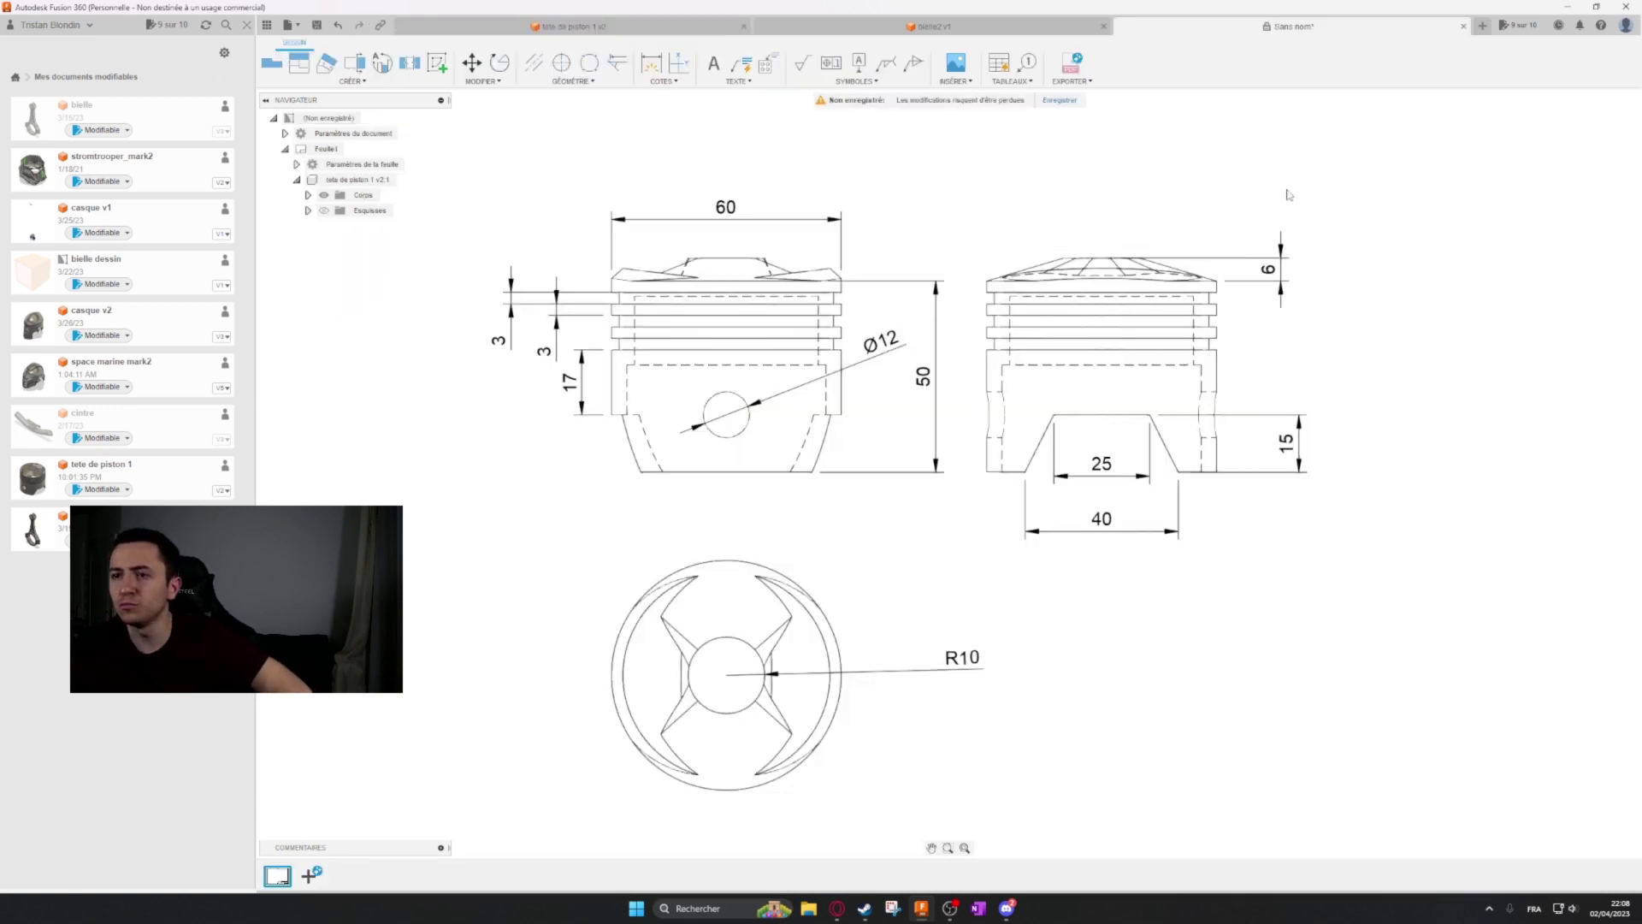
Open the tete de piston 1 model and inspect its crown, ring grooves and pin hole from several angles.
left_click(602, 26)
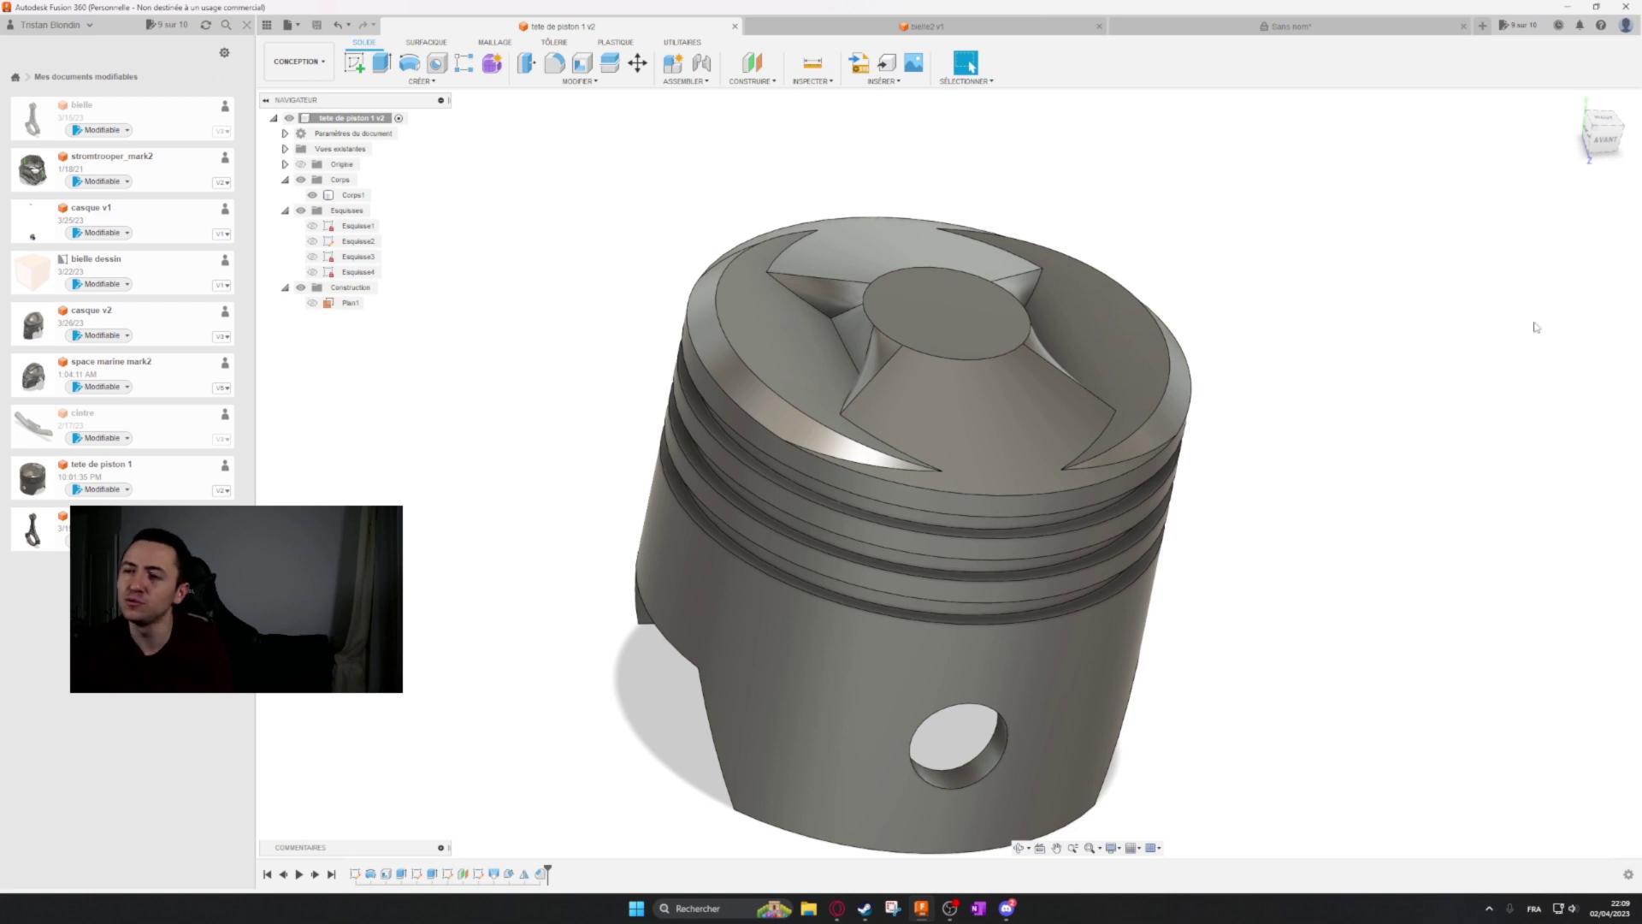
middle_click_drag(1515, 322, 1334, 392, "shift")
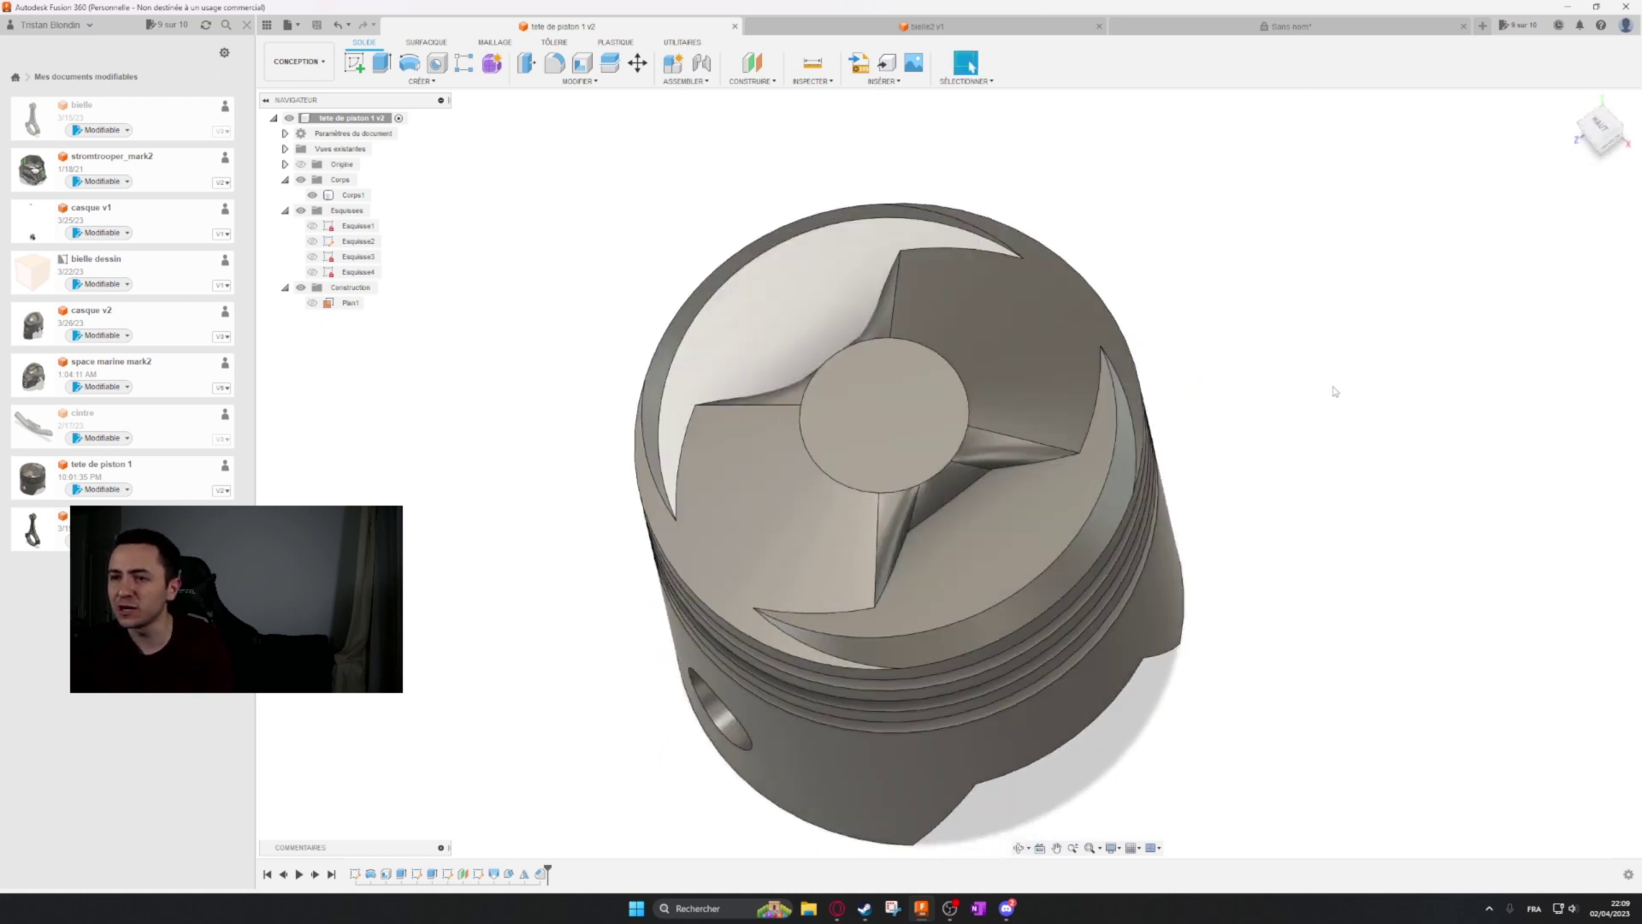
scroll(1050, 456, "up", 2)
middle_click_drag(1240, 426, 1246, 504, "shift")
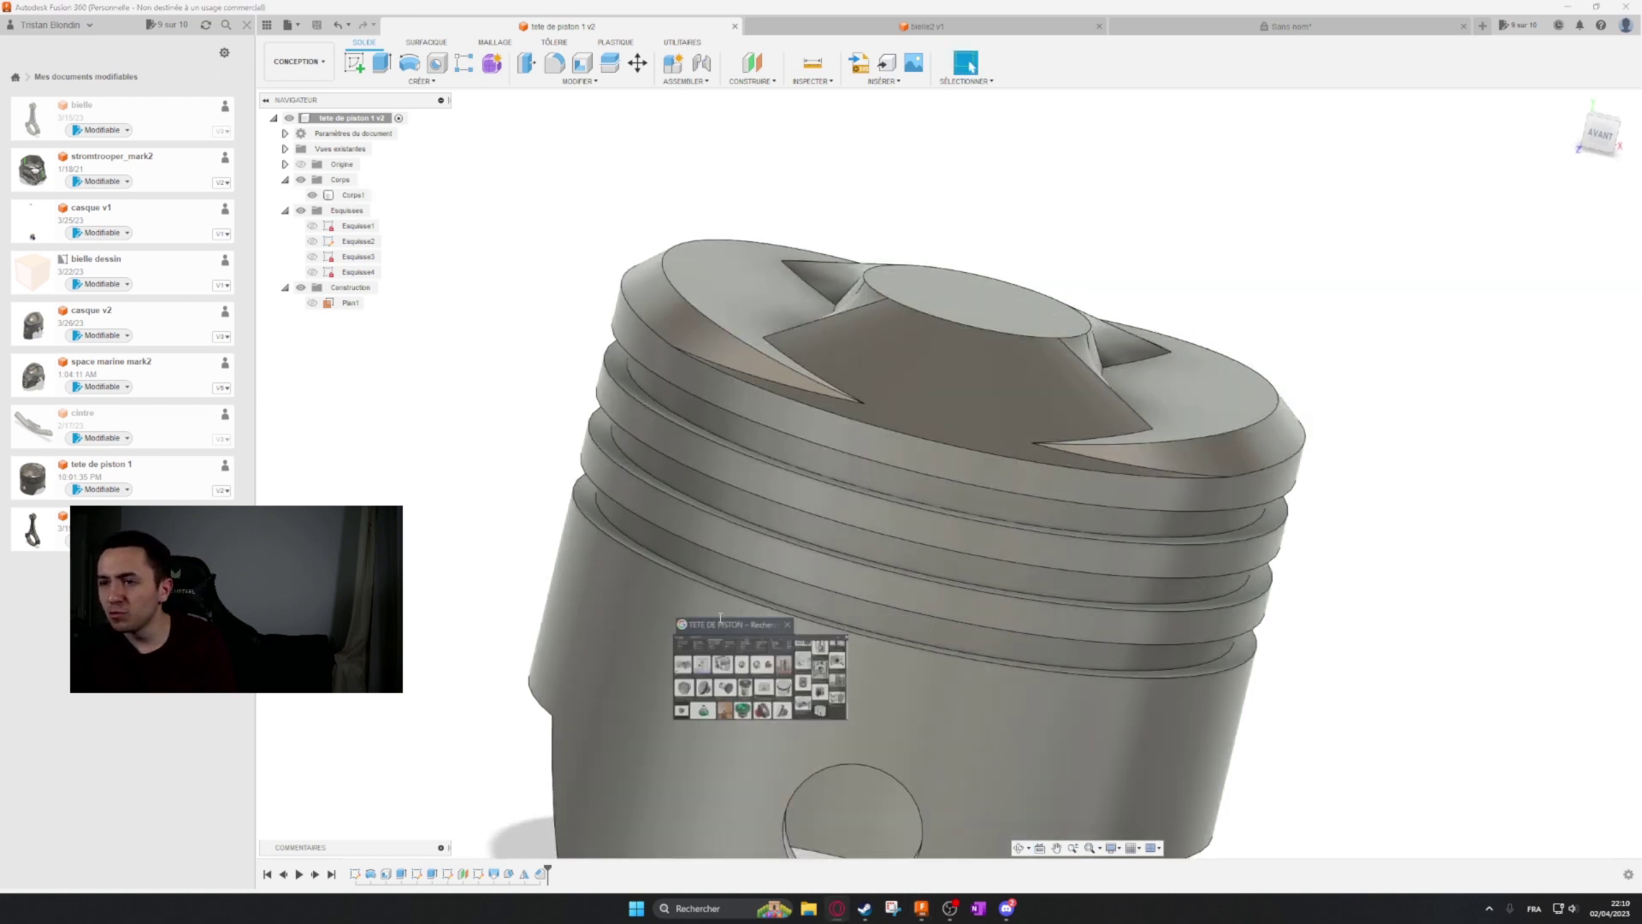
Switch to the browser and compare reference photos in the TETE DE PISTON image results, then return to Fusion 360.
left_click_drag(695, 631, 1007, 36)
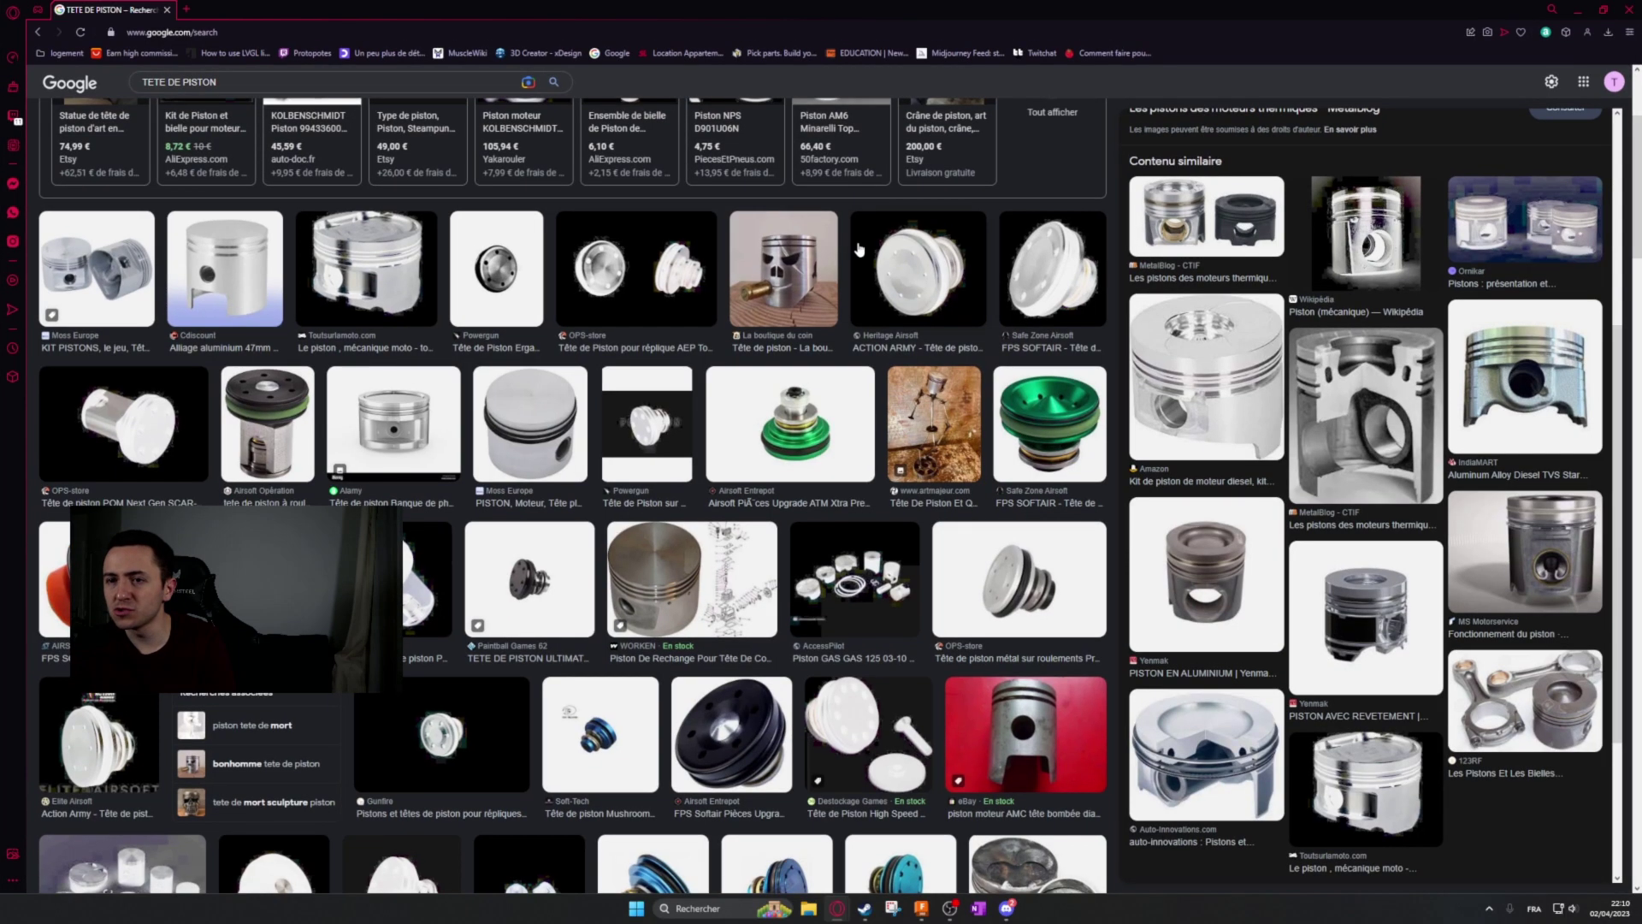
left_click(656, 570)
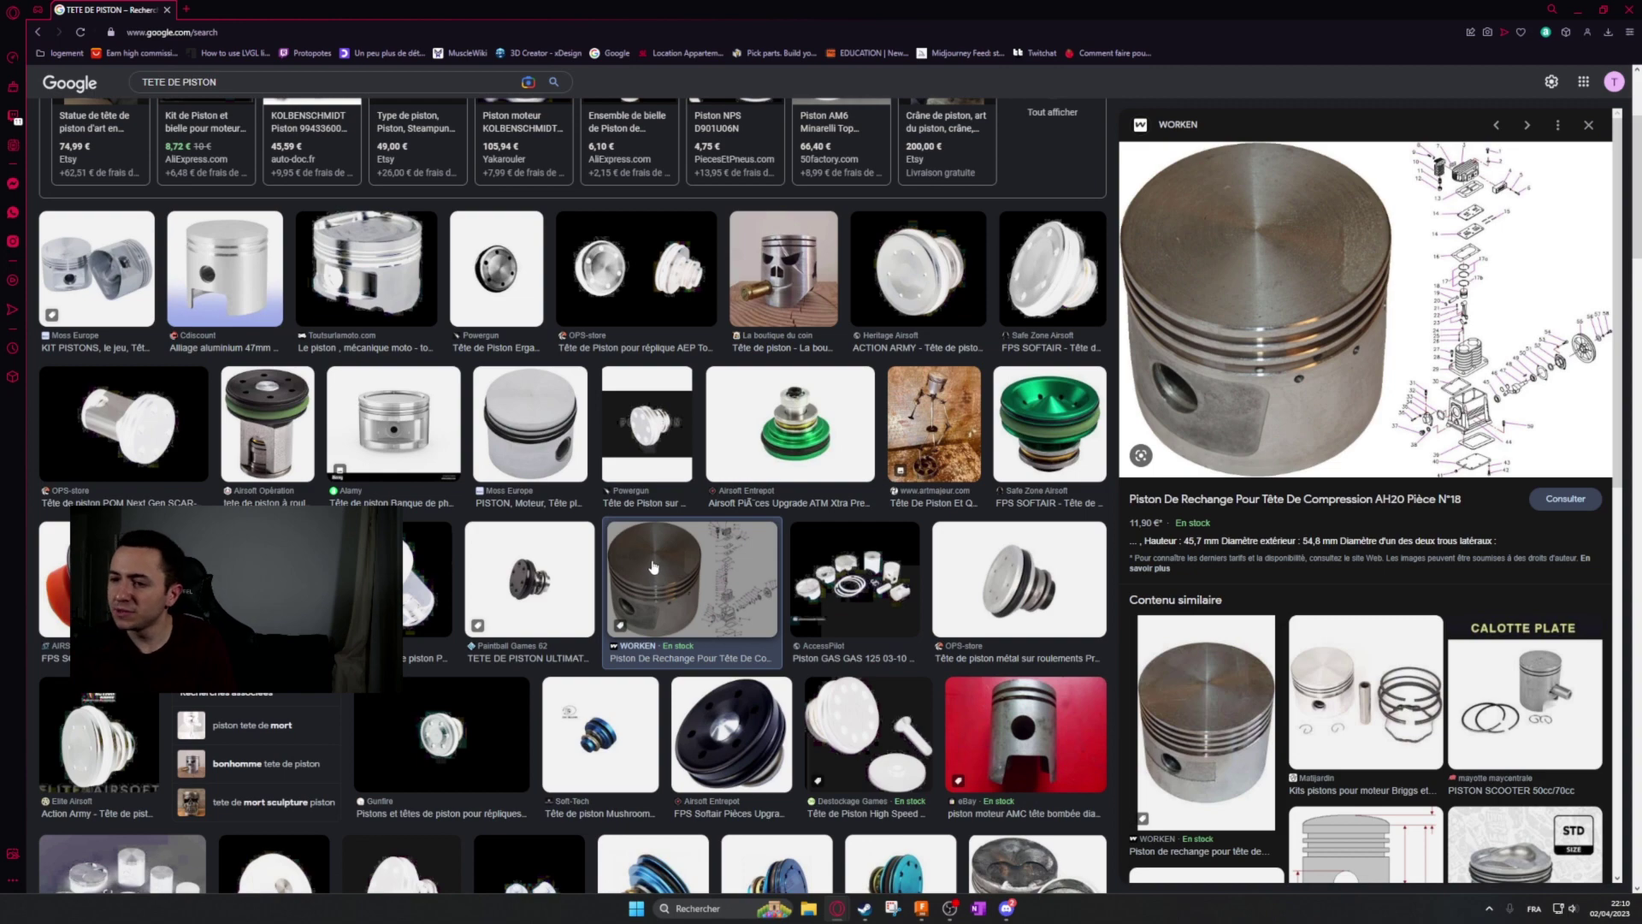
scroll(652, 566, "up", 2)
left_click(396, 479)
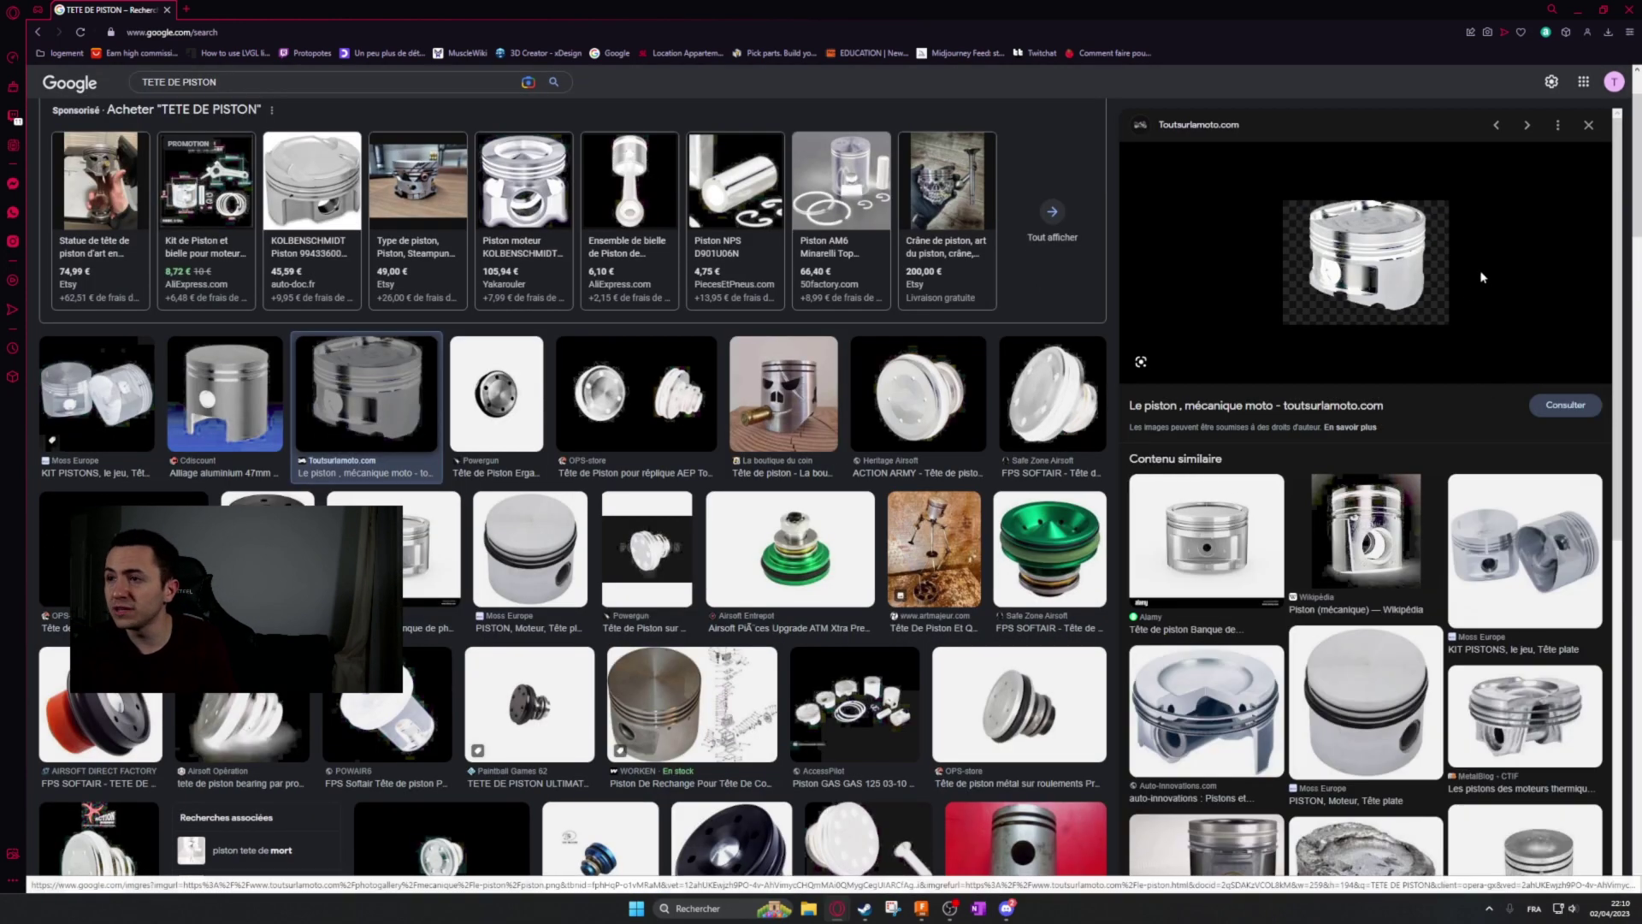
left_click(1480, 667)
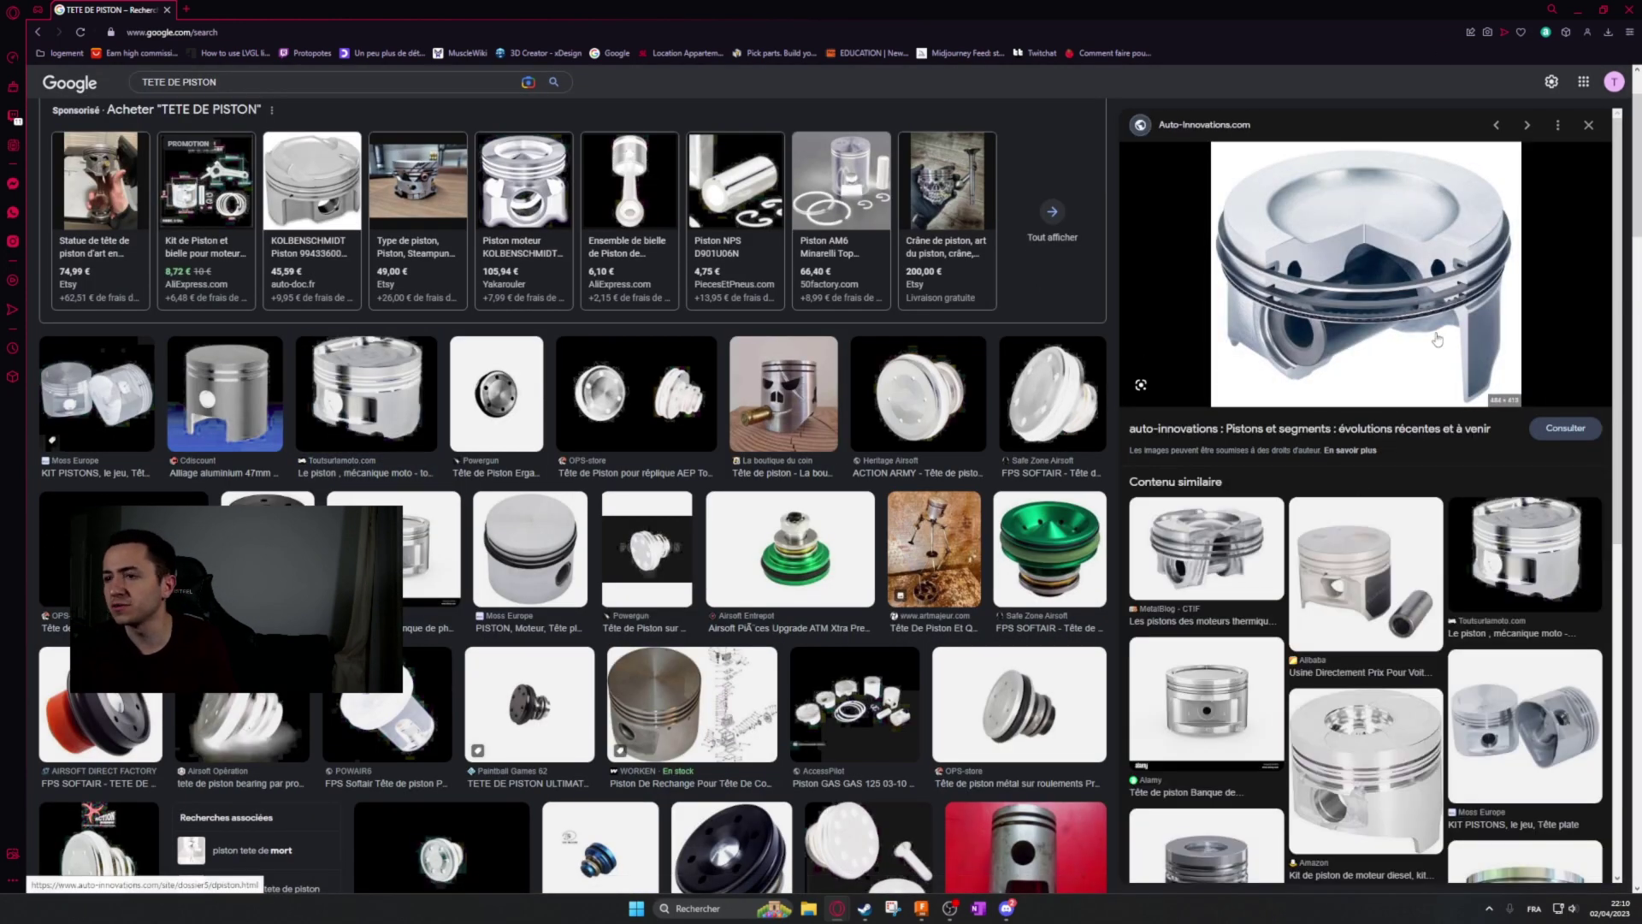
left_click(1205, 563)
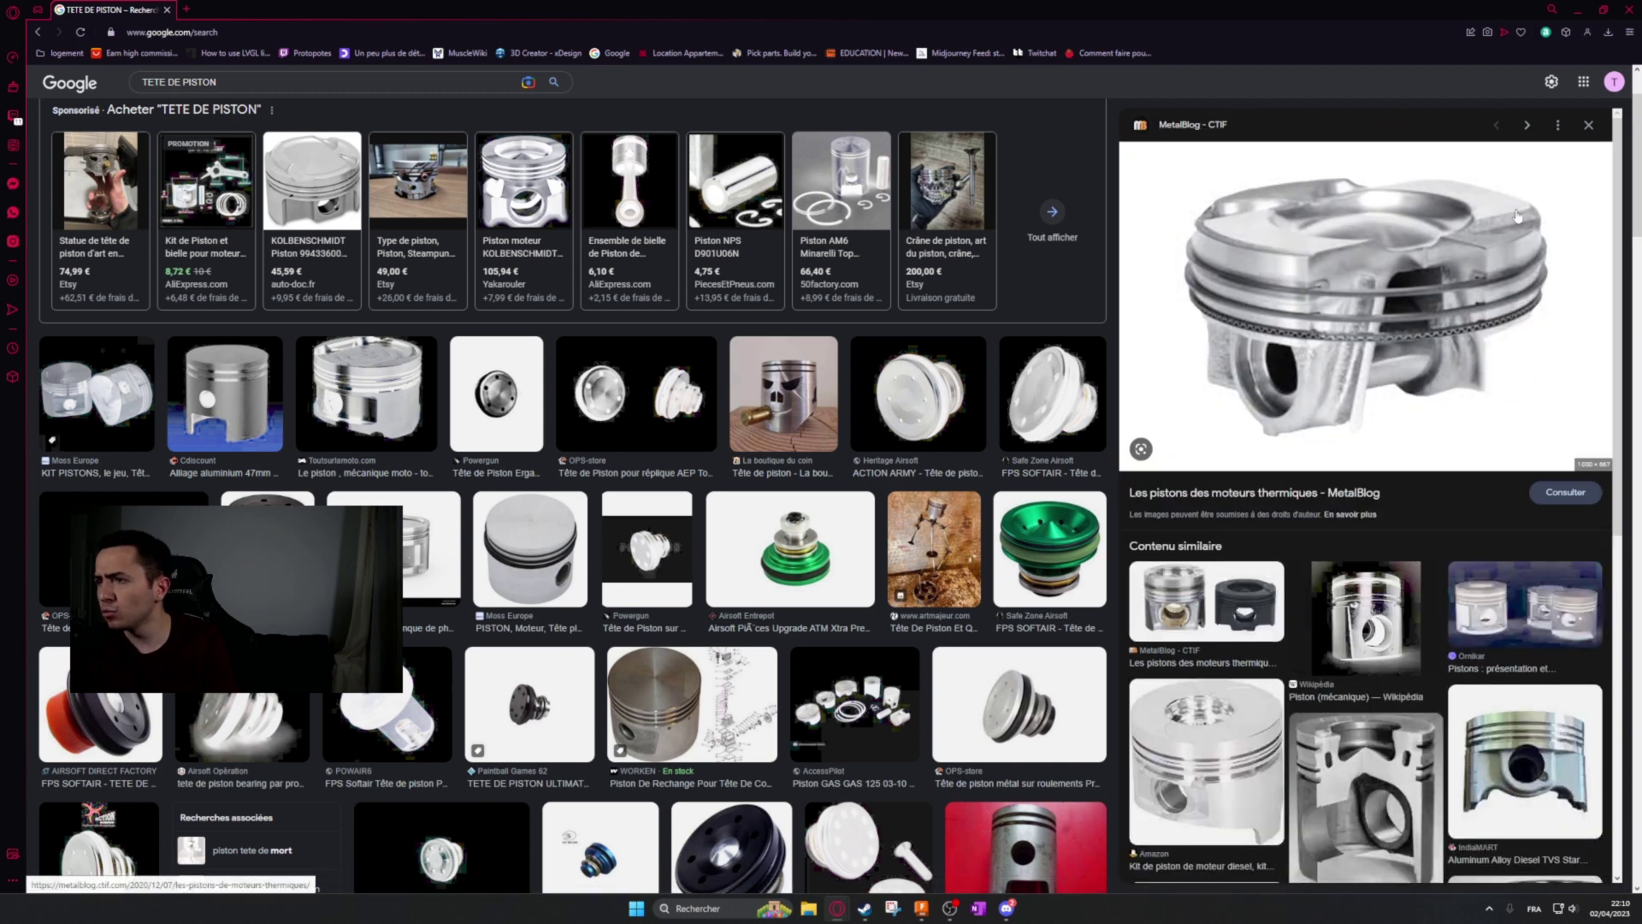
left_click(1422, 767)
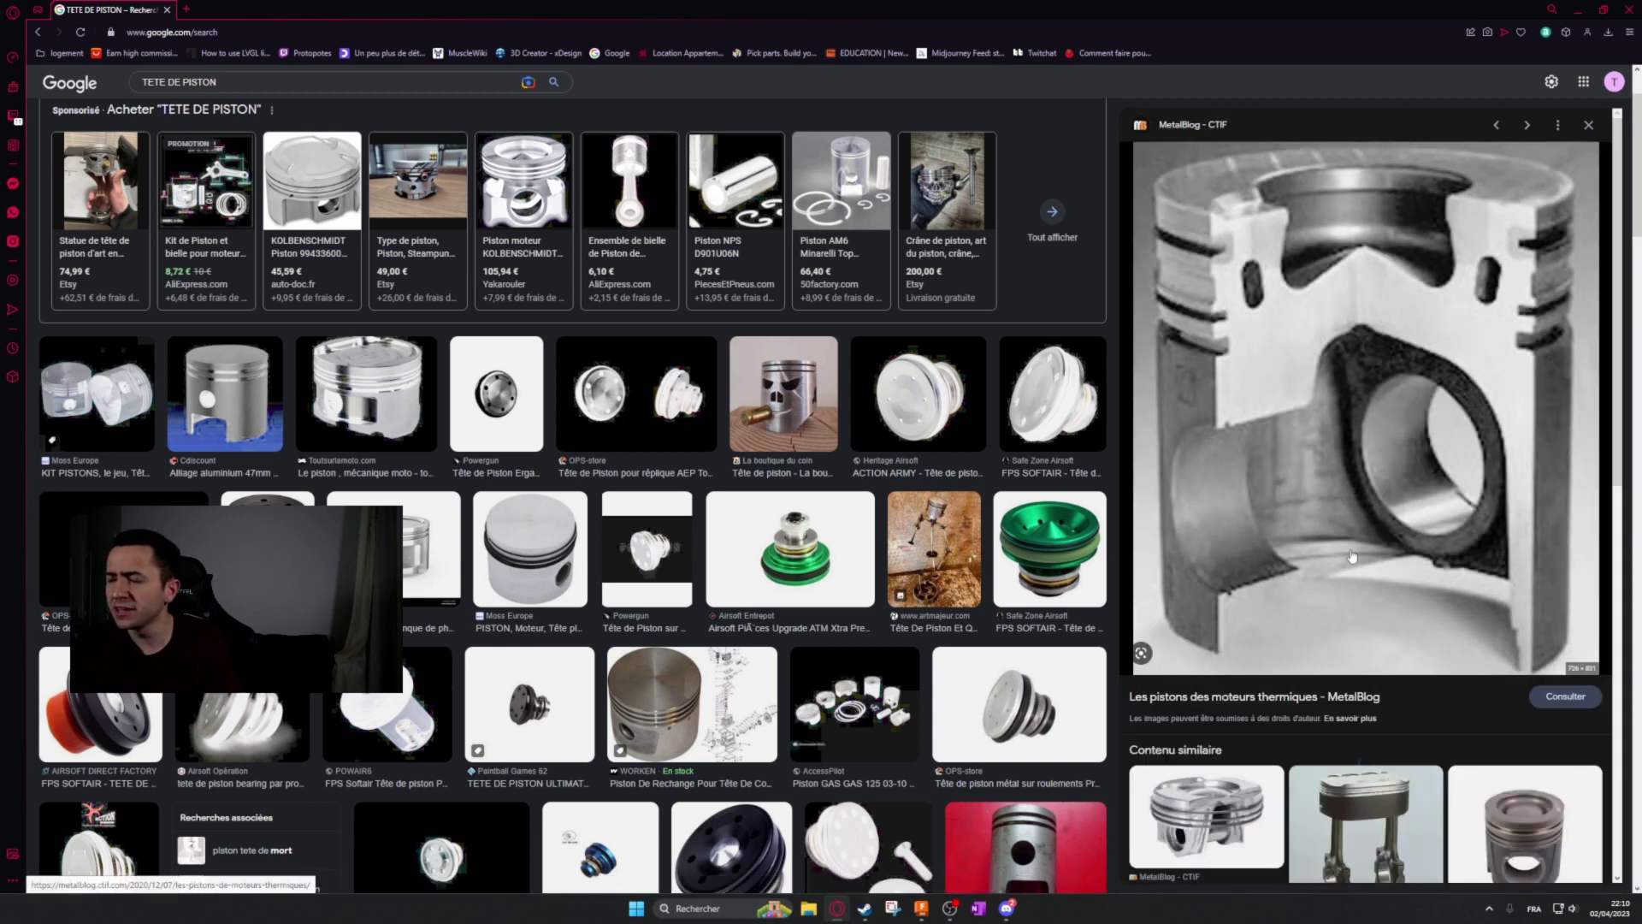
scroll(1343, 564, "down", 3)
left_click(1353, 676)
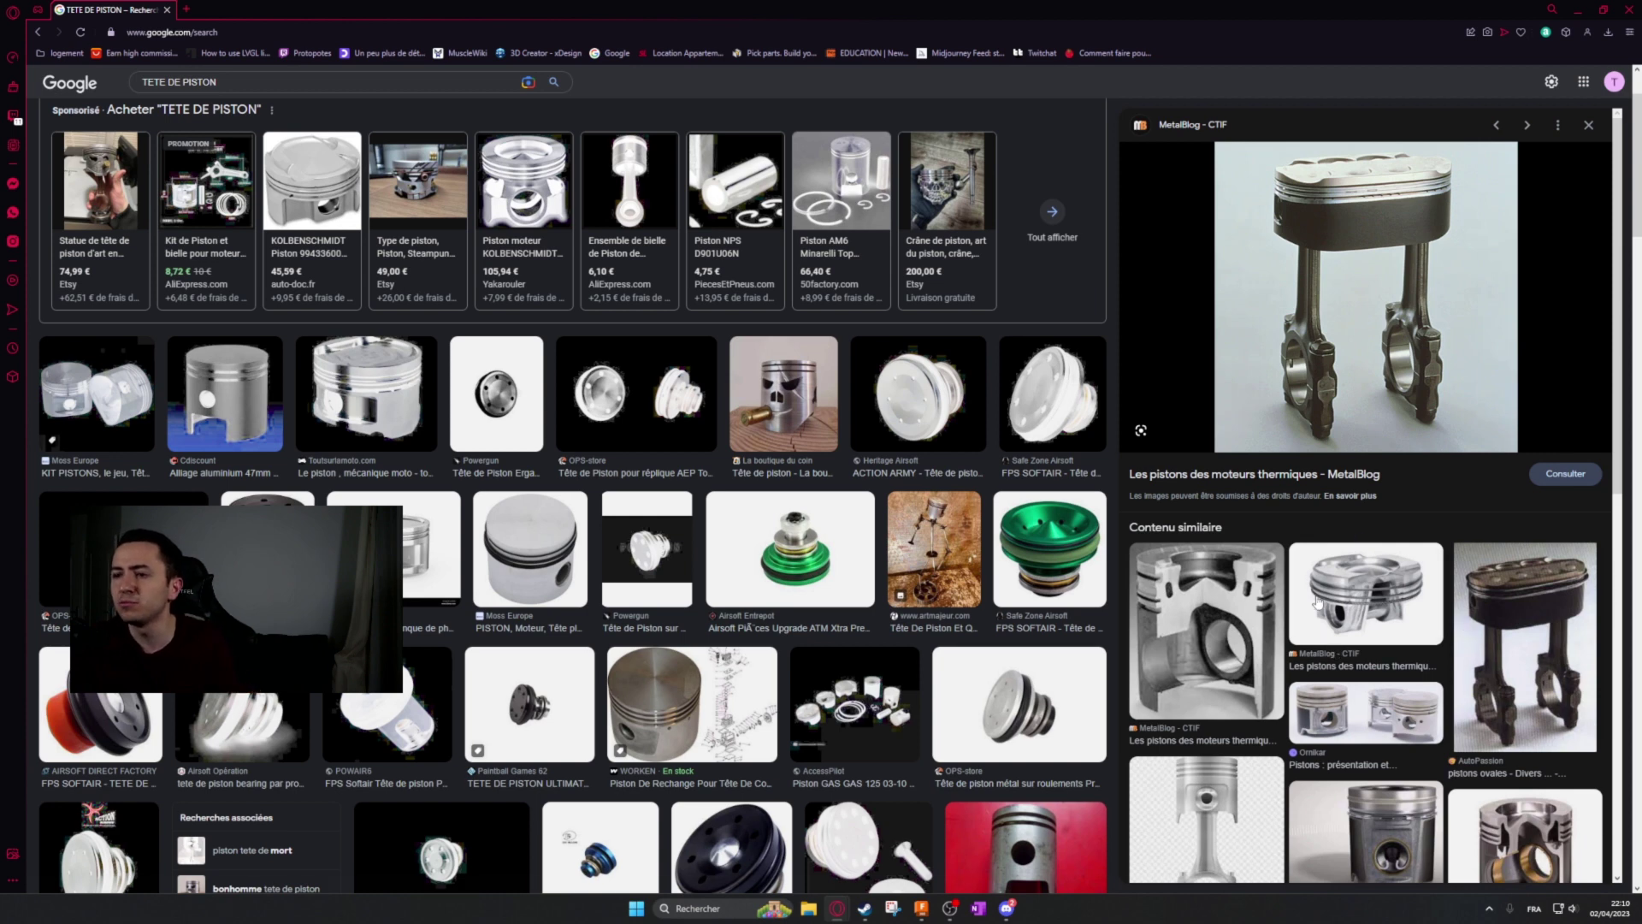
left_click(1327, 601)
scroll(1215, 605, "down", 3)
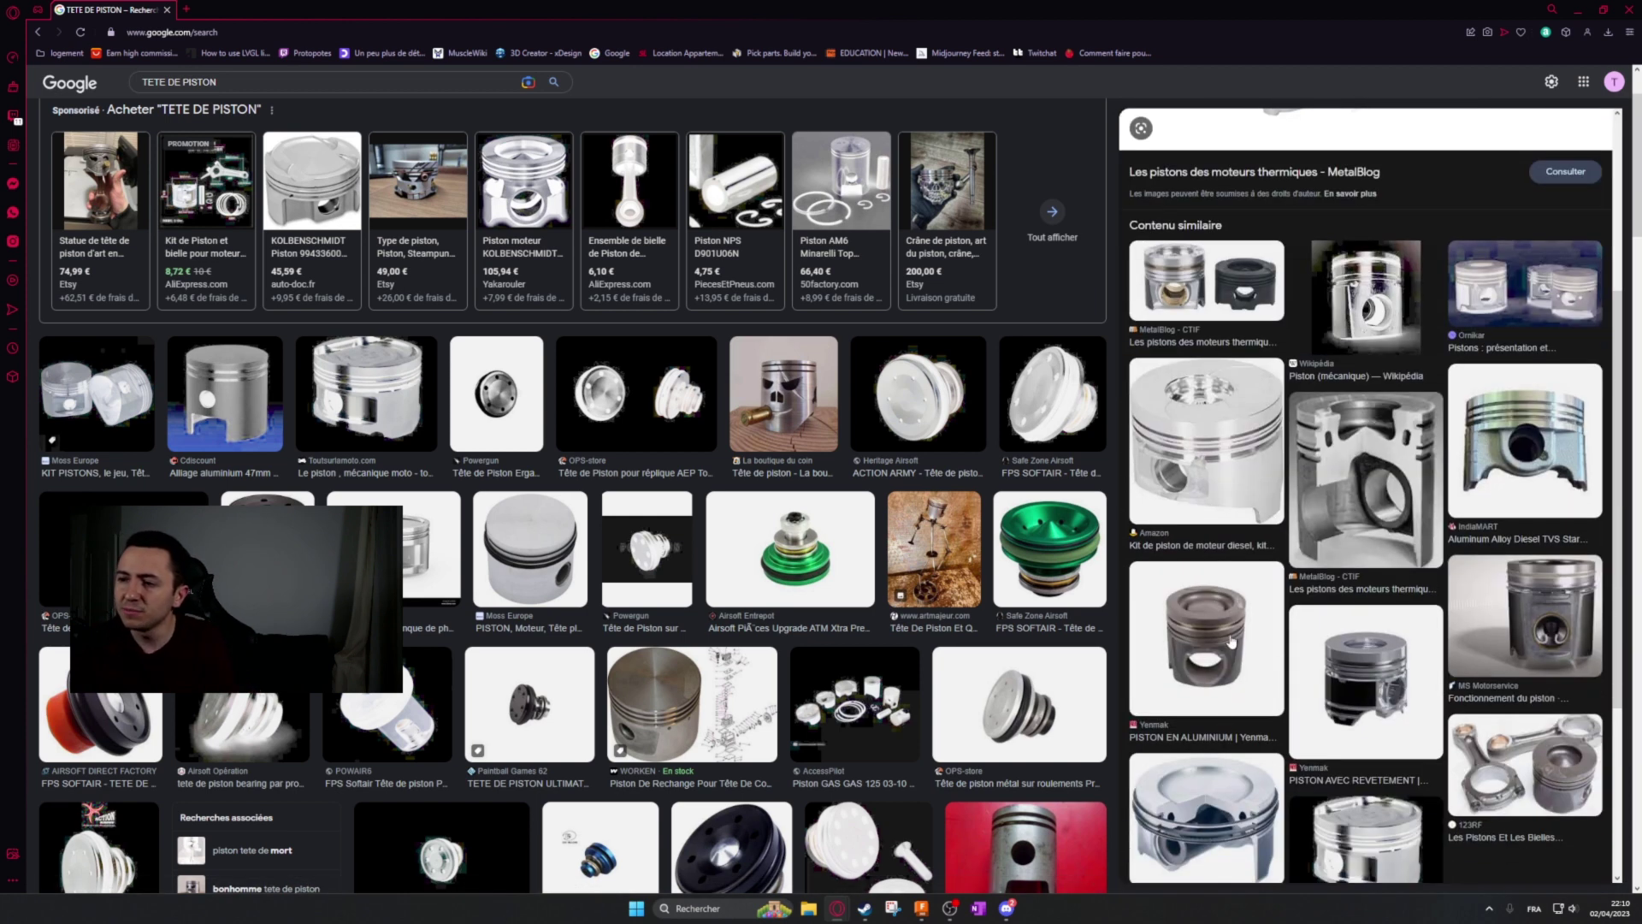
left_click(1216, 847)
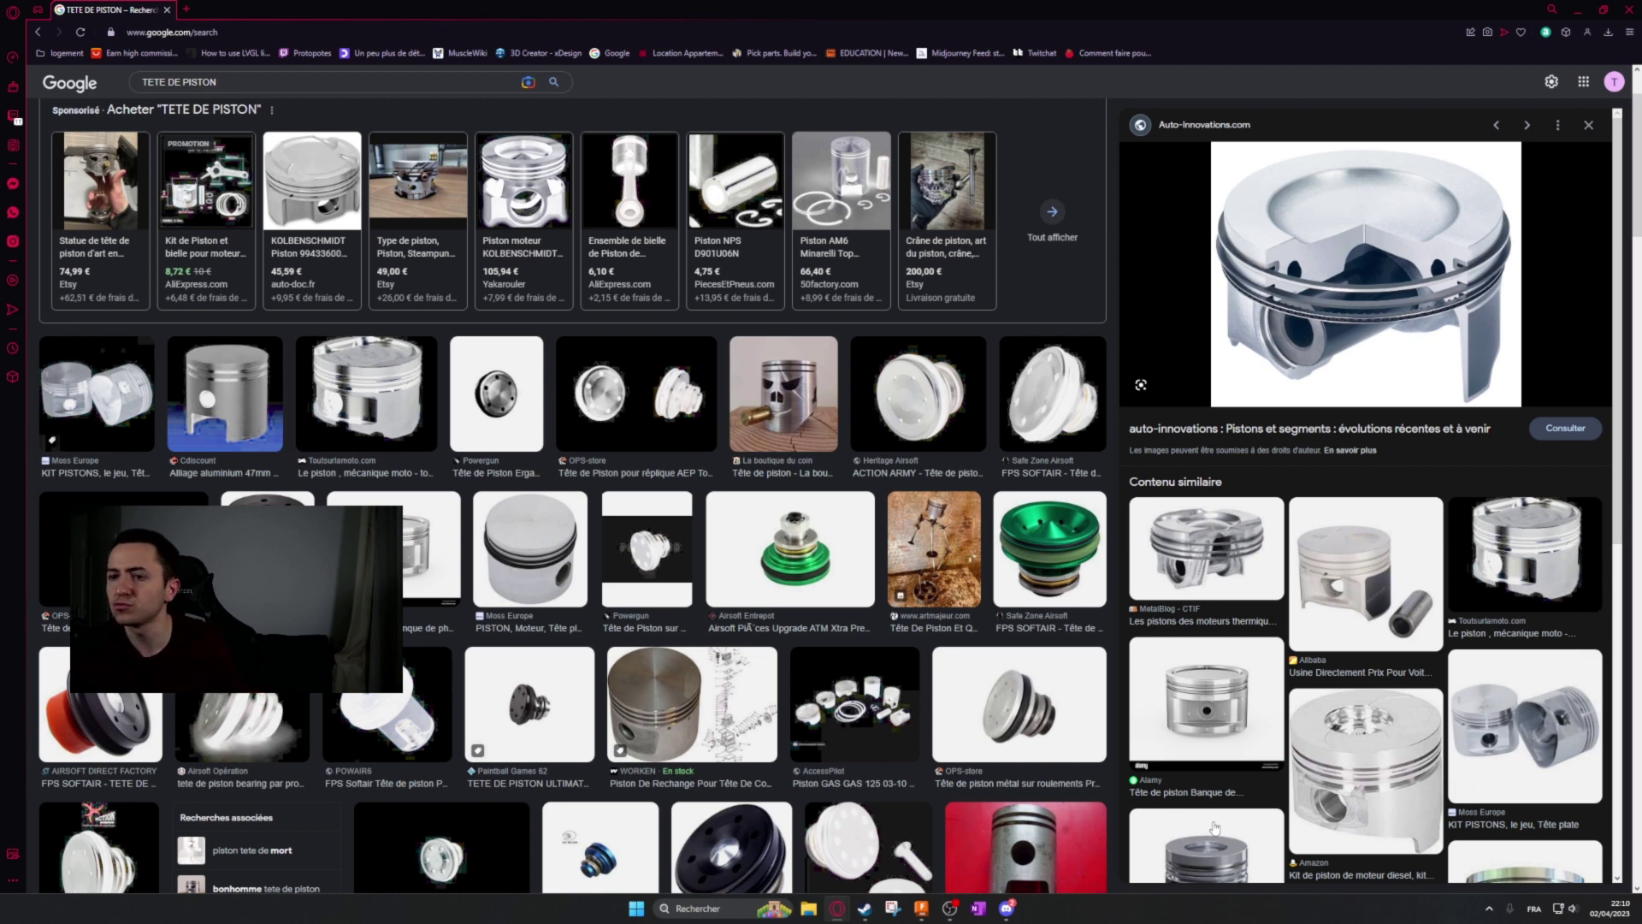
left_click(697, 682)
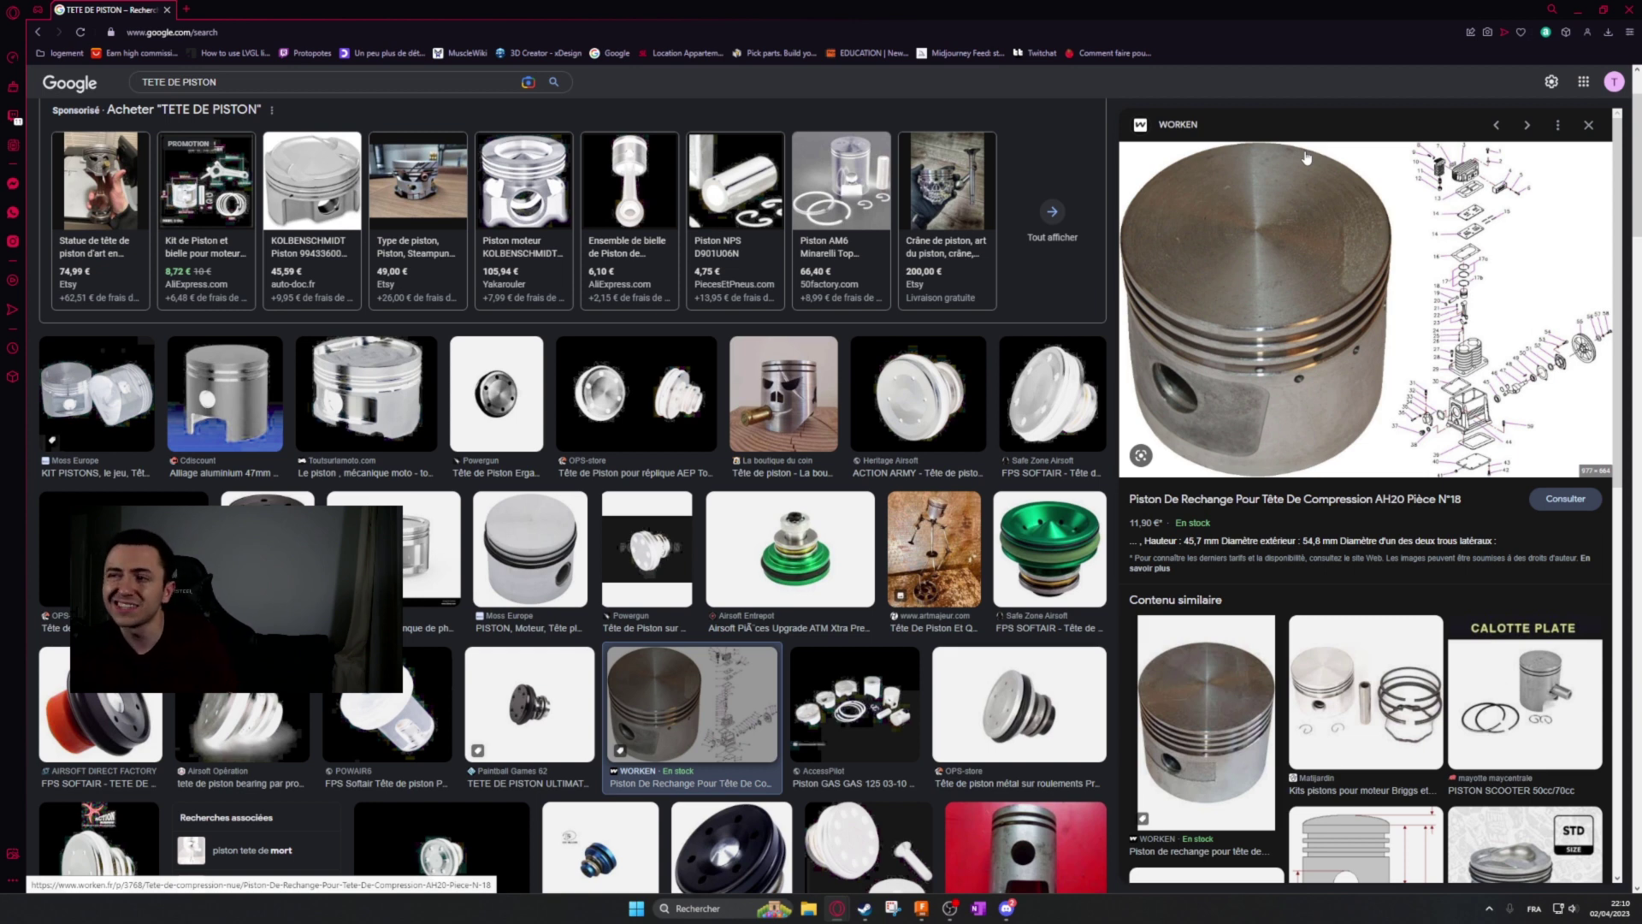
left_click(1578, 10)
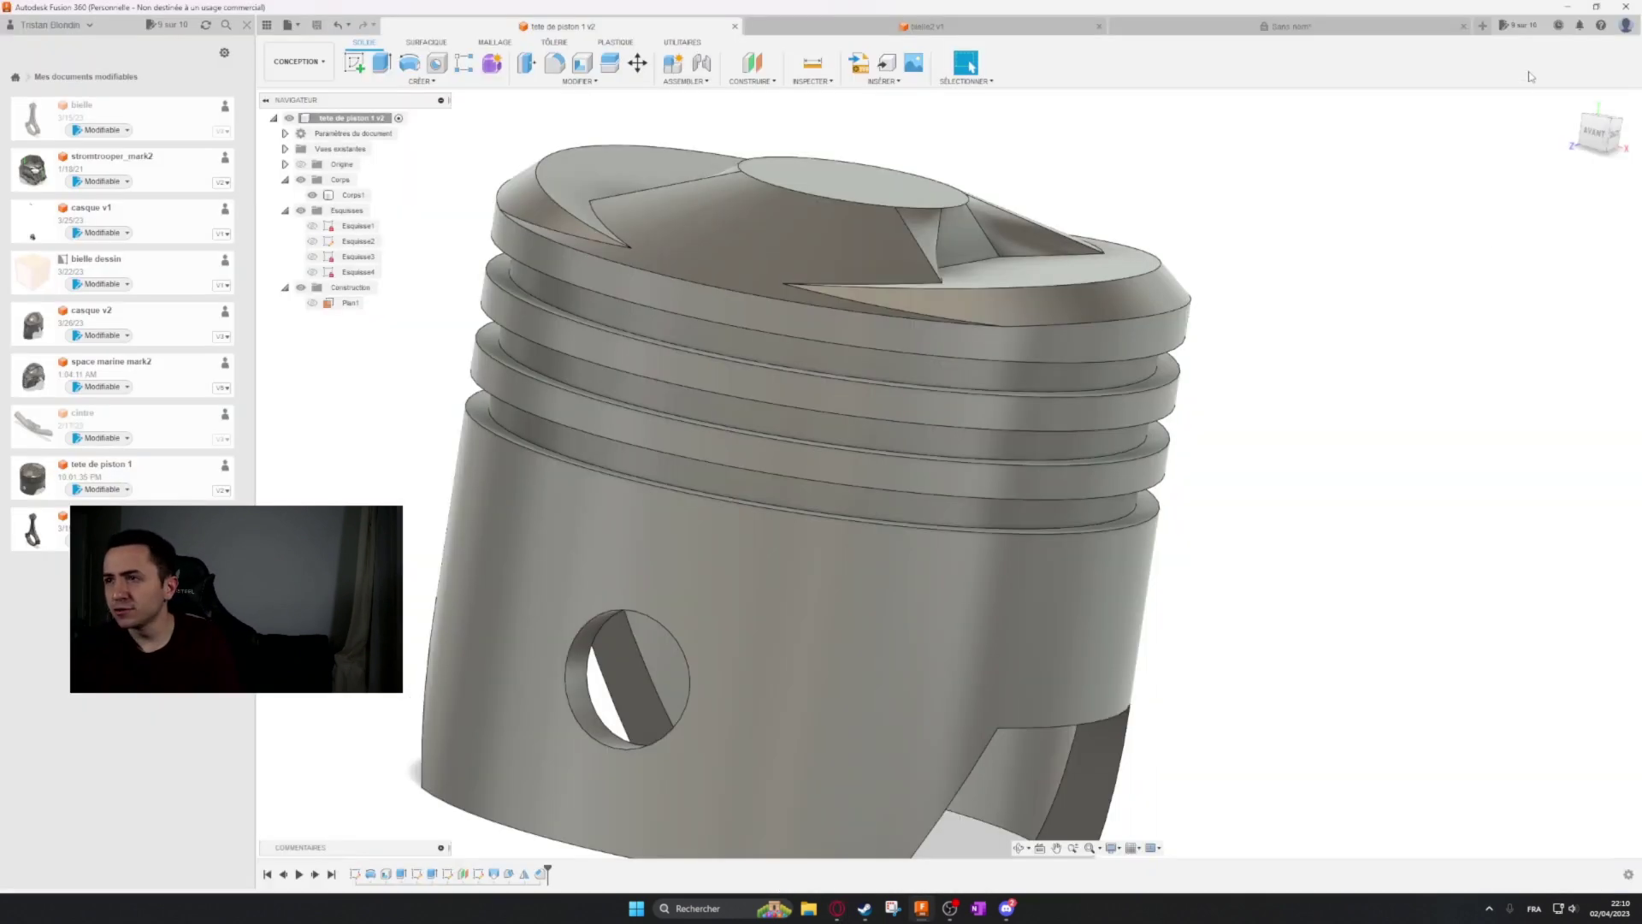
Create a new empty design alongside the piston drawing and make it the active document.
left_click(1483, 26)
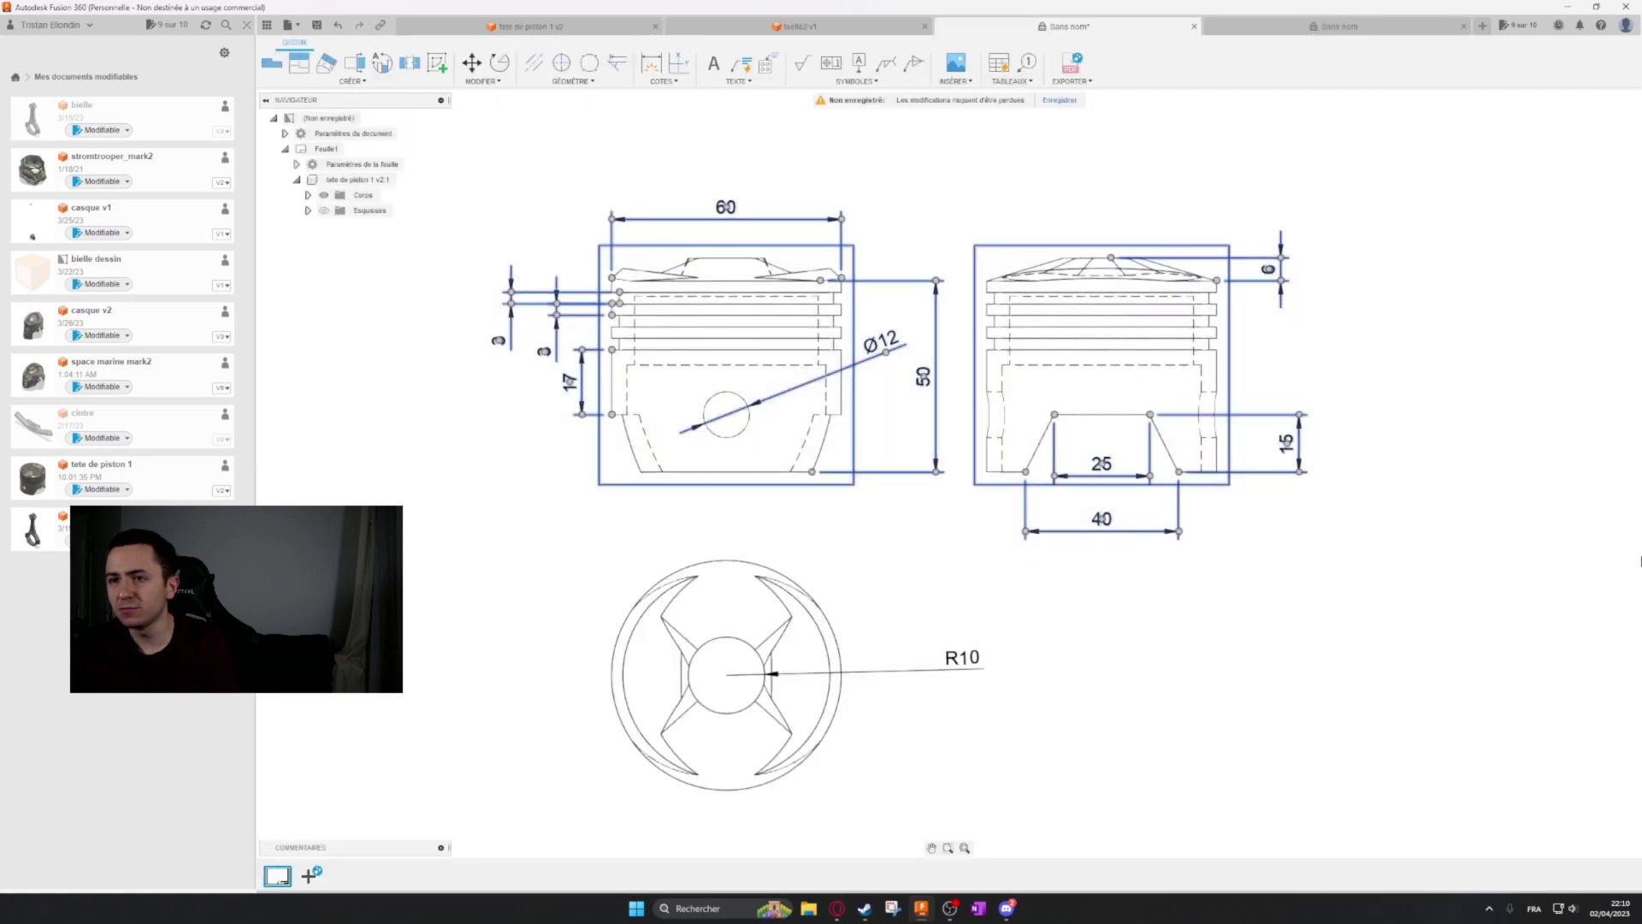
key("Escape")
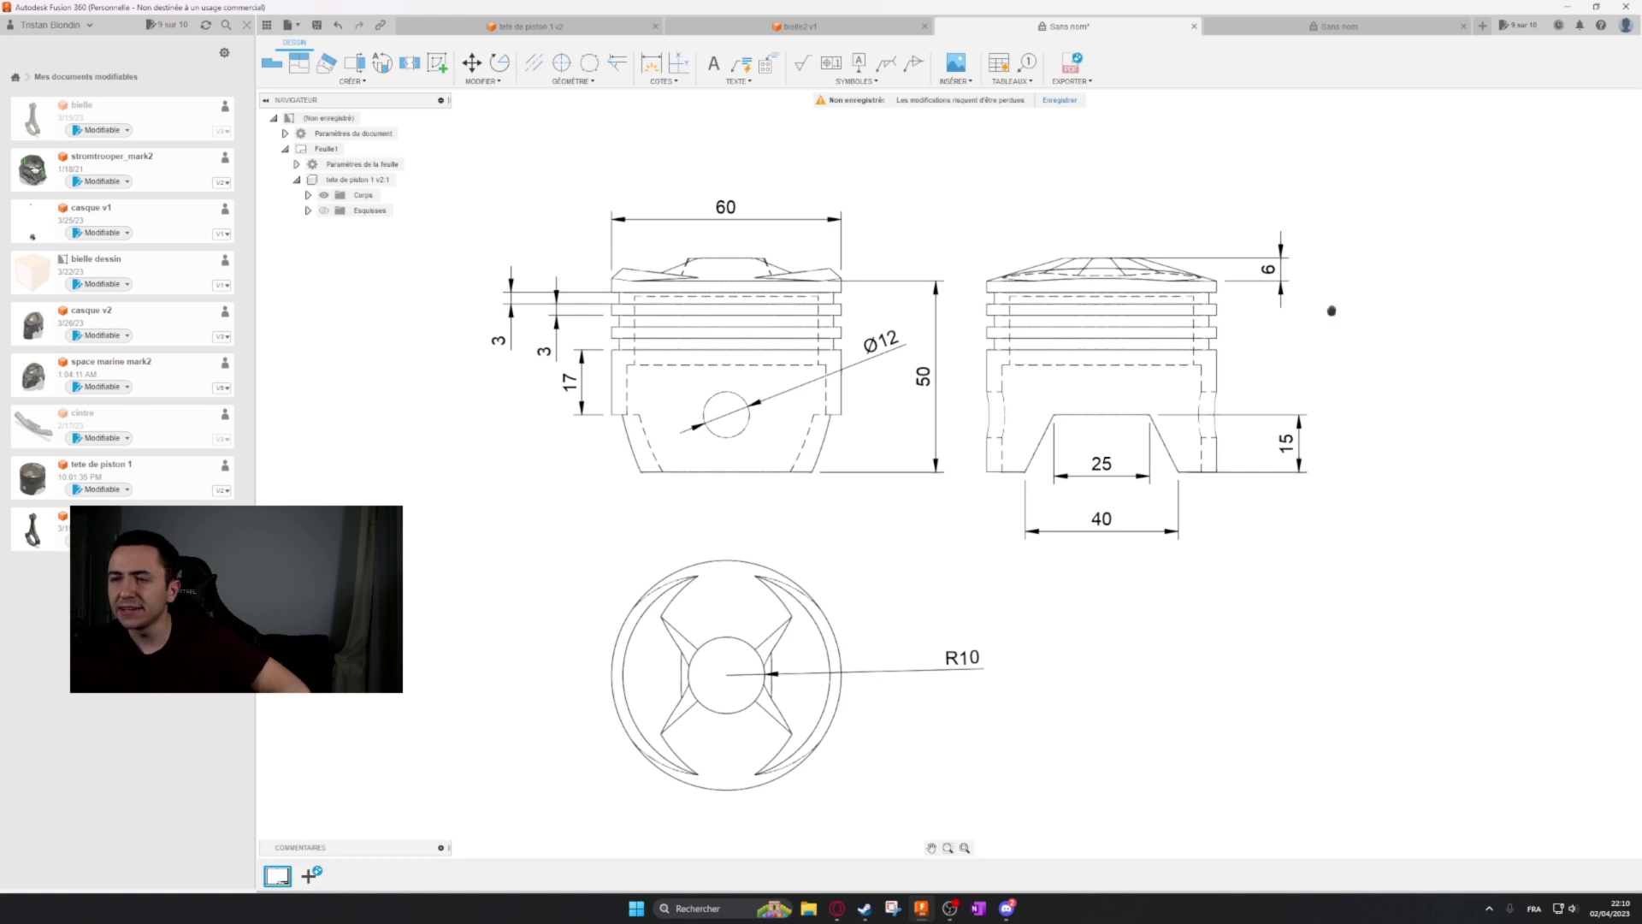
middle_click_drag(1331, 313, 1317, 289)
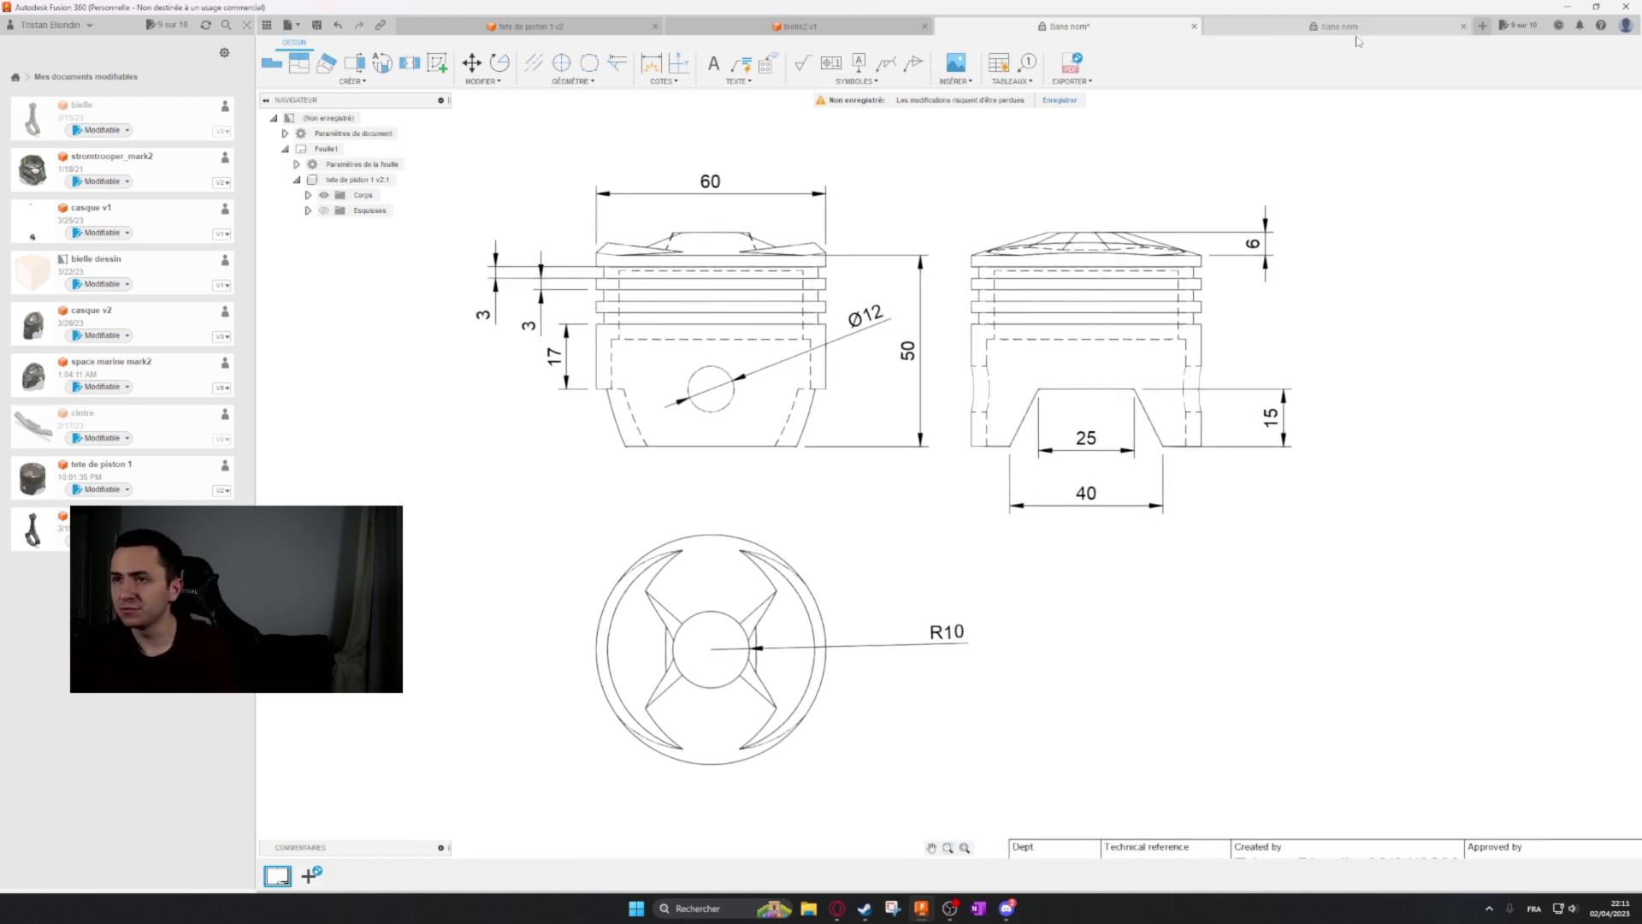
left_click(1298, 26)
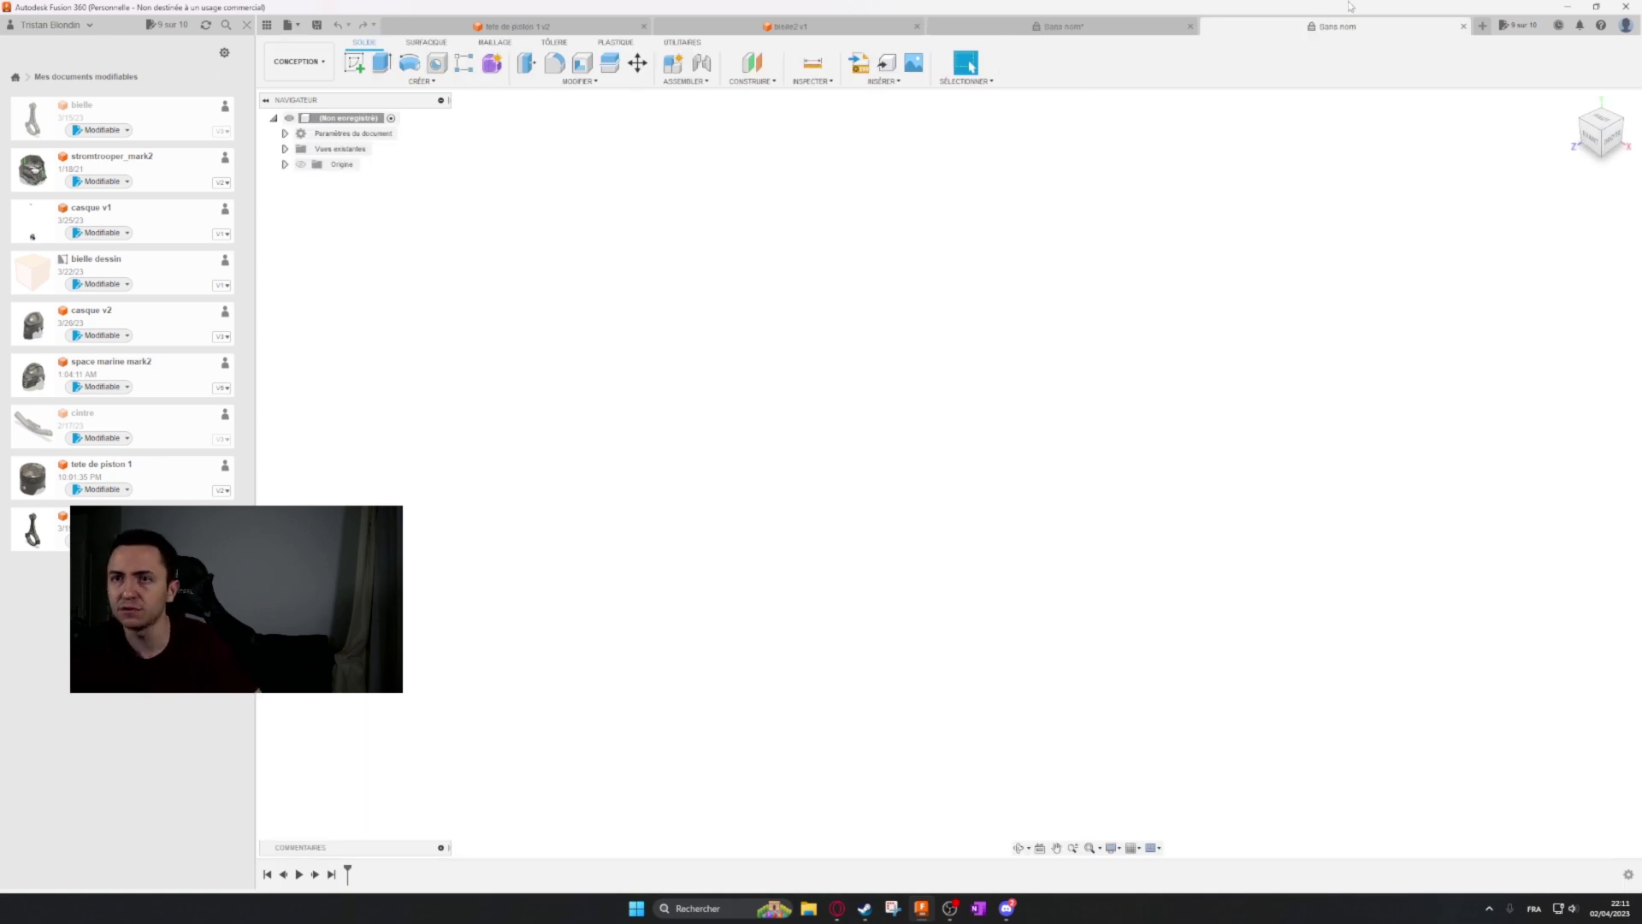
Start a new sketch on the front origin plane of the empty design.
left_click(419, 82)
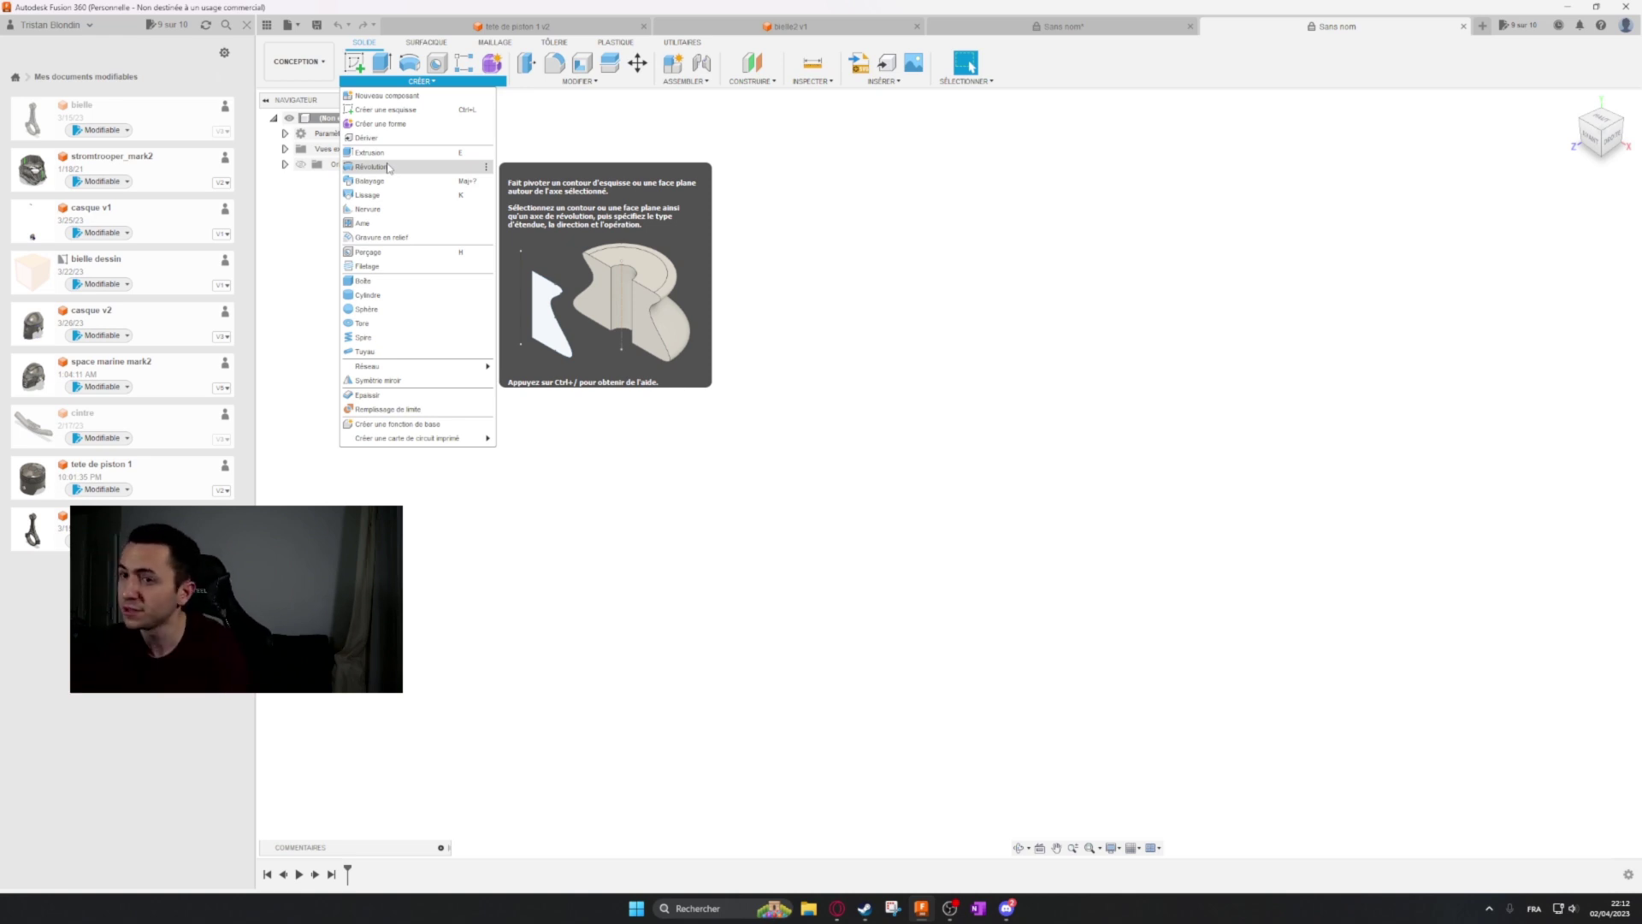
left_click(1041, 348)
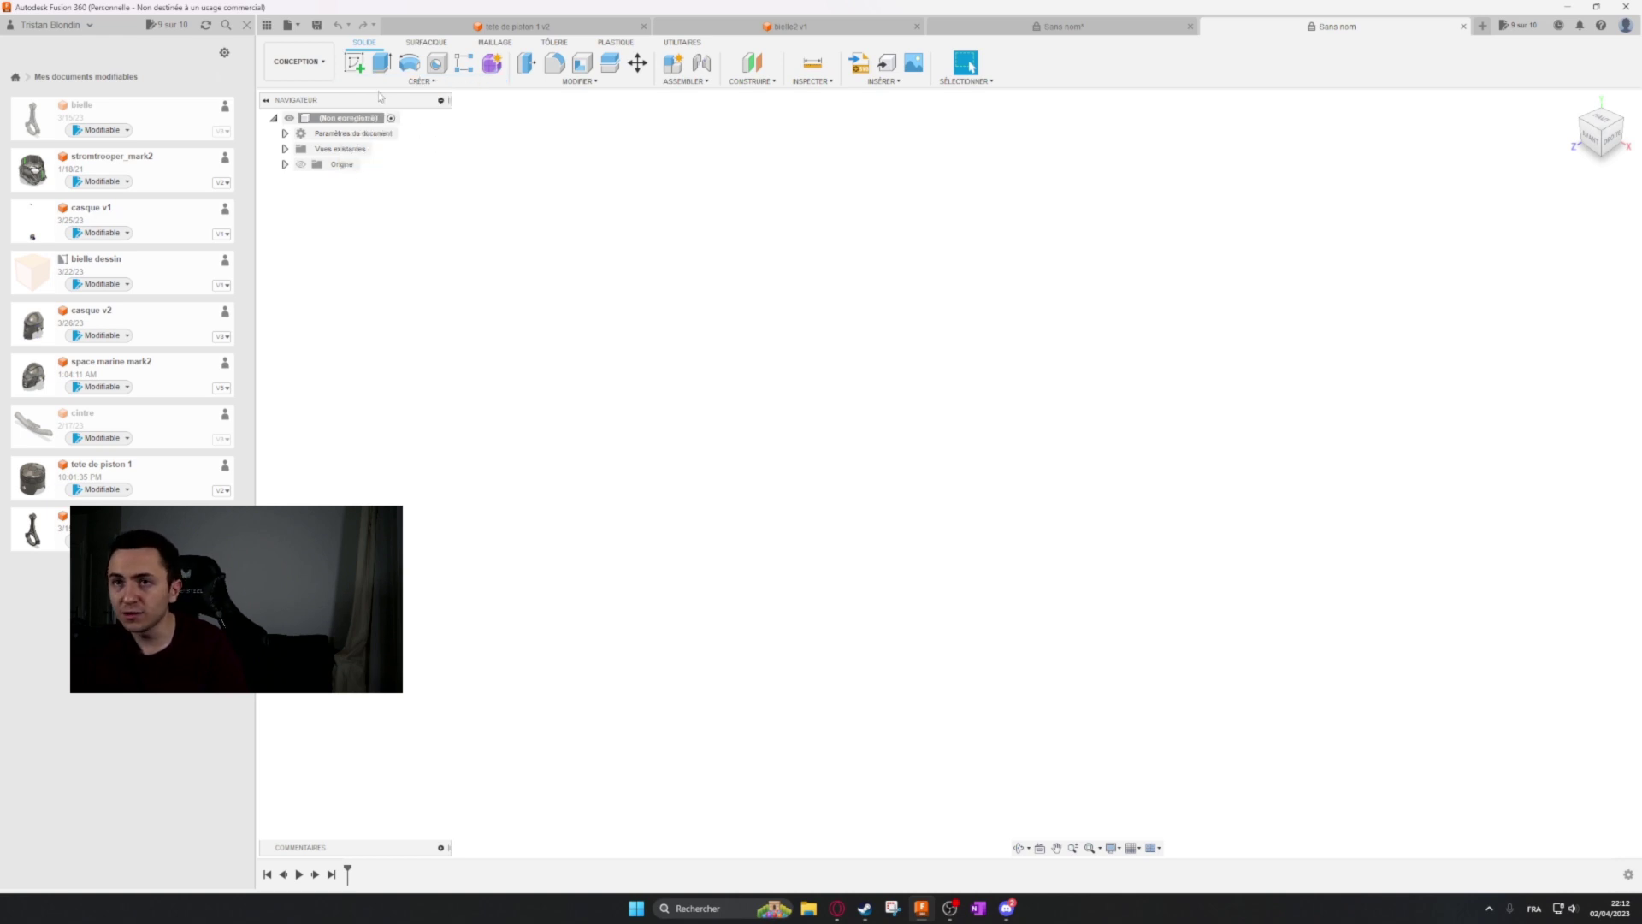
left_click(355, 63)
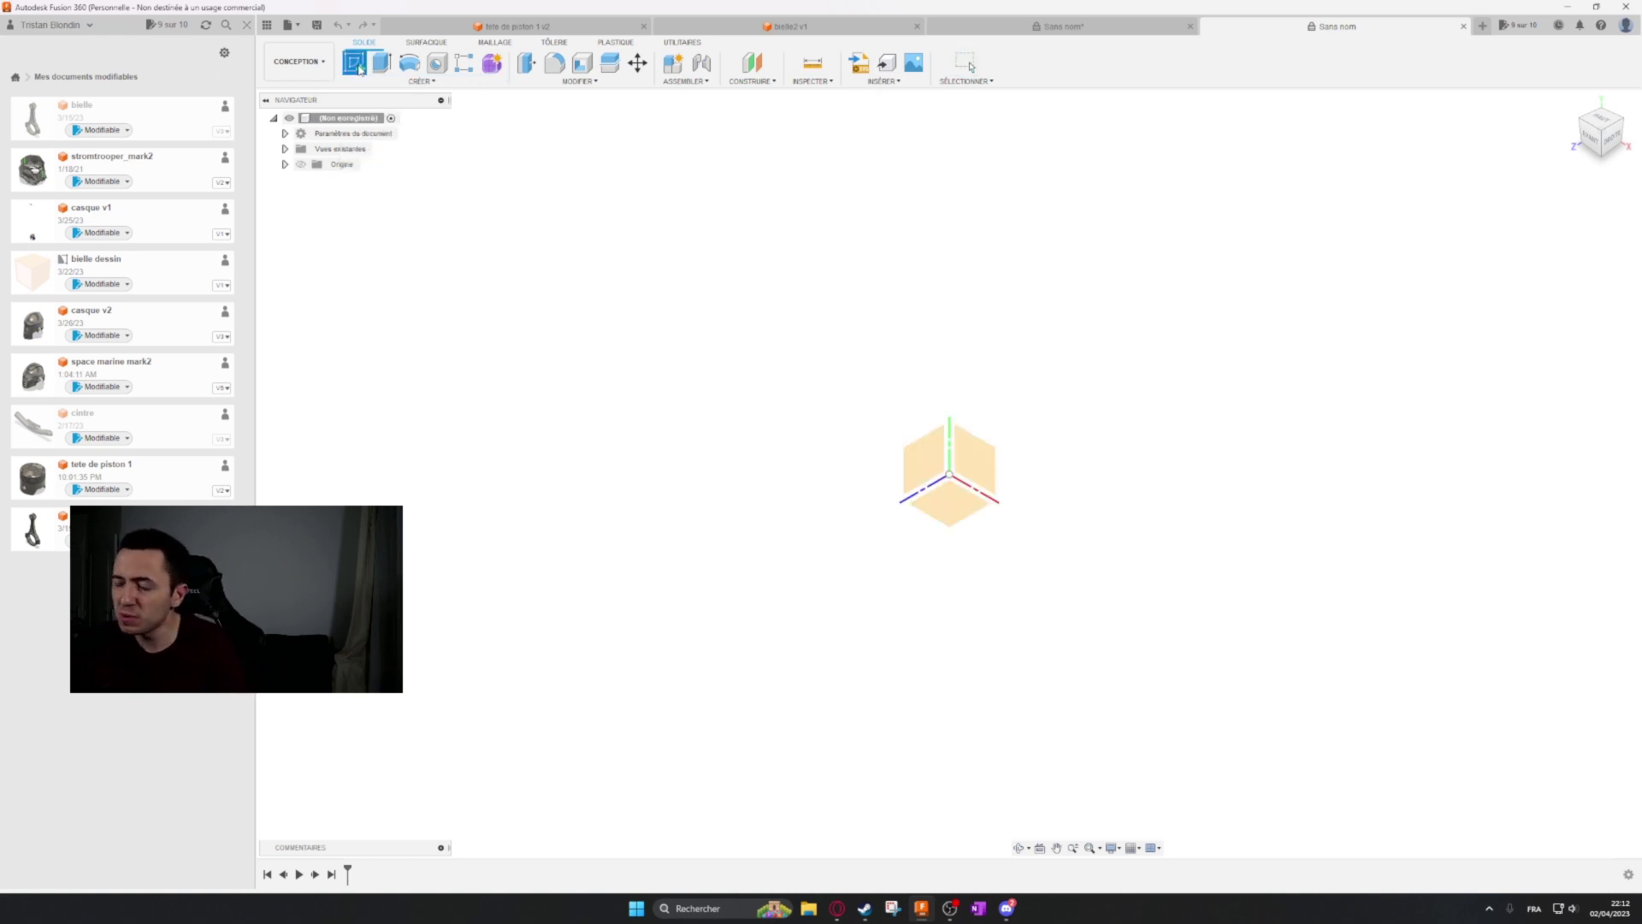
left_click(987, 448)
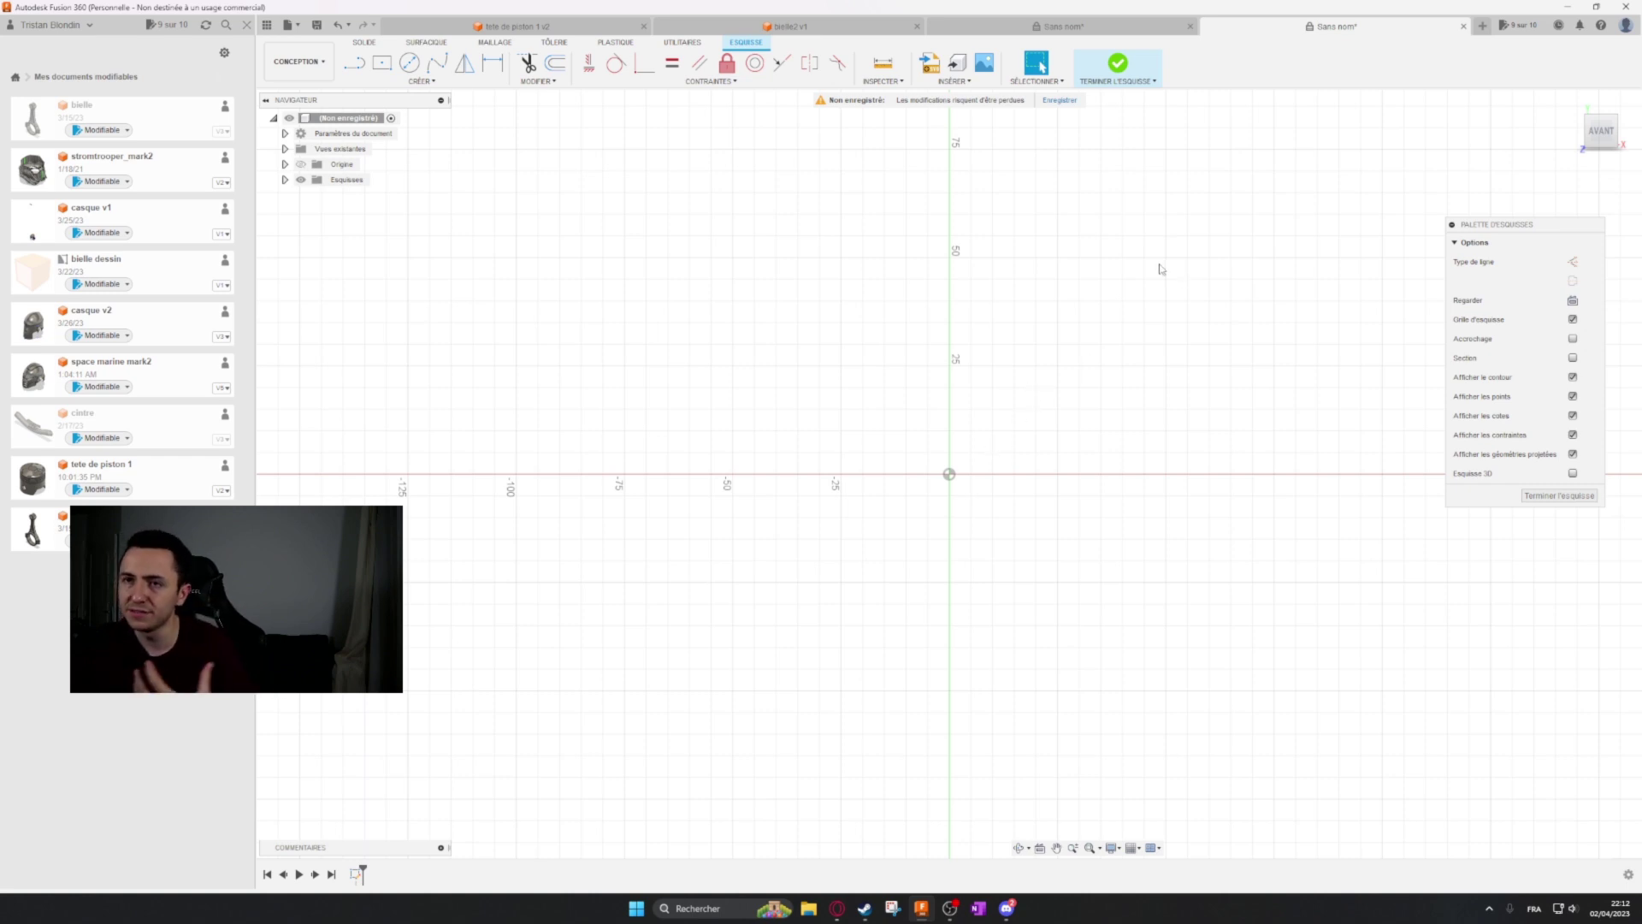
middle_click_drag(1210, 294, 1018, 390)
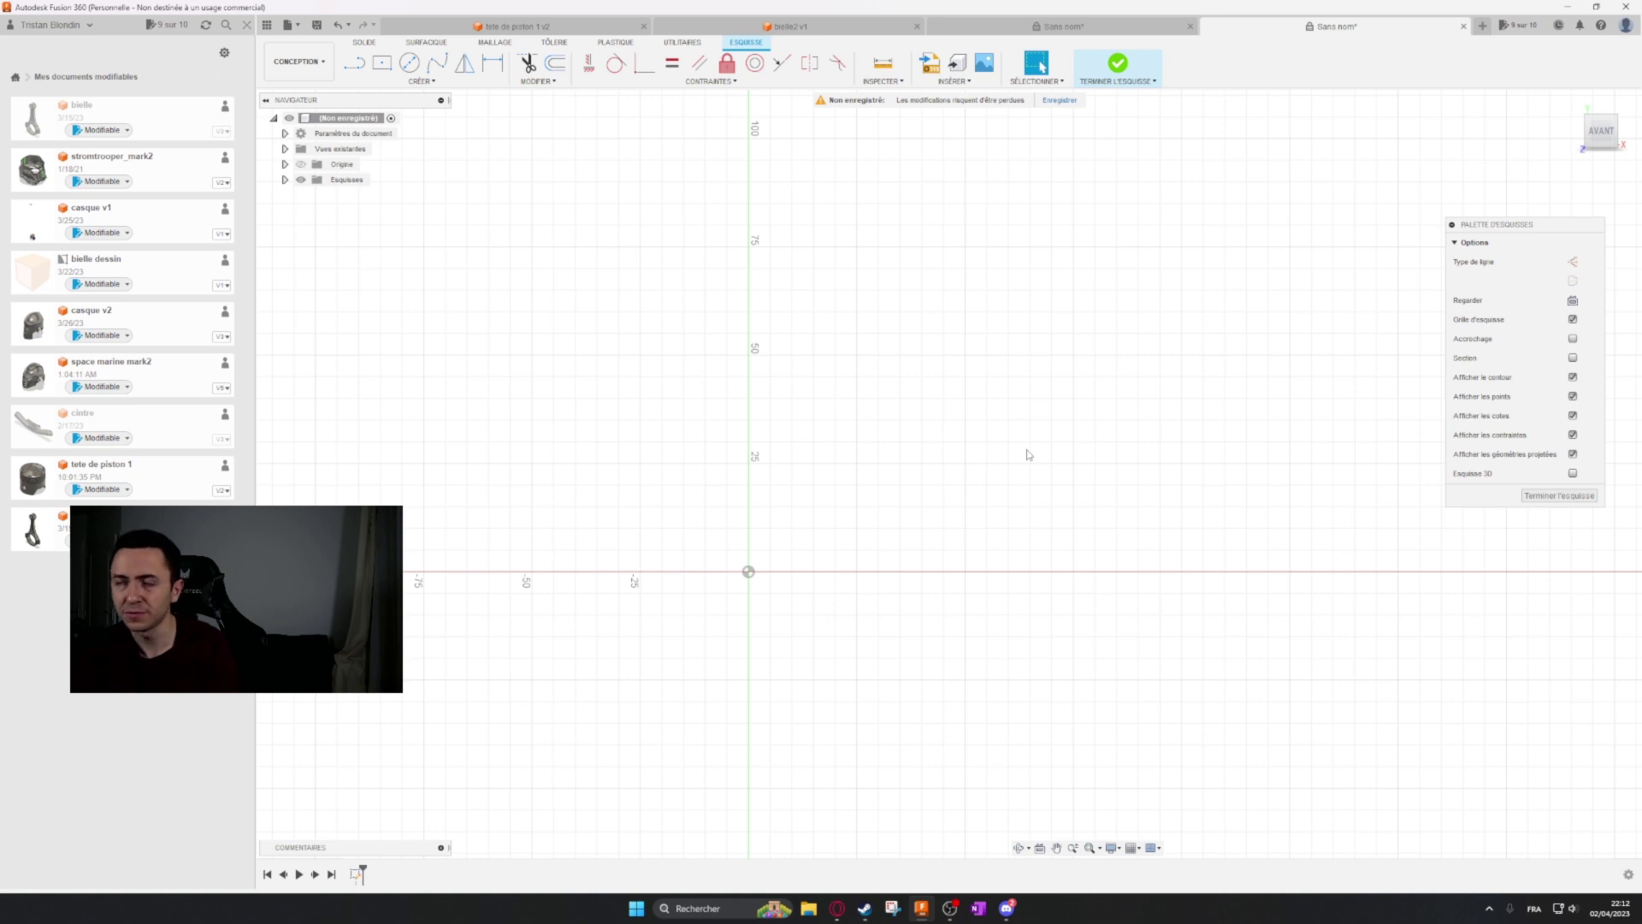
Examine the side view in the piston drawing, tracing its vertical symmetry axis, and return to the new sketch.
left_click(1009, 26)
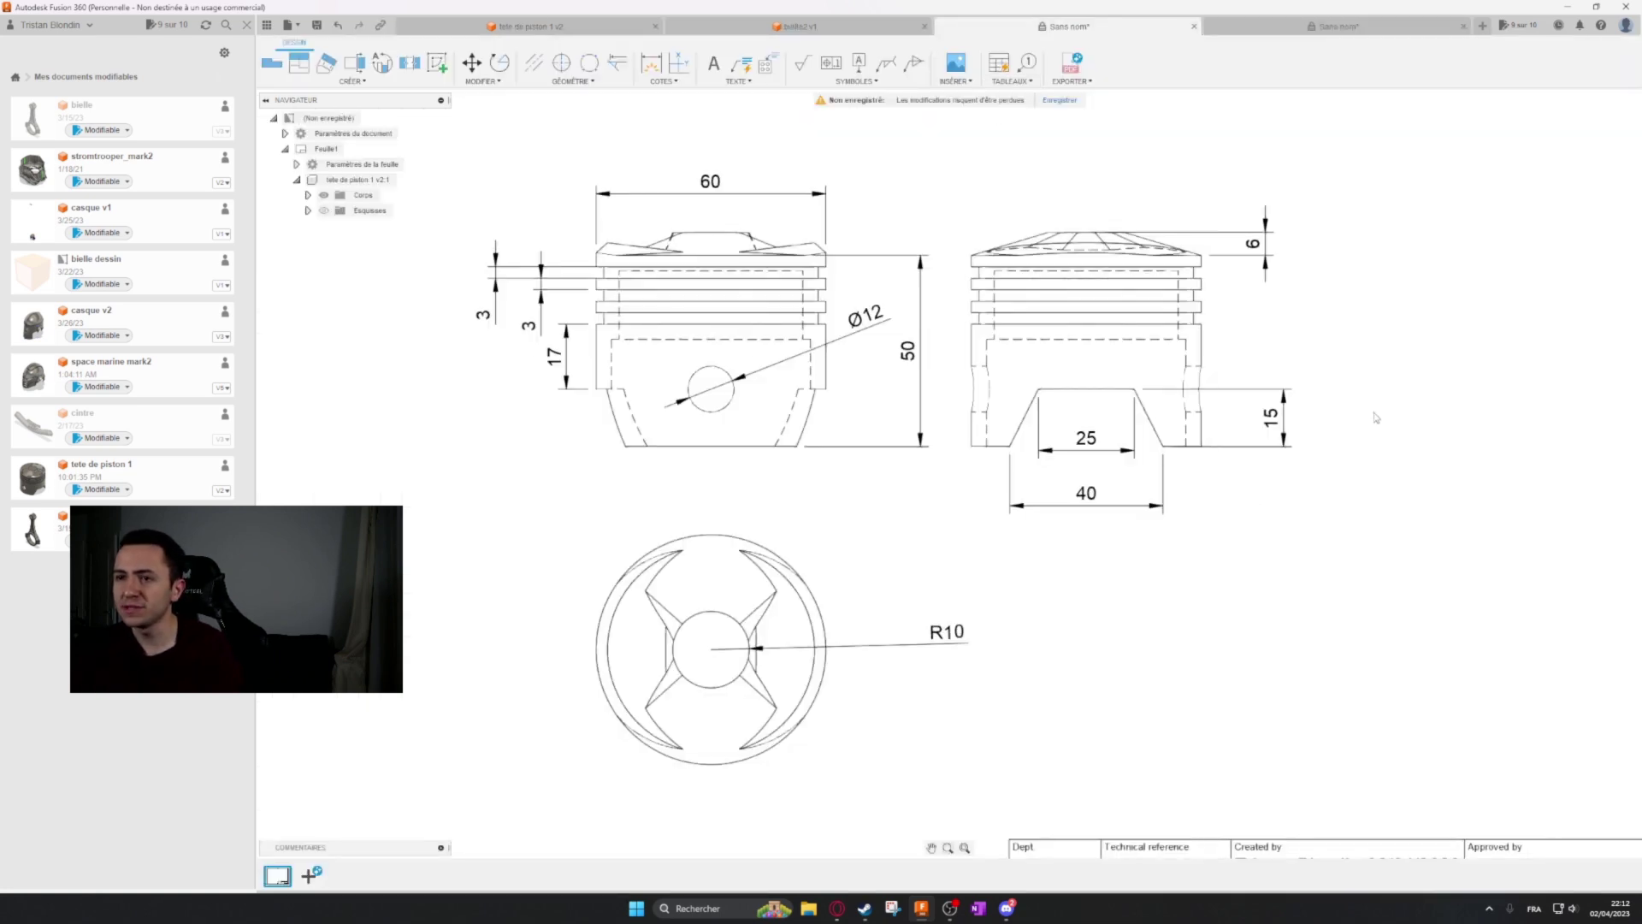
scroll(1304, 445, "up", 4)
scroll(1011, 174, "up", 1)
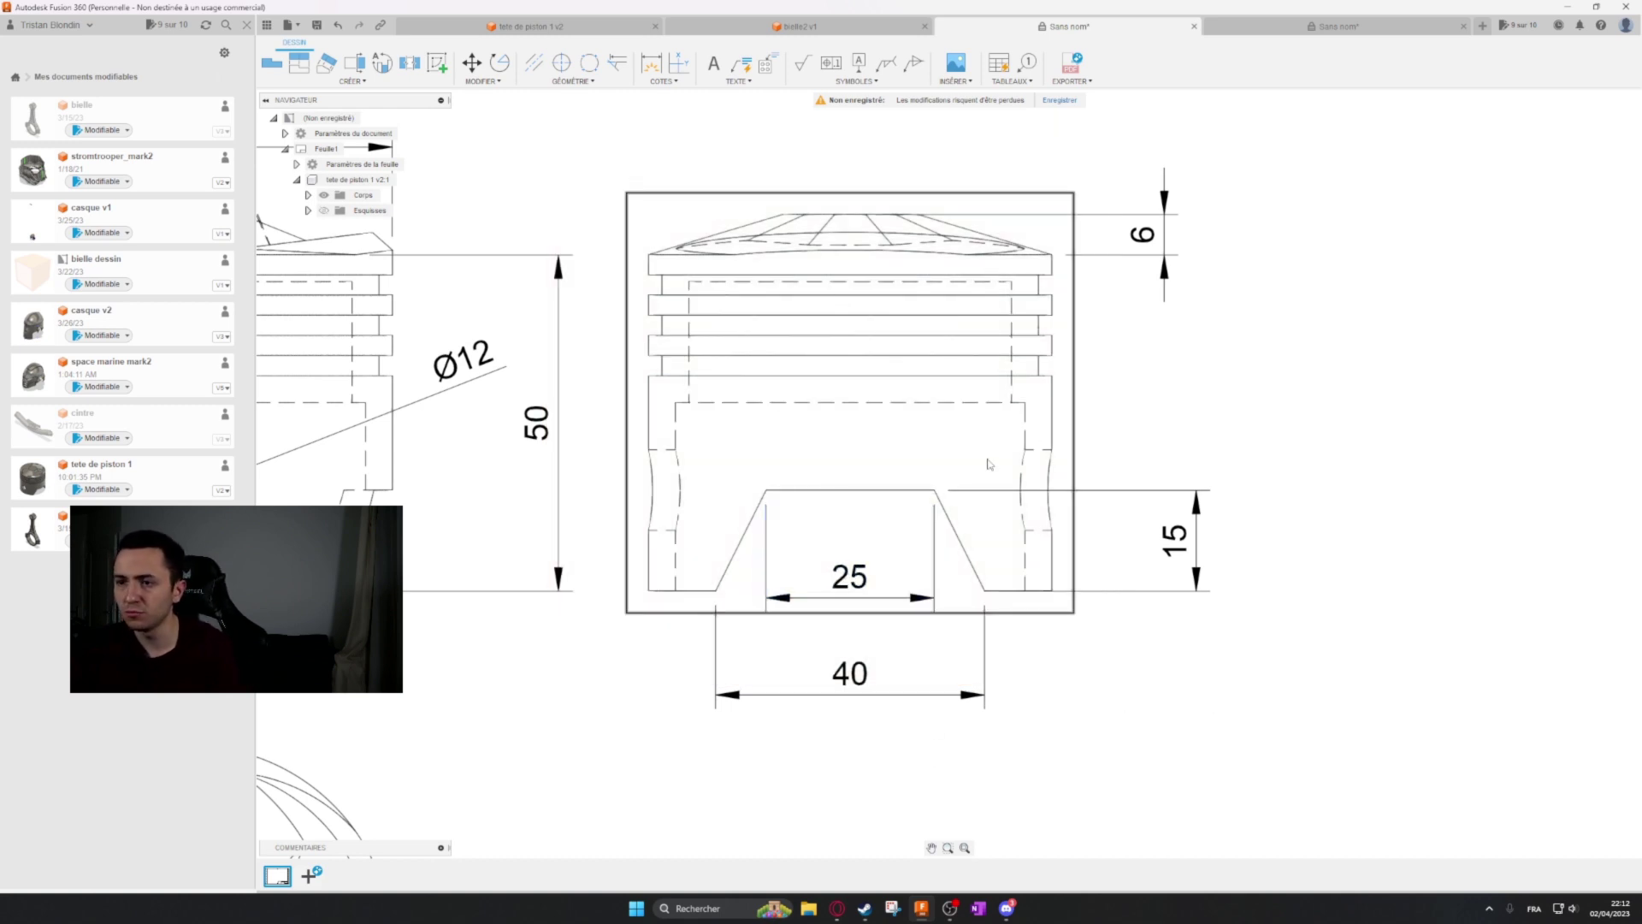
left_click(847, 134)
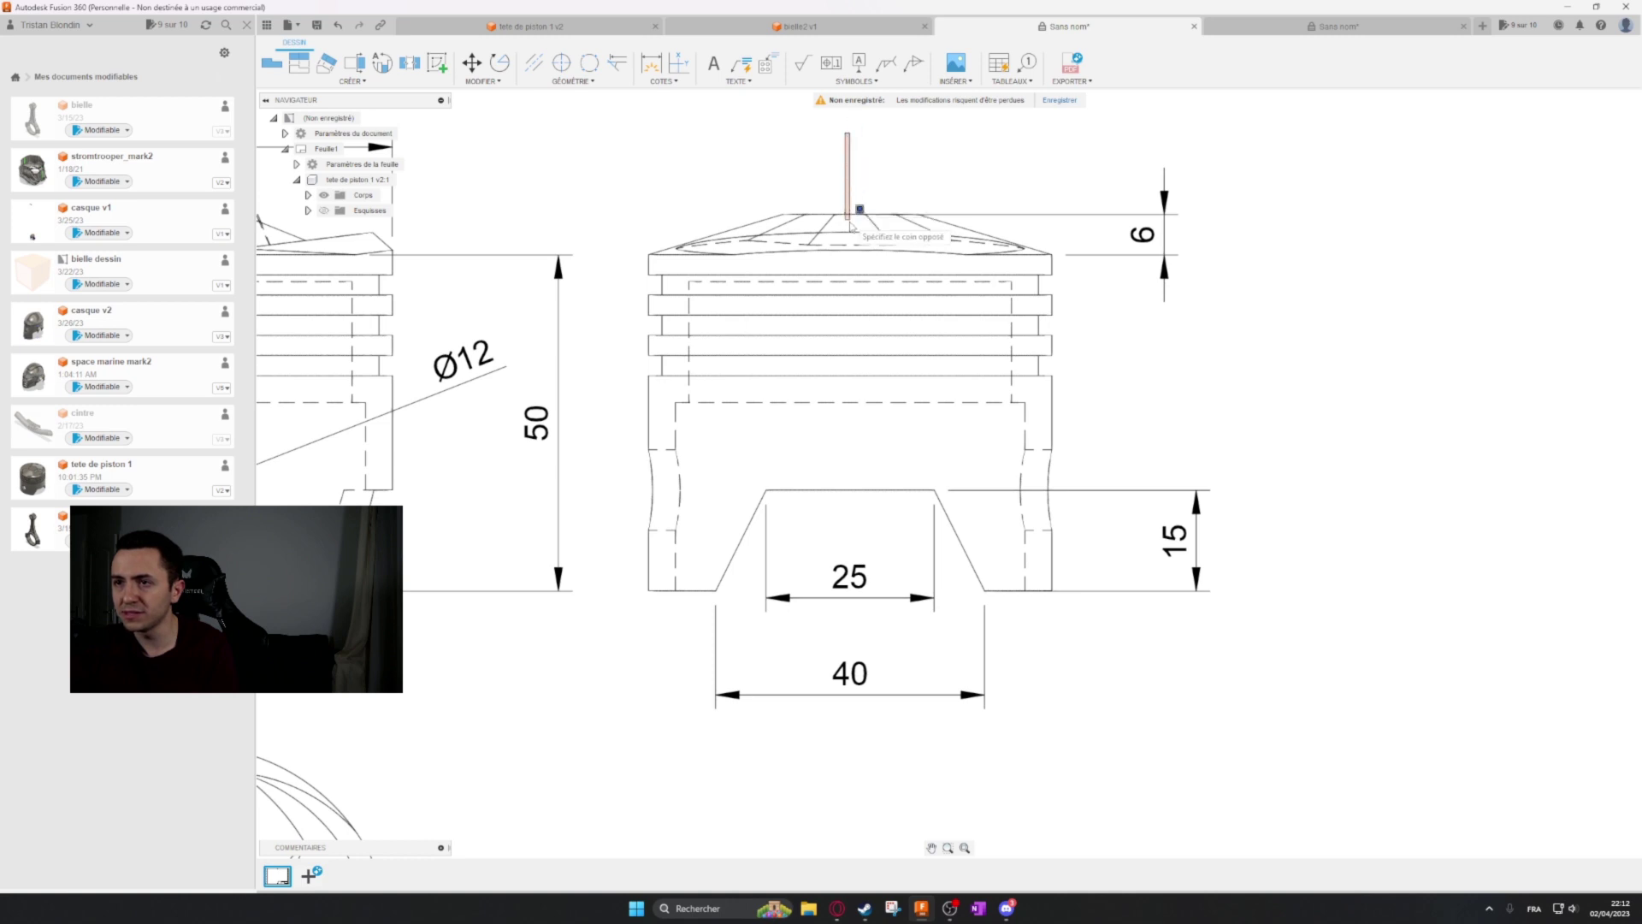
left_click(846, 601)
double_click(1233, 265)
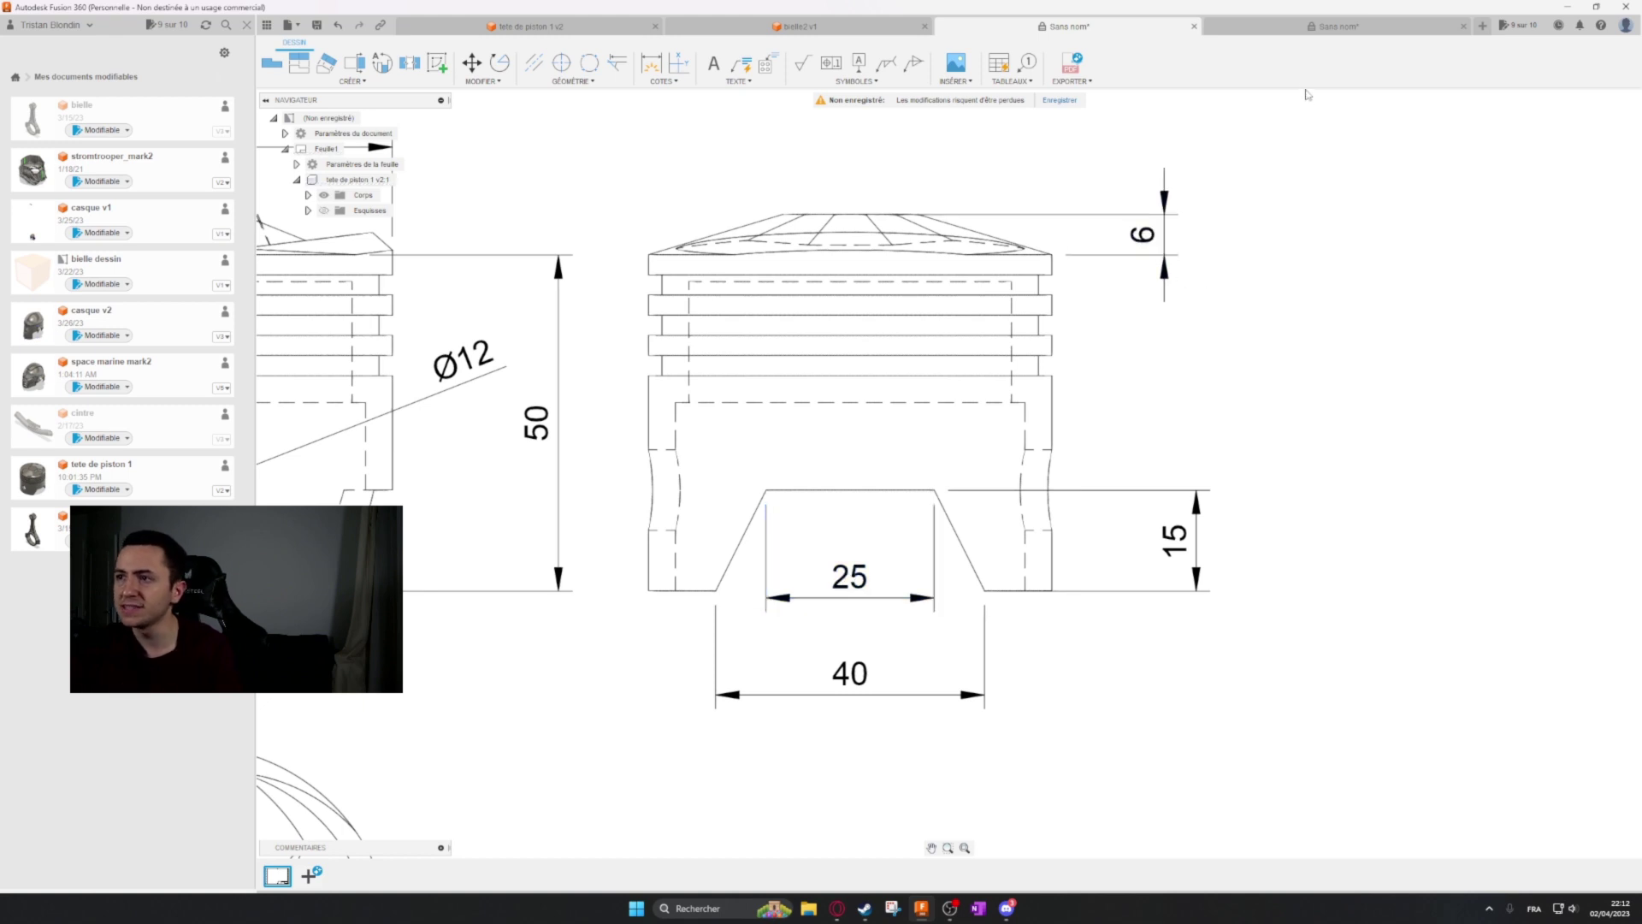
left_click(1321, 30)
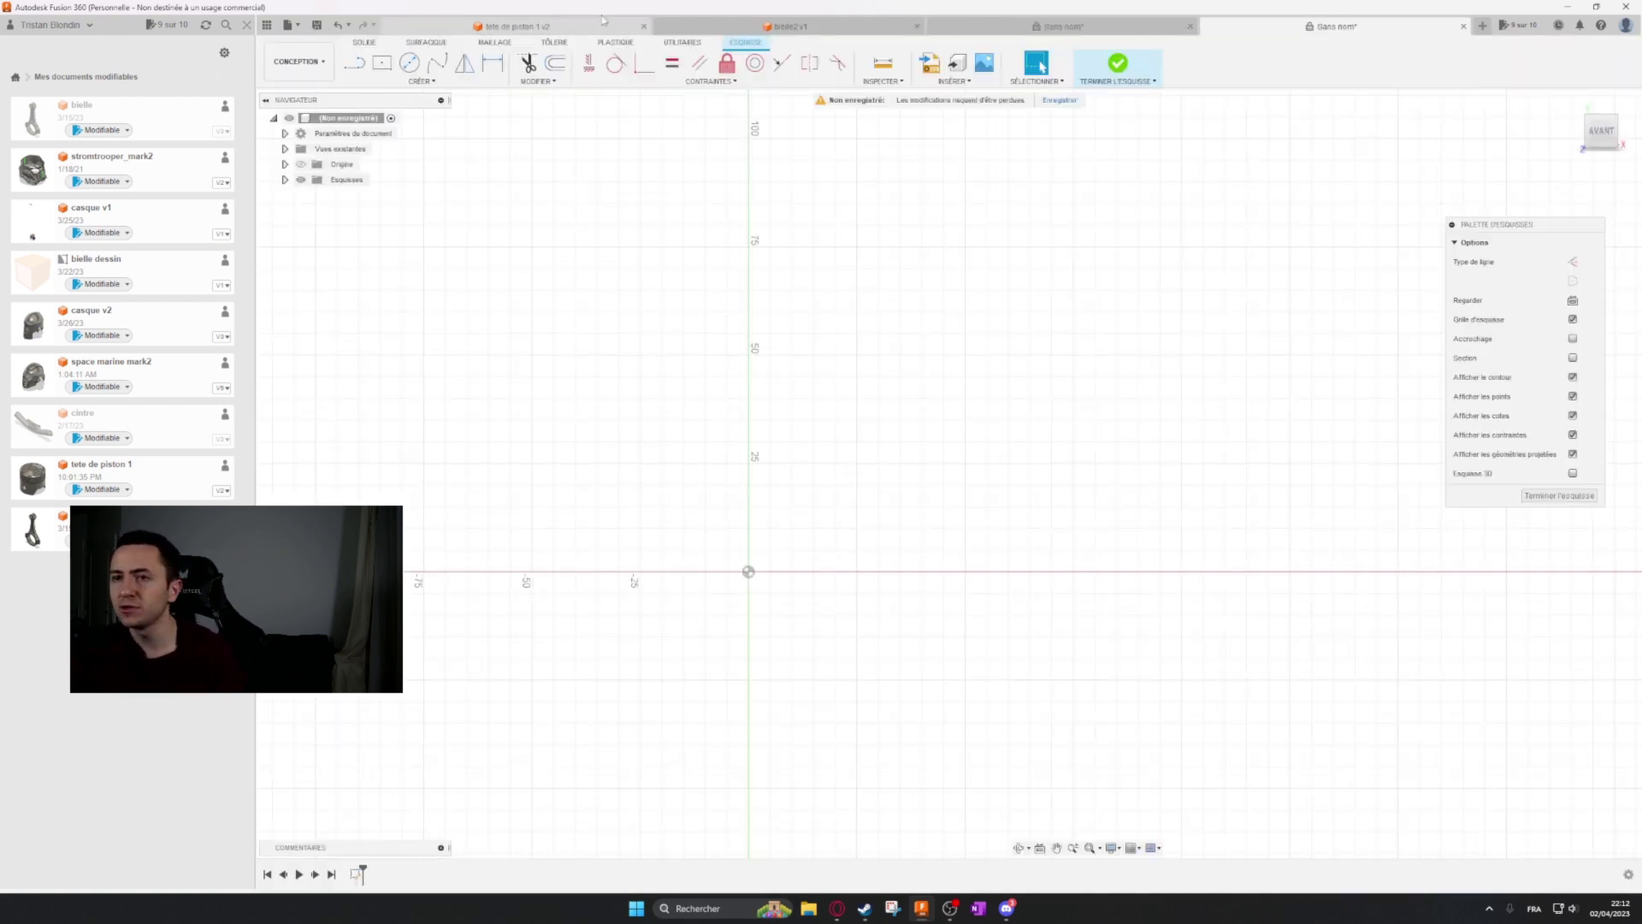
Draw a vertical line about 69 mm long upward from the sketch origin and convert it to a centerline.
left_click(355, 62)
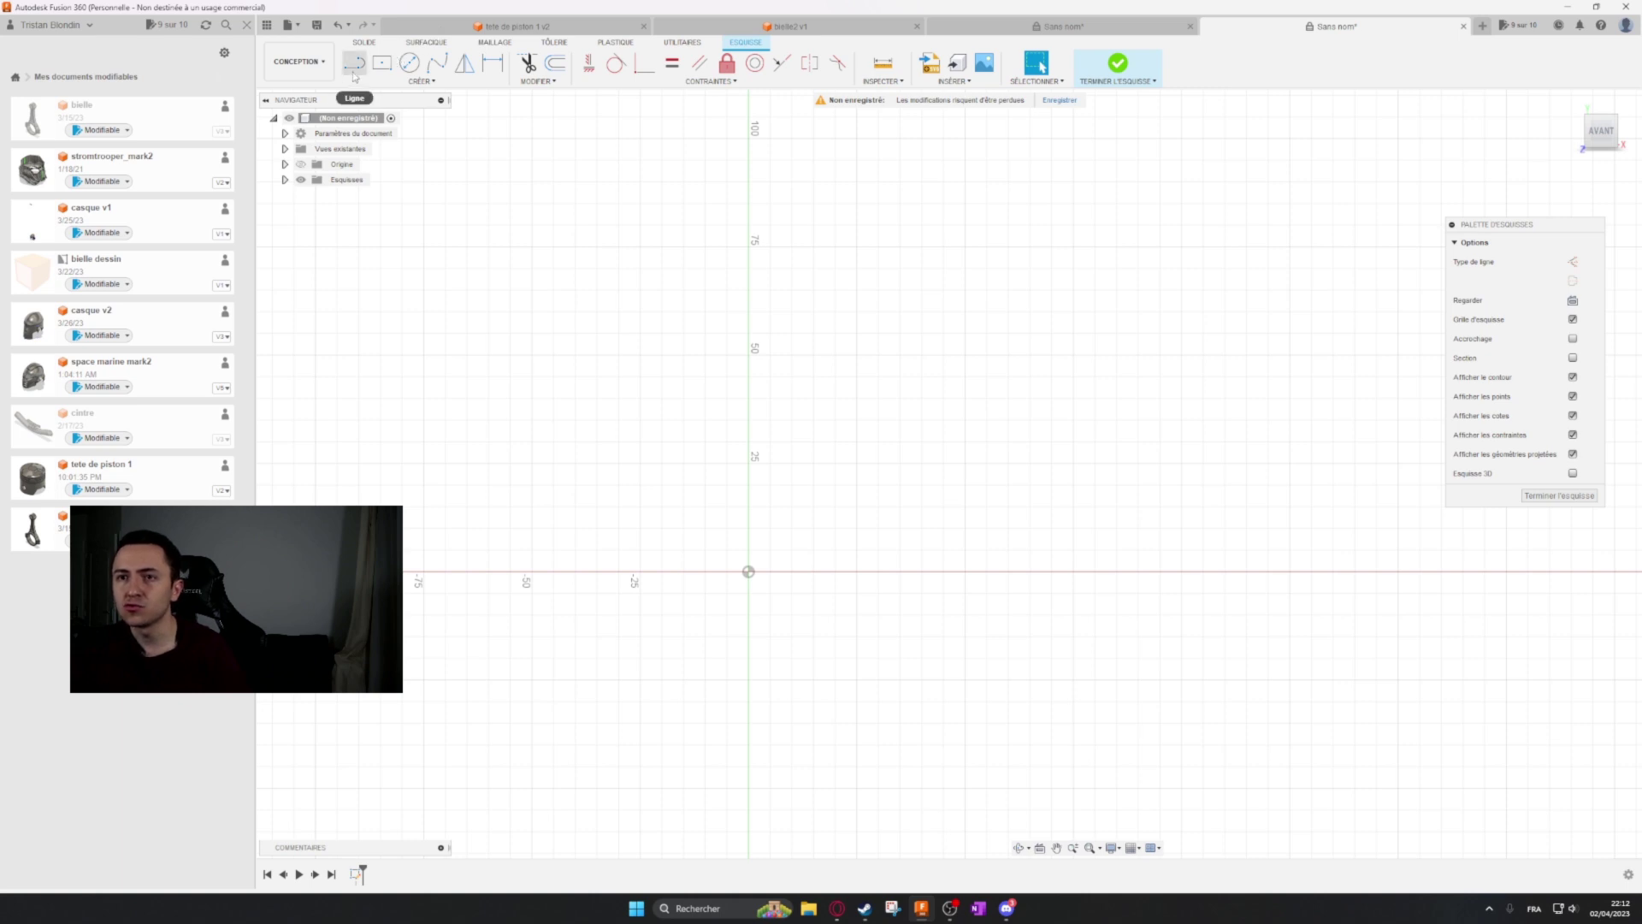
left_click(749, 572)
left_click(749, 275)
key("Escape")
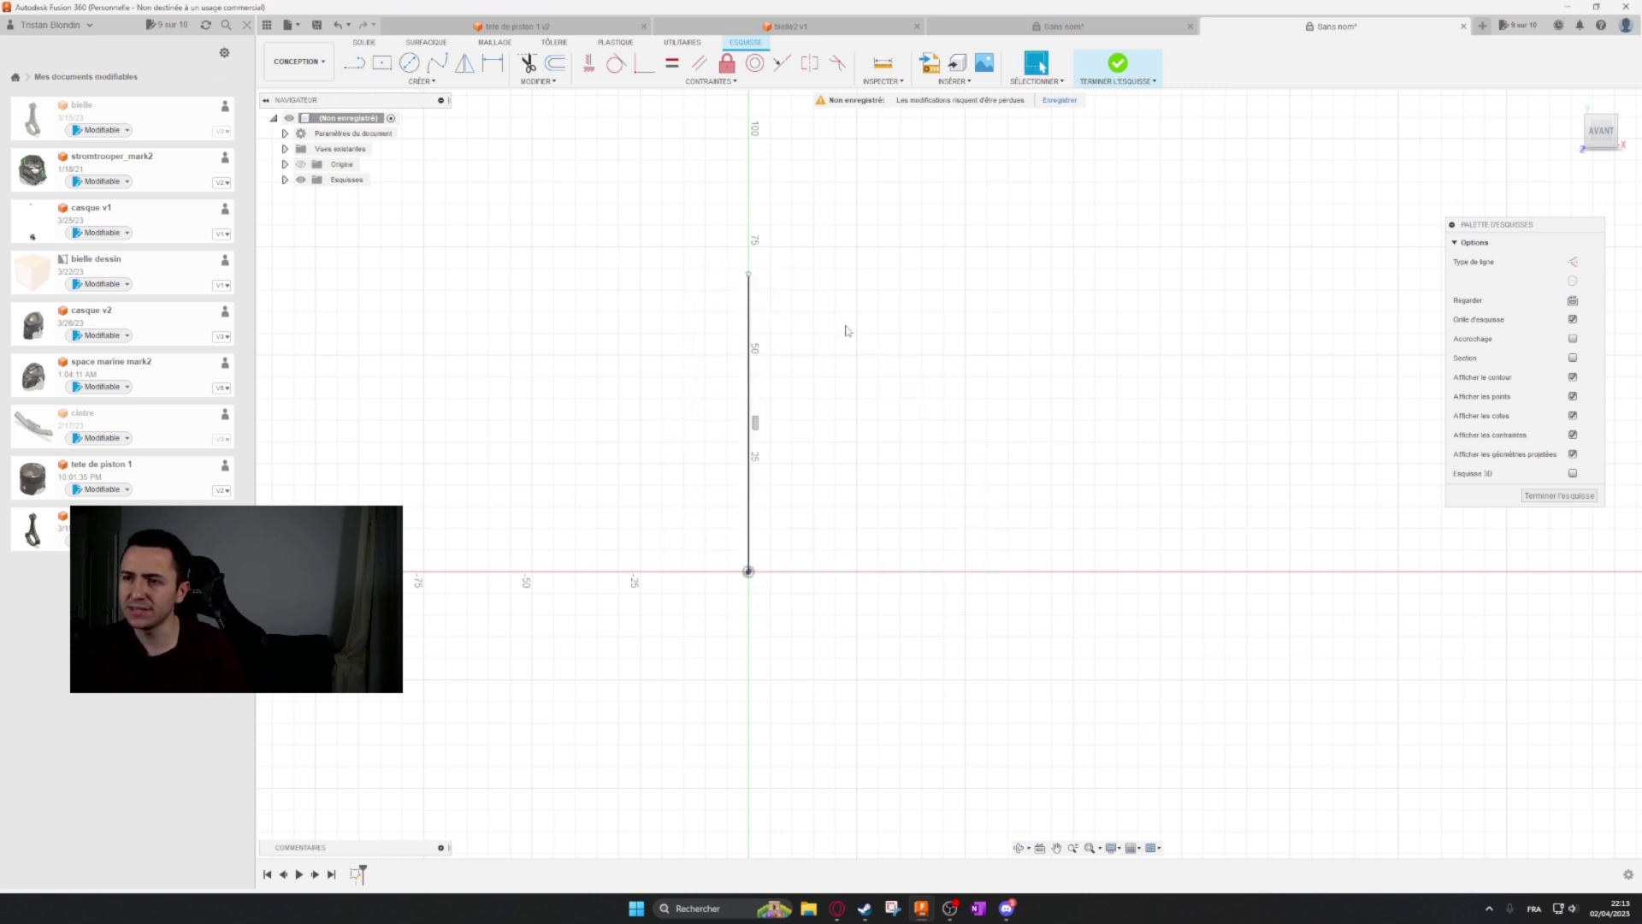
left_click(742, 351)
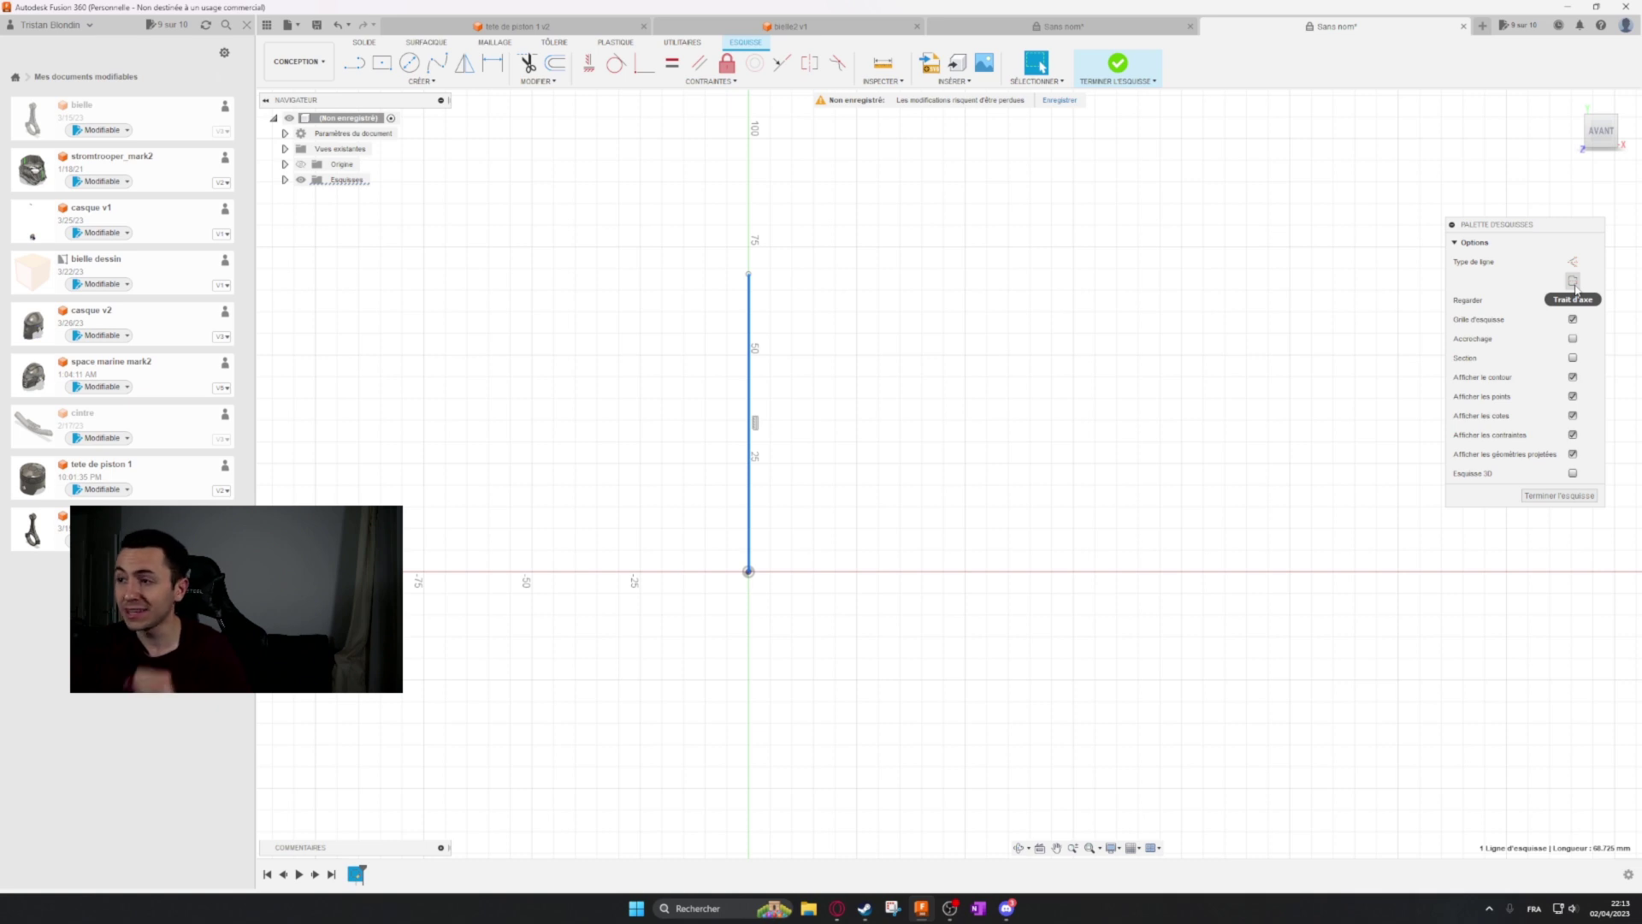
left_click(1574, 281)
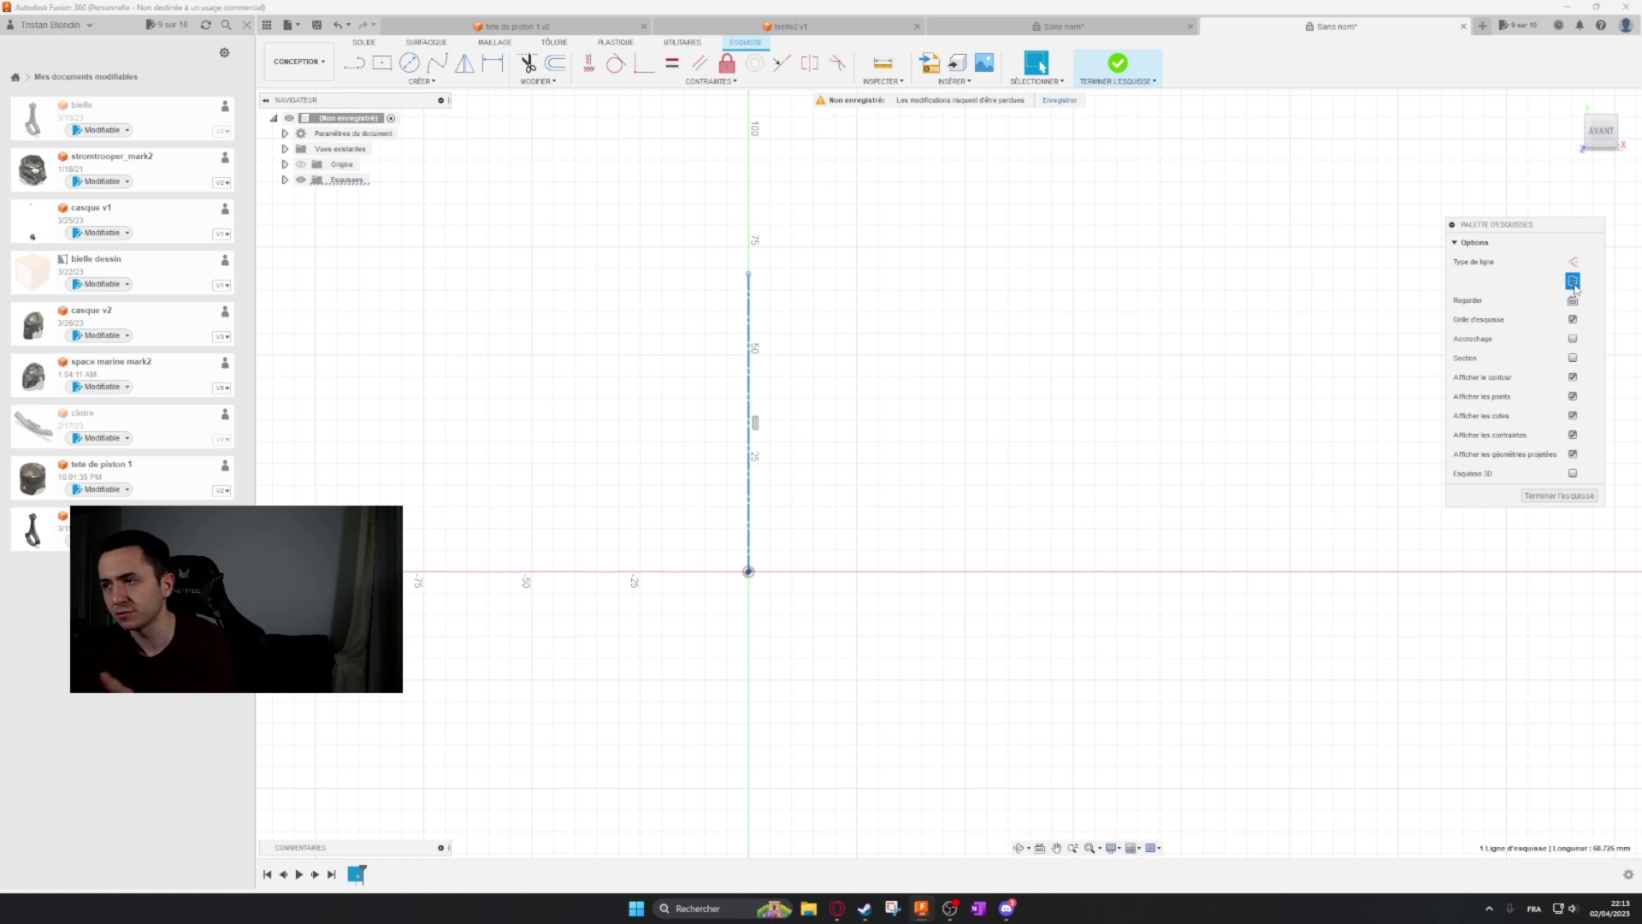
left_click(1573, 283)
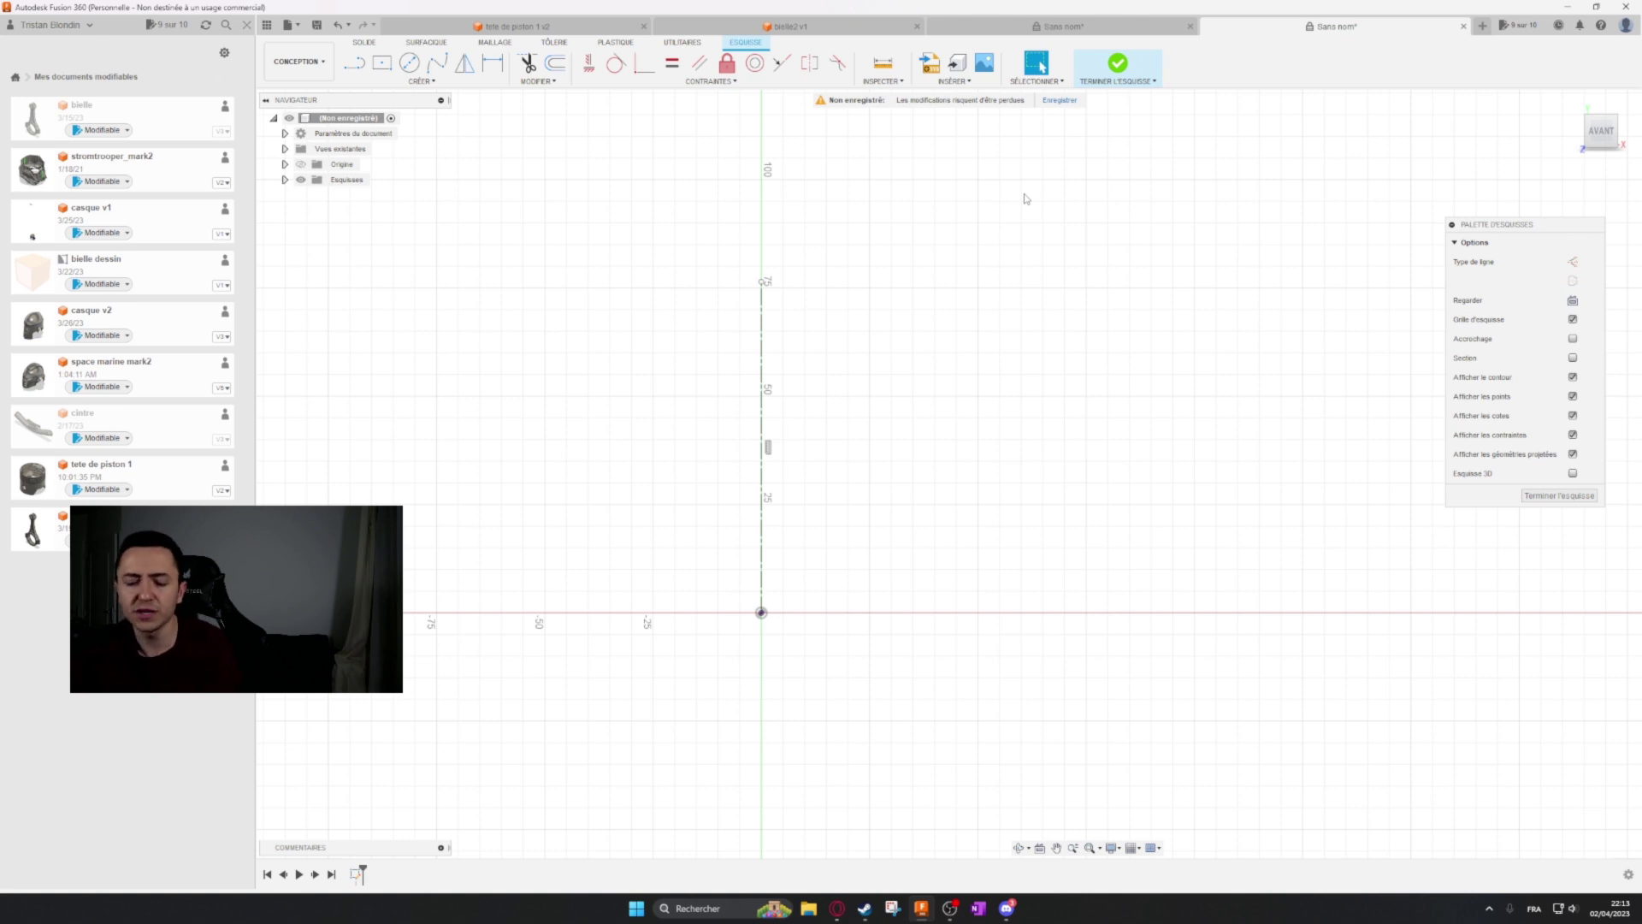
Consult the front and side views in the piston drawing for the body's overall dimensions.
left_click(1032, 25)
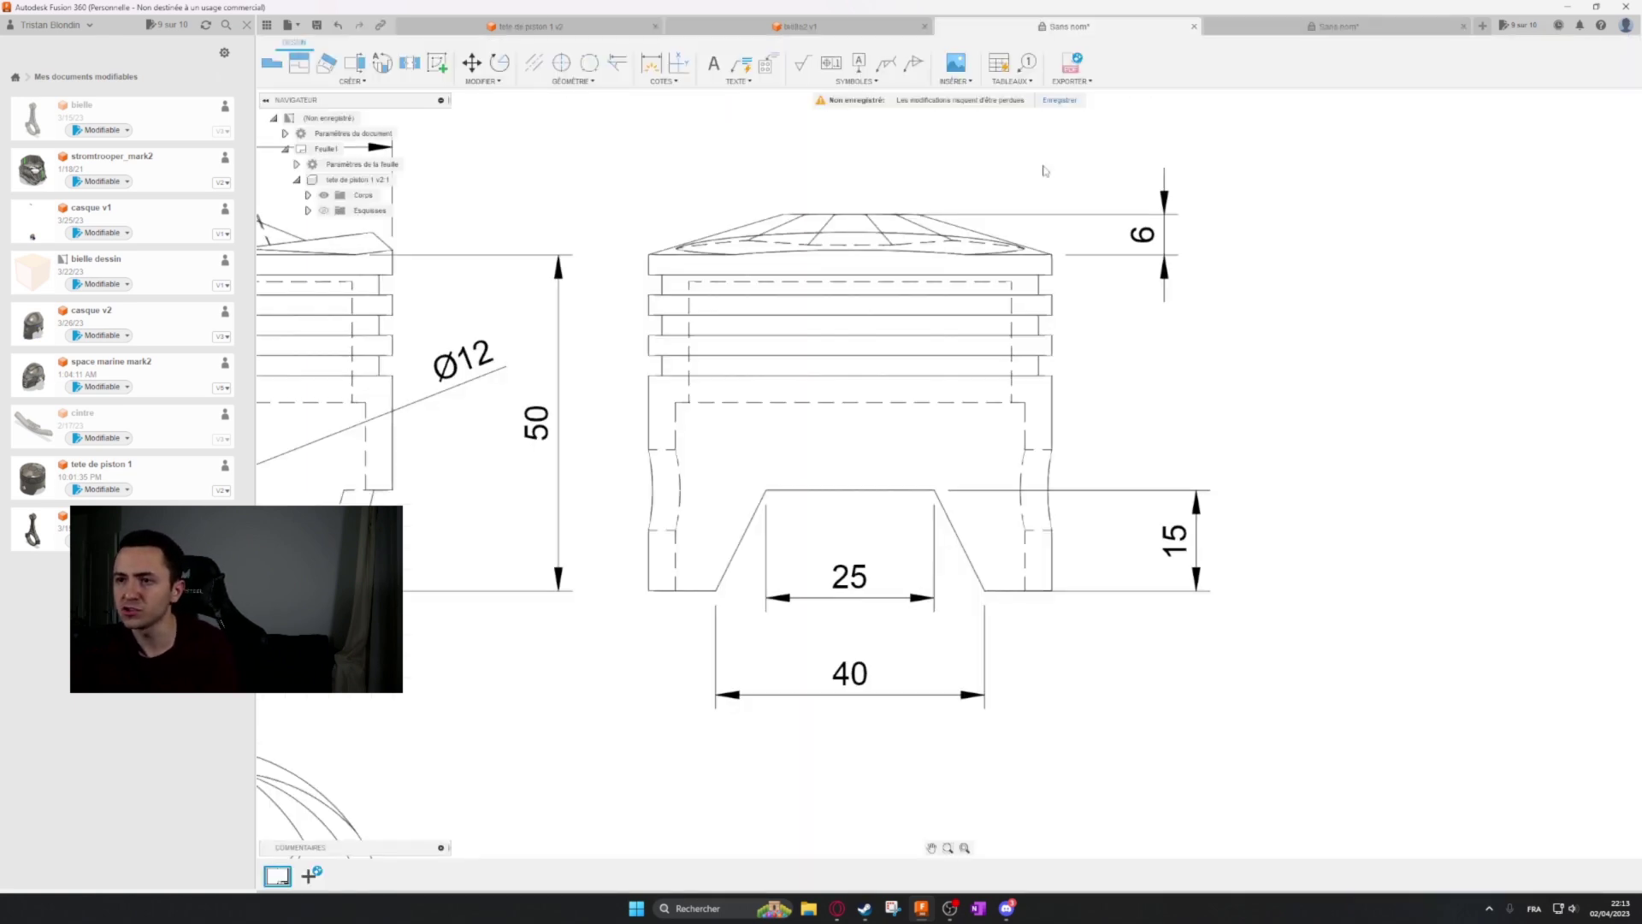
middle_click_drag(820, 260, 1207, 296)
scroll(1207, 297, "down", 1)
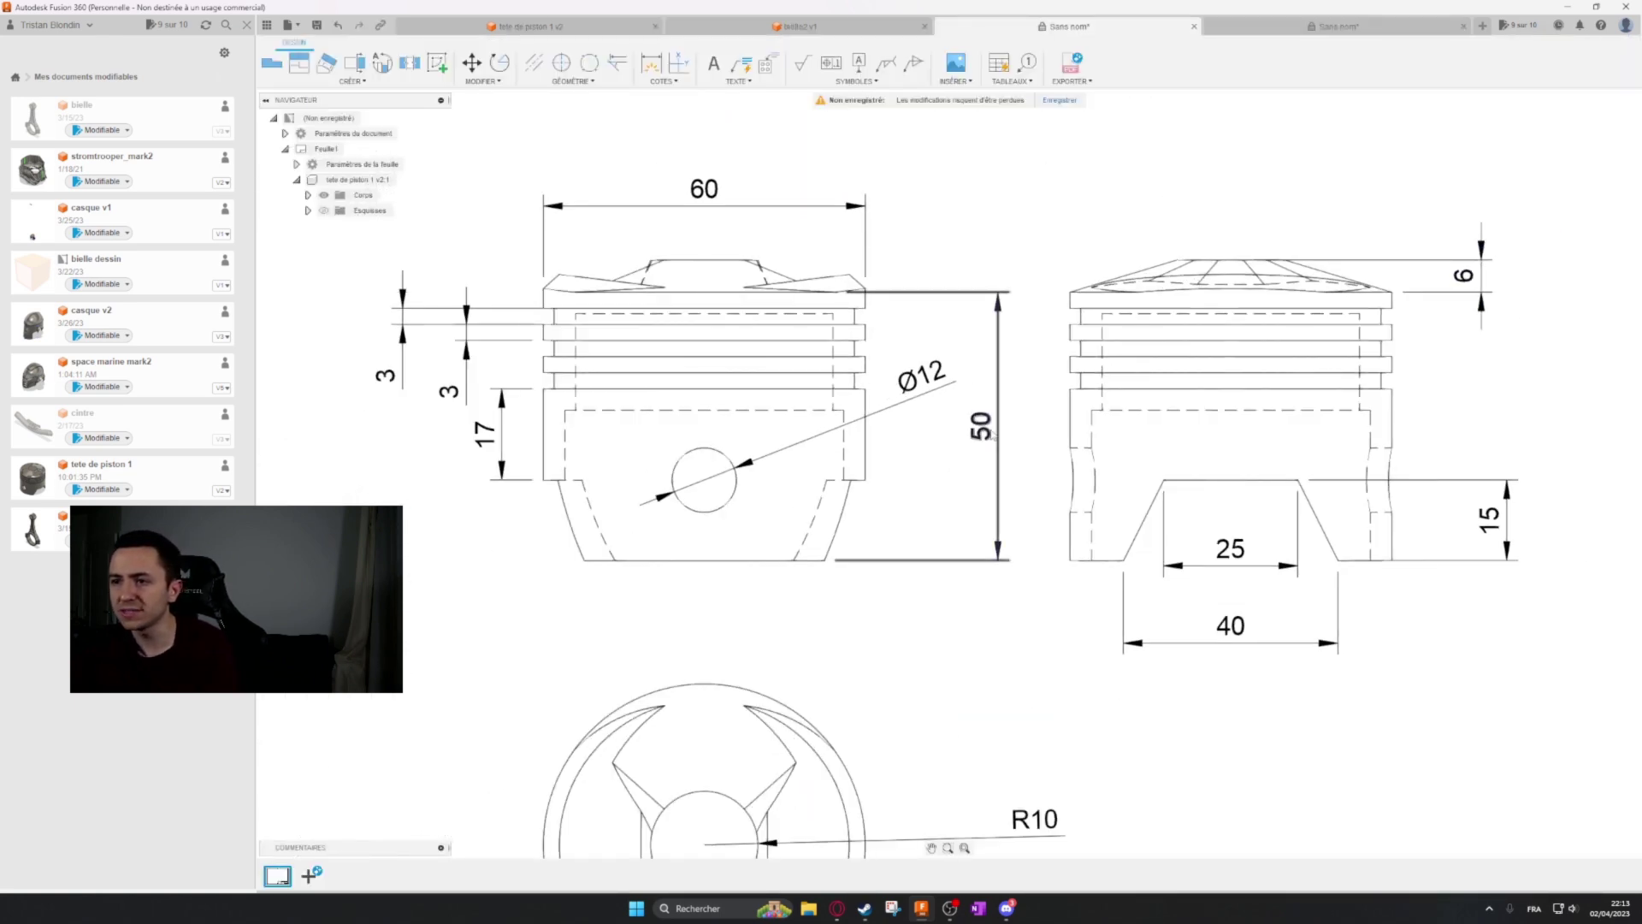
Examine the body height in the front view of the piston drawing and return to the sketch.
scroll(898, 274, "up", 1)
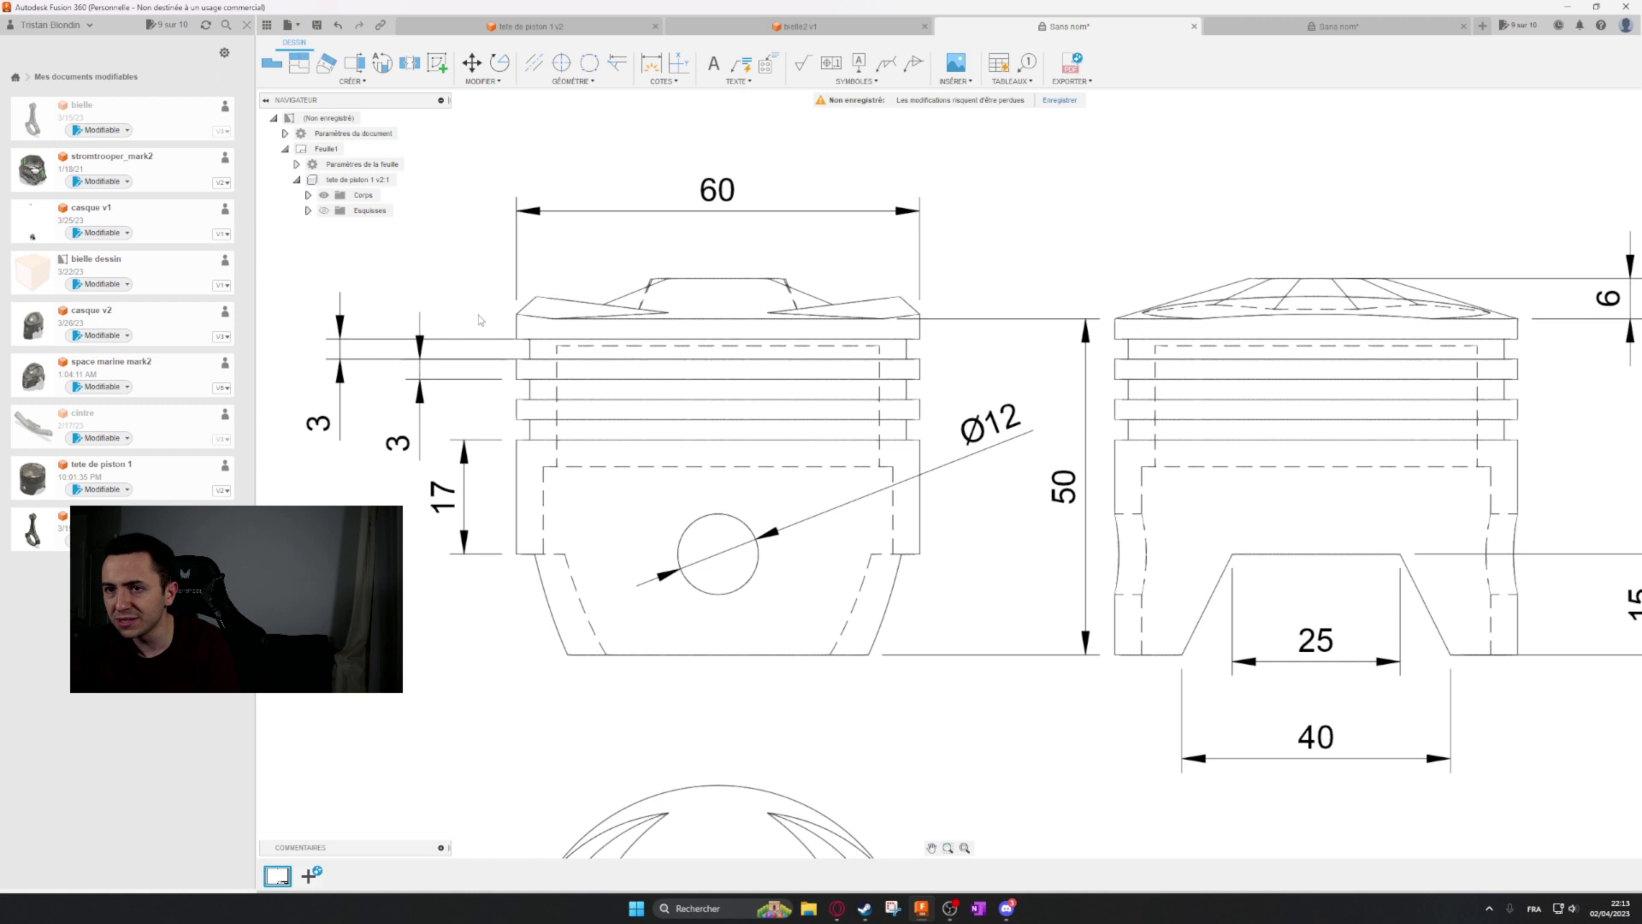
left_click(477, 314)
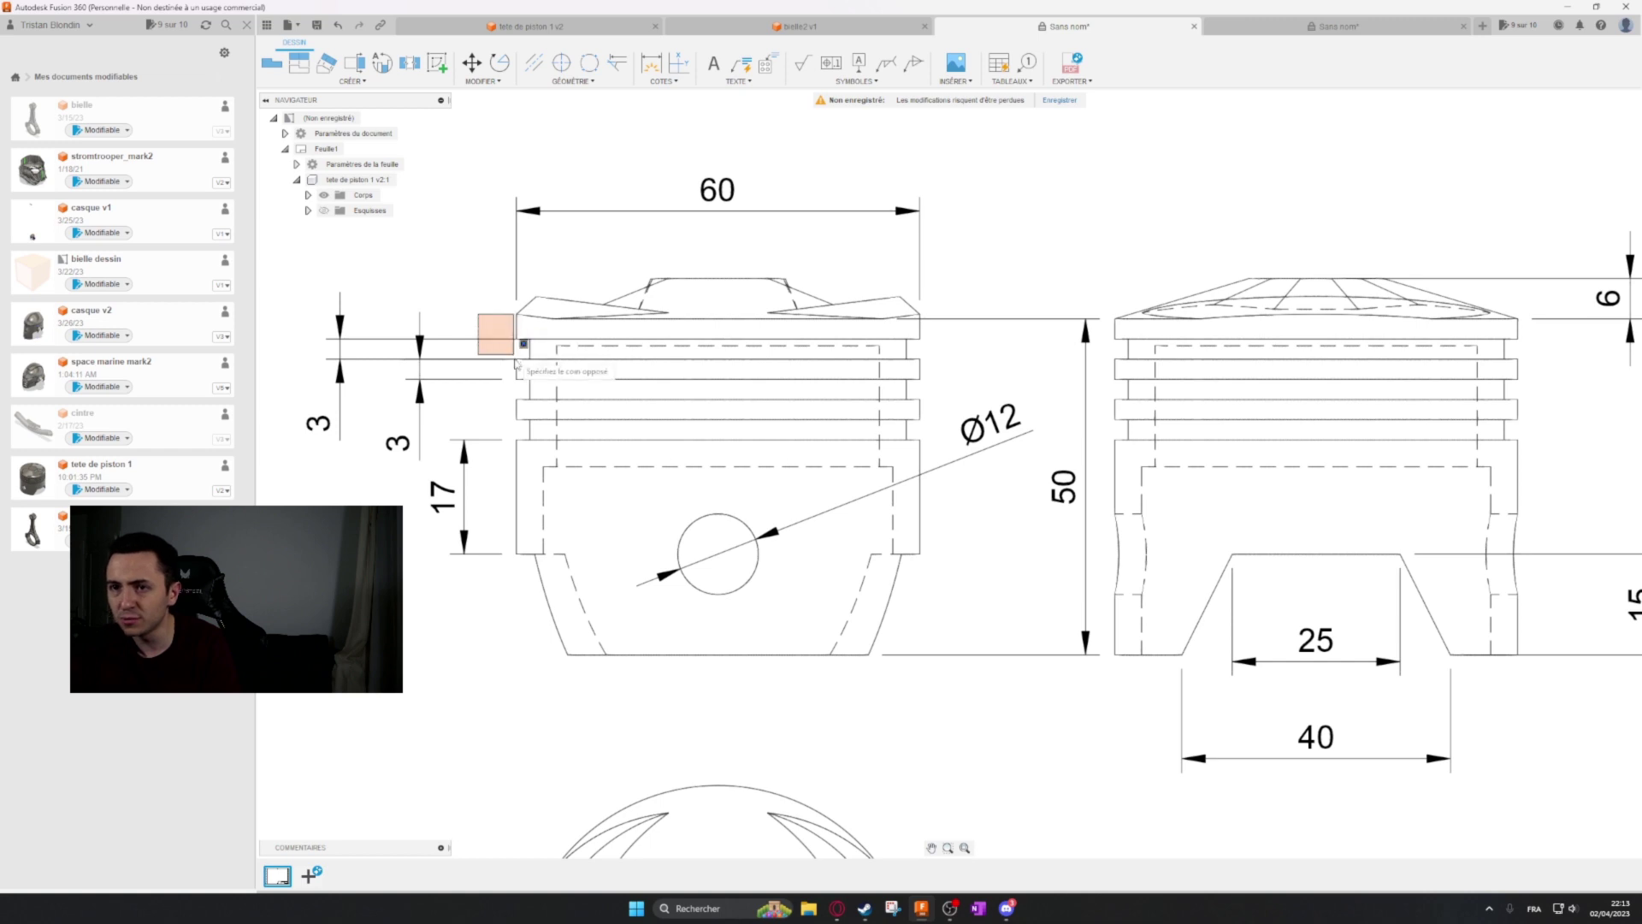
left_click(970, 659)
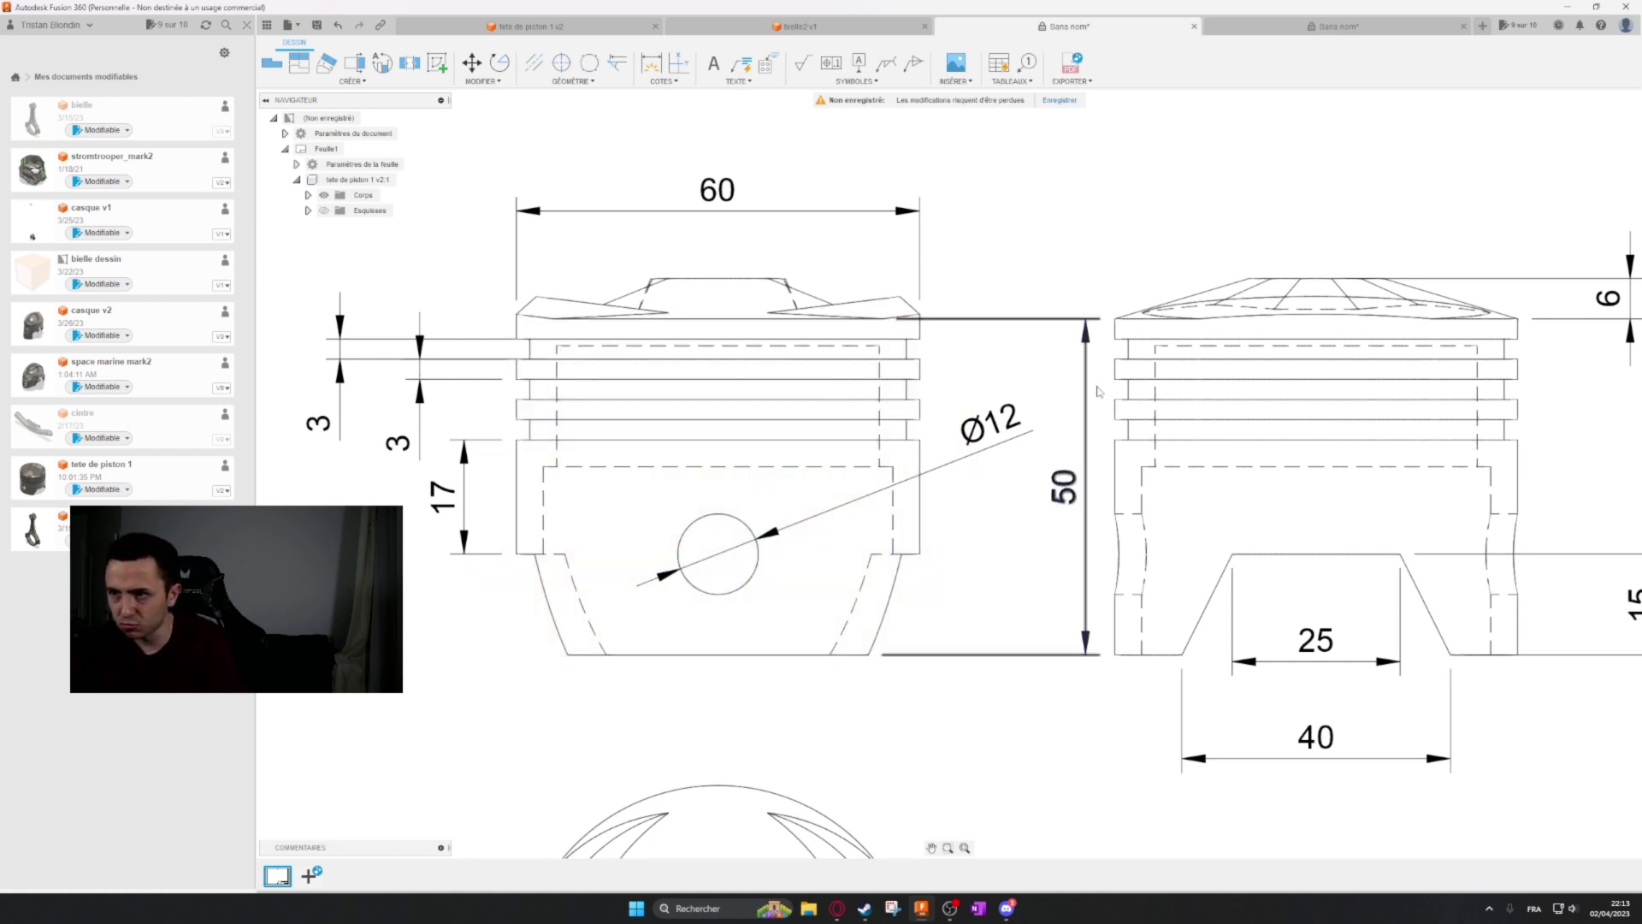
left_click(1388, 26)
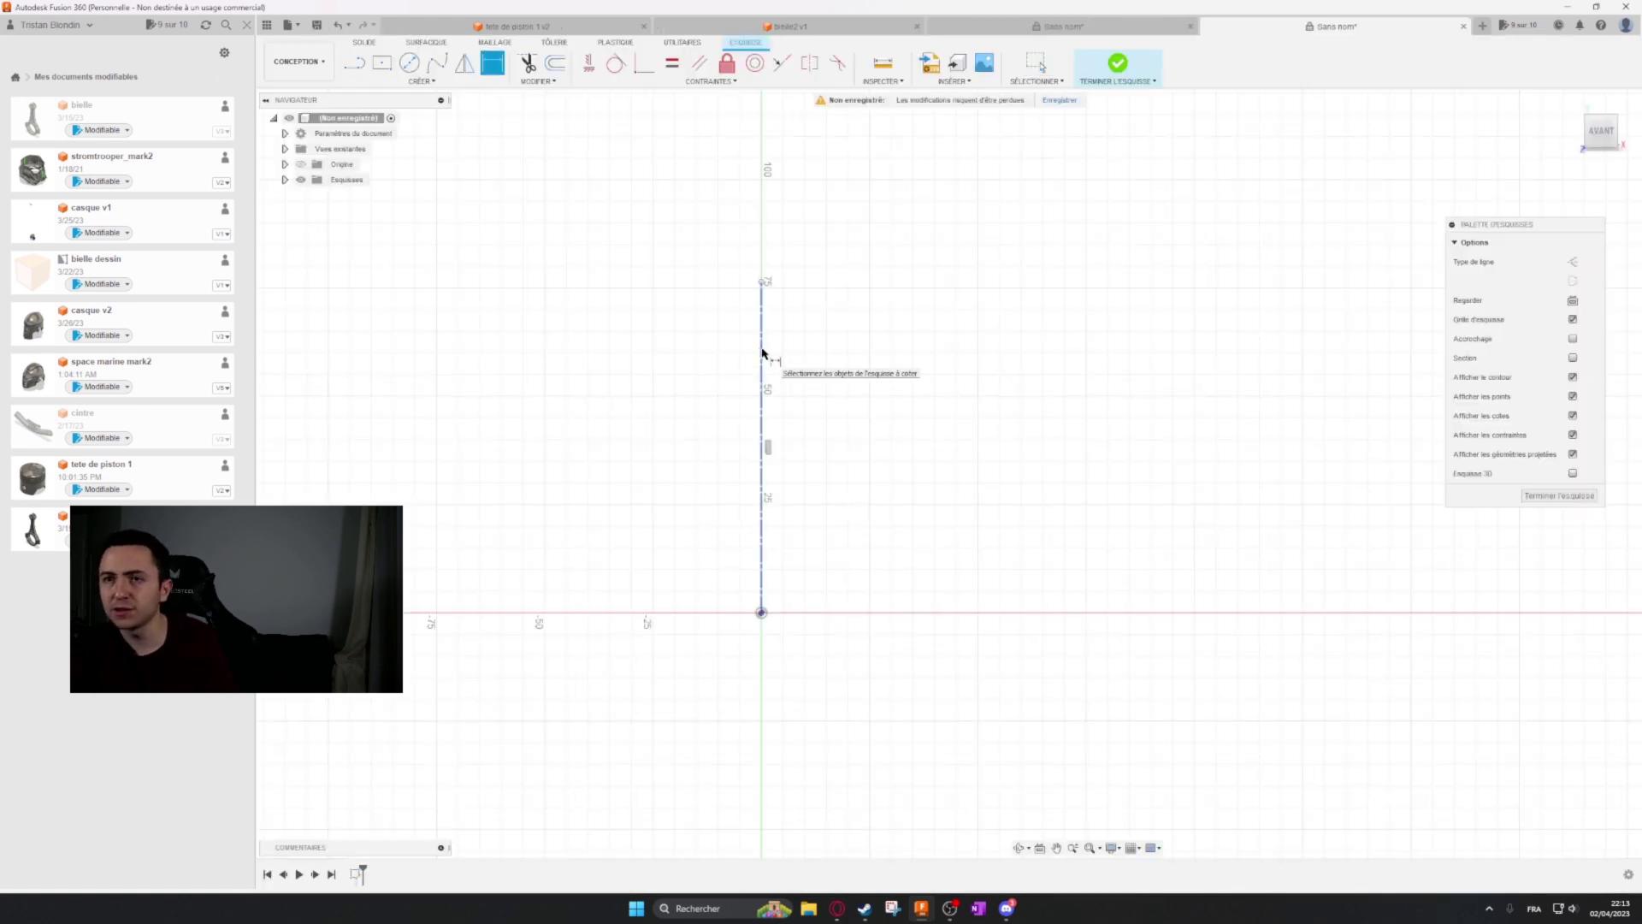
Hide the data panel and dimension the vertical centerline's length to 50 mm.
key("Escape")
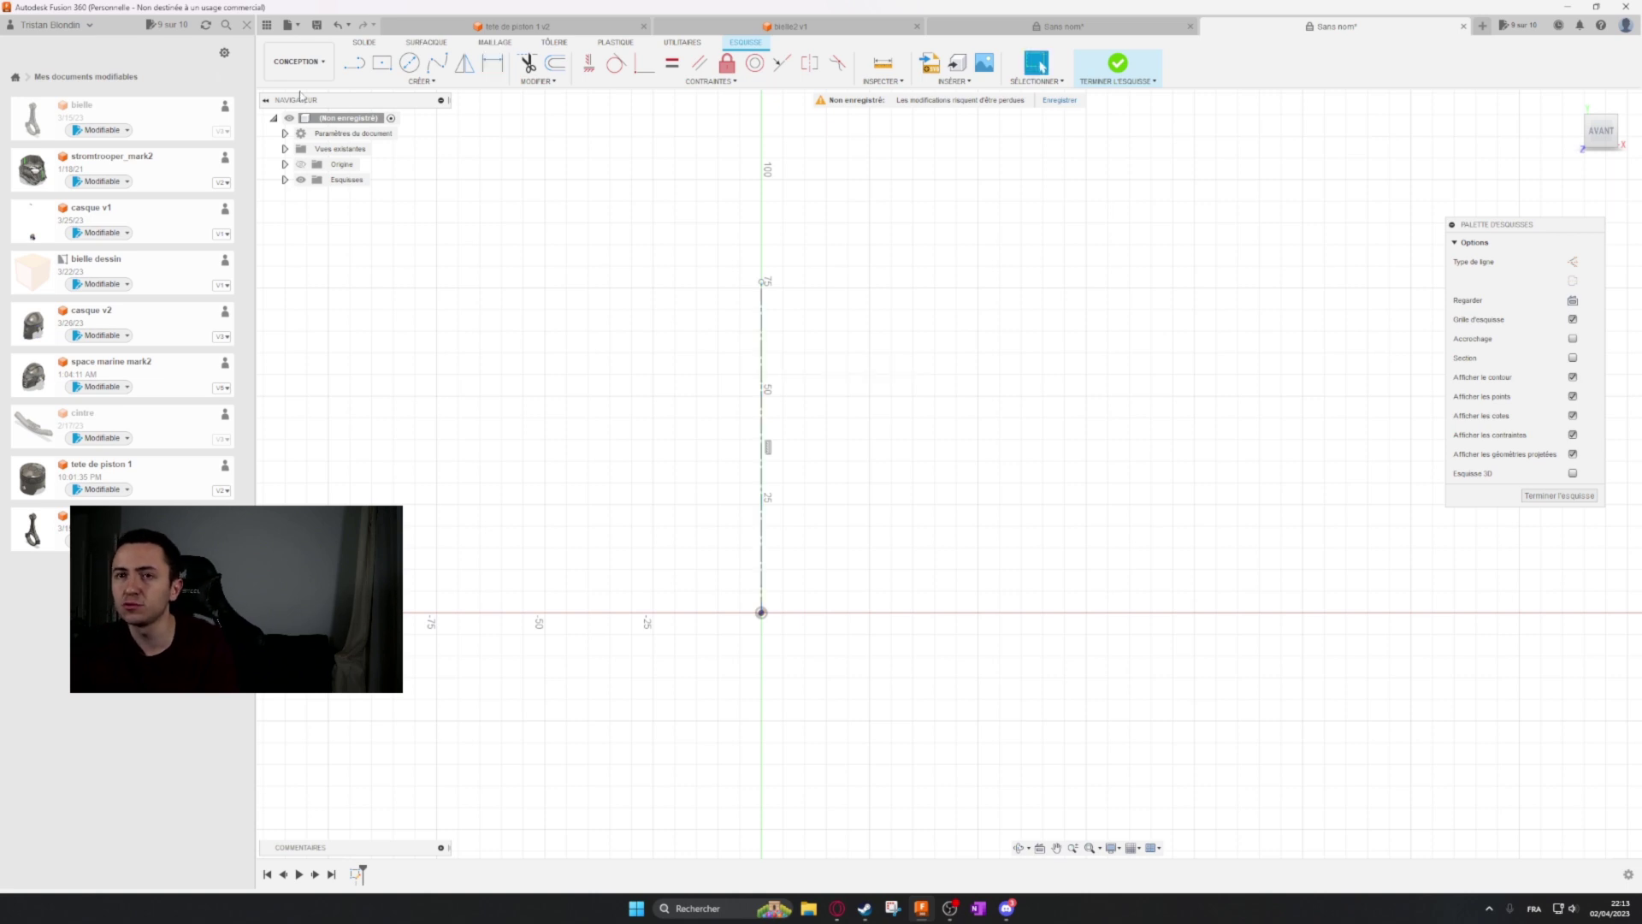
left_click(247, 25)
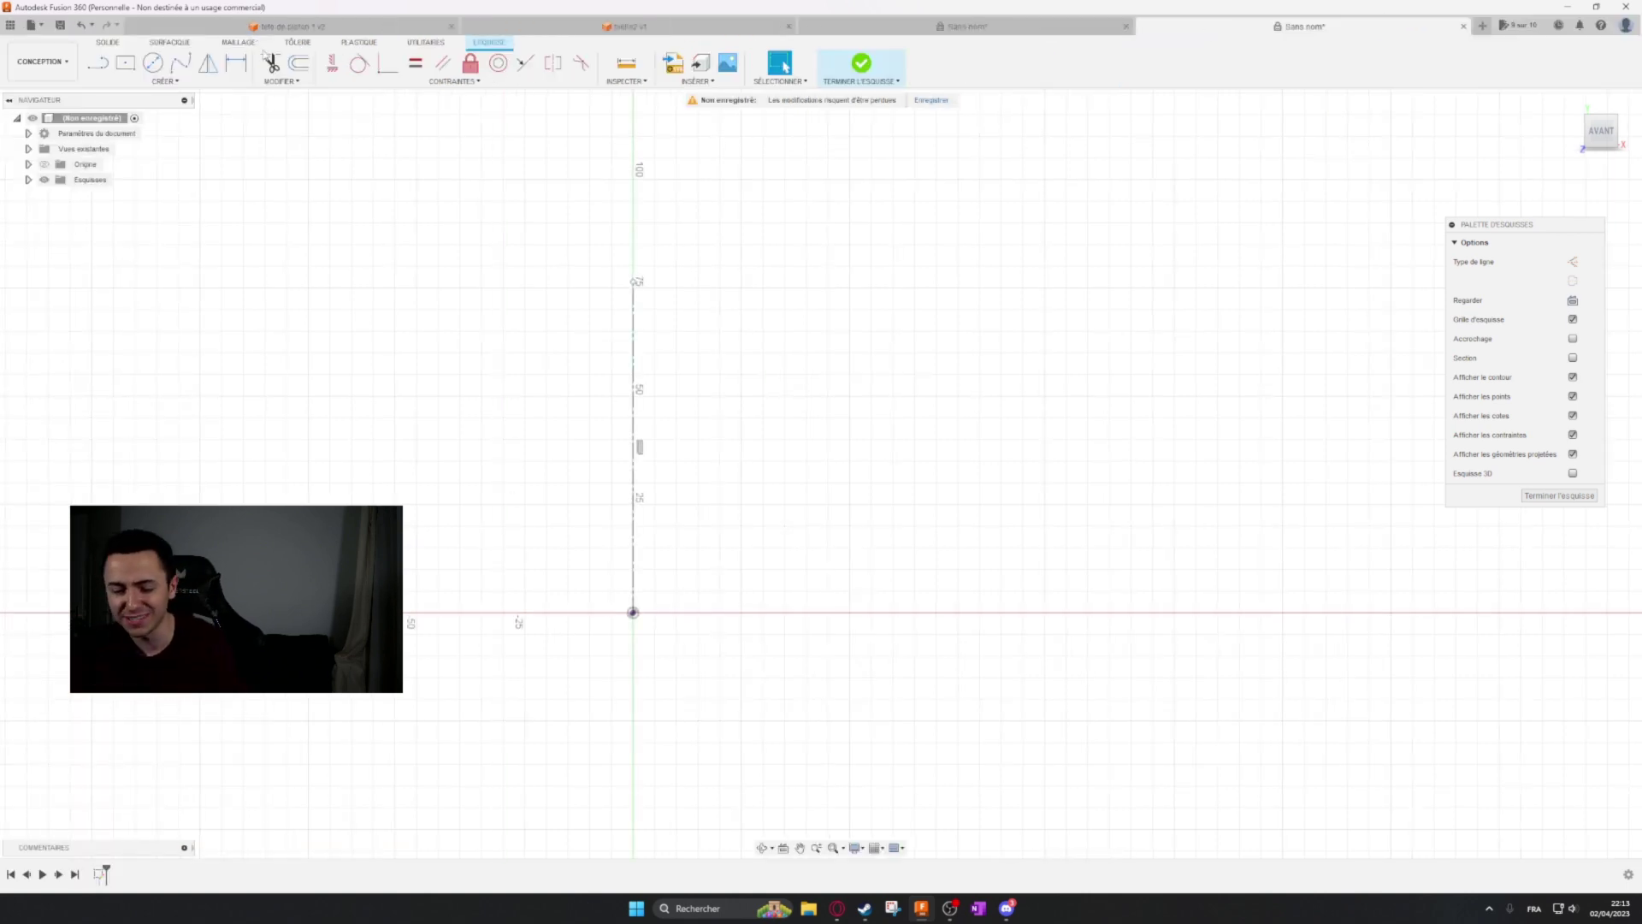
key("d")
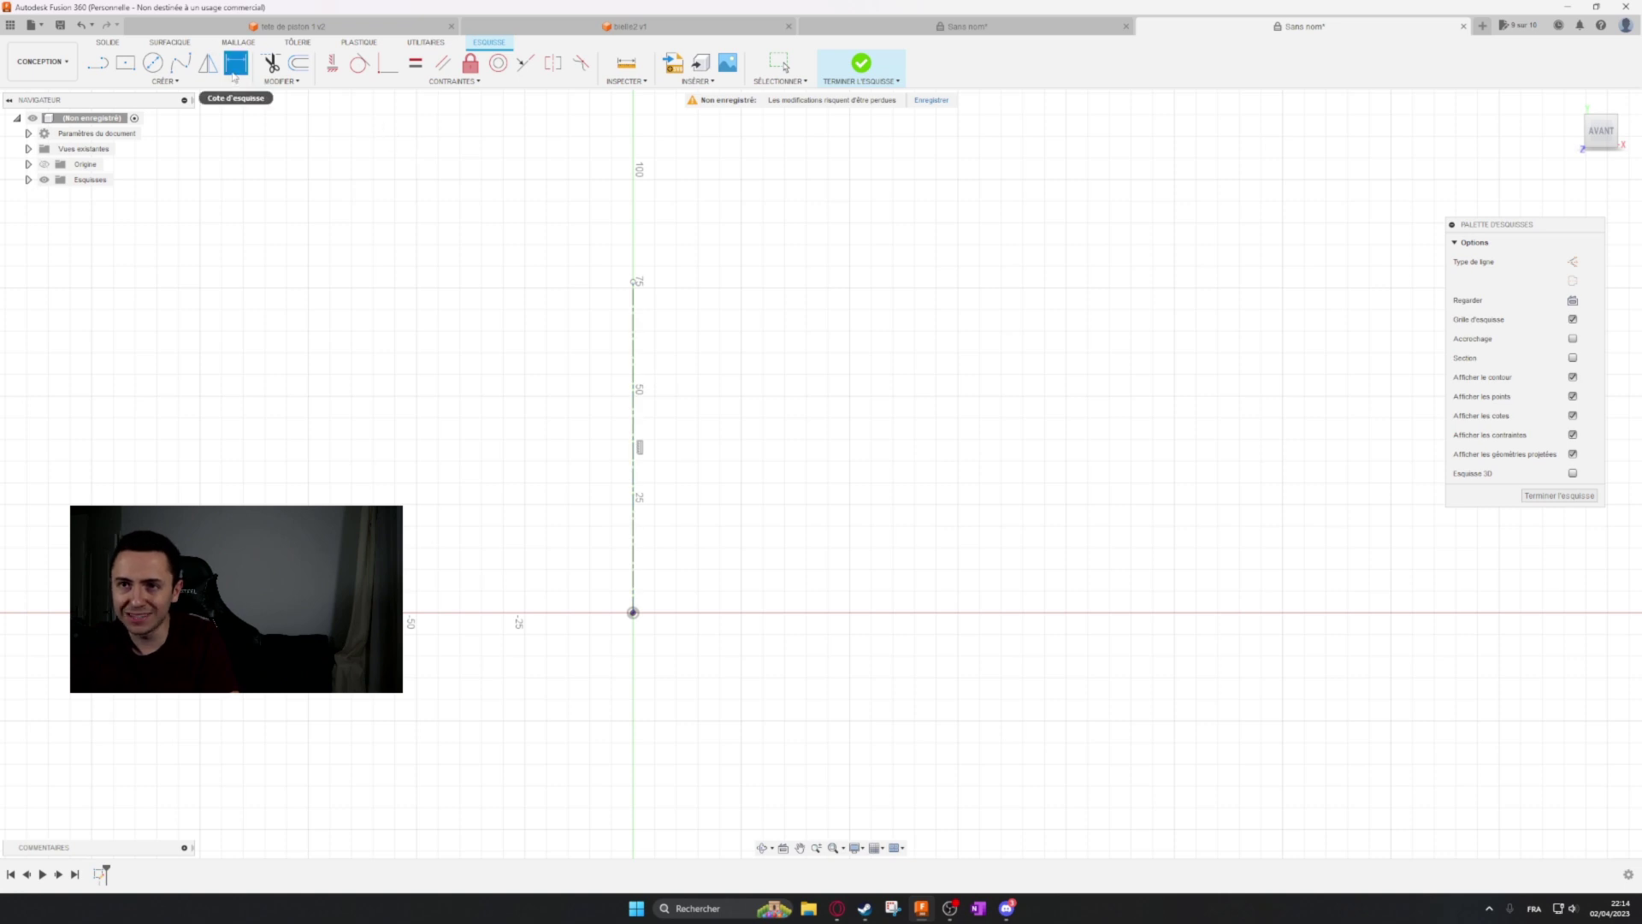
left_click(634, 312)
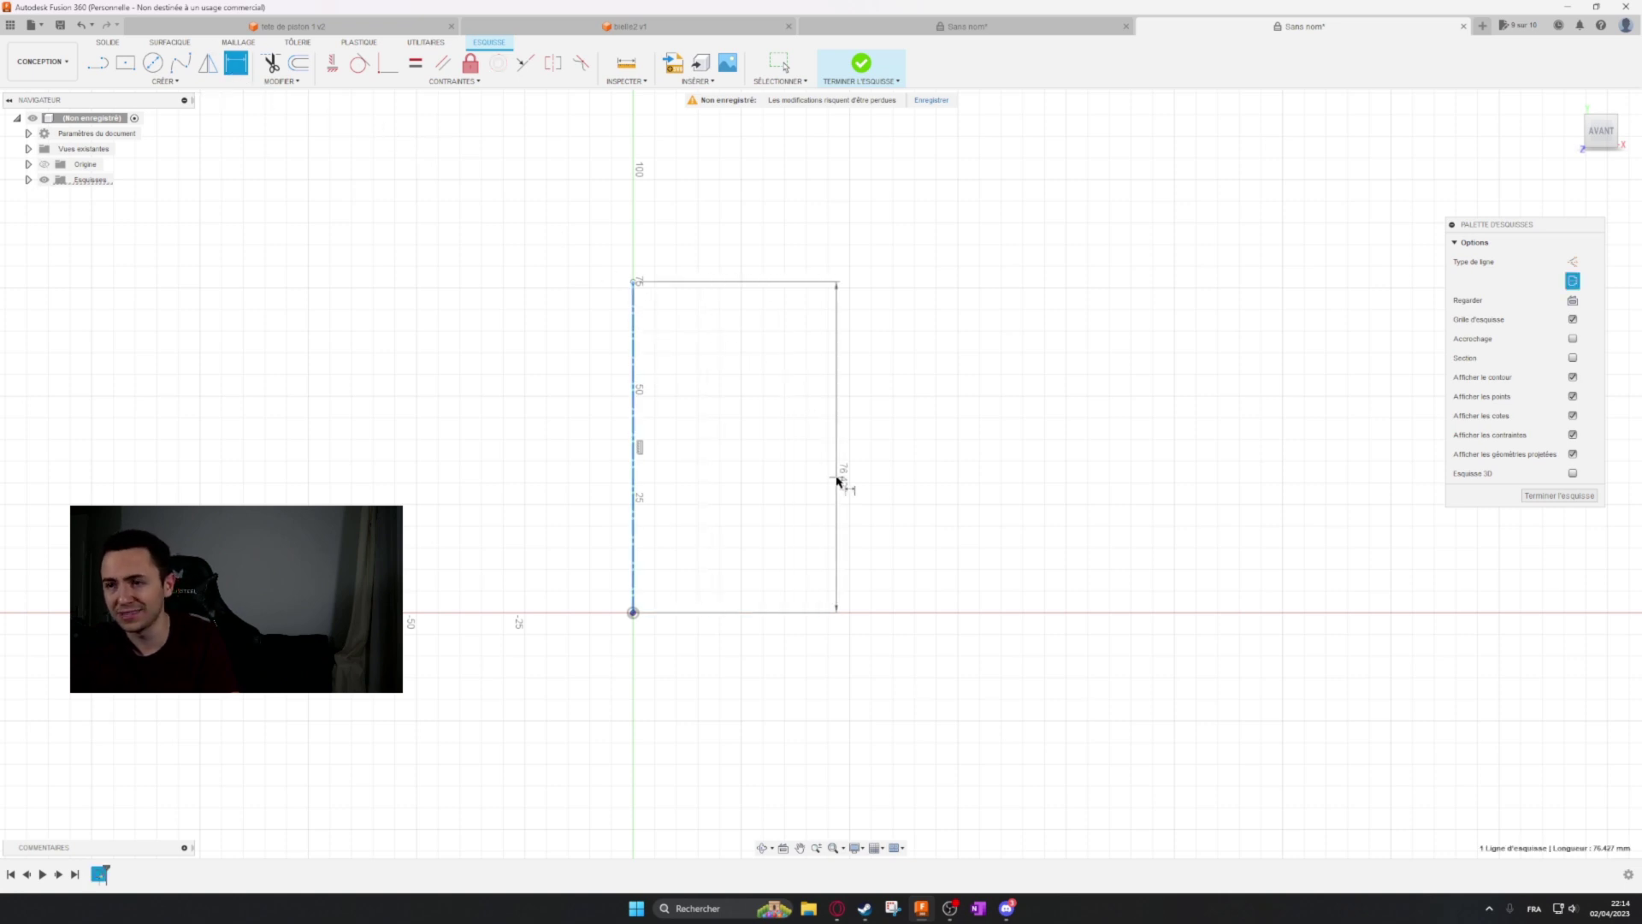
left_click(837, 480)
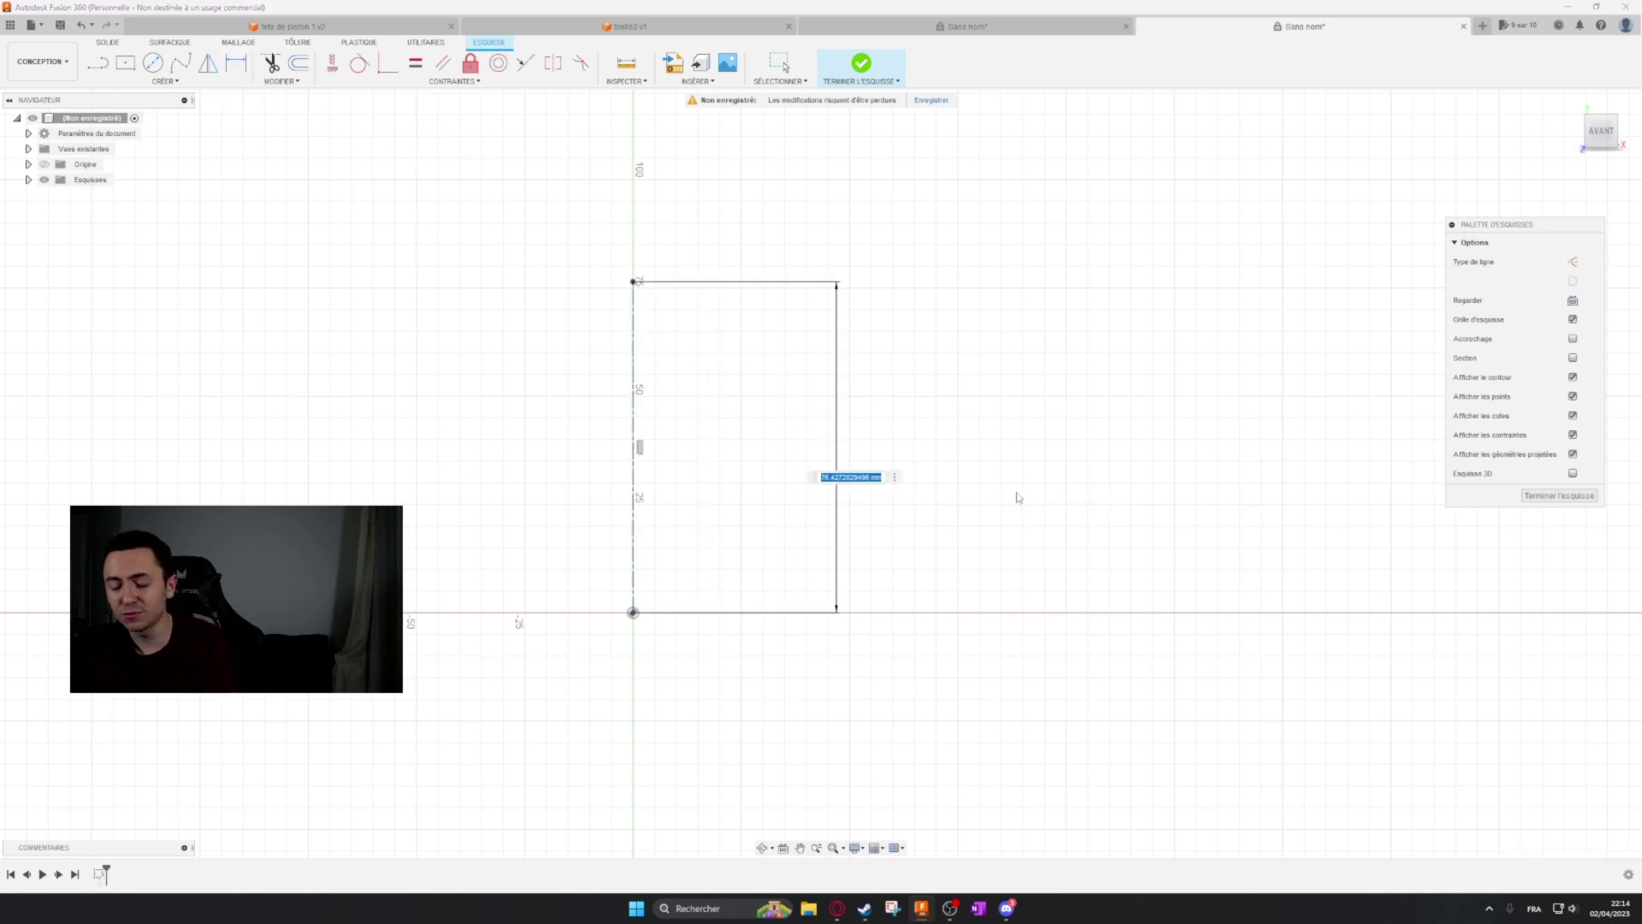
type("50")
key("Return")
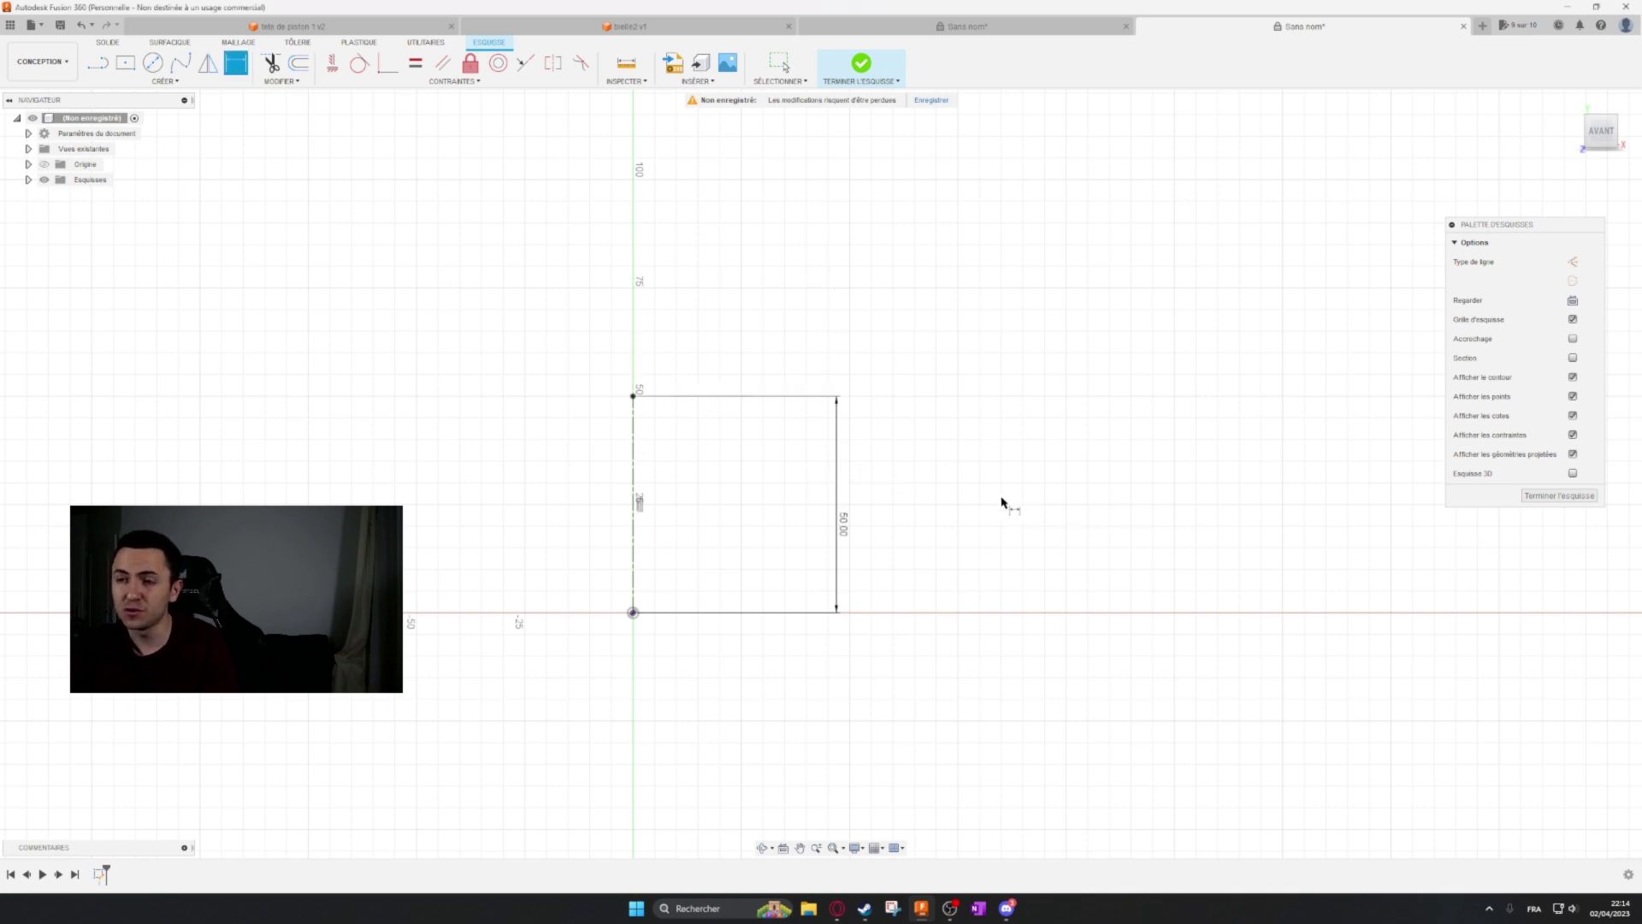
scroll(1095, 582, "up", 2)
left_click(1559, 495)
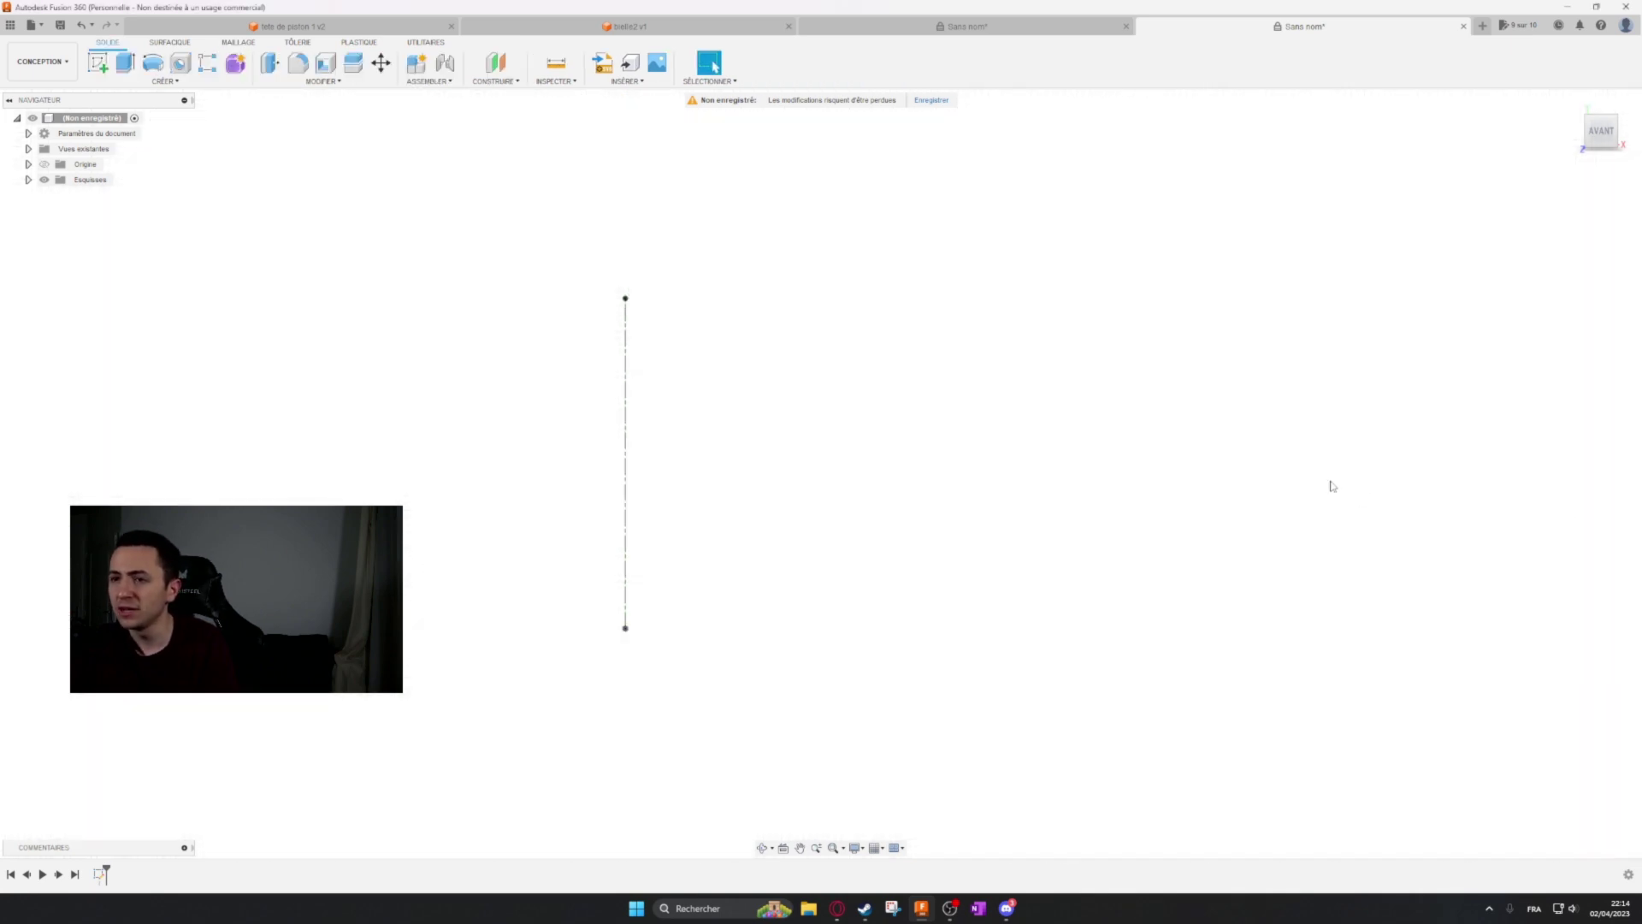
right_click(101, 876)
left_click(132, 742)
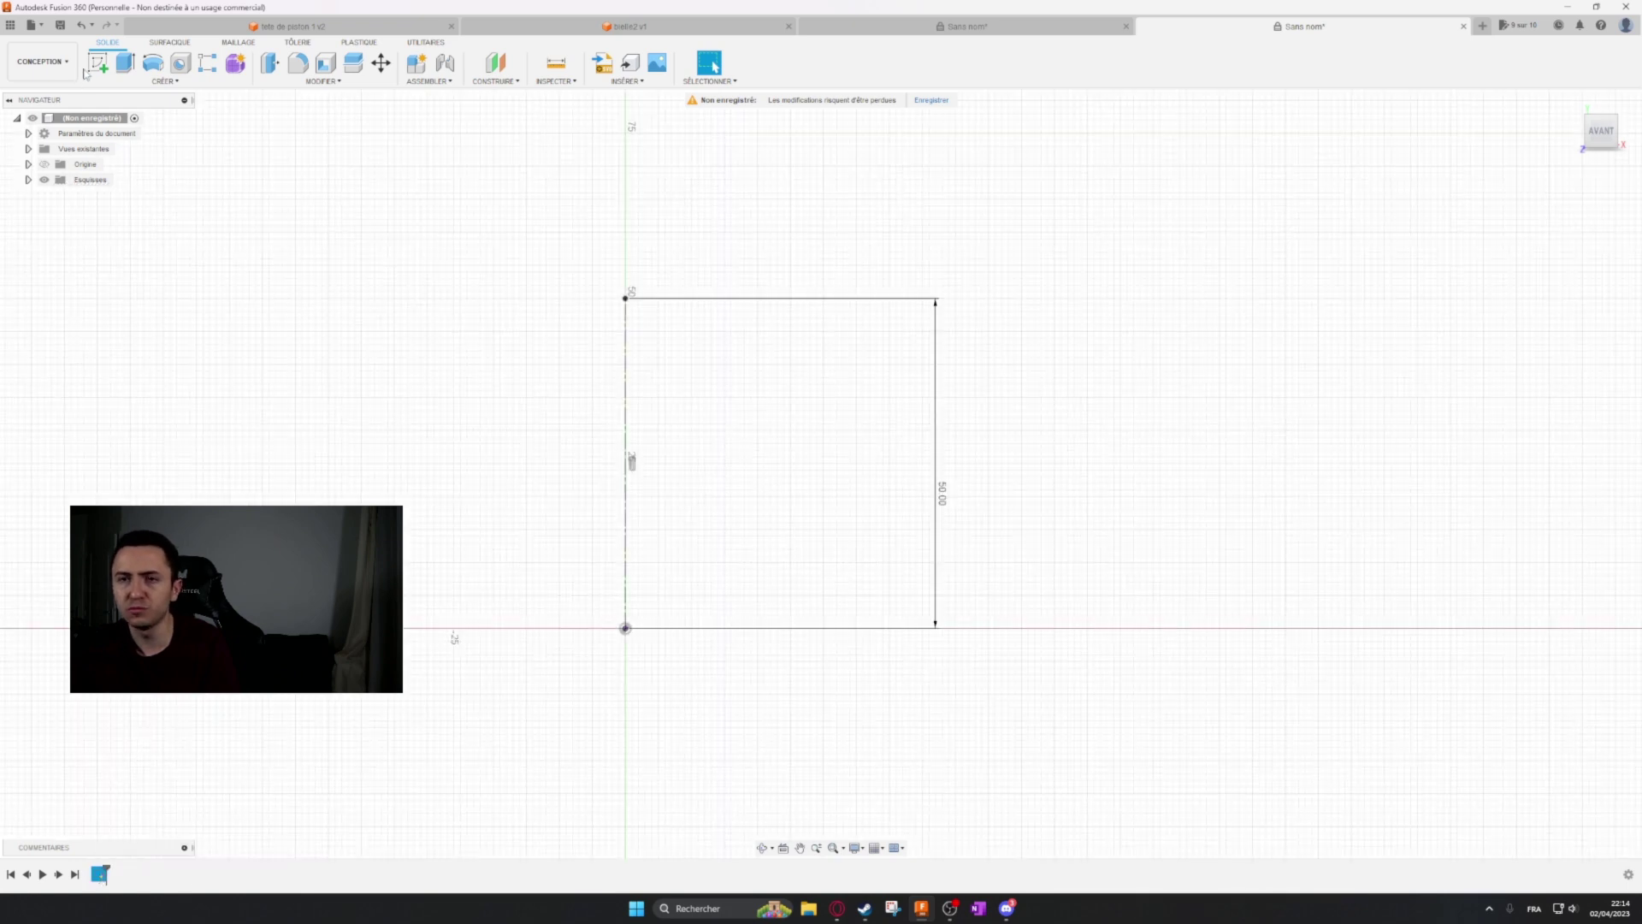
left_click(126, 63)
left_click(346, 258)
left_click(482, 438)
key("Escape")
middle_click_drag(557, 259, 697, 338)
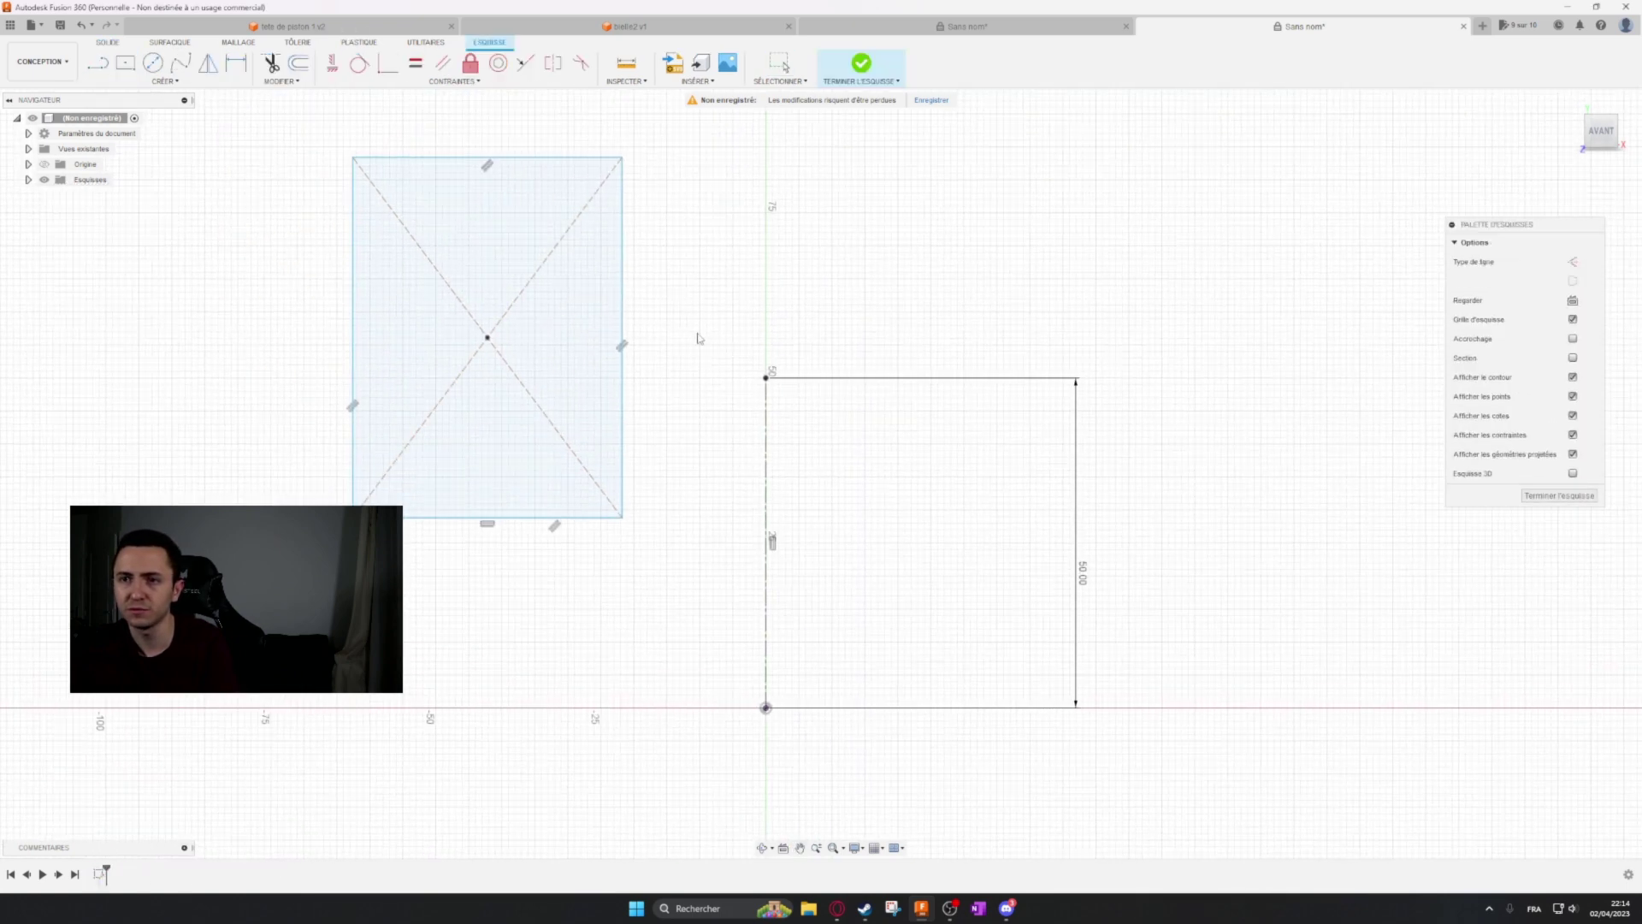
key("e")
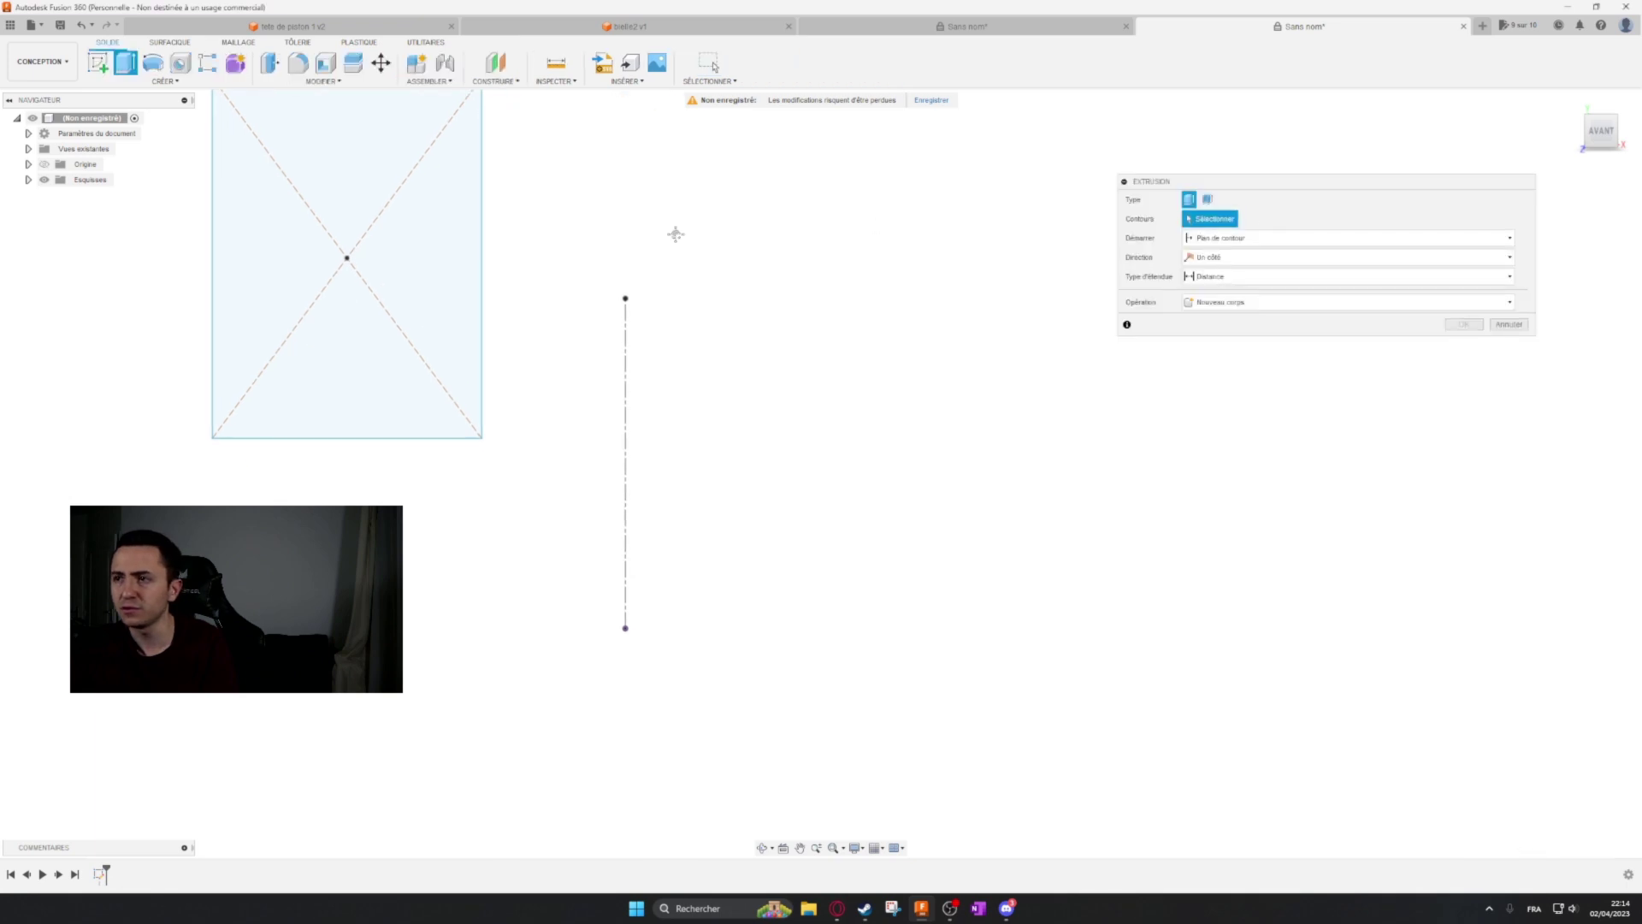
middle_click_drag(676, 233, 893, 382)
left_click(695, 432)
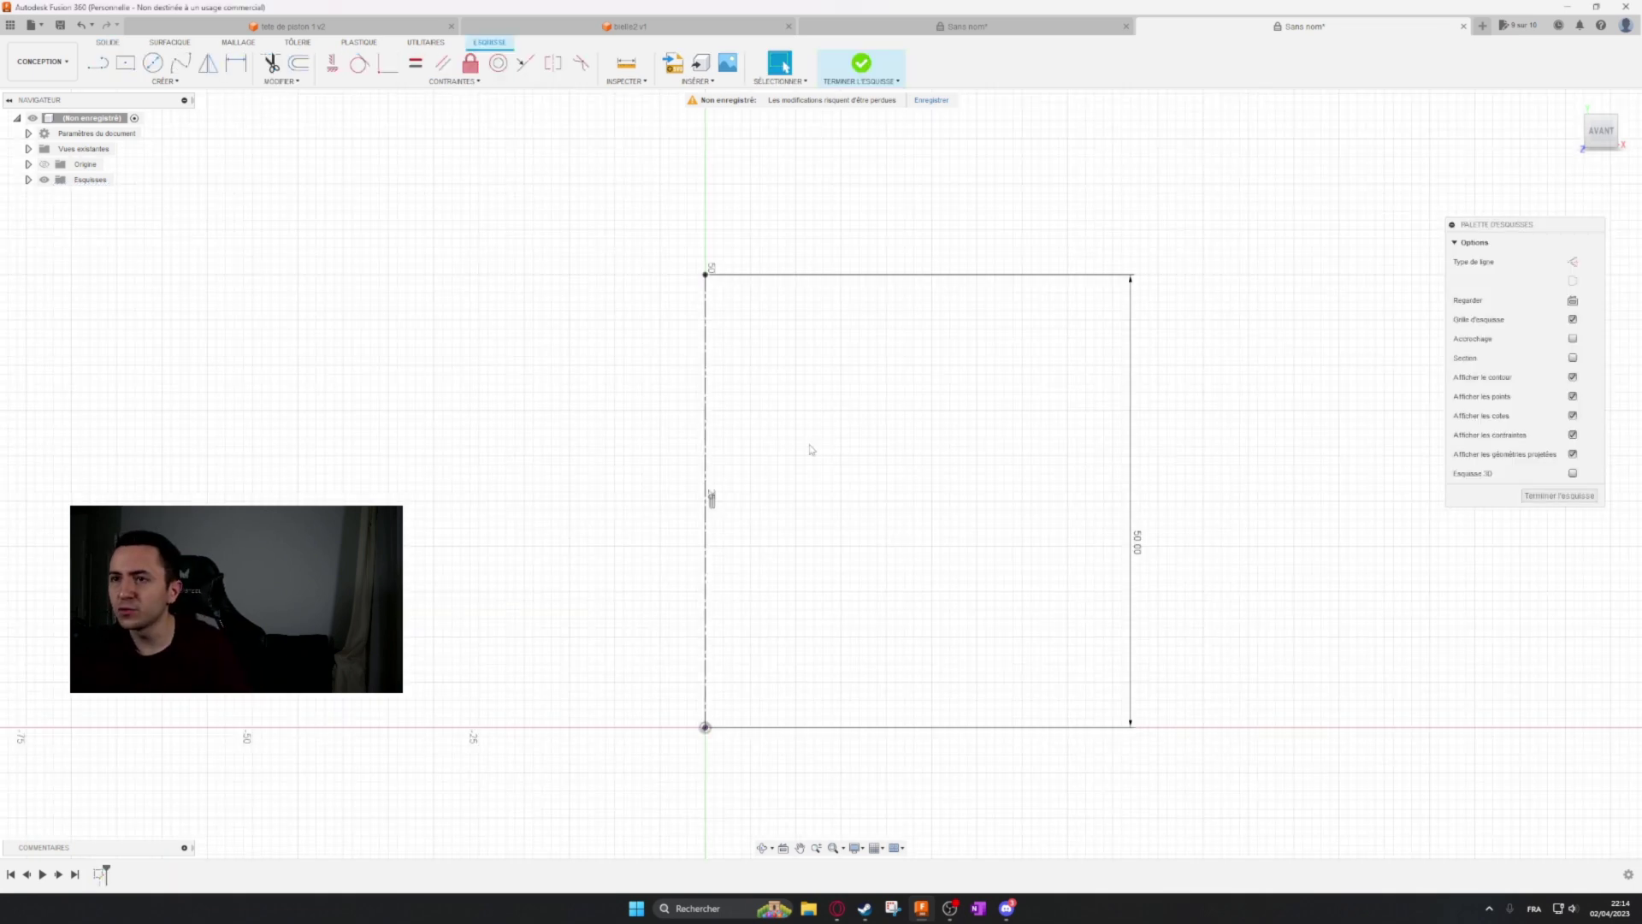
Move the centerline's 50 mm length dimension closer to the centerline.
middle_click_drag(849, 371, 815, 354)
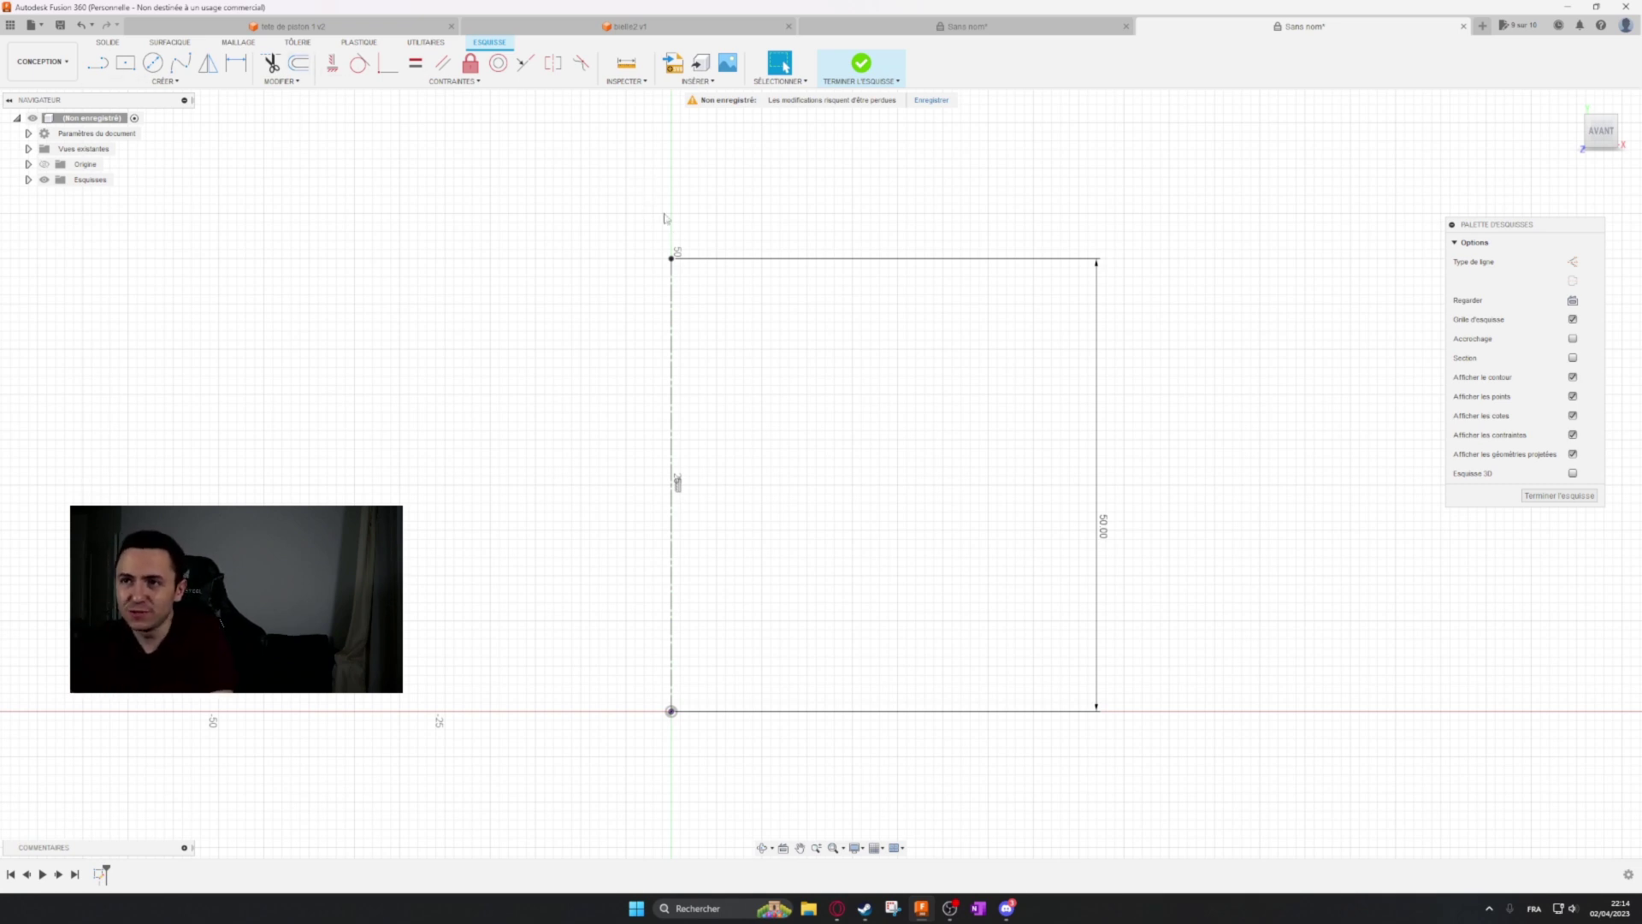
left_click_drag(678, 260, 1050, 344)
mouse_move(666, 275)
left_mouse_down()
mouse_move(960, 643)
mouse_move(1093, 709)
mouse_move(1077, 684)
left_mouse_up()
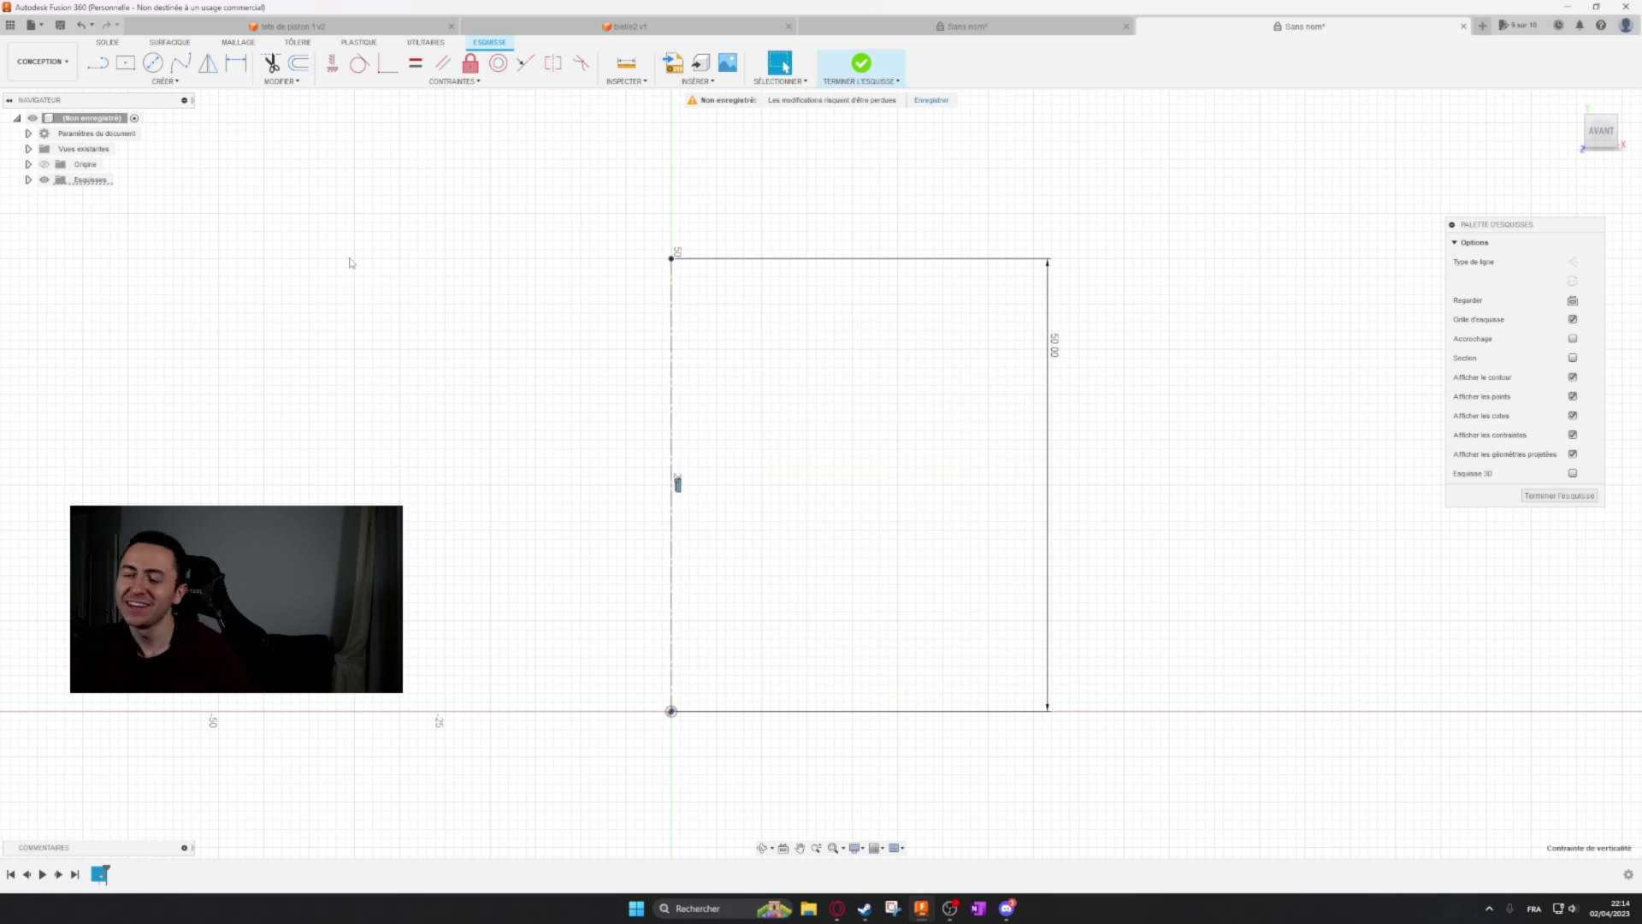
left_click(296, 245)
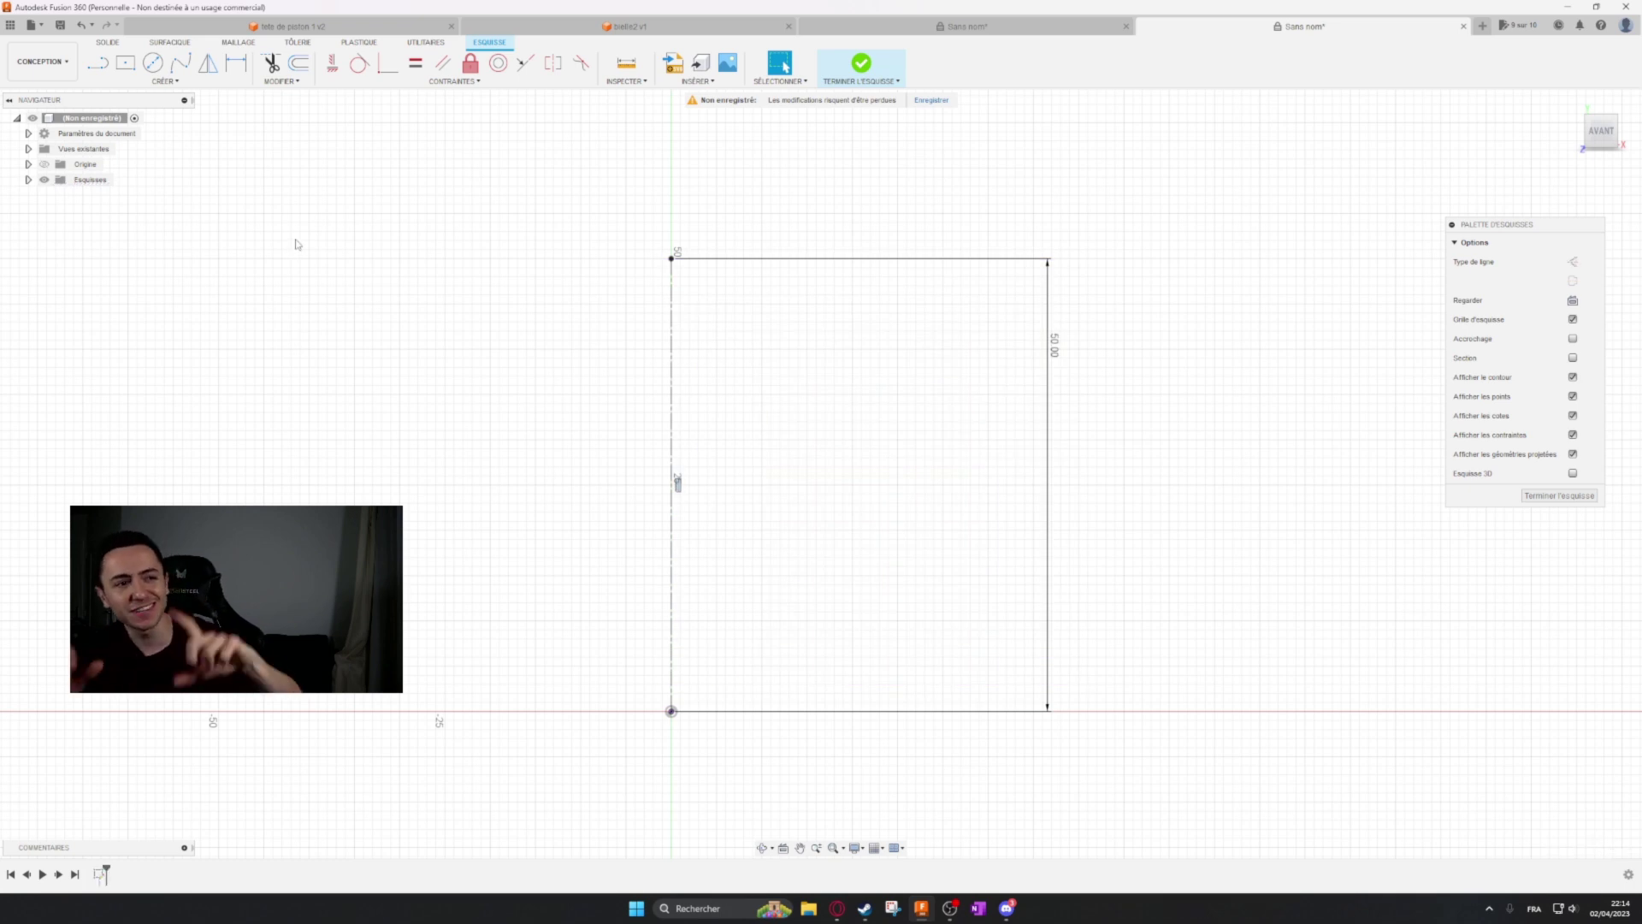
Examine the side view in the piston drawing for the crown, ring groove and skirt proportions, and return to the sketch.
left_click(967, 23)
scroll(894, 219, "up", 1)
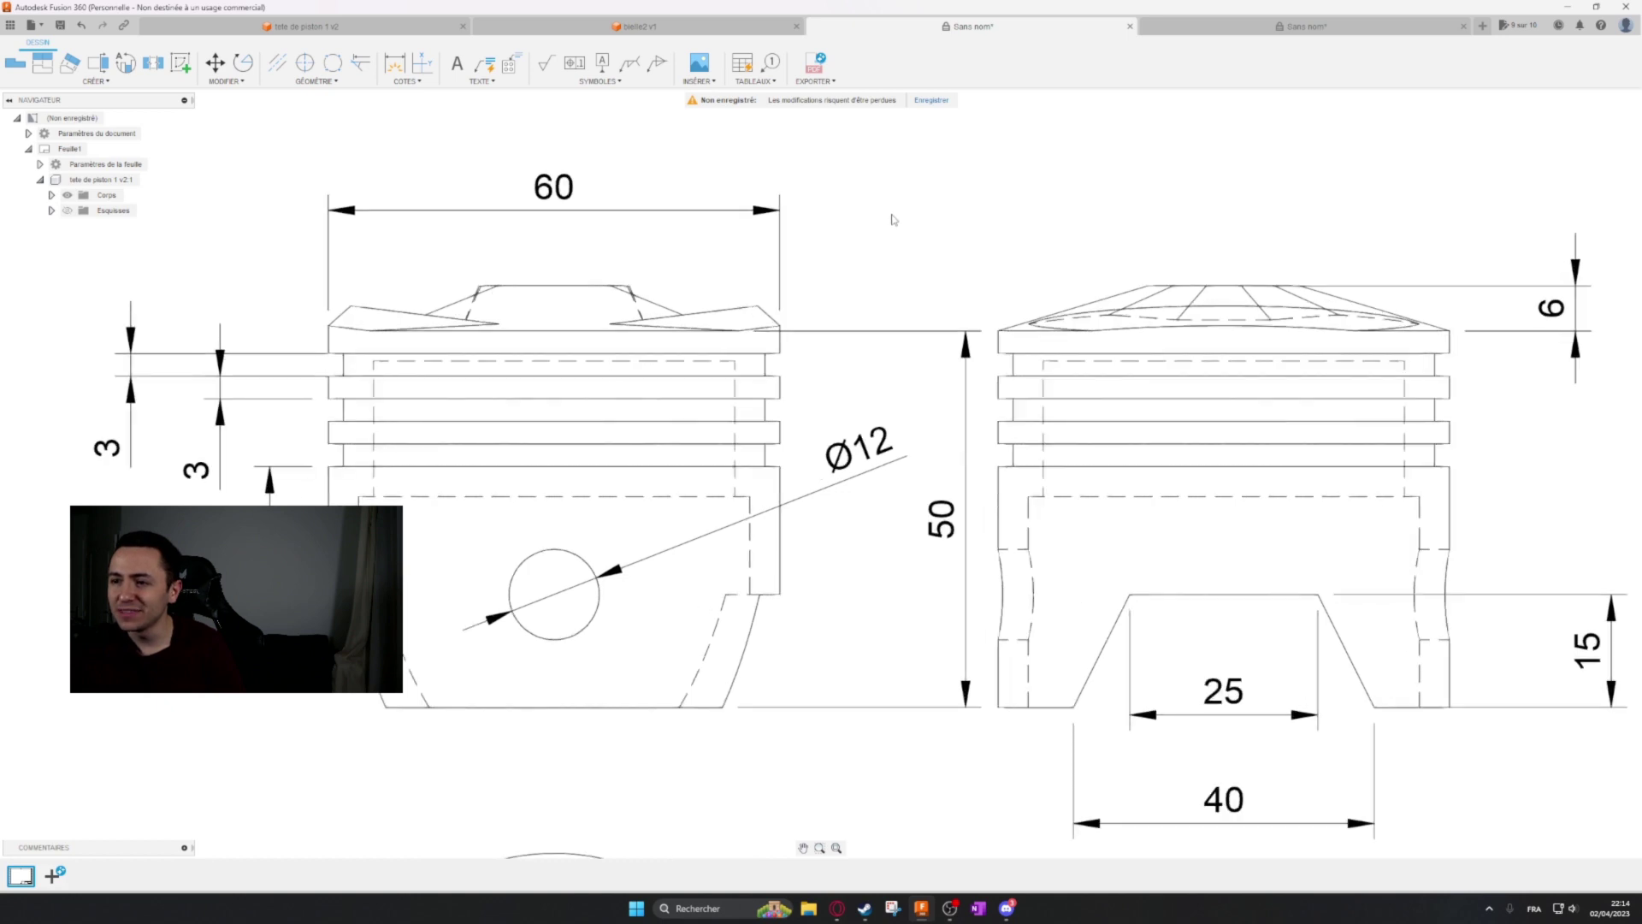
middle_click_drag(895, 219, 894, 131)
middle_click_drag(886, 207, 427, 120)
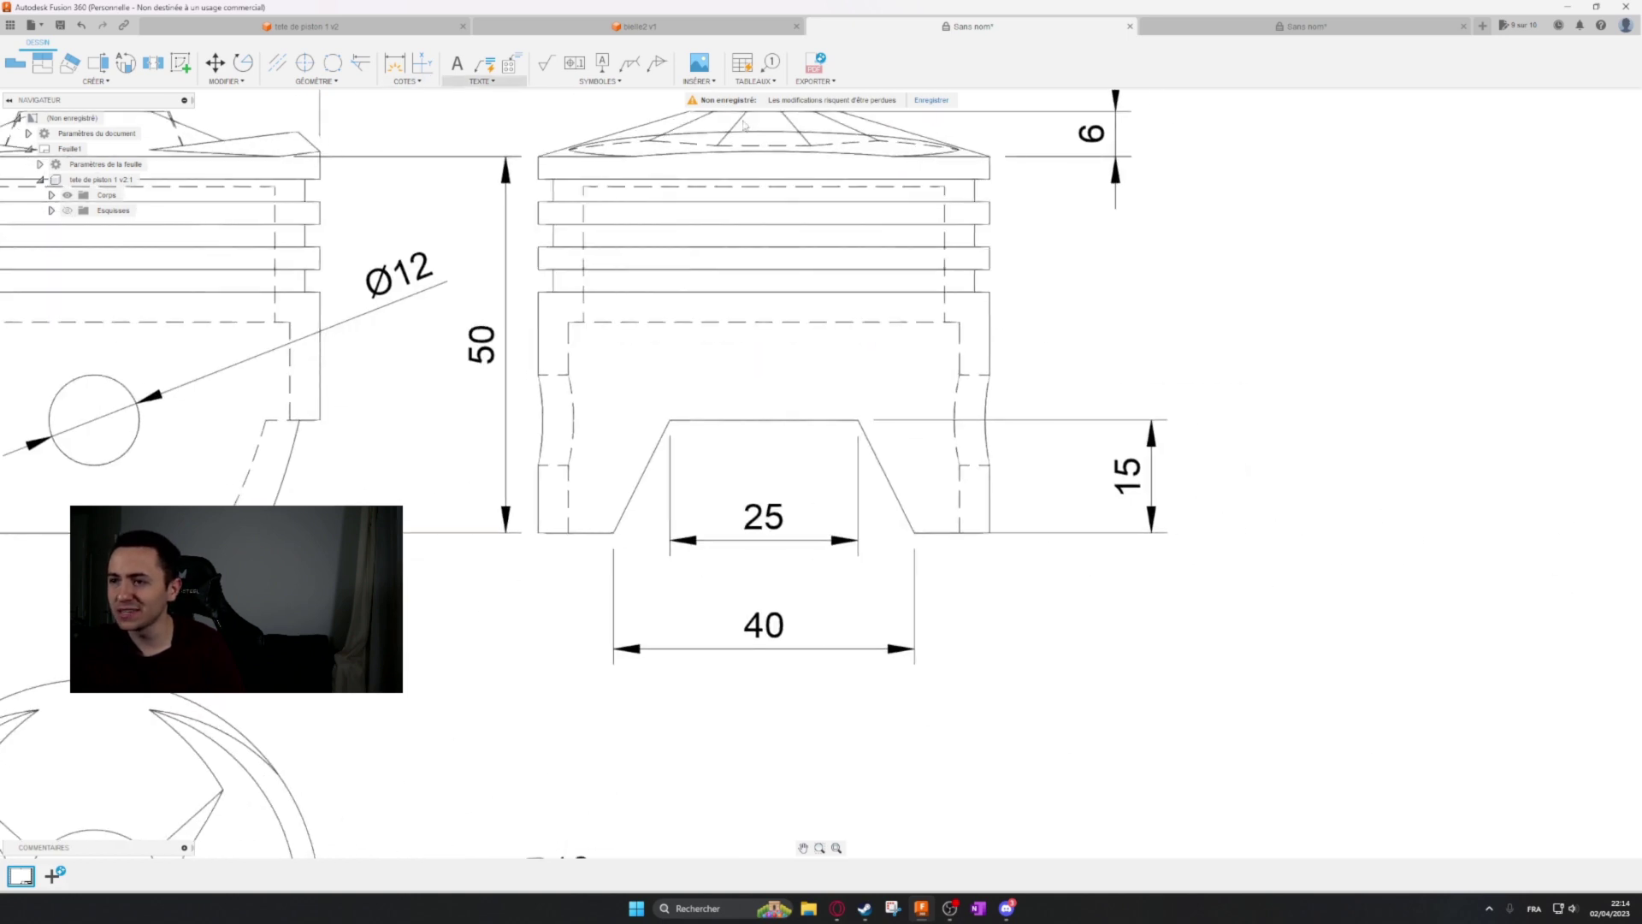
mouse_move(1129, 207)
middle_mouse_down()
mouse_move(1129, 271)
mouse_move(1117, 254)
middle_mouse_up()
scroll(1118, 273, "up", 3)
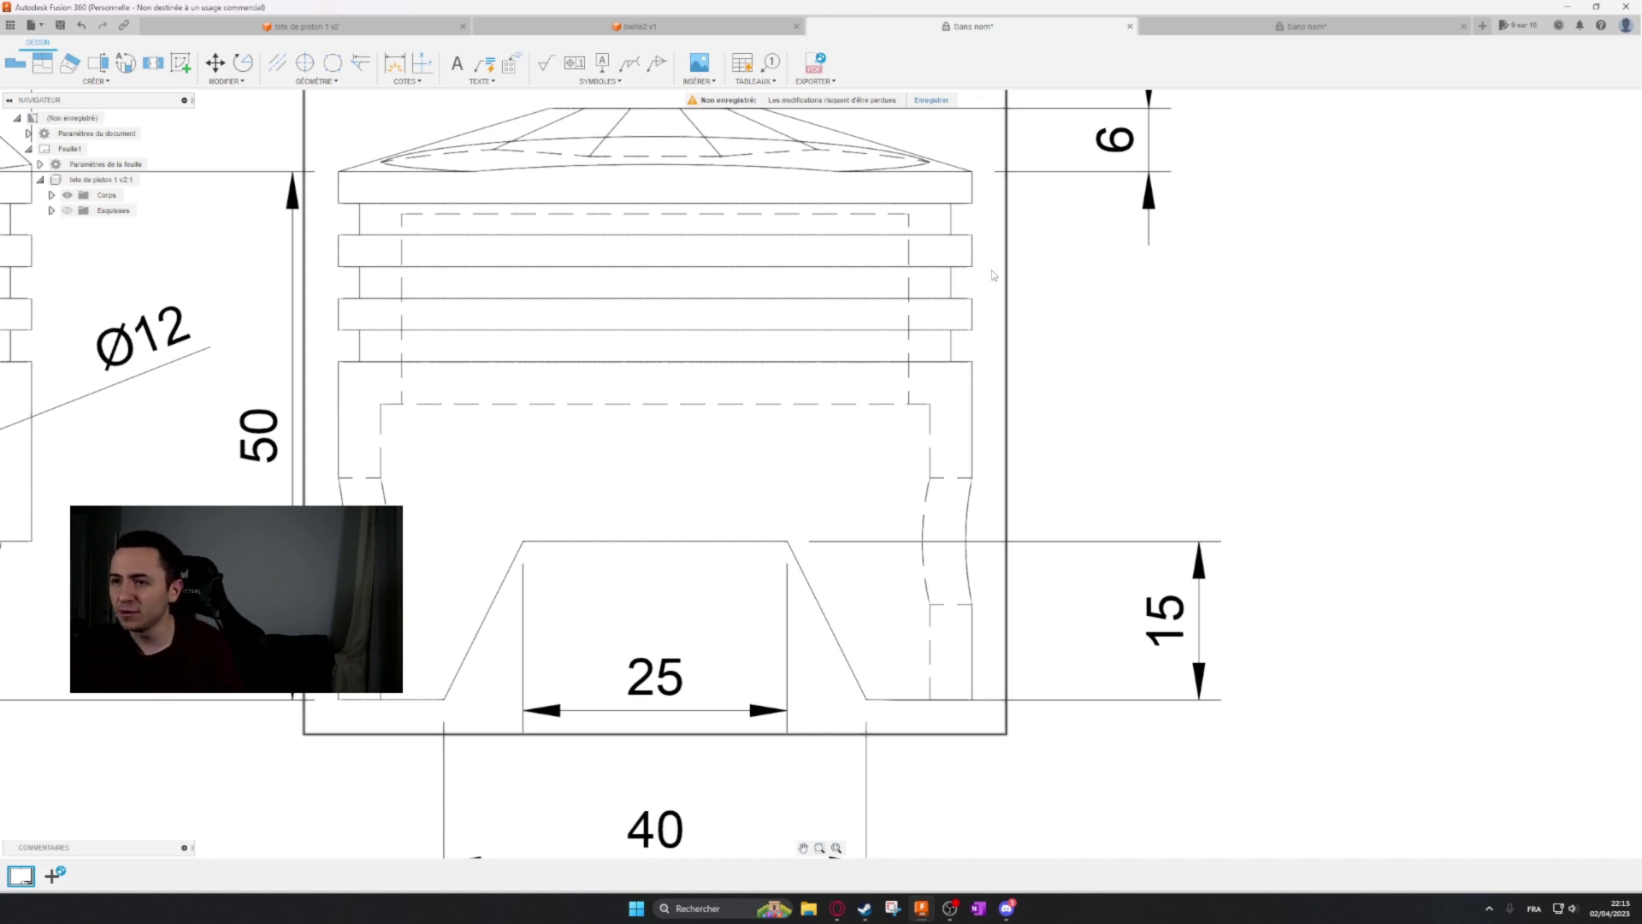
left_click_drag(993, 276, 943, 274)
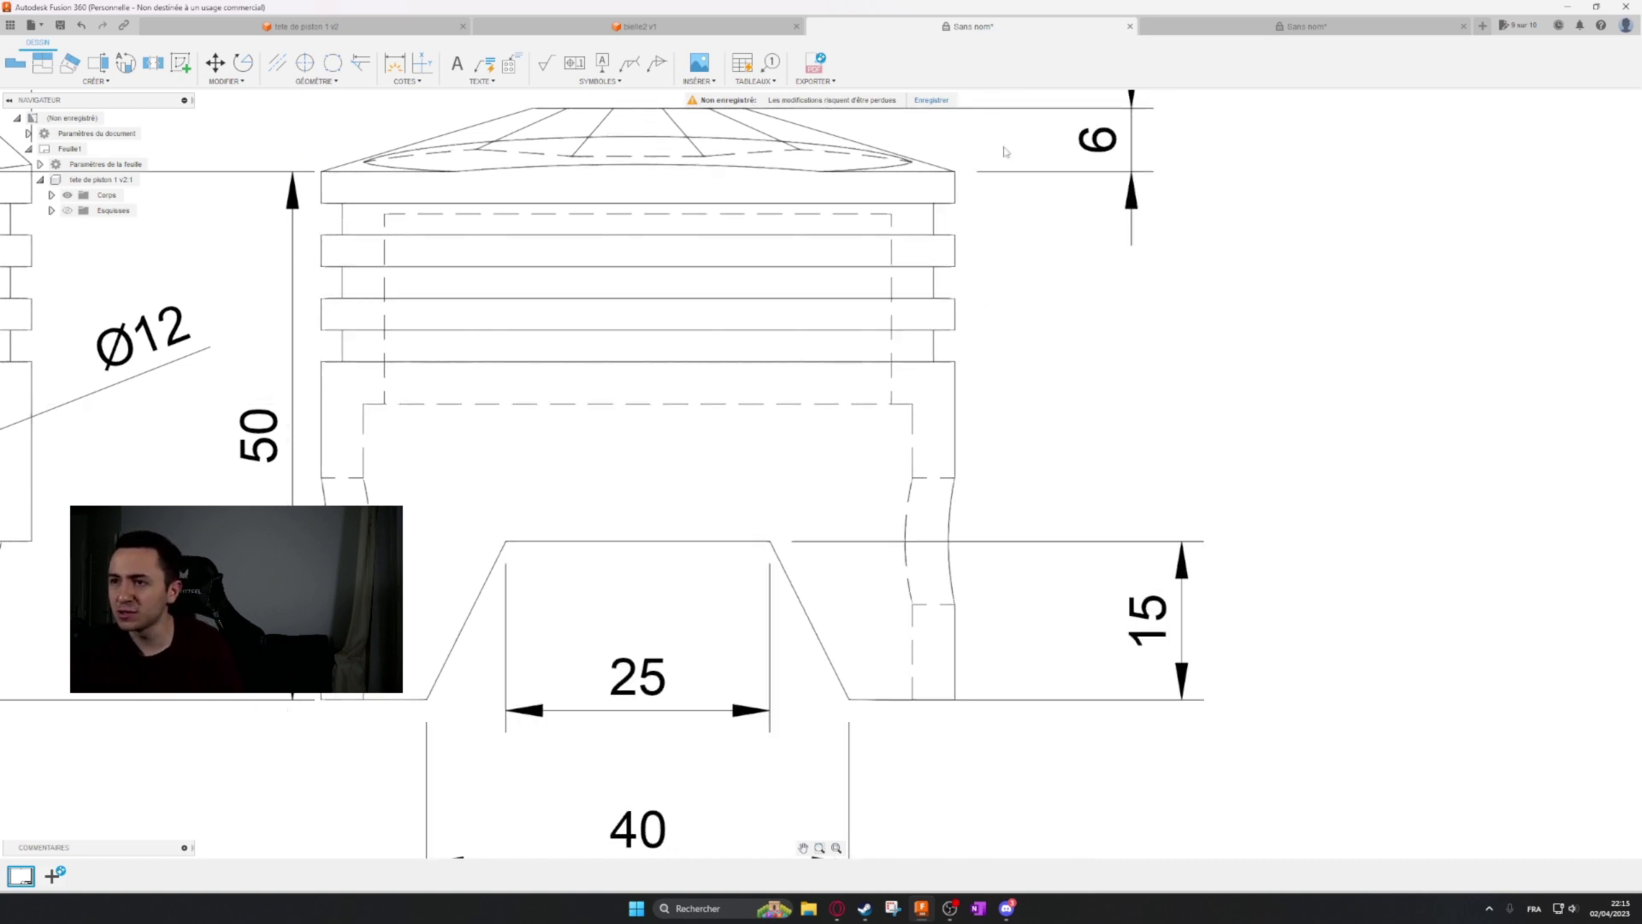
left_click(1353, 32)
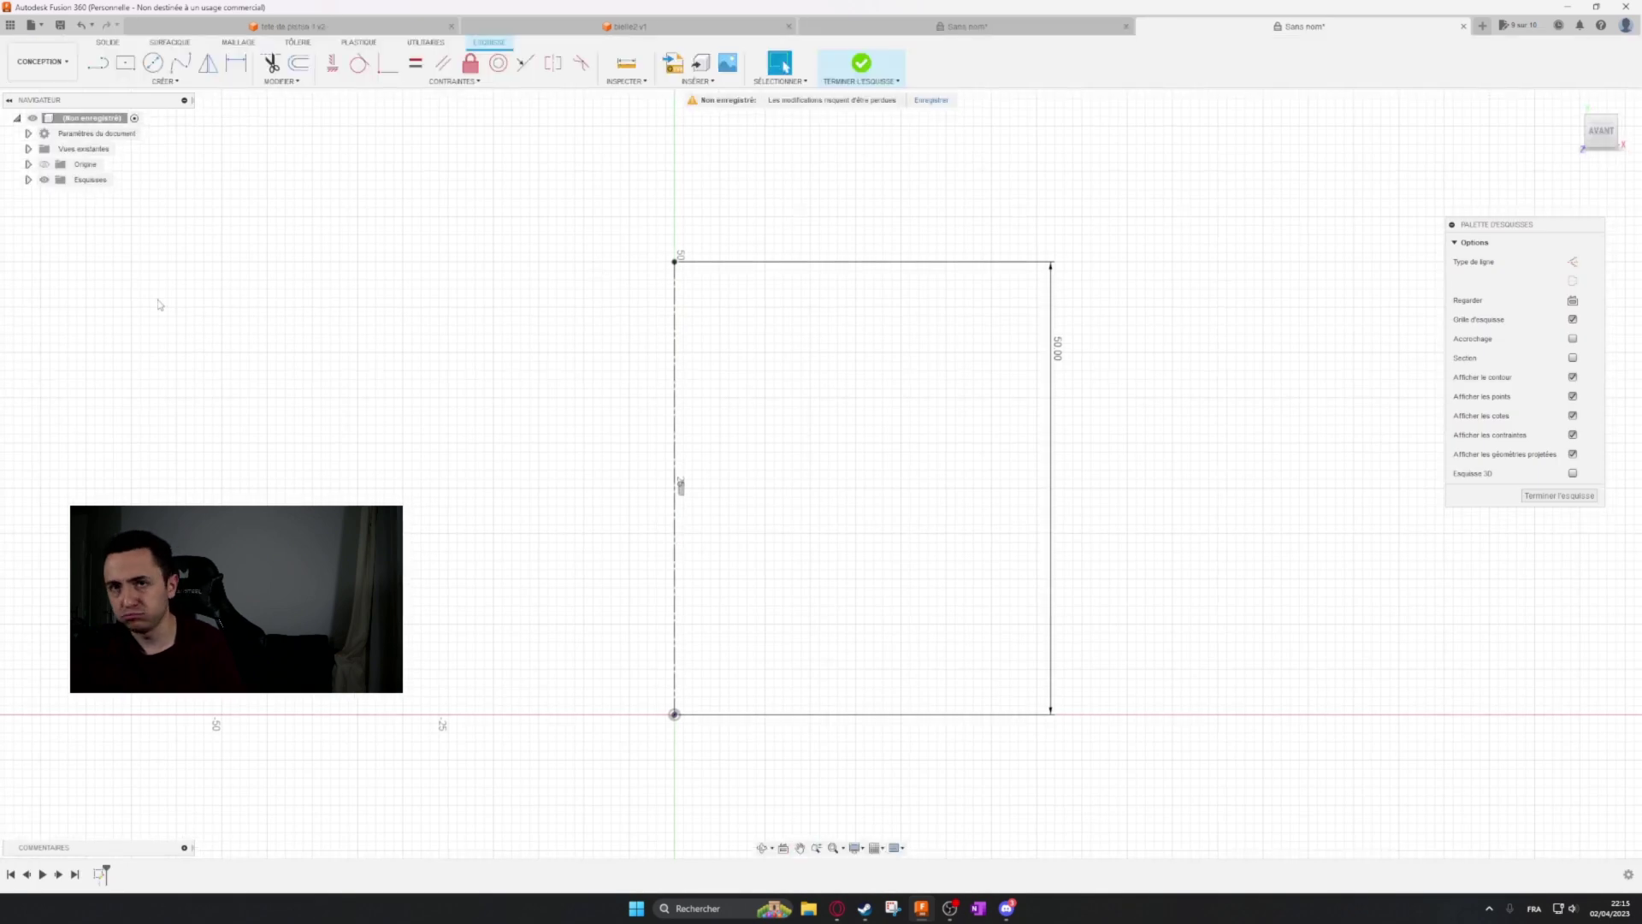
key("l")
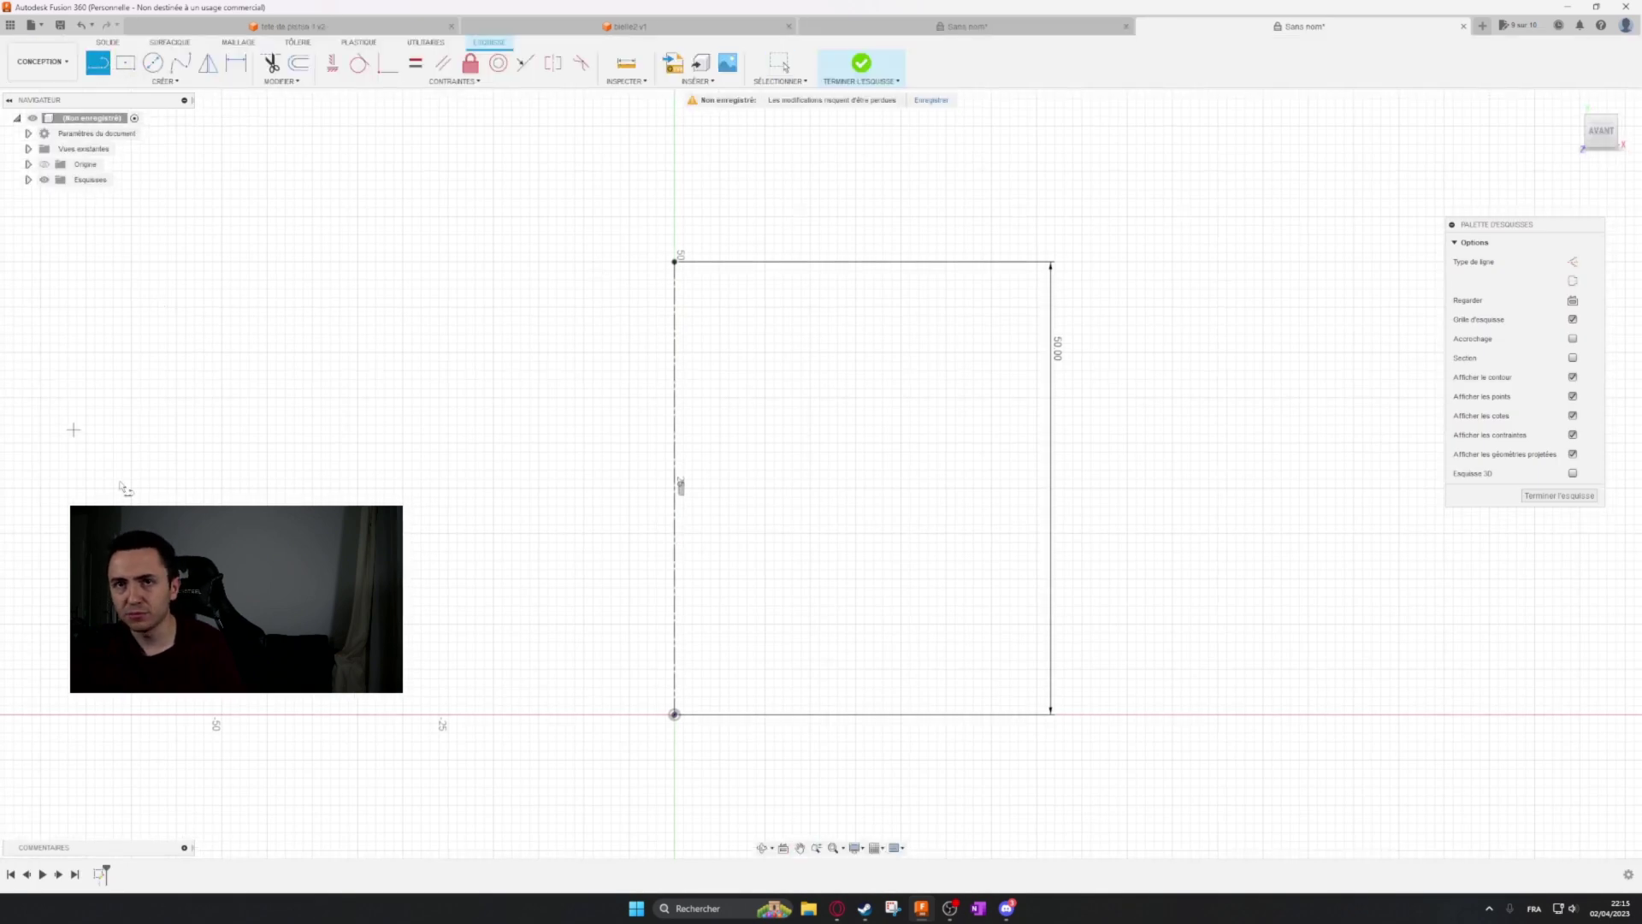
left_click(675, 261)
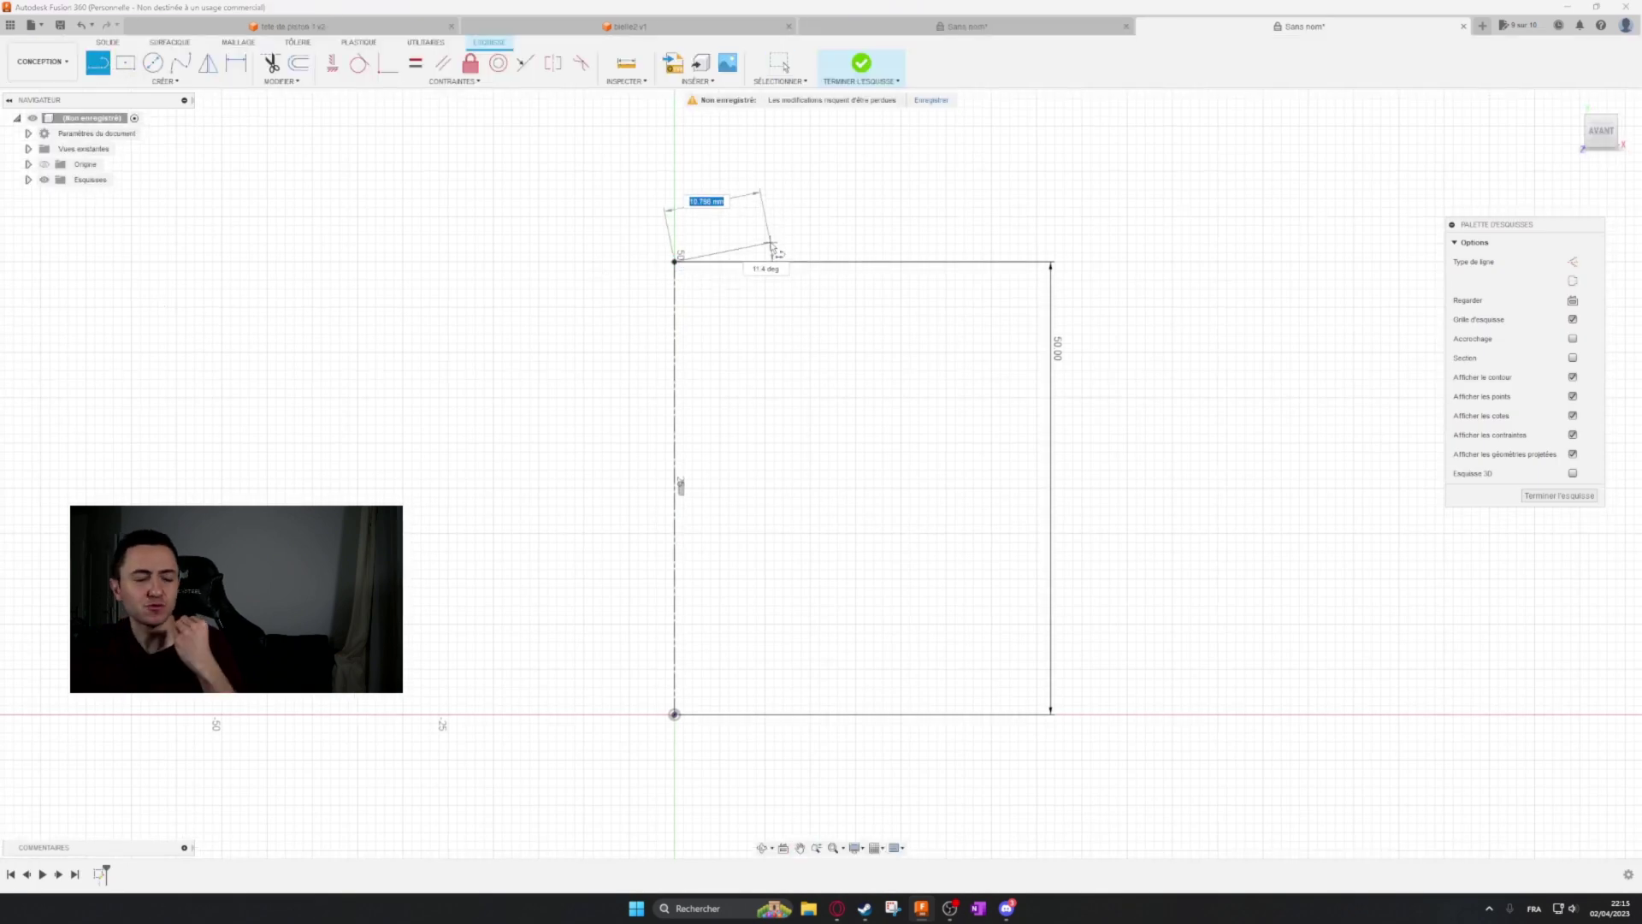
key("Escape")
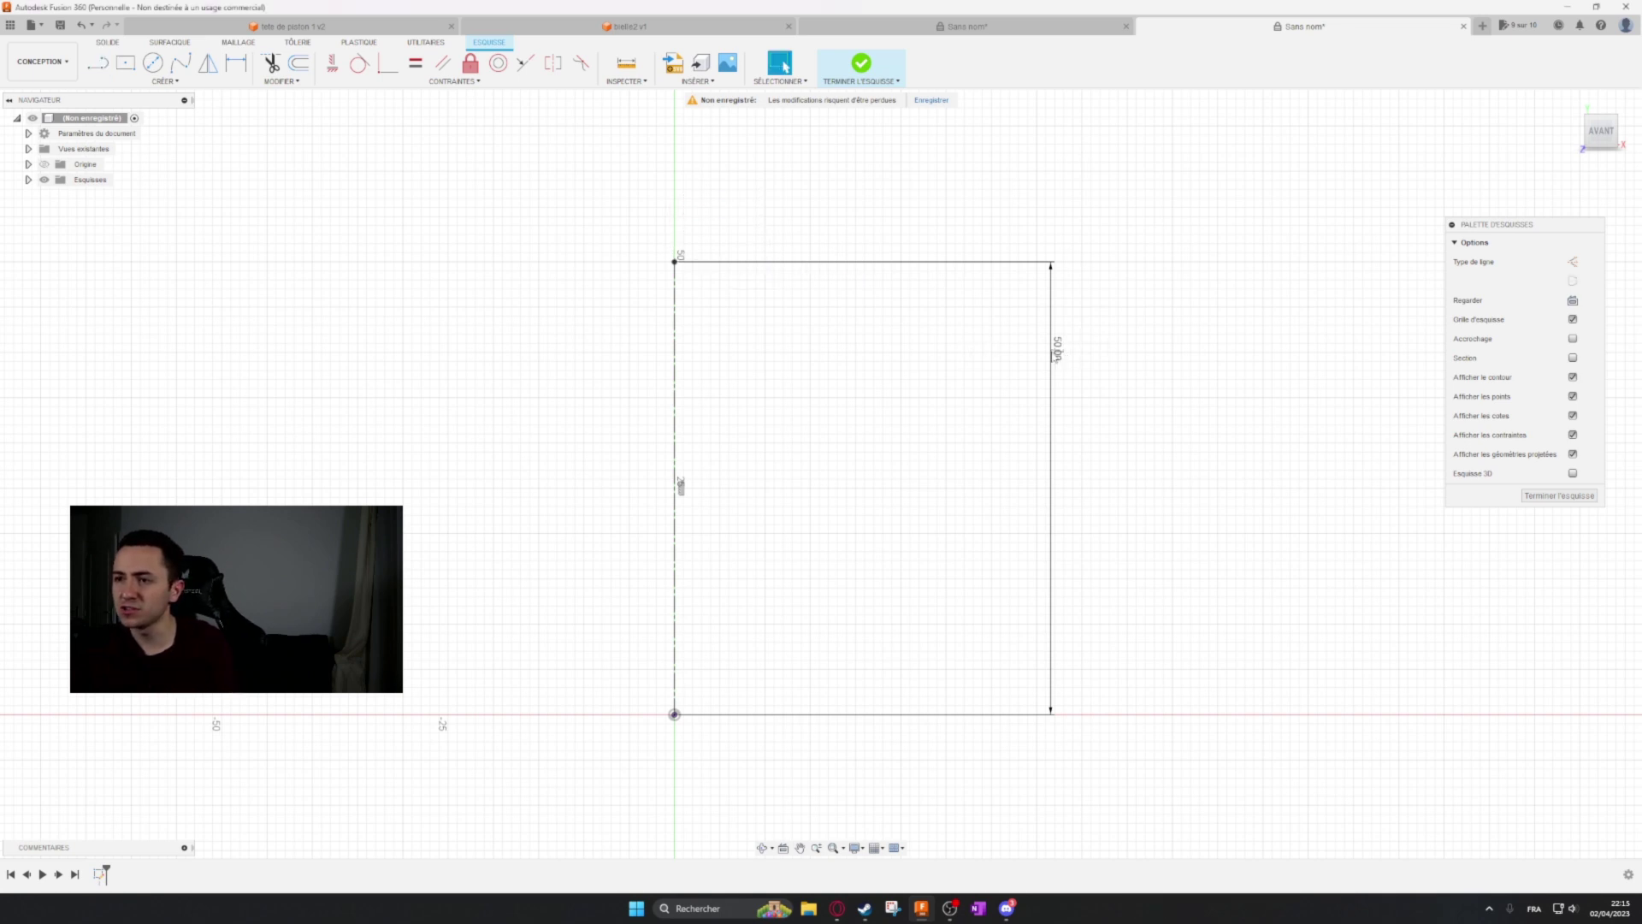
Move the 50 mm dimension to the opposite side of the centerline and draw a horizontal top edge from the centerline's upper end.
left_click_drag(1054, 351, 492, 343)
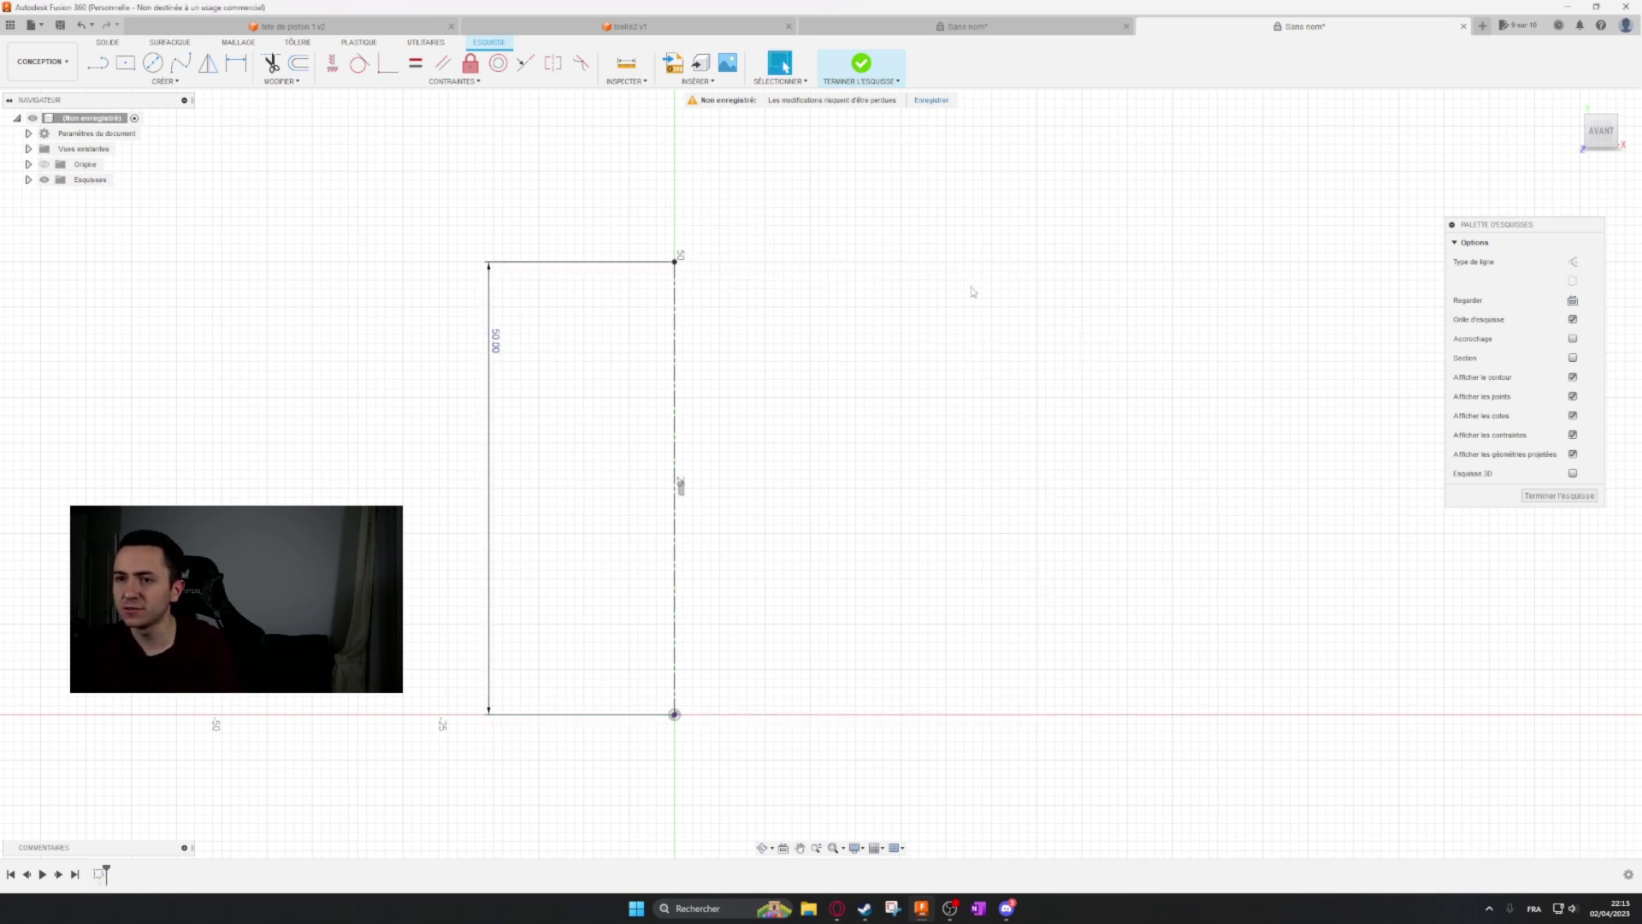
left_click(97, 62)
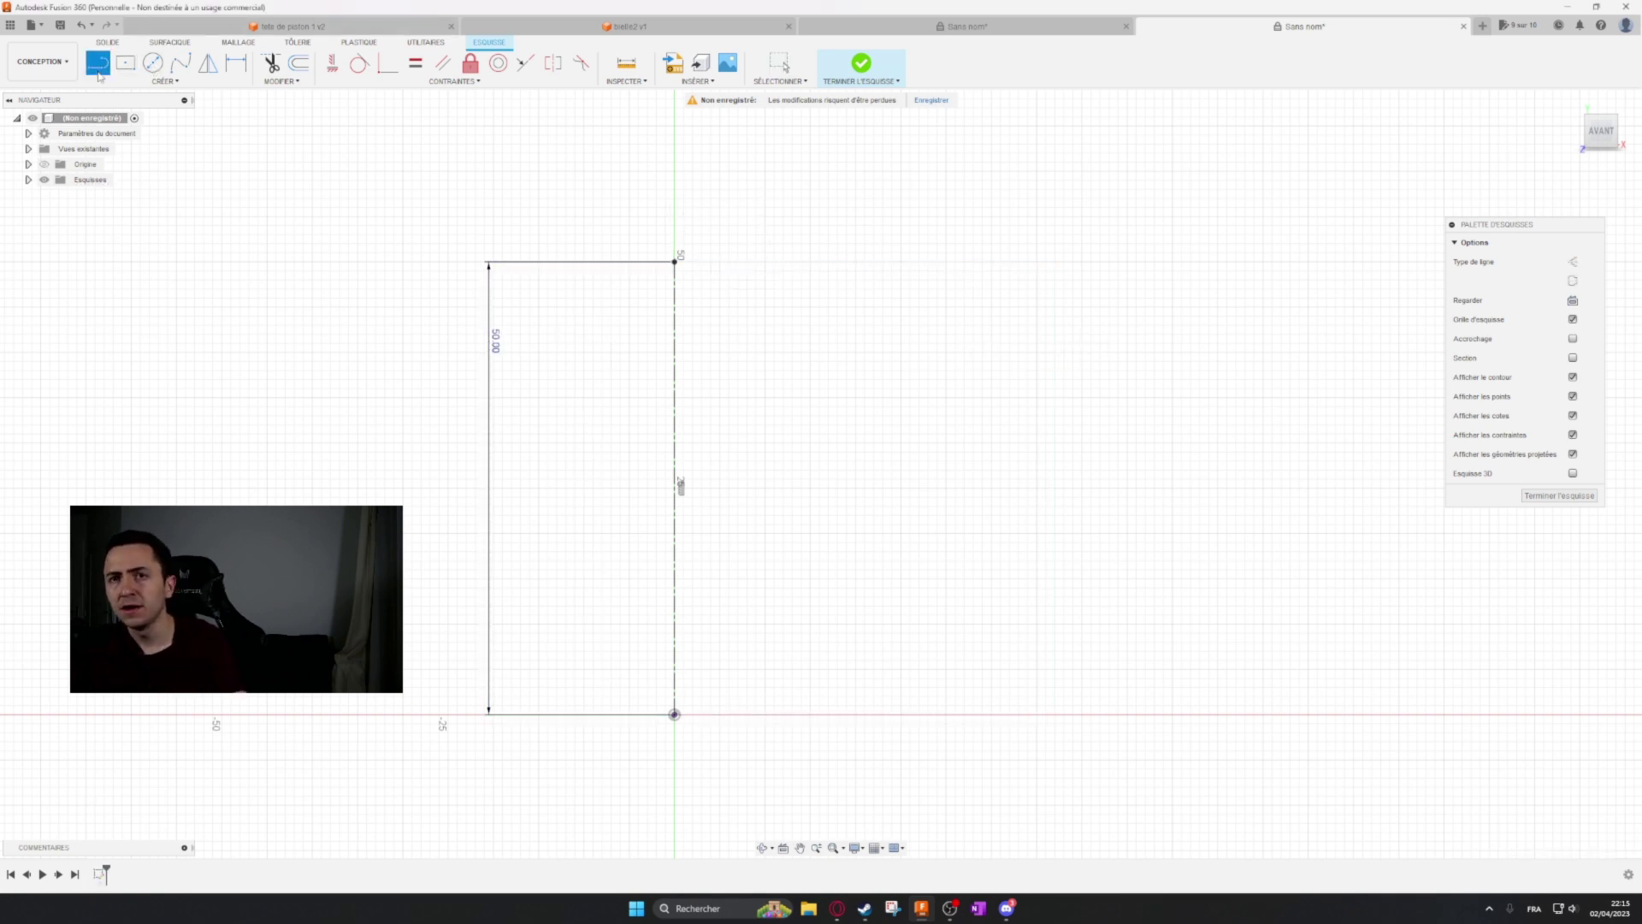
left_click(675, 262)
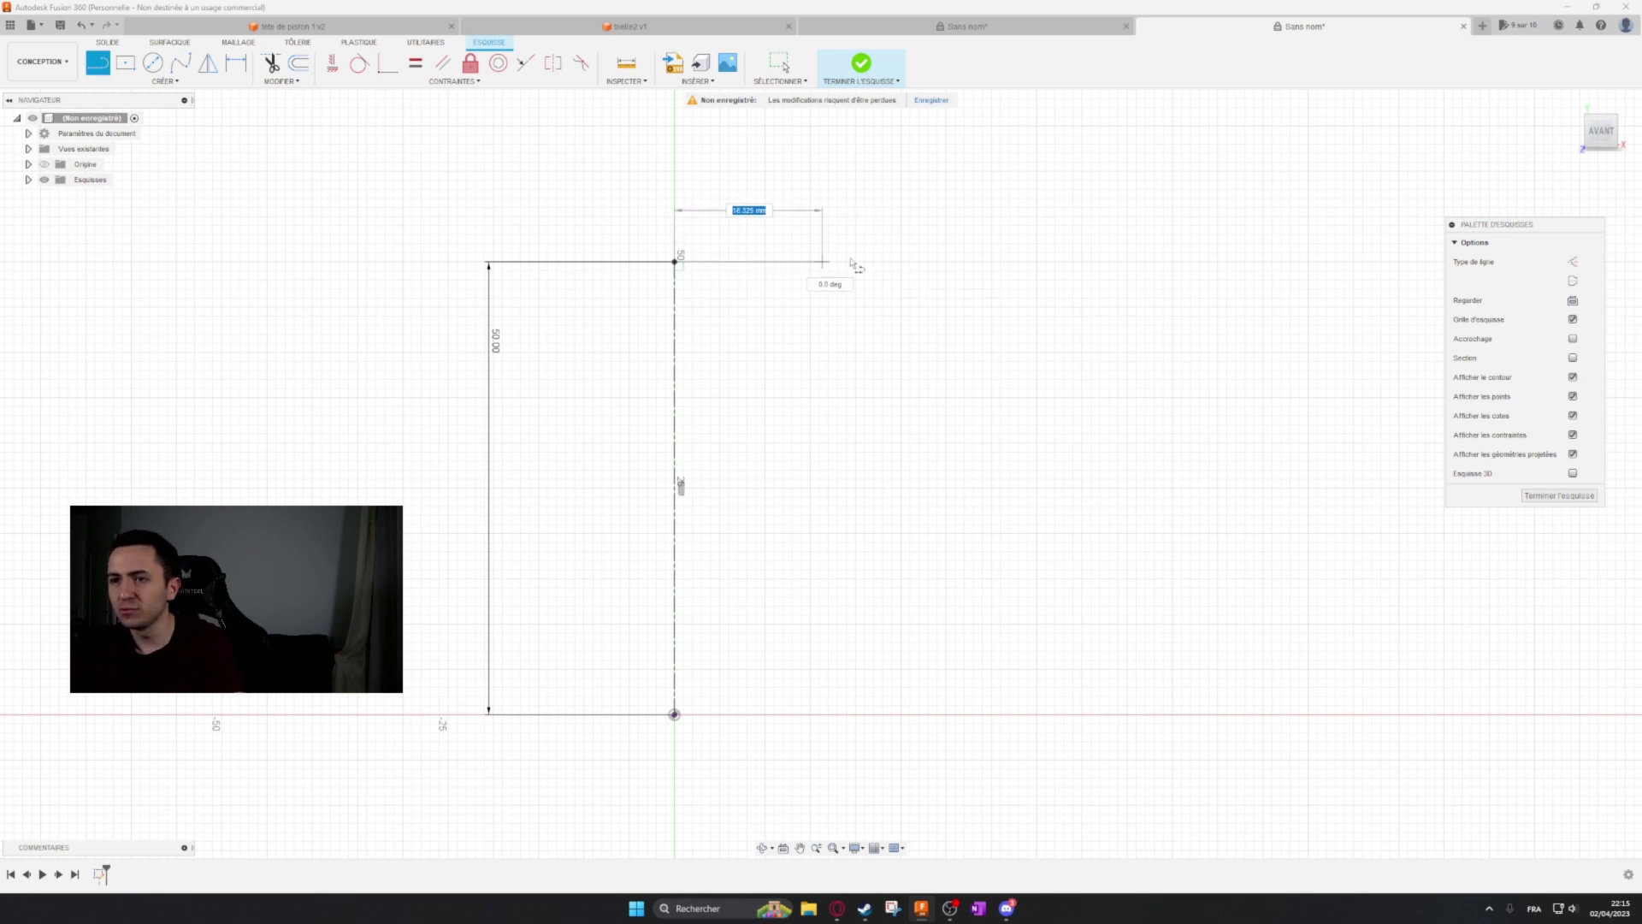
left_click(909, 261)
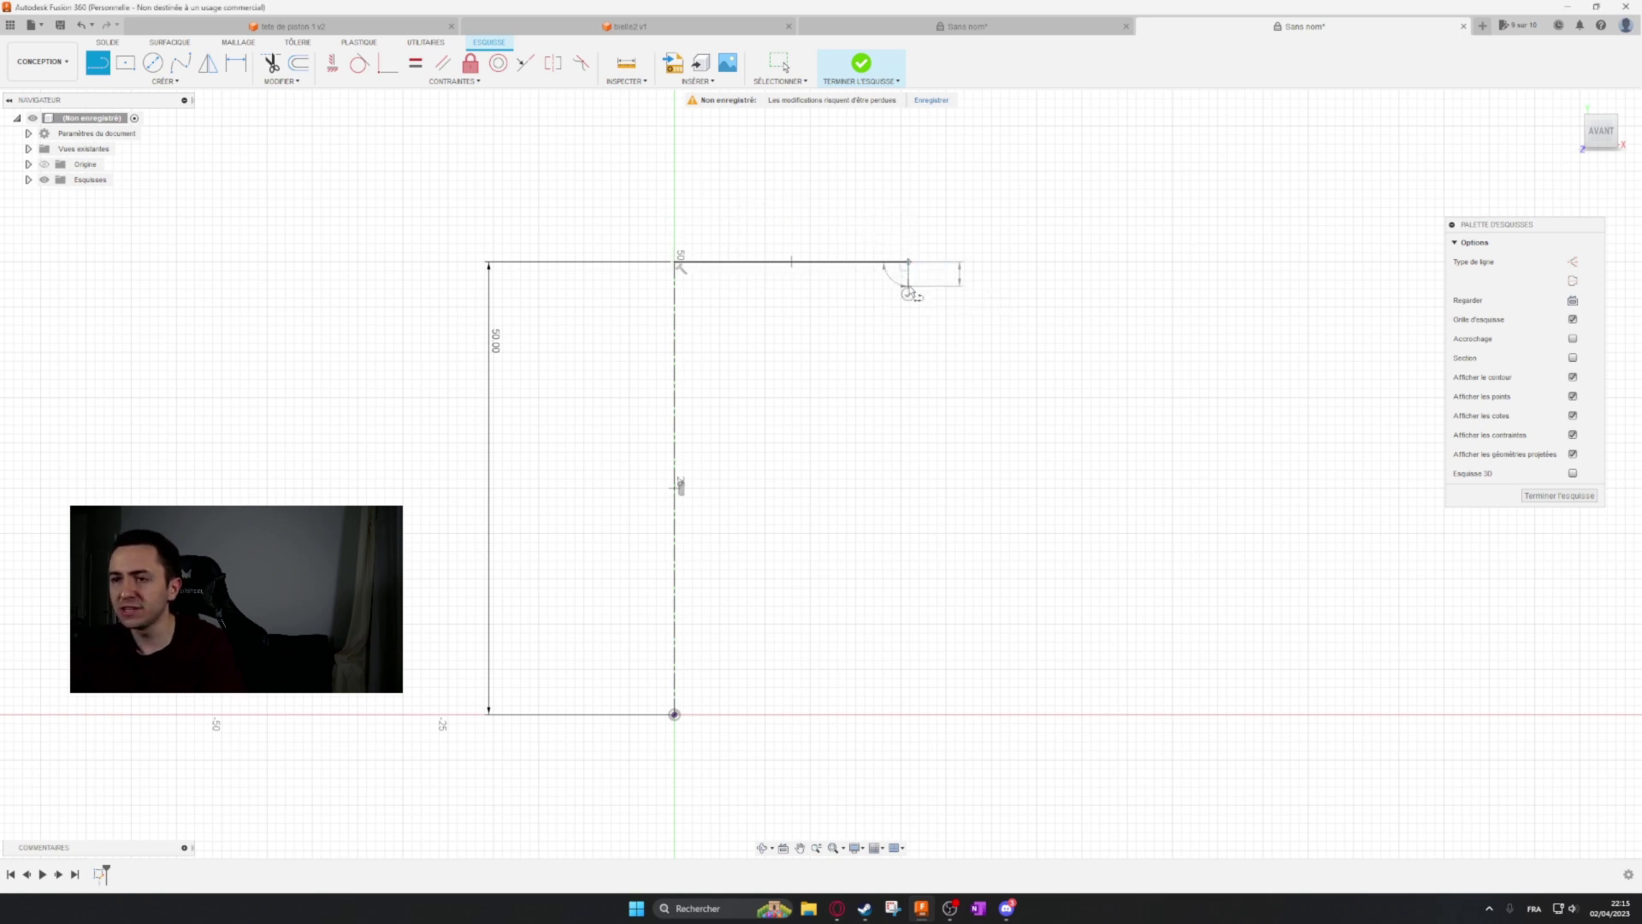
Draw the stepped outer side of the half-profile below the top edge, with three rectangular ring grooves separated by lands.
left_click(886, 287)
left_click(886, 317)
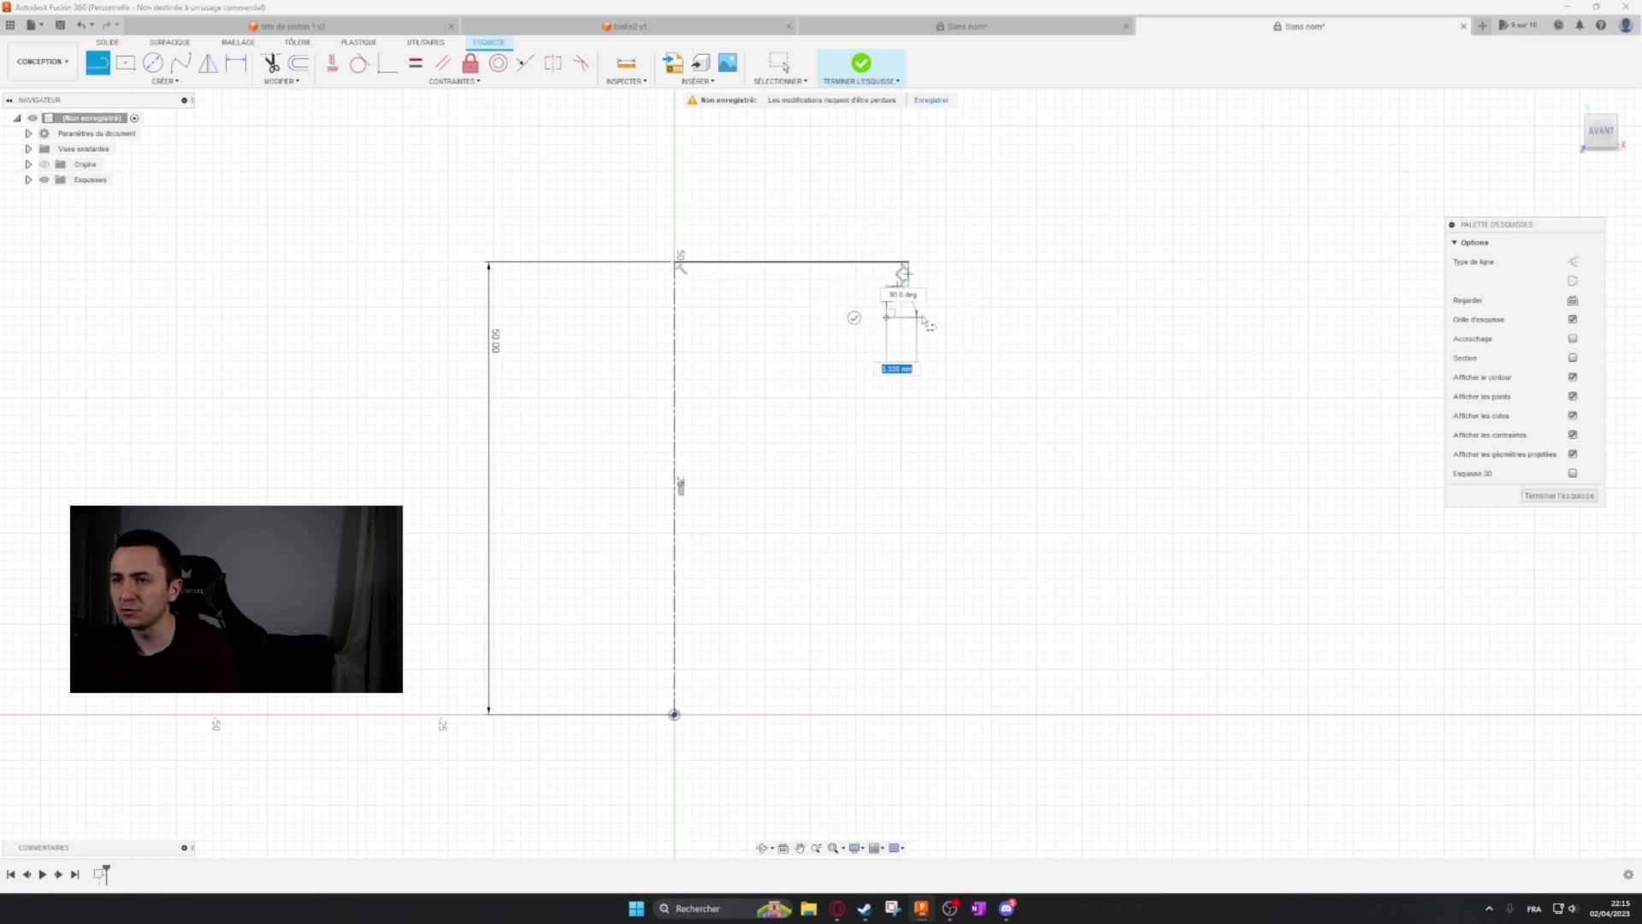
left_click(927, 318)
left_click(927, 340)
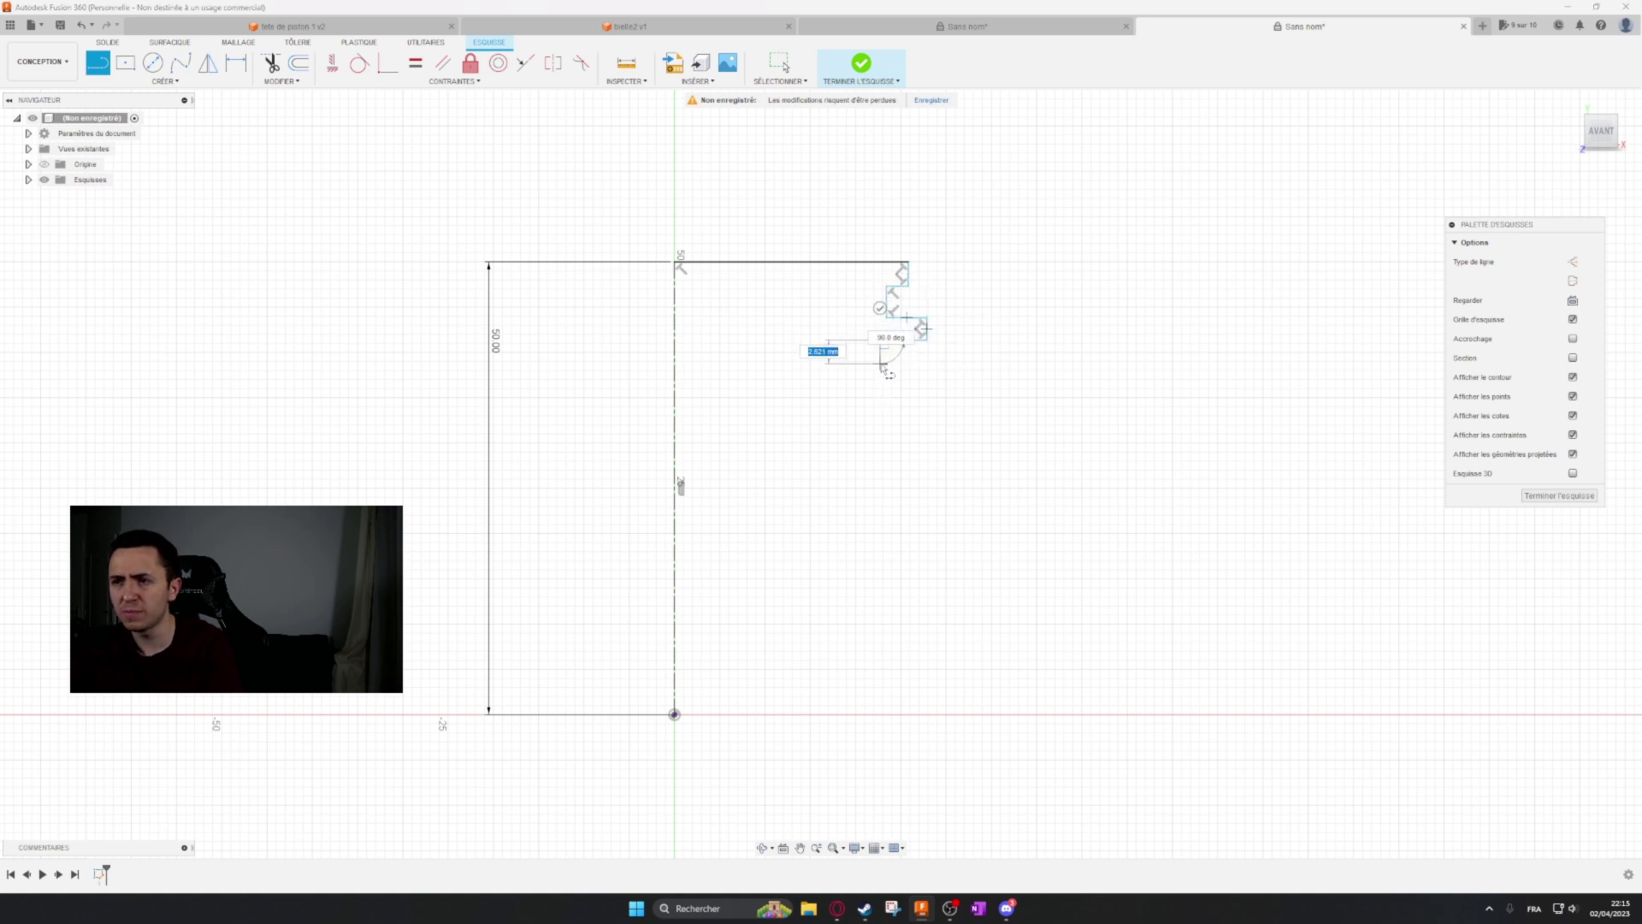
left_click(881, 340)
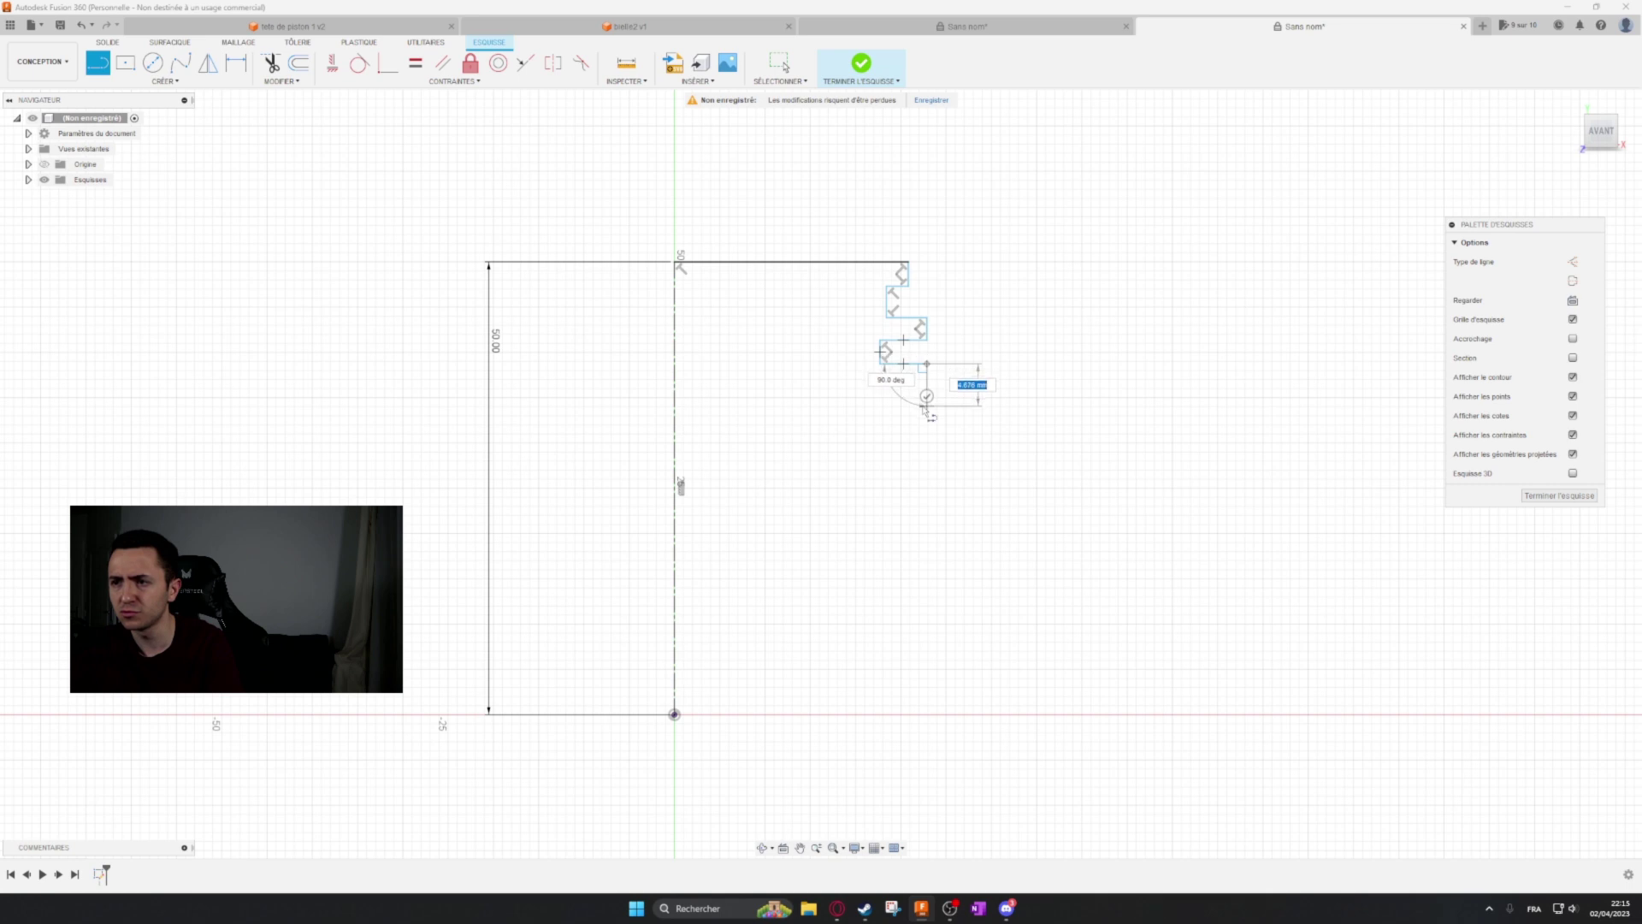
left_click(927, 407)
left_click(880, 407)
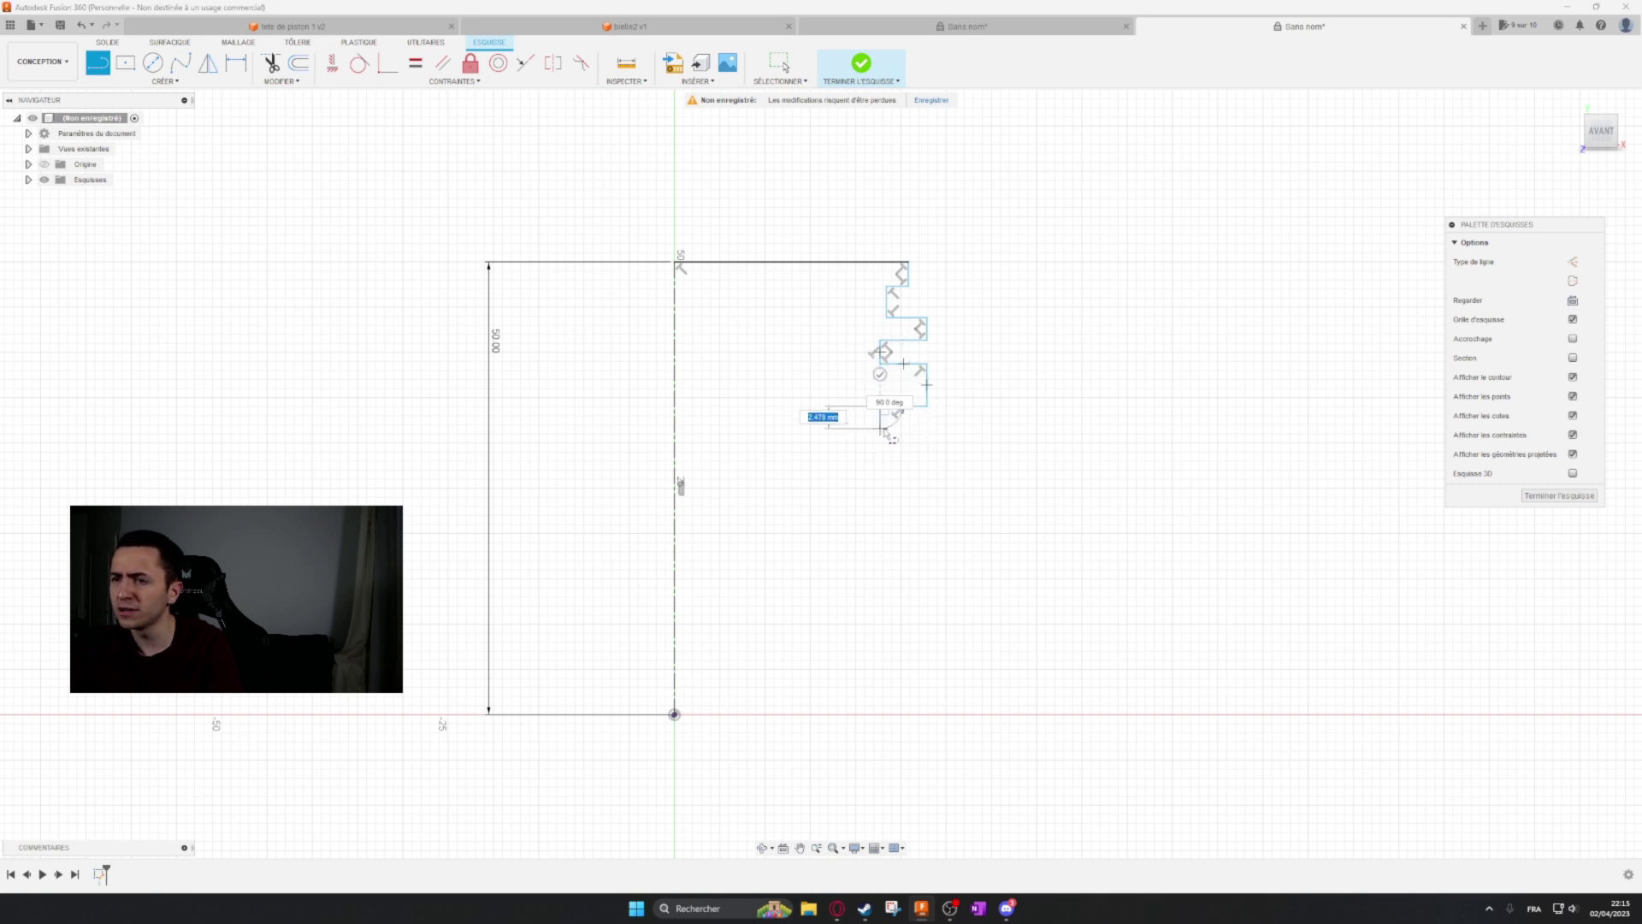
left_click(880, 434)
left_click(927, 434)
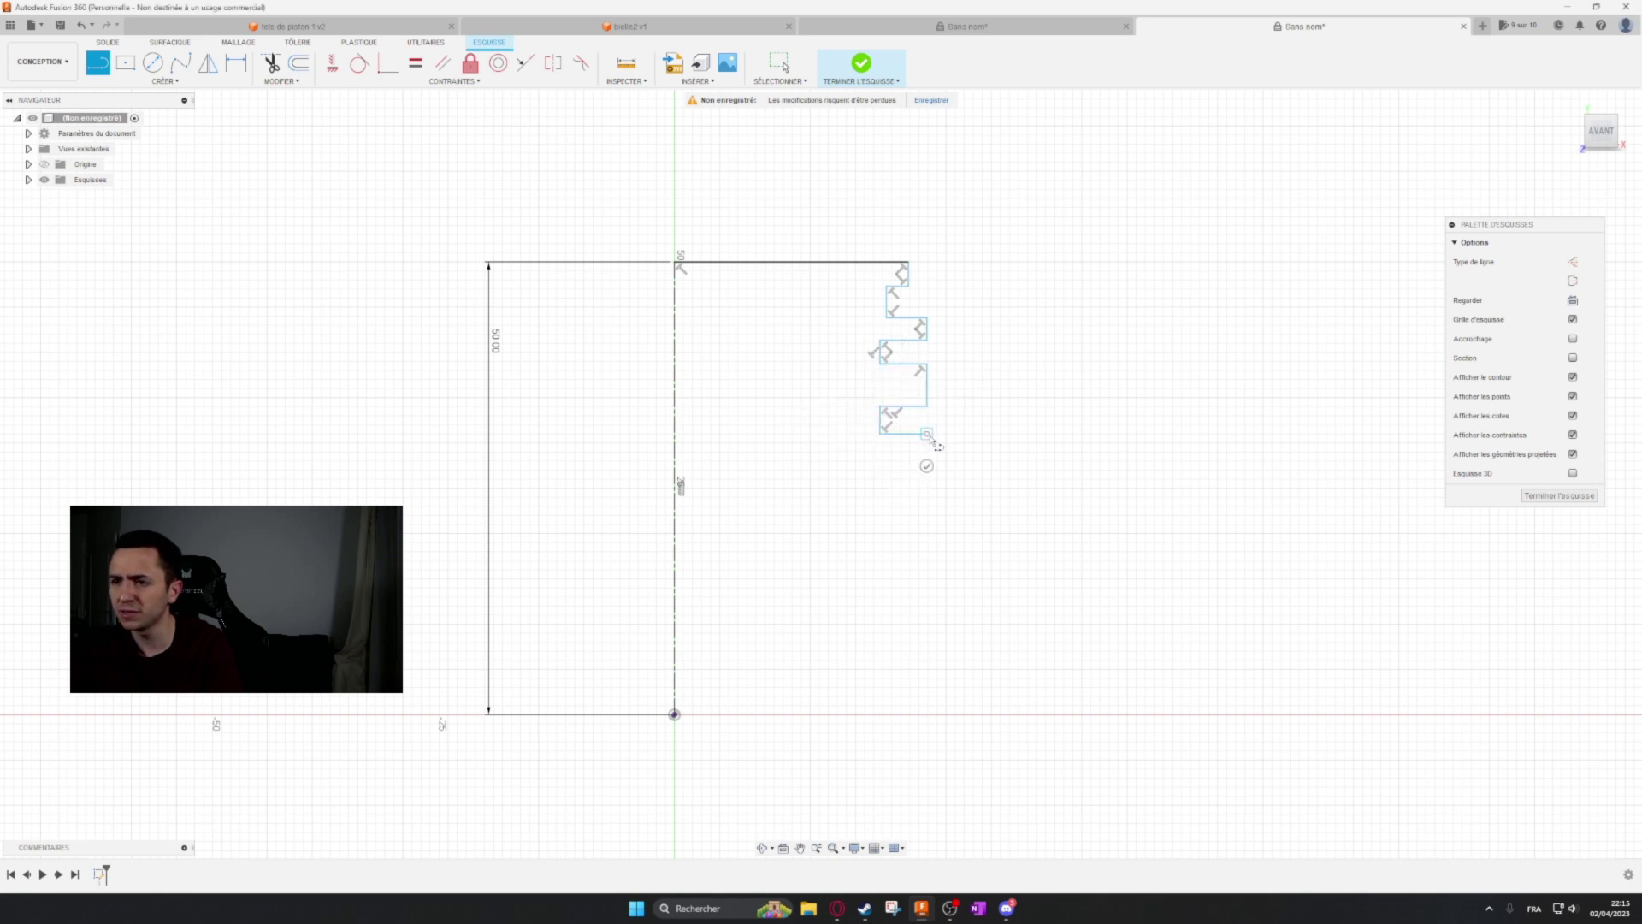
Draw the long vertical skirt edge, close the profile at the origin, and check the ring grooves in the piston drawing.
left_click(928, 700)
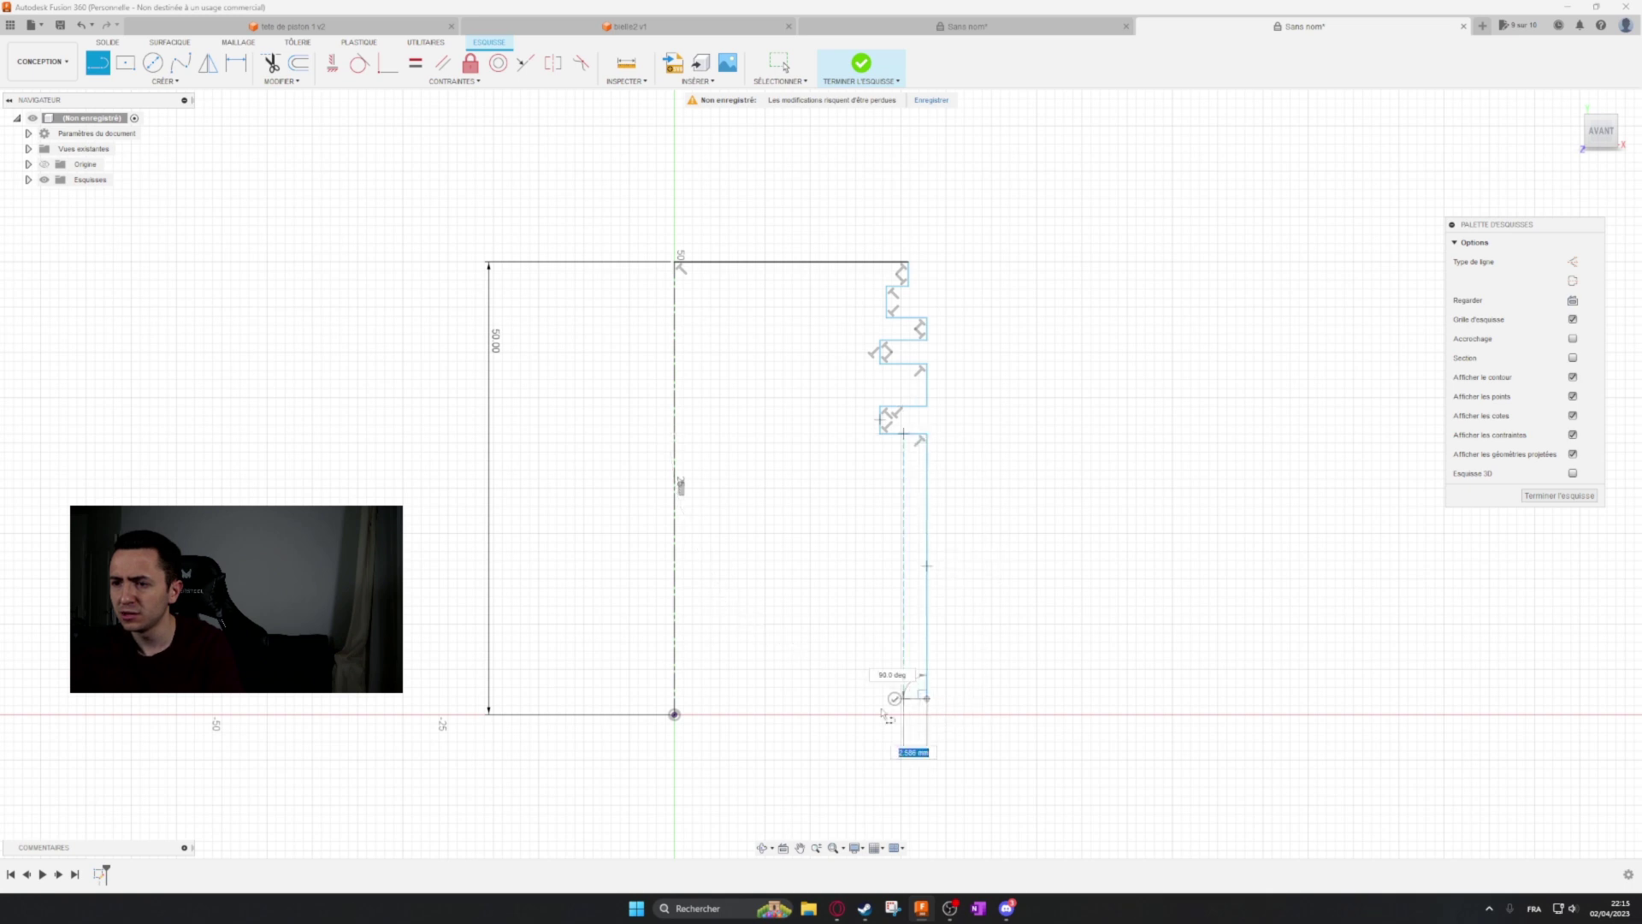
left_click(674, 714)
key("Escape")
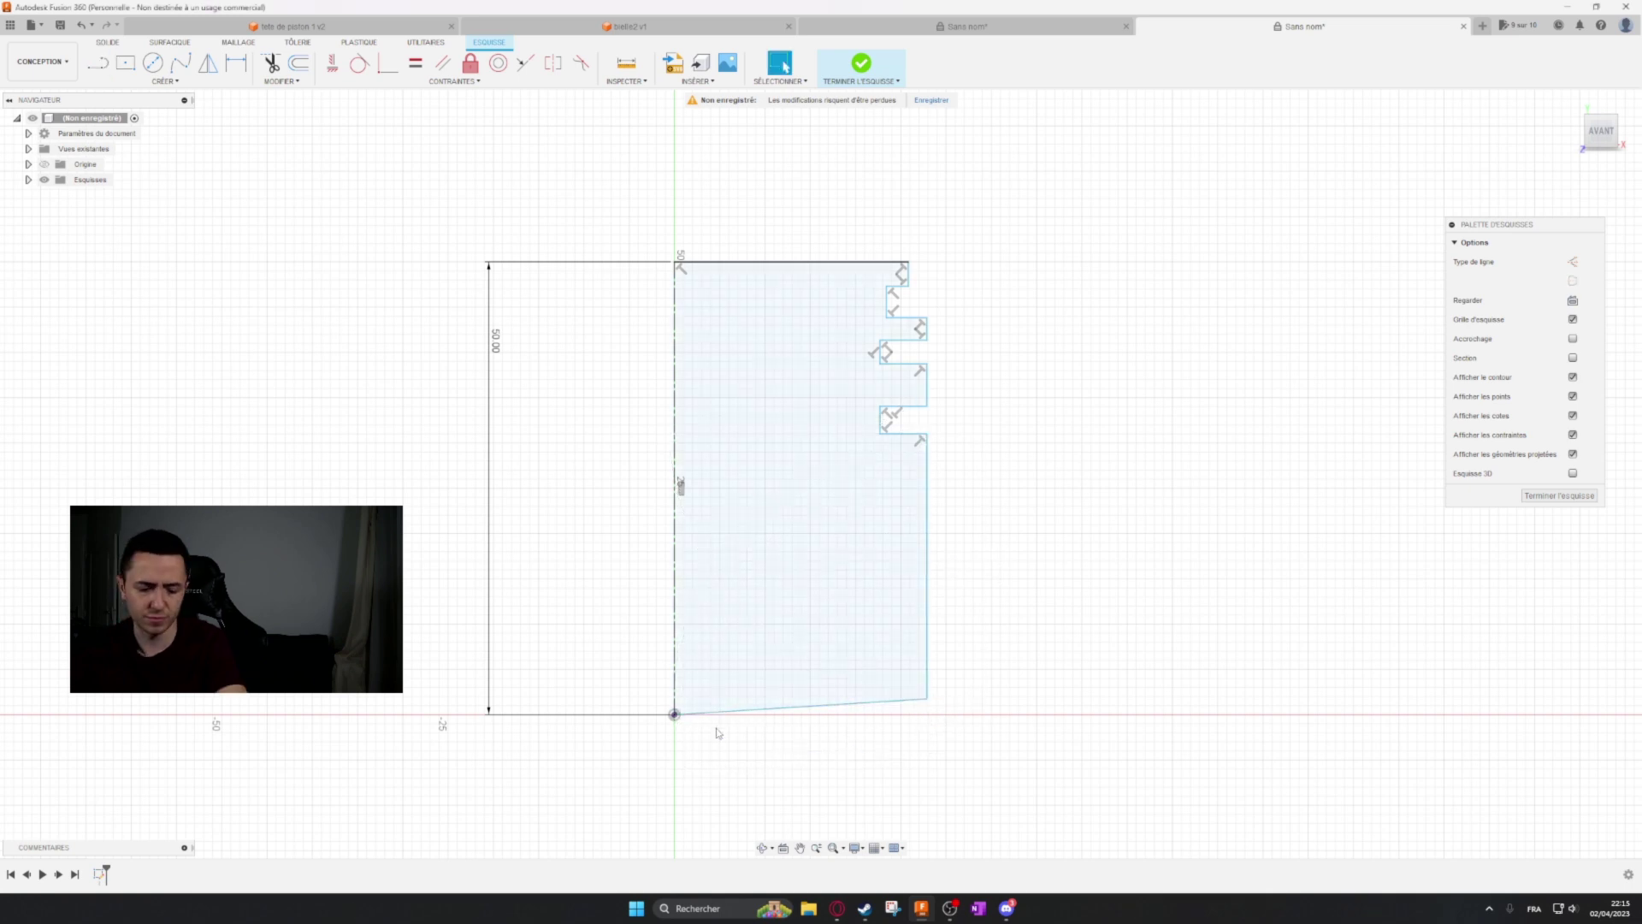
left_click(997, 26)
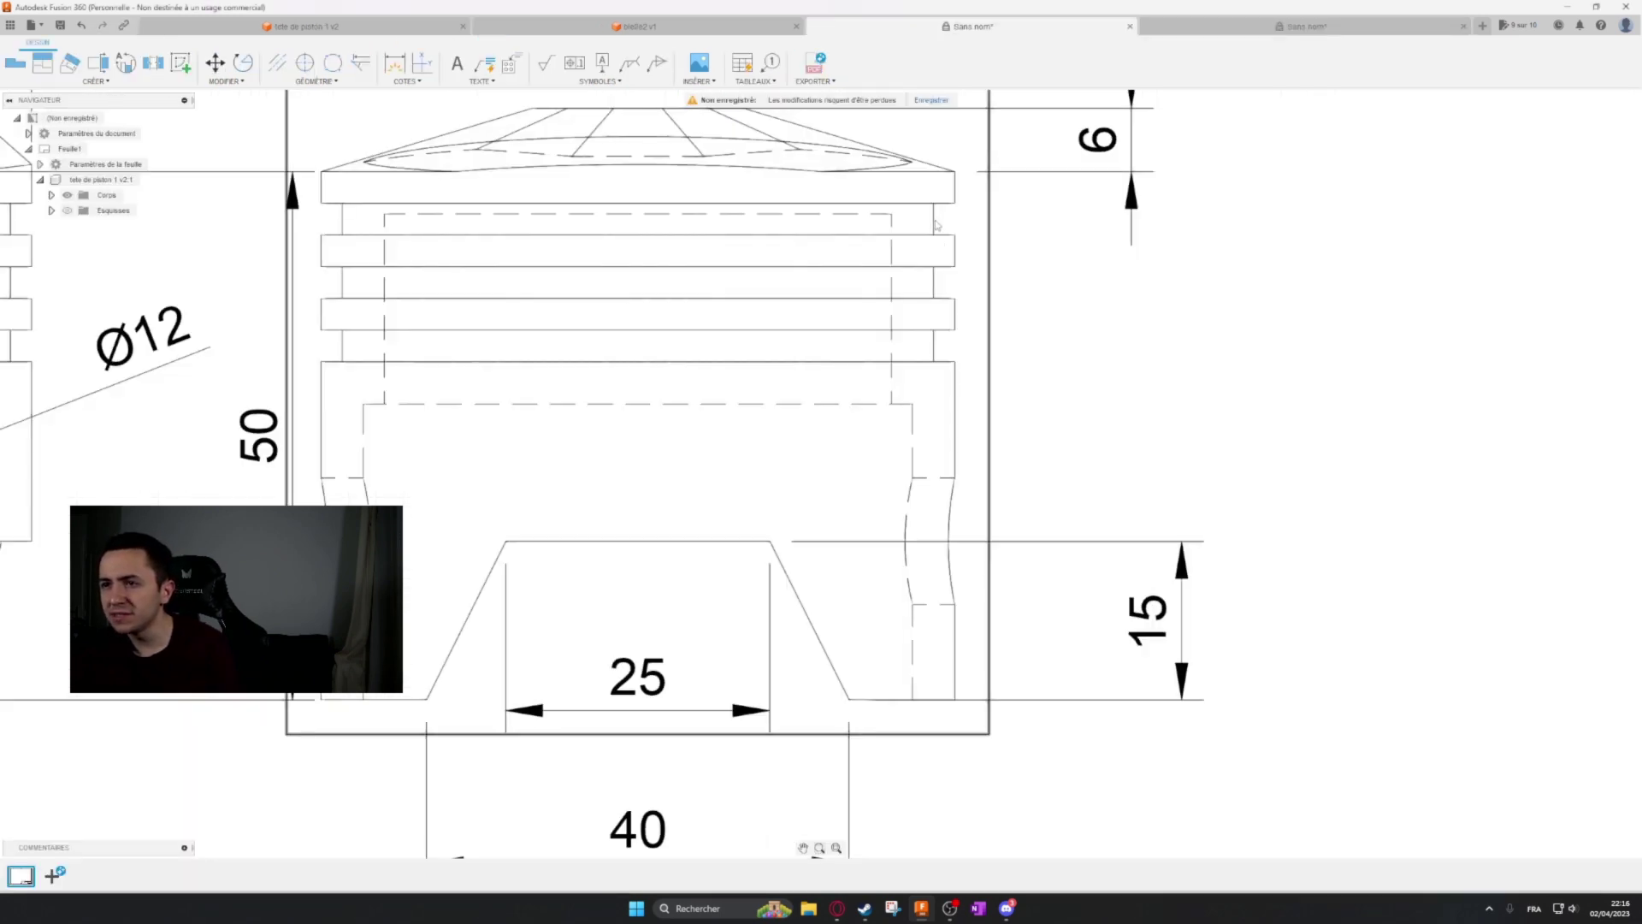
left_click(1207, 28)
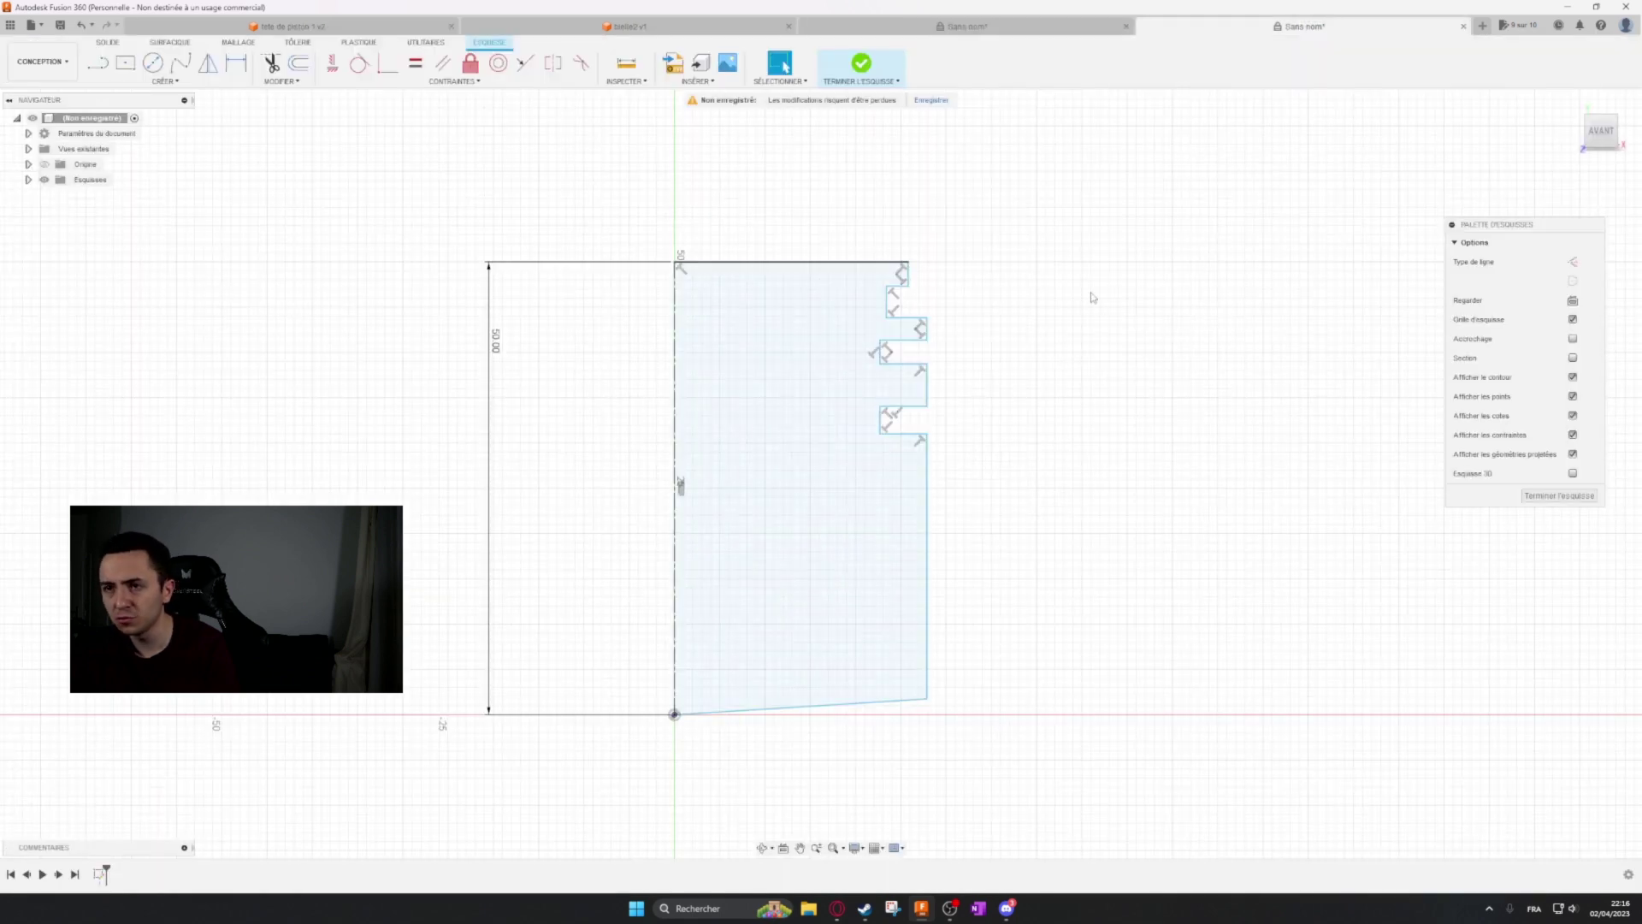
Preview a Revolve of the closed half-profile around the vertical centerline at 360 degrees and at partial angles, and cancel it.
left_click(108, 43)
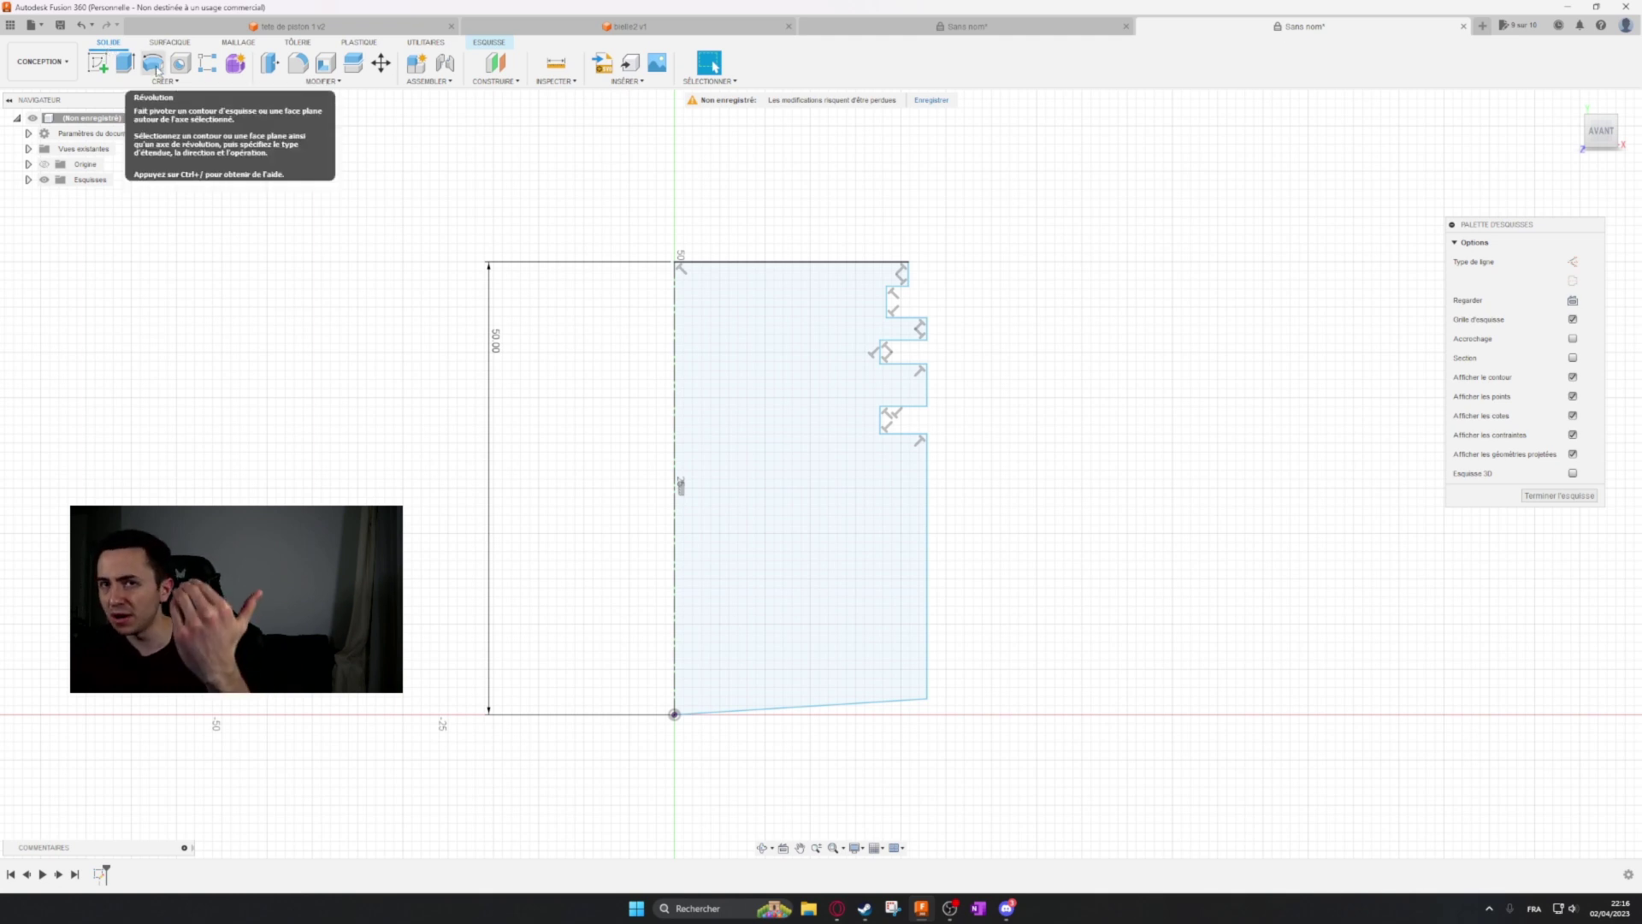
left_click(155, 64)
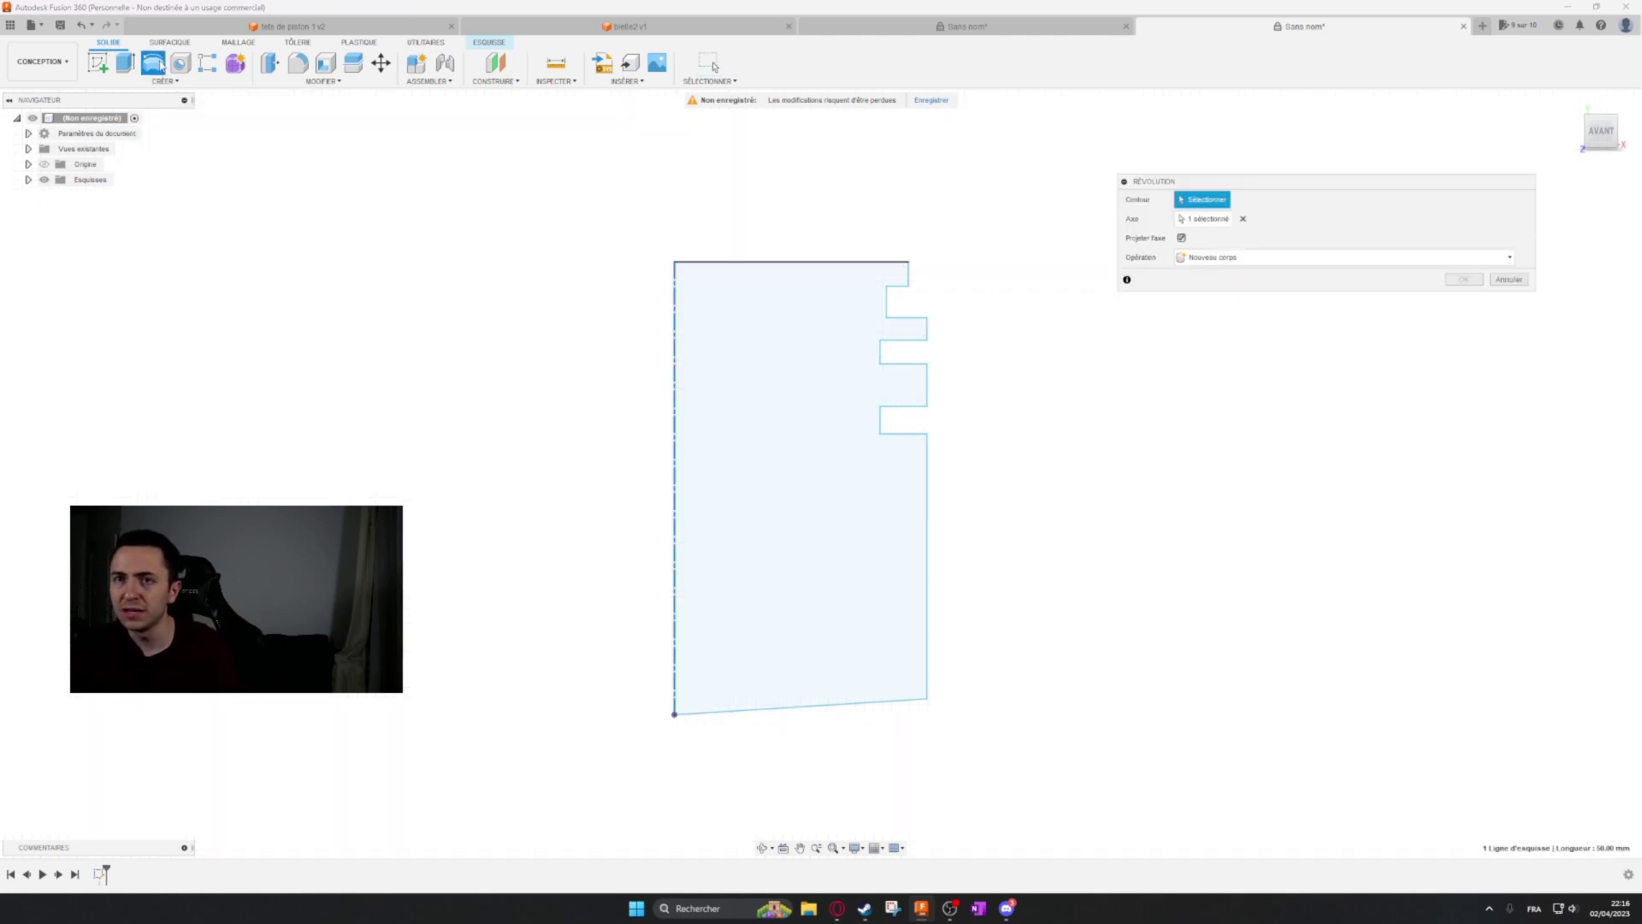
left_click(722, 370)
middle_click_drag(1041, 351, 1012, 374, "shift")
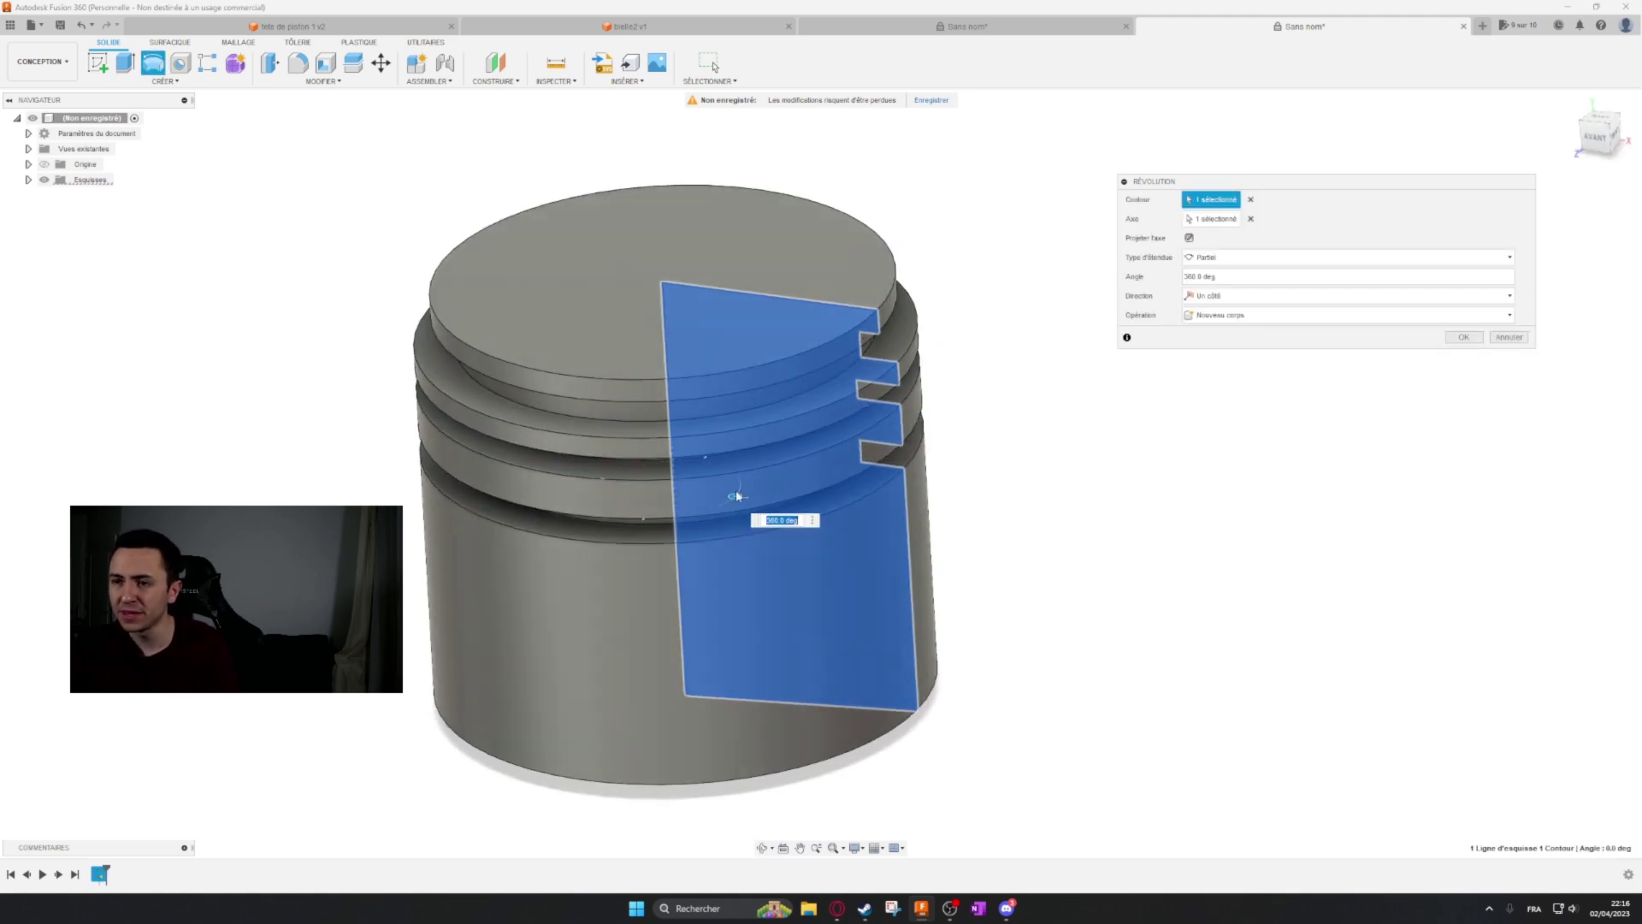
left_click_drag(737, 496, 687, 512)
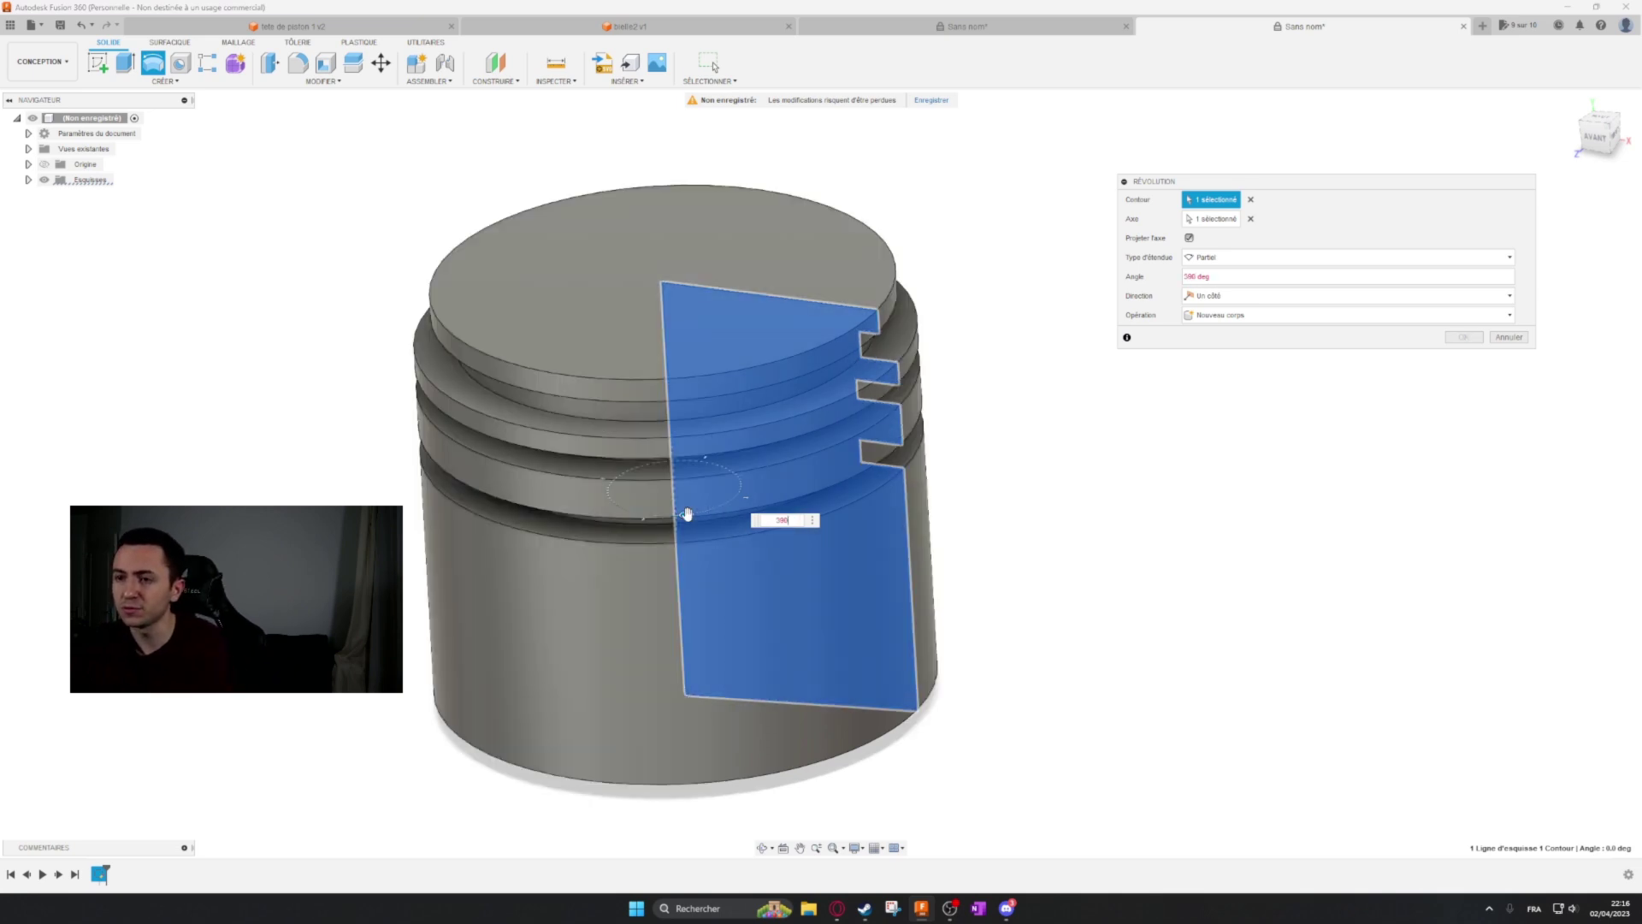
type("60")
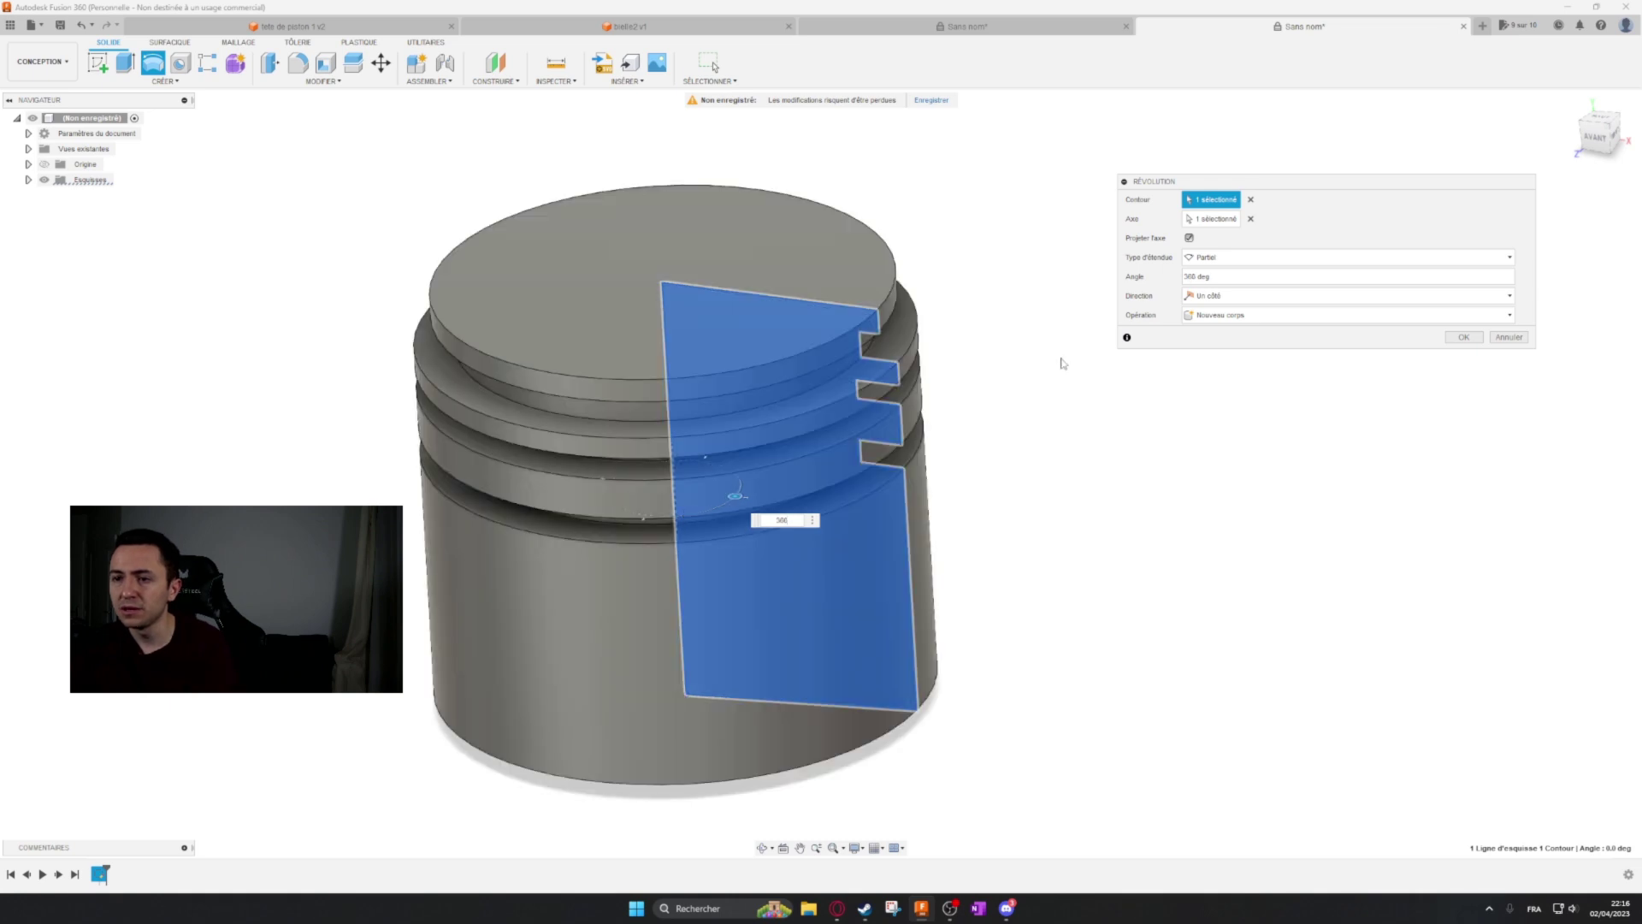
middle_click_drag(1061, 364, 839, 354, "shift")
mouse_move(741, 490)
left_mouse_down()
mouse_move(654, 443)
mouse_move(634, 520)
mouse_move(721, 534)
mouse_move(651, 522)
mouse_move(685, 453)
mouse_move(727, 476)
left_mouse_up()
middle_click_drag(881, 479, 842, 488, "shift")
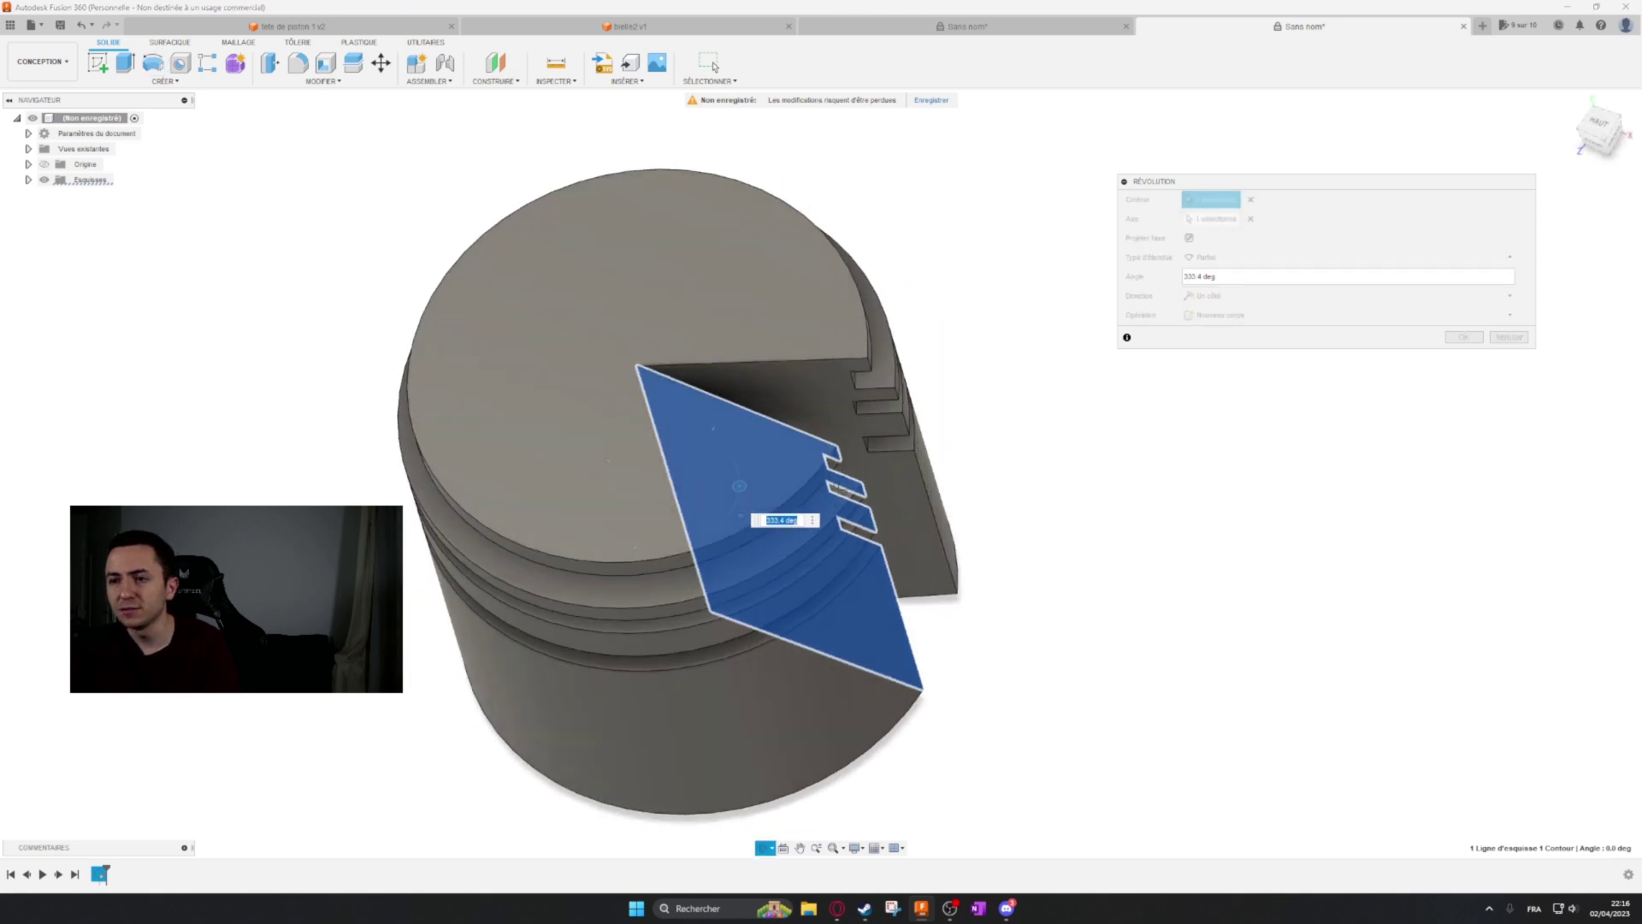
left_click_drag(738, 484, 696, 530)
middle_click_drag(696, 530, 680, 399, "shift")
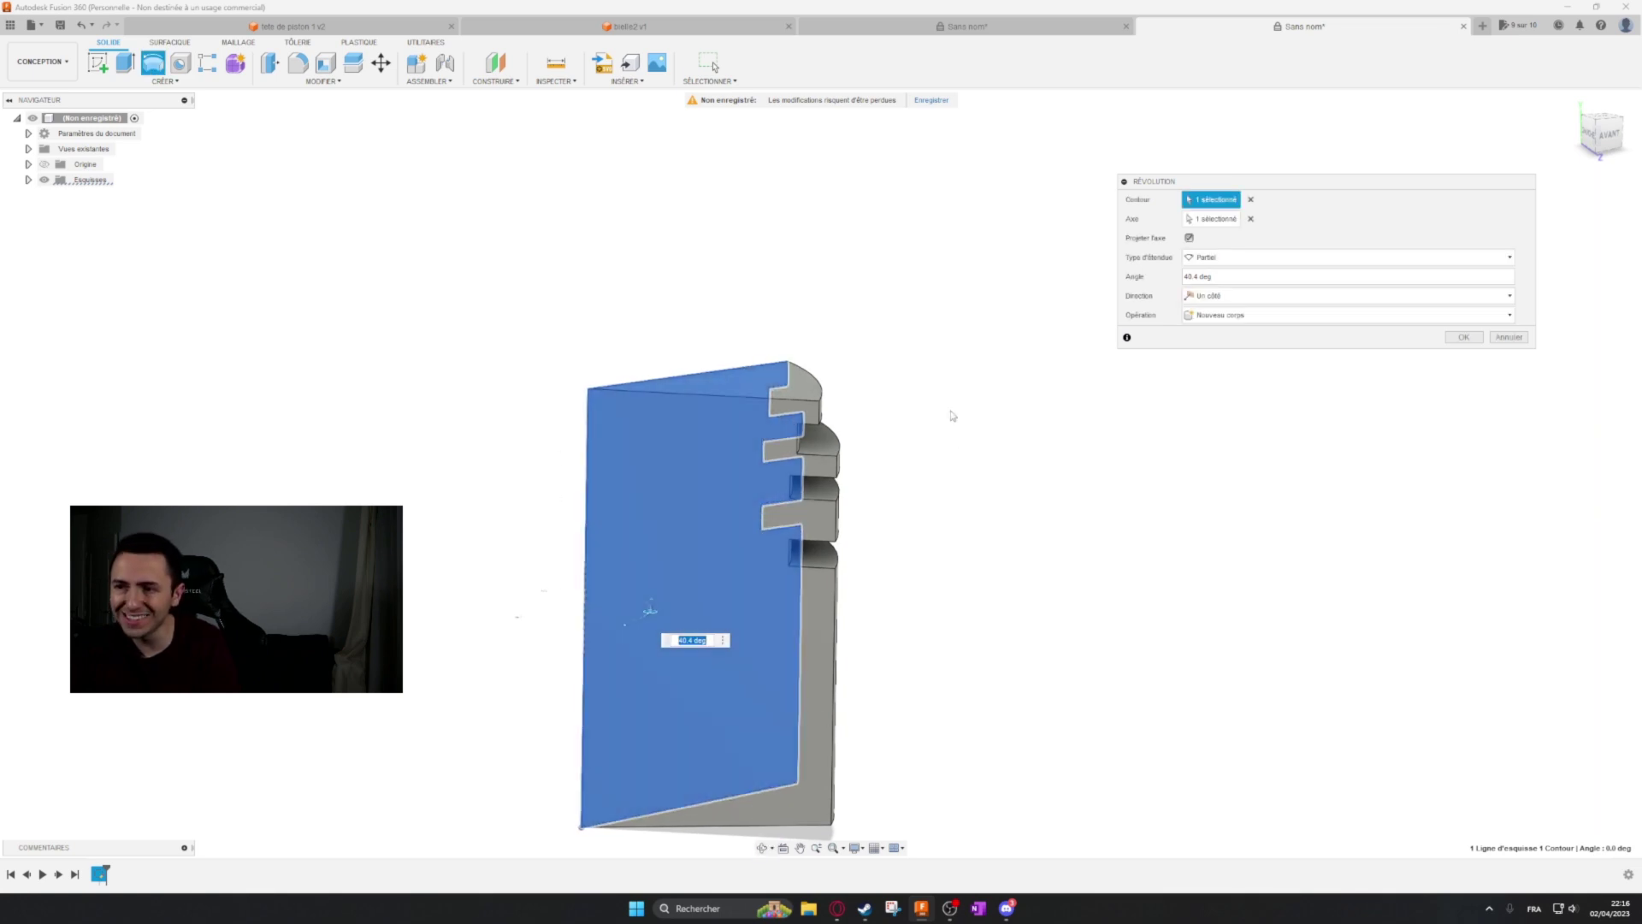
left_click(1509, 337)
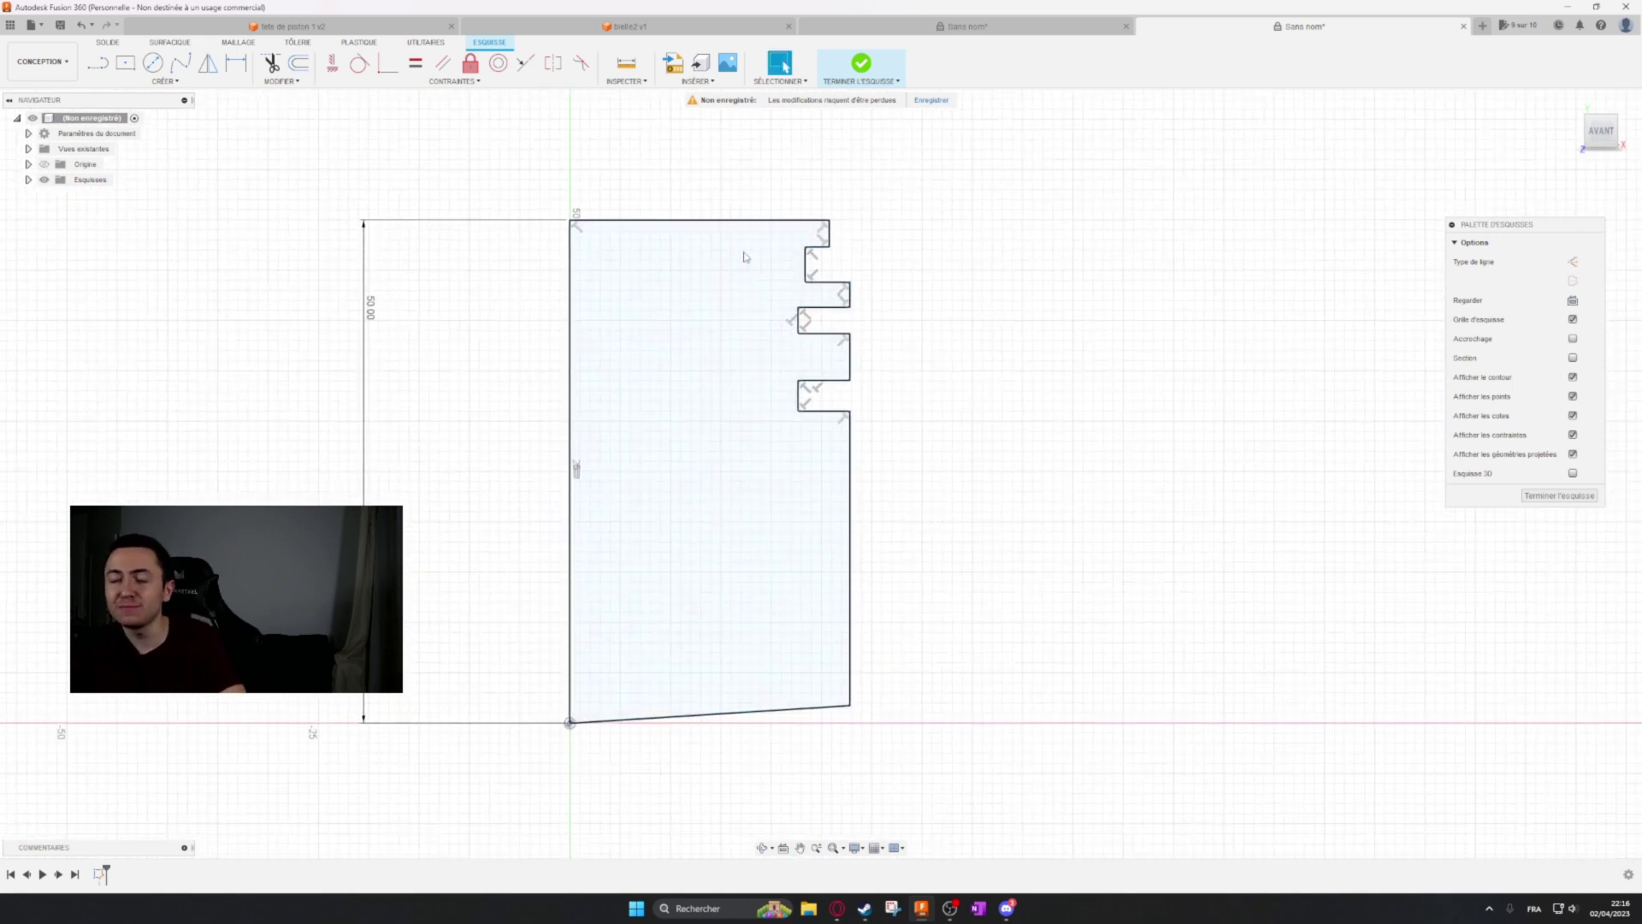
Apply a horizontal constraint to the slanted bottom edge of the piston profile.
left_click(333, 62)
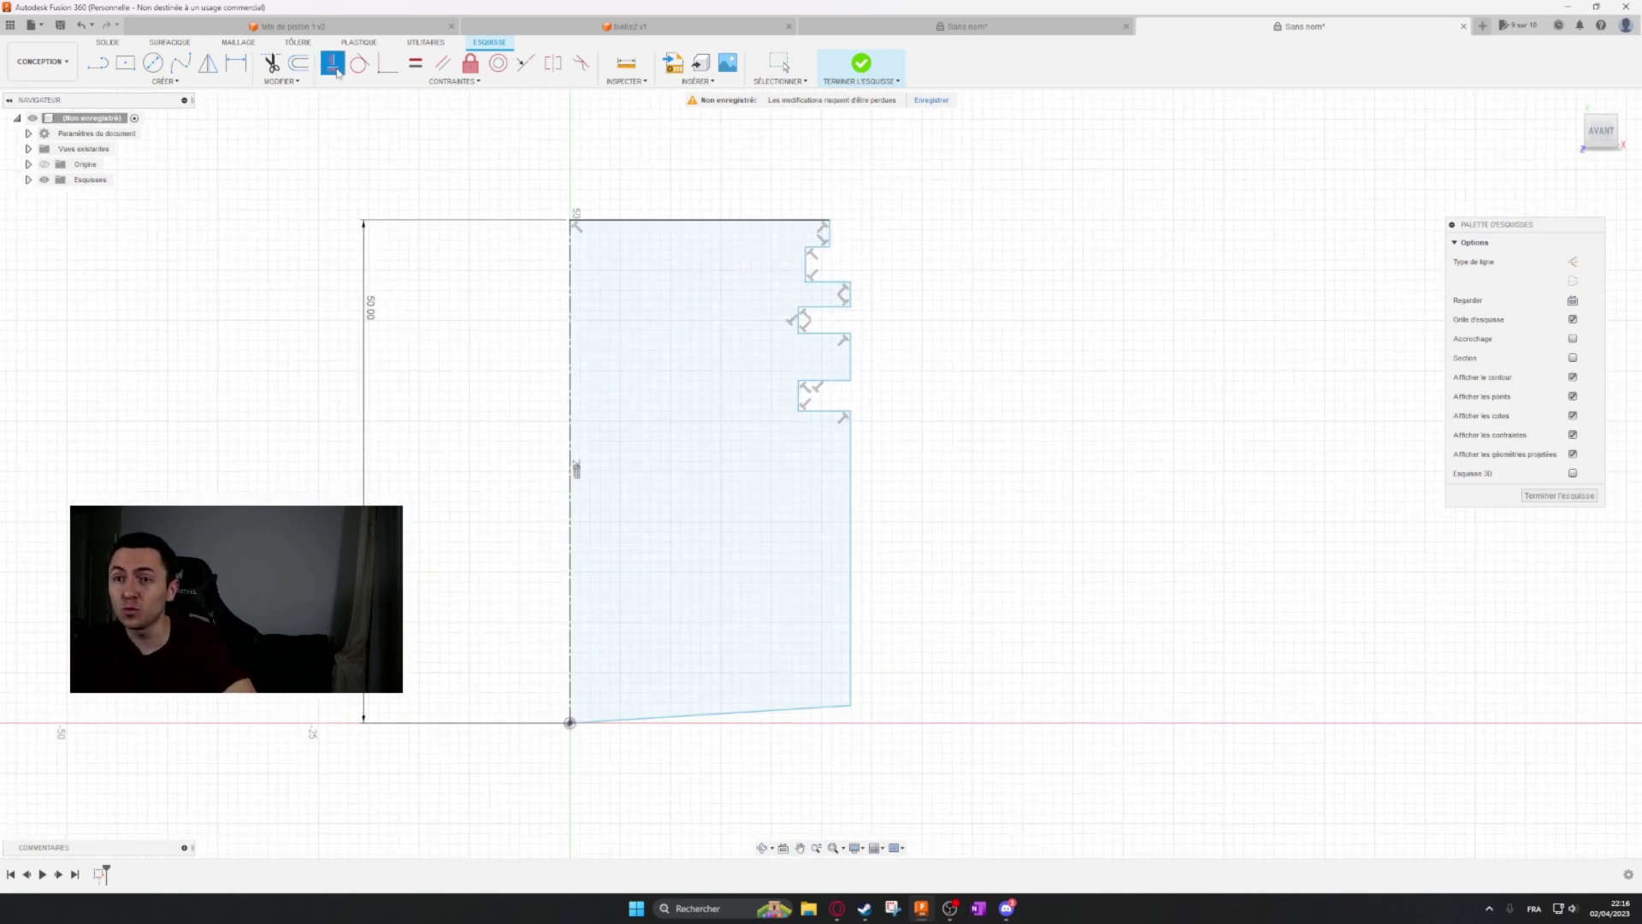
left_click(753, 713)
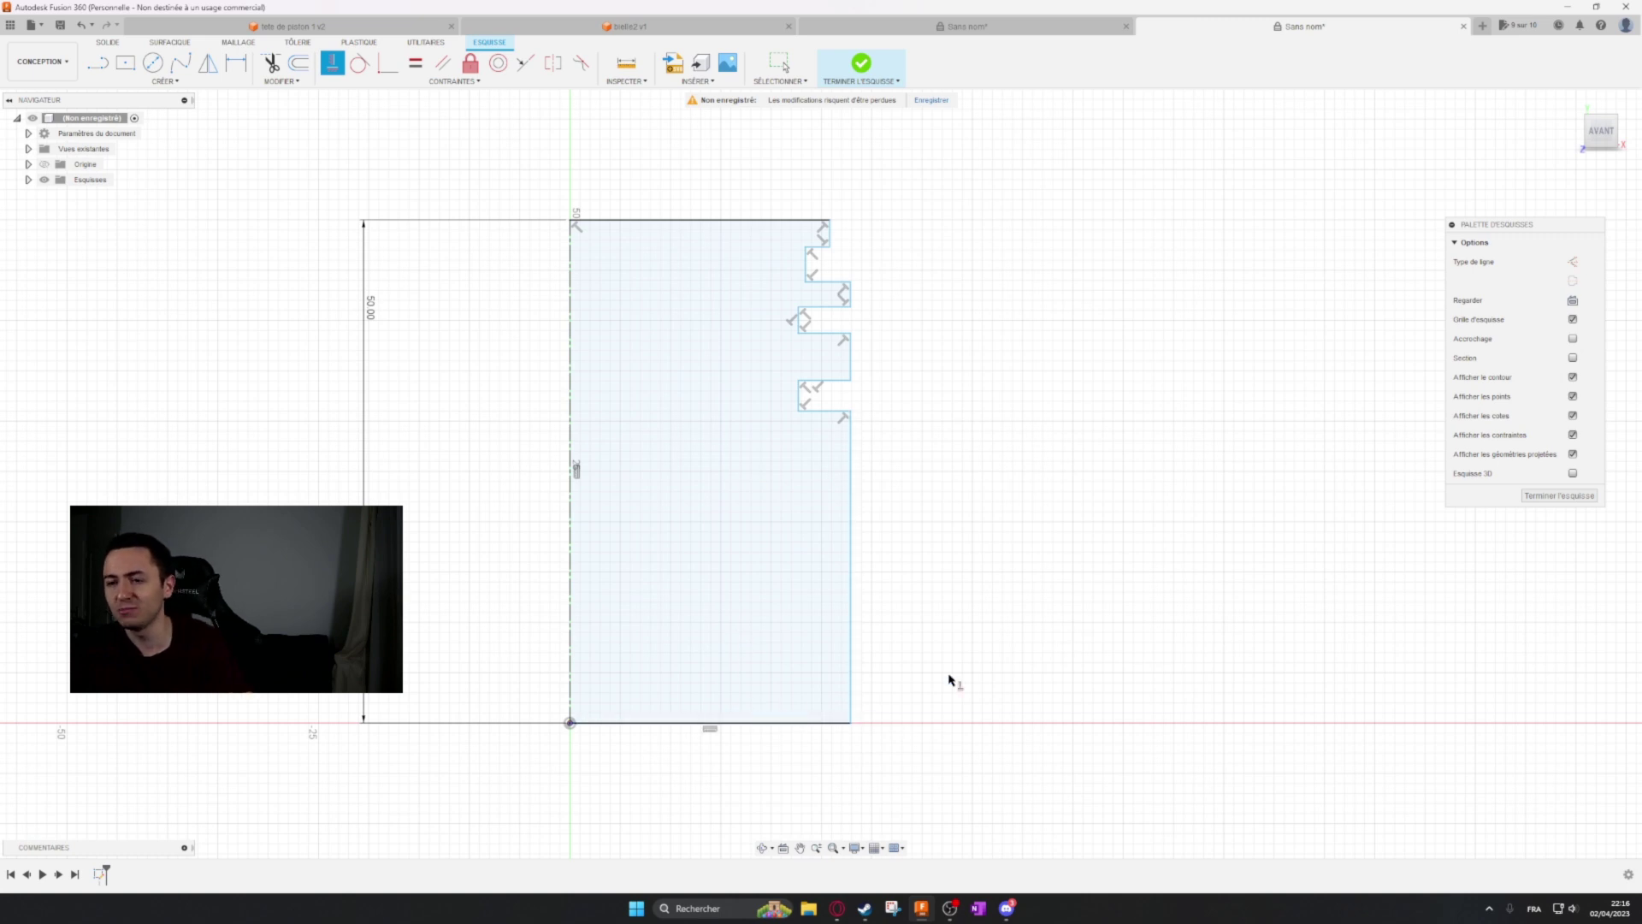
key("Escape")
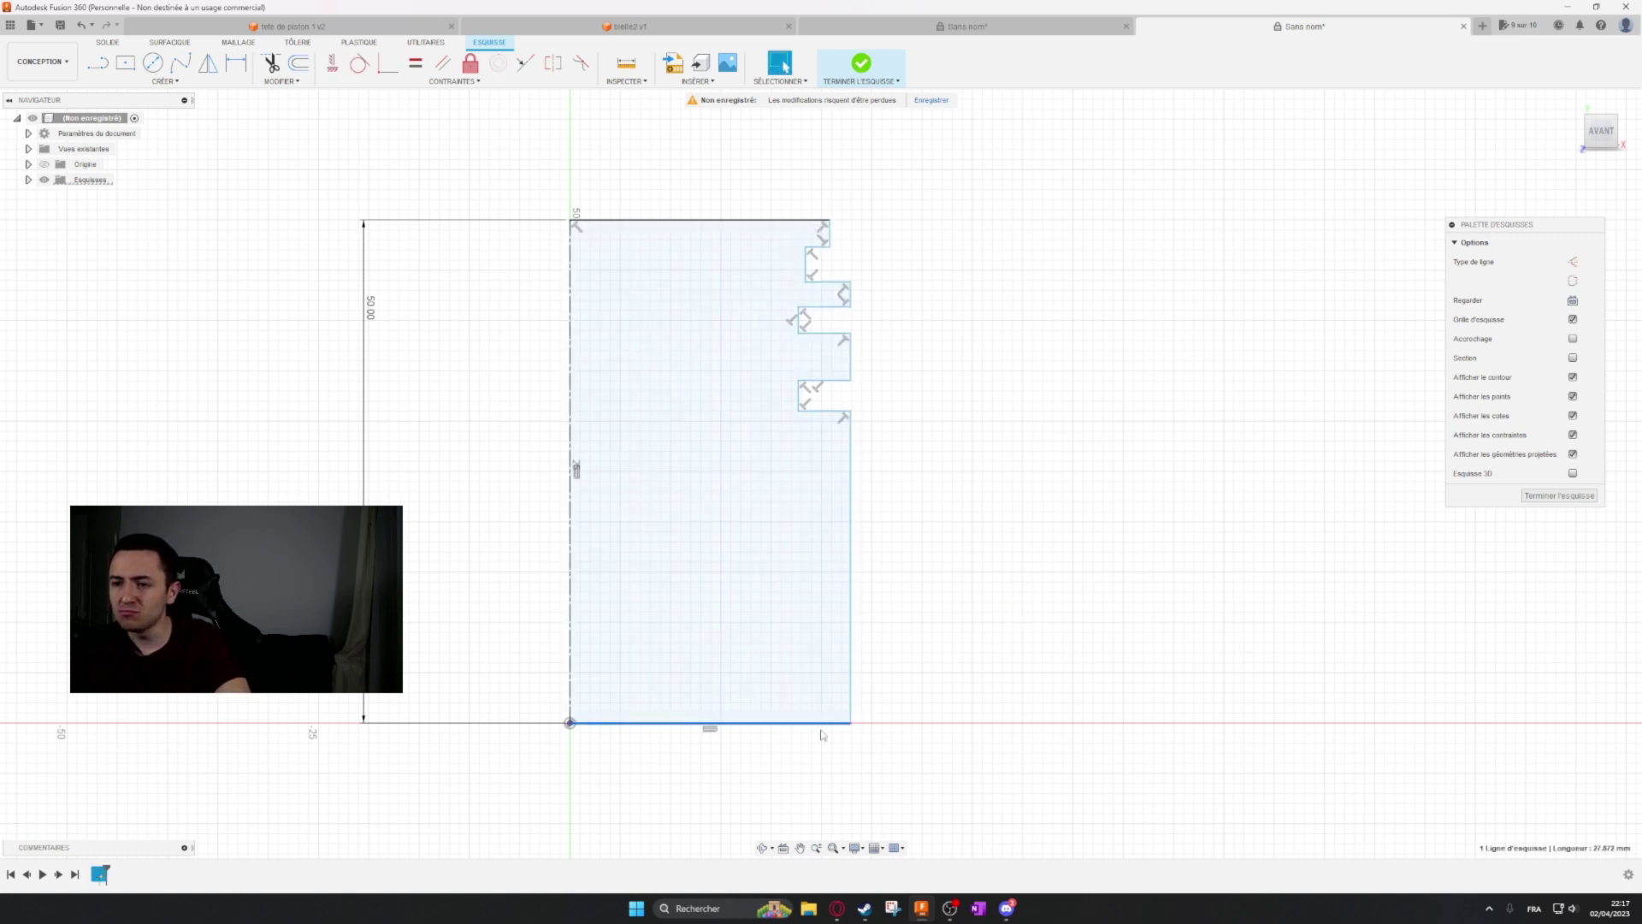
Move the top land's outer edge outward almost level with the other lands and deepen the uppermost groove slightly.
scroll(972, 220, "up", 3)
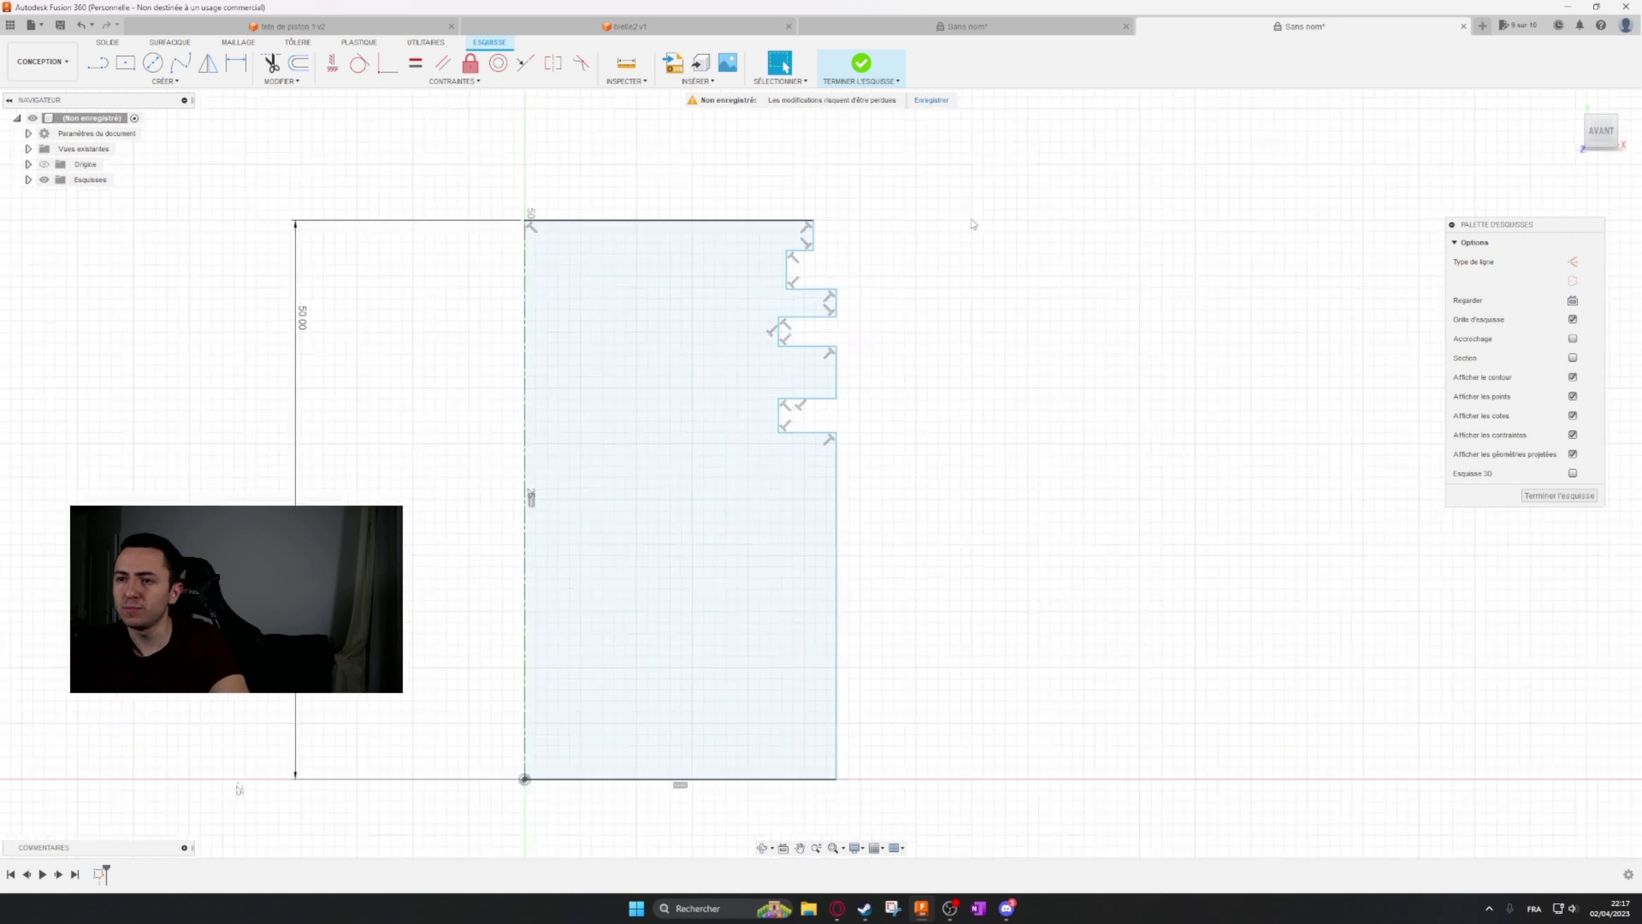
left_click_drag(746, 243, 780, 244)
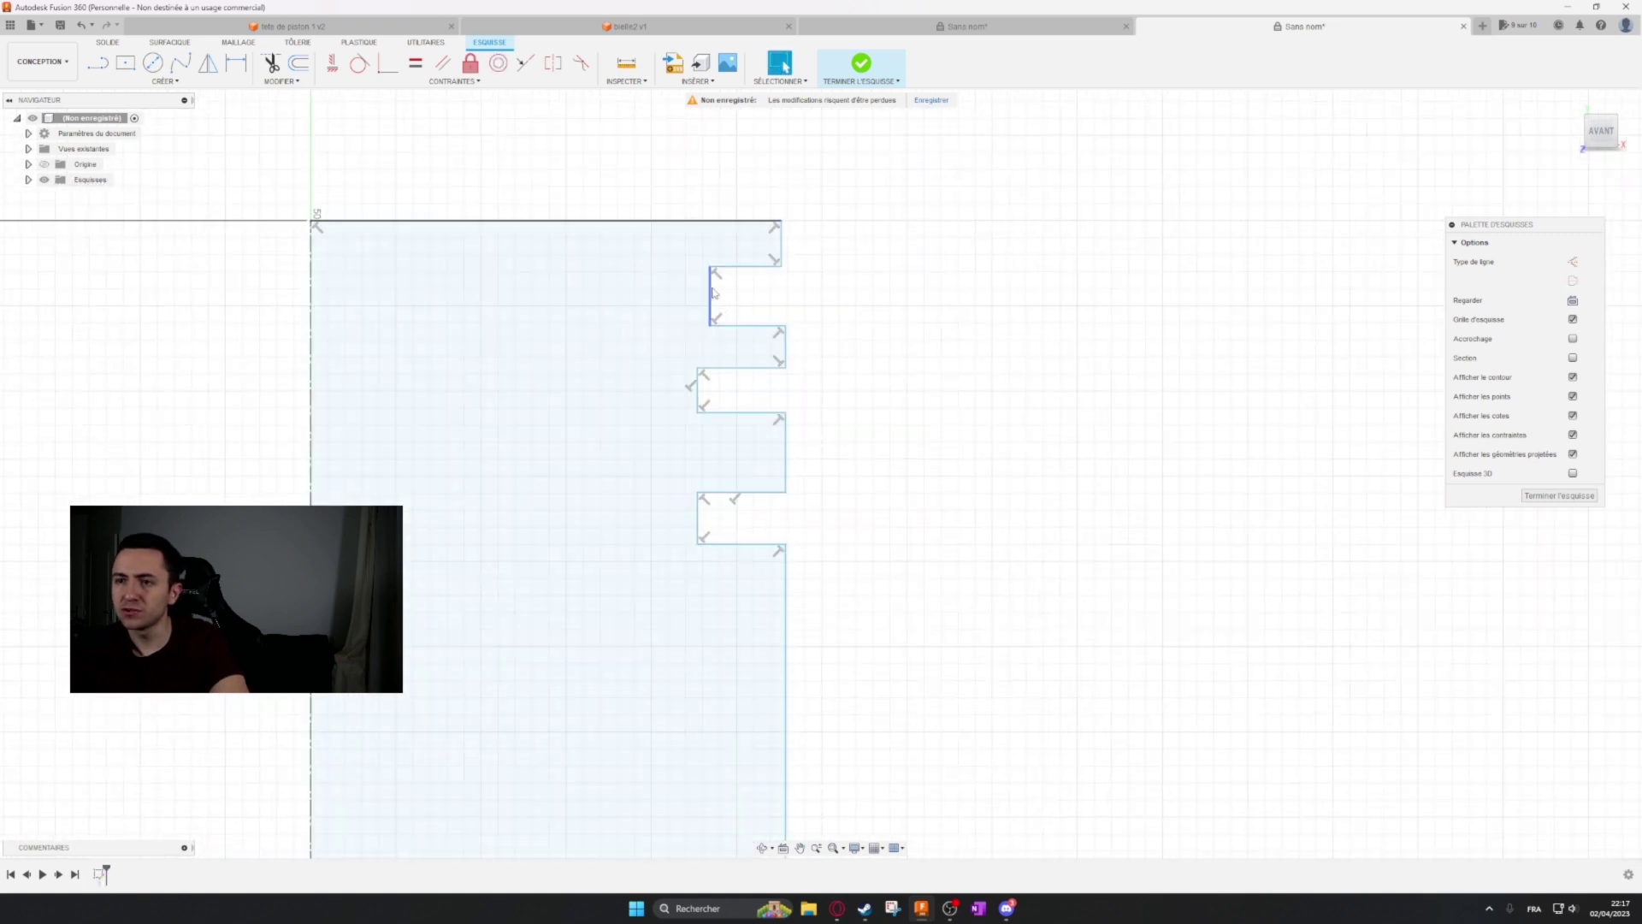
left_click_drag(716, 292, 693, 293)
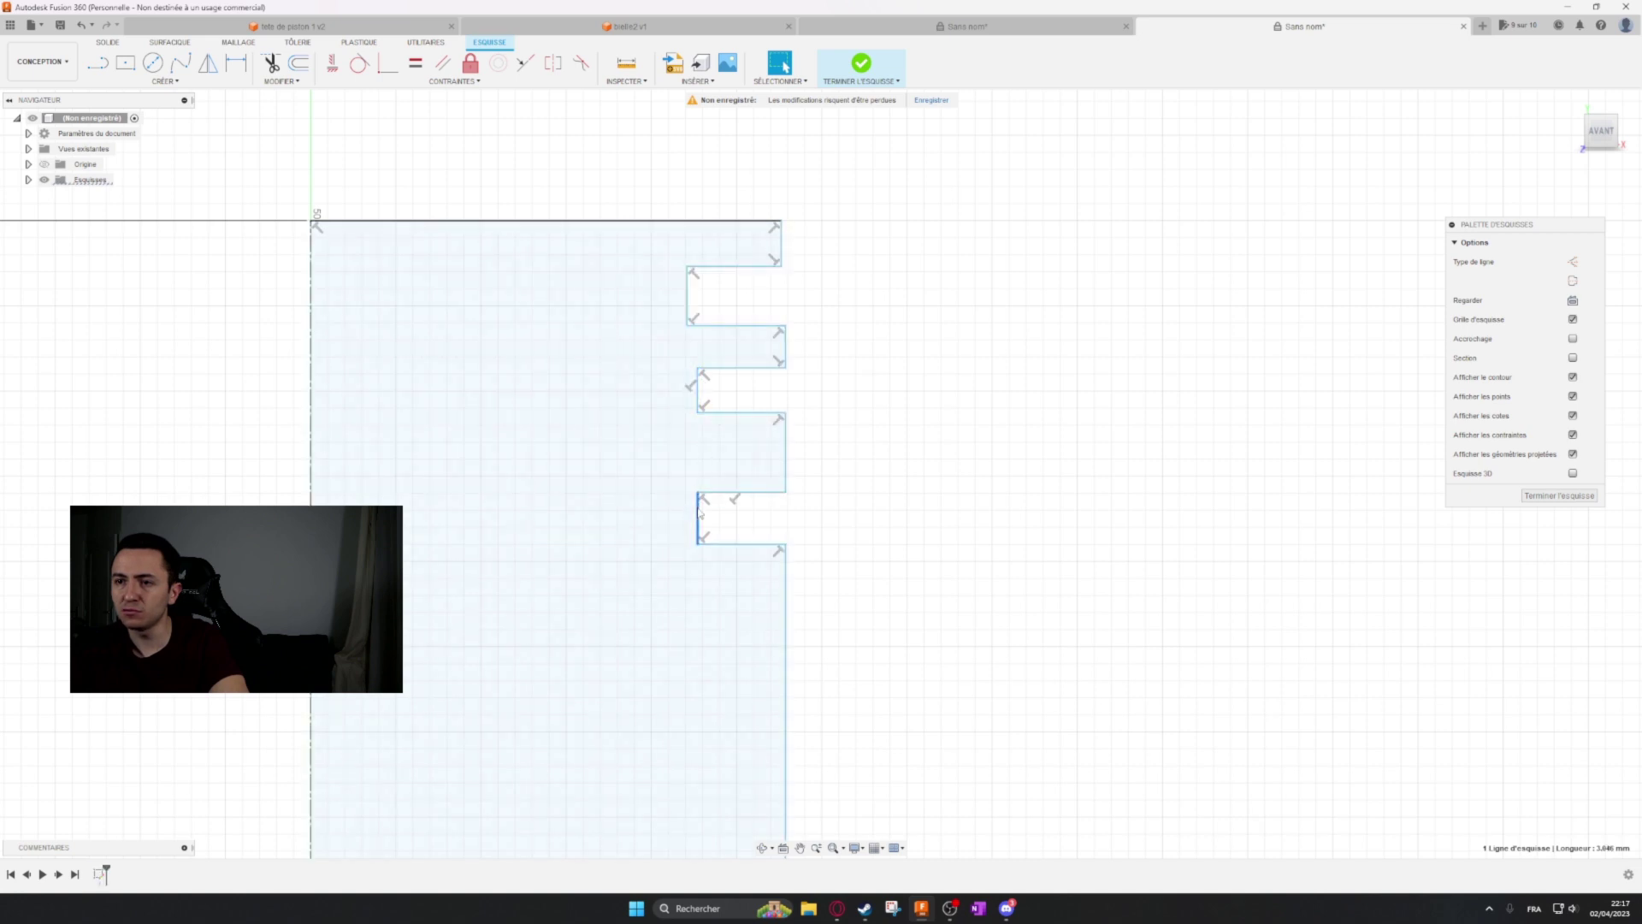
Apply equal constraints to the vertical inner edges of the three ring grooves.
left_click(416, 63)
left_click(685, 310)
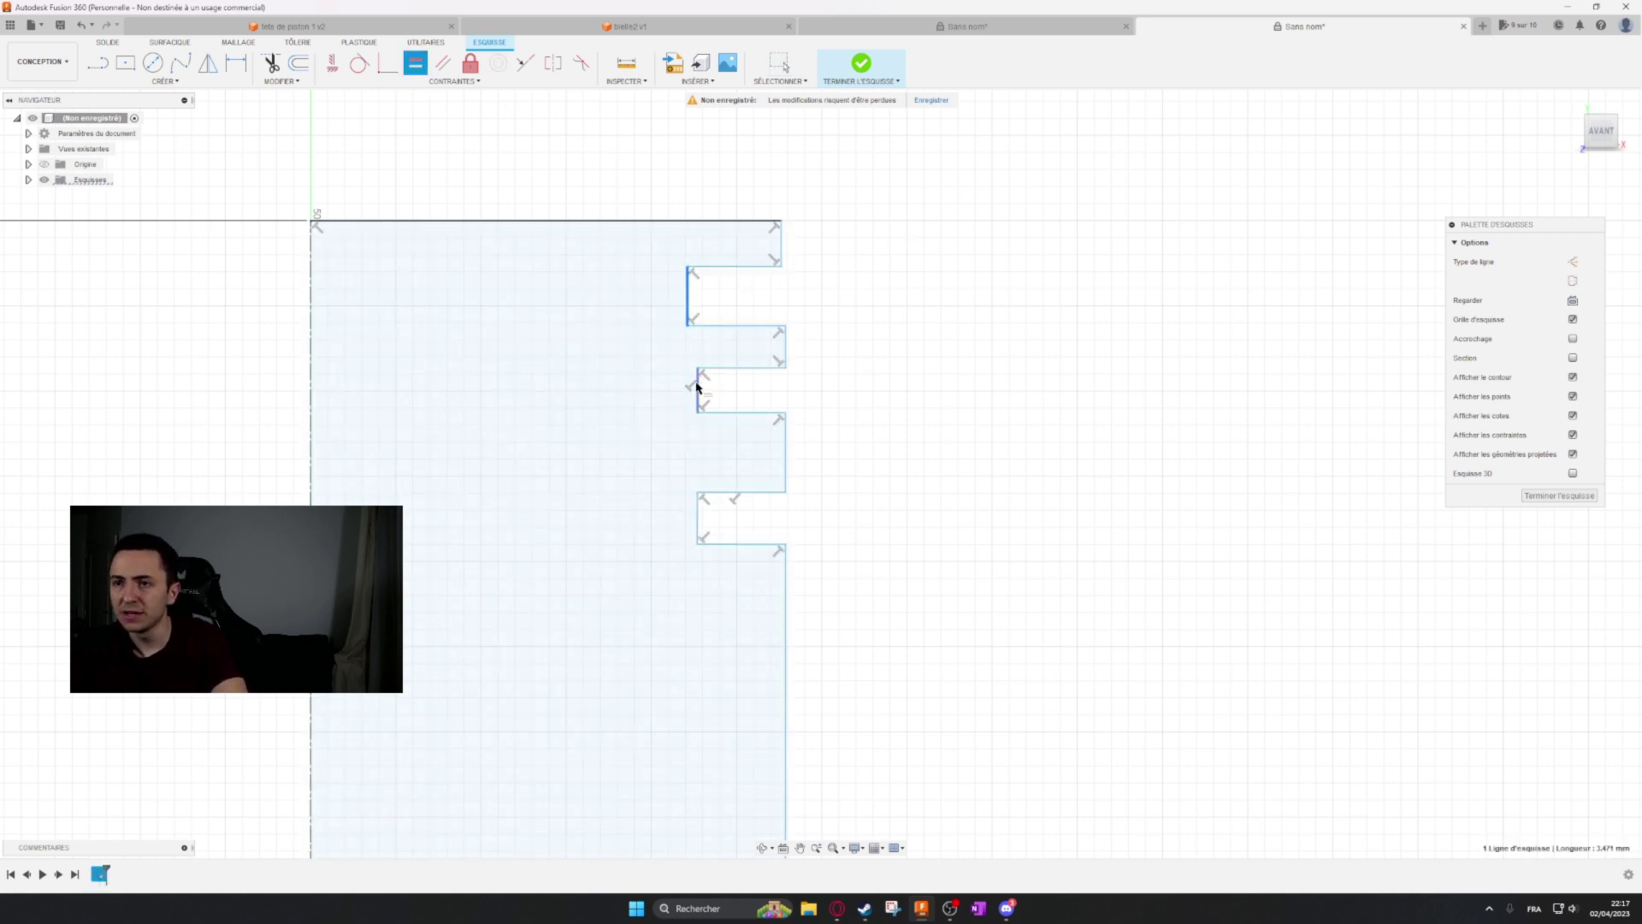
left_click(697, 385)
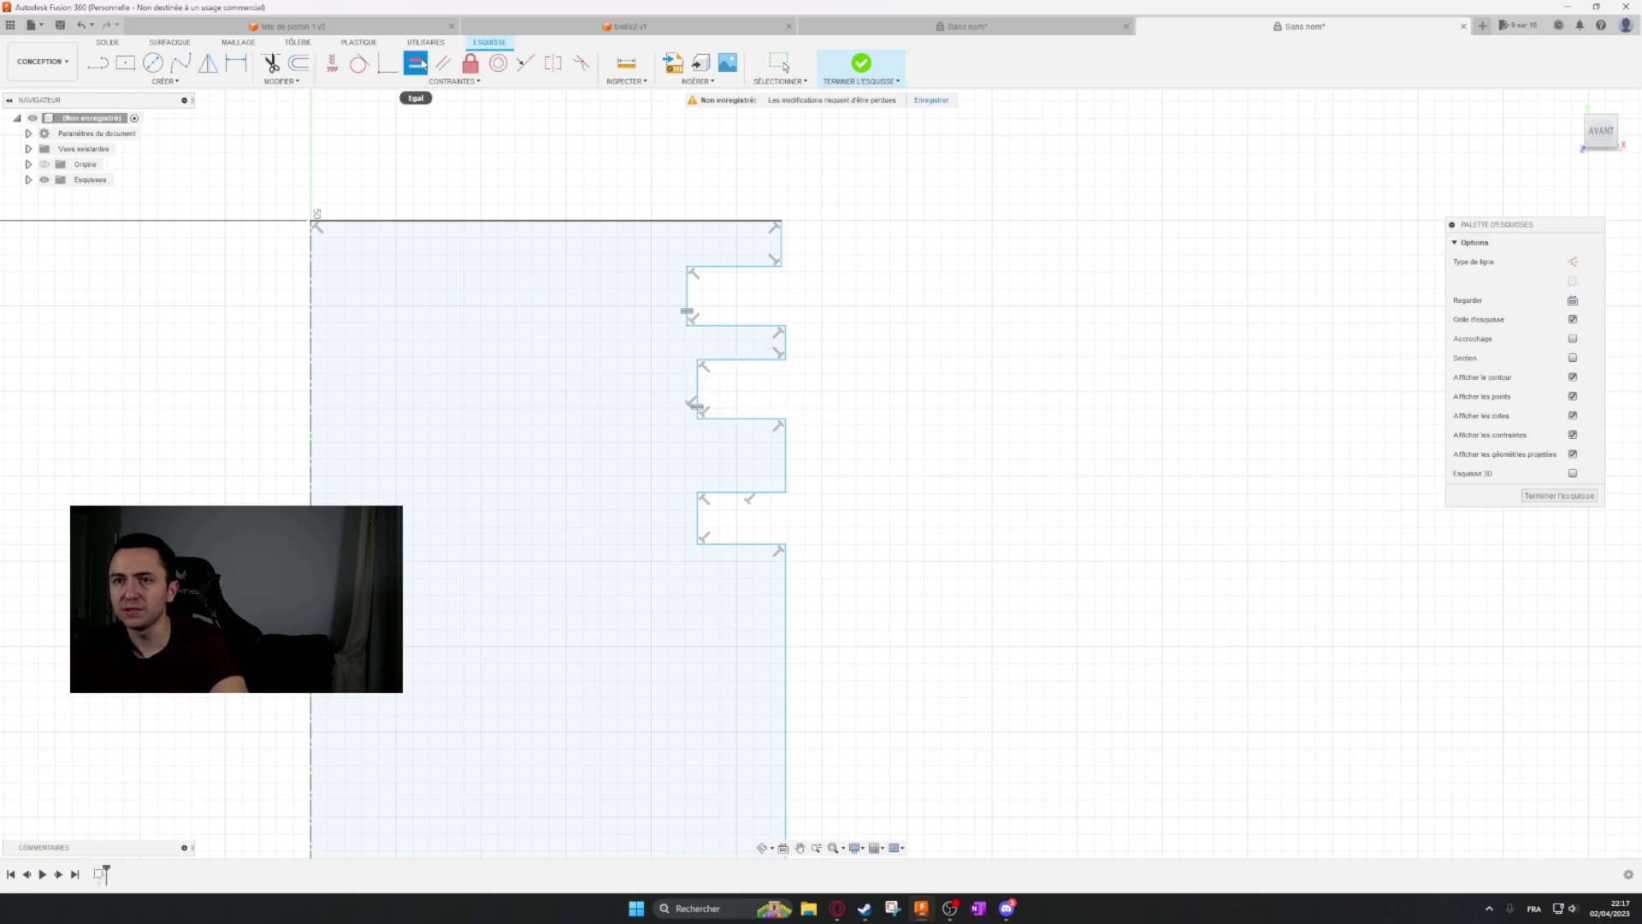
left_click(698, 515)
left_click(697, 396)
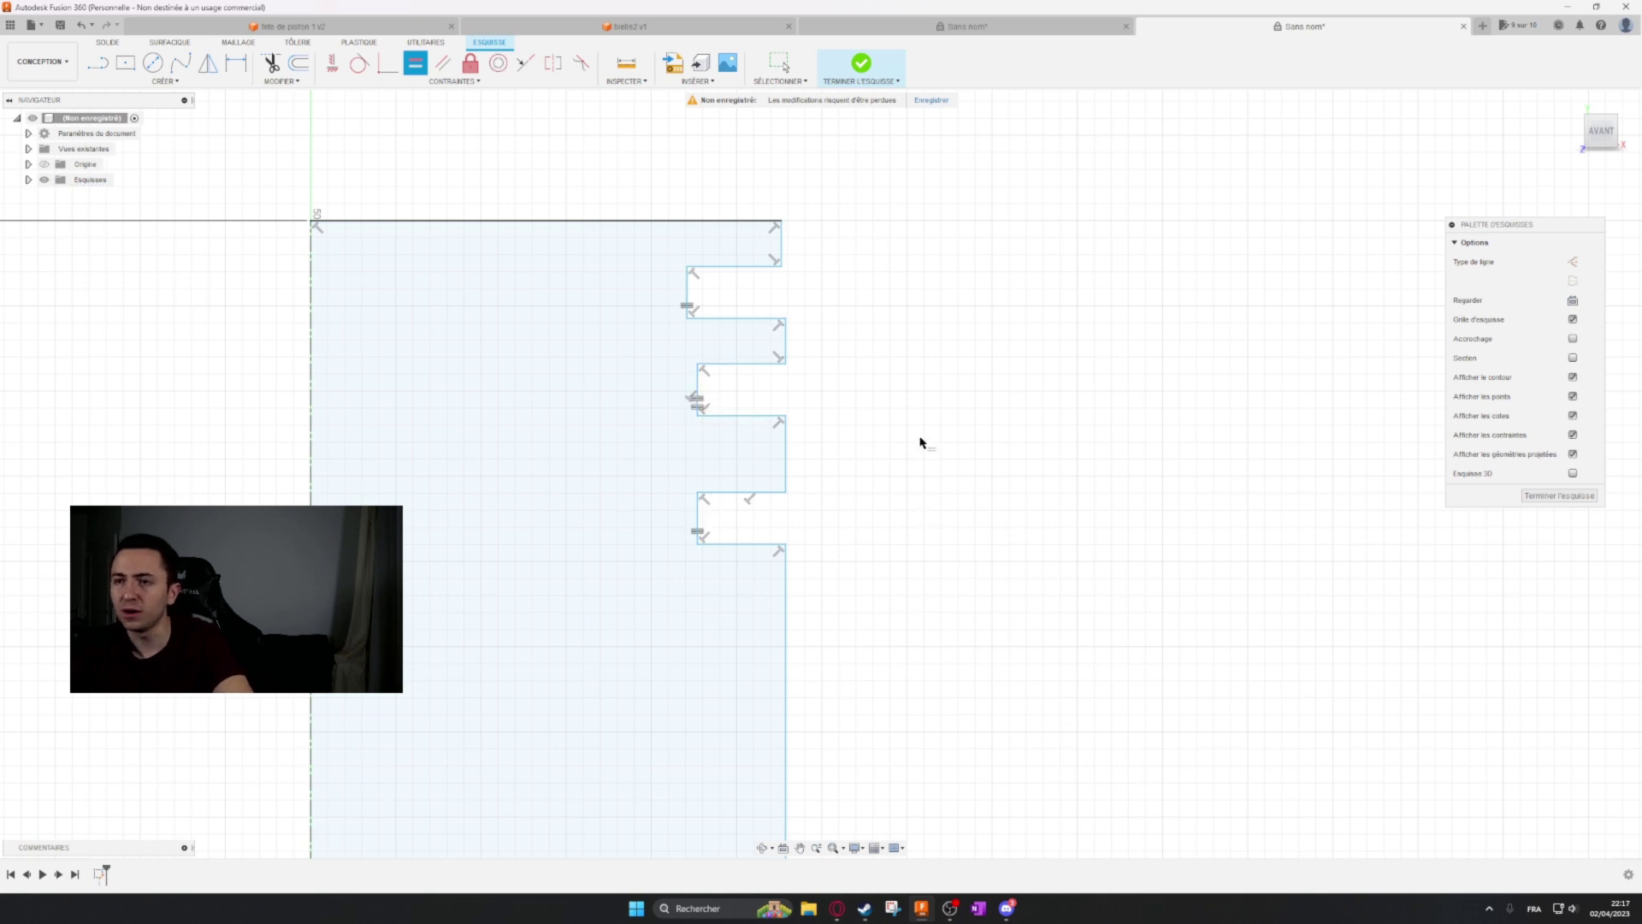
Apply equal constraints to the vertical outer edges of the three lands.
middle_click_drag(960, 378, 896, 374)
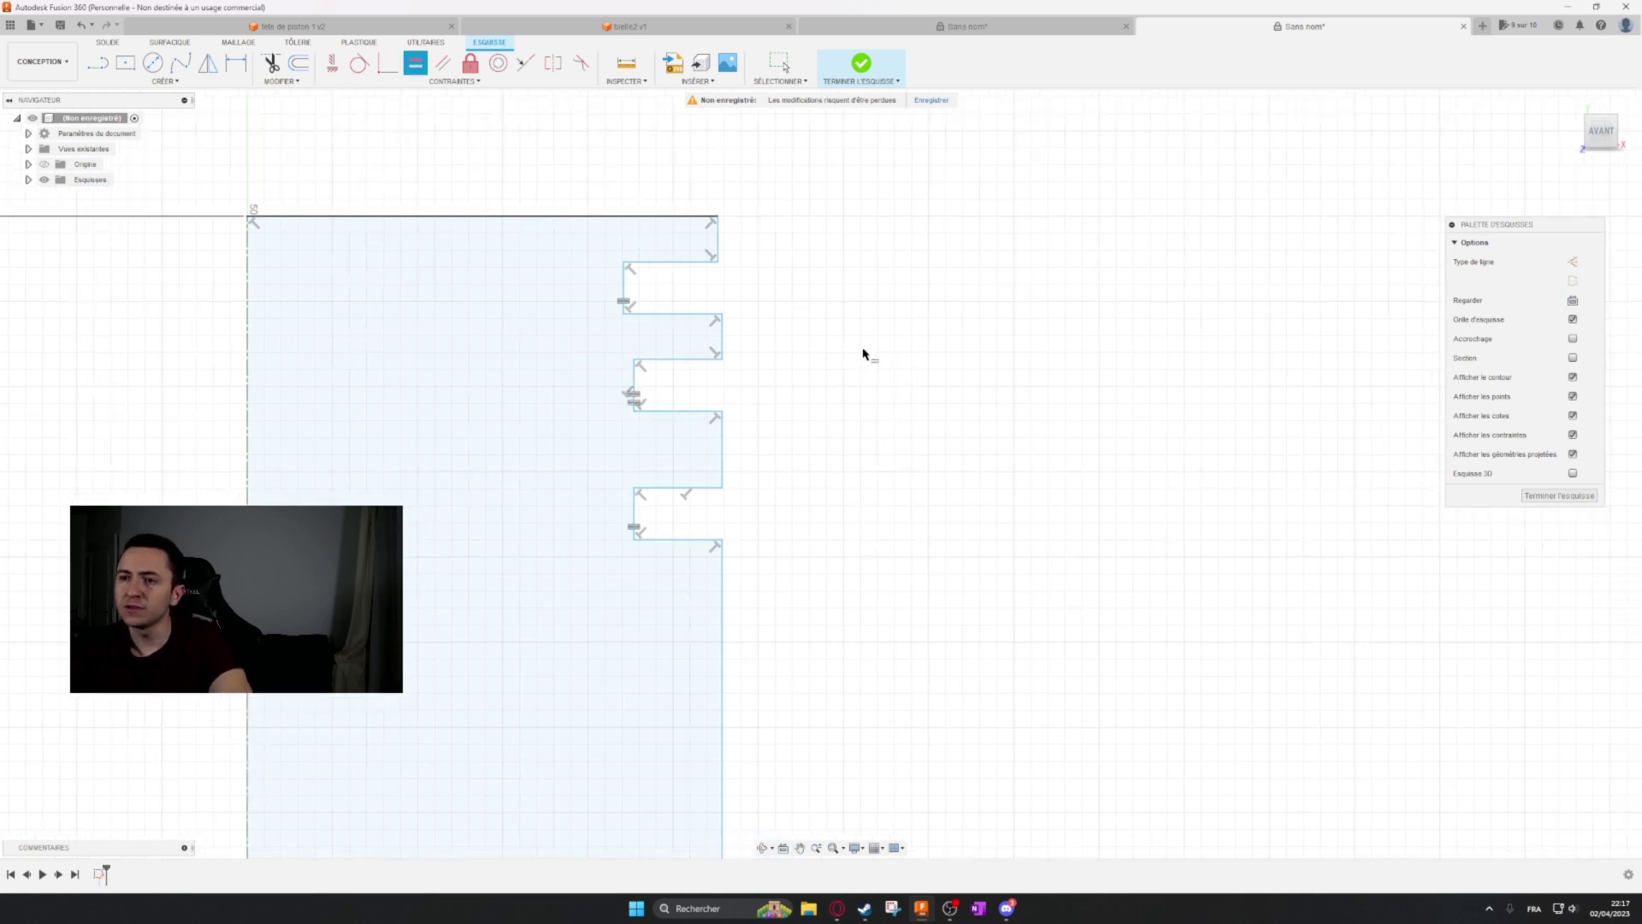
left_click(720, 238)
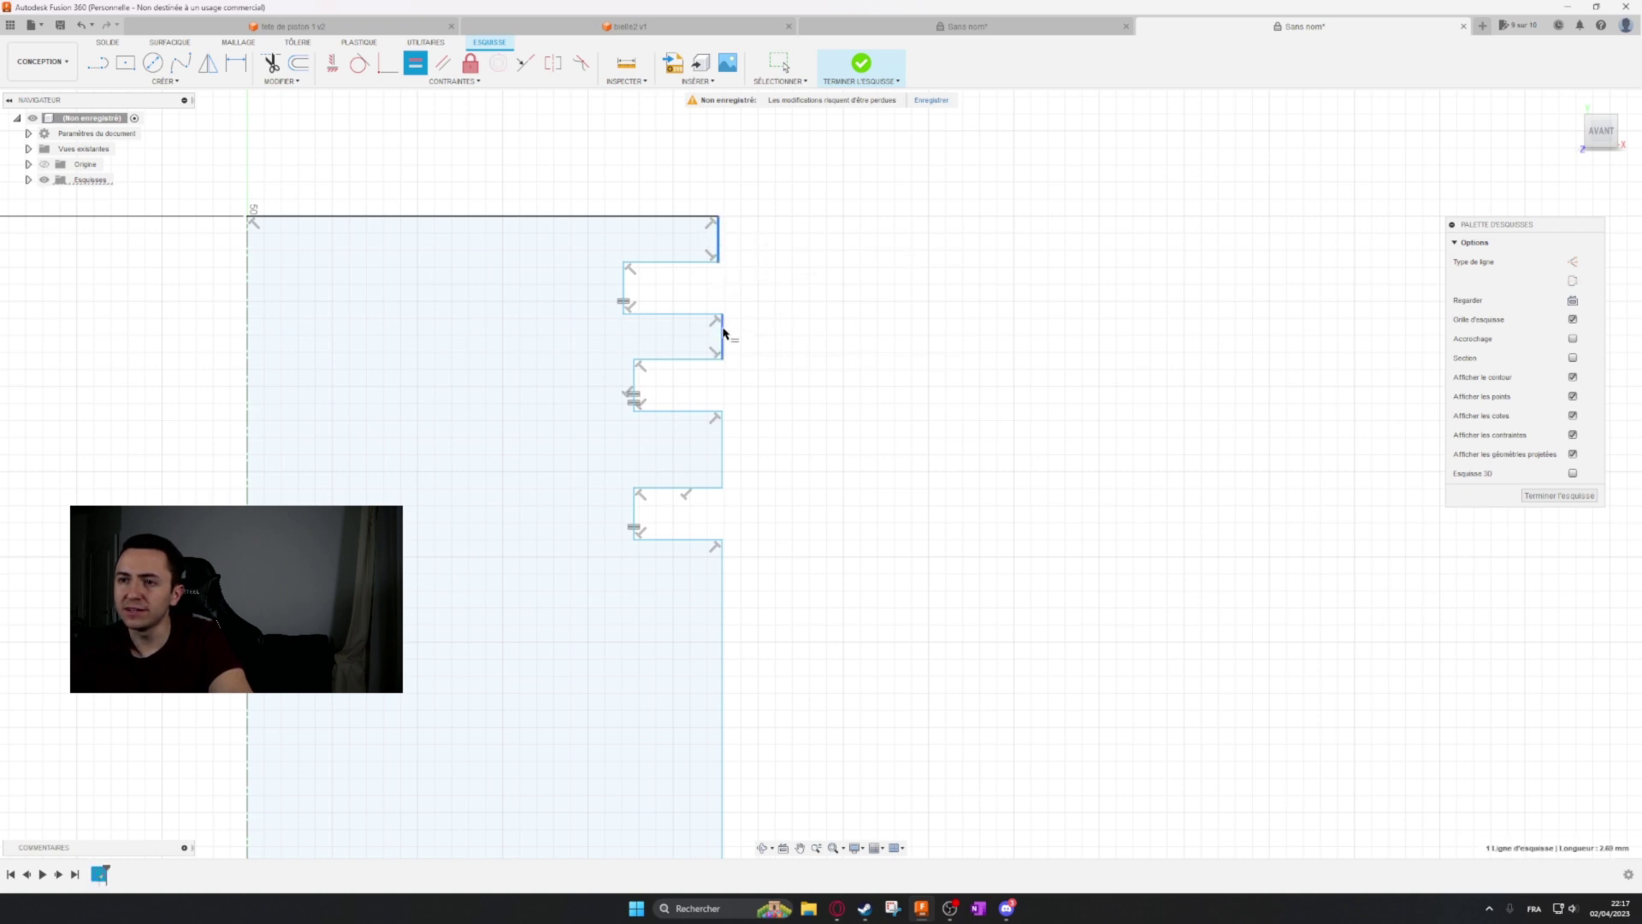
left_click(722, 332)
left_click(721, 443)
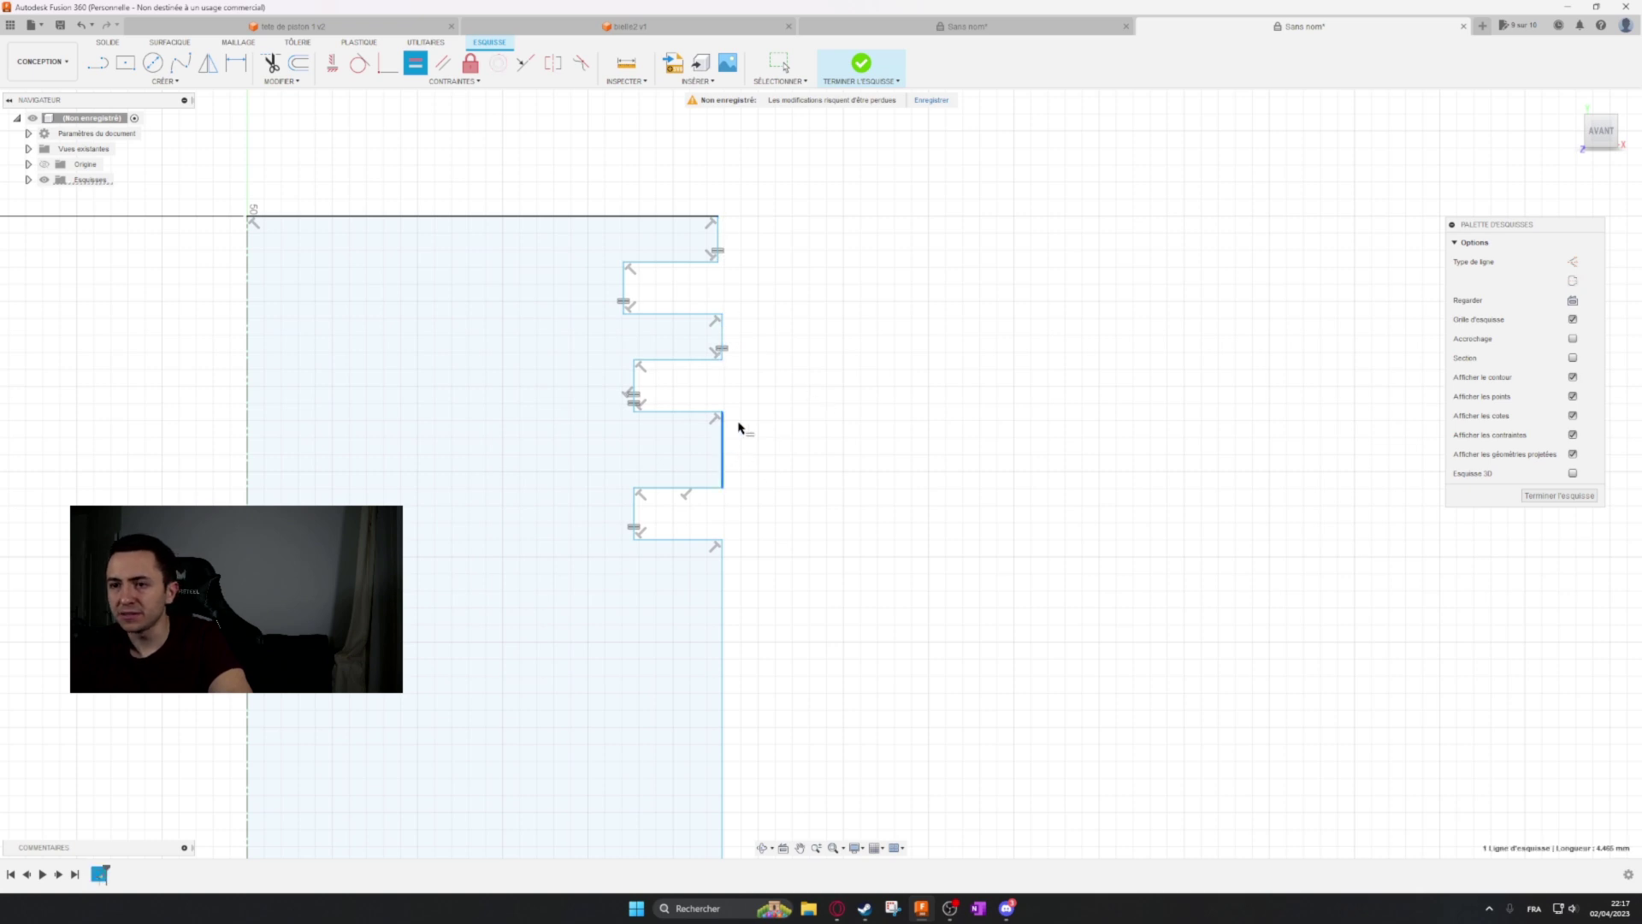
left_click(723, 338)
key("Escape")
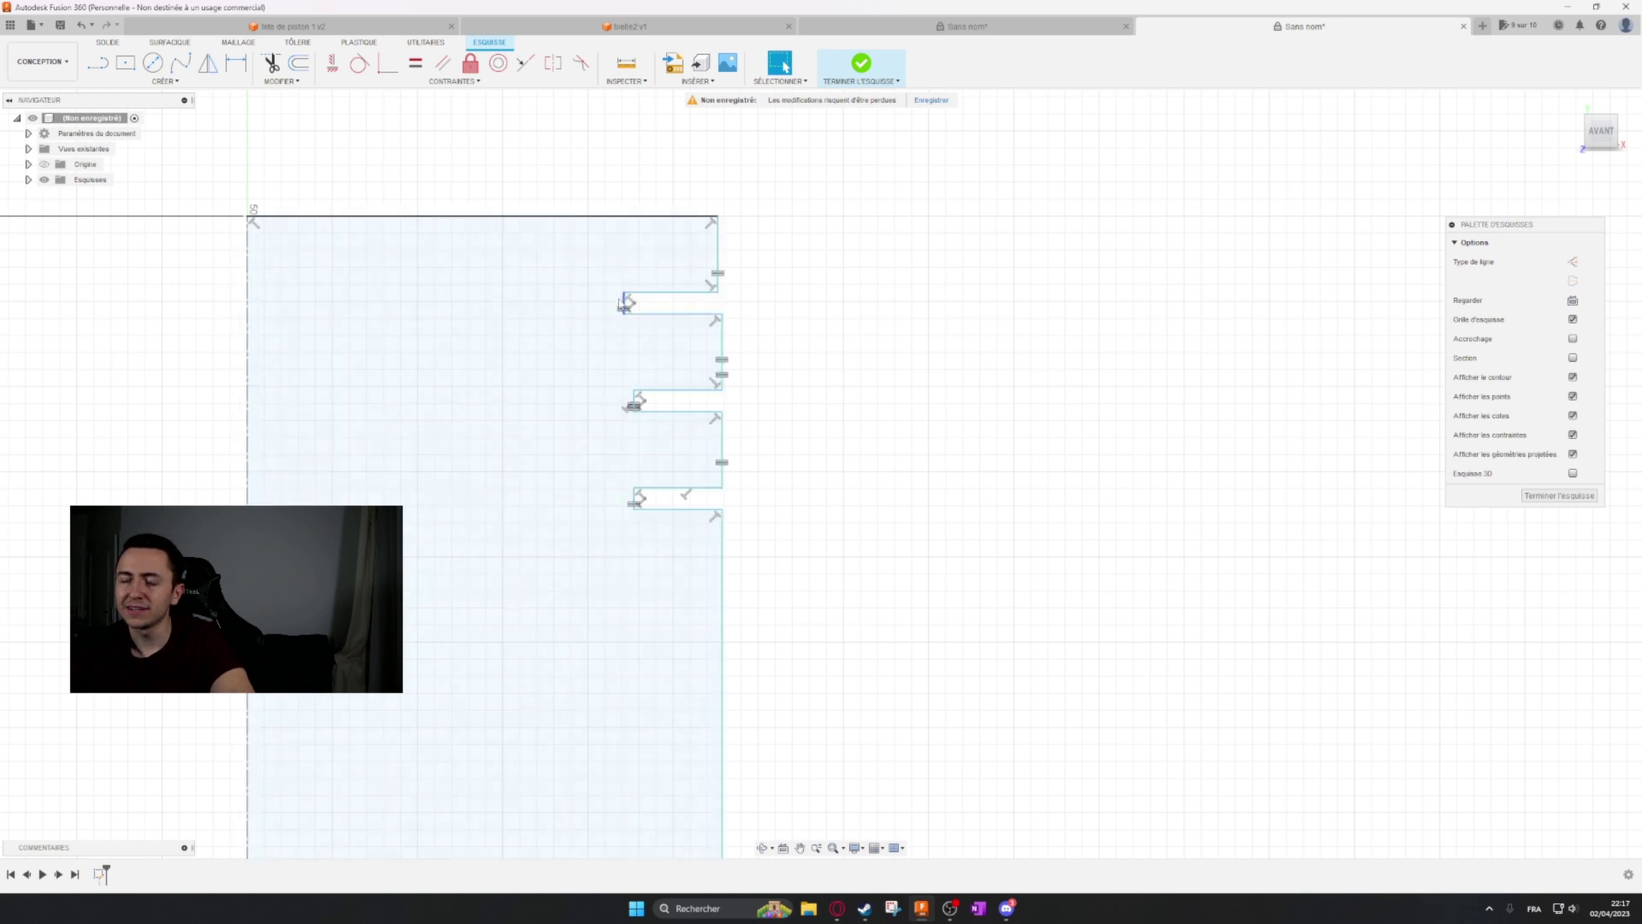
Shift the uppermost groove's inner edge vertically to make the three equal grooves taller than the lands.
mouse_move(624, 304)
left_mouse_down()
mouse_move(628, 338)
mouse_move(591, 337)
mouse_move(616, 355)
mouse_move(585, 353)
mouse_move(625, 349)
left_mouse_up()
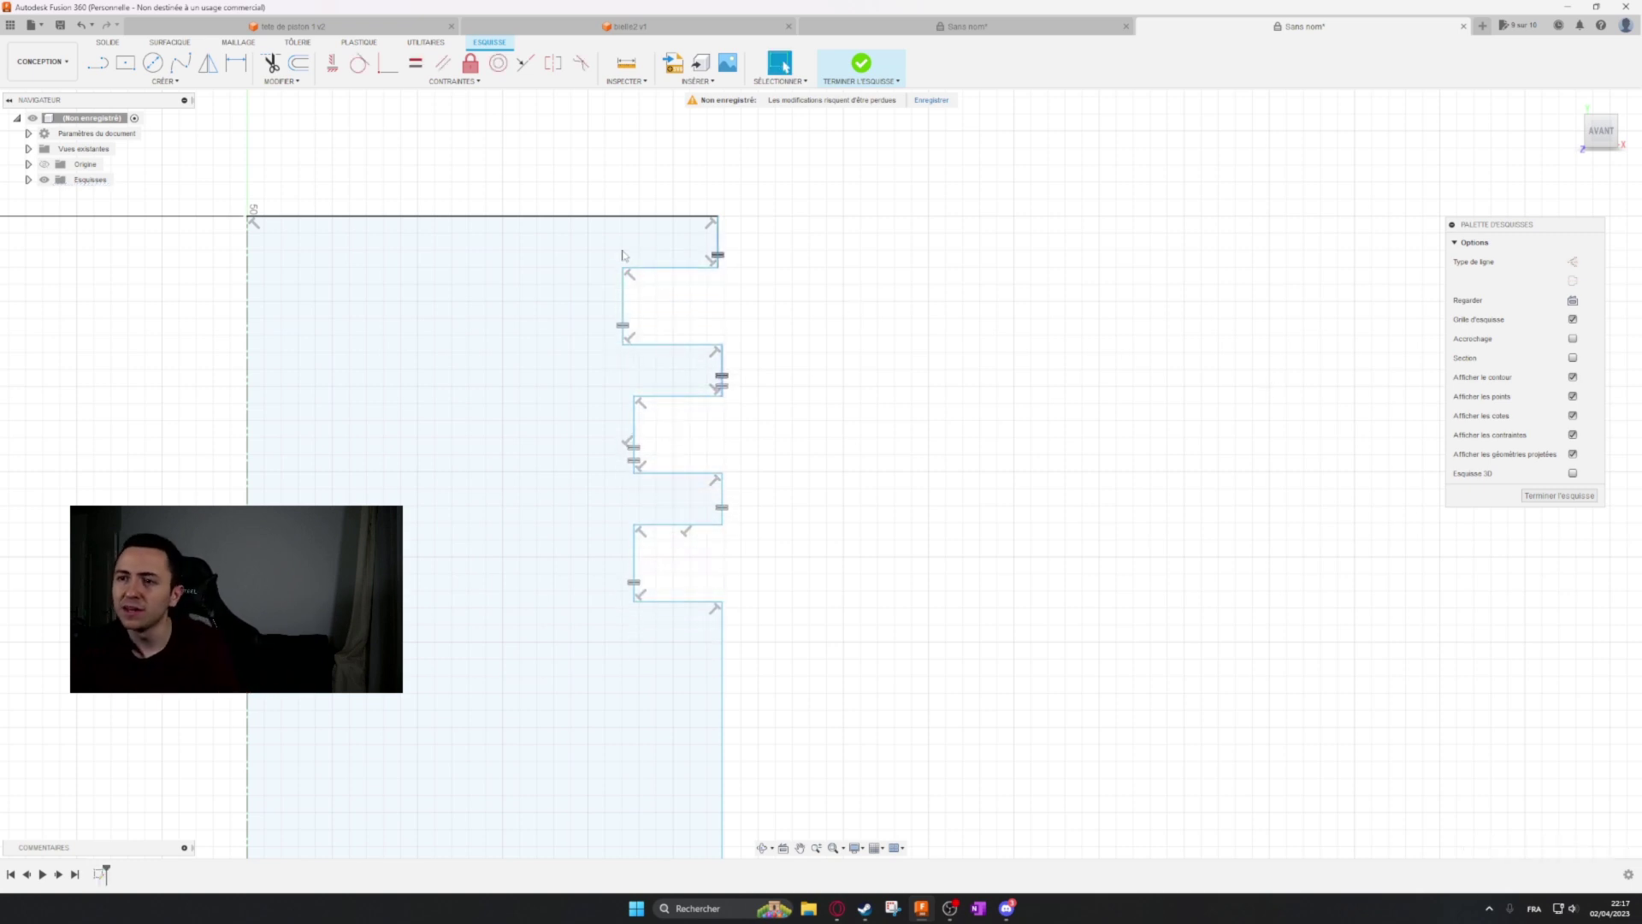
key("h")
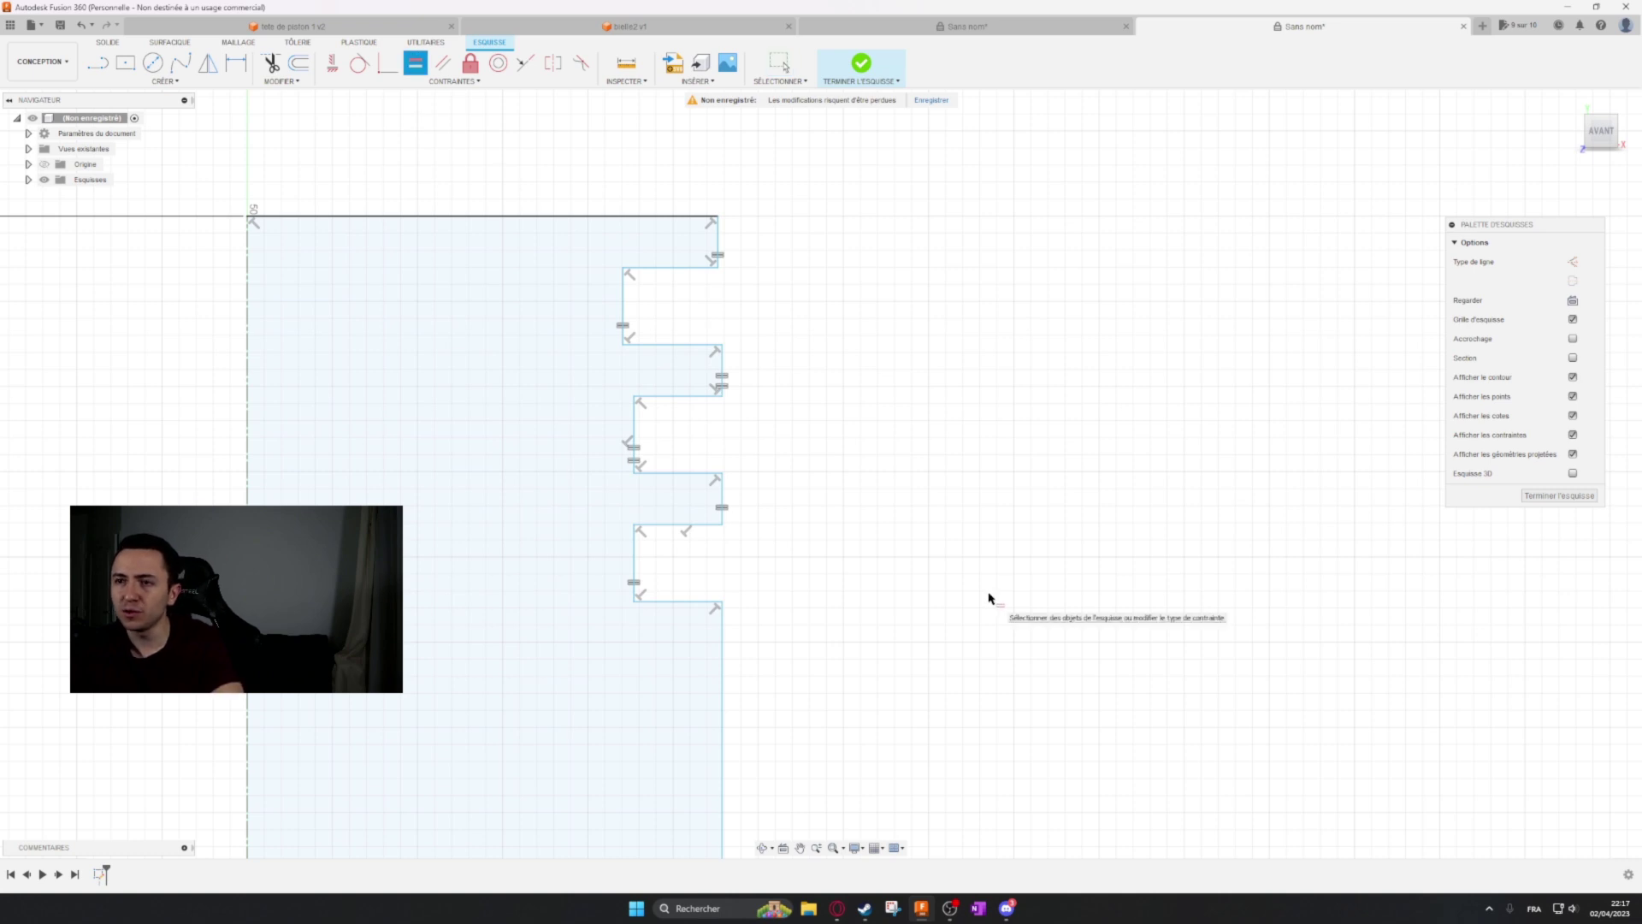
key("Escape")
Move the top land's outer edge outward and the second and third lands' outer edges inward, staggering all three.
mouse_move(718, 240)
left_mouse_down()
mouse_move(695, 237)
mouse_move(761, 239)
left_mouse_up()
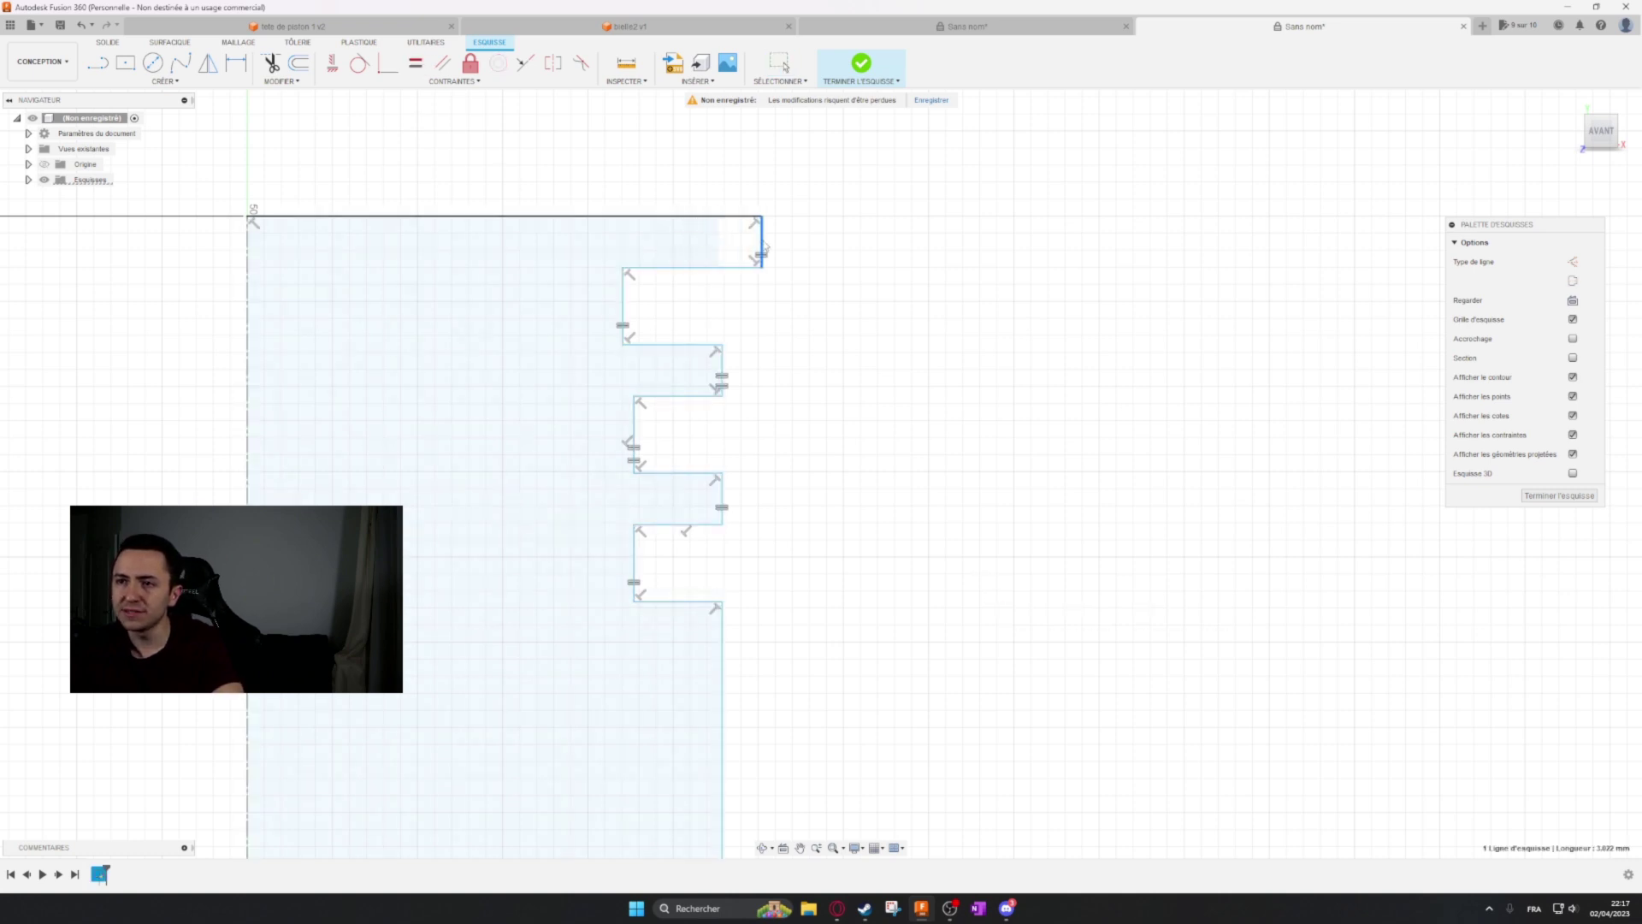
mouse_move(722, 369)
left_mouse_down()
mouse_move(798, 370)
mouse_move(709, 369)
left_mouse_up()
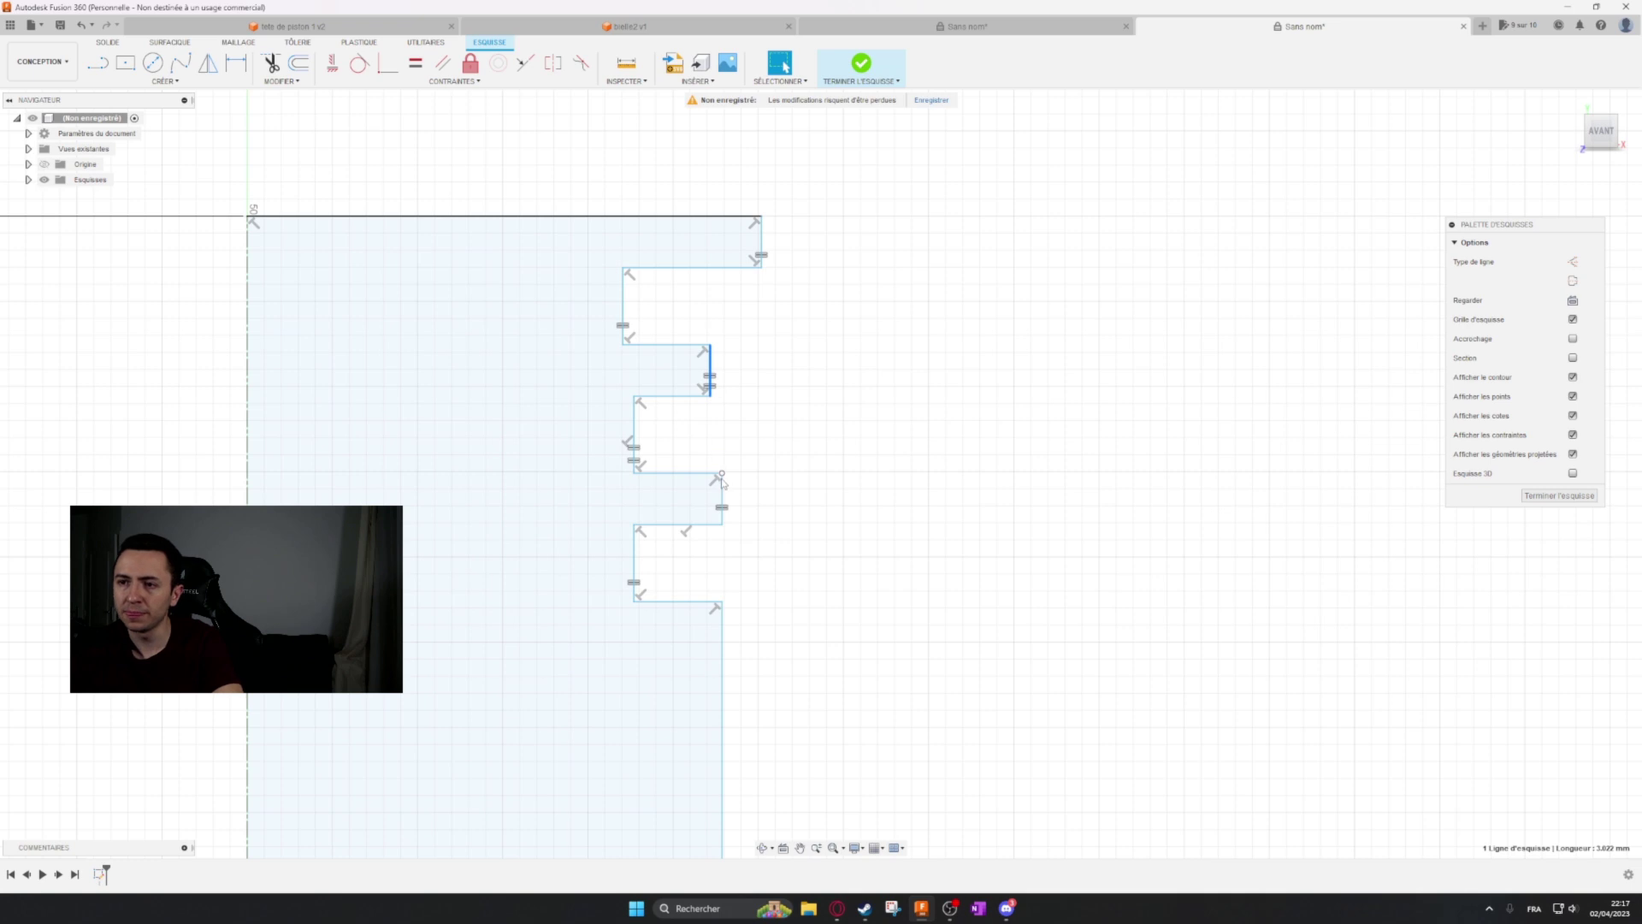
mouse_move(722, 483)
left_mouse_down()
mouse_move(760, 483)
mouse_move(701, 483)
left_mouse_up()
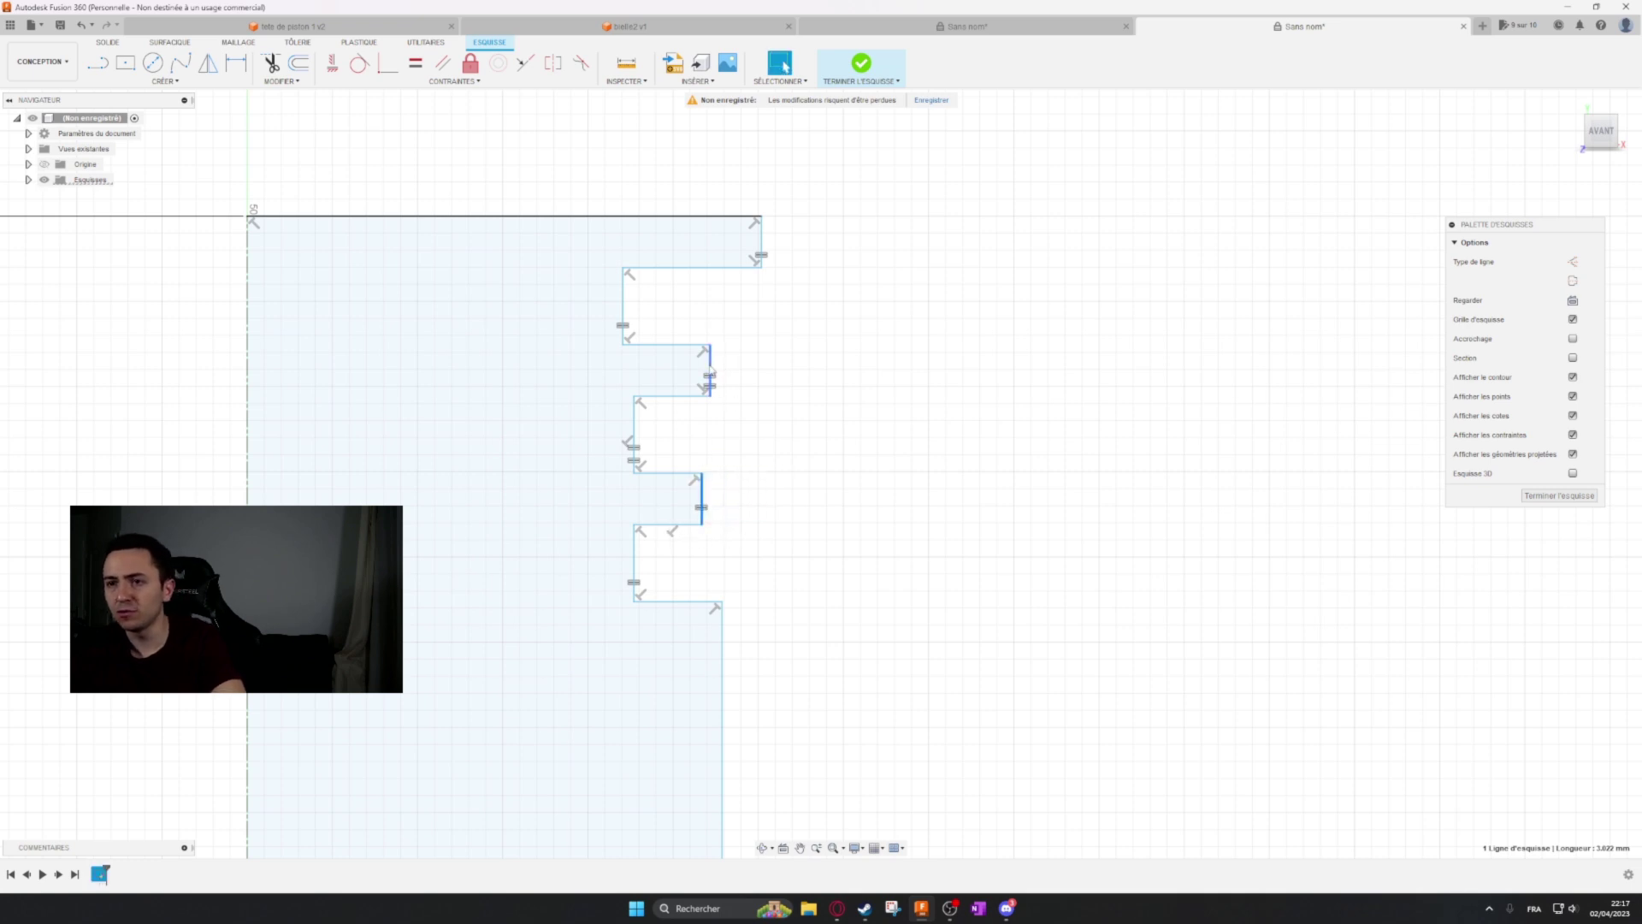
Move the second land's outer edge slightly inward and apply an equal constraint to the uppermost groove's two horizontal edges.
mouse_move(710, 375)
left_mouse_down()
mouse_move(787, 372)
mouse_move(710, 364)
mouse_move(703, 379)
left_mouse_up()
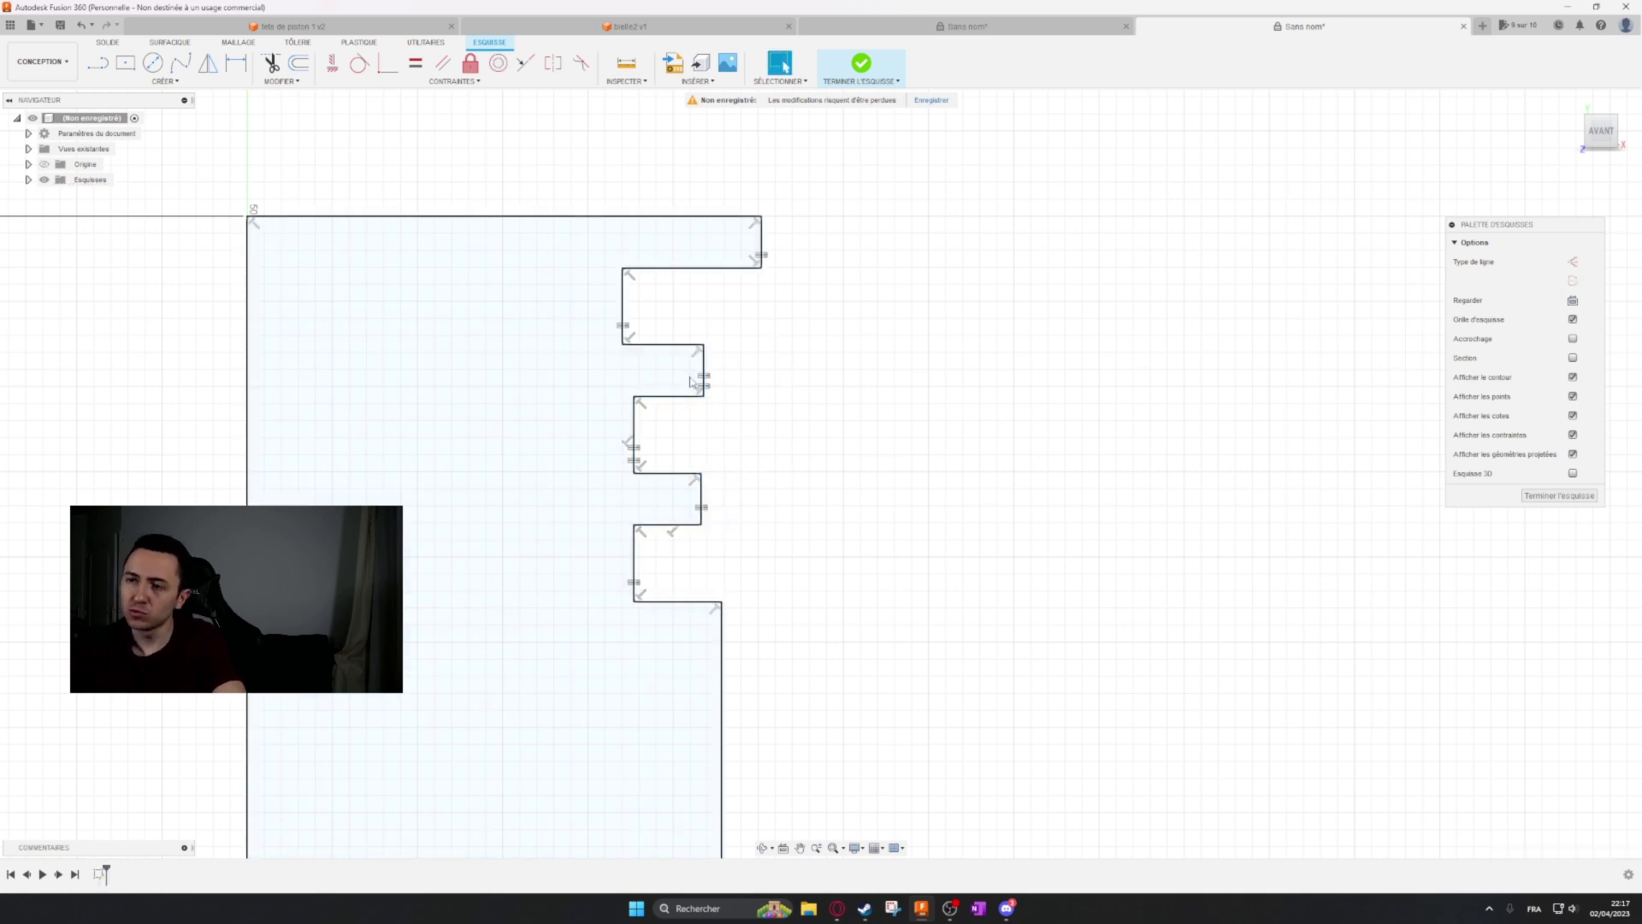
left_click(416, 62)
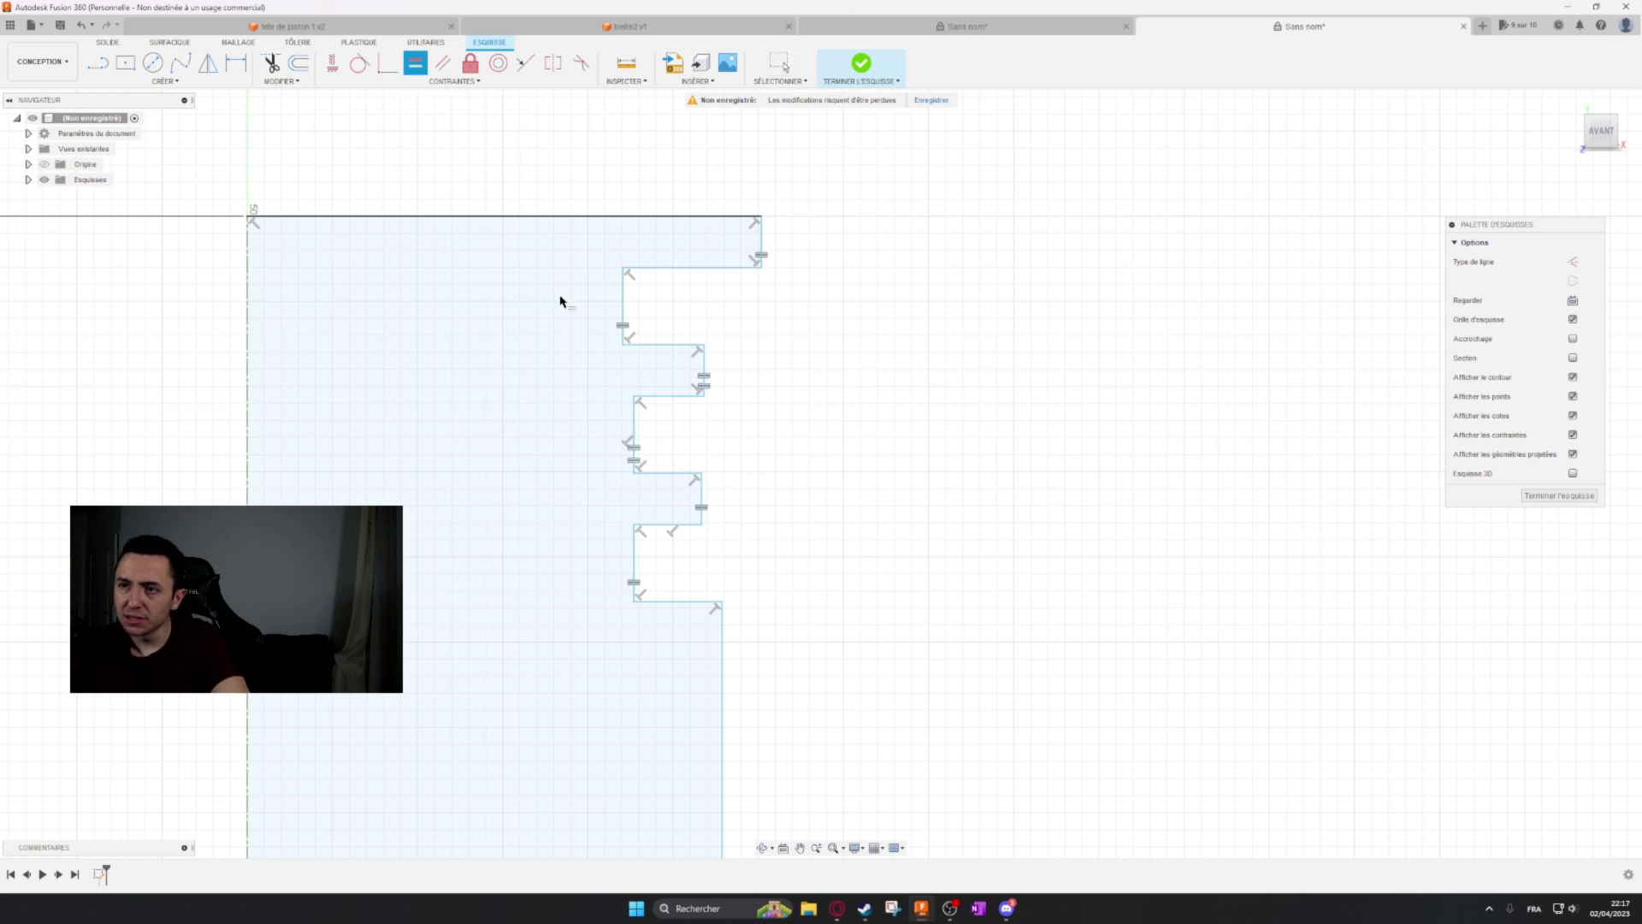
left_click(655, 347)
left_click(675, 266)
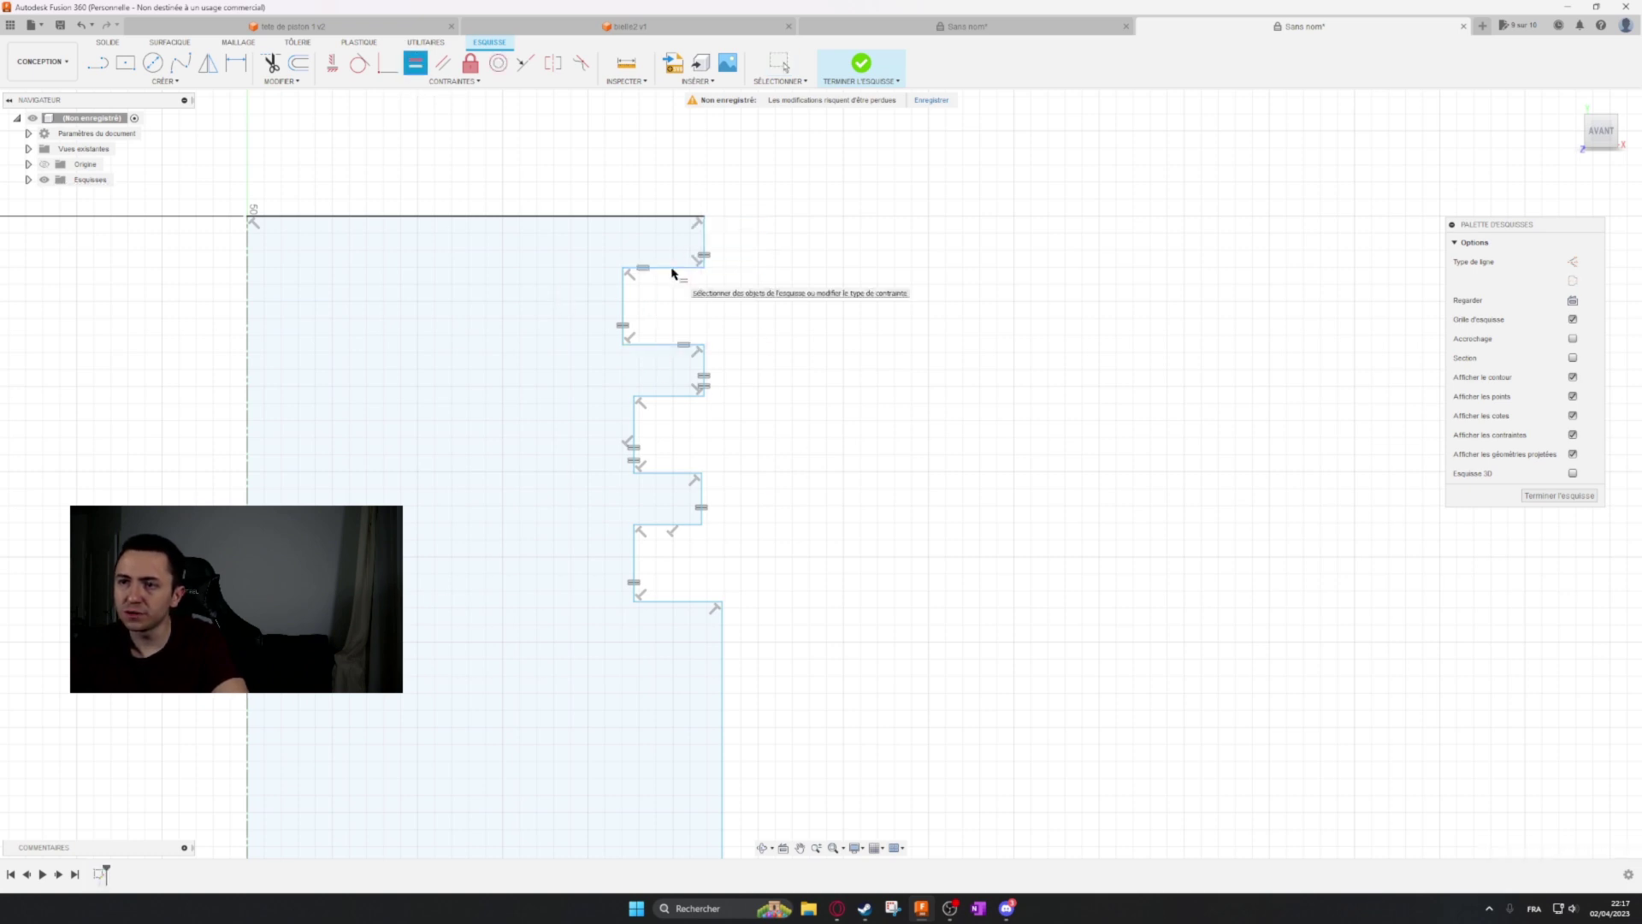
key("Escape")
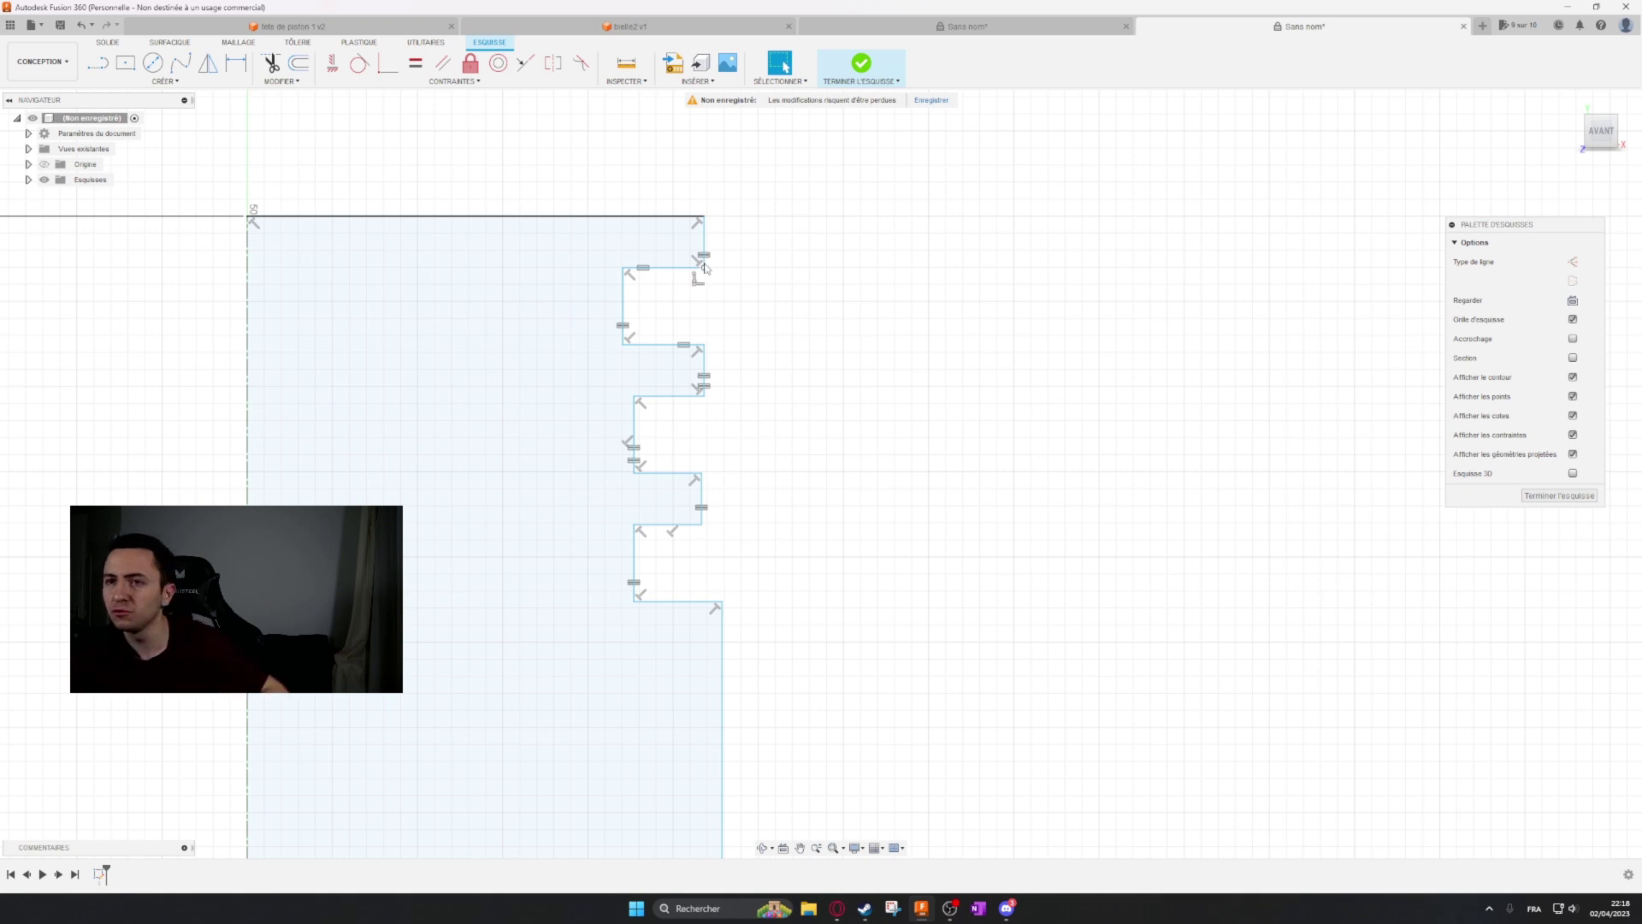
Move the third land's outer edge inward and make it collinear with the second land's outer edge.
middle_click_drag(578, 190, 559, 167)
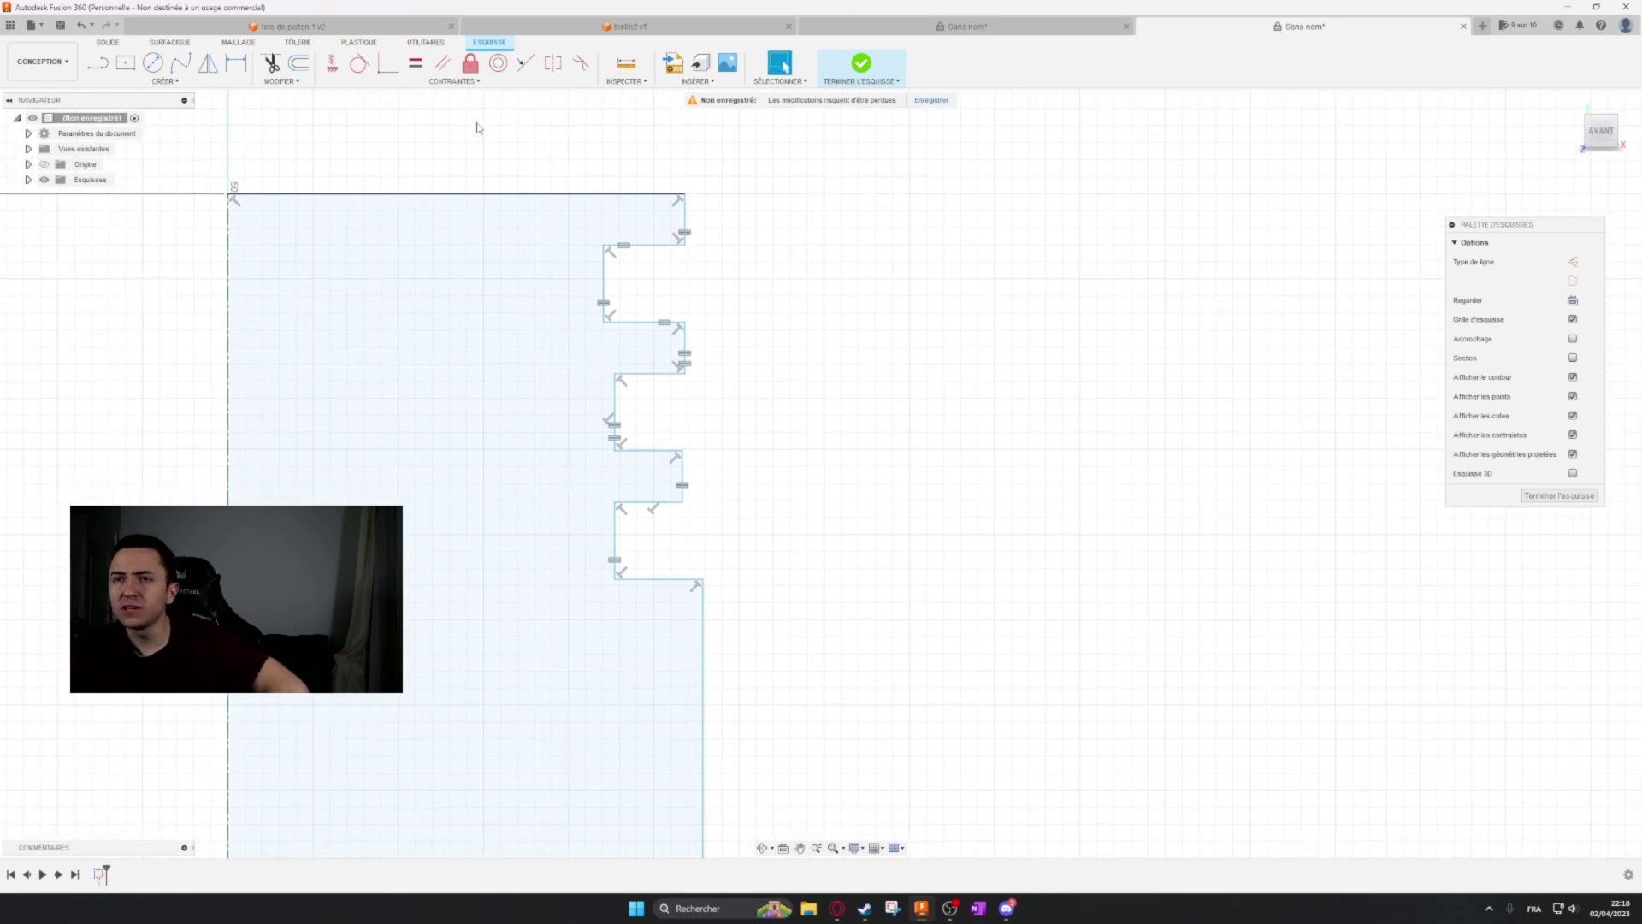
left_click(524, 62)
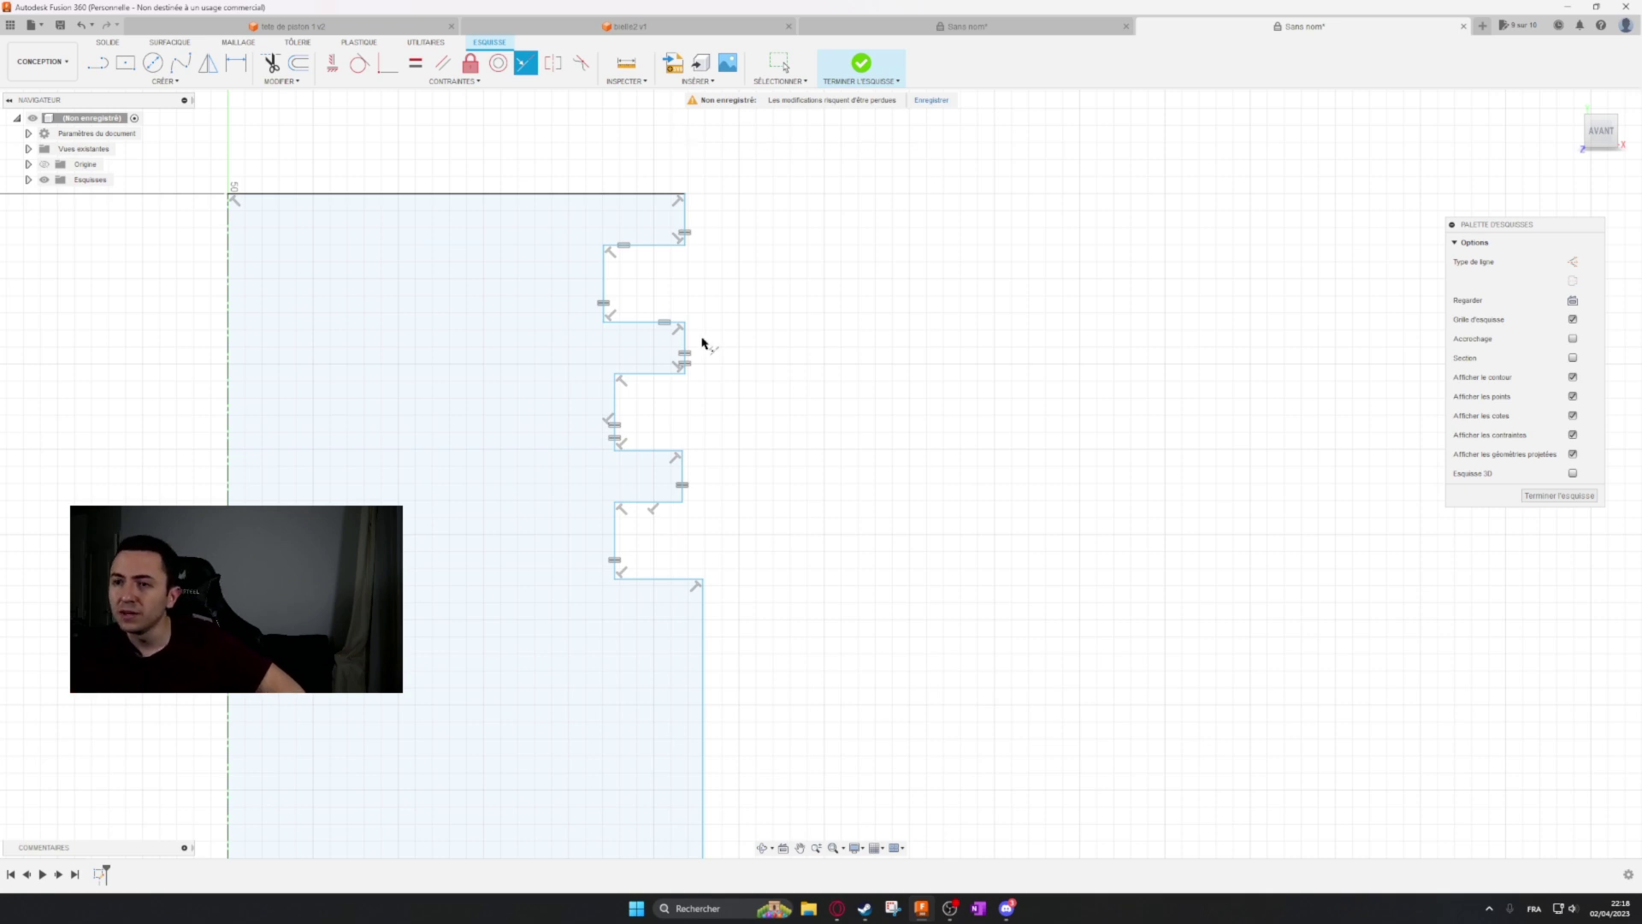
scroll(682, 469, "up", 5)
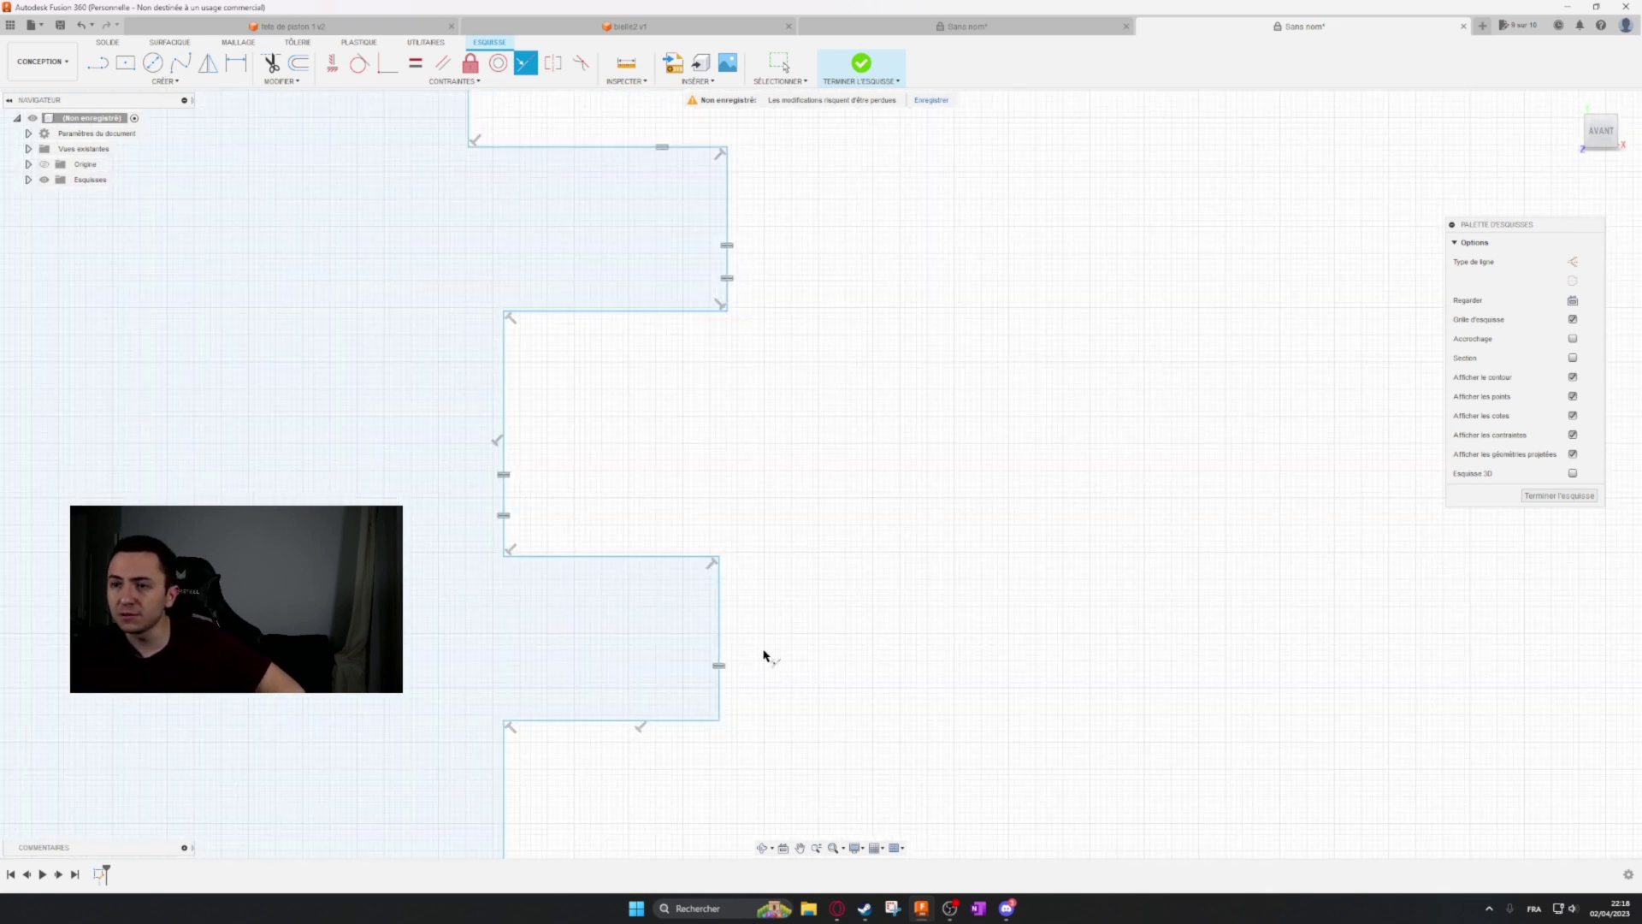
key("Escape")
left_click_drag(719, 655, 594, 663)
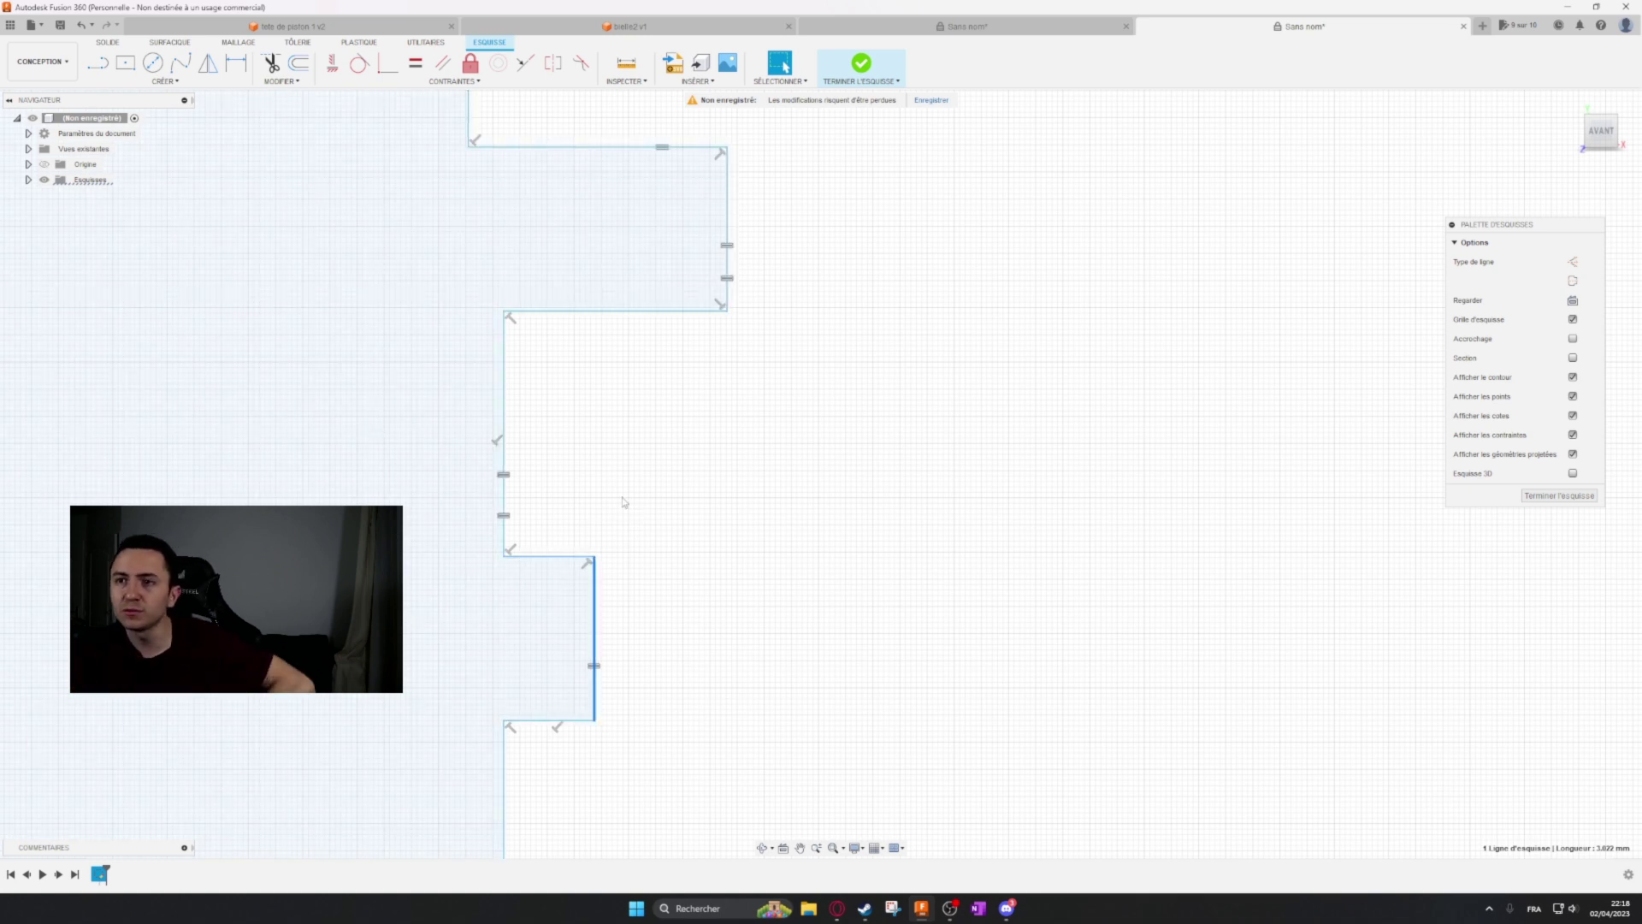
left_click(768, 159)
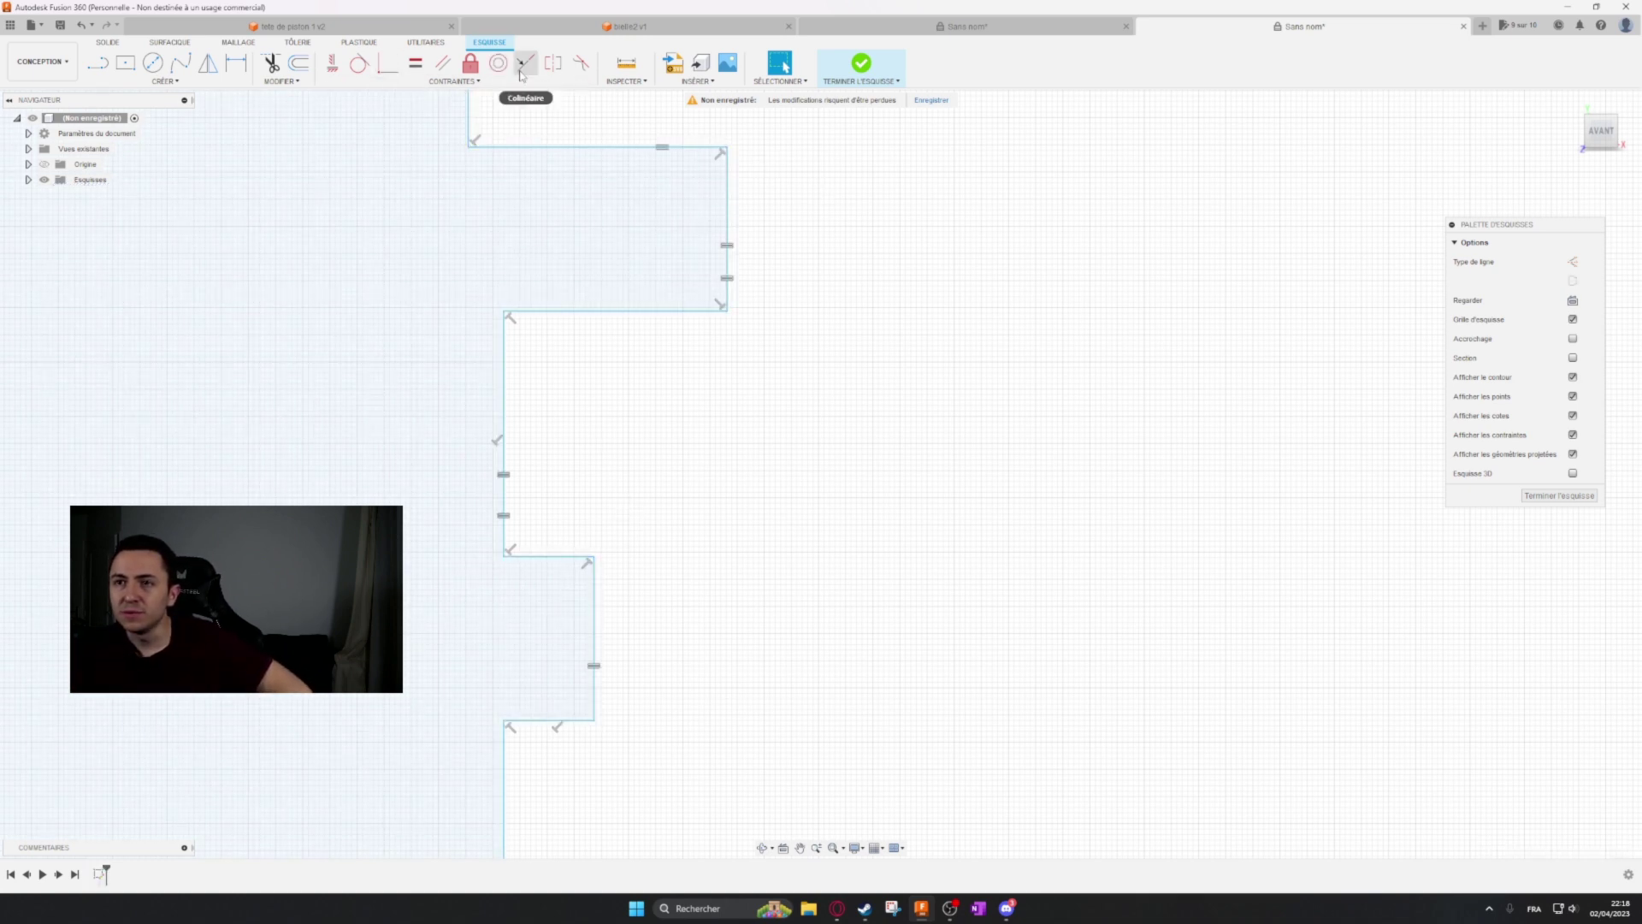
left_click(523, 65)
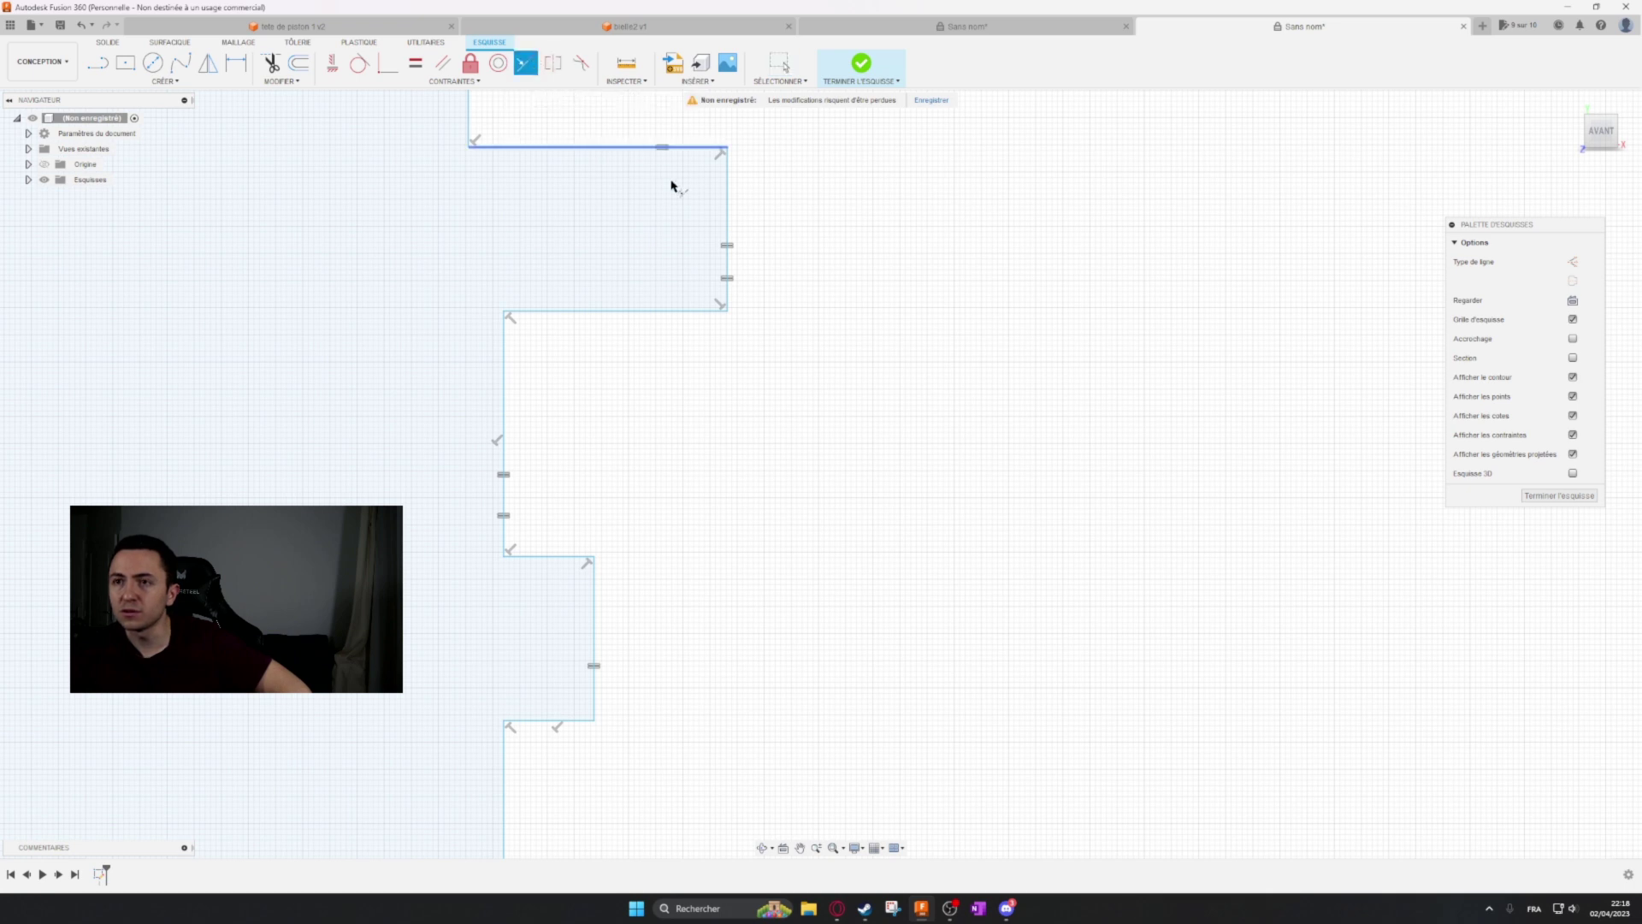
left_click(727, 213)
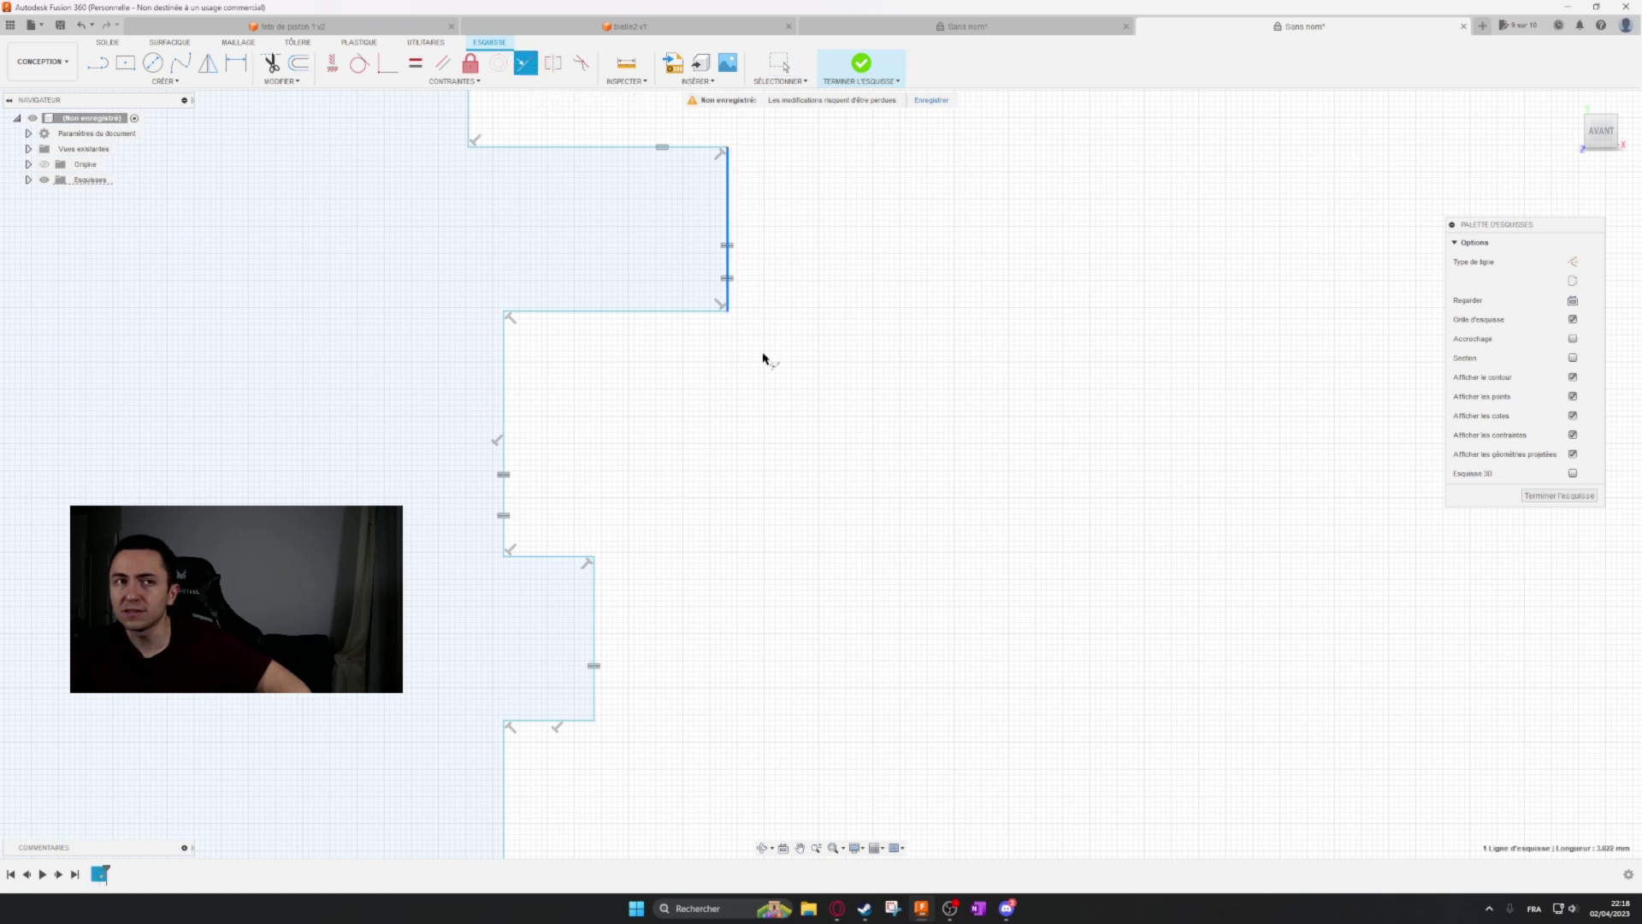
left_click(595, 568)
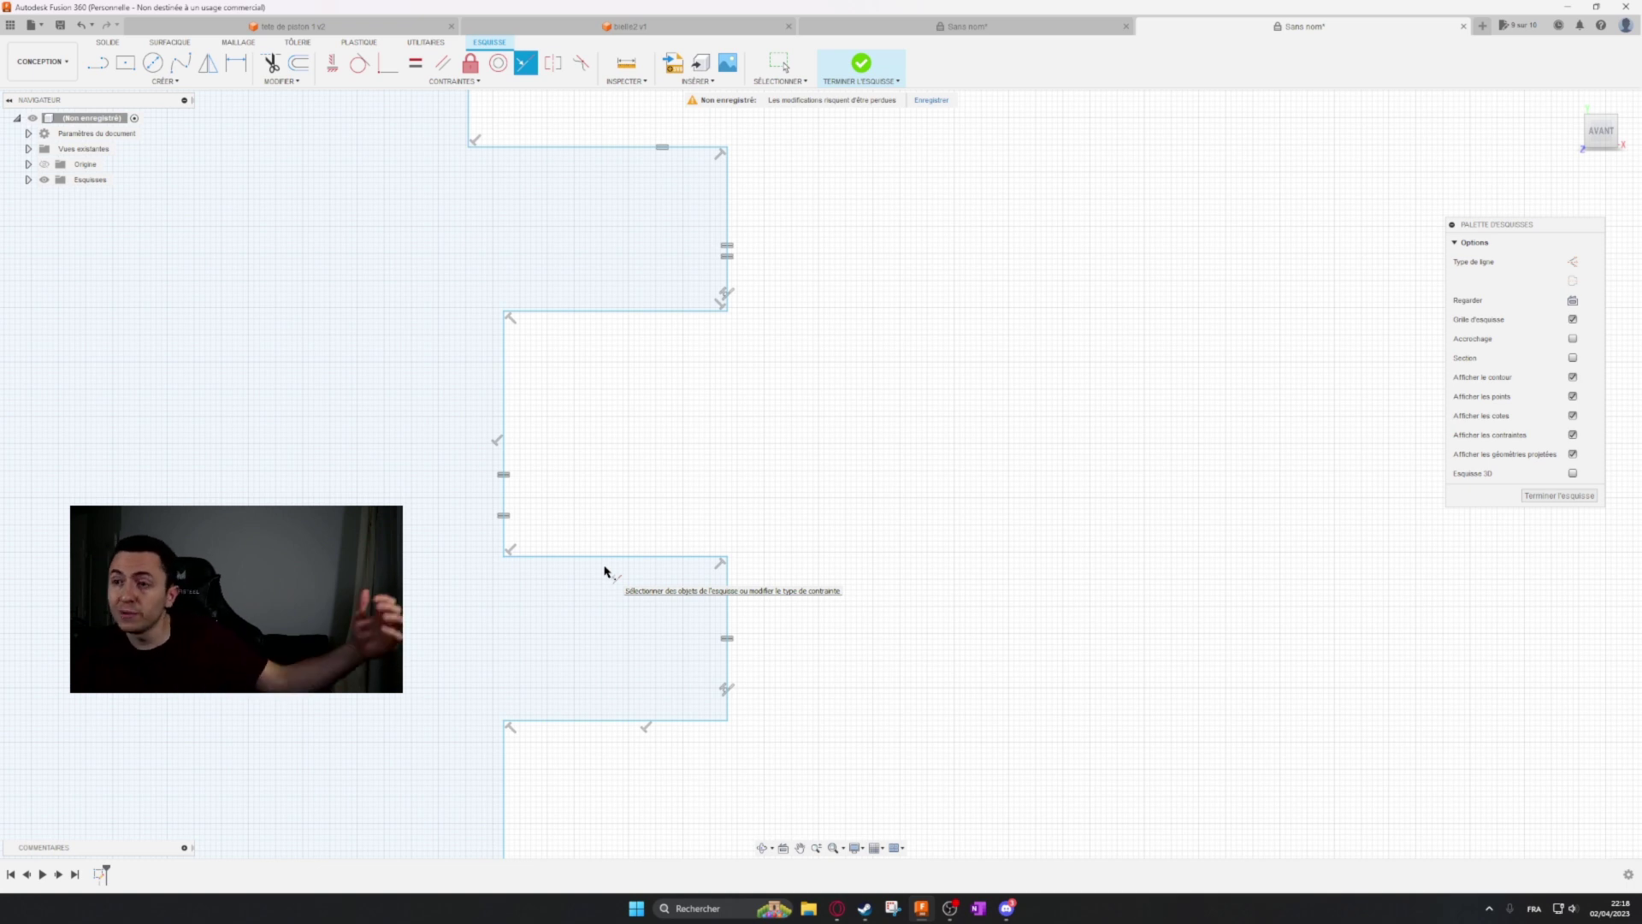
Make the long outer edge below the grooves collinear with the third land's outer edge.
scroll(604, 567, "down", 3)
middle_click_drag(706, 579, 690, 432)
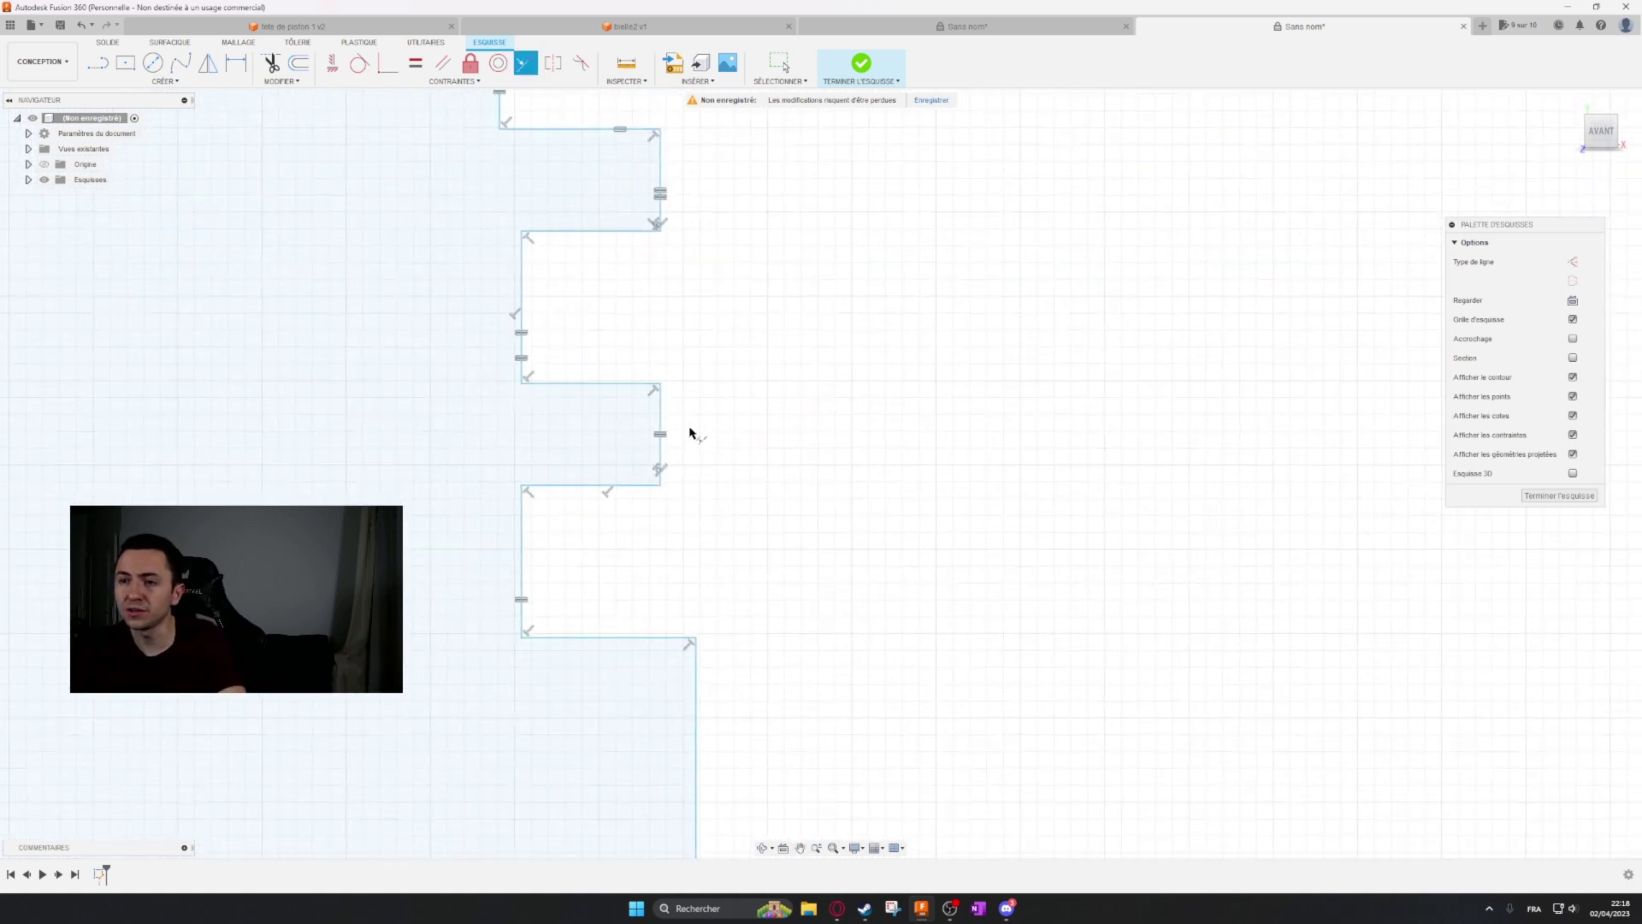
scroll(666, 430, "down", 2)
left_click(667, 432)
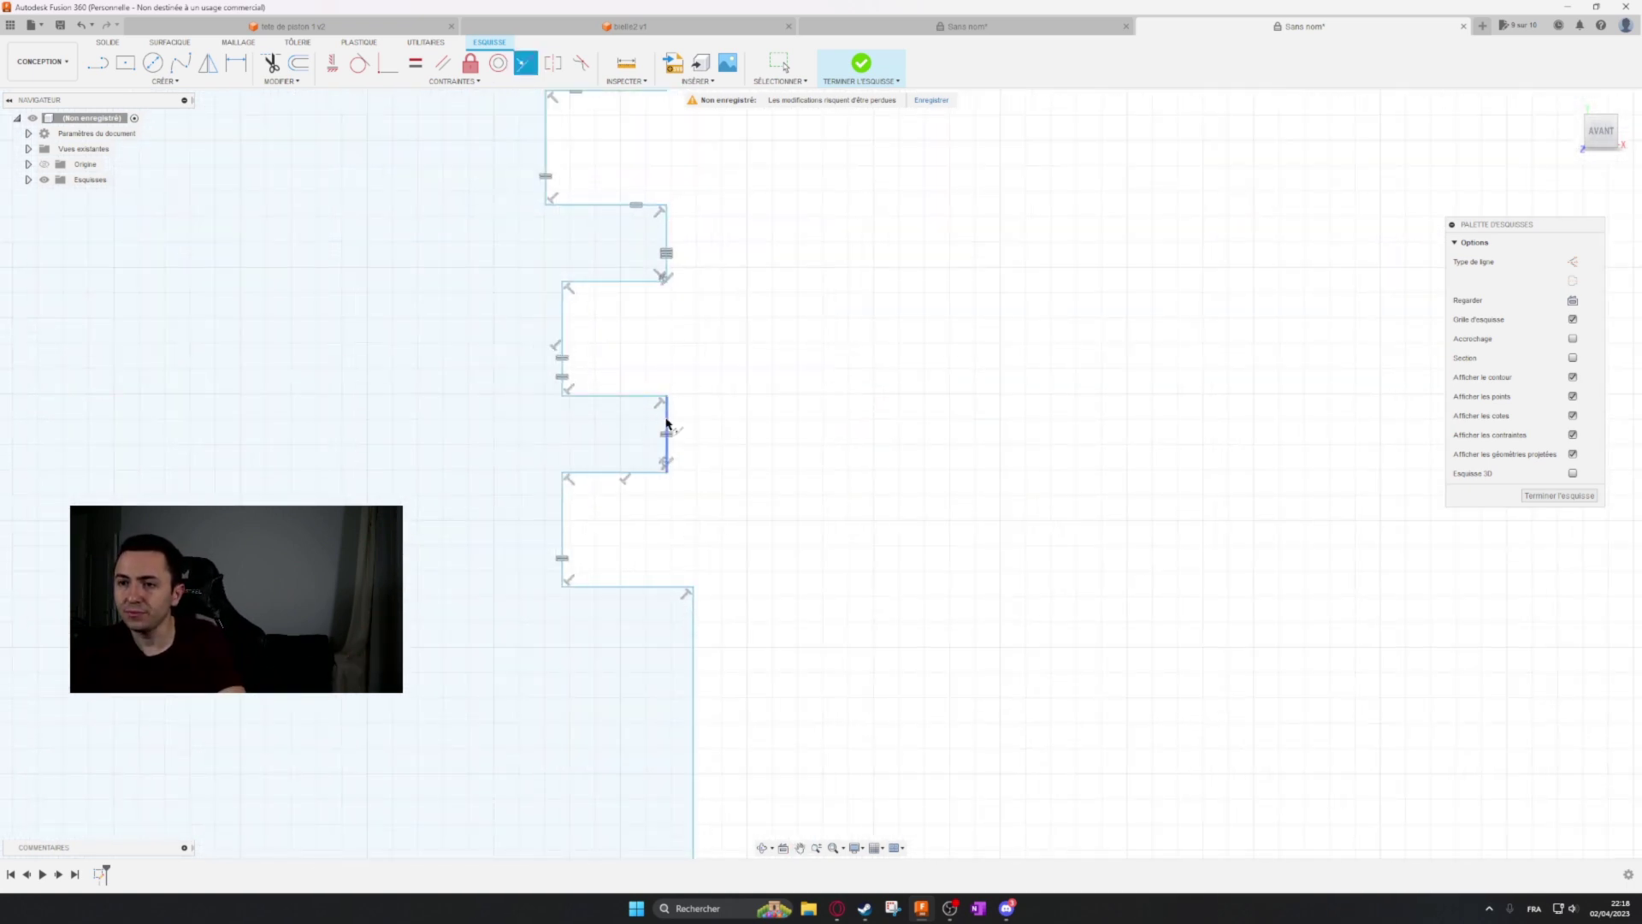
left_click(695, 614)
middle_click_drag(695, 615, 806, 586)
scroll(806, 586, "down", 2)
key("Escape")
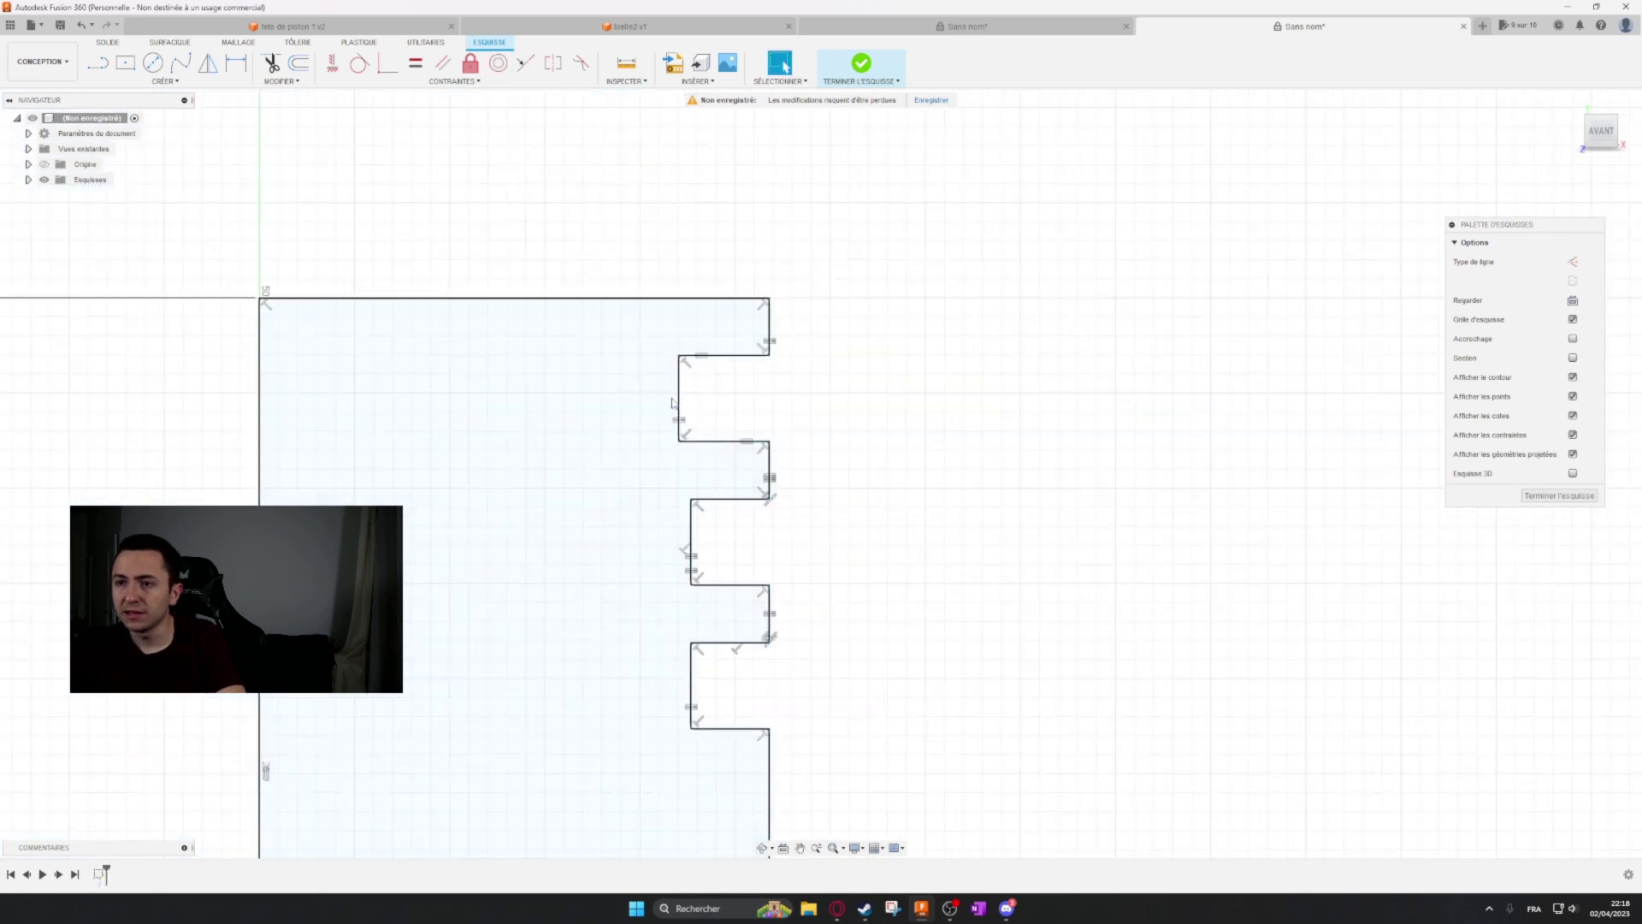
Move the aligned outer edges outward and shift the inner edges of the upper two grooves inward to deepen them.
left_click_drag(679, 397, 657, 394)
left_click_drag(769, 459, 842, 462)
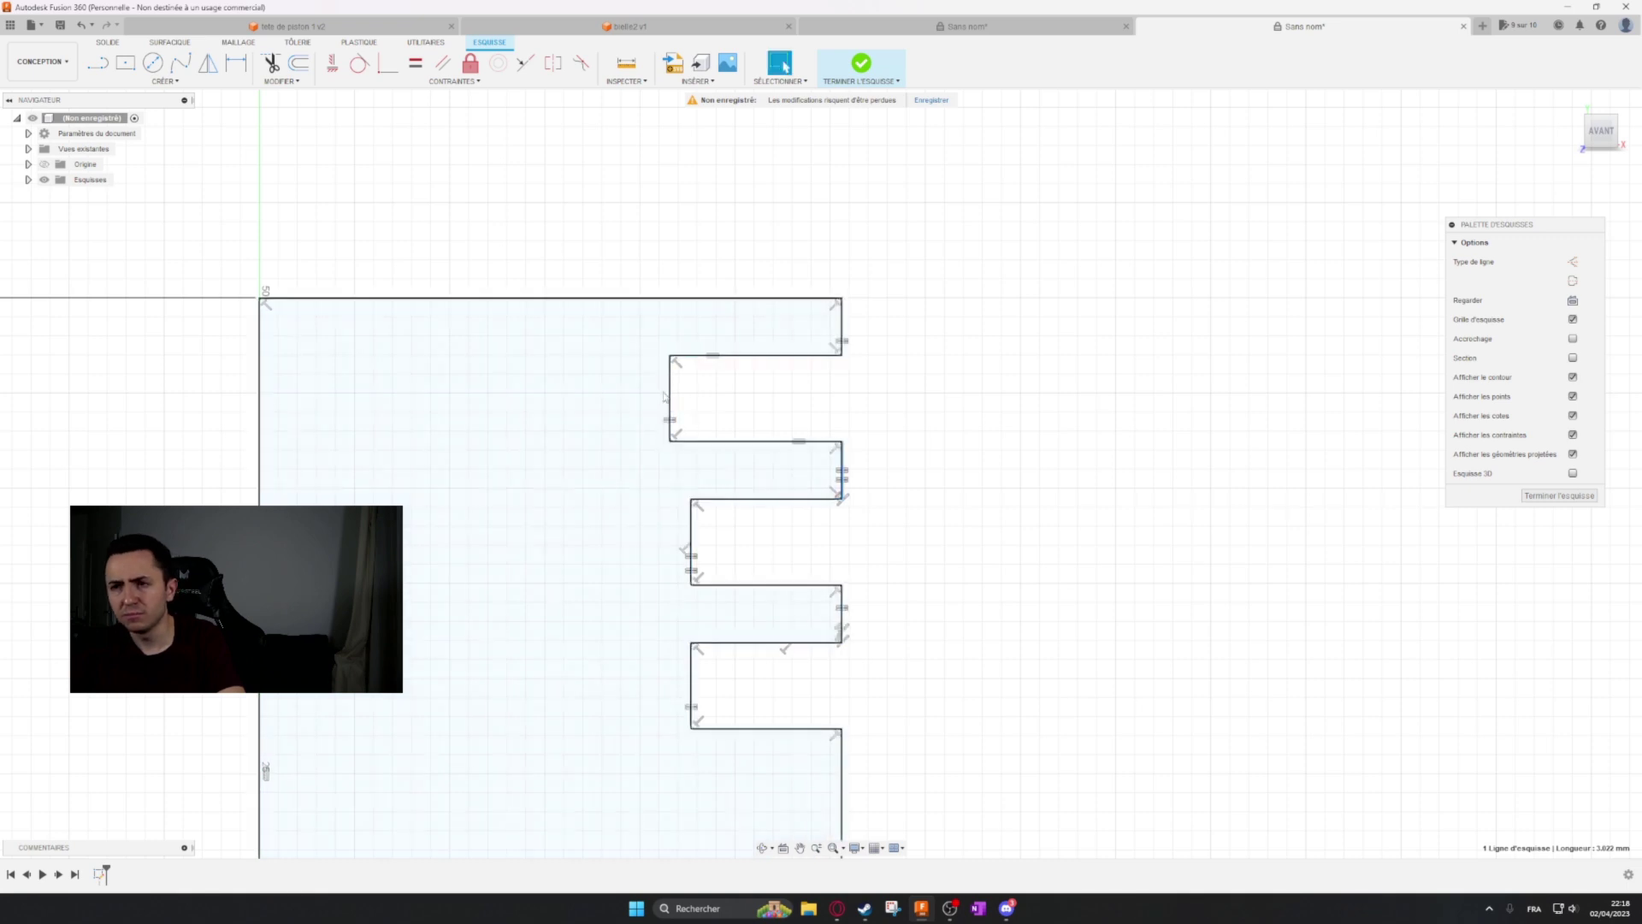
left_click_drag(669, 398, 664, 398)
mouse_move(693, 517)
left_mouse_down()
mouse_move(650, 517)
mouse_move(665, 517)
left_mouse_up()
left_click(1052, 483)
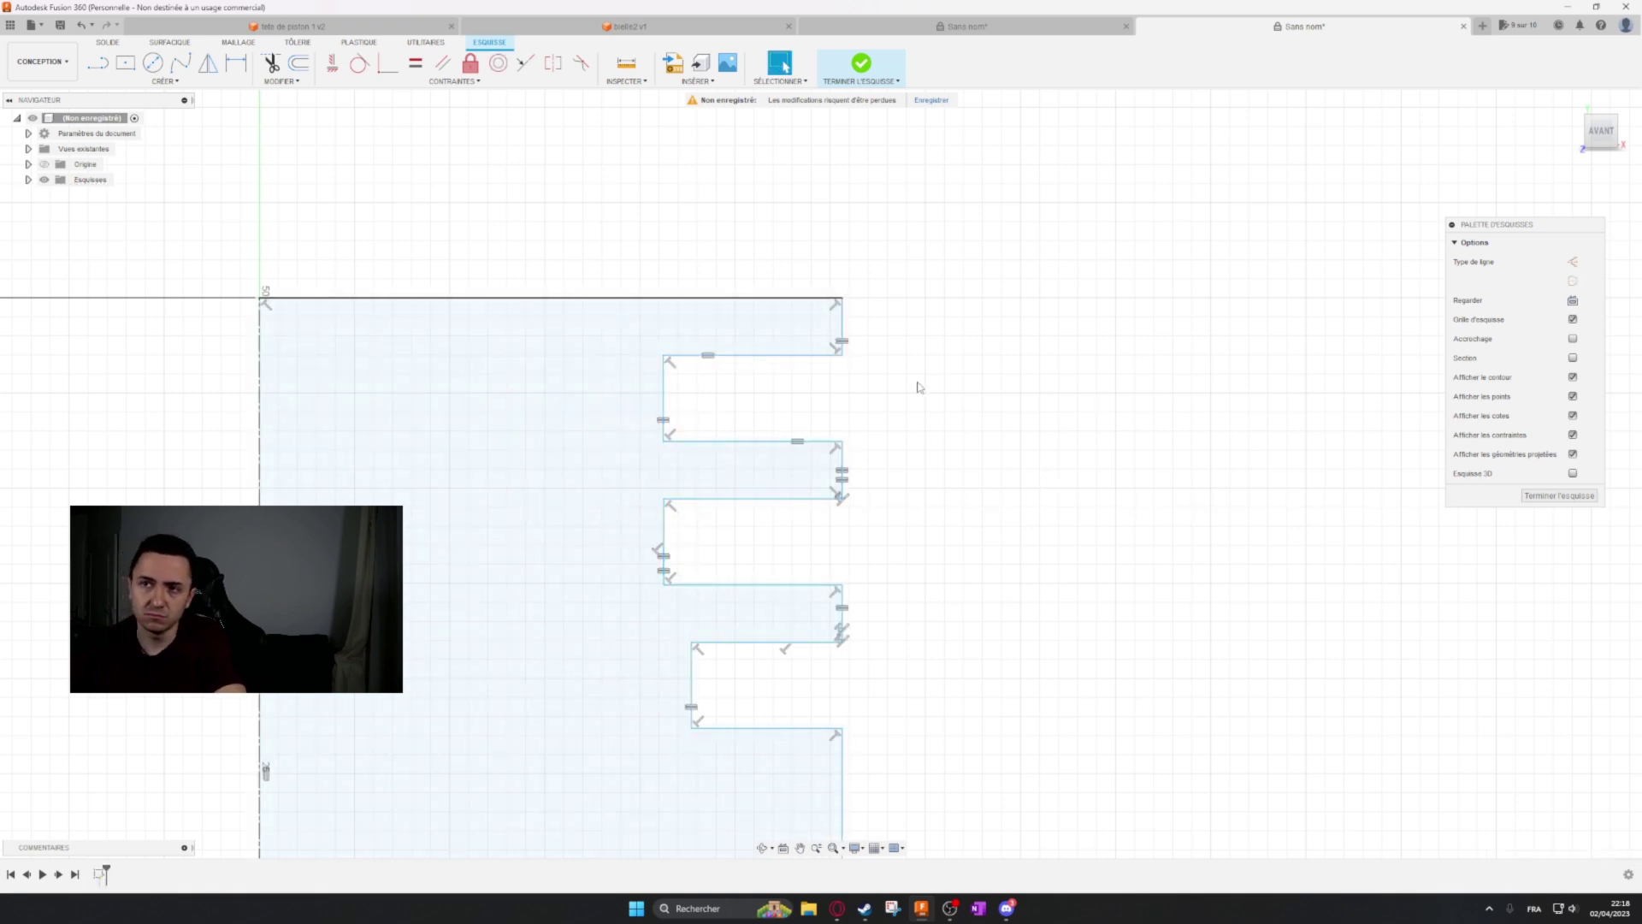
Apply equal constraints between the upper and lower horizontal edges of the second land and of the third land.
left_click(414, 62)
left_click(756, 441)
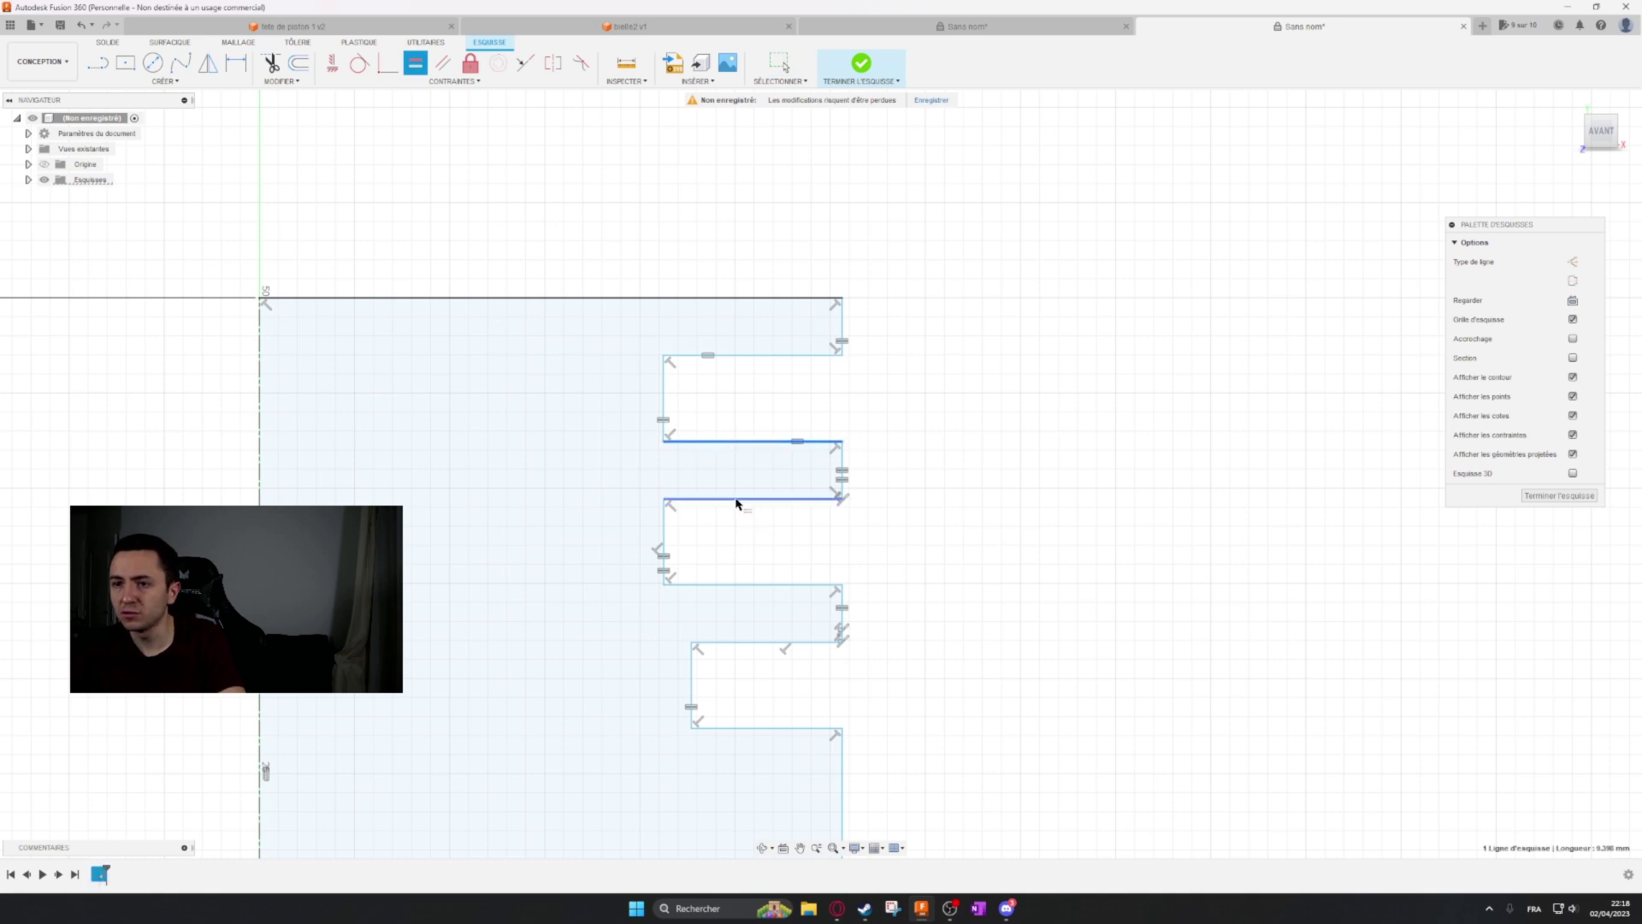
left_click(737, 500)
left_click(762, 643)
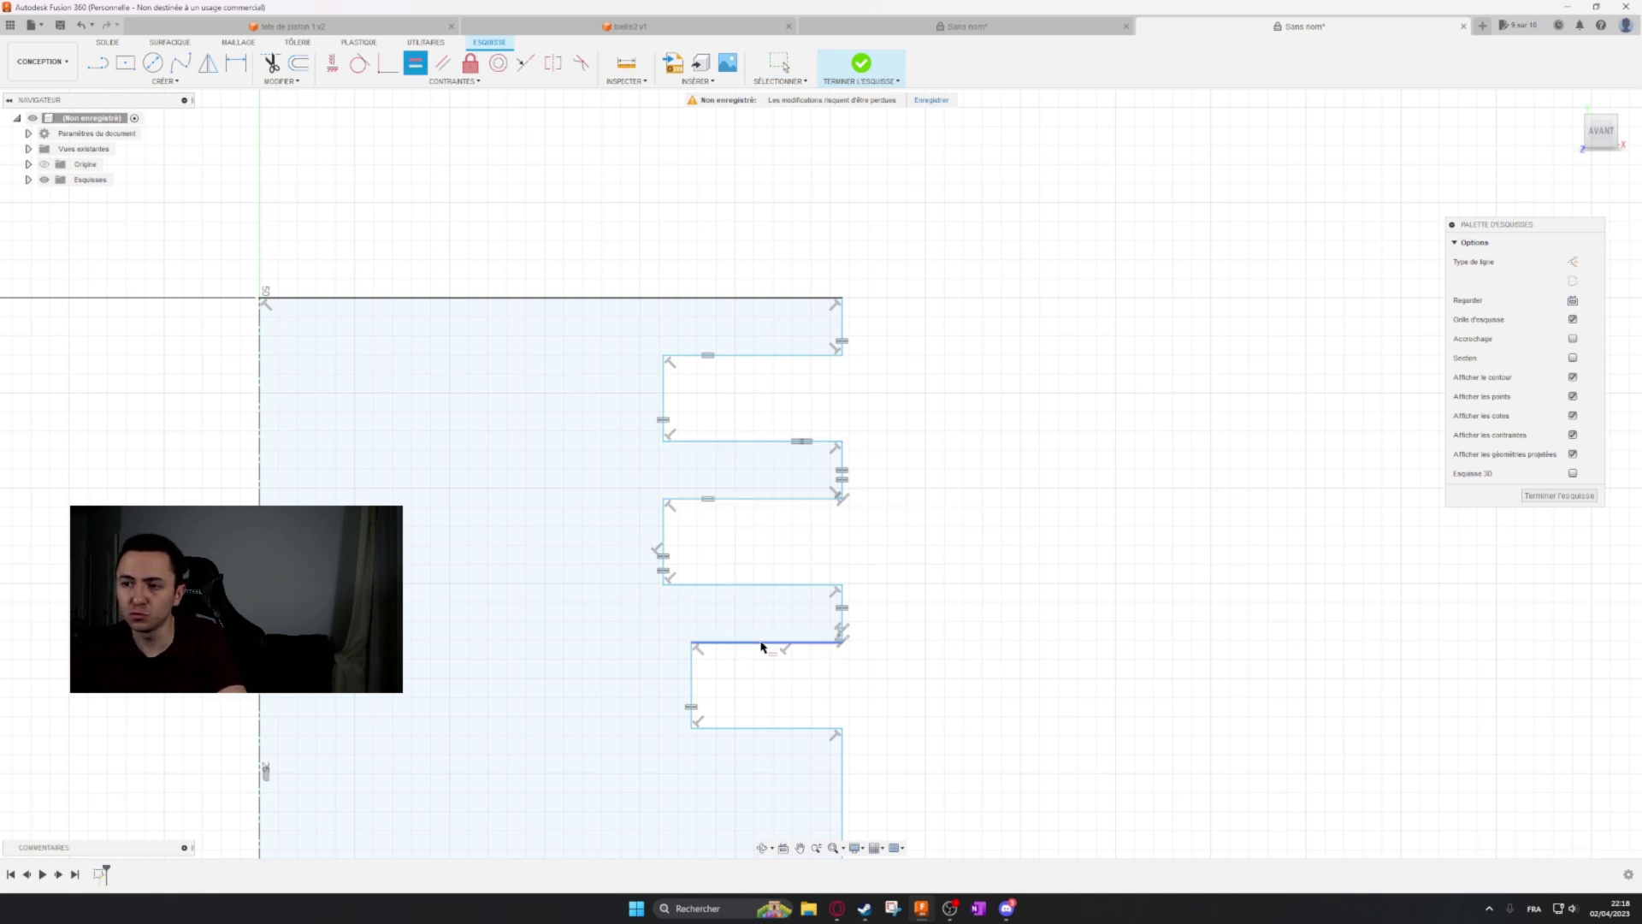
left_click(744, 585)
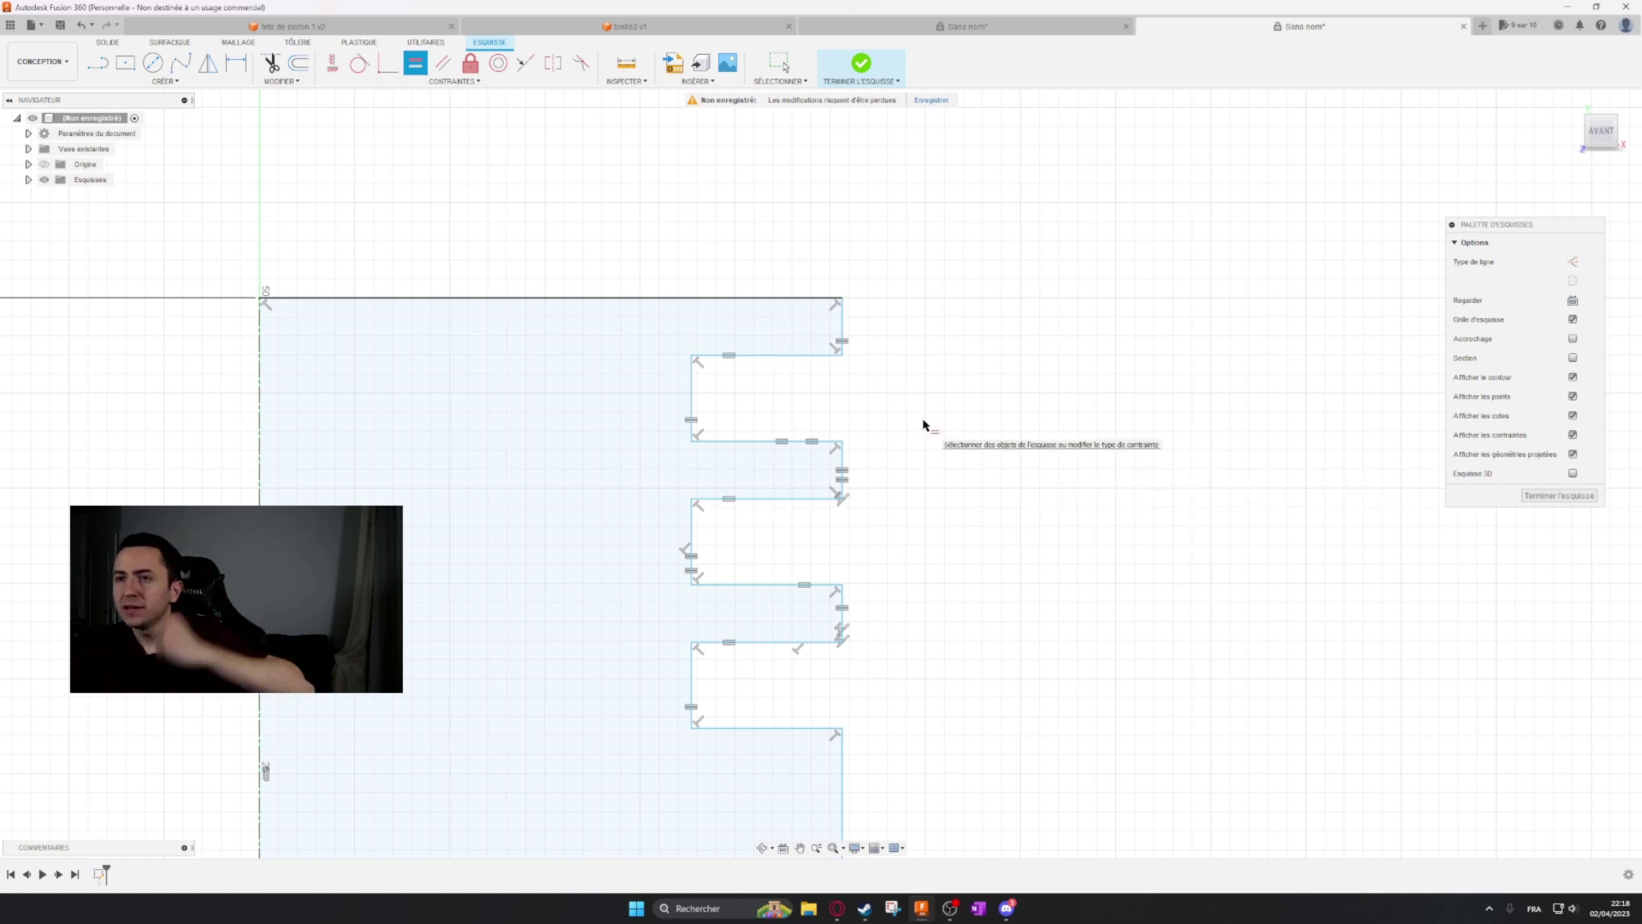
key("Escape")
Compare groove and land heights in the drawing and make the top land's outer edge equal to the uppermost groove's inner edge.
left_click(978, 31)
mouse_move(888, 315)
middle_mouse_down()
mouse_move(1265, 374)
mouse_move(1305, 365)
middle_mouse_up()
scroll(1304, 364, "down", 2)
middle_click_drag(710, 279, 1001, 259)
scroll(381, 242, "up", 5)
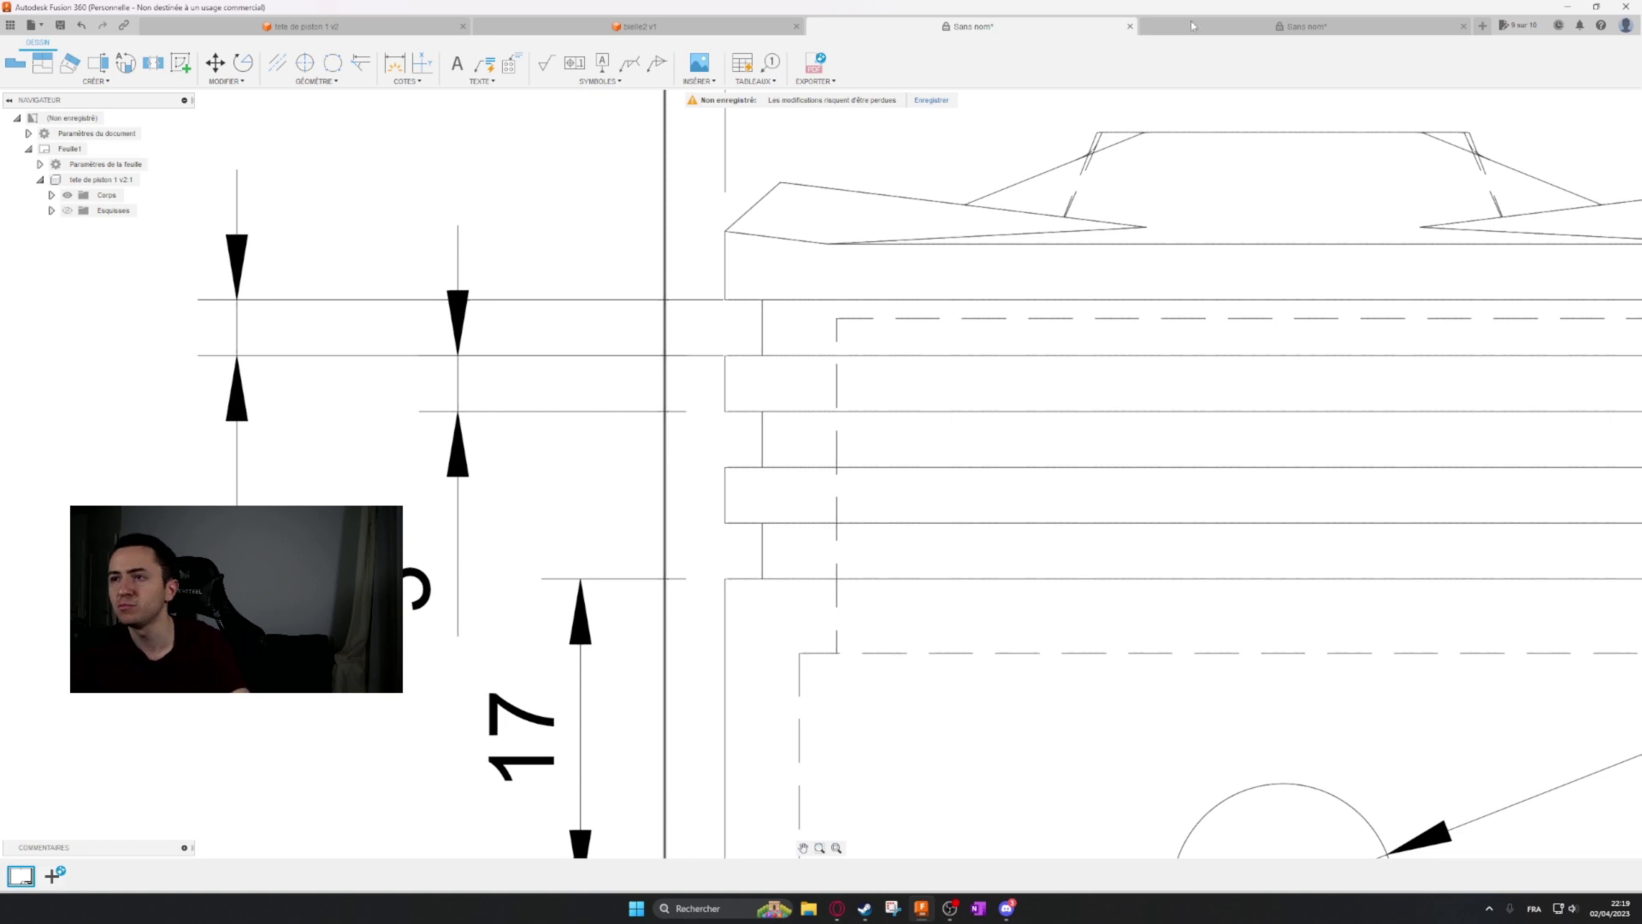
left_click(1296, 29)
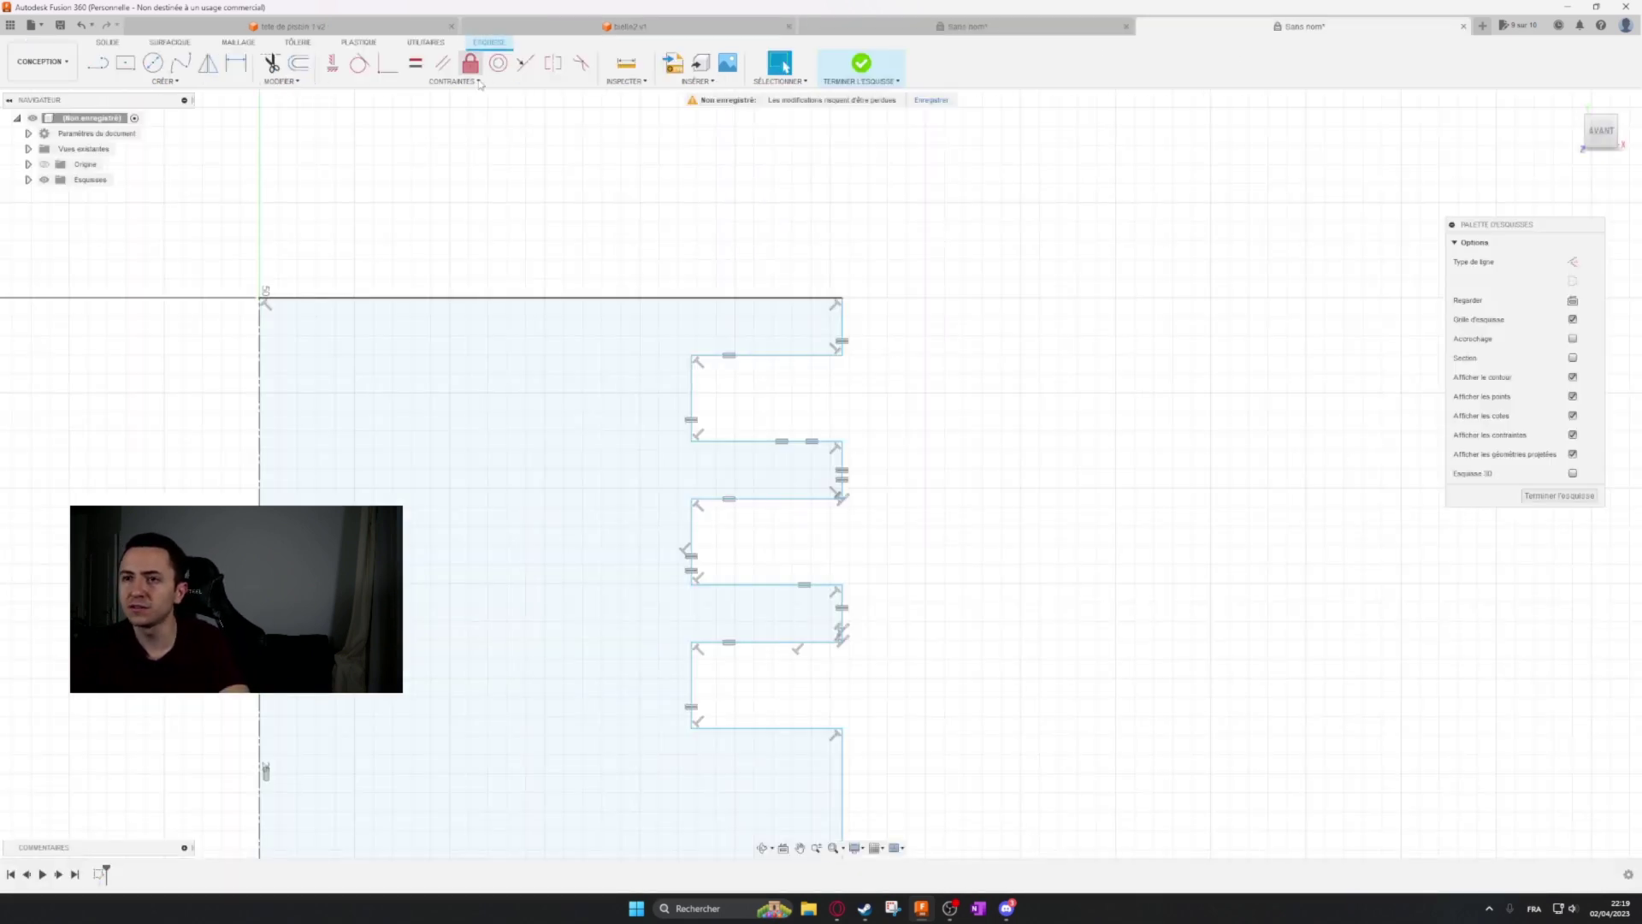
left_click(413, 63)
left_click(842, 323)
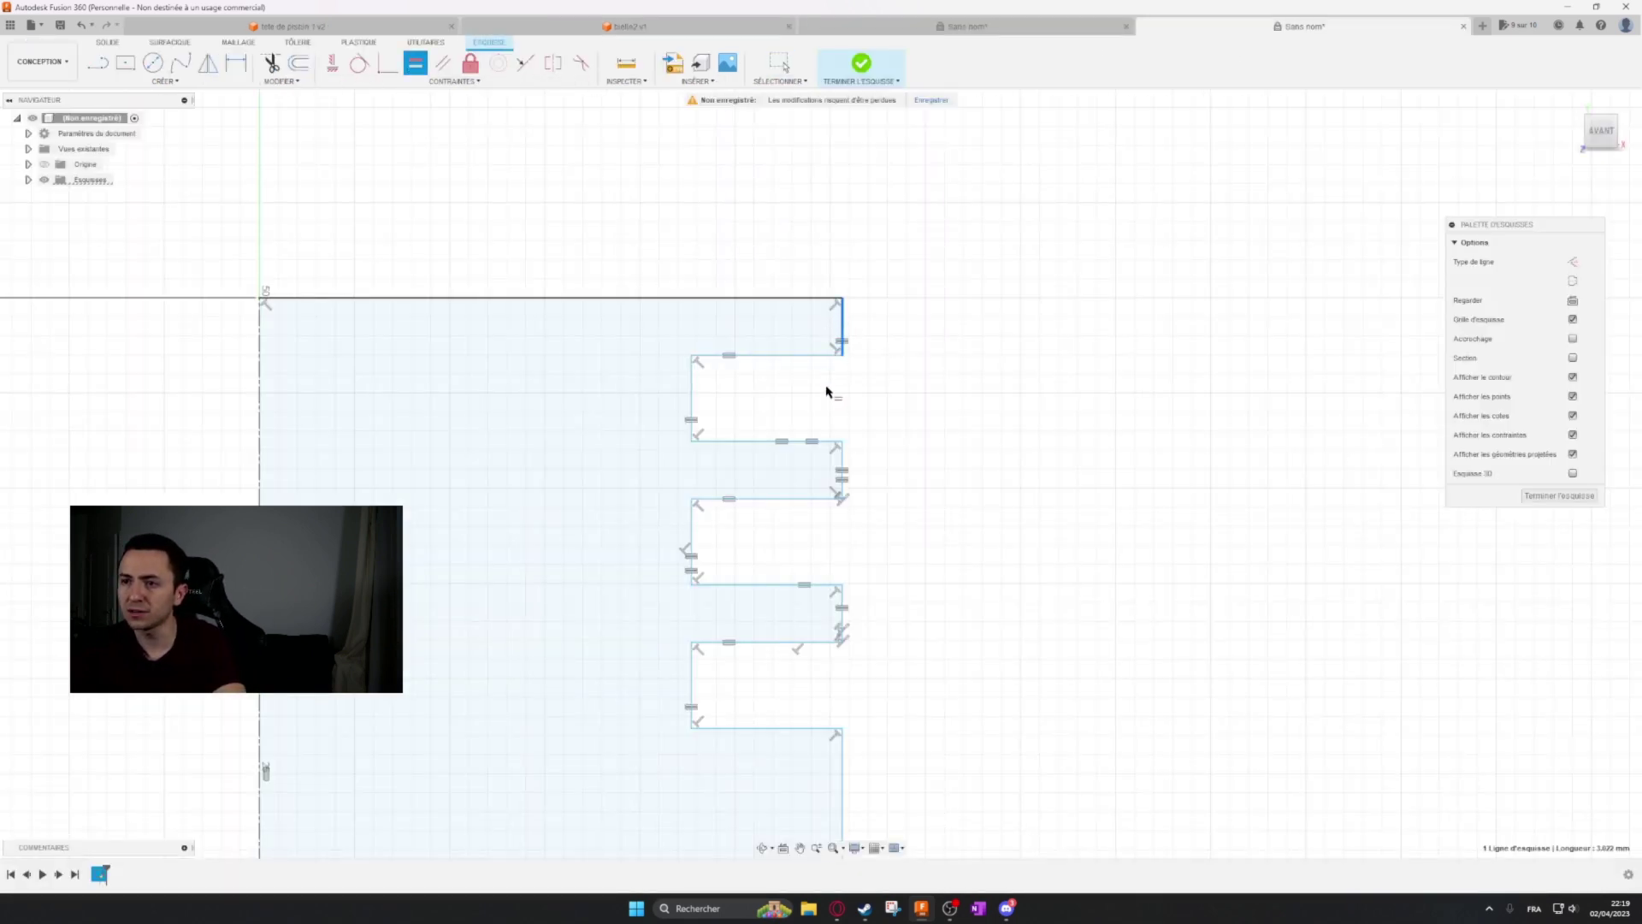
left_click(690, 384)
key("Escape")
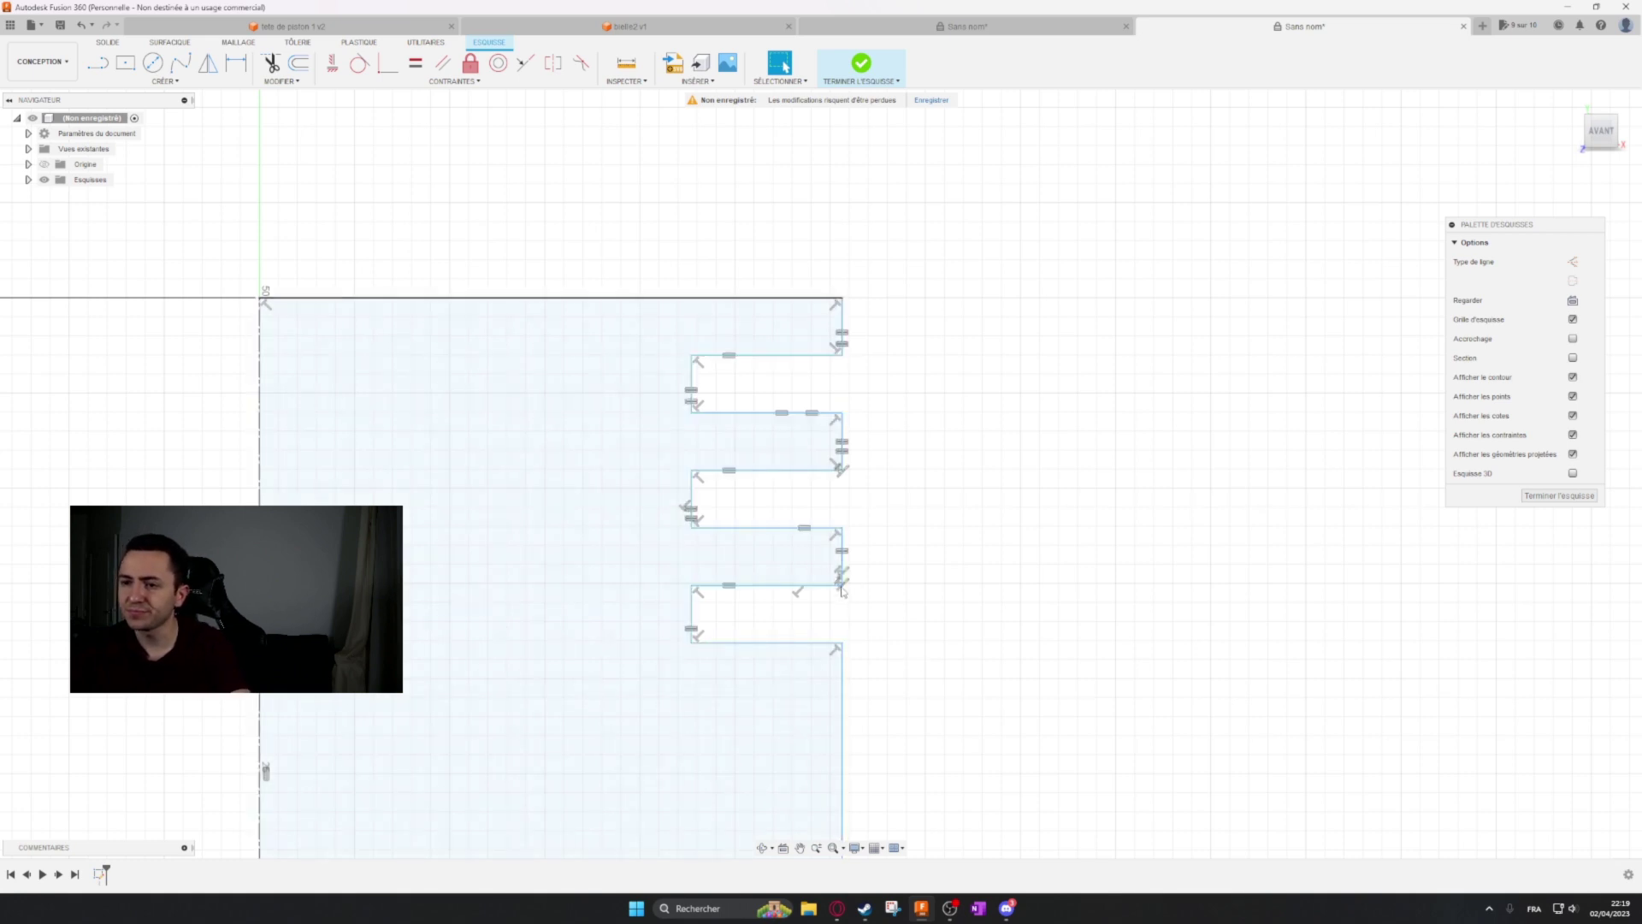
Recheck the drawing and dimension the uppermost groove's height at 3 mm.
mouse_move(842, 587)
left_mouse_down()
mouse_move(879, 562)
mouse_move(838, 573)
left_mouse_up()
scroll(950, 488, "down", 3)
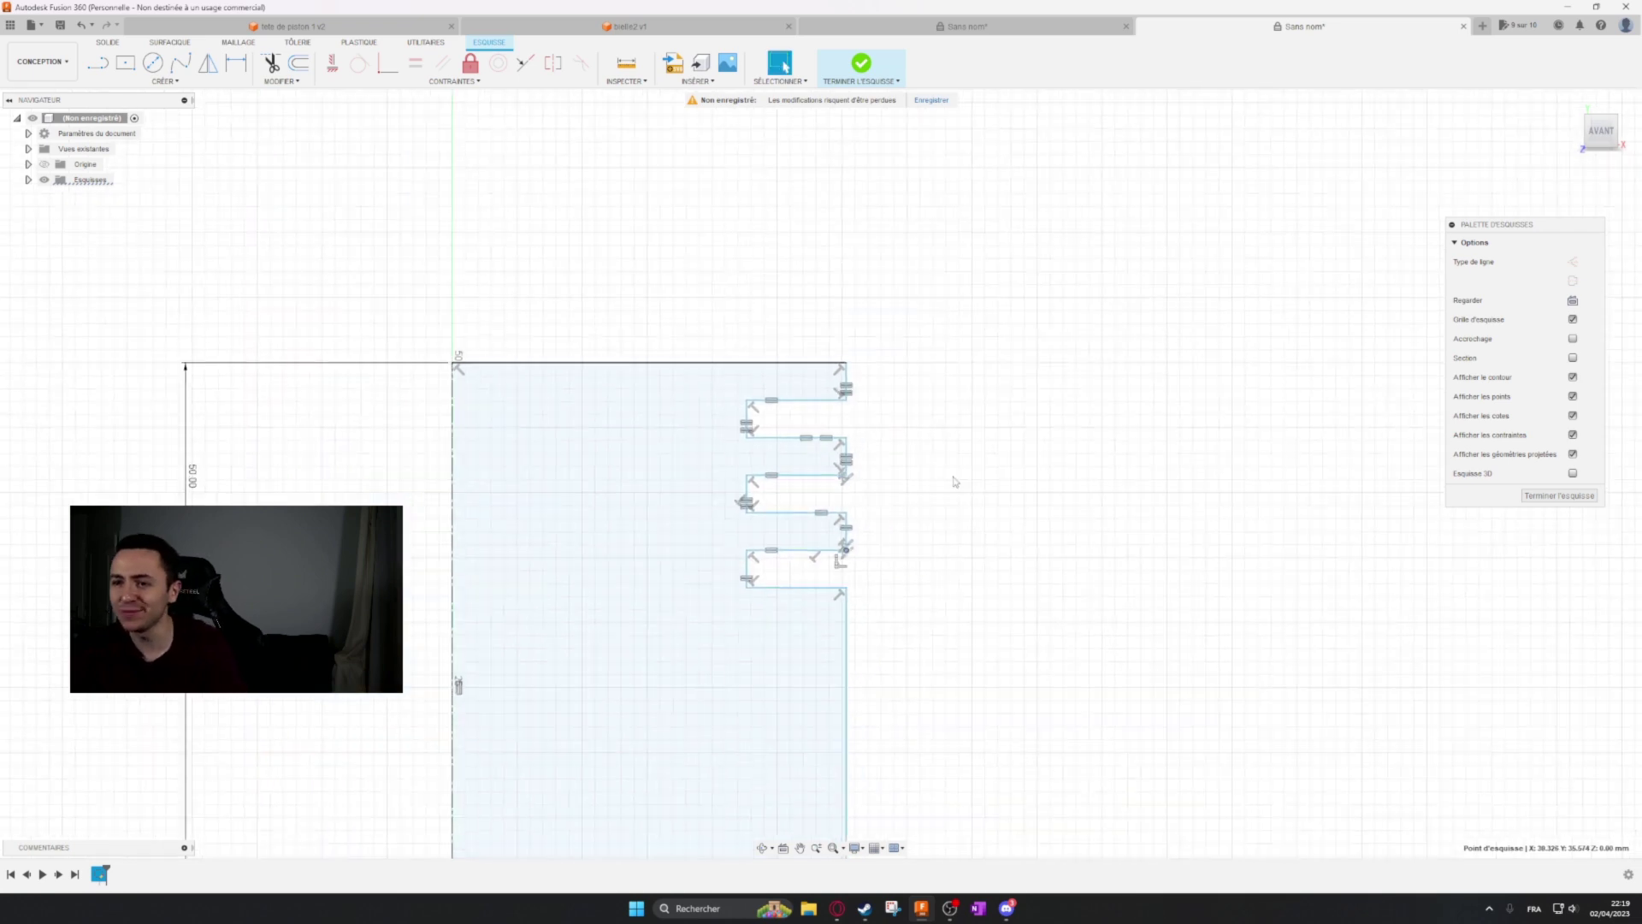
scroll(910, 449, "up", 3)
left_click(891, 24)
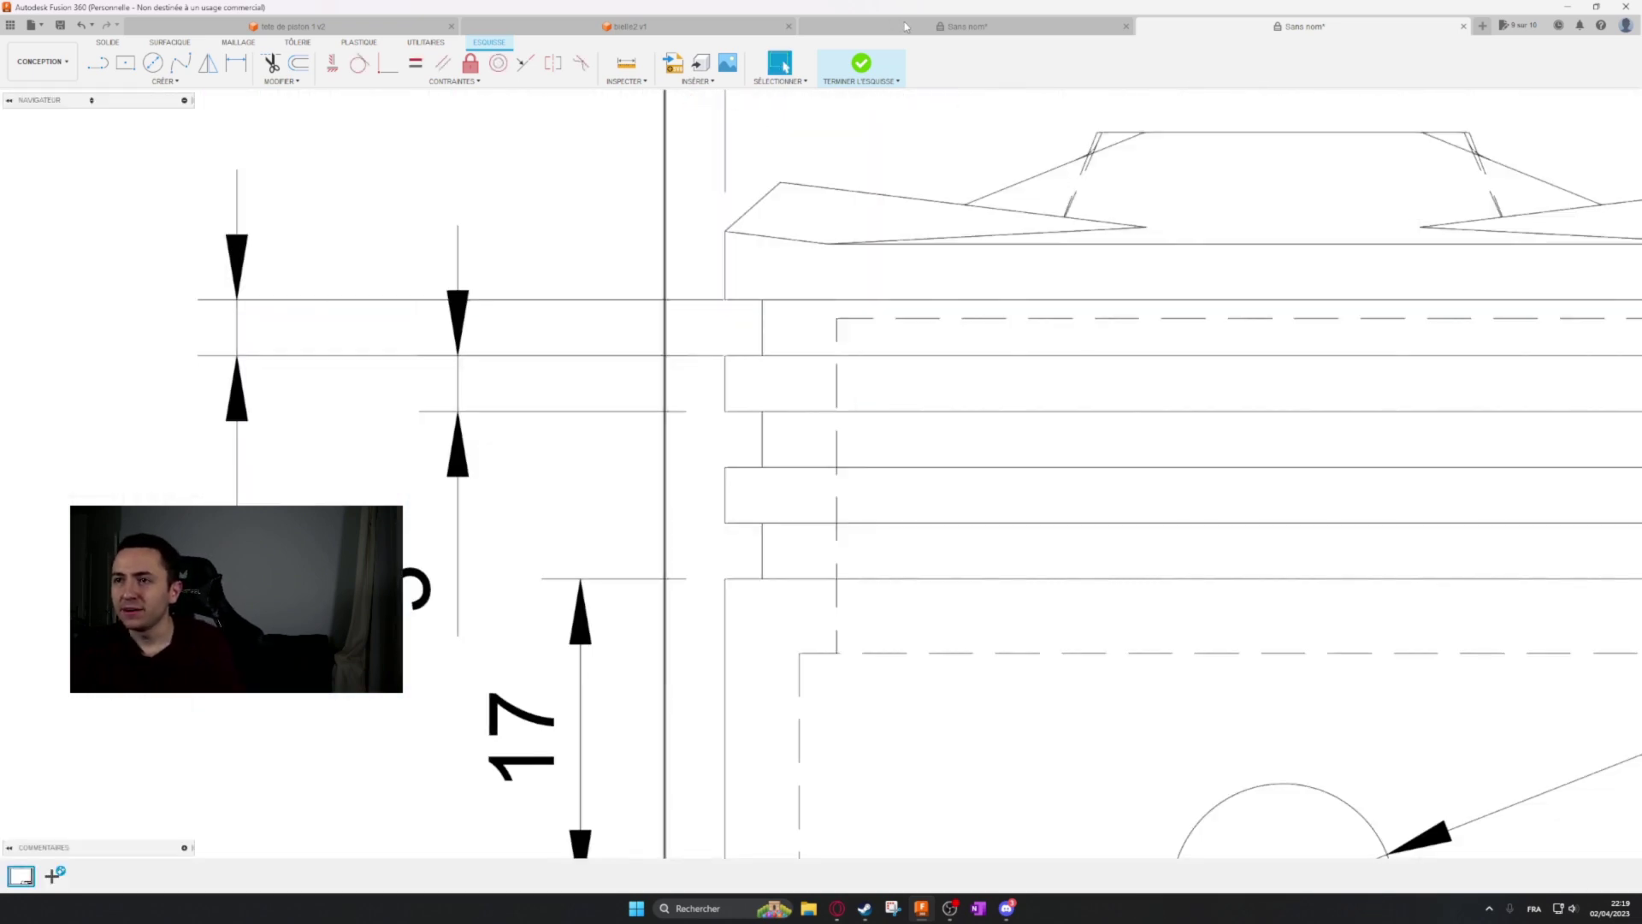
left_click(1300, 26)
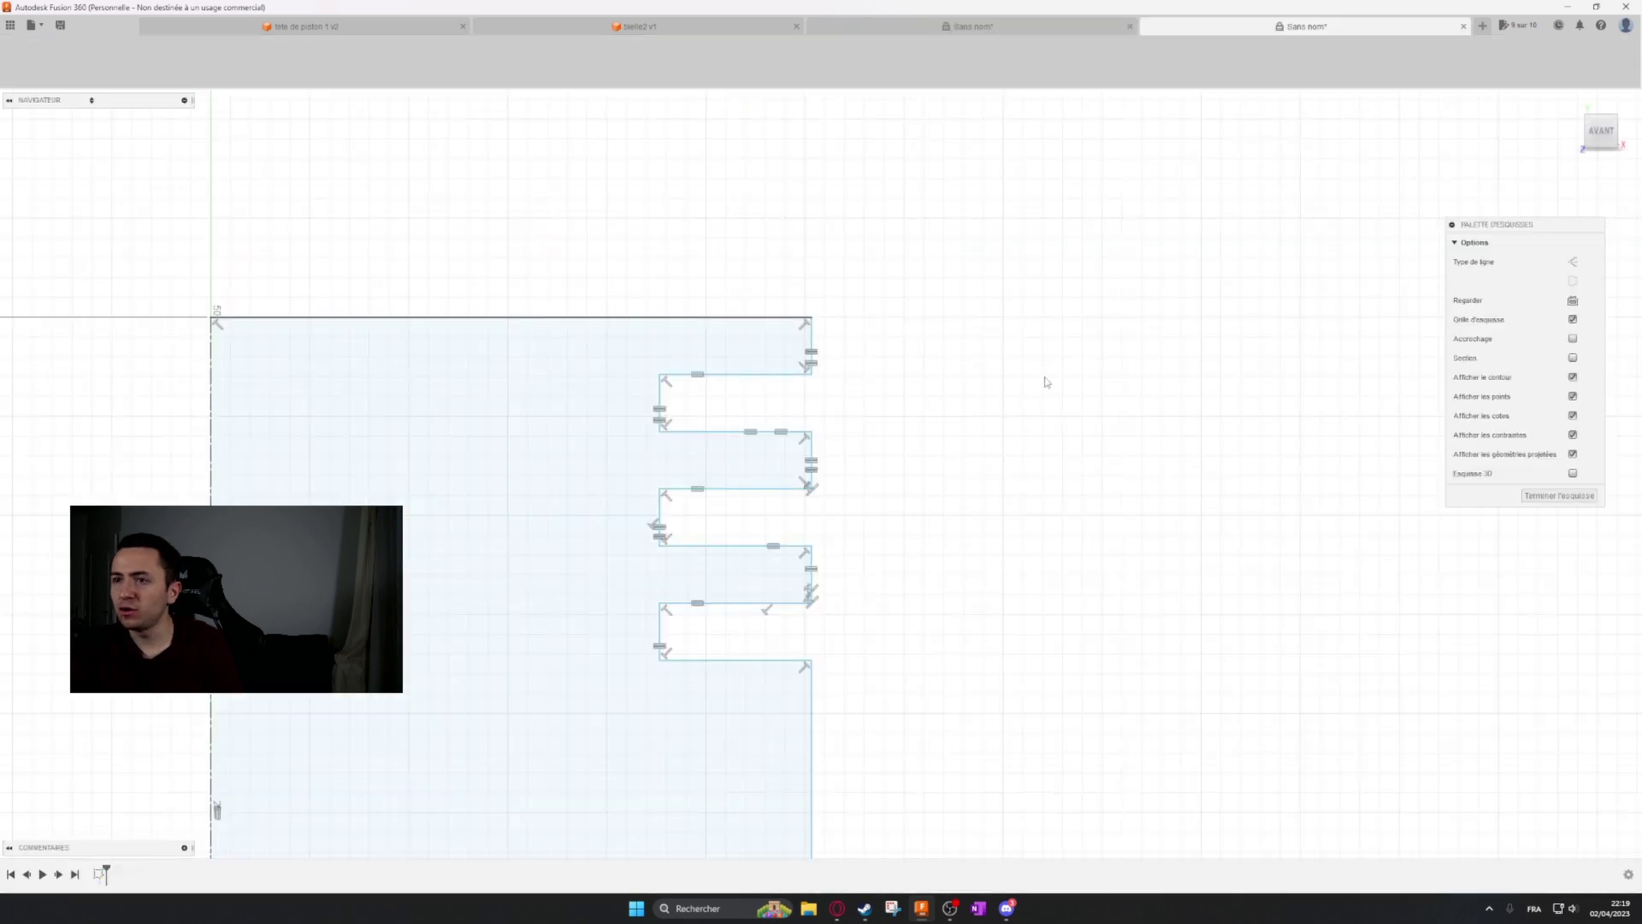
left_click(658, 394)
left_click(524, 401)
type("3")
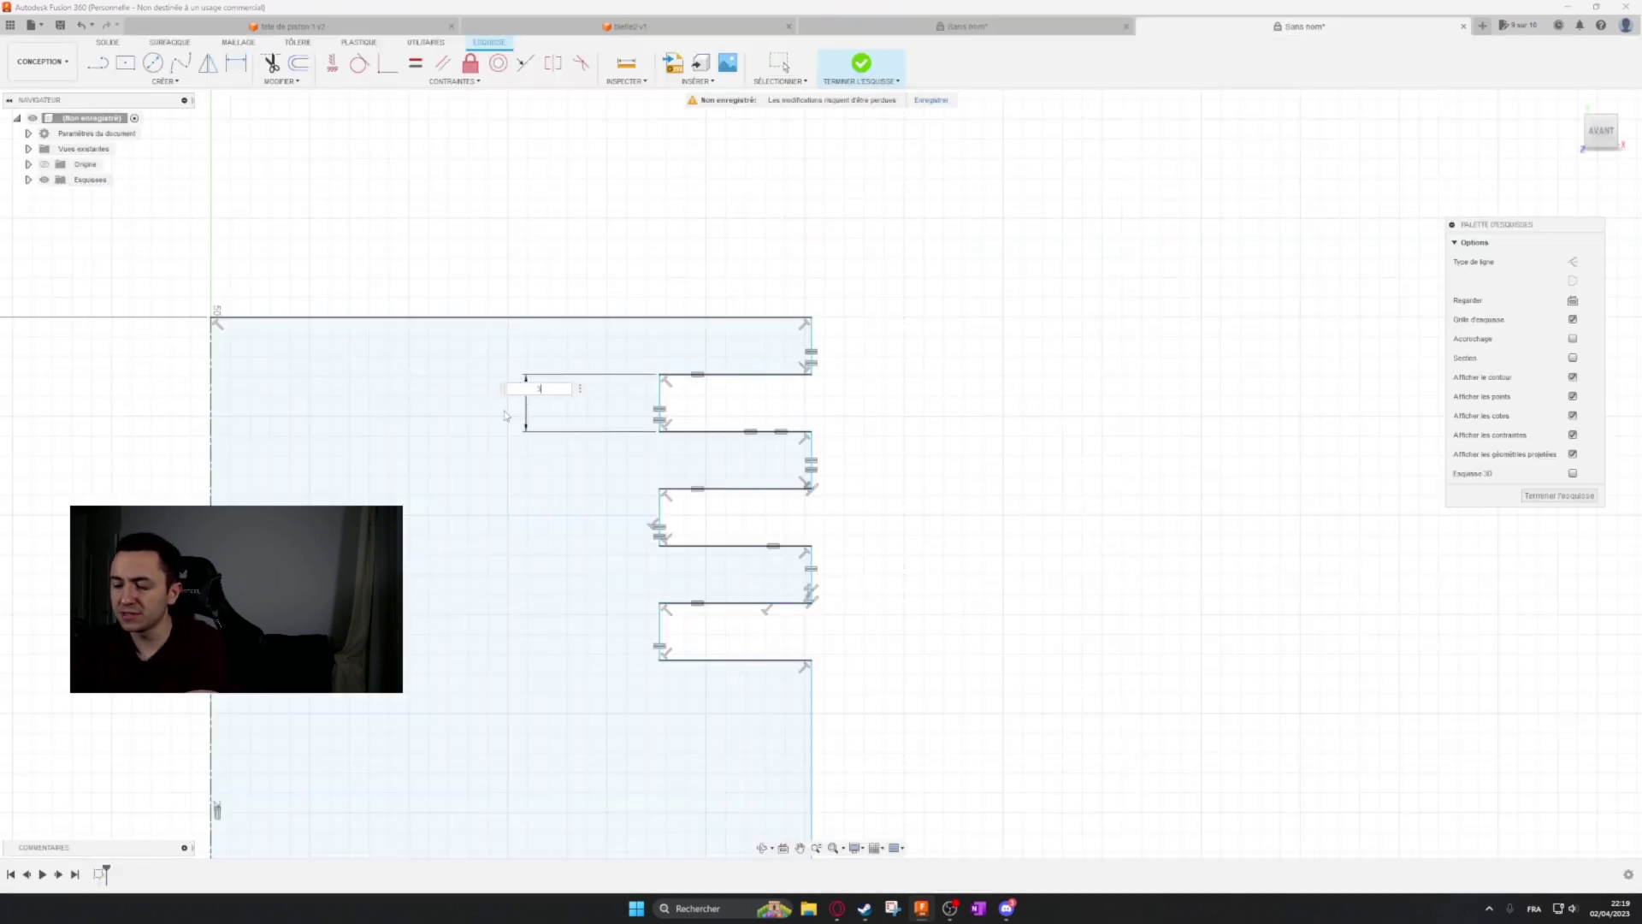
key("Return")
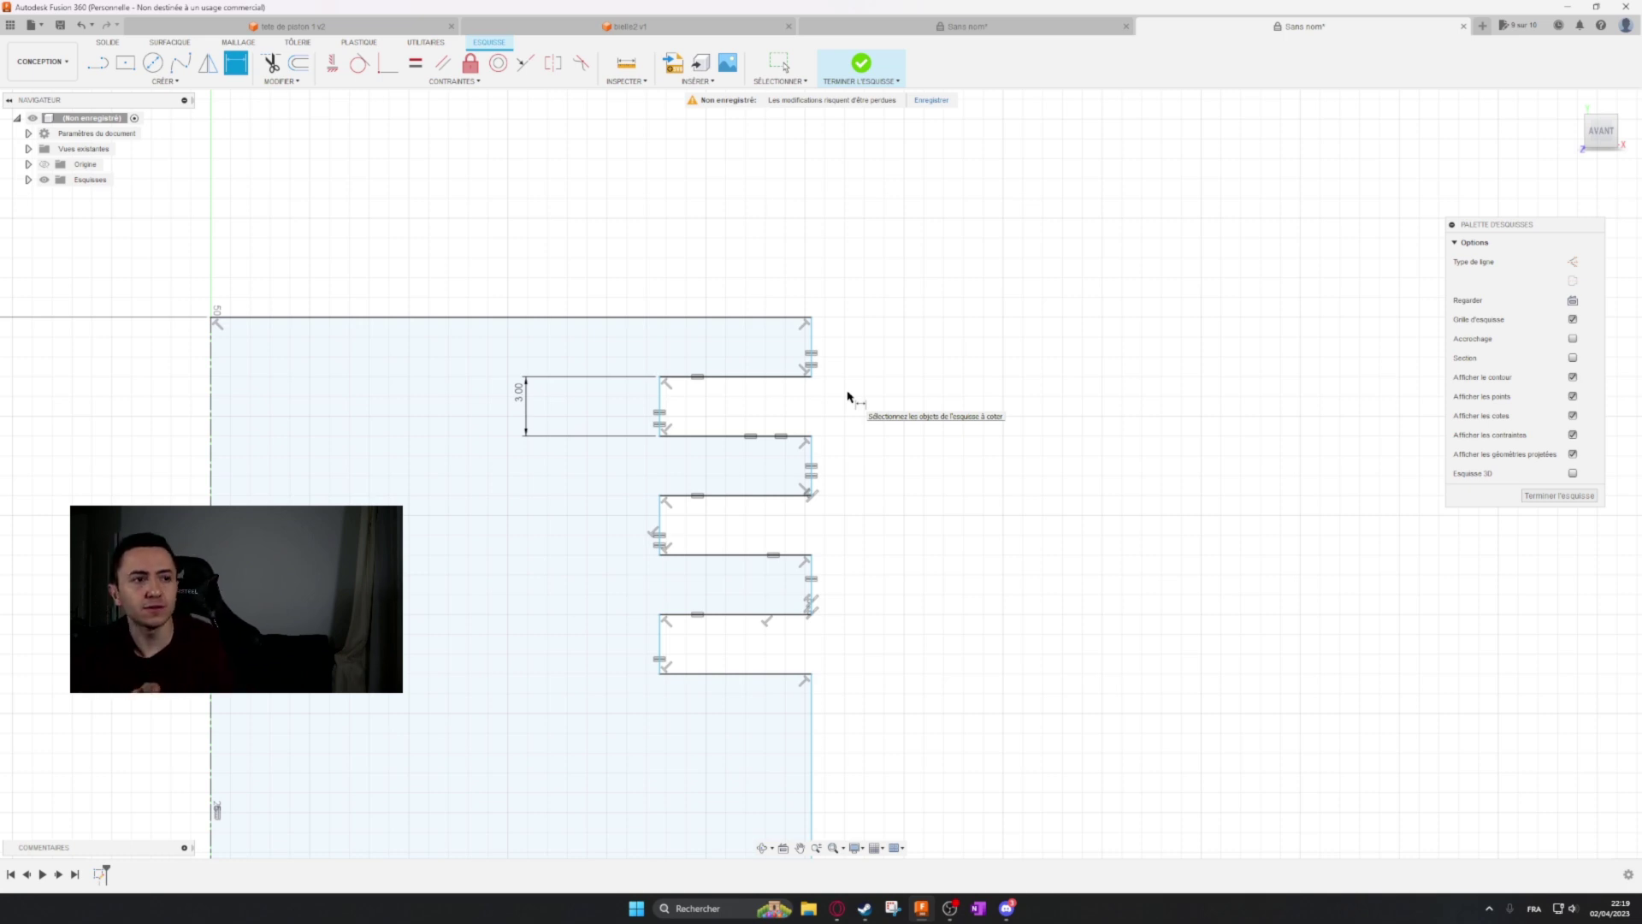
key("Escape")
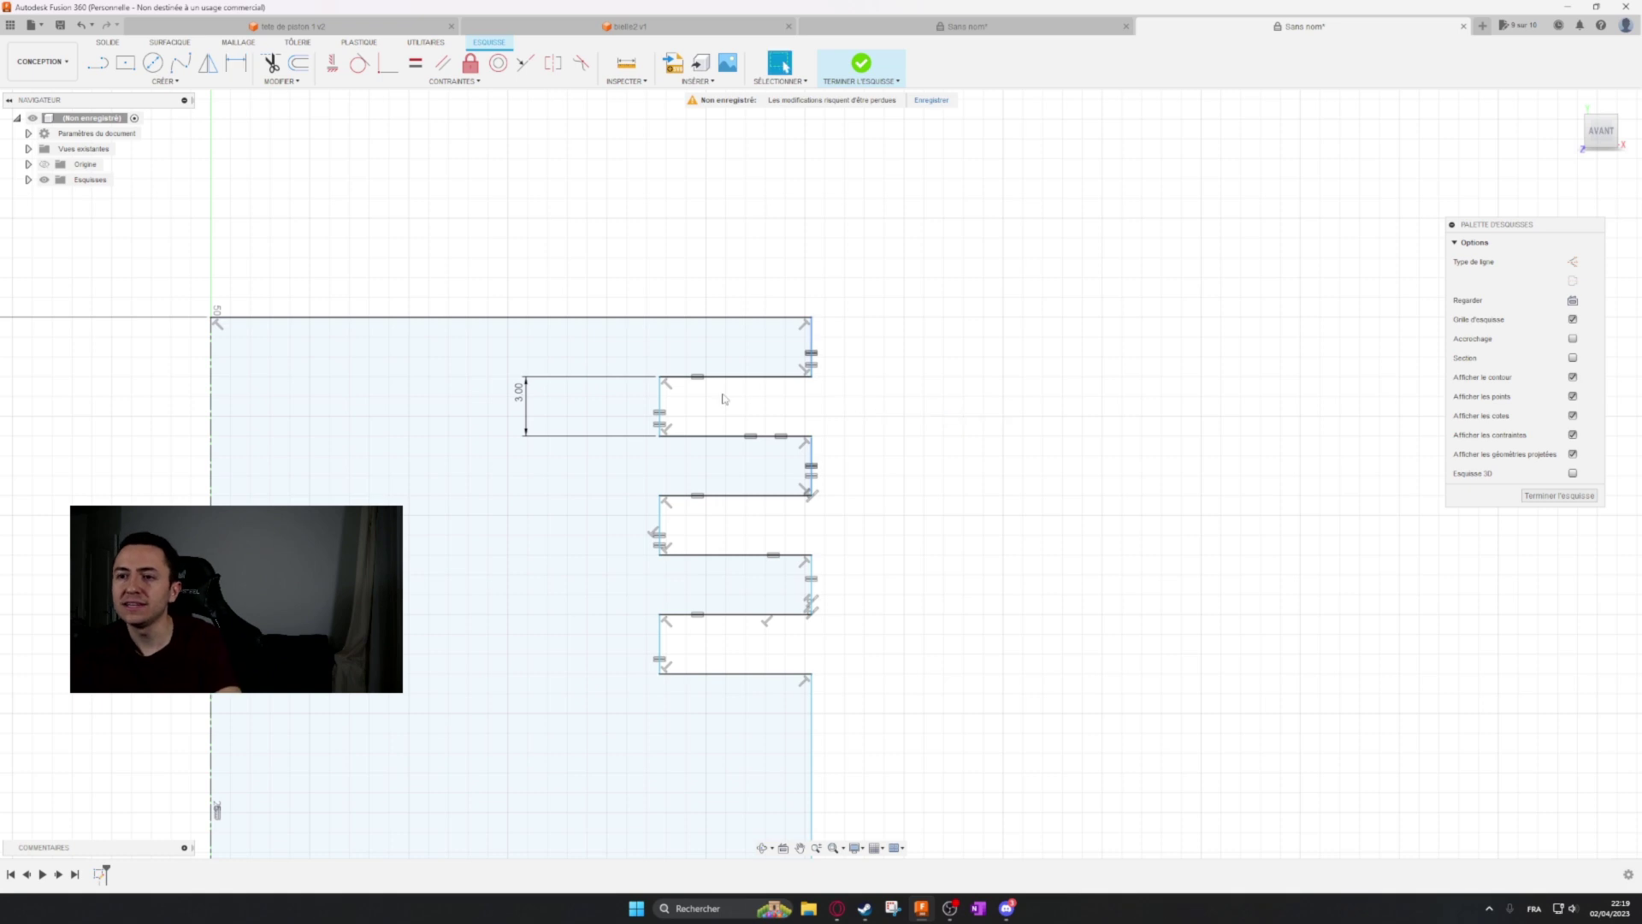
Test the equal constraints by setting the uppermost groove's height to 4 mm and returning it to 3 mm.
double_click(518, 392)
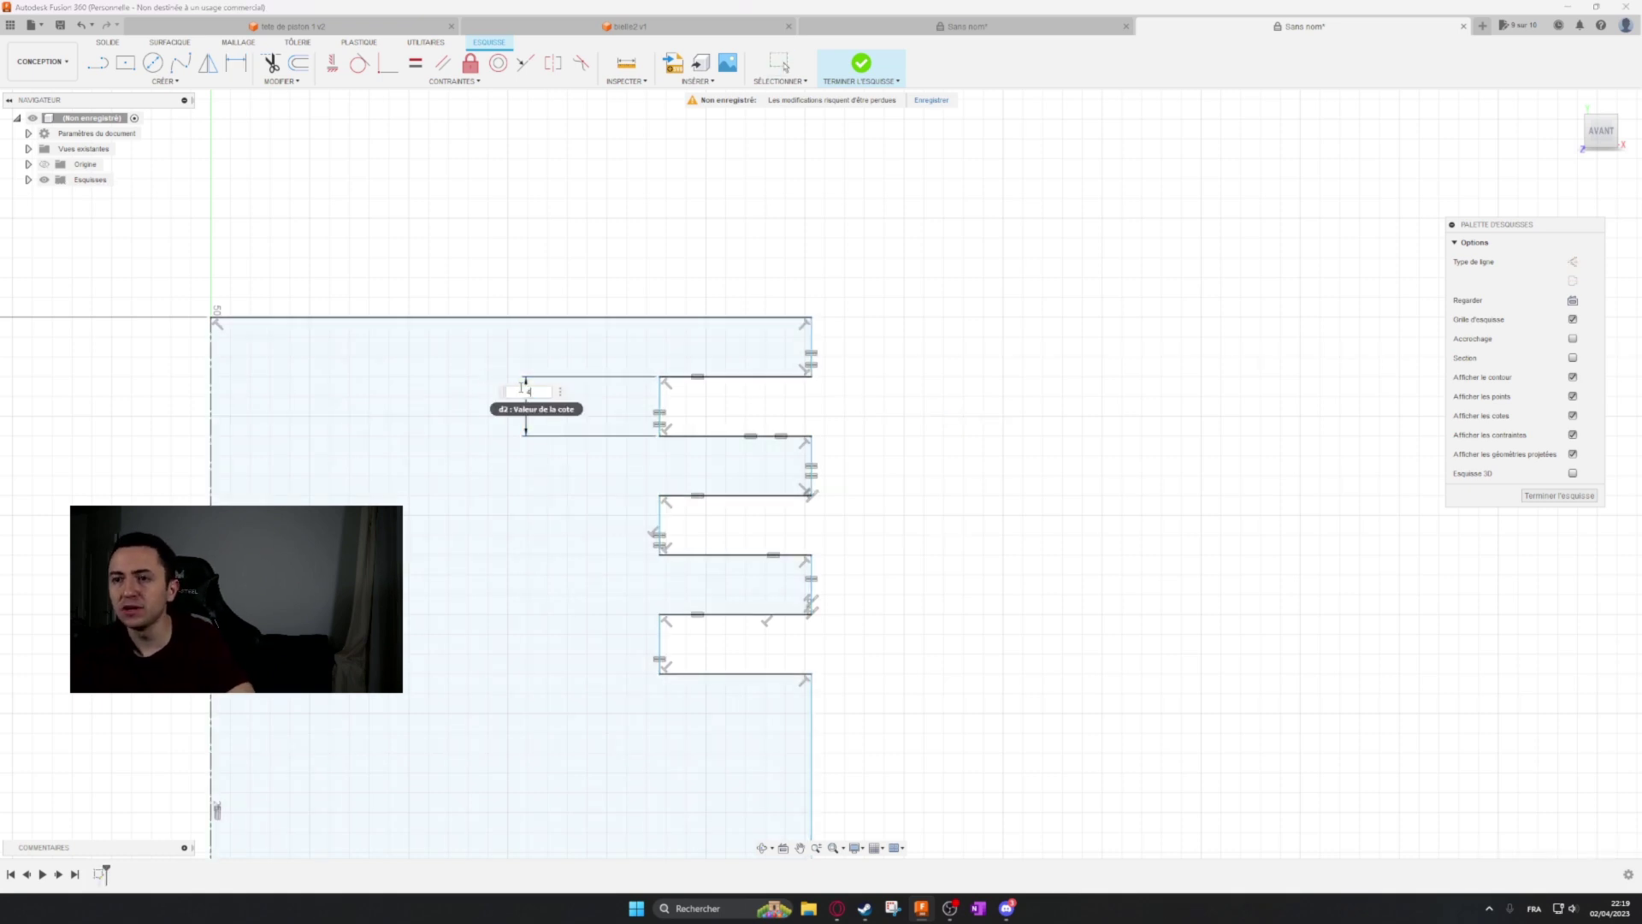
key("Return")
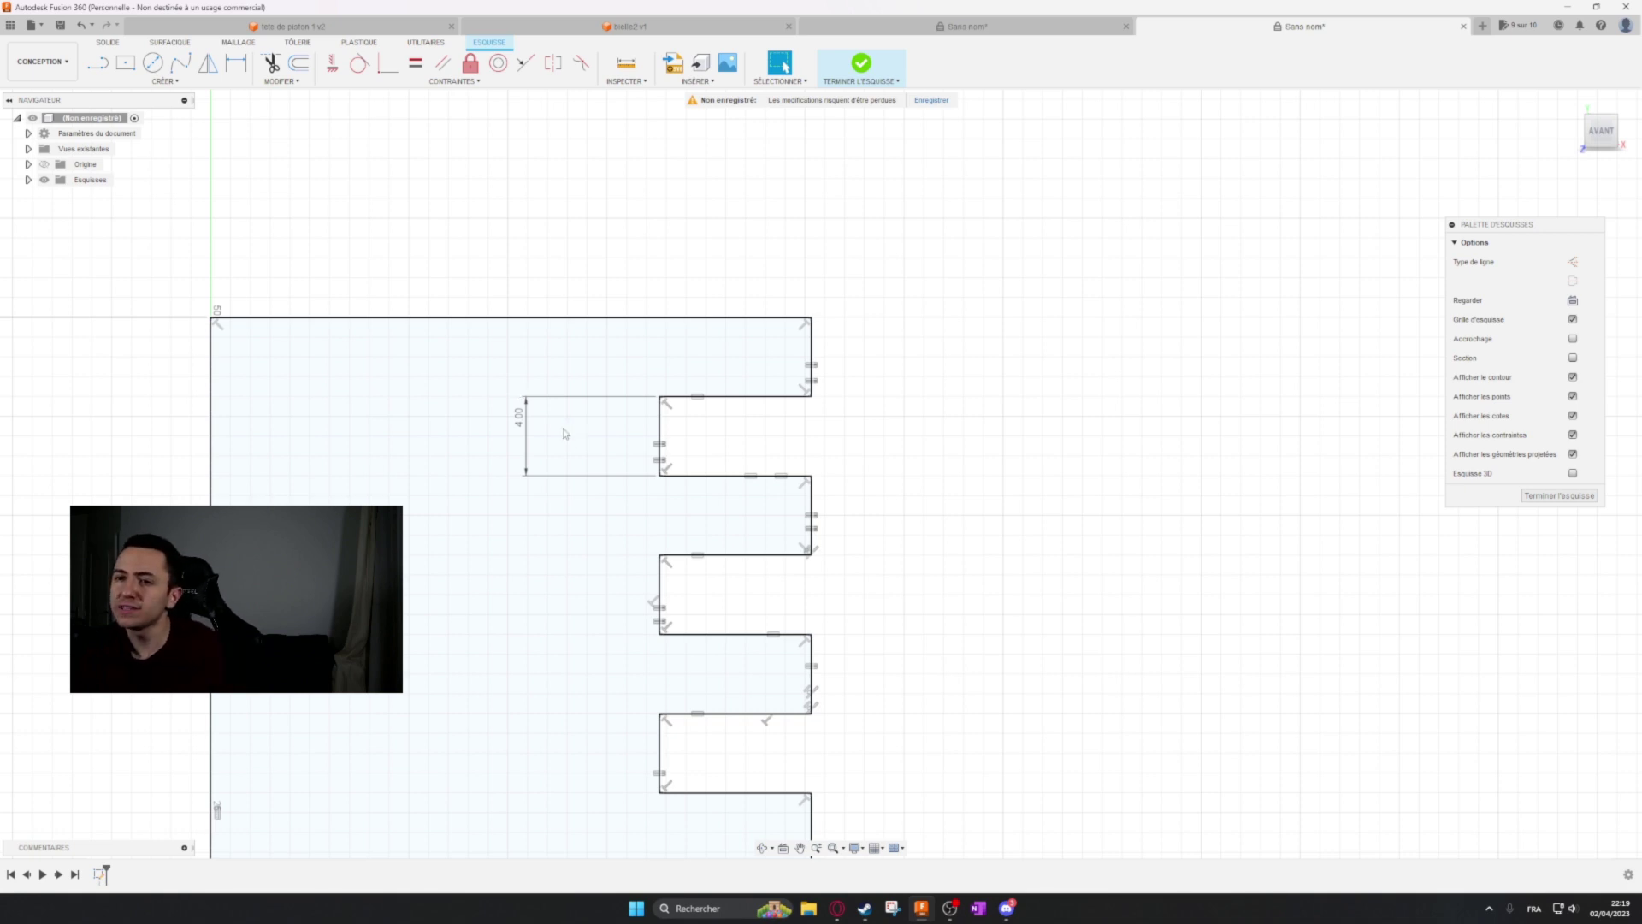
double_click(518, 424)
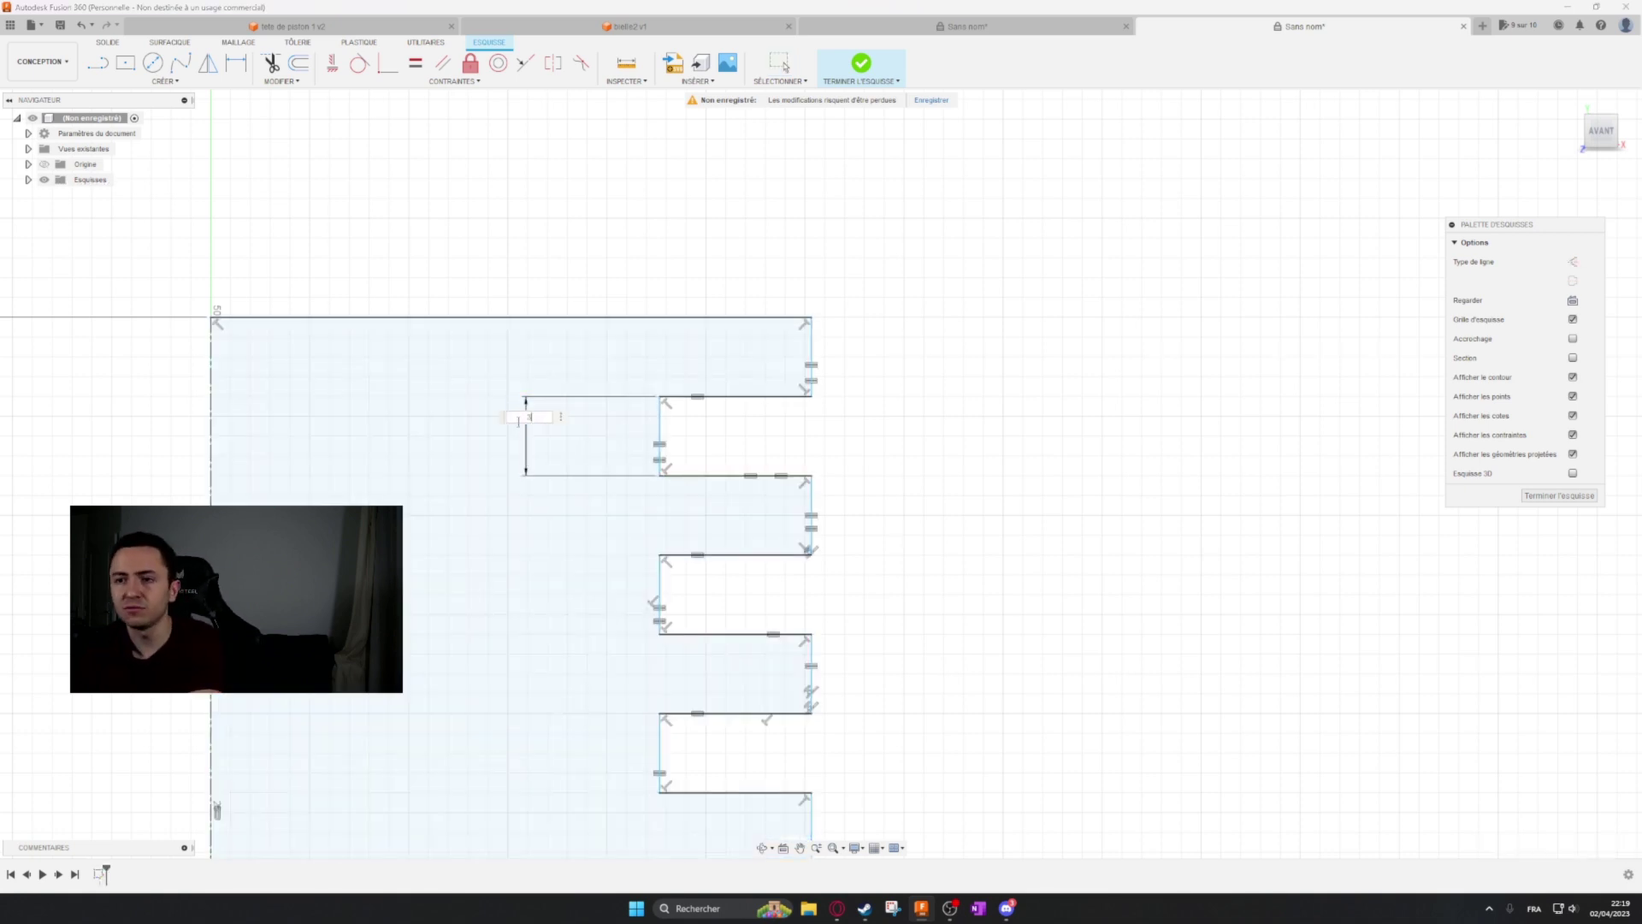
type("3")
key("Return")
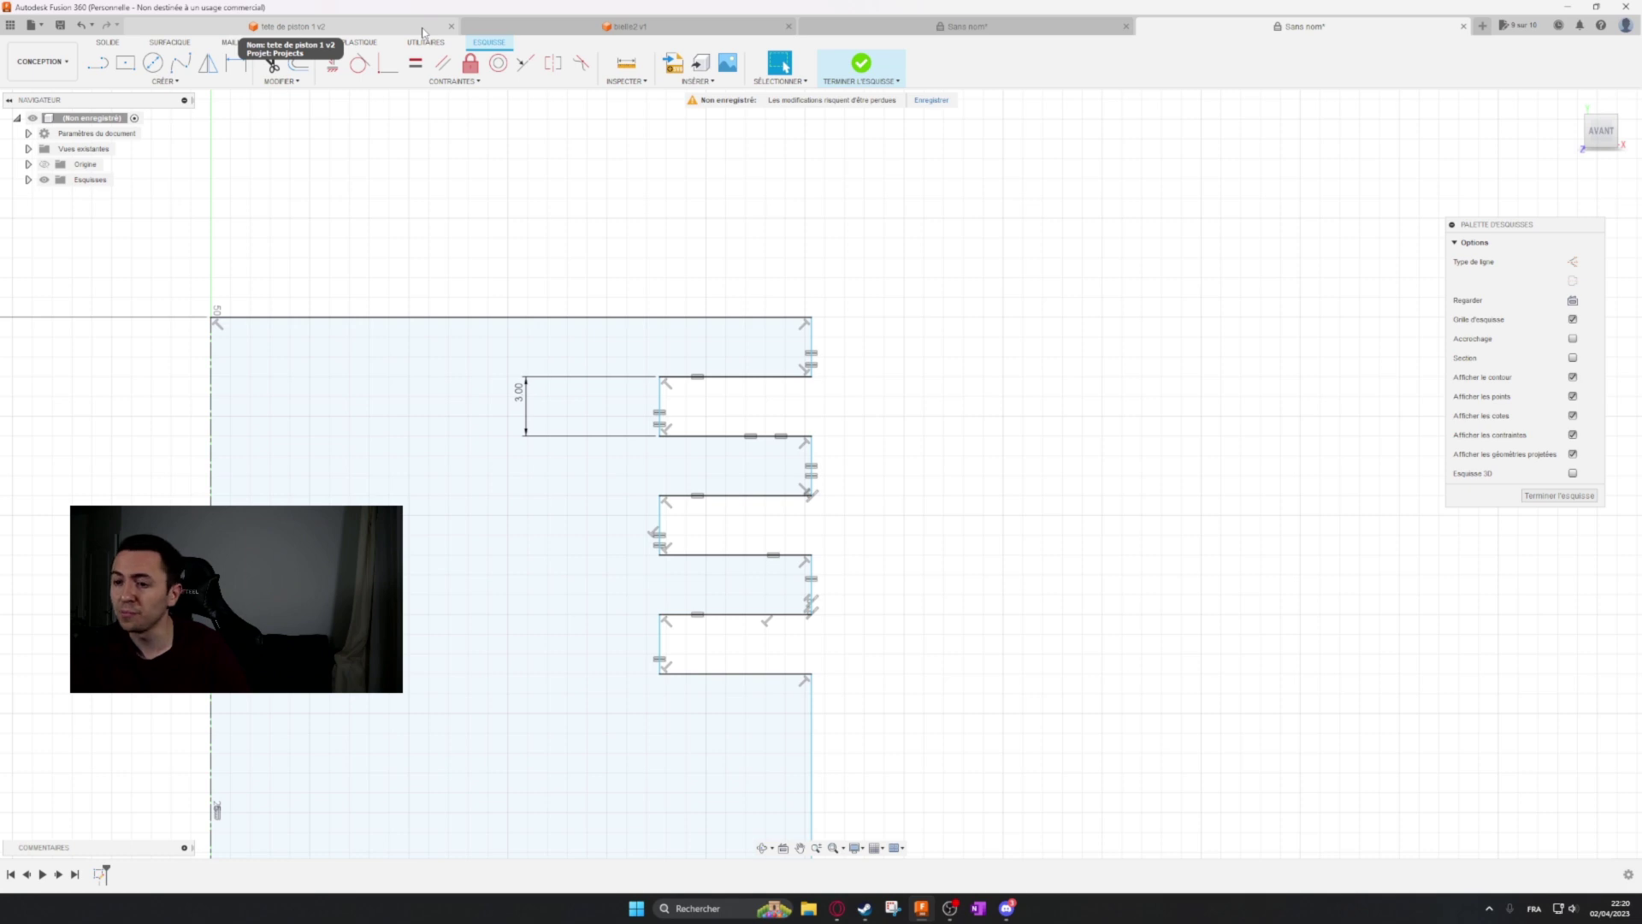
In the piston drawing, dimension the groove depth between the land's outer edge and the groove's inner edge, placing it above the front view.
left_click(966, 26)
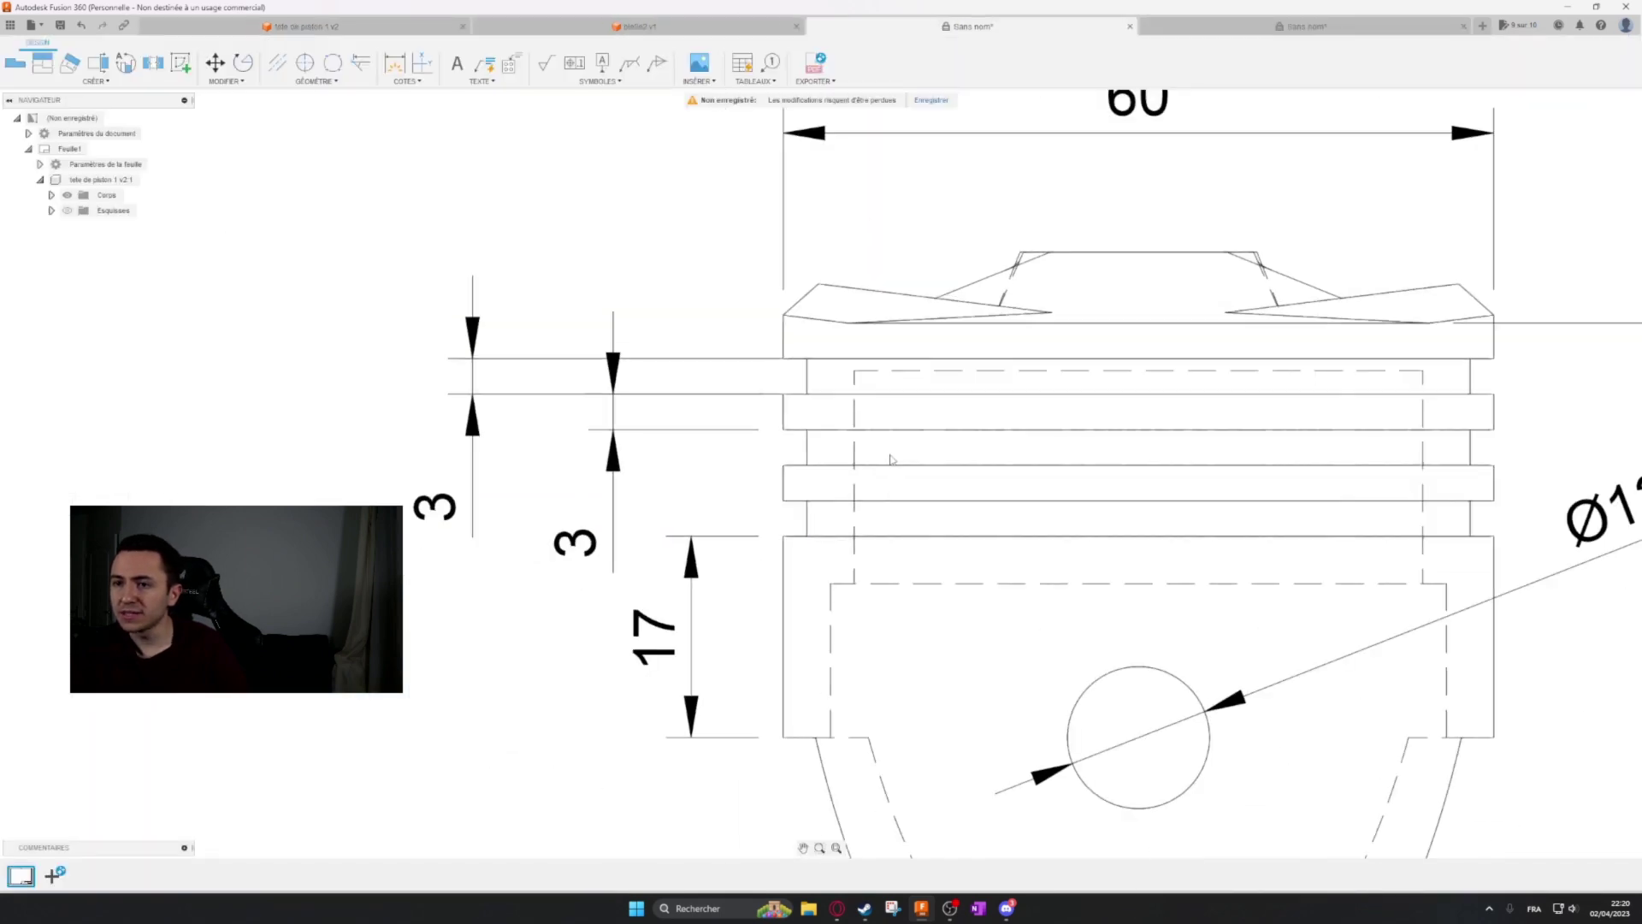
scroll(675, 321, "down", 2)
mouse_move(629, 292)
middle_mouse_down()
mouse_move(371, 191)
mouse_move(466, 260)
middle_mouse_up()
scroll(466, 261, "up", 2)
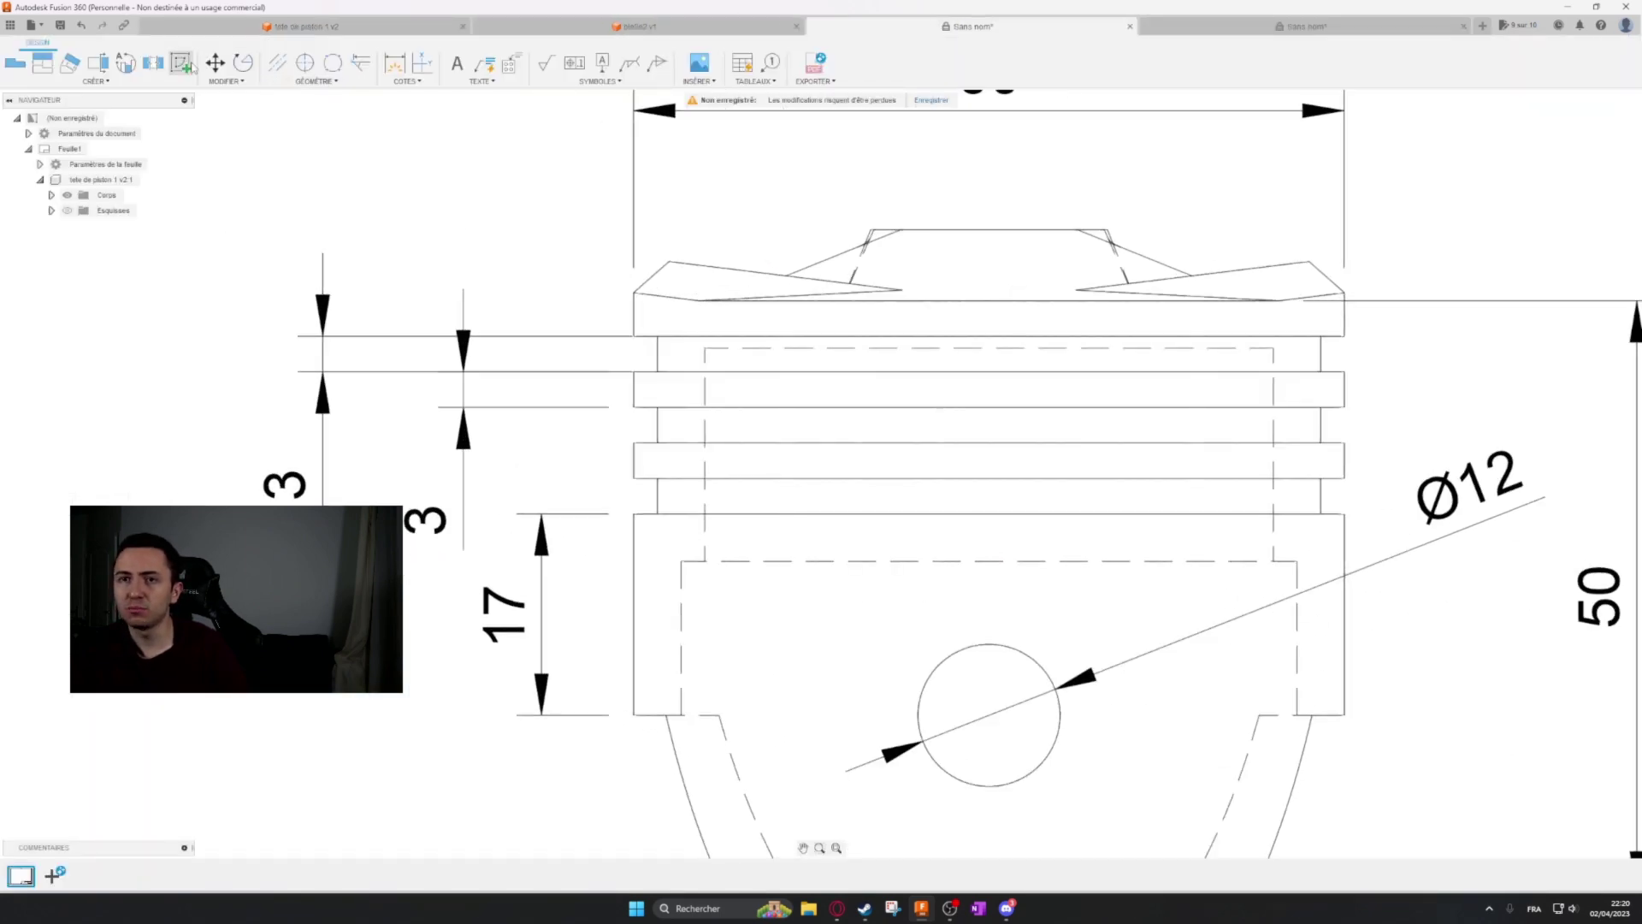
scroll(547, 342, "up", 2)
key("d")
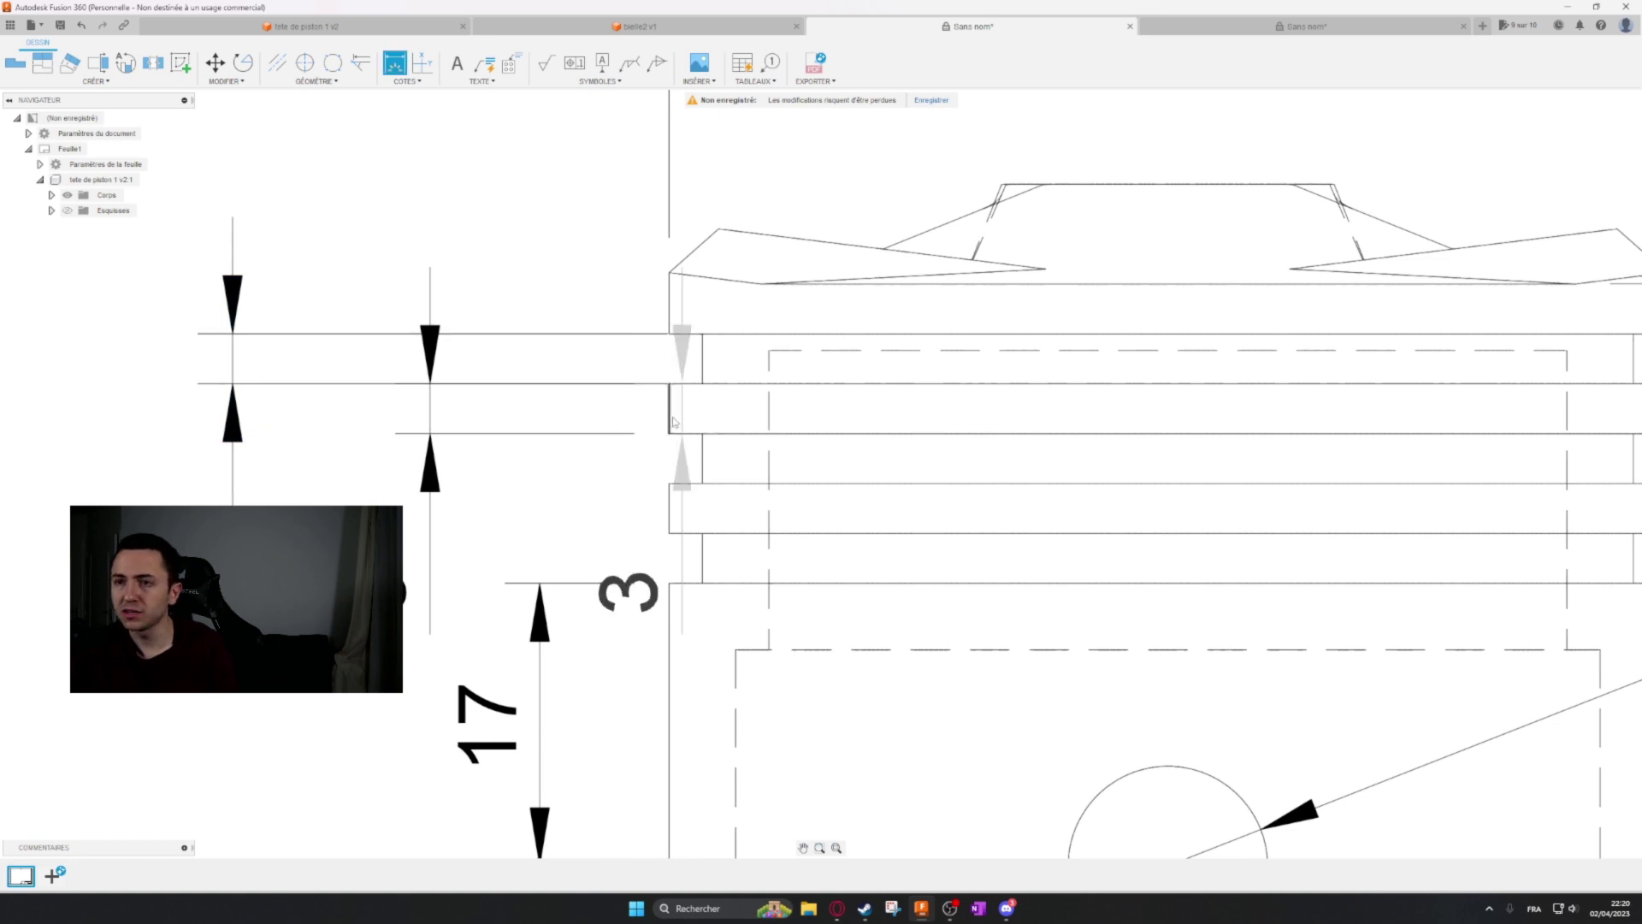
left_click(670, 408)
left_click(702, 362)
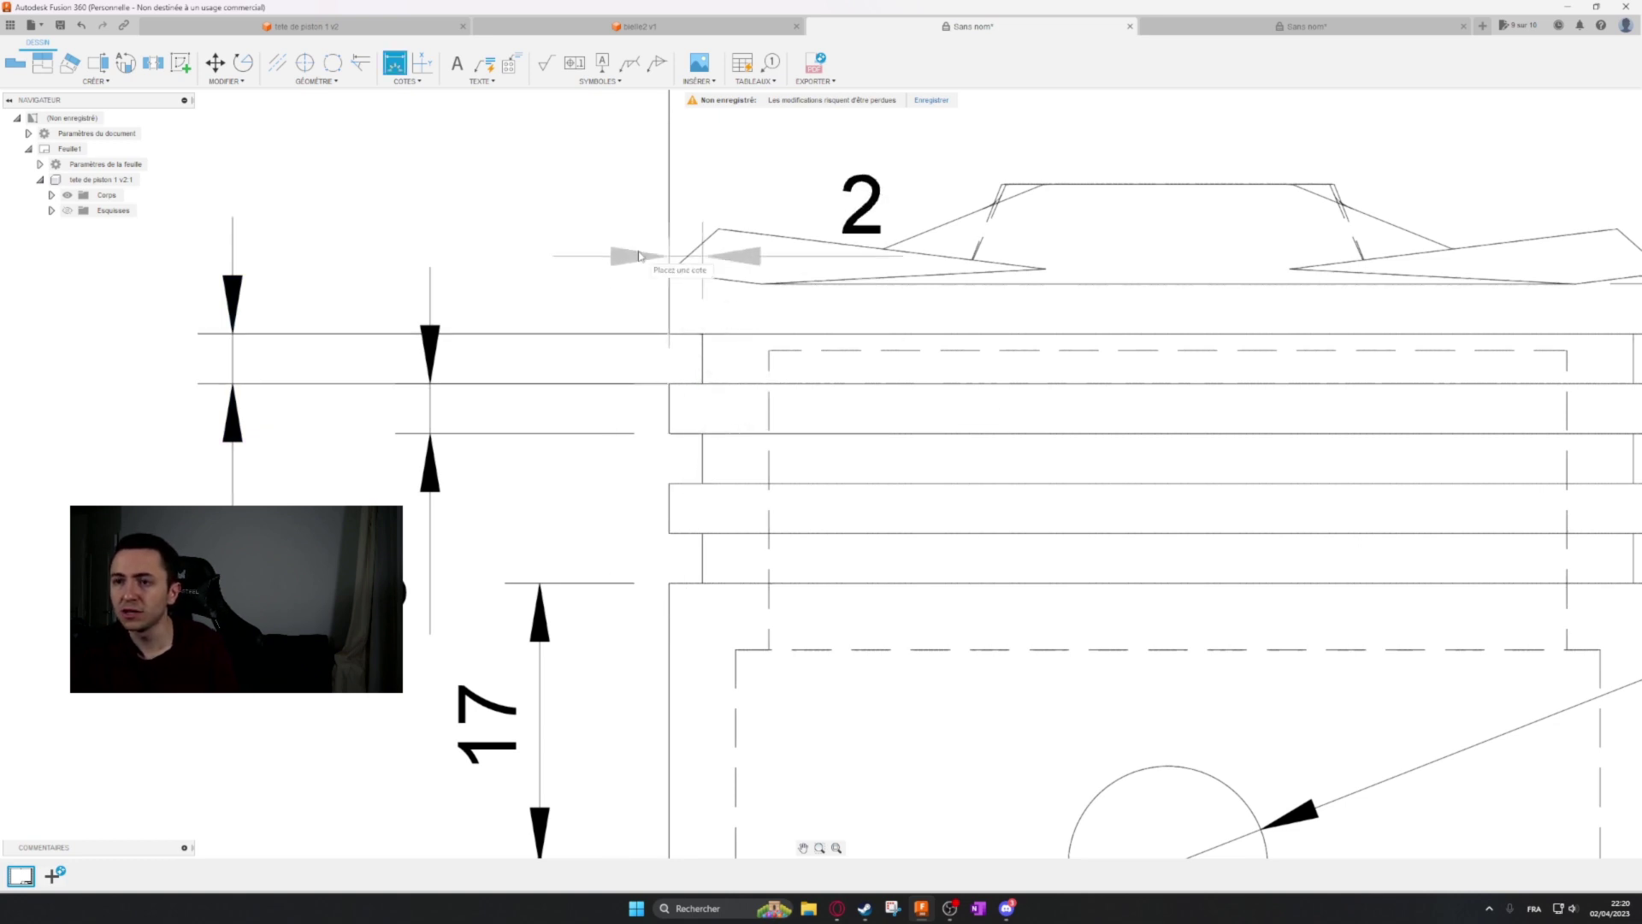
left_click(513, 136)
middle_click_drag(553, 209, 539, 295)
key("Escape")
scroll(582, 261, "down", 3)
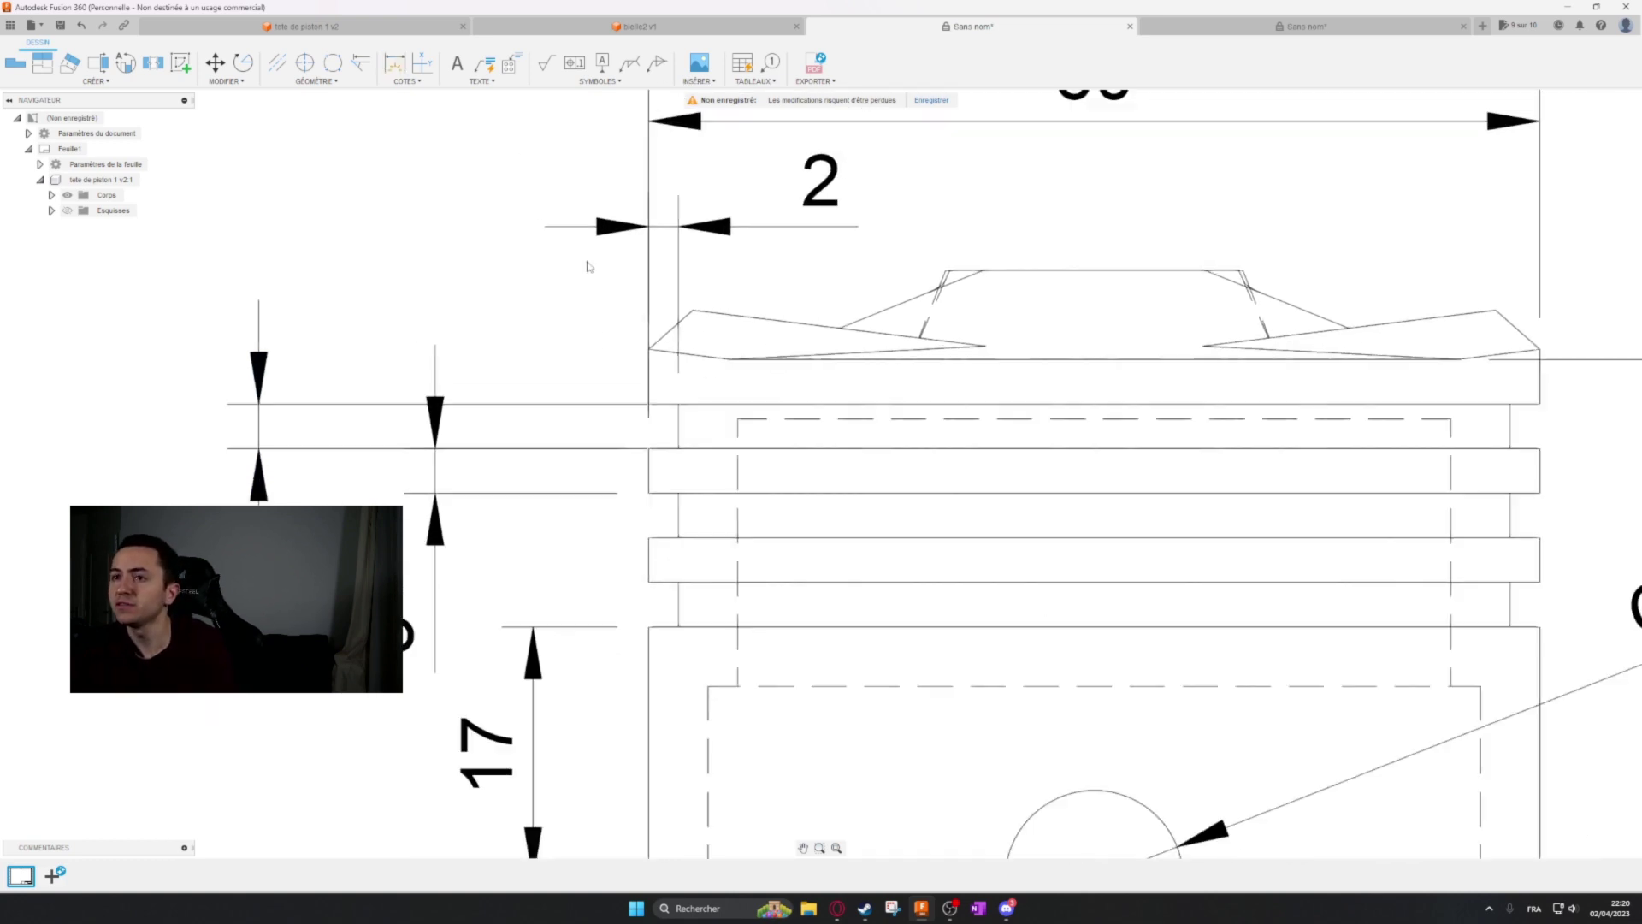
Back in the profile sketch, dimension the uppermost groove's depth at 2 mm.
left_click(1362, 32)
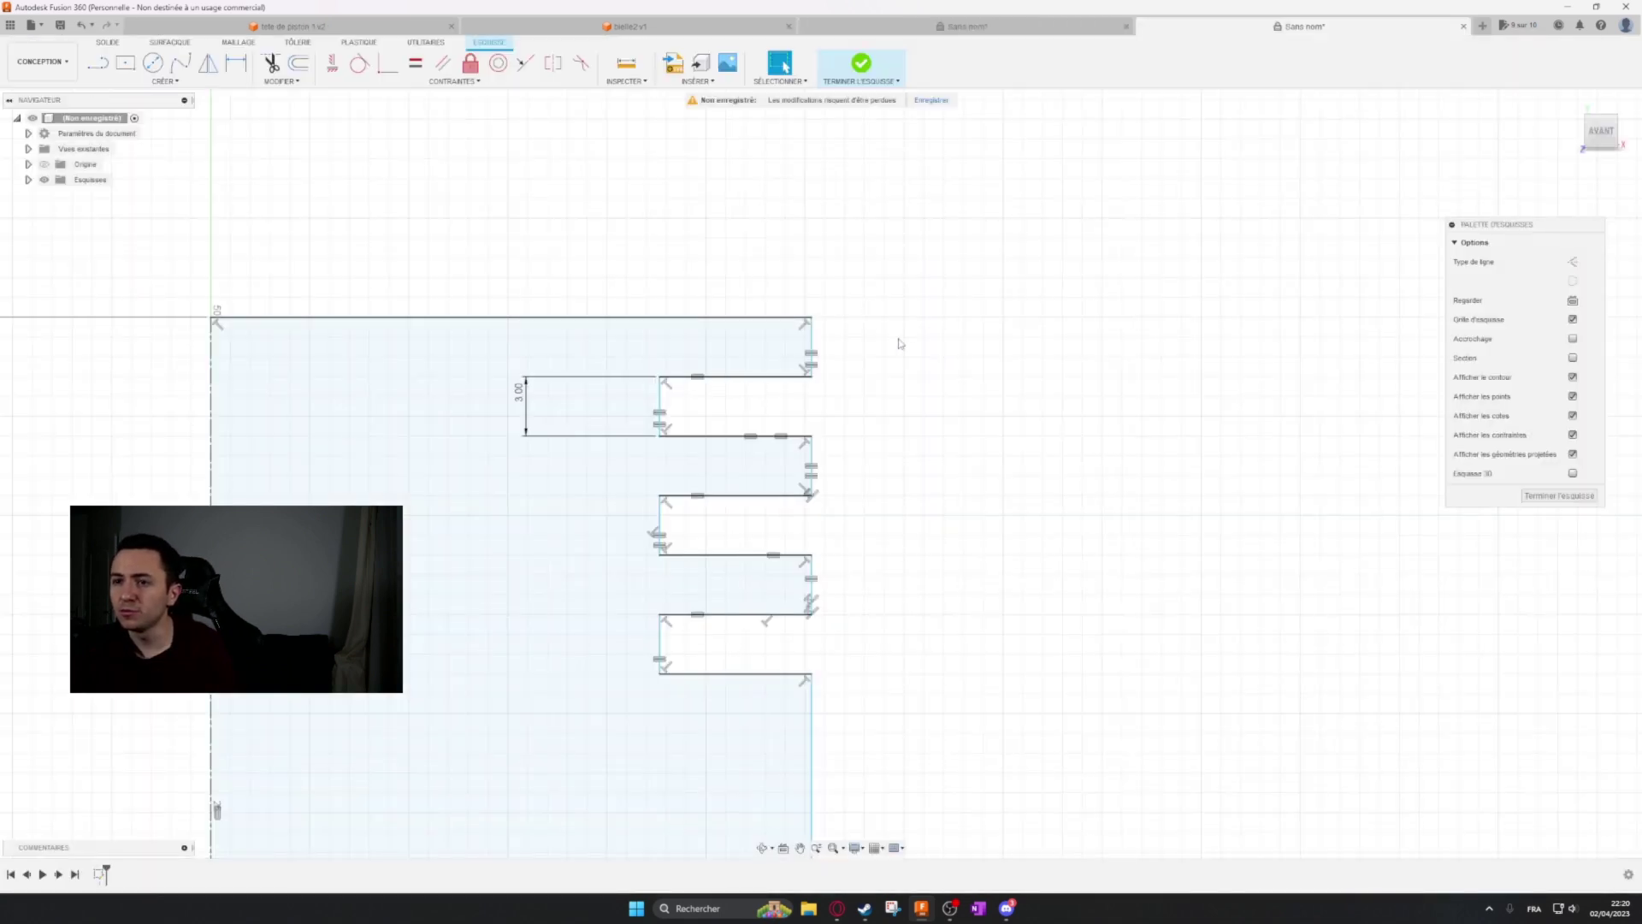
left_click(667, 396)
left_click(956, 363)
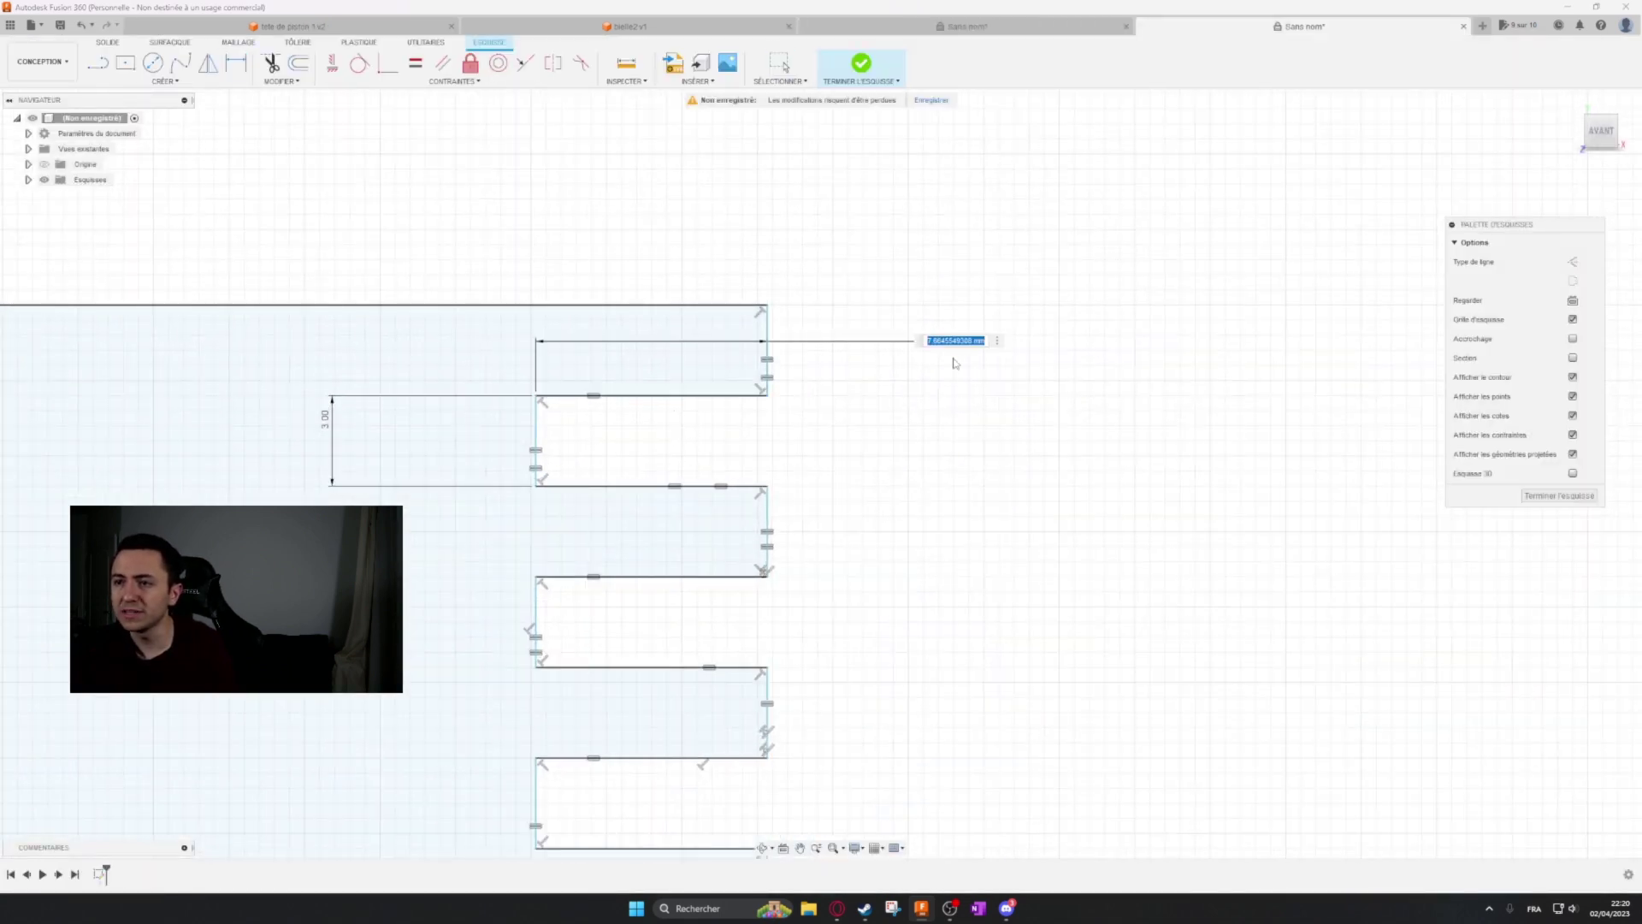
type("2")
key("Return")
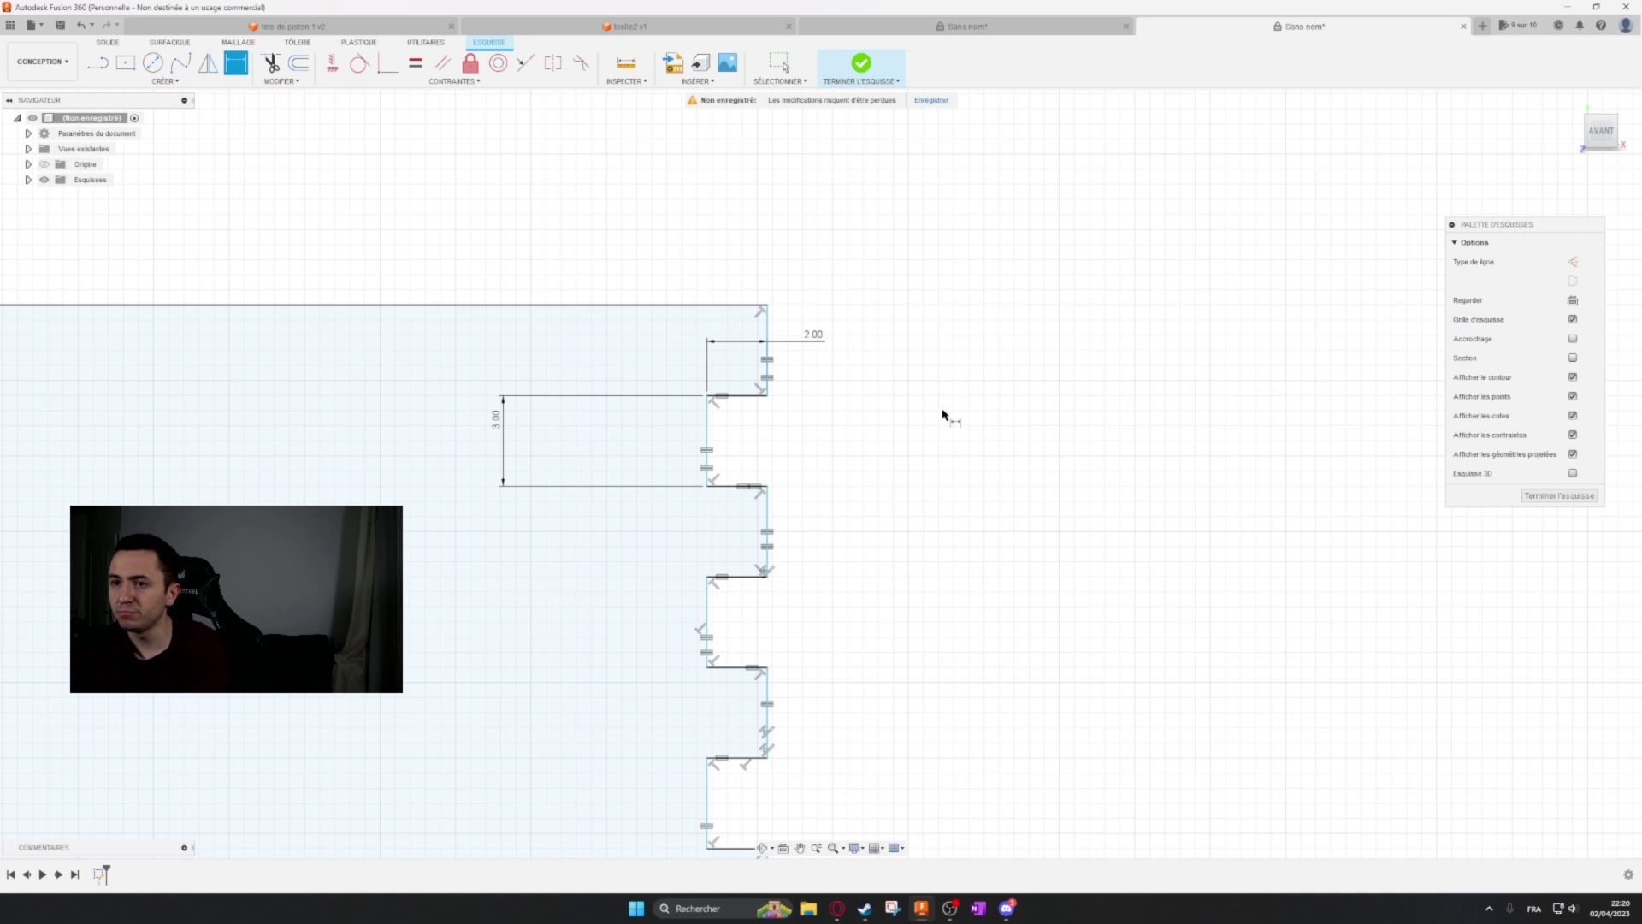
Test the profile's remaining freedom of movement by pulling its outer side outward to a width of about 45 mm.
scroll(949, 385, "down", 2)
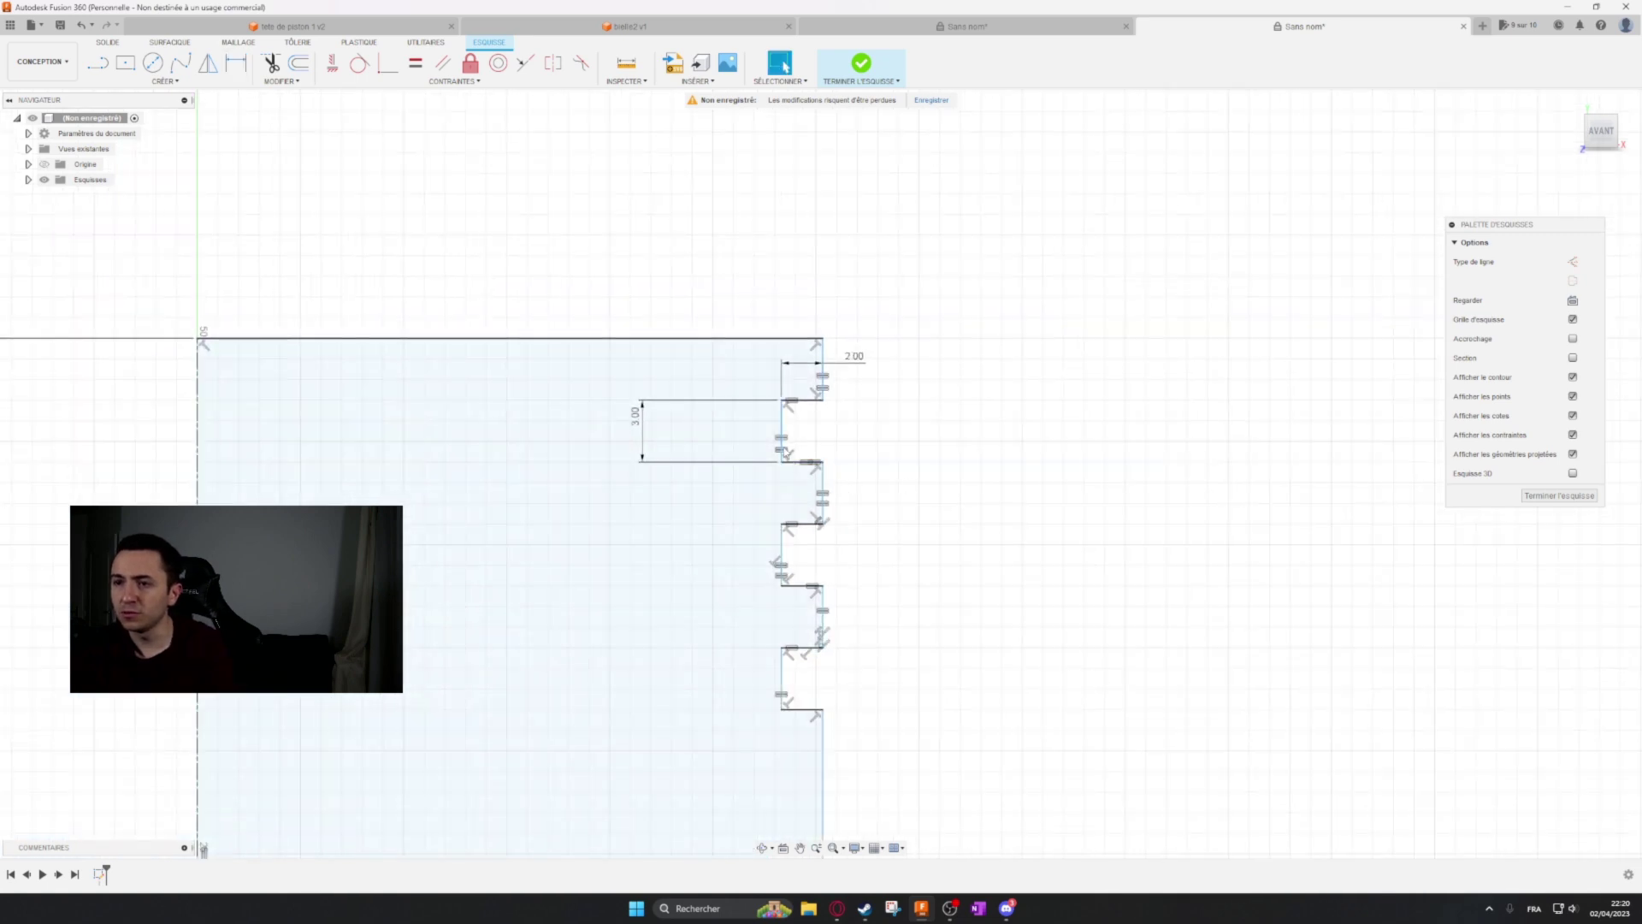
mouse_move(782, 437)
left_mouse_down()
mouse_move(675, 456)
mouse_move(764, 472)
left_mouse_up()
scroll(770, 513, "down", 3)
left_click(759, 477)
left_click(645, 272)
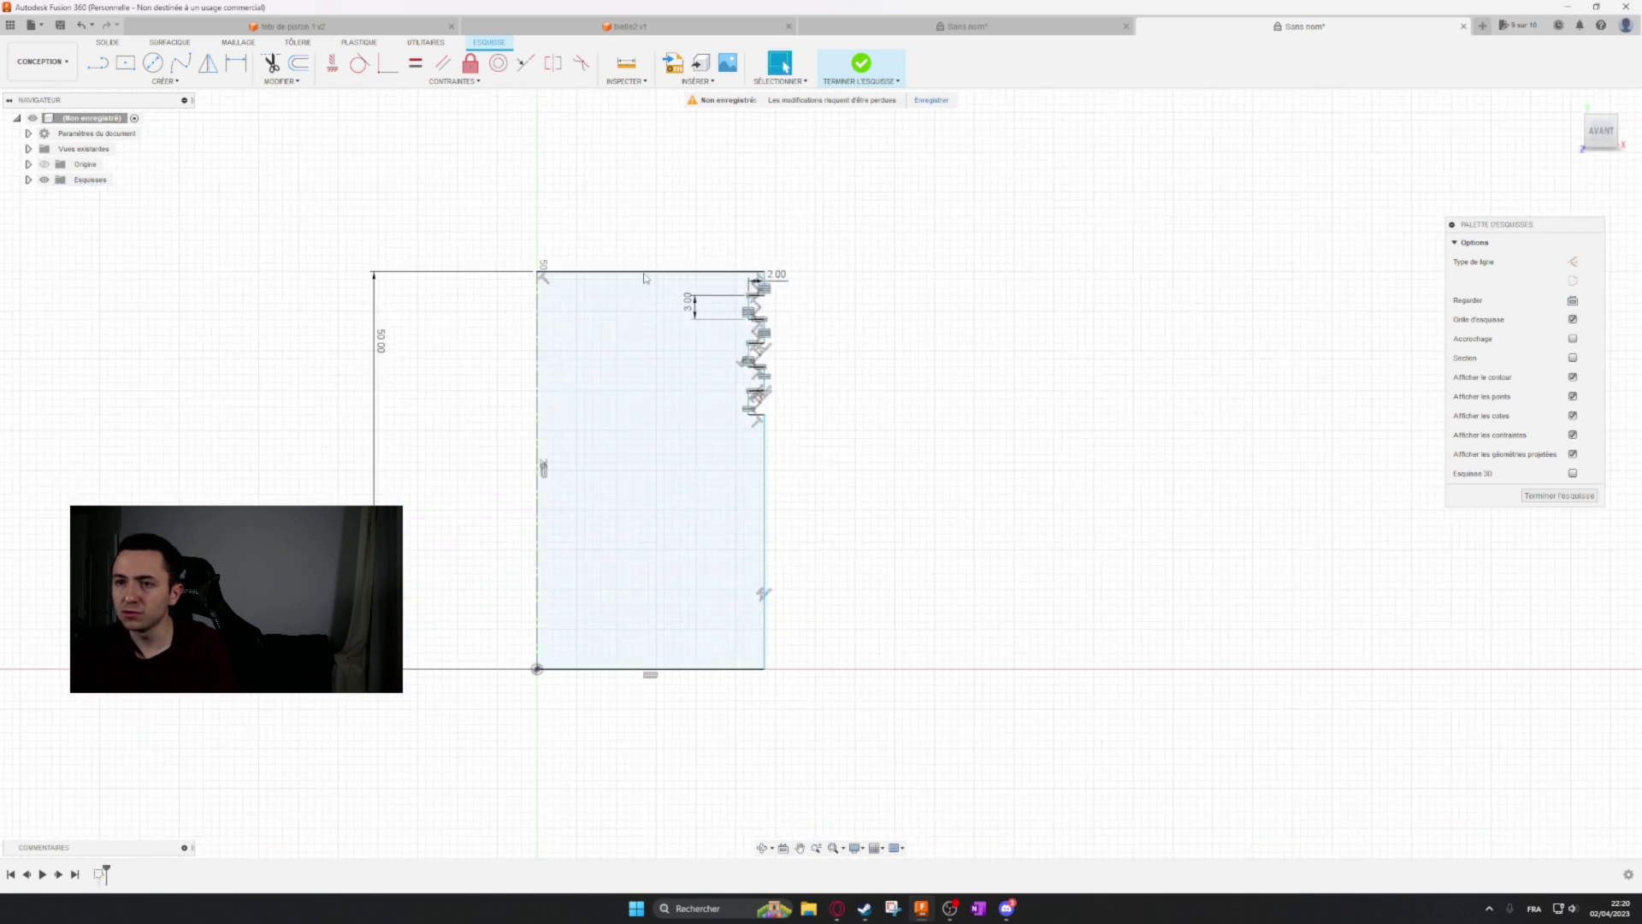
left_click(726, 383)
left_click(764, 413)
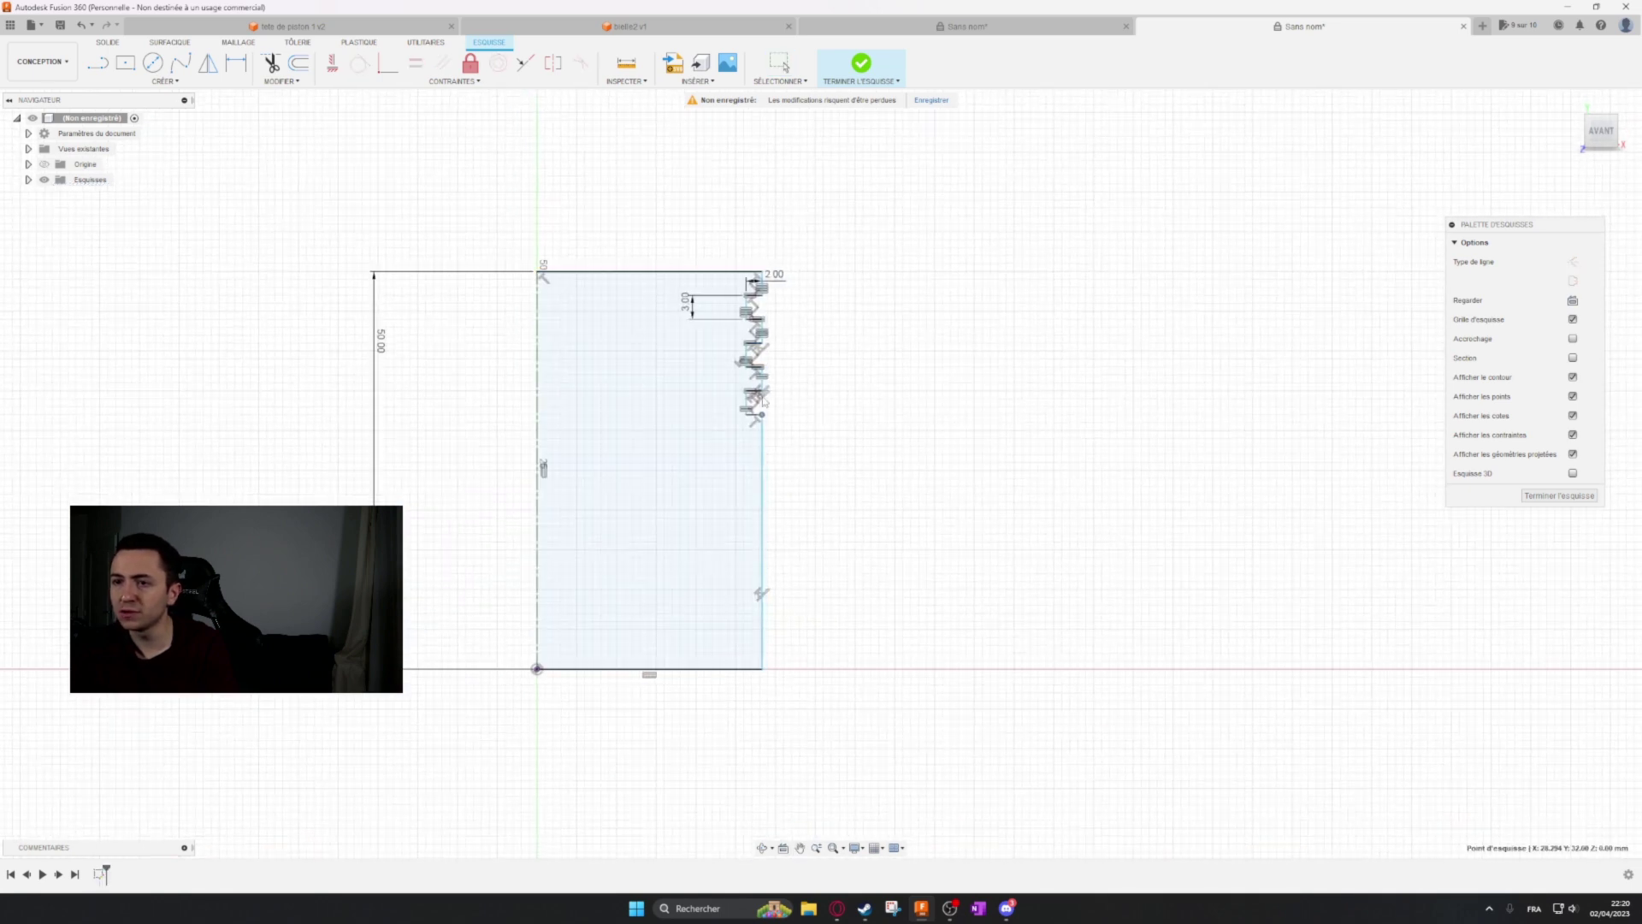
left_click_drag(764, 396, 761, 400)
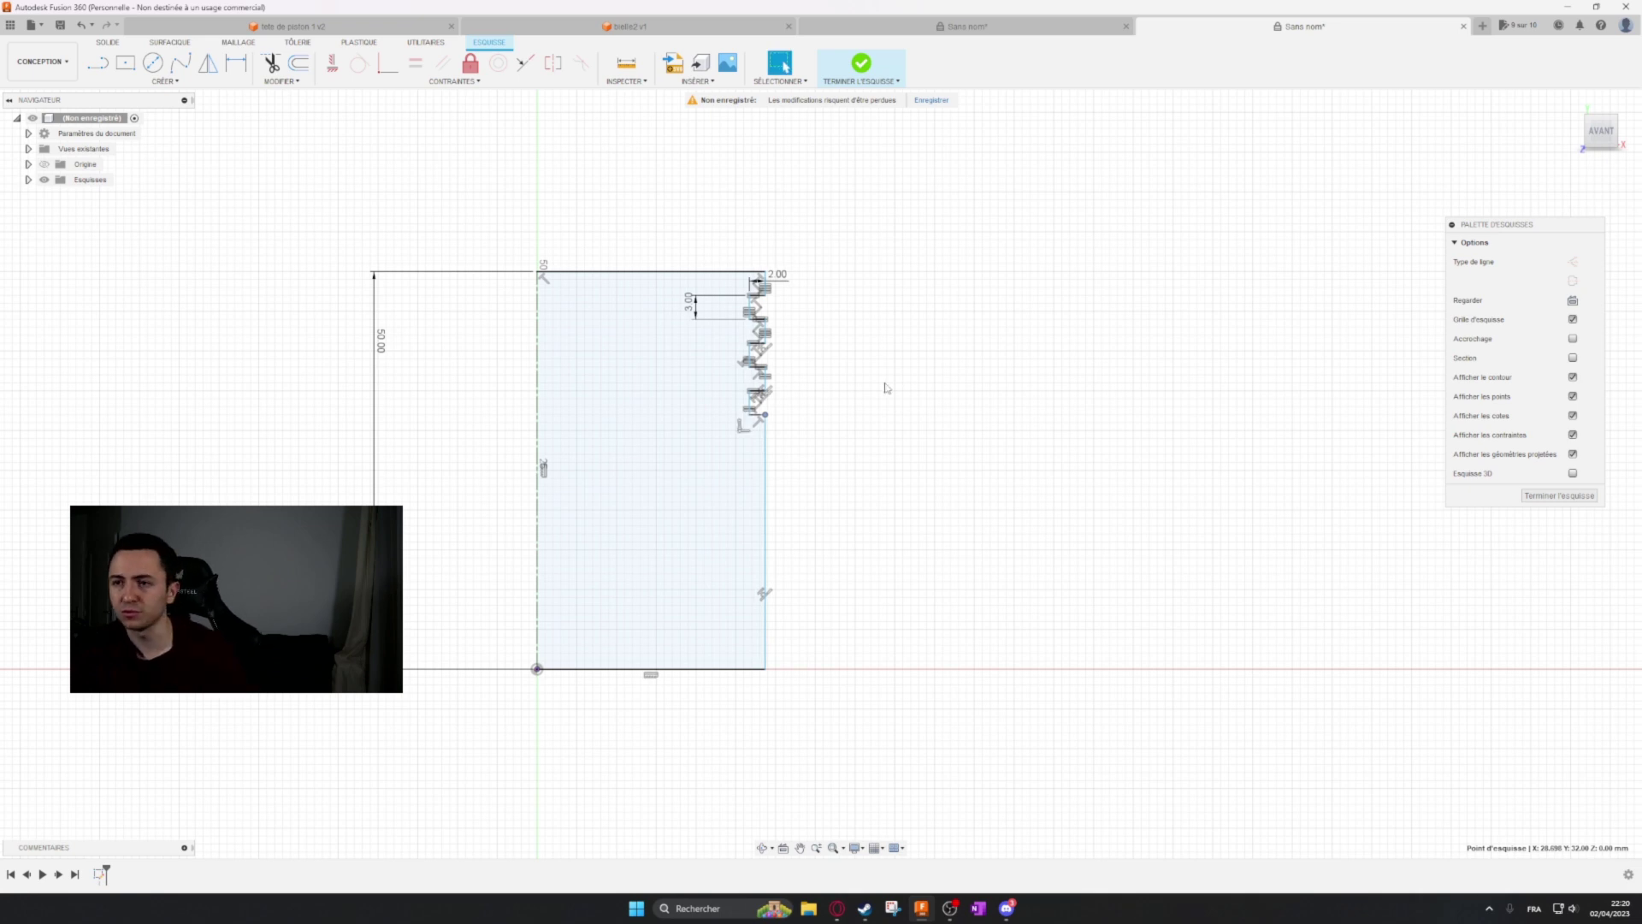
scroll(886, 388, "up", 2)
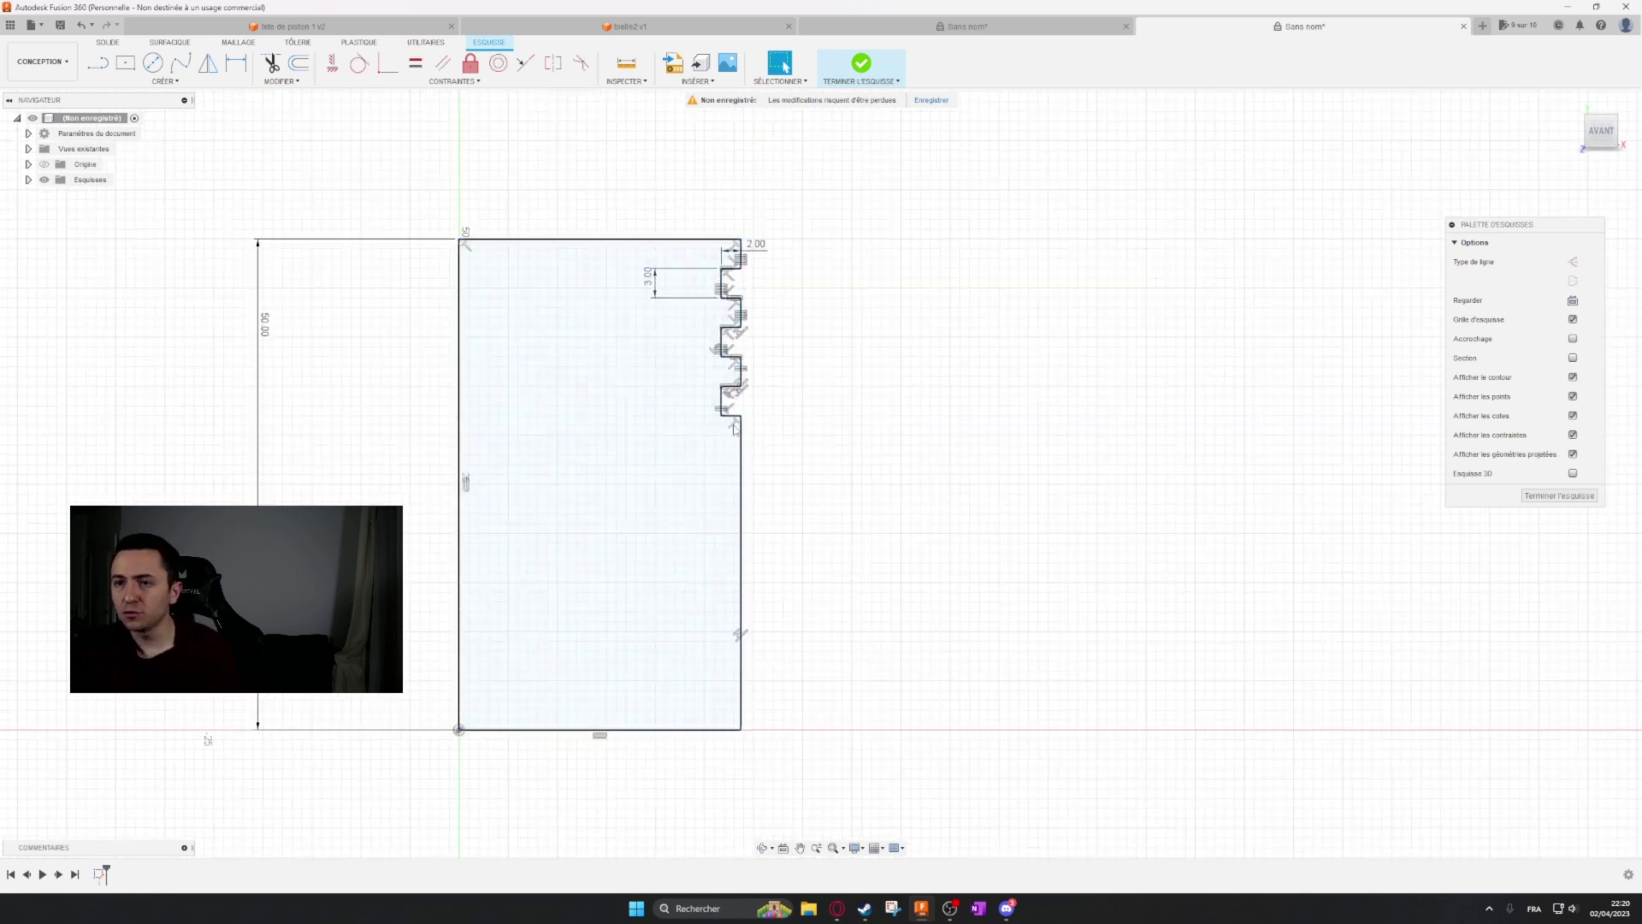
left_click_drag(735, 427, 901, 429)
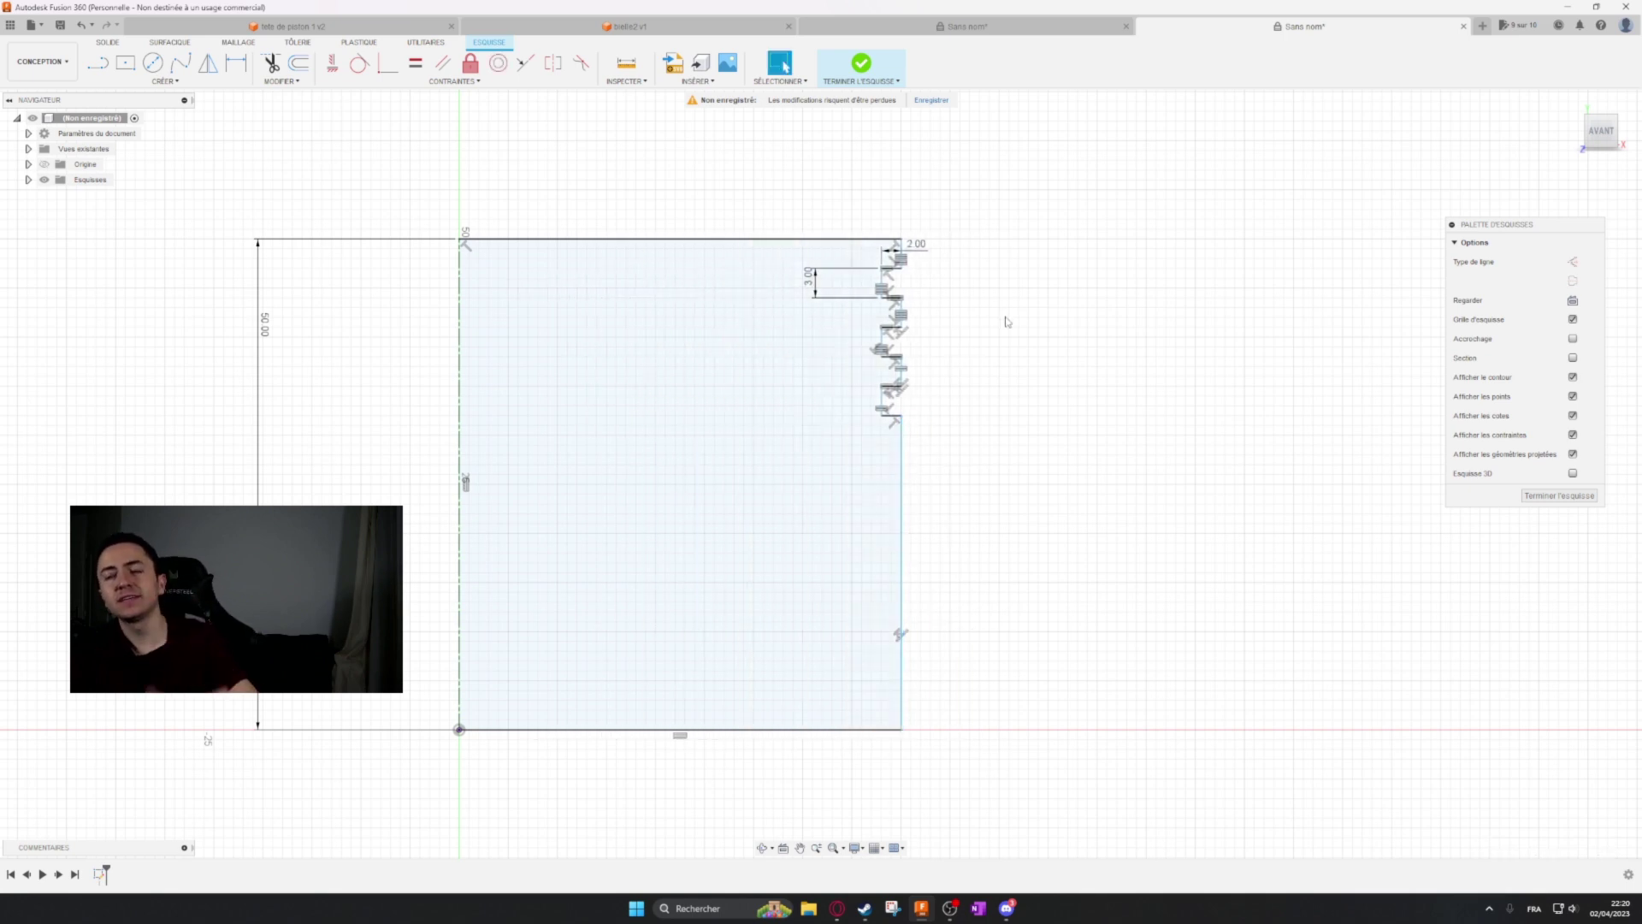
key("d")
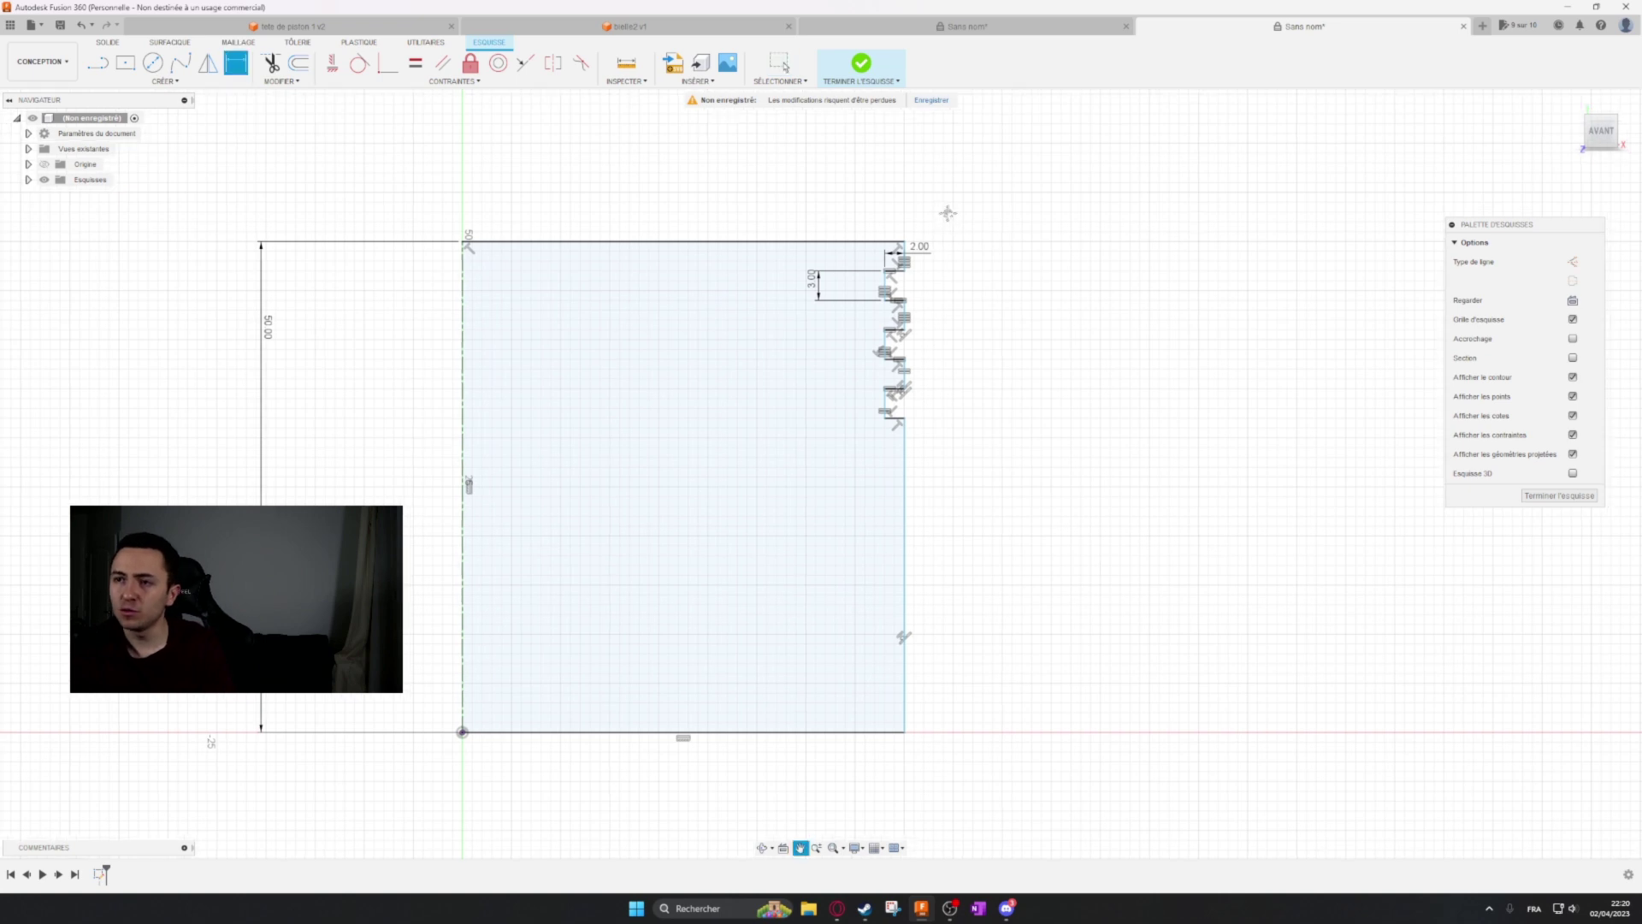
middle_click_drag(946, 209, 990, 239)
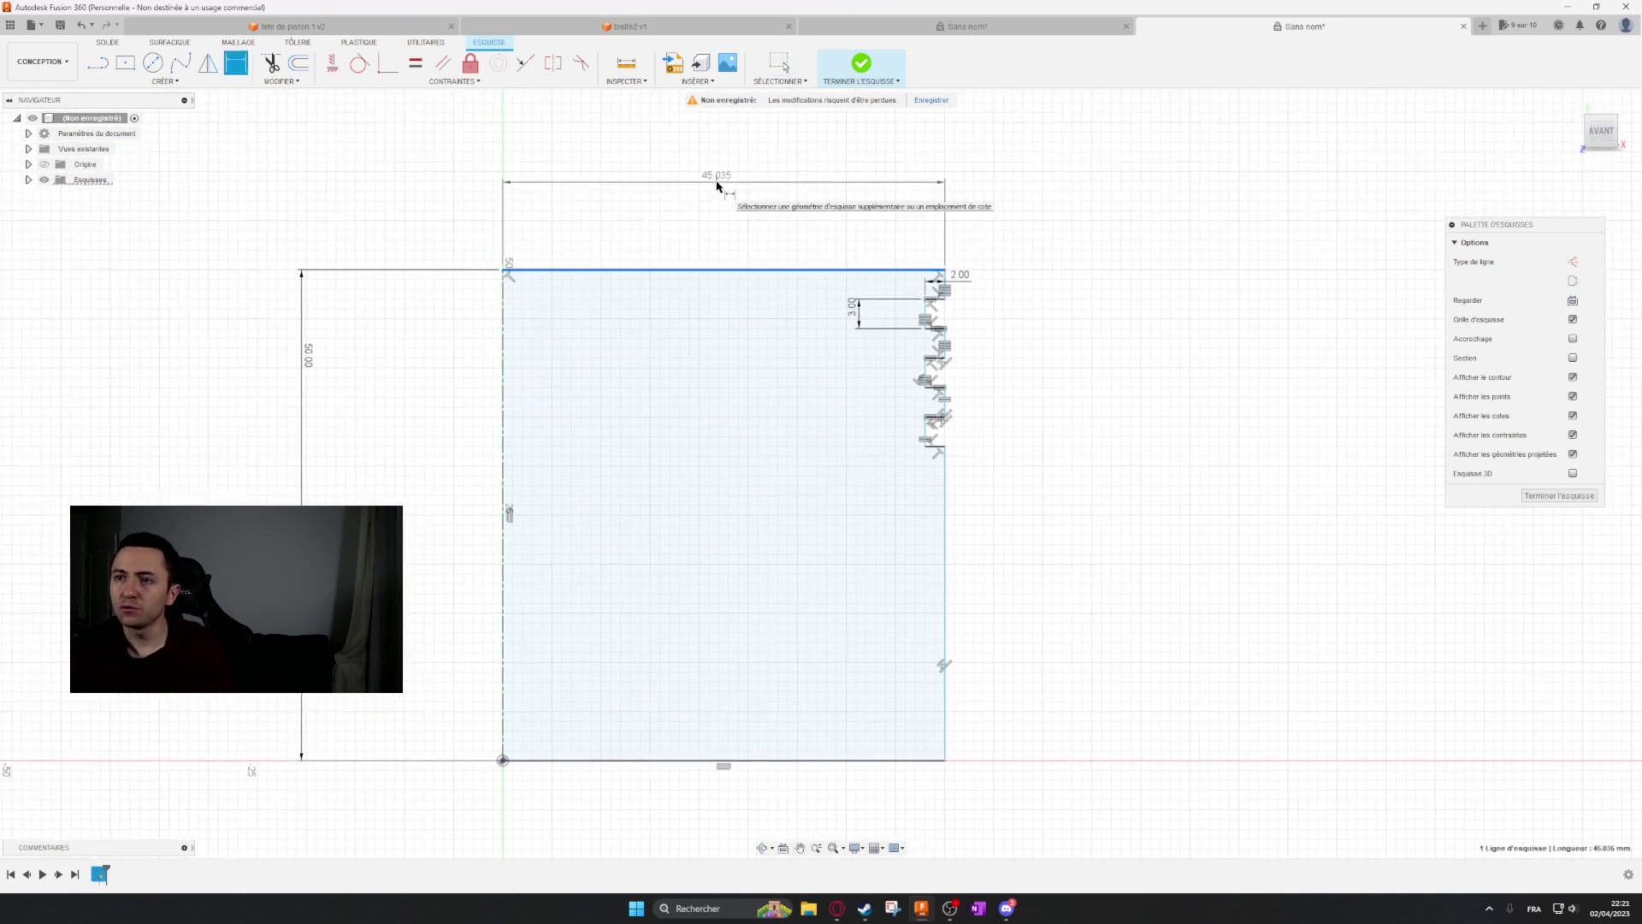
left_click(715, 180)
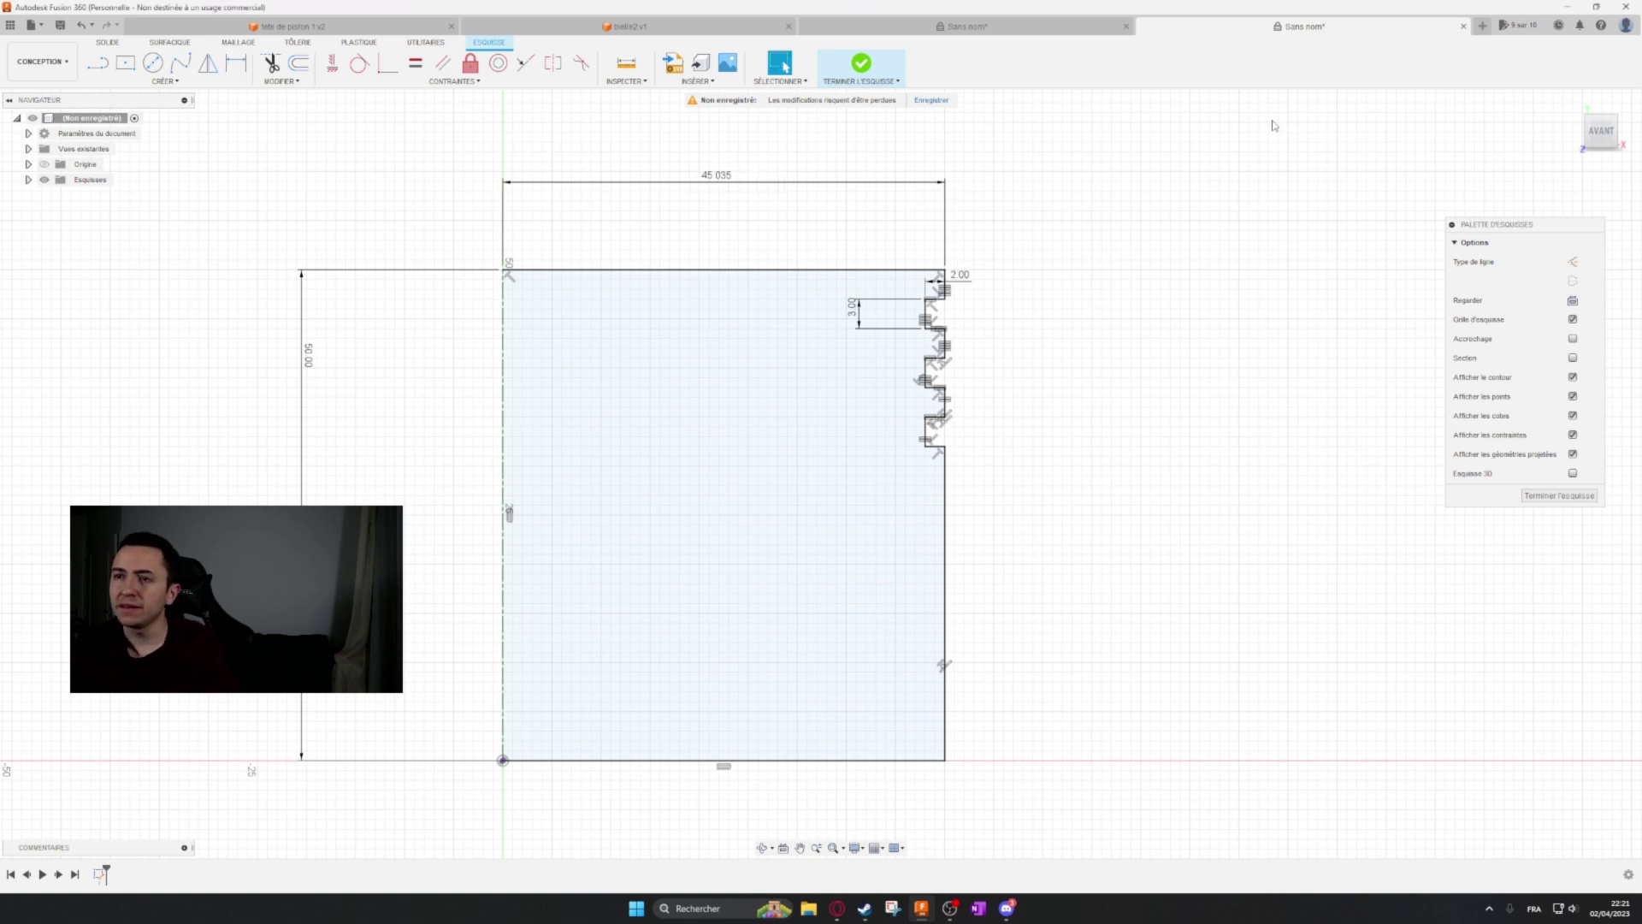
key("Escape")
key("Escape")
Add a diameter dimension of 50 mm between the profile's lower outer edge and the centerline, placed above the profile.
left_click(502, 359)
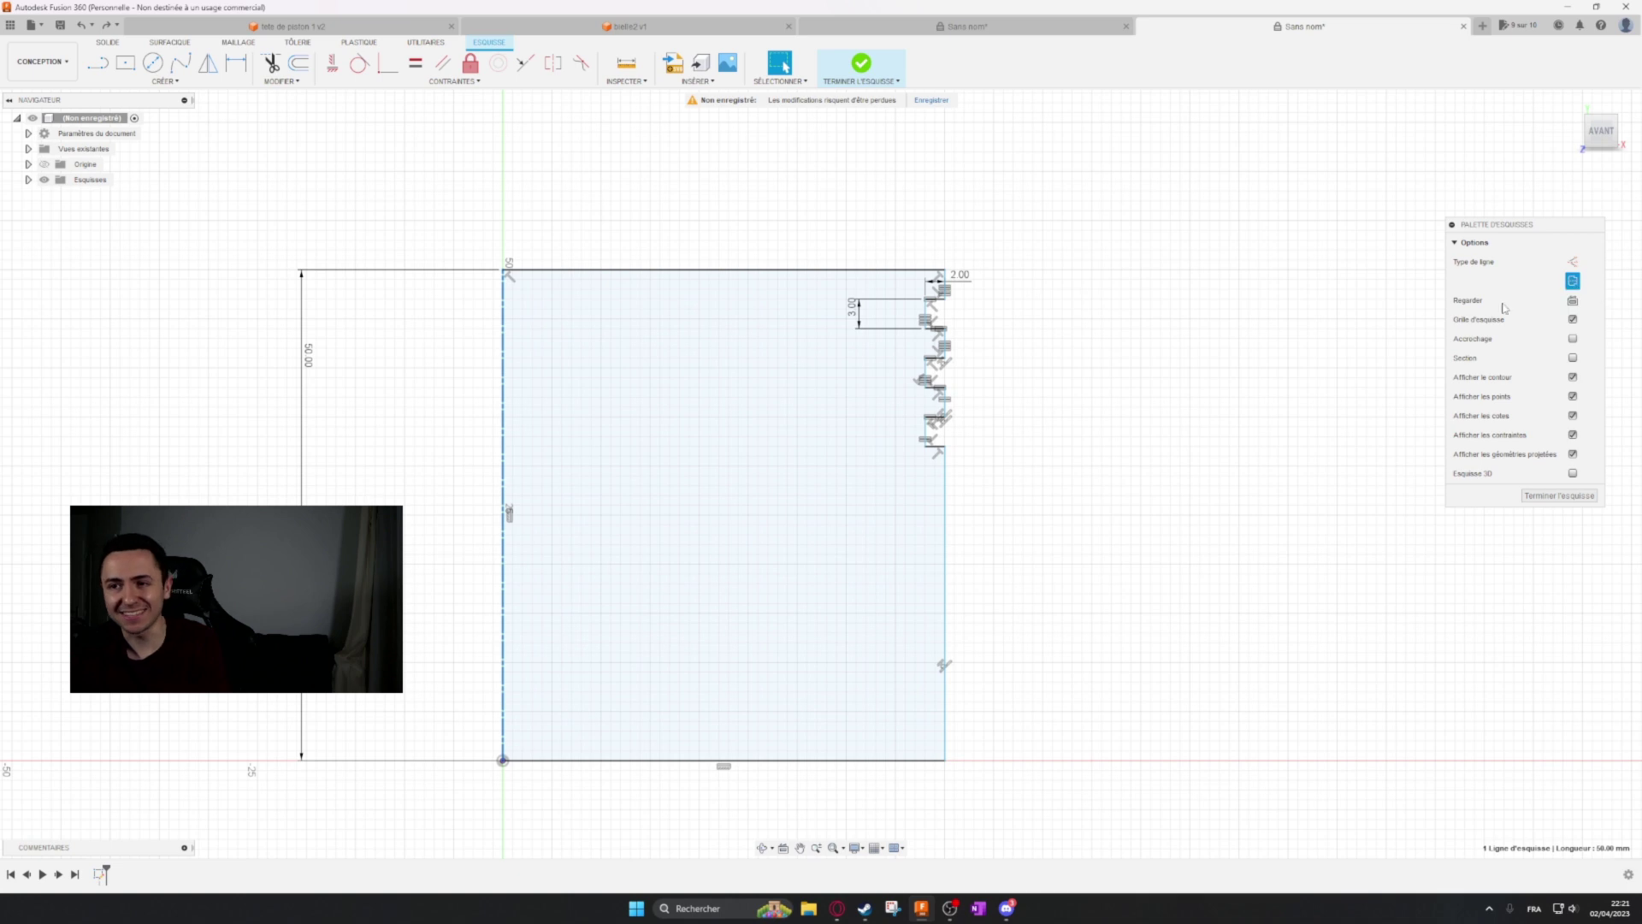
left_click(1135, 294)
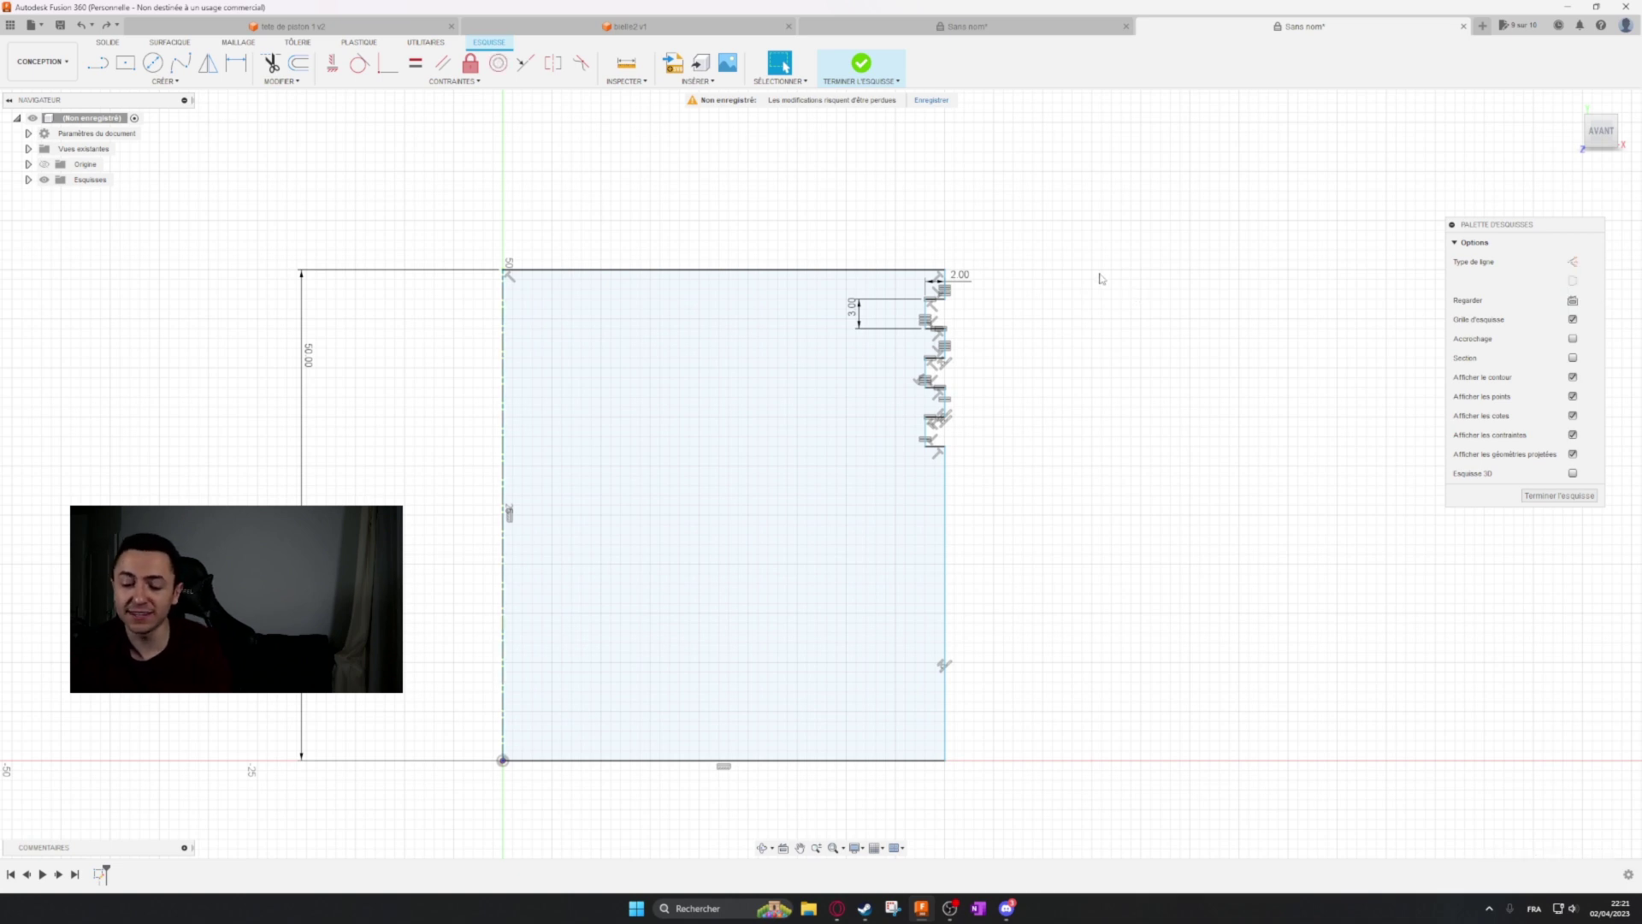
key("d")
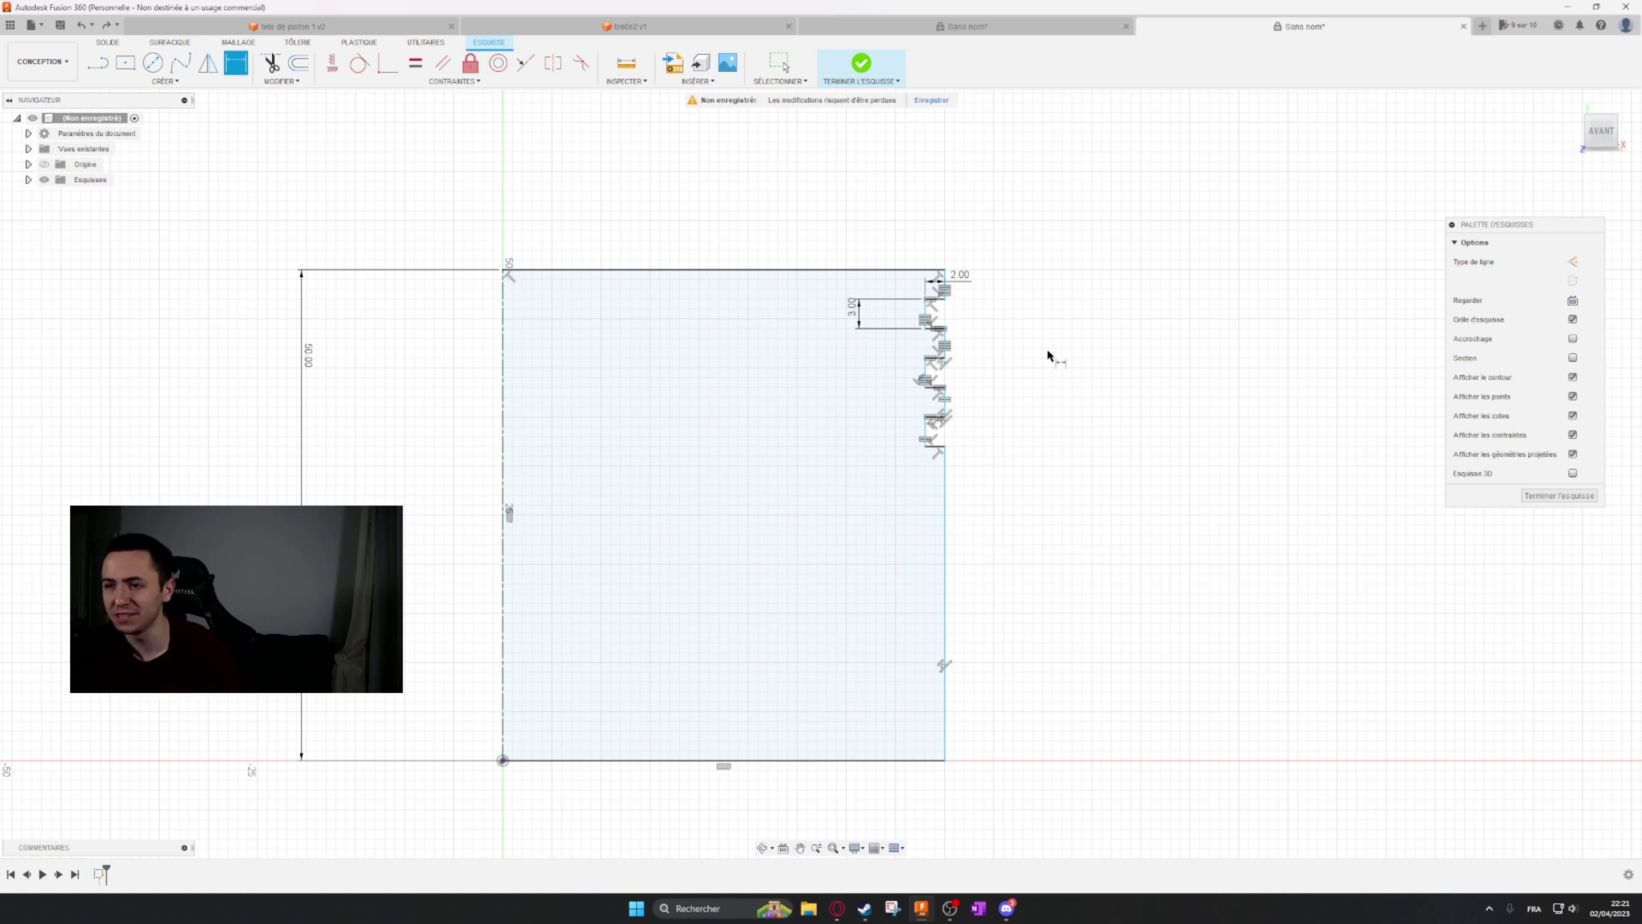
left_click(945, 498)
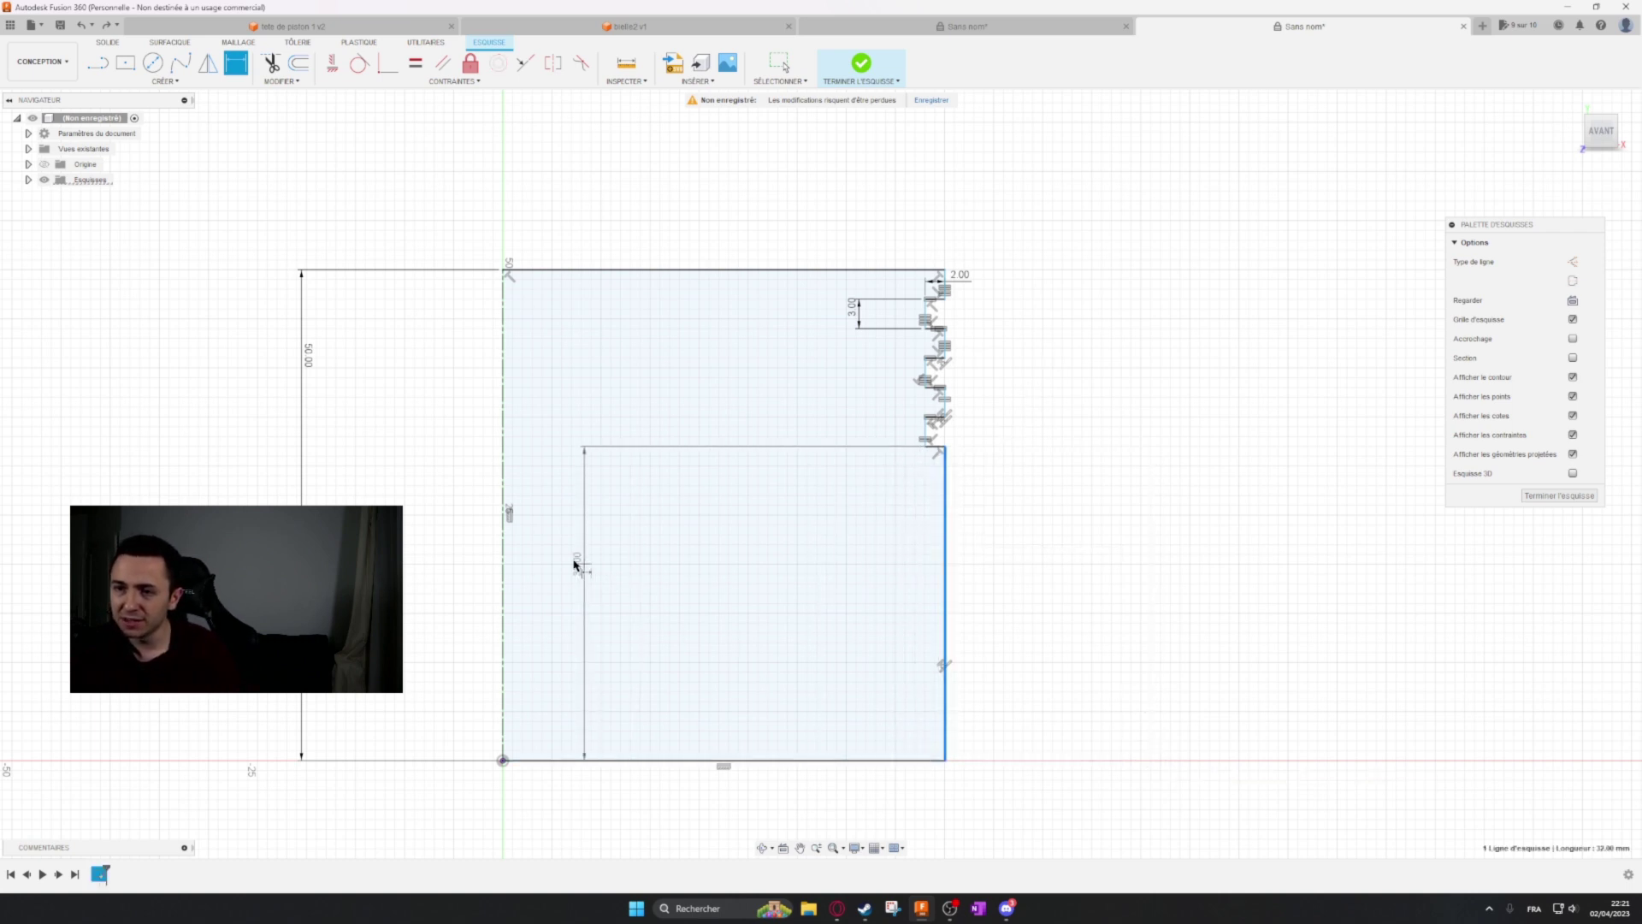
left_click(501, 543)
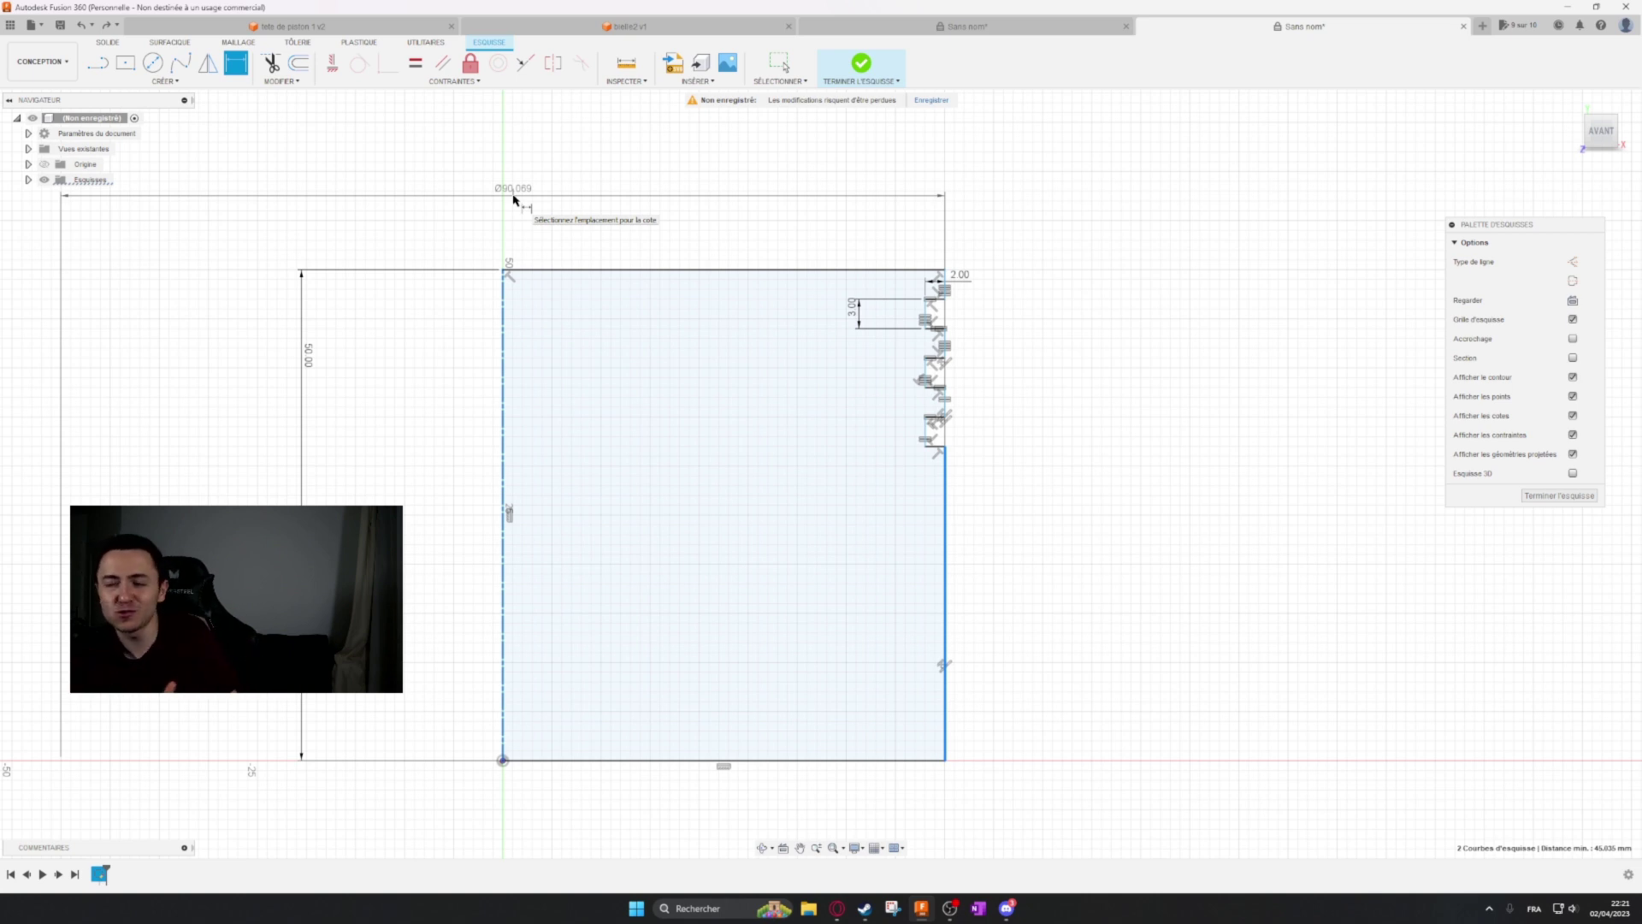
left_click(513, 199)
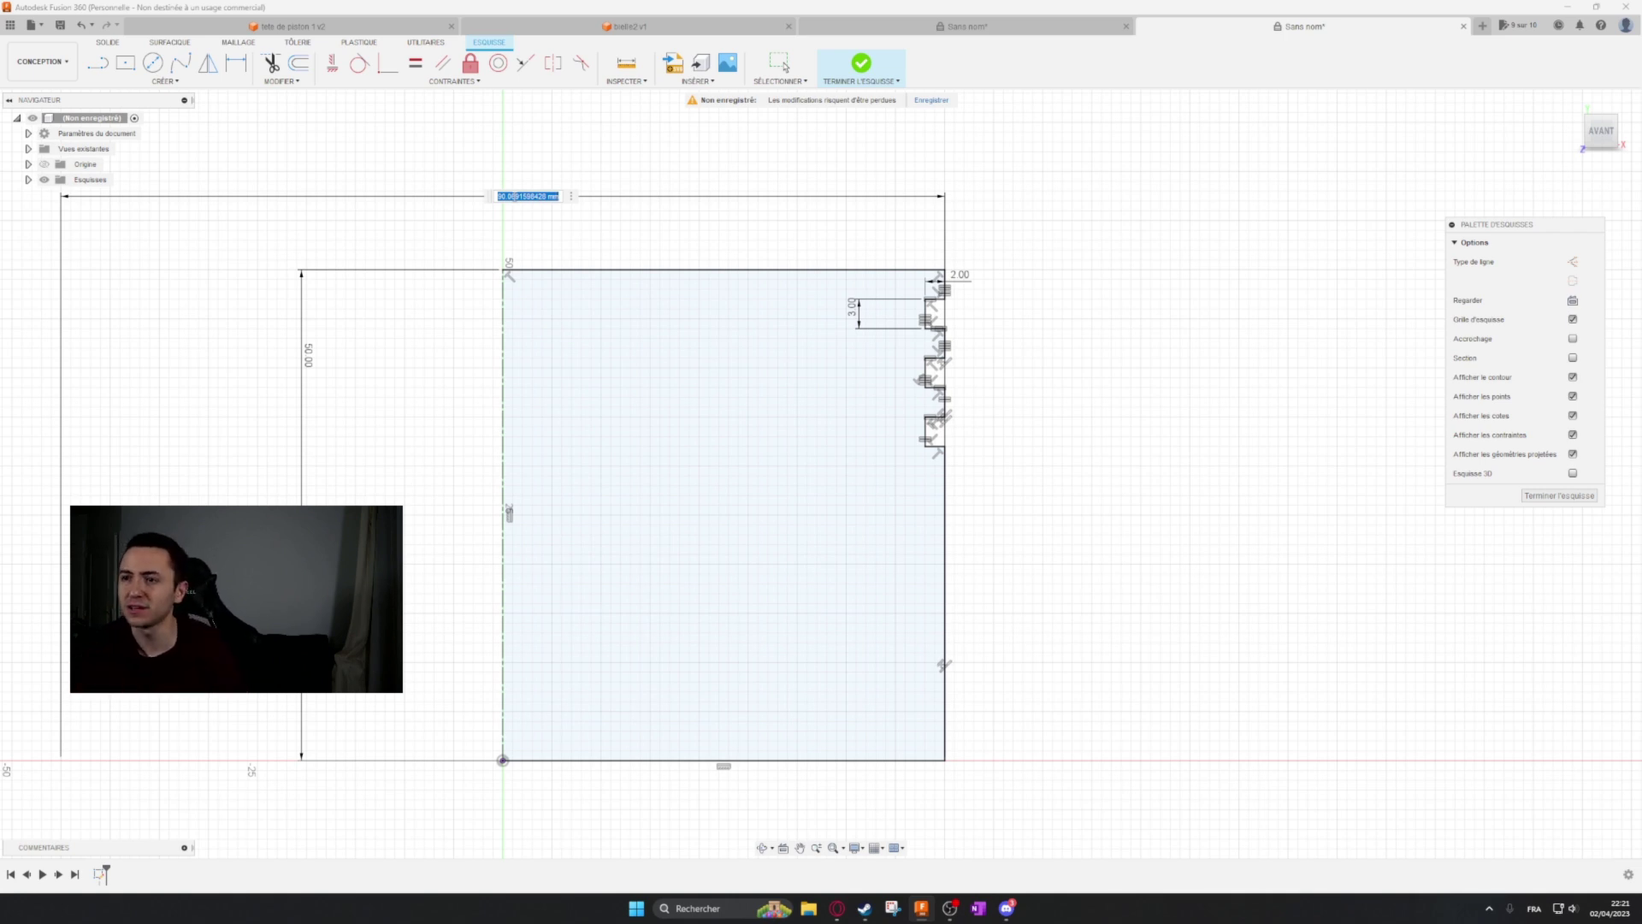
middle_click_drag(609, 273, 864, 283)
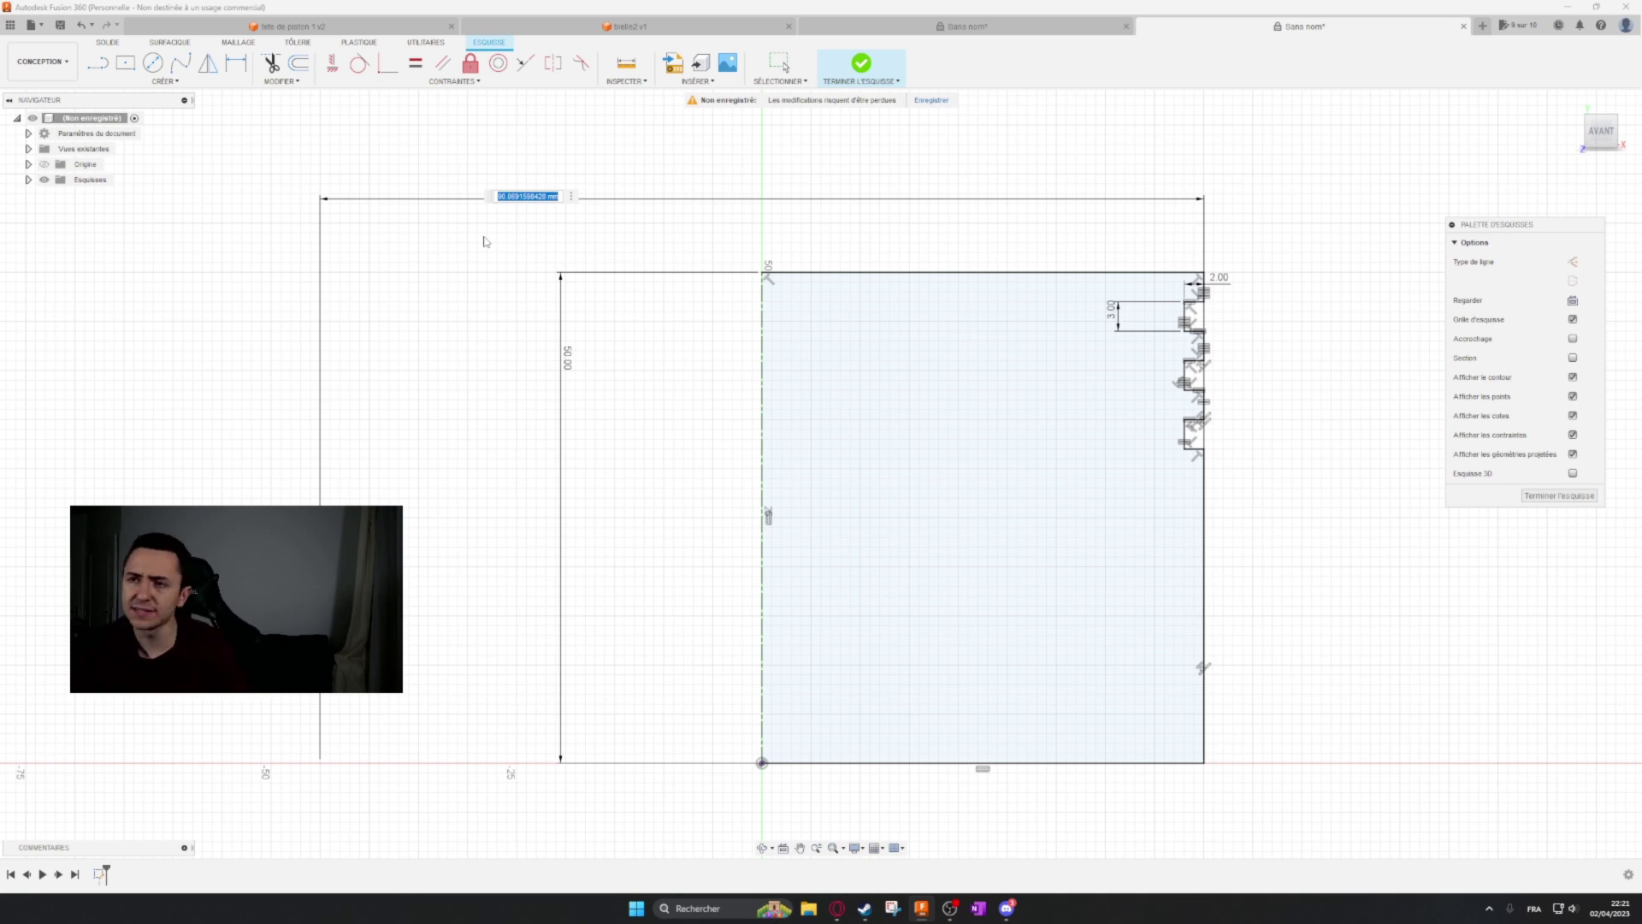
type("50")
key("Return")
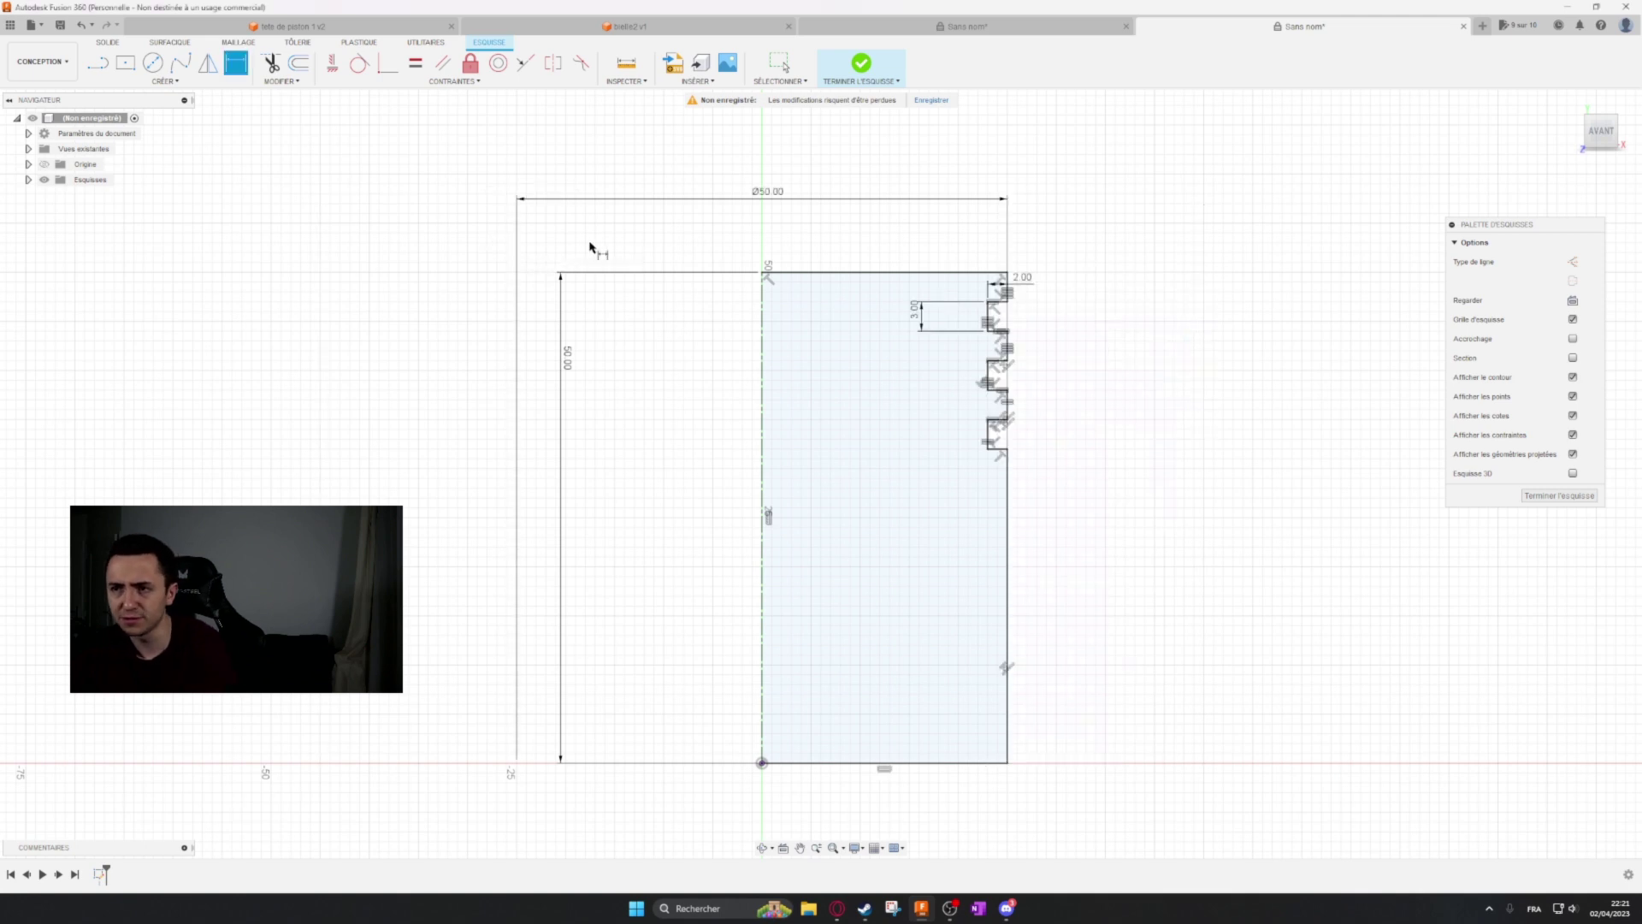
Check the overall width in the piston drawing and set the profile's diameter dimension to 60 mm.
left_click(965, 27)
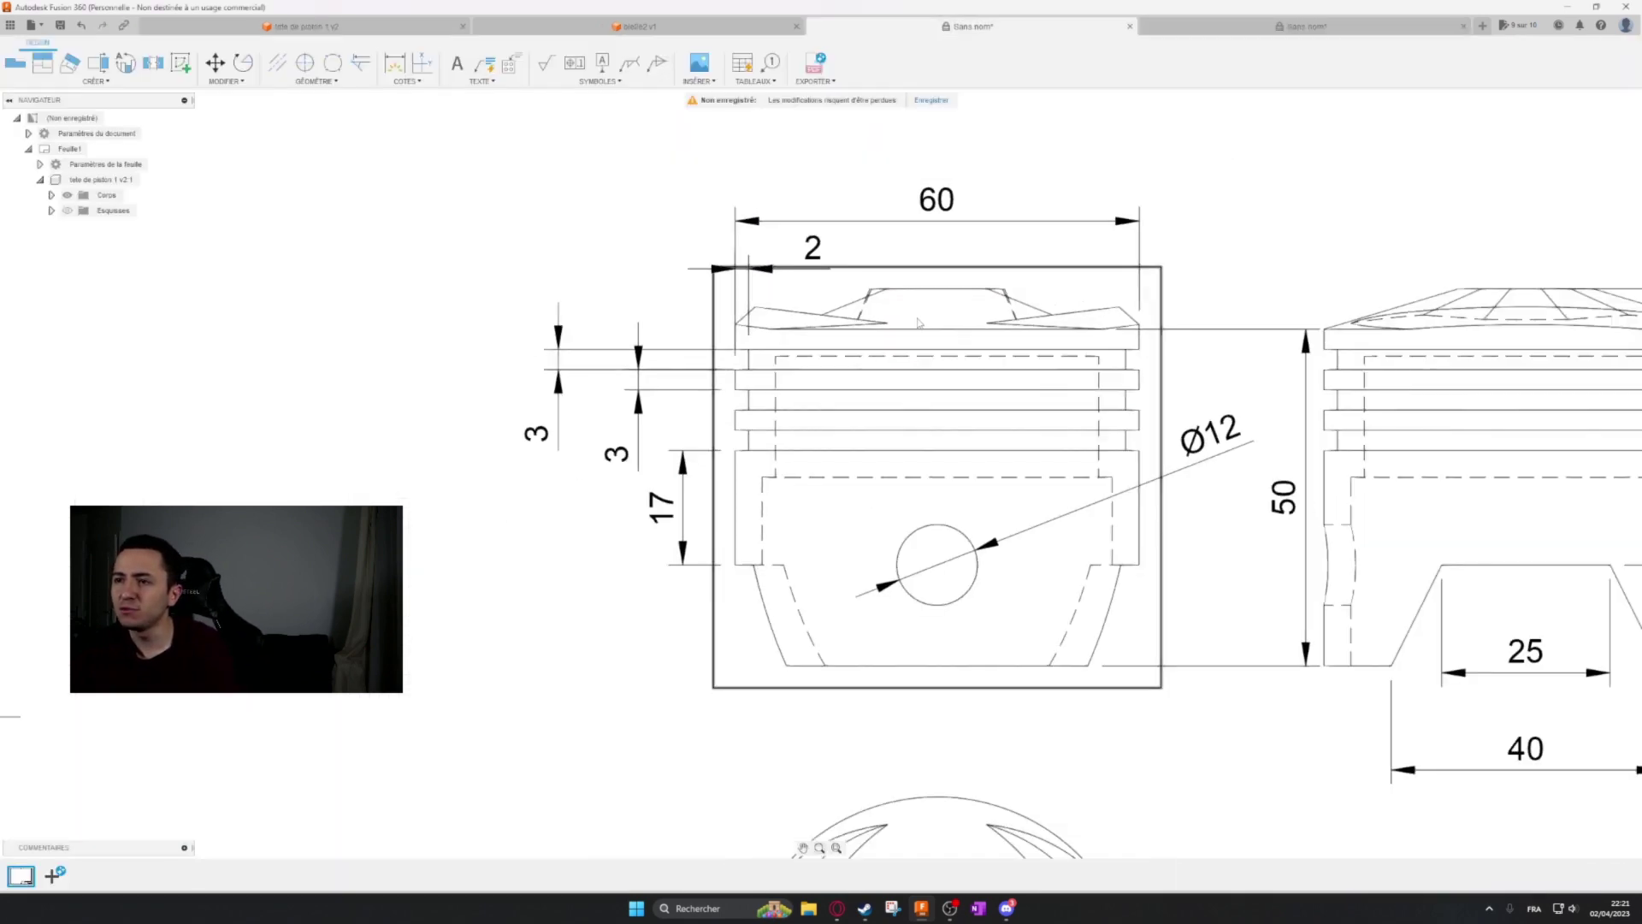
left_click(1306, 26)
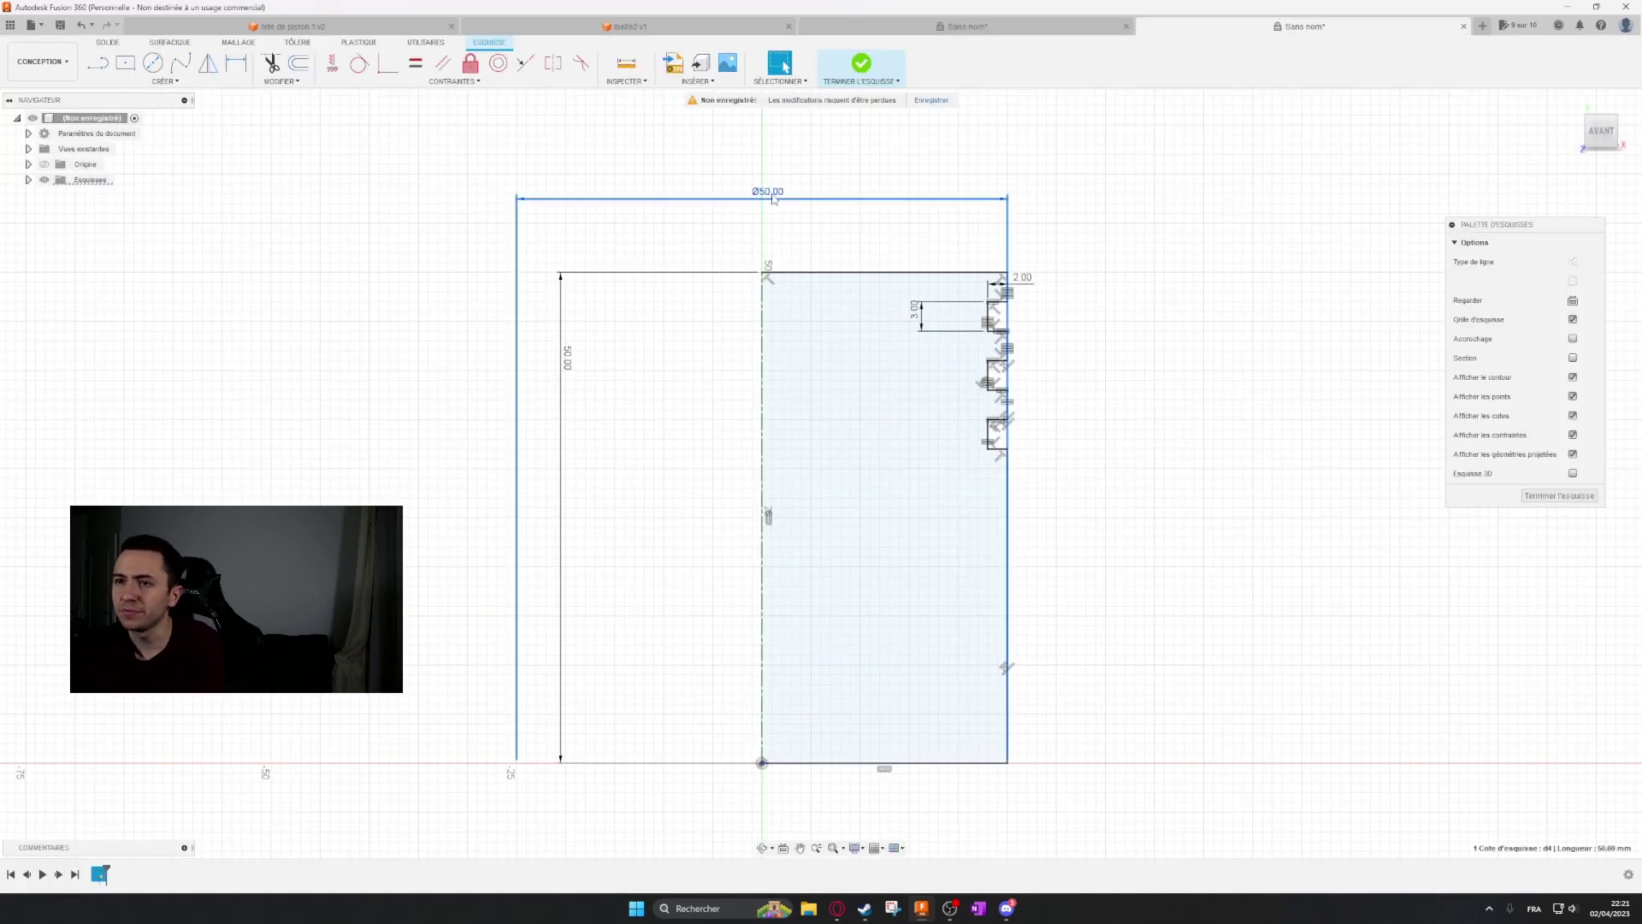
type("60")
key("Return")
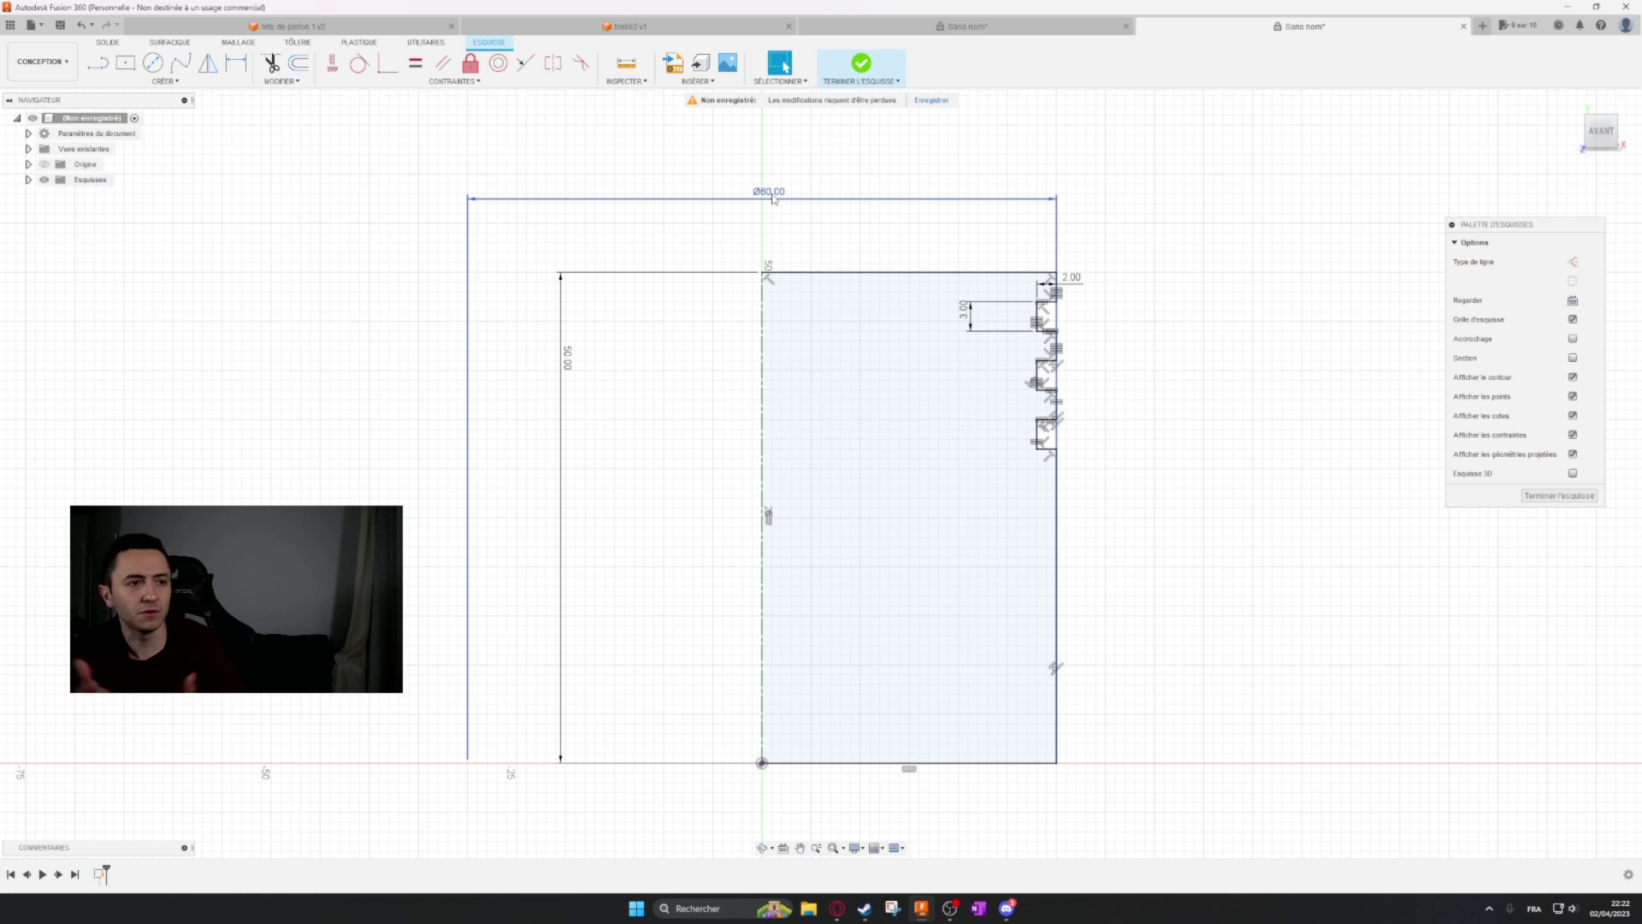
key("d")
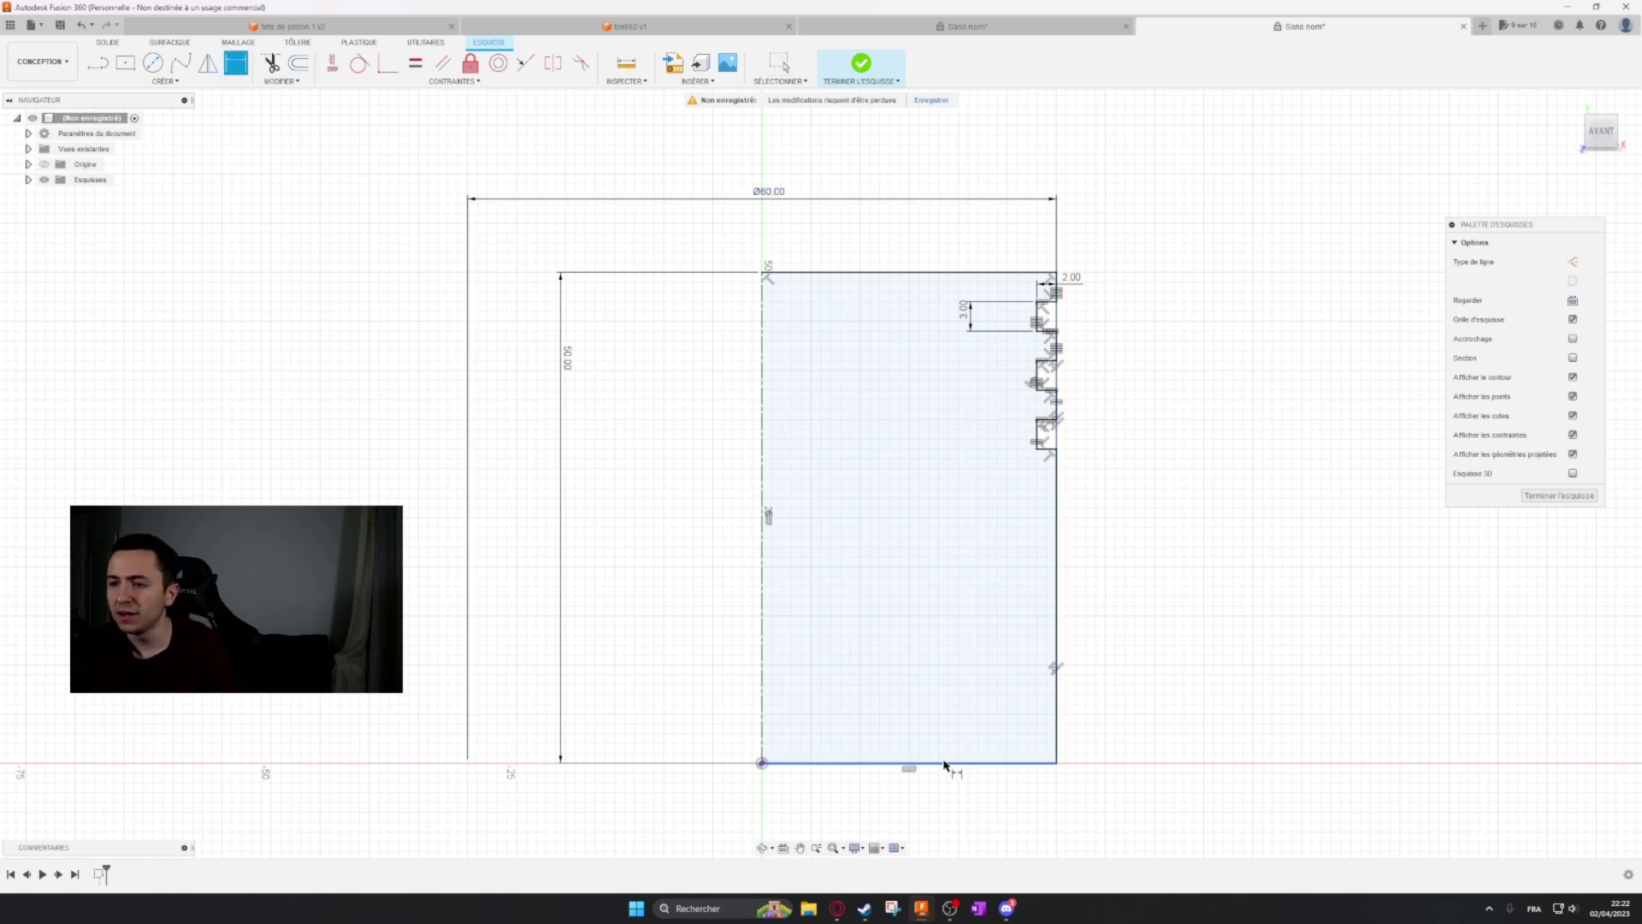
left_click(946, 763)
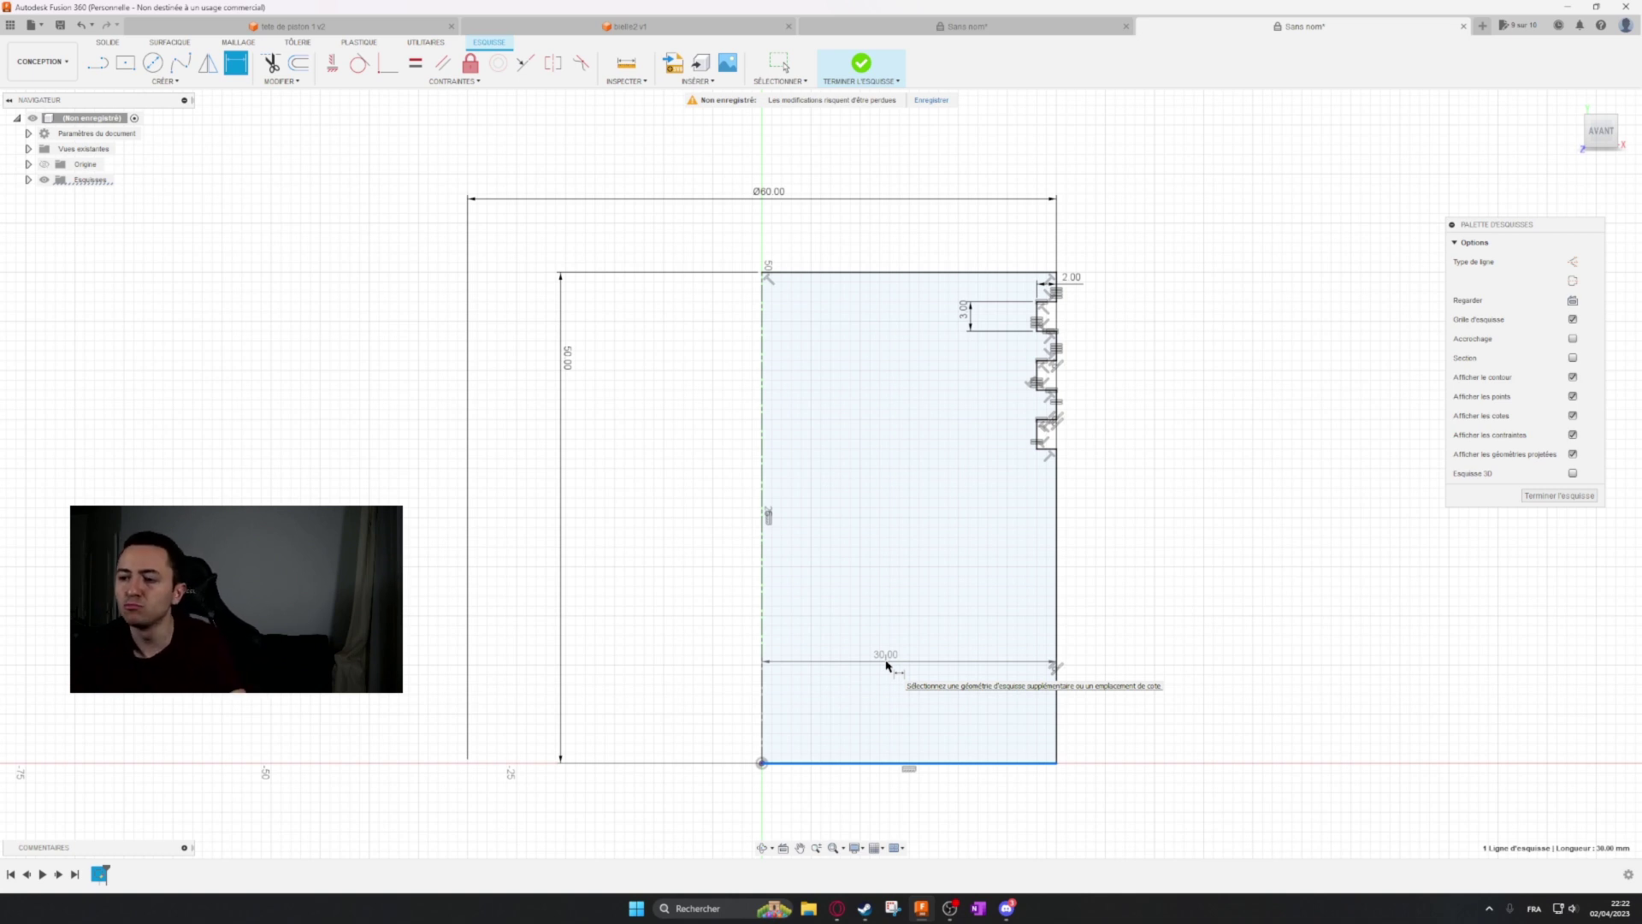
key("Escape")
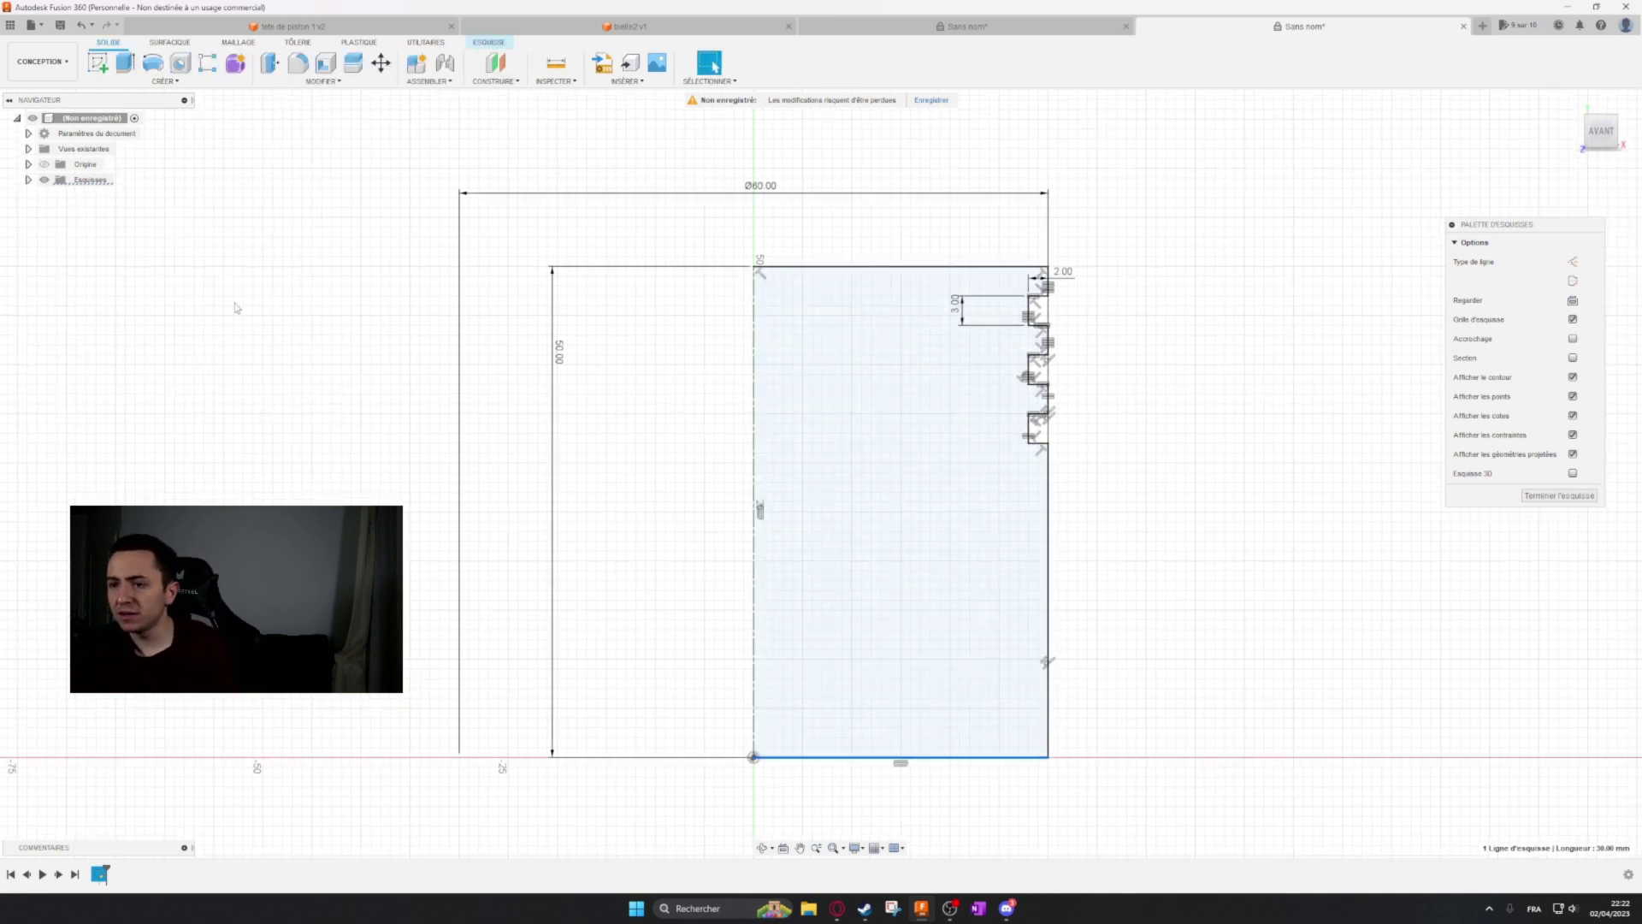
key("Escape")
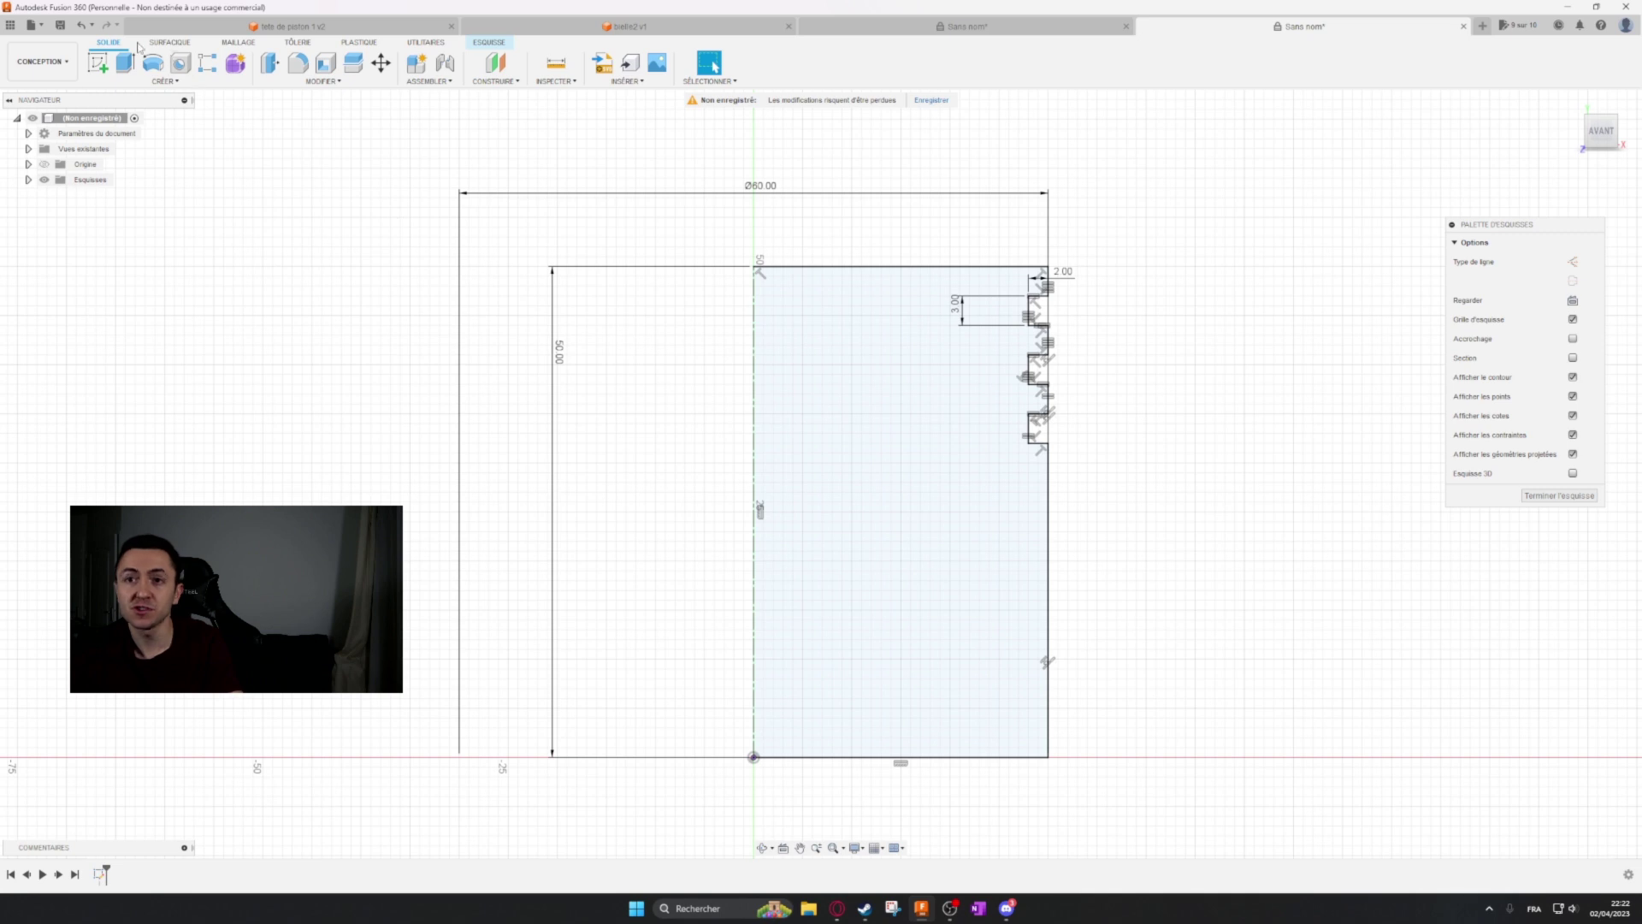
Start a revolve, clear its preselected profile and axis, and reselect the grooved half-profile and the vertical centerline.
left_click(152, 64)
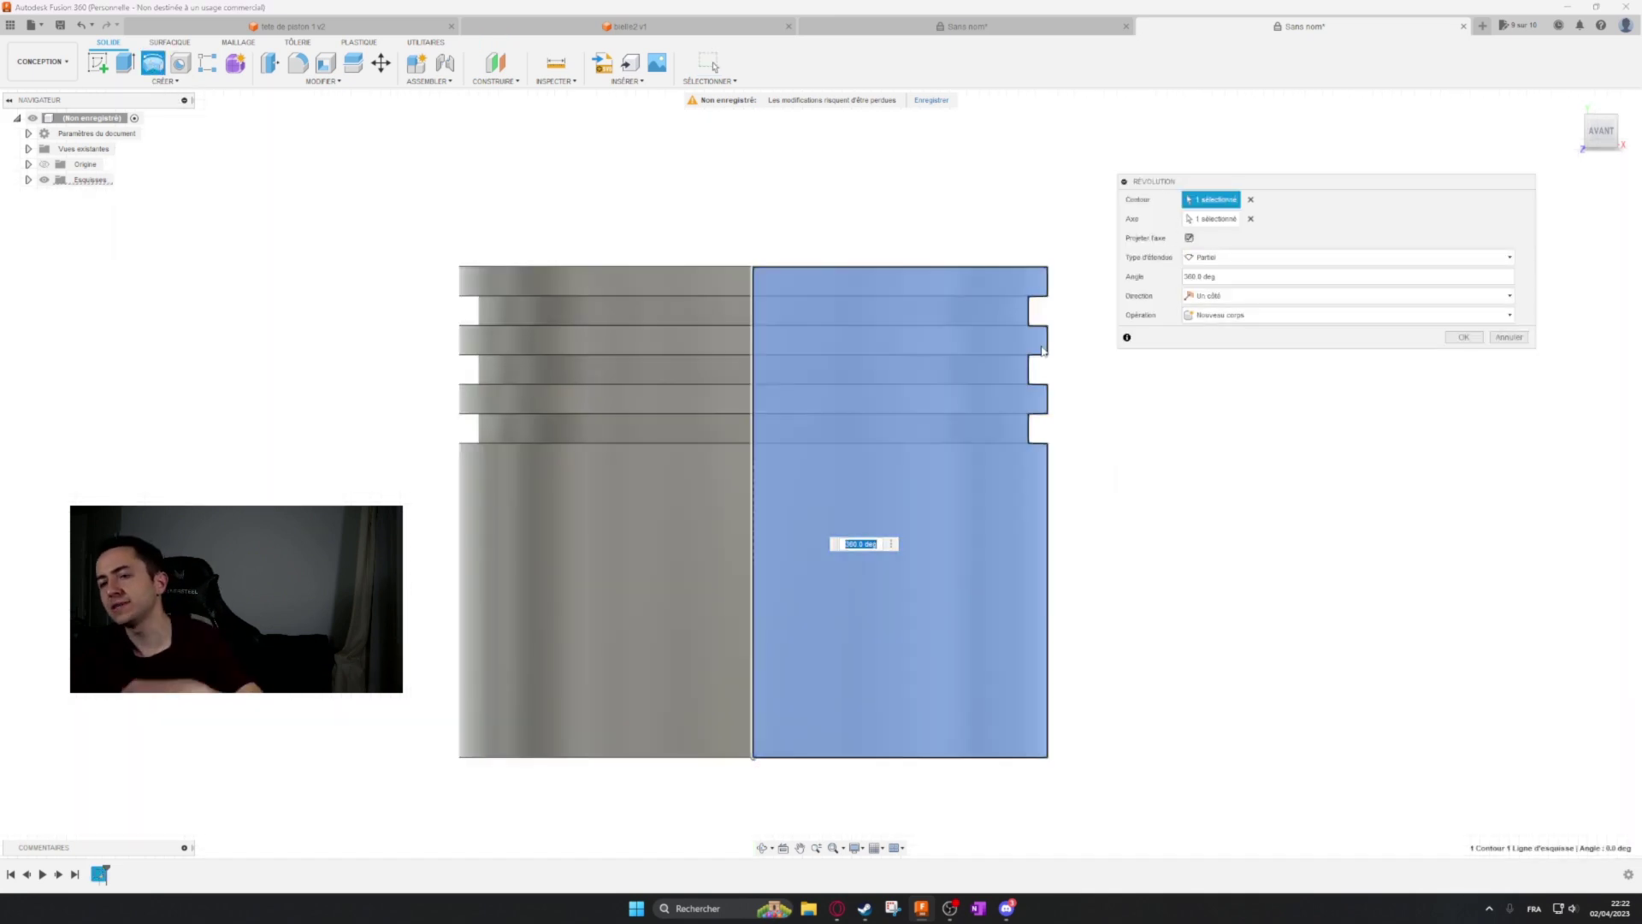
left_click(1250, 199)
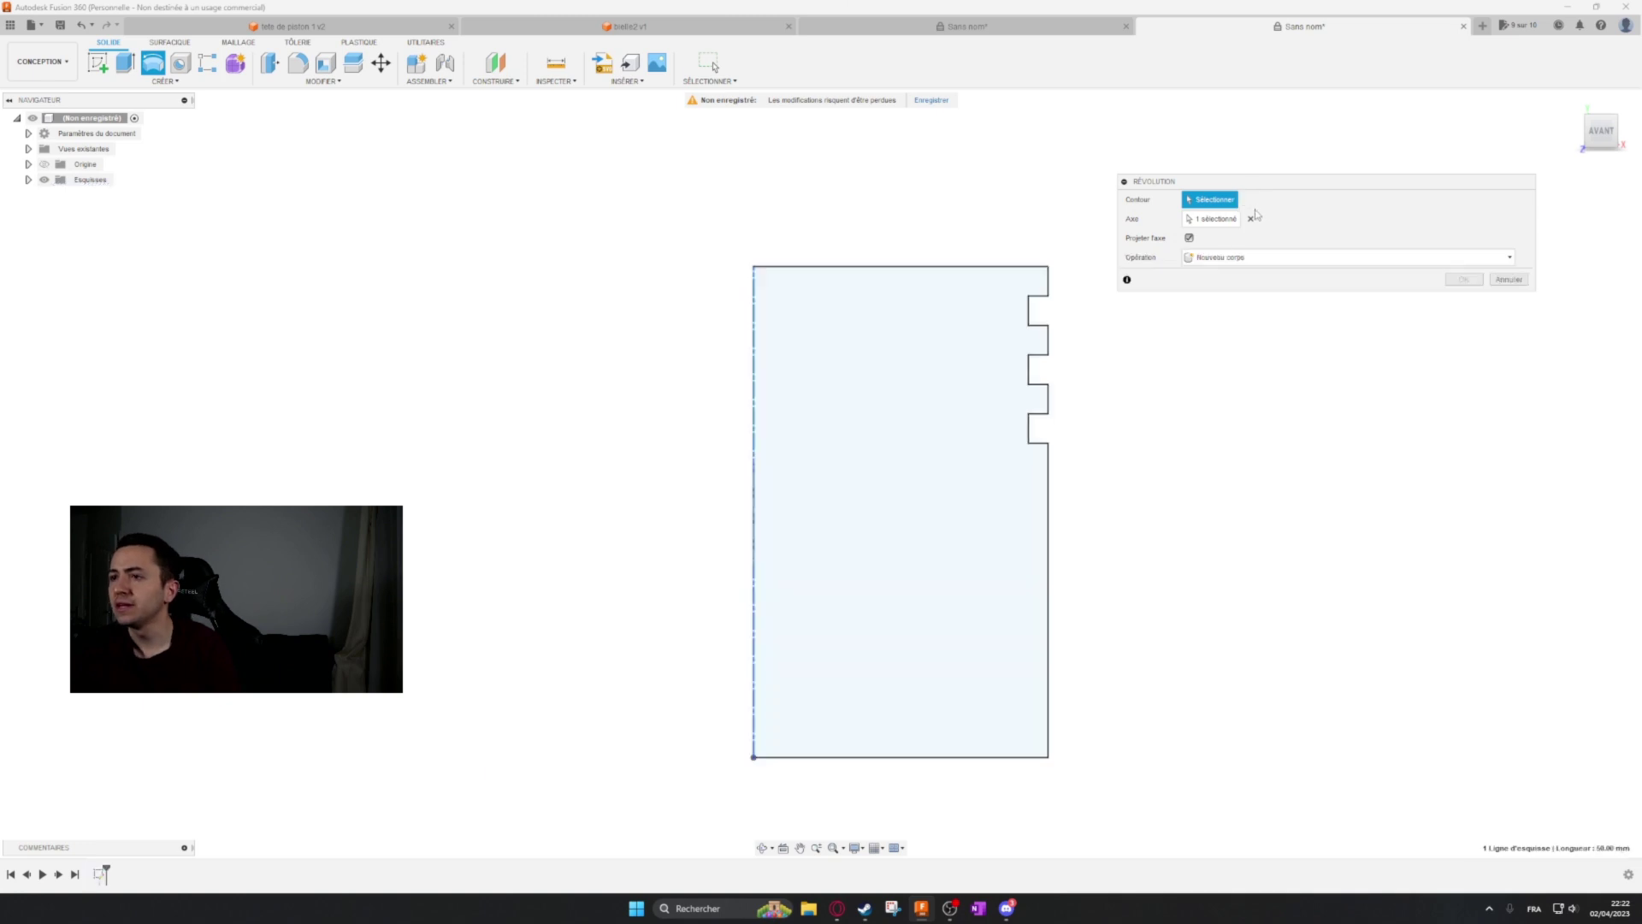
left_click(1249, 220)
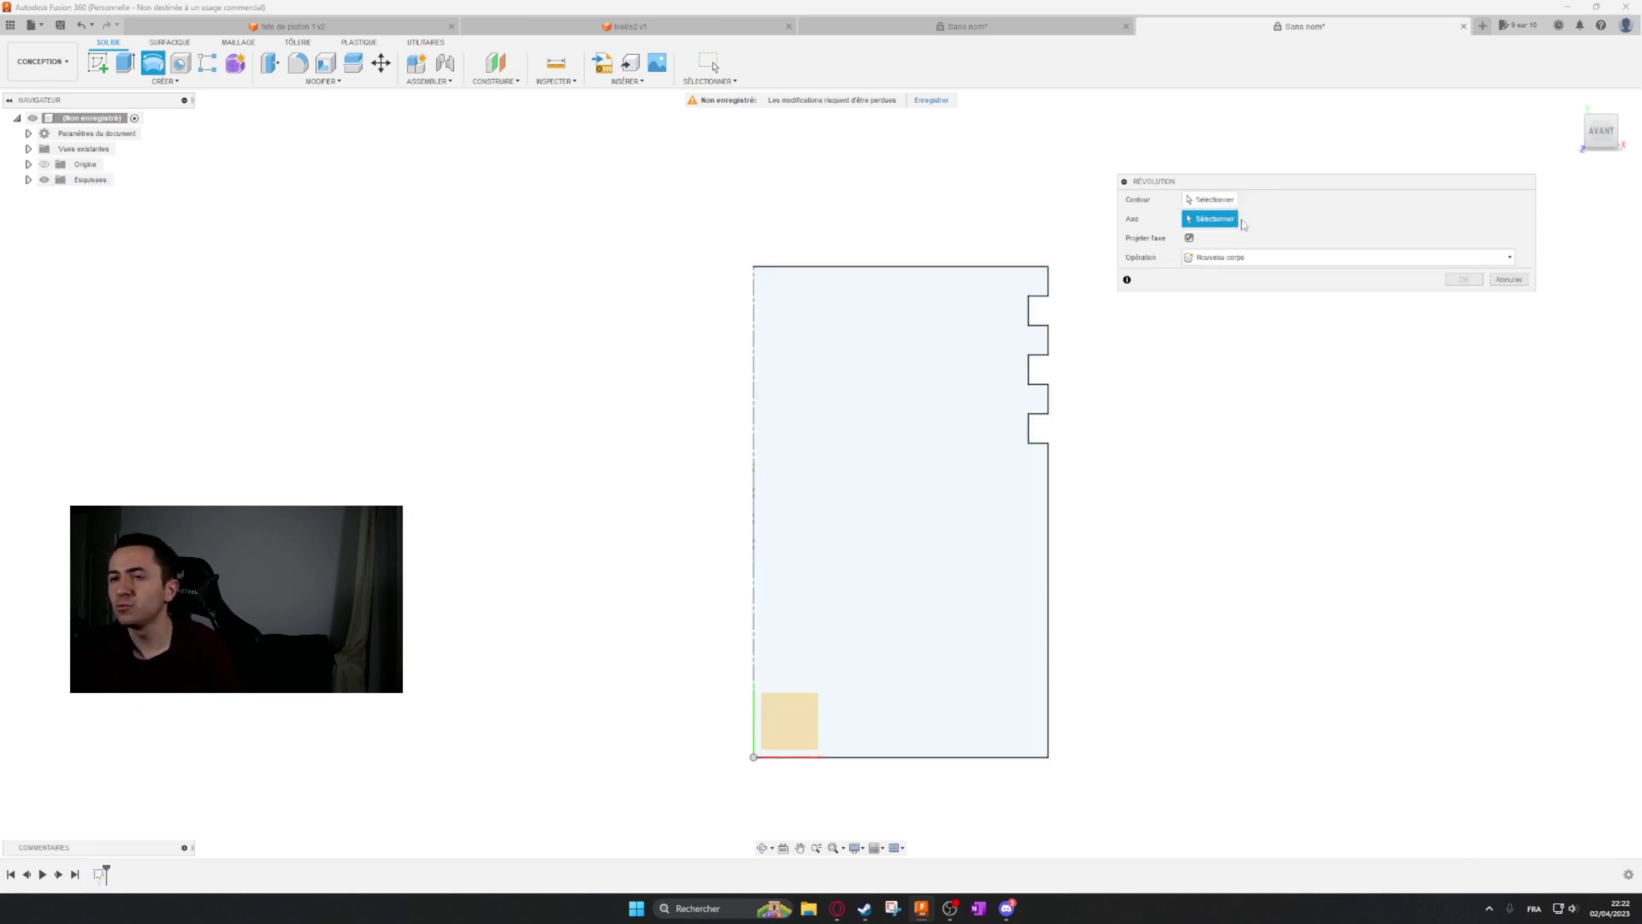
left_click(938, 403)
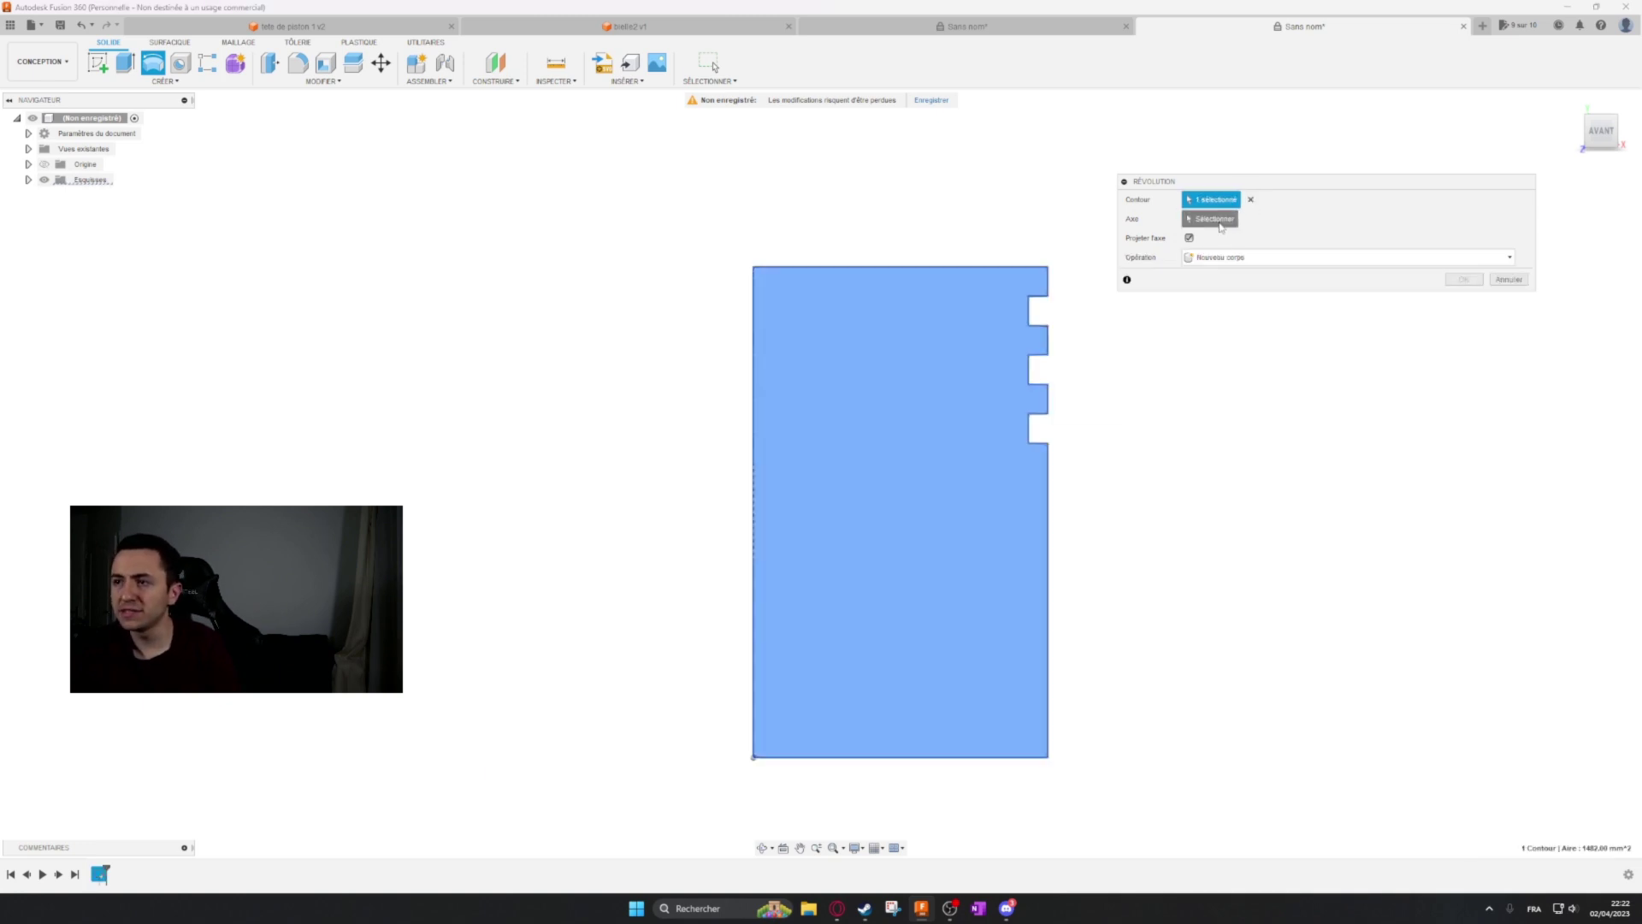
mouse_move(1049, 521)
middle_mouse_down("shift")
mouse_move(1037, 561)
mouse_move(767, 498)
middle_mouse_up("shift")
left_click(756, 473)
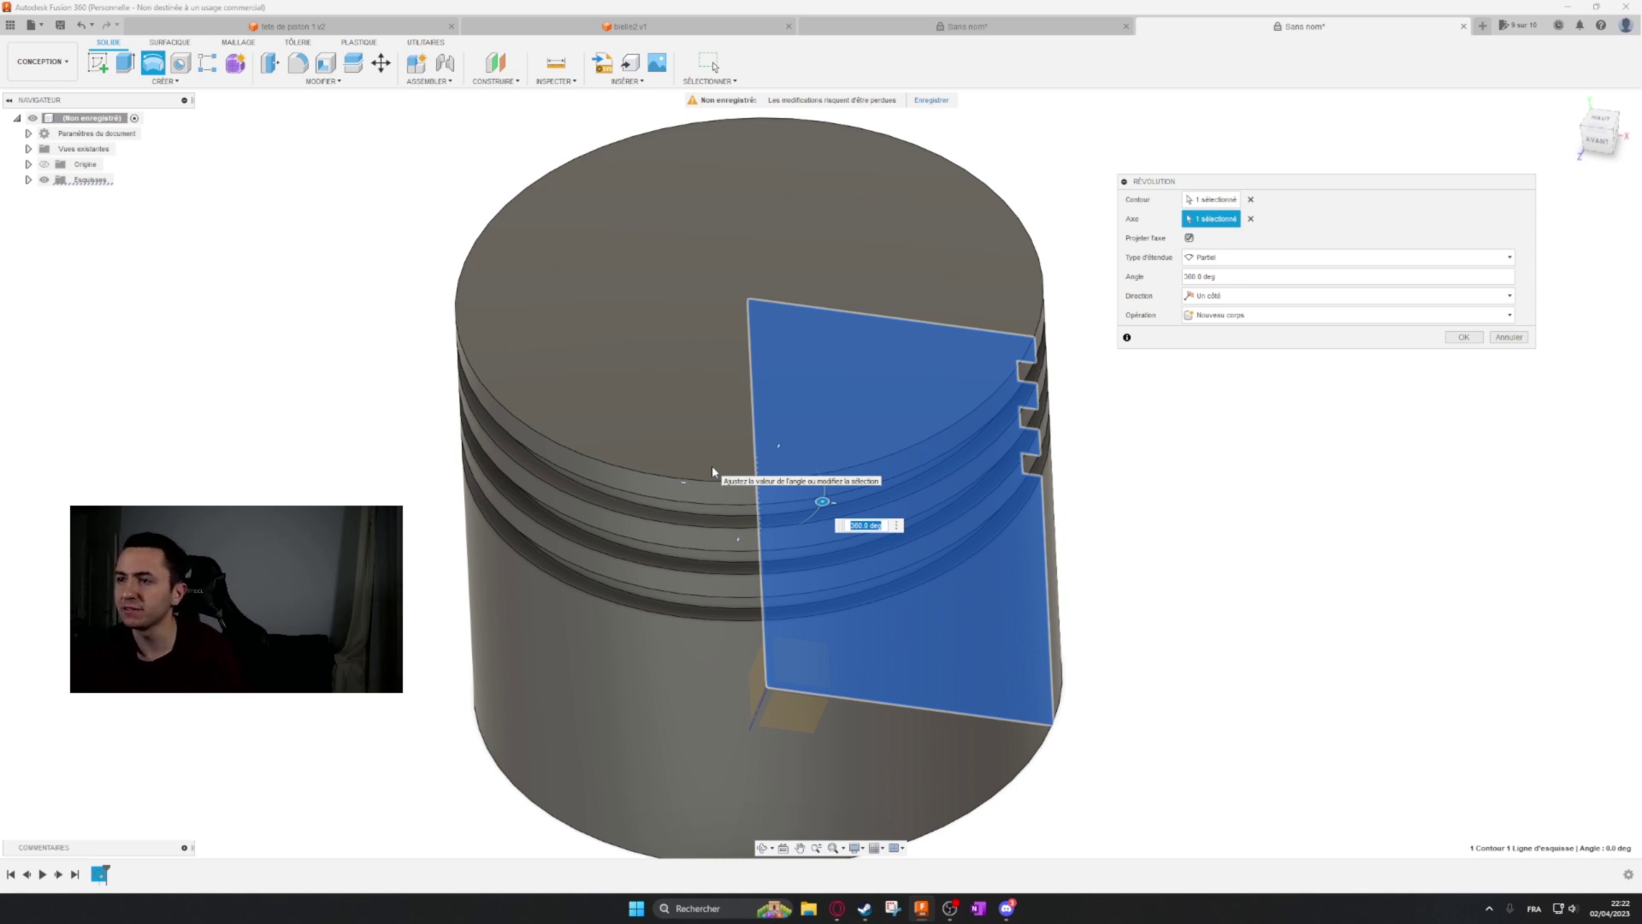
Set the revolve's extent type to Complet and create the piston as a new body.
left_click(1229, 258)
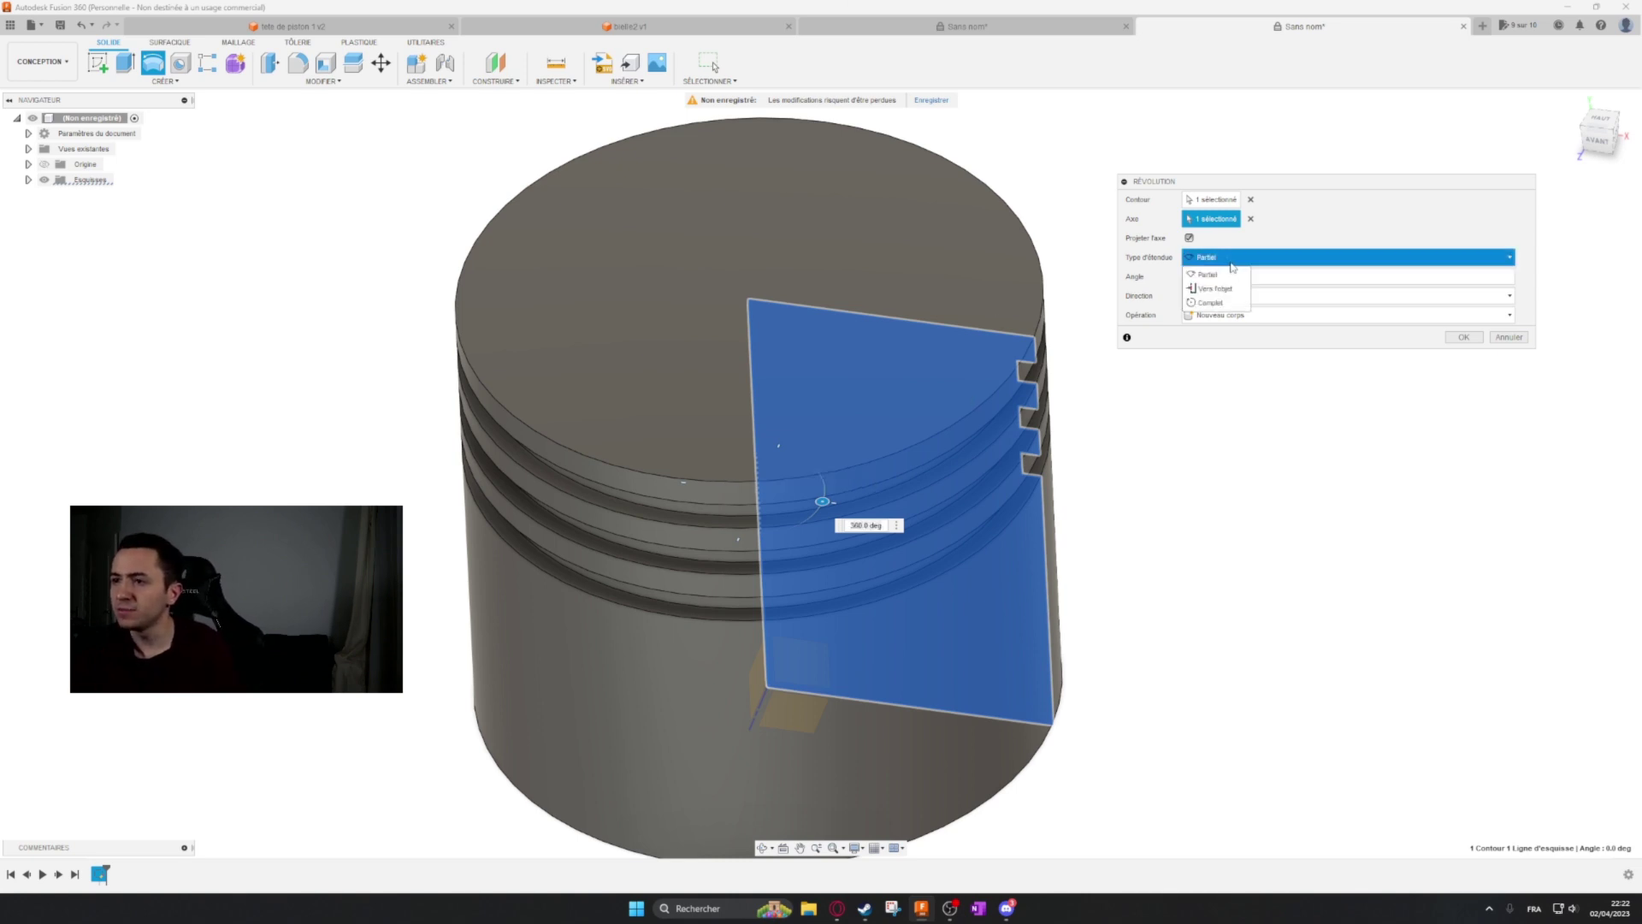
left_click(1213, 303)
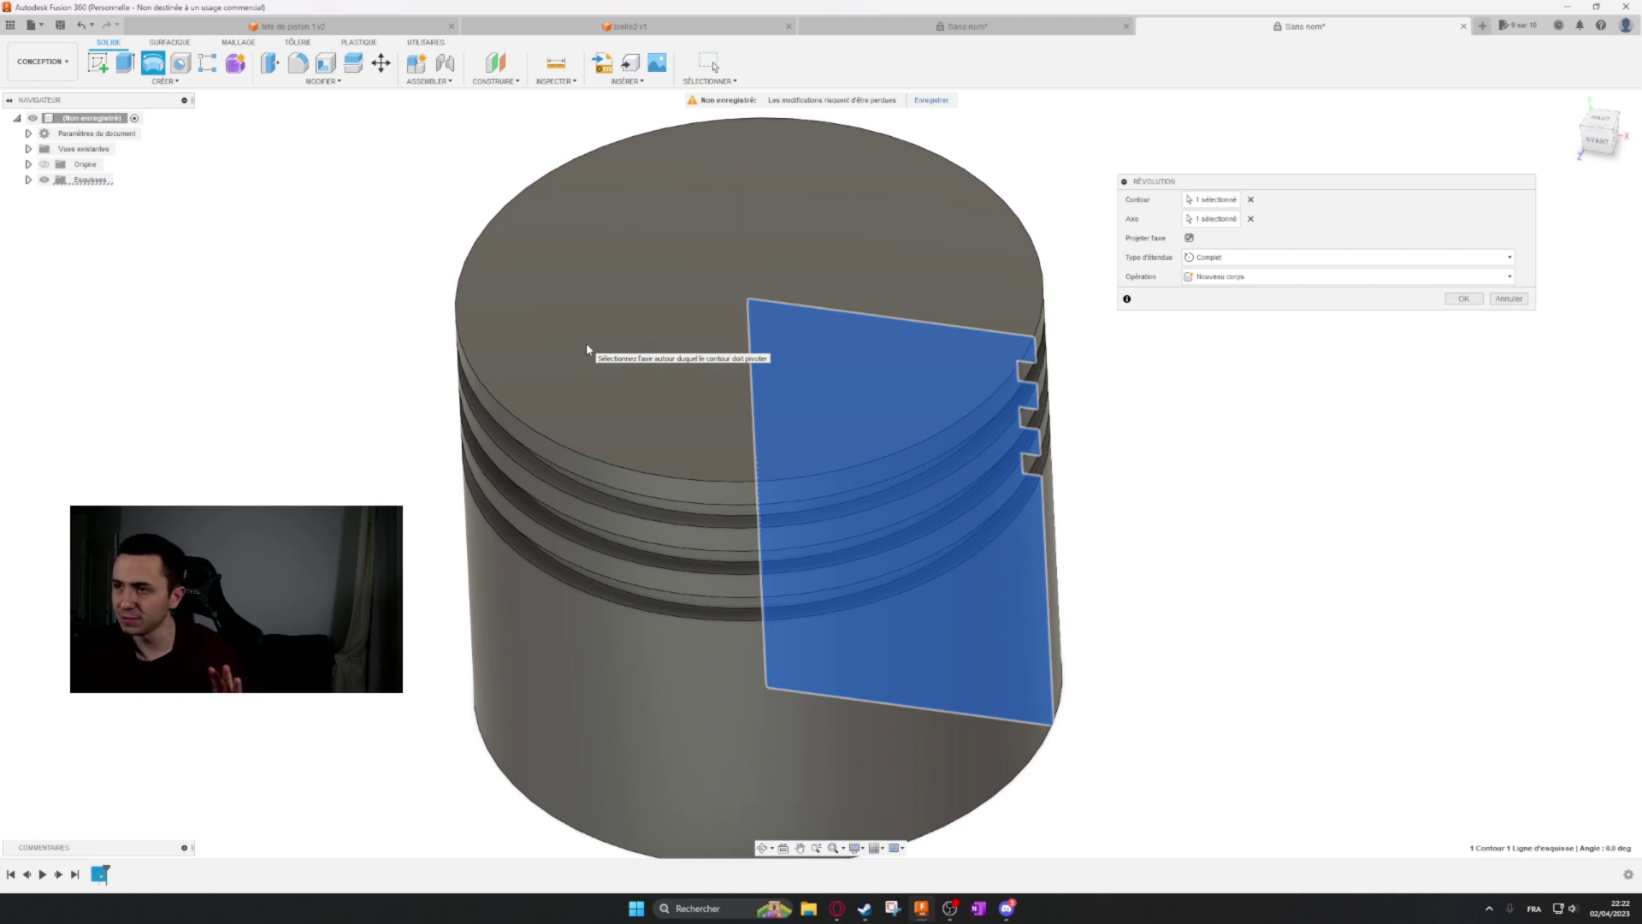
key("Return")
middle_click_drag(1251, 549, 1260, 460, "shift")
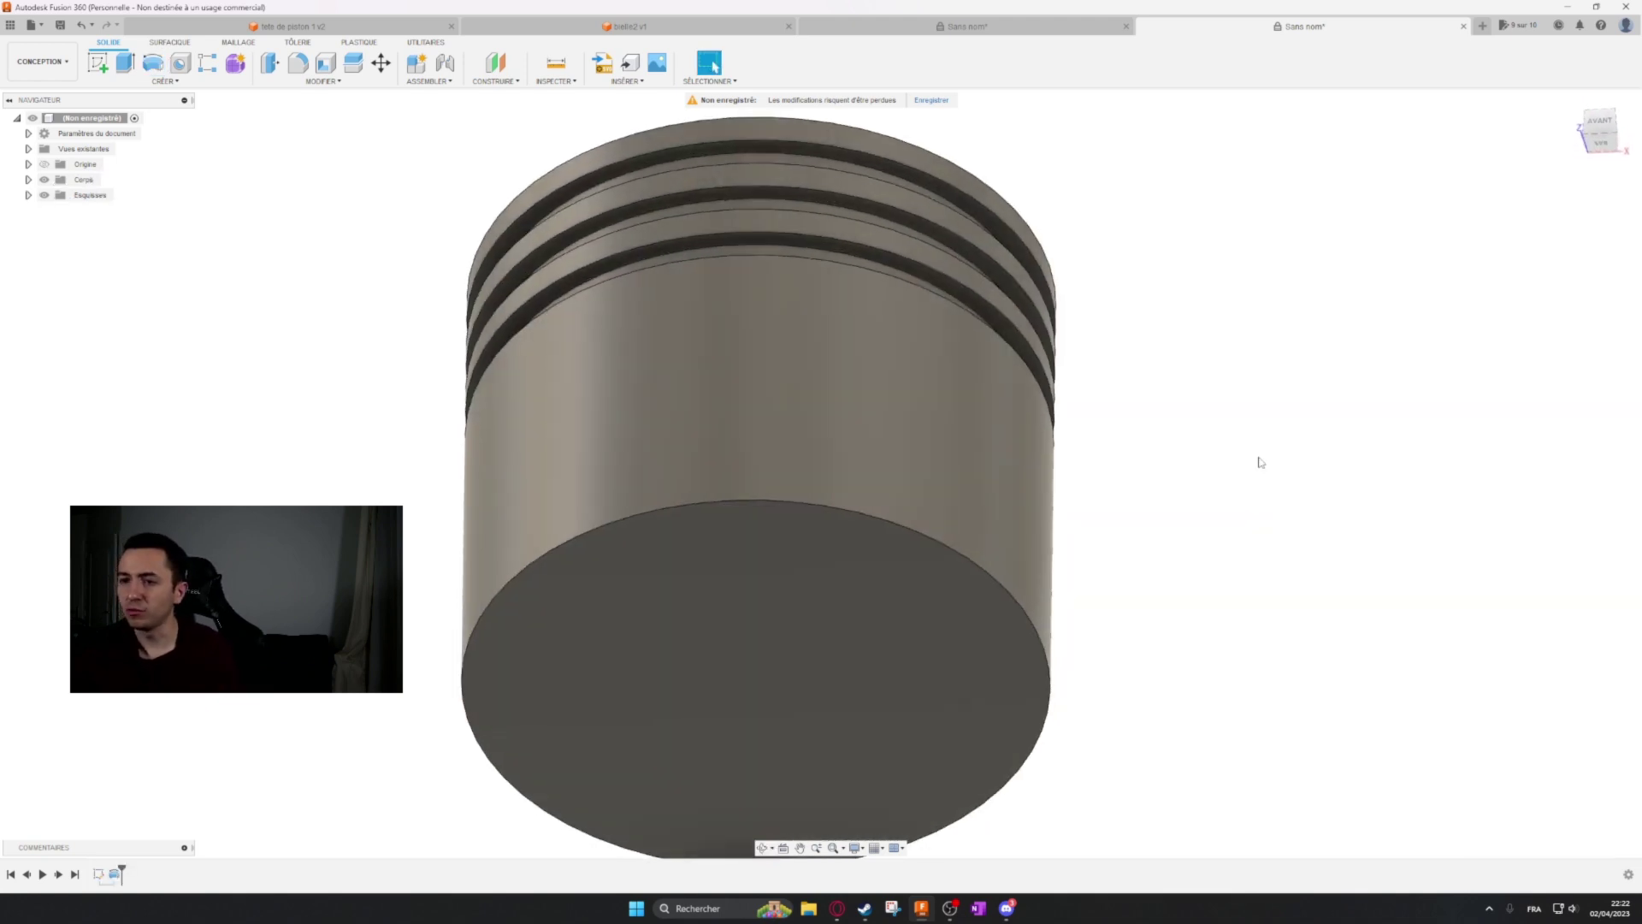
middle_click_drag(1114, 417, 1132, 481, "shift")
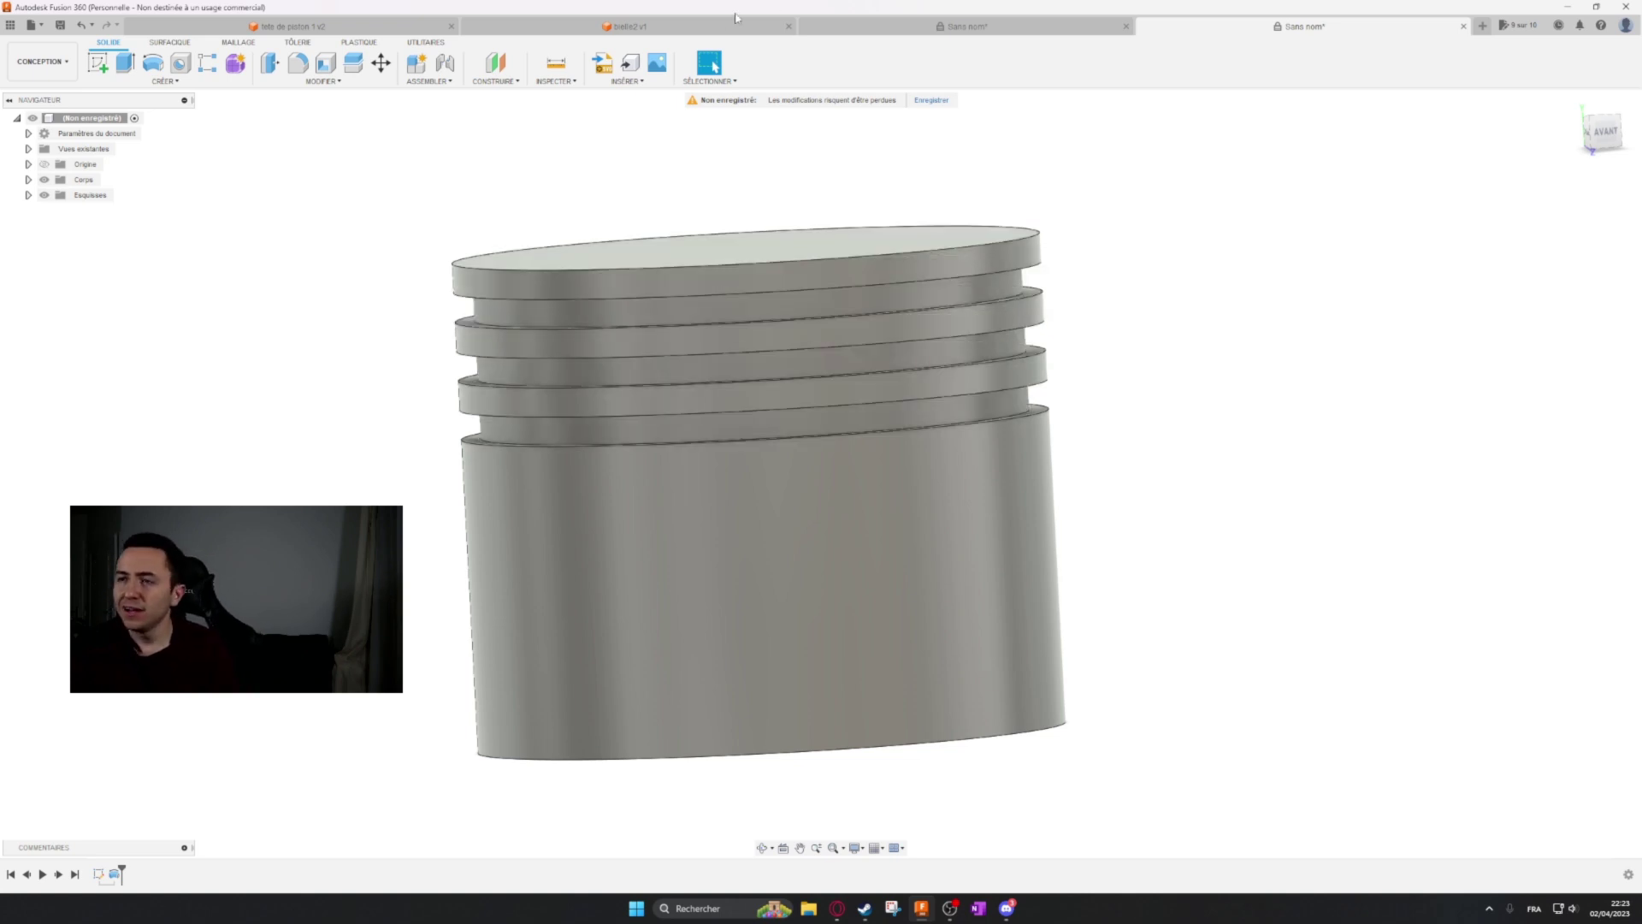
Check the piston drawing and inspect the hollow underside of the finished reference piston.
left_click(865, 26)
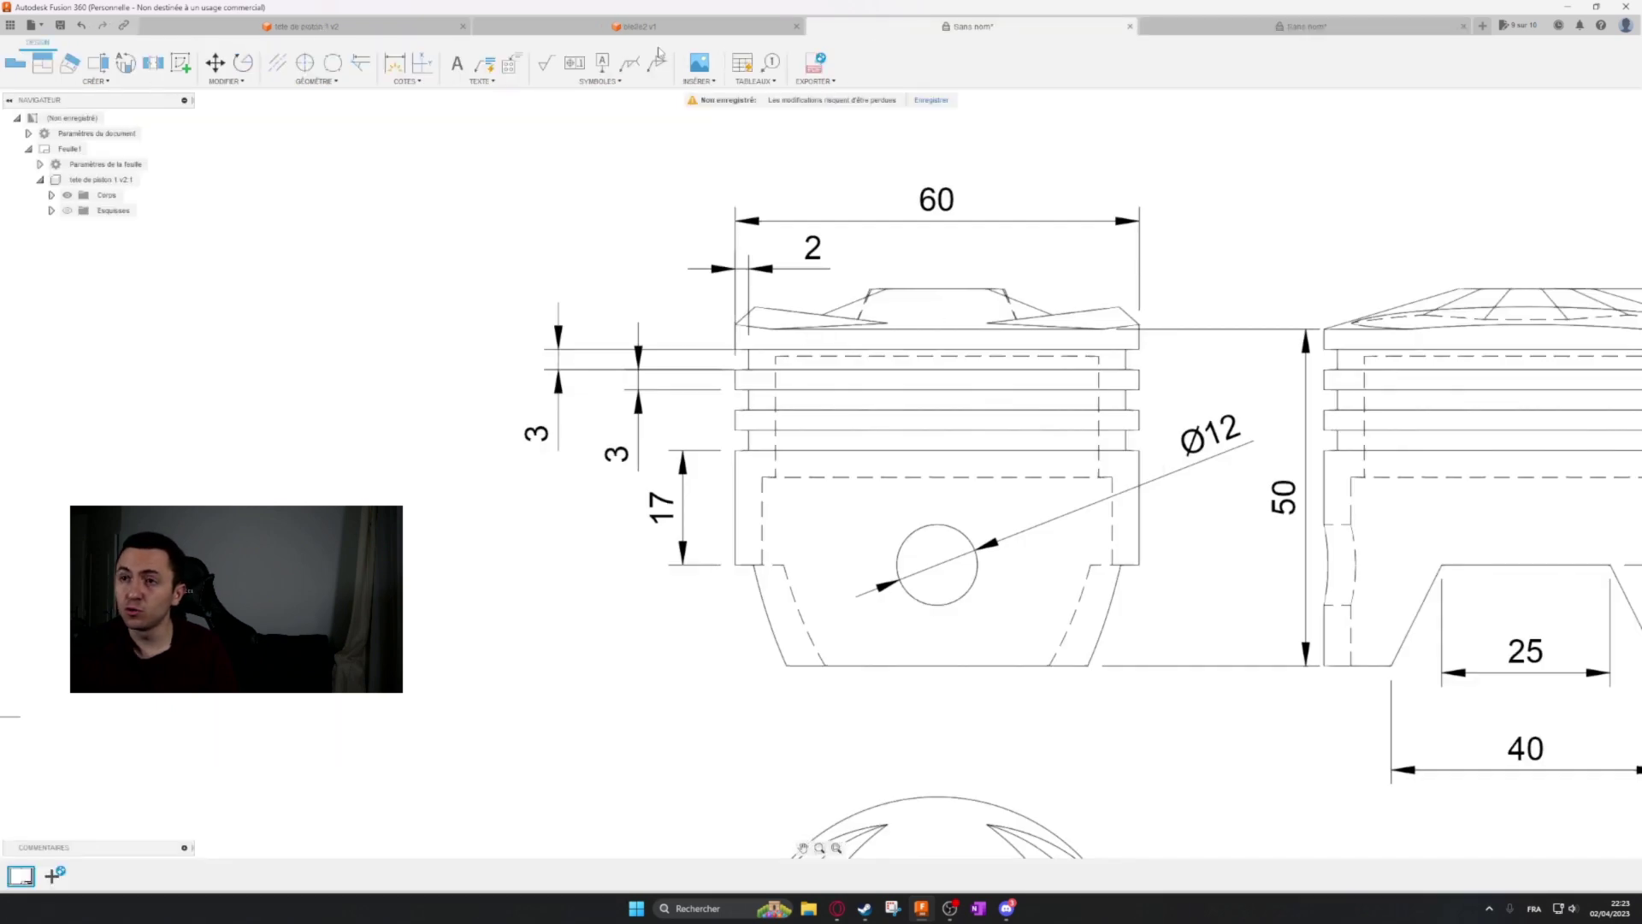
left_click(301, 26)
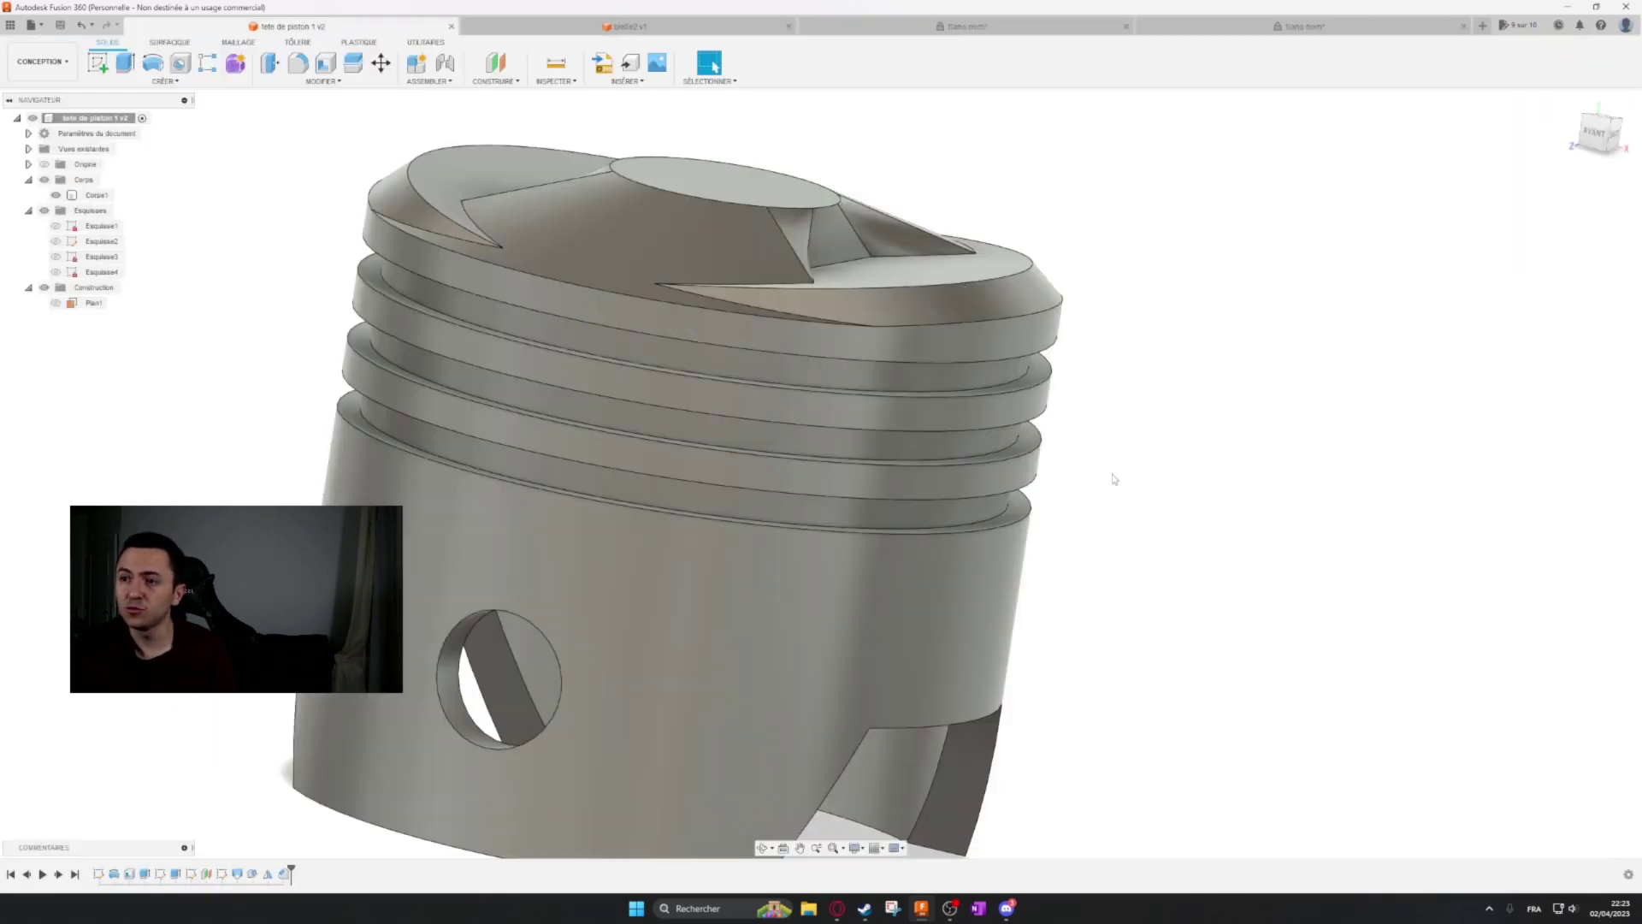
middle_click_drag(1108, 558, 1161, 260, "shift")
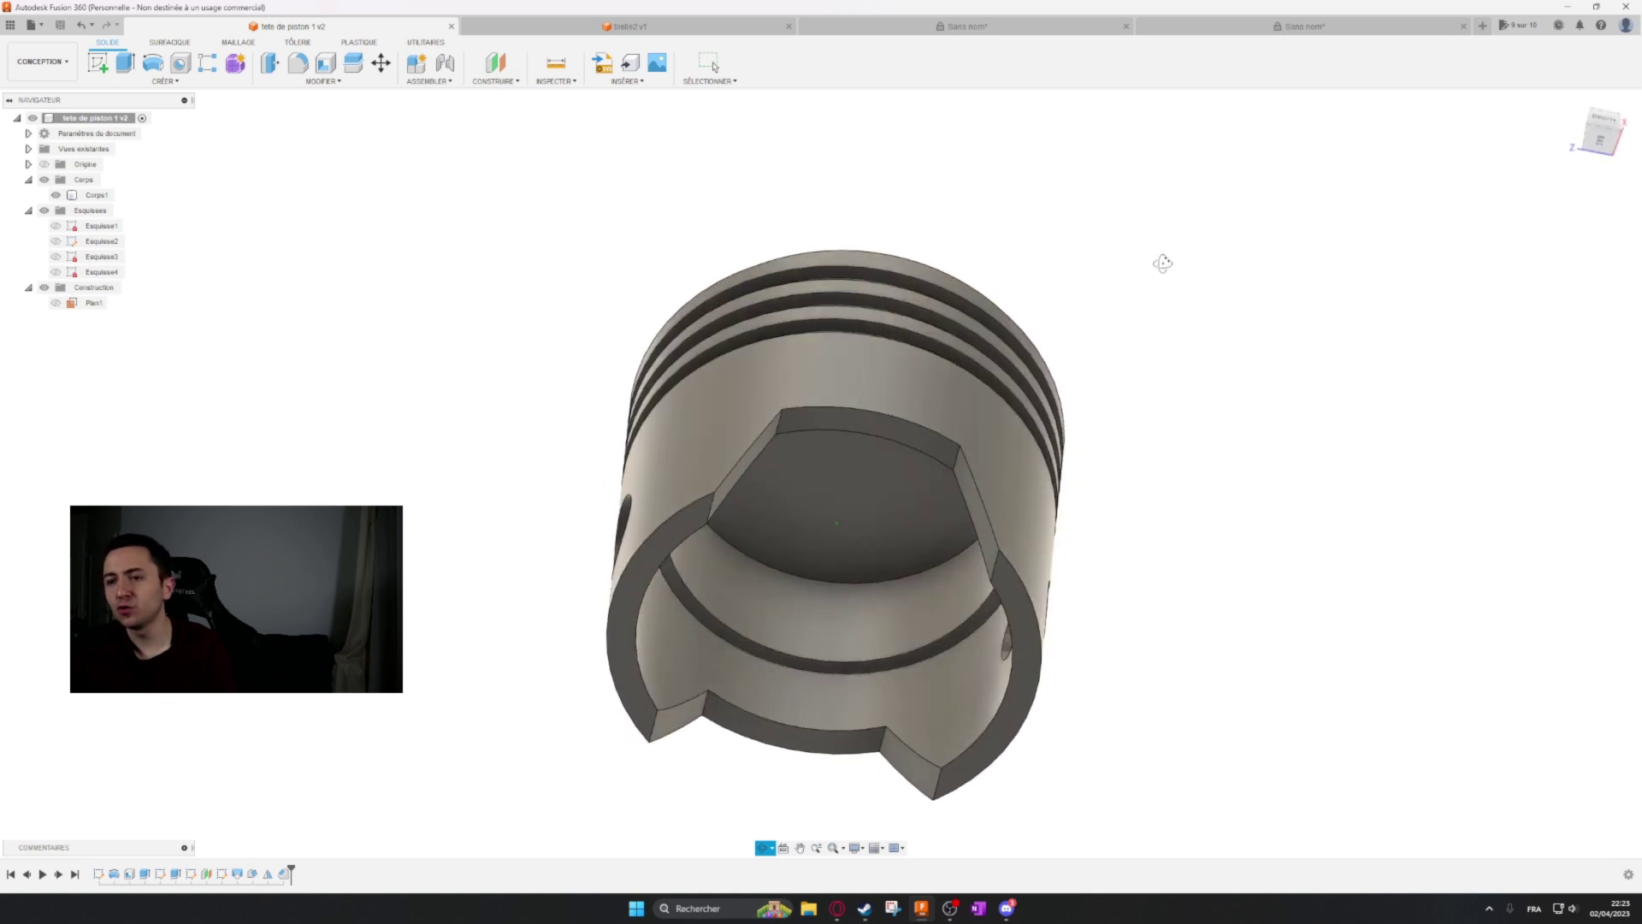
Back in the new piston design, shell the body inward from its flat bottom face with a 4 mm wall thickness.
left_click(1236, 26)
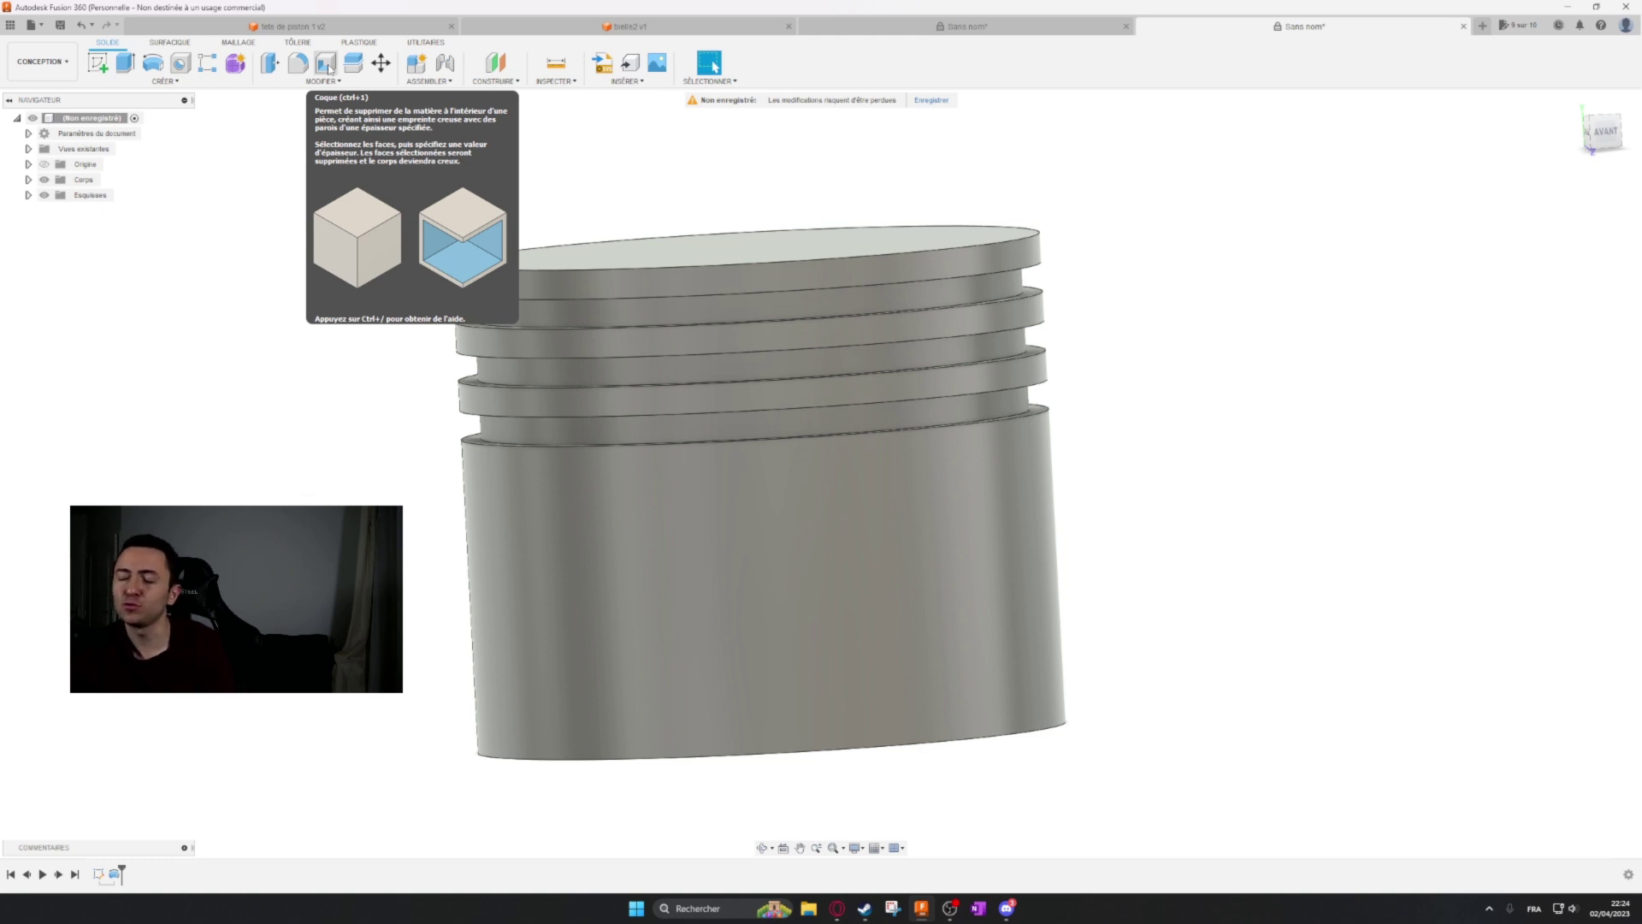
left_click(326, 66)
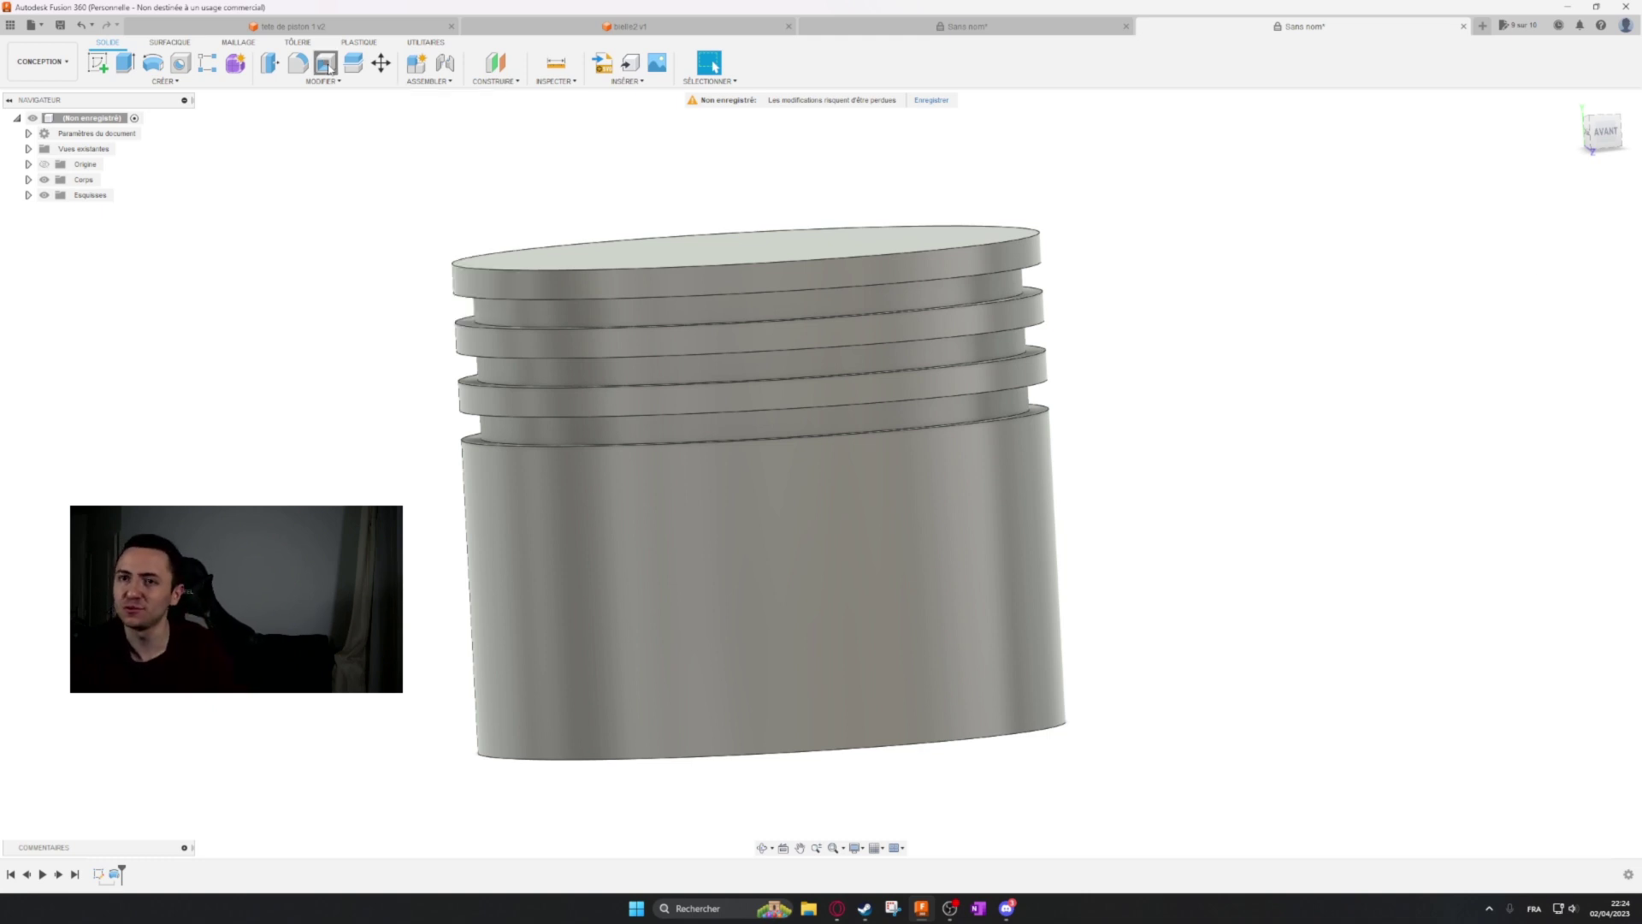
middle_click_drag(271, 469, 275, 414, "shift")
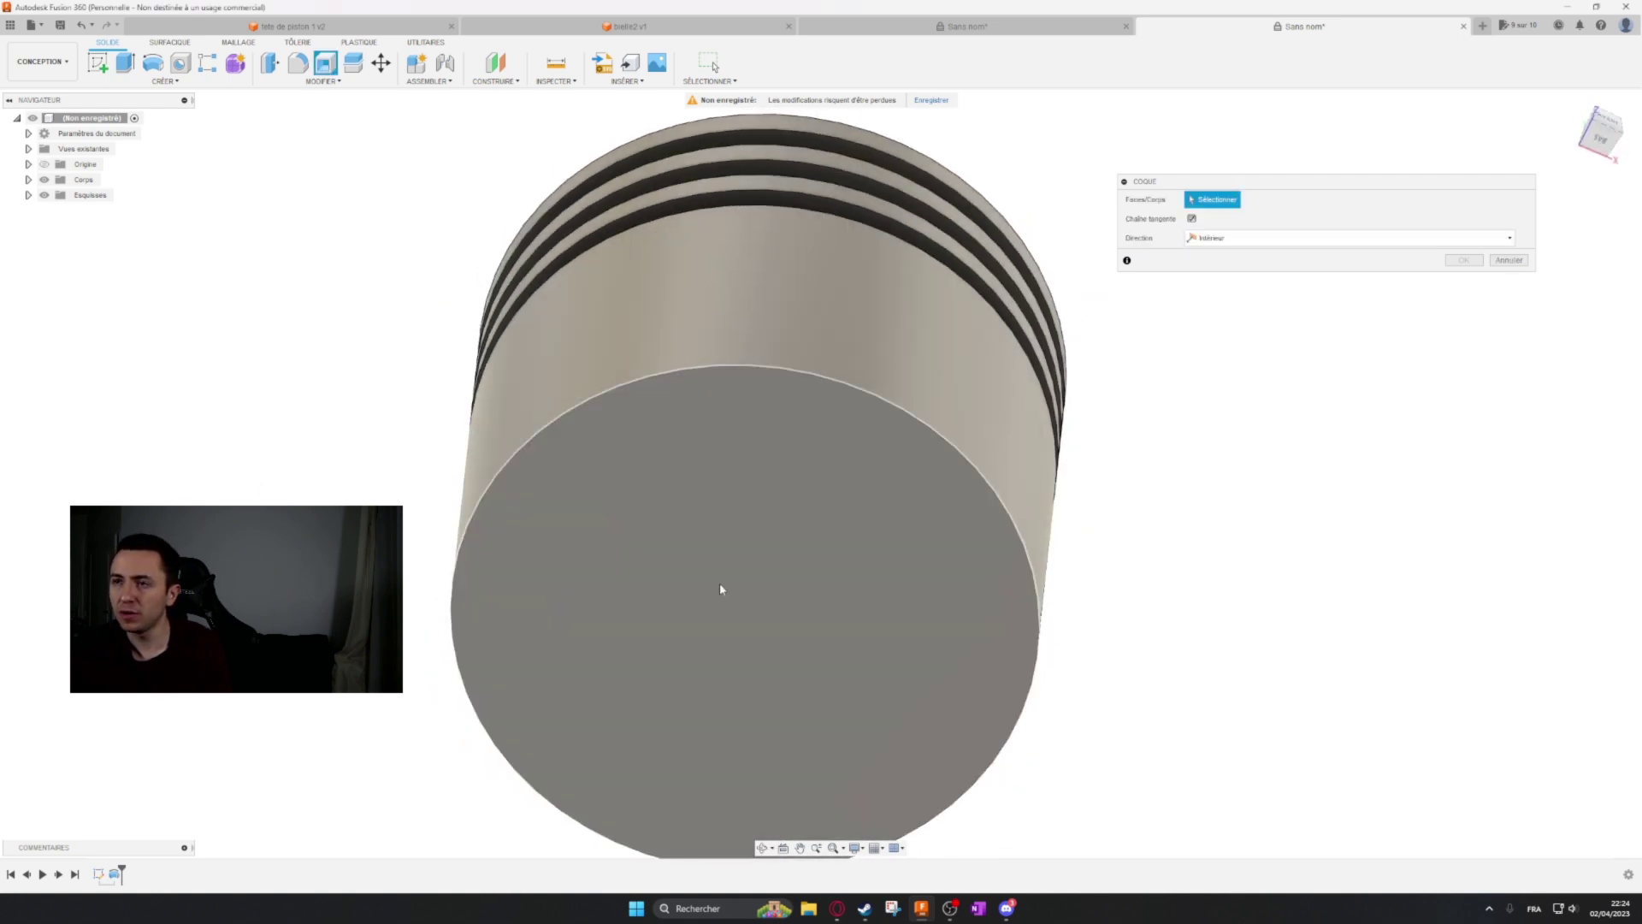
left_click(720, 590)
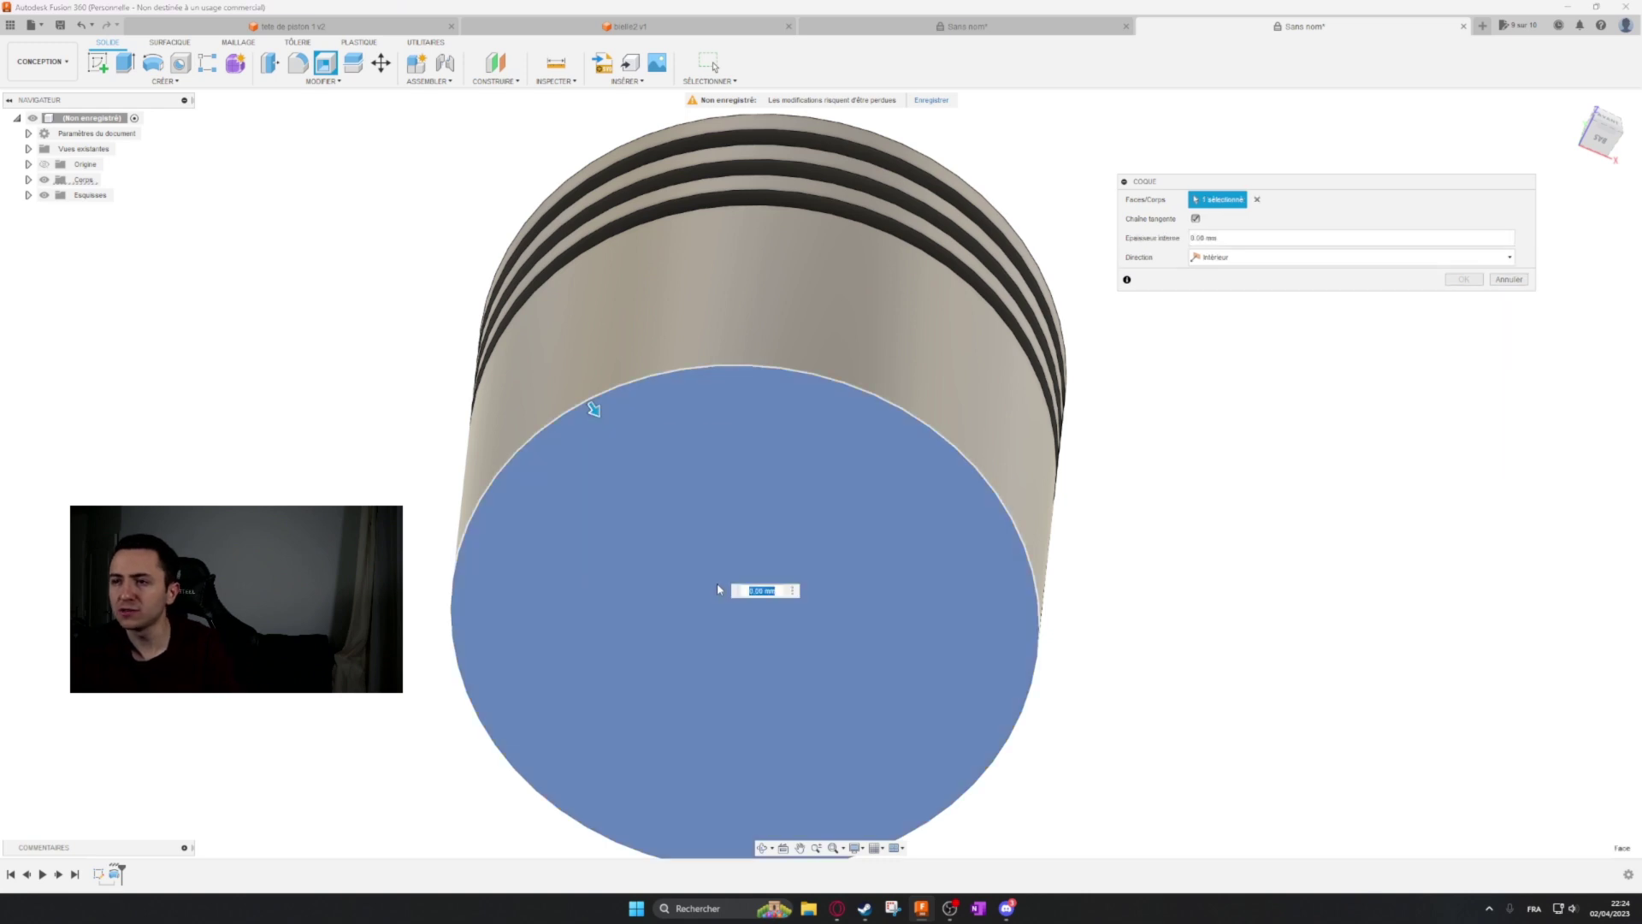
type("4")
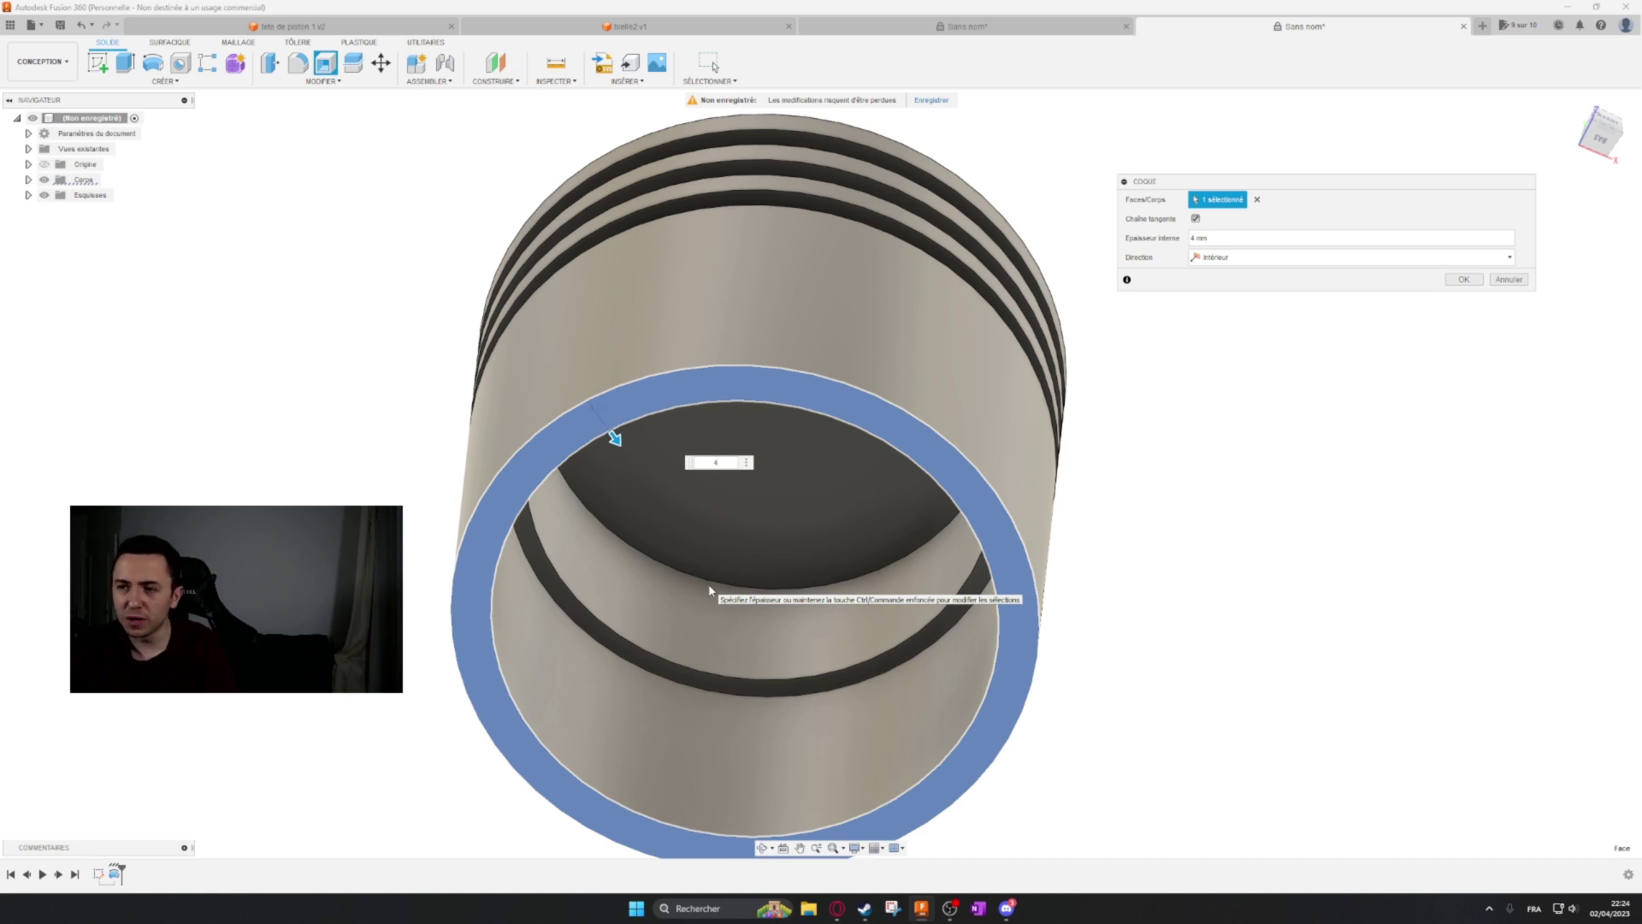
middle_click_drag(752, 495, 756, 547, "shift")
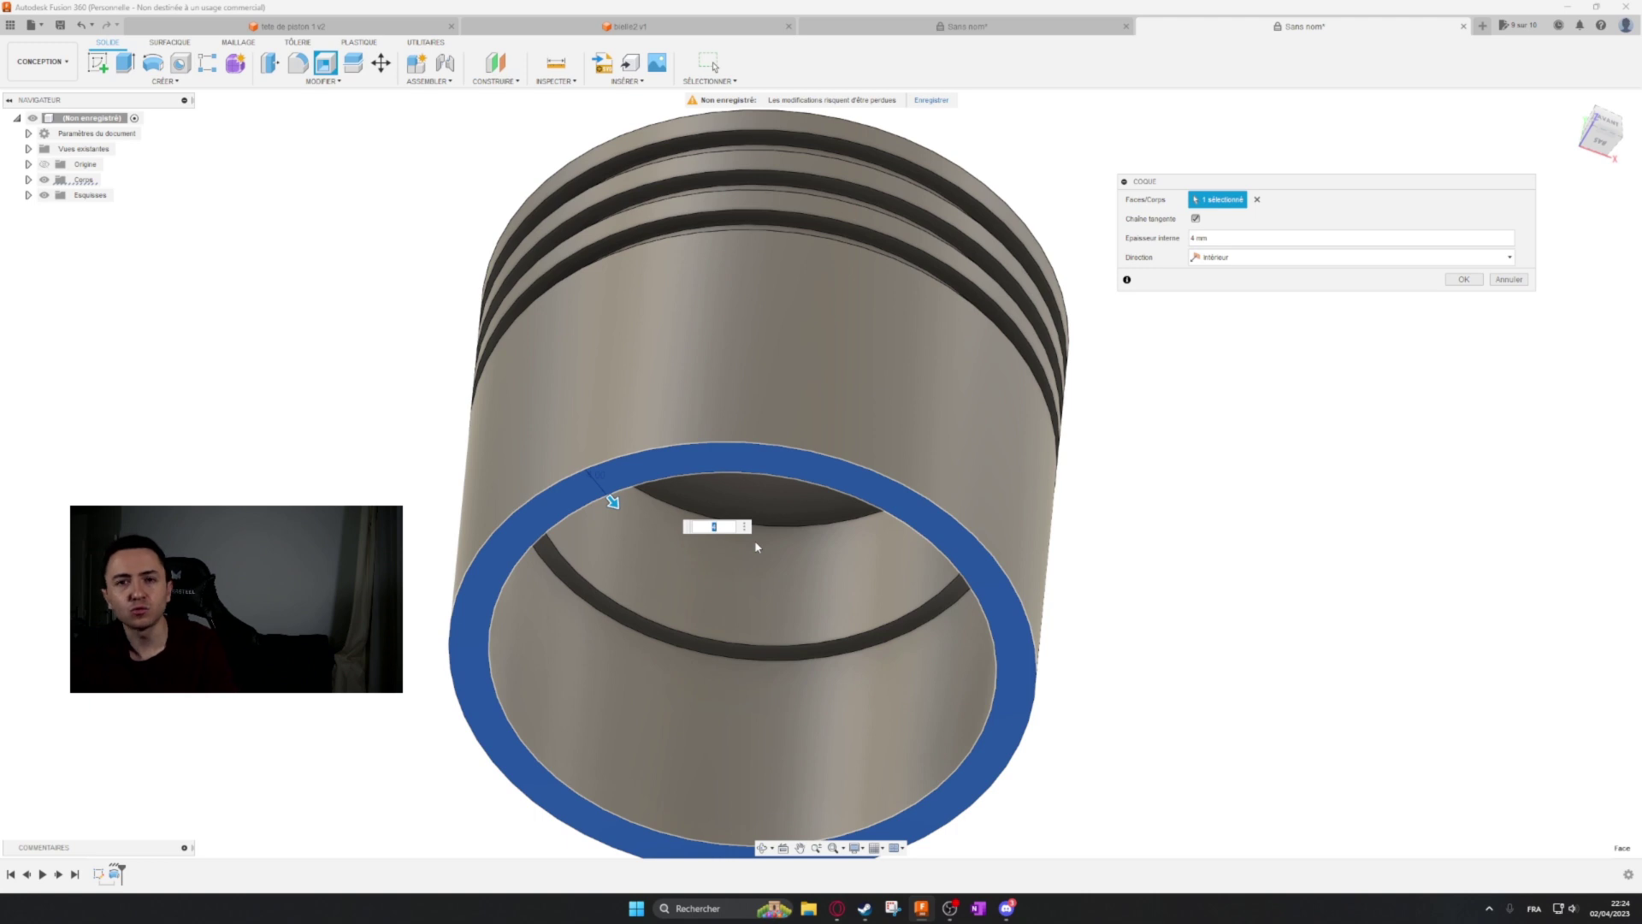
middle_click_drag(754, 540, 754, 633, "shift")
middle_click_drag(615, 185, 587, 550, "shift")
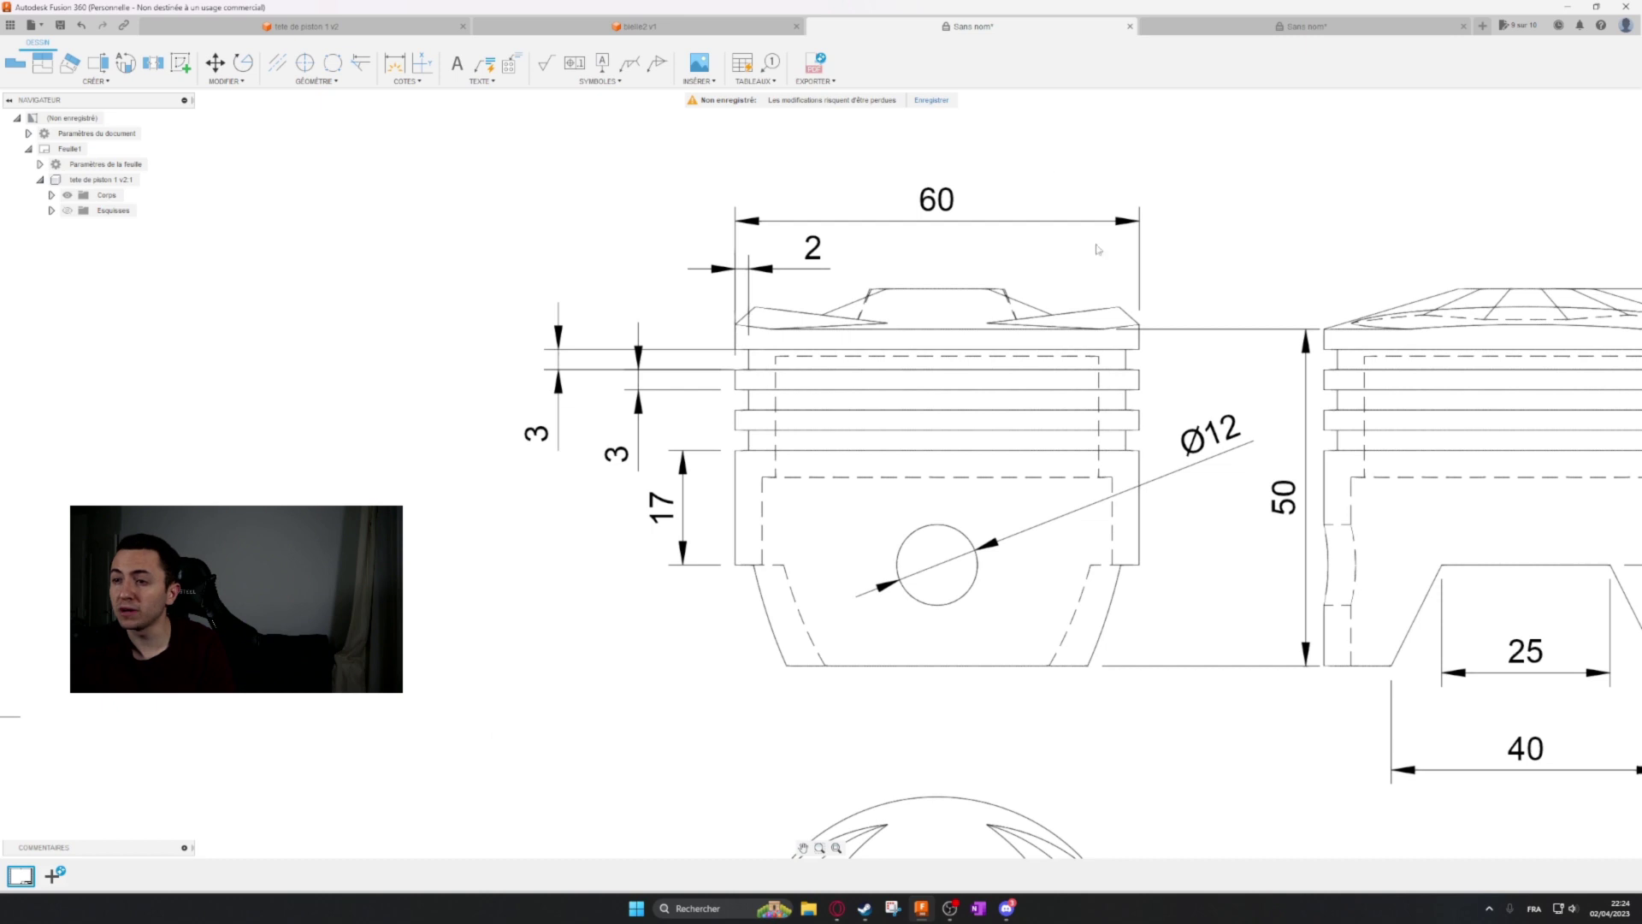
Check the piston drawing and the reference piston's shell feature for the wall thickness.
mouse_move(1113, 759)
middle_mouse_down()
mouse_move(656, 641)
mouse_move(741, 421)
mouse_move(905, 576)
middle_mouse_up()
left_click(295, 27)
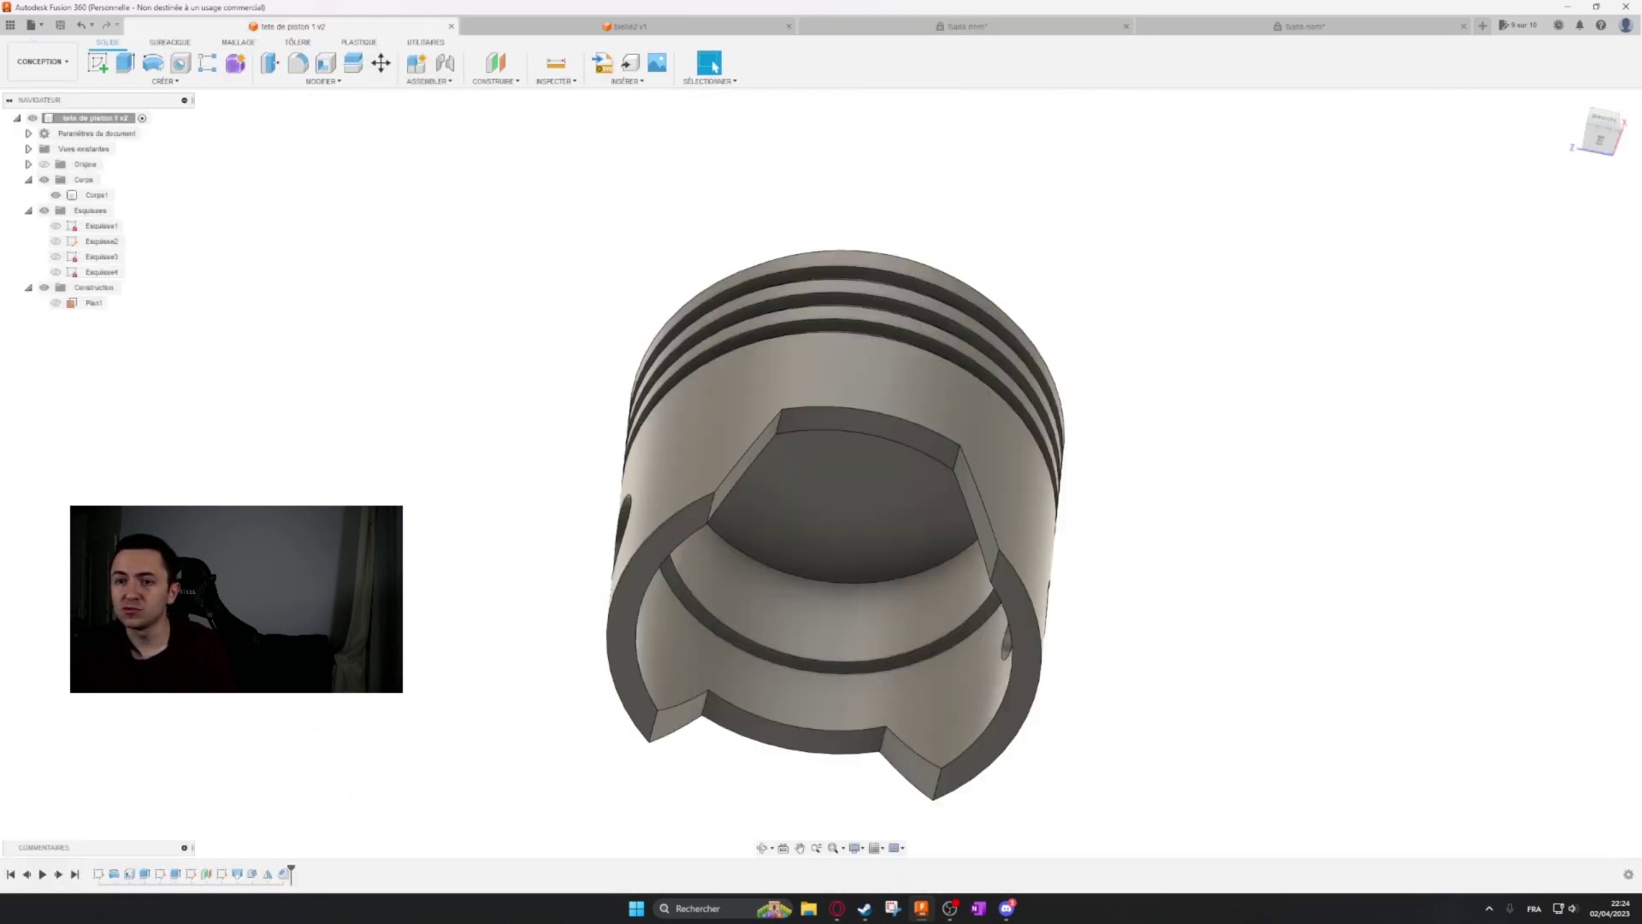
right_click(128, 873)
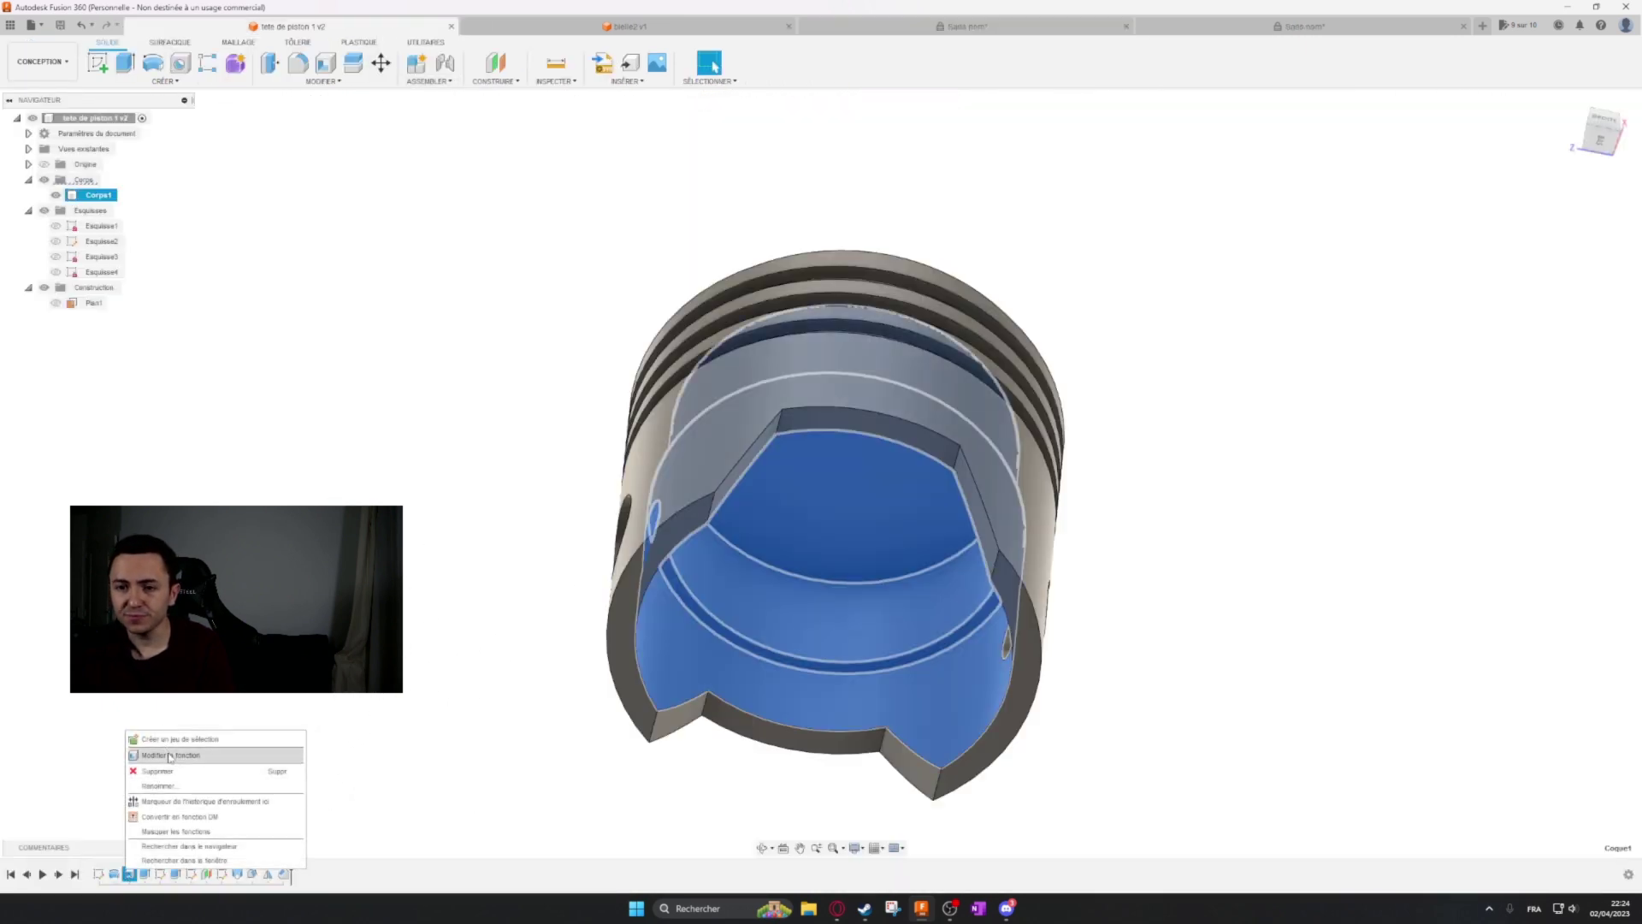
left_click(171, 757)
left_click(1463, 279)
left_click(1304, 27)
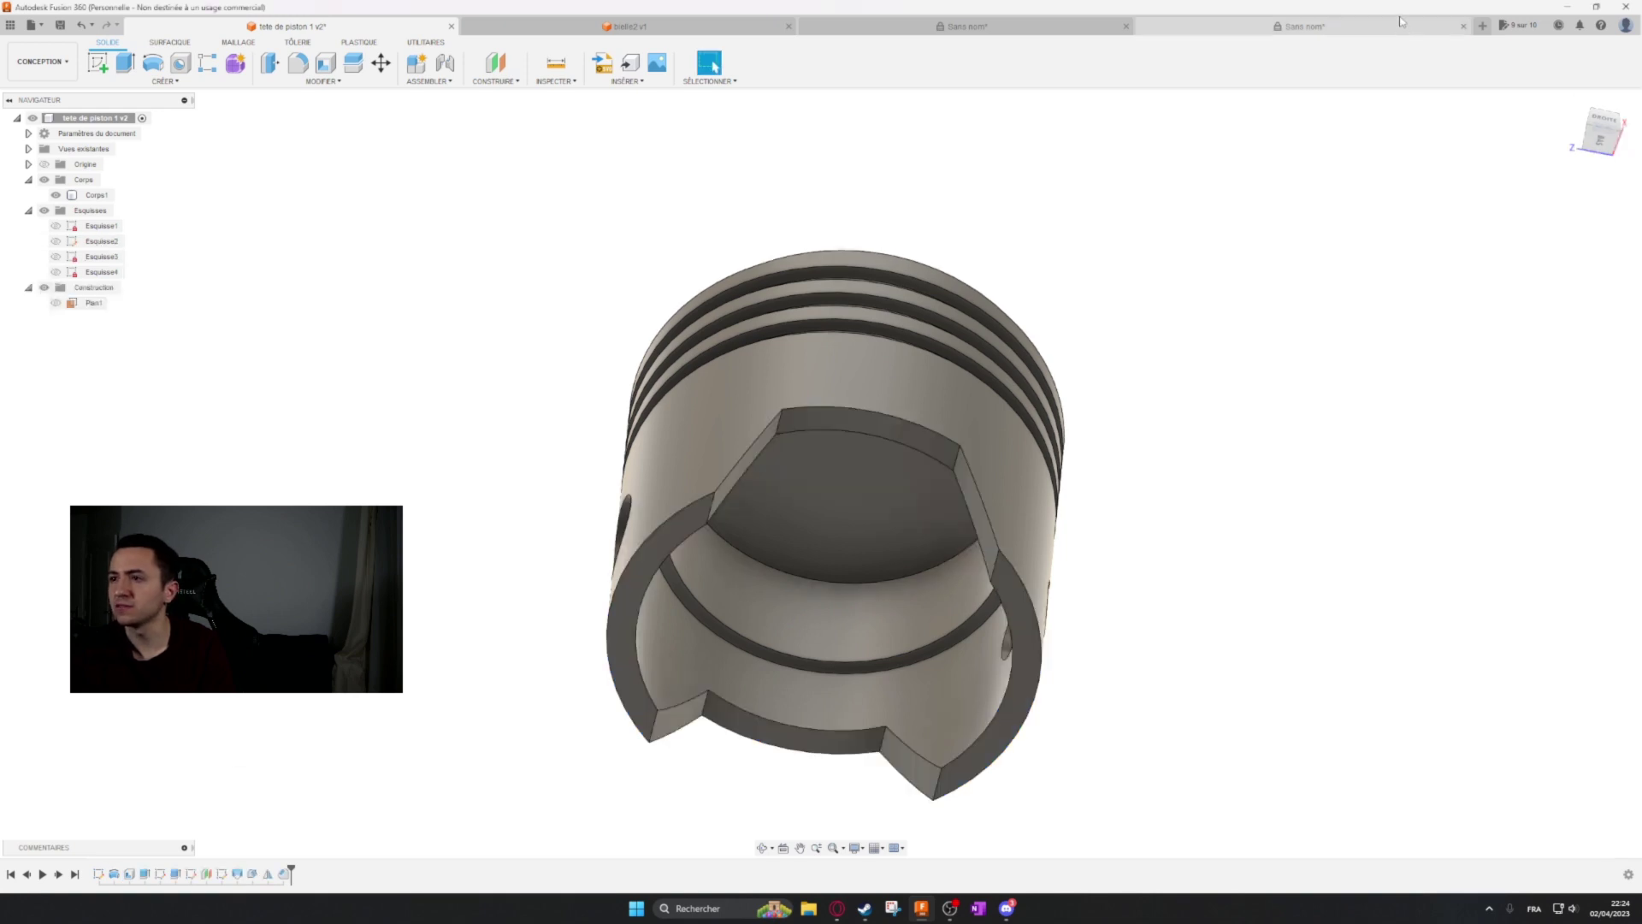
Review the new piston's shell feature settings and accept them as they are.
right_click(128, 873)
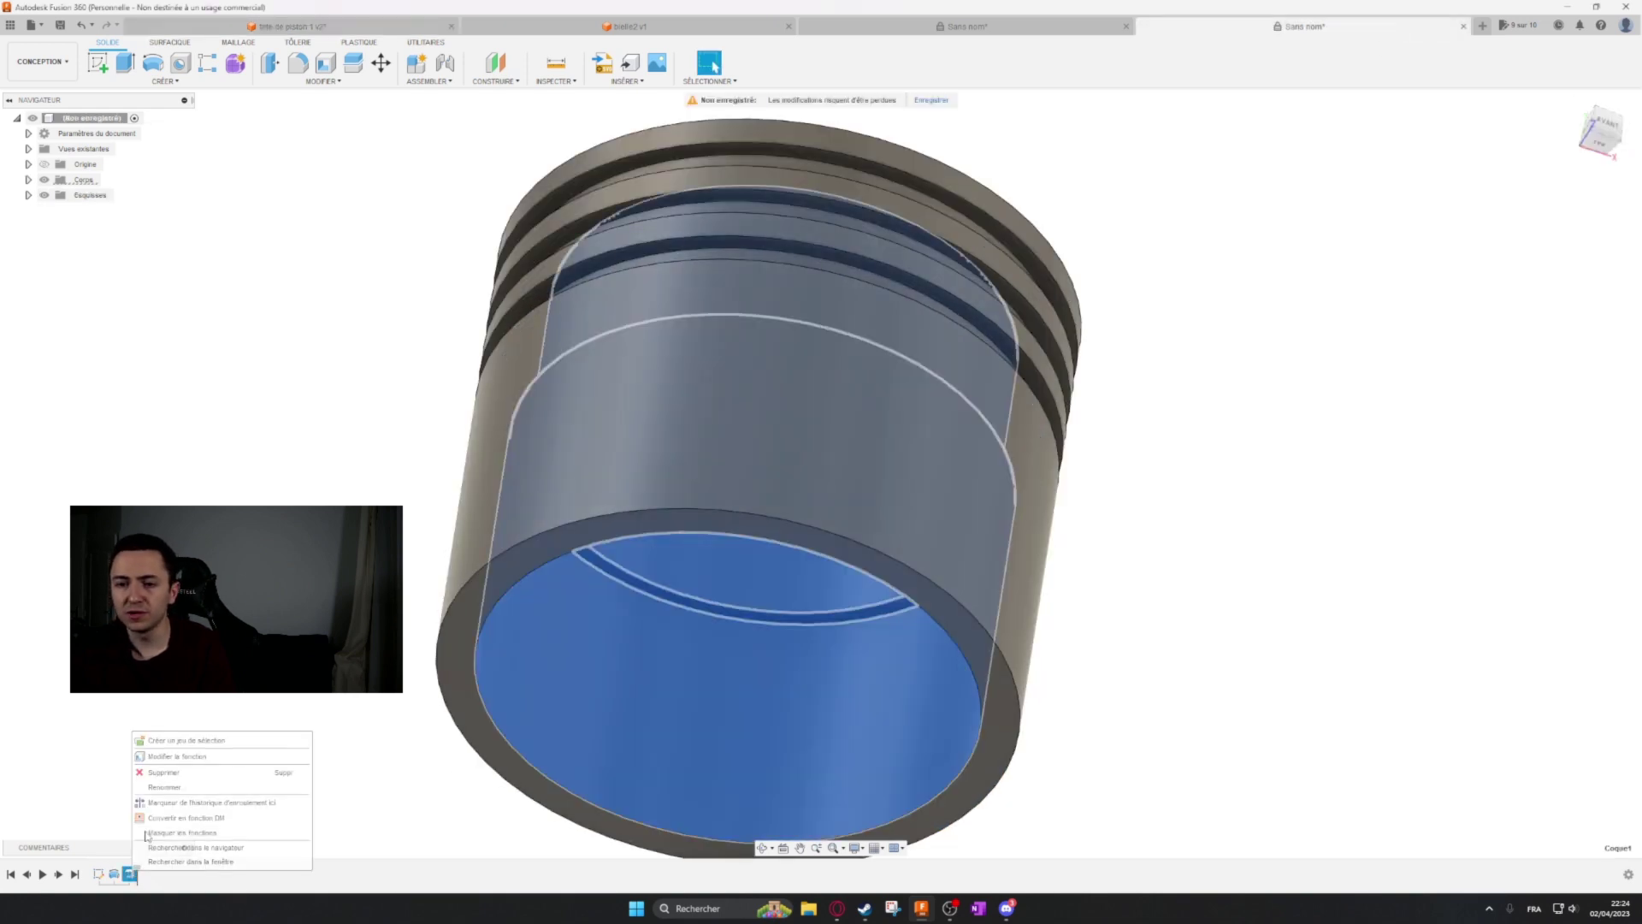
left_click(171, 757)
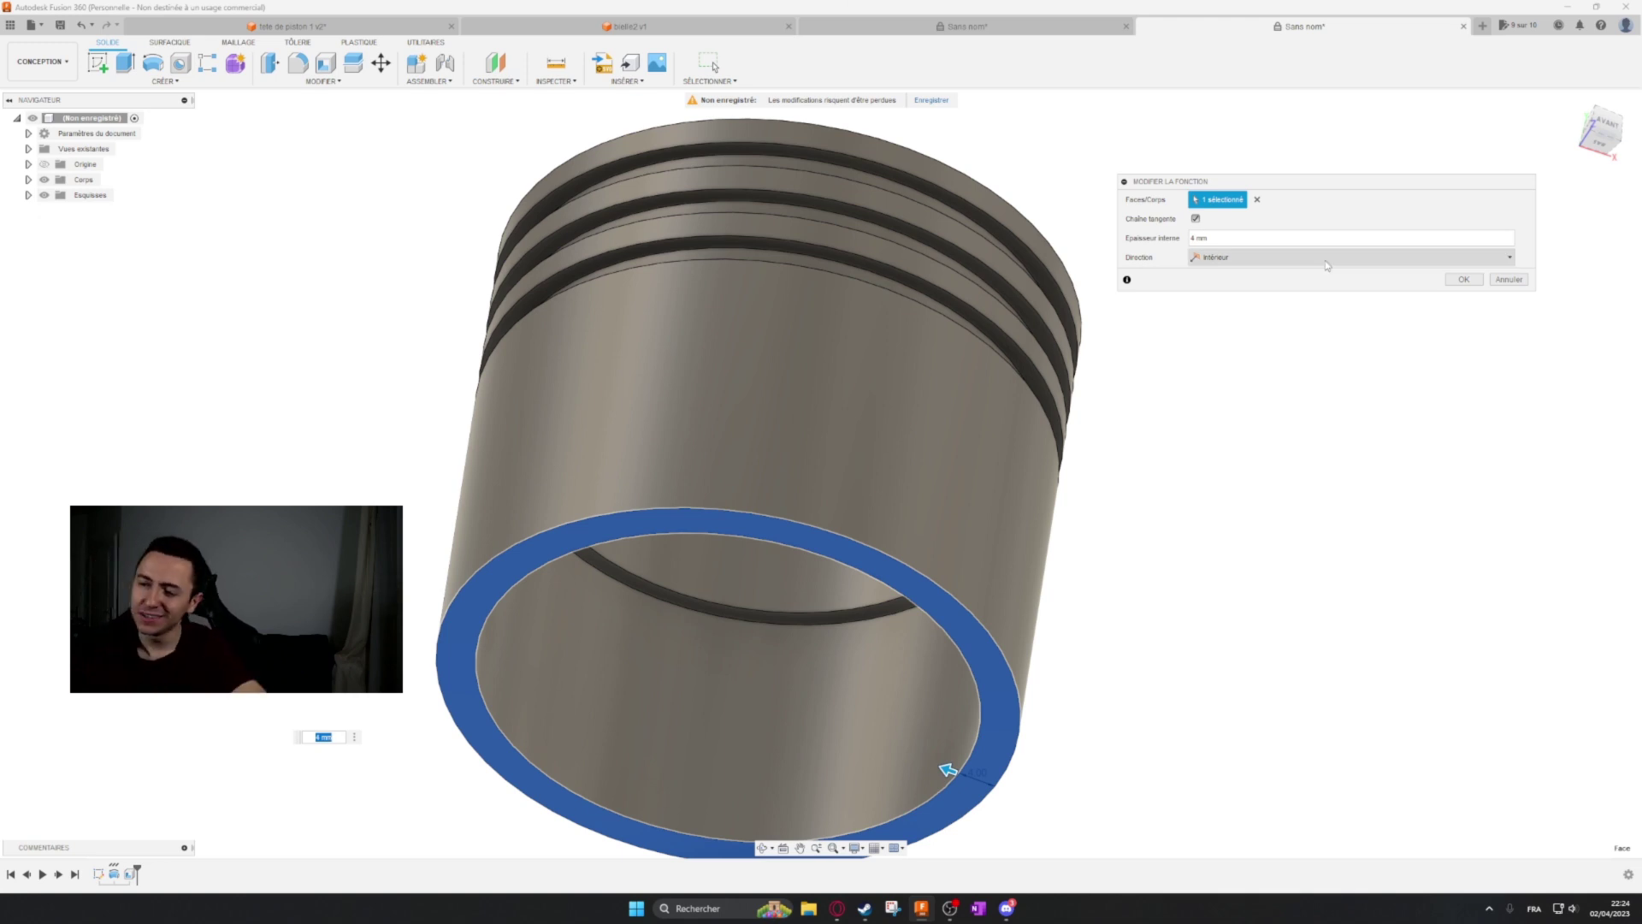
left_click(1463, 279)
middle_click_drag(1152, 248, 1157, 351, "shift")
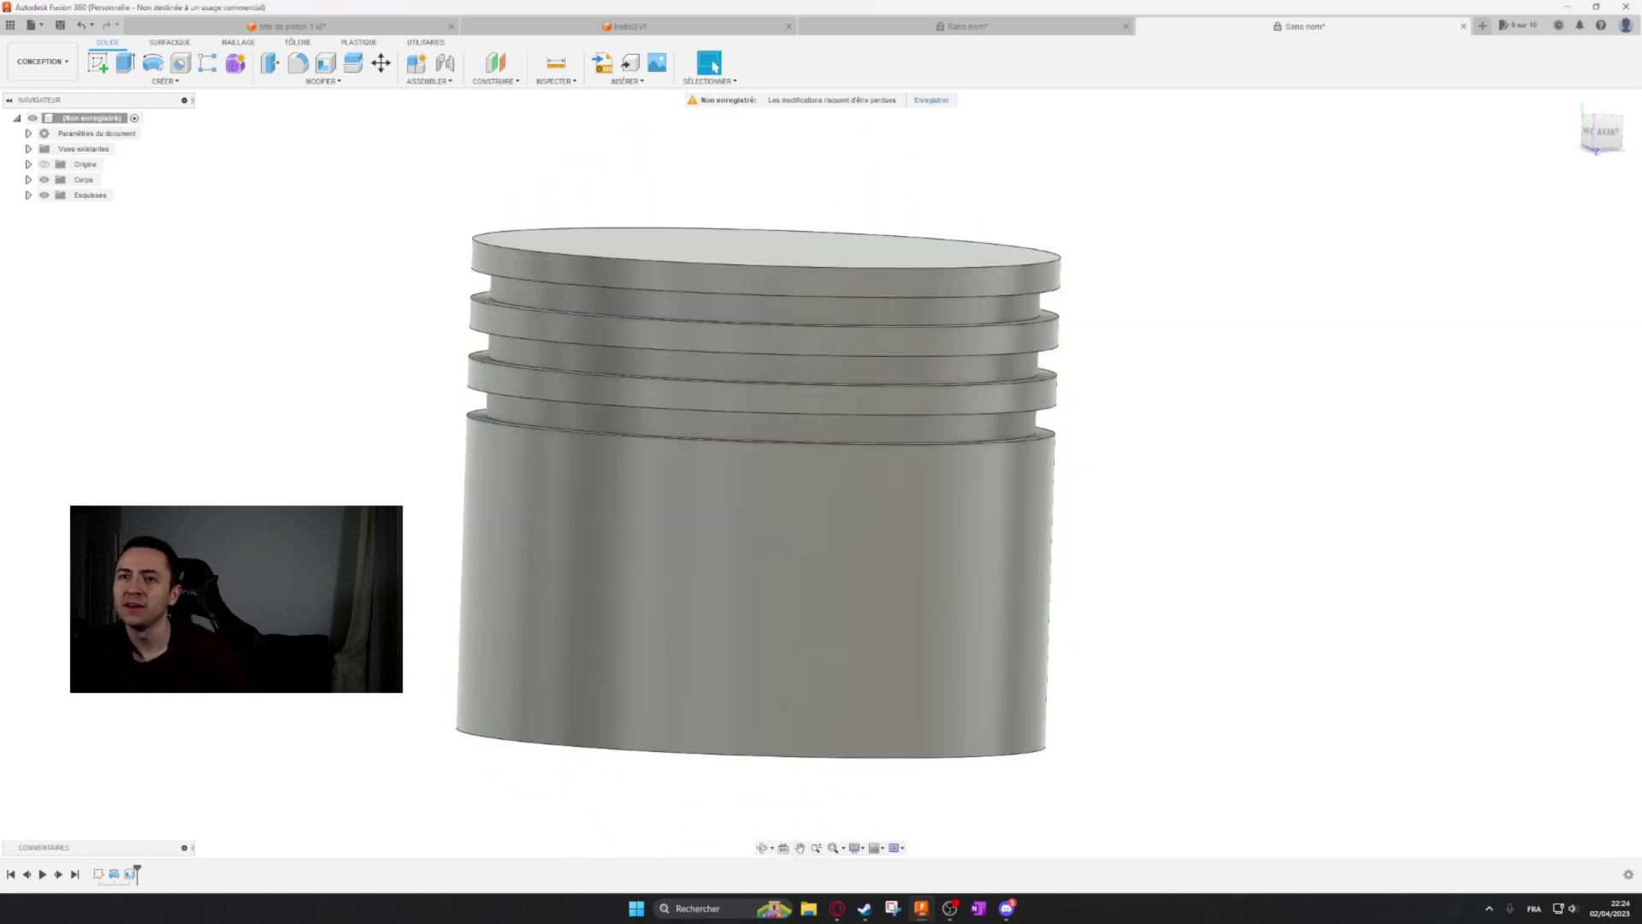
Create a sketch on the vertical front origin plane through the piston's axis.
left_click(98, 61)
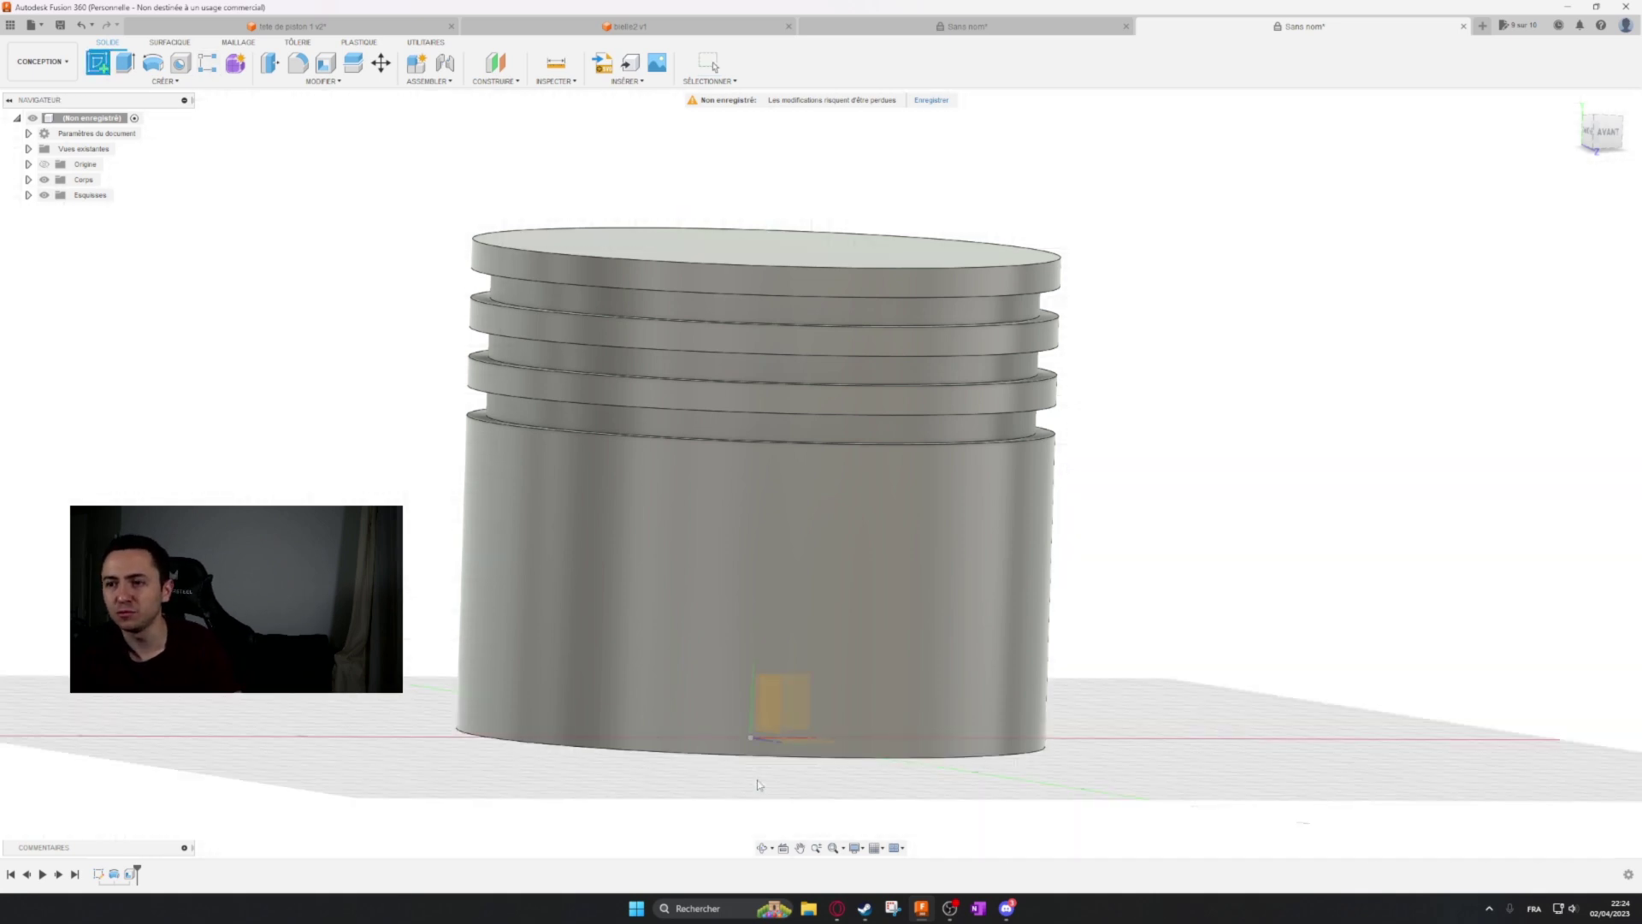
left_click(807, 701)
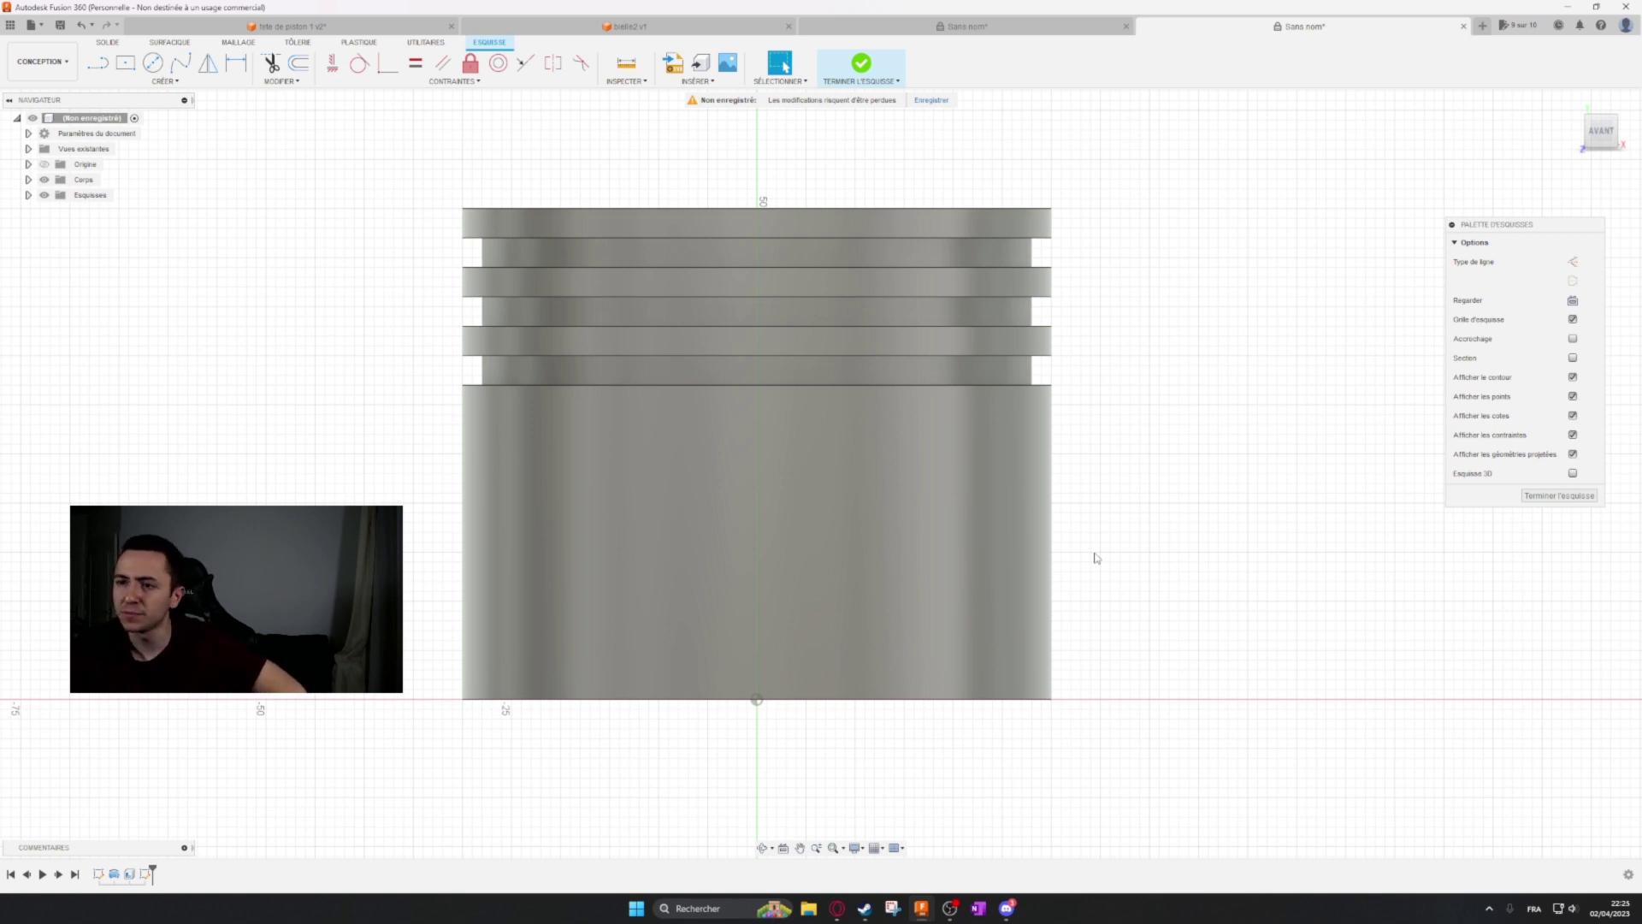
middle_click_drag(1110, 473, 1162, 473)
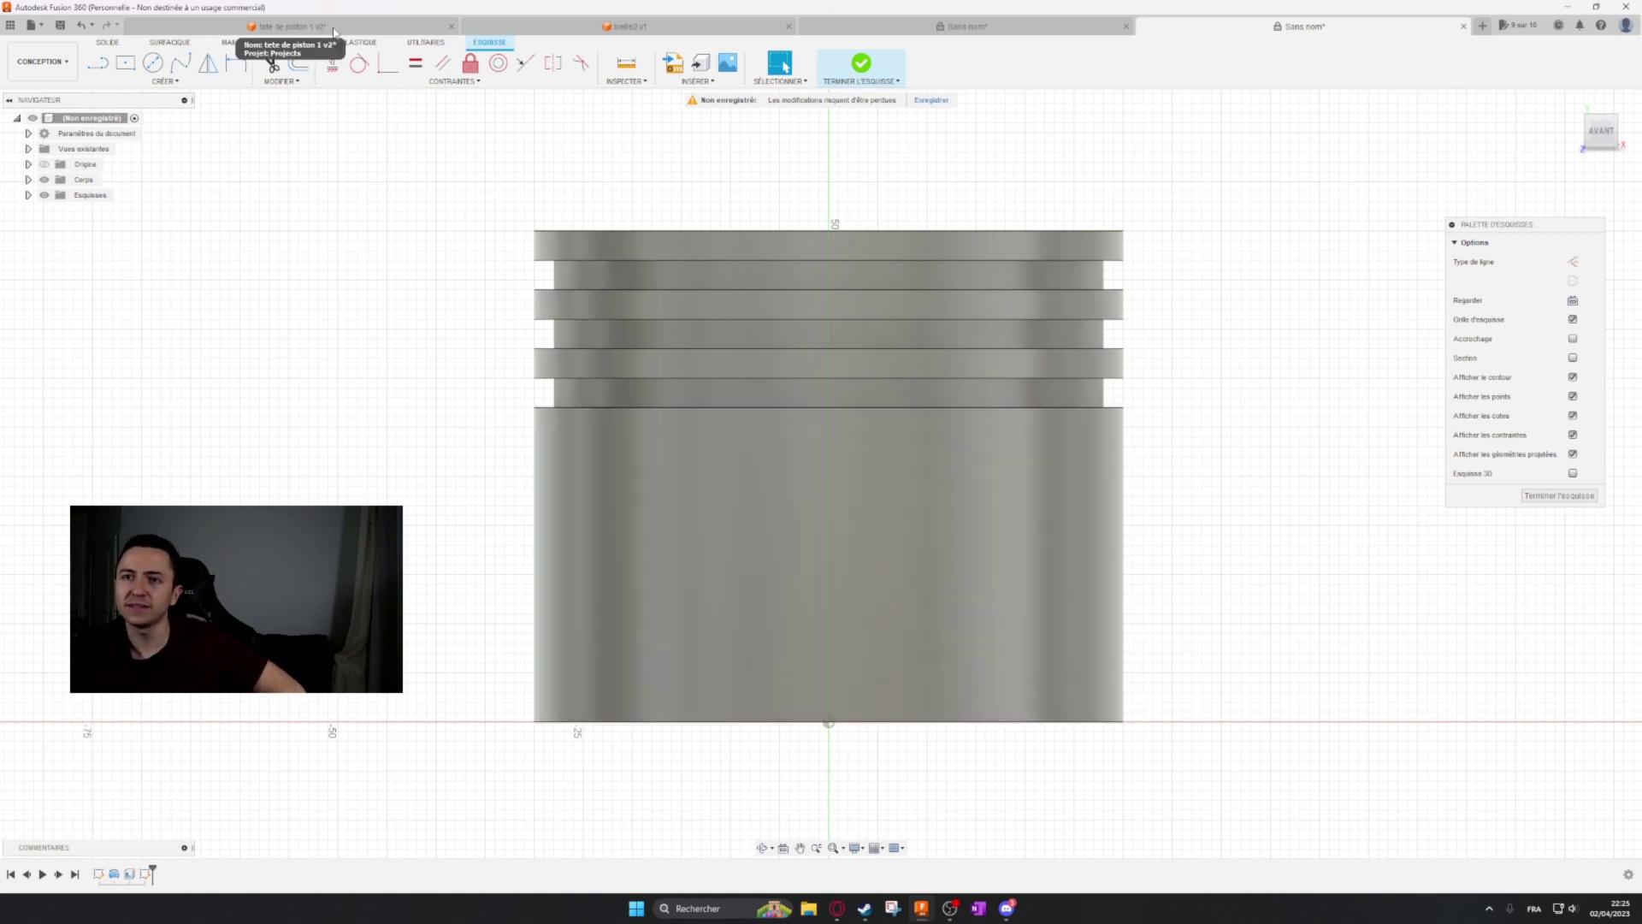
Inspect the small-end bore size in the connecting rod model, and return to the piston sketch.
left_click(602, 29)
left_click_drag(627, 186, 860, 368)
left_click(837, 220)
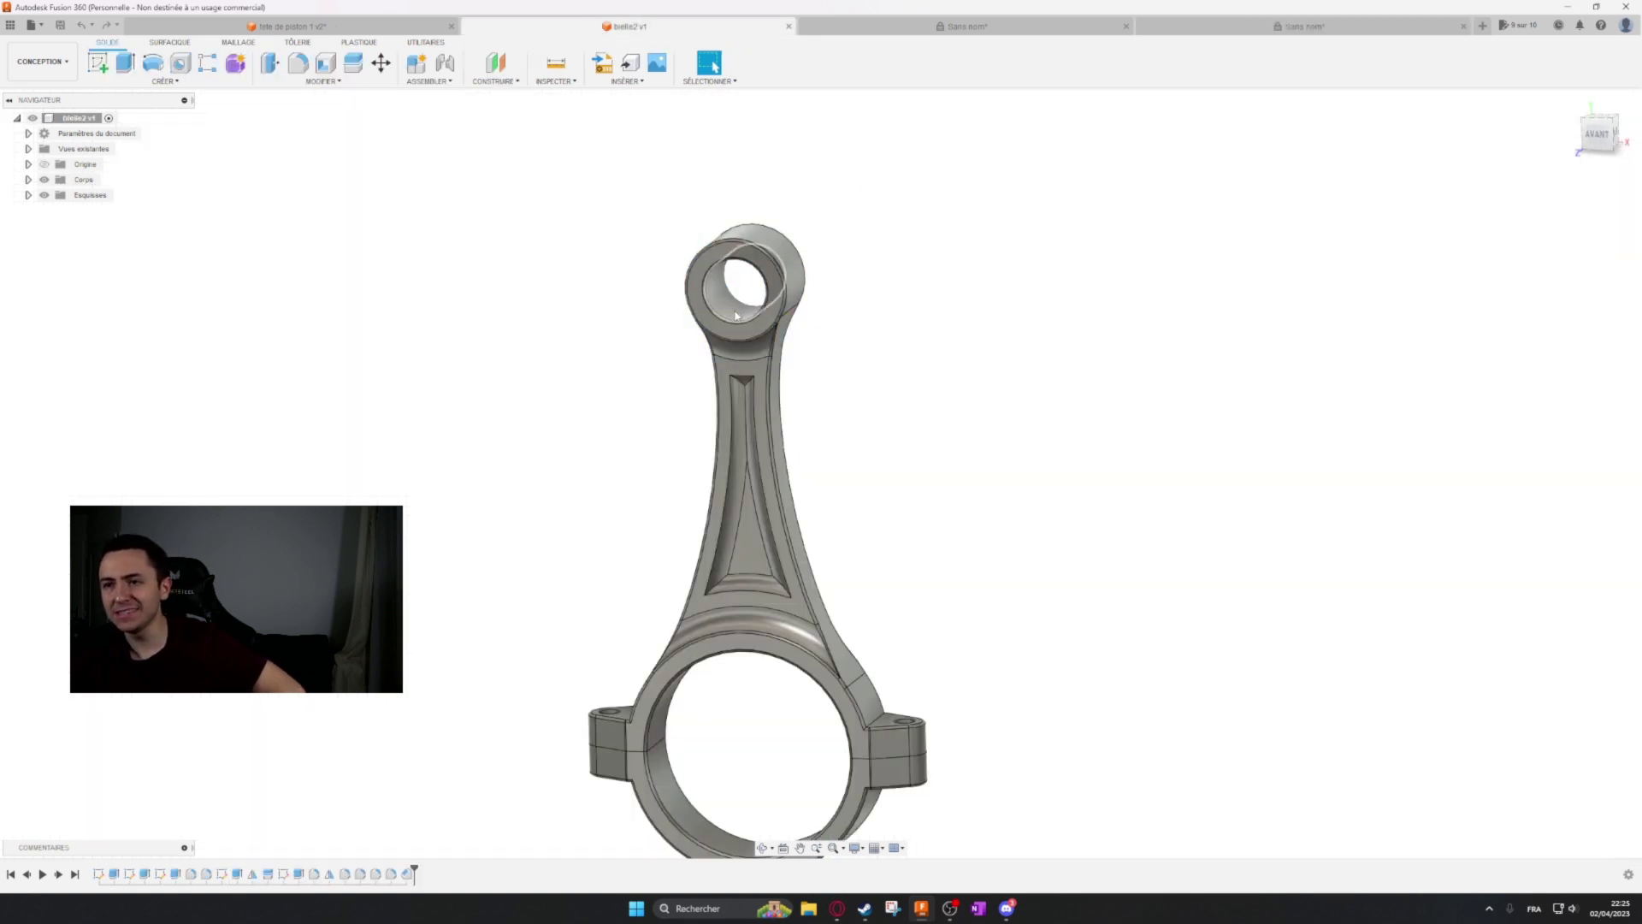
left_click(735, 314)
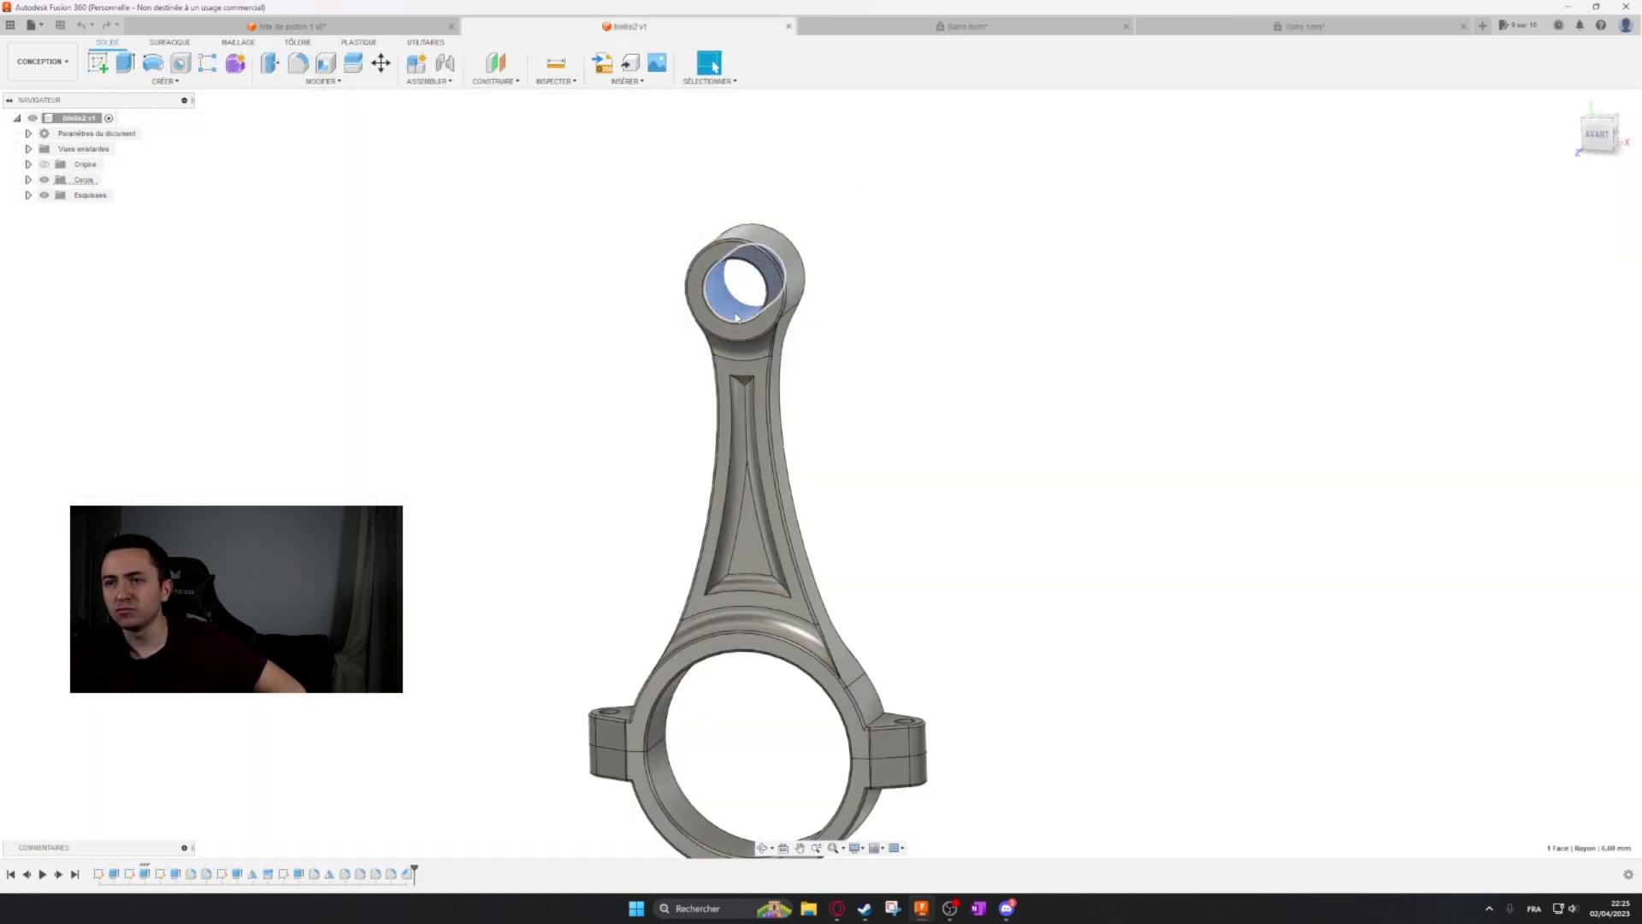
left_click(1353, 24)
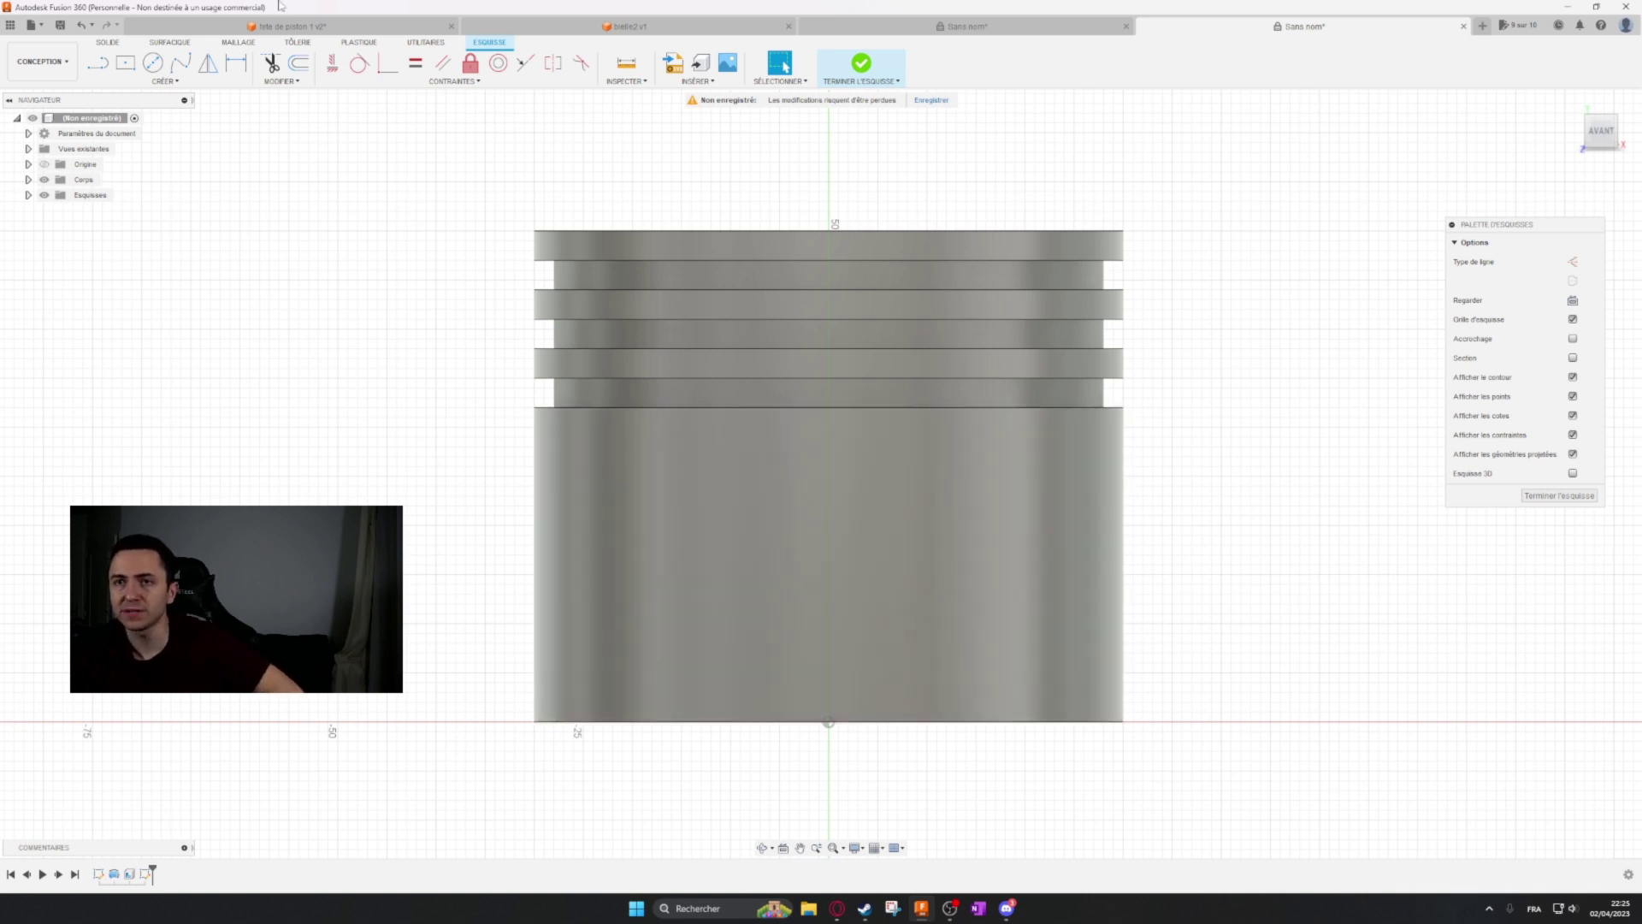
In the piston drawing, dimension the height of the pin hole's centre above the piston's bottom edge.
left_click(1016, 30)
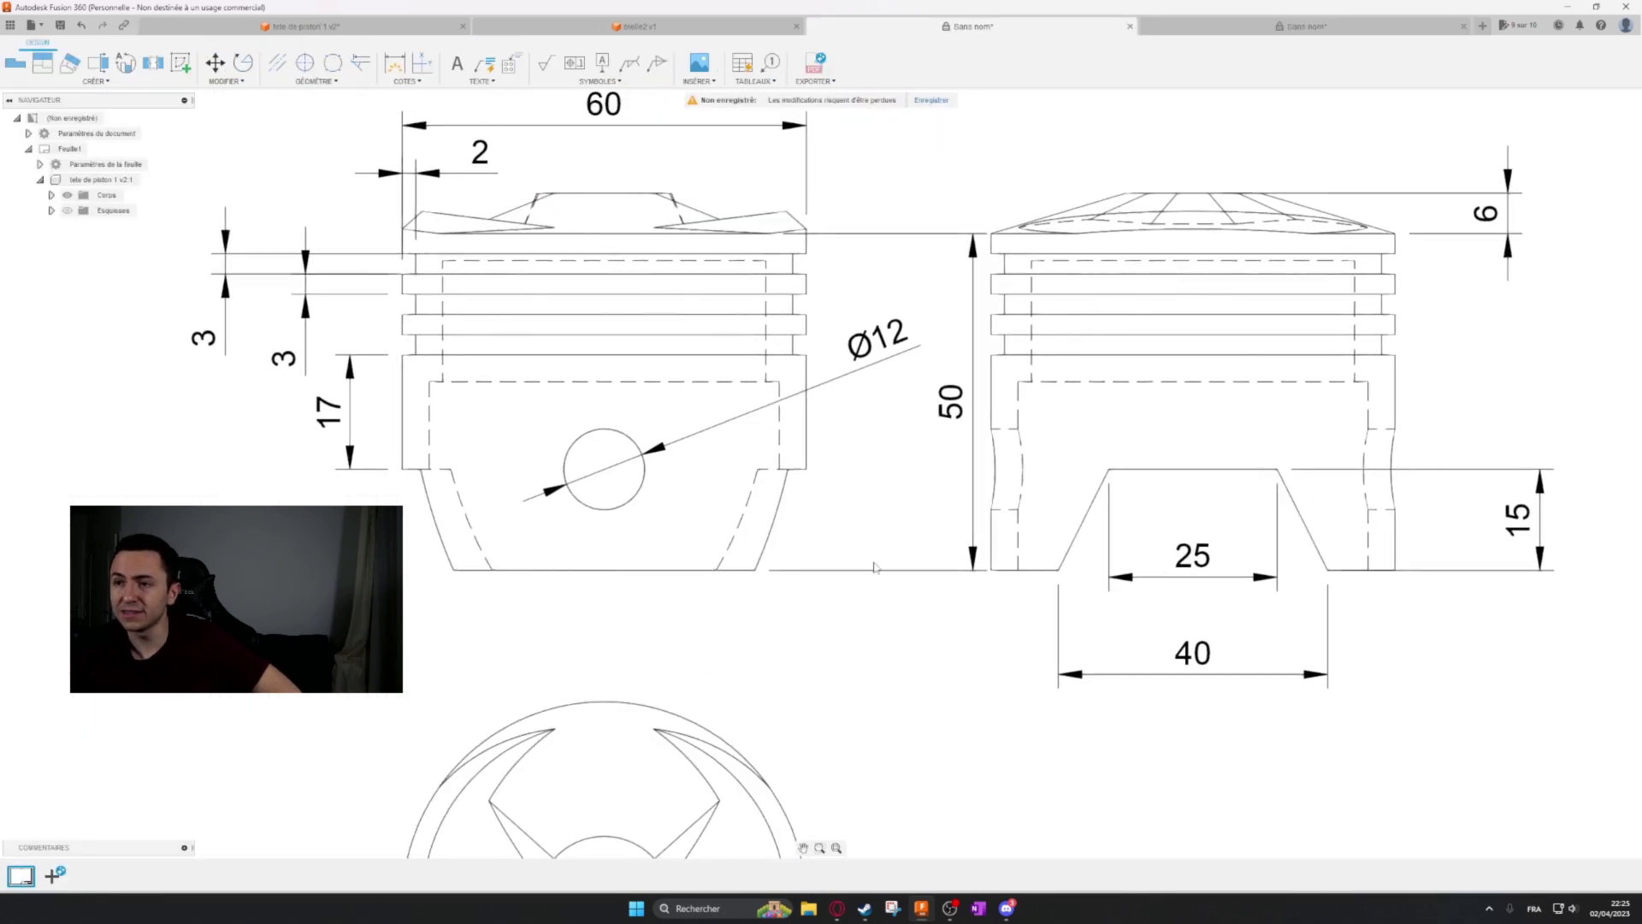
scroll(868, 692, "down", 2)
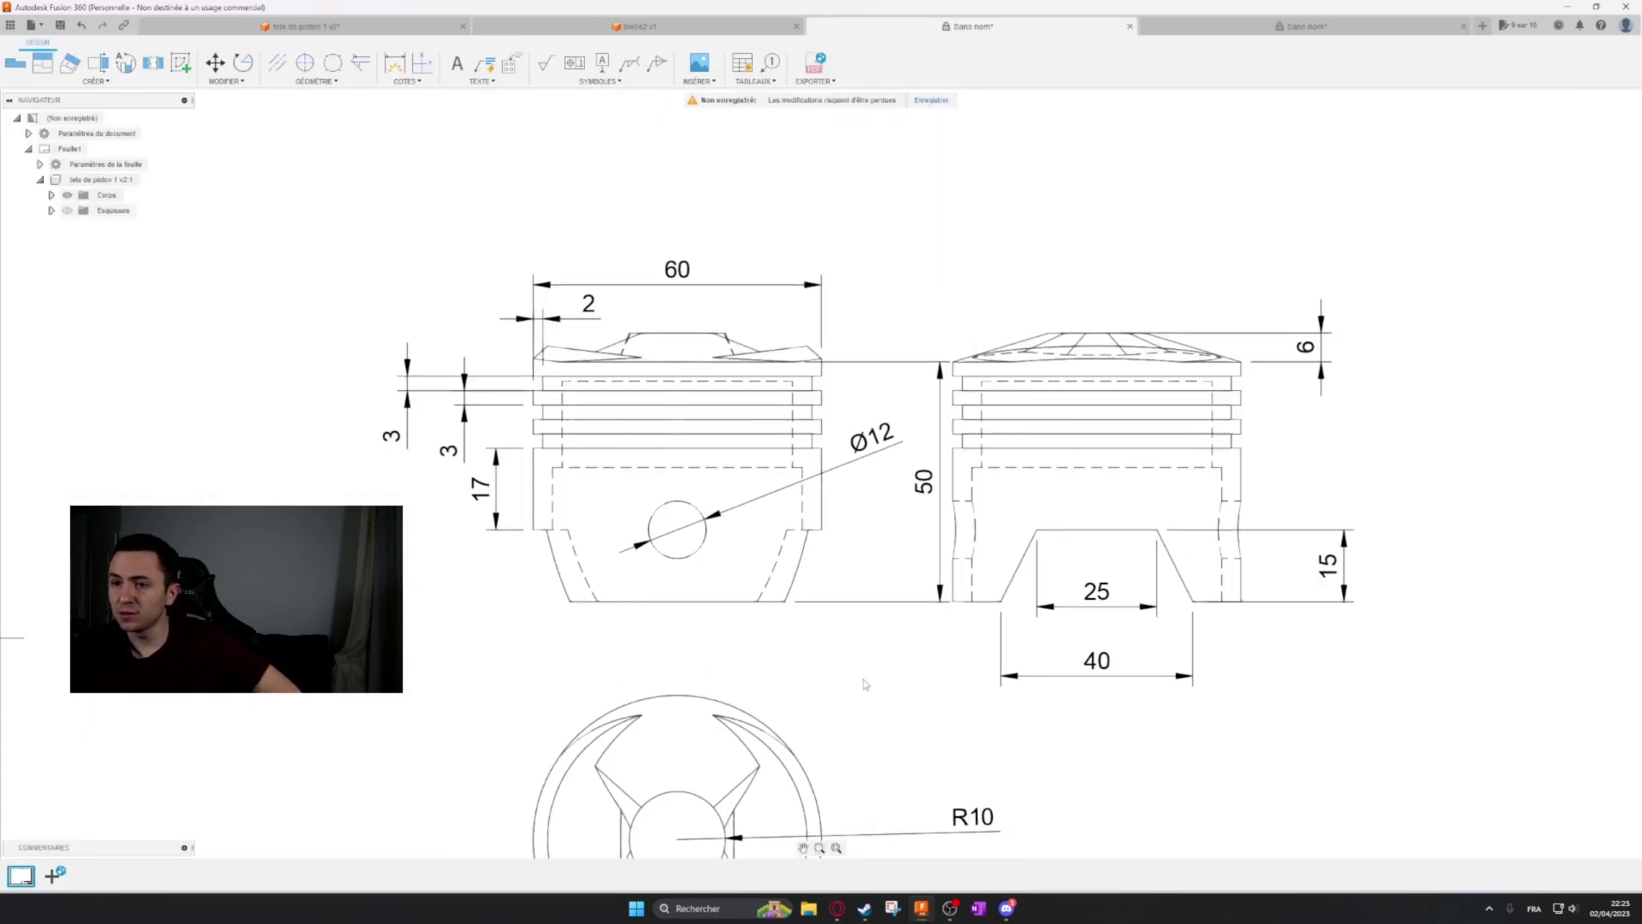
key("d")
left_click(650, 526)
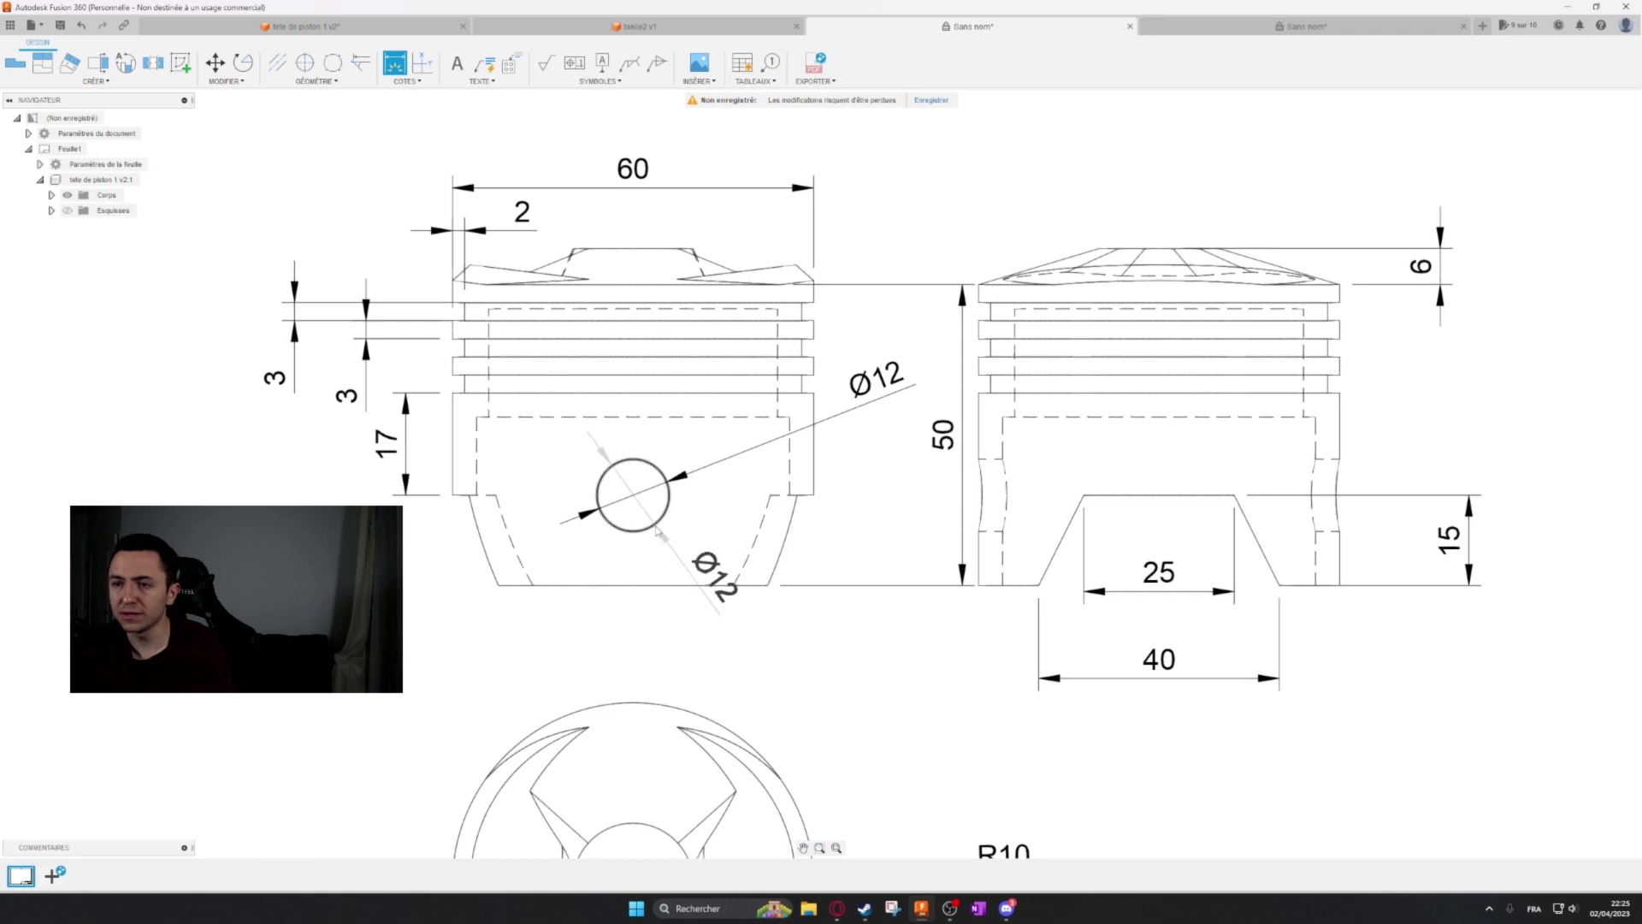
left_click(644, 586)
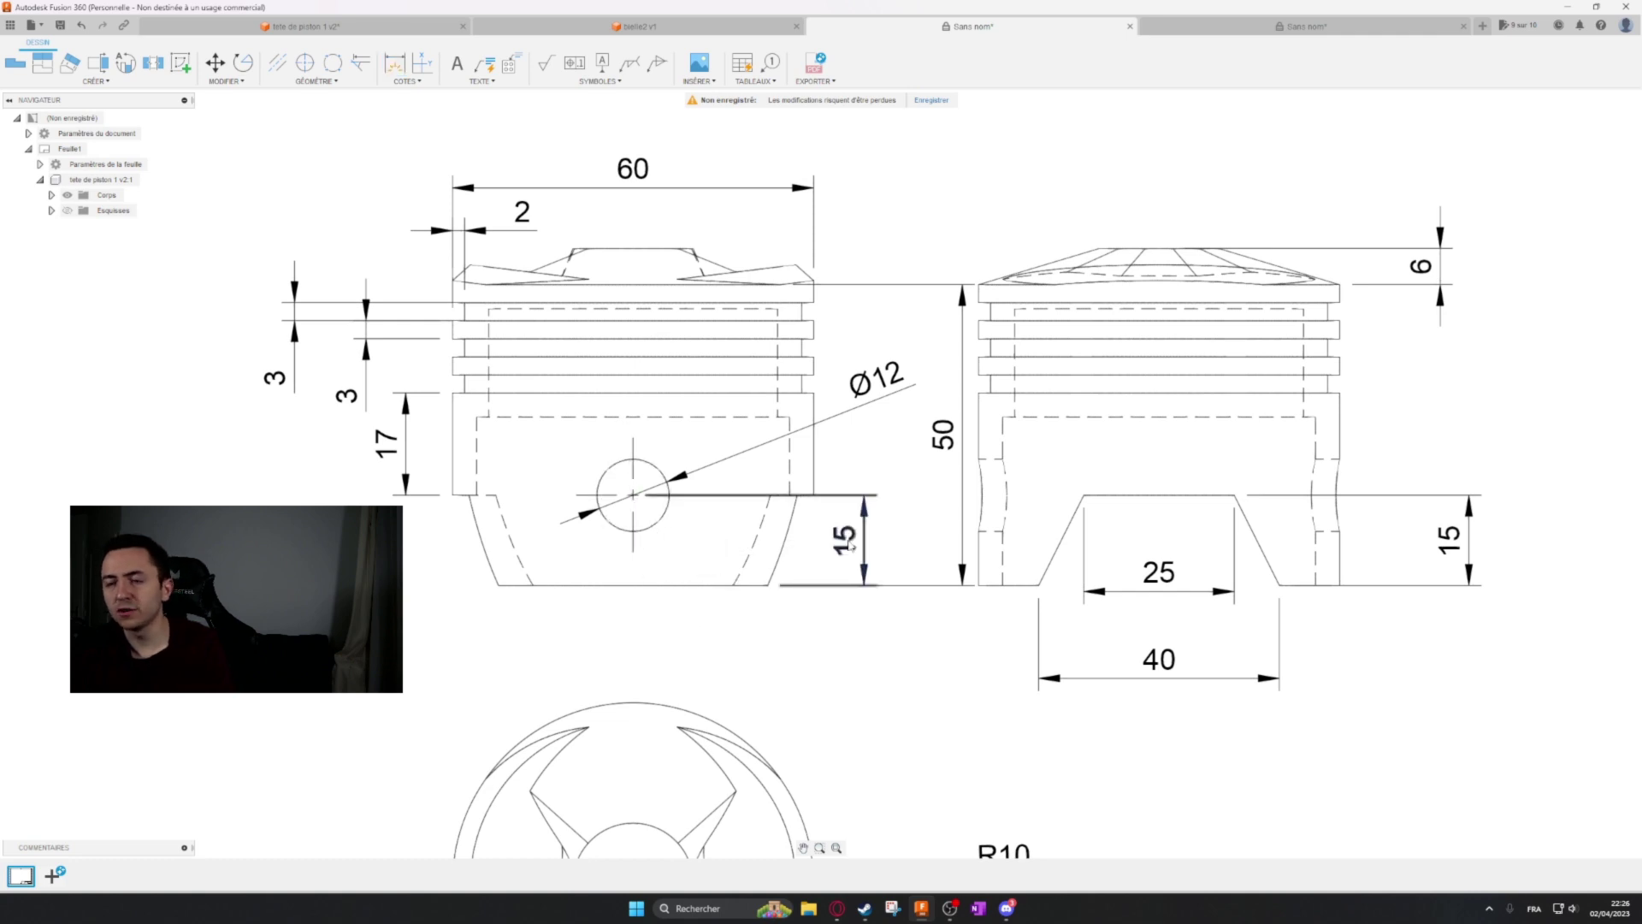
left_click(851, 545)
Return to the new piston's sketch and draw a circle for the pin hole on the skirt, slightly off the vertical axis.
left_click(325, 26)
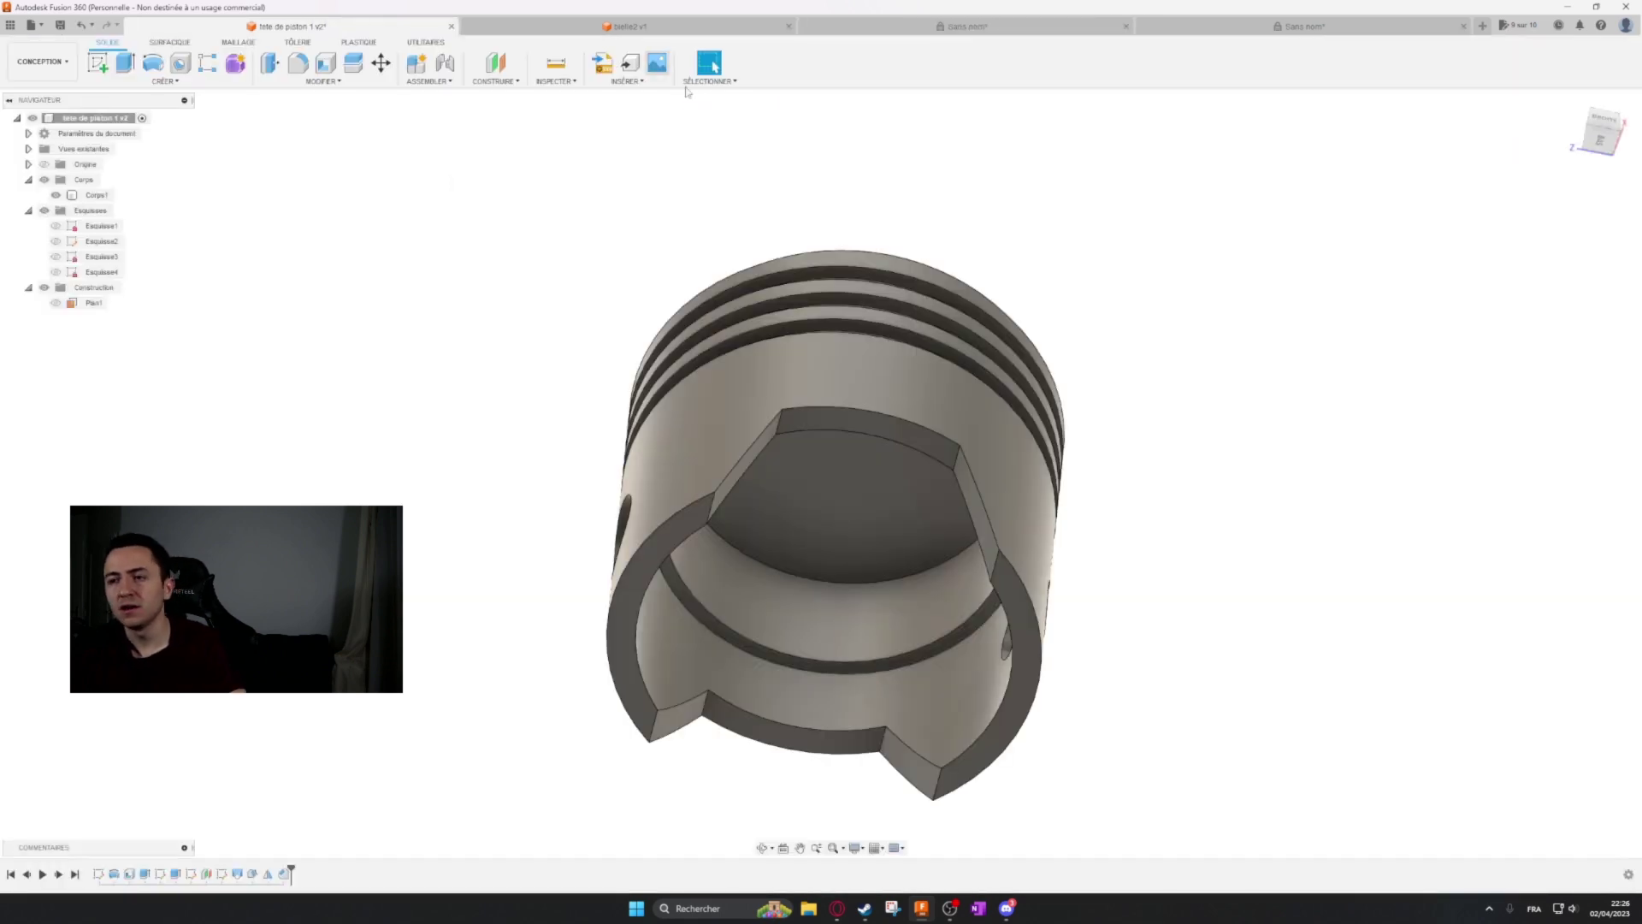
left_click(753, 27)
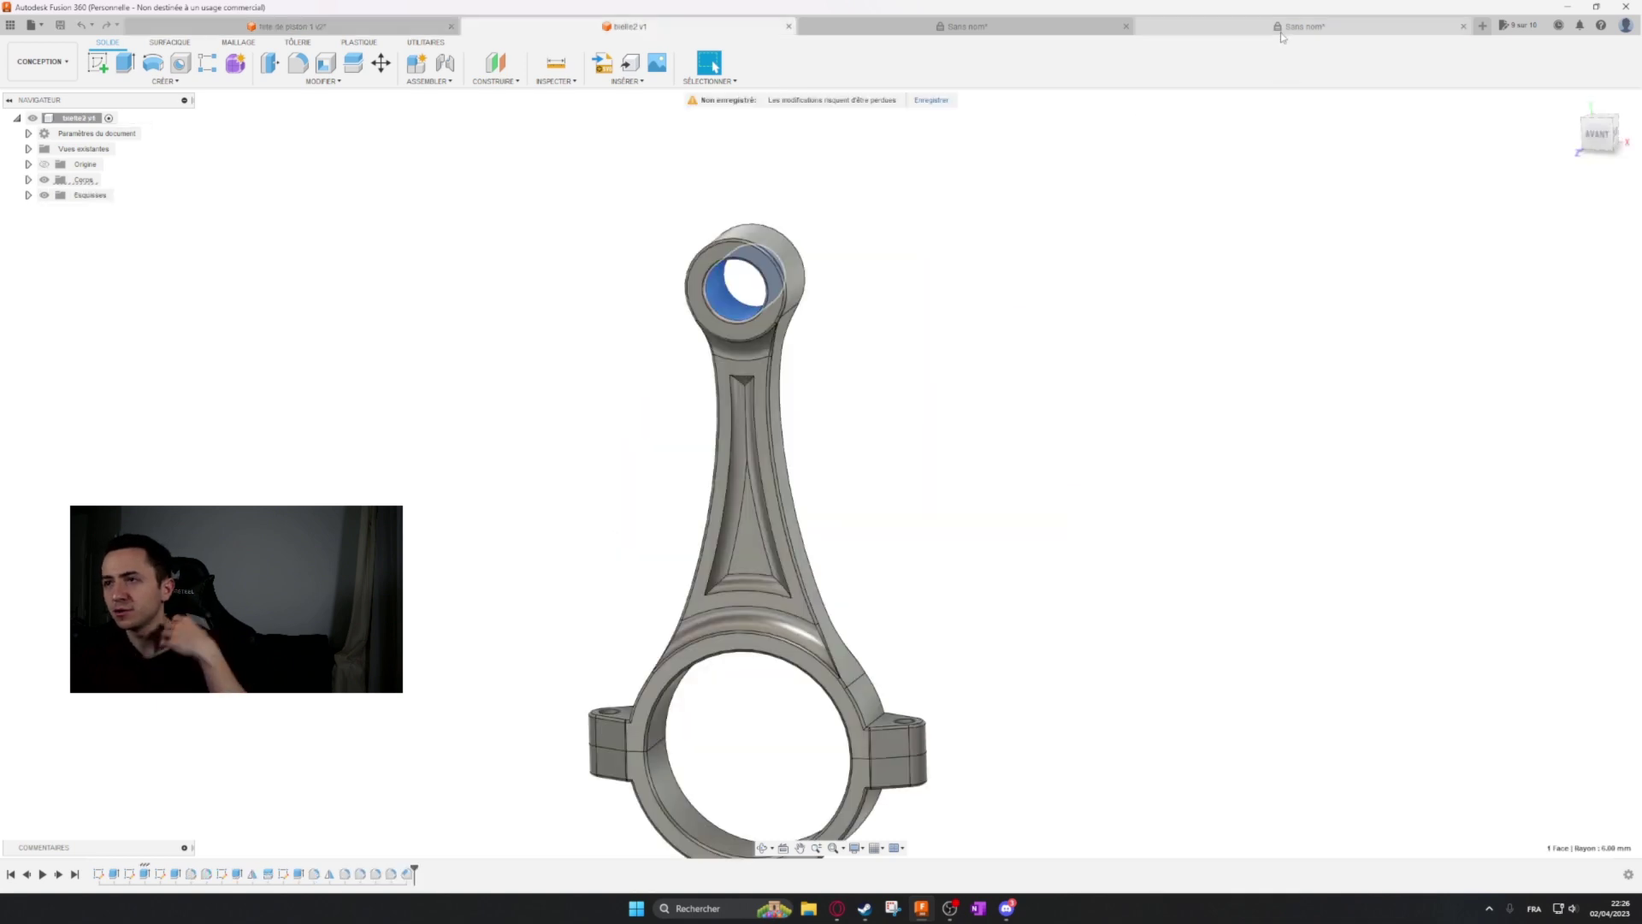
left_click(1281, 33)
left_click(152, 62)
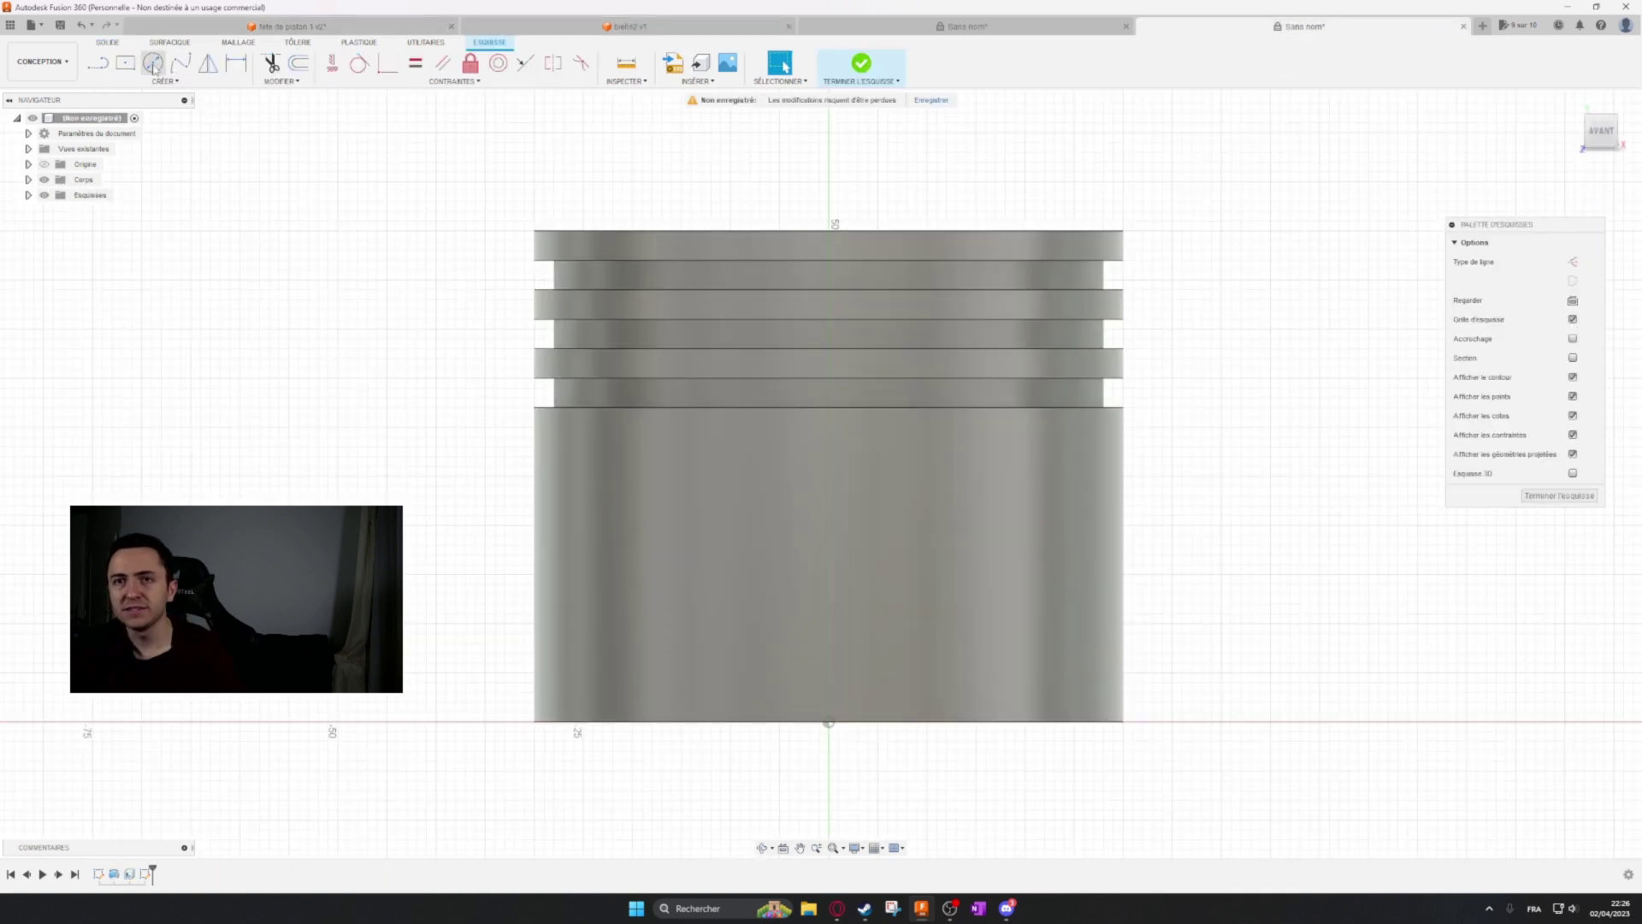
left_click(765, 550)
left_click(809, 569)
key("Escape")
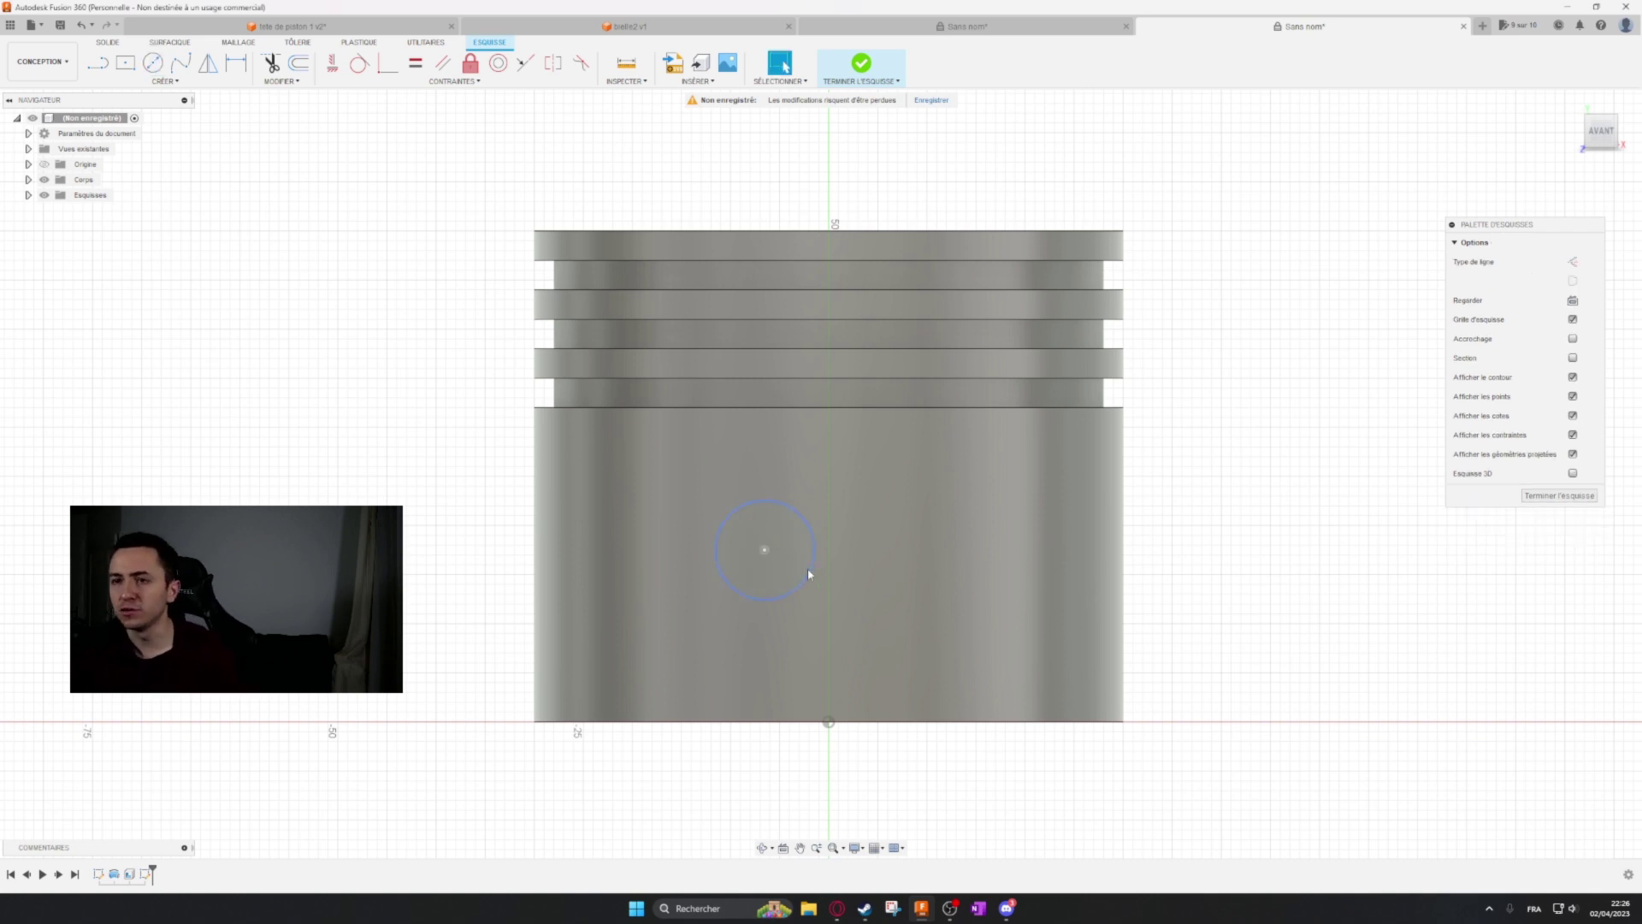
Connect the circle's centre to the origin with a construction line and constrain that line vertical.
key("l")
left_click(765, 550)
left_click(828, 723)
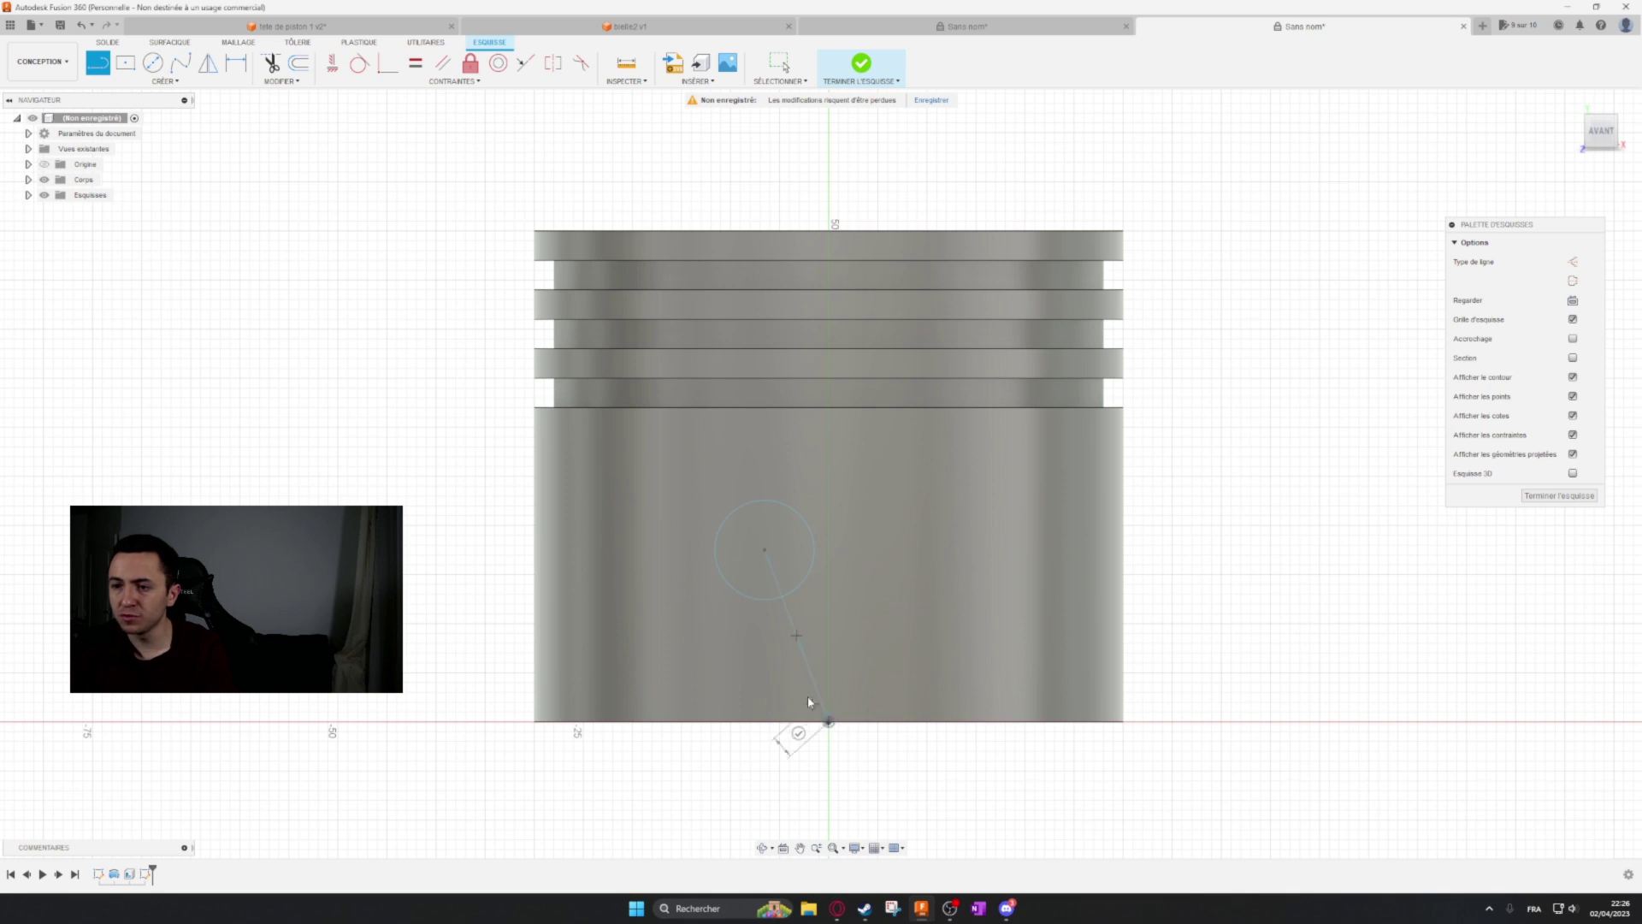
key("Escape")
left_click(1573, 262)
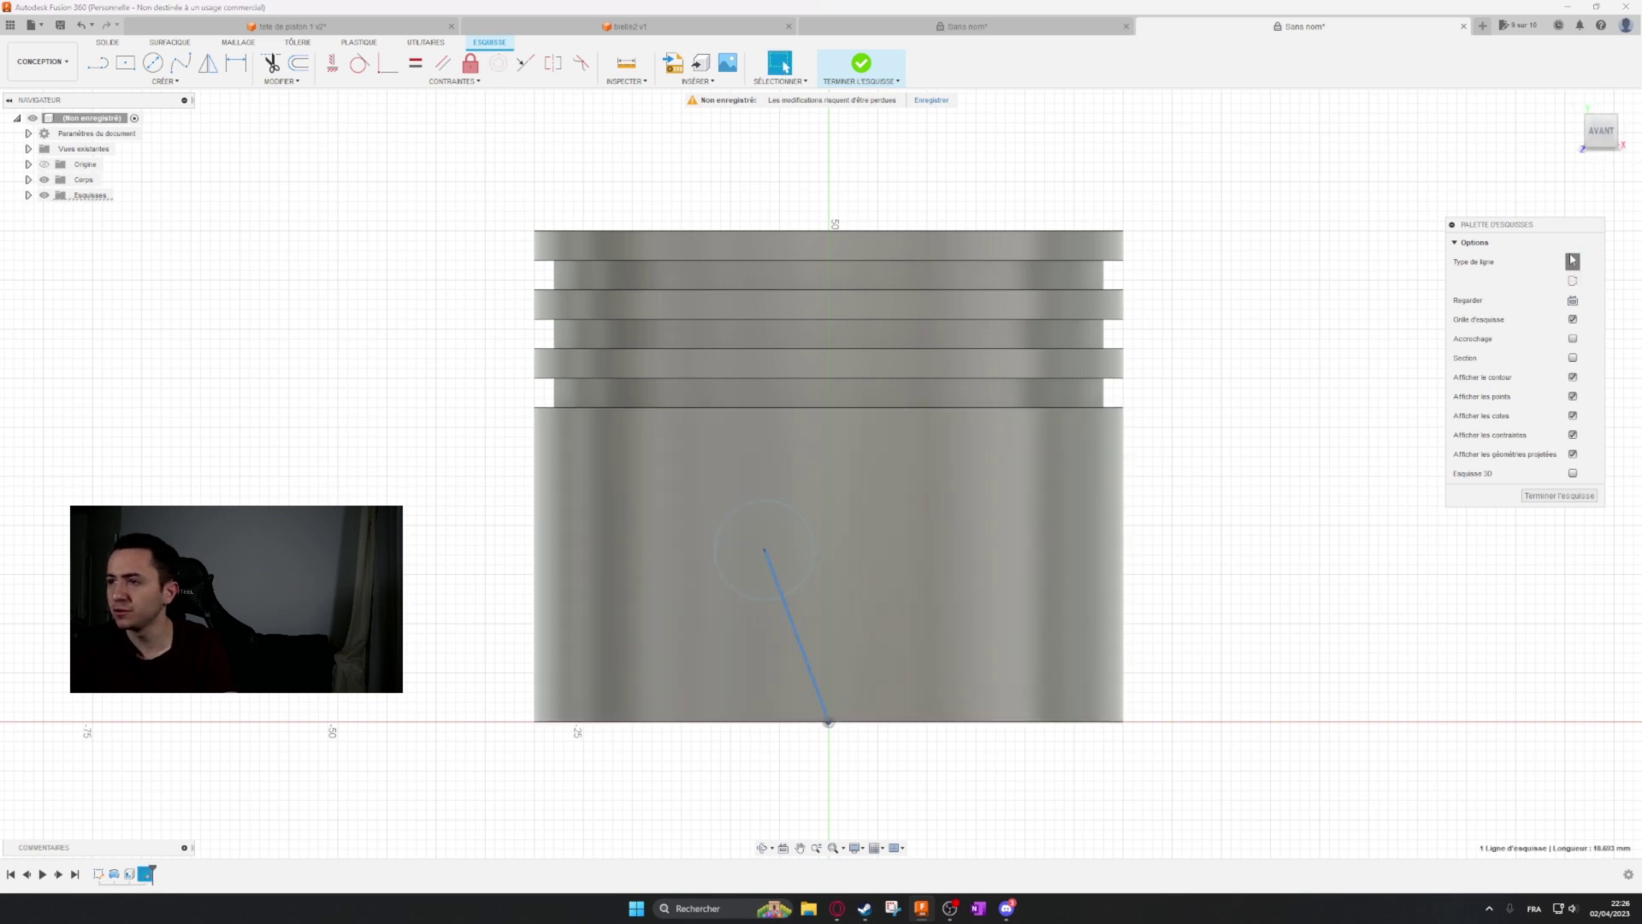
left_click(334, 62)
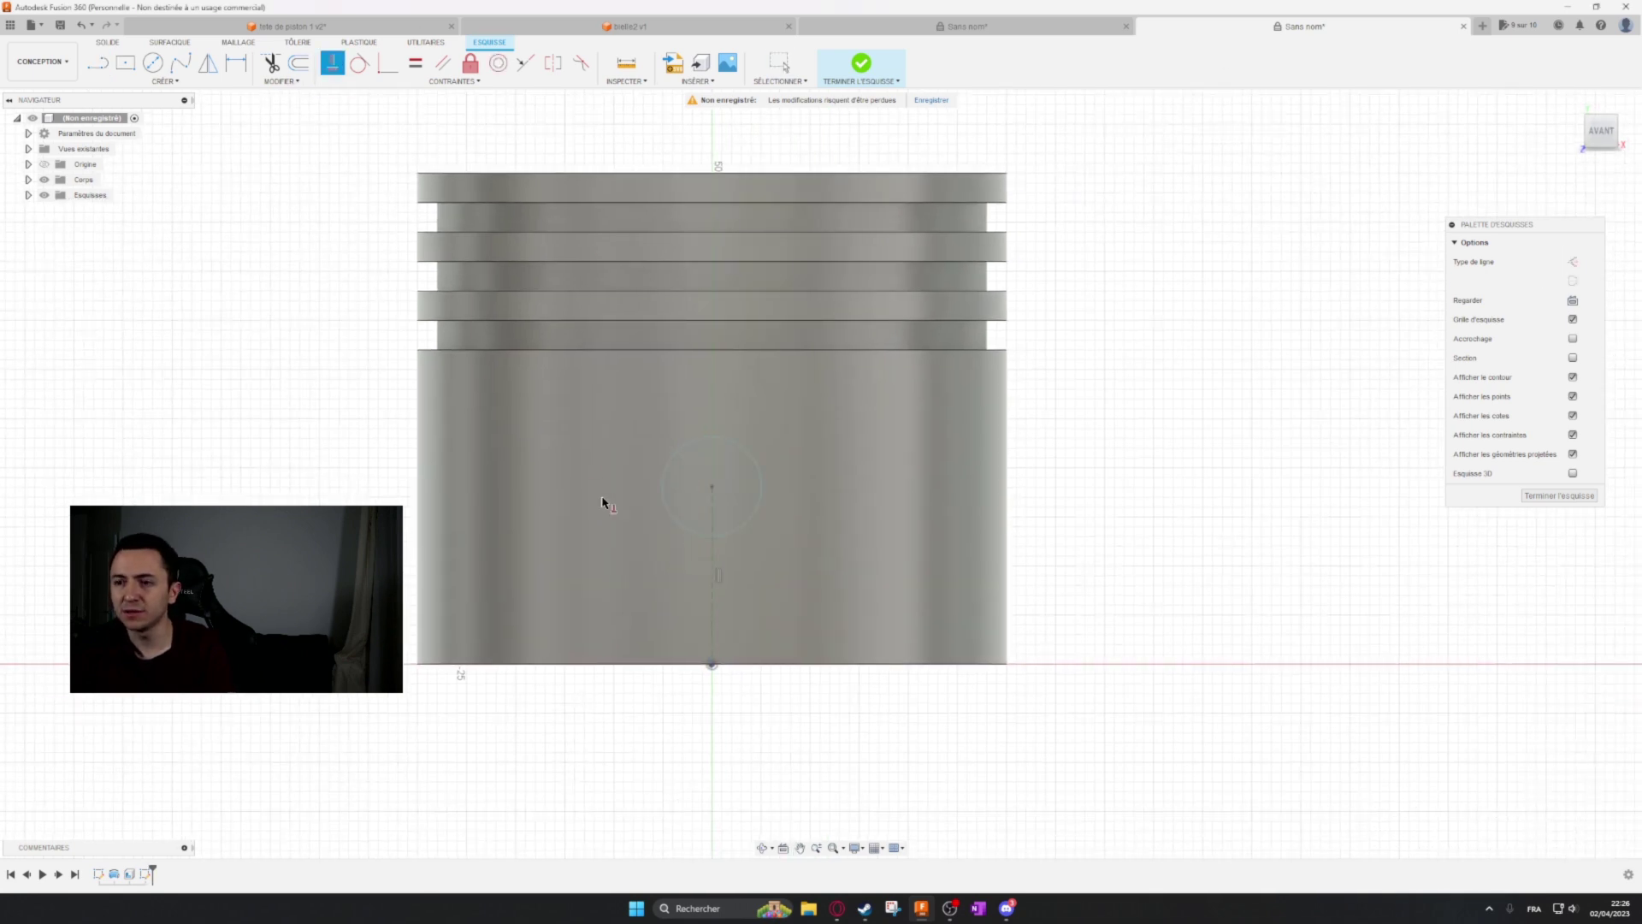
key("Escape")
left_click_drag(712, 486, 712, 510)
Check the piston drawing and dimension the circle's centre 15 mm above the origin.
left_click(966, 25)
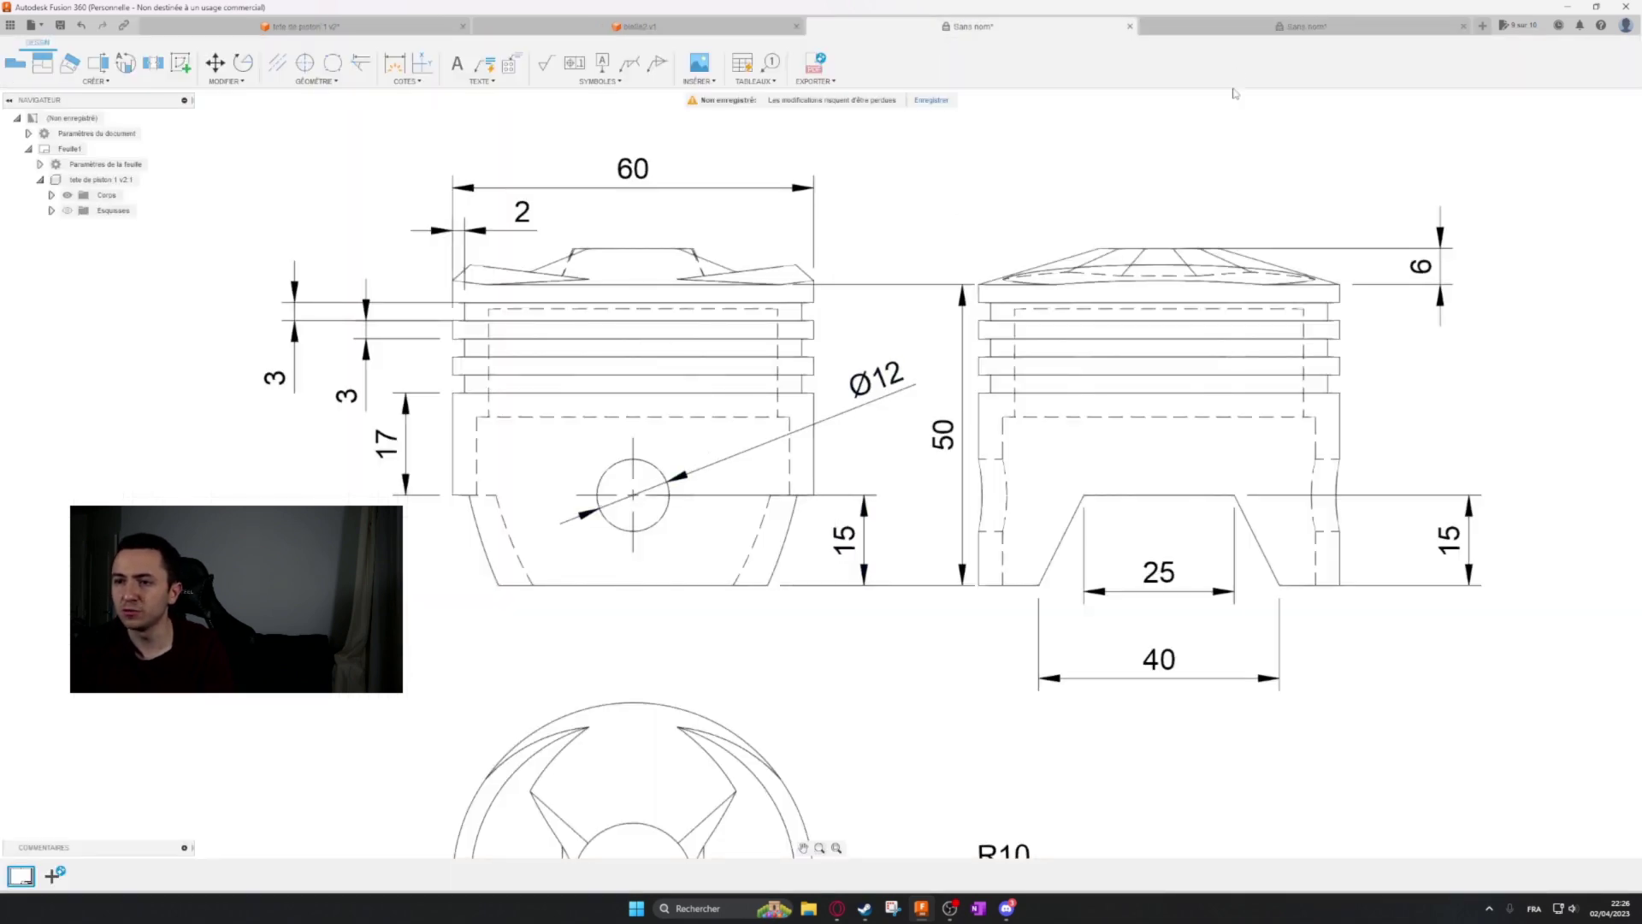
key("ctrl+Tab")
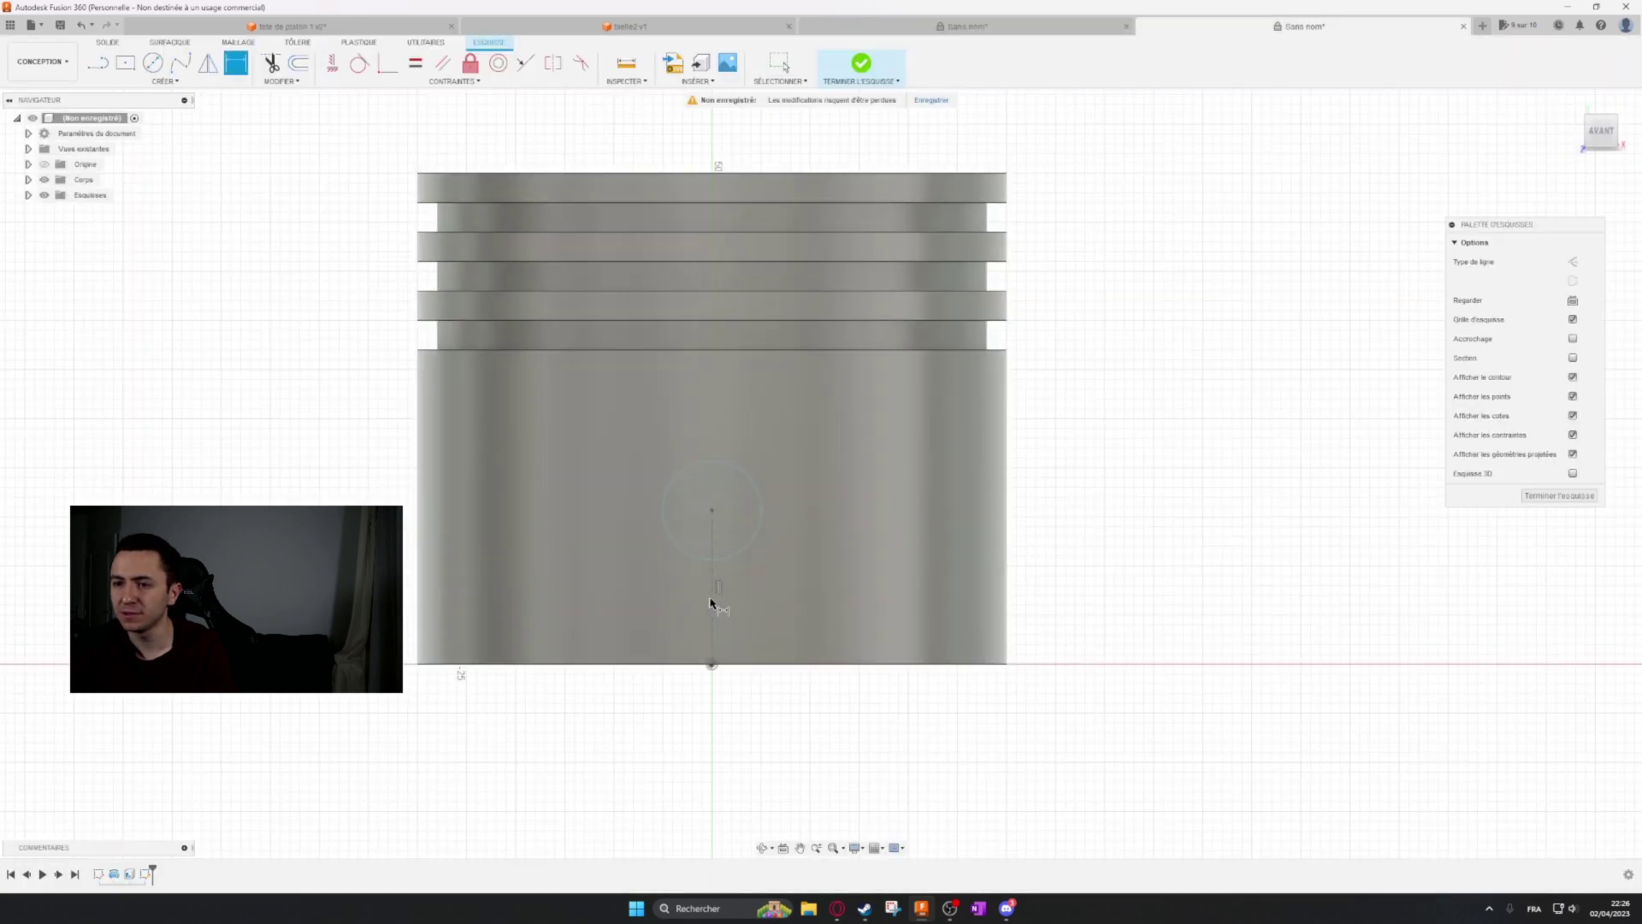
left_click(711, 602)
left_click(1185, 553)
type("15")
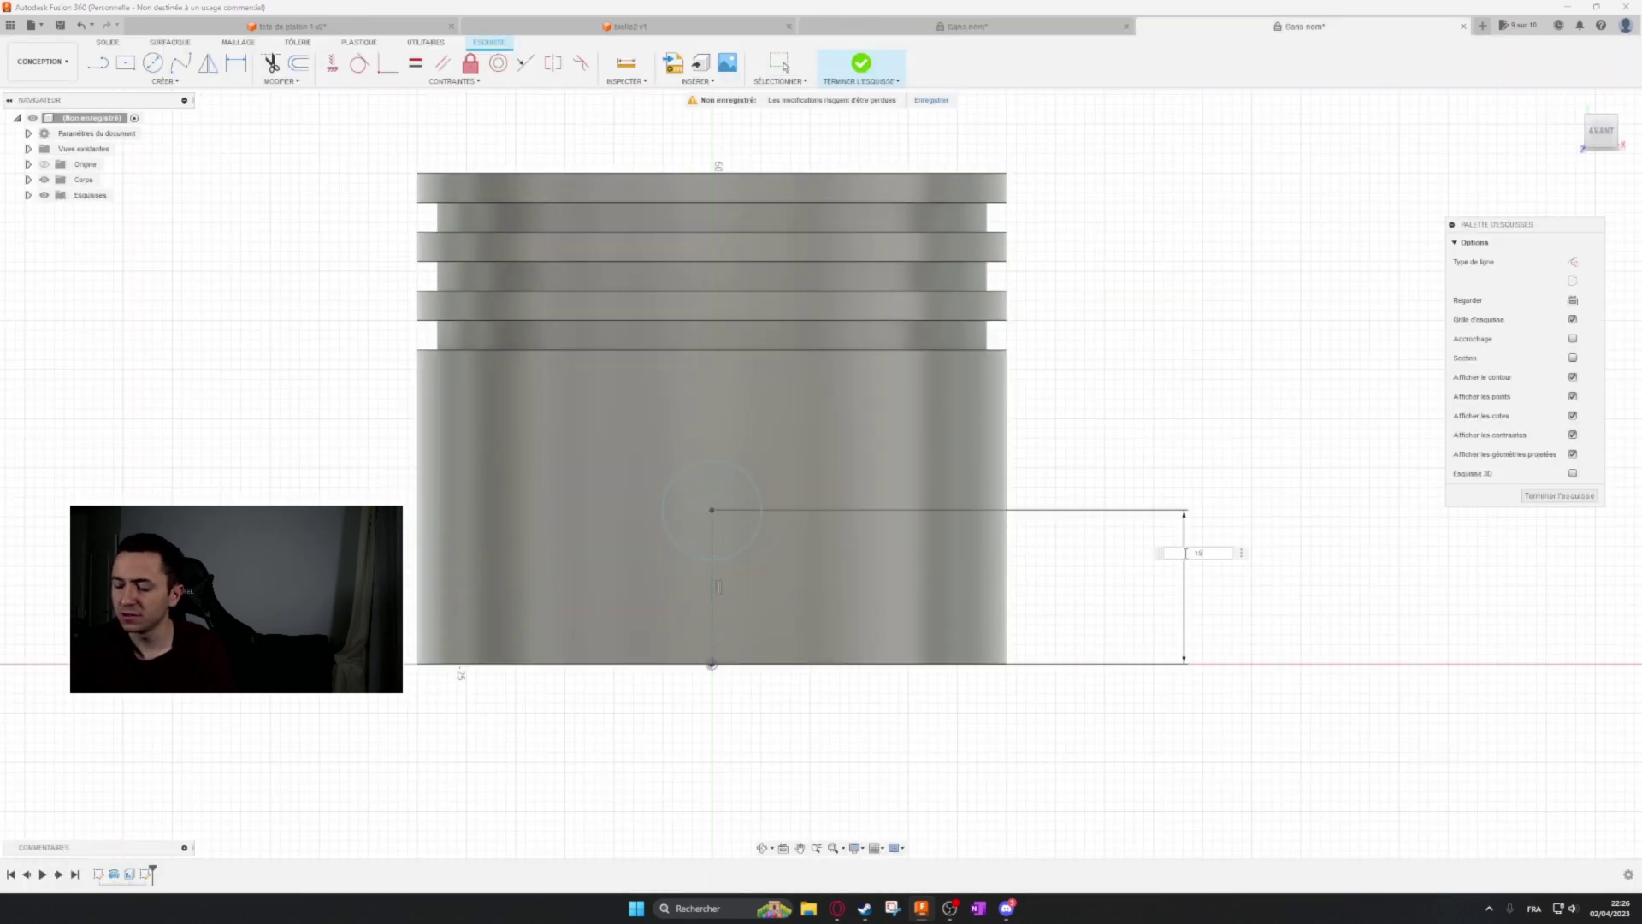
key("Return")
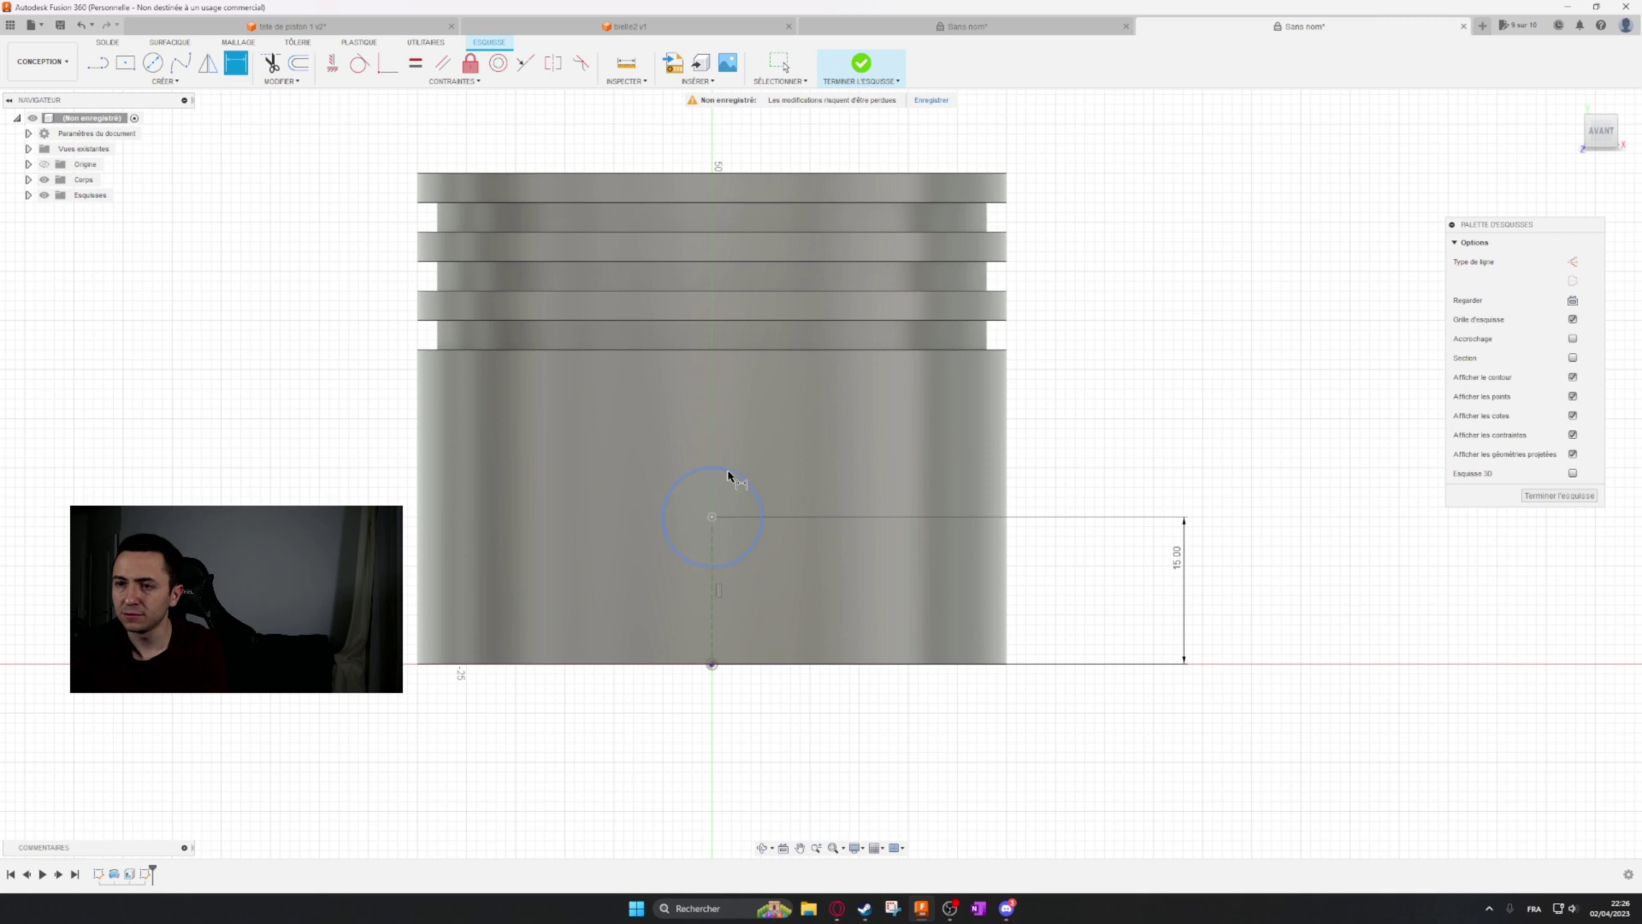
Dimension the pin hole circle with a diameter of 12 mm.
left_click(728, 476)
left_click(1230, 444)
type("12")
key("Return")
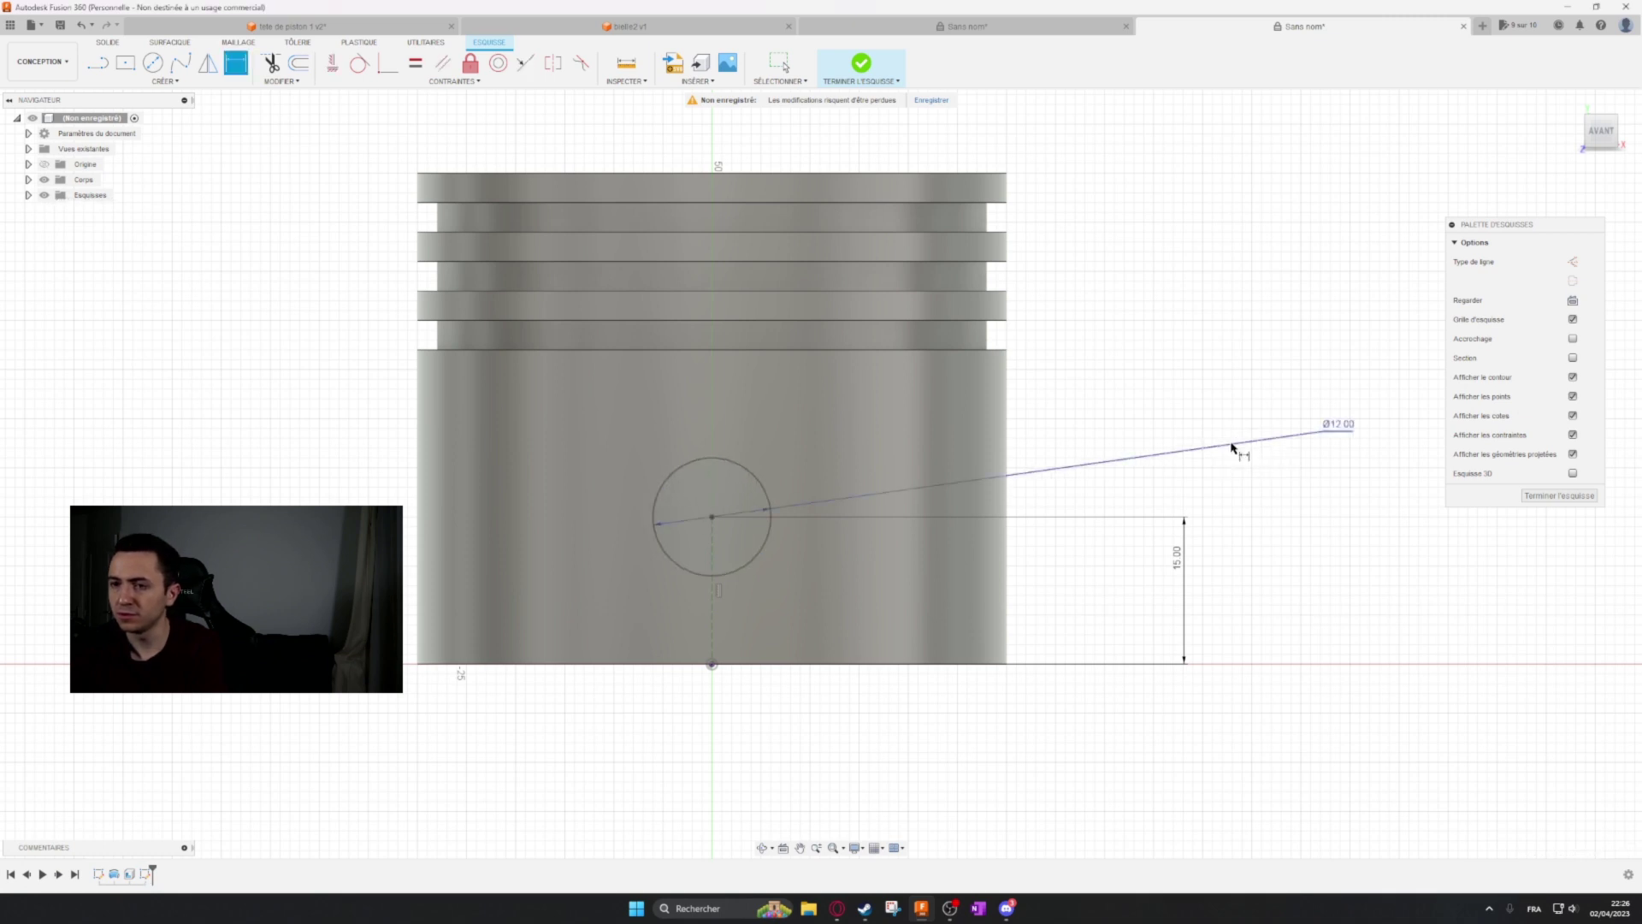
key("Escape")
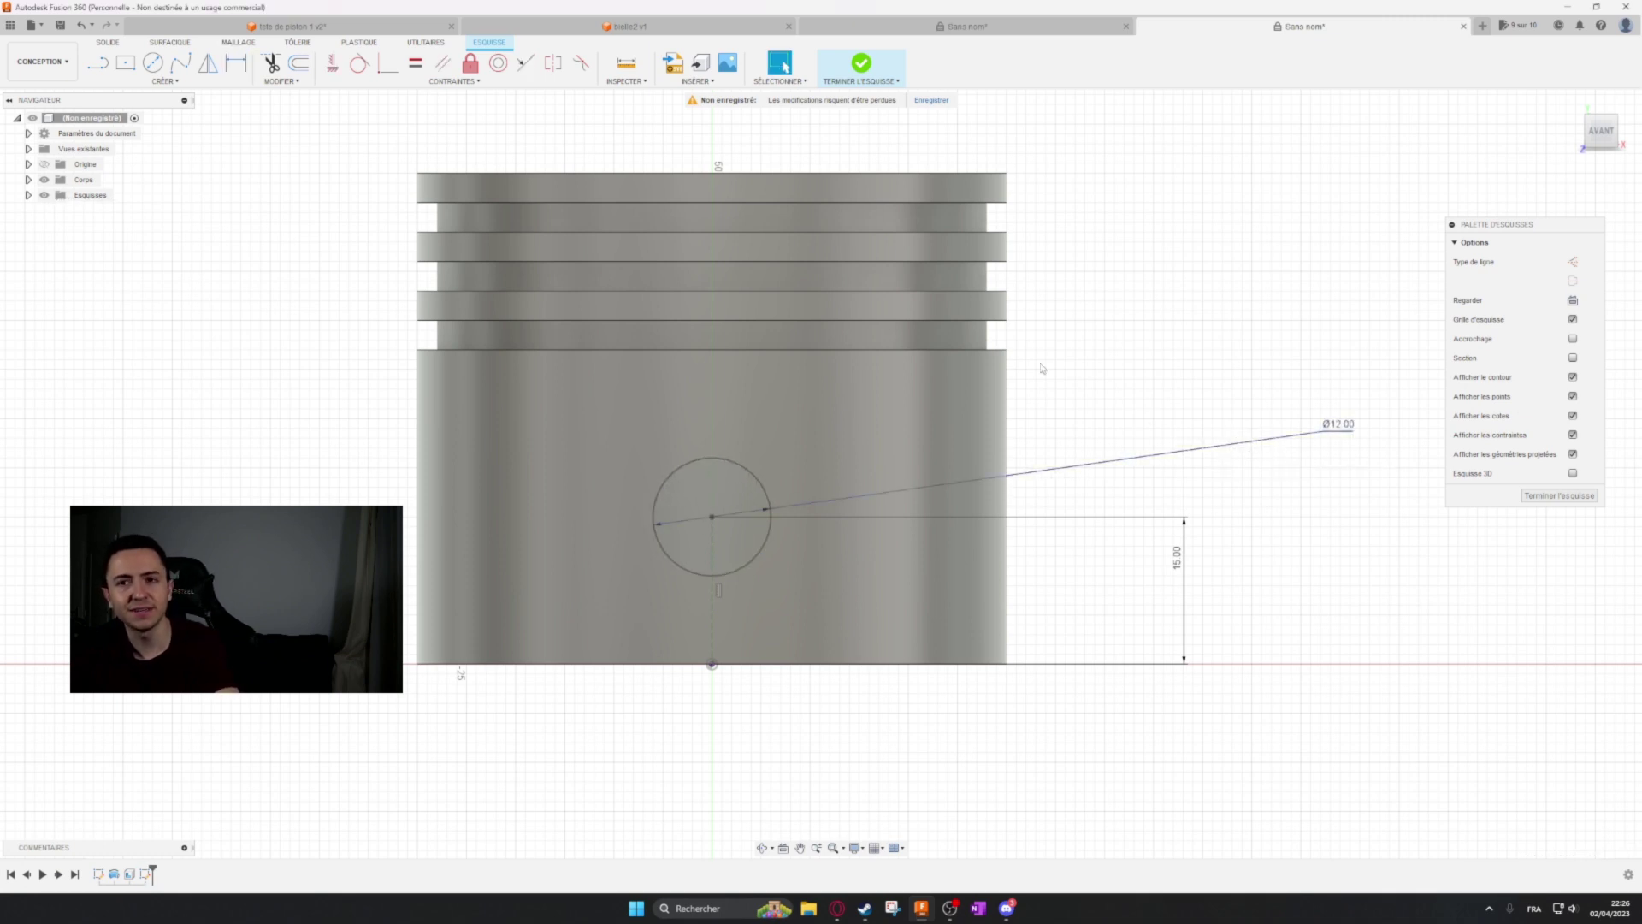
Extrude the 12 mm circle as a cut outward past the piston's front wall.
left_click(107, 42)
left_click(125, 62)
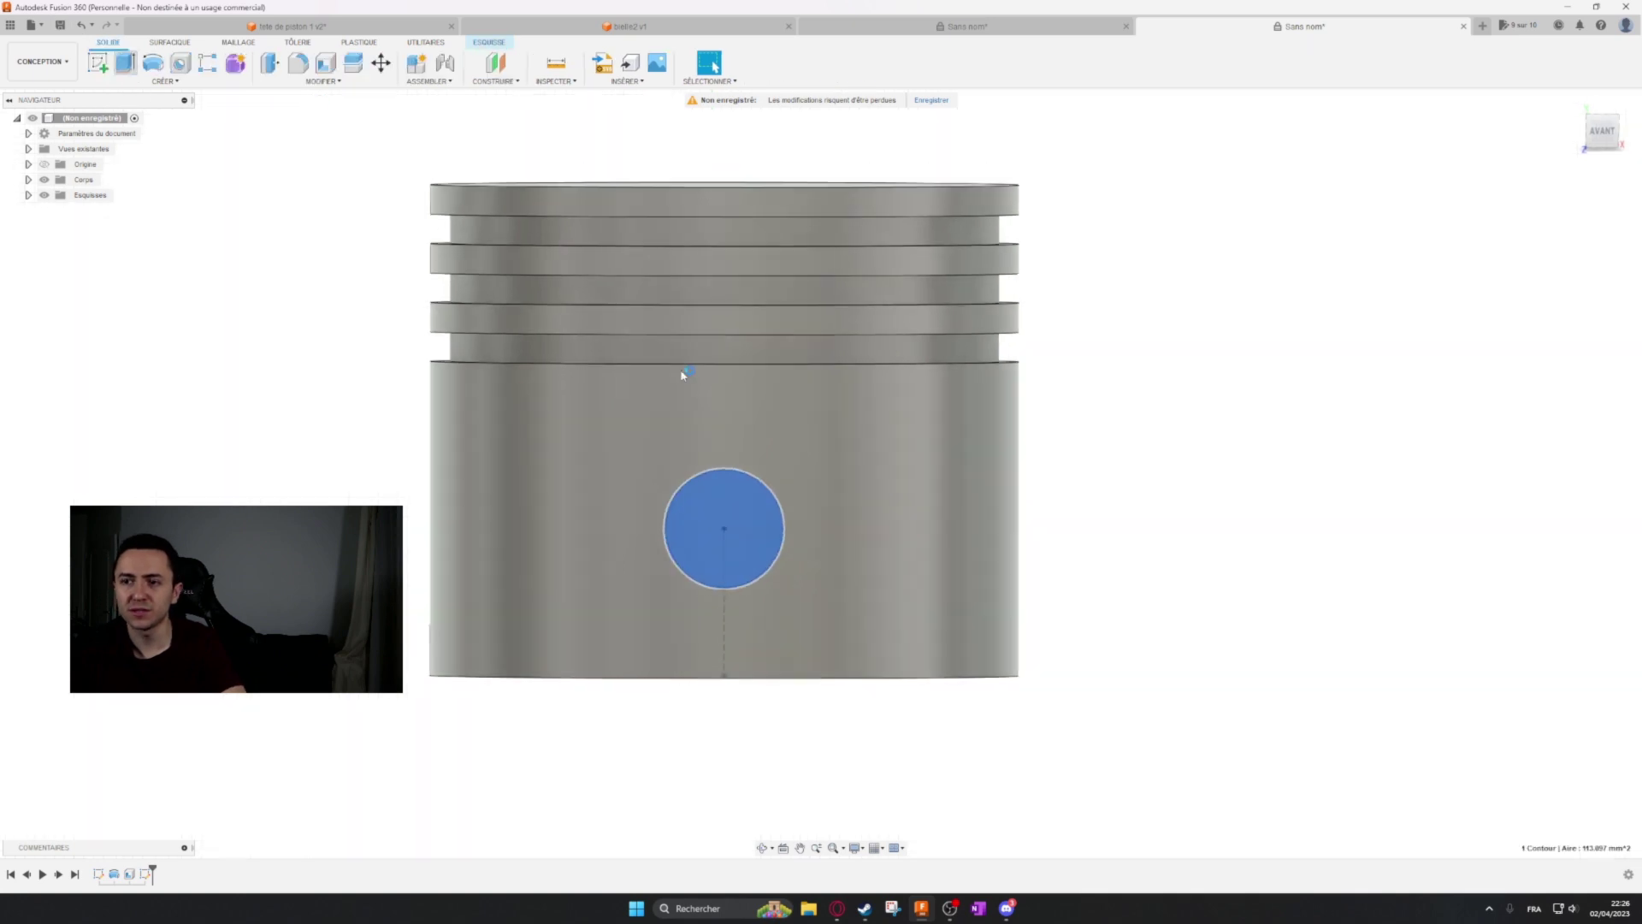
middle_click_drag(817, 525, 780, 576, "shift")
left_click_drag(767, 573, 722, 842)
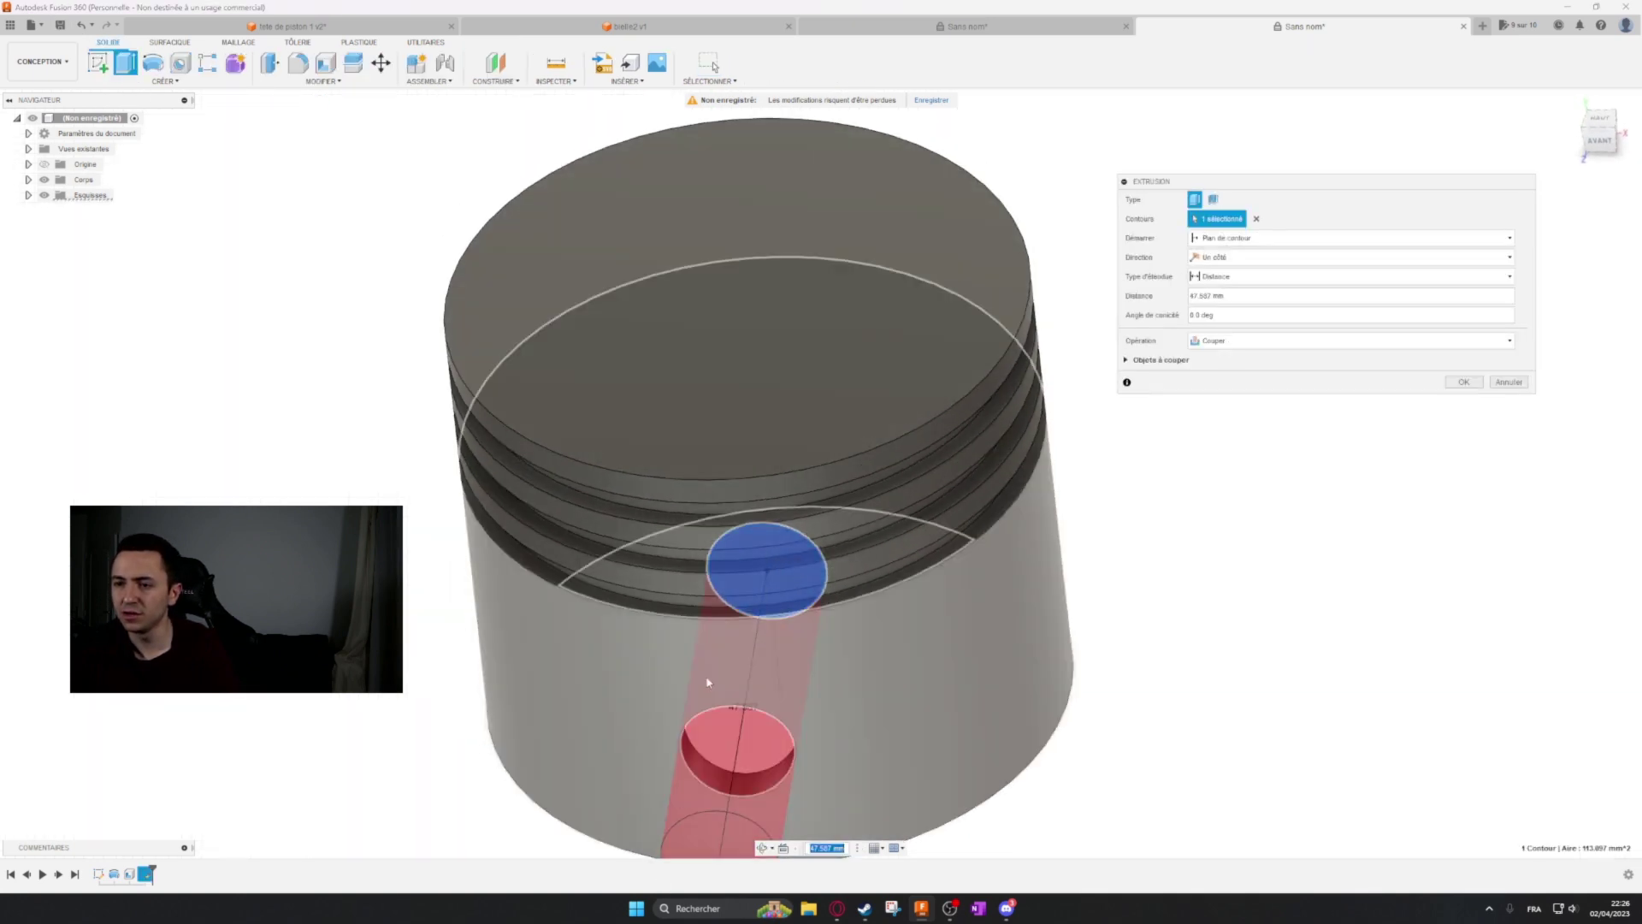
scroll(710, 680, "down", 1)
middle_click_drag(744, 590, 726, 363)
scroll(726, 363, "down", 1)
Set the pin hole cut's direction to symmetric (Symétrique) and its extent type to all (Tout).
left_click(1249, 276)
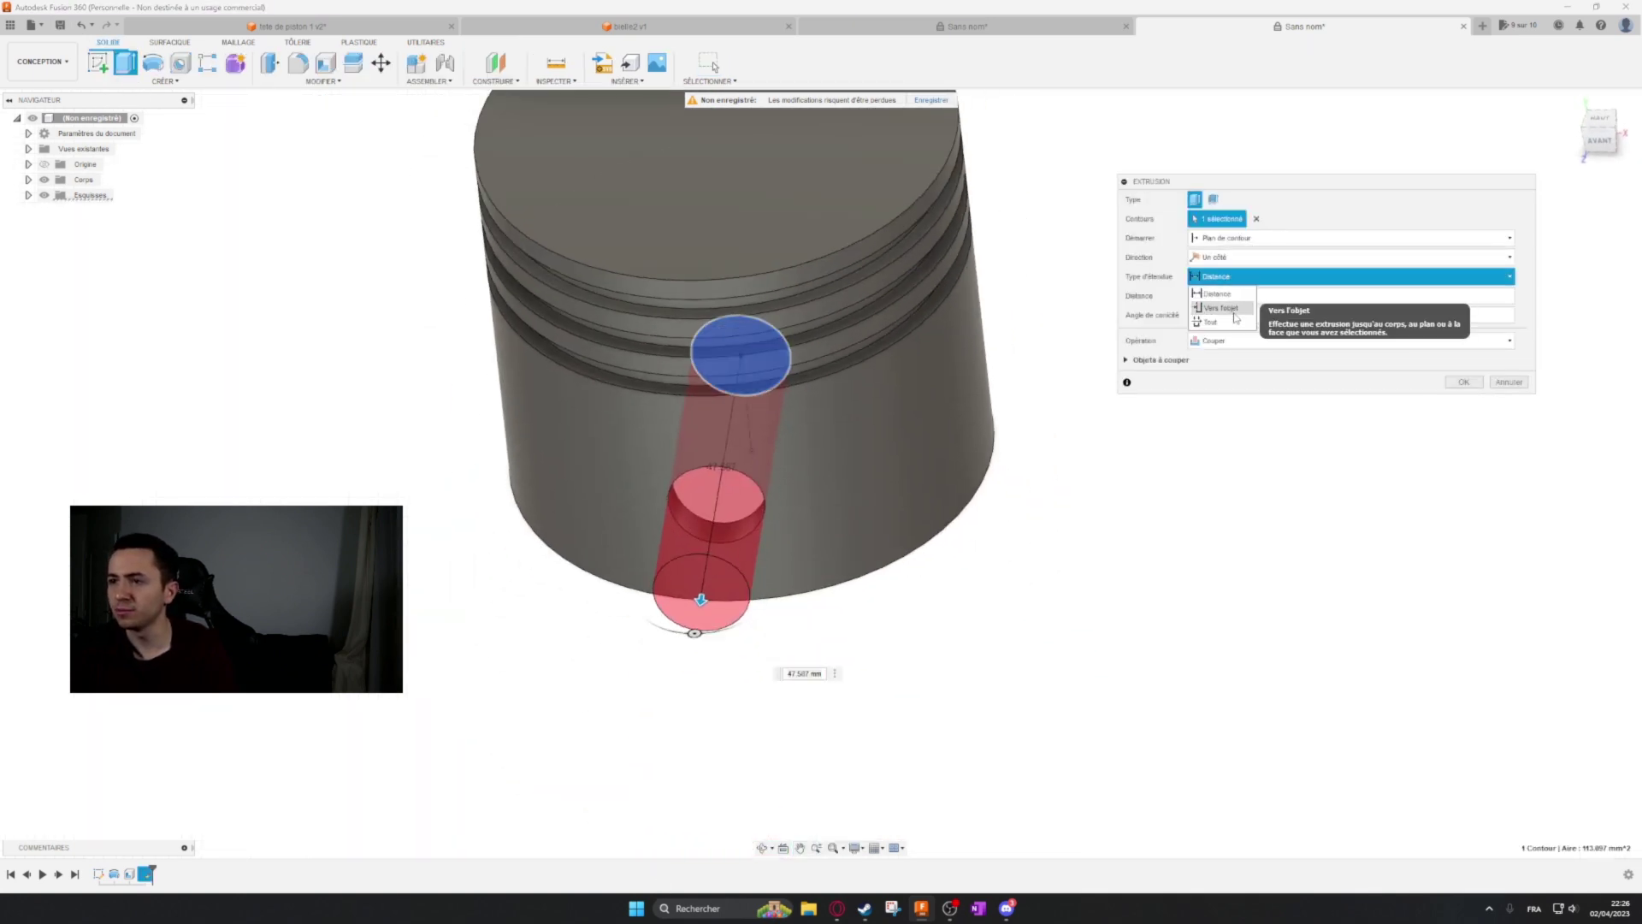
left_click(1256, 257)
left_click(1238, 304)
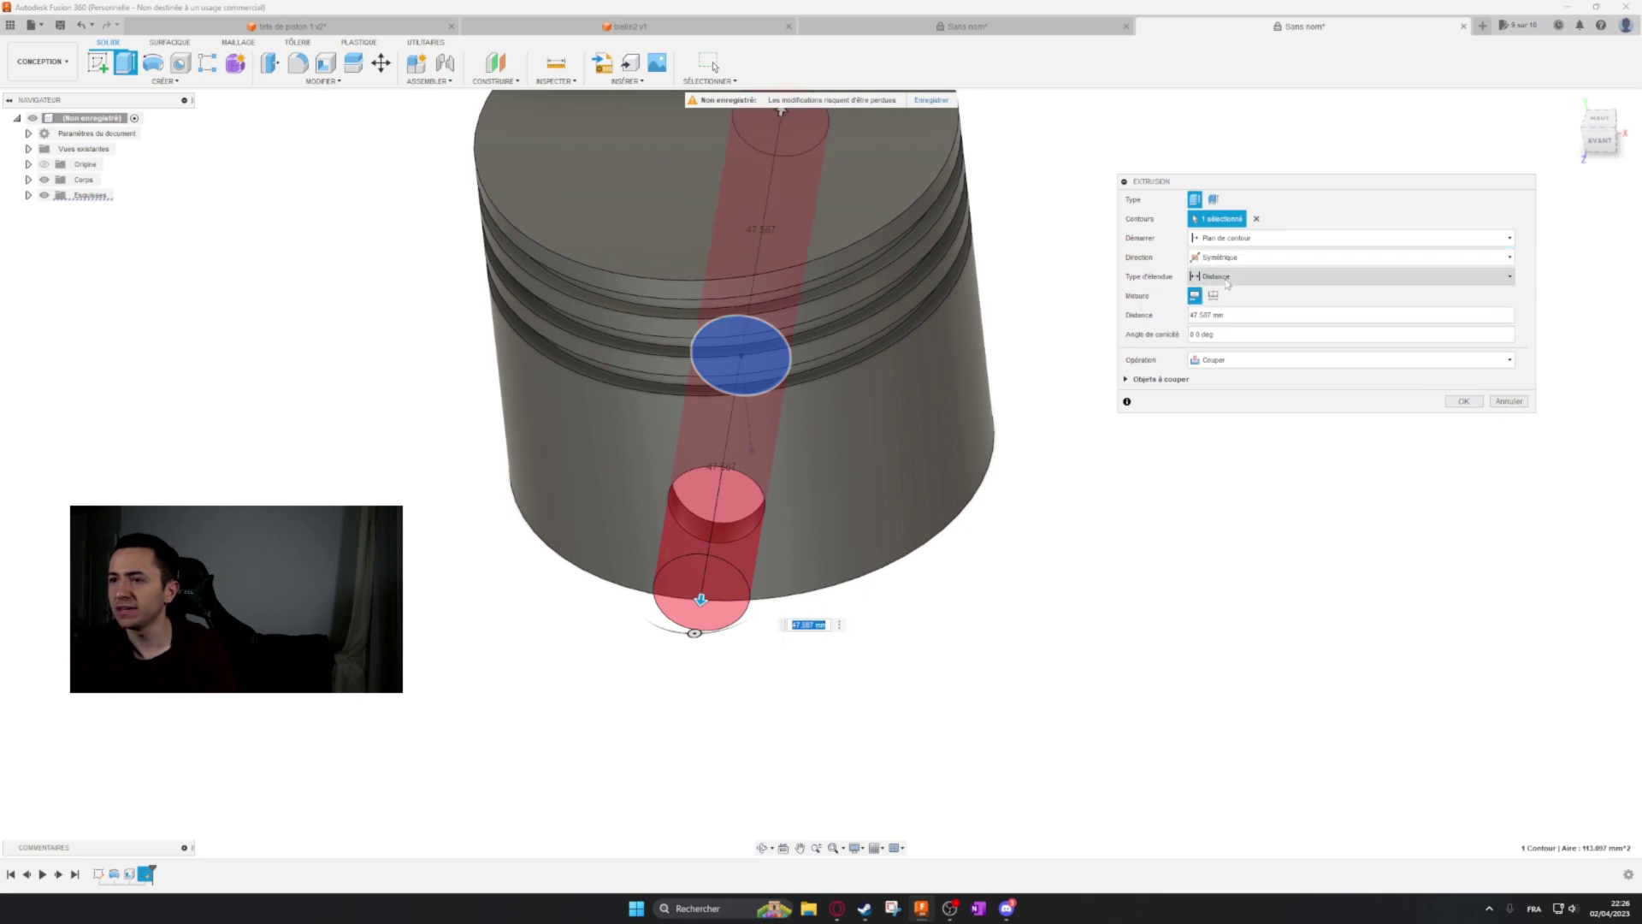
left_click(1227, 278)
left_click(1227, 278)
left_click(1225, 277)
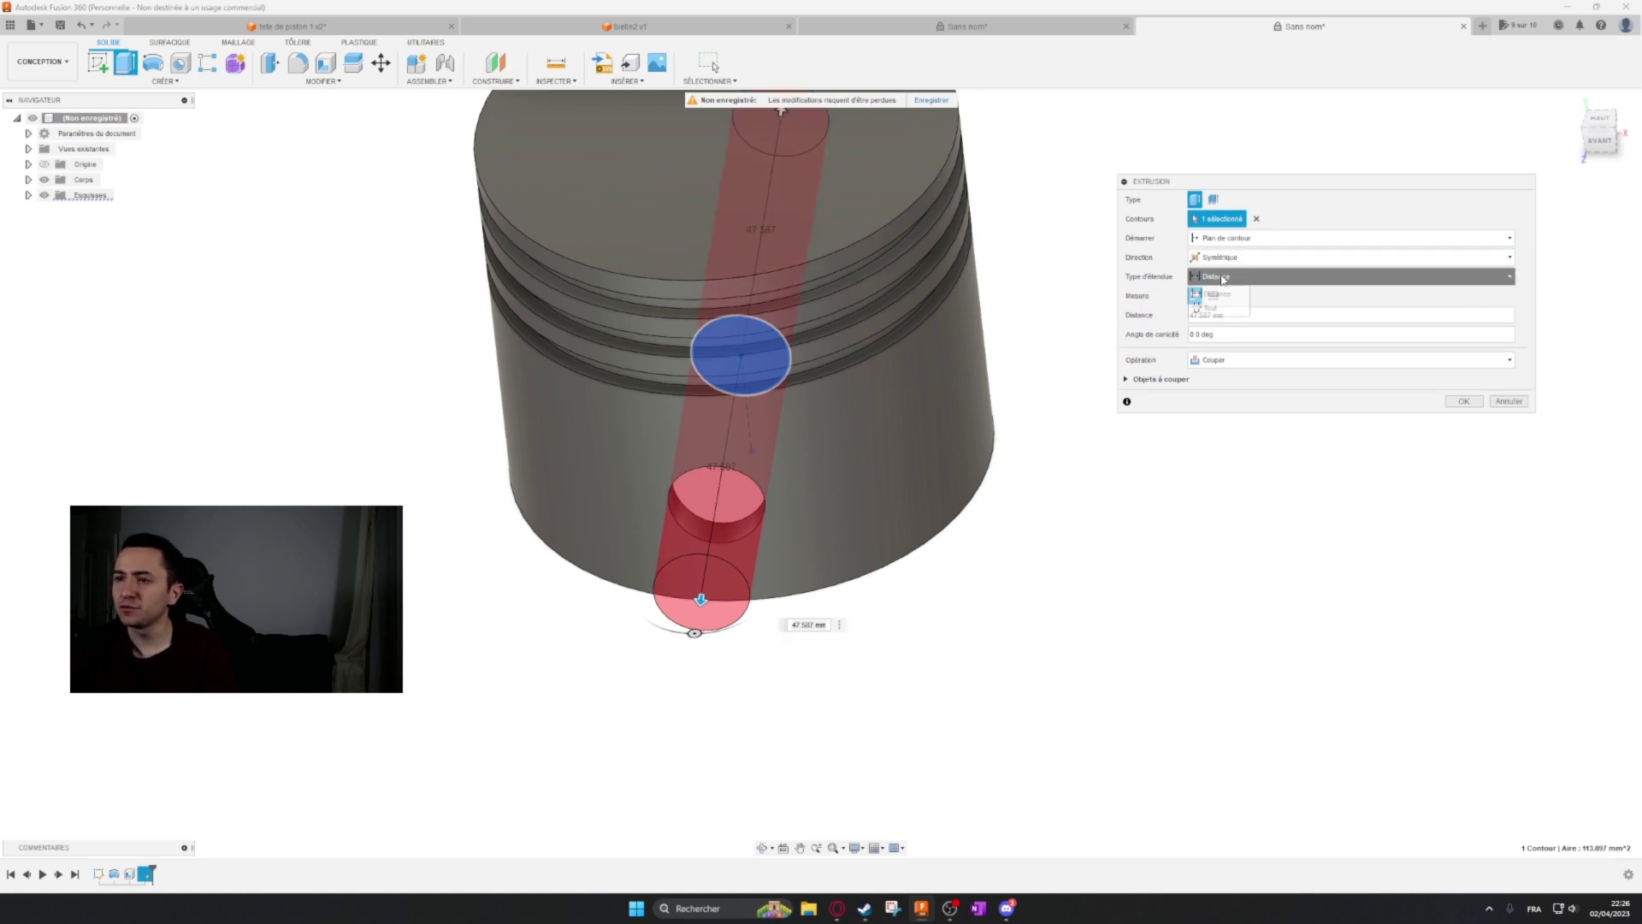
left_click(1217, 309)
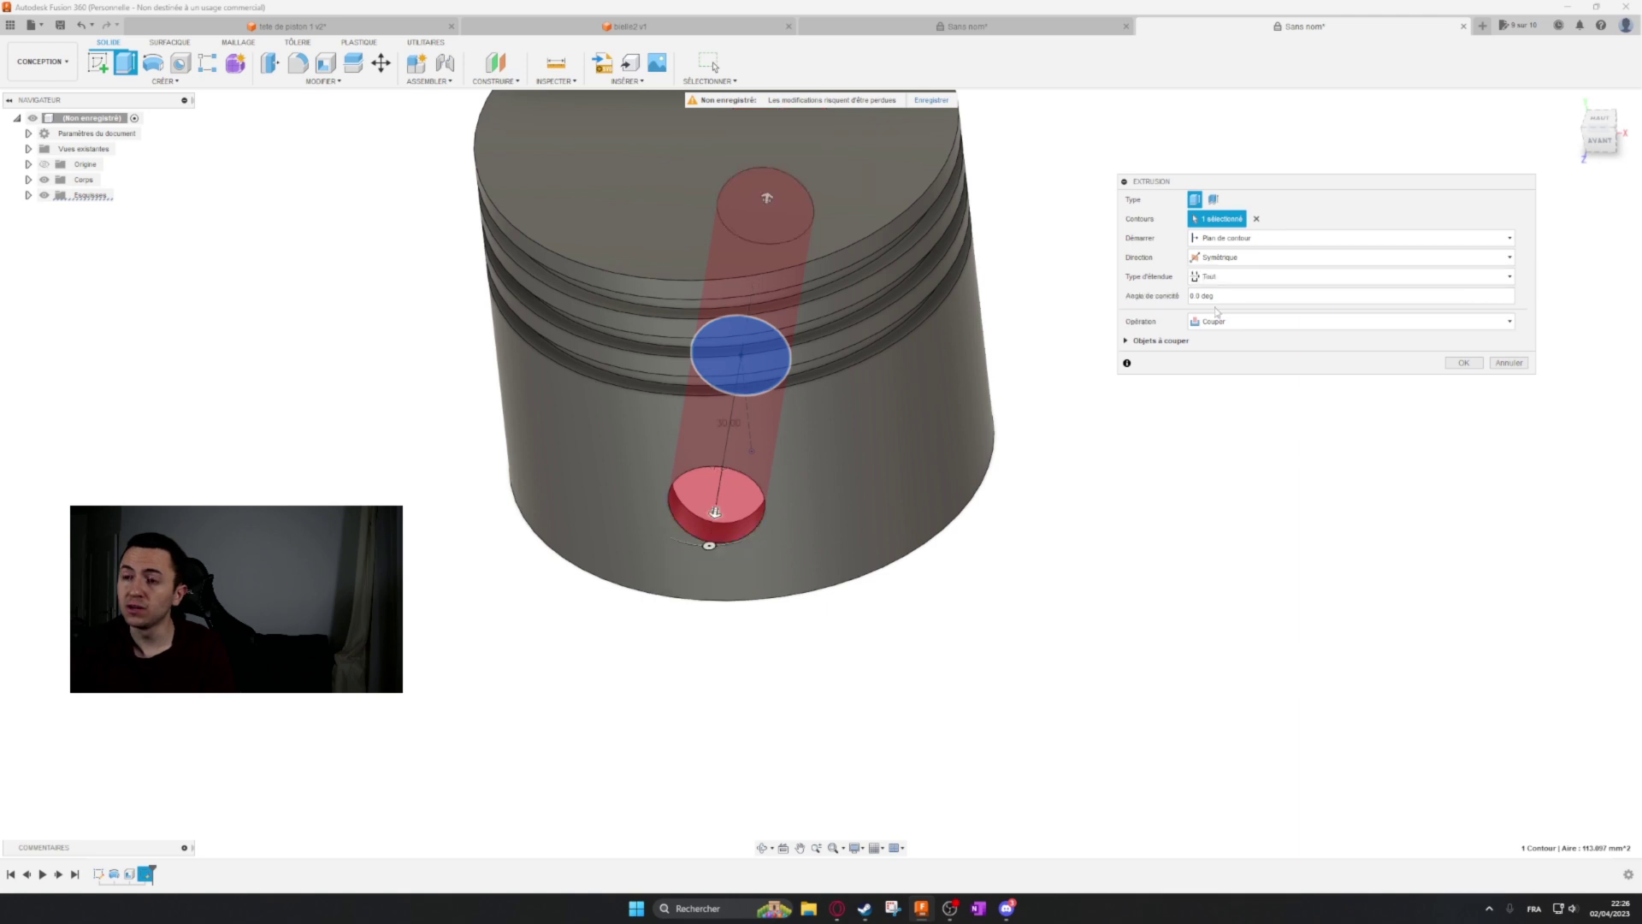
Review the cut's extent and start options, keep the profile plane (Plan de contour) as its start, and accept the extrusion.
middle_click_drag(899, 307, 885, 424)
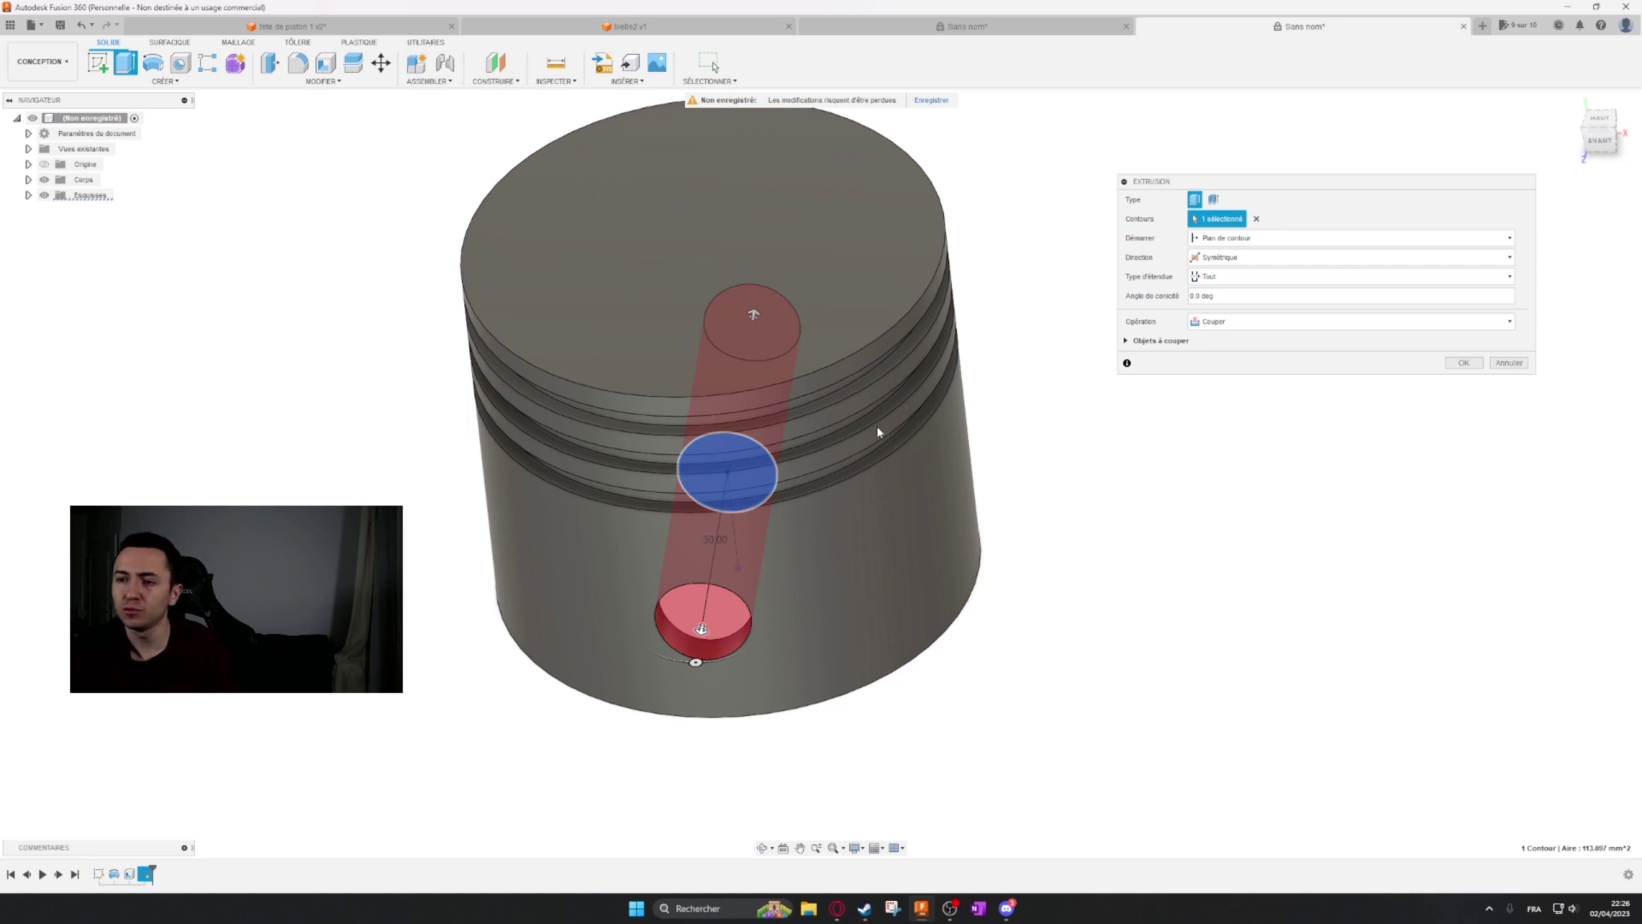
middle_click_drag(876, 424, 869, 407, "shift")
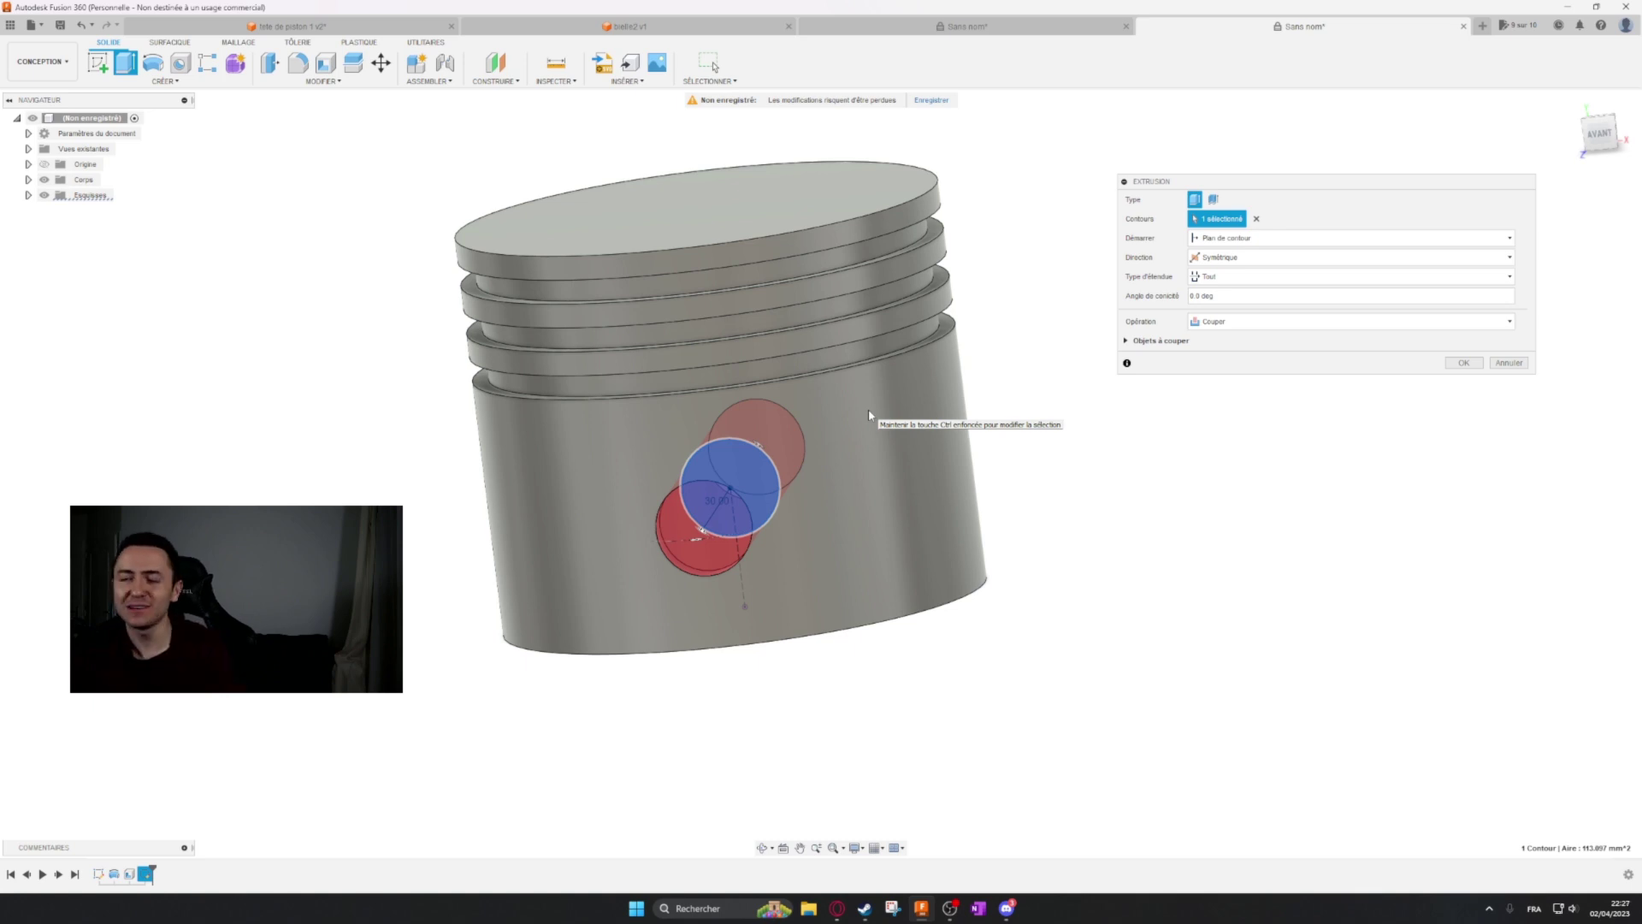
left_click(1218, 276)
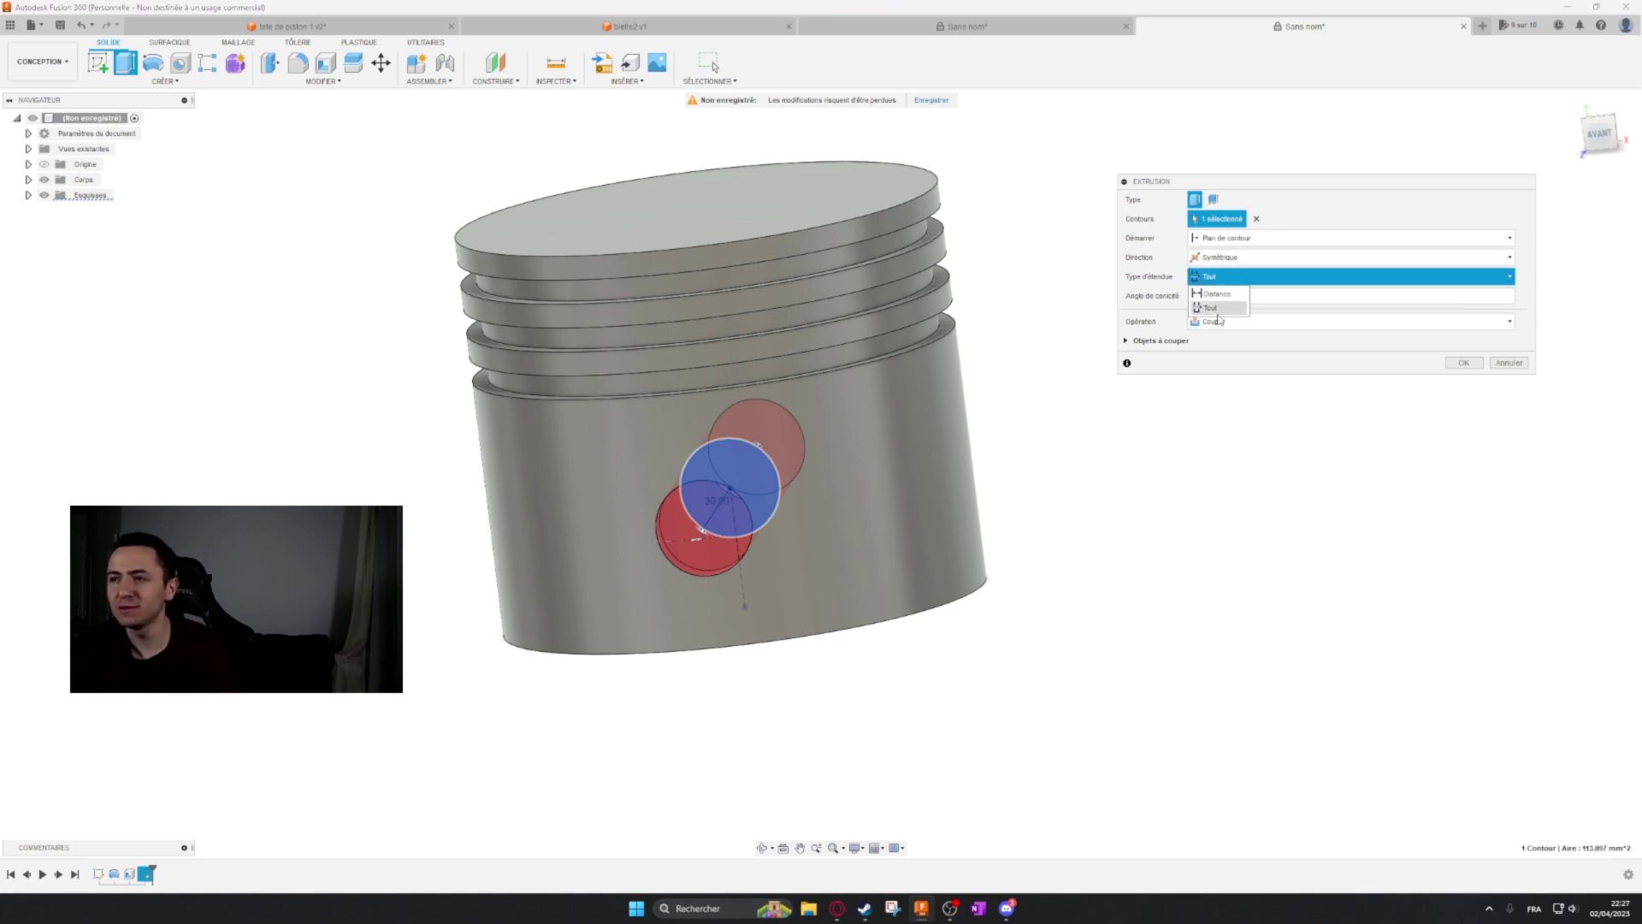
left_click(1231, 239)
left_click(1214, 241)
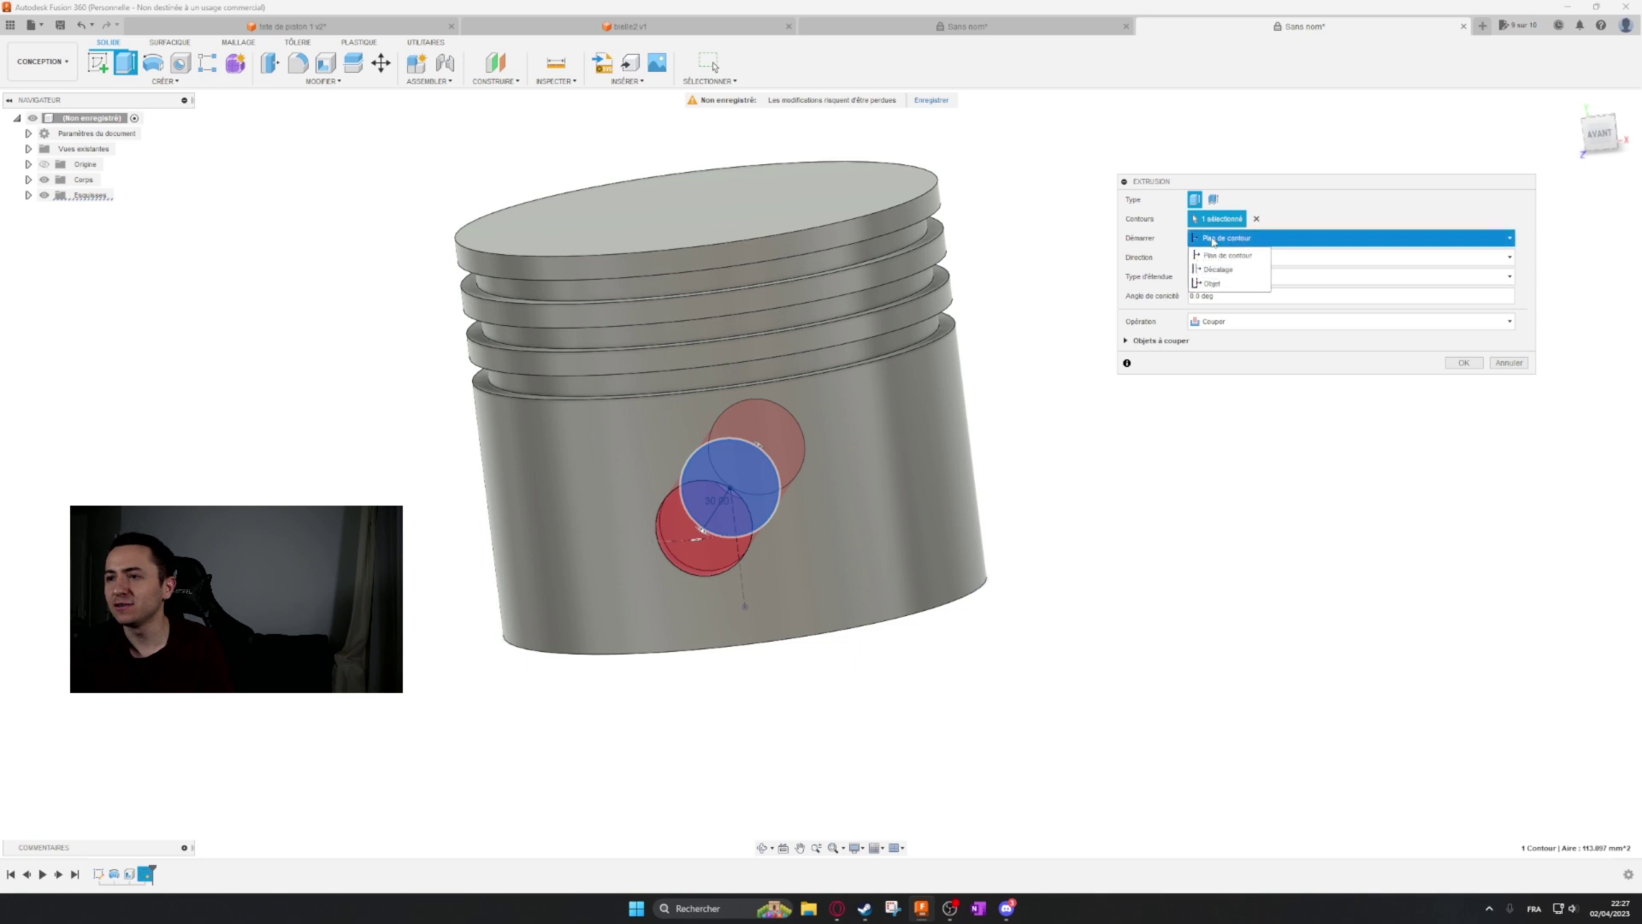
left_click(1228, 254)
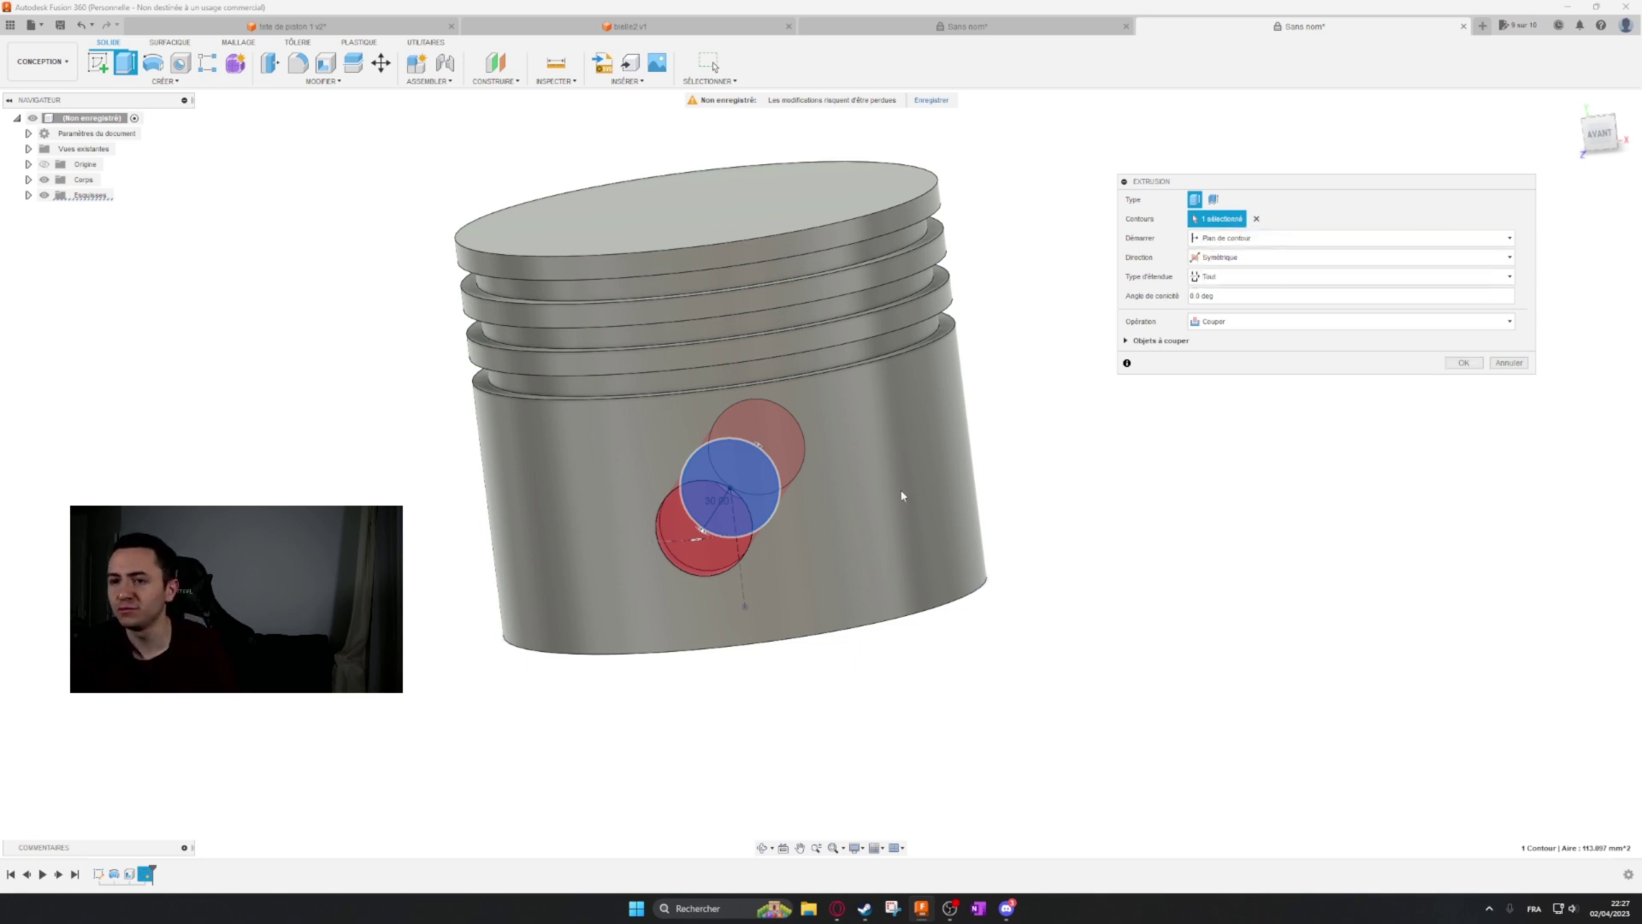
left_click(1463, 363)
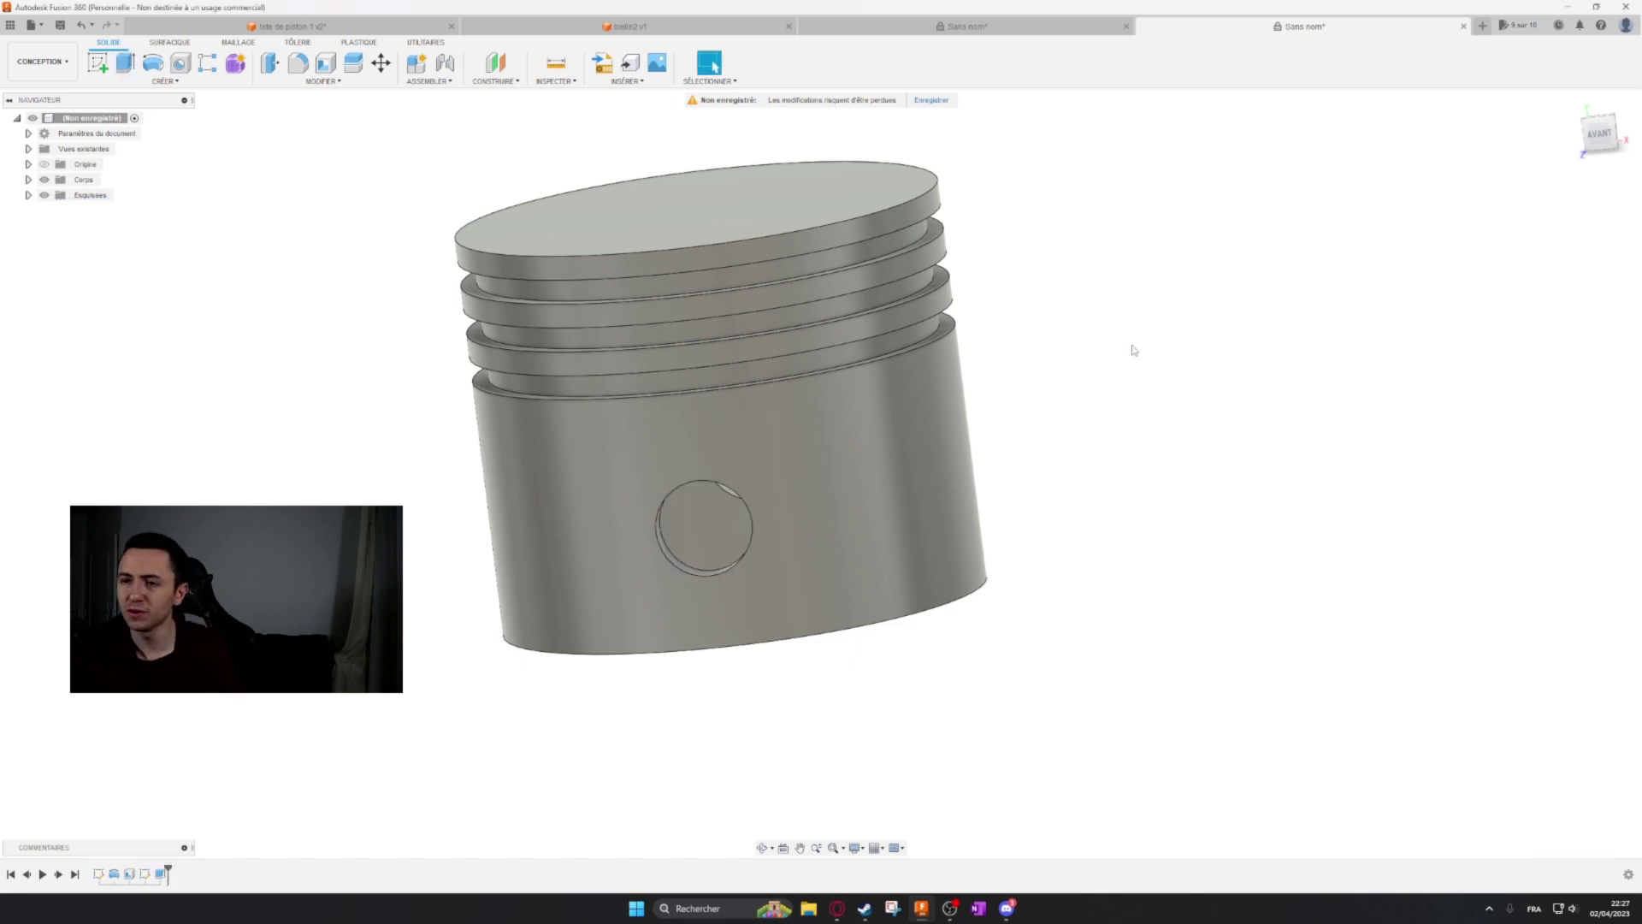
Inspect the new piston's pin hole, and examine the reference piston's crown and skirt cutout, ending in the right side view.
middle_click_drag(1129, 348, 1111, 213, "shift")
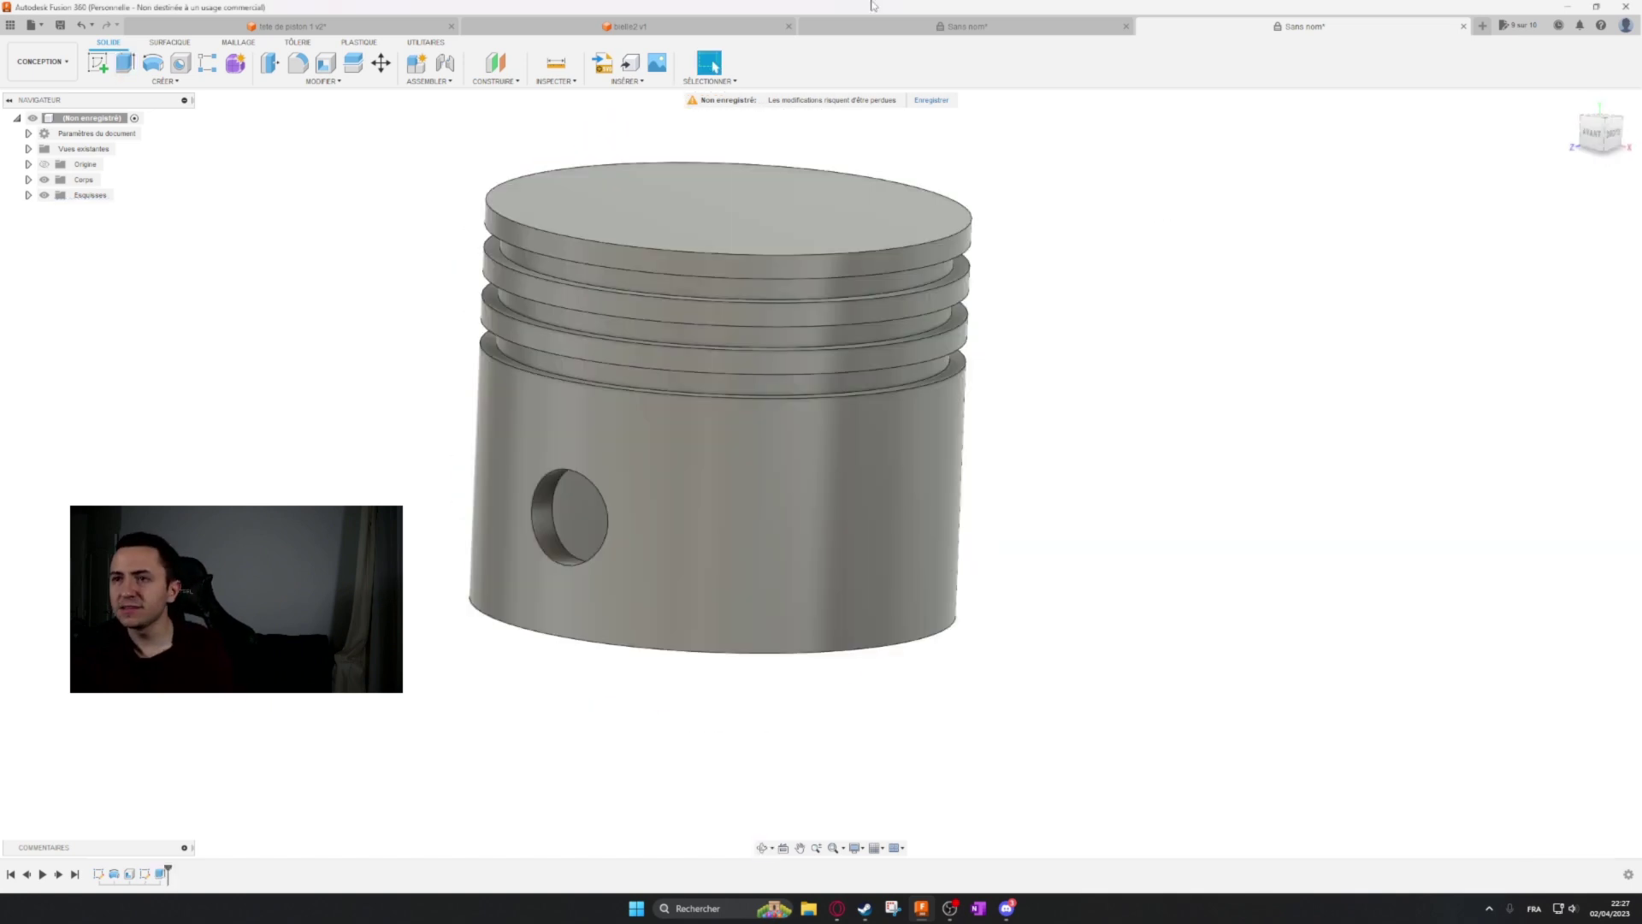
left_click(688, 30)
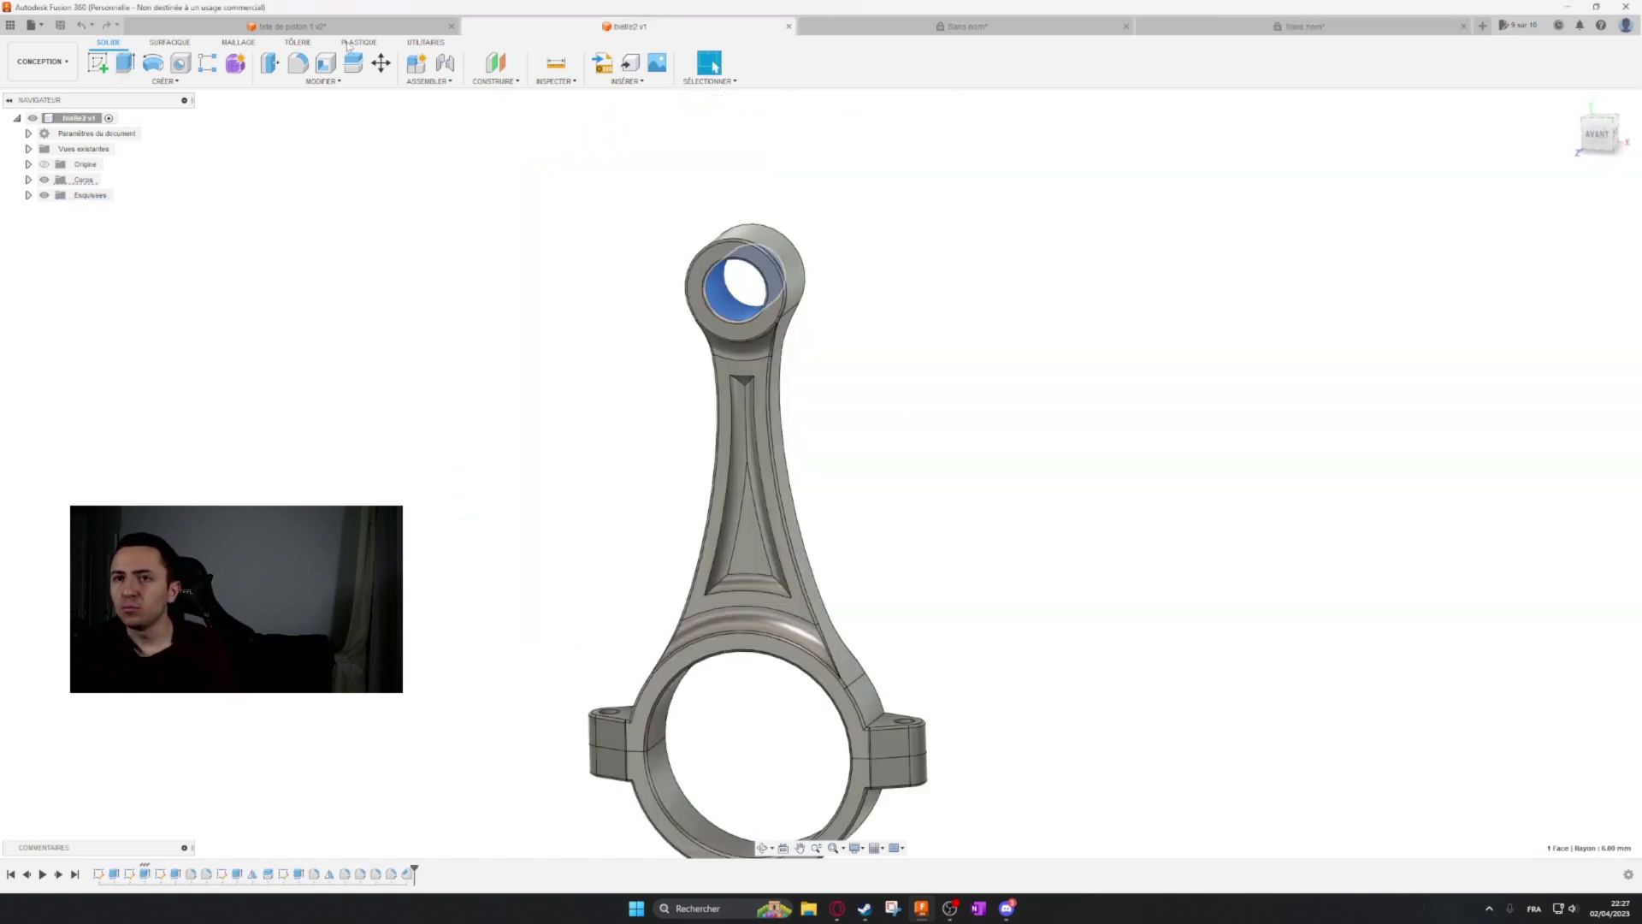
left_click(308, 22)
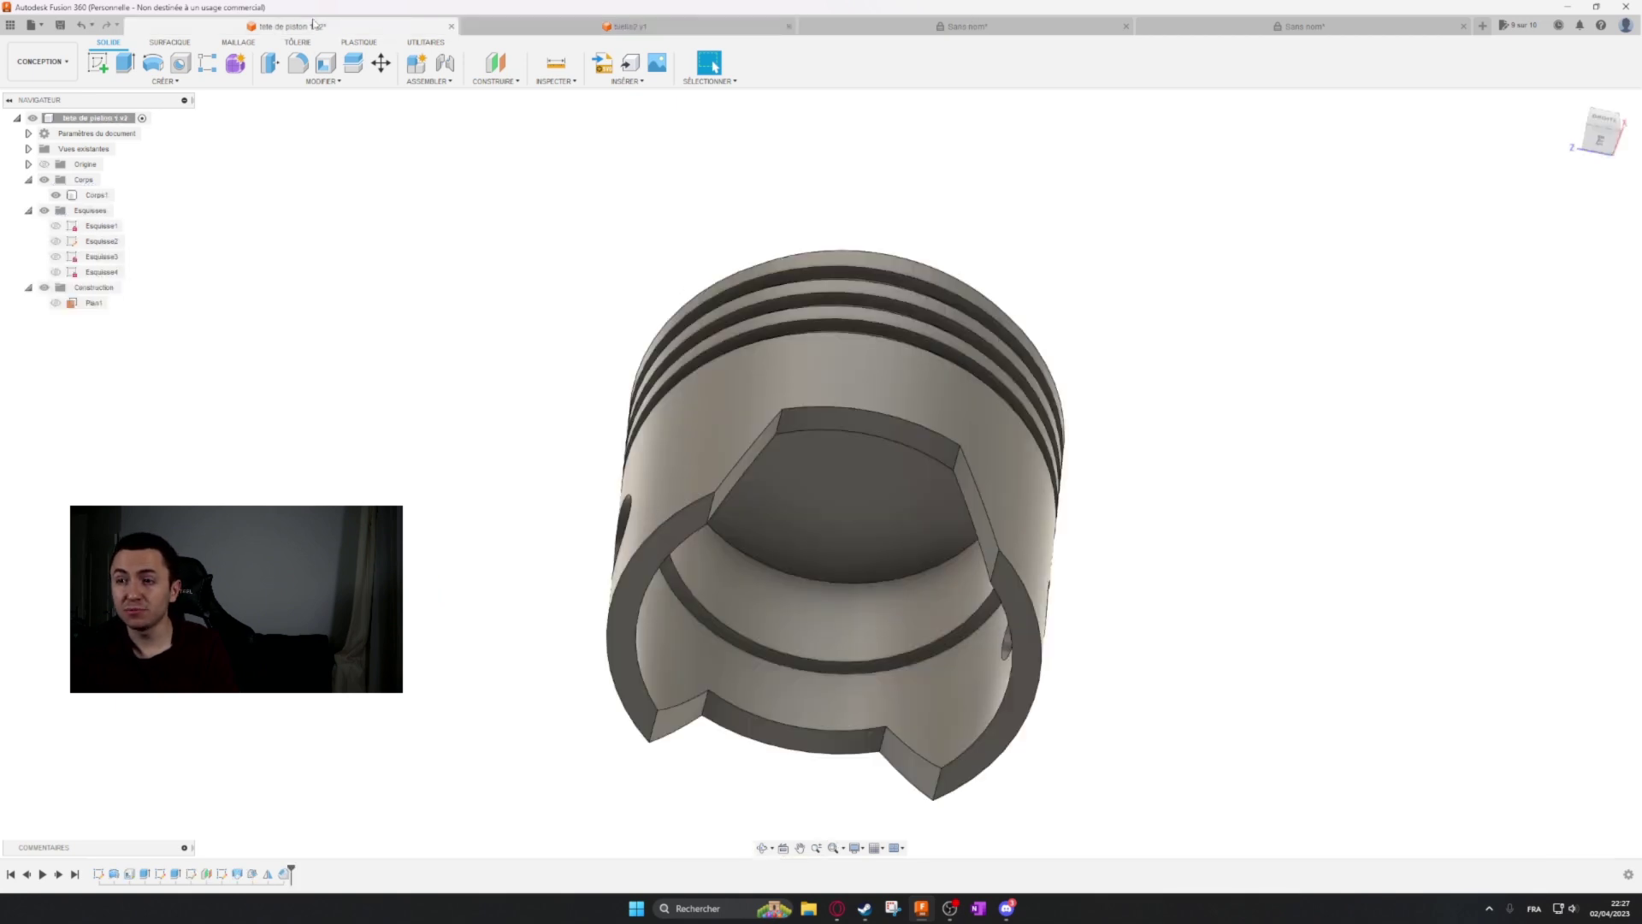
middle_click_drag(484, 385, 491, 510, "shift")
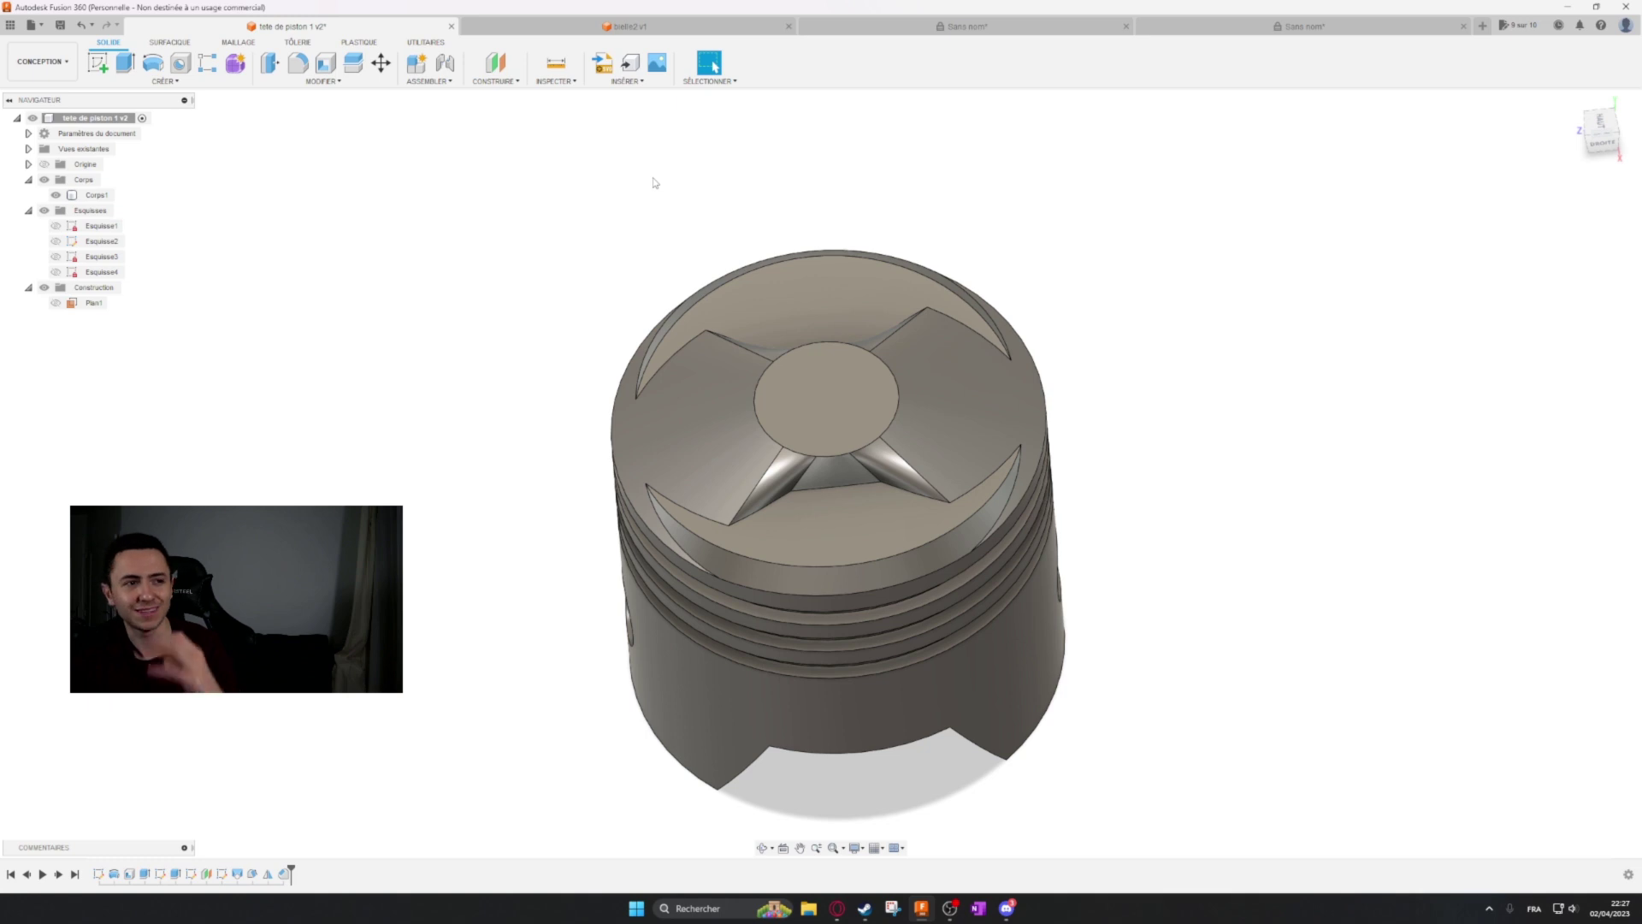
mouse_move(1154, 495)
middle_mouse_down("shift")
mouse_move(1146, 444)
mouse_move(1121, 473)
mouse_move(1118, 419)
mouse_move(1107, 443)
mouse_move(1121, 428)
middle_mouse_up("shift")
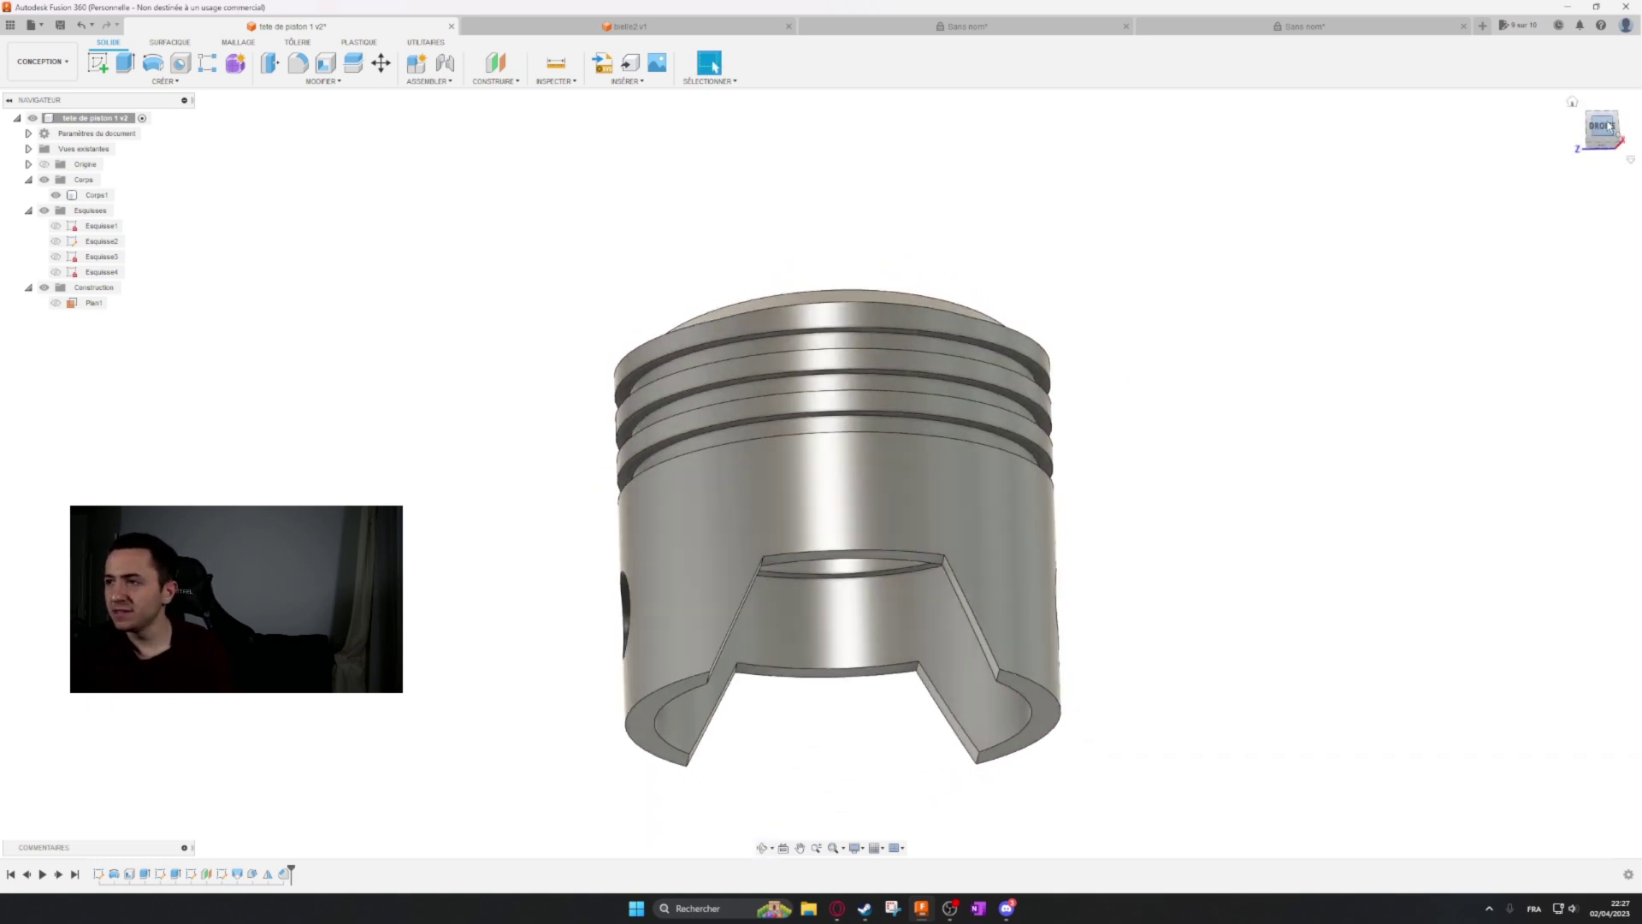
middle_click_drag(1150, 374, 1149, 183)
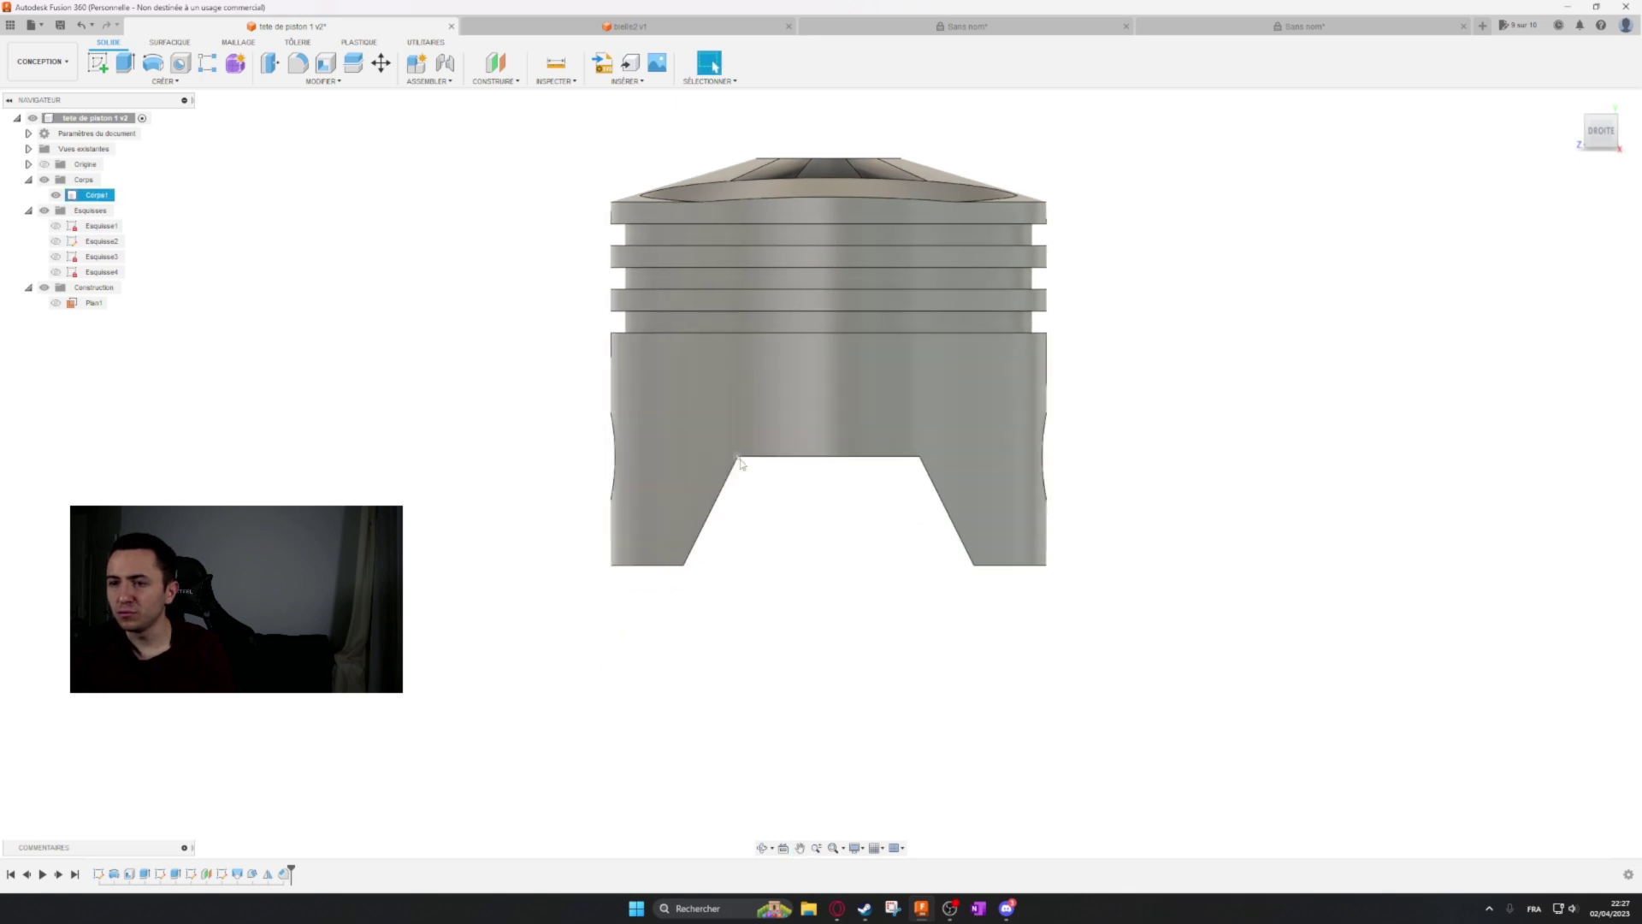
left_click(656, 428)
middle_click_drag(993, 653, 942, 399, "shift")
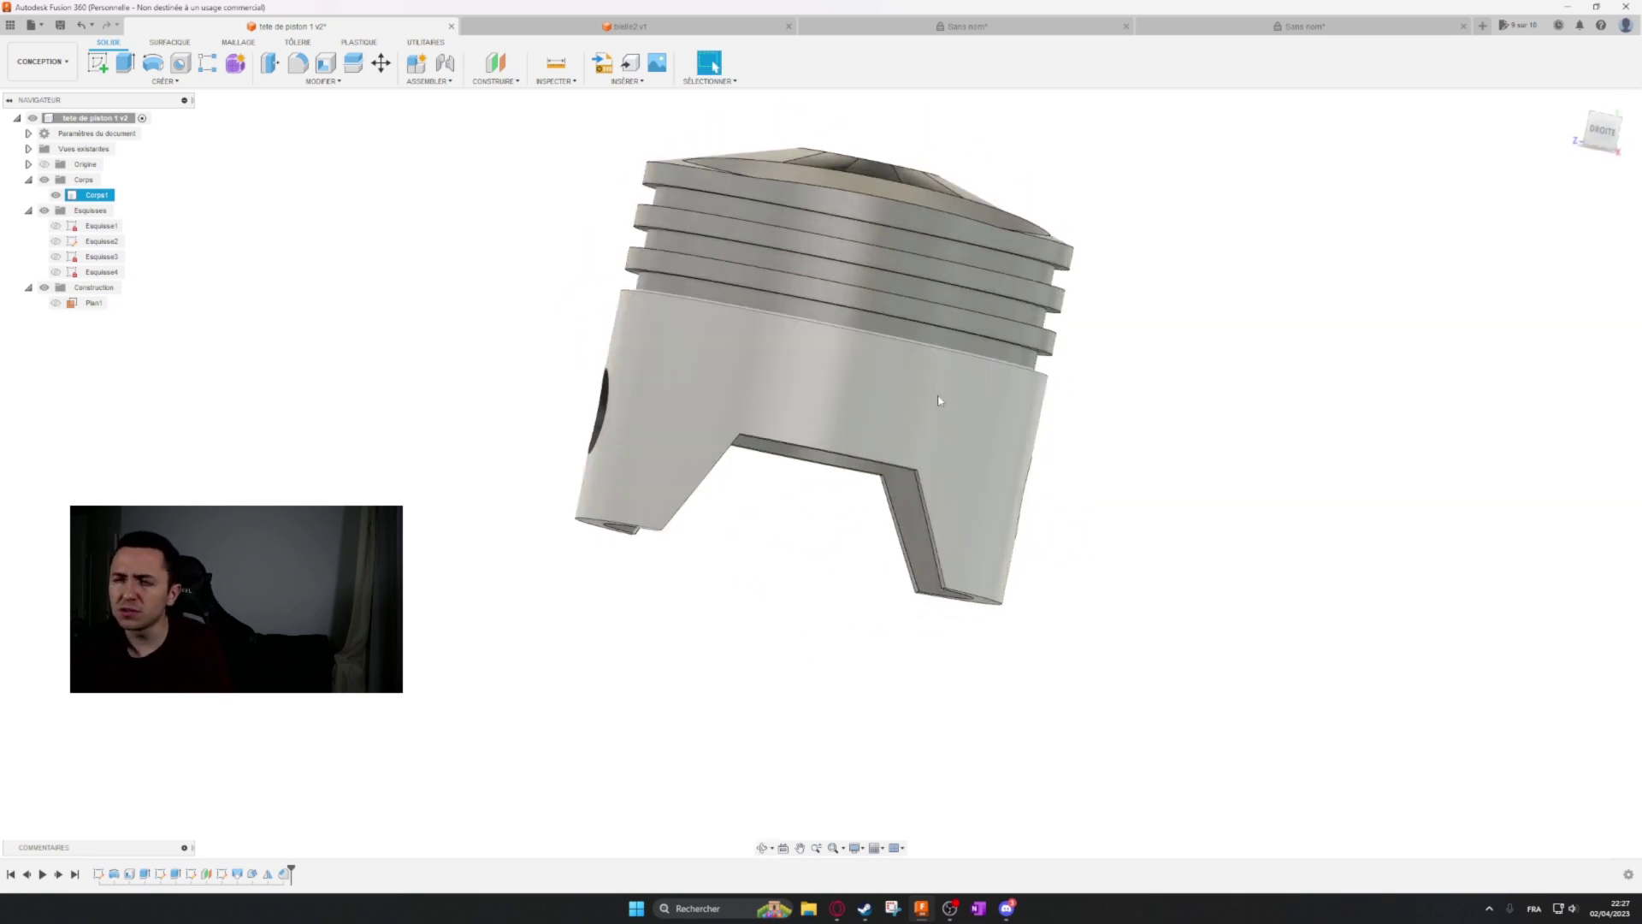
key("Escape")
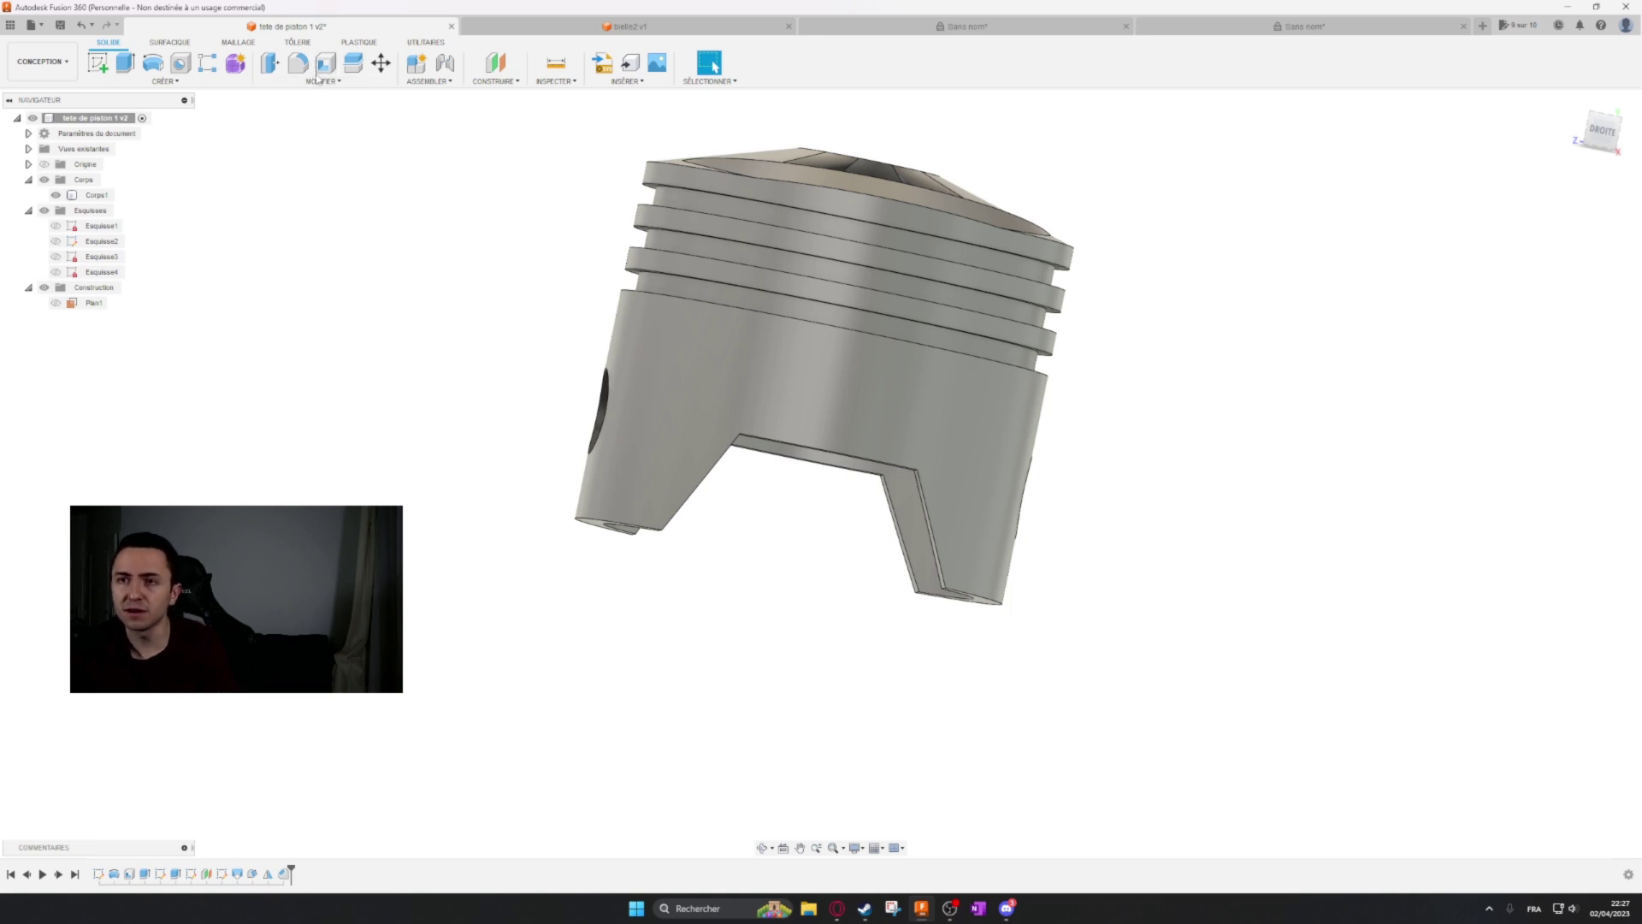
left_click(318, 78)
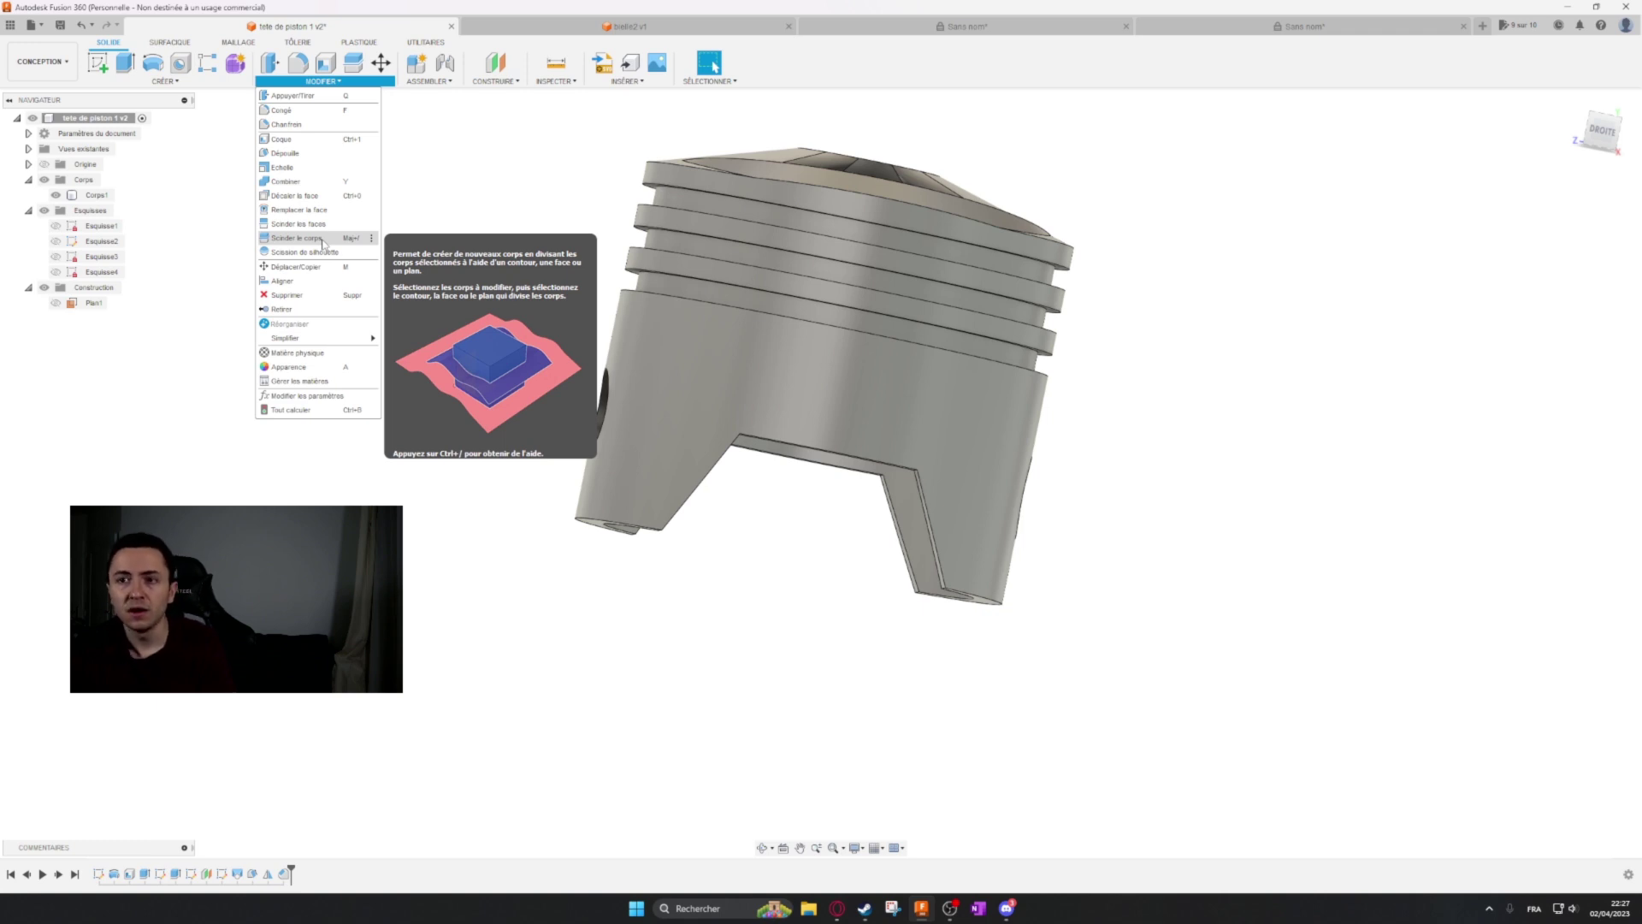
left_click(165, 80)
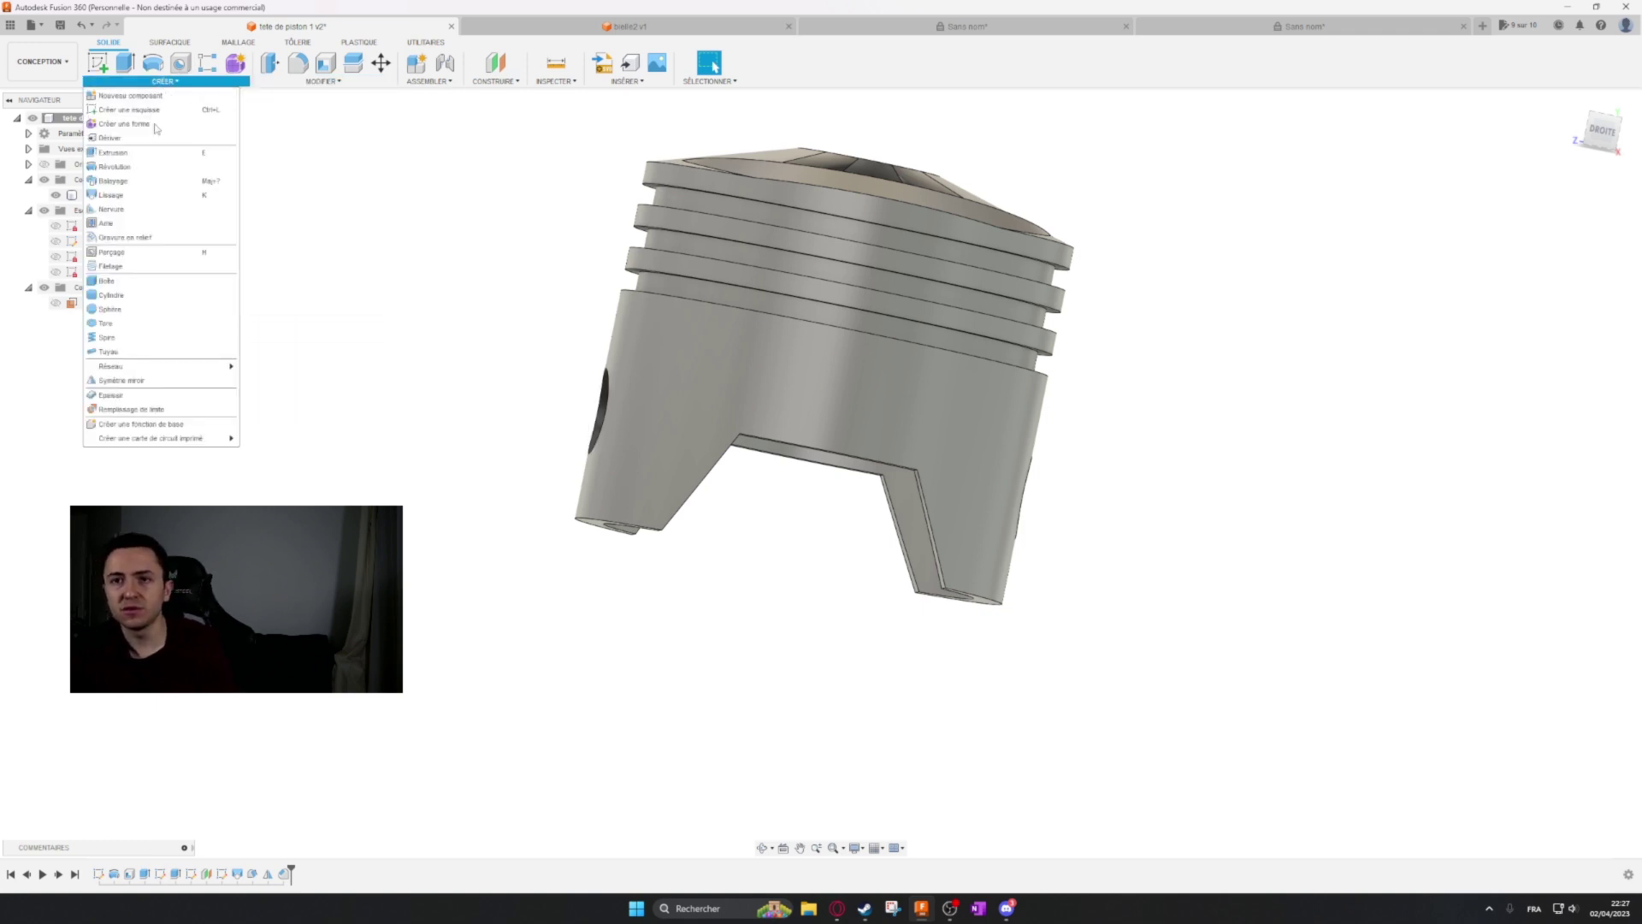
left_click(321, 80)
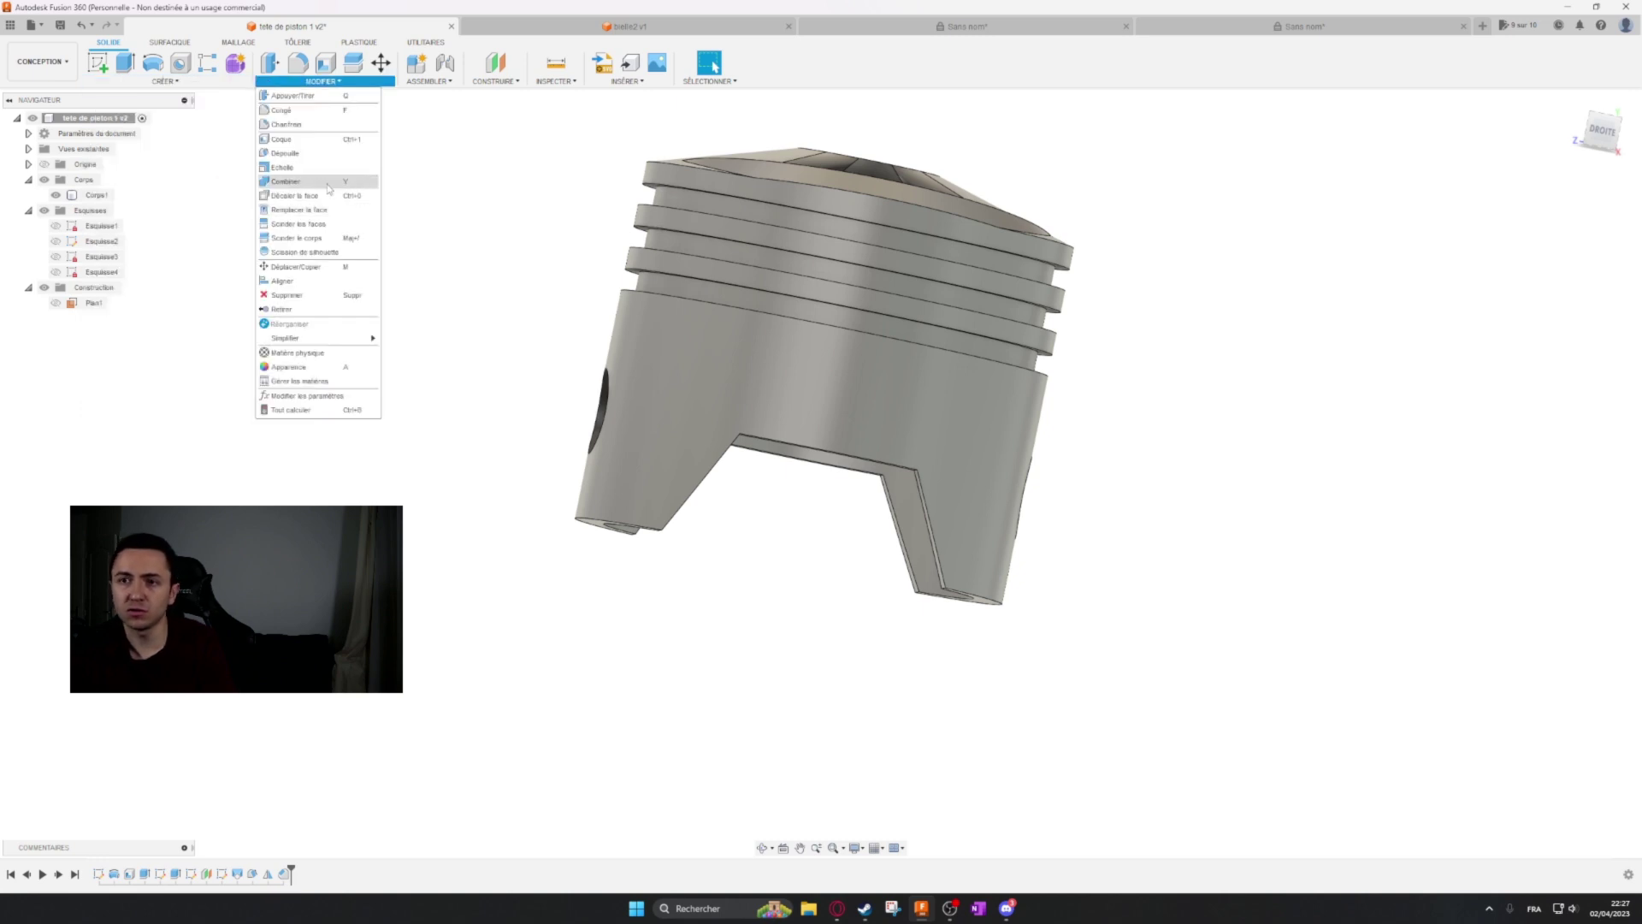
Check the skirt cutout's dimensions in the drawing, and bring the new piston into its right side view.
left_click(1294, 27)
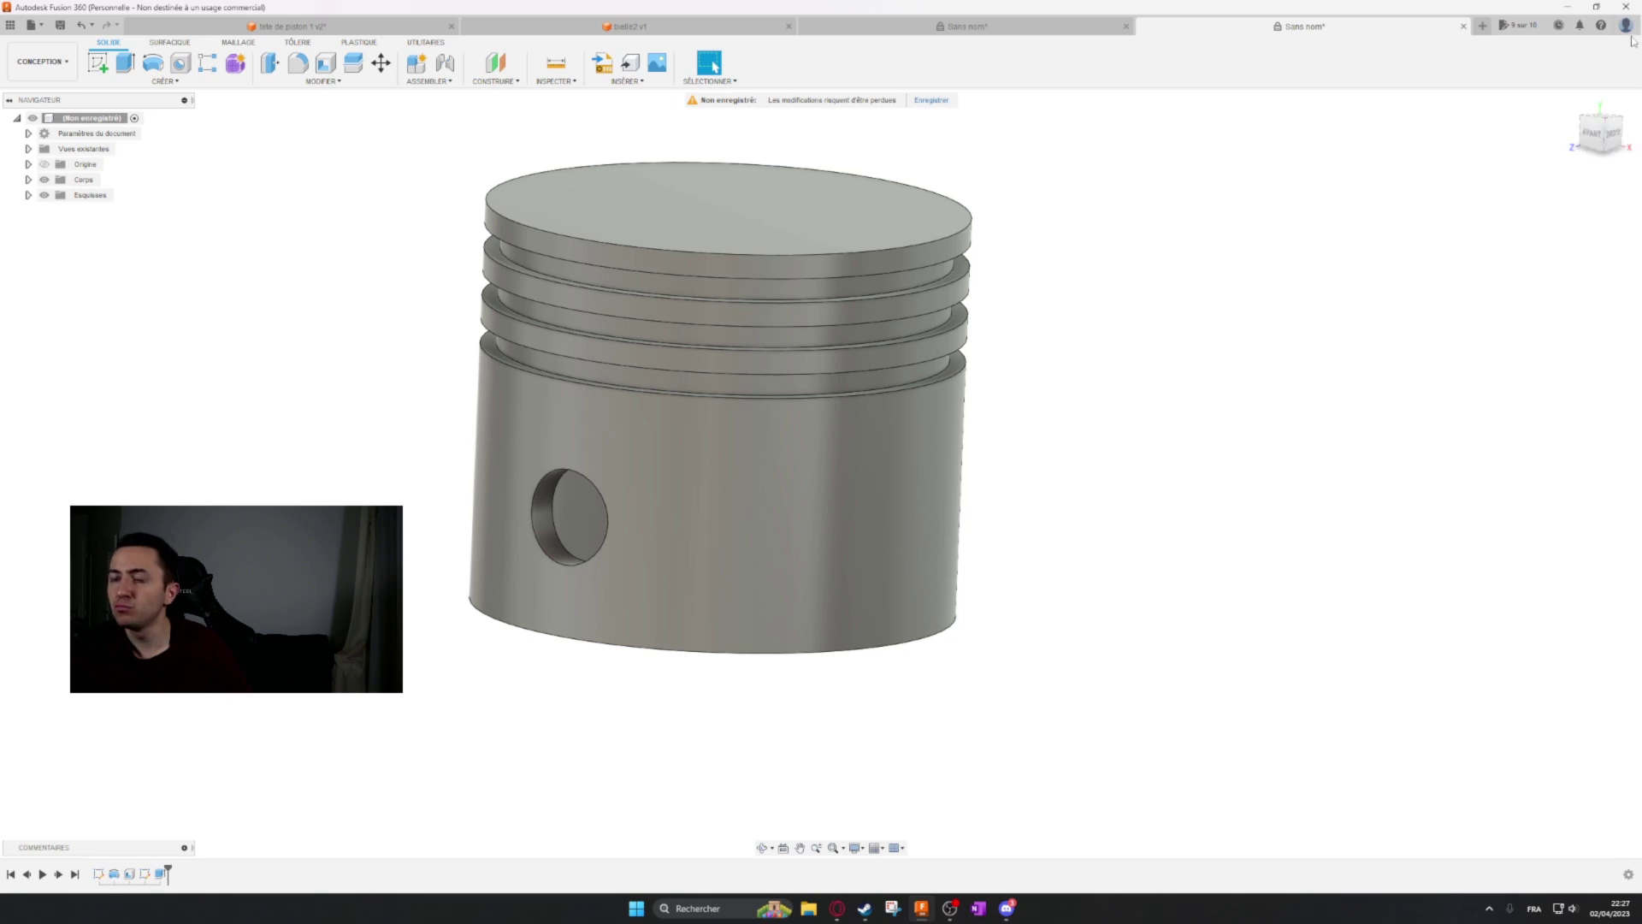
middle_click_drag(1296, 328, 1240, 293, "shift")
left_click(1606, 128)
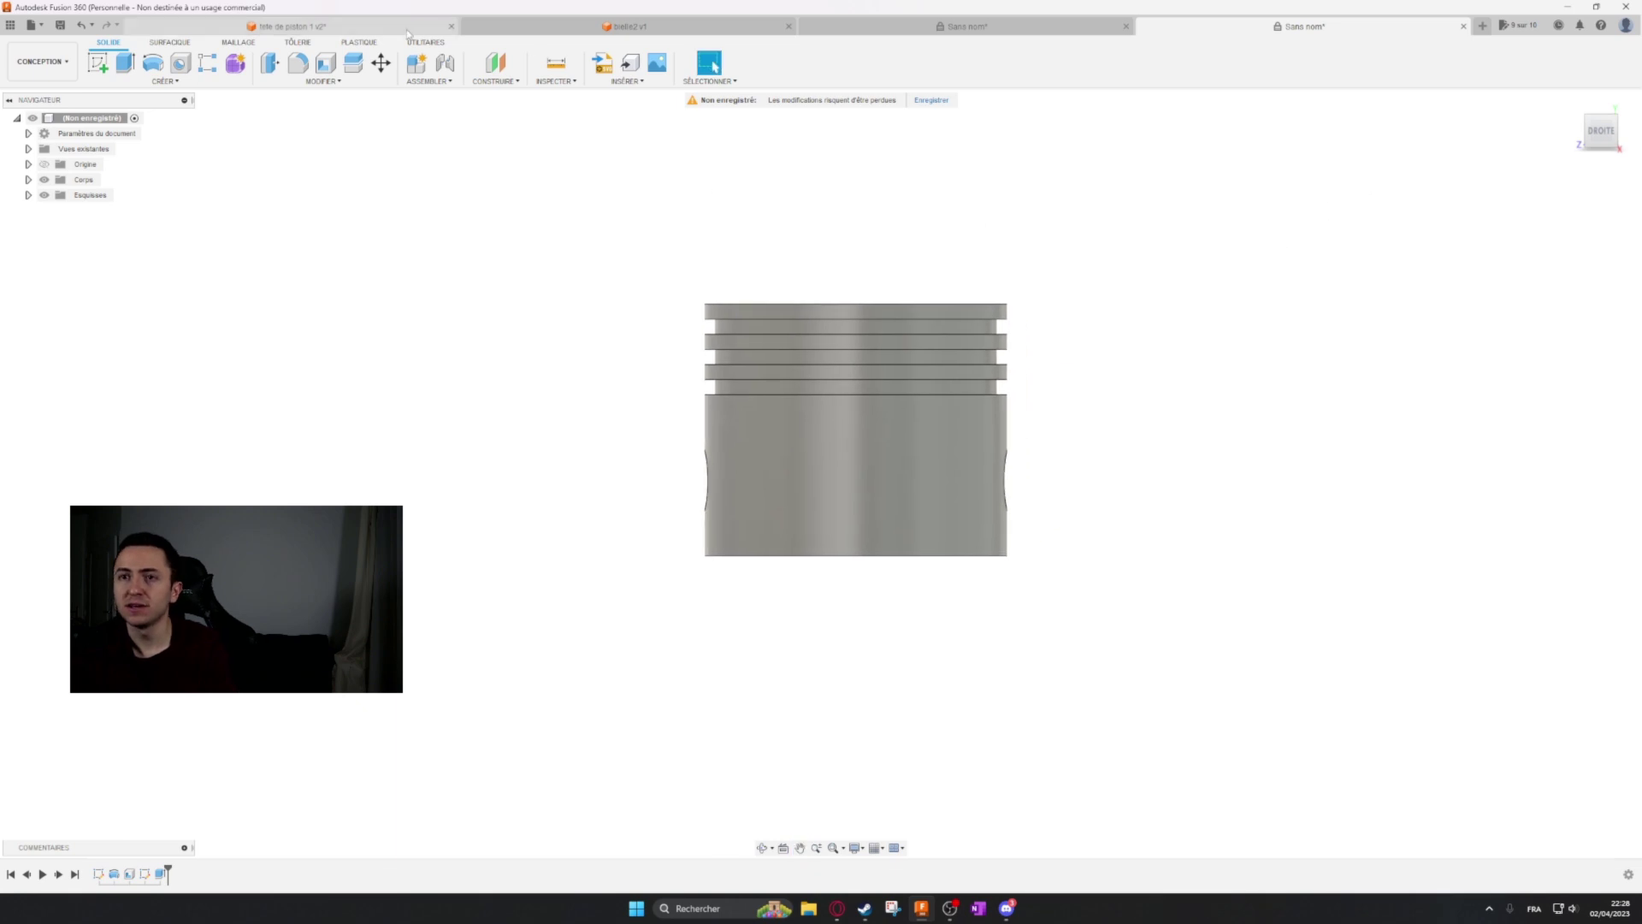
left_click(967, 25)
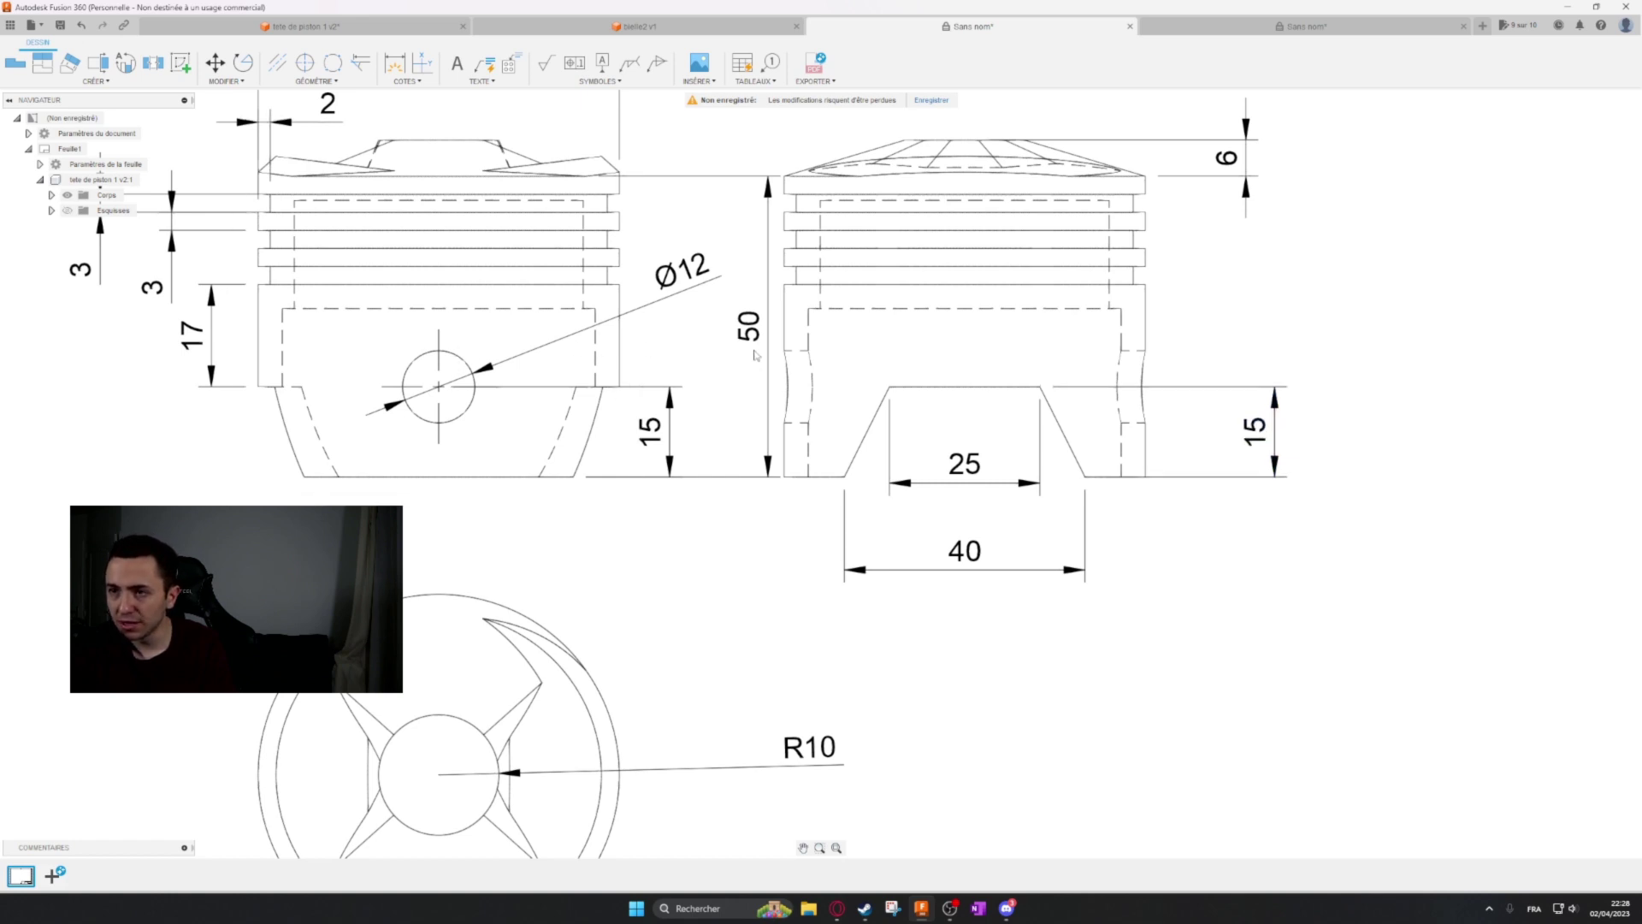
left_click_drag(753, 349, 1242, 432)
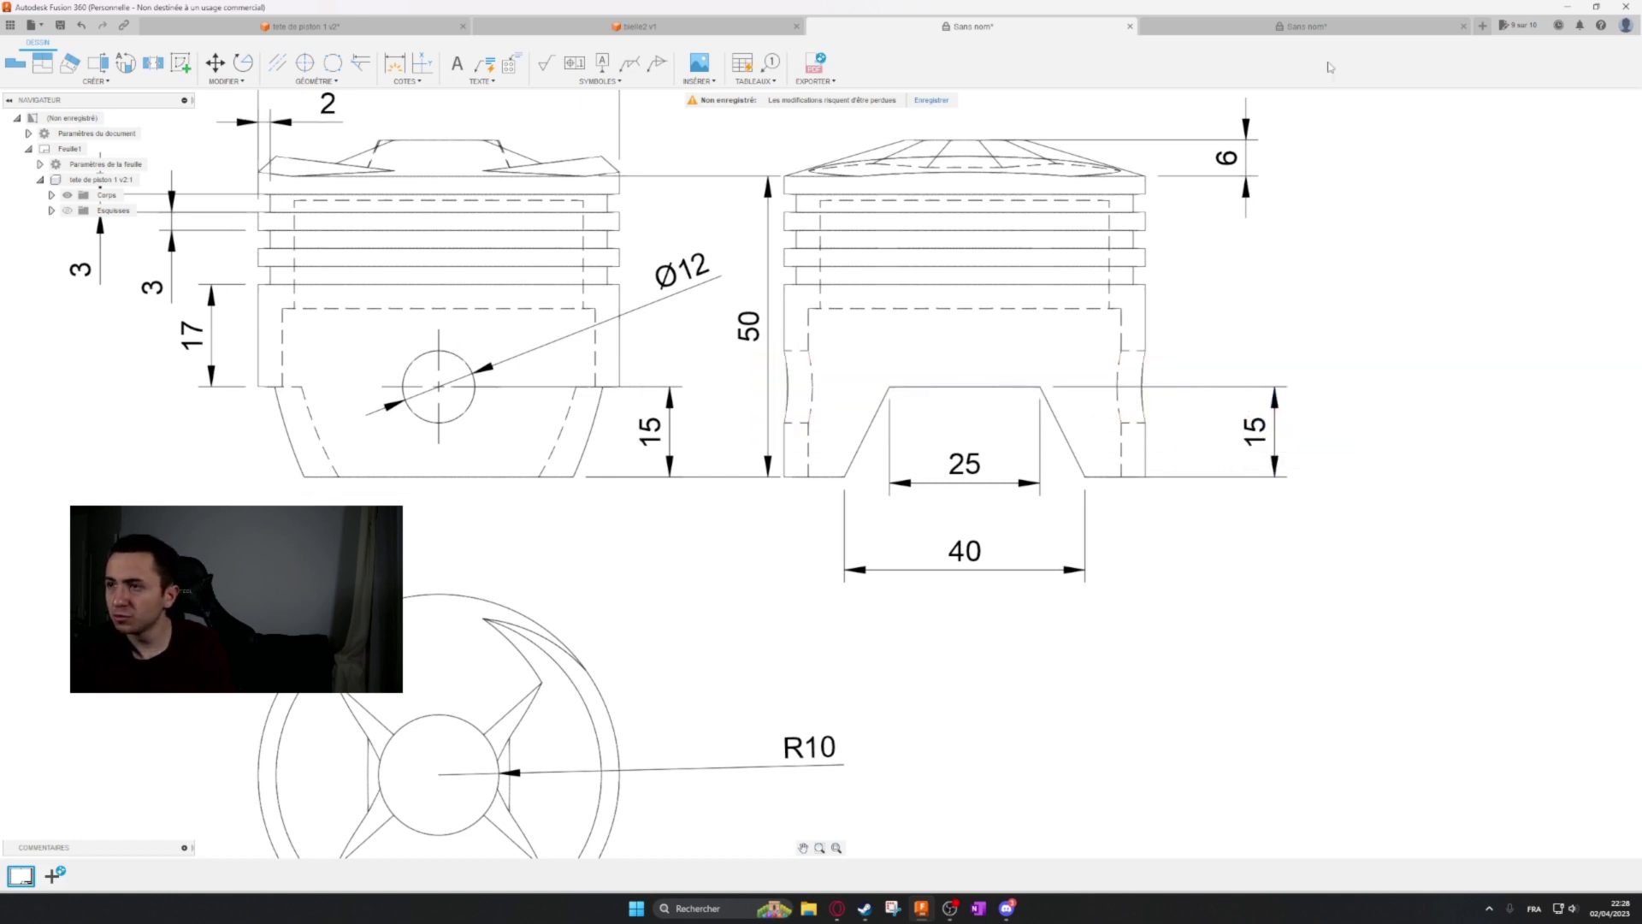
left_click(1302, 26)
middle_click_drag(1003, 326, 993, 326, "shift")
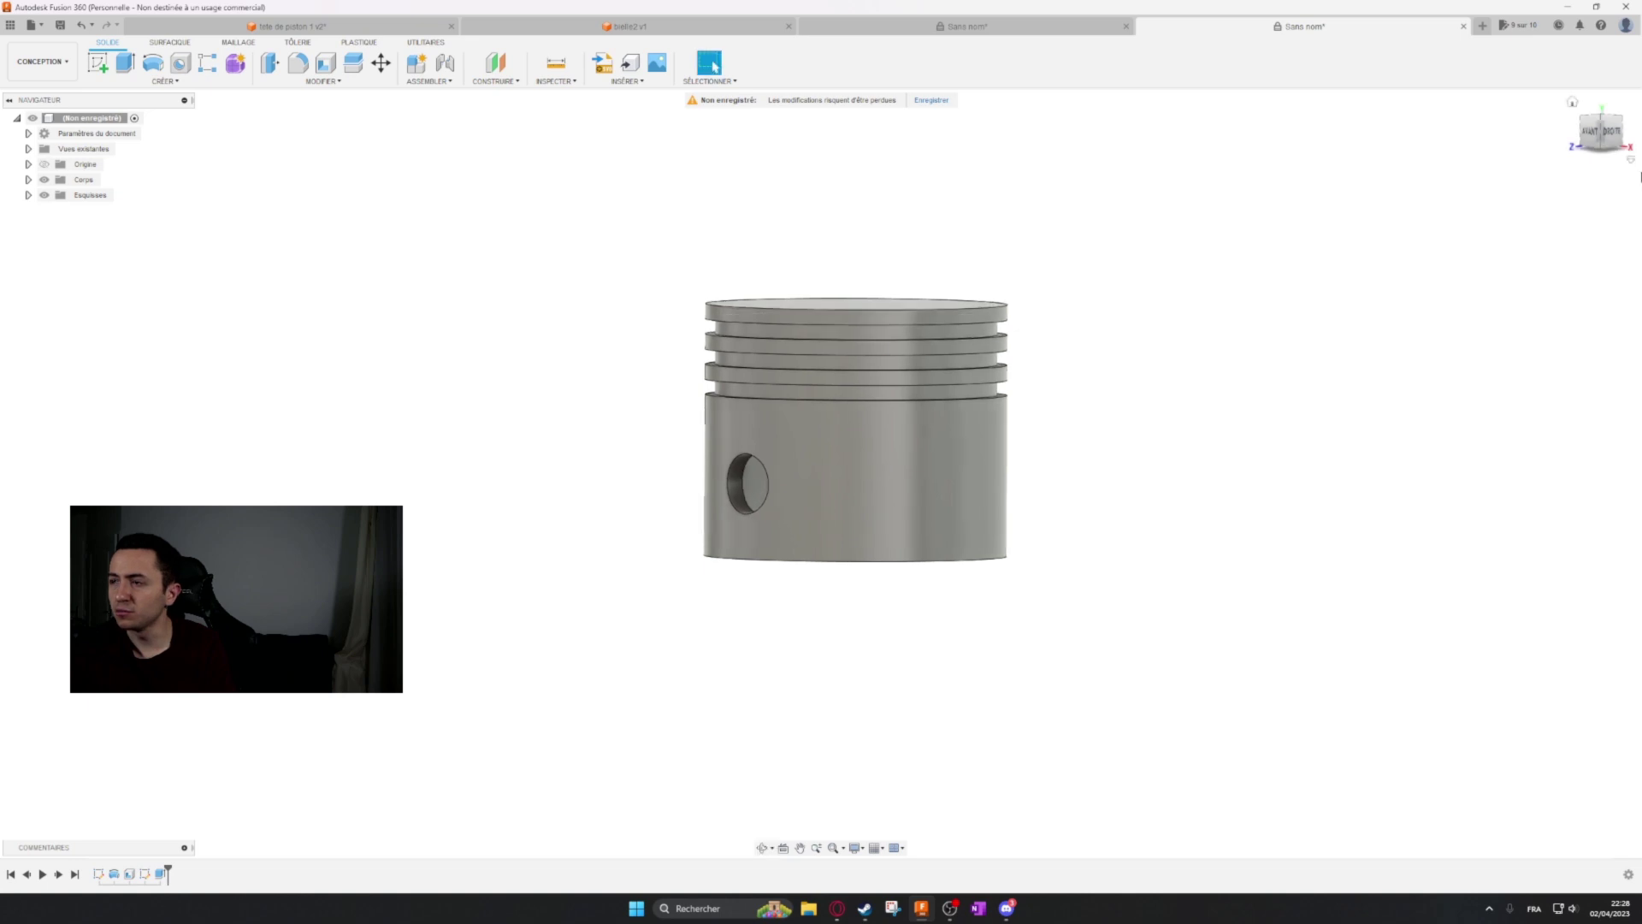
left_click(1612, 134)
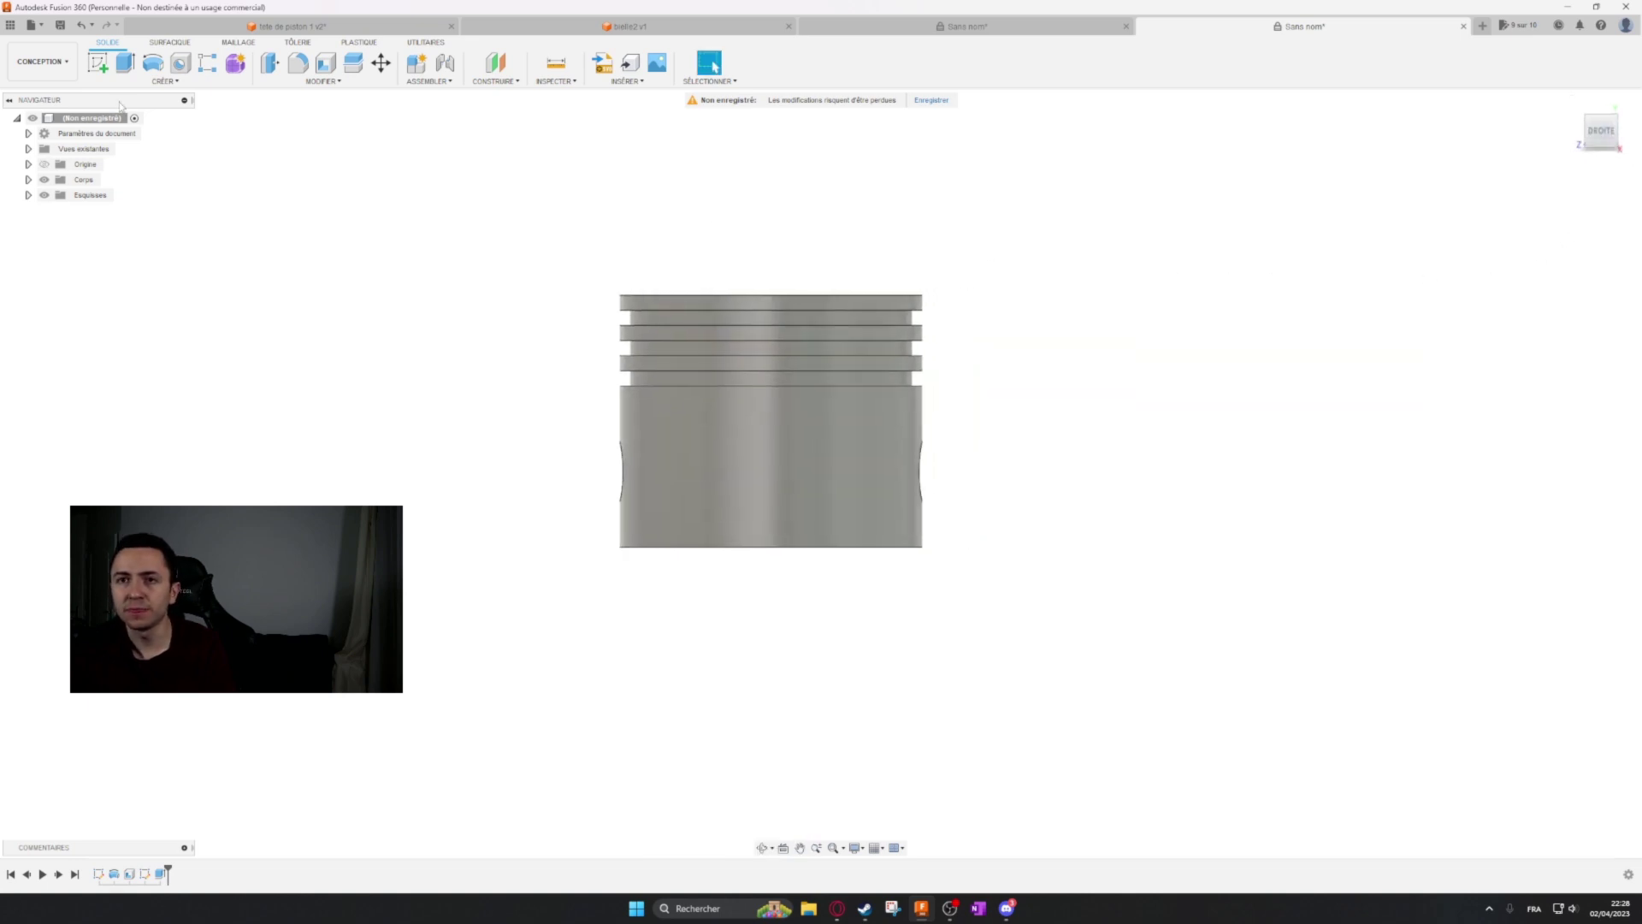
Start a sketch on the vertical origin plane facing the right side view and project the skirt's outer face into it.
left_click(98, 62)
left_click(727, 496)
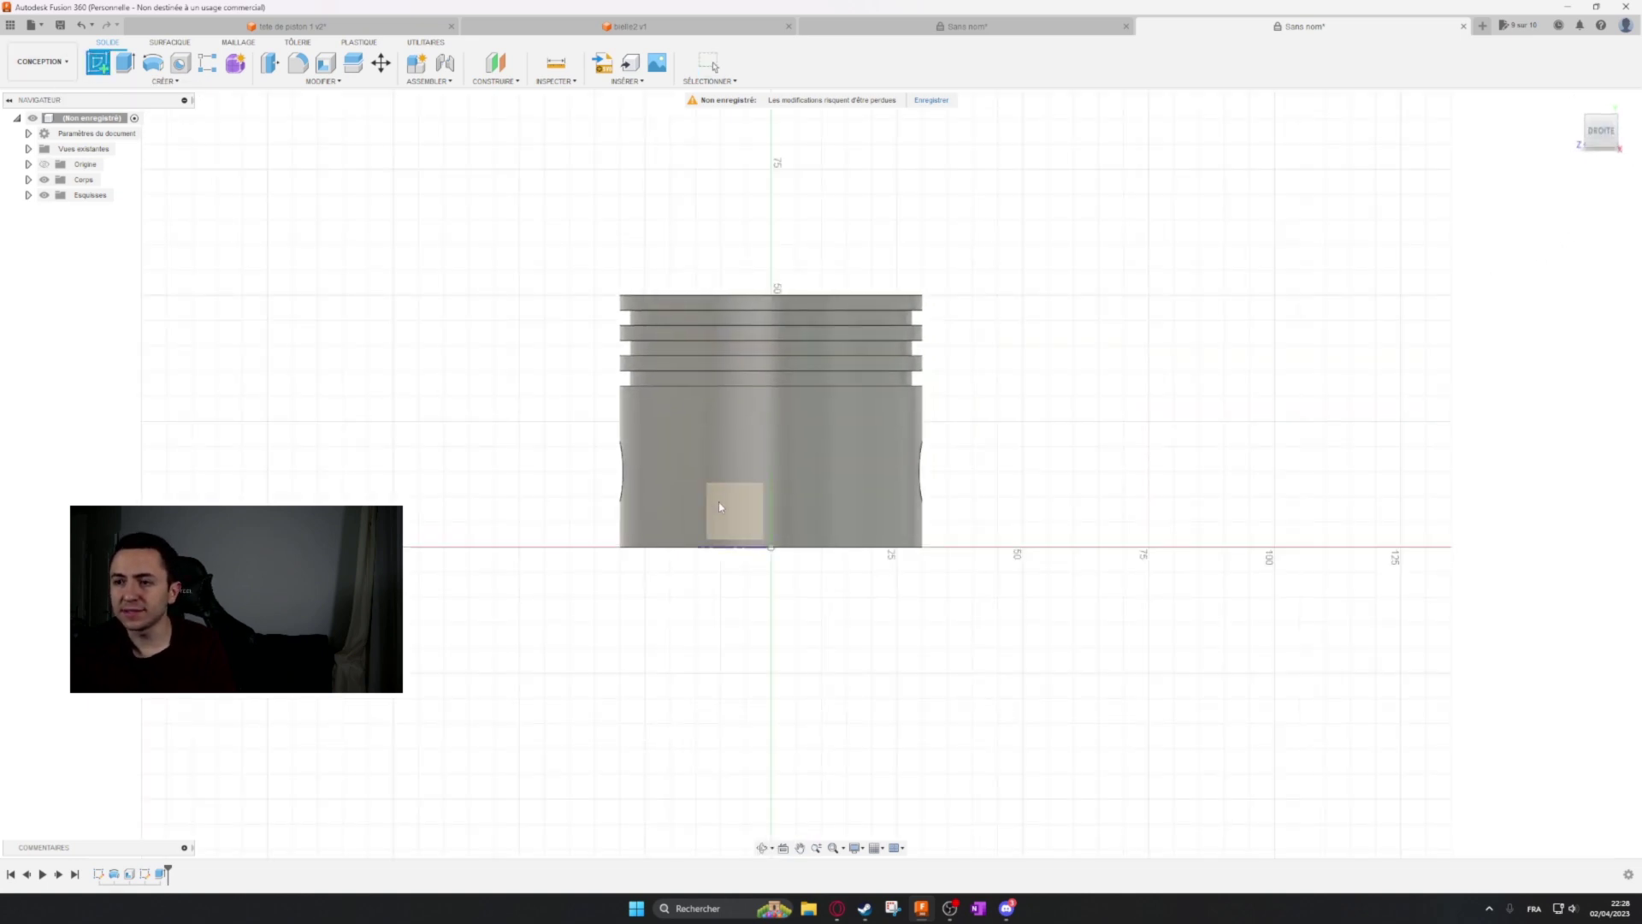
scroll(1039, 425, "up", 3)
middle_click_drag(1040, 385, 1079, 339)
left_click(202, 82)
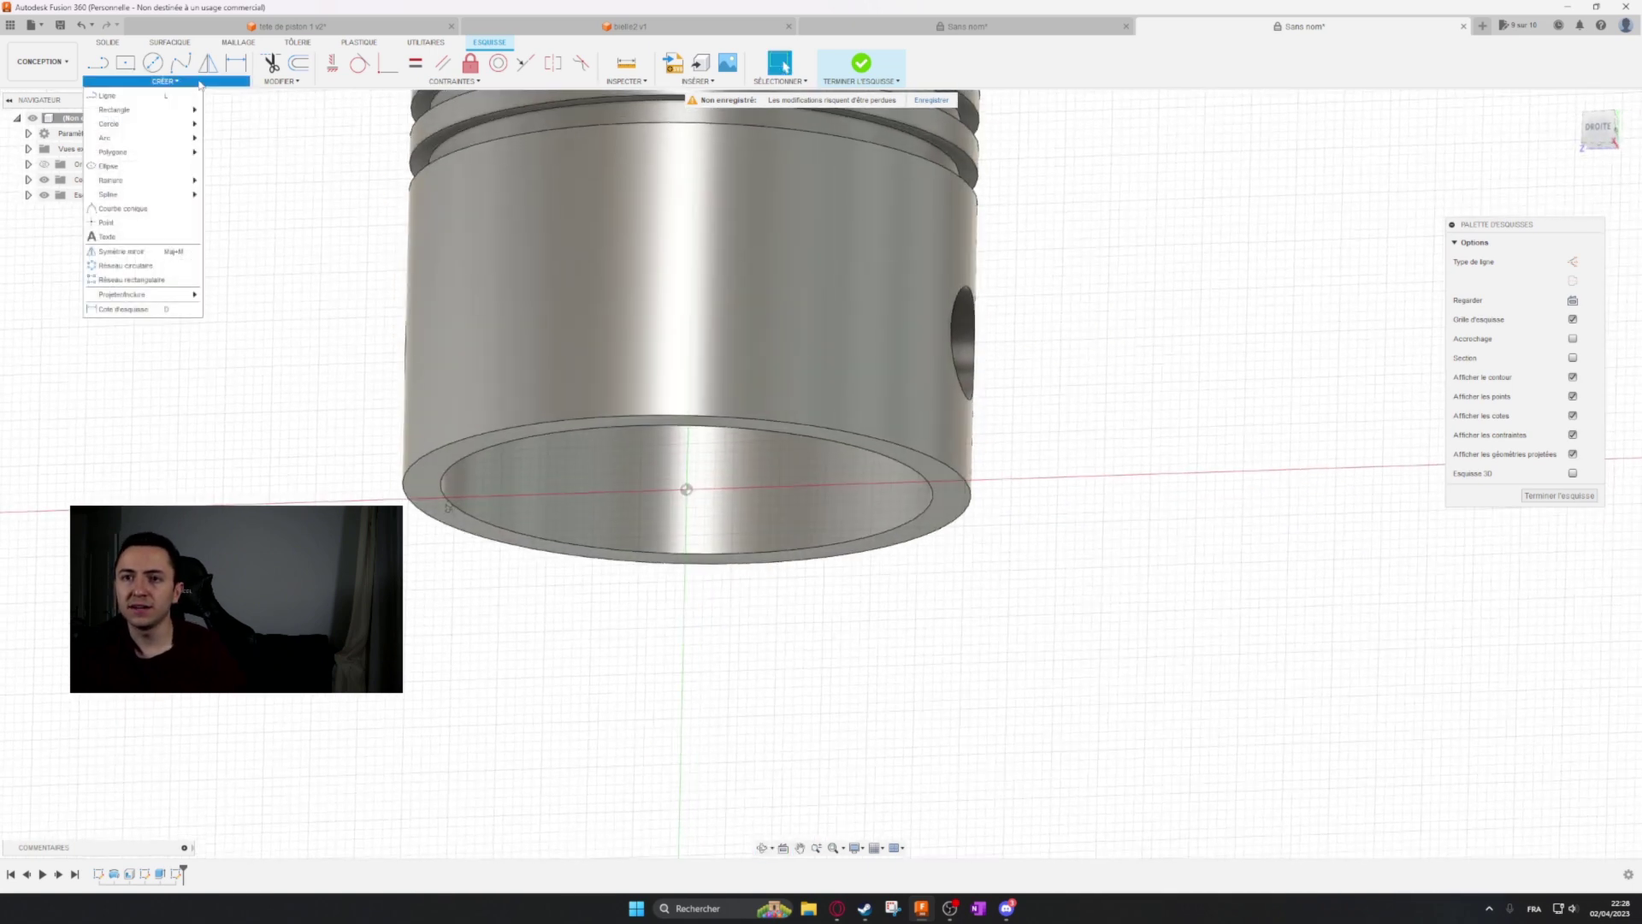
mouse_move(178, 294)
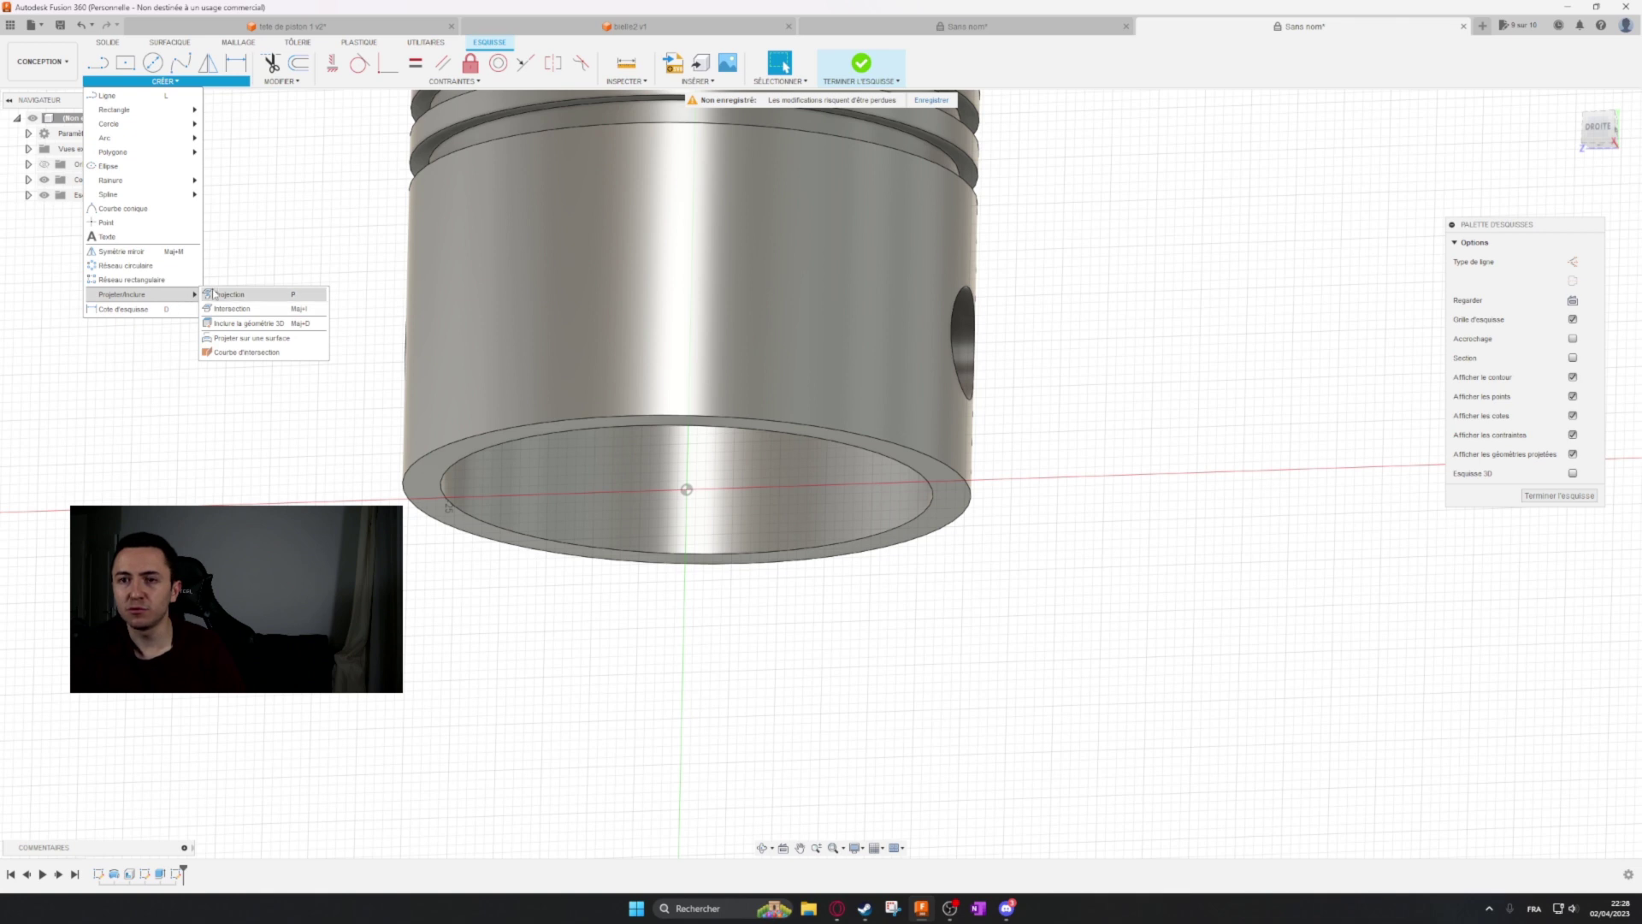
left_click(227, 295)
left_click(502, 331)
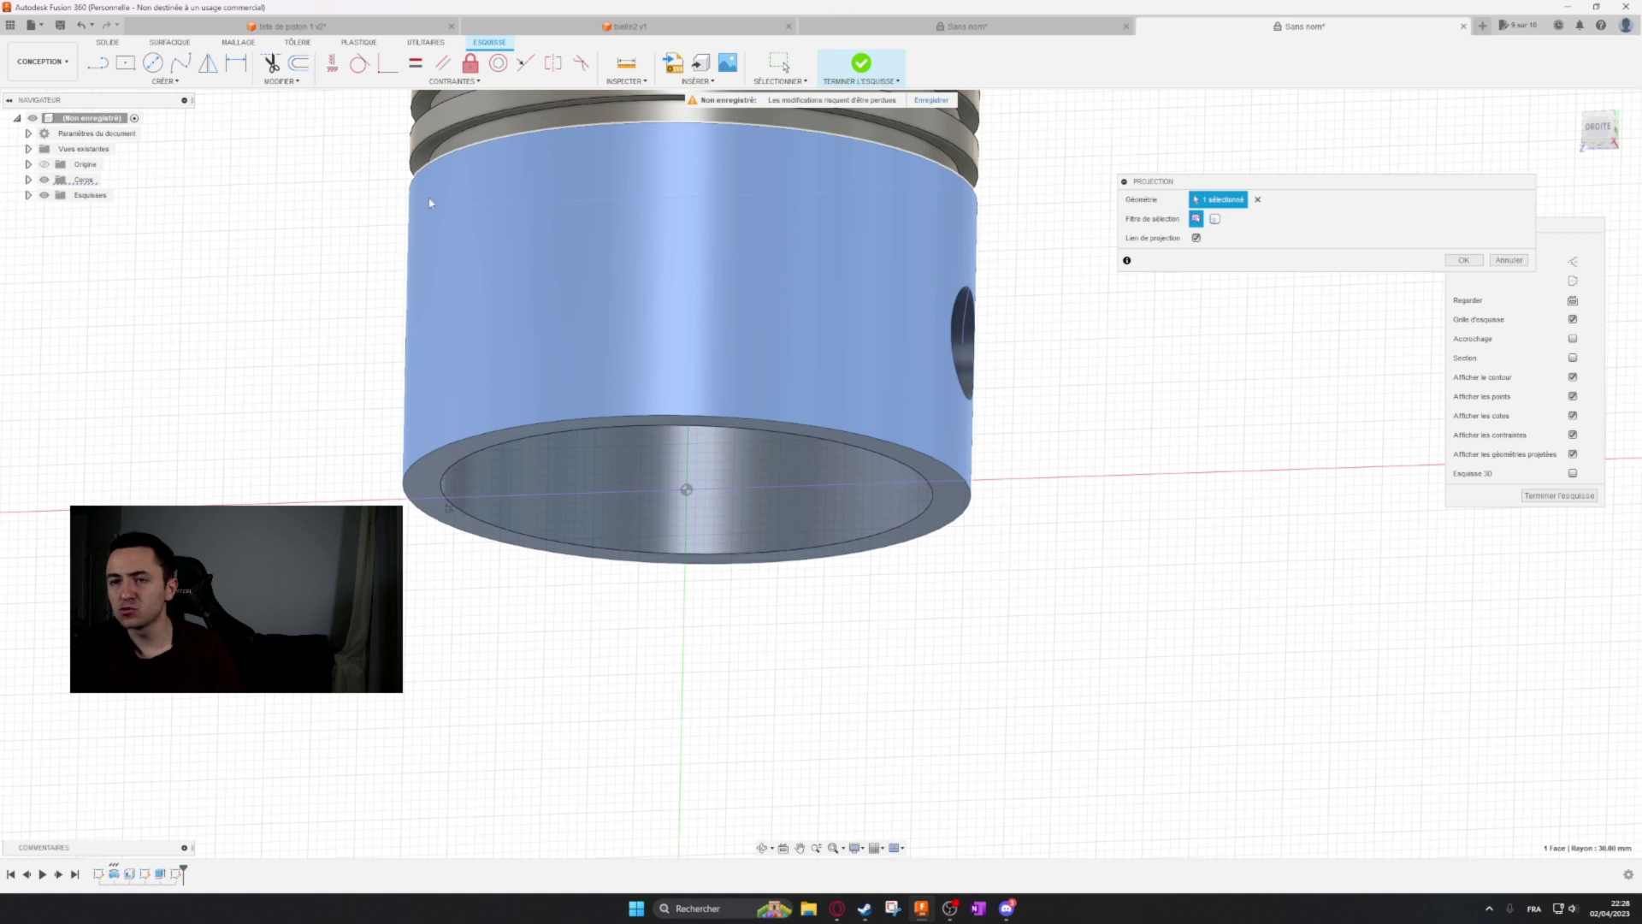
left_click(1461, 259)
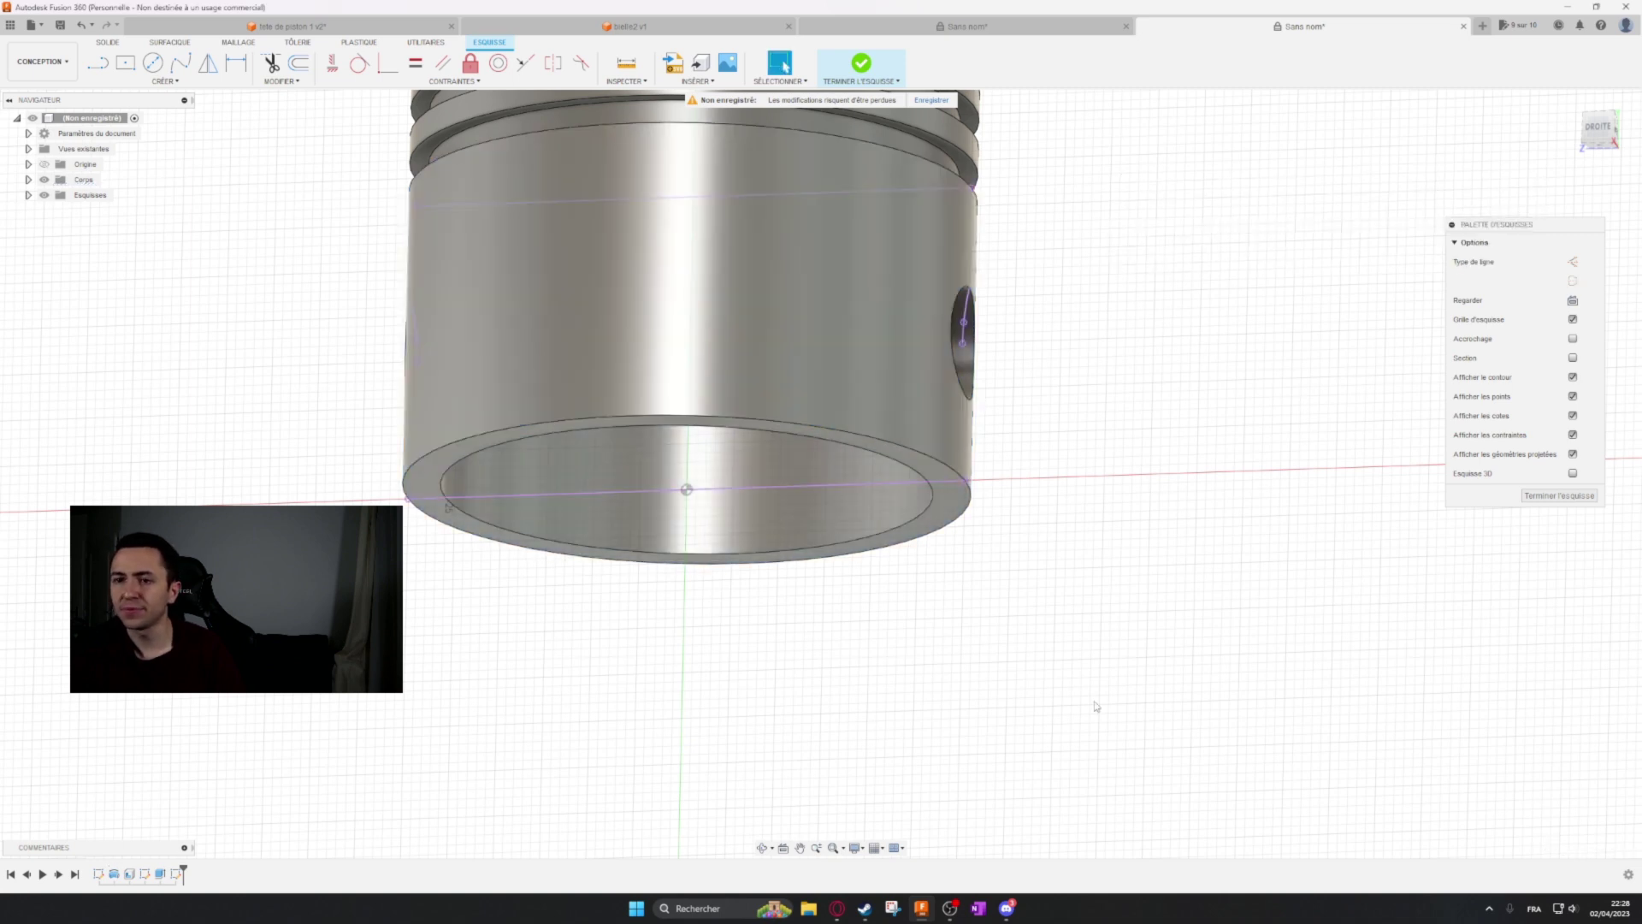
Draw three connected lines forming a trapezoid that starts and ends on the projected base line, around the origin.
mouse_move(1077, 458)
middle_mouse_down("shift")
mouse_move(1081, 439)
mouse_move(1084, 459)
middle_mouse_up("shift")
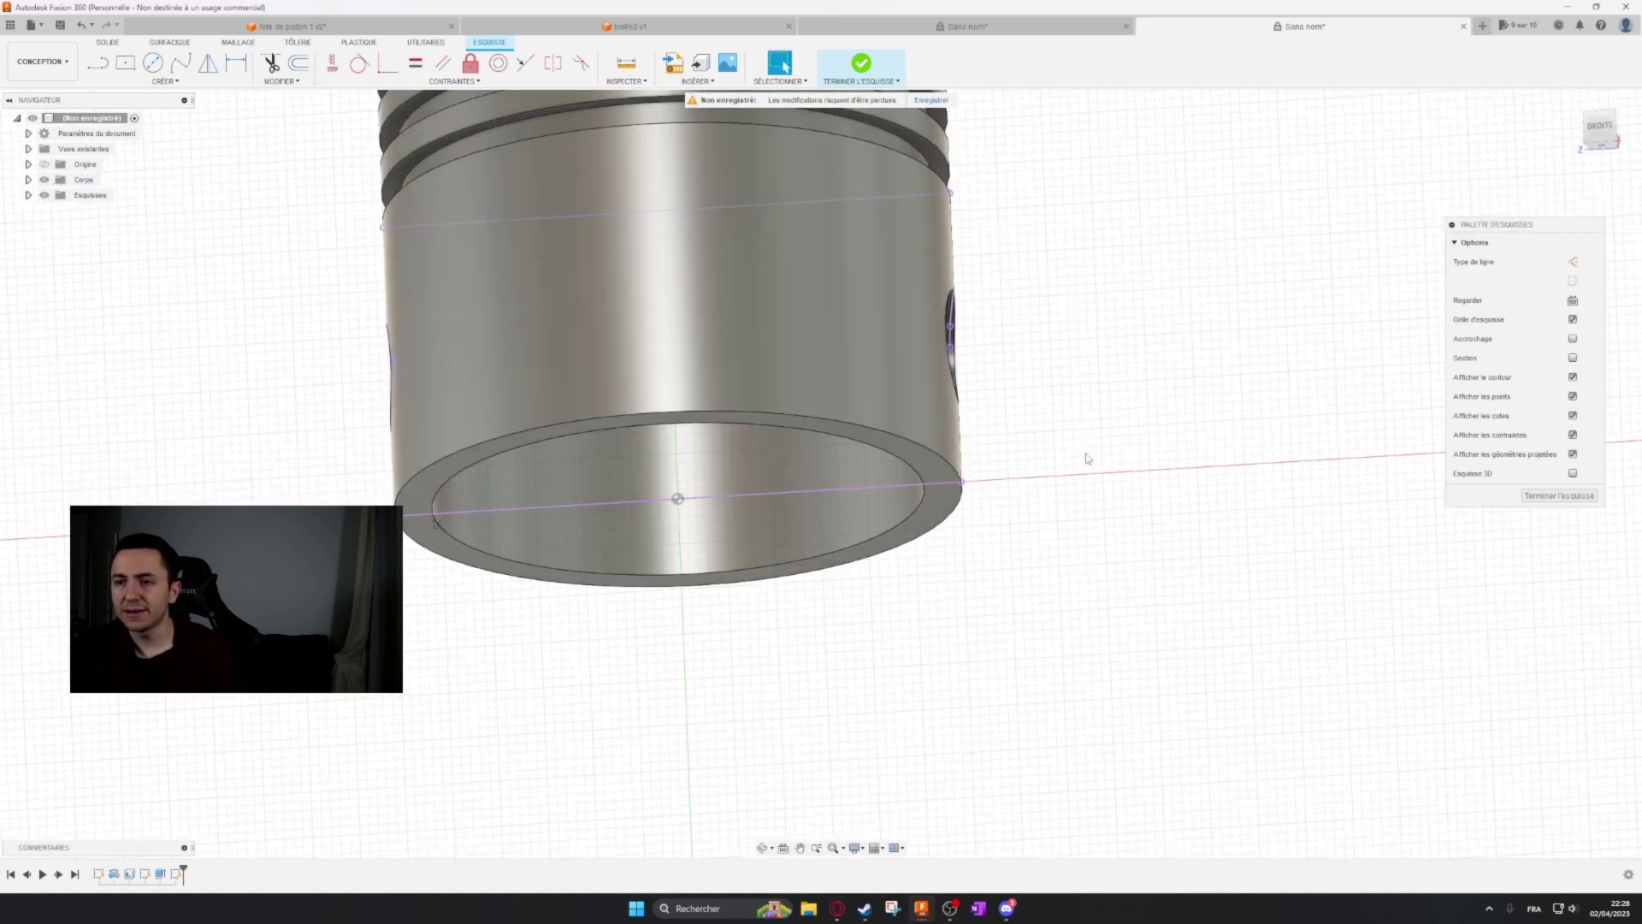
left_click(512, 513)
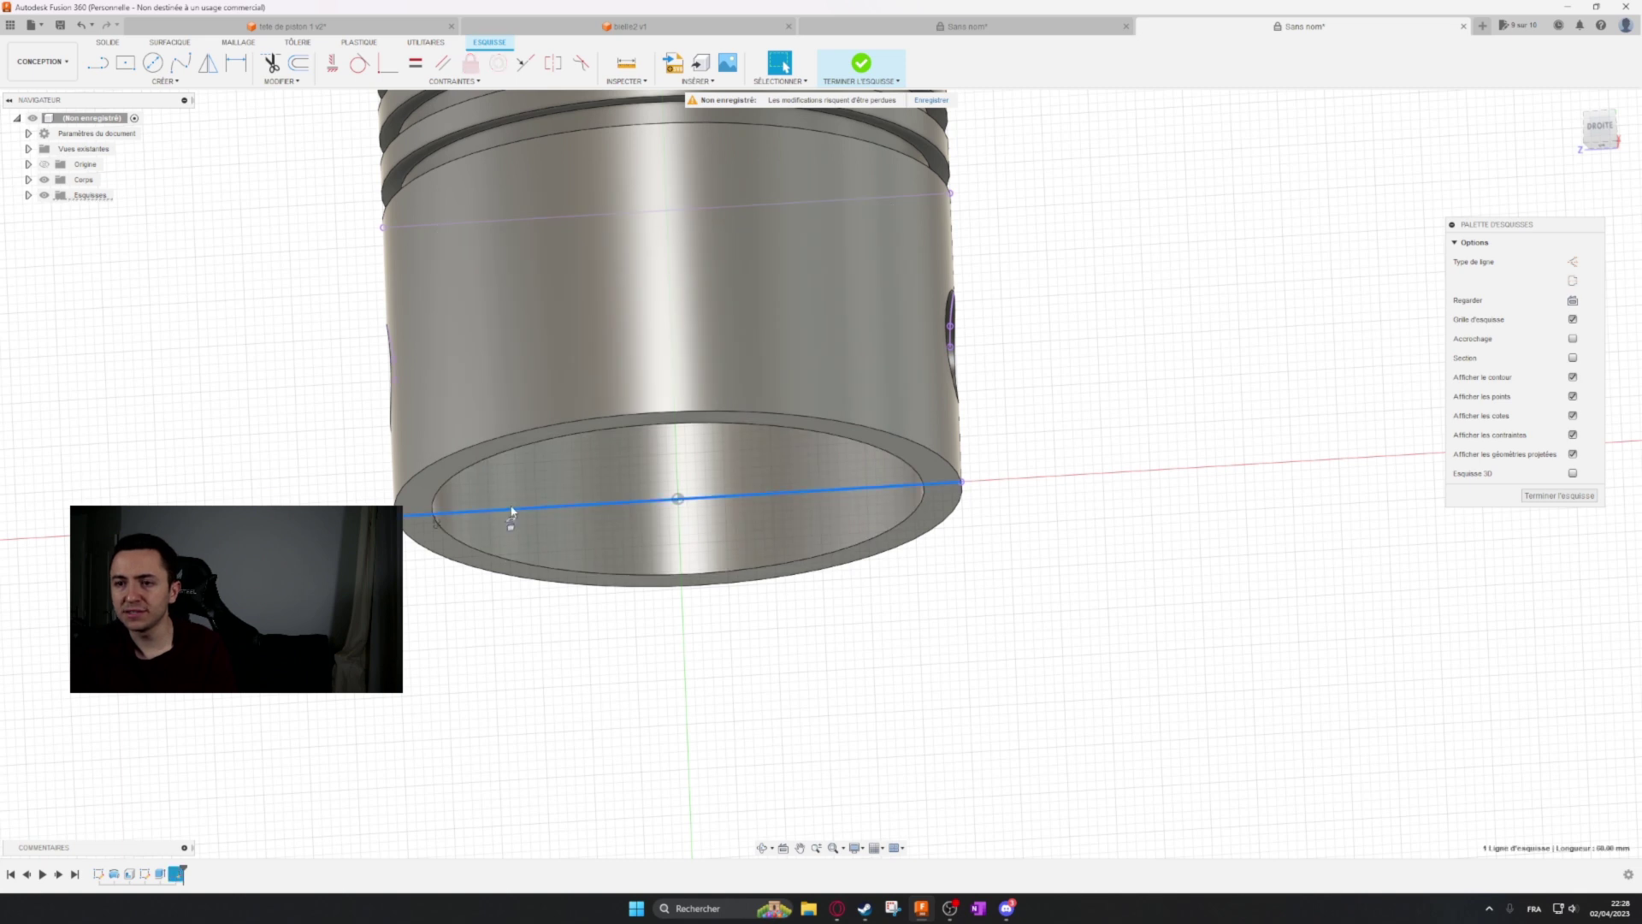
left_click(541, 436)
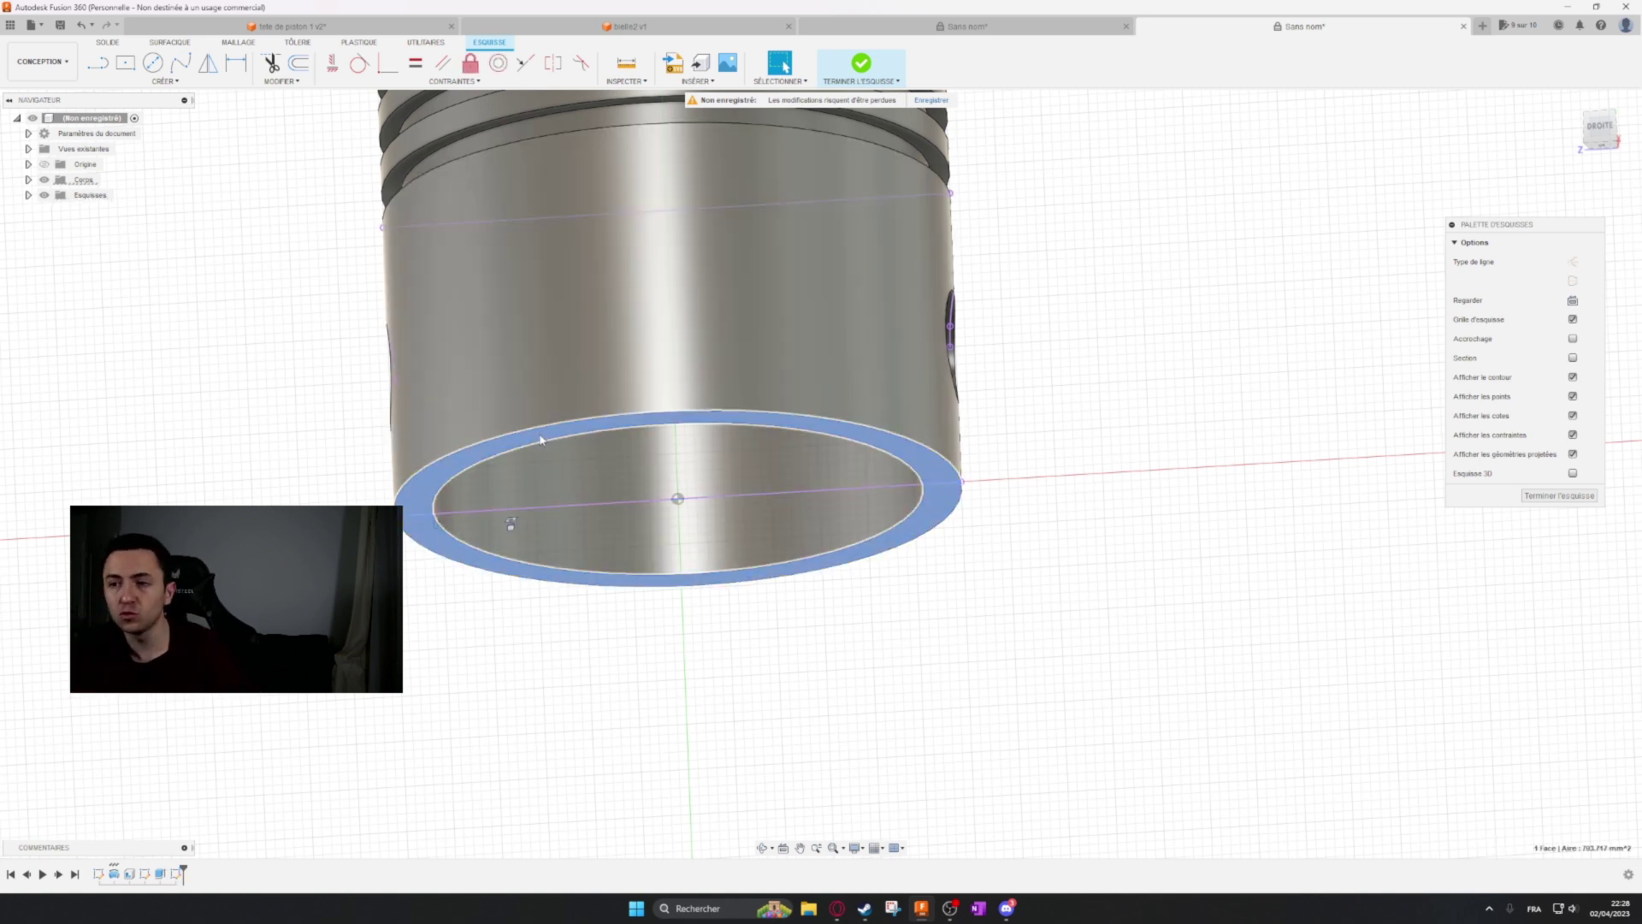
left_click(1136, 543)
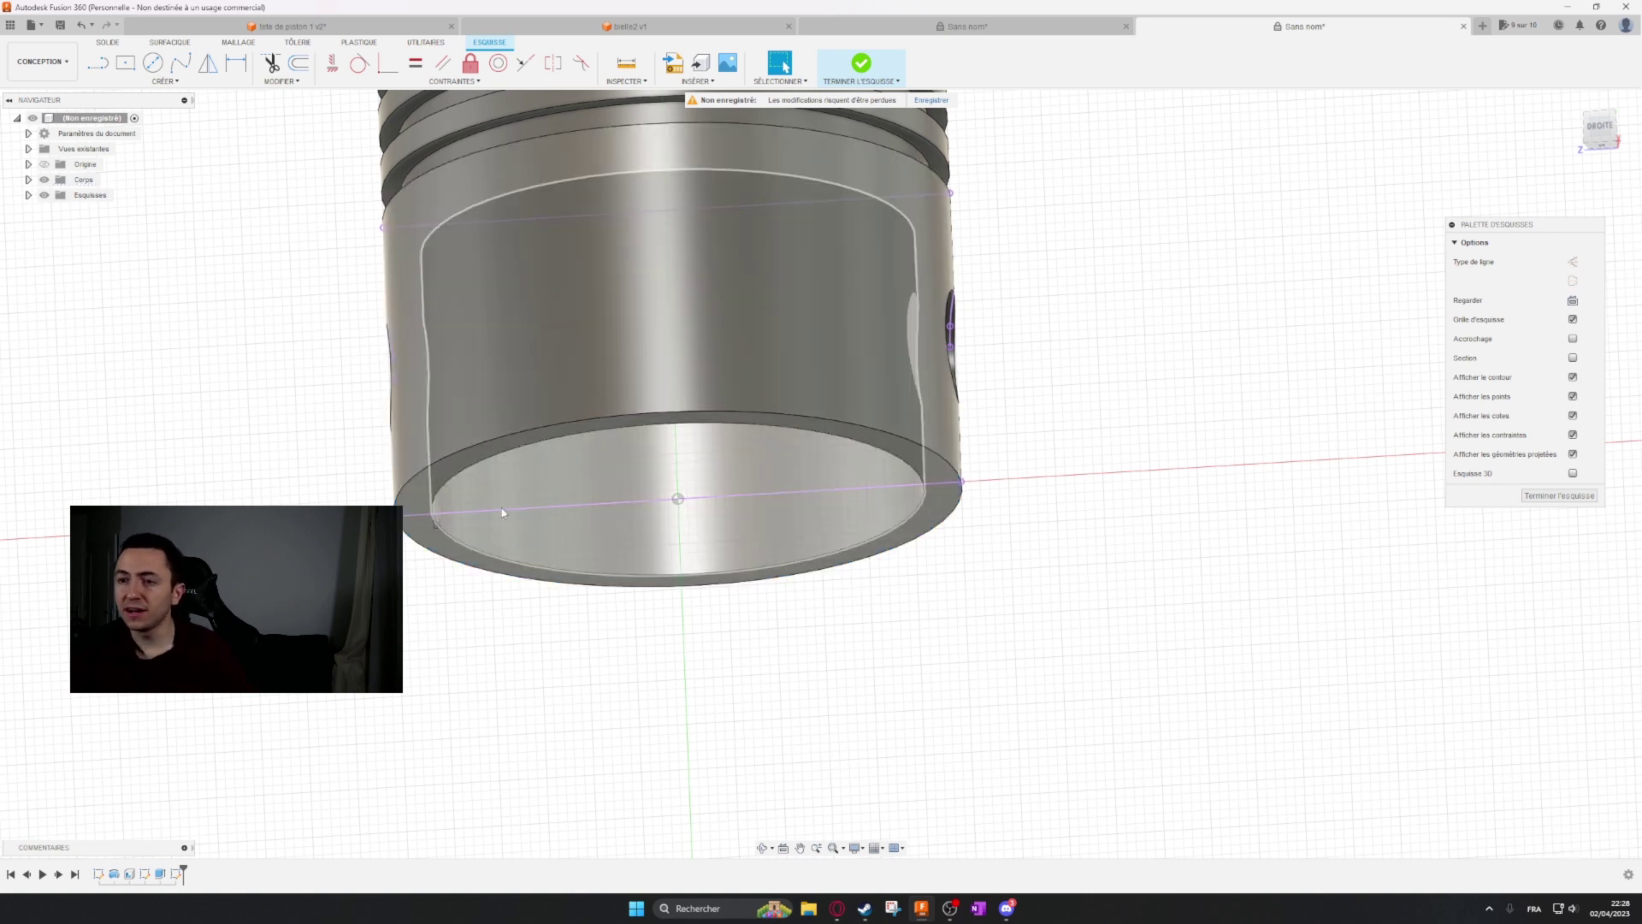
key("l")
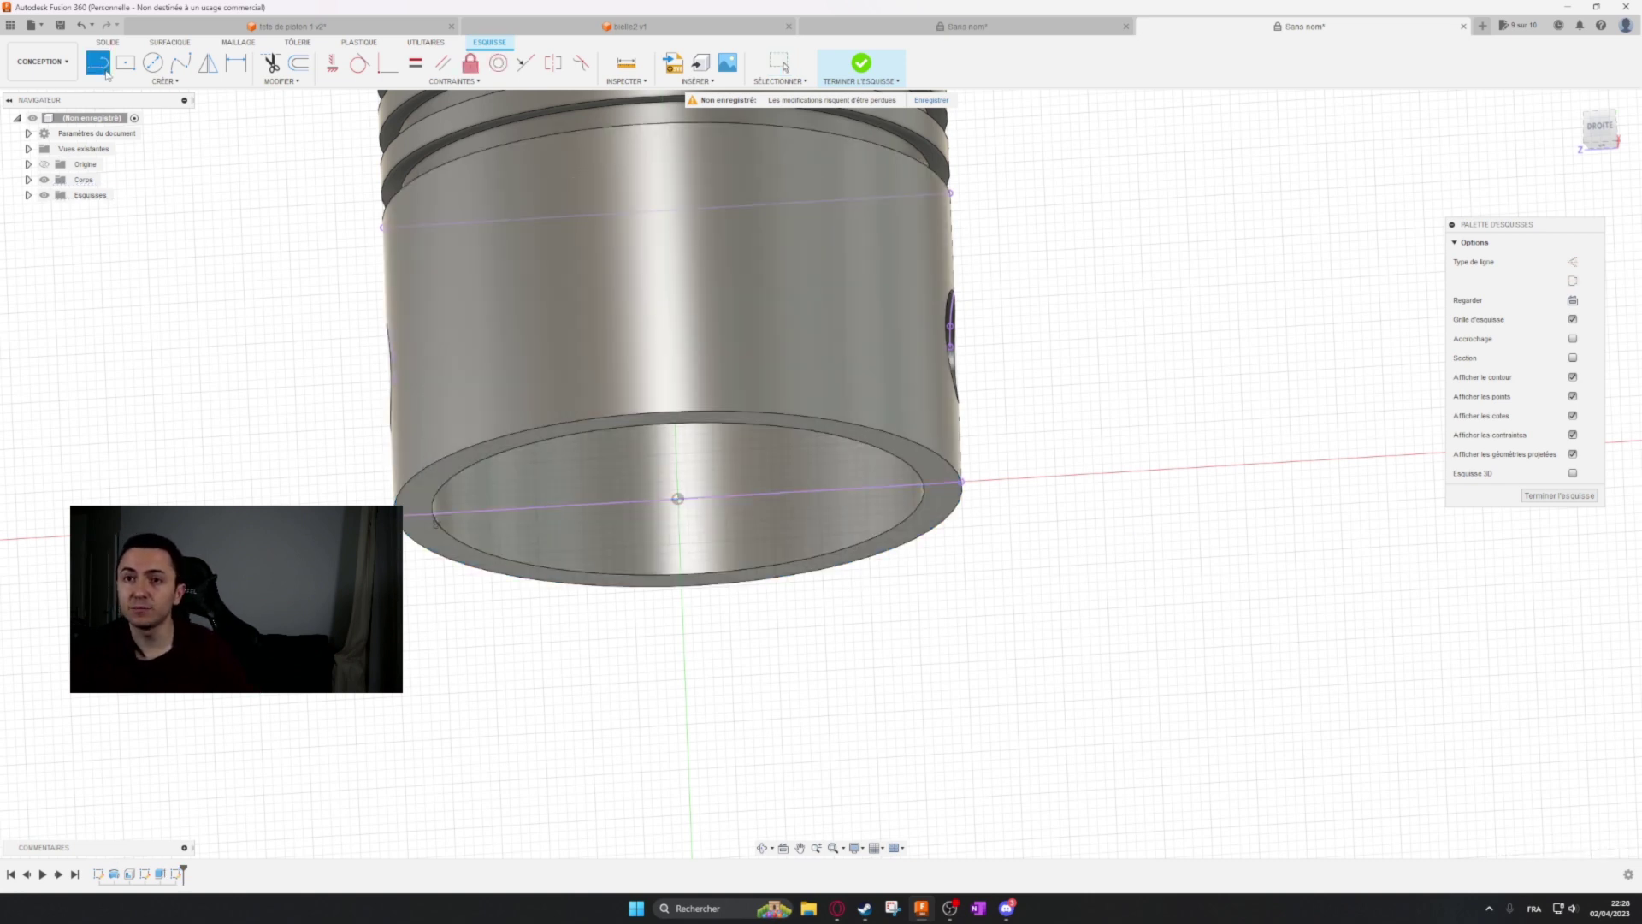
left_click(532, 508)
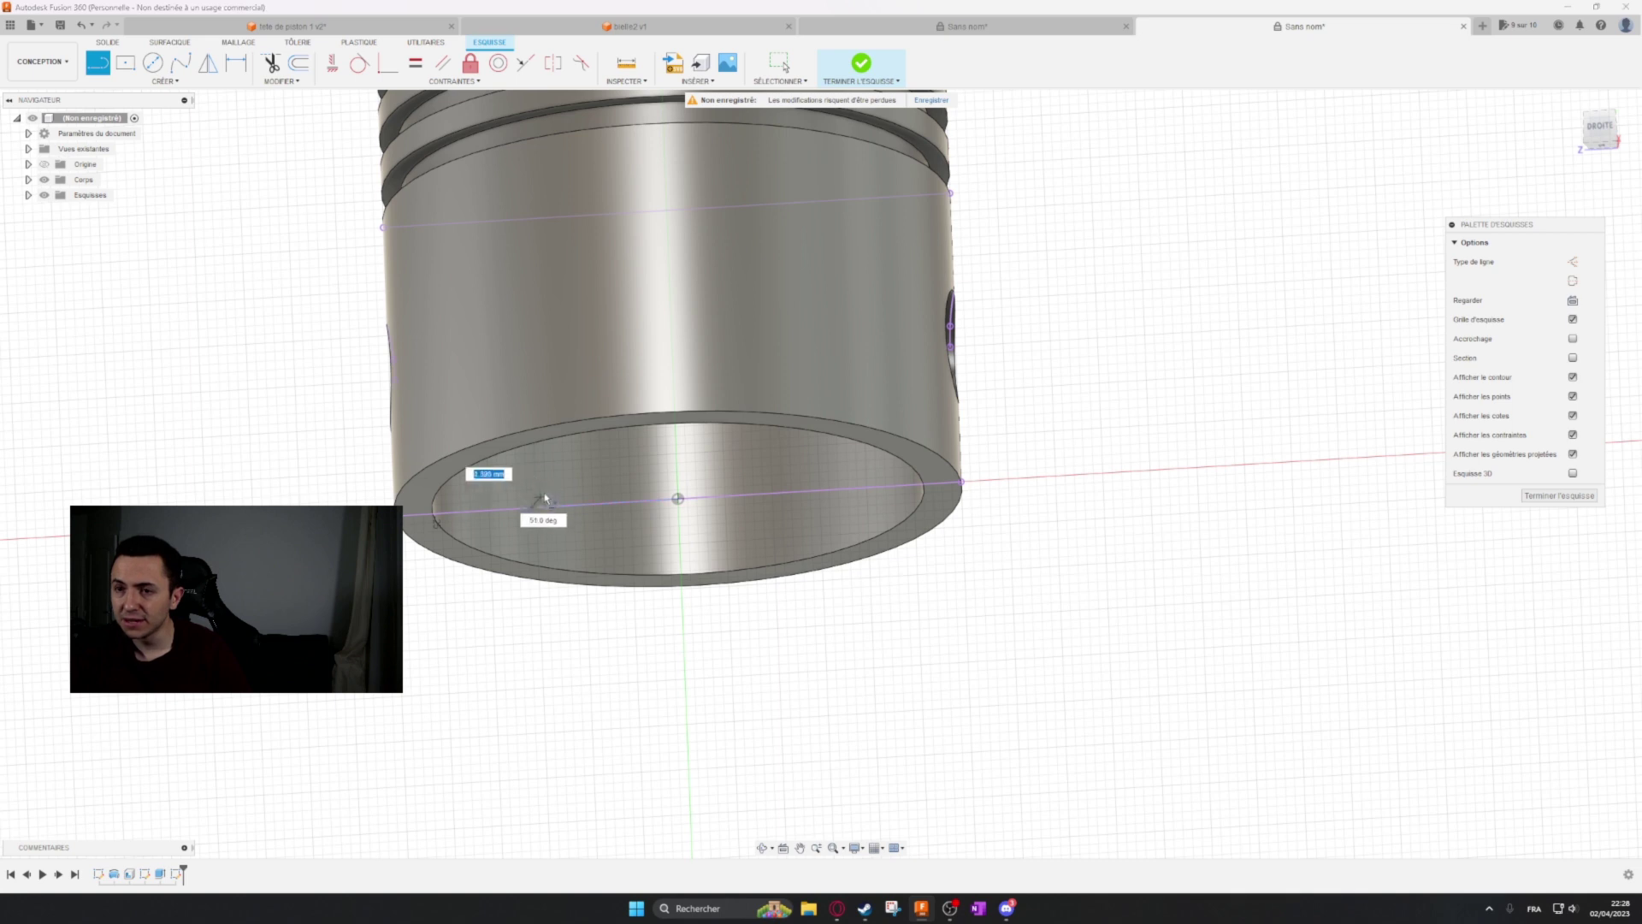
left_click(572, 448)
left_click(770, 438)
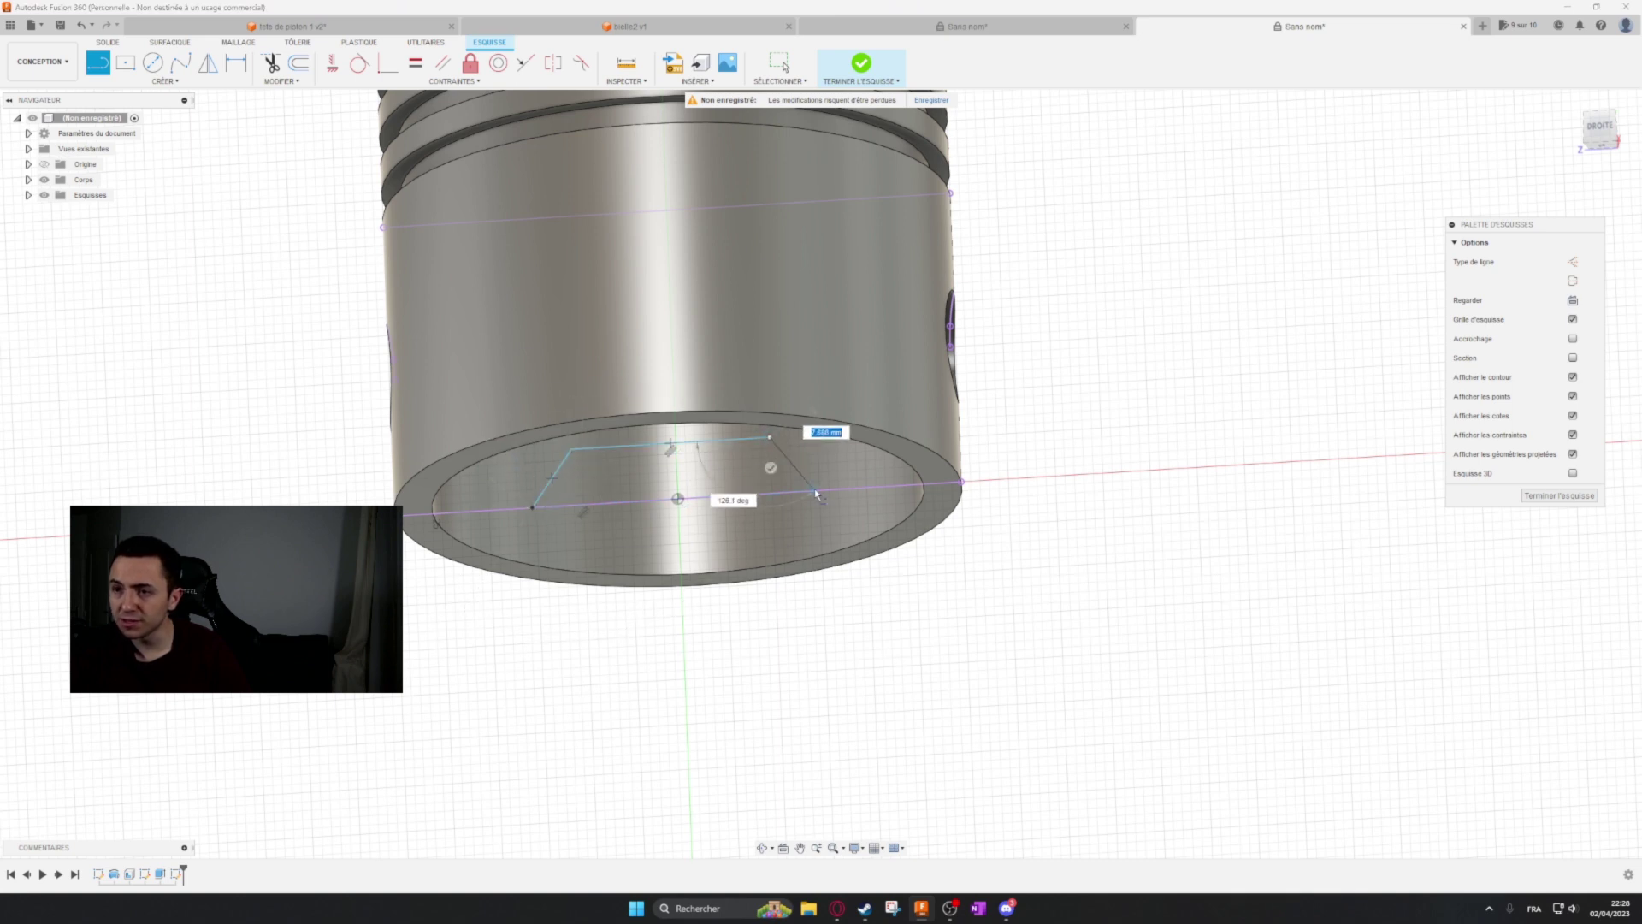
left_click(814, 490)
key("Escape")
Move the trapezoid's lower corner outward along the projected base line and examine the profile against the skirt.
scroll(602, 516, "up", 3)
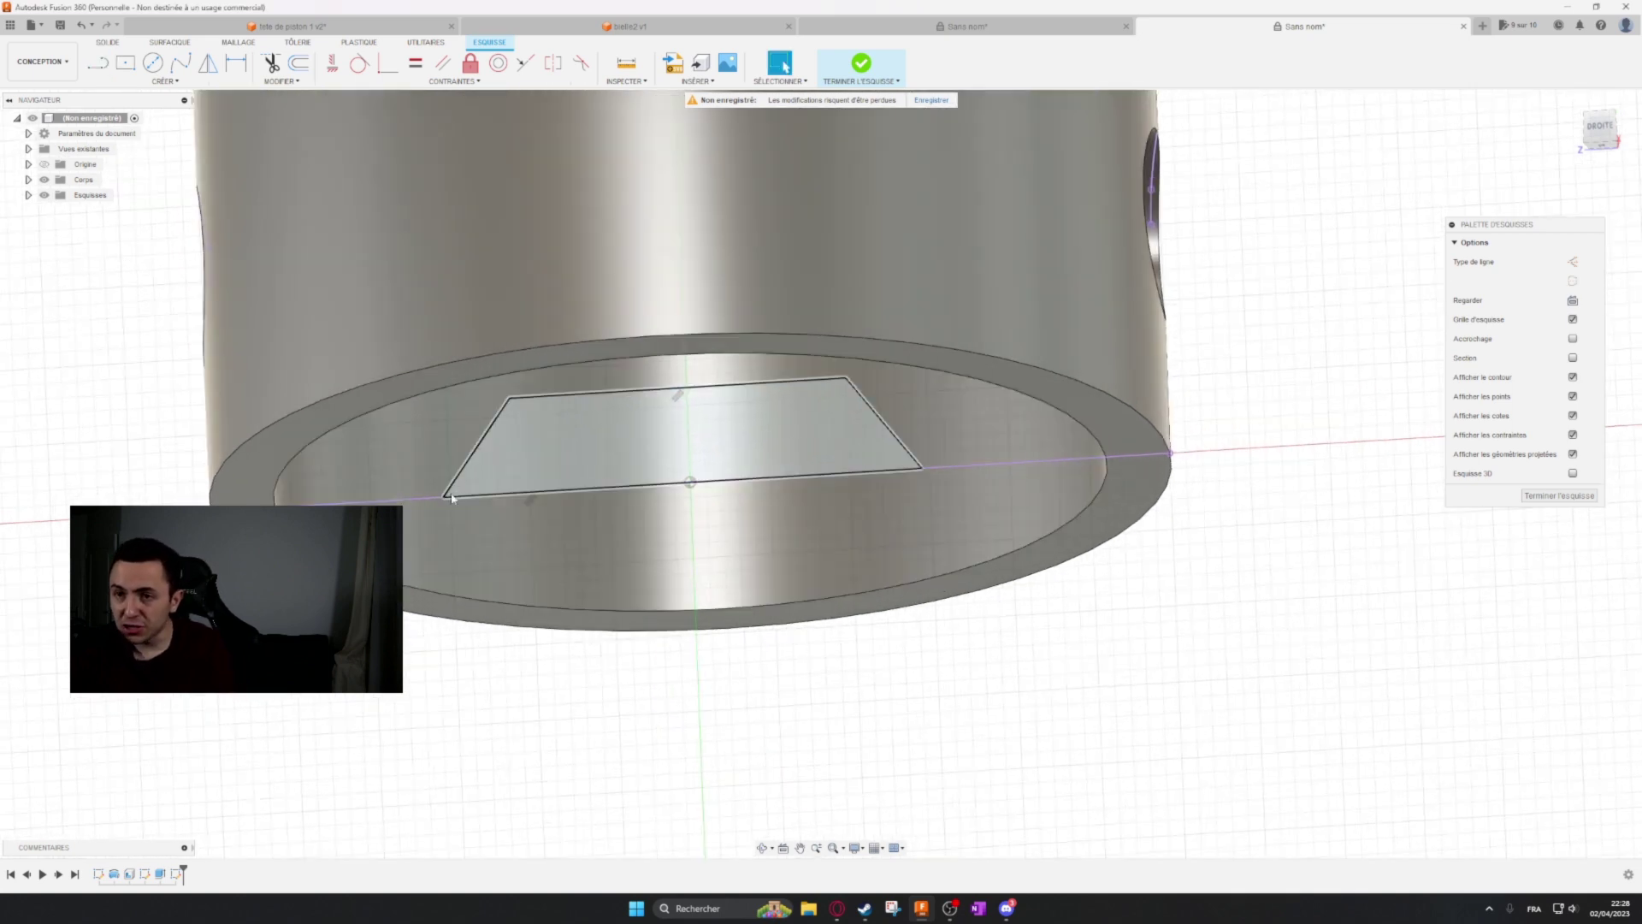
left_click_drag(459, 496, 428, 497)
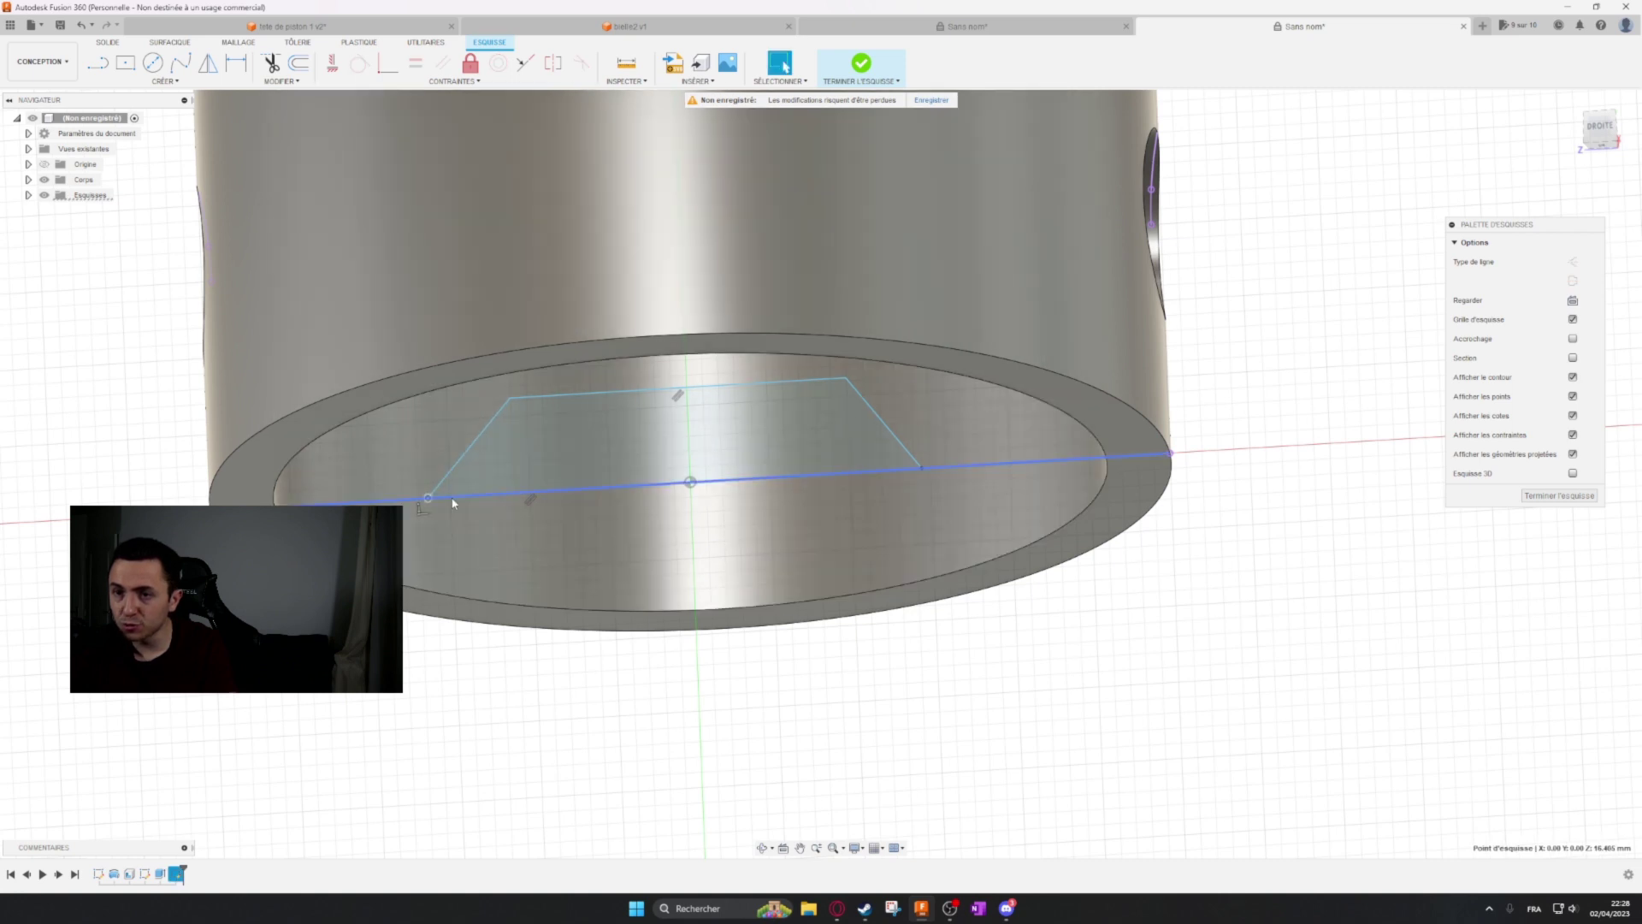
left_click(441, 499)
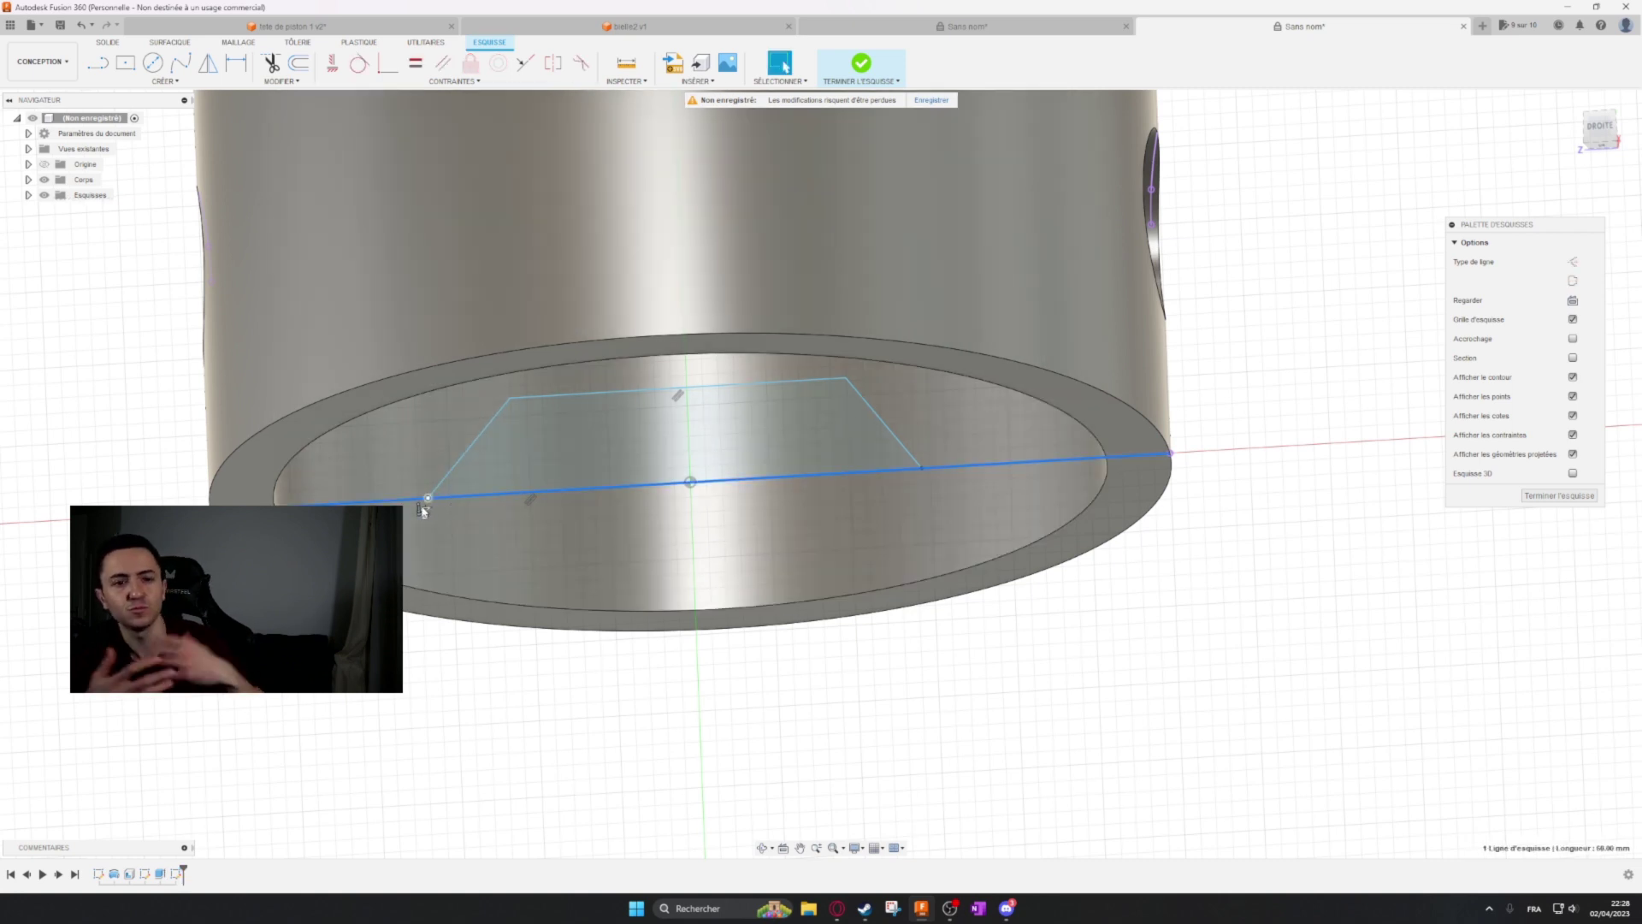
scroll(665, 384, "down", 3)
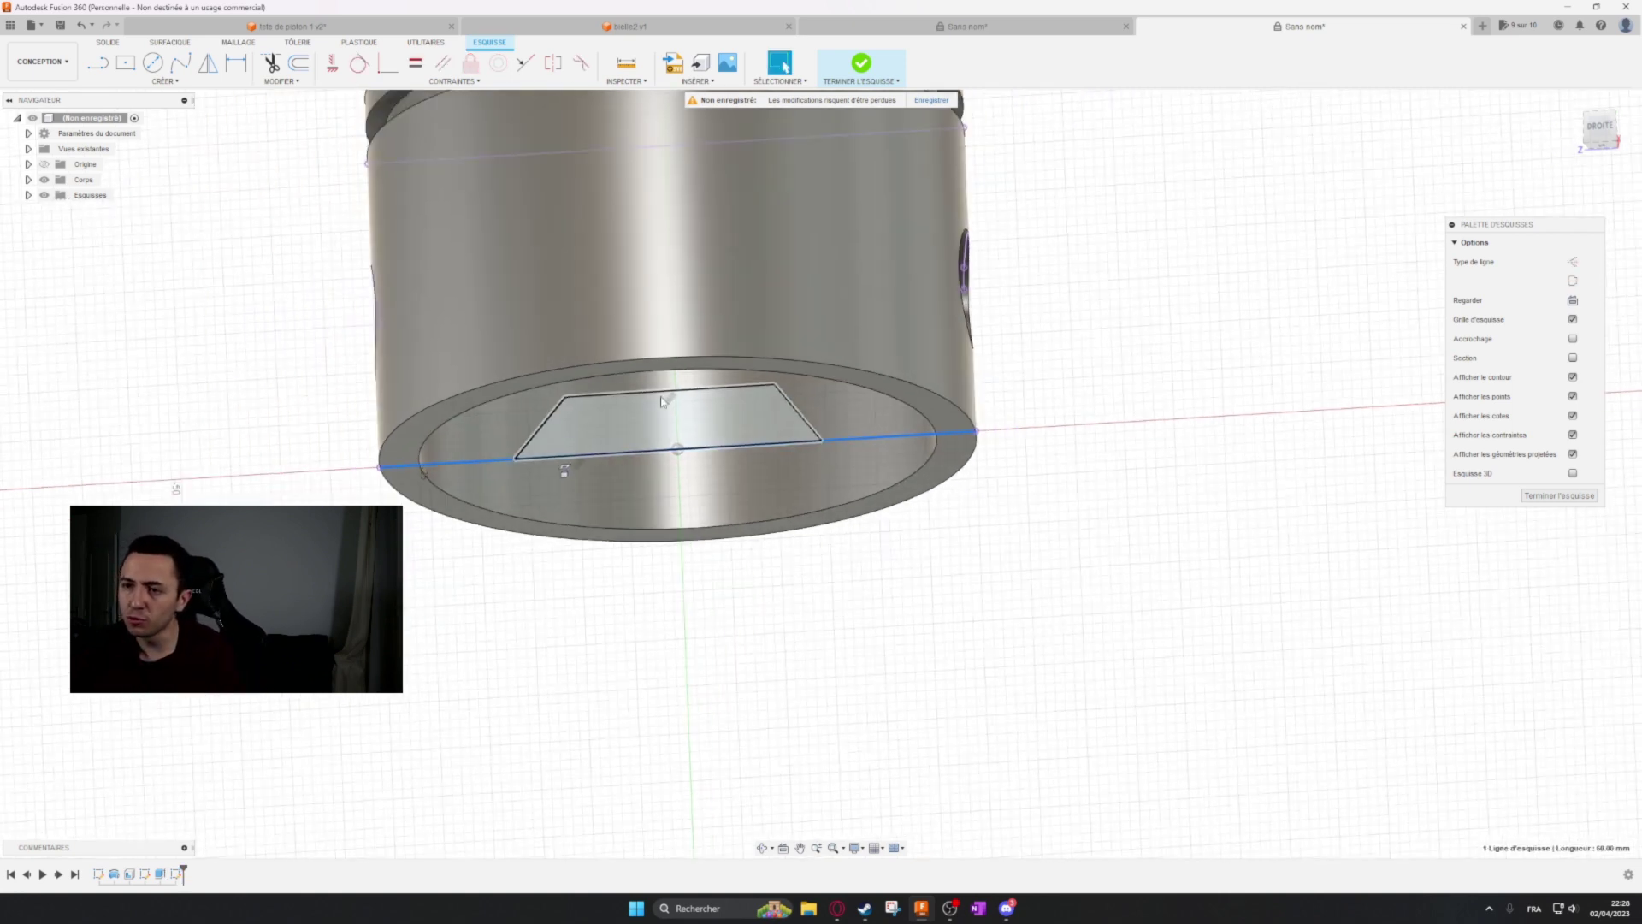
mouse_move(665, 383)
middle_mouse_down("shift")
mouse_move(622, 335)
mouse_move(663, 401)
middle_mouse_up("shift")
left_click(664, 400)
left_click(1195, 452)
middle_click_drag(1193, 452, 1125, 457, "shift")
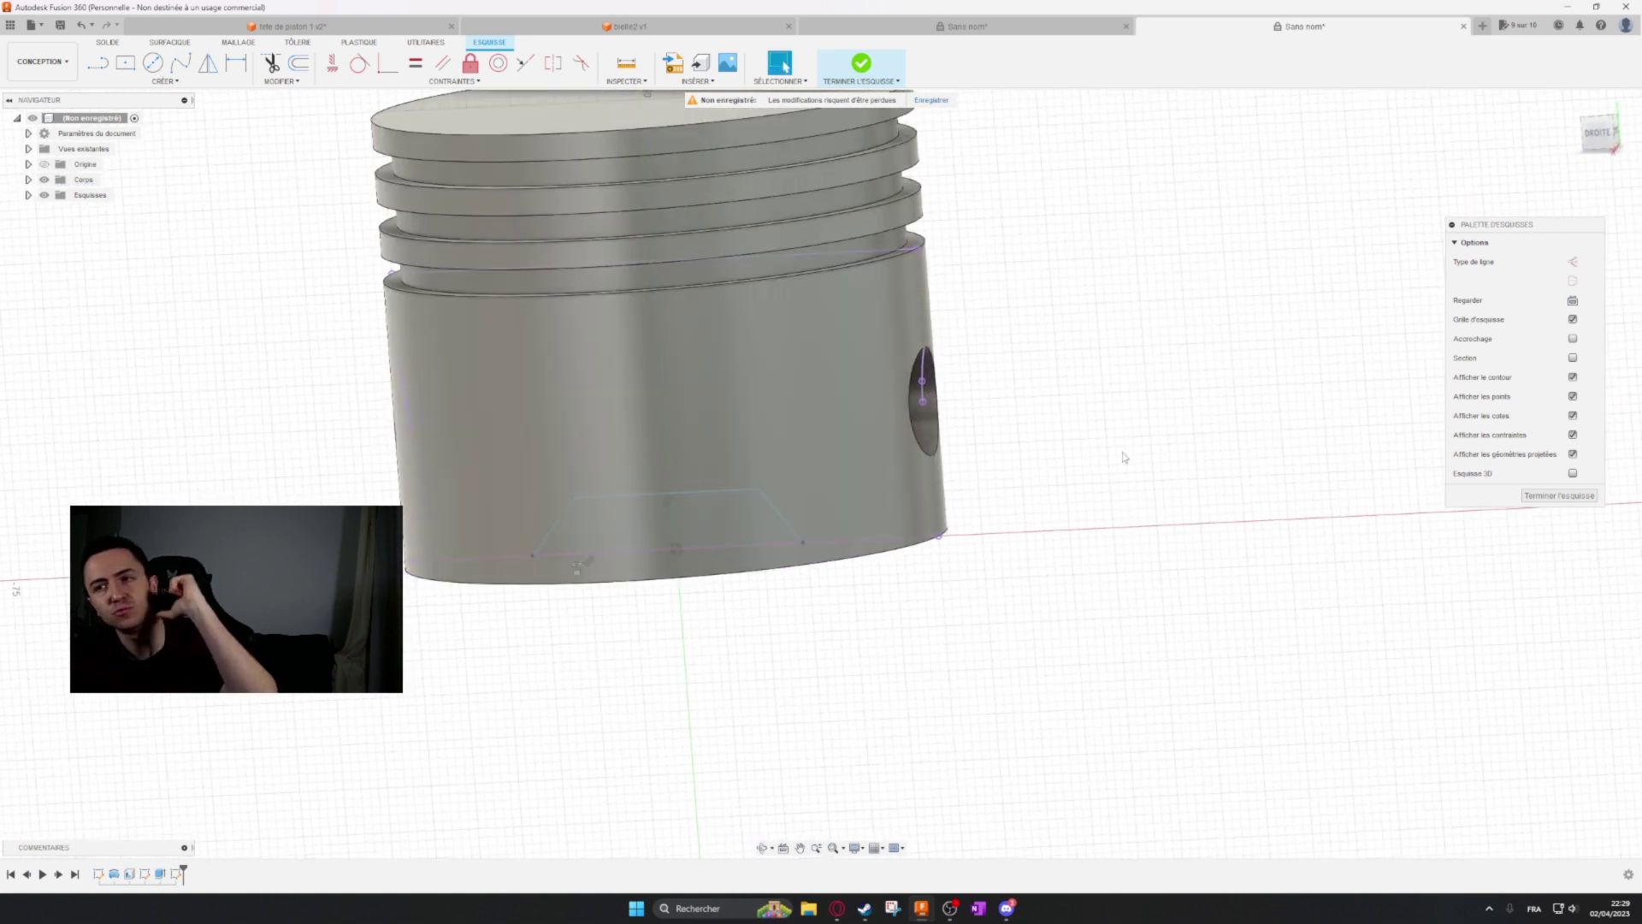
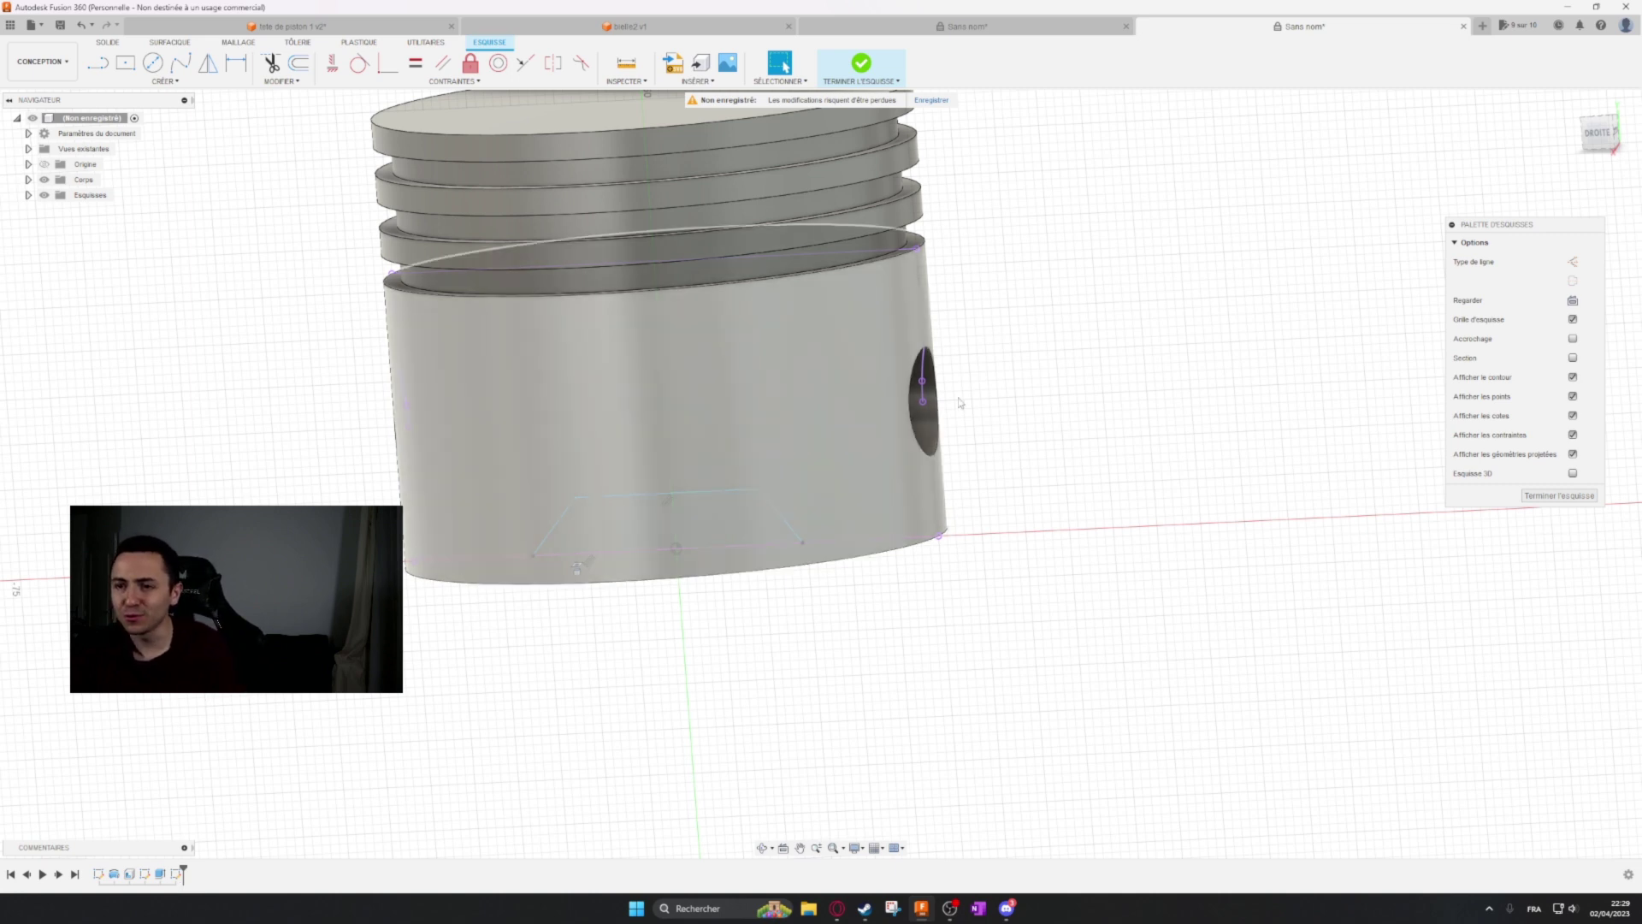
Face the sketch from the right side, hide the bodies, and raise the trapezoid's upper edge by moving its corner.
left_click(1597, 132)
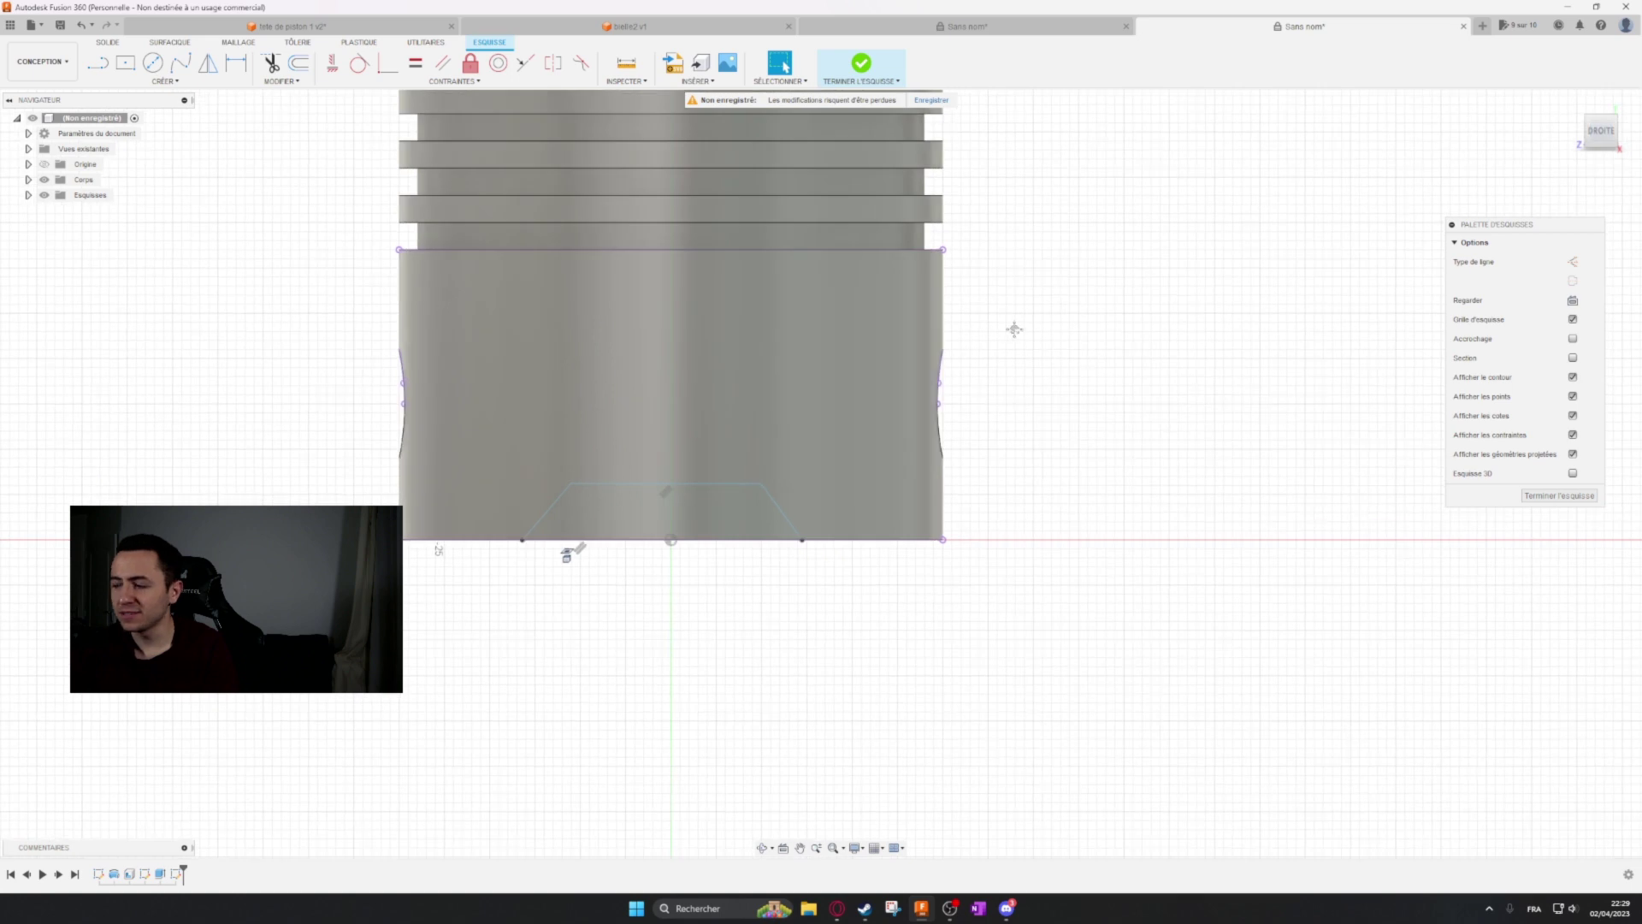
left_click(44, 179)
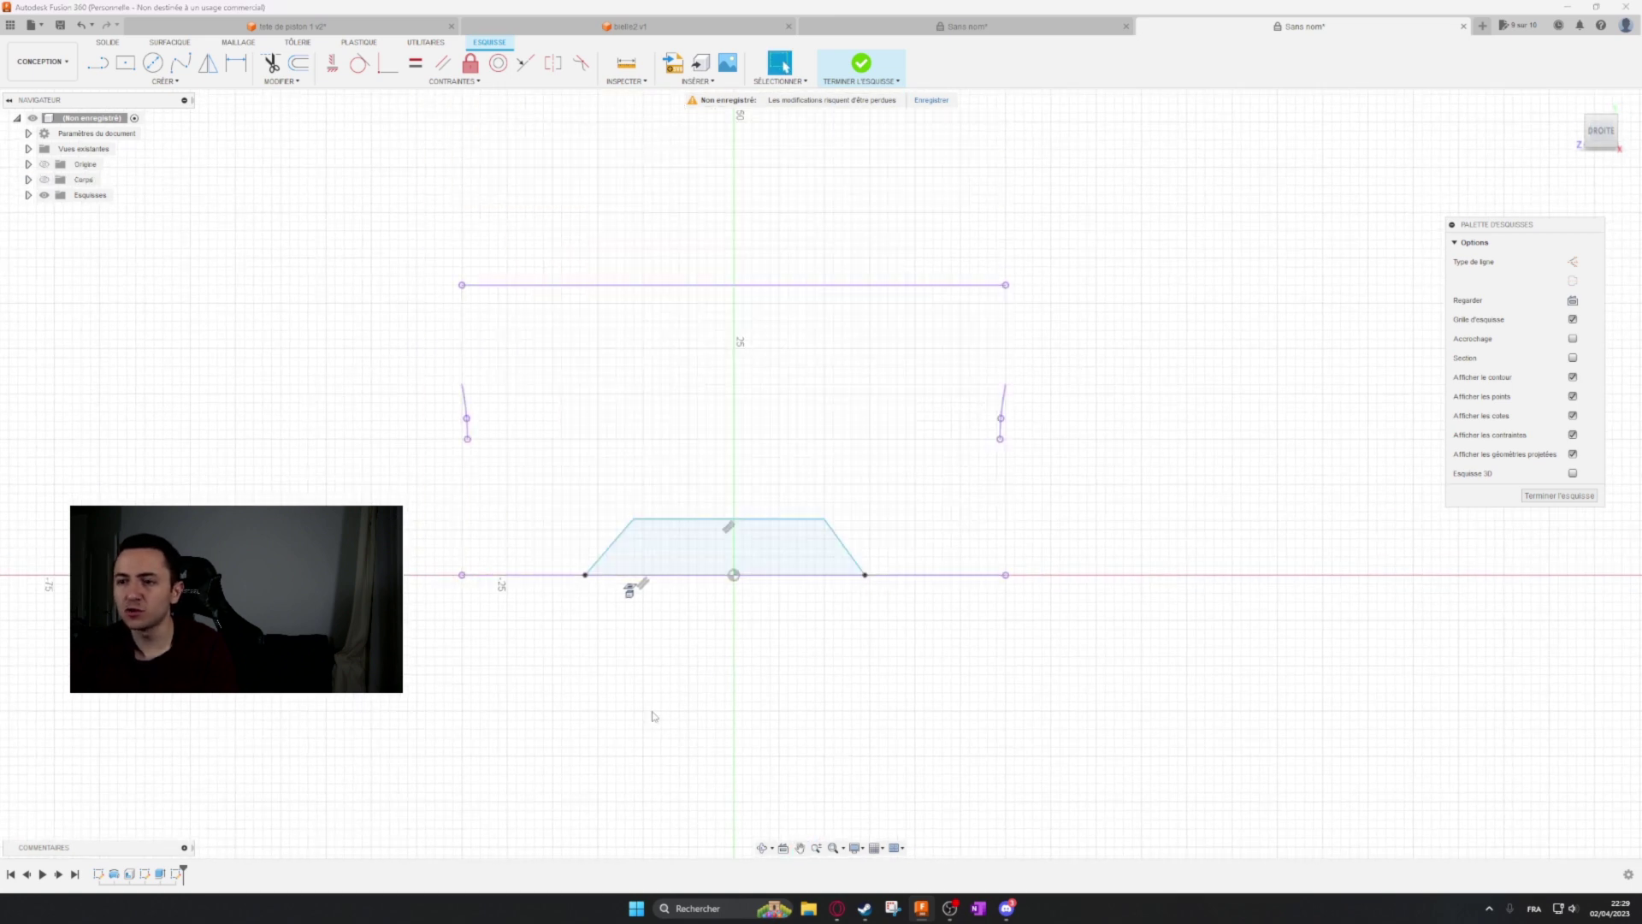
scroll(676, 616, "up", 2)
scroll(684, 599, "down", 2)
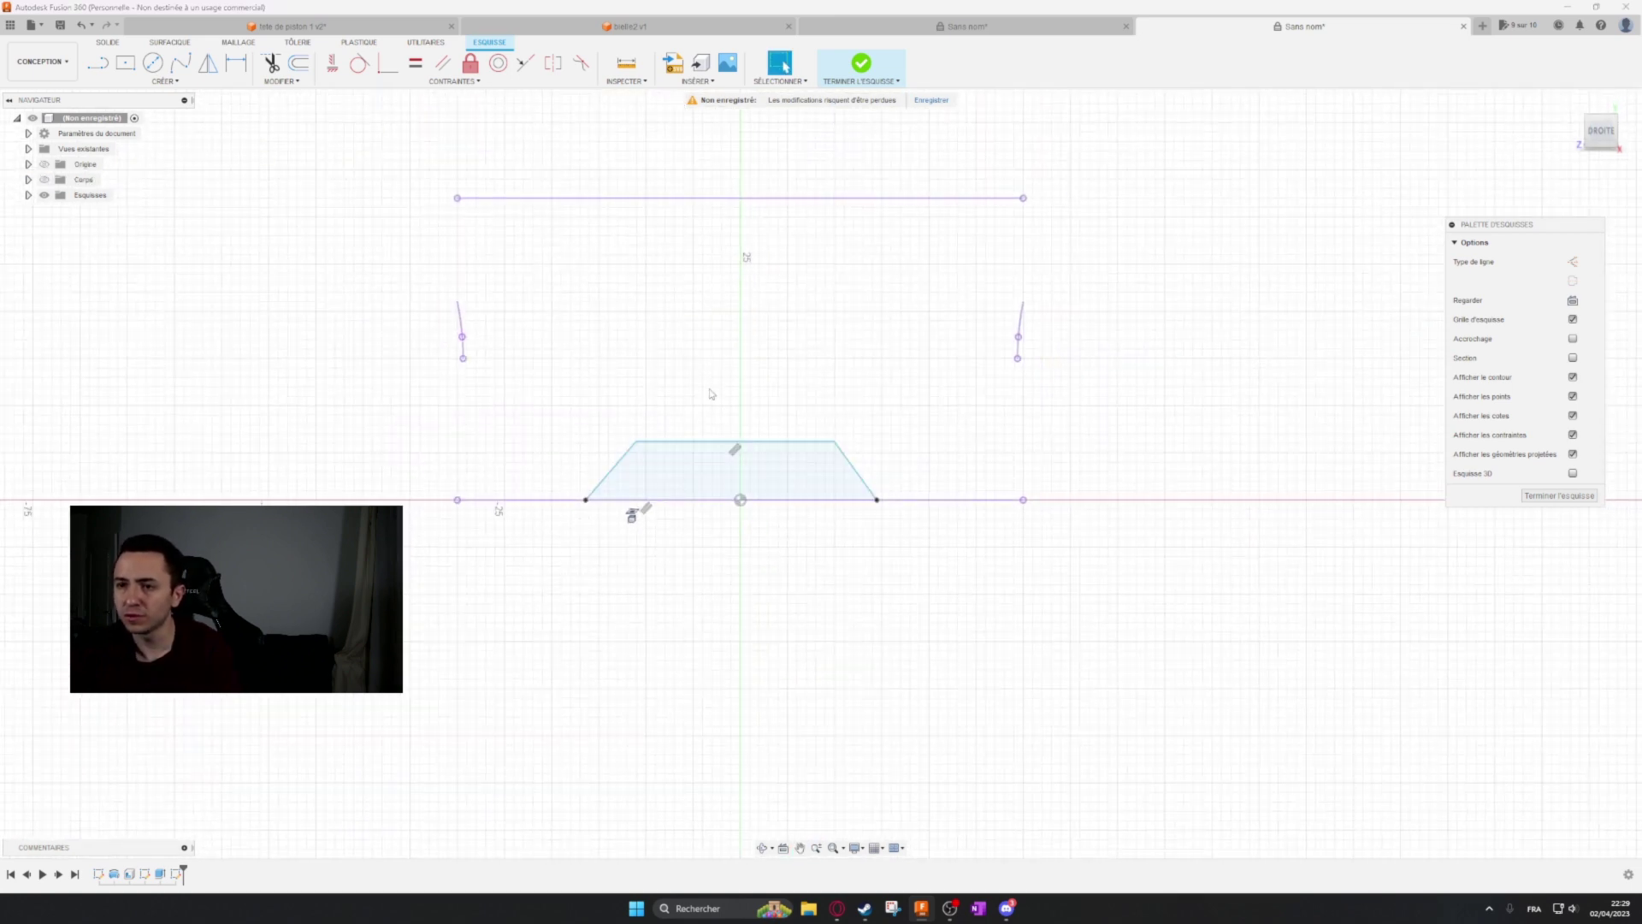
scroll(855, 547, "up", 2)
left_click_drag(900, 469, 862, 403)
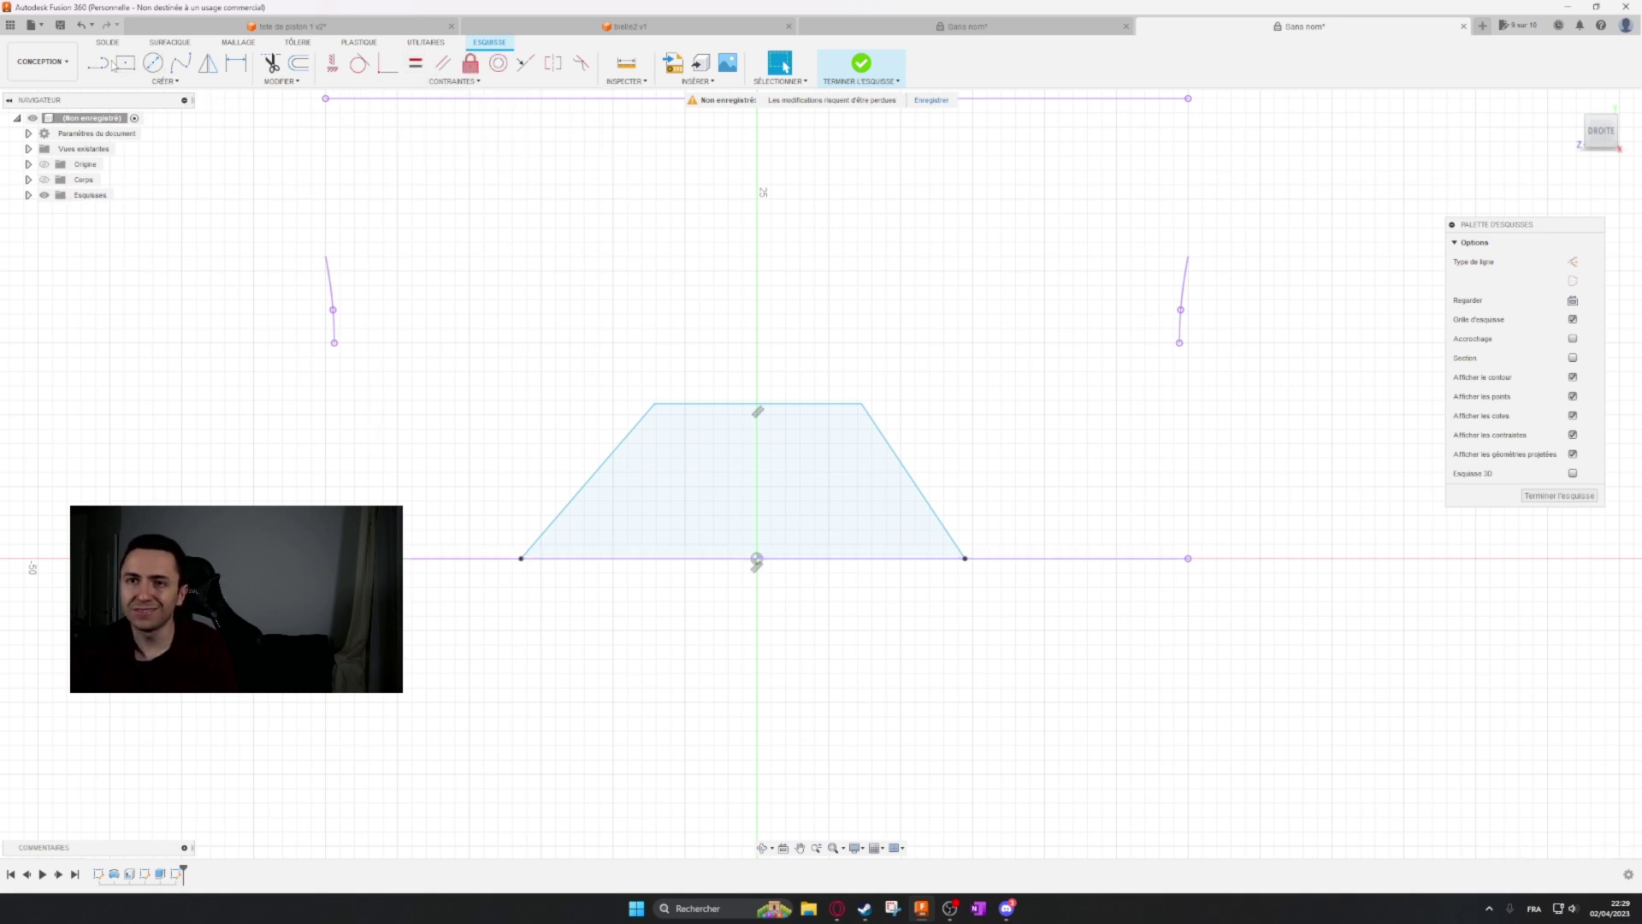
Draw a line from the trapezoid's upper edge down to the sketch origin.
key("l")
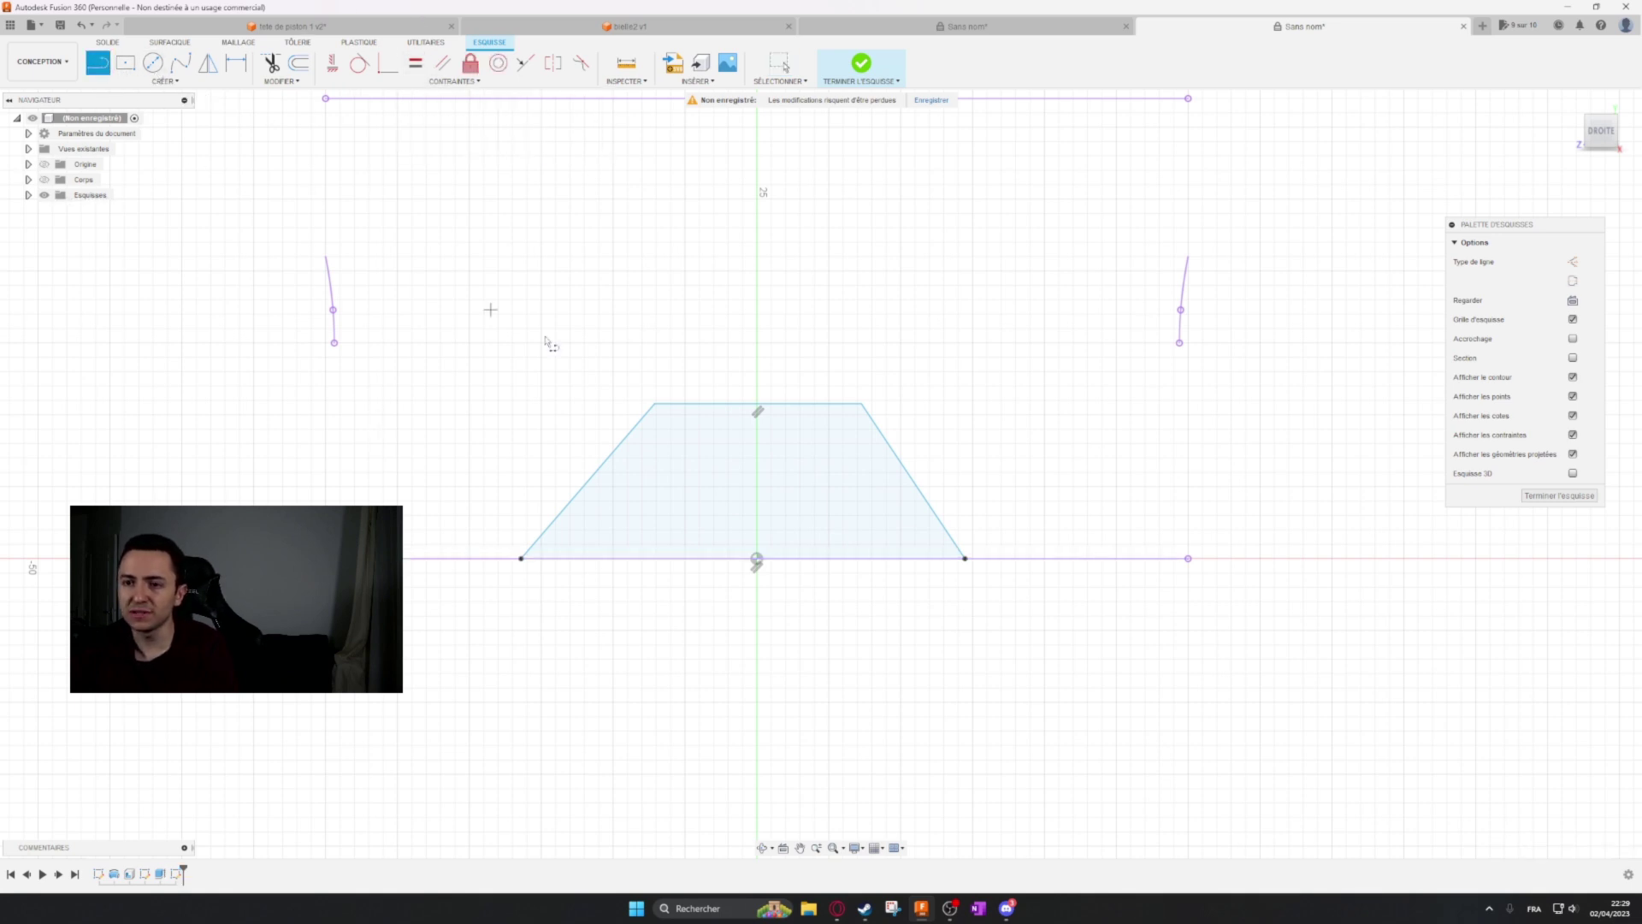
left_click(718, 403)
left_click(756, 559)
key("Escape")
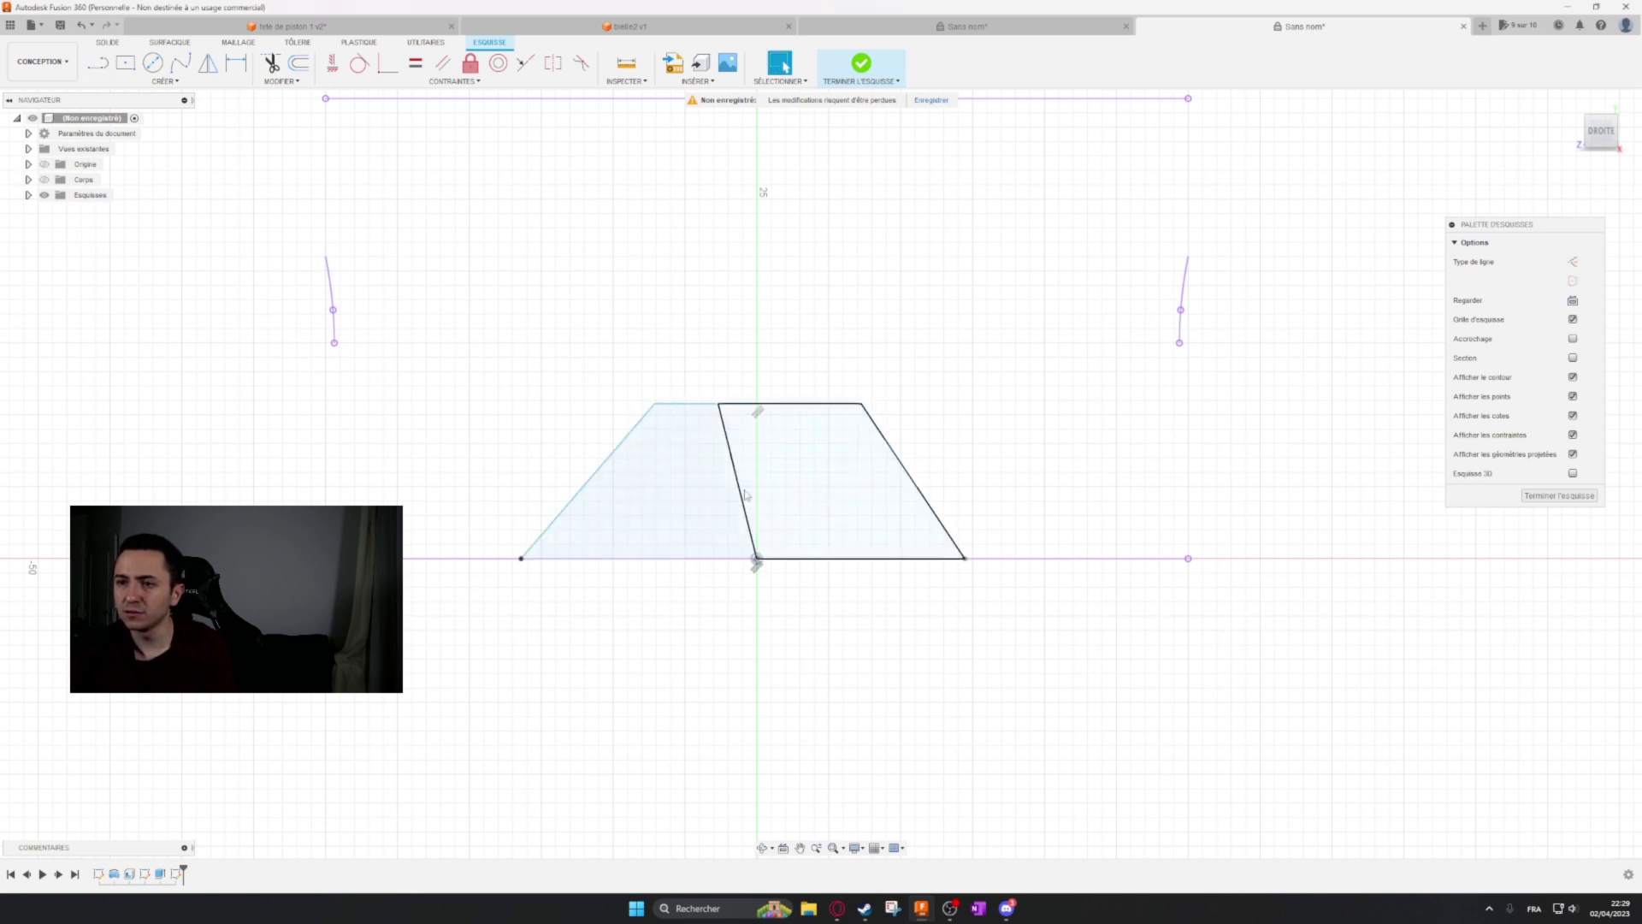
Convert the slanted line between the trapezoid's upper edge and the sketch origin into a construction line.
left_click(745, 495)
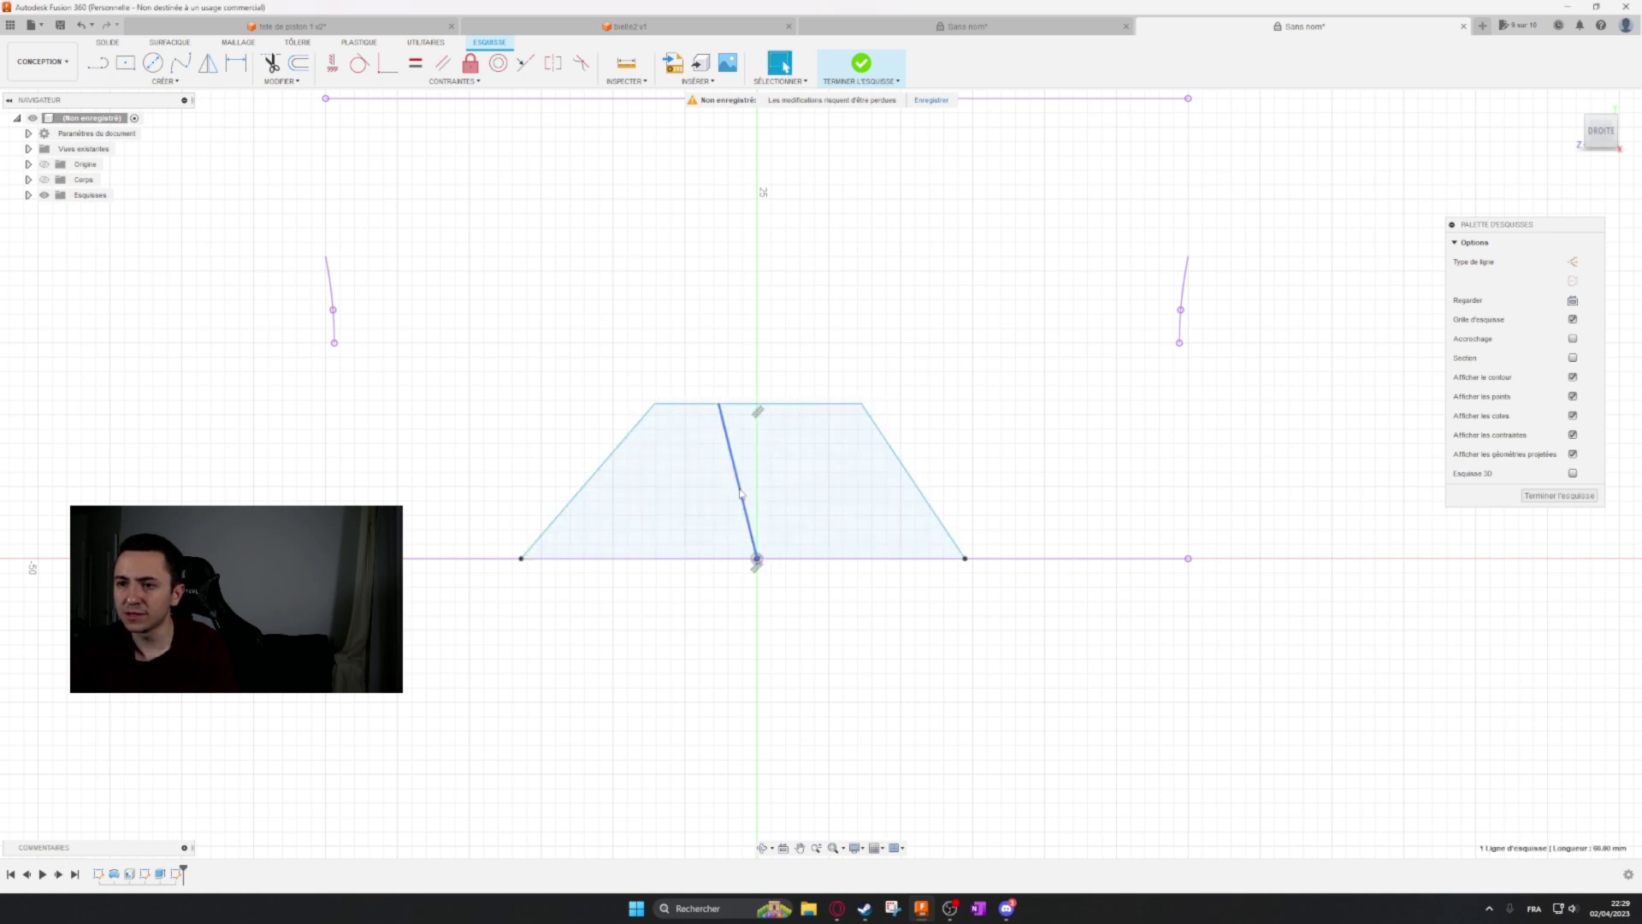
left_click(1573, 263)
left_click(1002, 827)
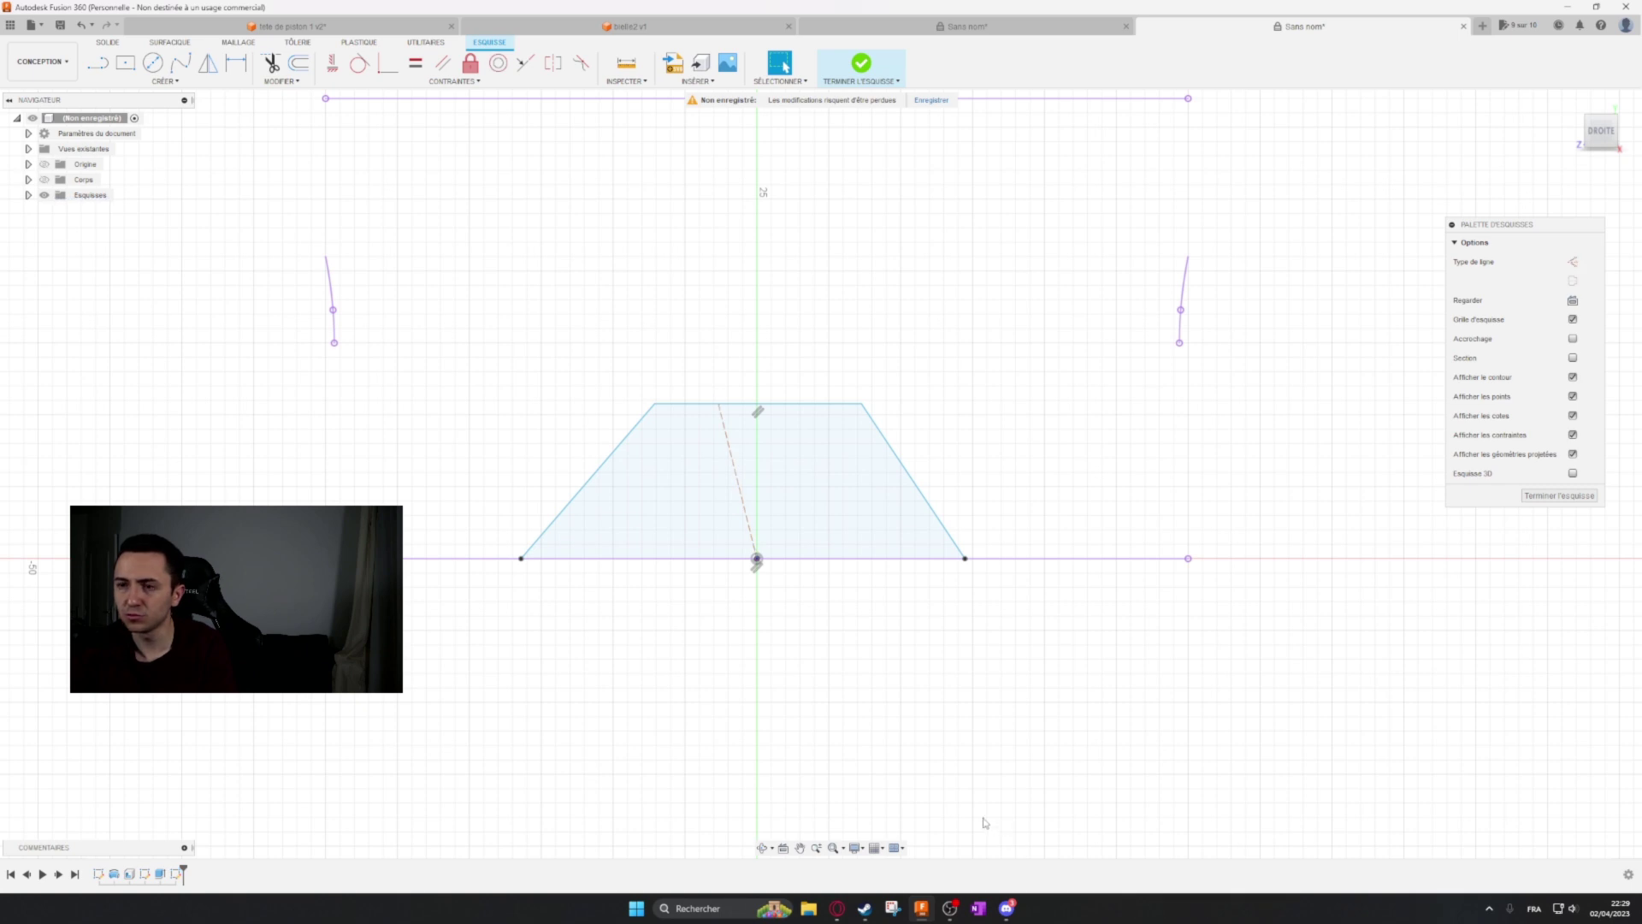
Constrain the construction line's upper endpoint to the midpoint of the trapezoid's upper edge.
left_click(363, 83)
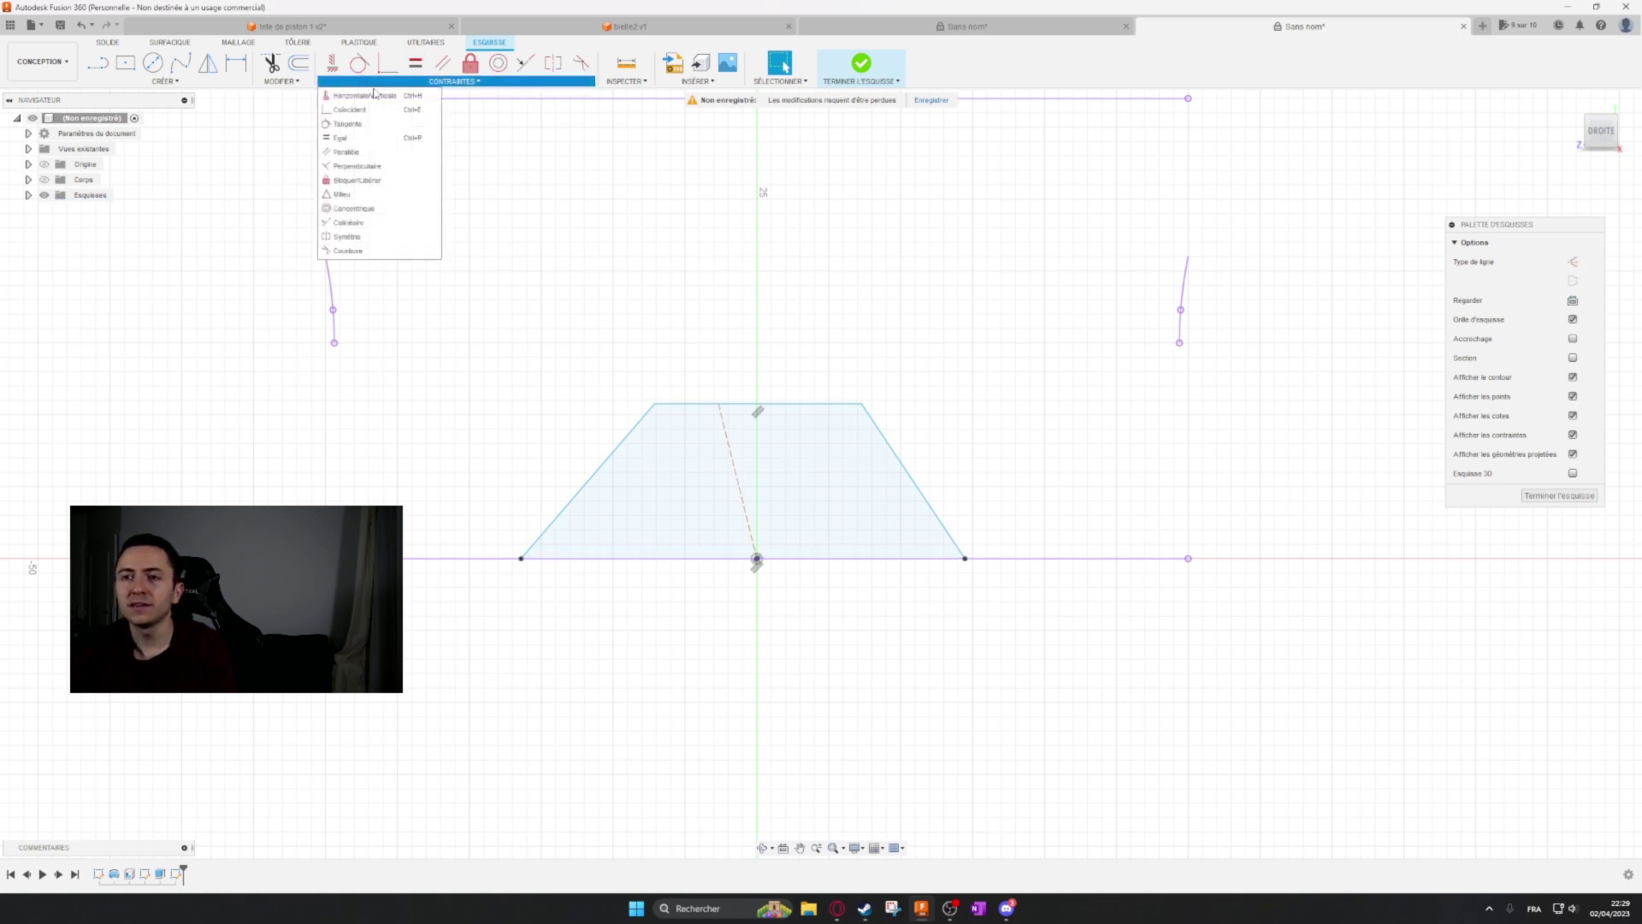
left_click(356, 195)
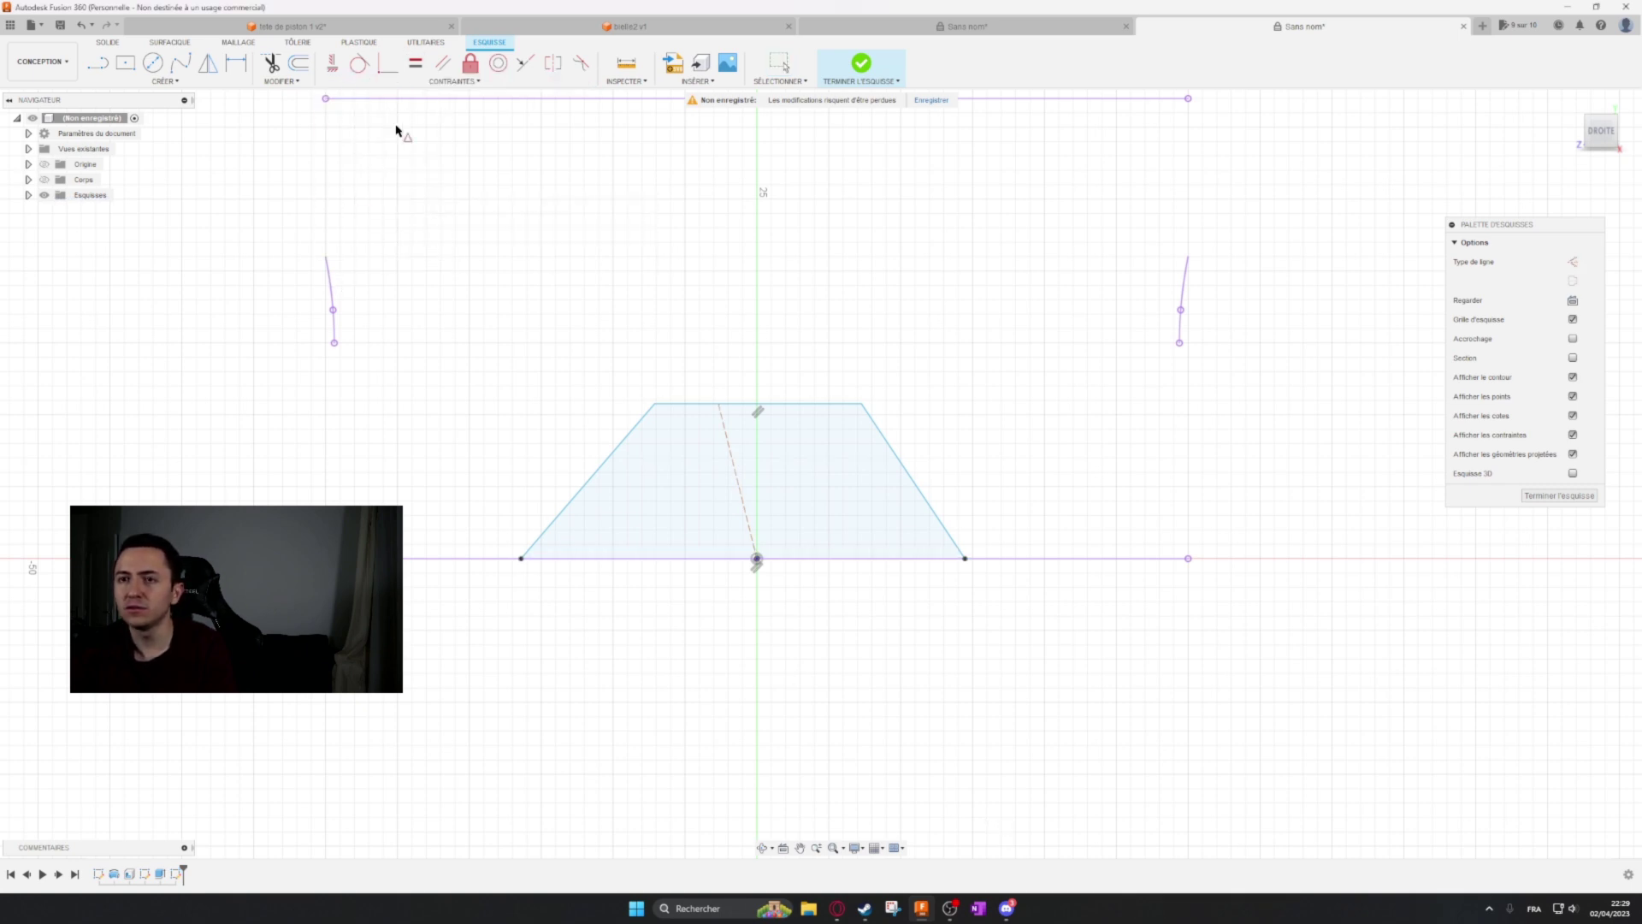
left_click(381, 82)
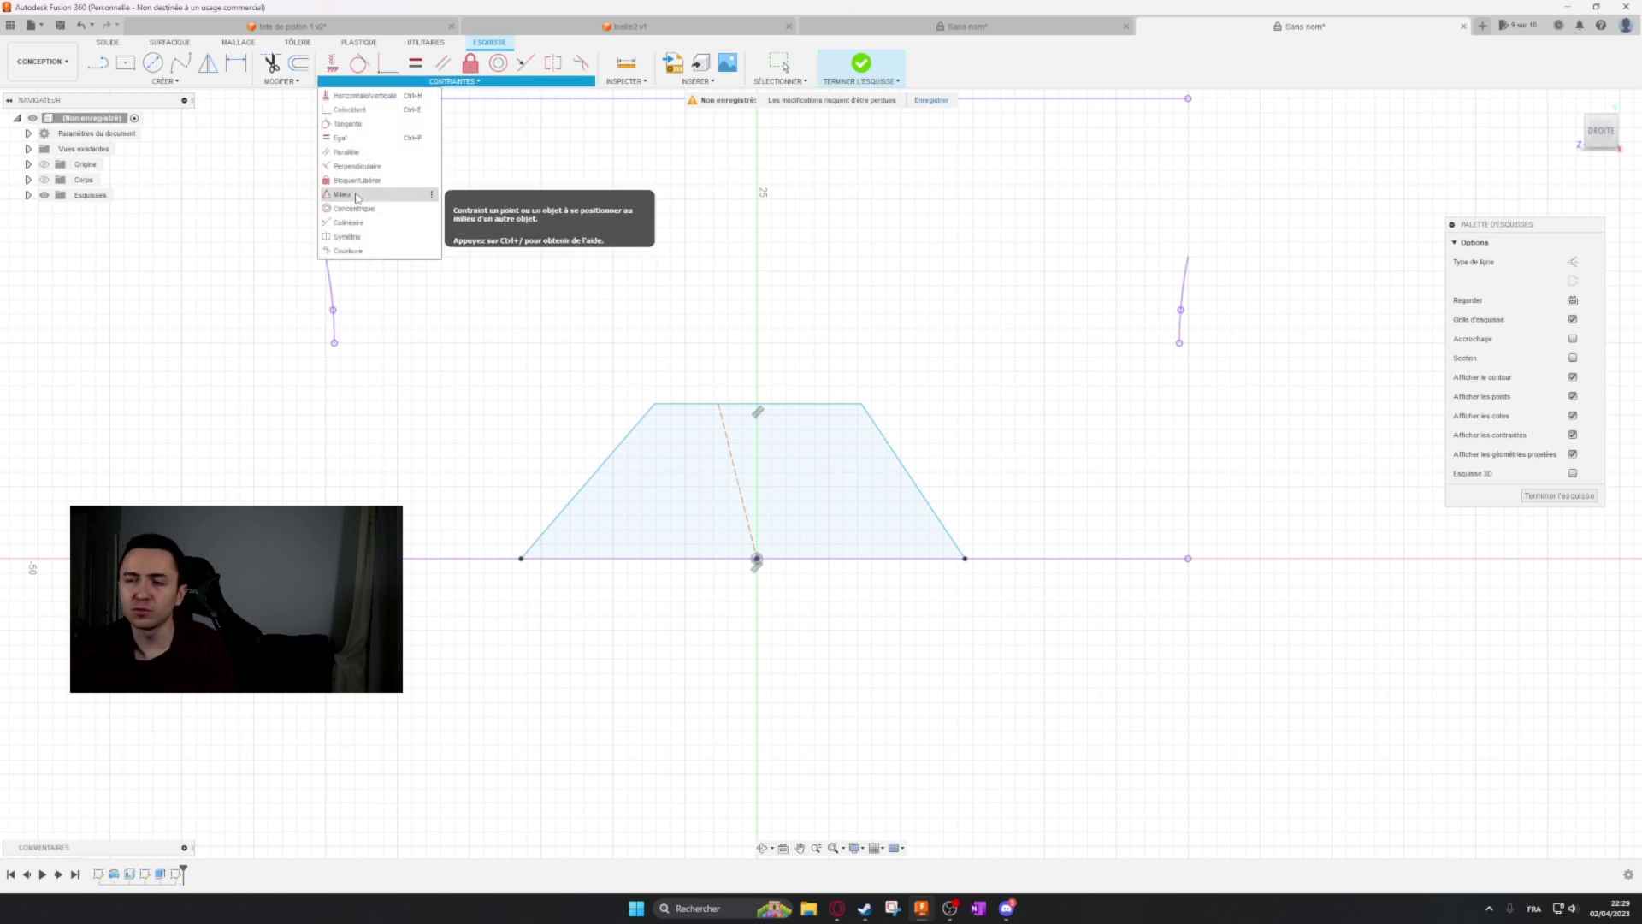
left_click(357, 195)
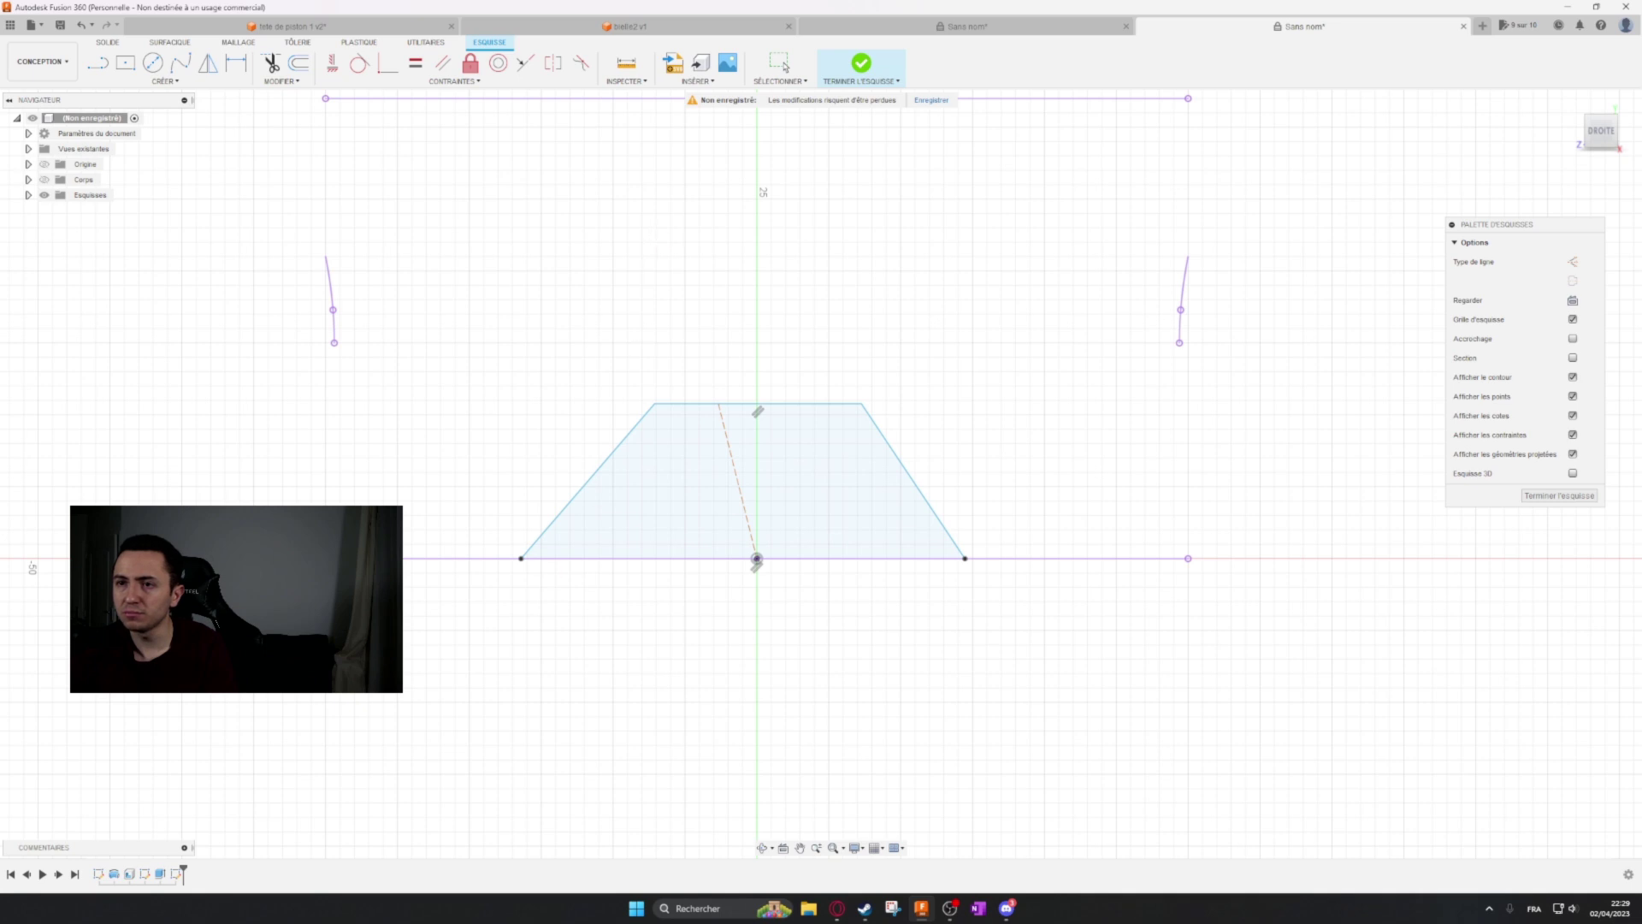
scroll(733, 576, "up", 3)
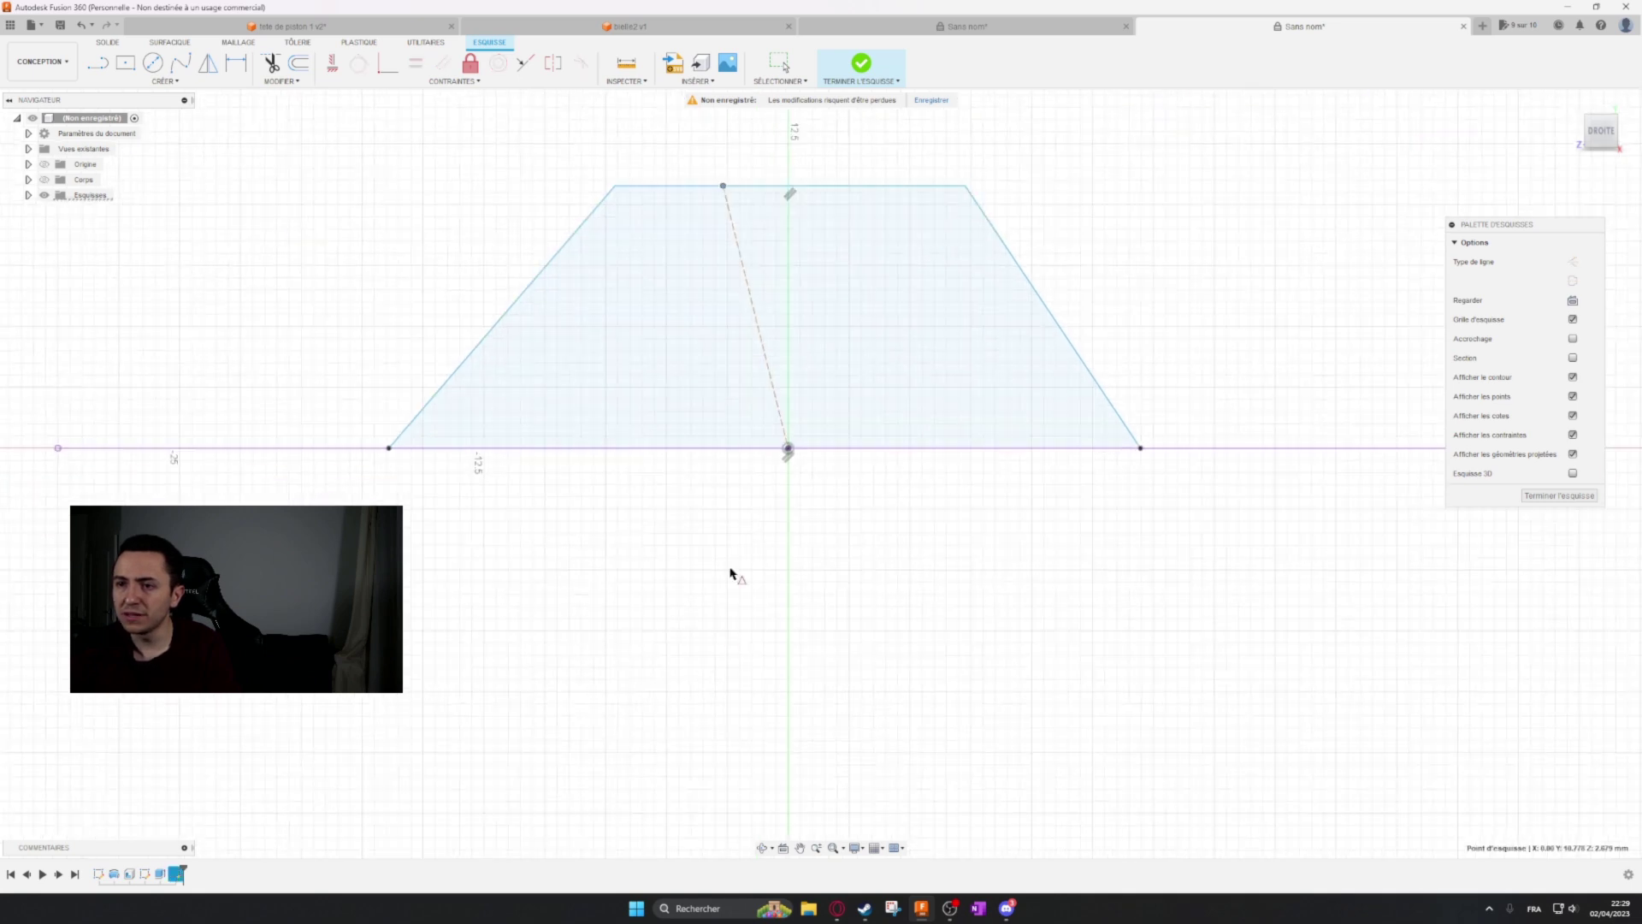
left_click(825, 185)
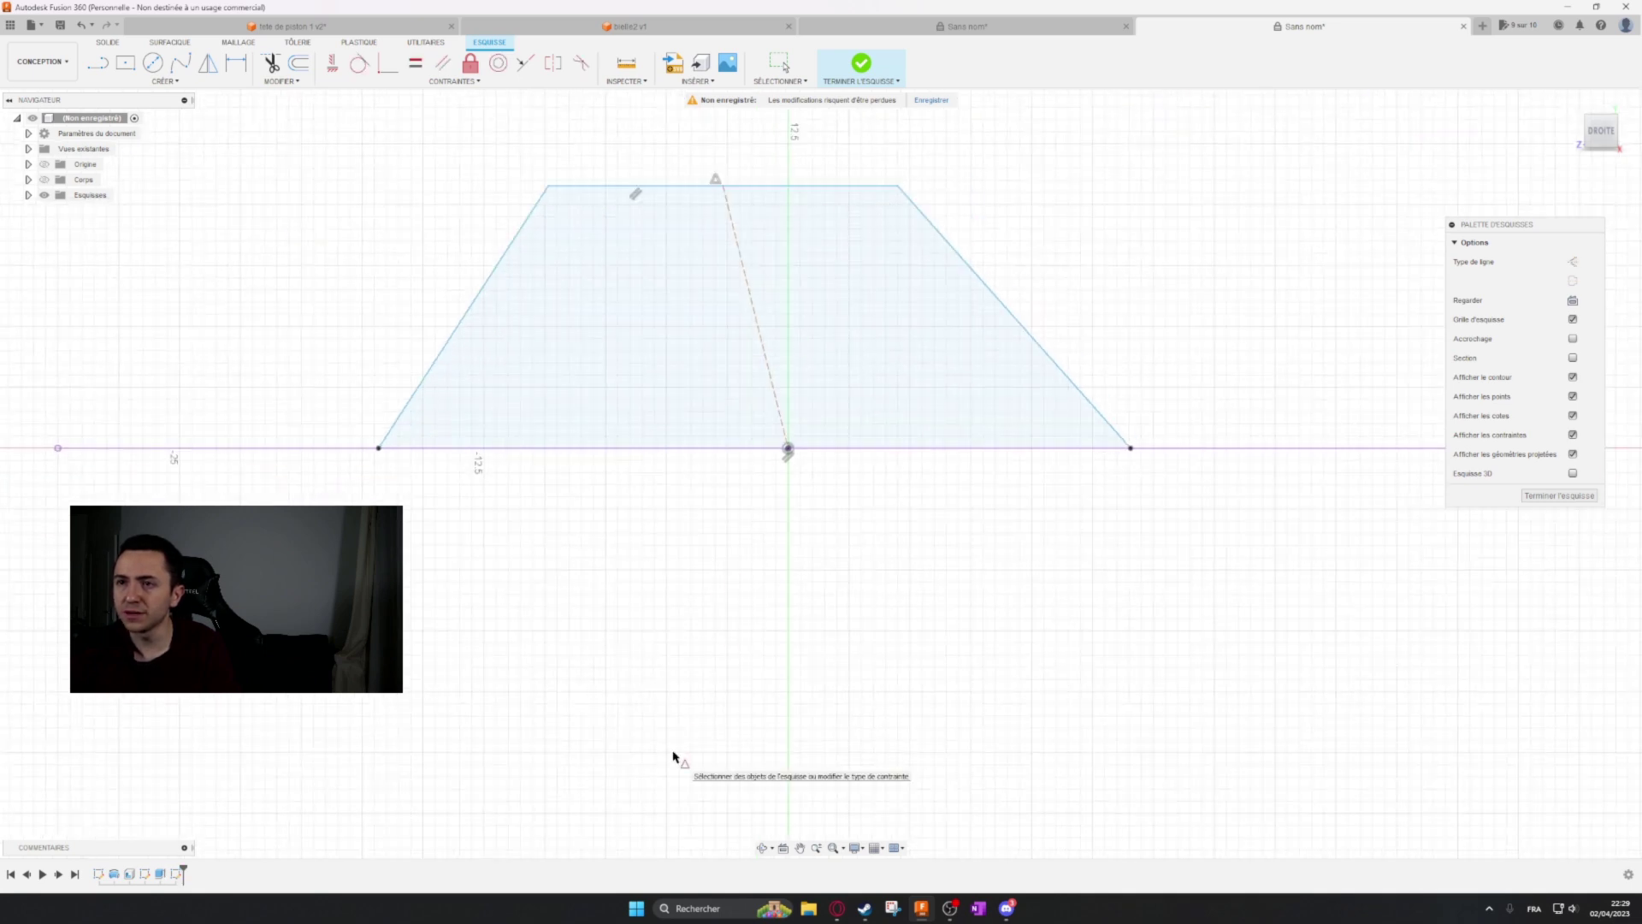
middle_click_drag(652, 590, 587, 748)
key("Escape")
Apply a vertical constraint to the construction line through the sketch origin.
left_click(673, 419)
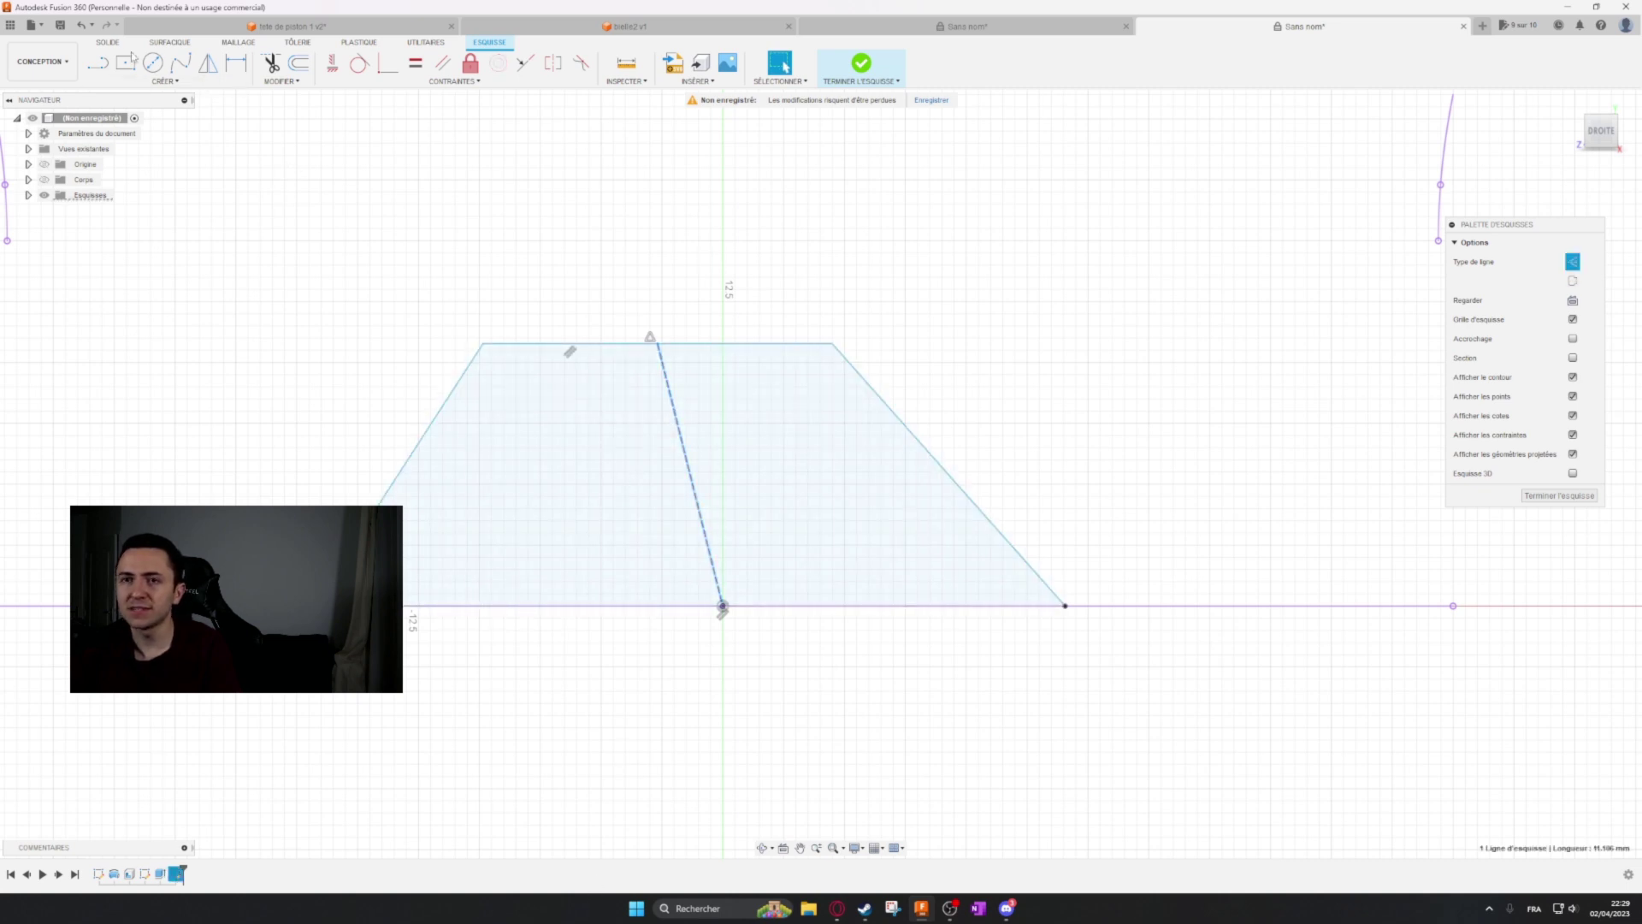
left_click(332, 63)
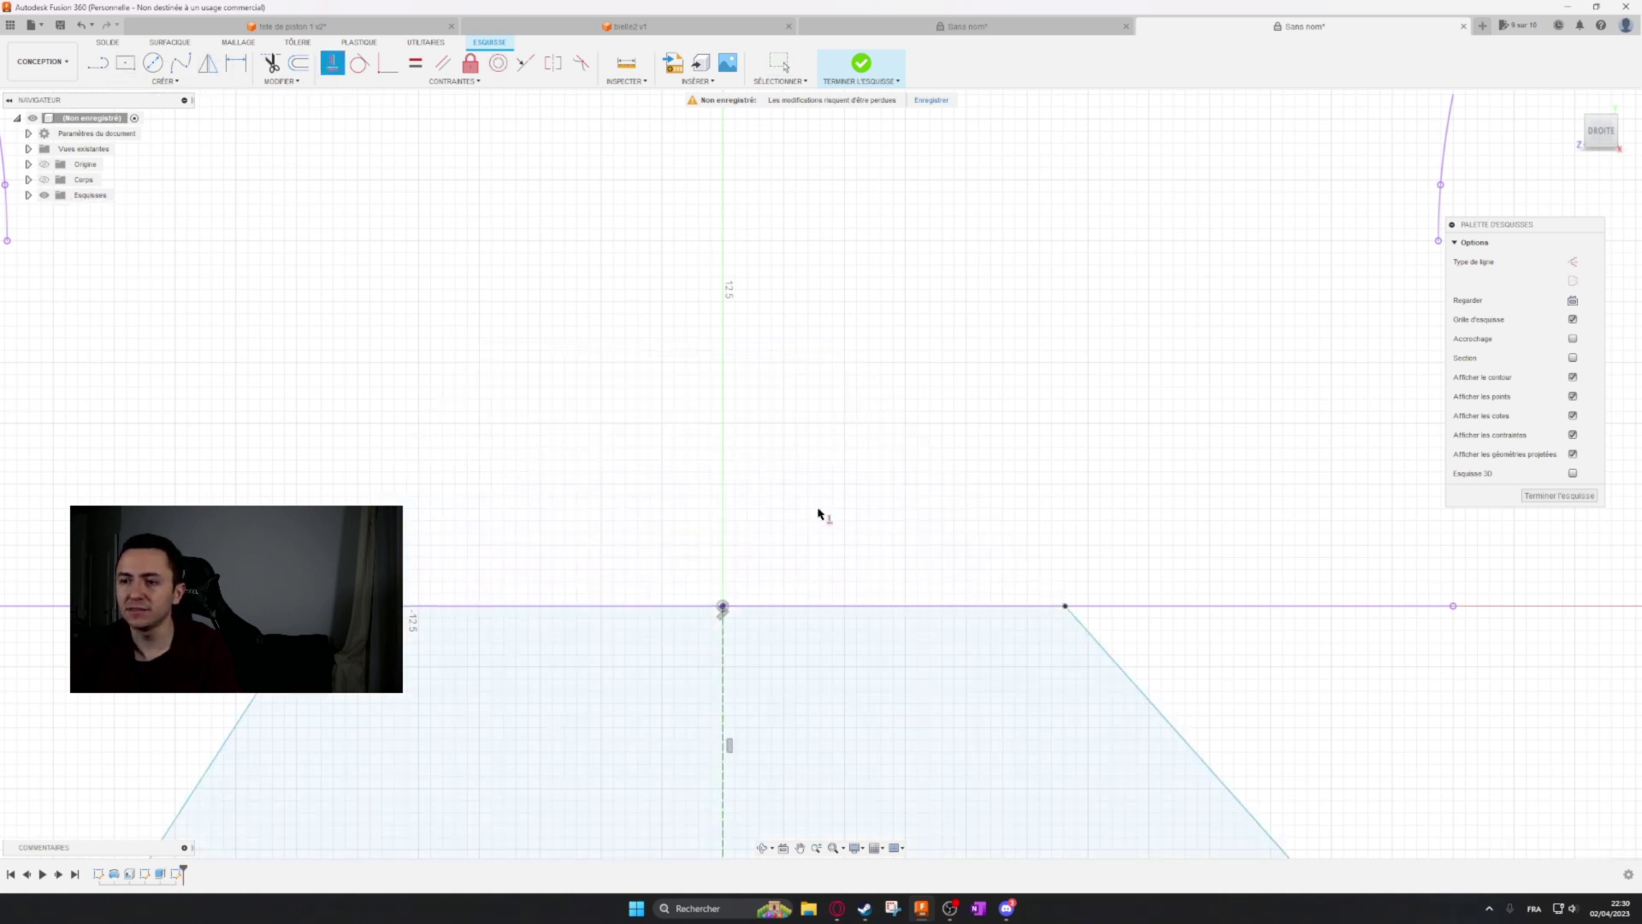
scroll(818, 513, "down", 5)
key("Escape")
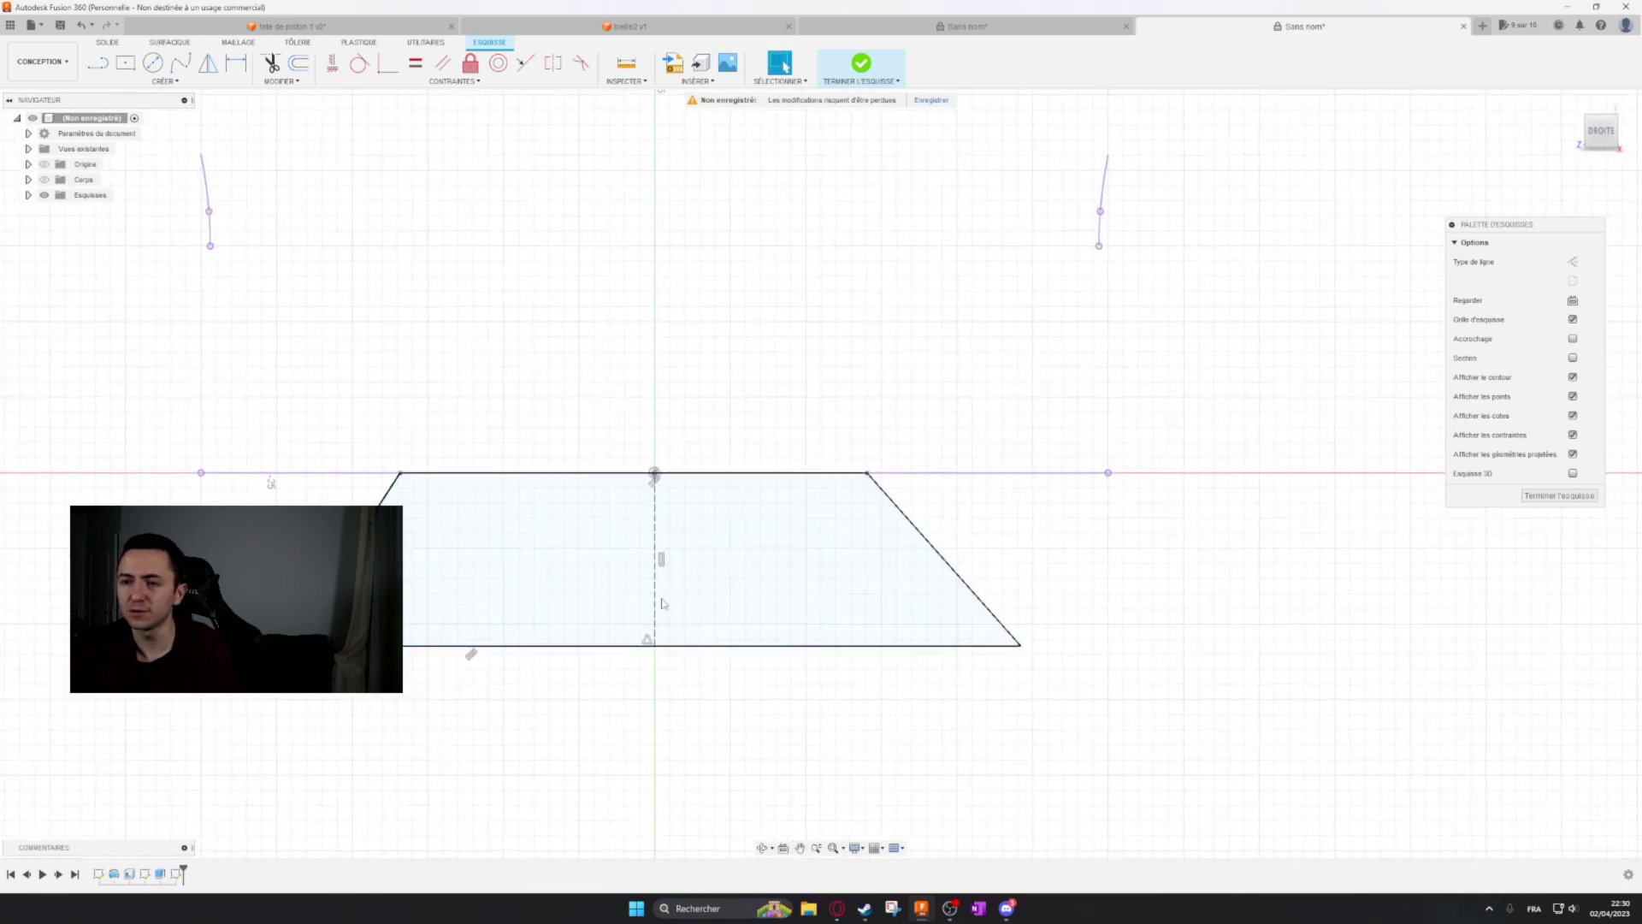
Move the trapezoid's flipped edge back above the base line and pull its corner inward so it is shorter than the base.
left_click_drag(653, 647, 657, 313)
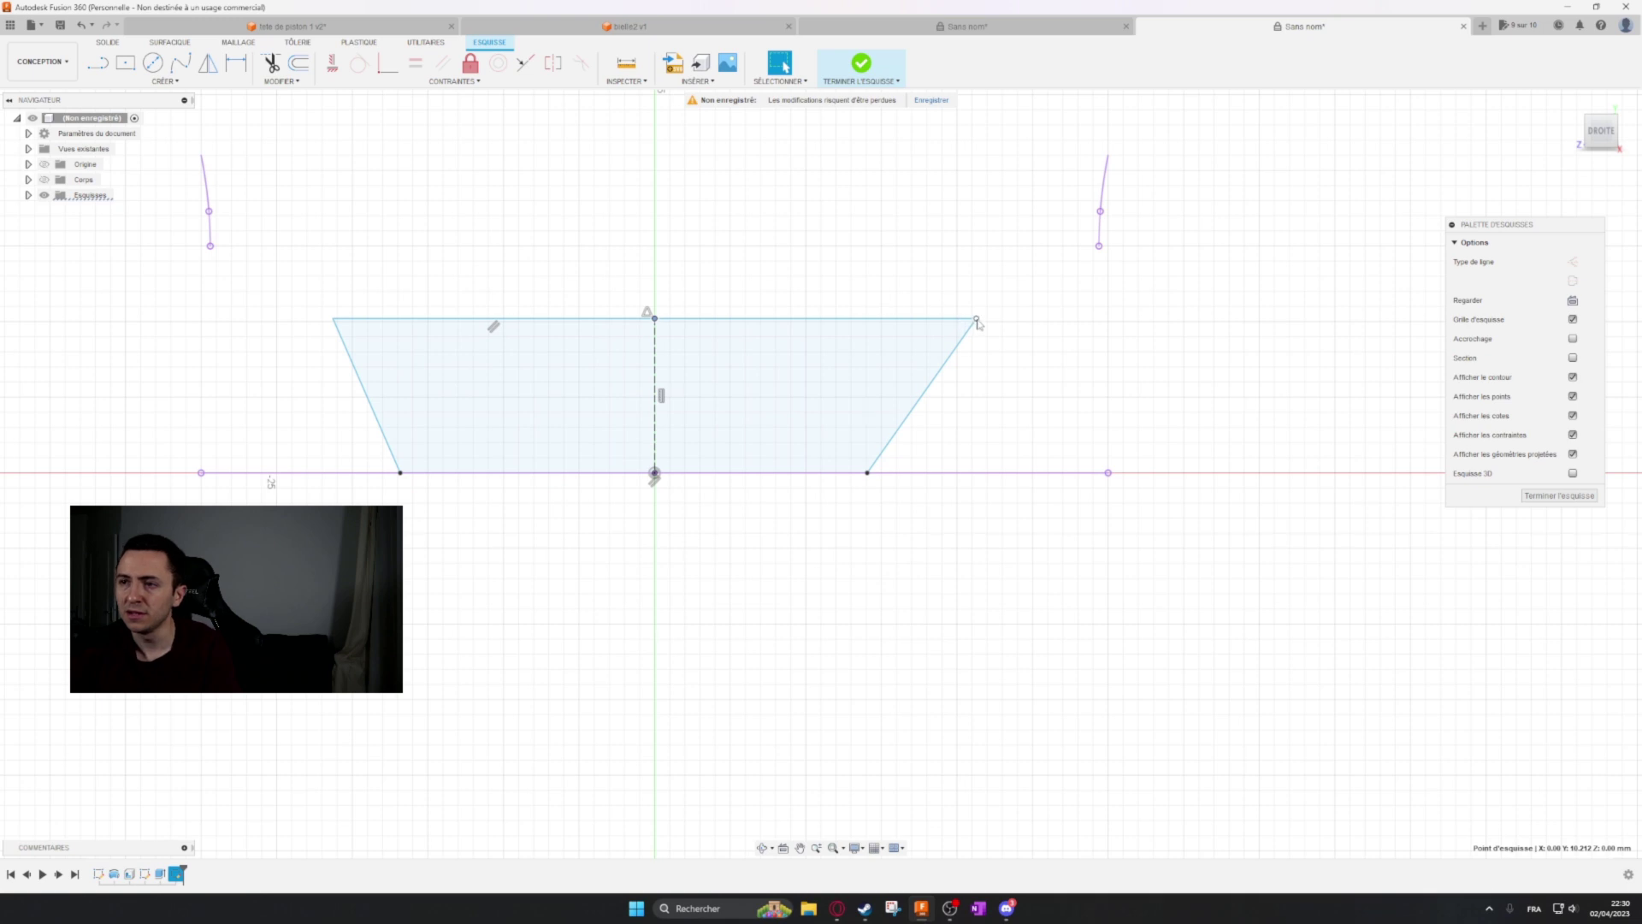
mouse_move(975, 321)
left_mouse_down()
mouse_move(710, 310)
mouse_move(715, 298)
mouse_move(751, 320)
left_mouse_up()
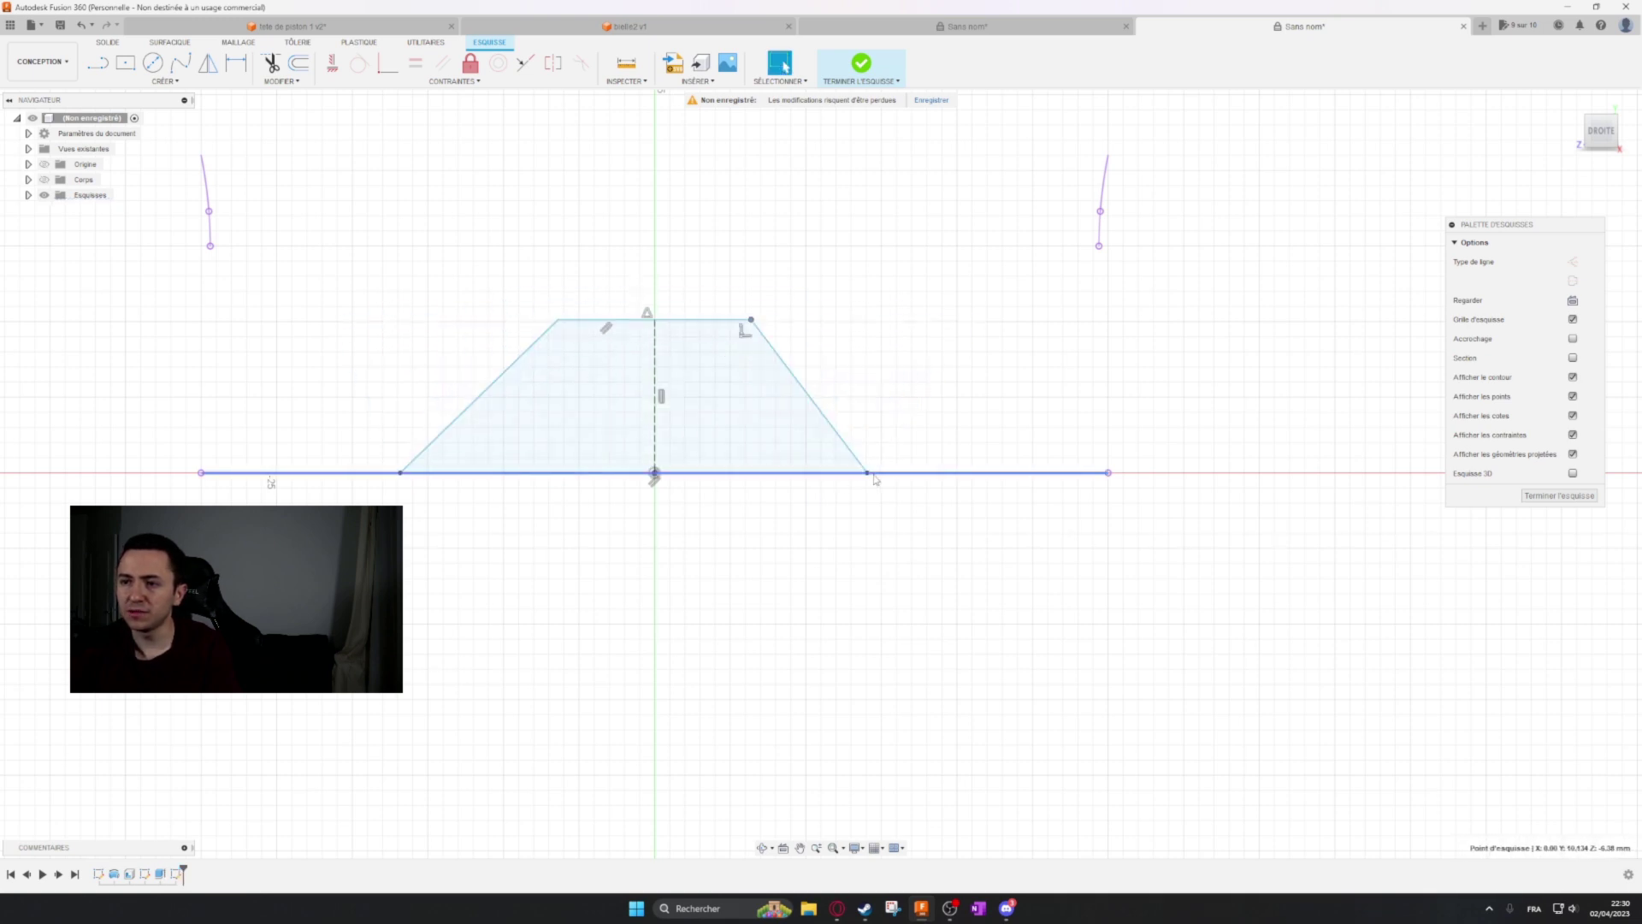
Test the trapezoid sketch's freedom by shifting its lower corners along the base line.
mouse_move(869, 479)
left_mouse_down()
mouse_move(924, 458)
mouse_move(817, 456)
left_mouse_up()
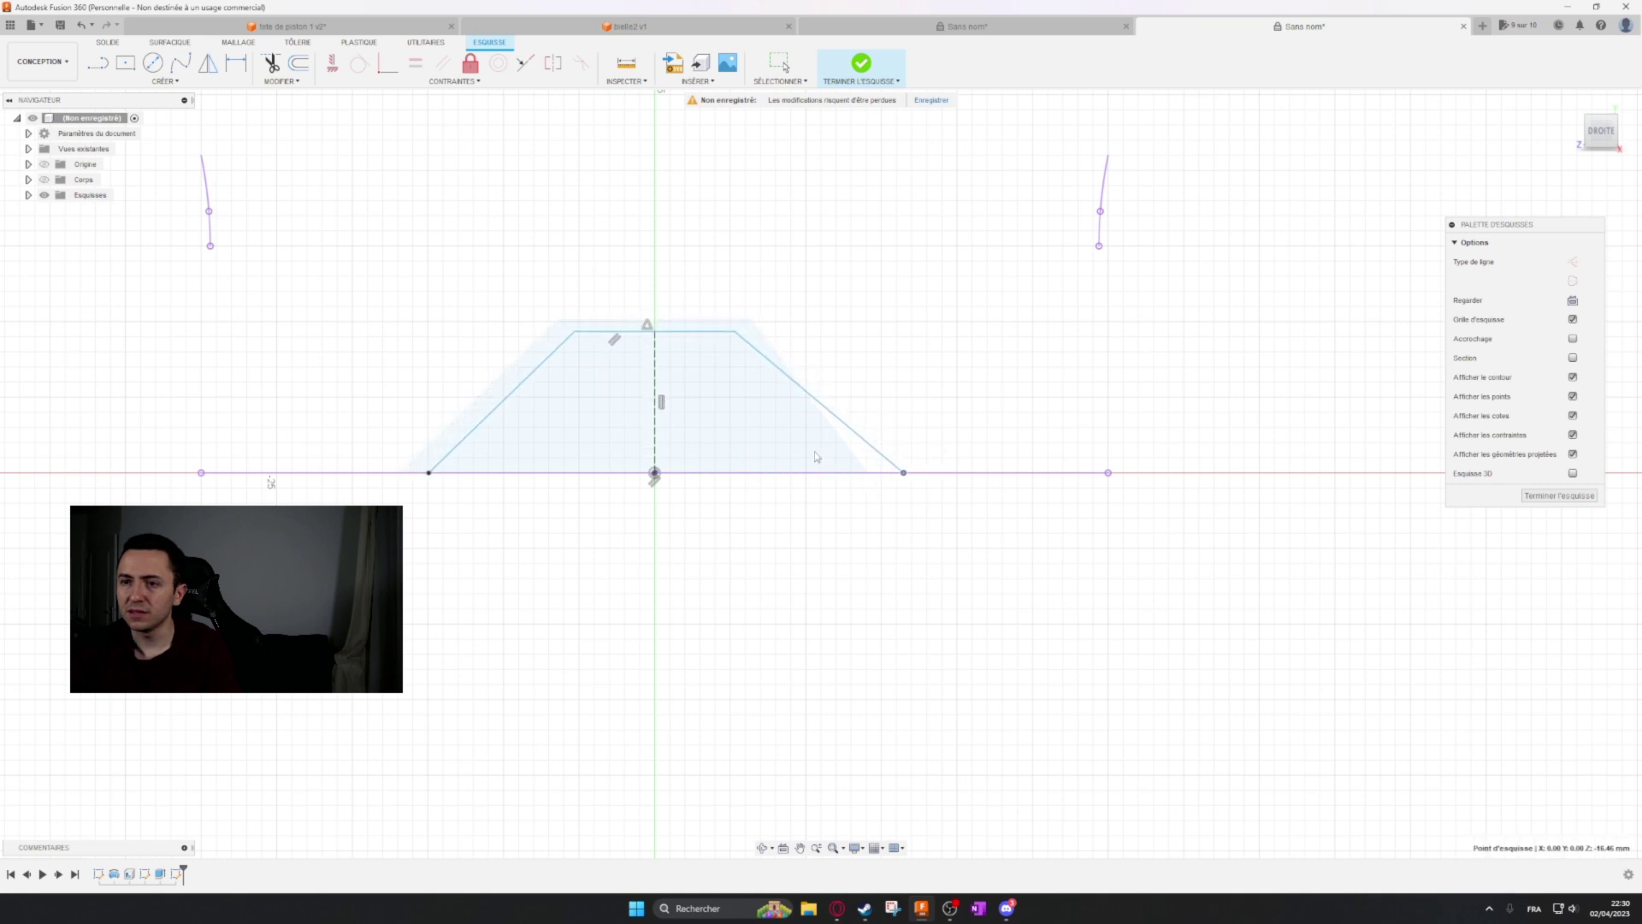
middle_click_drag(682, 175, 707, 213)
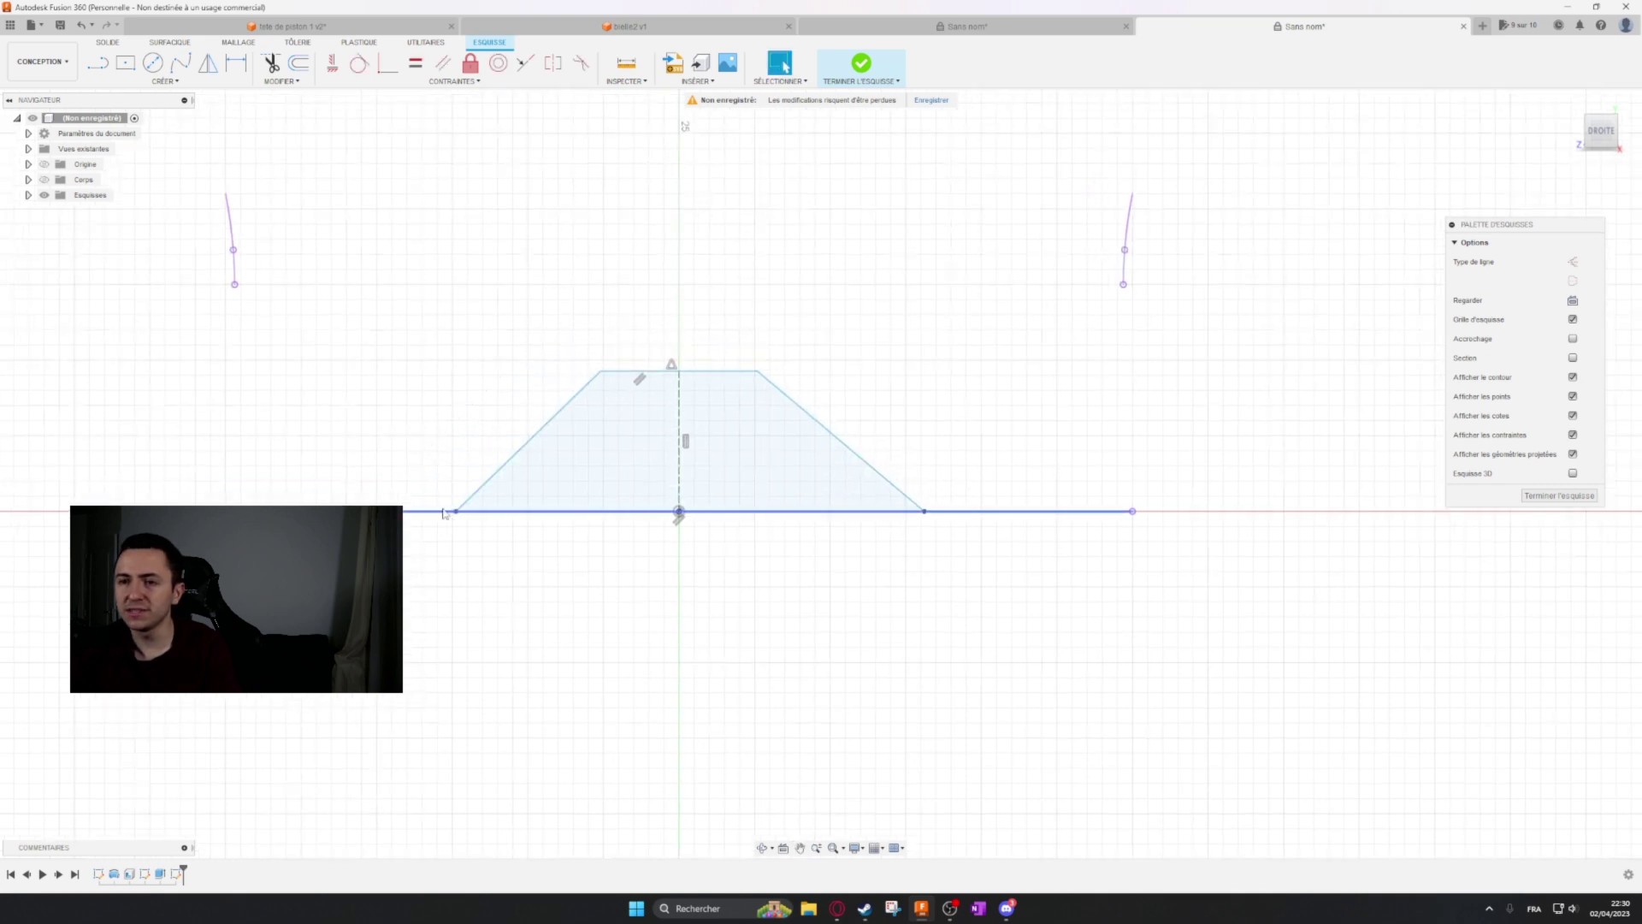
mouse_move(444, 514)
left_mouse_down()
mouse_move(415, 511)
mouse_move(466, 510)
mouse_move(408, 510)
mouse_move(516, 512)
mouse_move(404, 512)
left_mouse_up()
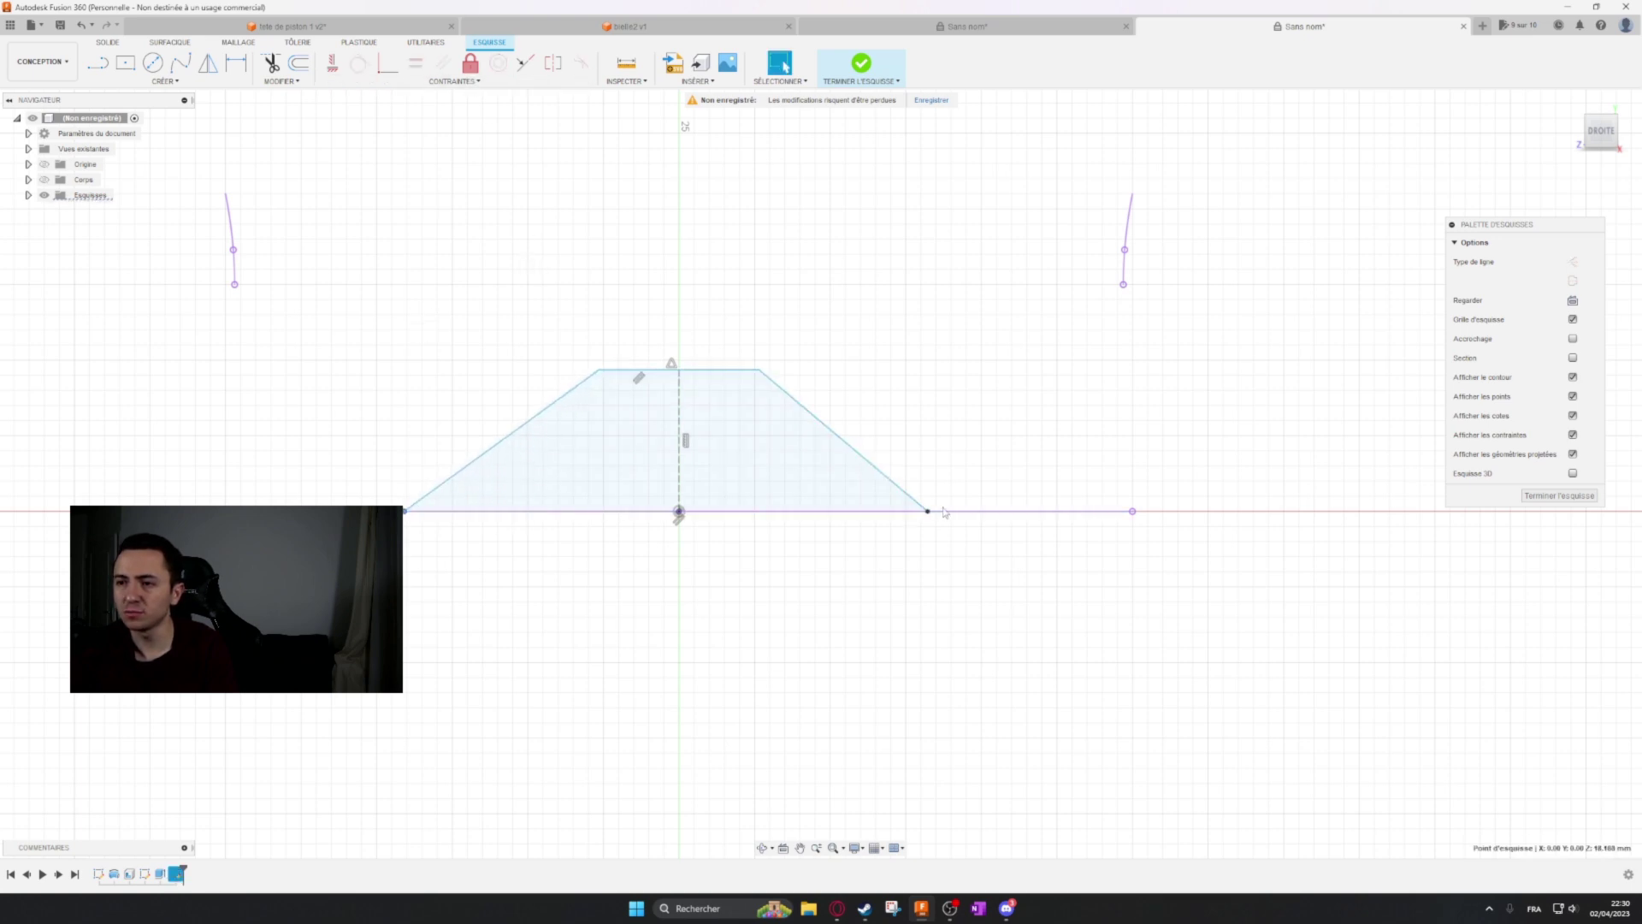
left_click_drag(929, 511, 979, 511)
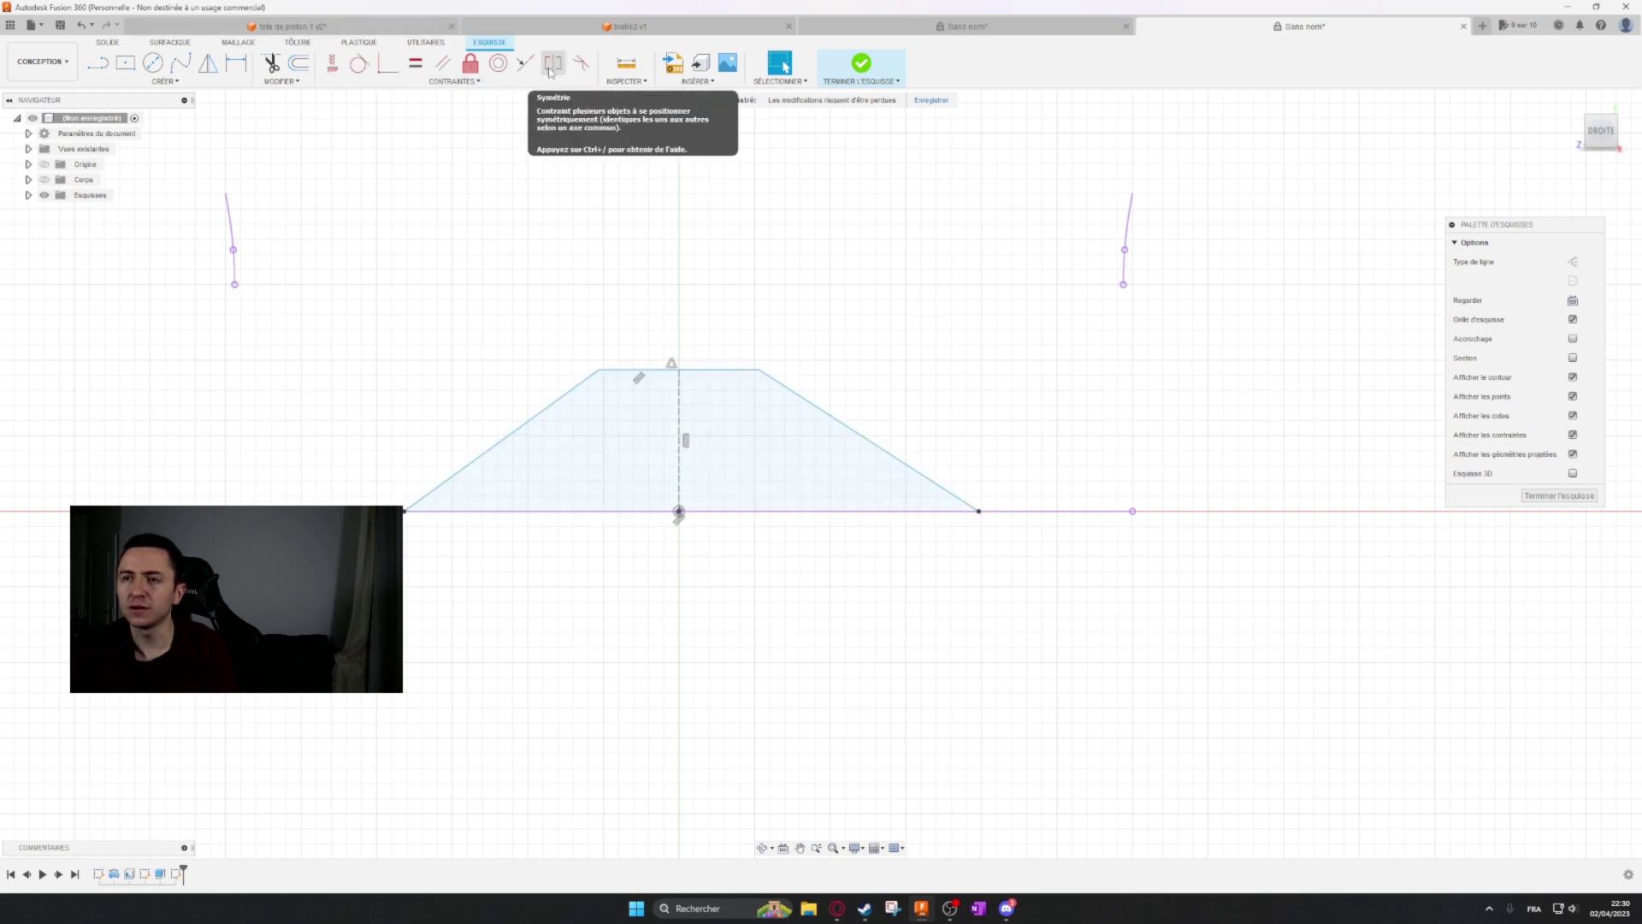
Constrain the trapezoid's two lower corners to be symmetric about the vertical construction line.
left_click(553, 66)
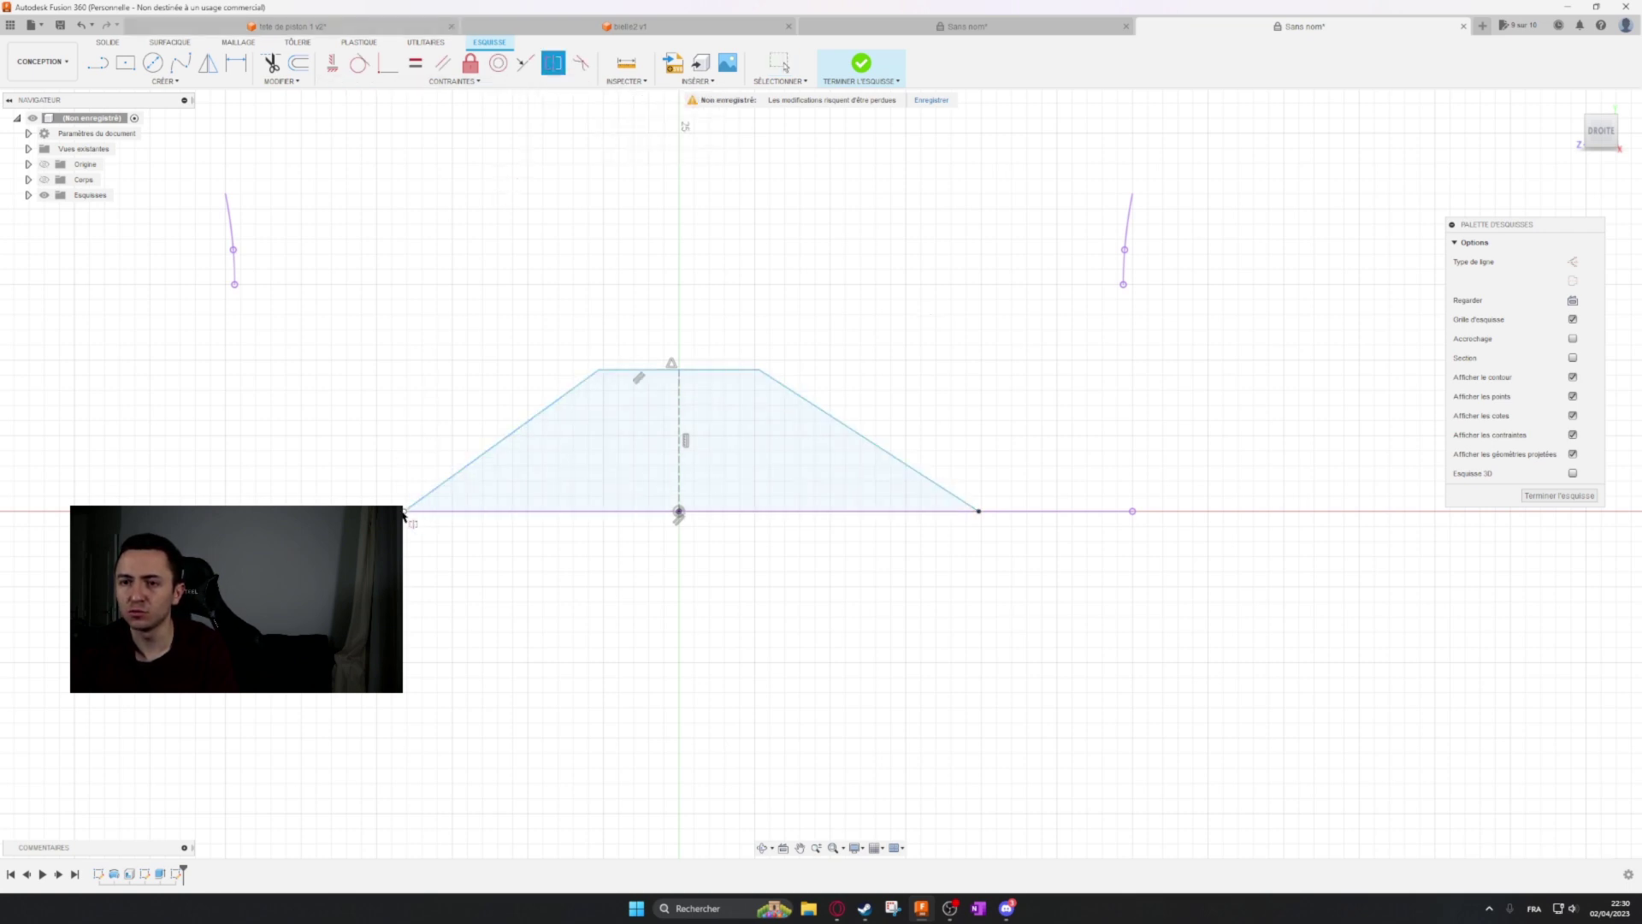
left_click(978, 508)
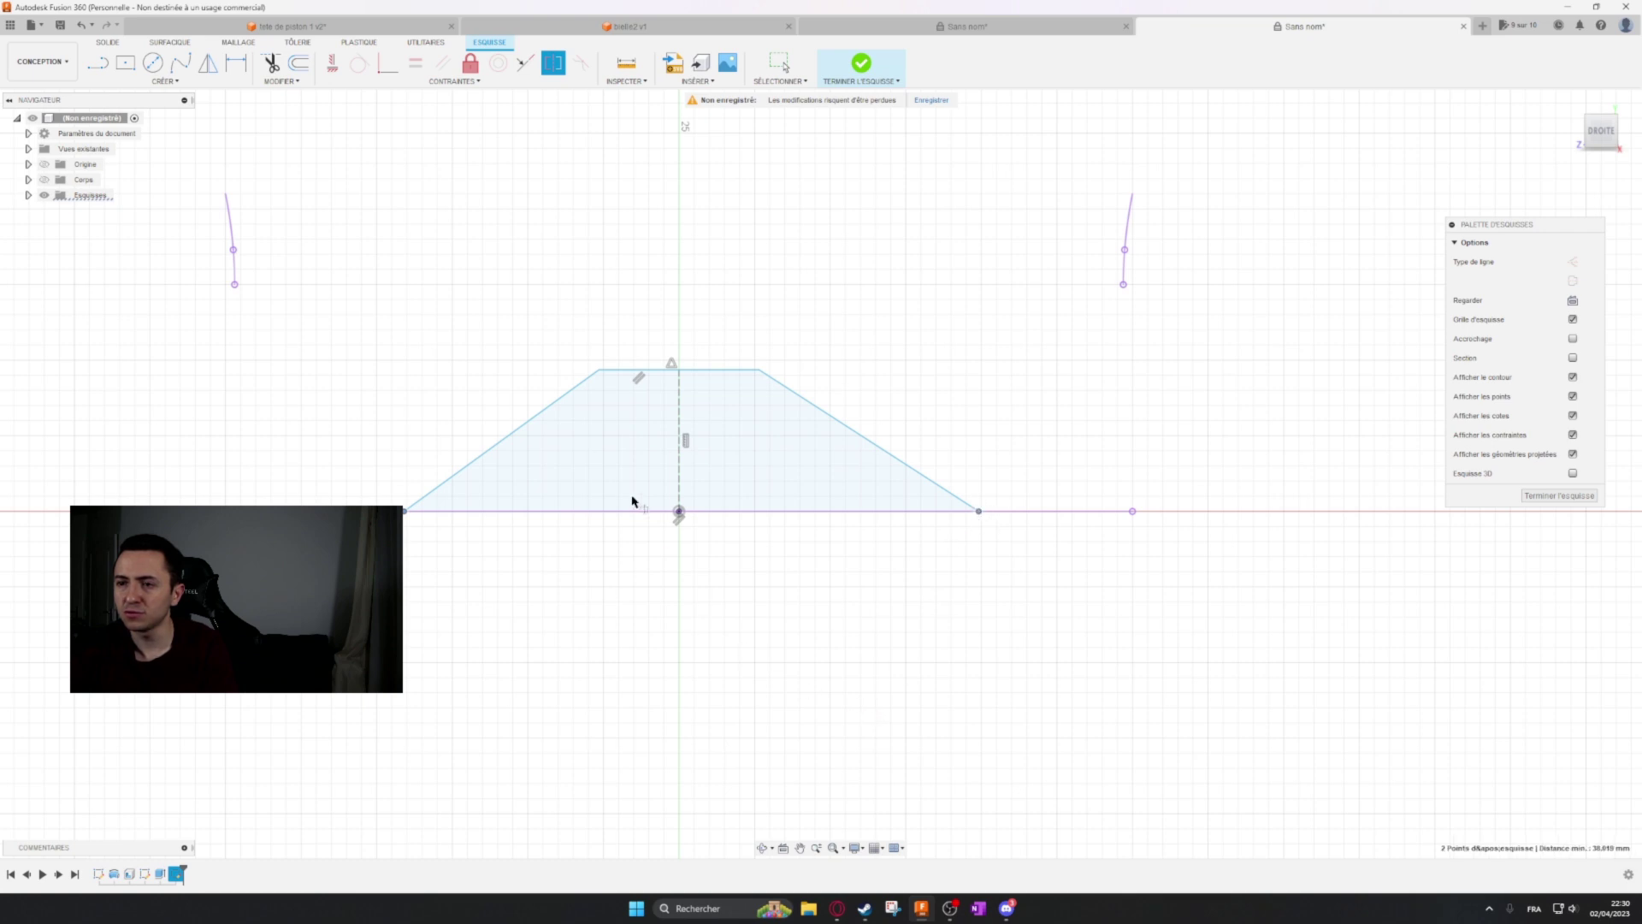
left_click(678, 417)
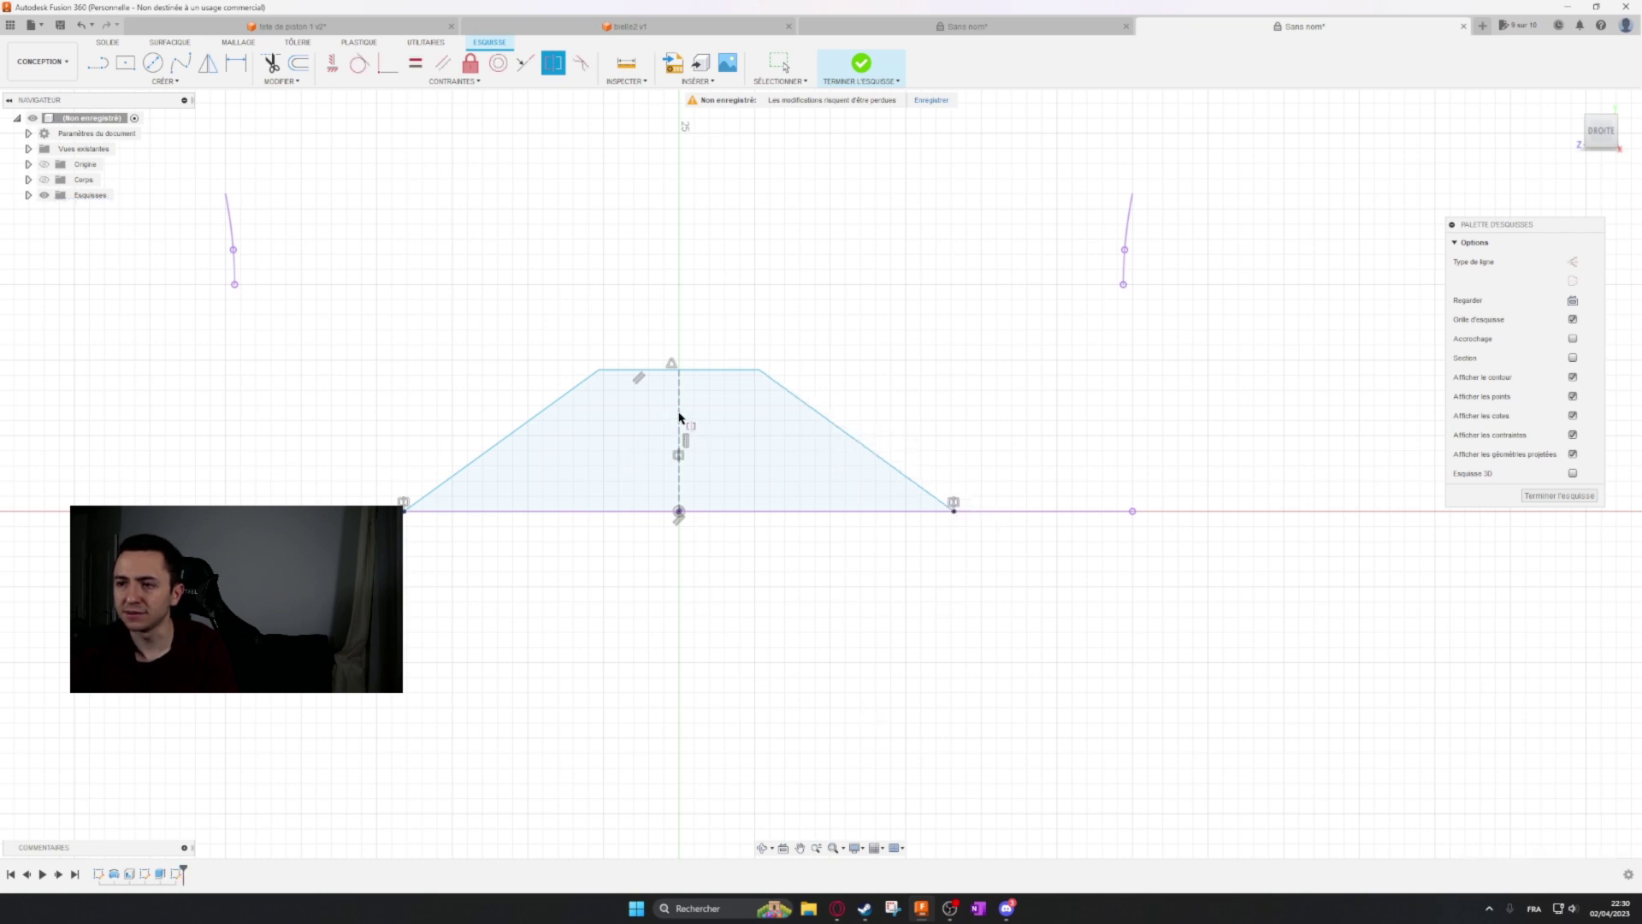
key("Escape")
Test the trapezoid's symmetry by moving a lower corner and the top edge's ends.
left_click_drag(954, 511, 908, 511)
left_click_drag(715, 369, 789, 385)
left_click(679, 384)
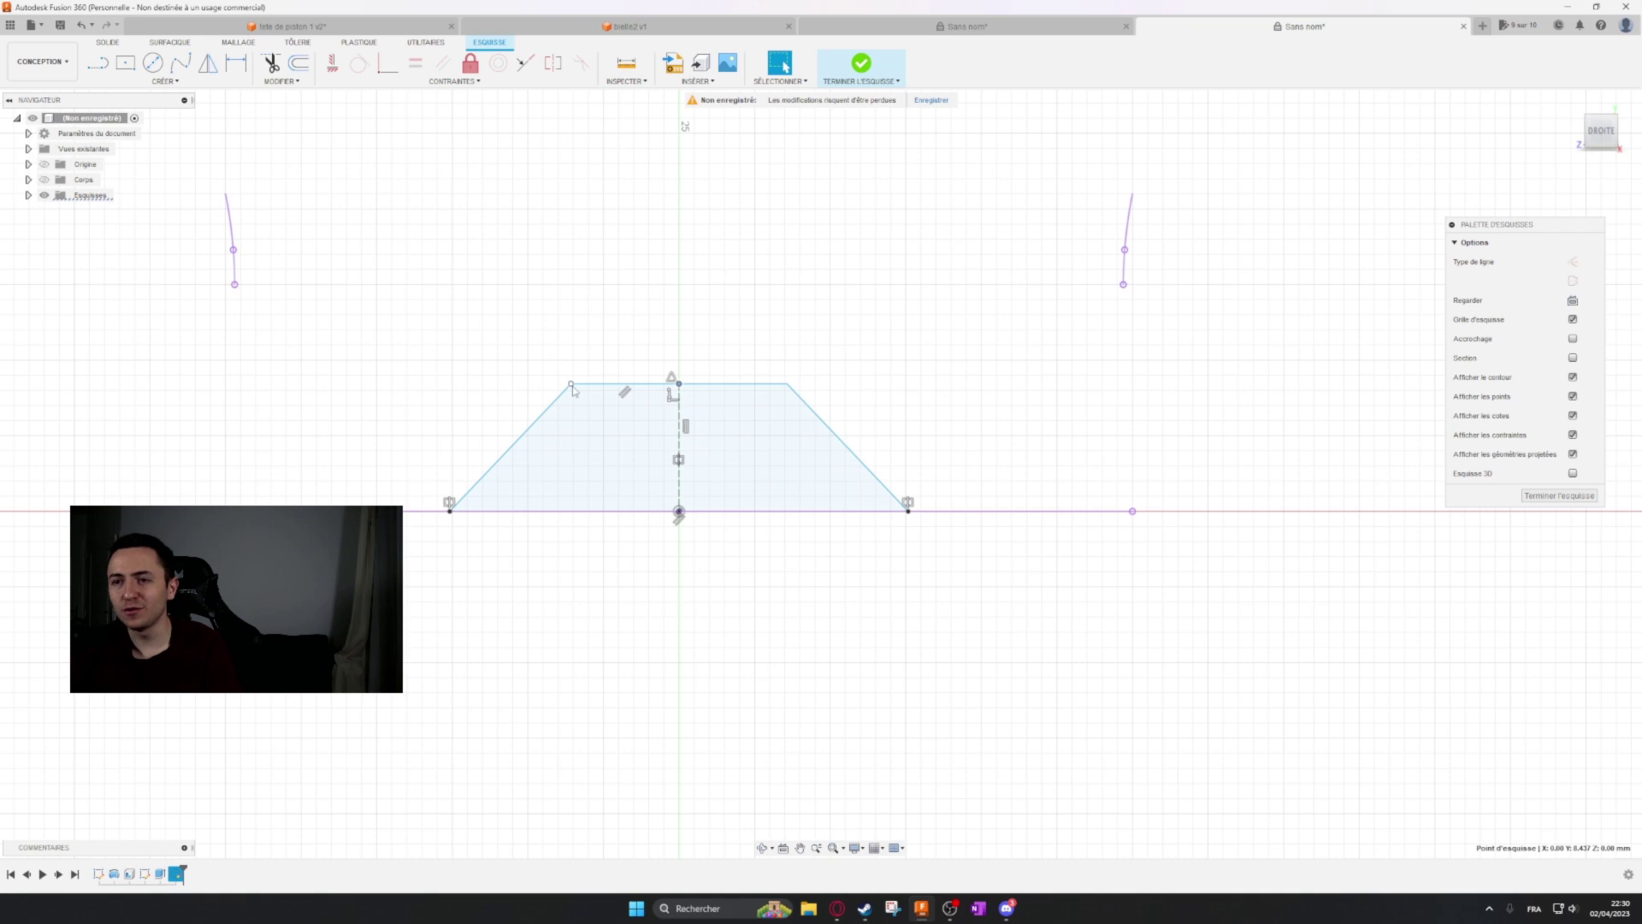
mouse_move(573, 389)
left_mouse_down()
mouse_move(520, 371)
mouse_move(552, 382)
left_mouse_up()
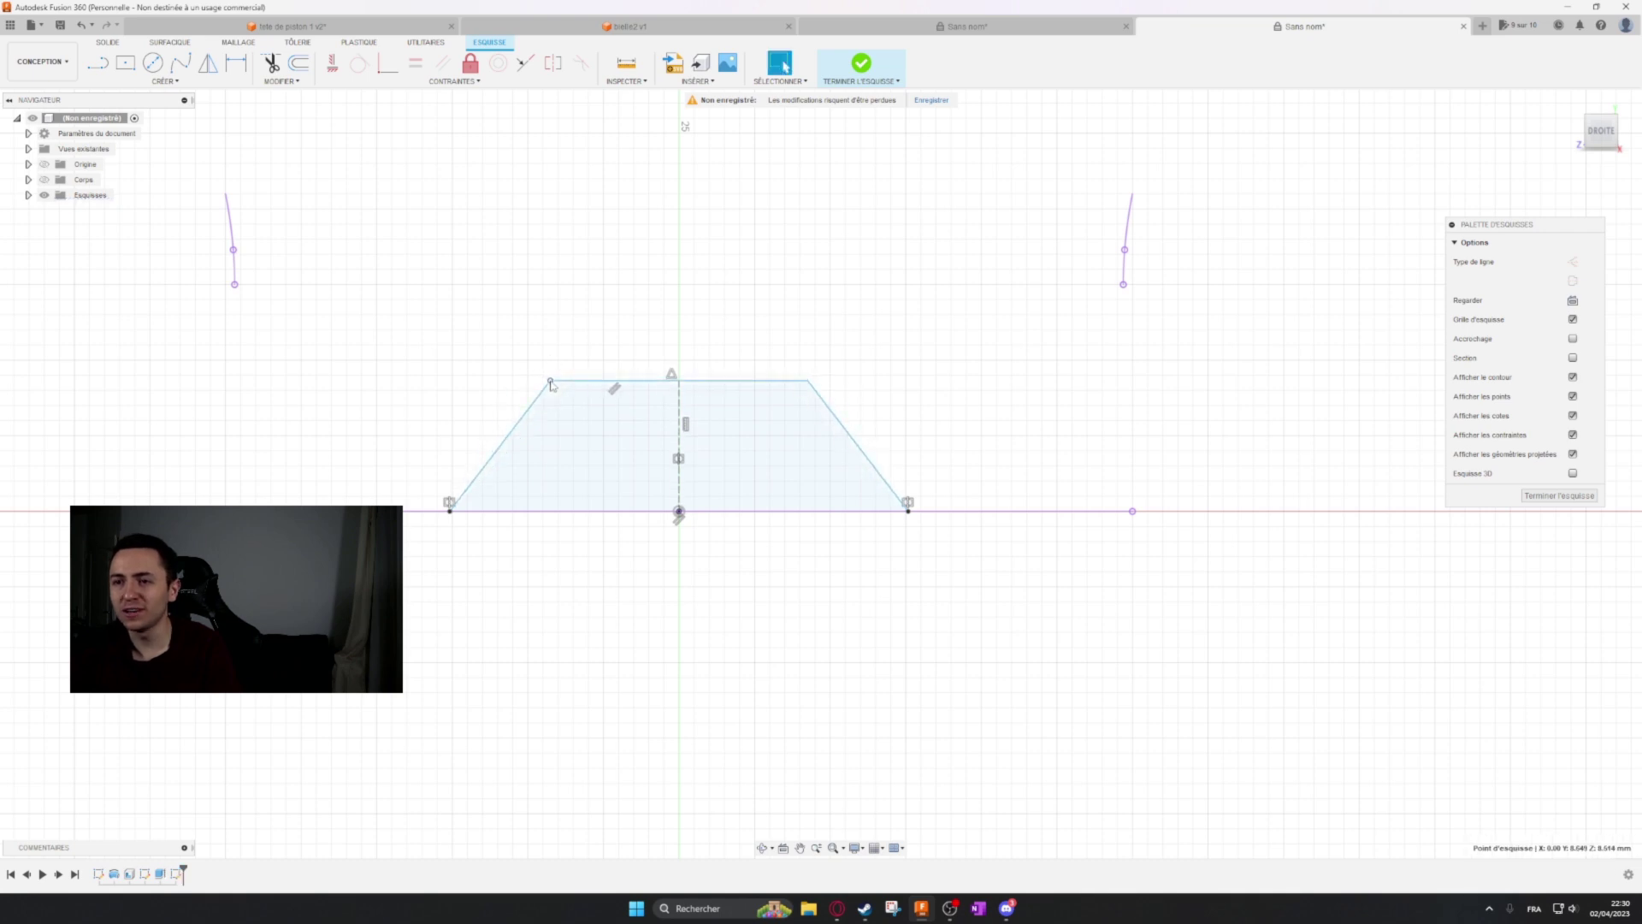
left_click(807, 380)
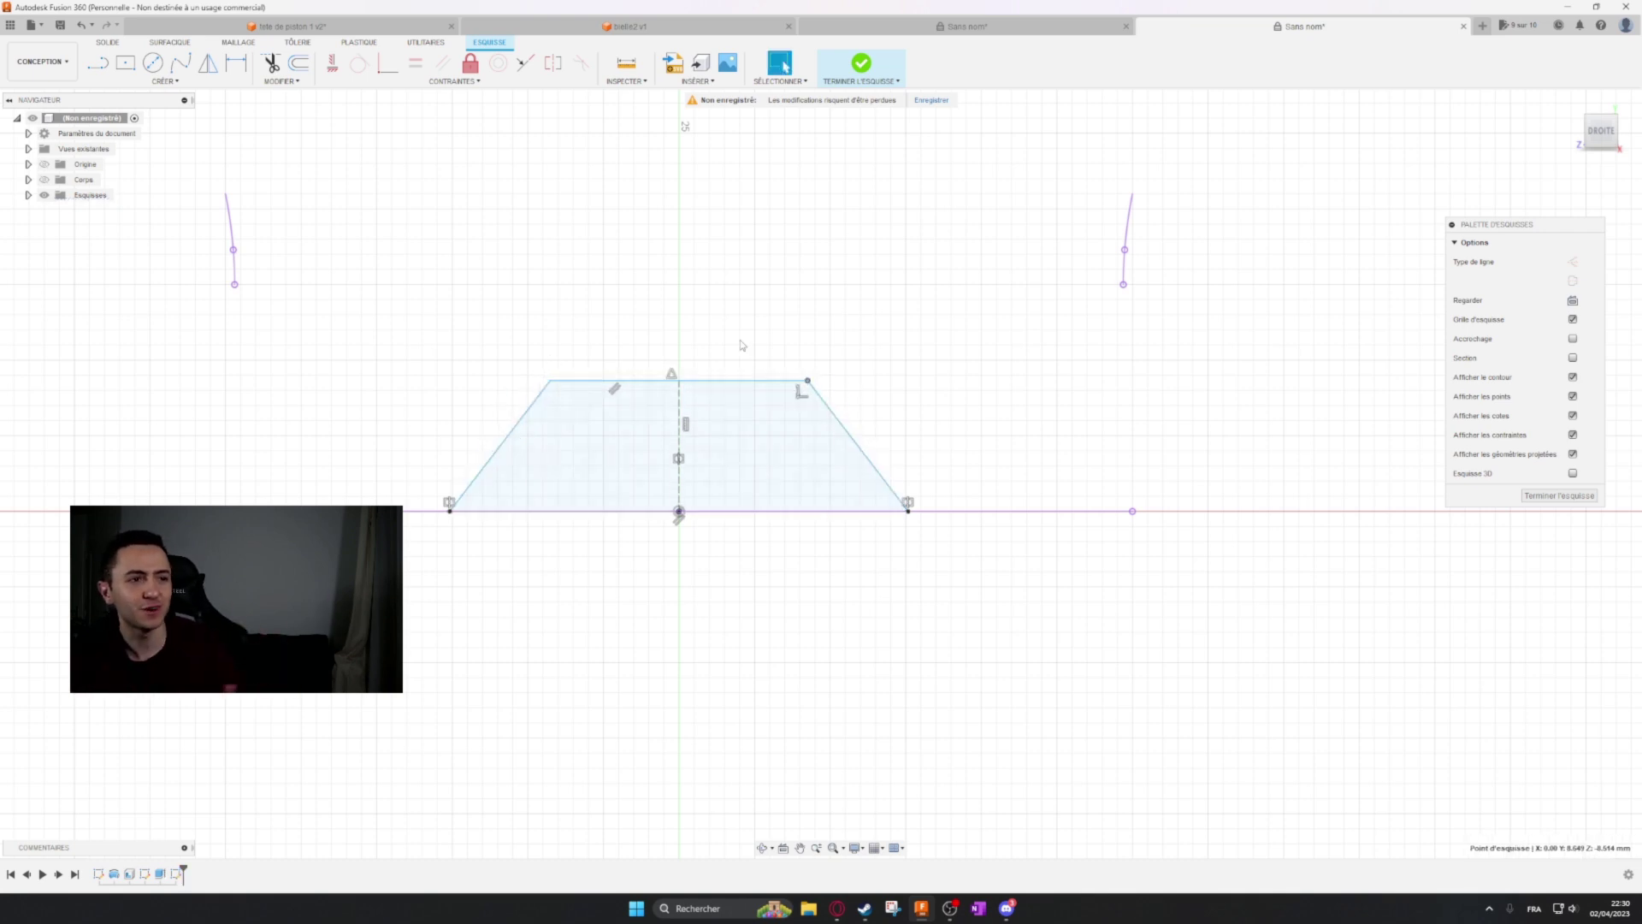
Consult the piston drawing, then dimension the trapezoid's base width between its lower corners at 40 mm.
middle_click_drag(671, 238, 712, 250)
left_click(712, 252)
left_click(1018, 26)
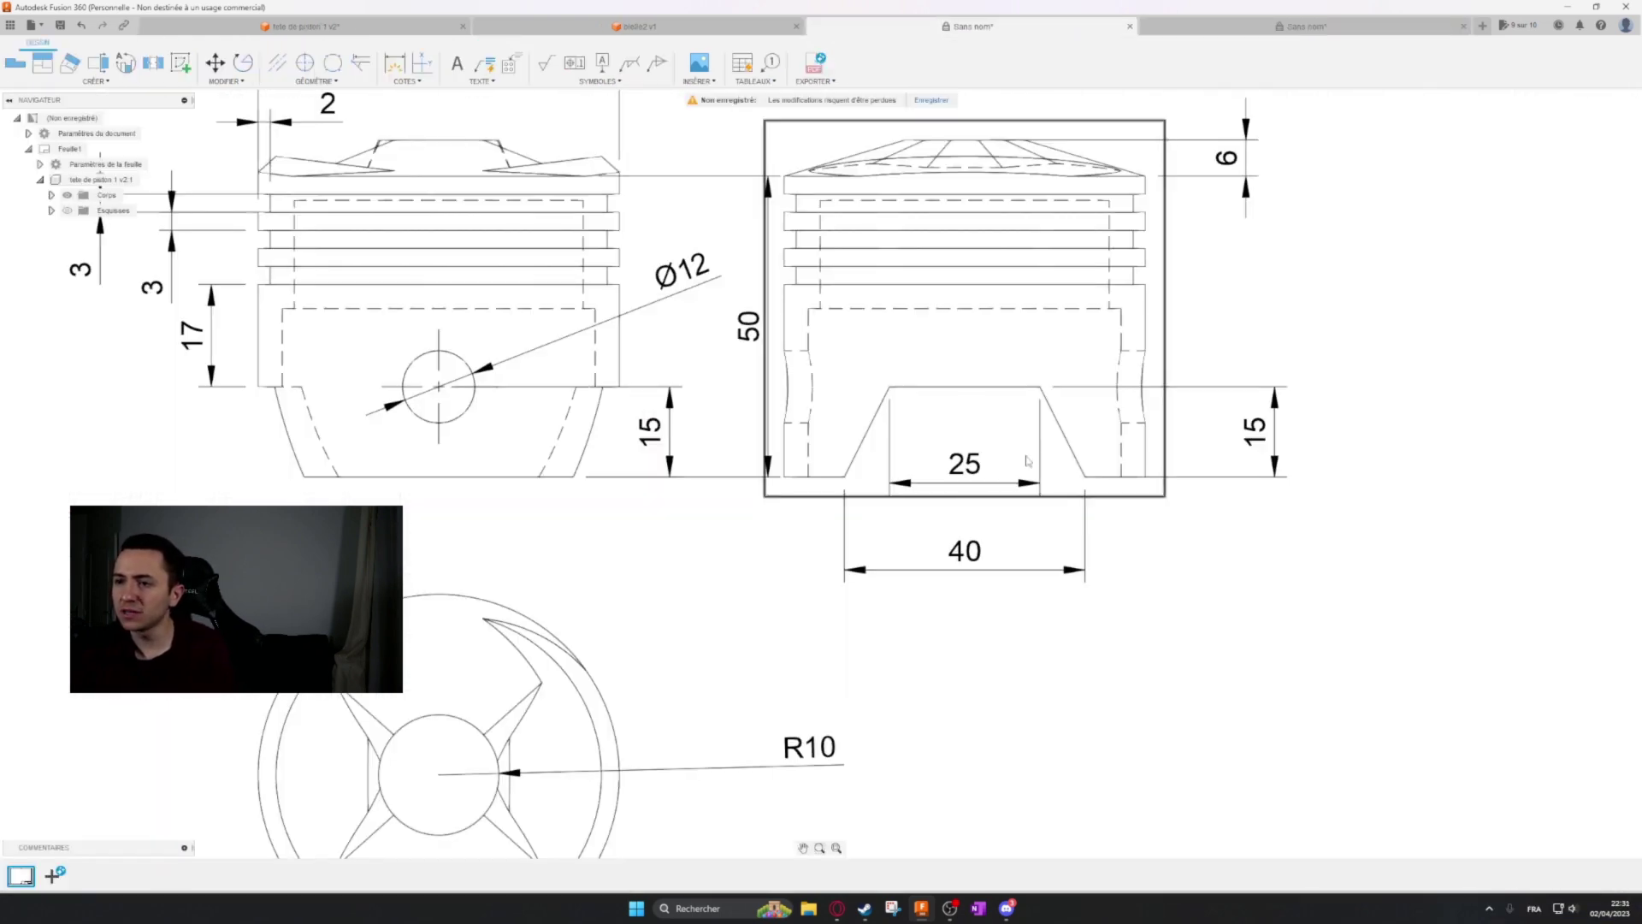
left_click(1215, 27)
key("d")
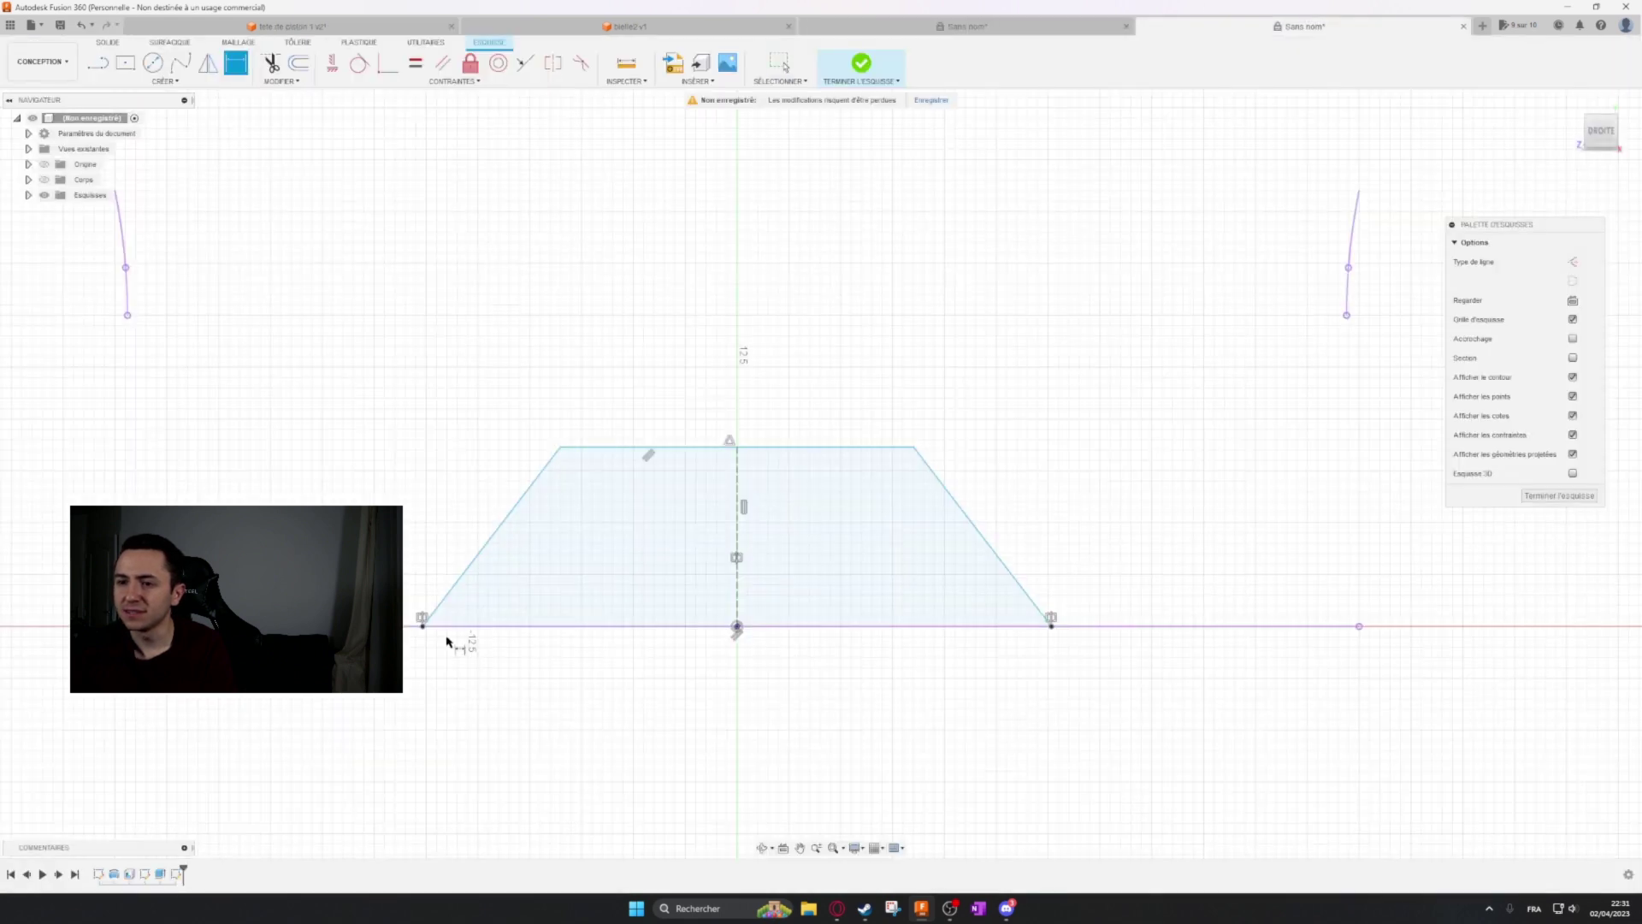
left_click(423, 627)
left_click(1058, 626)
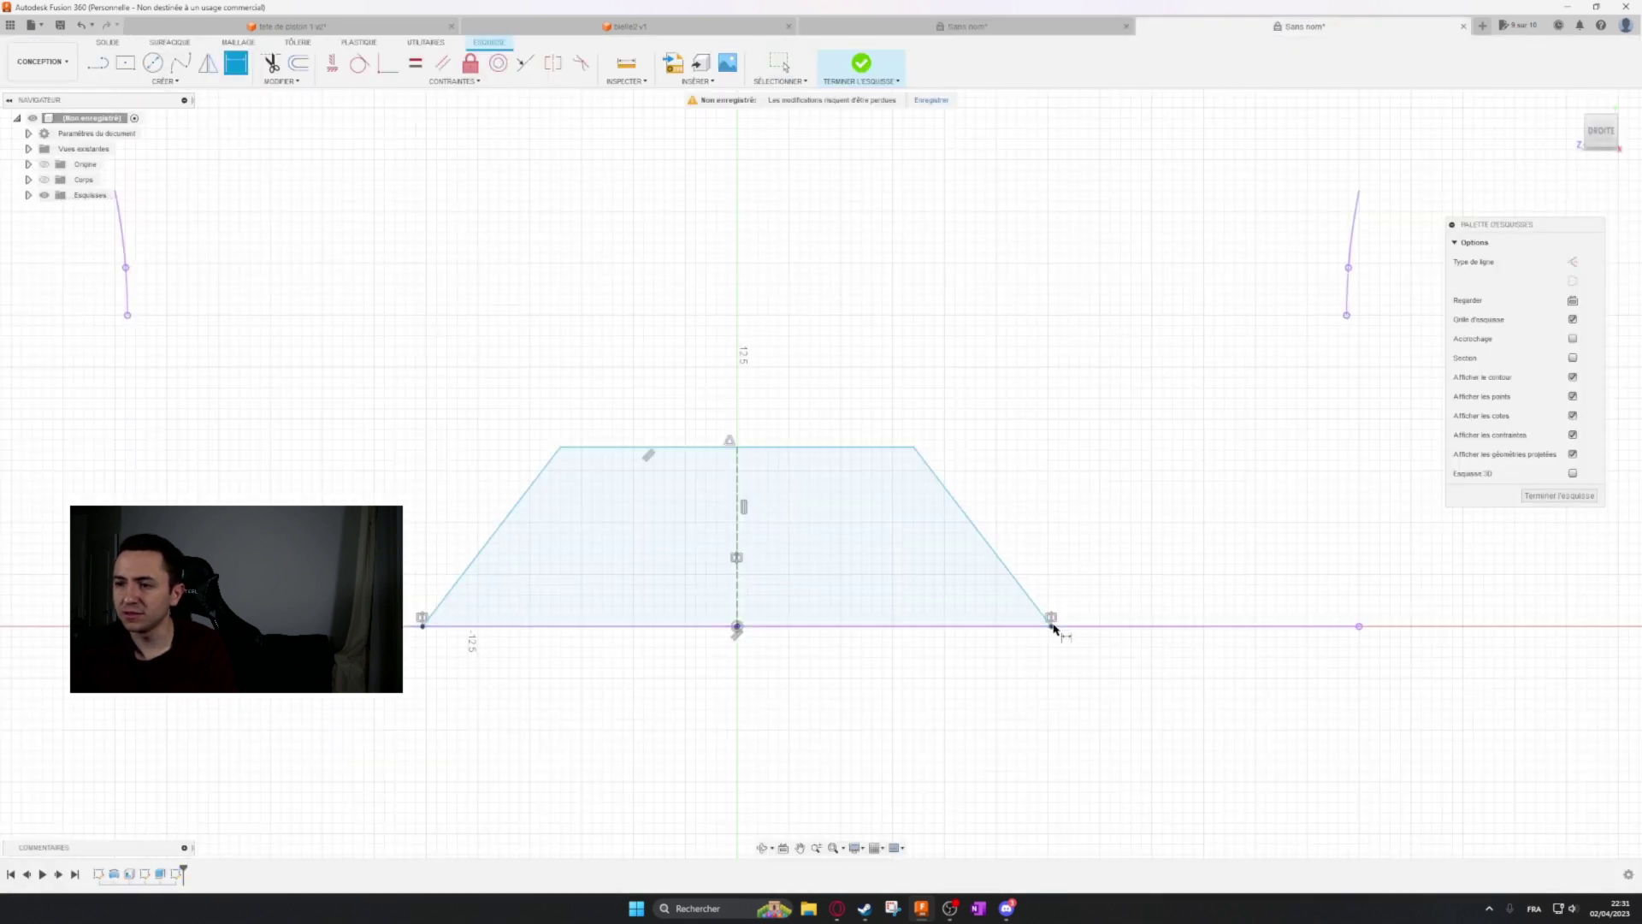
left_click(1053, 627)
left_click(422, 627)
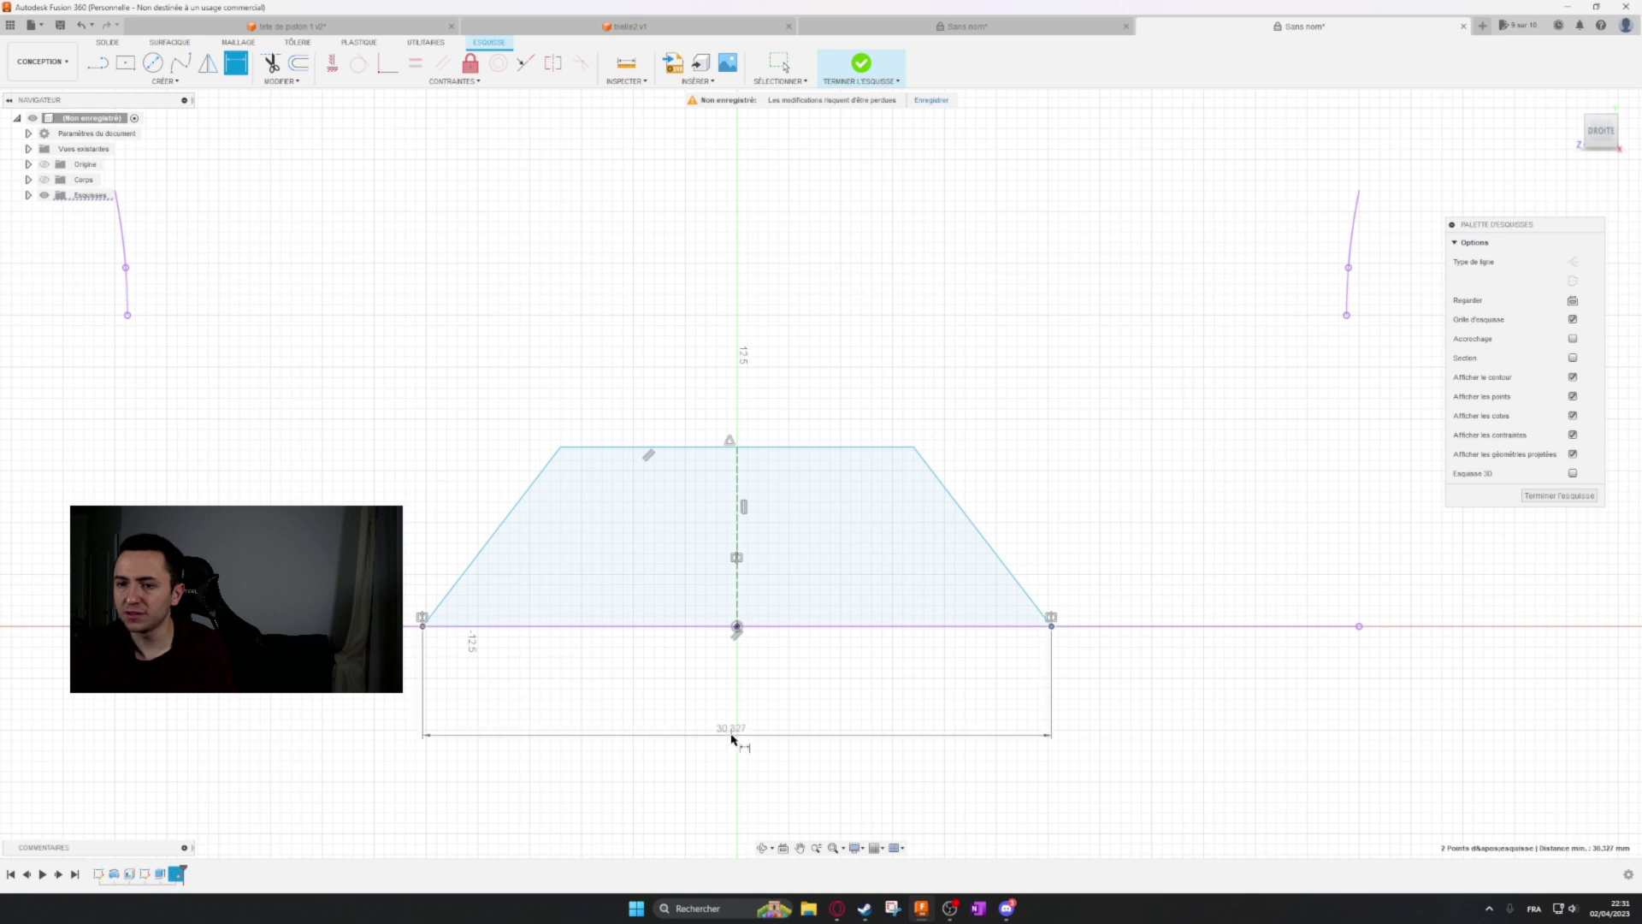
left_click(746, 735)
type("40")
key("Return")
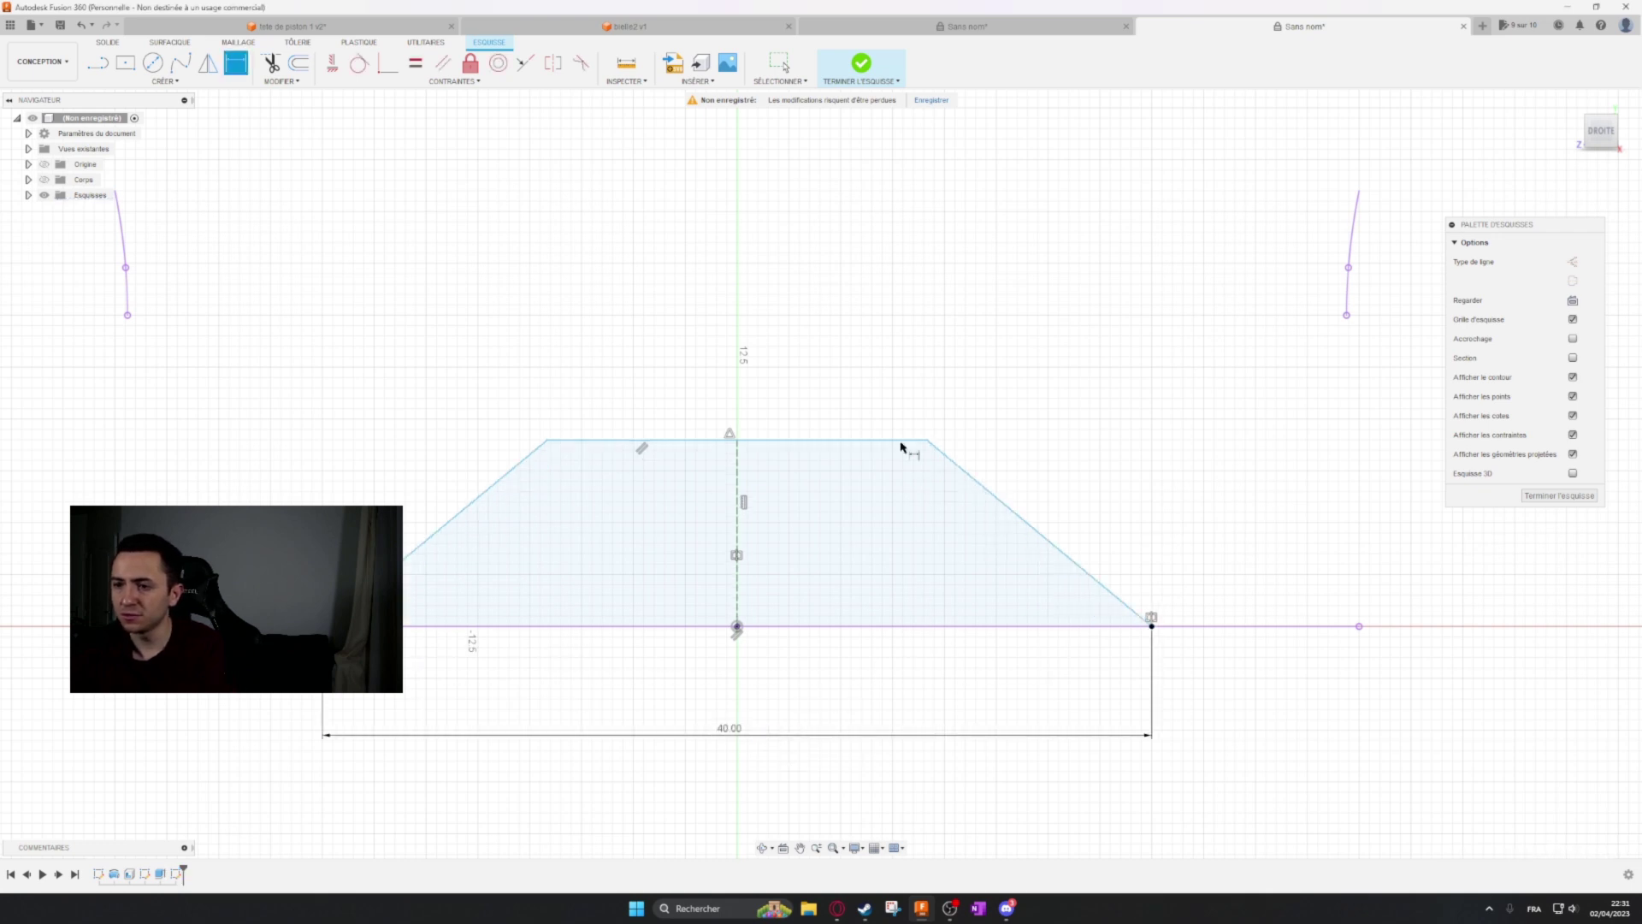
Dimension the trapezoid's height from the base to the top edge and set it to 15 mm.
left_click(928, 441)
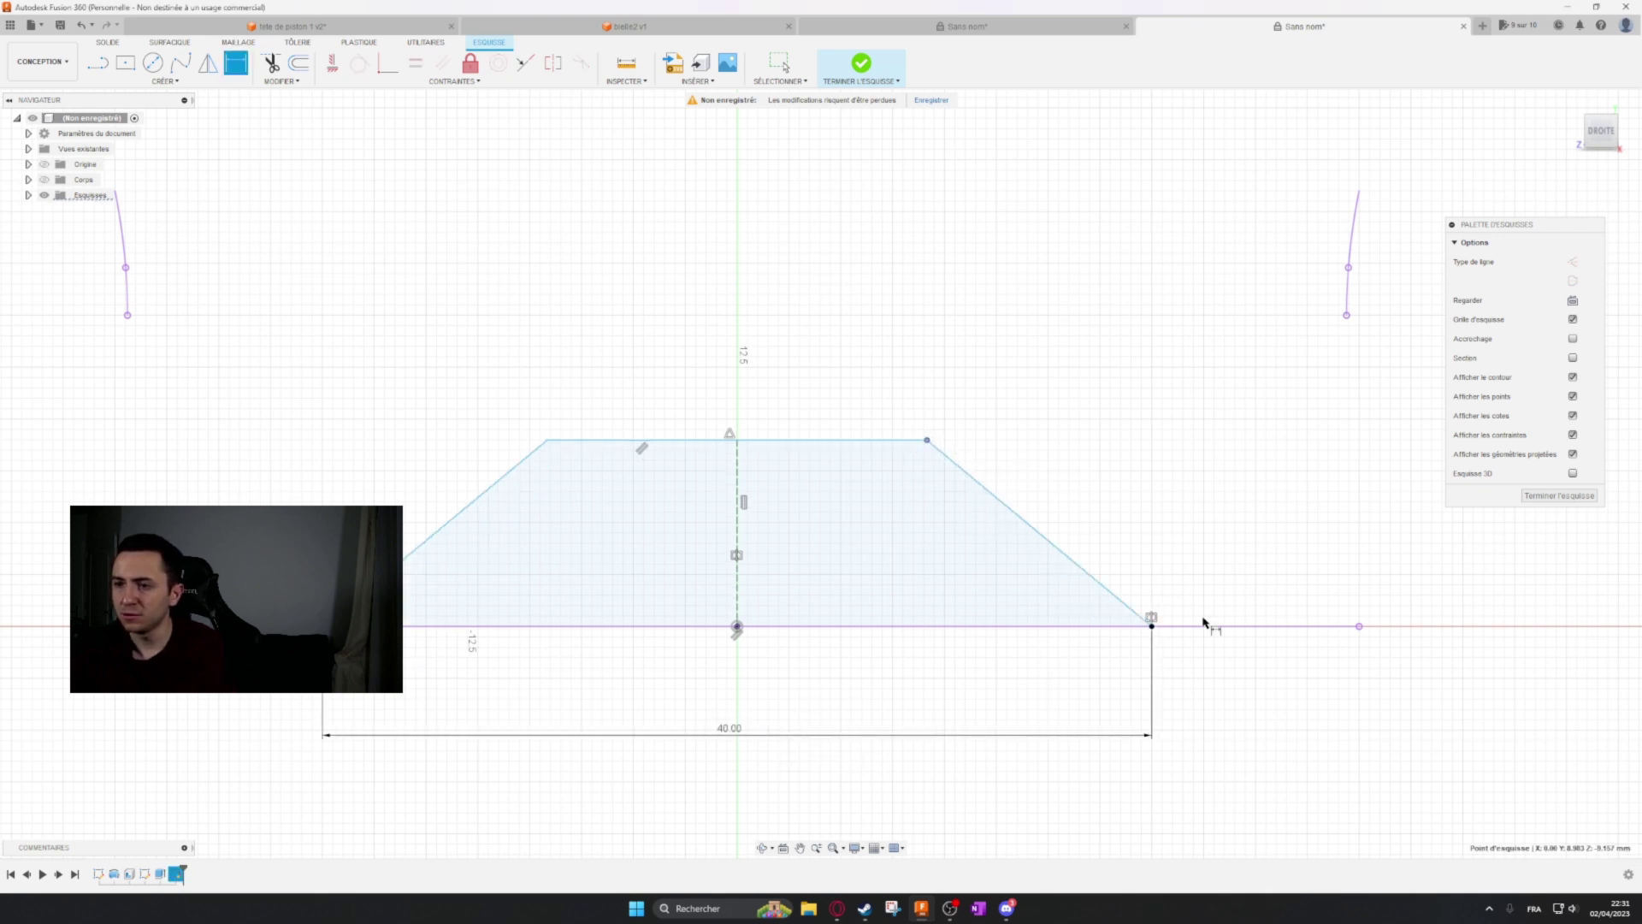
left_click(1152, 626)
left_click(1173, 563)
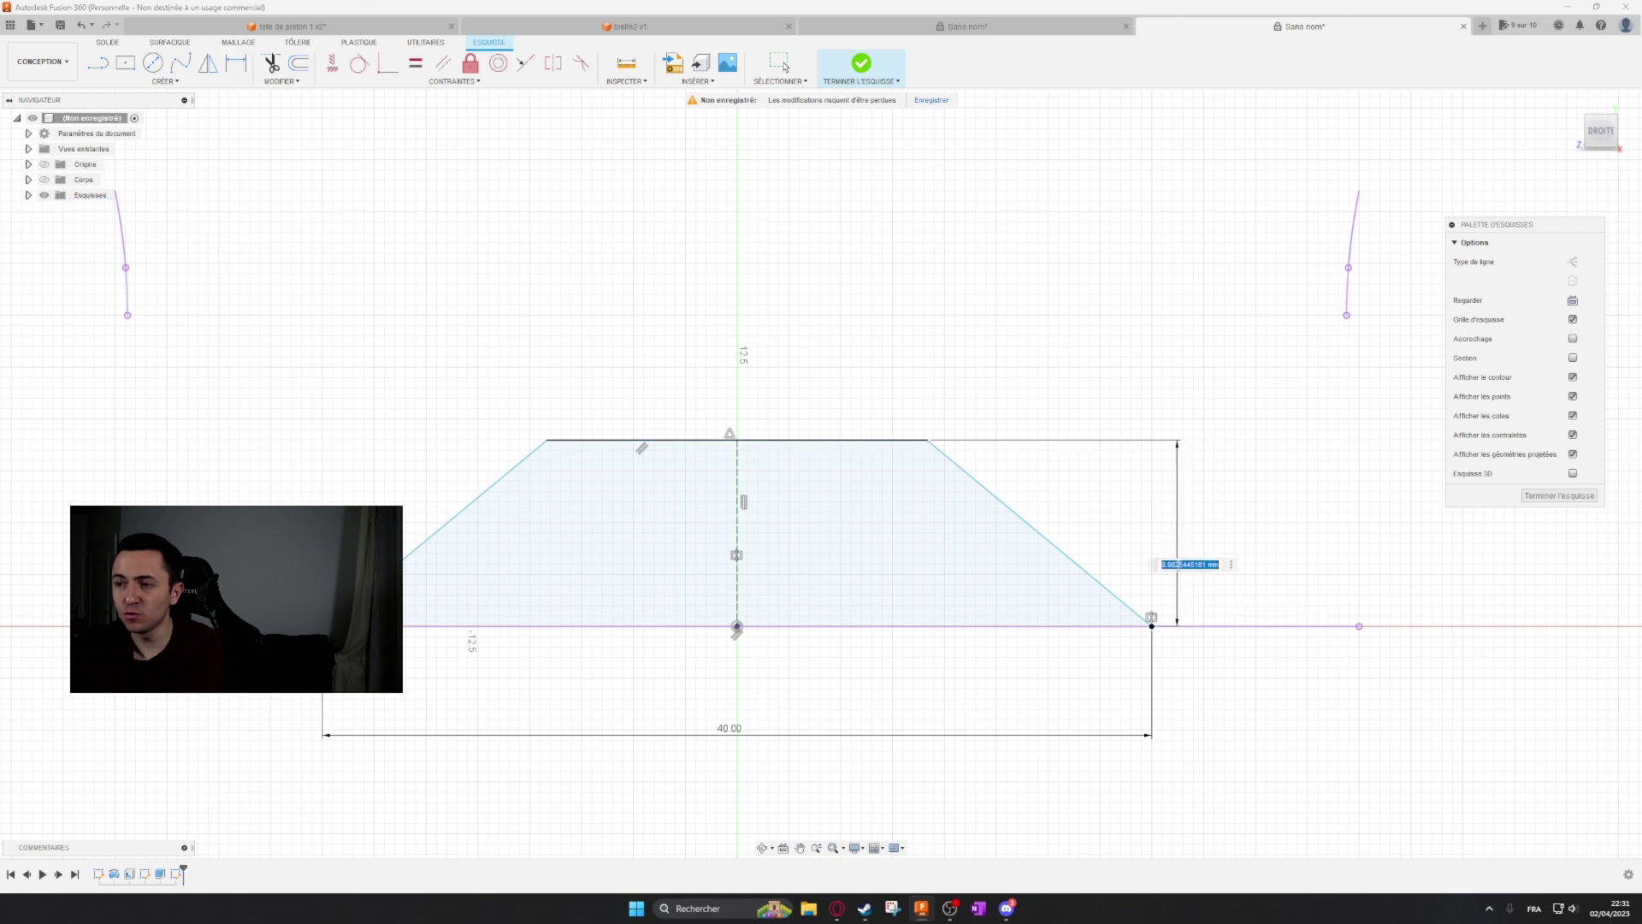
type("25")
key("Return")
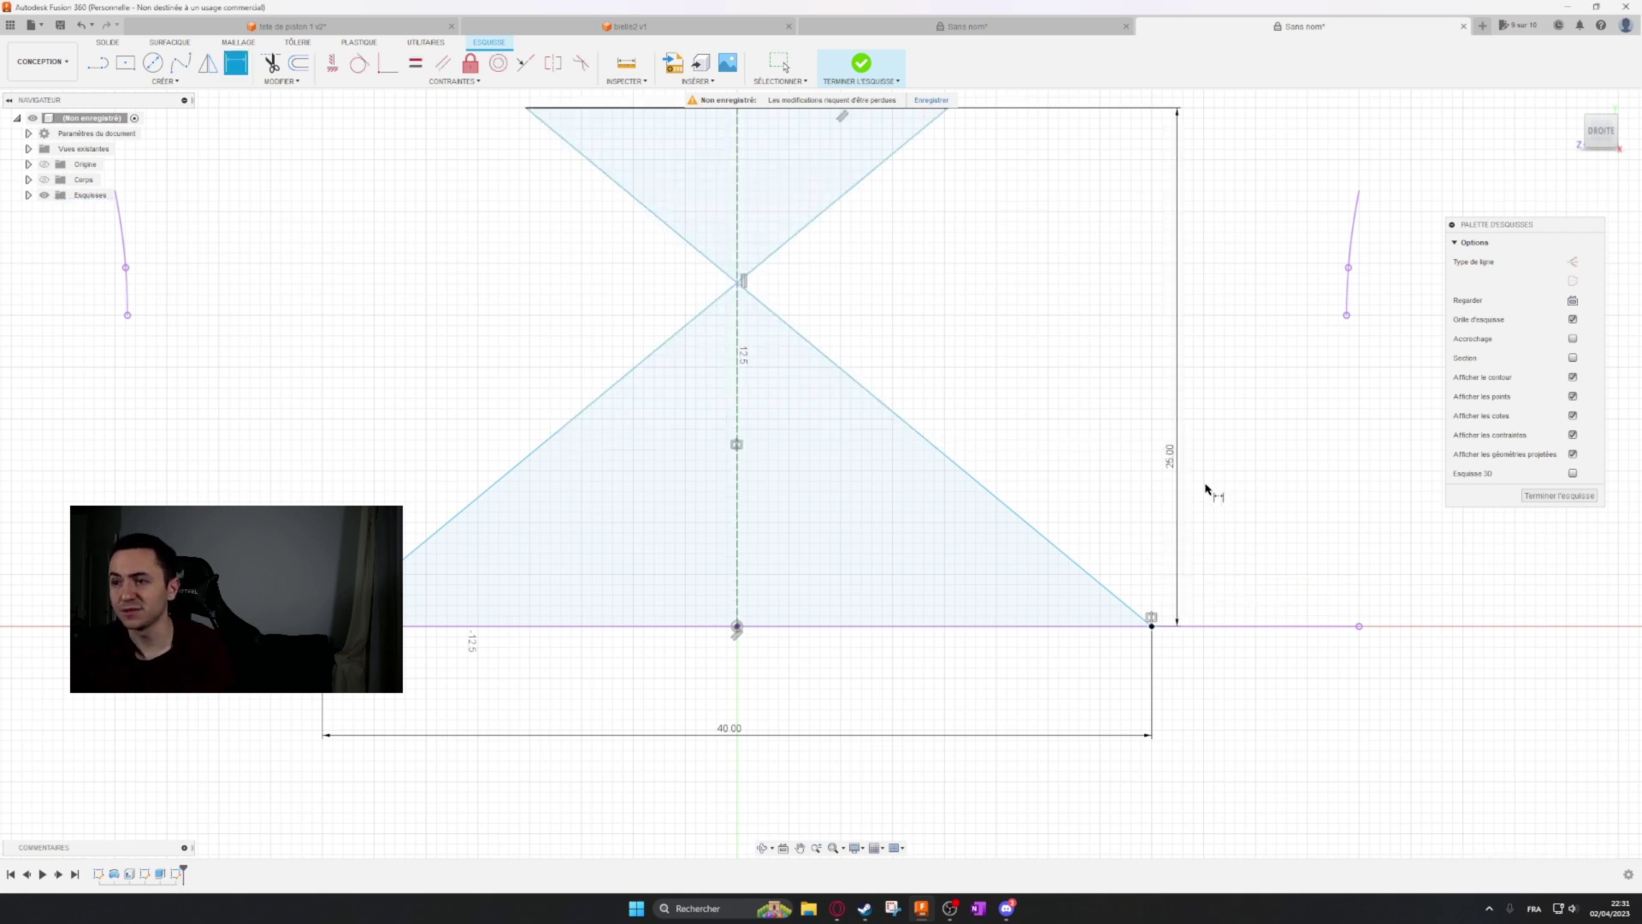
double_click(1168, 454)
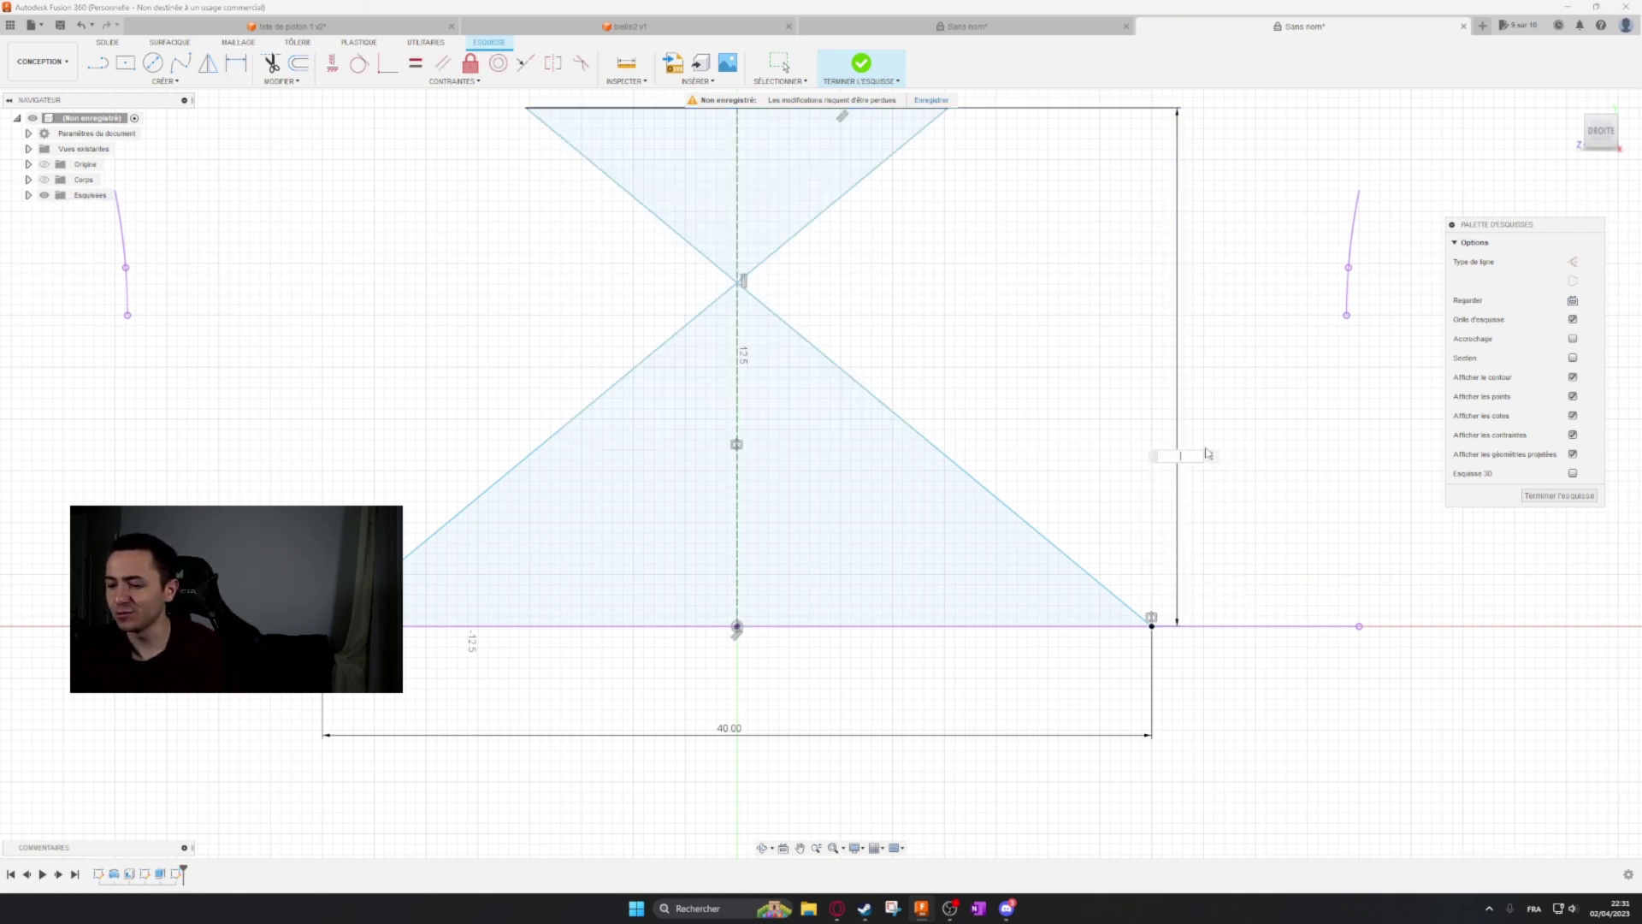
key("Return")
Dimension the trapezoid's top edge at 25 mm.
key("d")
left_click(751, 316)
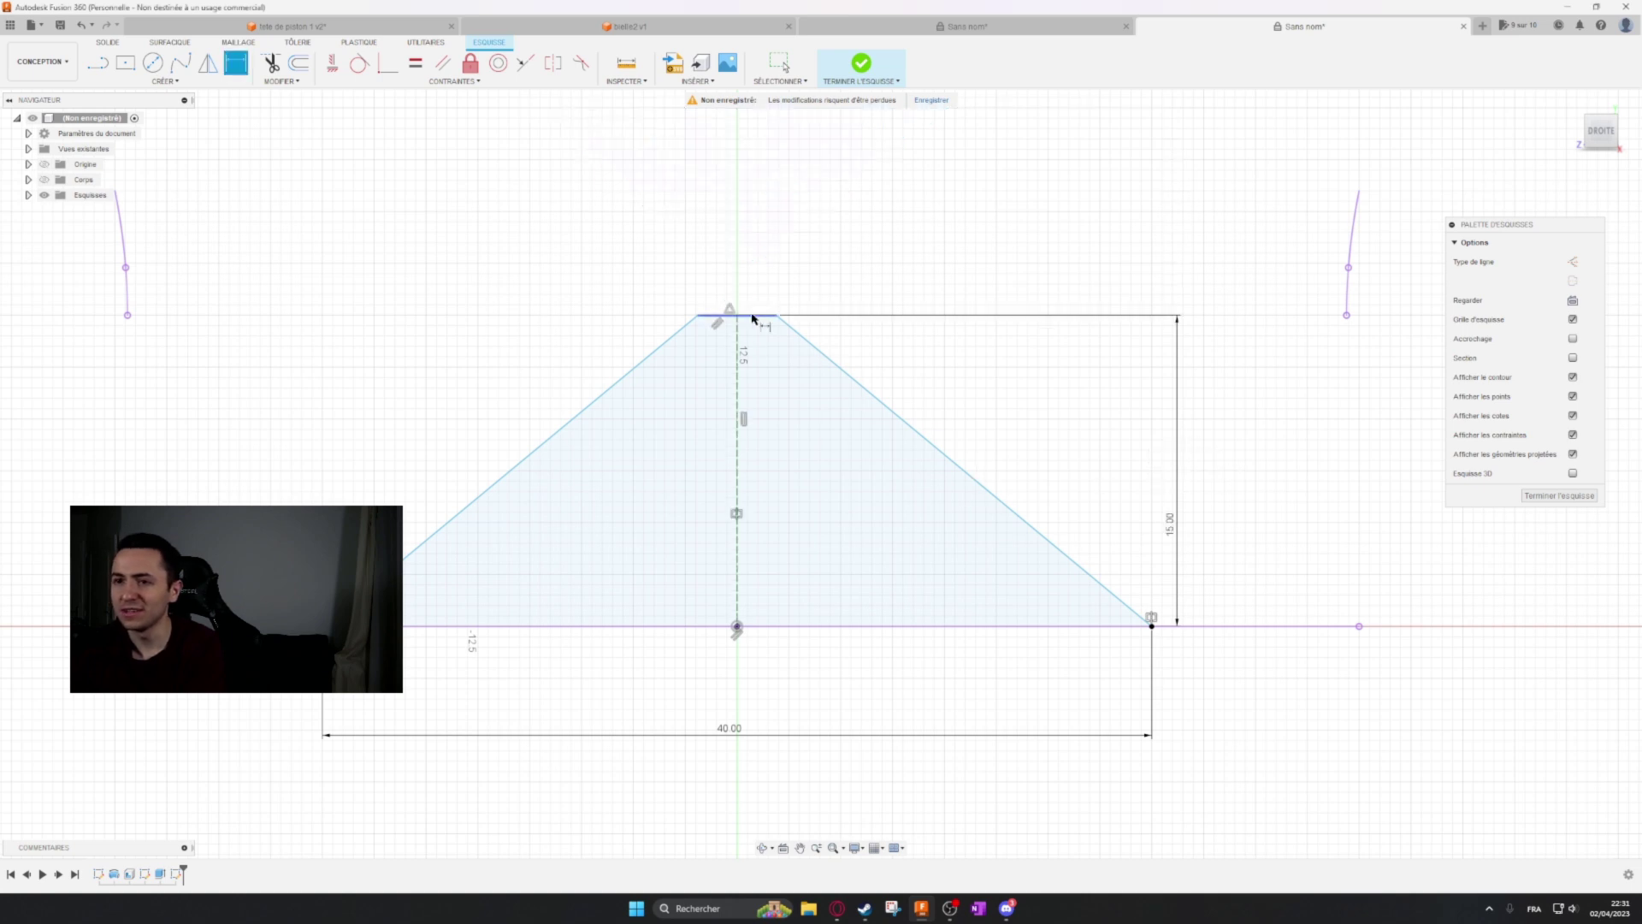
left_click(748, 248)
type("25")
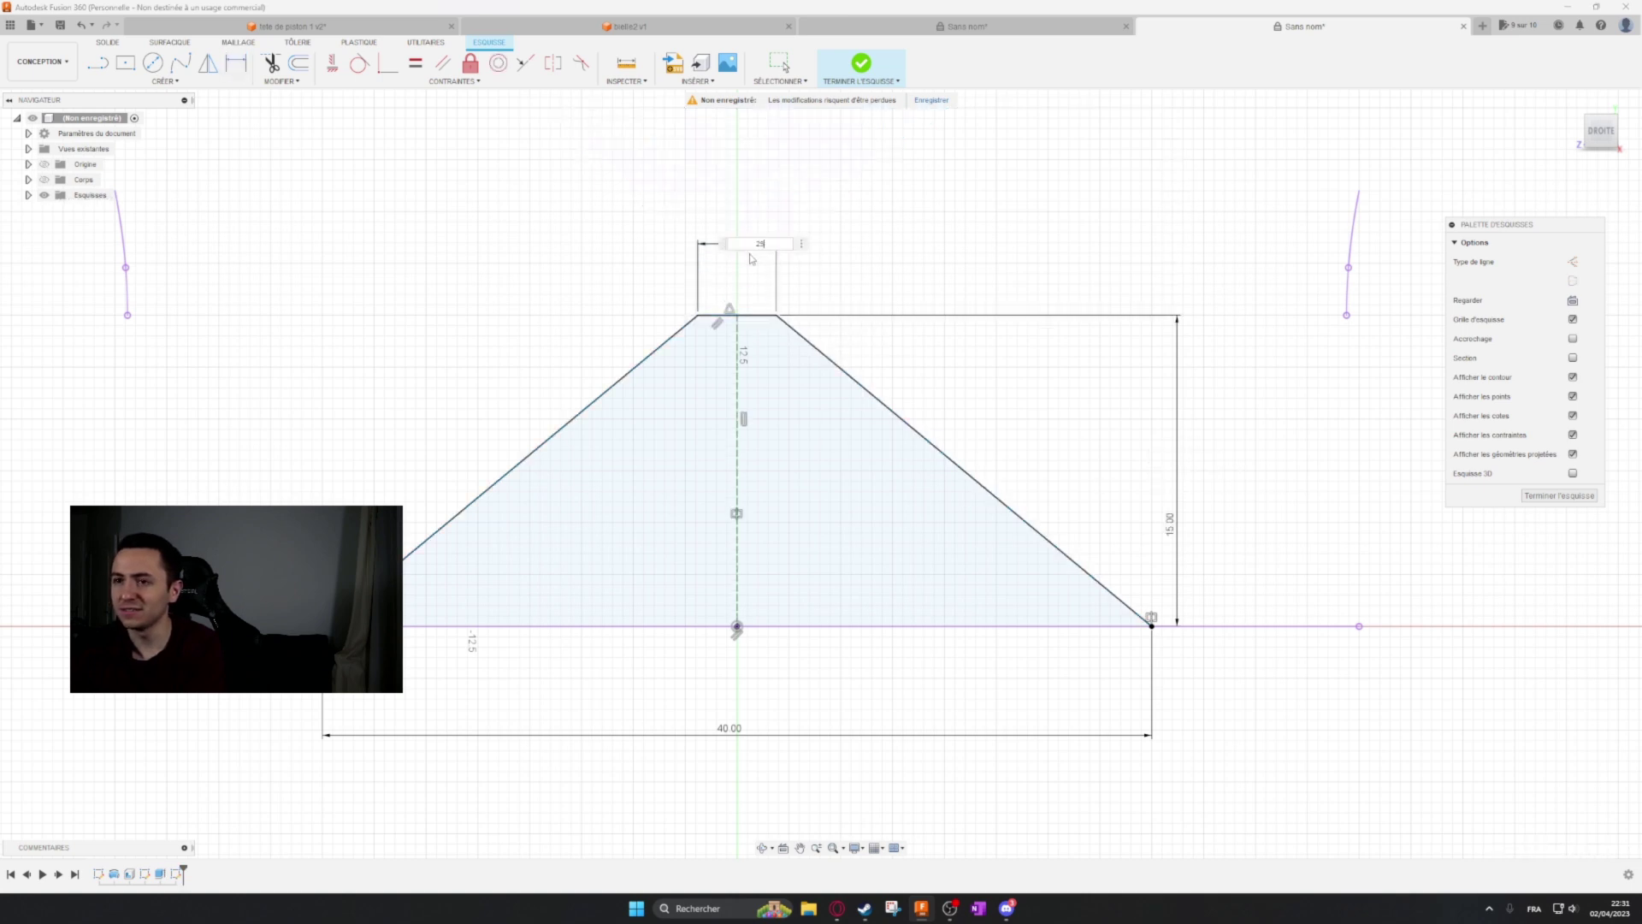
key("Return")
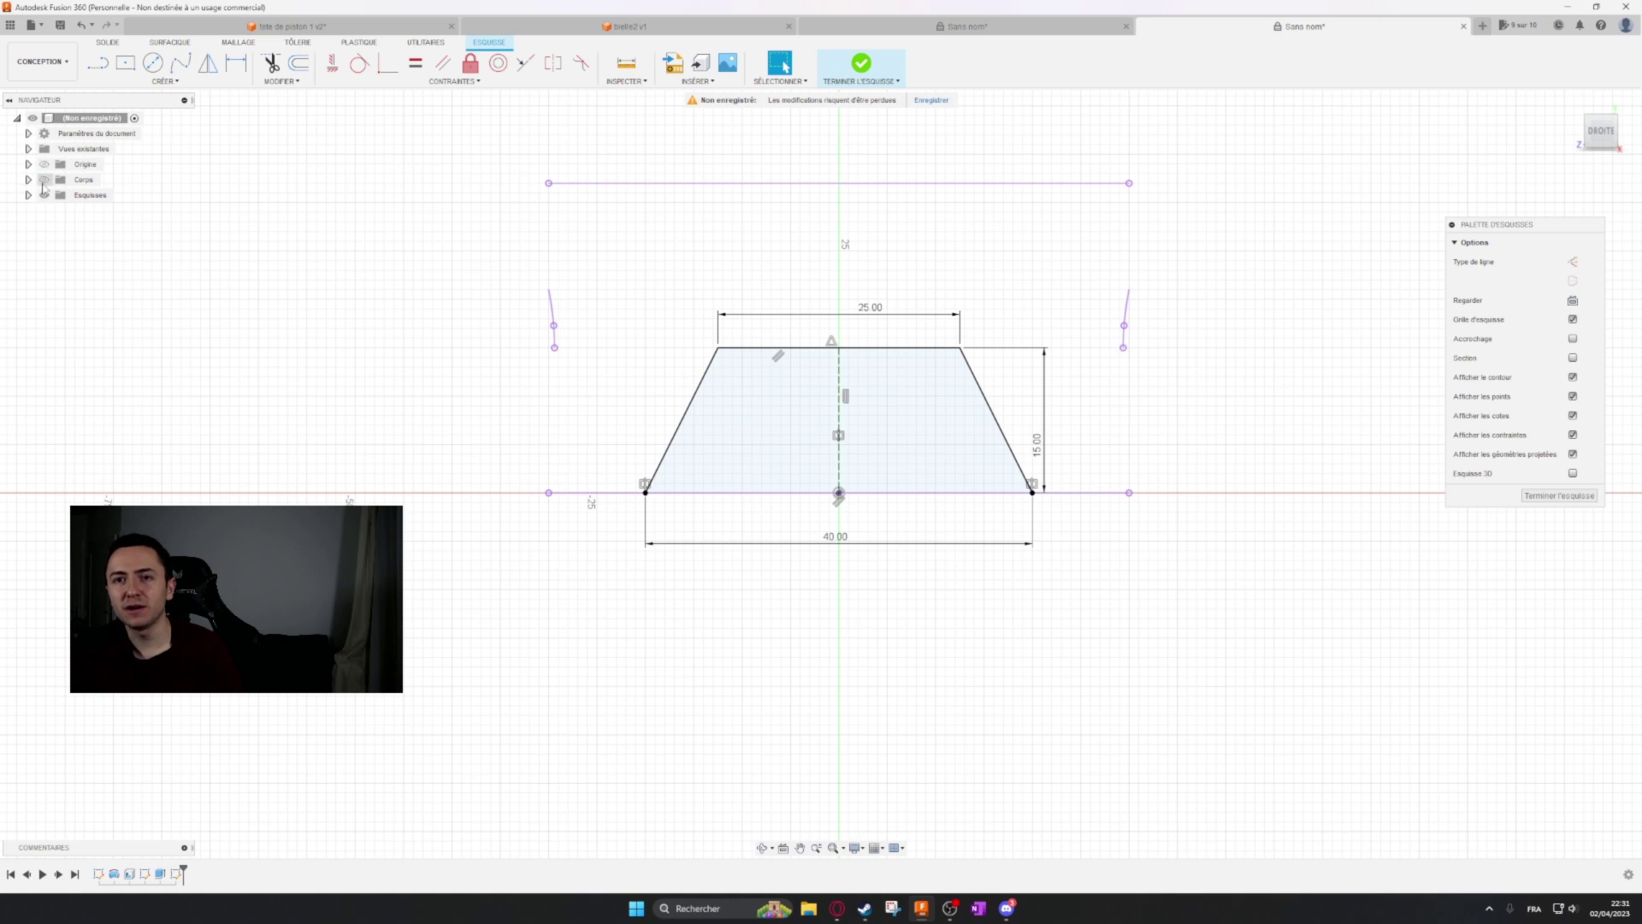
Show the piston body again and expand the Corps folder to list its contents.
left_click(44, 180)
middle_click_drag(1354, 453, 1267, 463)
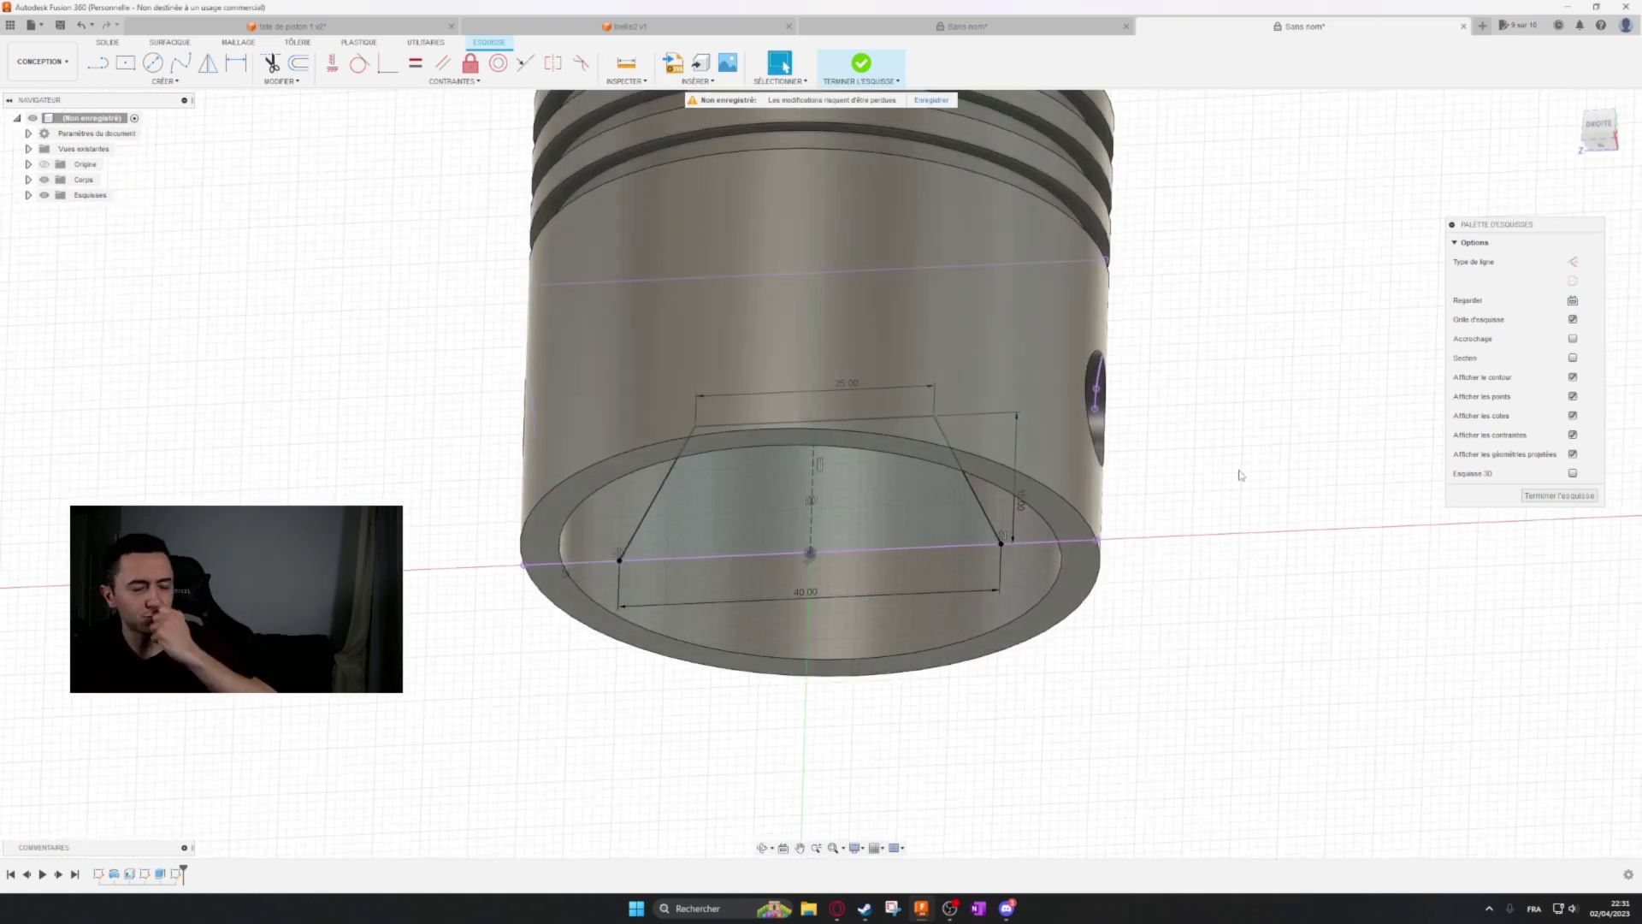
left_click(28, 180)
middle_click_drag(212, 239, 240, 274)
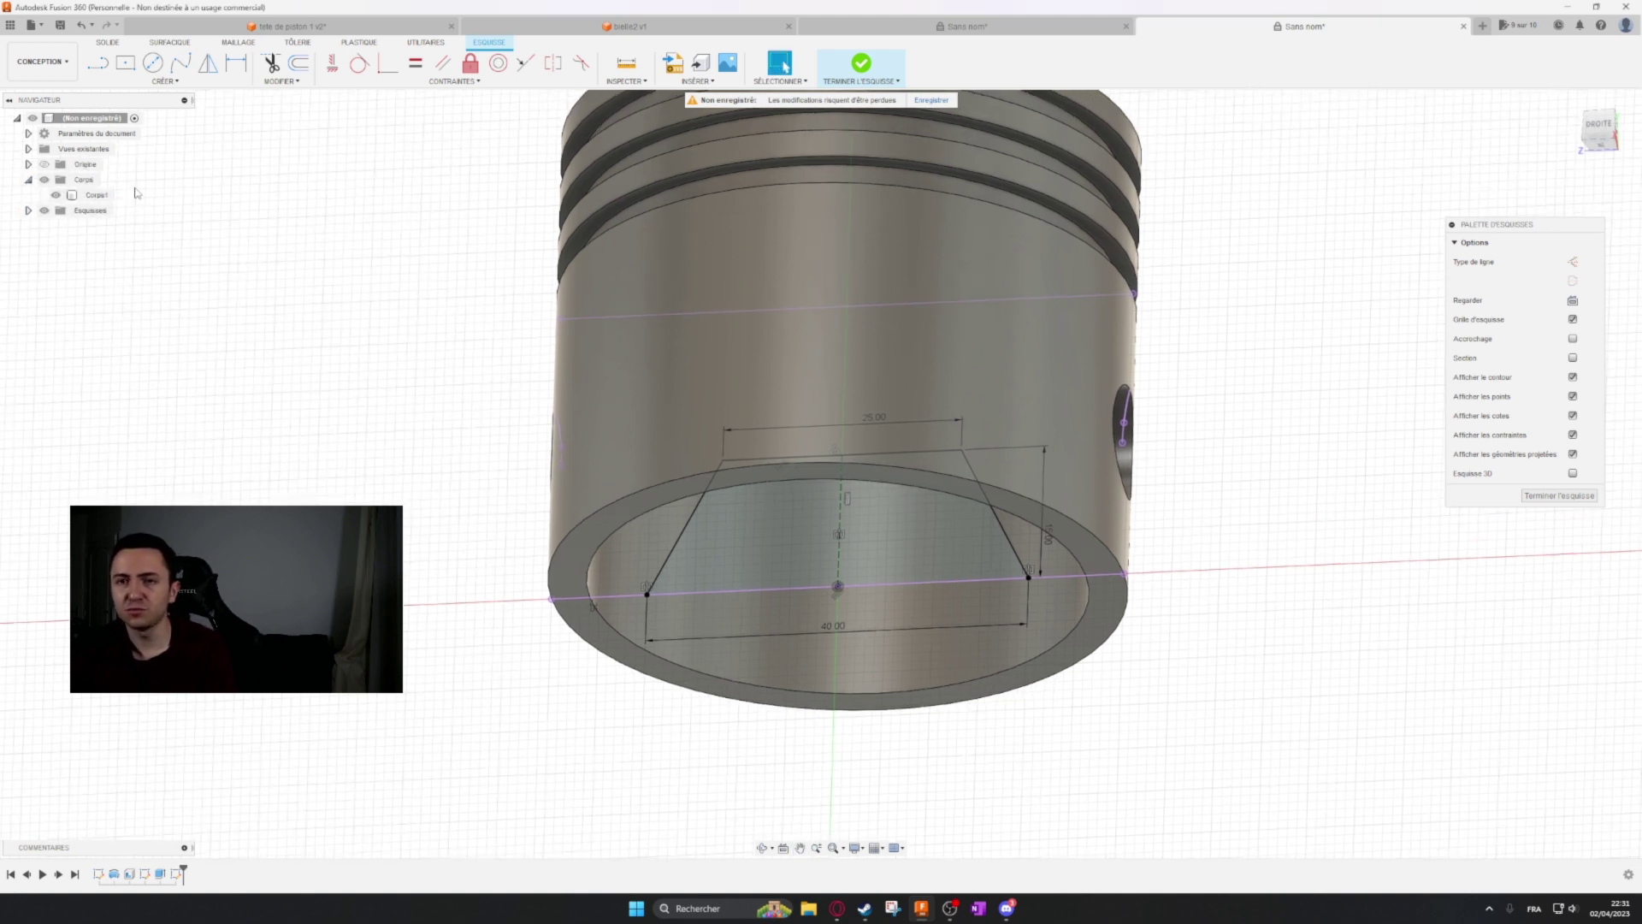
Try hiding and showing the piston body, first by selecting its outer face and then Corps1.
left_click(1071, 408)
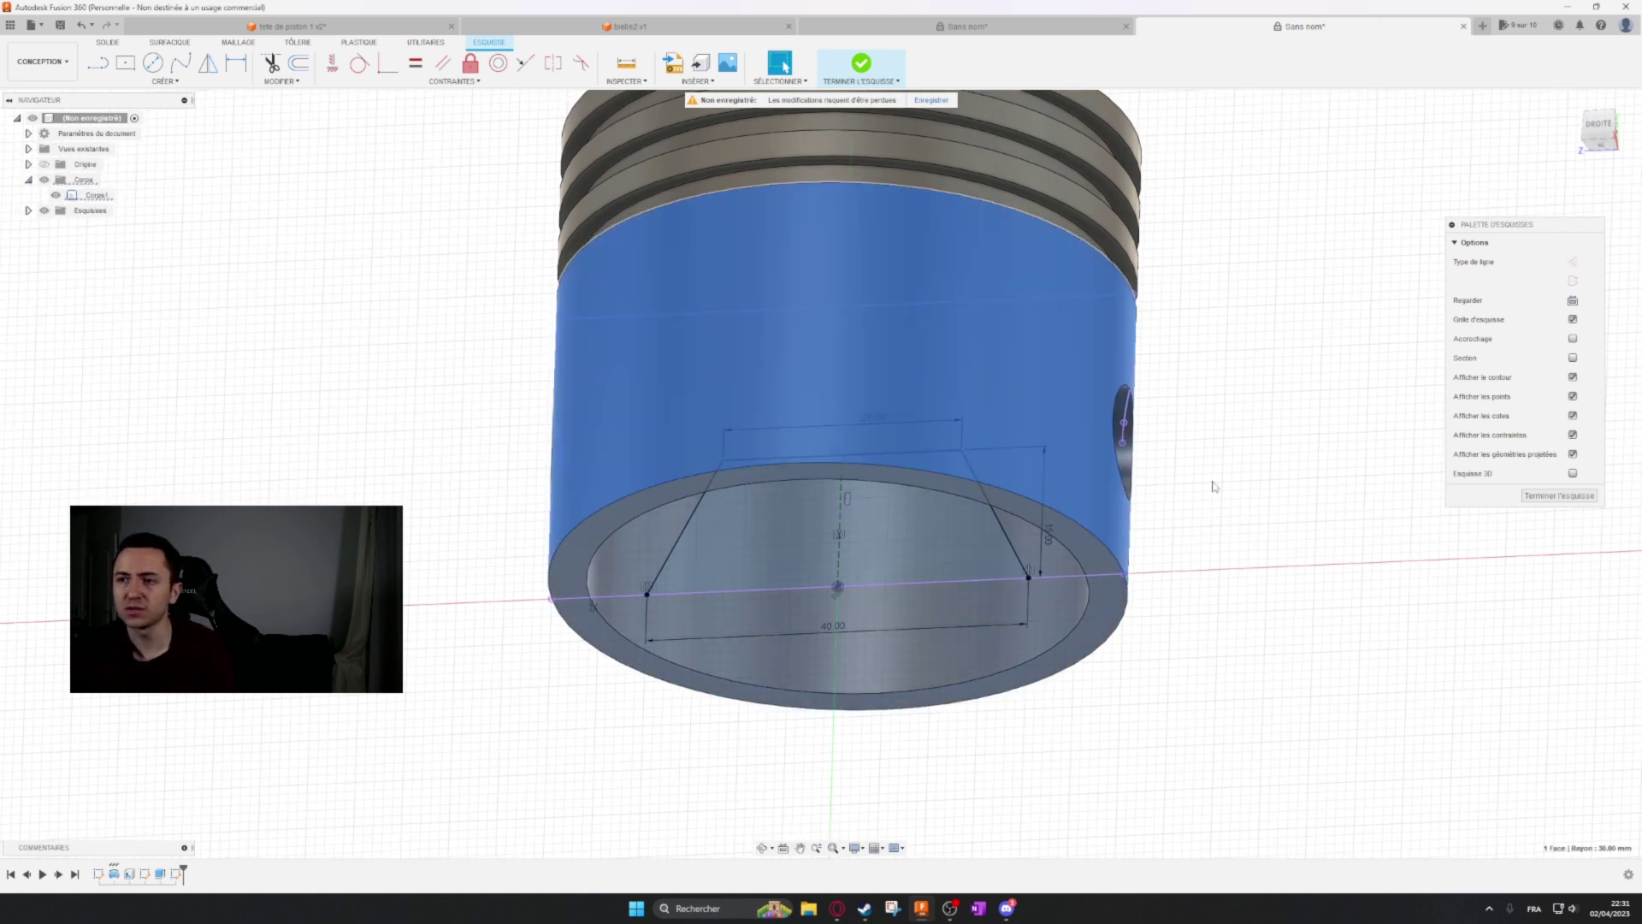
key("v")
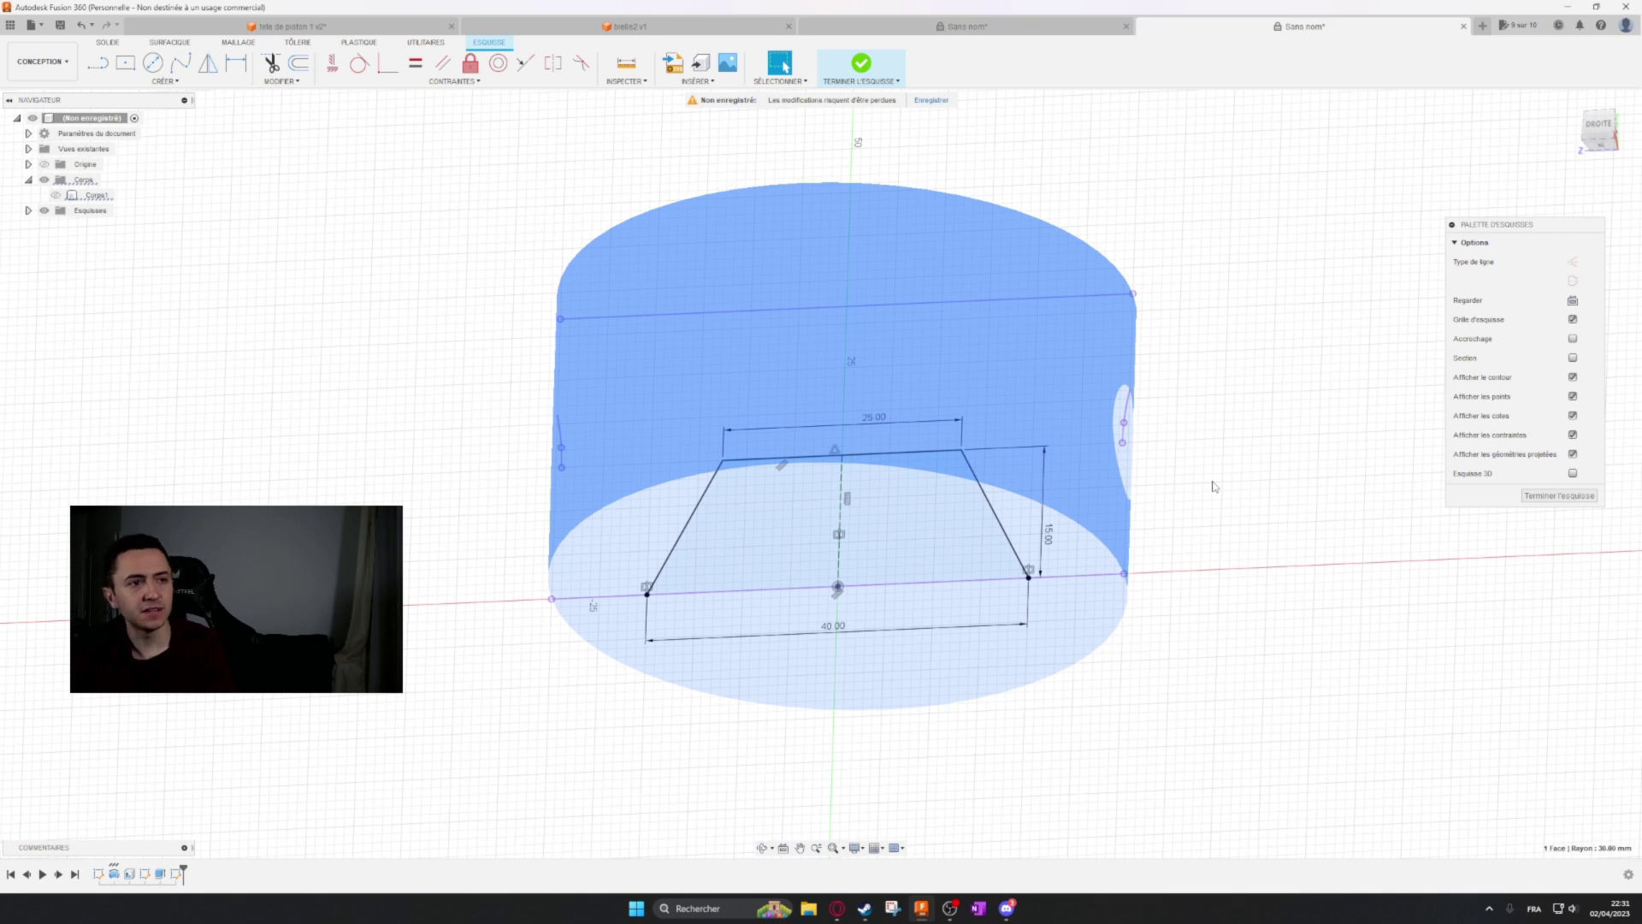
key("v")
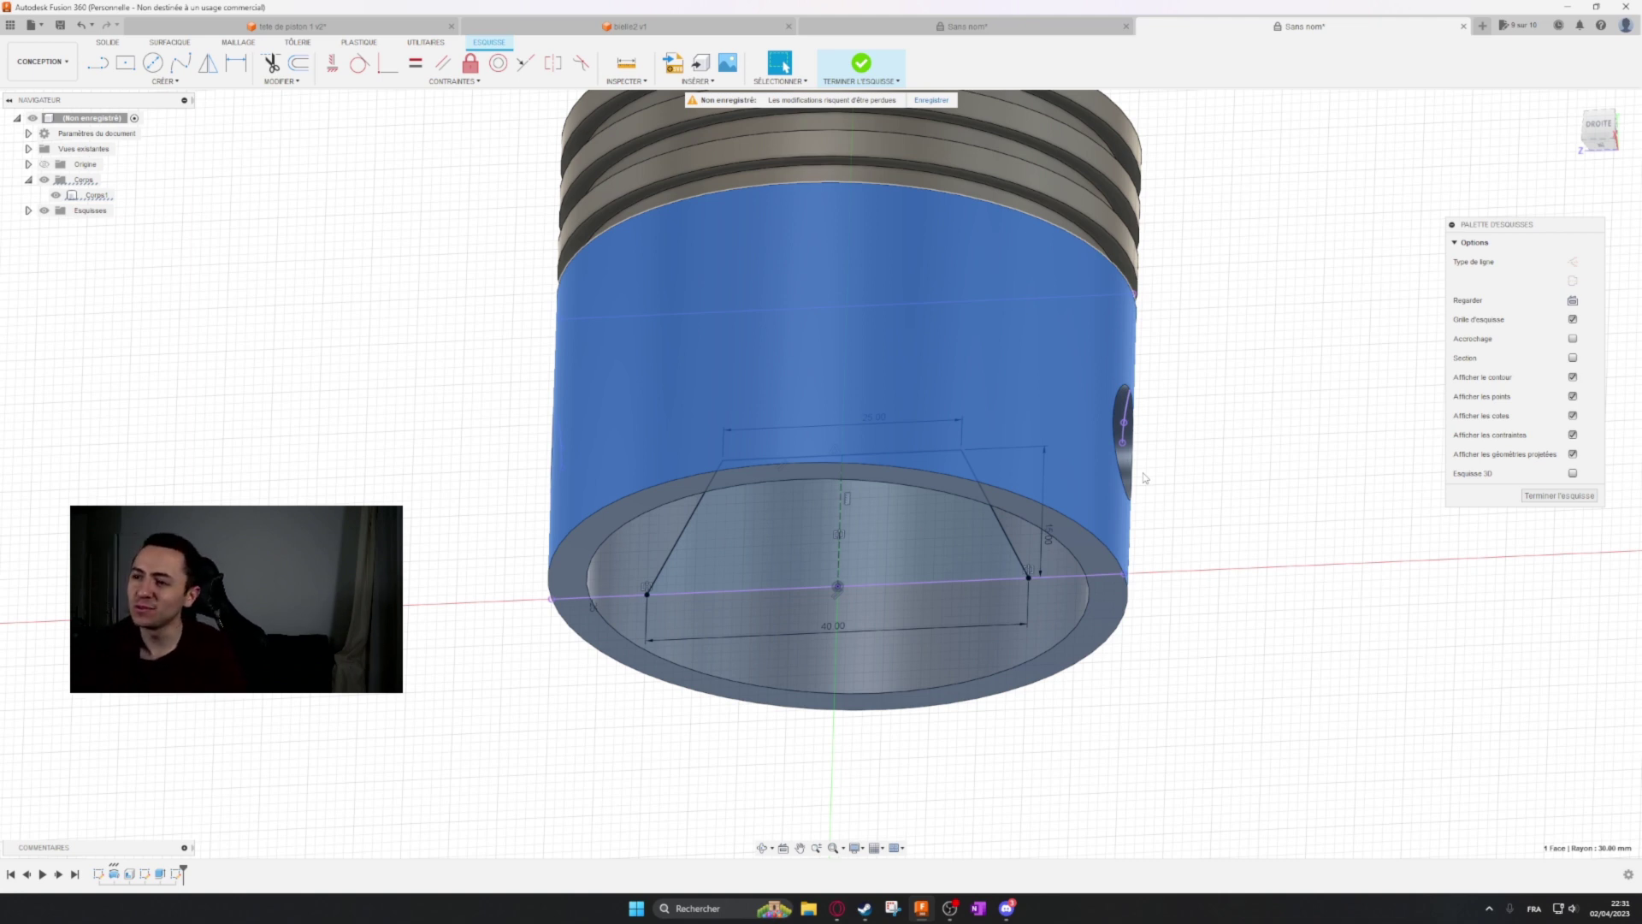
right_click(49, 197)
key("Escape")
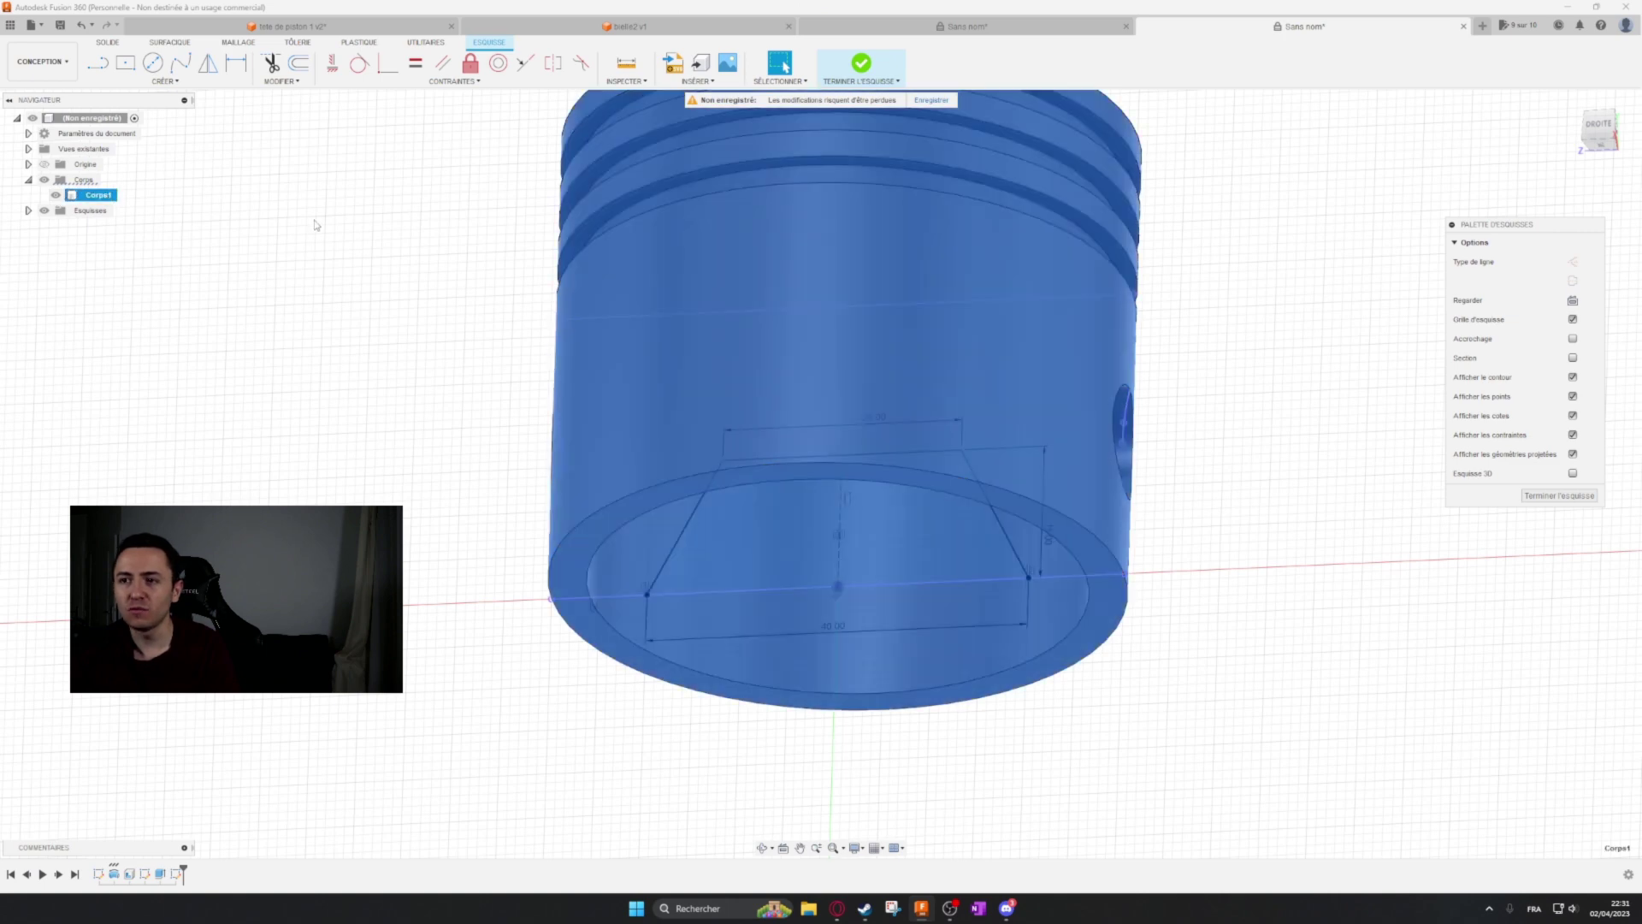
key("v")
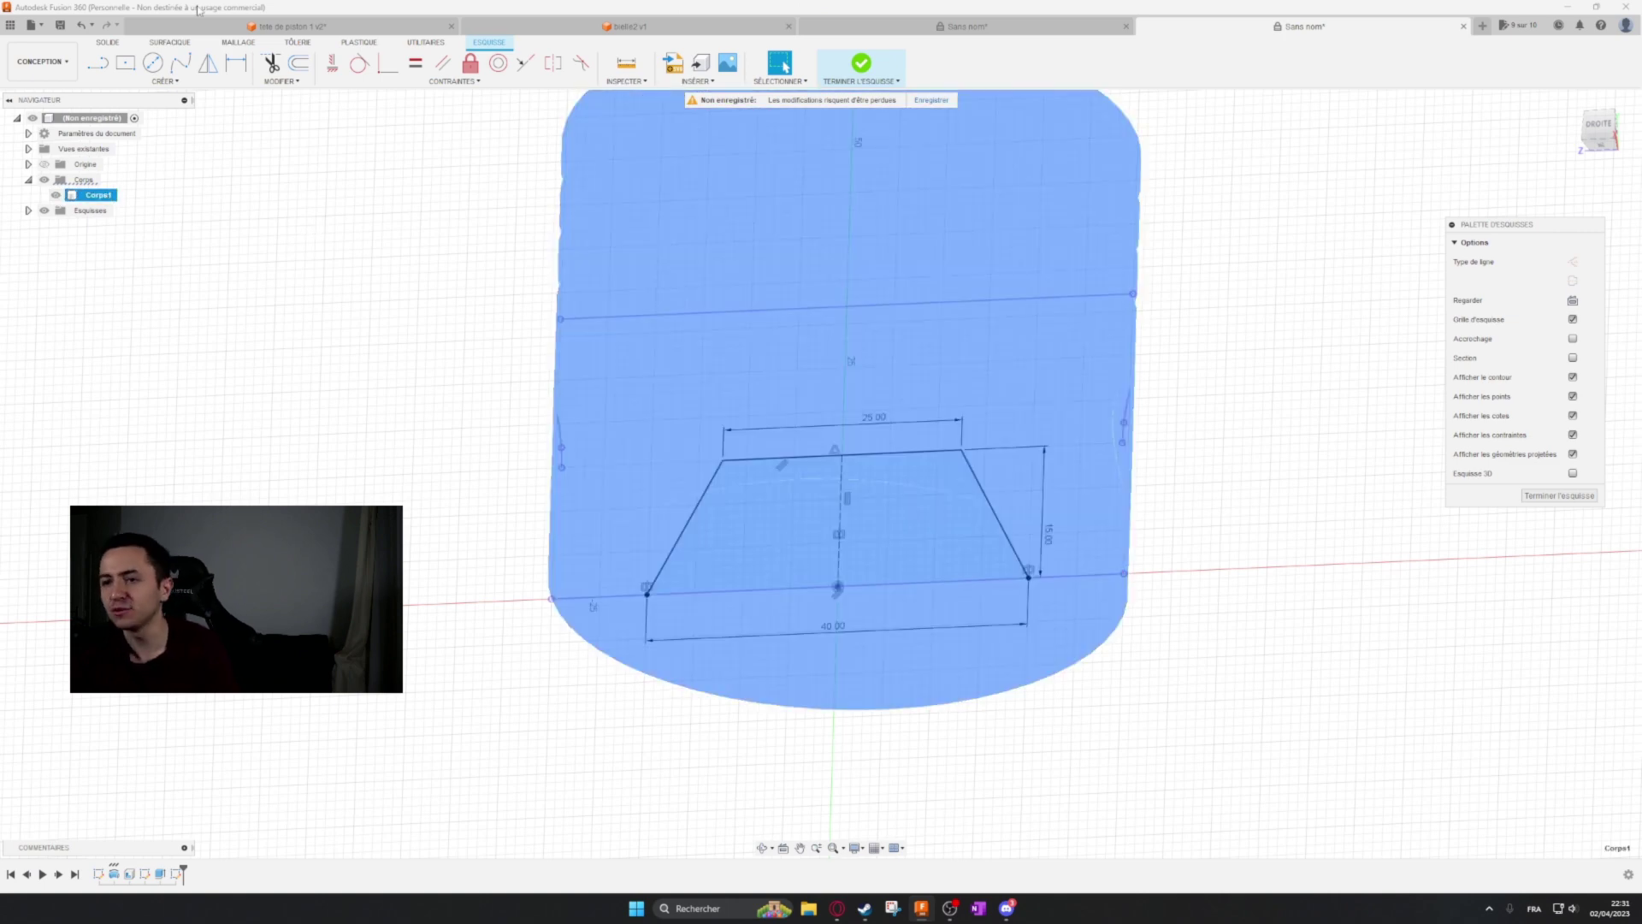
left_click(197, 10)
left_click(355, 237)
middle_click_drag(371, 230, 466, 300, "shift")
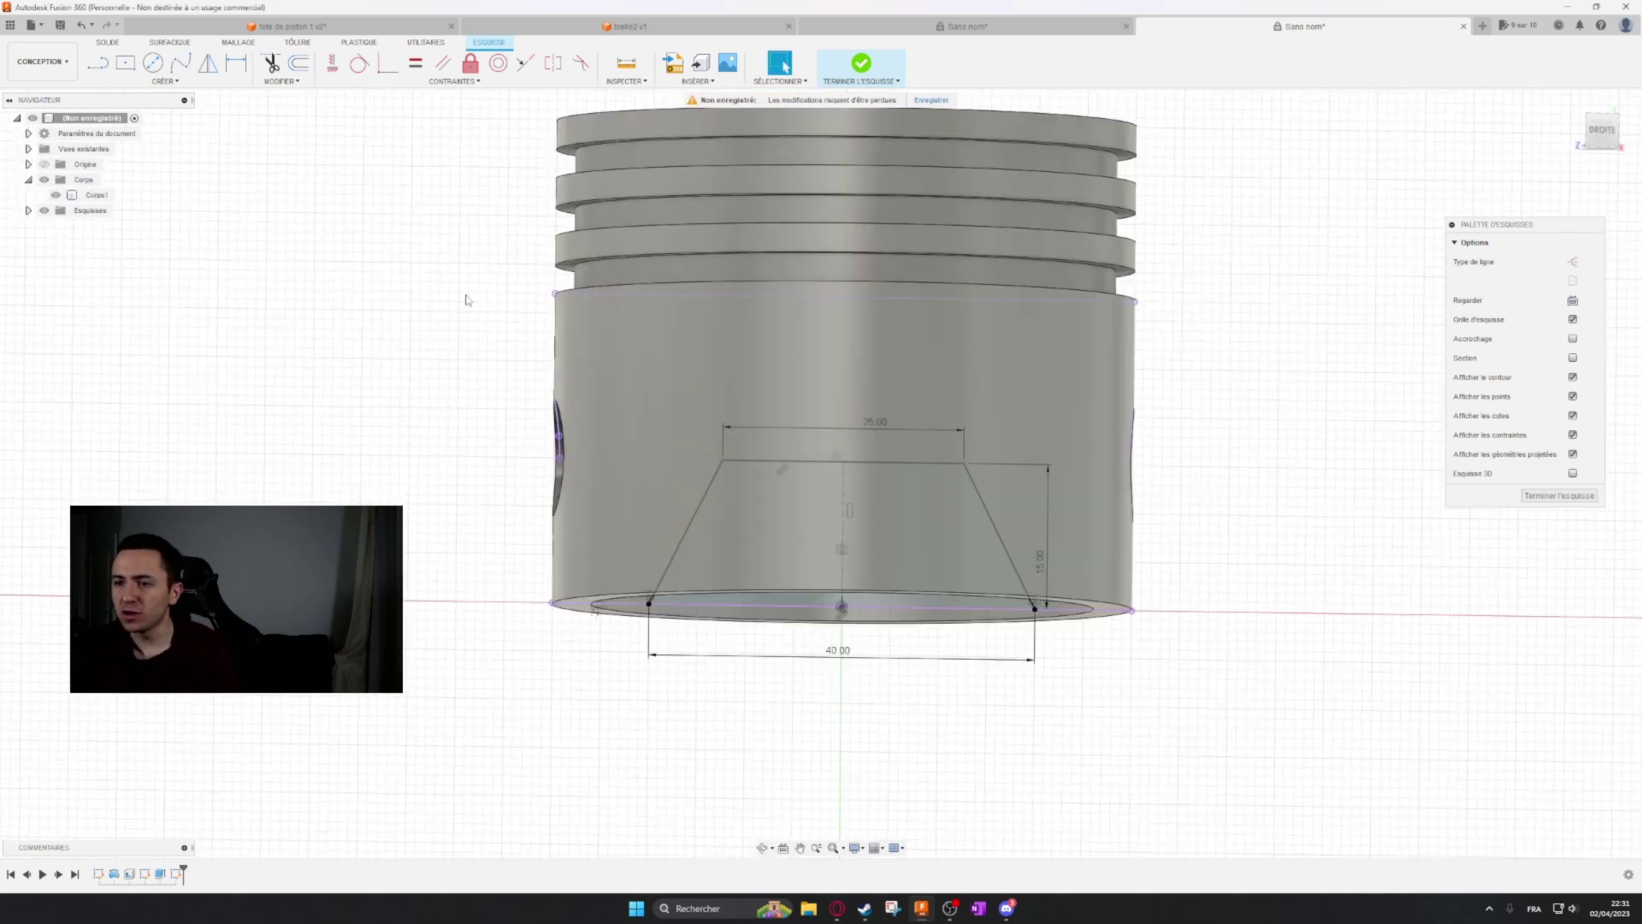
Extrude the trapezoid profile with direction Symétrique and extent Tout to cut through both sides of the piston skirt.
middle_click_drag(846, 666, 836, 628, "shift")
left_click(942, 532)
middle_click_drag(942, 532, 897, 573, "shift")
scroll(894, 573, "down", 3)
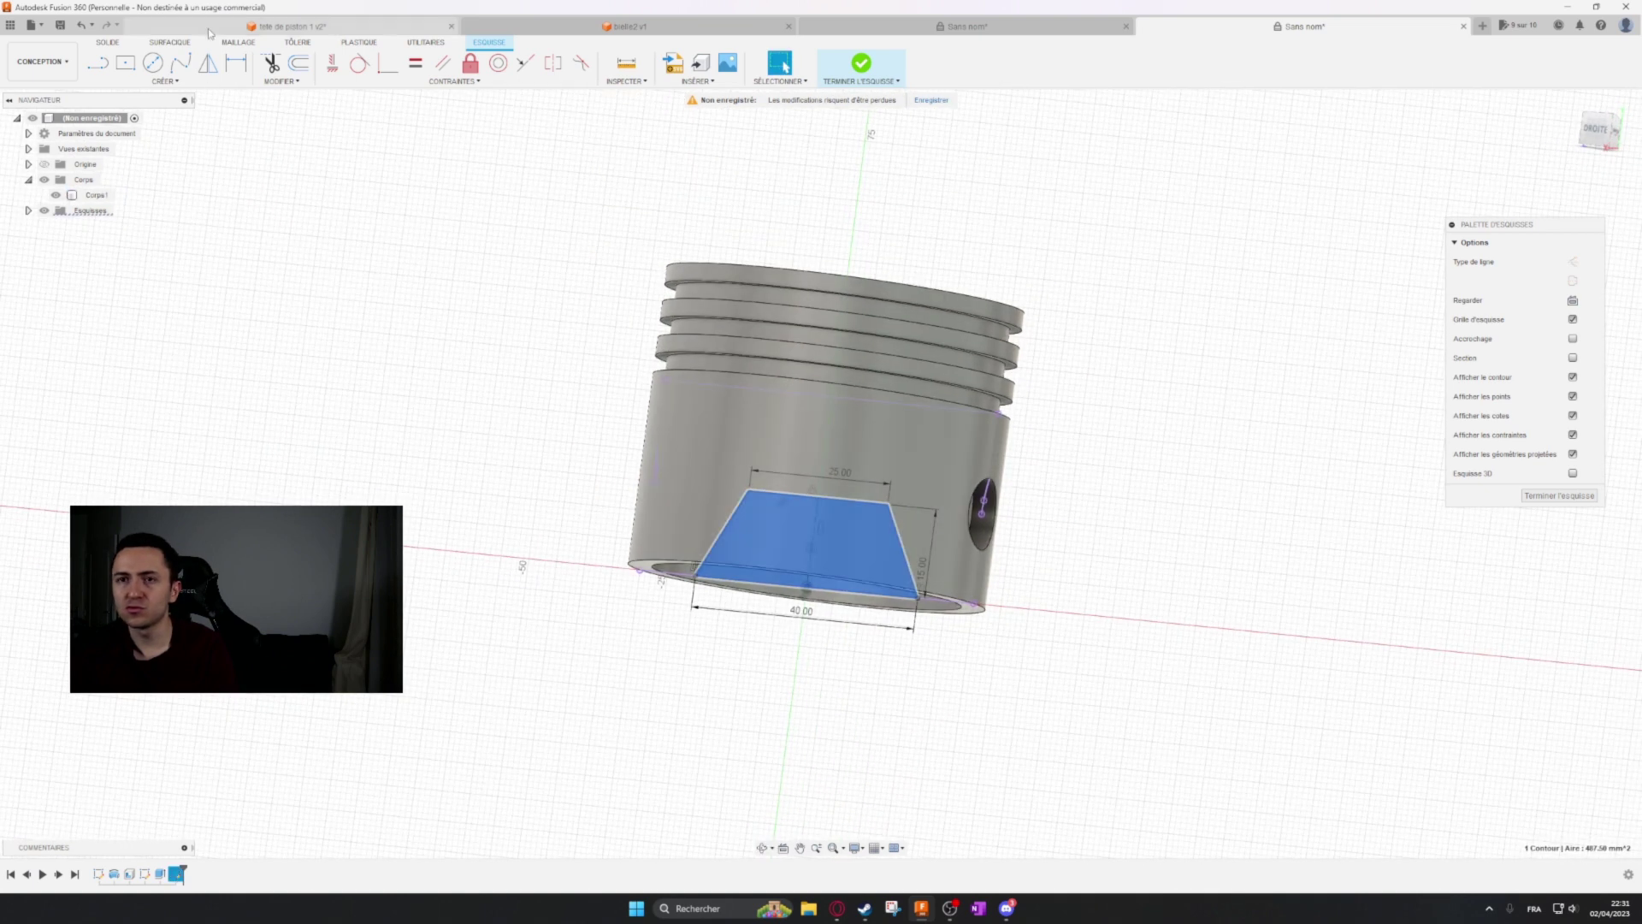
key("e")
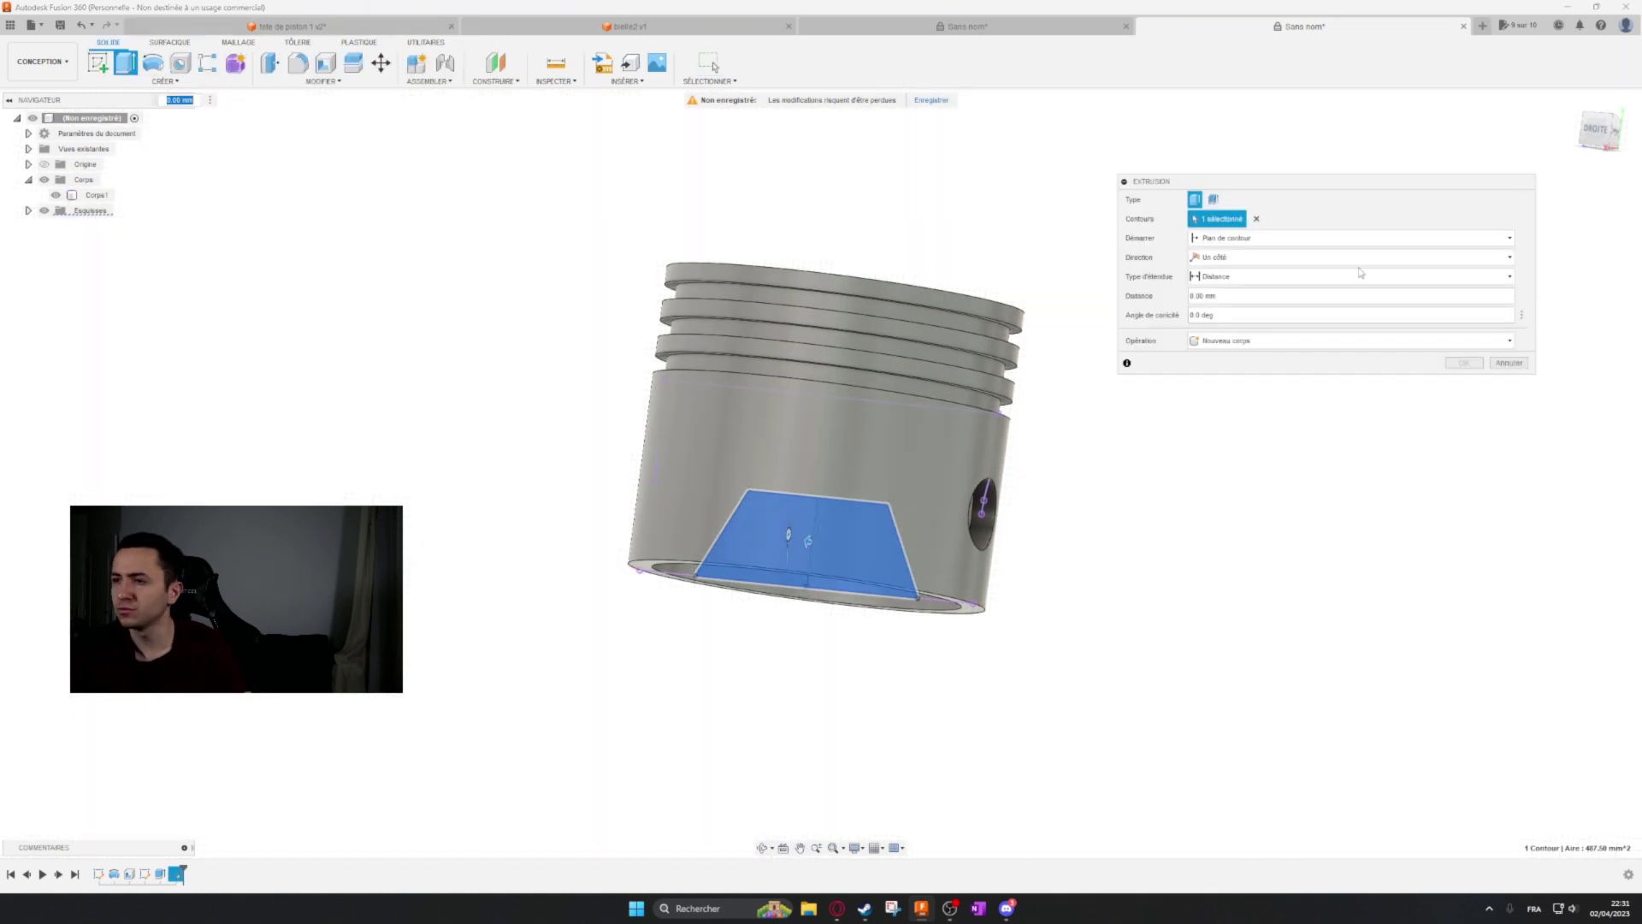
left_click(1351, 256)
left_click(1232, 313)
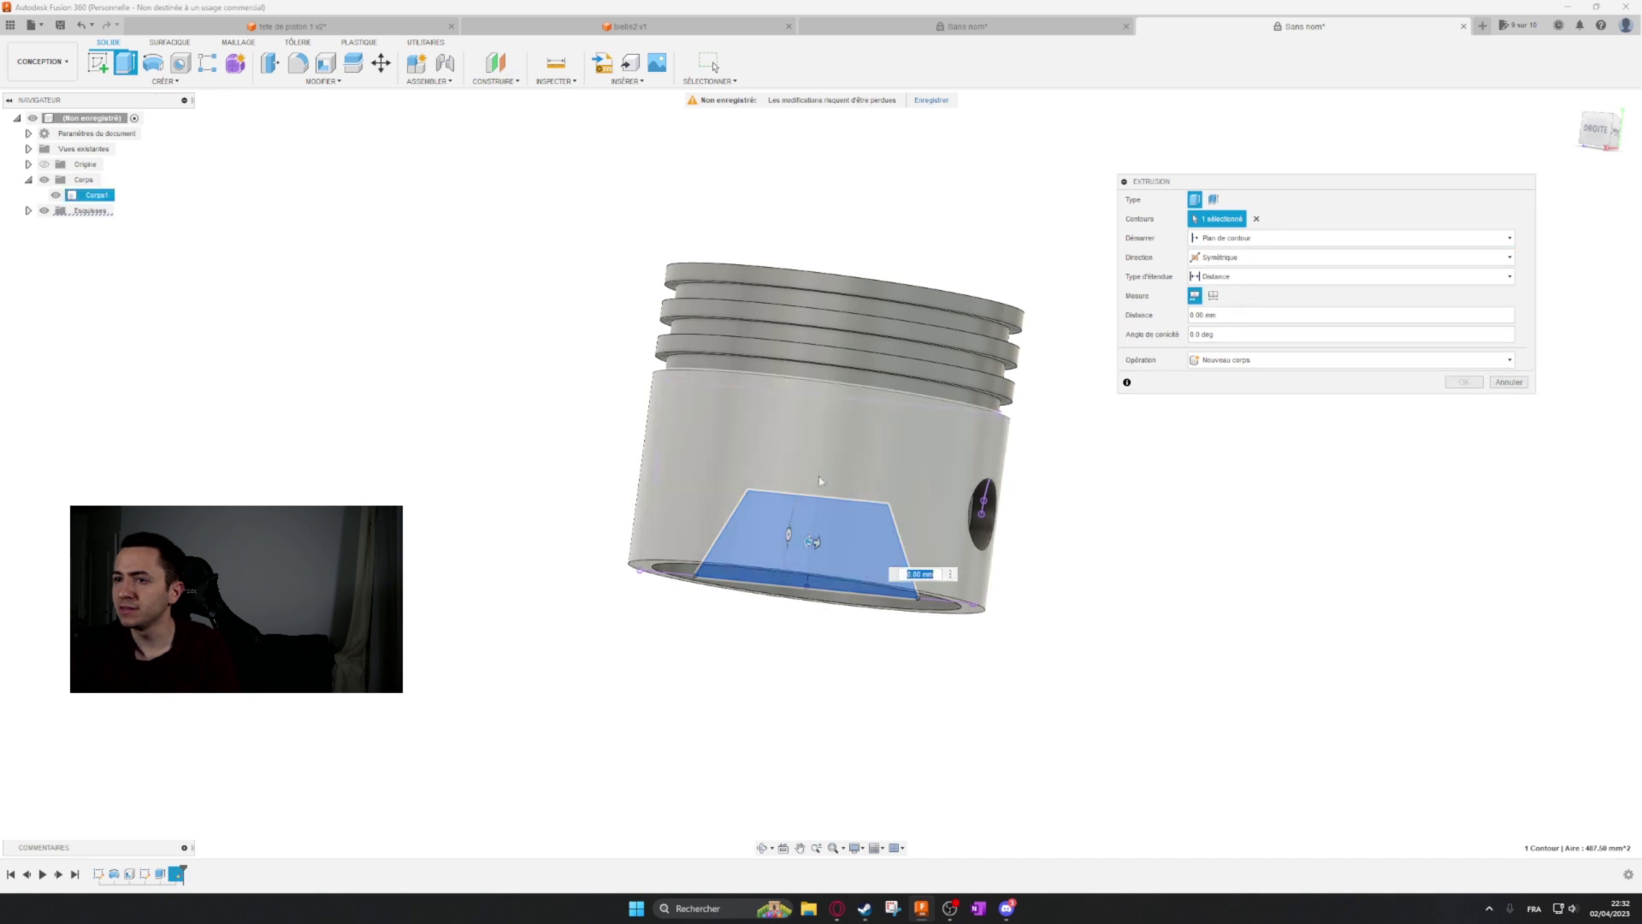
left_click(1231, 276)
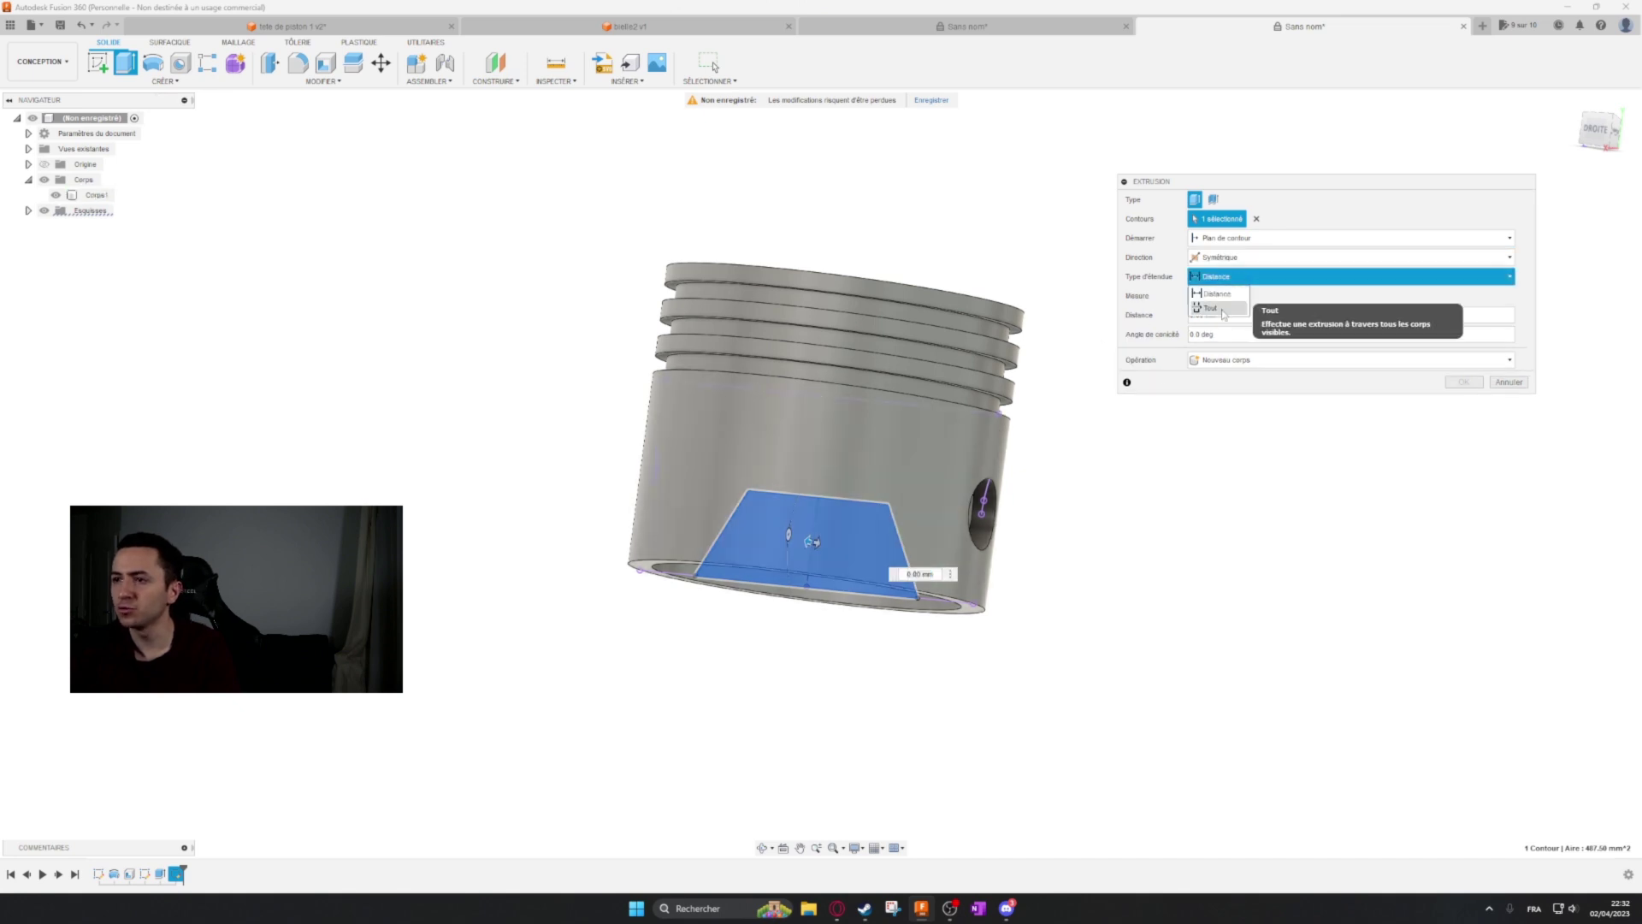
left_click(1223, 314)
key("Return")
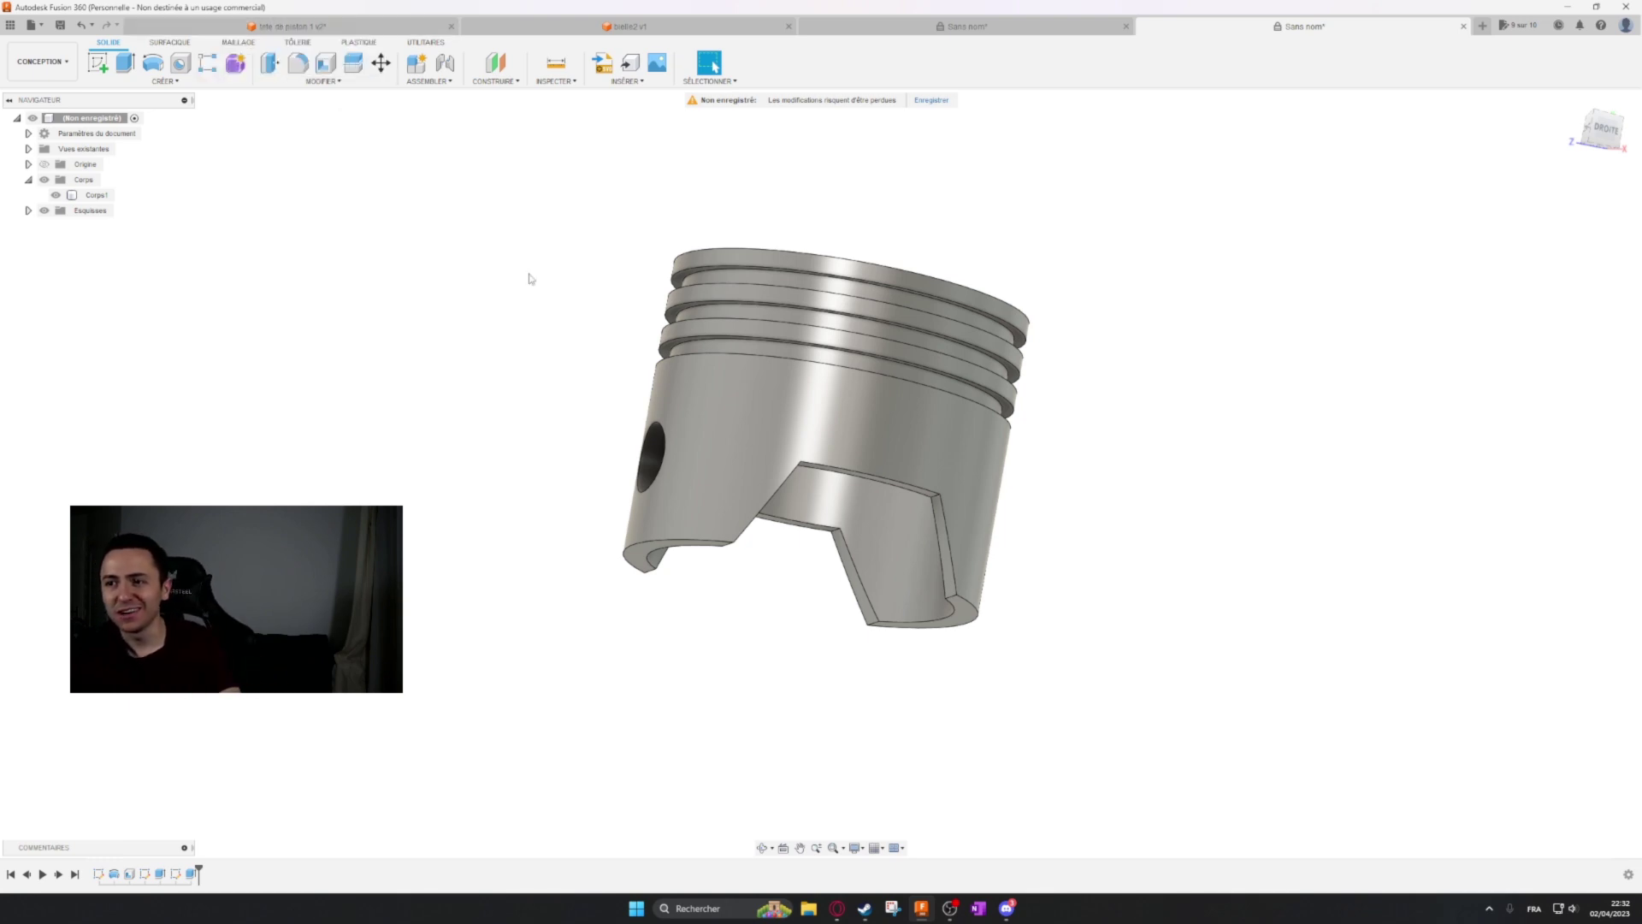
View the flat top of the piston, then open the tete de piston 1 document to examine its finished crown.
middle_click_drag(897, 251, 860, 289, "shift")
left_click(860, 290)
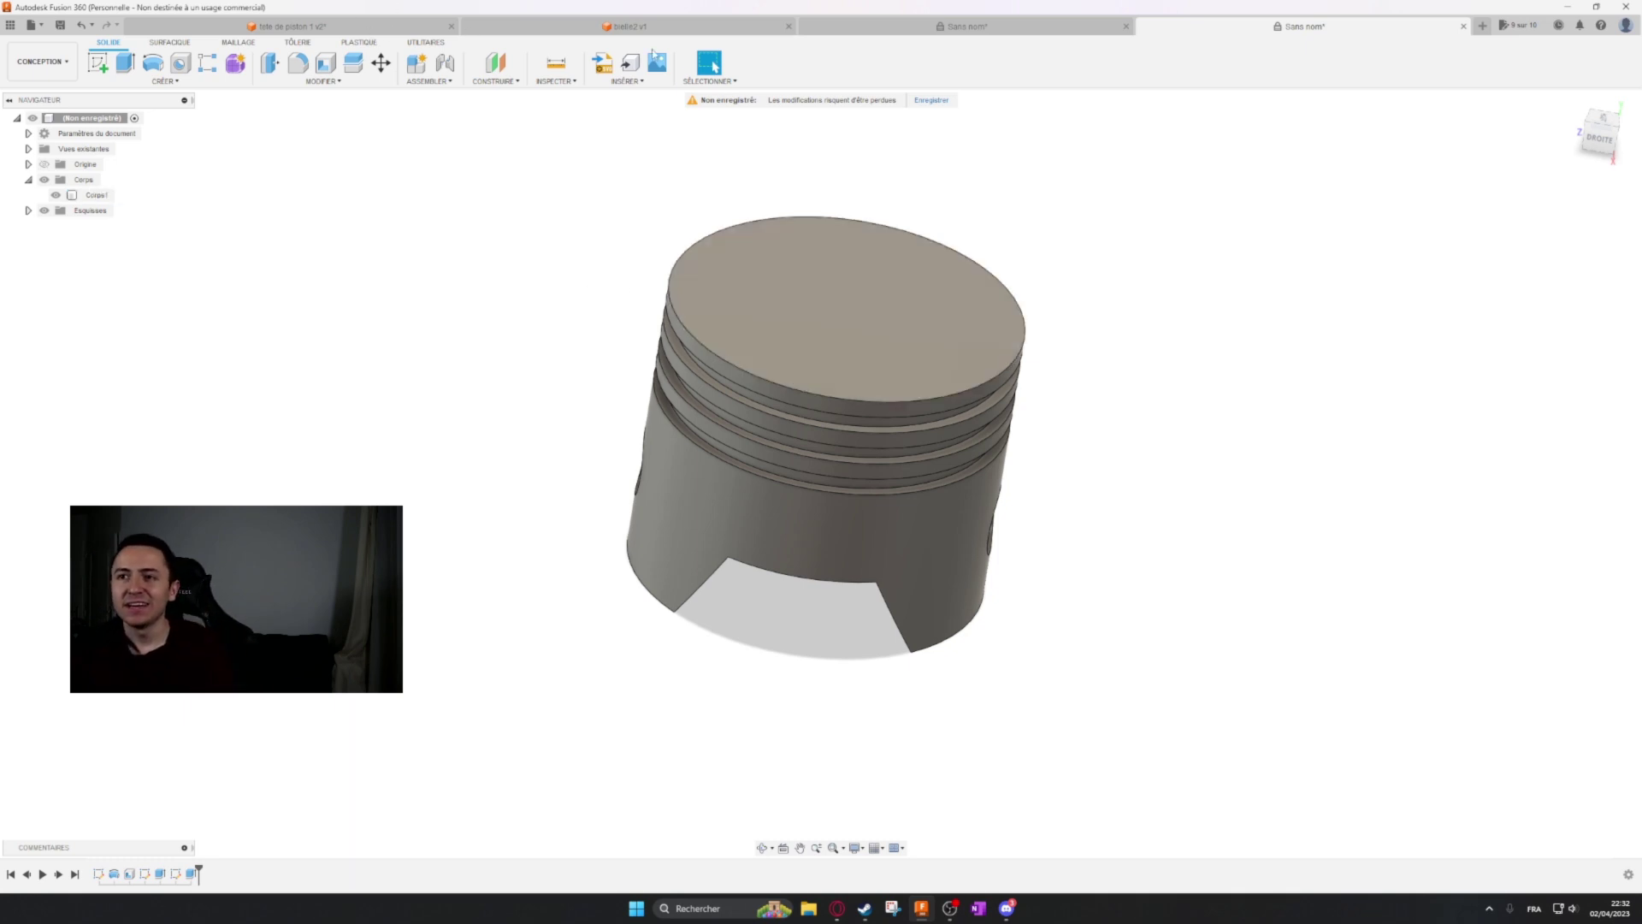
left_click(193, 25)
middle_click_drag(834, 227, 868, 321, "shift")
middle_click_drag(1162, 200, 1160, 356)
key("Escape")
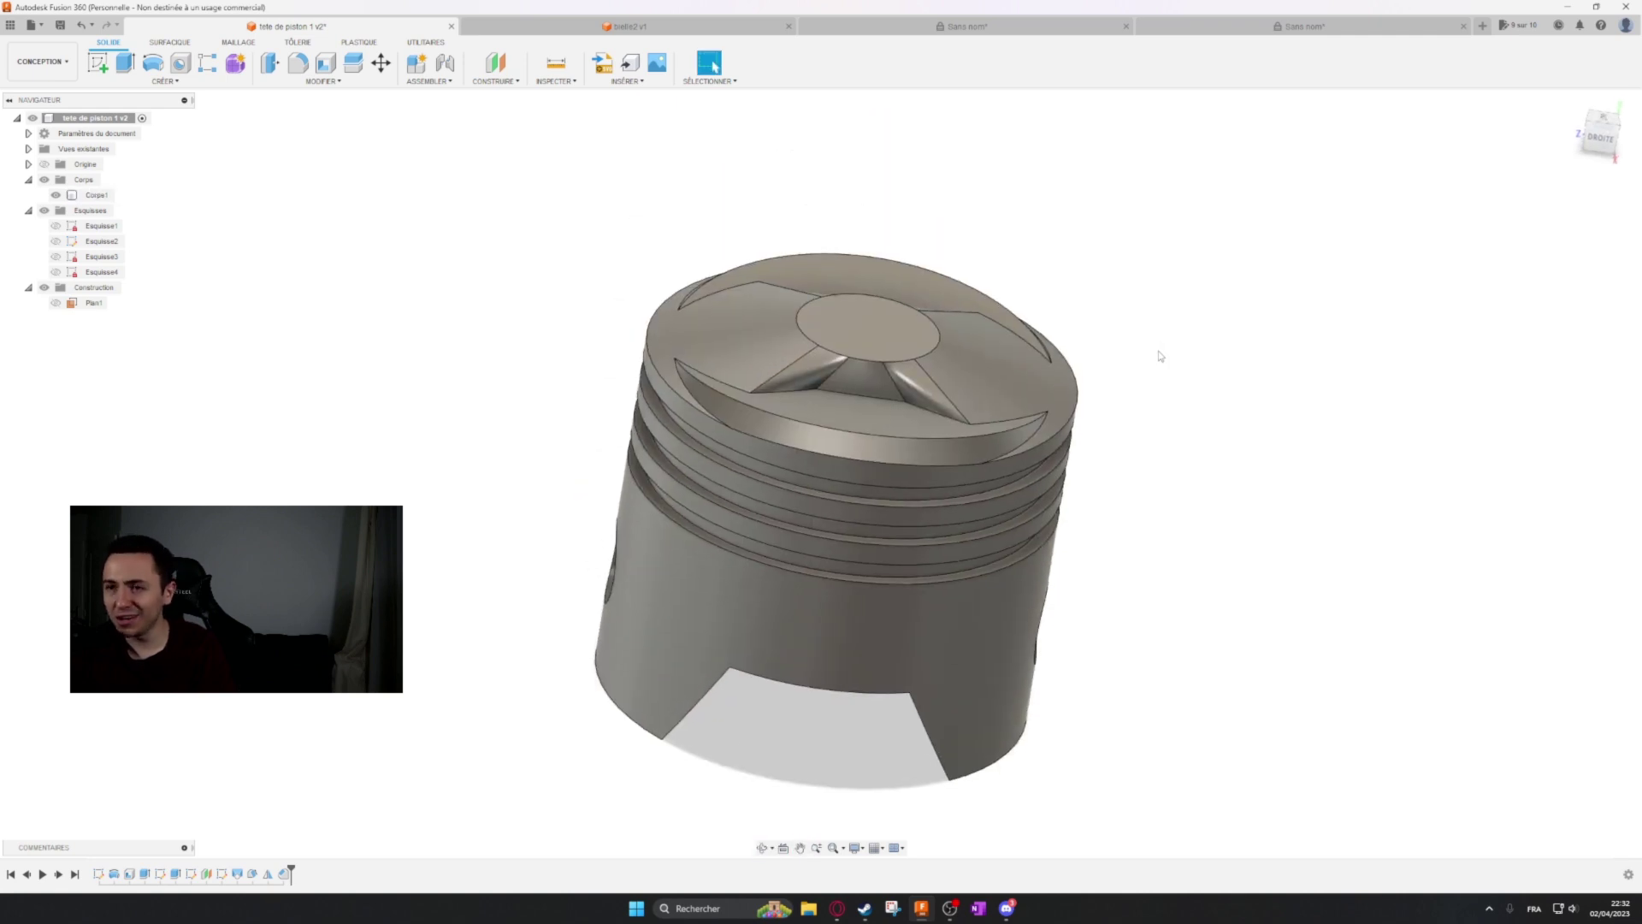
Switch to the browser's TETE DE PISTON image results and examine reference photos of piston crown shapes, including the Motorlegend picture.
mouse_move(838, 908)
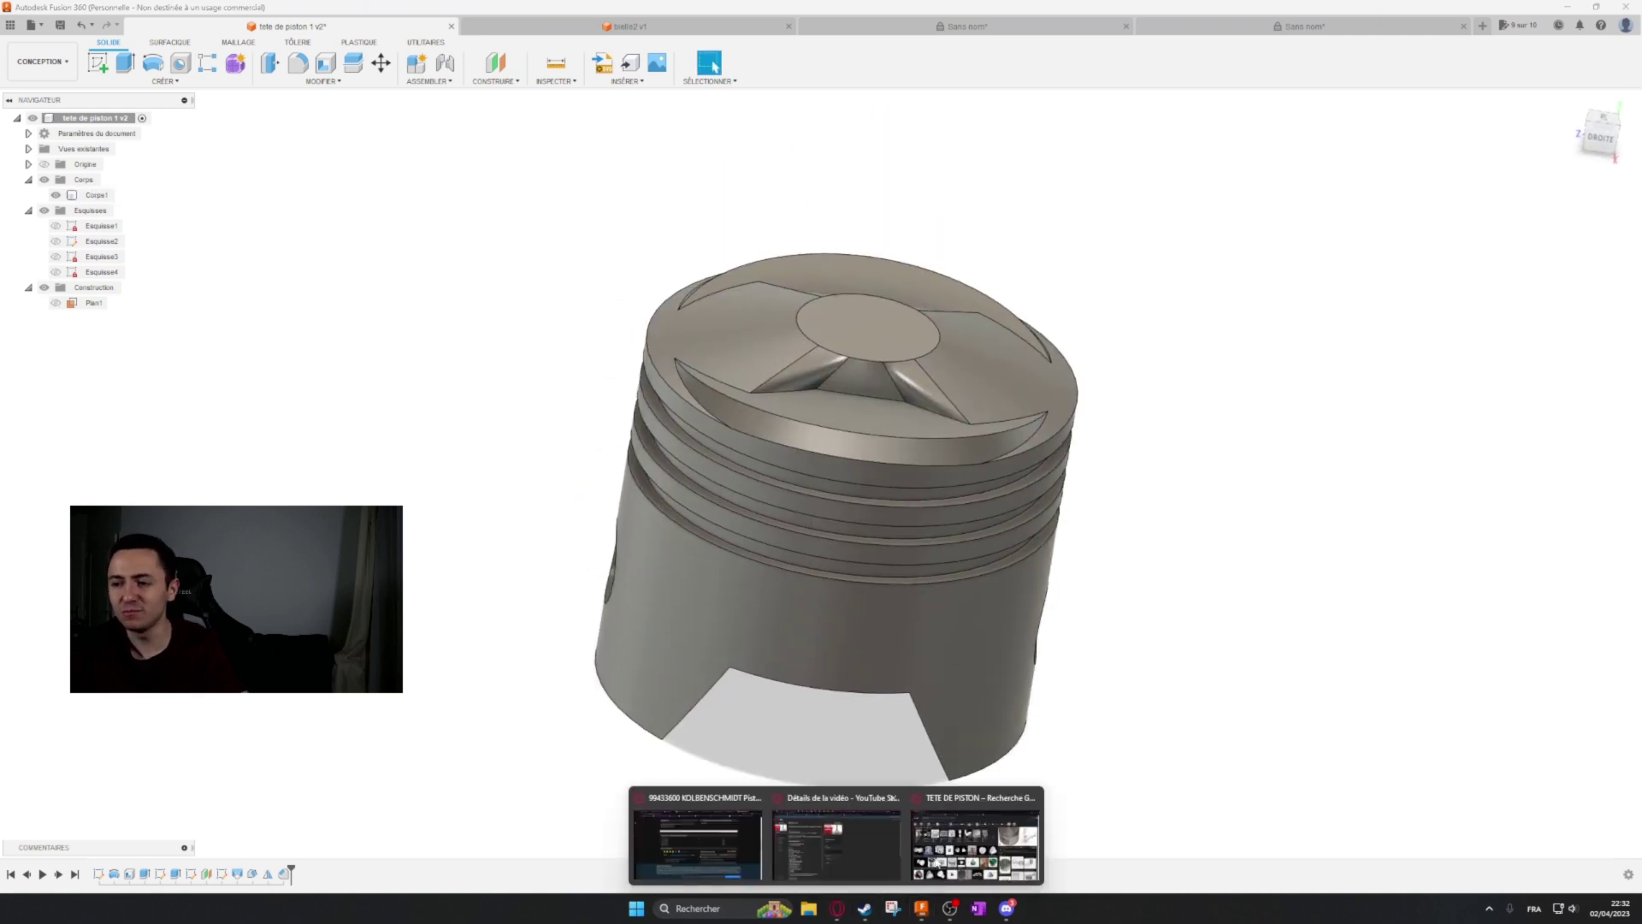
left_click(1018, 846)
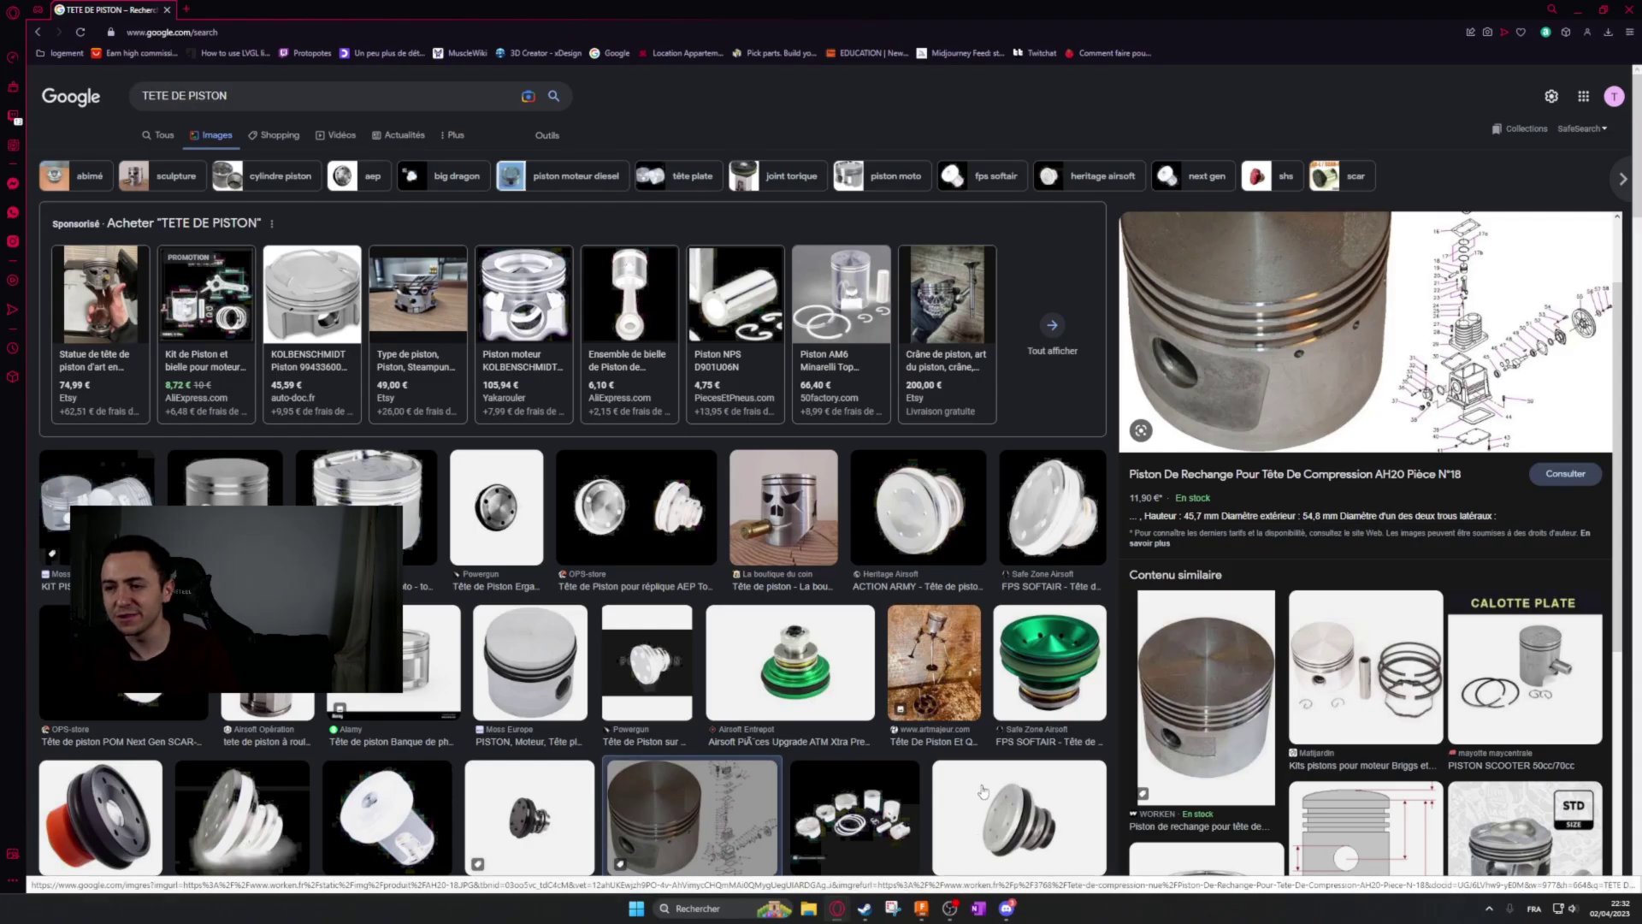
left_click(438, 554)
left_click(1247, 726)
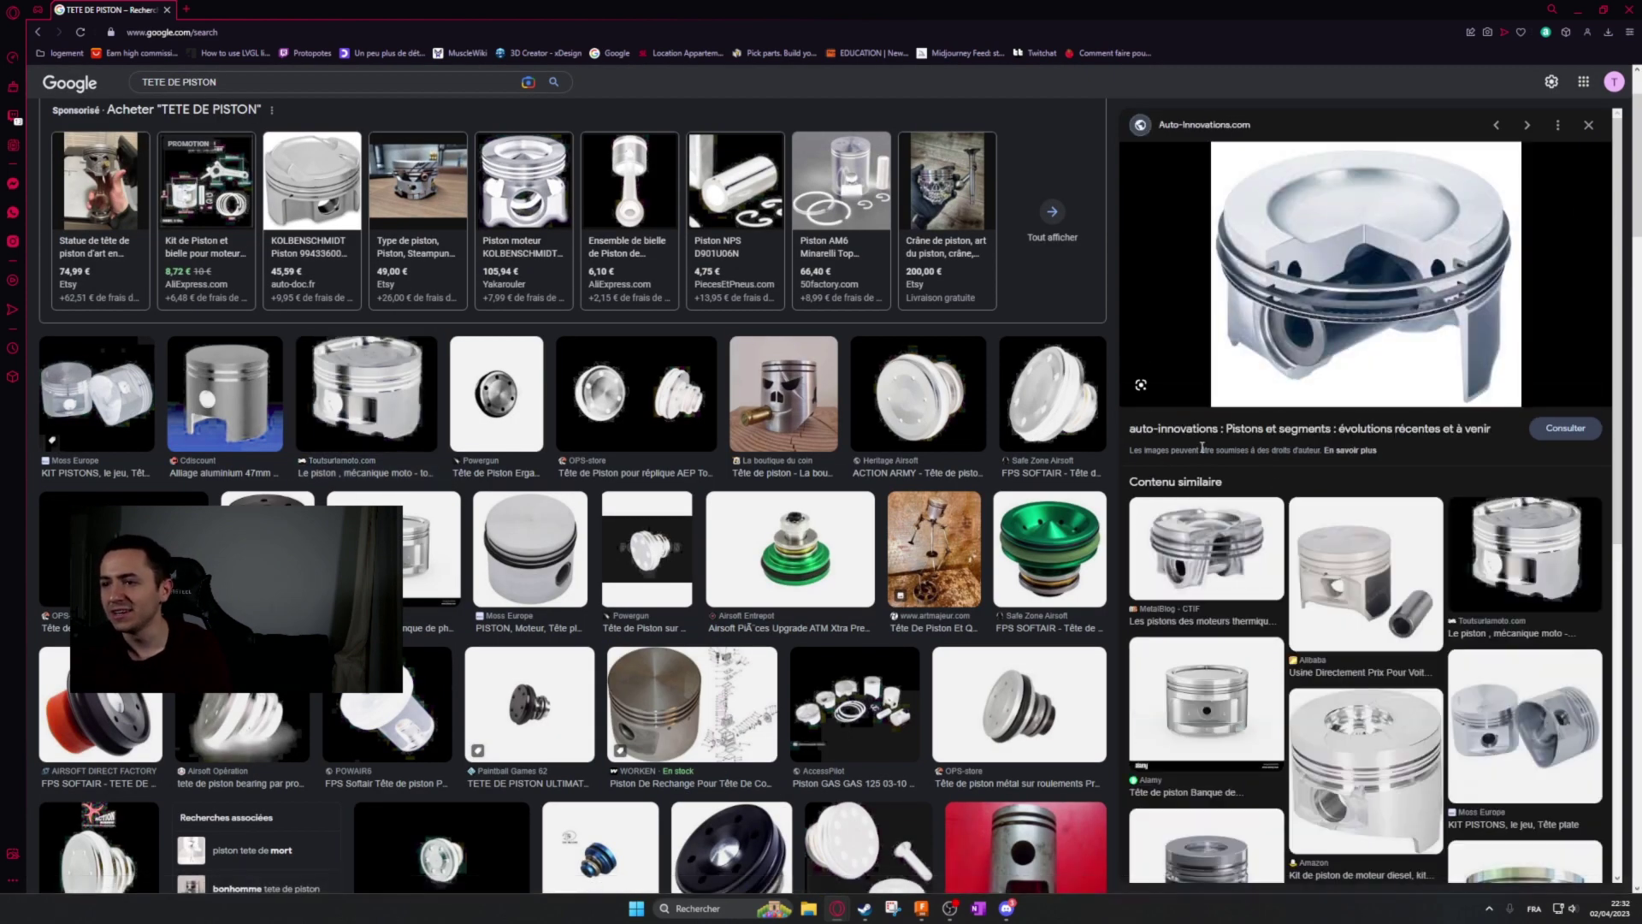
scroll(1259, 620, "down", 5)
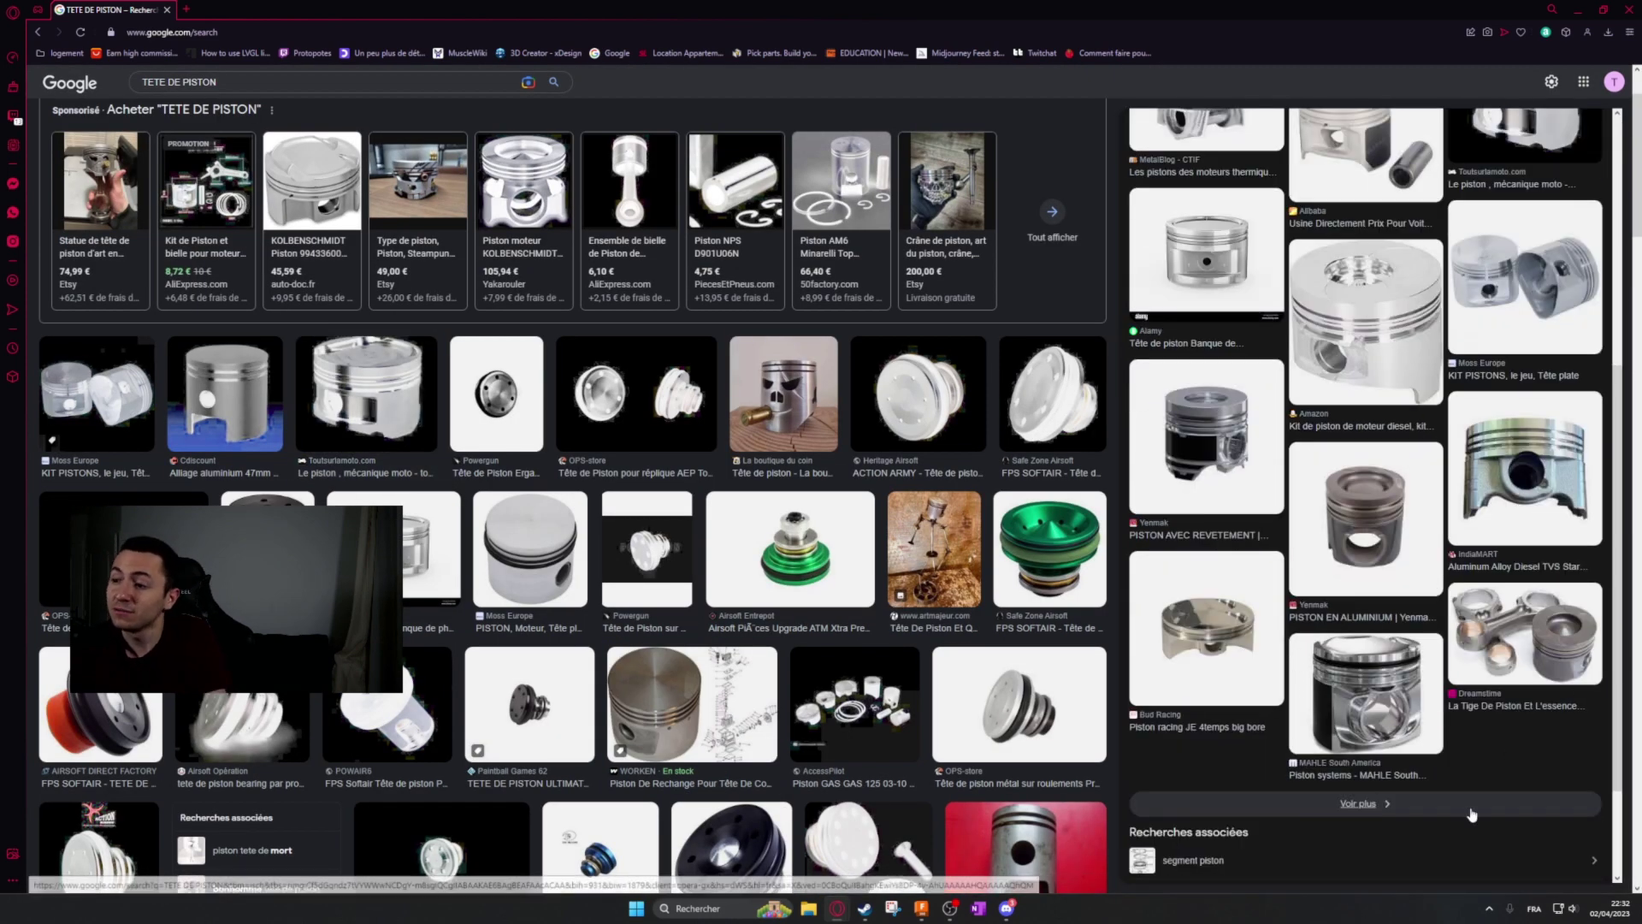
scroll(733, 493, "down", 1)
scroll(733, 493, "down", 10)
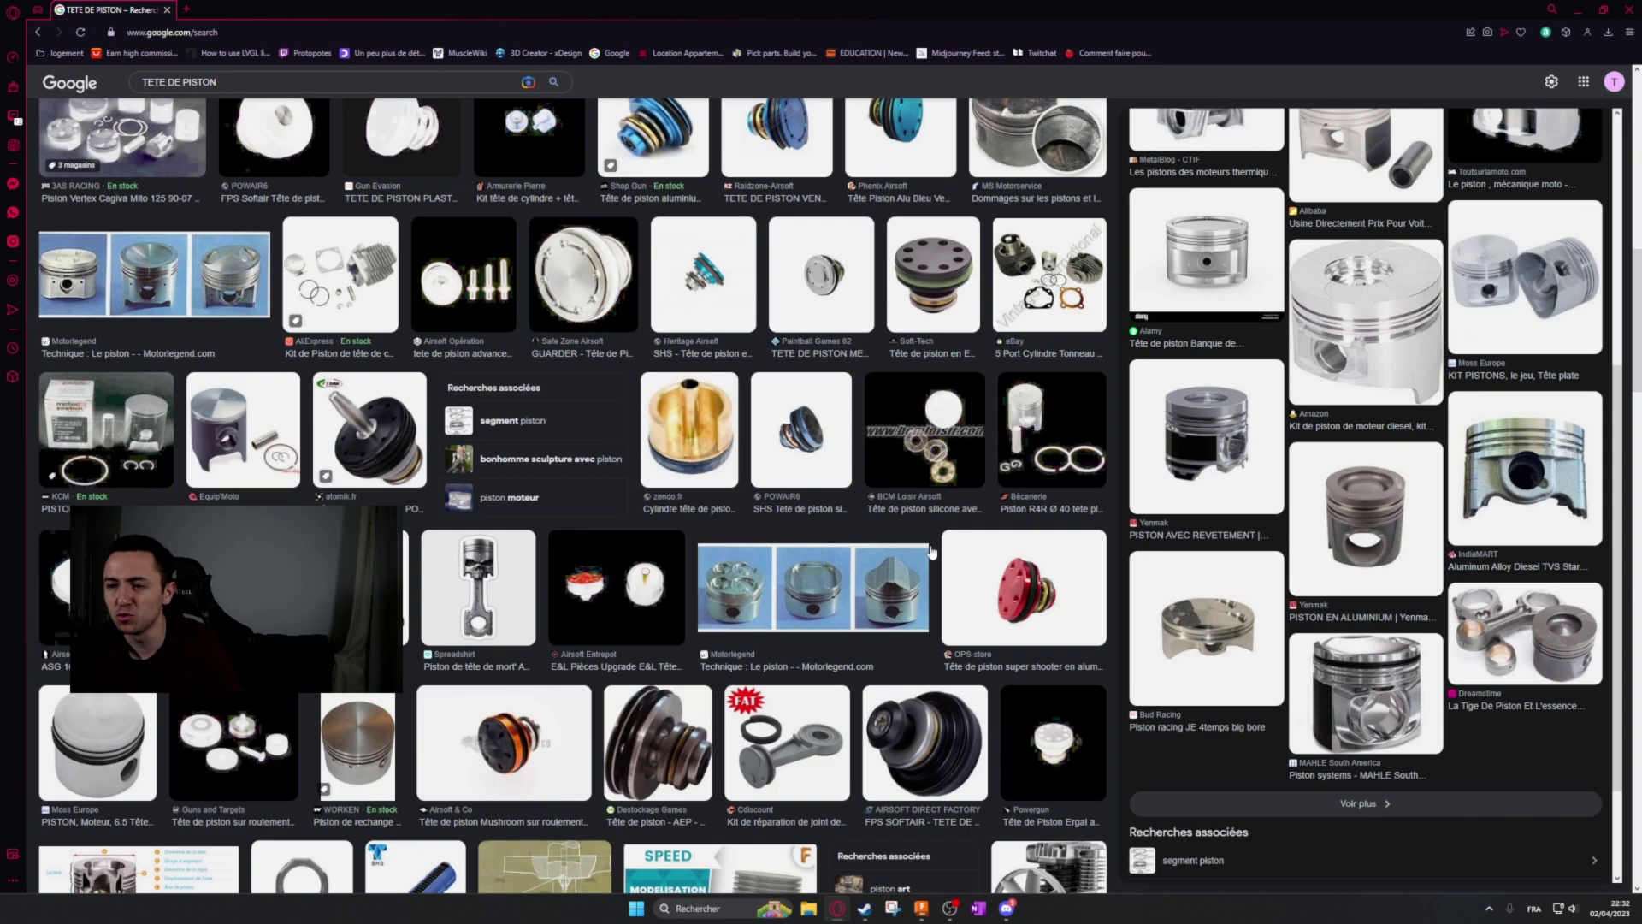
left_click(898, 598)
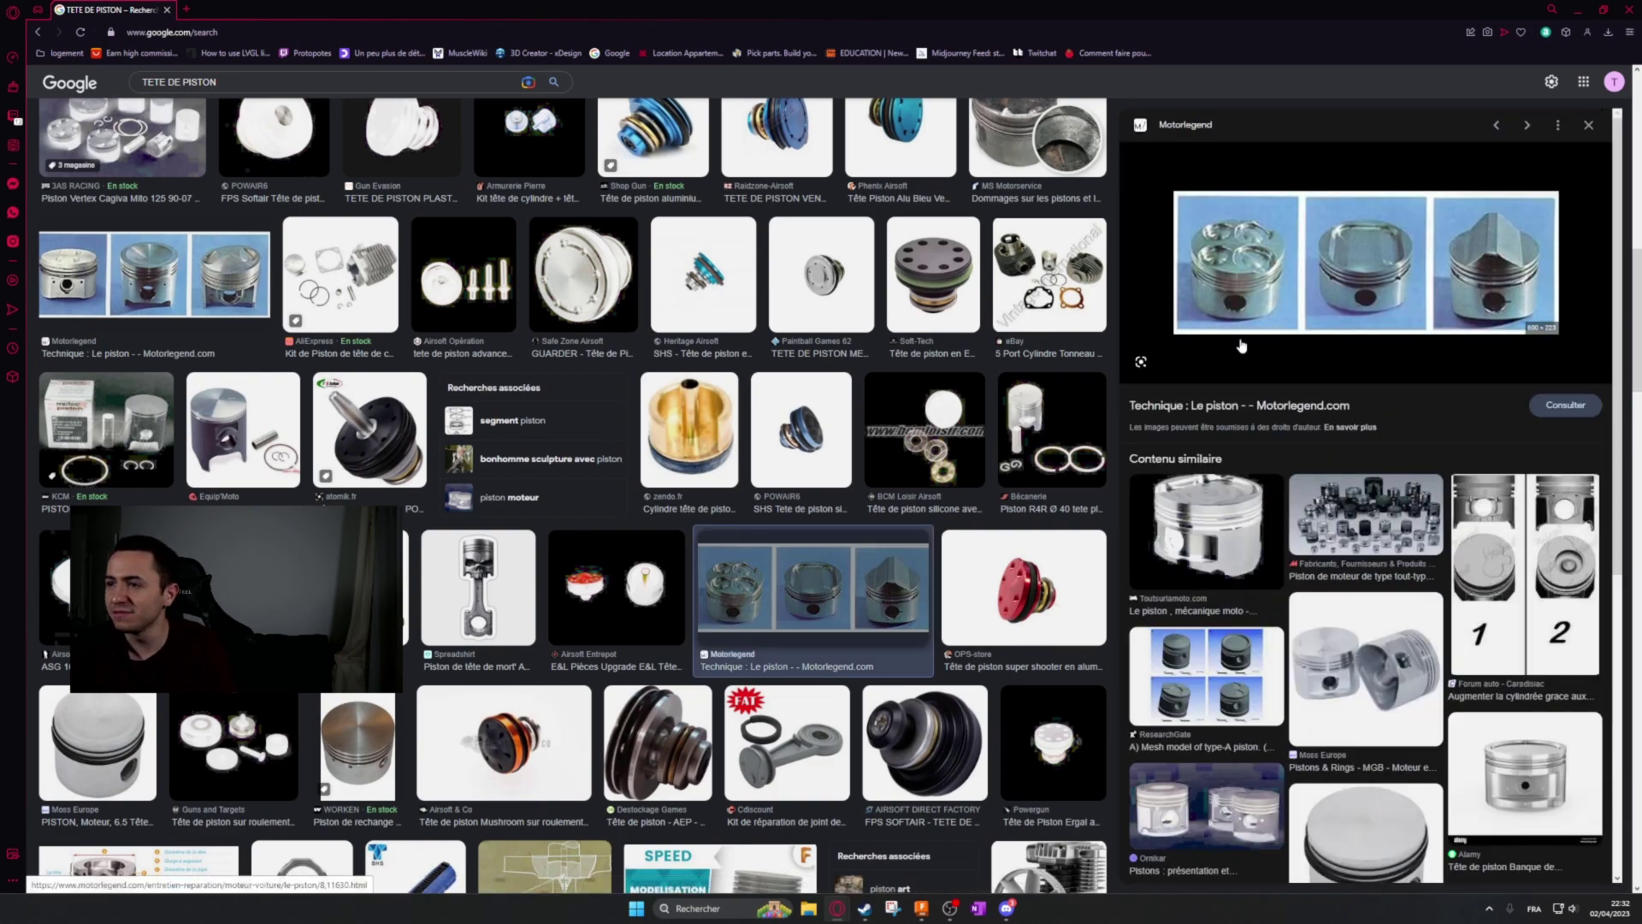
scroll(1299, 247, "up", 5)
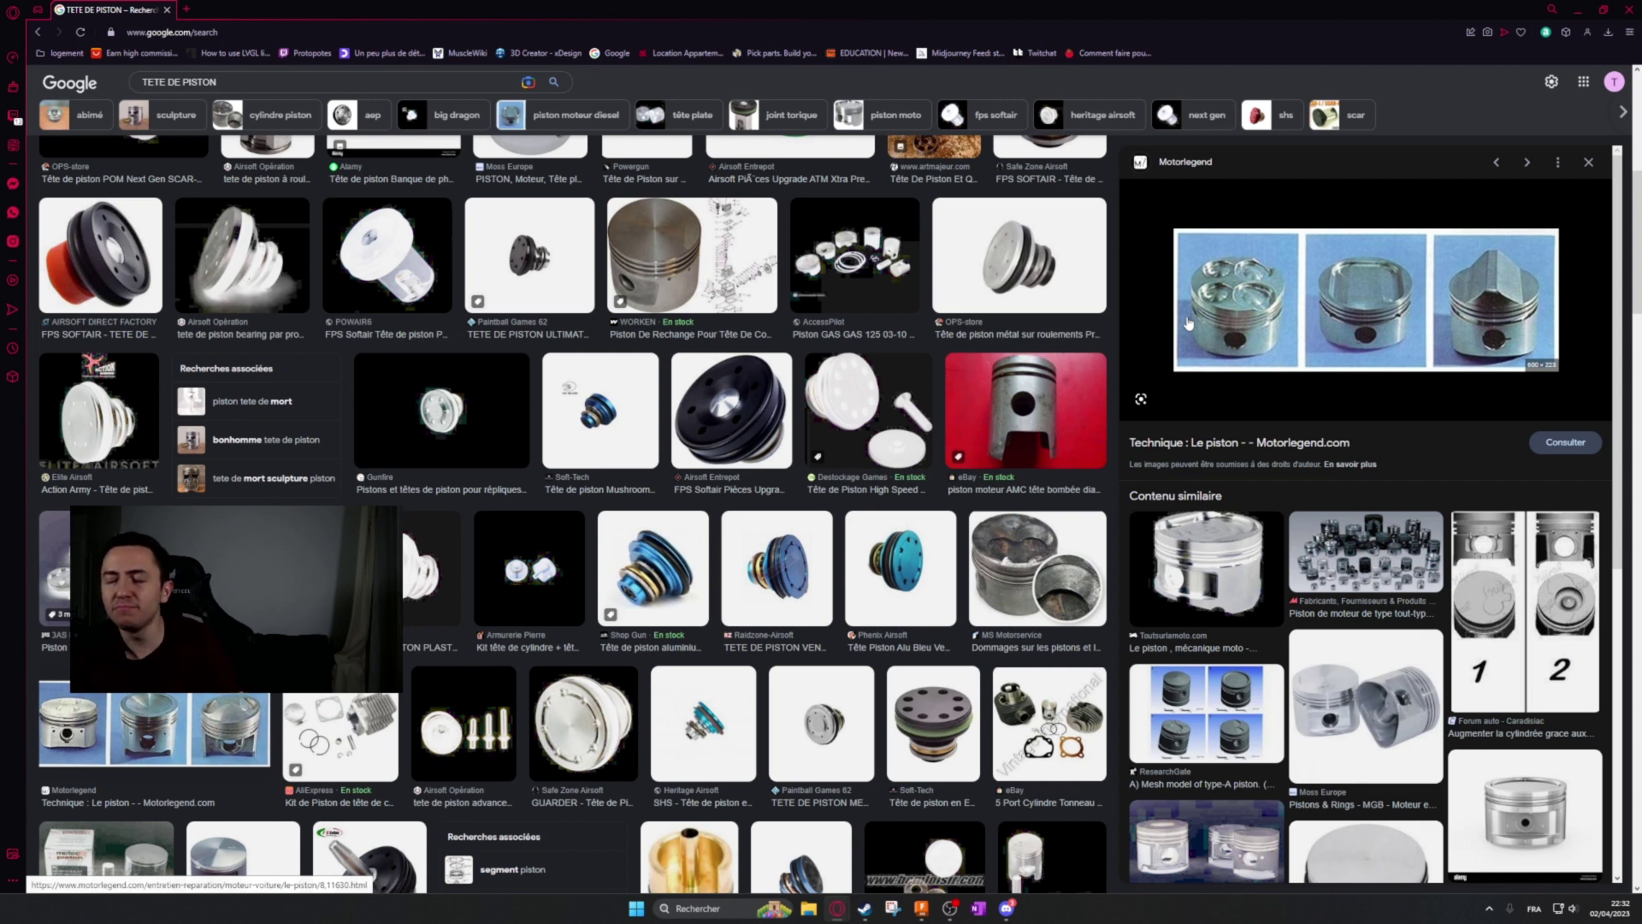
Return to Fusion 360 and highlight the timeline features that form the crown, from Esquisse3 through the last feature.
left_click(921, 908)
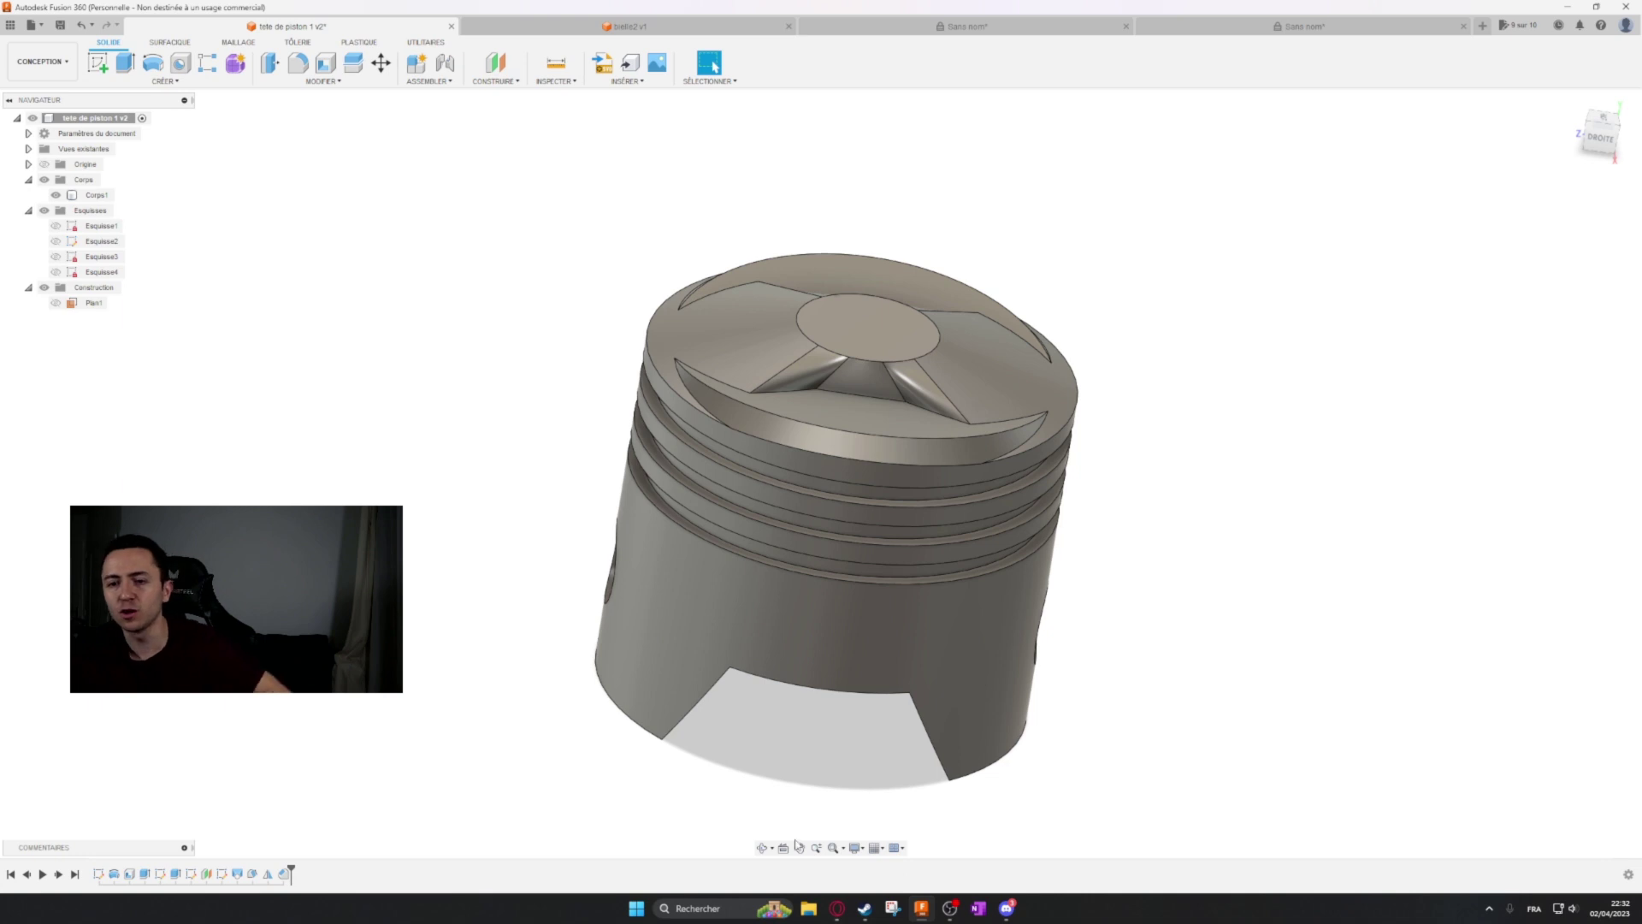
left_click(222, 874)
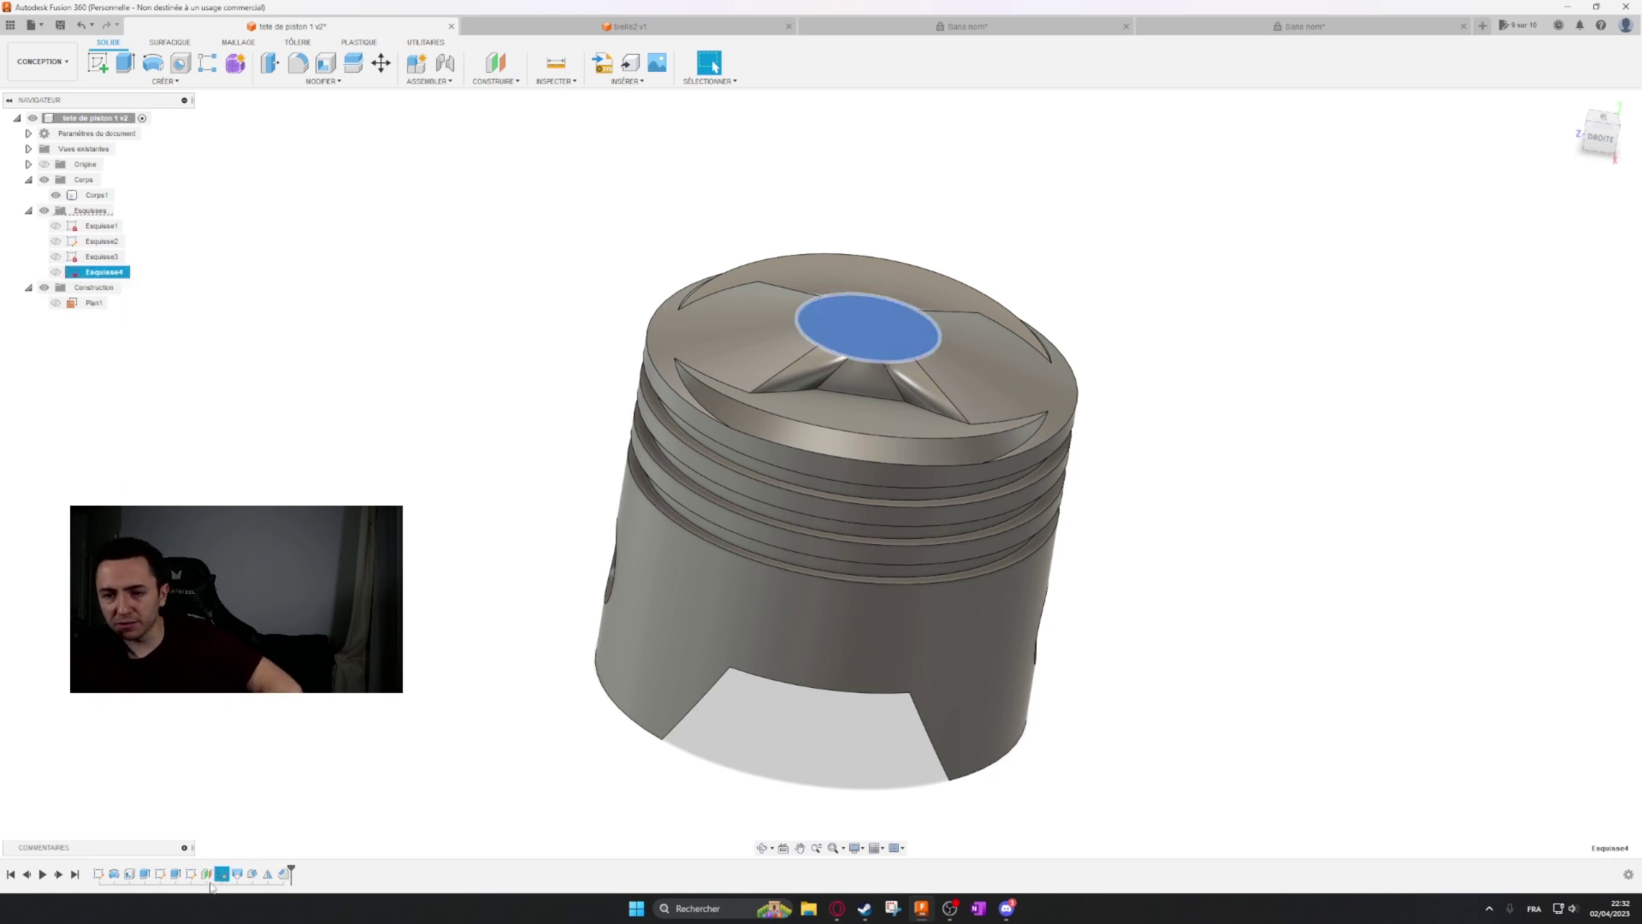
left_click(206, 873)
left_click(190, 873)
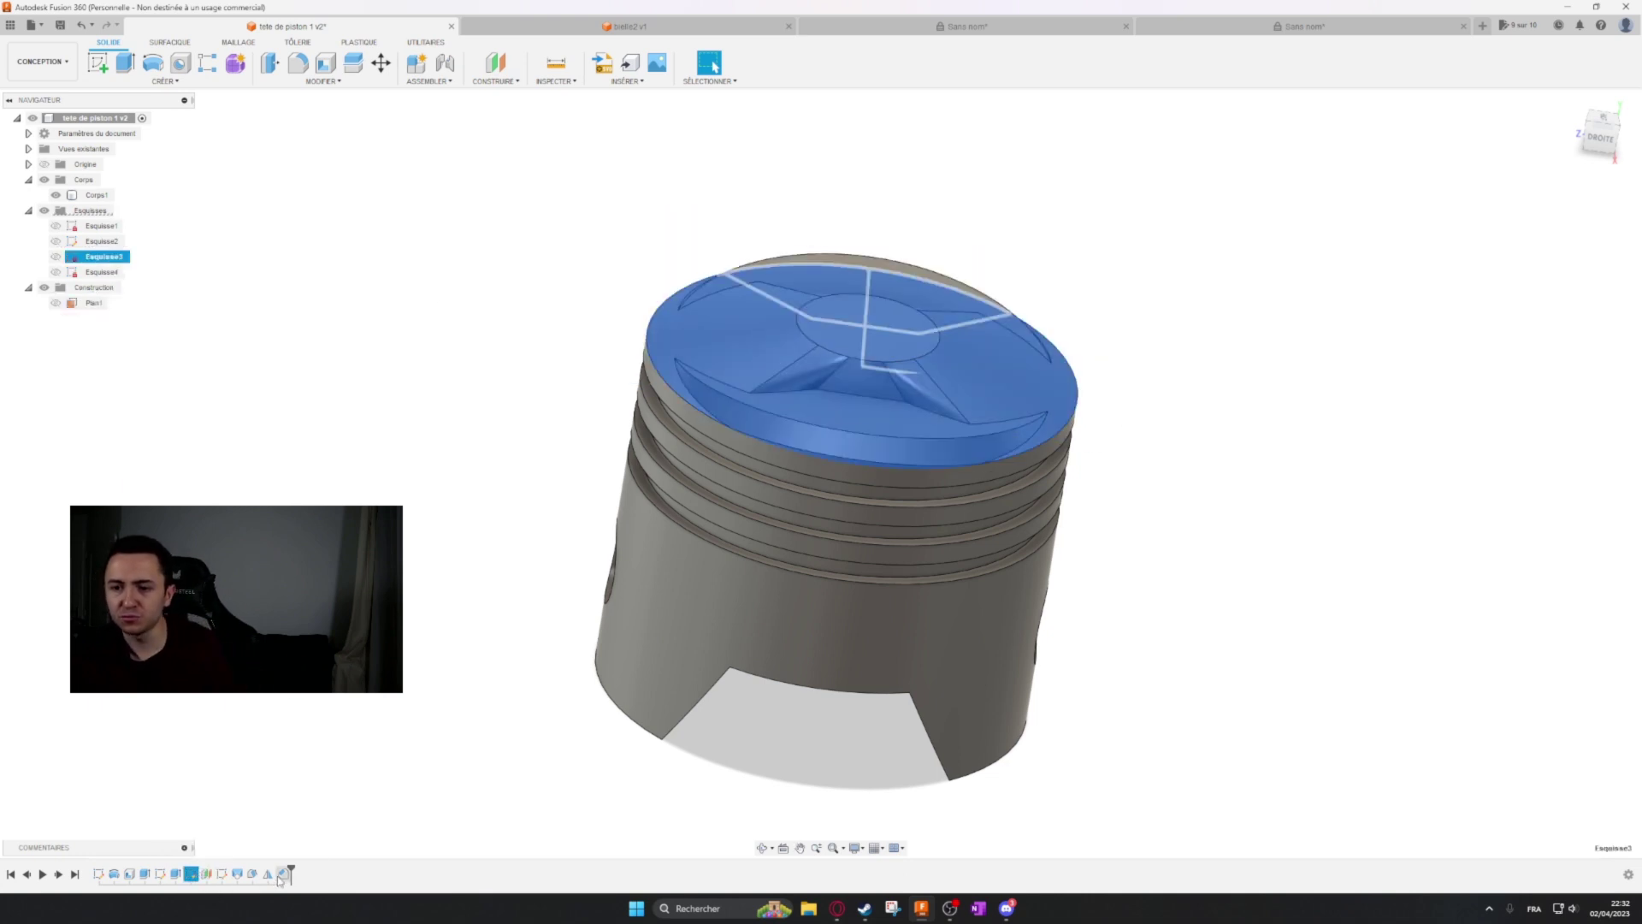
left_click(282, 875, "shift")
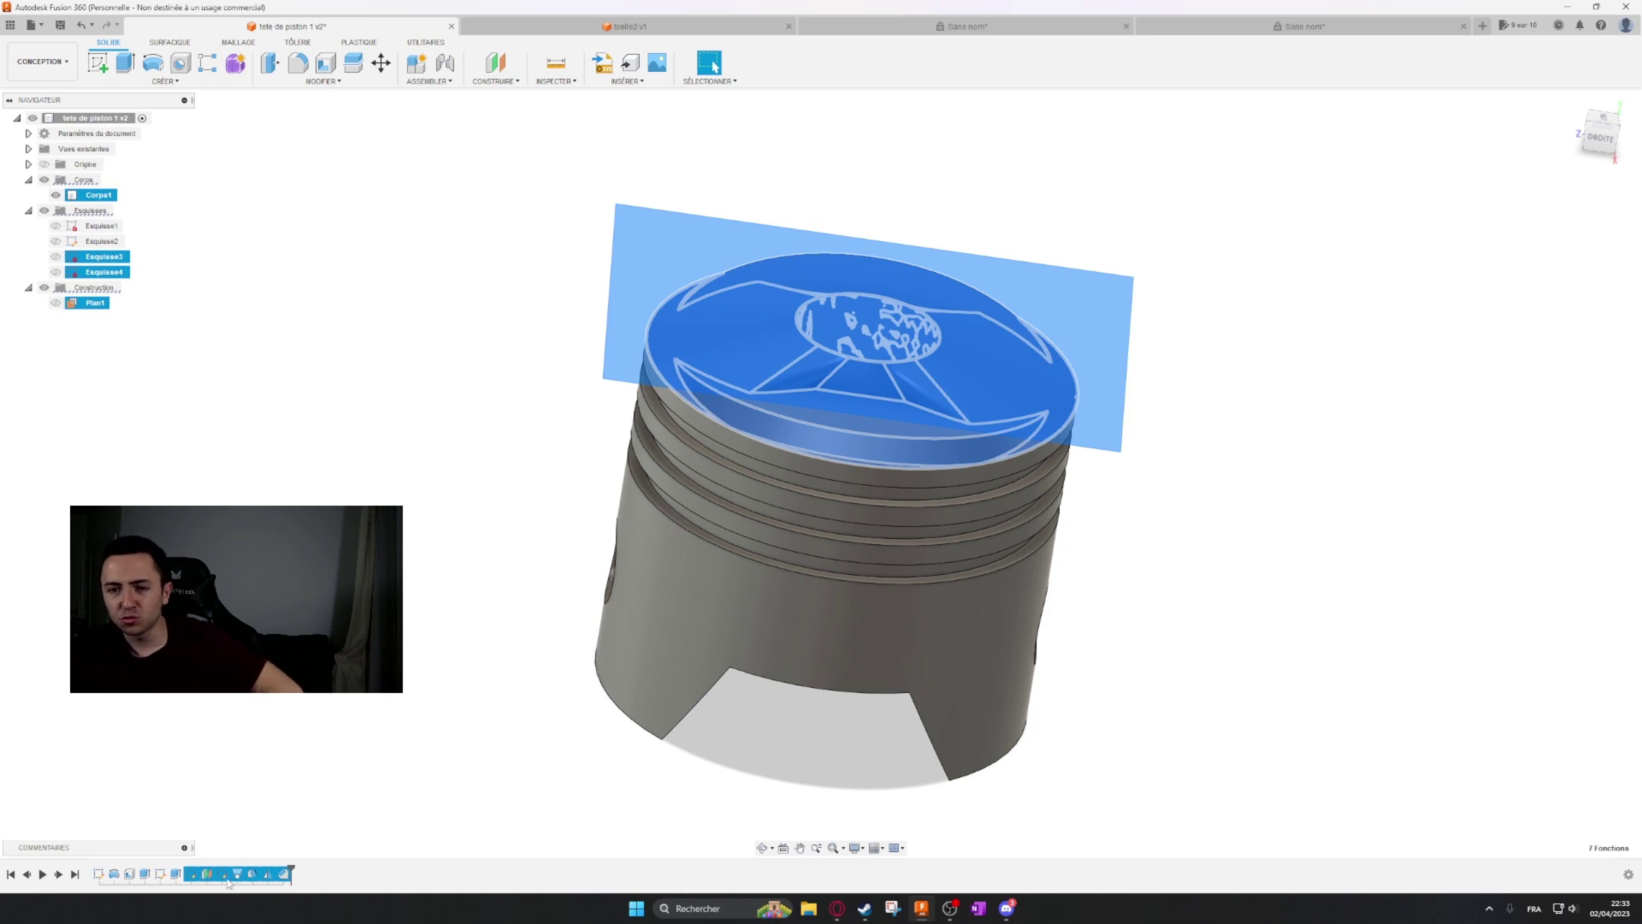
key("Escape")
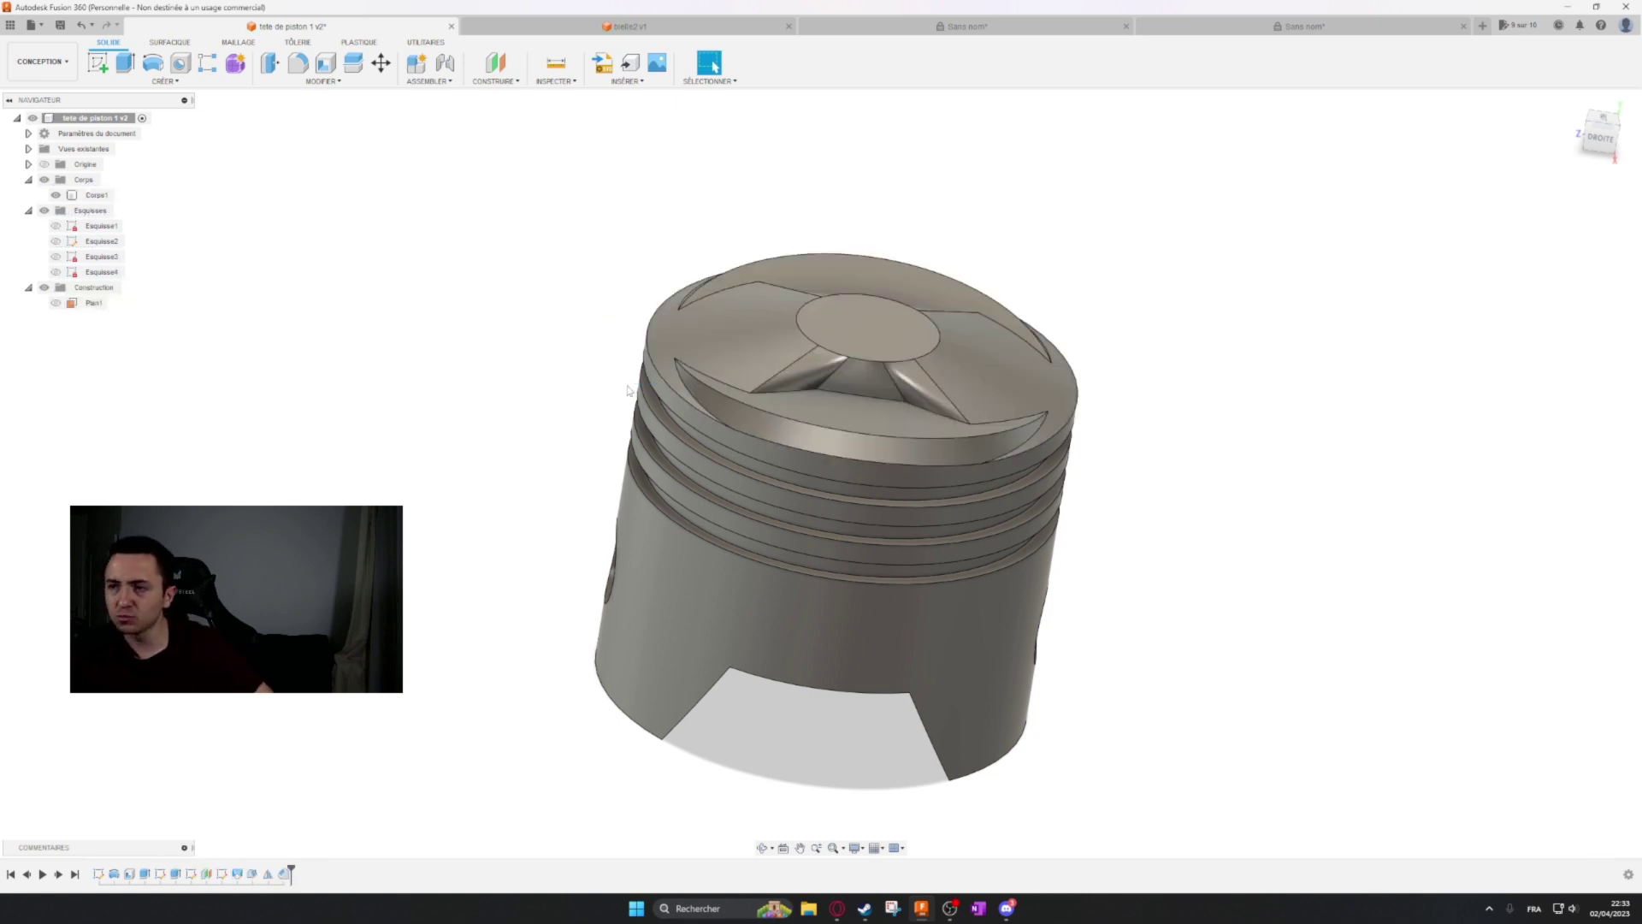
Examine the finished piston's crown from the rear view and from an angled view above.
middle_click_drag(907, 303, 825, 263, "shift")
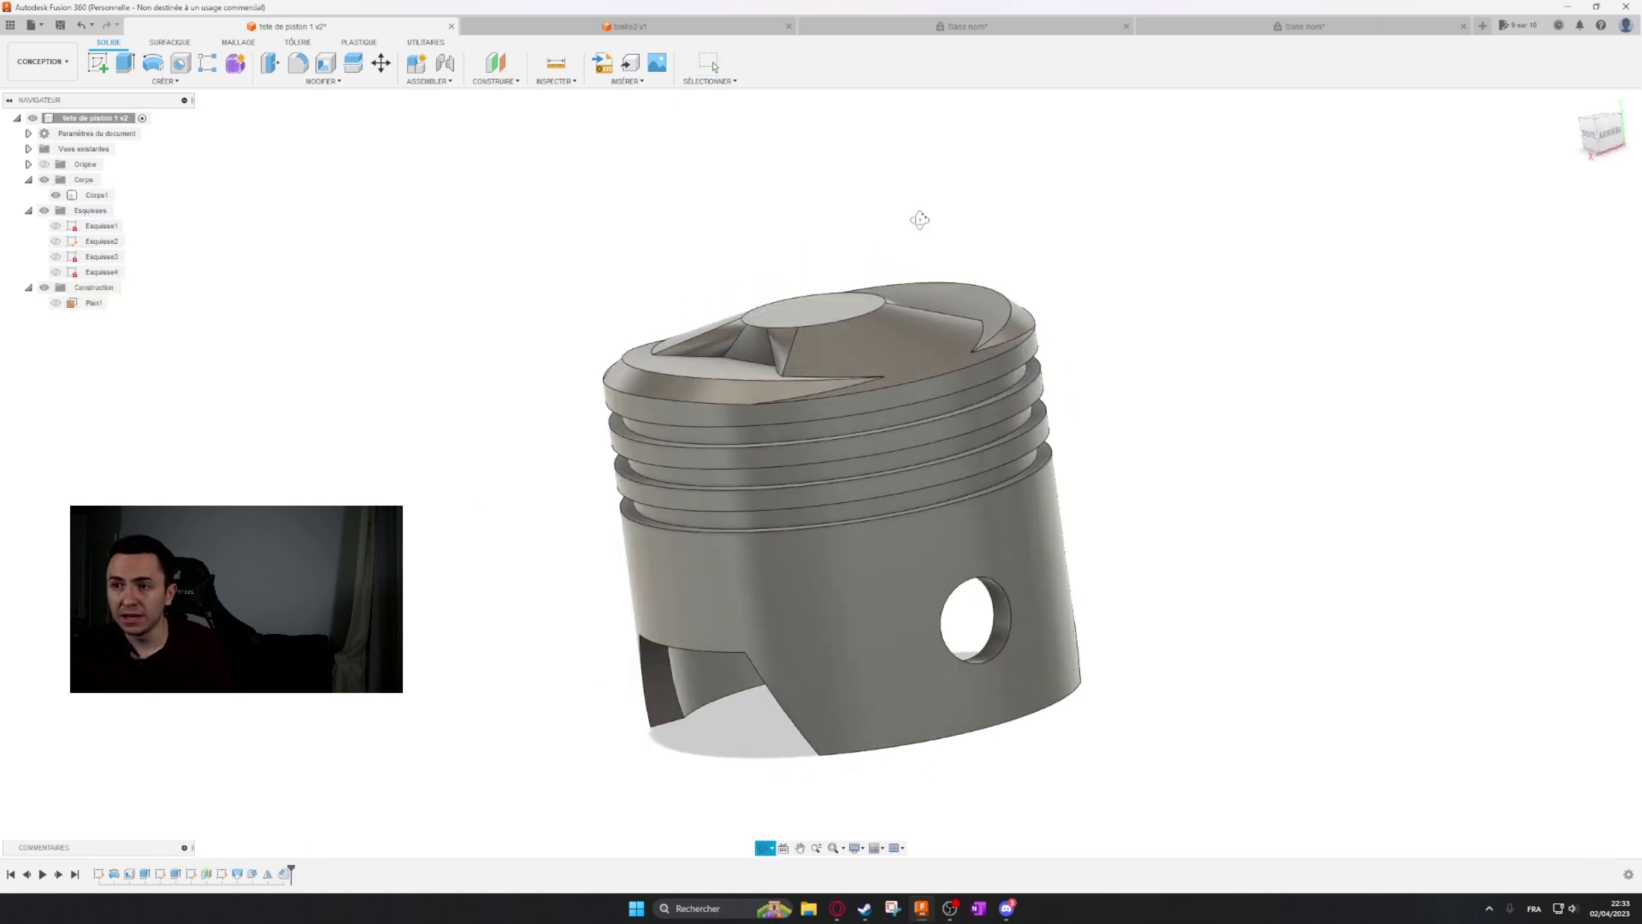
middle_click_drag(920, 220, 871, 219, "shift")
left_click(1599, 132)
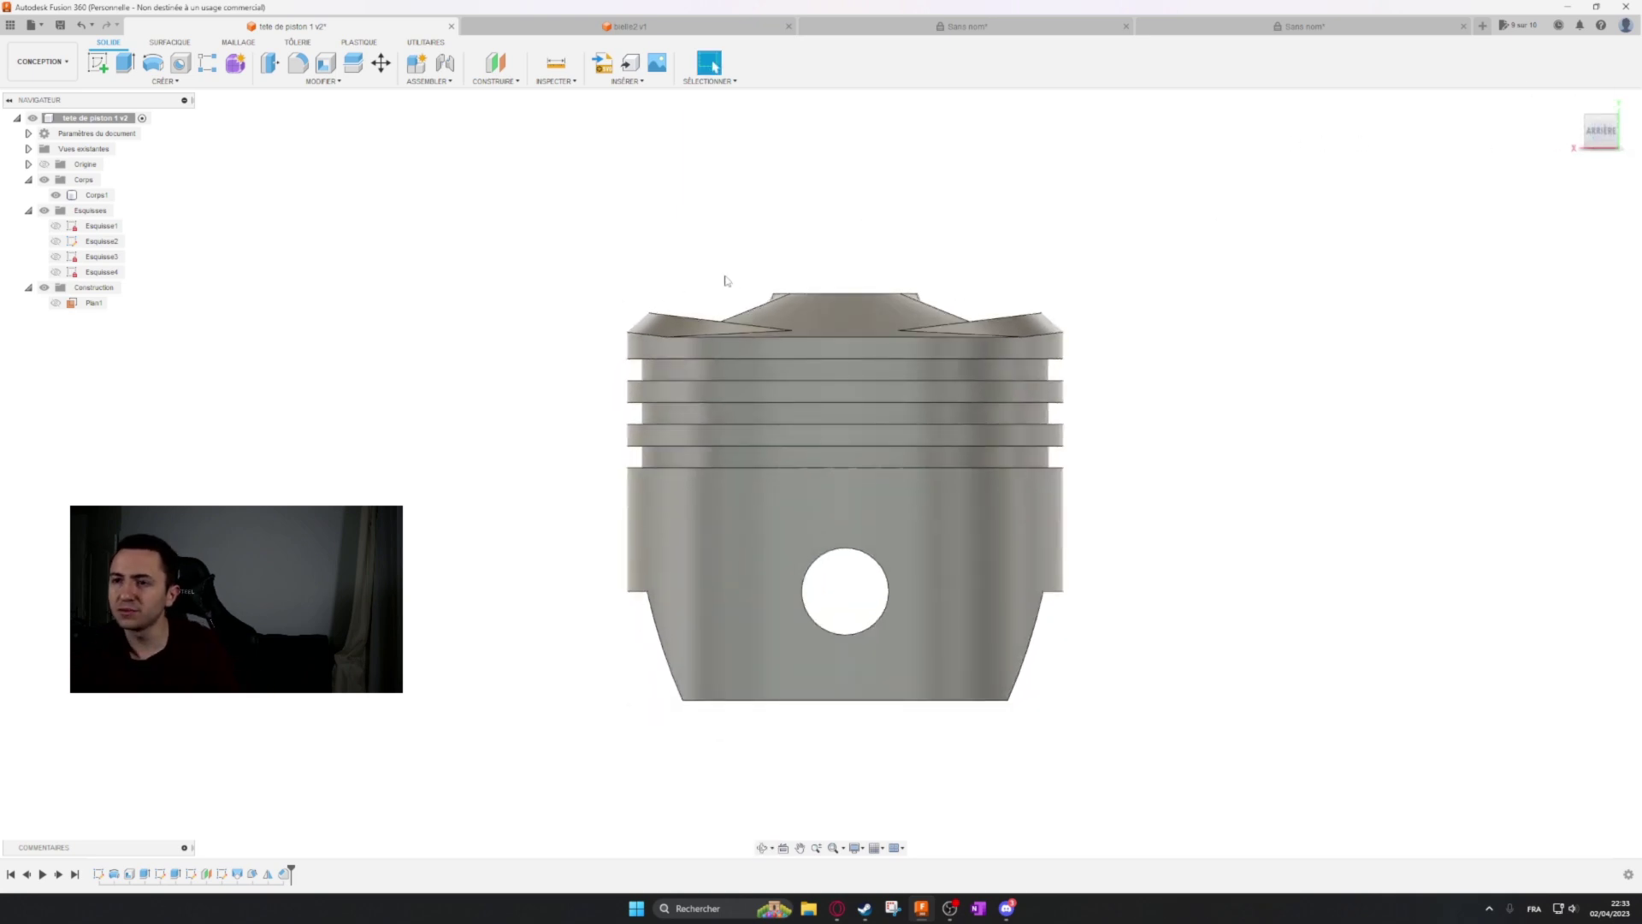
middle_click_drag(725, 280, 1090, 207, "shift")
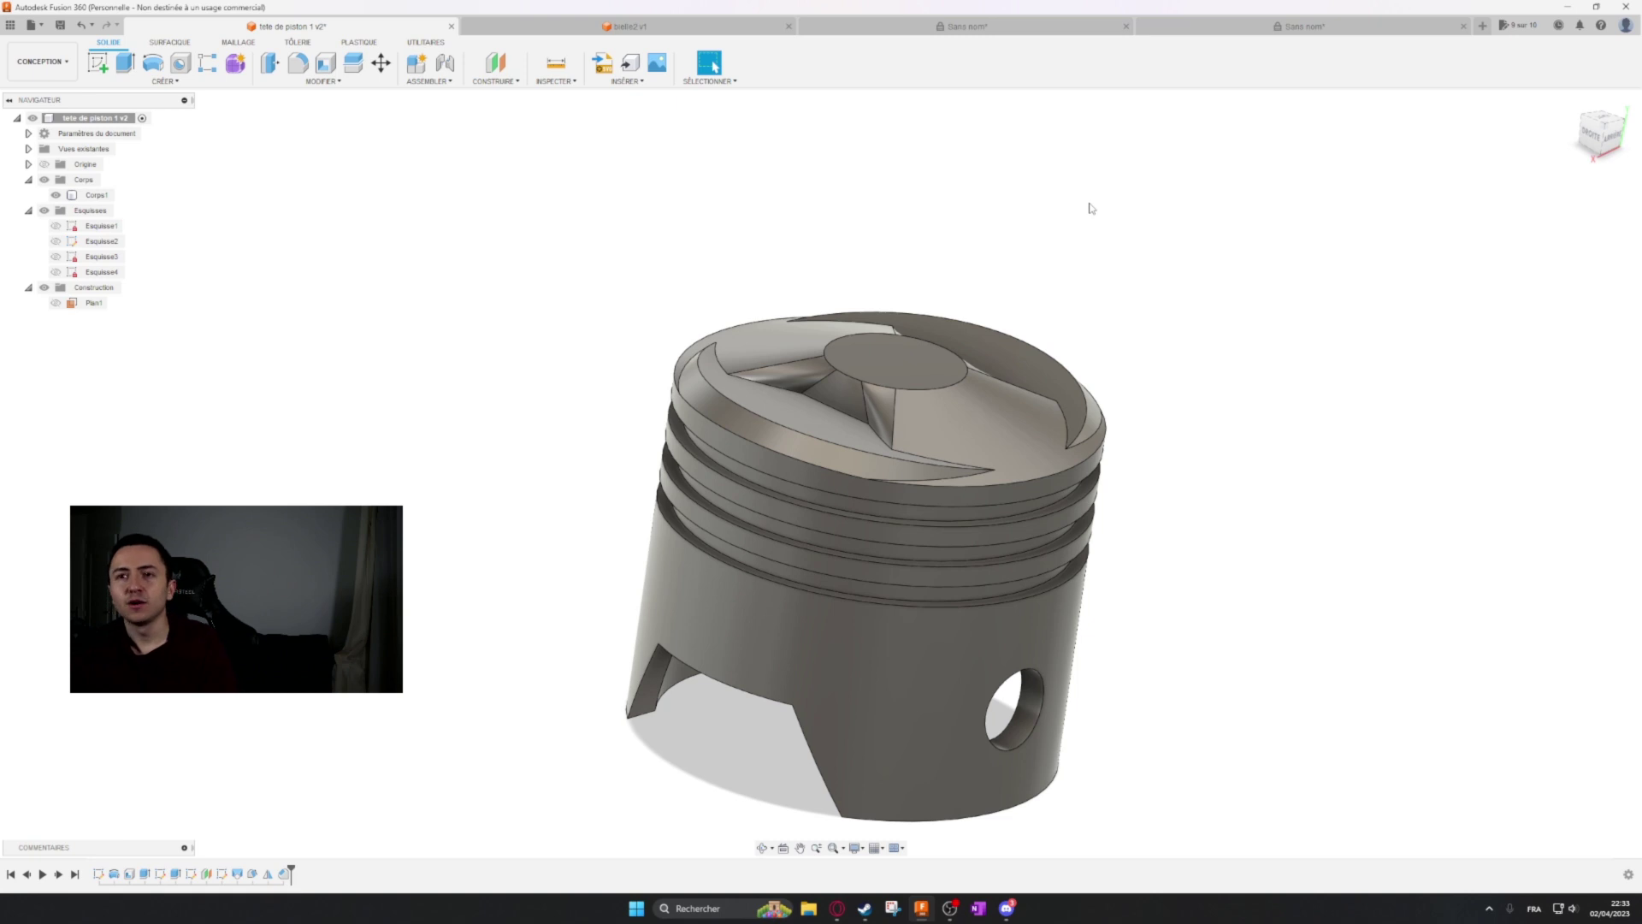
left_click(161, 81)
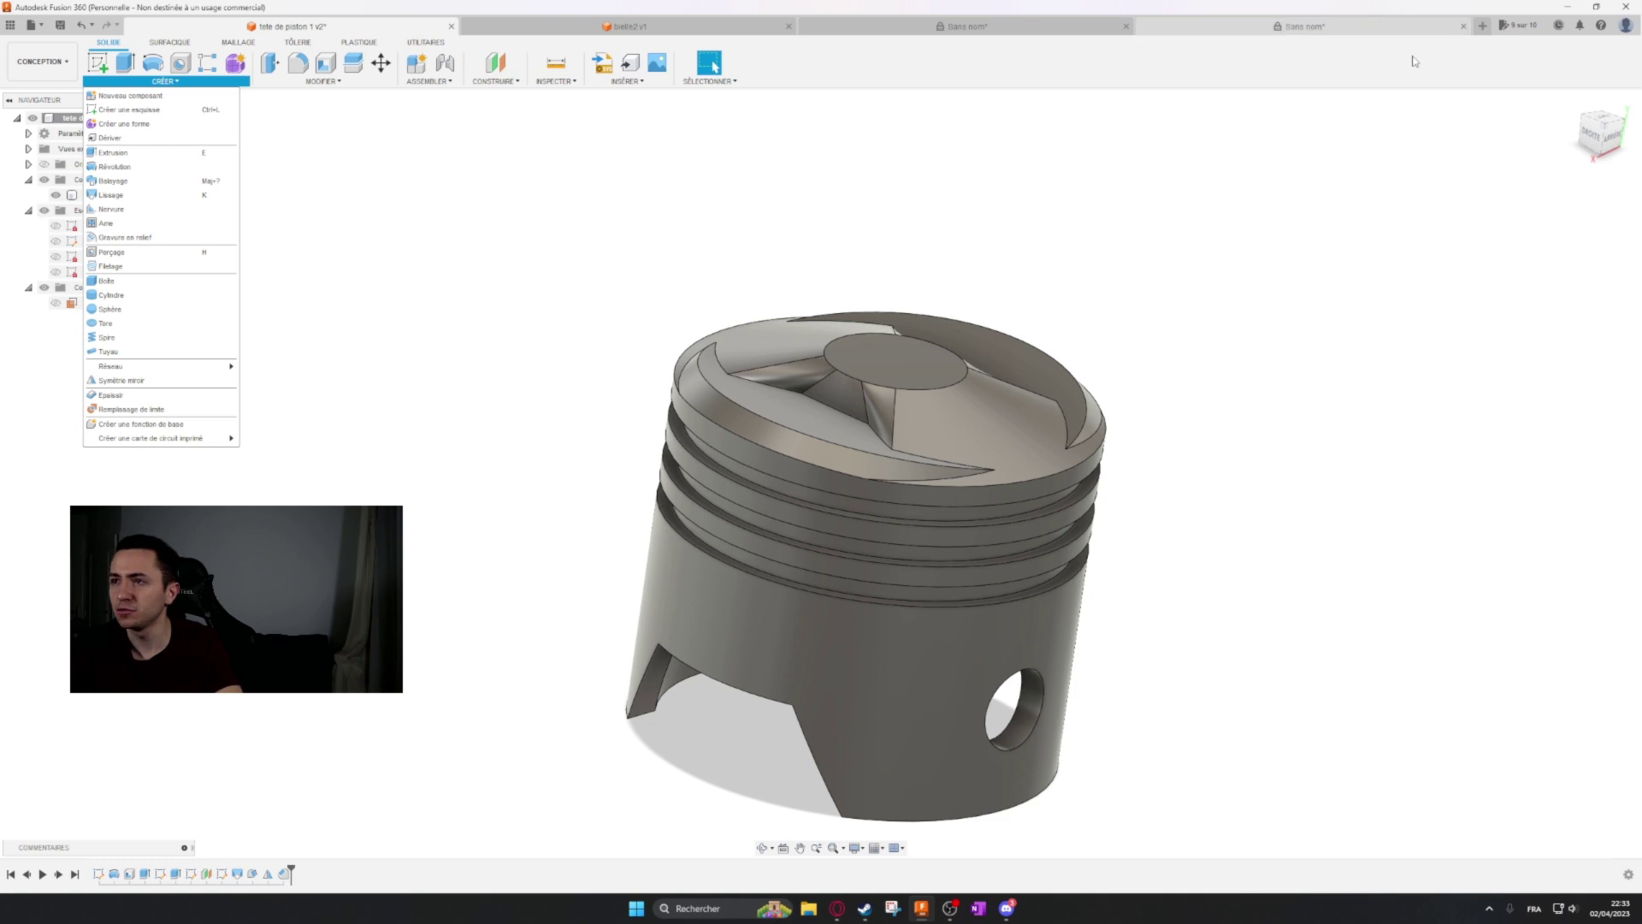
Switch to the unsaved piston document and create a new sketch on the piston's flat top face.
left_click(1395, 32)
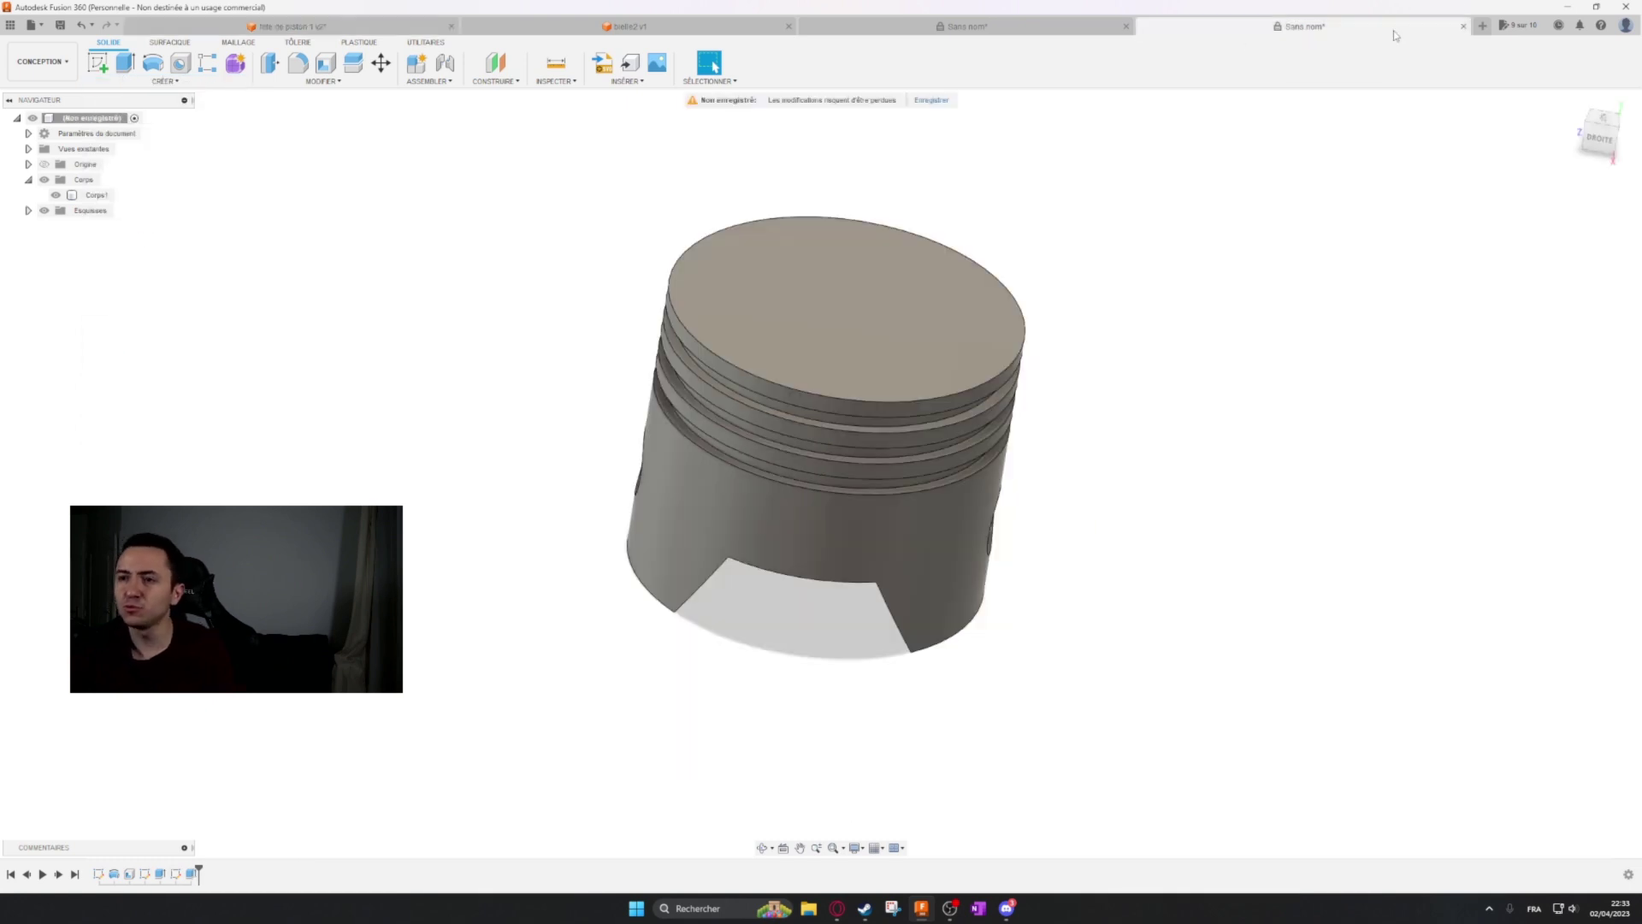
left_click(954, 332)
right_click(951, 335)
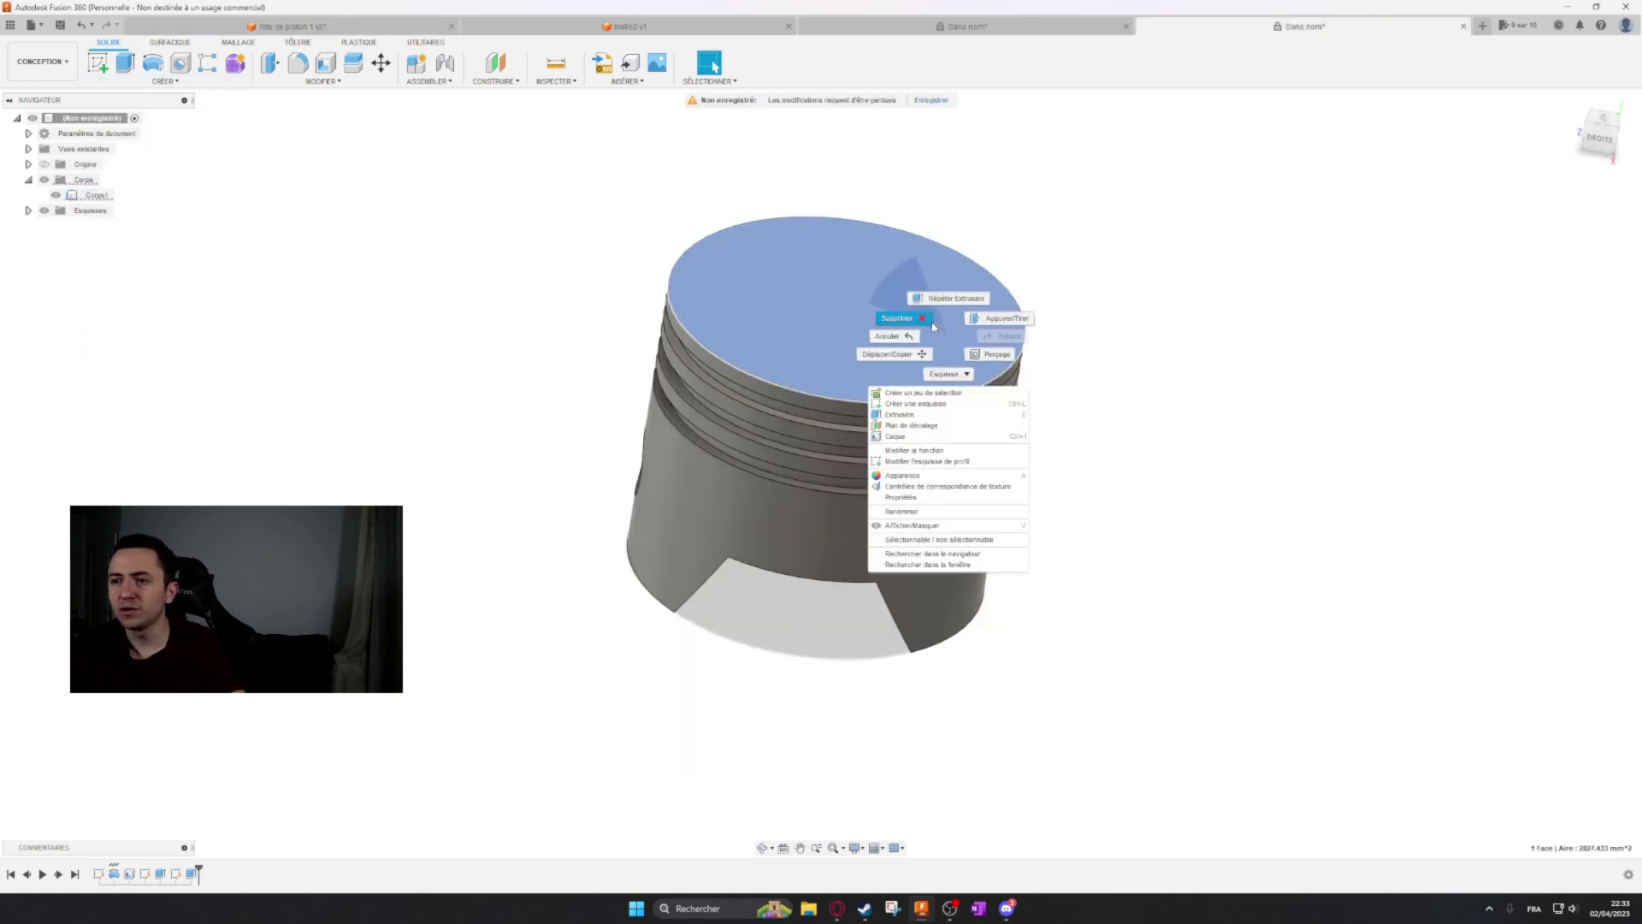
left_click(947, 404)
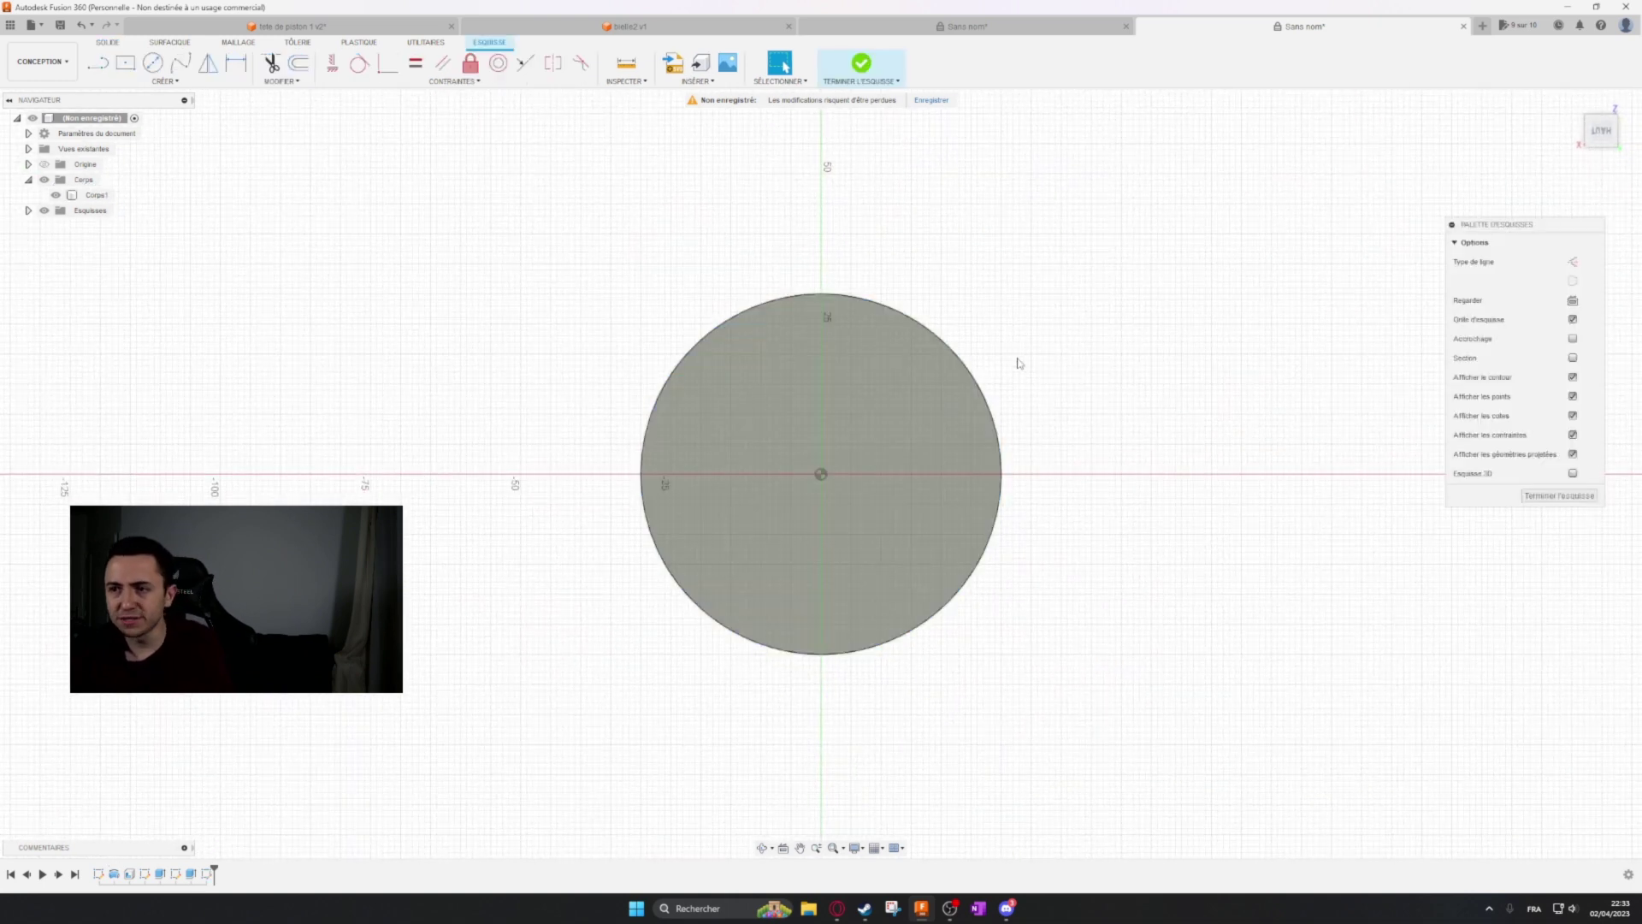
middle_click_drag(1071, 248, 934, 213)
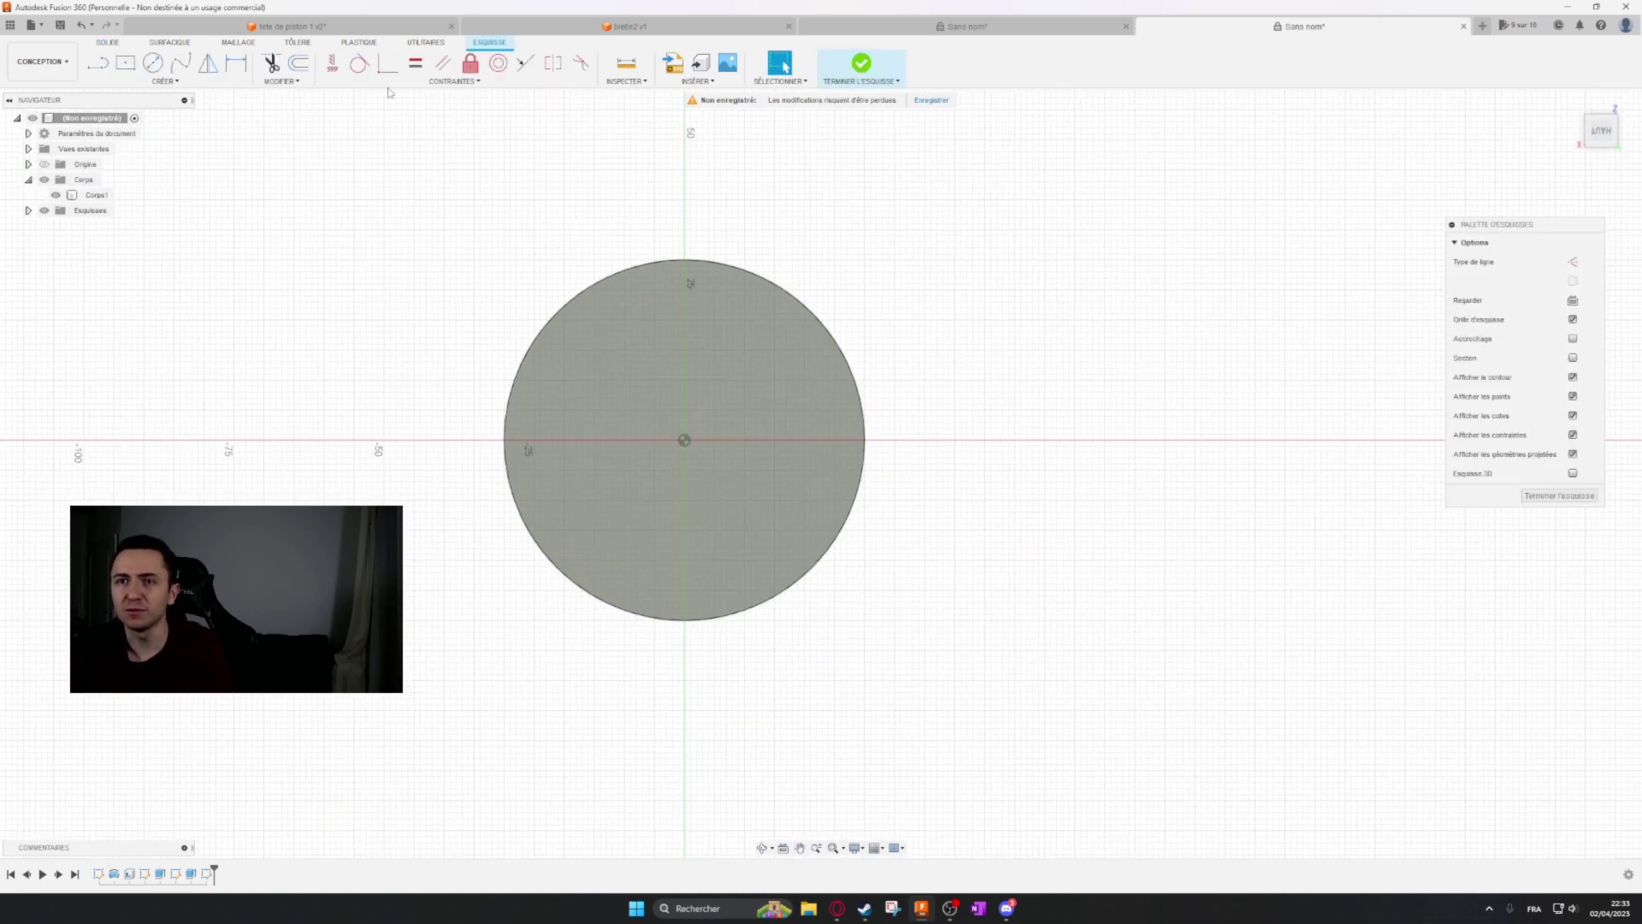
In the tete de piston 1 document, roll the timeline back to just after the loft and examine the crown from above.
left_click(374, 29)
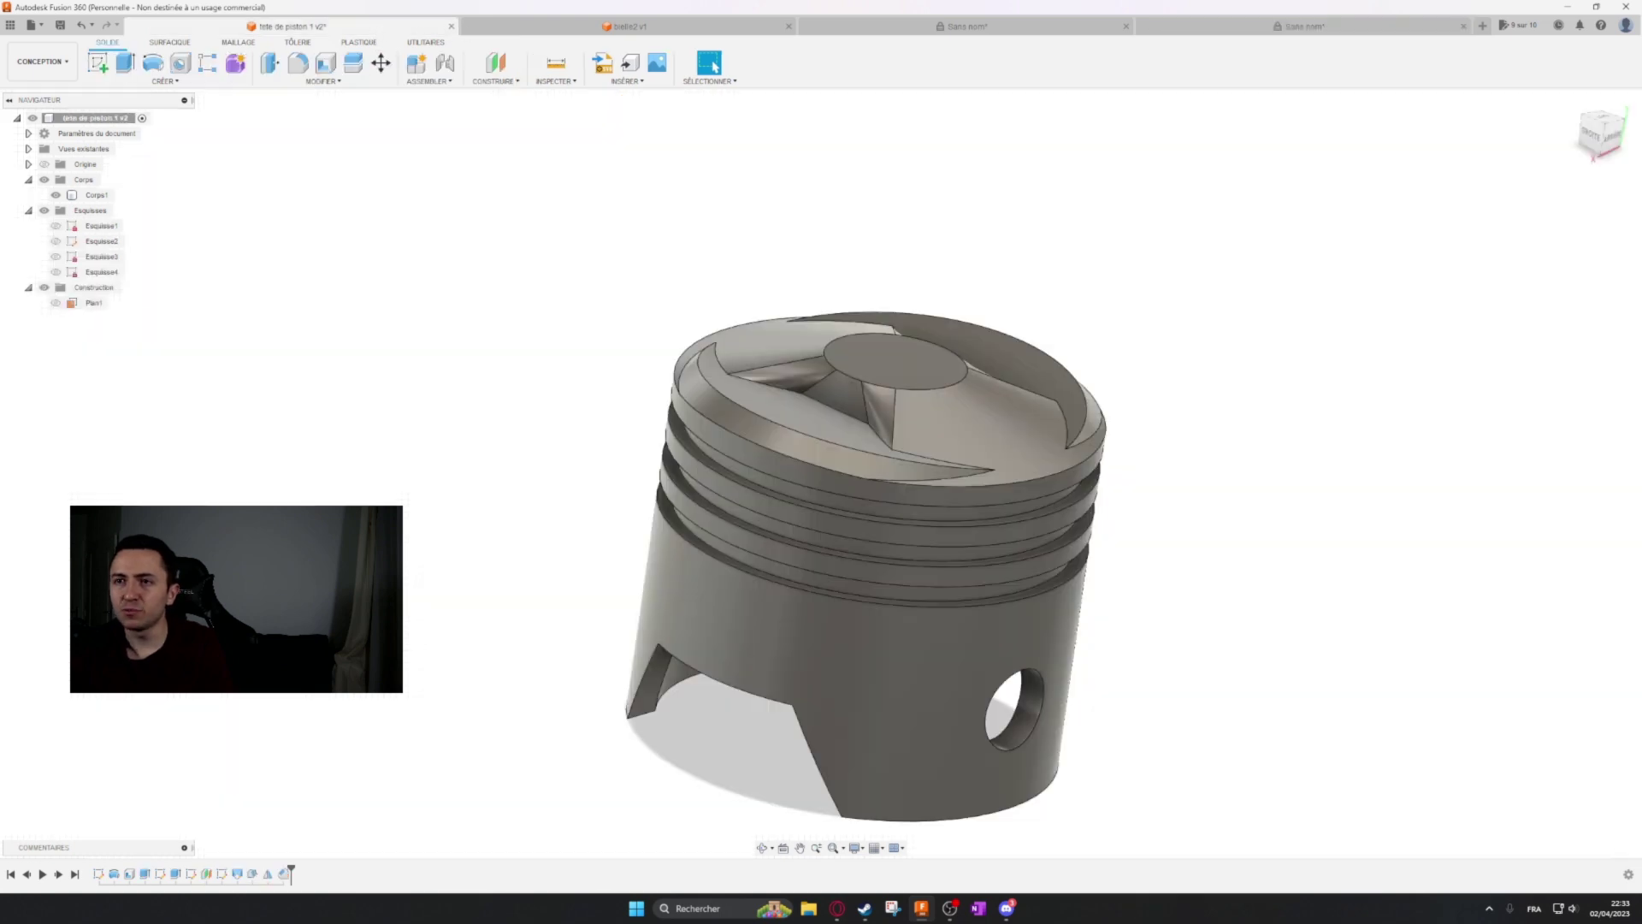
left_click_drag(291, 874, 246, 873)
middle_click_drag(1176, 465, 1153, 419, "shift")
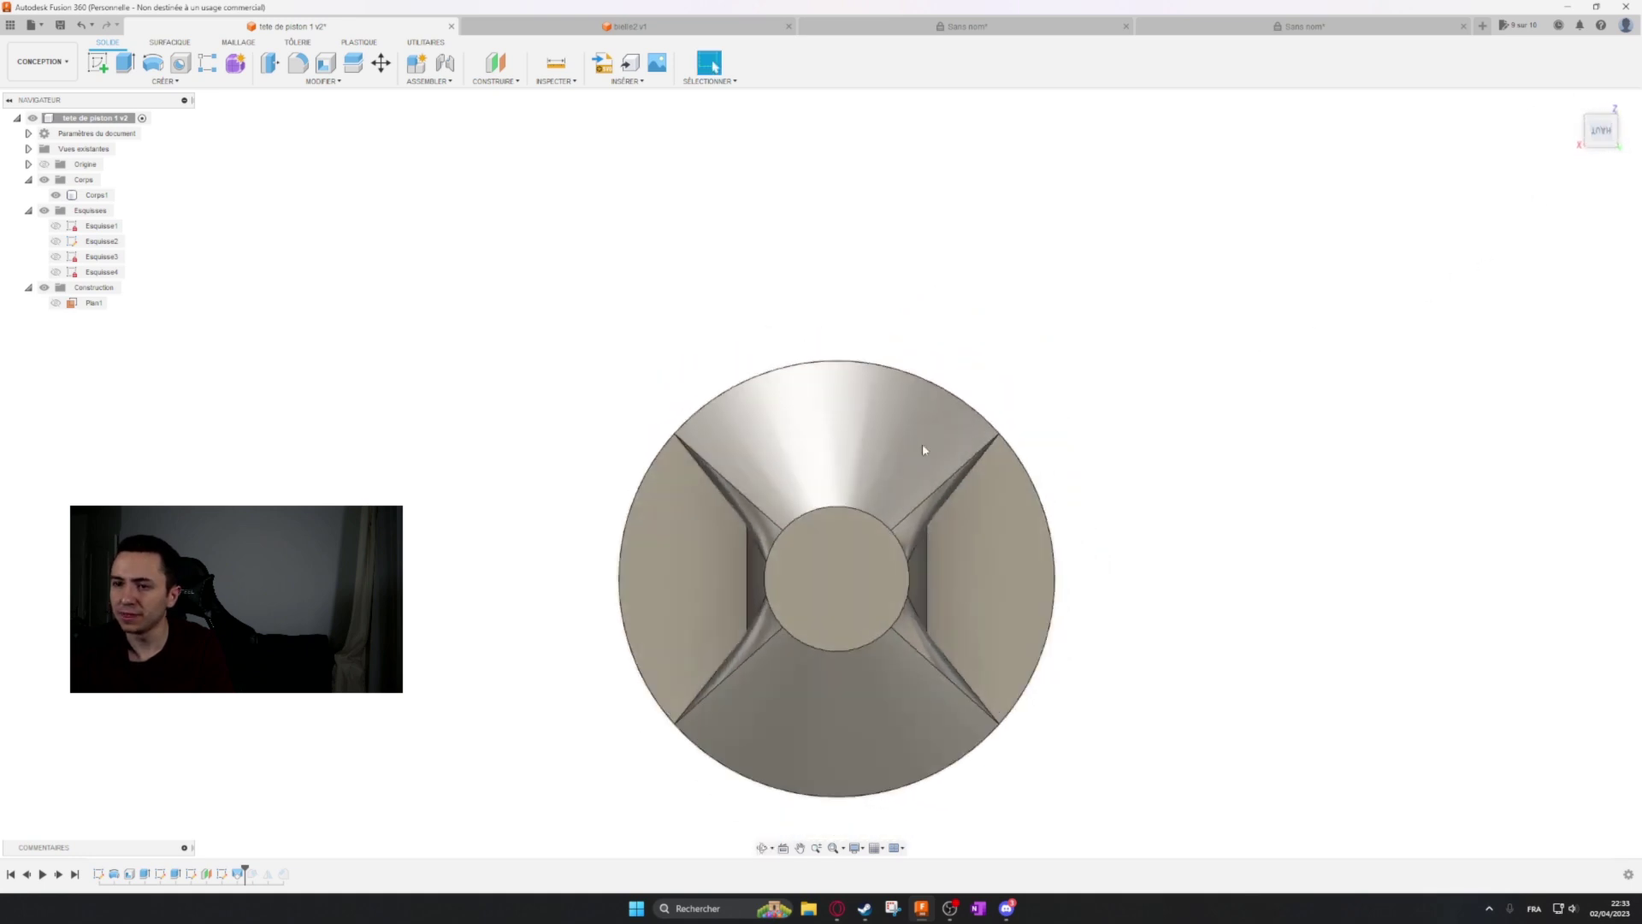
left_click_drag(573, 436, 770, 763)
left_click(825, 565)
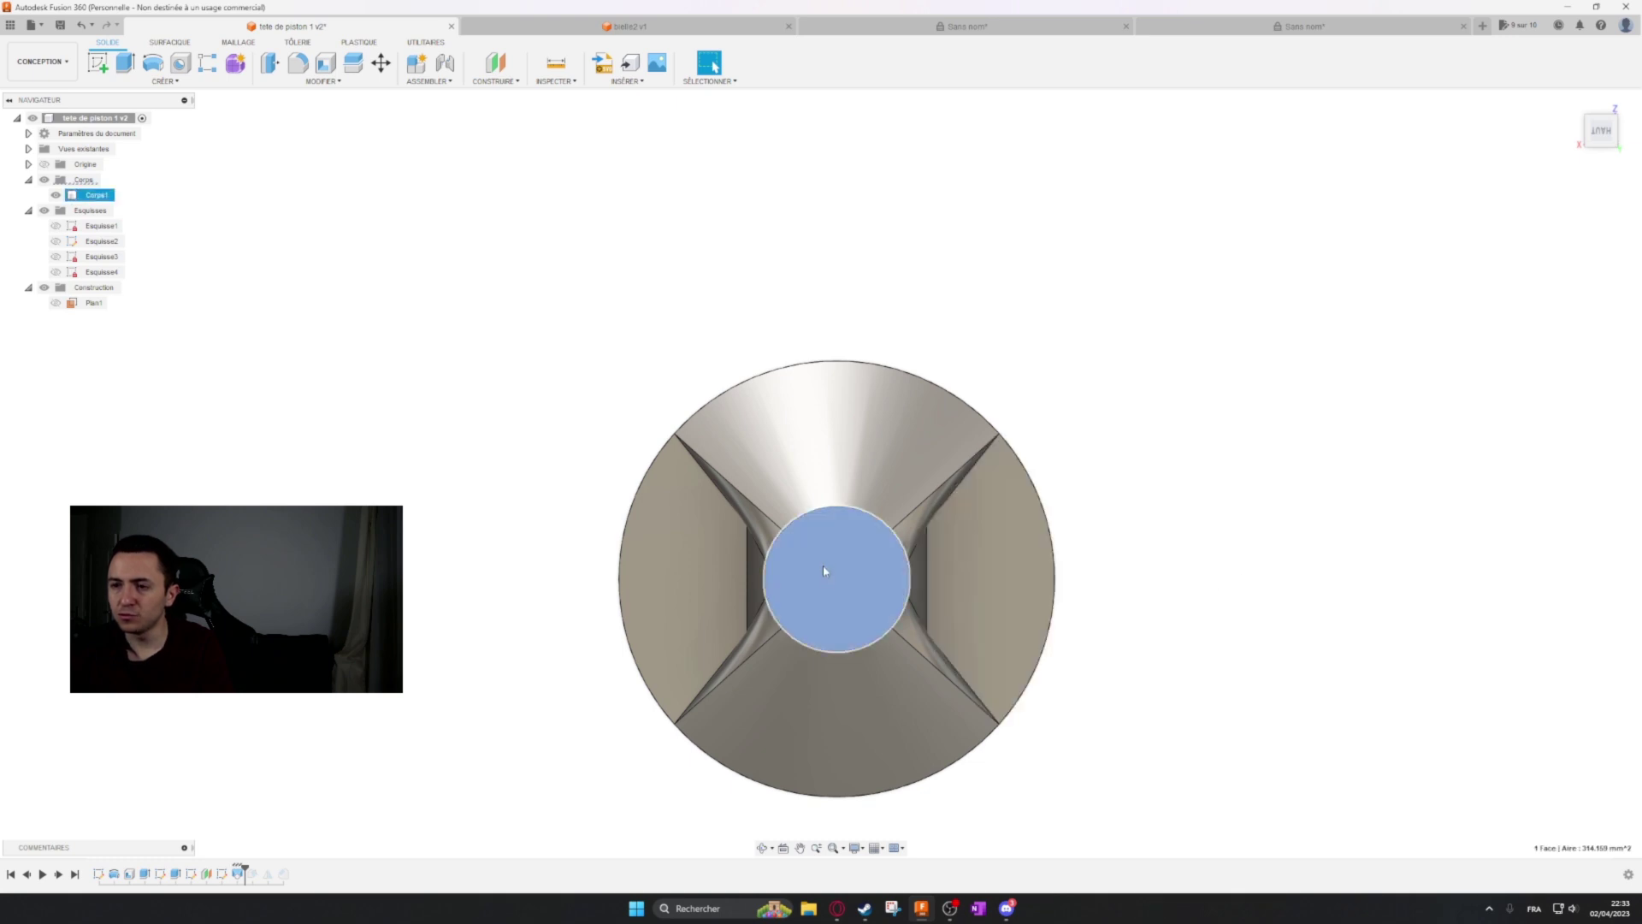
left_click(1086, 491)
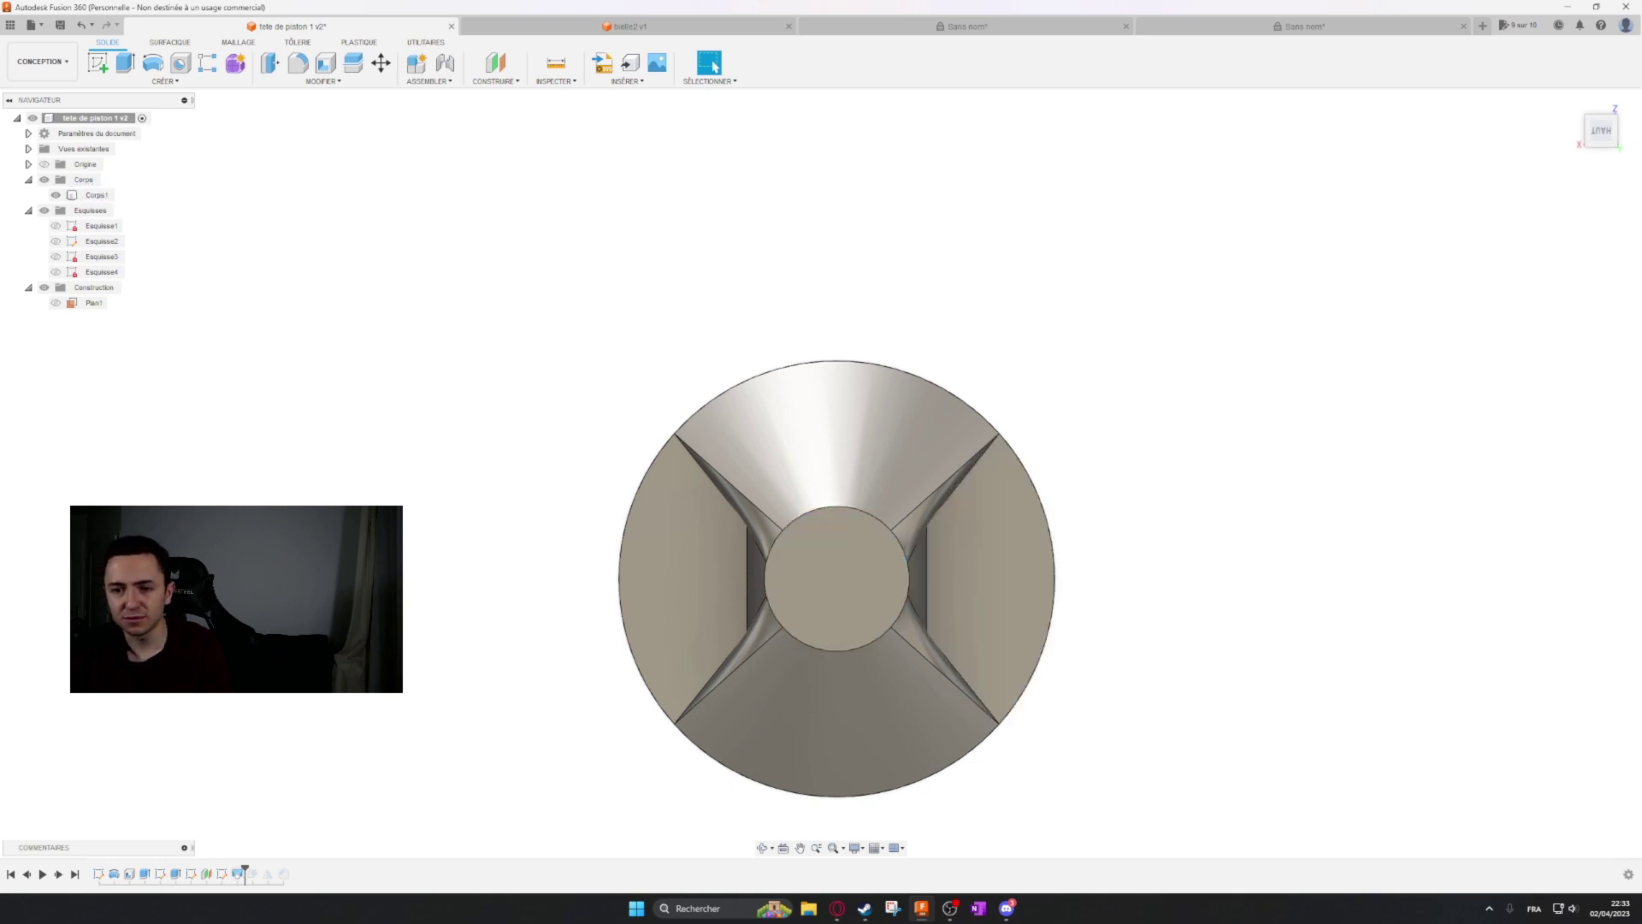
Hide the reference piston's body to examine crown sketches Esquisse3 and Esquisse4 together, and show the body again.
left_click(56, 195)
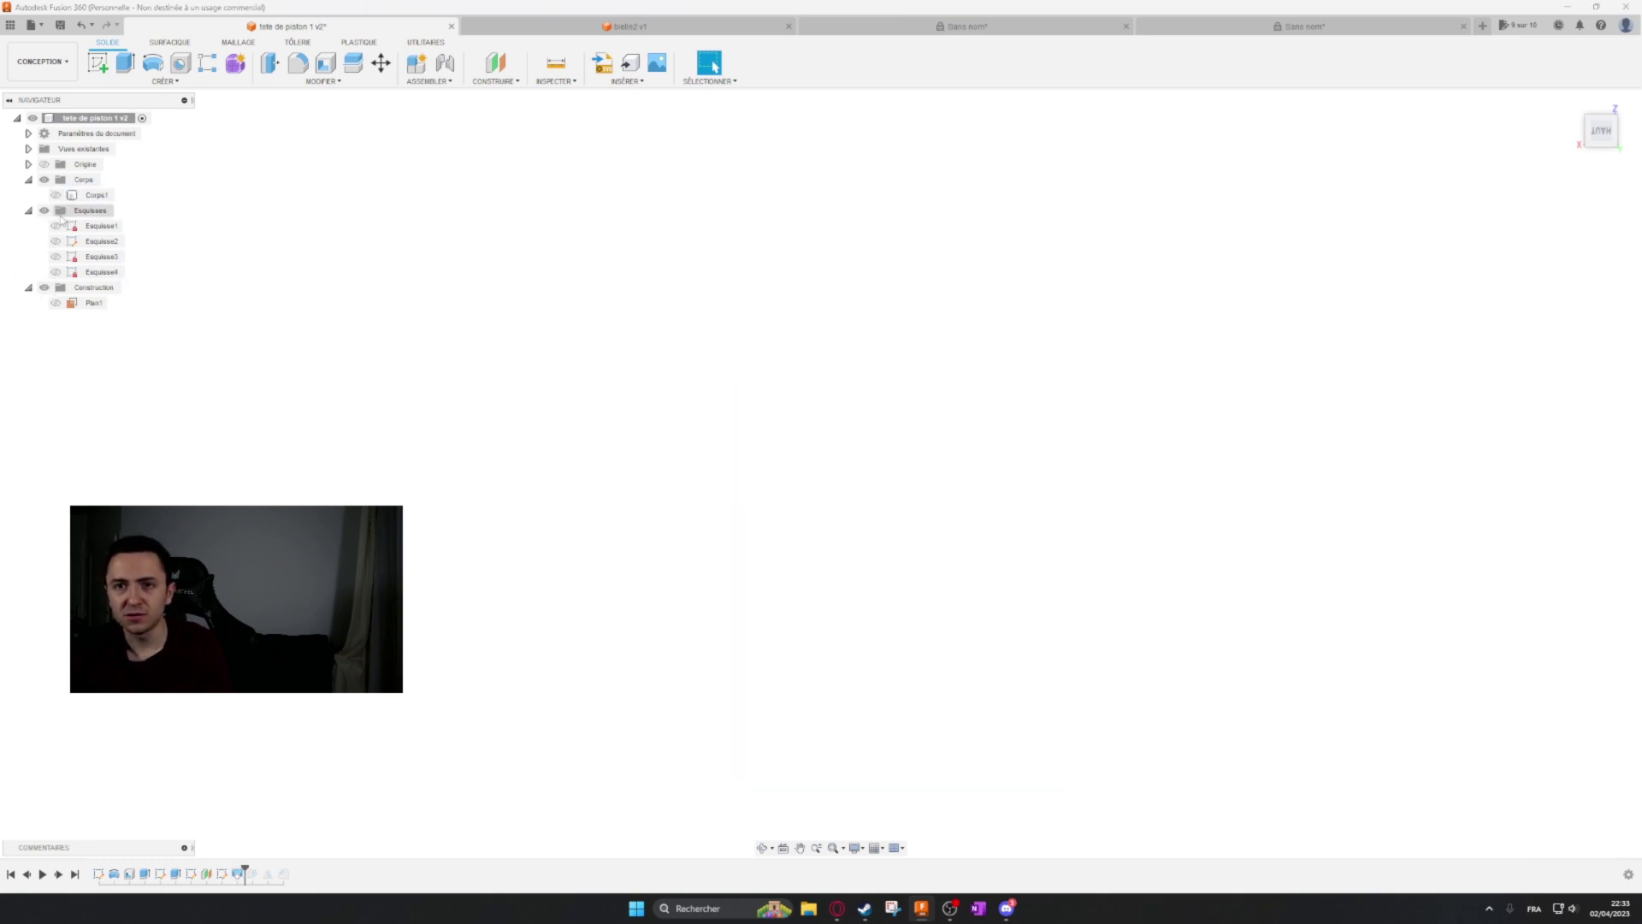
left_click(55, 258)
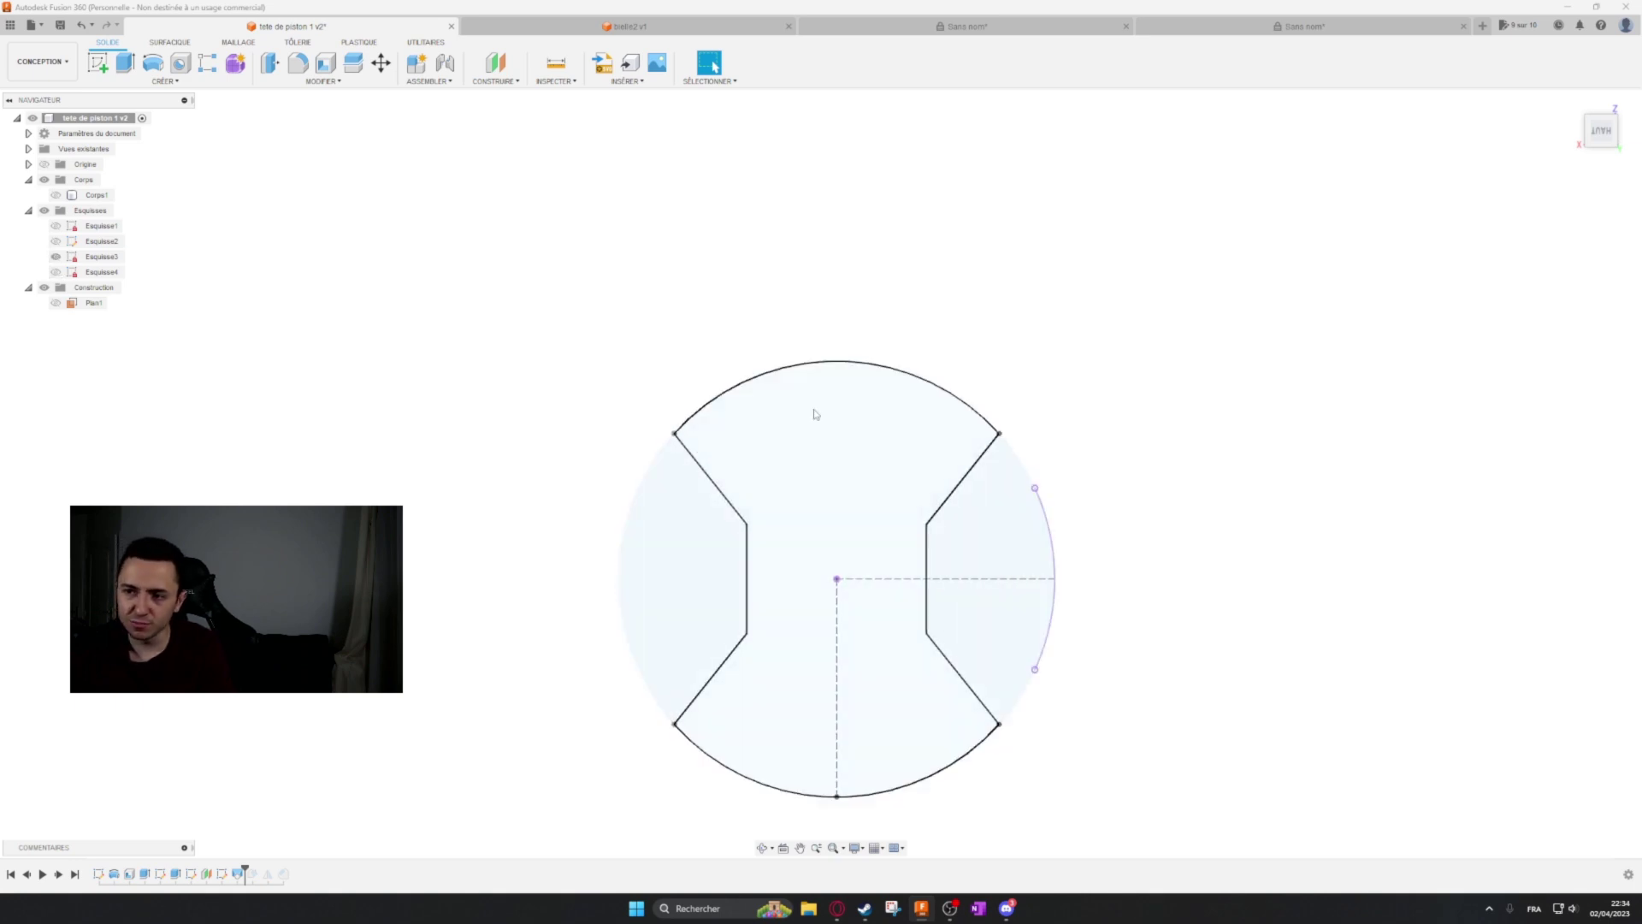
left_click(55, 257)
left_click(55, 272)
middle_click_drag(641, 437, 637, 313, "shift")
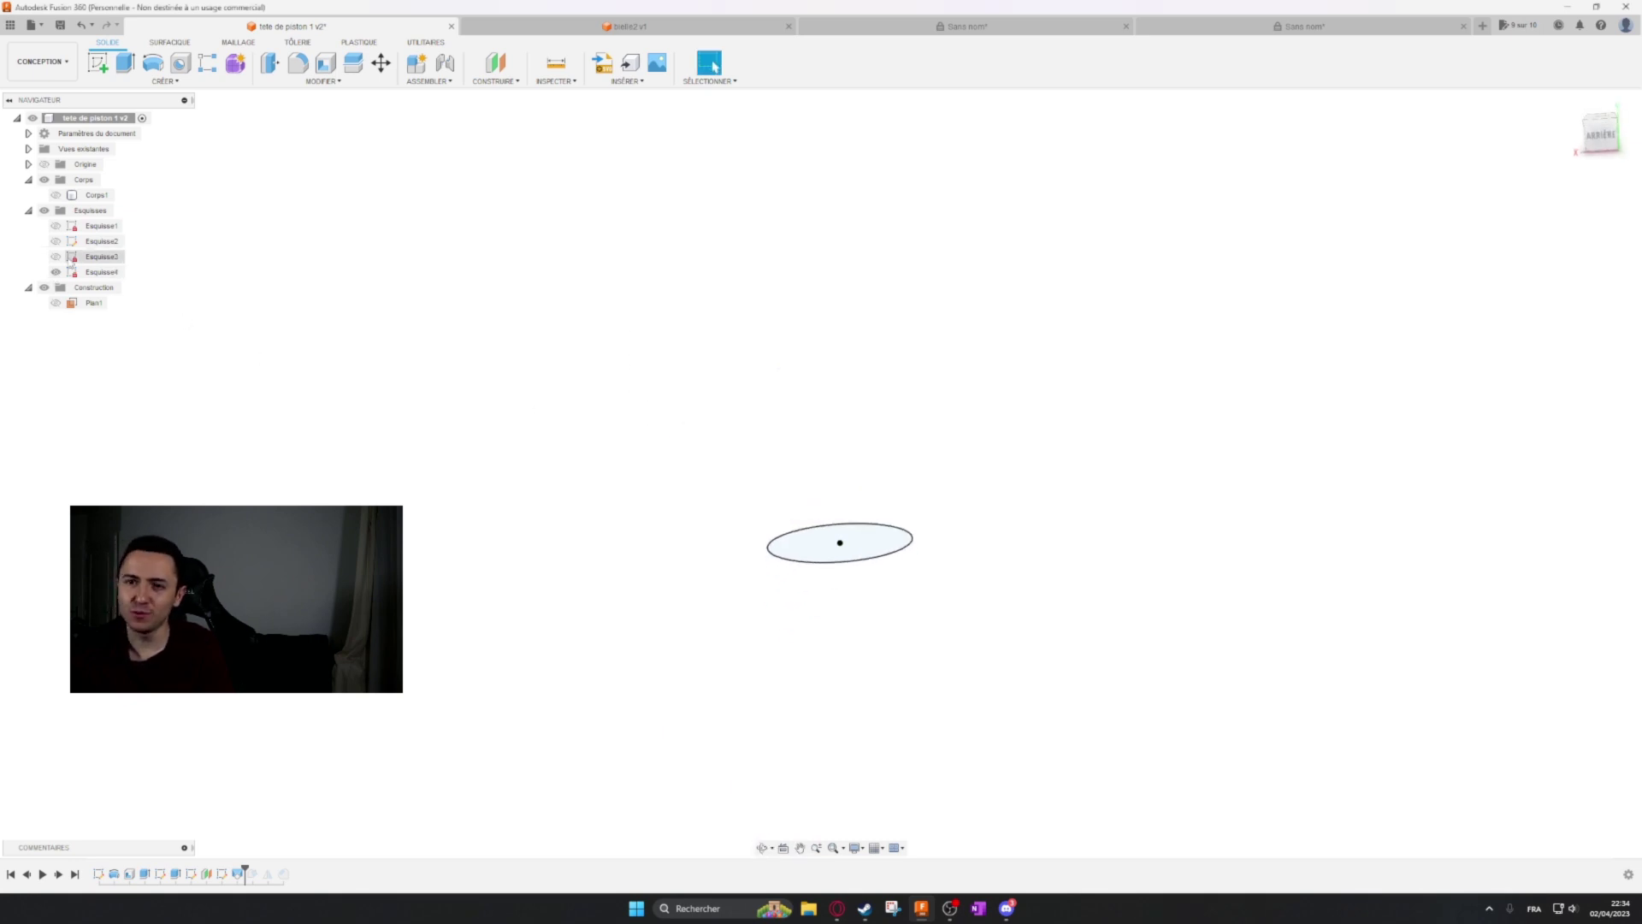
left_click(55, 256)
middle_click_drag(682, 399, 788, 417, "shift")
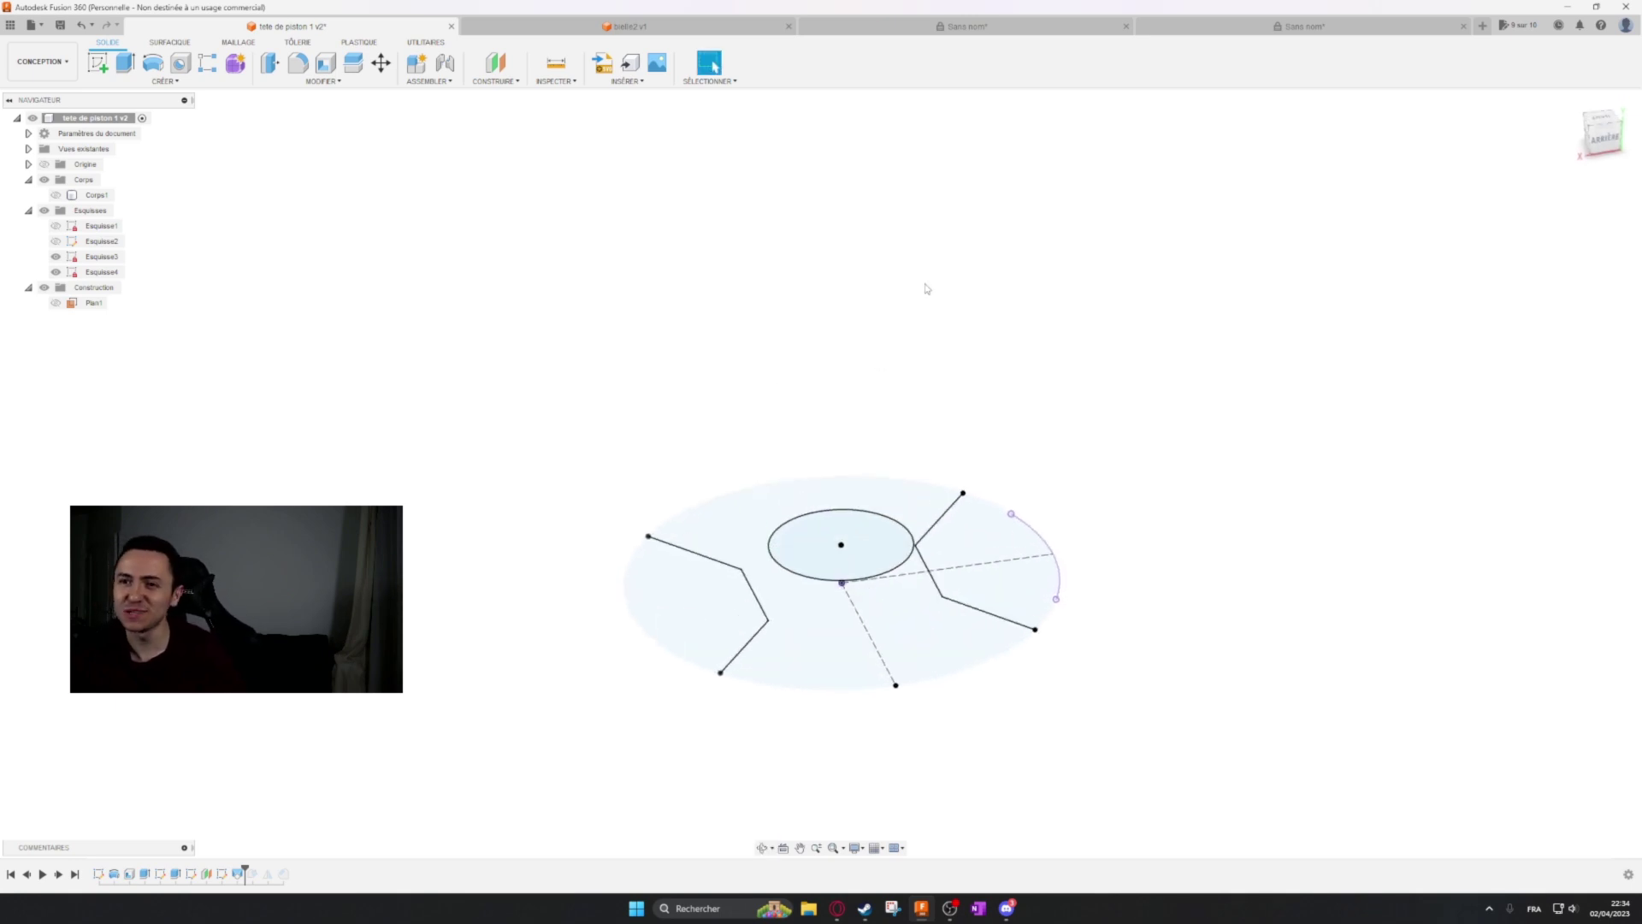
left_click(56, 195)
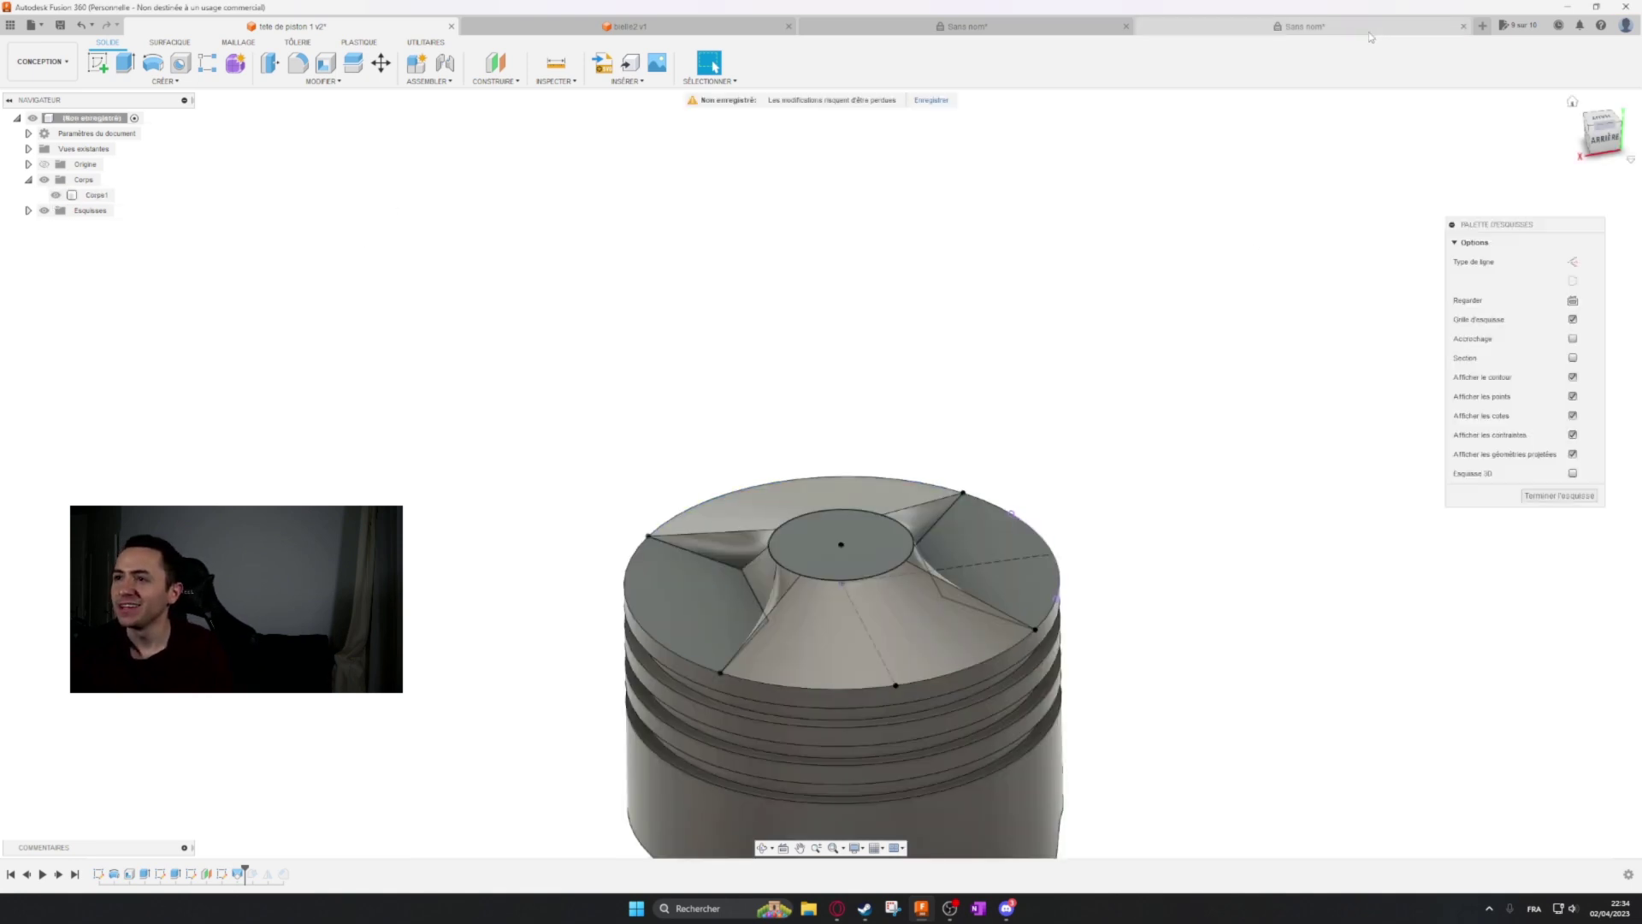
Compare the open documents, recheck the reference crown's sketches and body, and return to the unsaved piston's top-face sketch.
left_click(1334, 27)
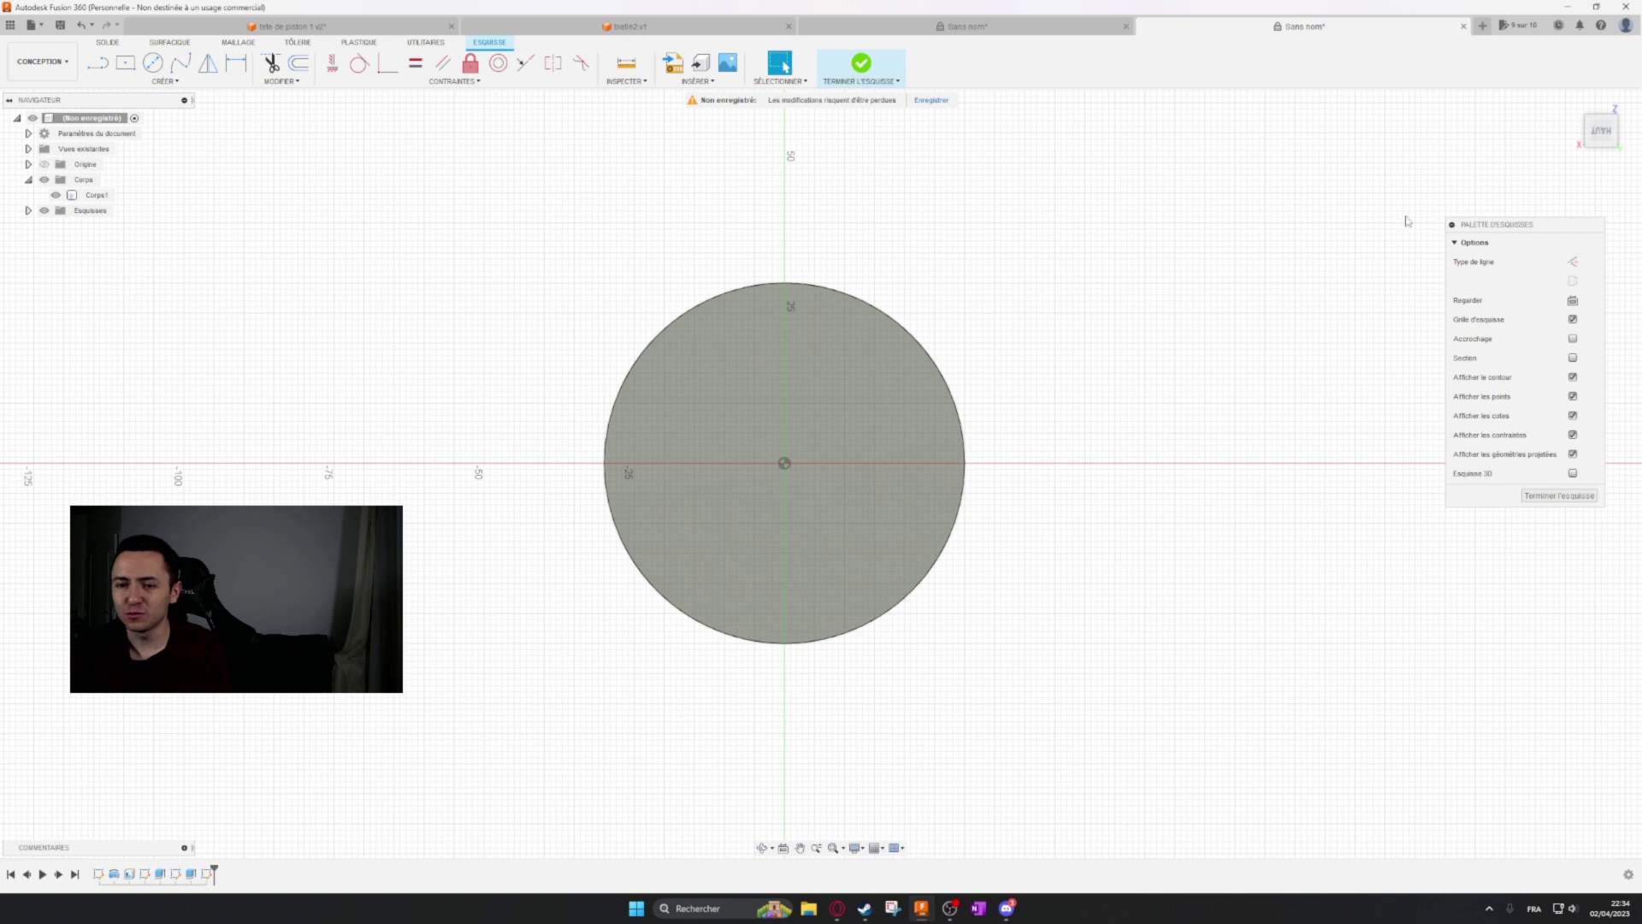
left_click(1023, 31)
left_click(1170, 34)
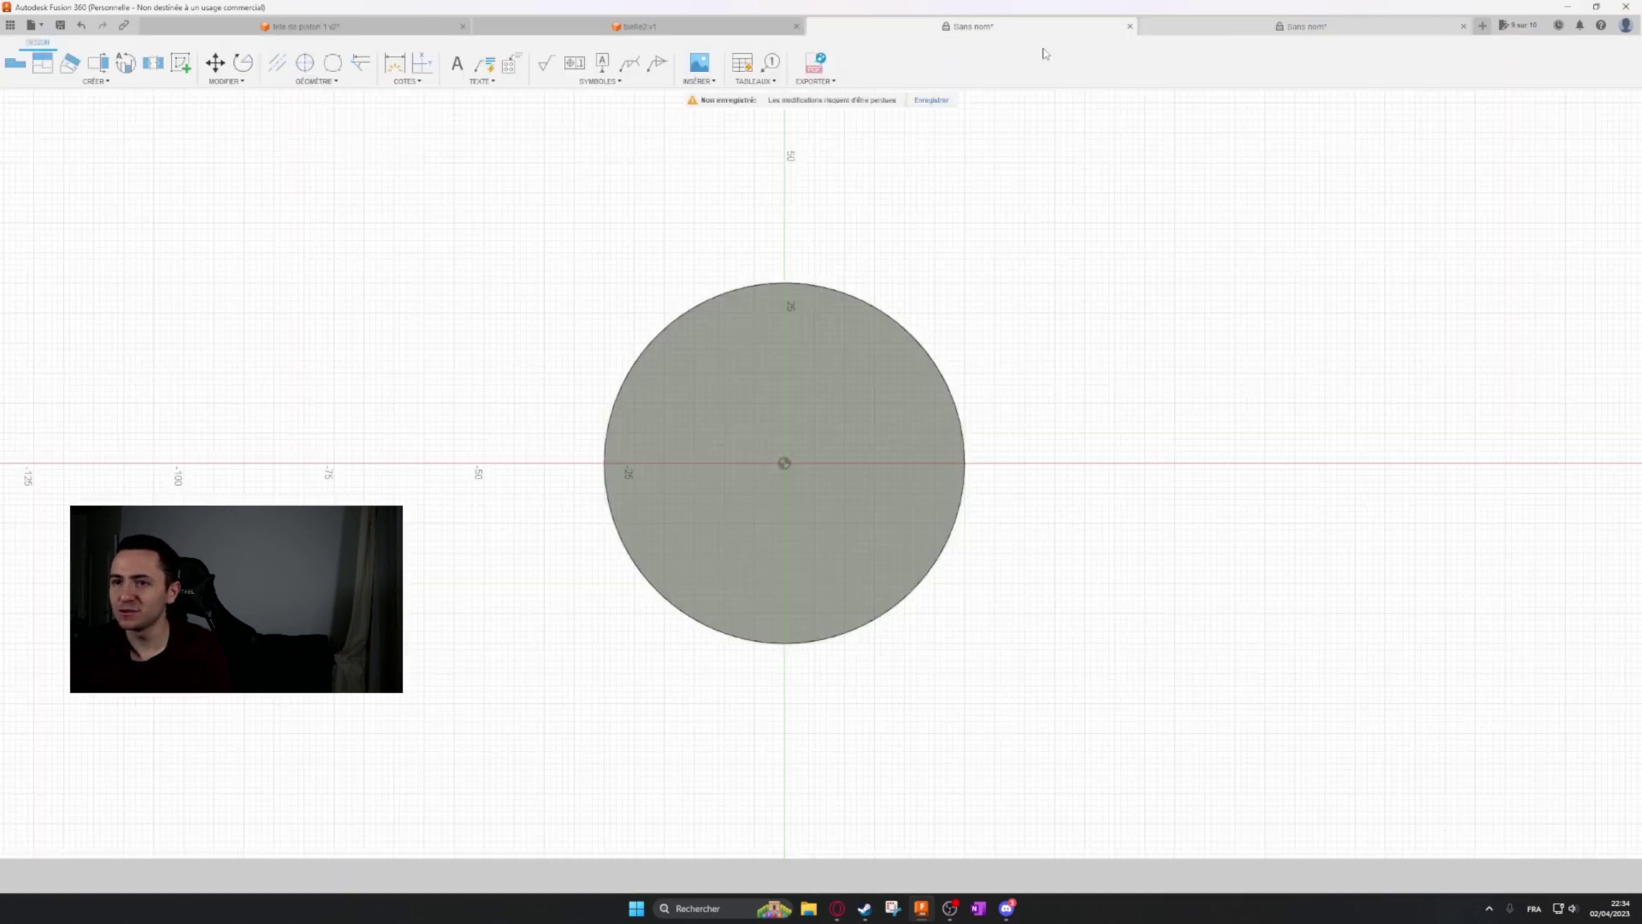
left_click(570, 28)
left_click(428, 31)
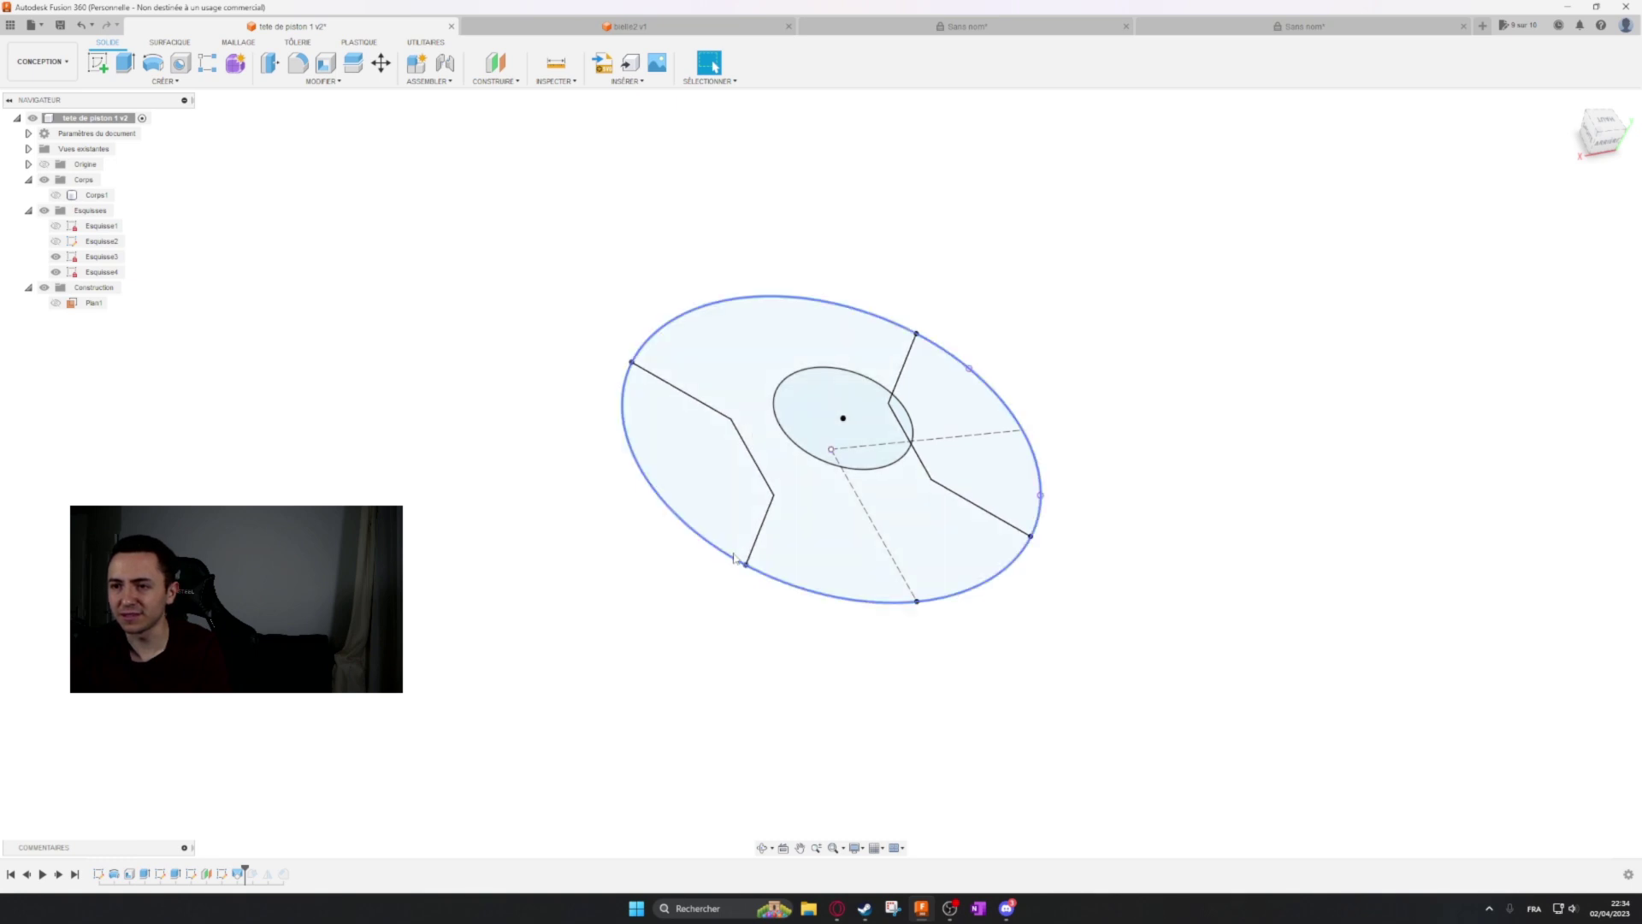
left_click(56, 195)
left_click(1274, 27)
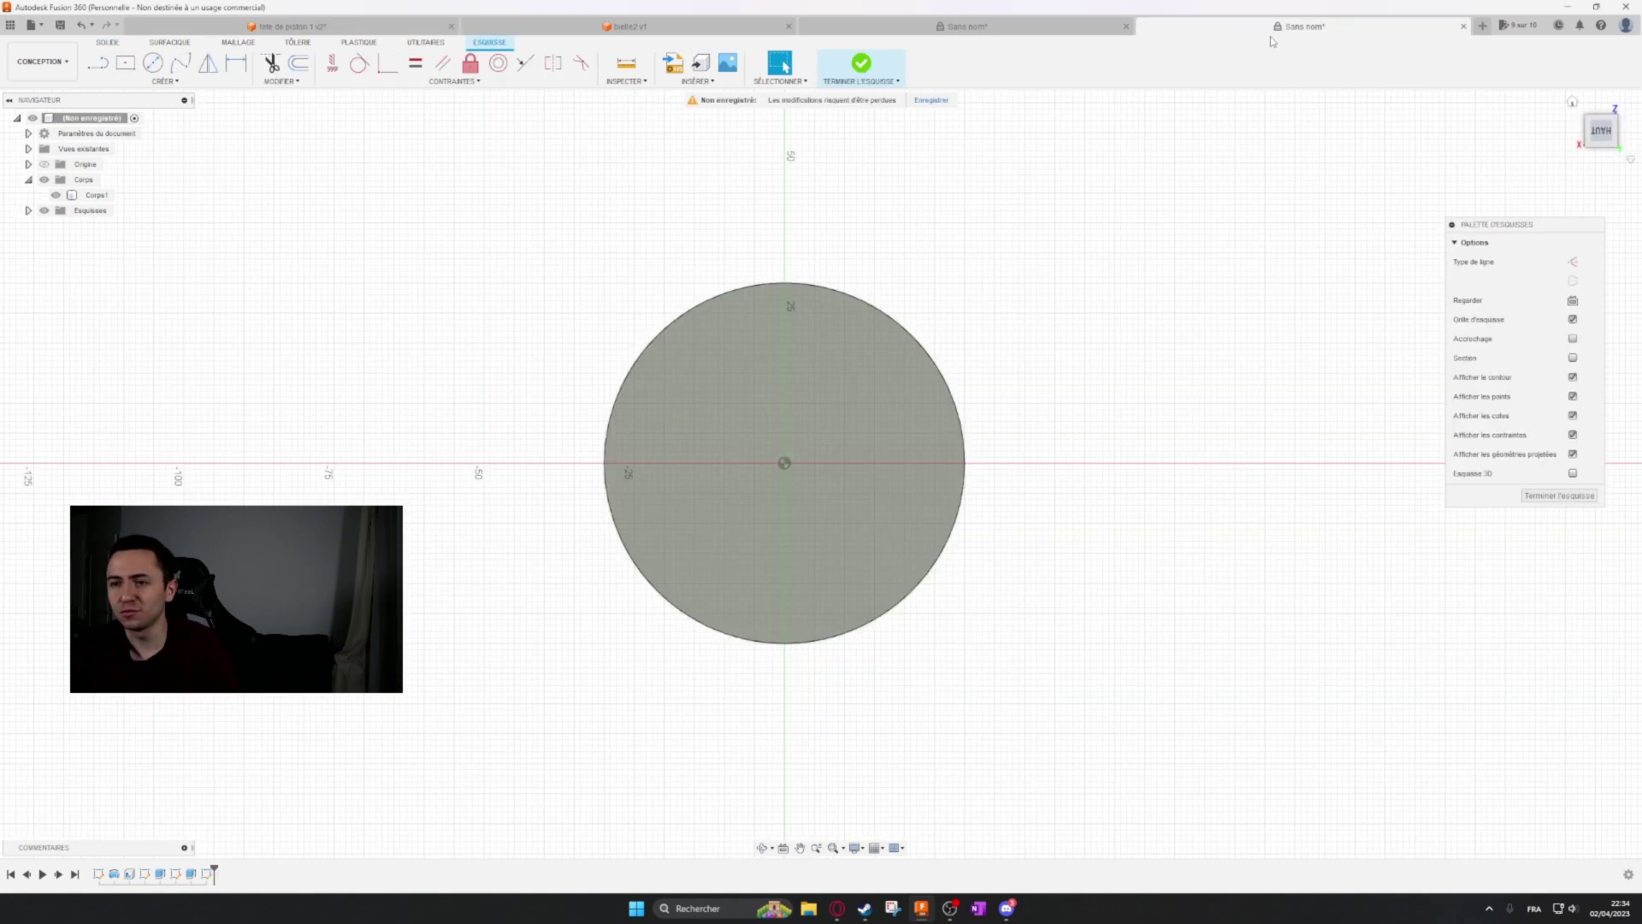
key("l")
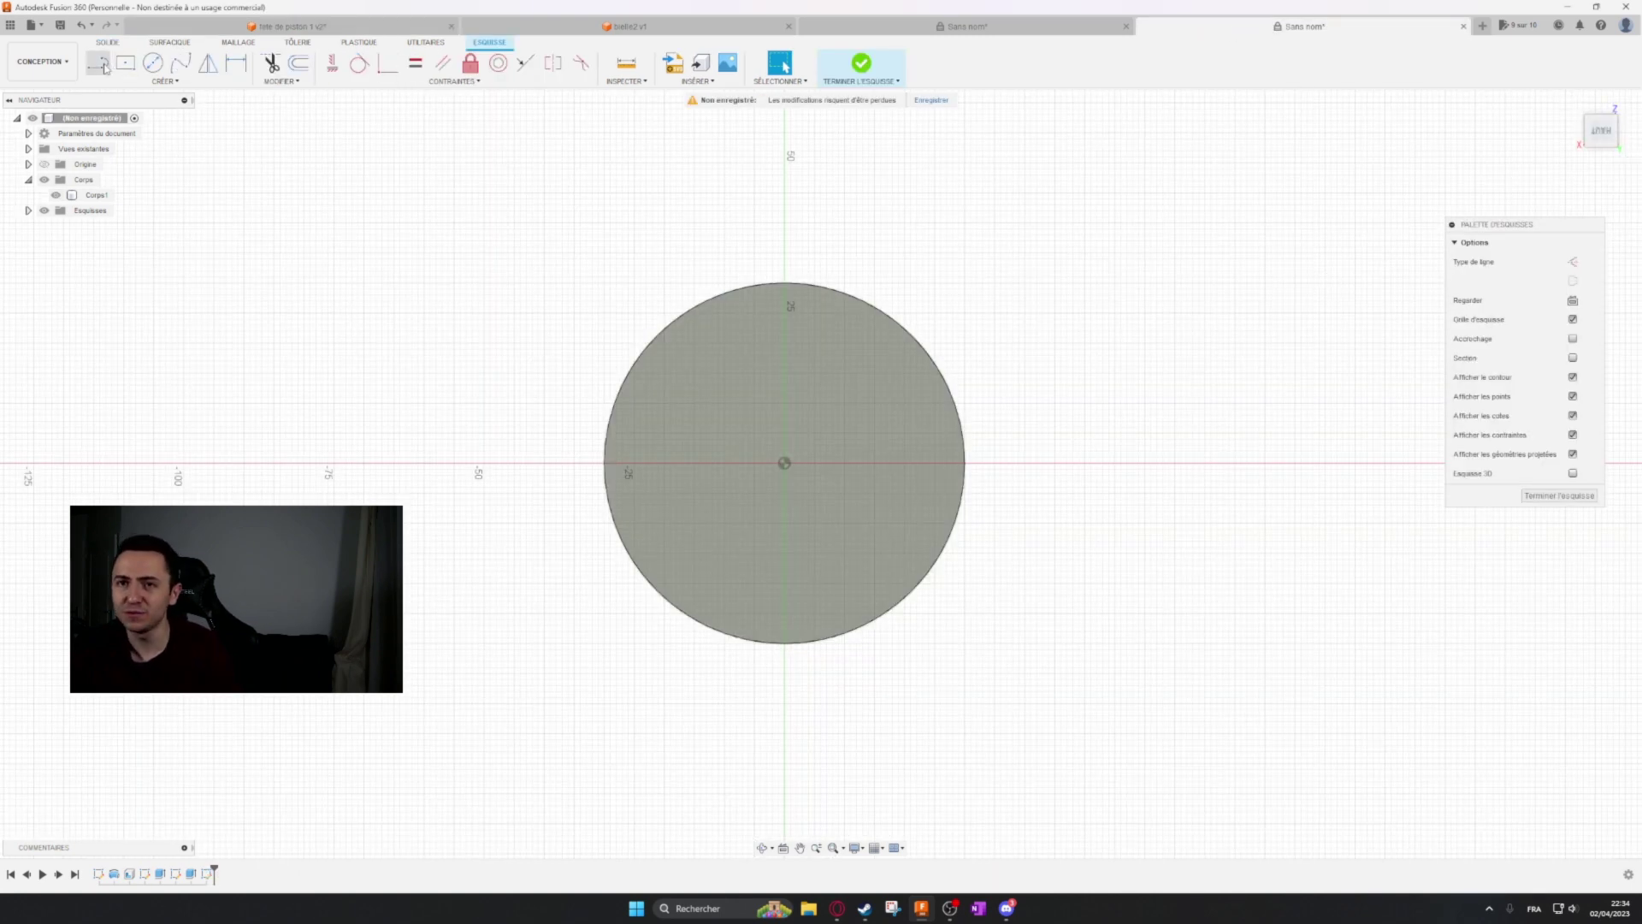
scroll(846, 385, "up", 3)
key("Escape")
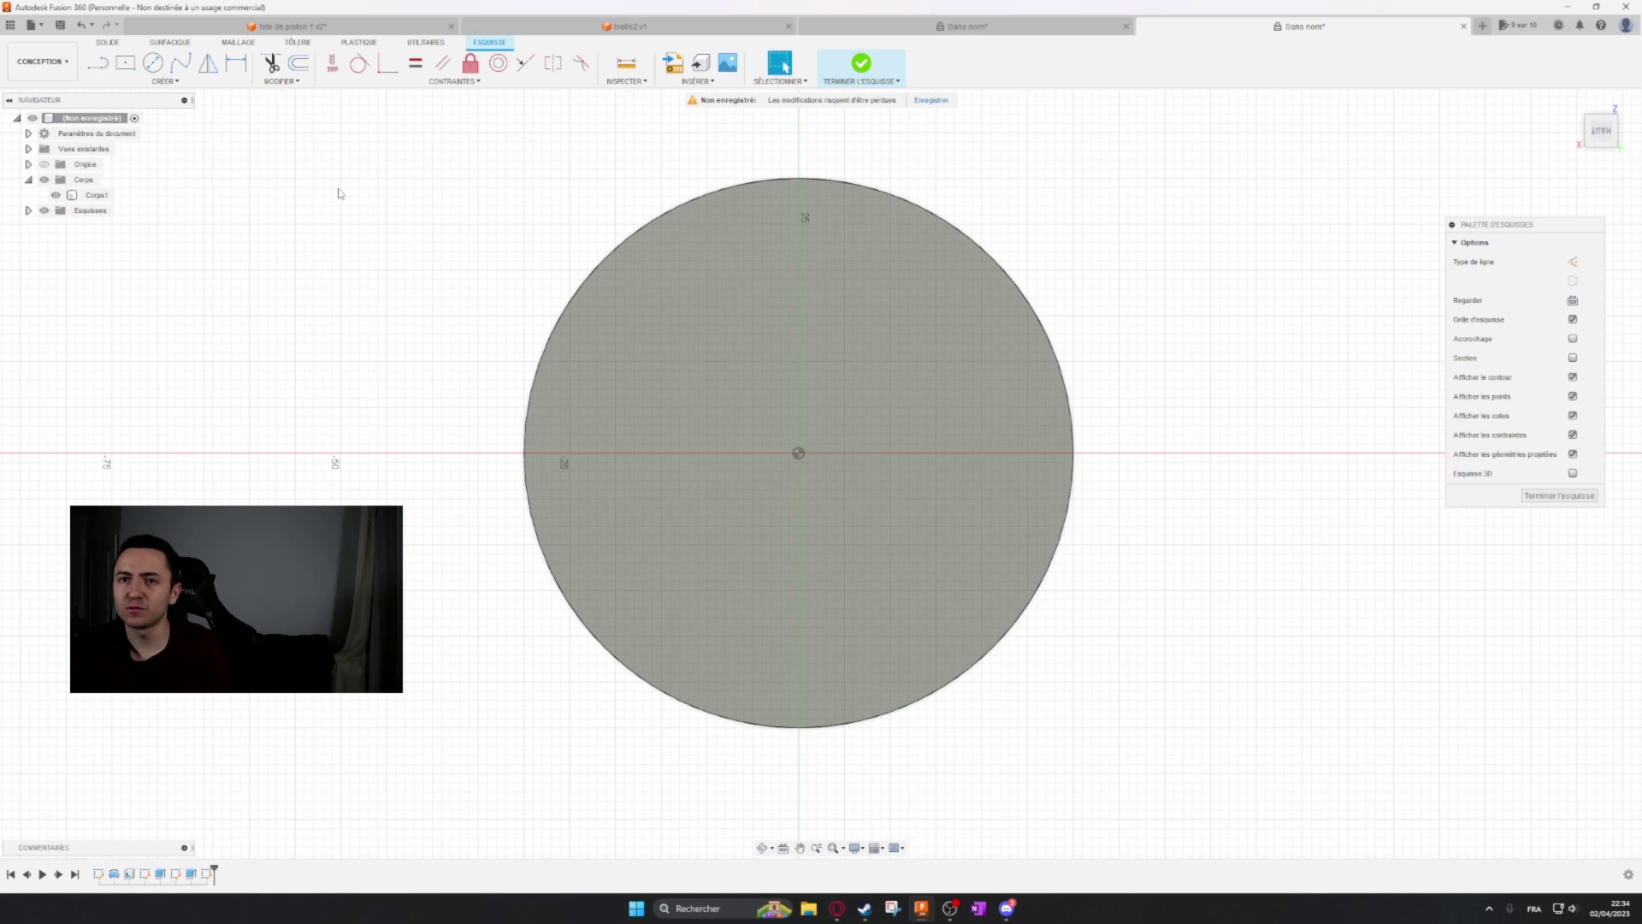
Project the piston's circular top edge into the sketch with the projection link kept on.
key("p")
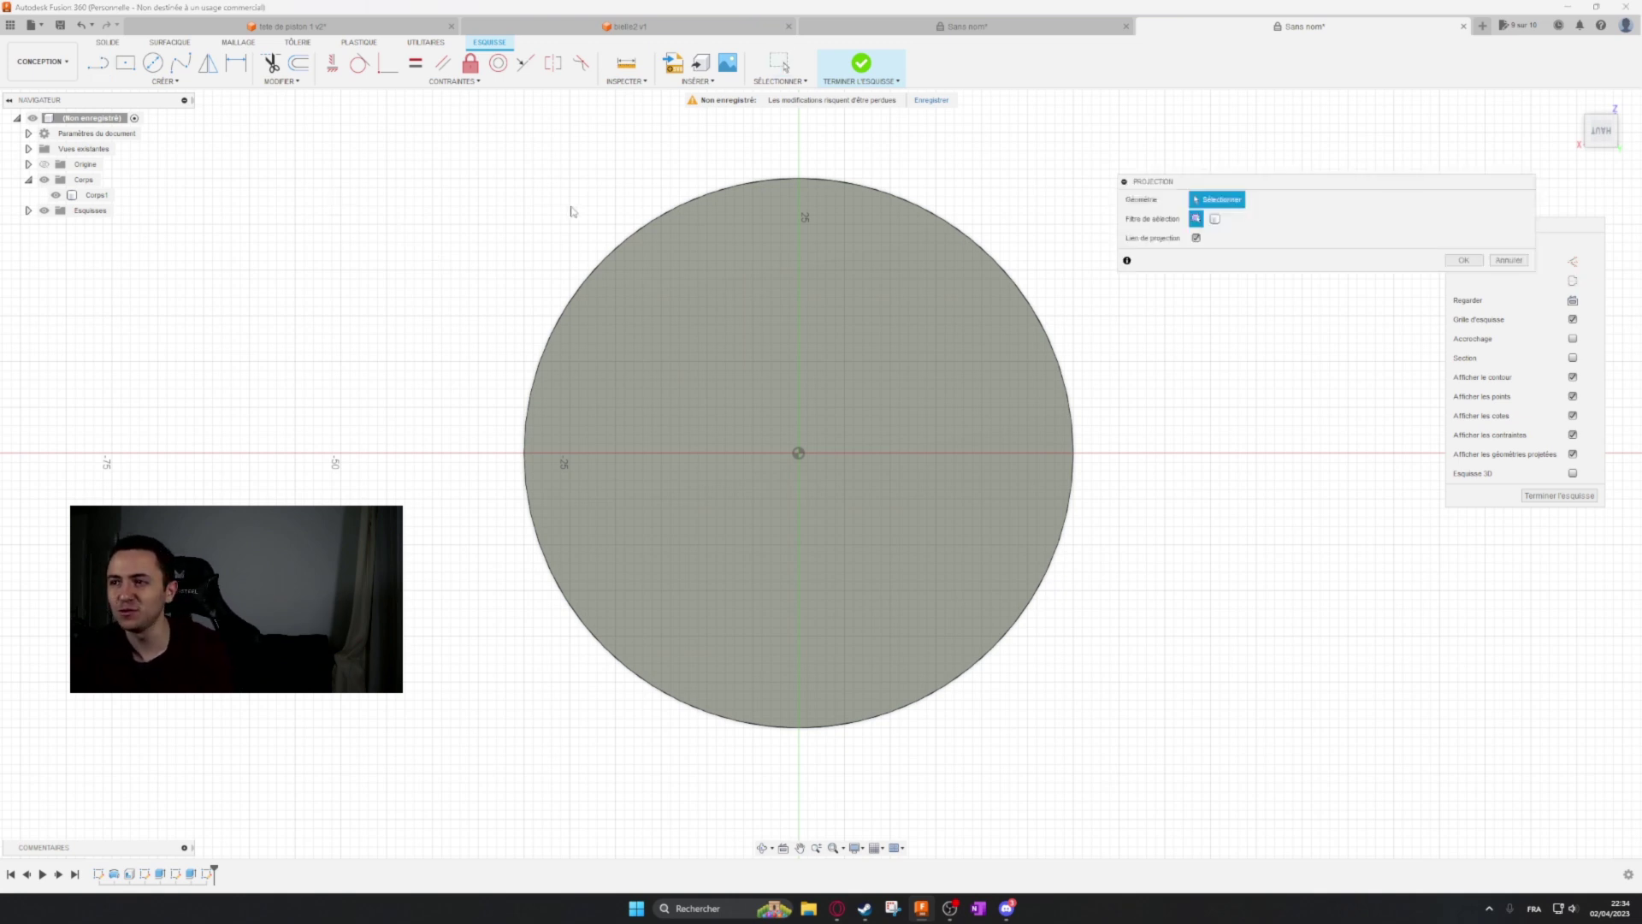
left_click(709, 192)
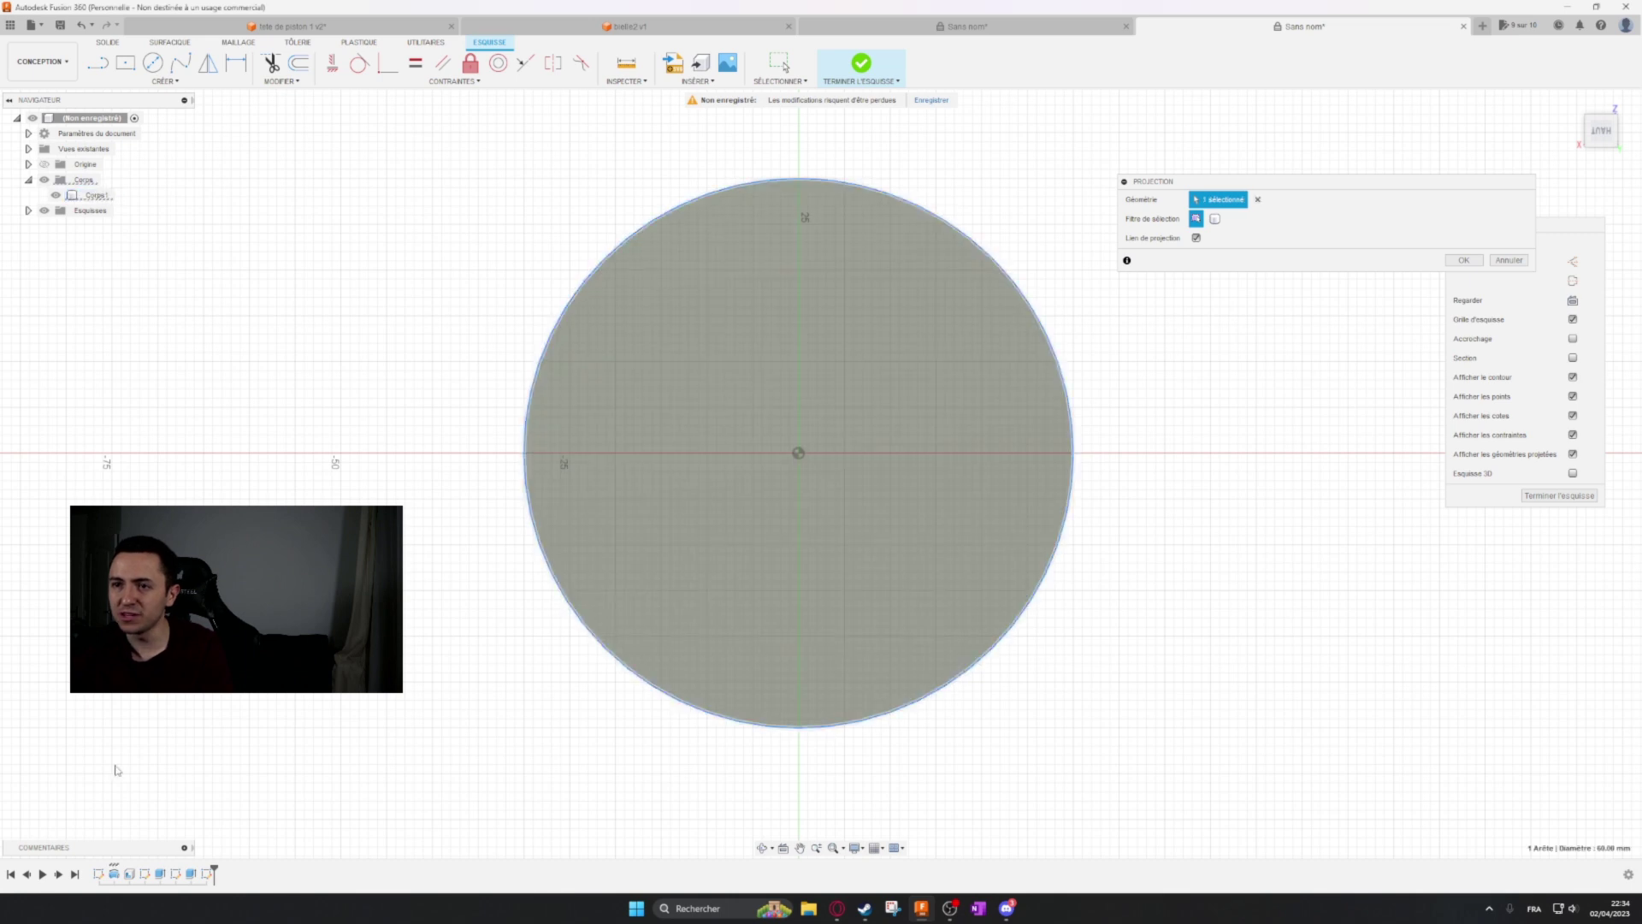
left_click(1465, 260)
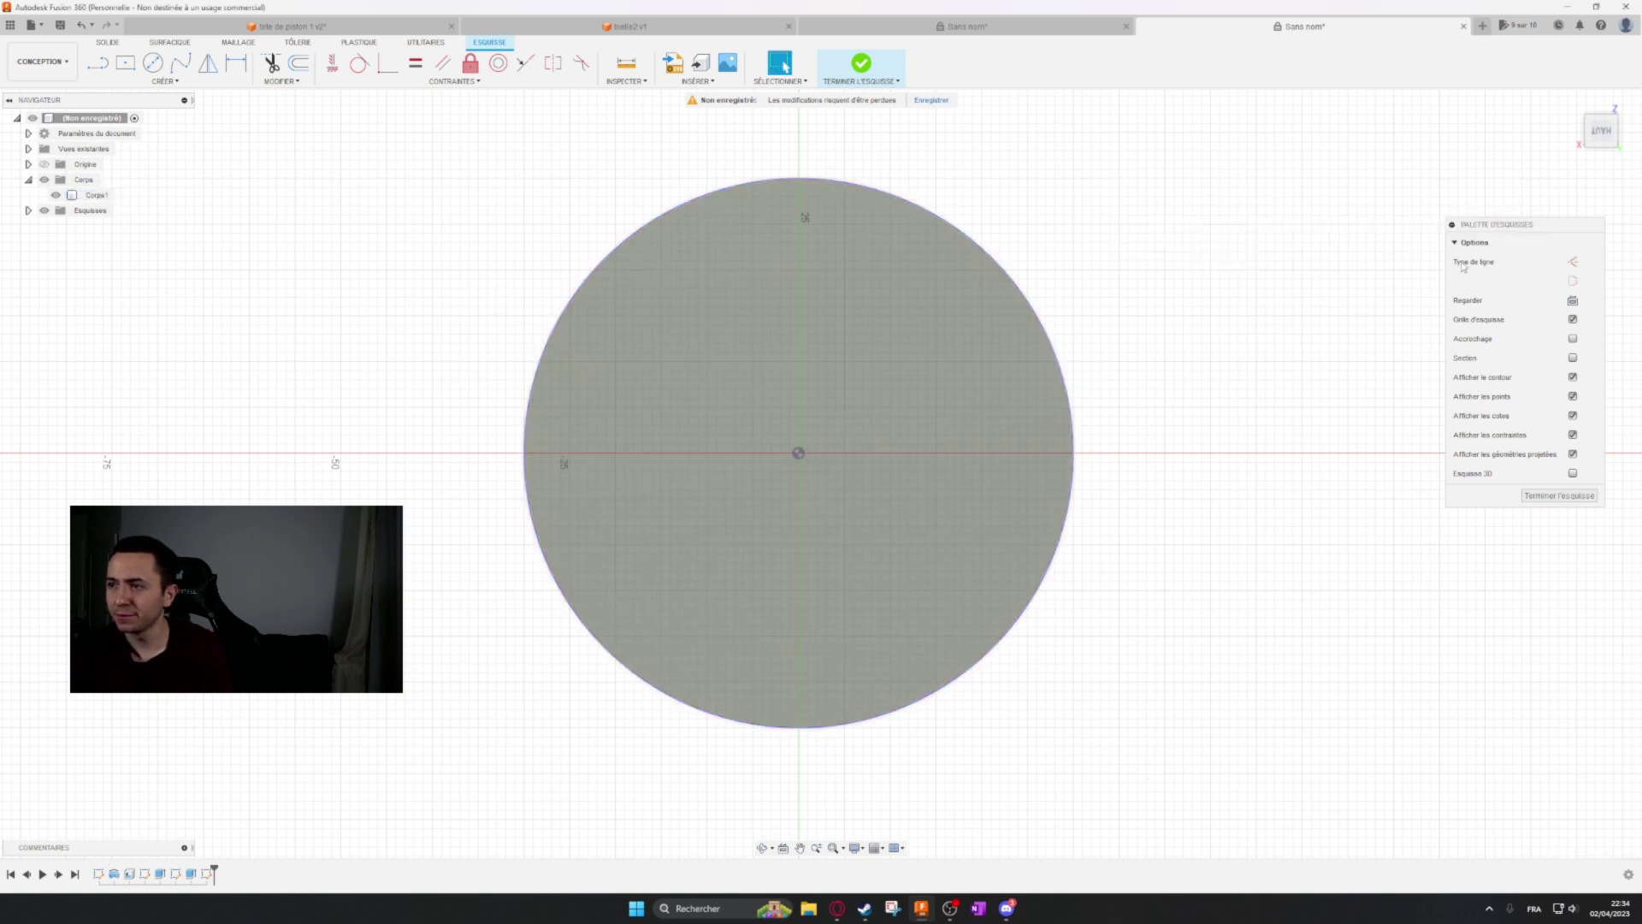
Sketch an open three-line notch profile starting and ending on the projected circle, with a vertical inner line about 18 mm long.
left_click(98, 62)
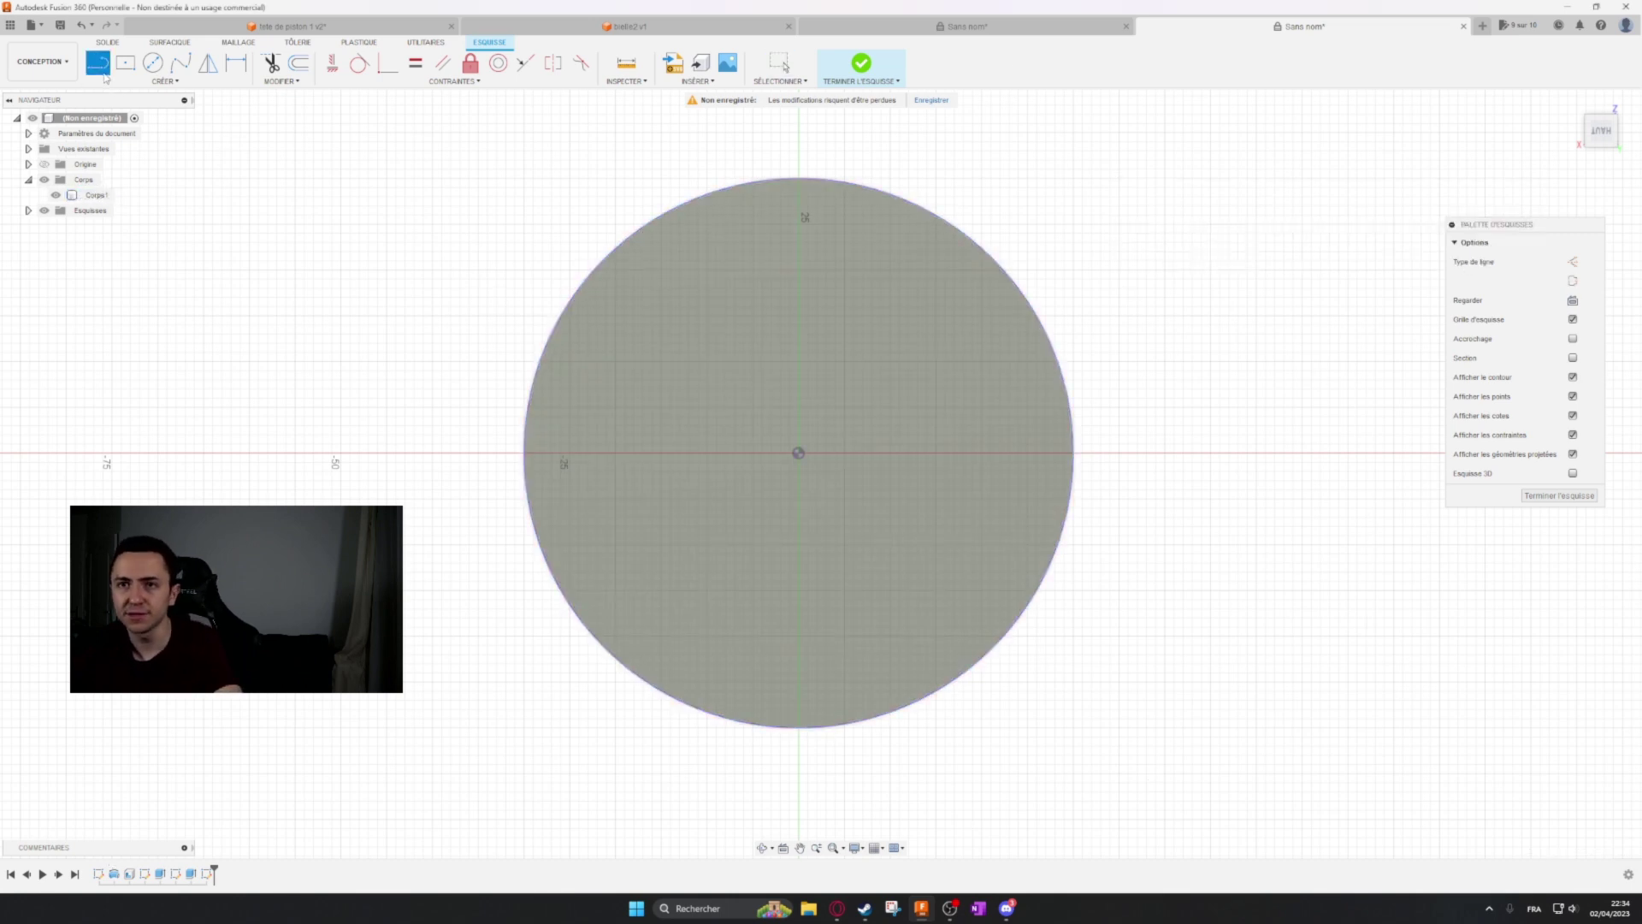
left_click(548, 347)
left_click(644, 398)
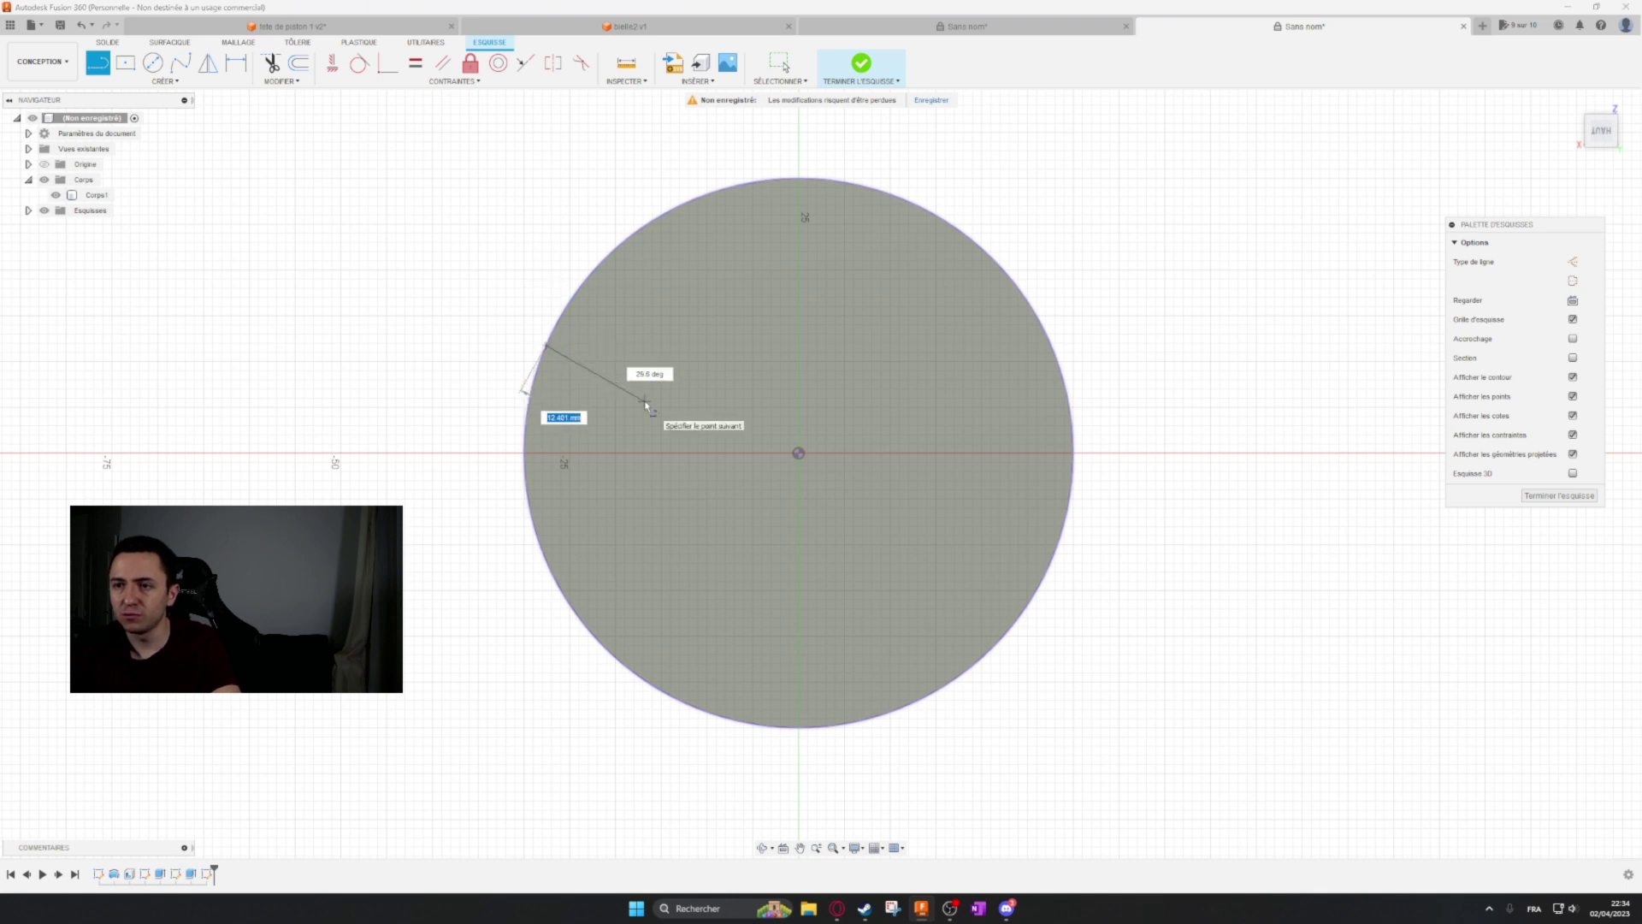
left_click(644, 565)
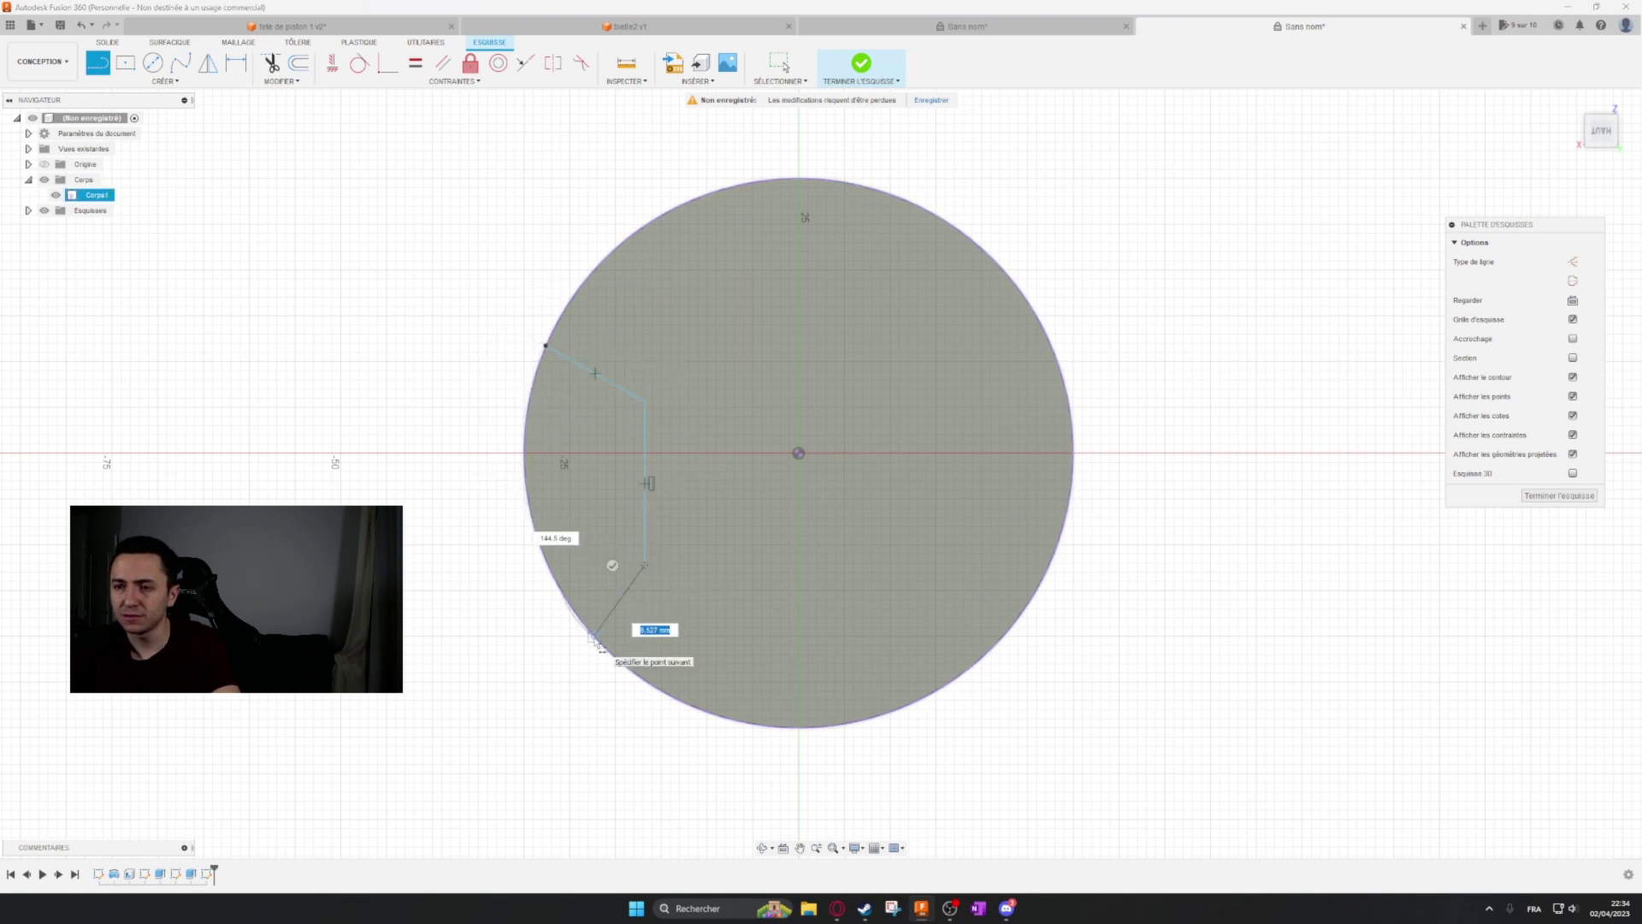
scroll(561, 600, "up", 5)
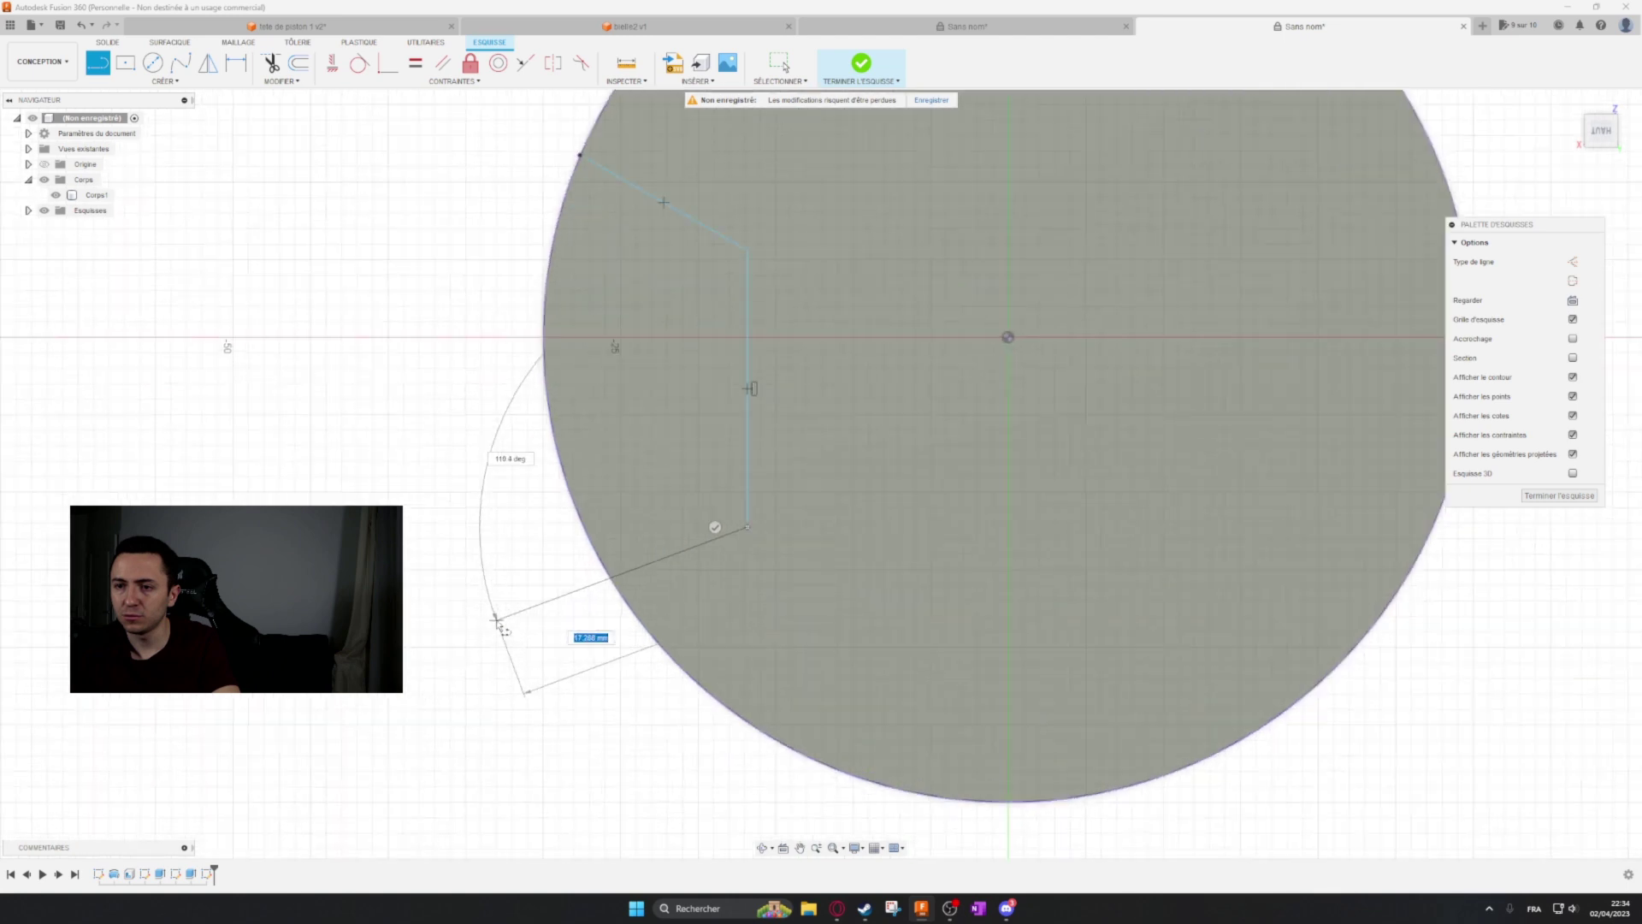
double_click(565, 598)
key("Escape")
Draw a horizontal line from the circle's centre through the notch profile to the circle's edge and make it a construction line.
middle_click_drag(955, 320, 777, 425)
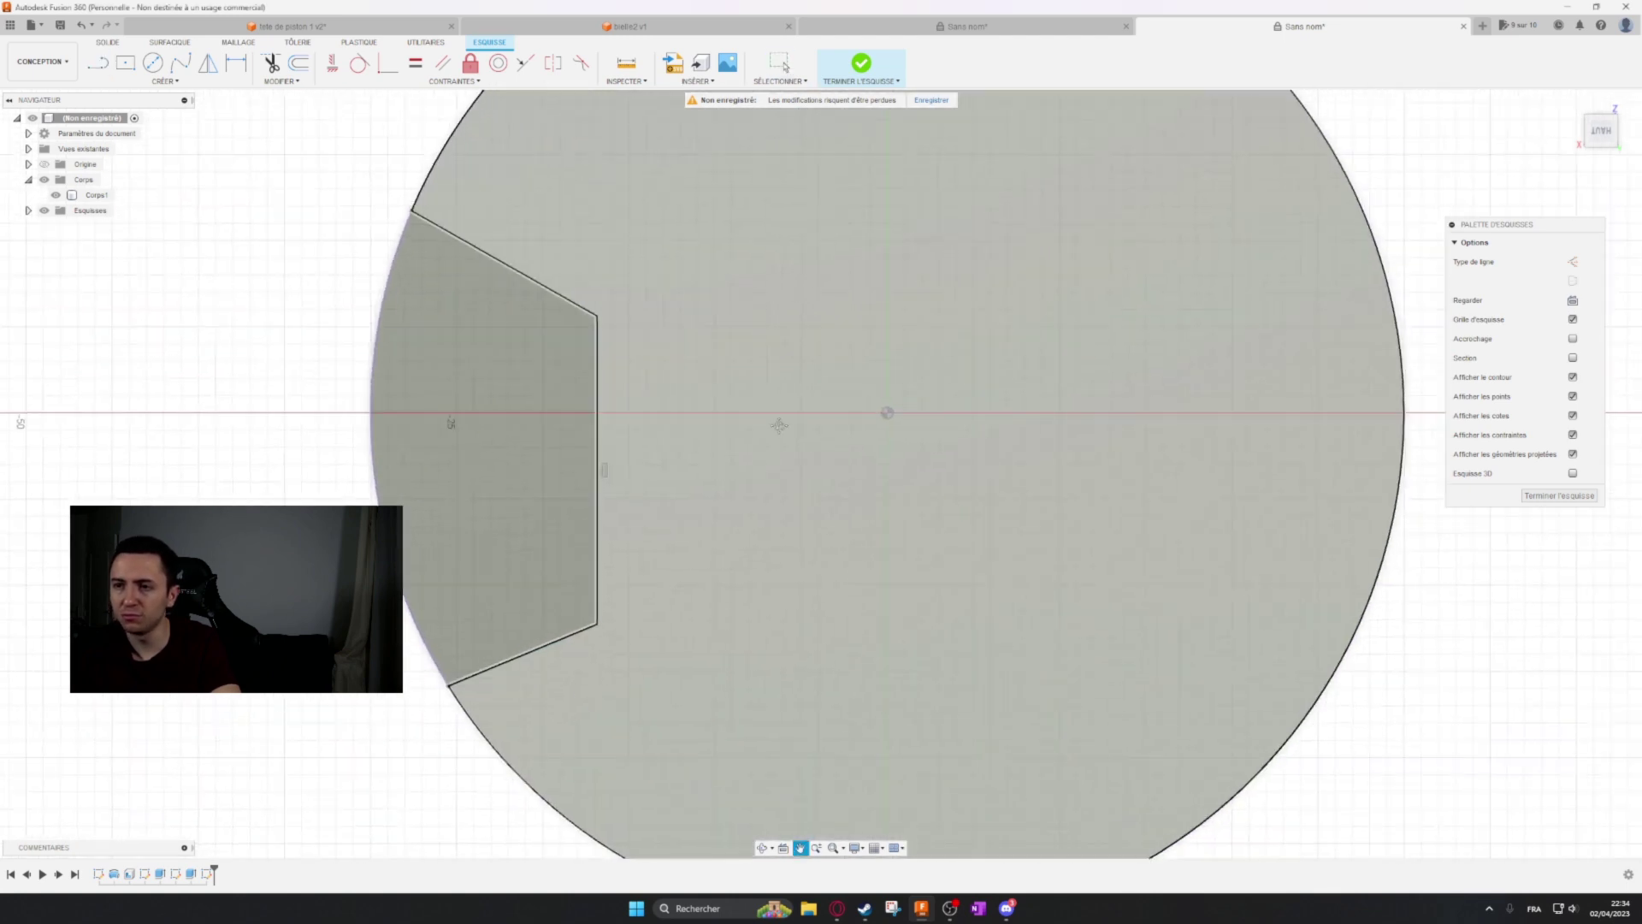
scroll(726, 421, "down", 3)
middle_click_drag(506, 298, 496, 325)
left_click(99, 62)
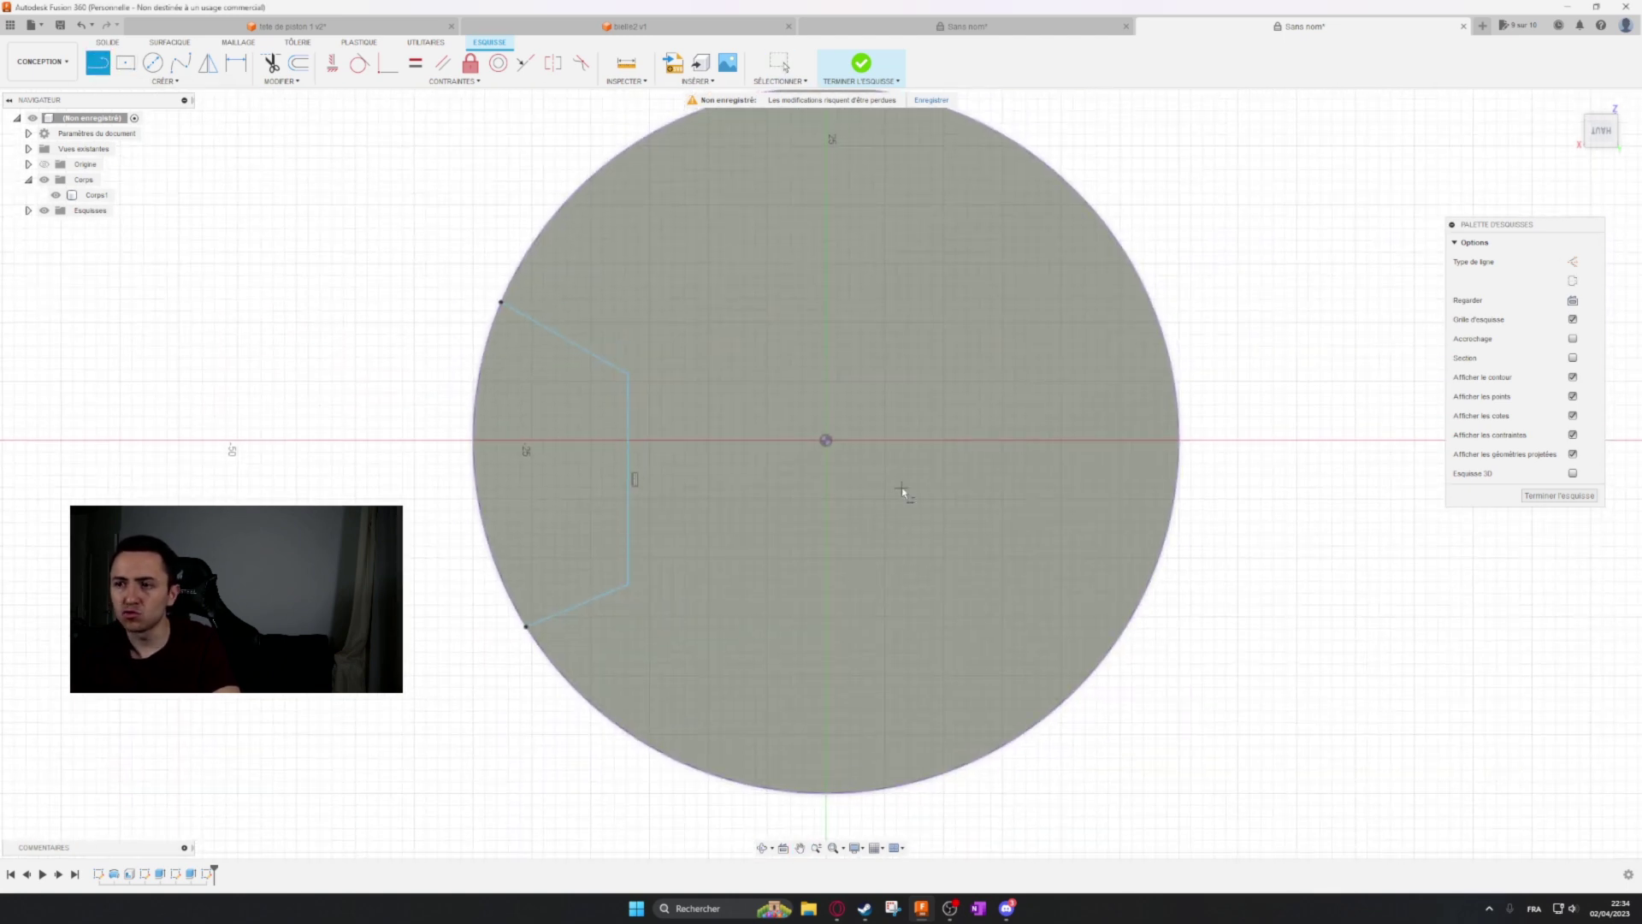
left_click(826, 441)
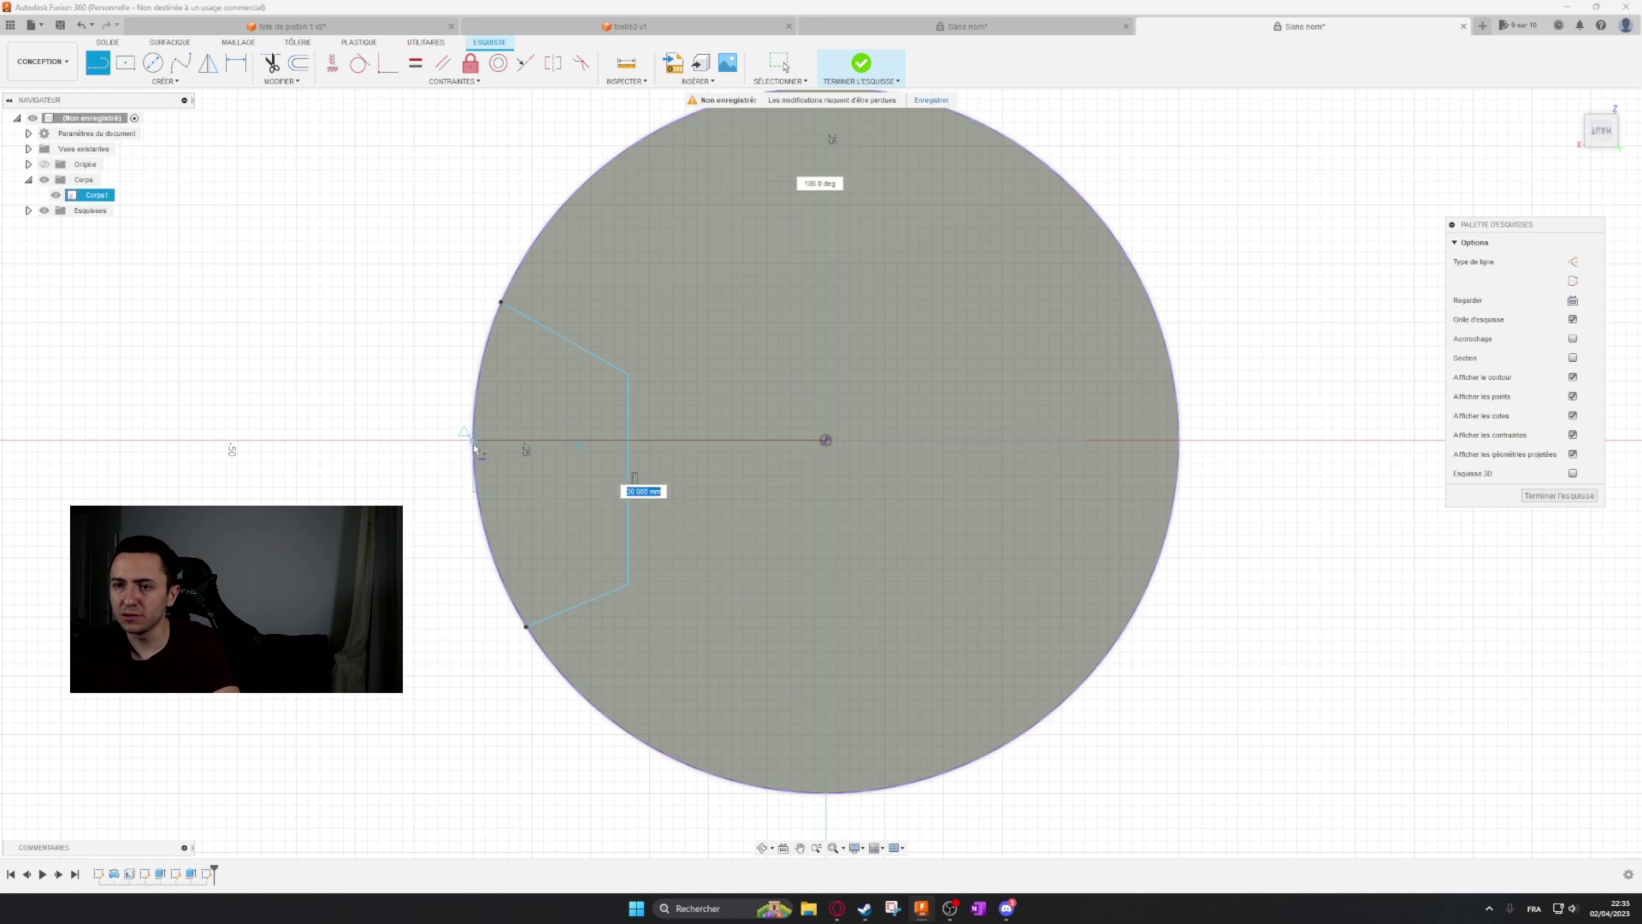
left_click(474, 441)
key("Escape")
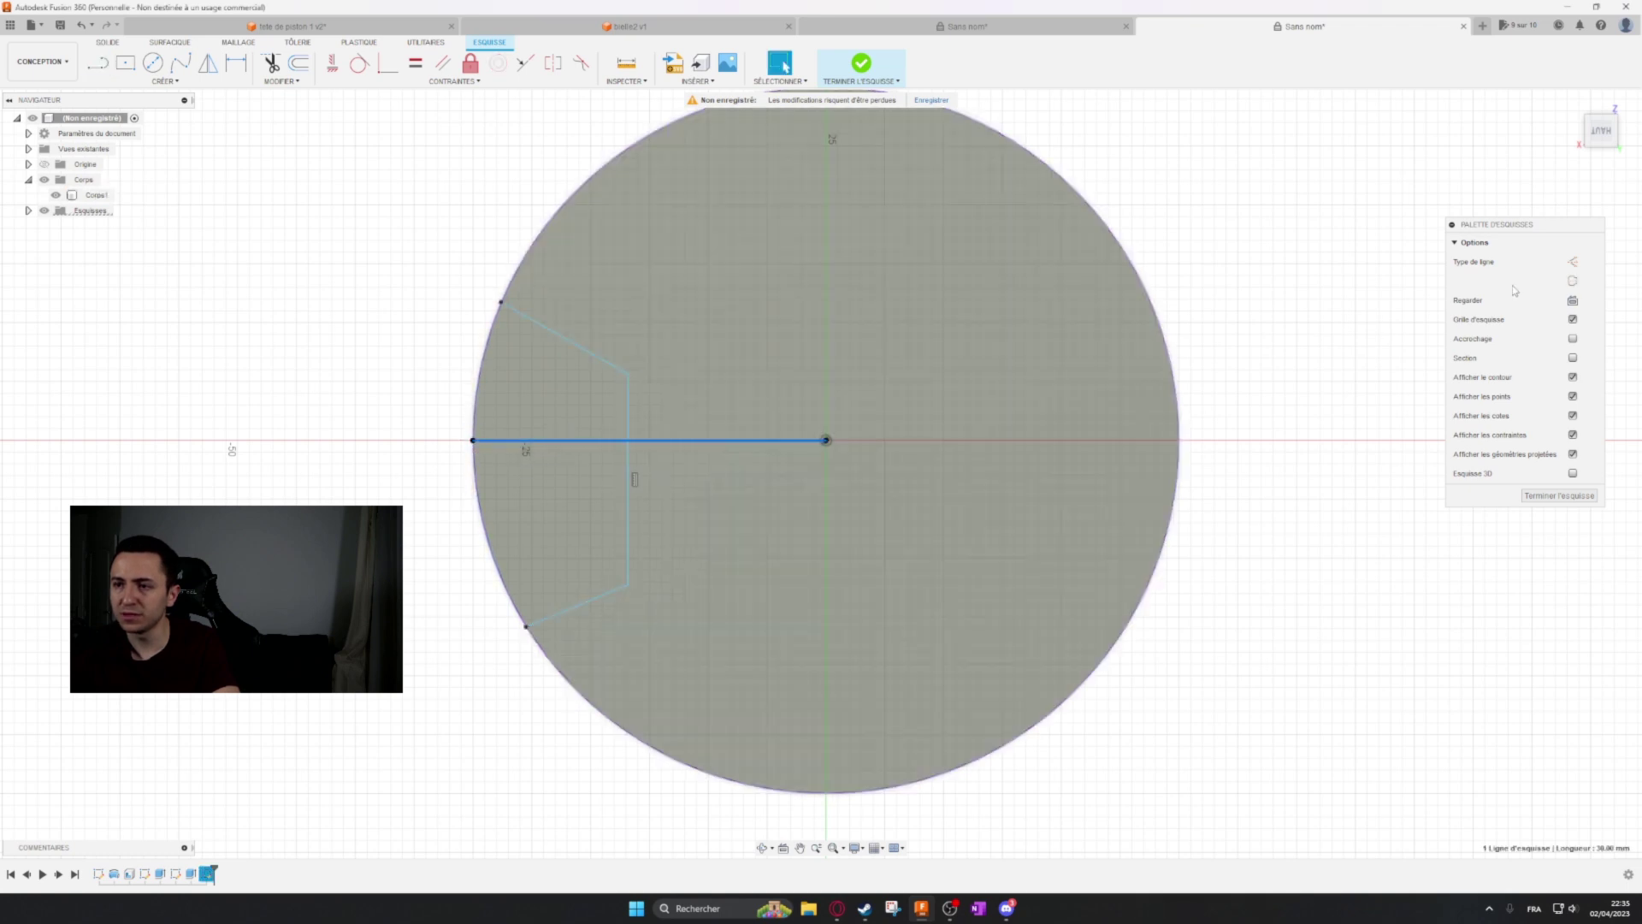
left_click(1572, 262)
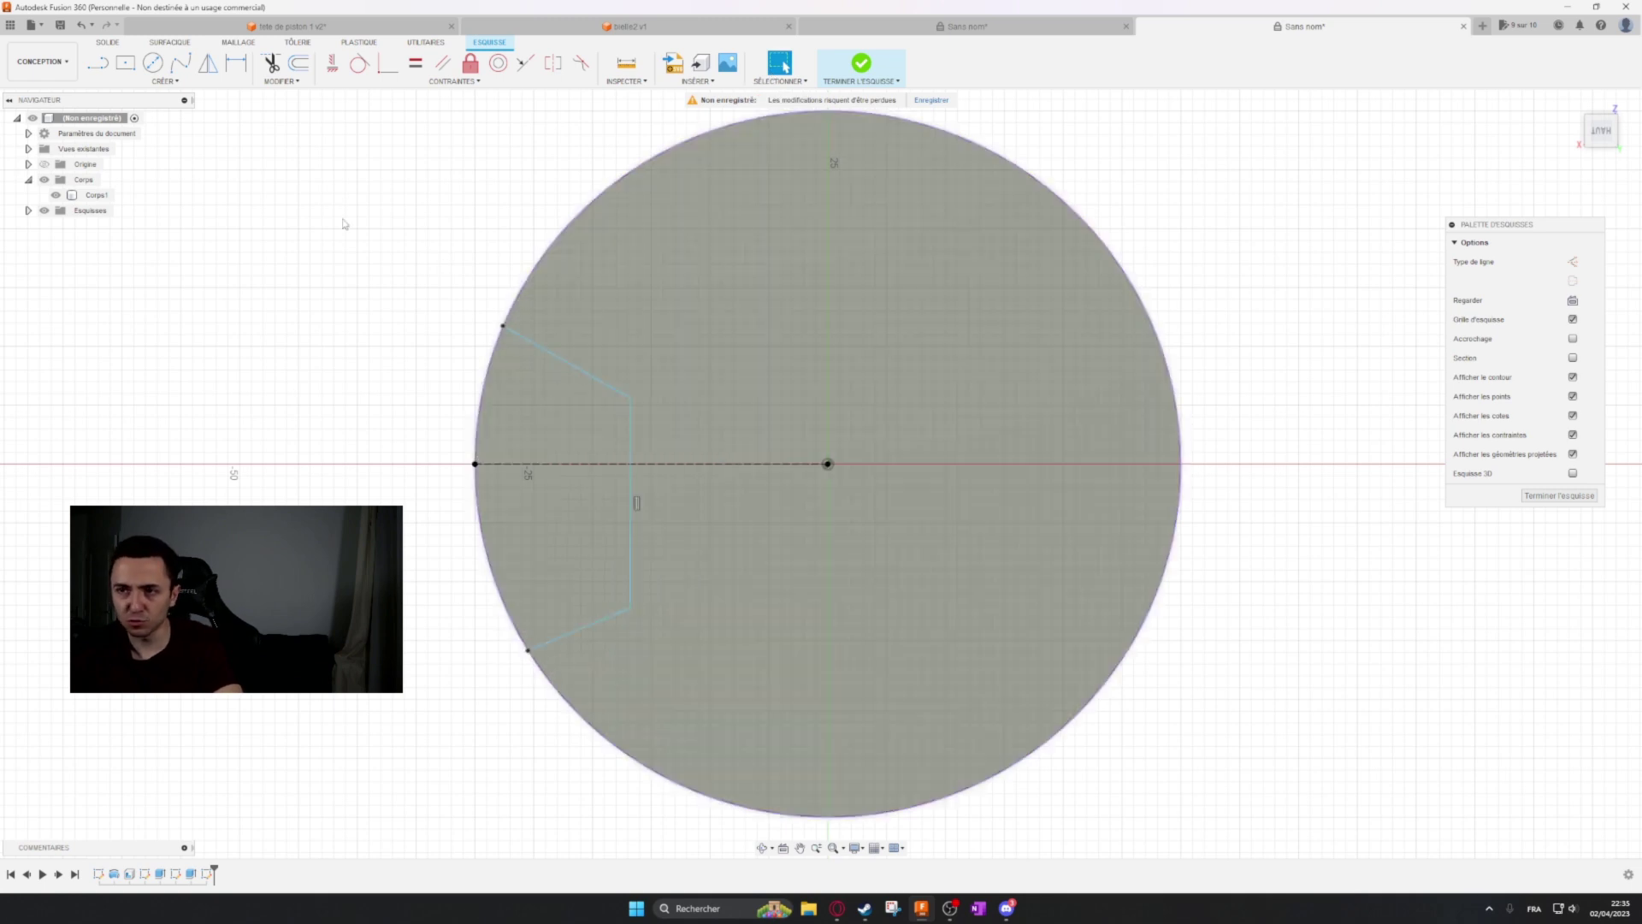
Constrain the notch profile's two inner corners to be symmetric about the horizontal construction line.
left_click(554, 62)
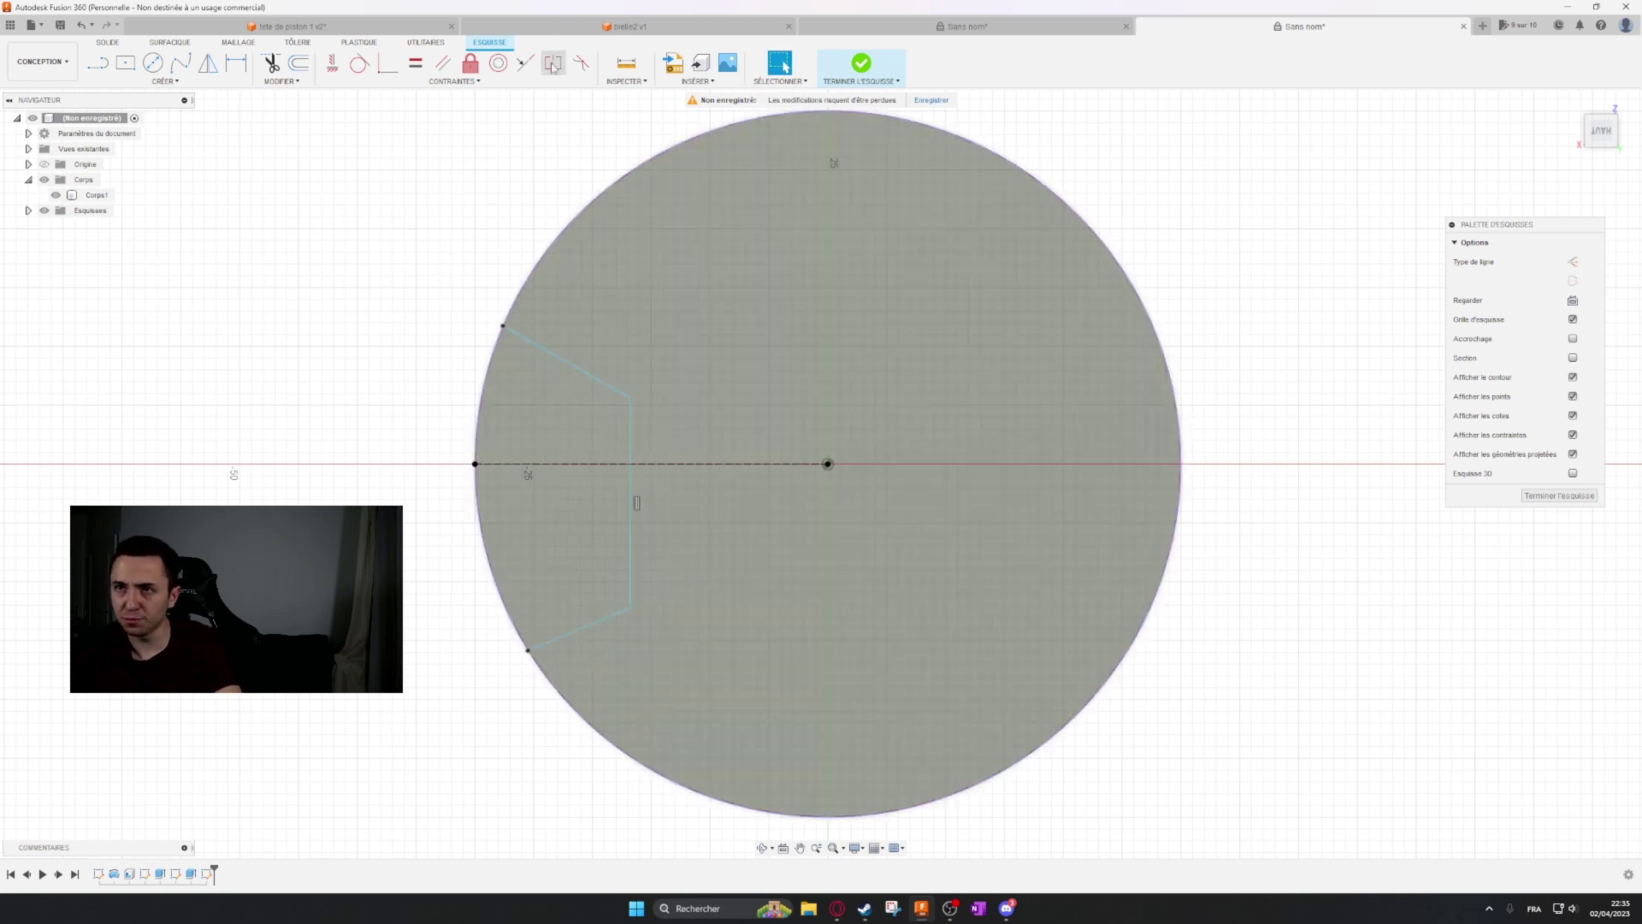
left_click(633, 400)
left_click(637, 609)
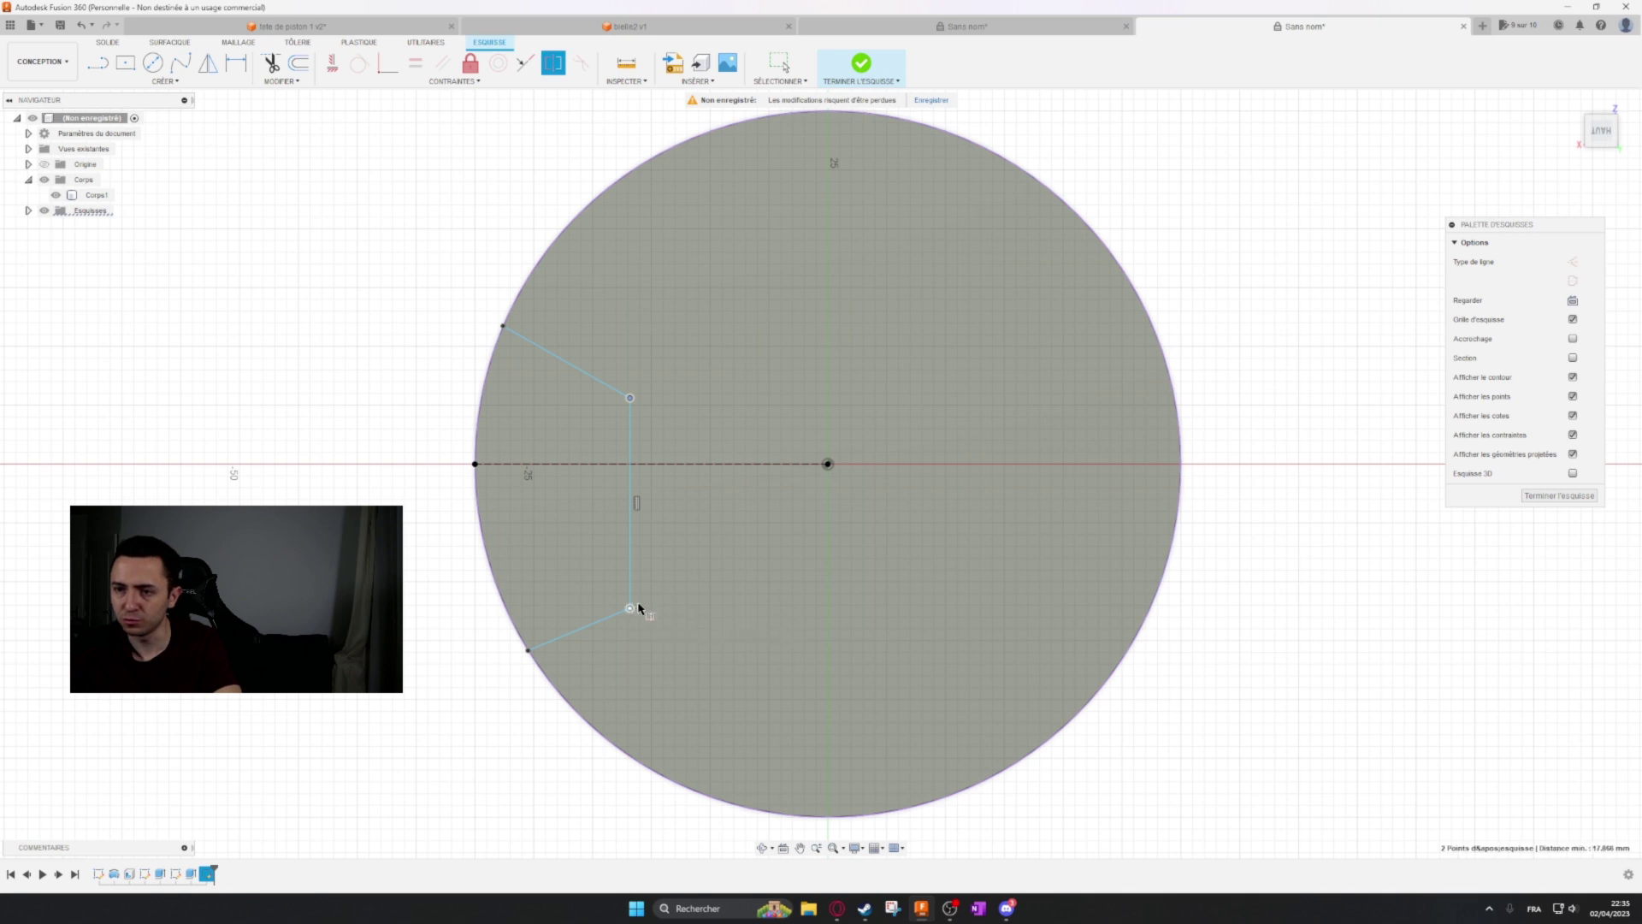
left_click(726, 464)
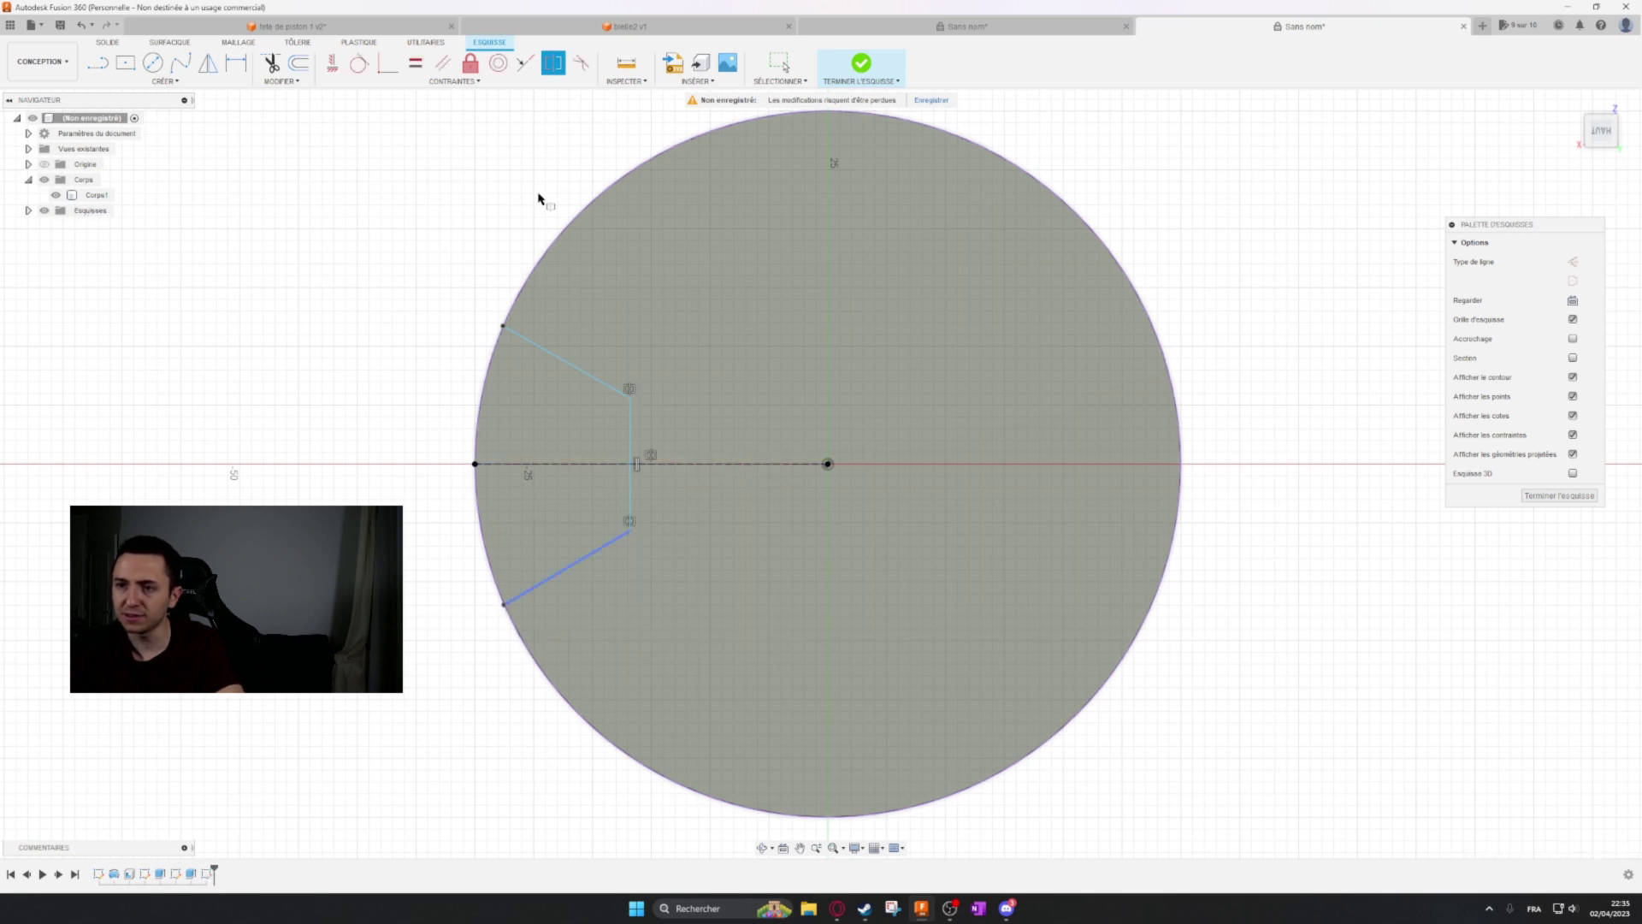
Constrain the notch profile's two endpoints on the circle to be symmetric about the horizontal construction line.
left_click(541, 83)
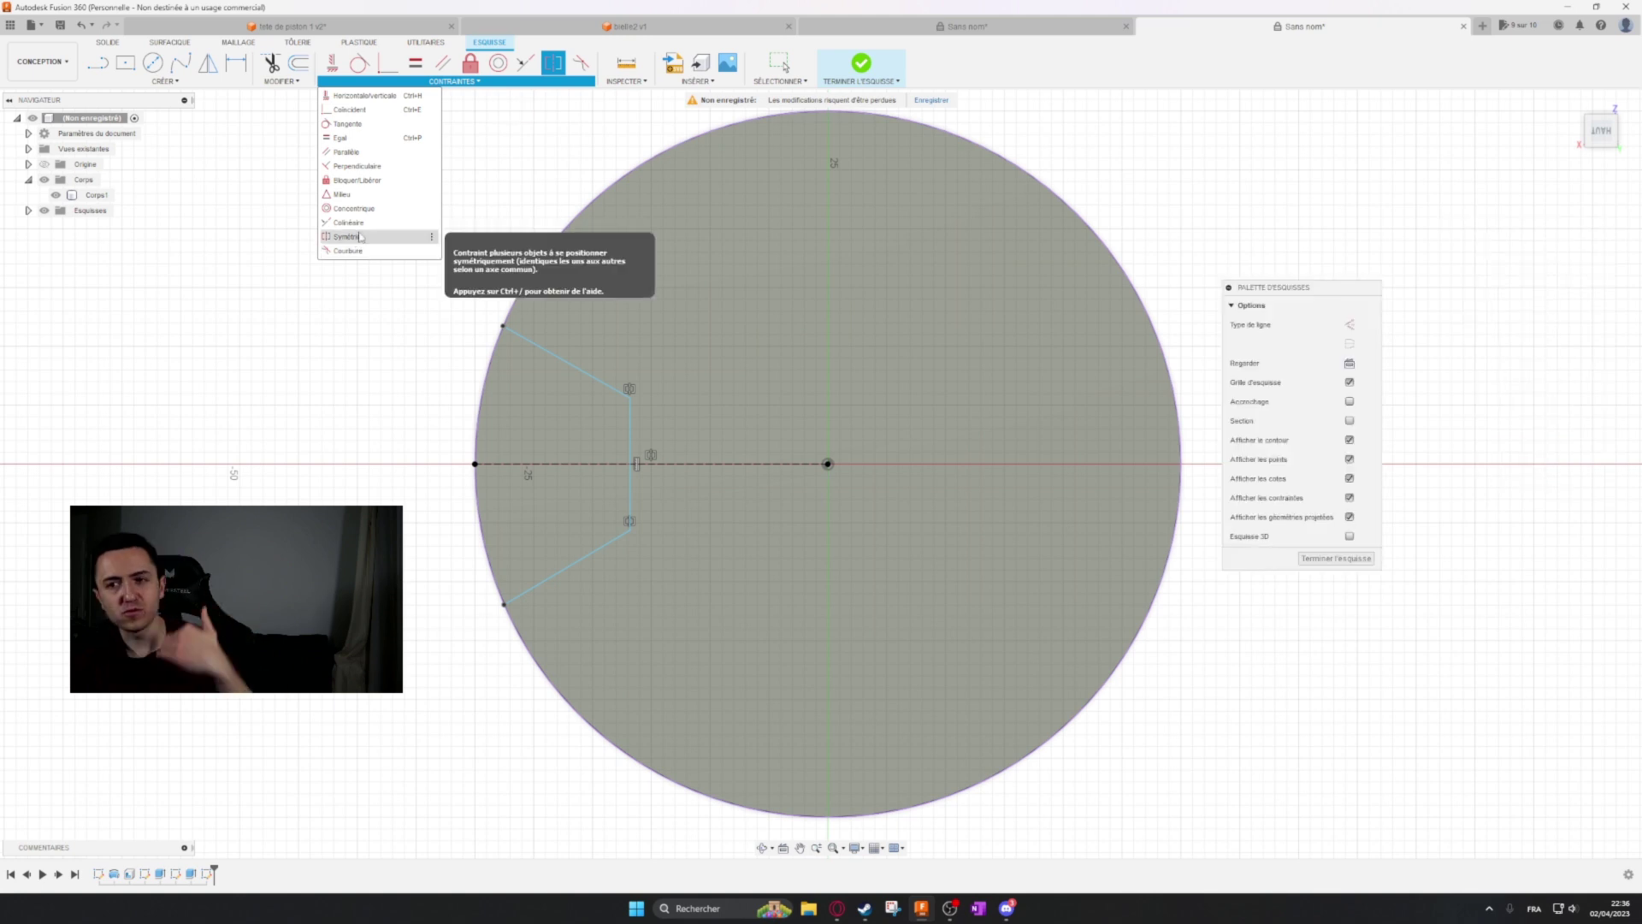
left_click(360, 237)
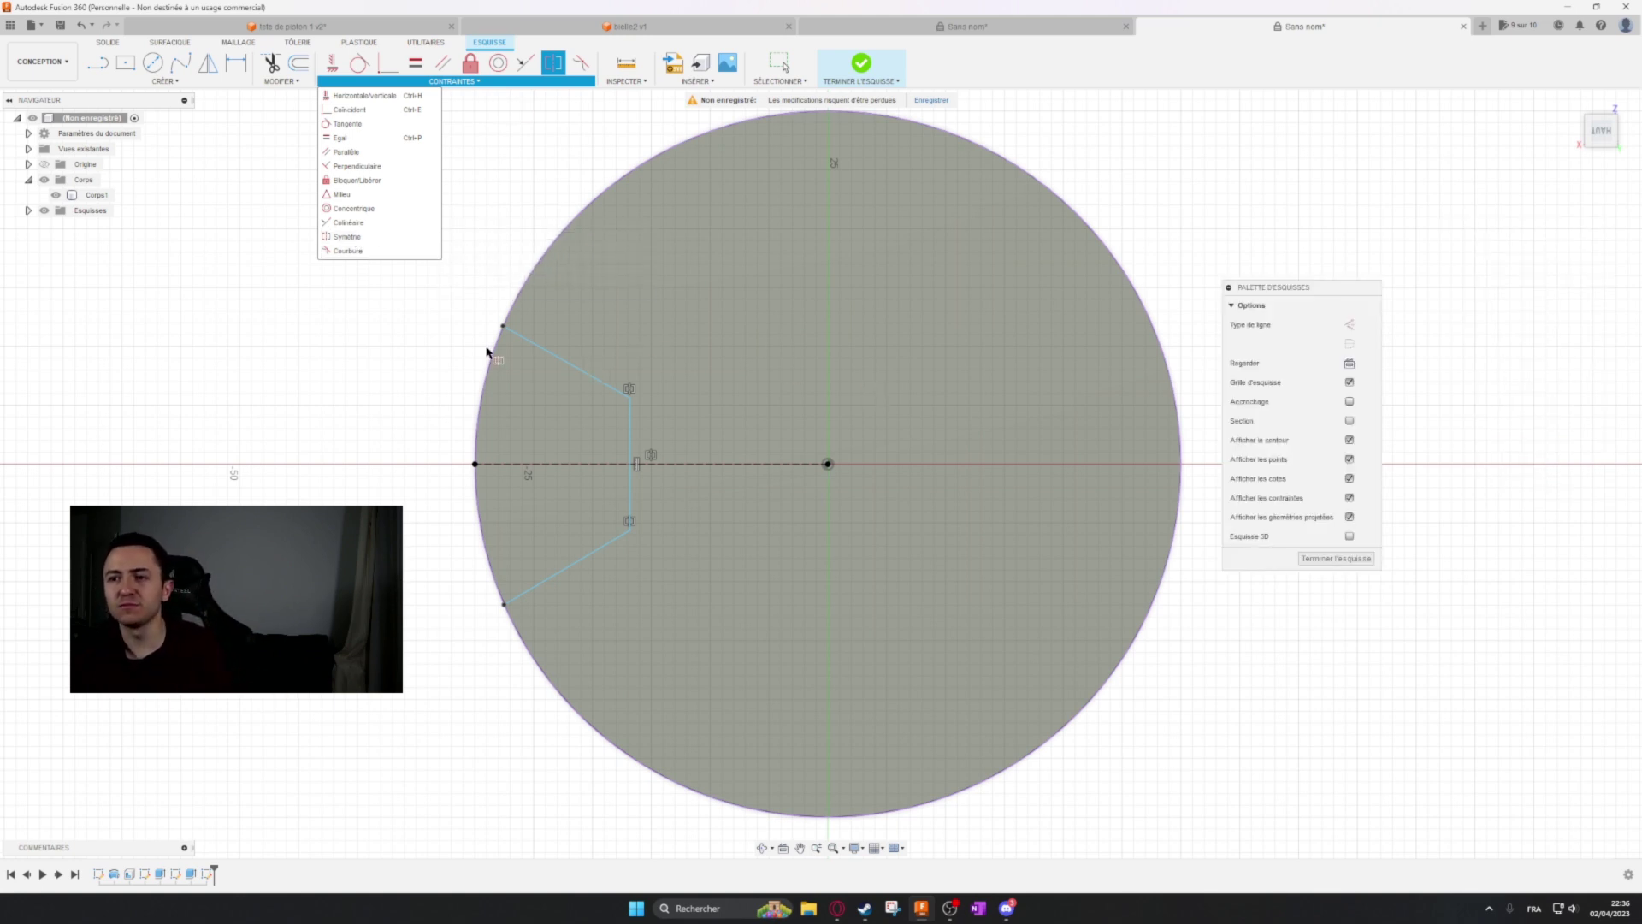
left_click(503, 327)
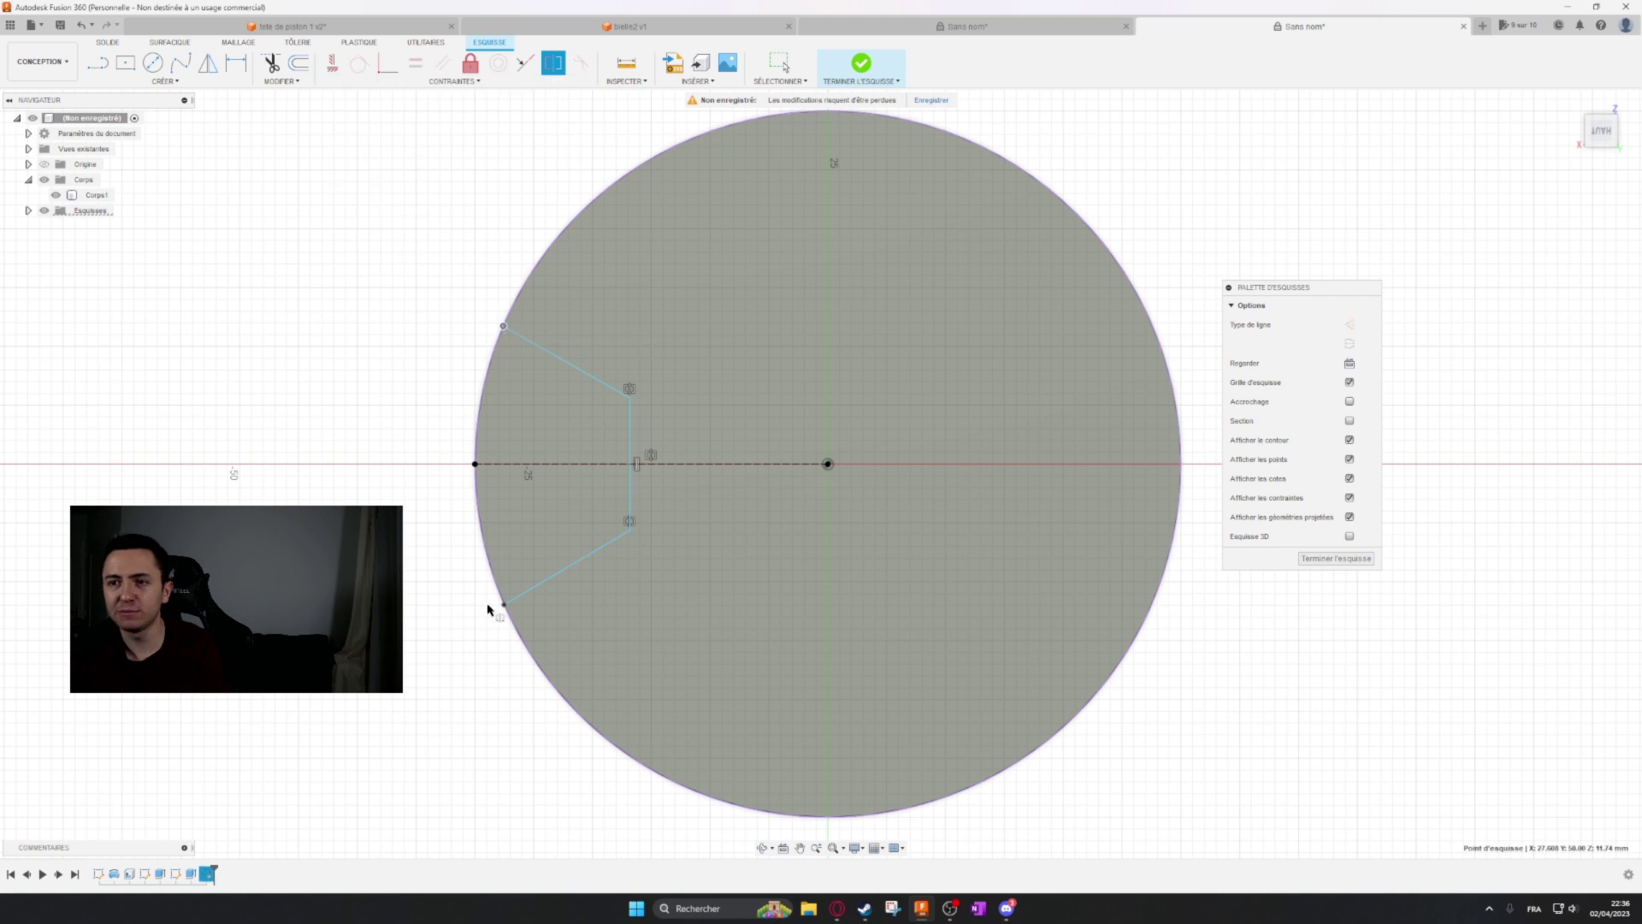
left_click(504, 606)
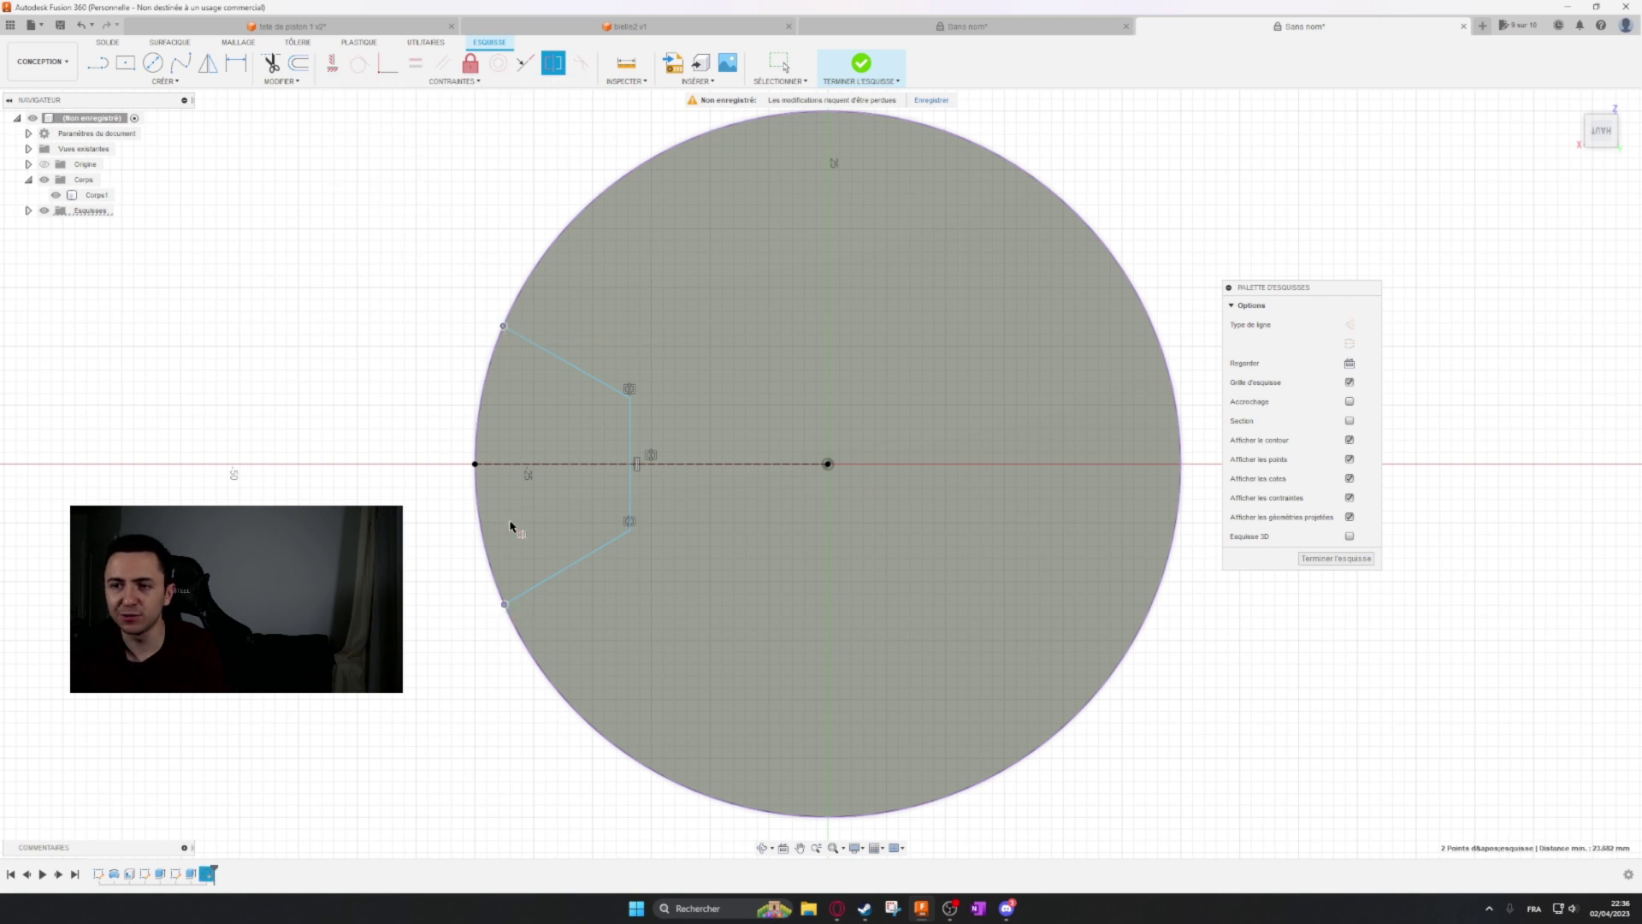
left_click(535, 468)
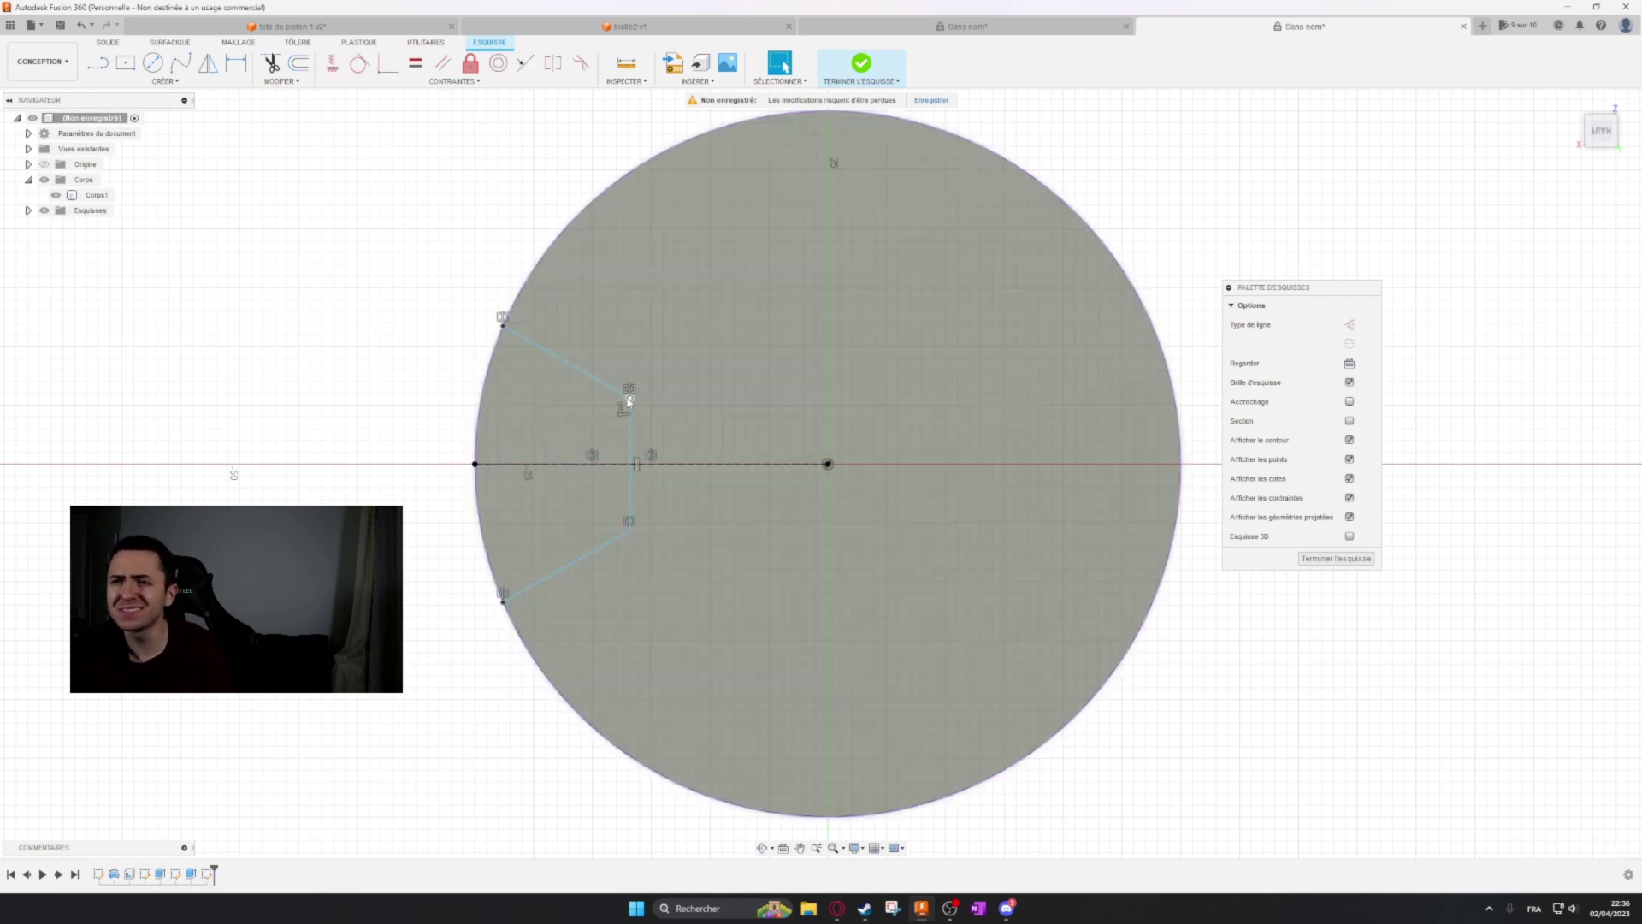
Reshape the symmetric notch profile by moving its inner corner closer to the circle's edge and spreading its endpoints farther apart.
mouse_move(630, 398)
left_mouse_down()
mouse_move(602, 386)
mouse_move(643, 394)
mouse_move(621, 387)
left_mouse_up()
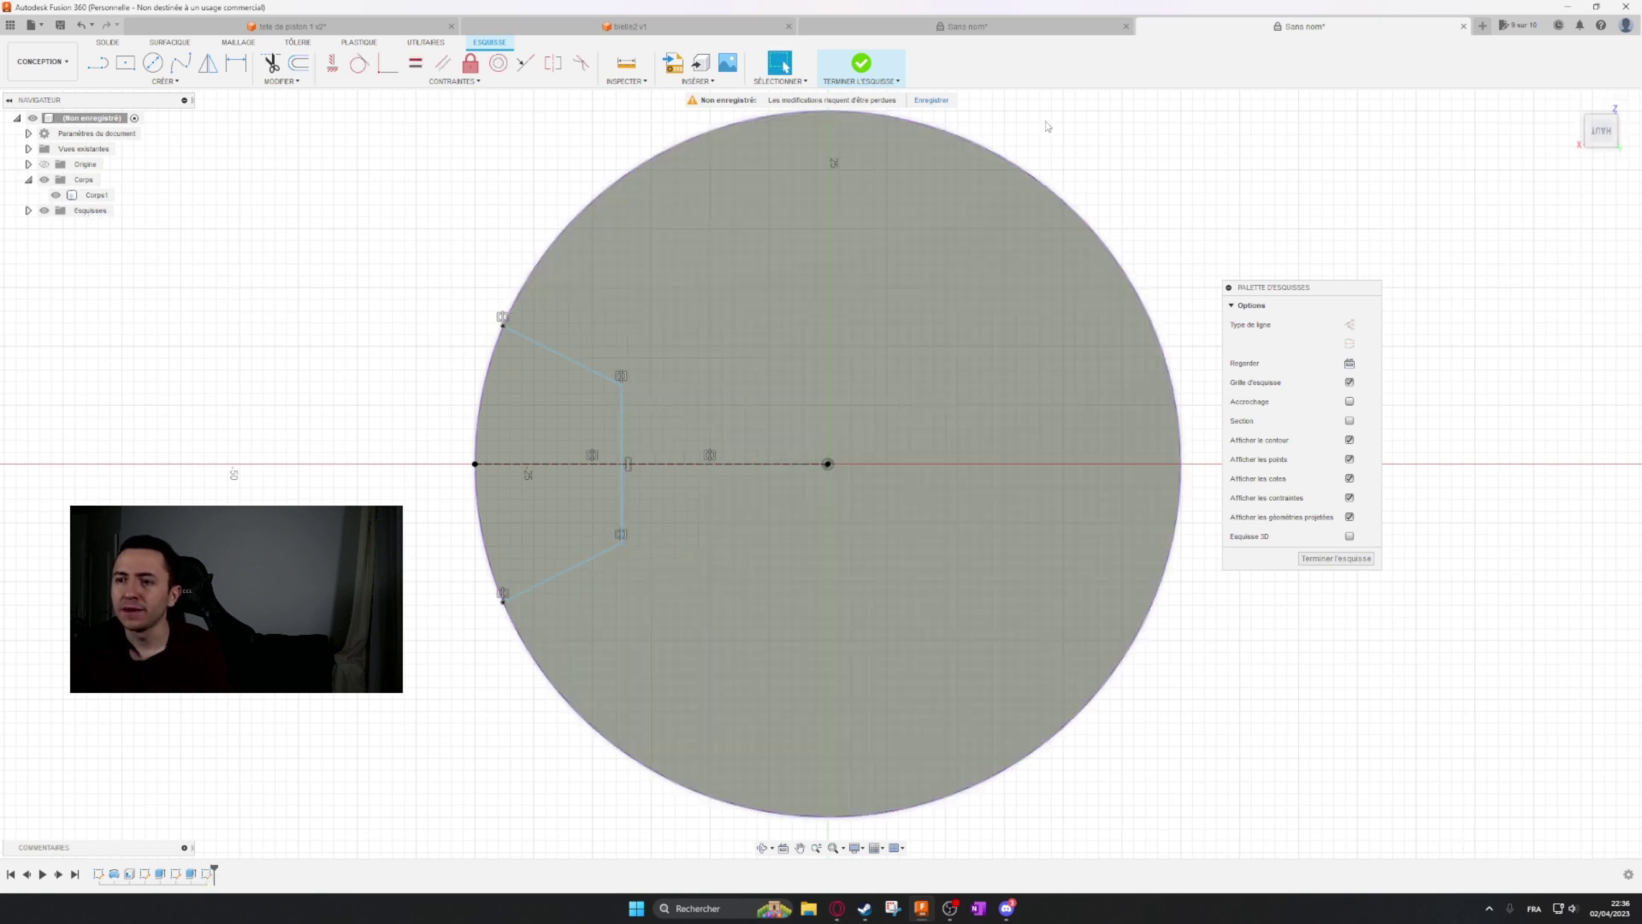
mouse_move(621, 384)
left_mouse_down()
mouse_move(580, 411)
mouse_move(610, 381)
left_mouse_up()
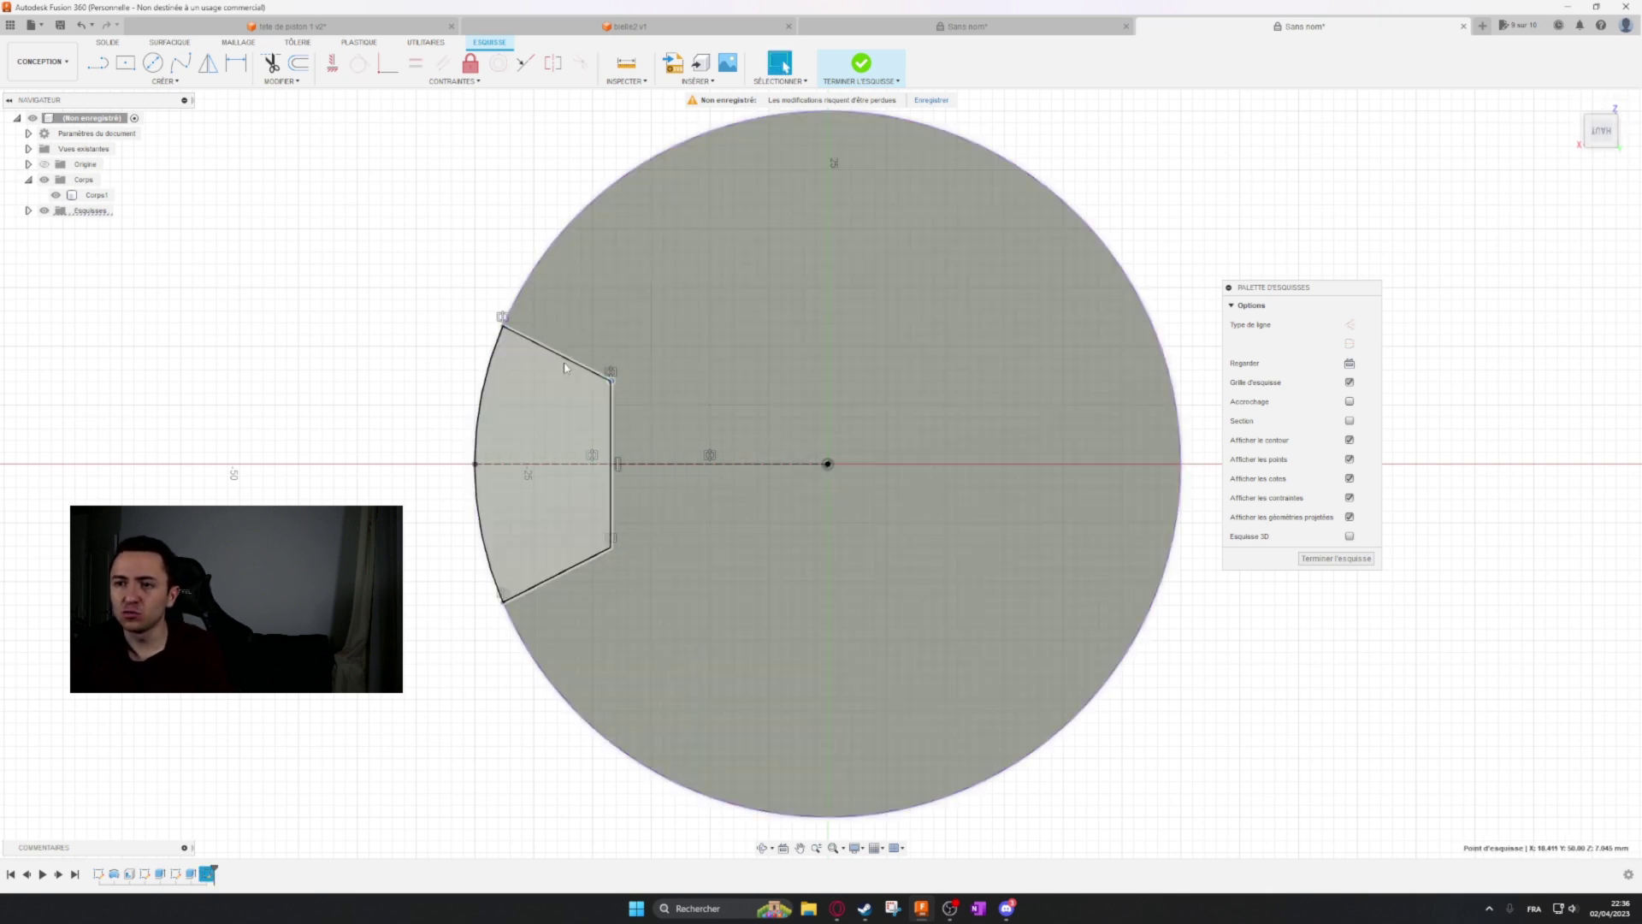
mouse_move(503, 326)
left_mouse_down()
mouse_move(522, 287)
mouse_move(514, 303)
left_mouse_up()
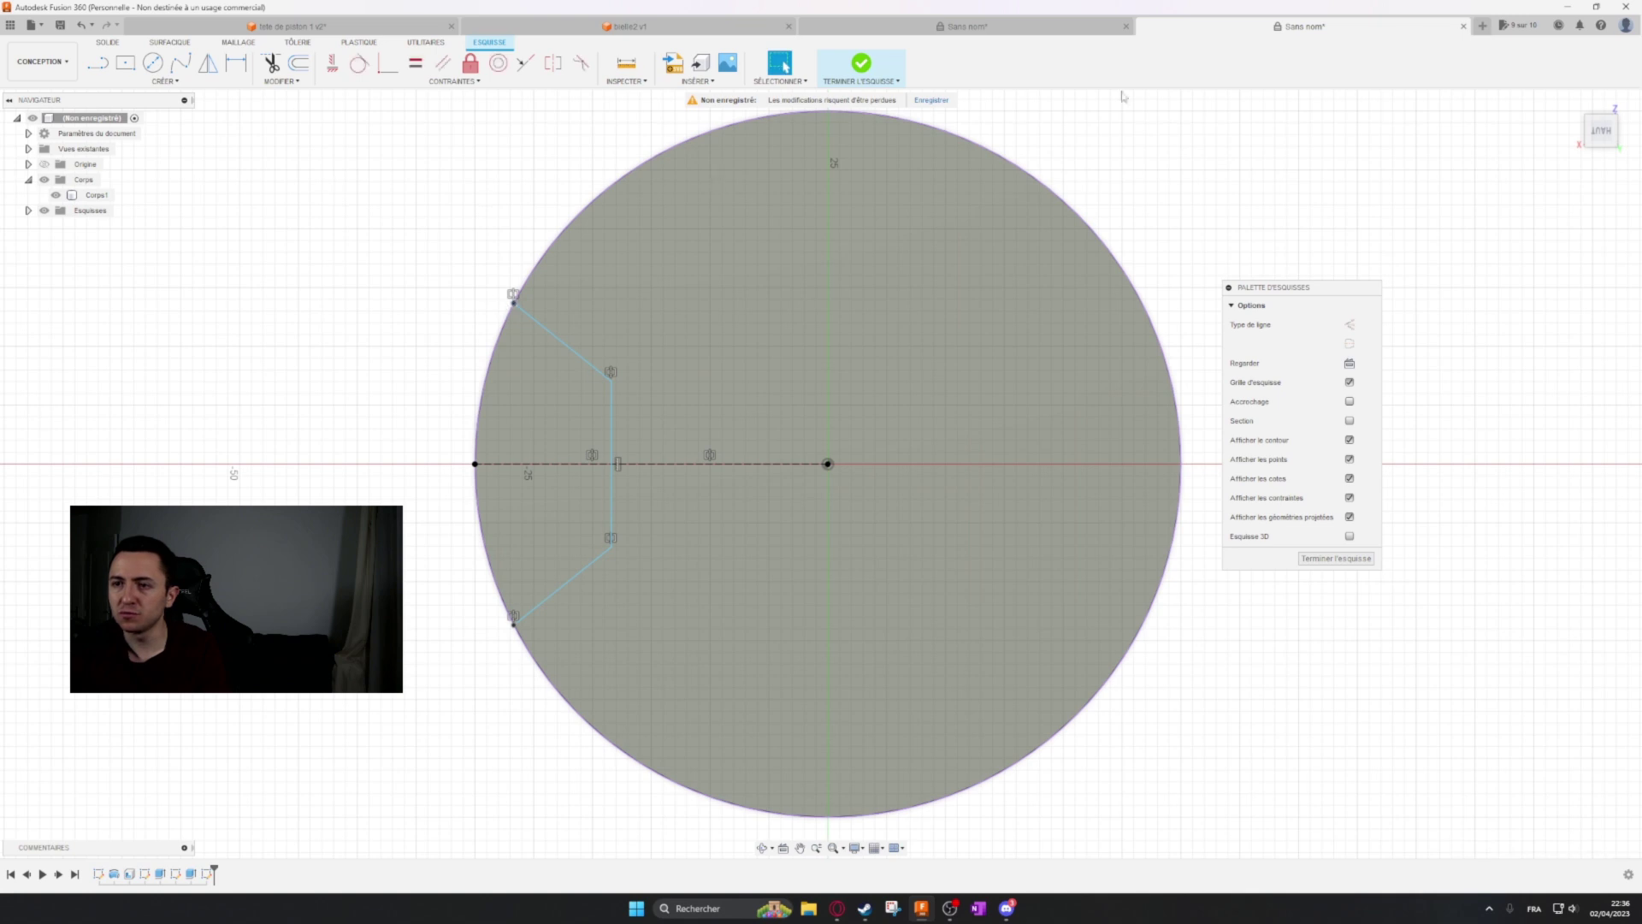
Switch to the dimensioned drawing and examine the top, front and side views for the crown notch's dimensions.
left_click(1030, 35)
mouse_move(980, 643)
middle_mouse_down()
mouse_move(1011, 469)
mouse_move(1063, 366)
mouse_move(1006, 675)
mouse_move(1006, 795)
mouse_move(1153, 469)
middle_mouse_up()
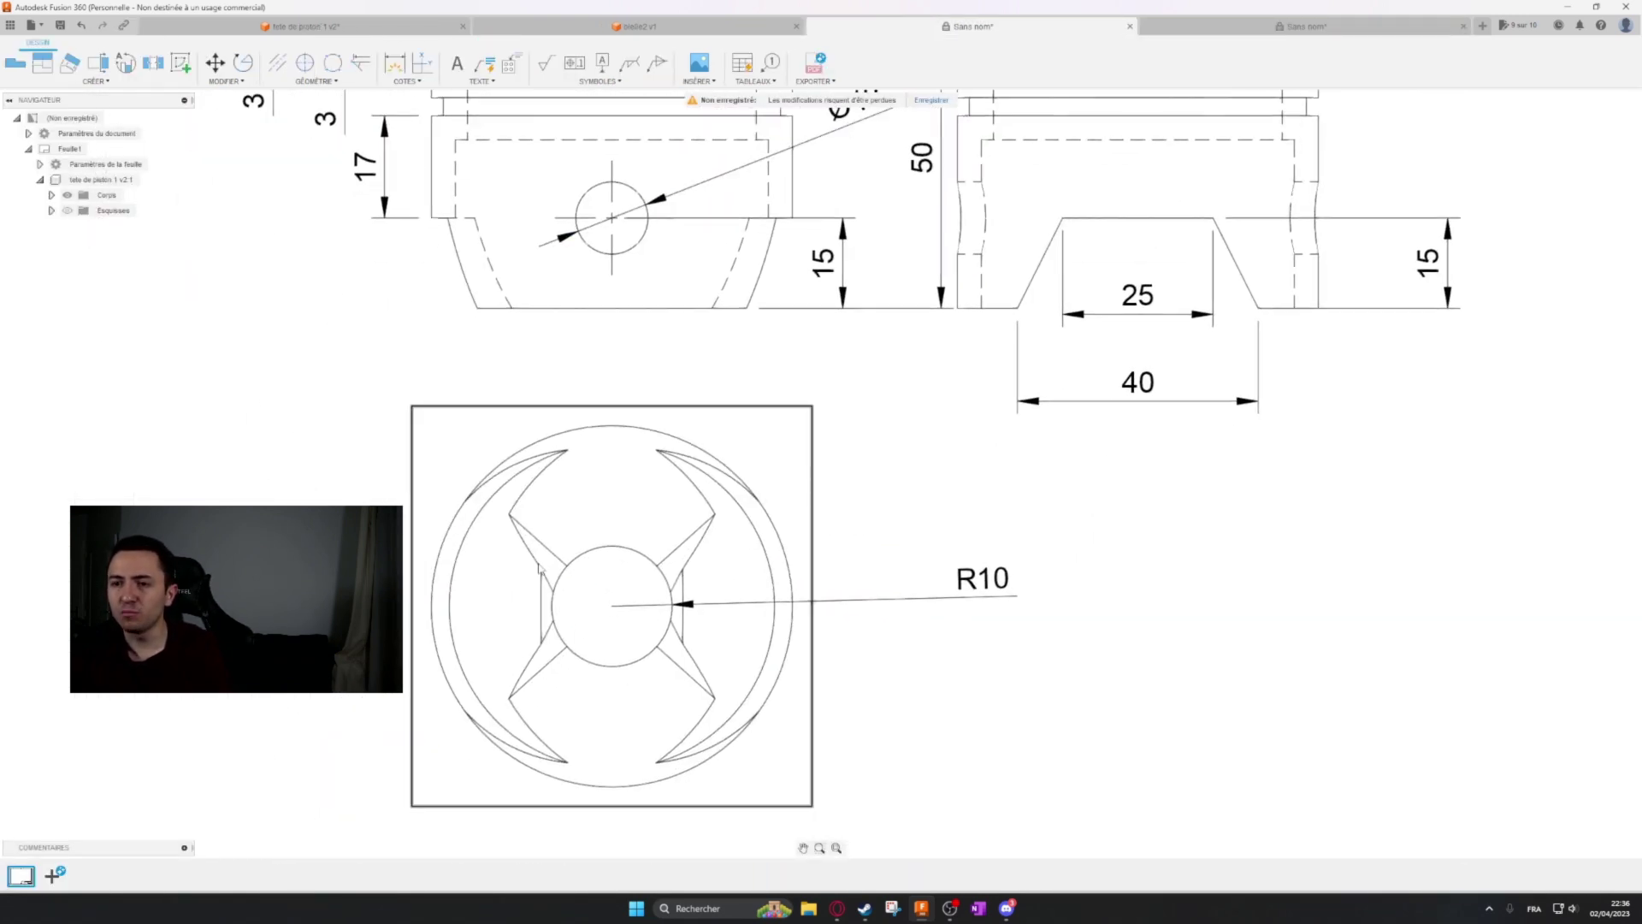
key("super")
left_click(350, 317)
middle_click_drag(582, 204, 531, 357)
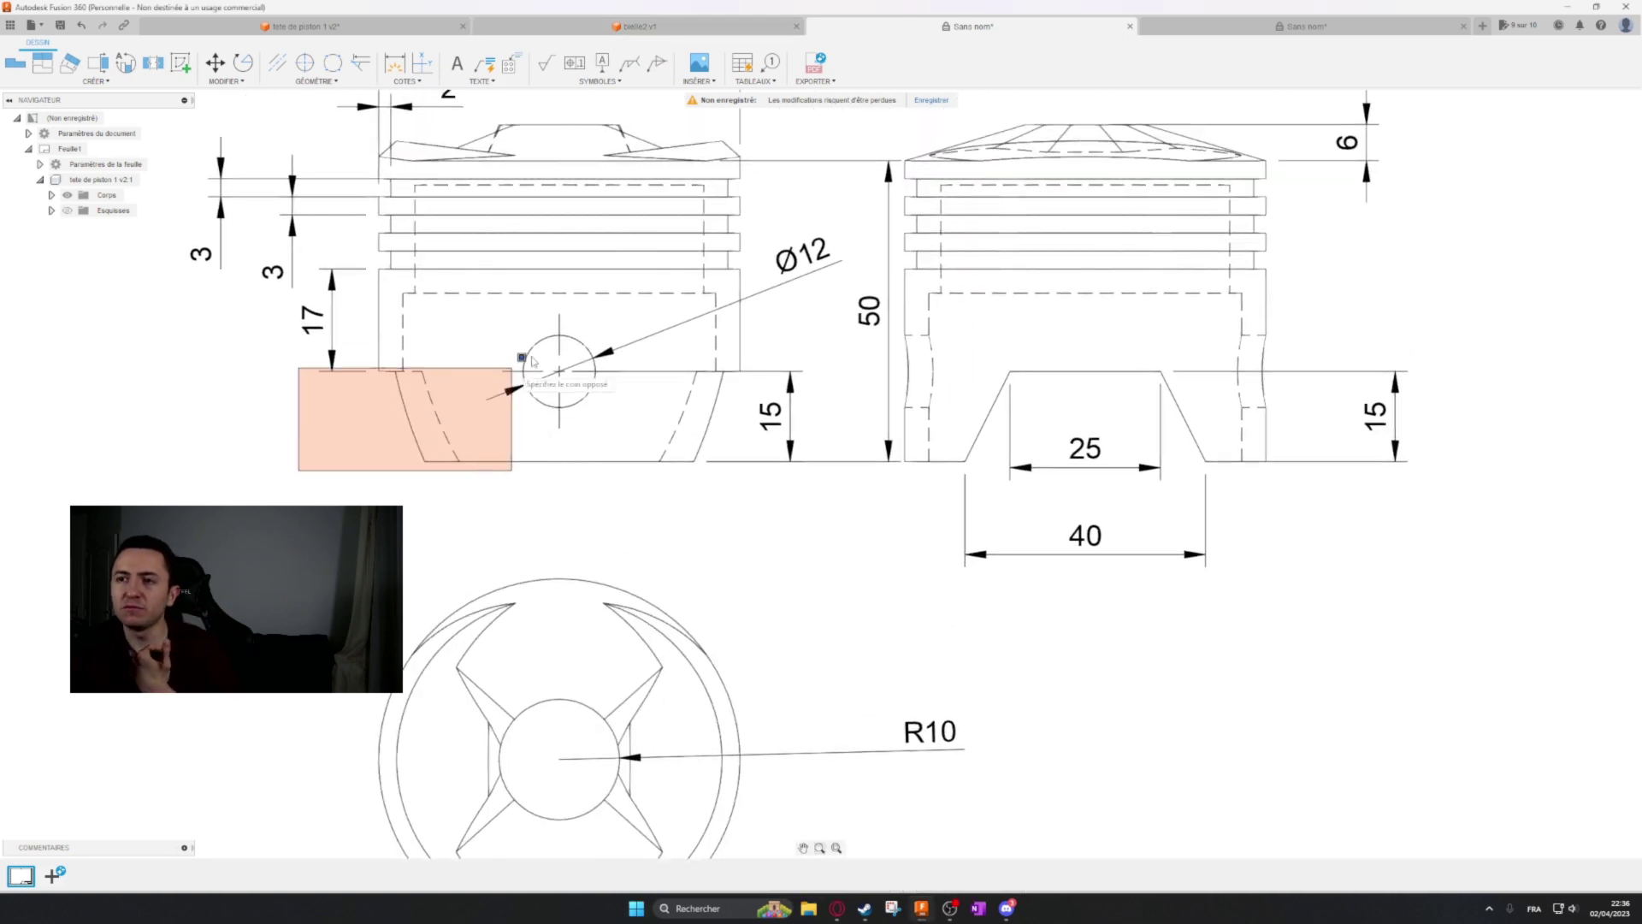
left_click(686, 278)
middle_click_drag(663, 316, 605, 523)
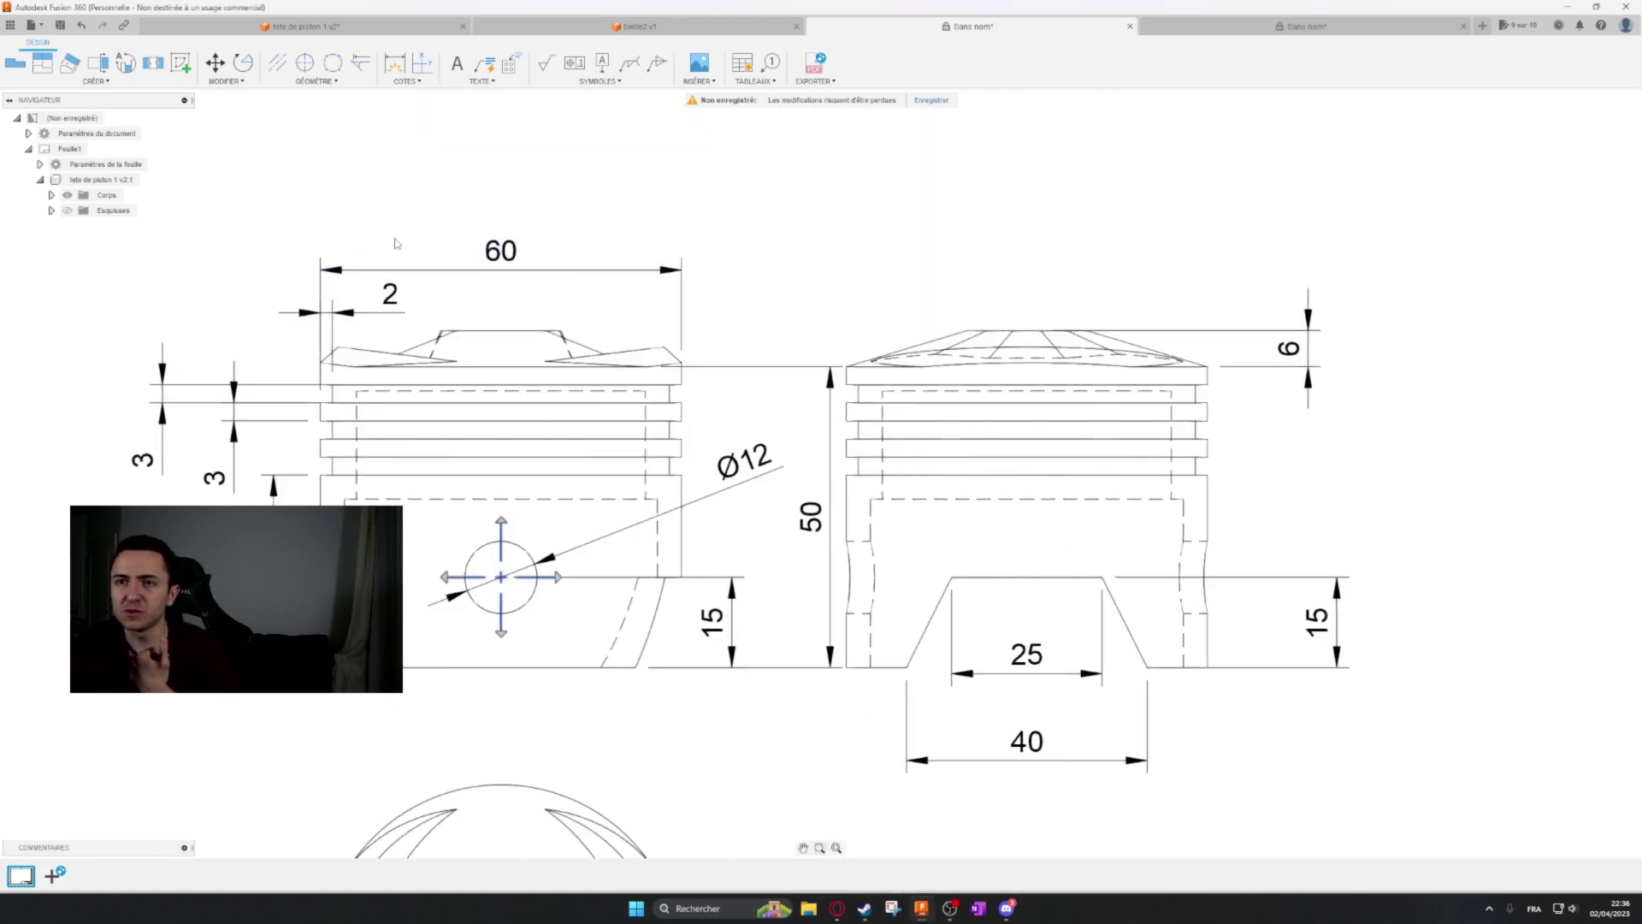
Switch to the tete de piston 1 document and open Esquisse3 for editing to read the crown profile's dimensions.
left_click(342, 27)
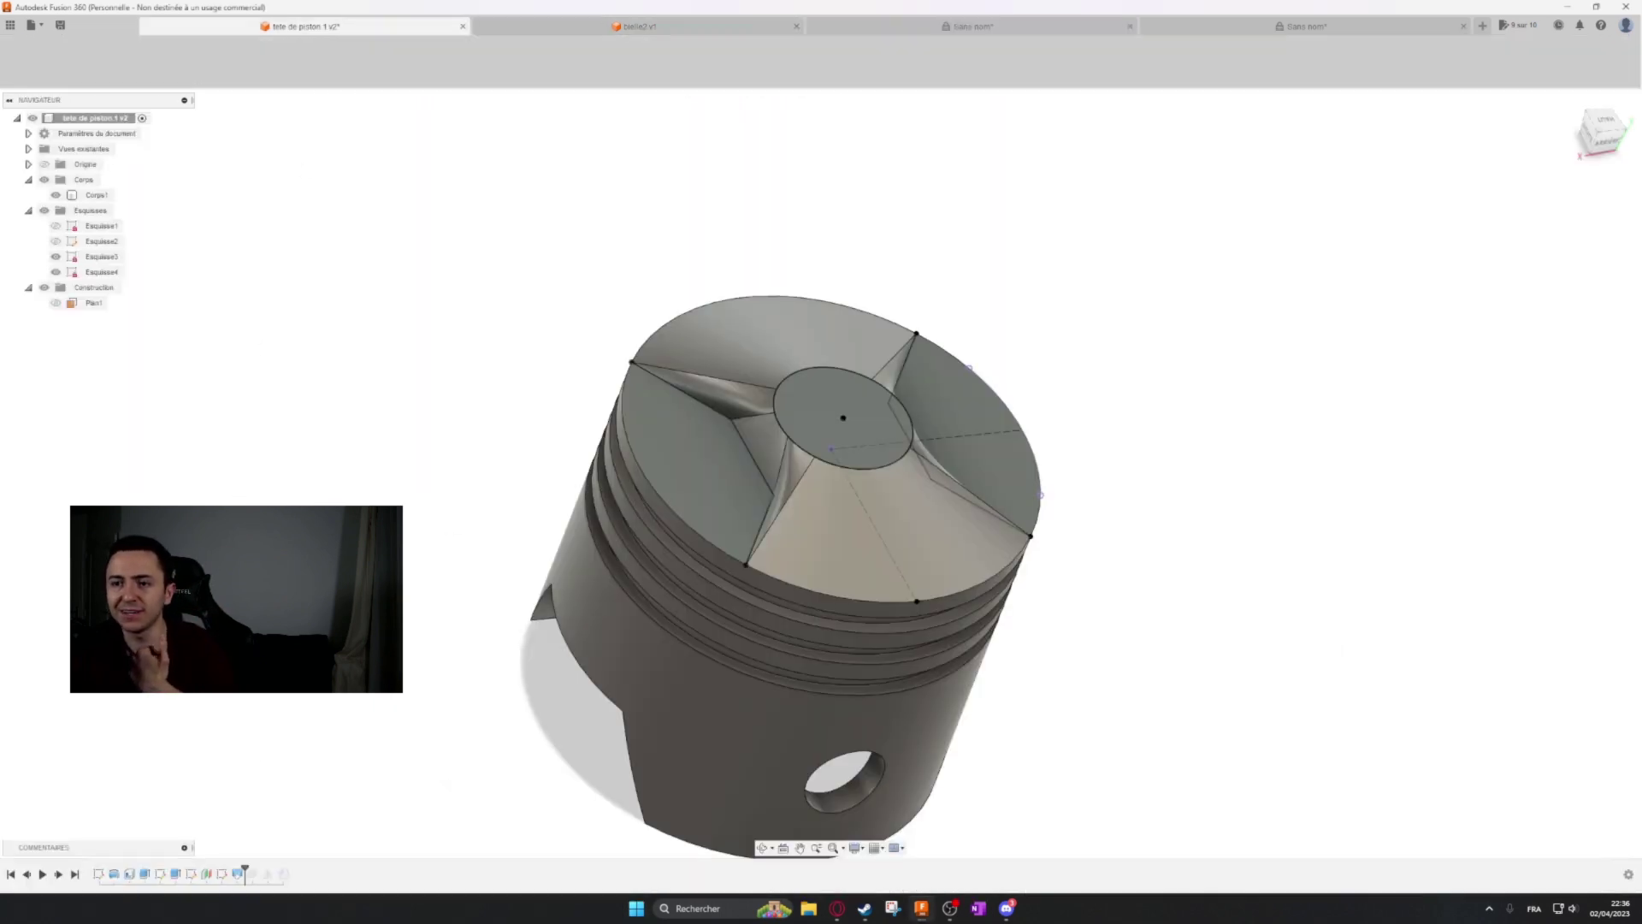
right_click(192, 872)
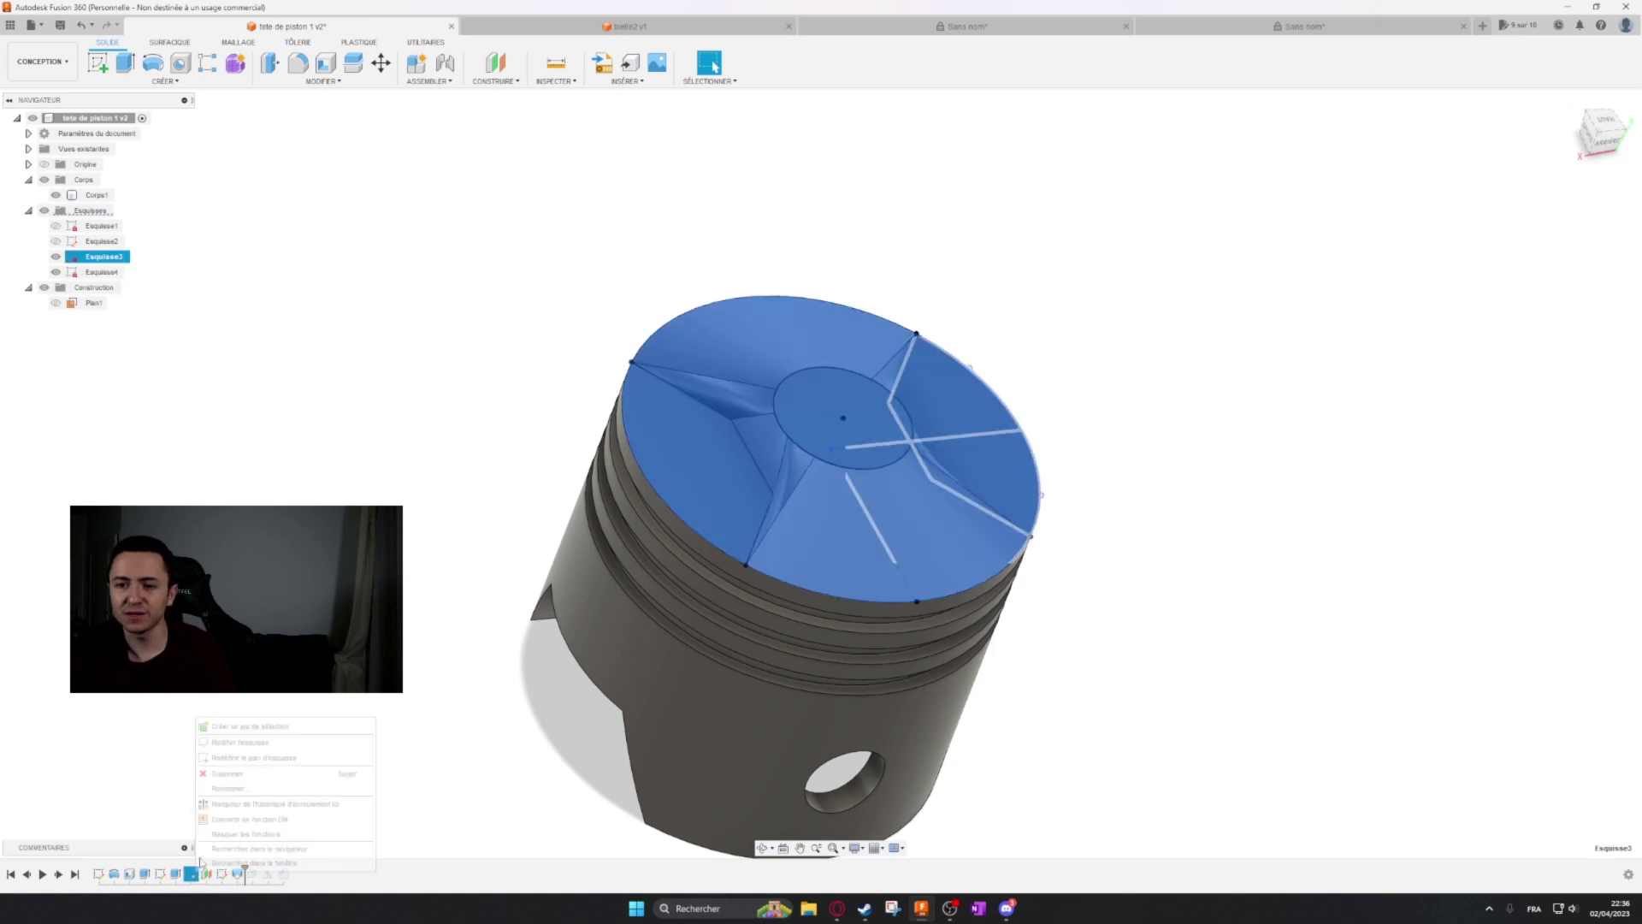
left_click(239, 741)
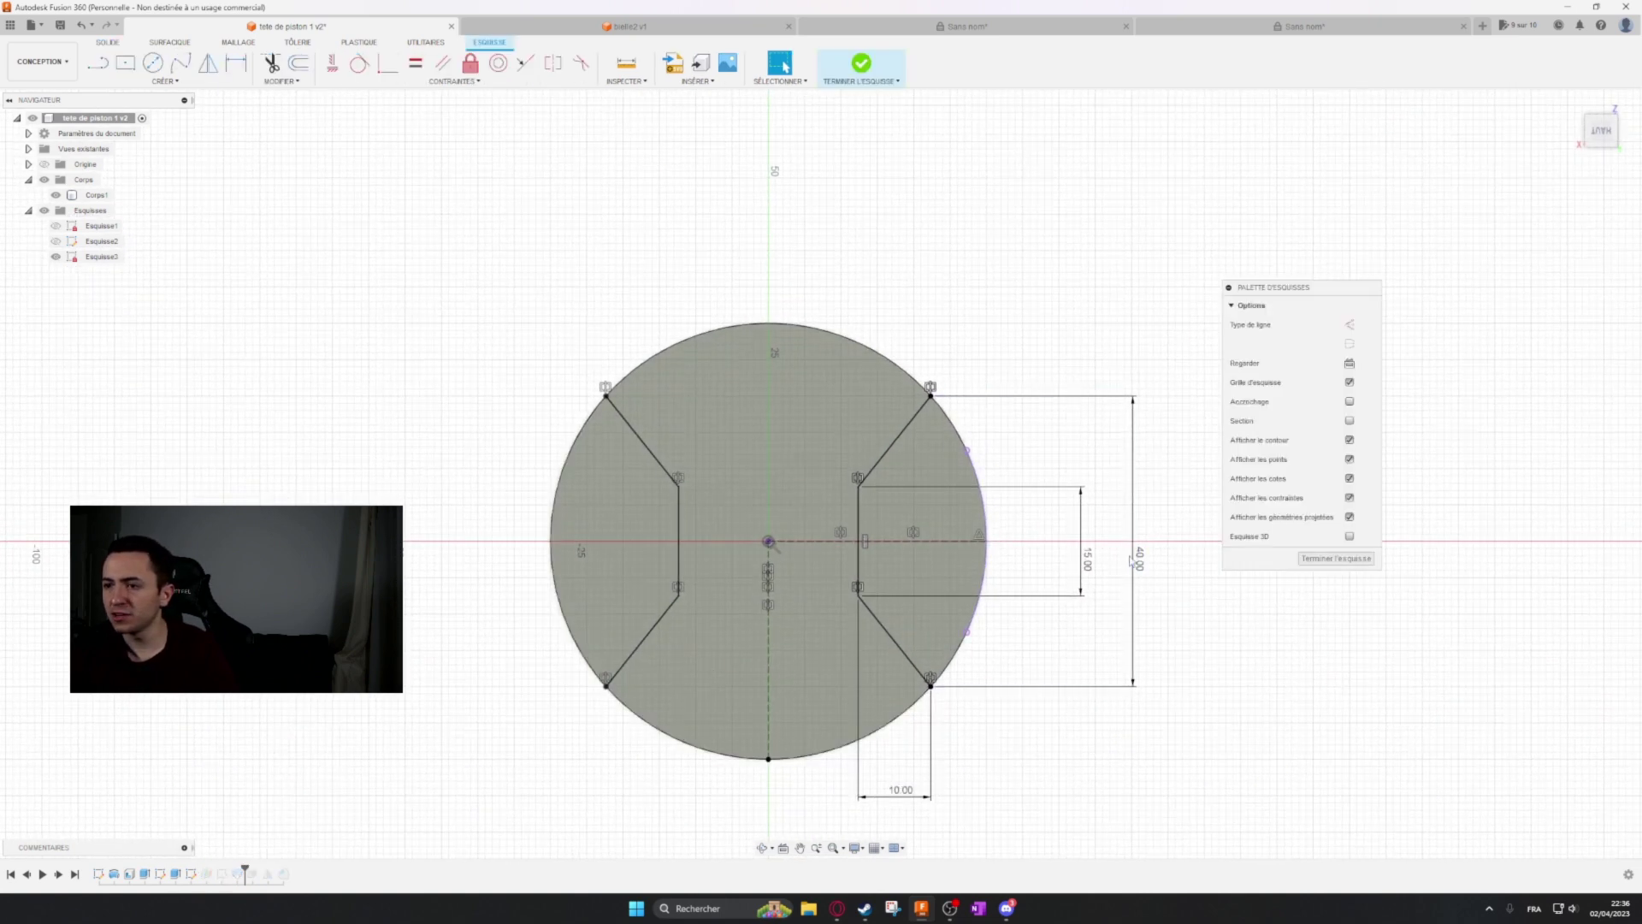
Return to the unsaved piston's sketch and dimension the notch profile's vertical inner line to 15 mm.
left_click(1283, 28)
key("d")
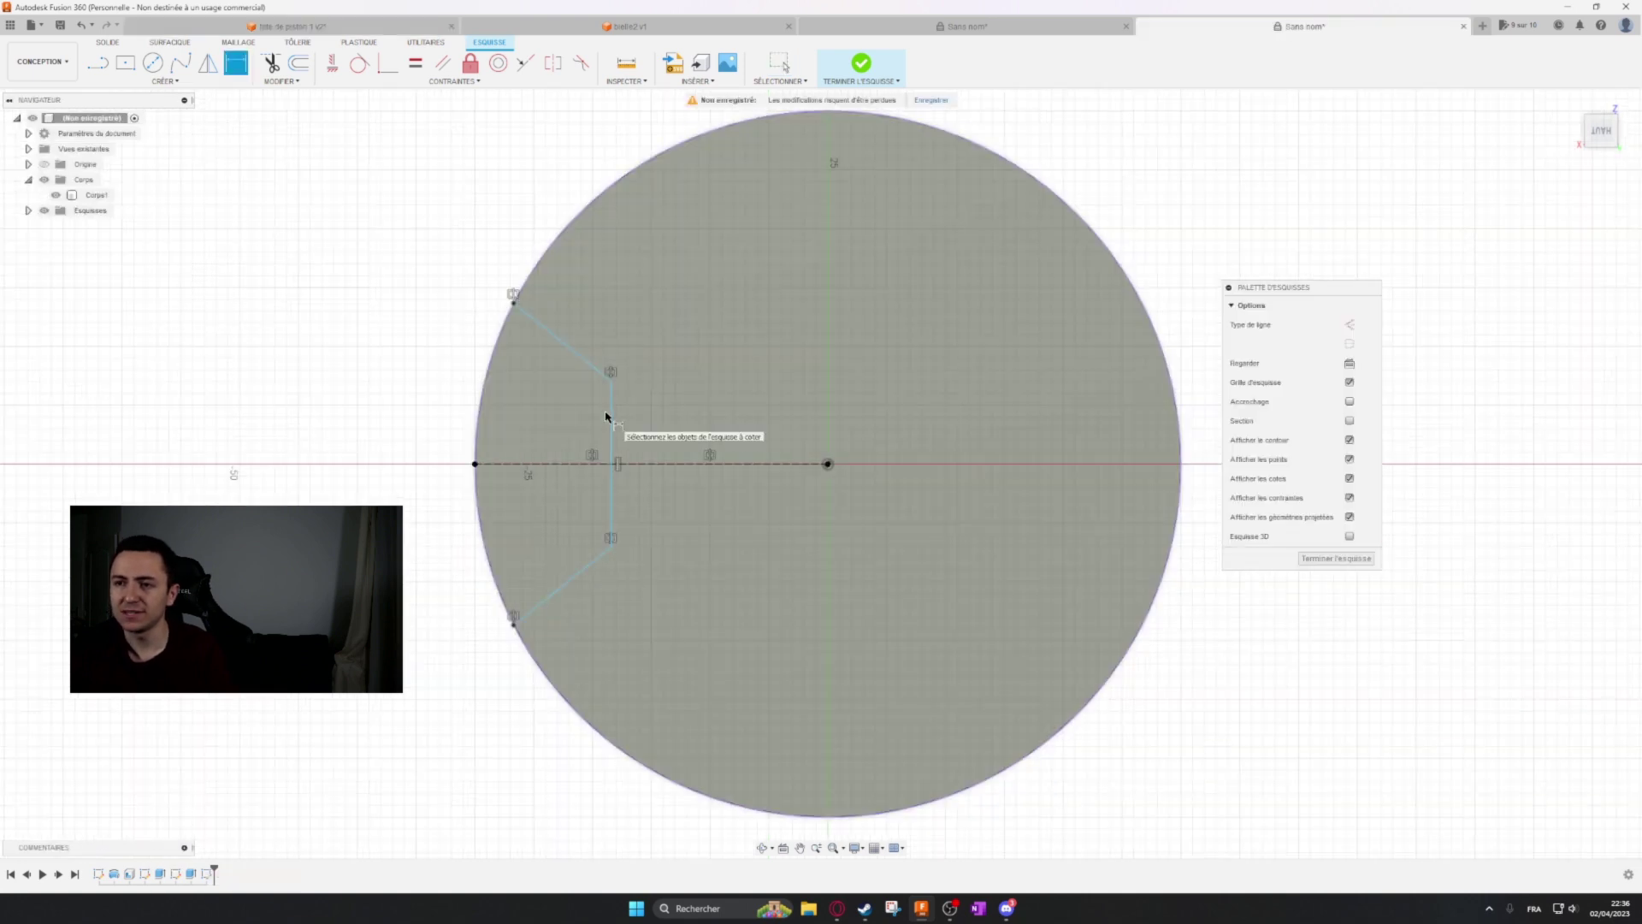
left_click(610, 416)
left_click(578, 423)
type("15")
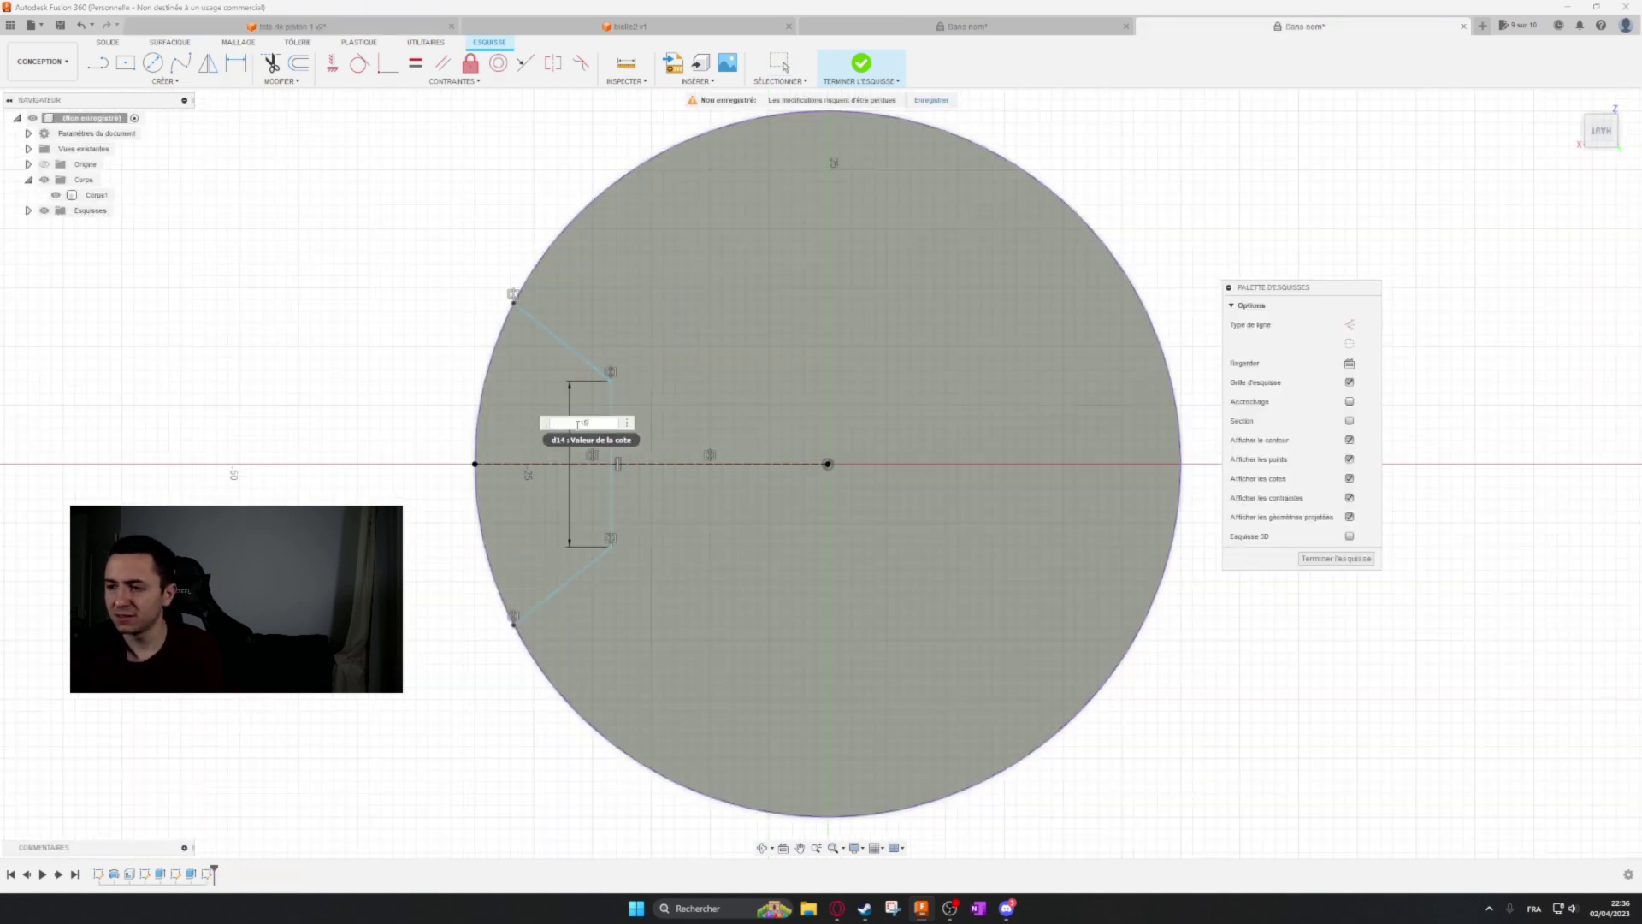
key("Return")
Dimension the vertical distance between the notch profile's two outer endpoints as 40 mm.
left_click(514, 302)
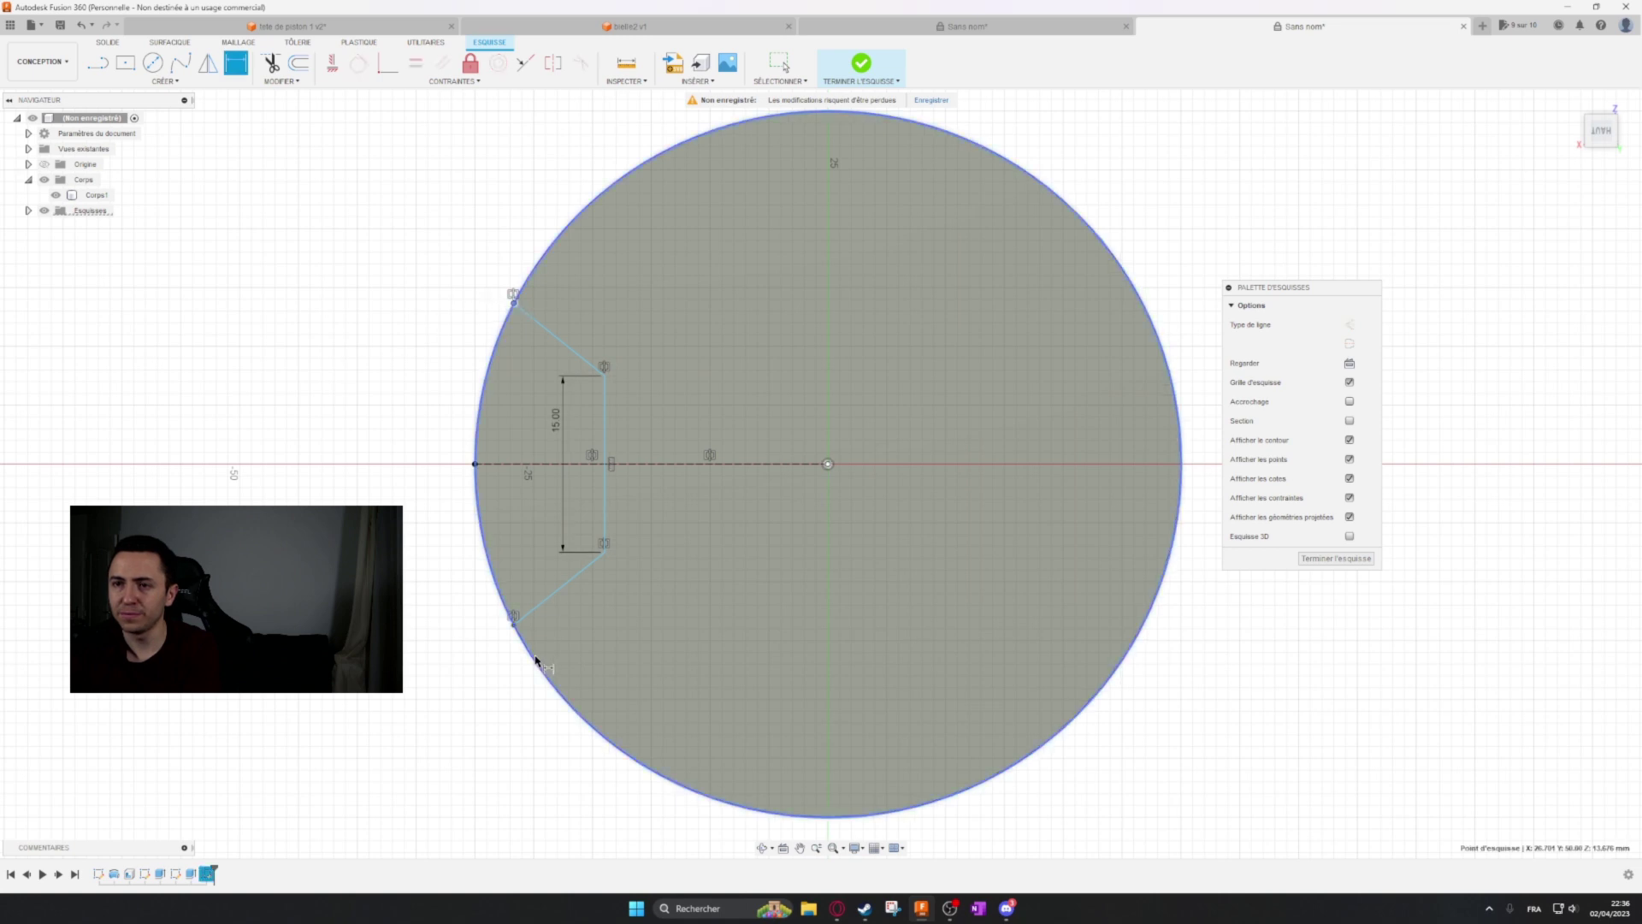
left_click(514, 624)
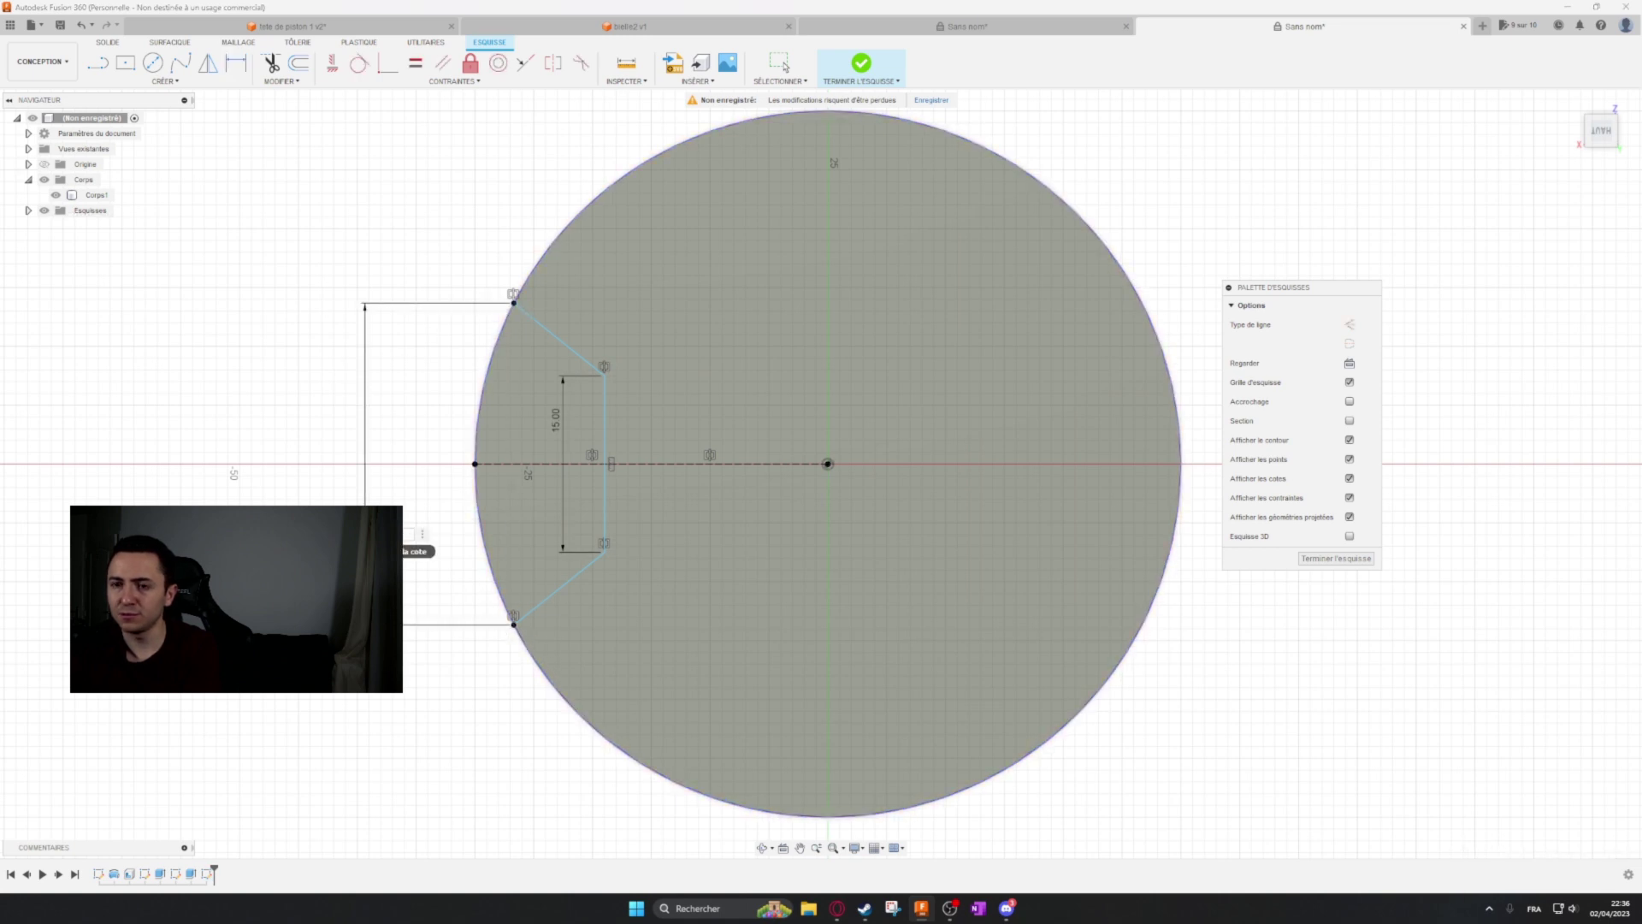
type("40")
key("Return")
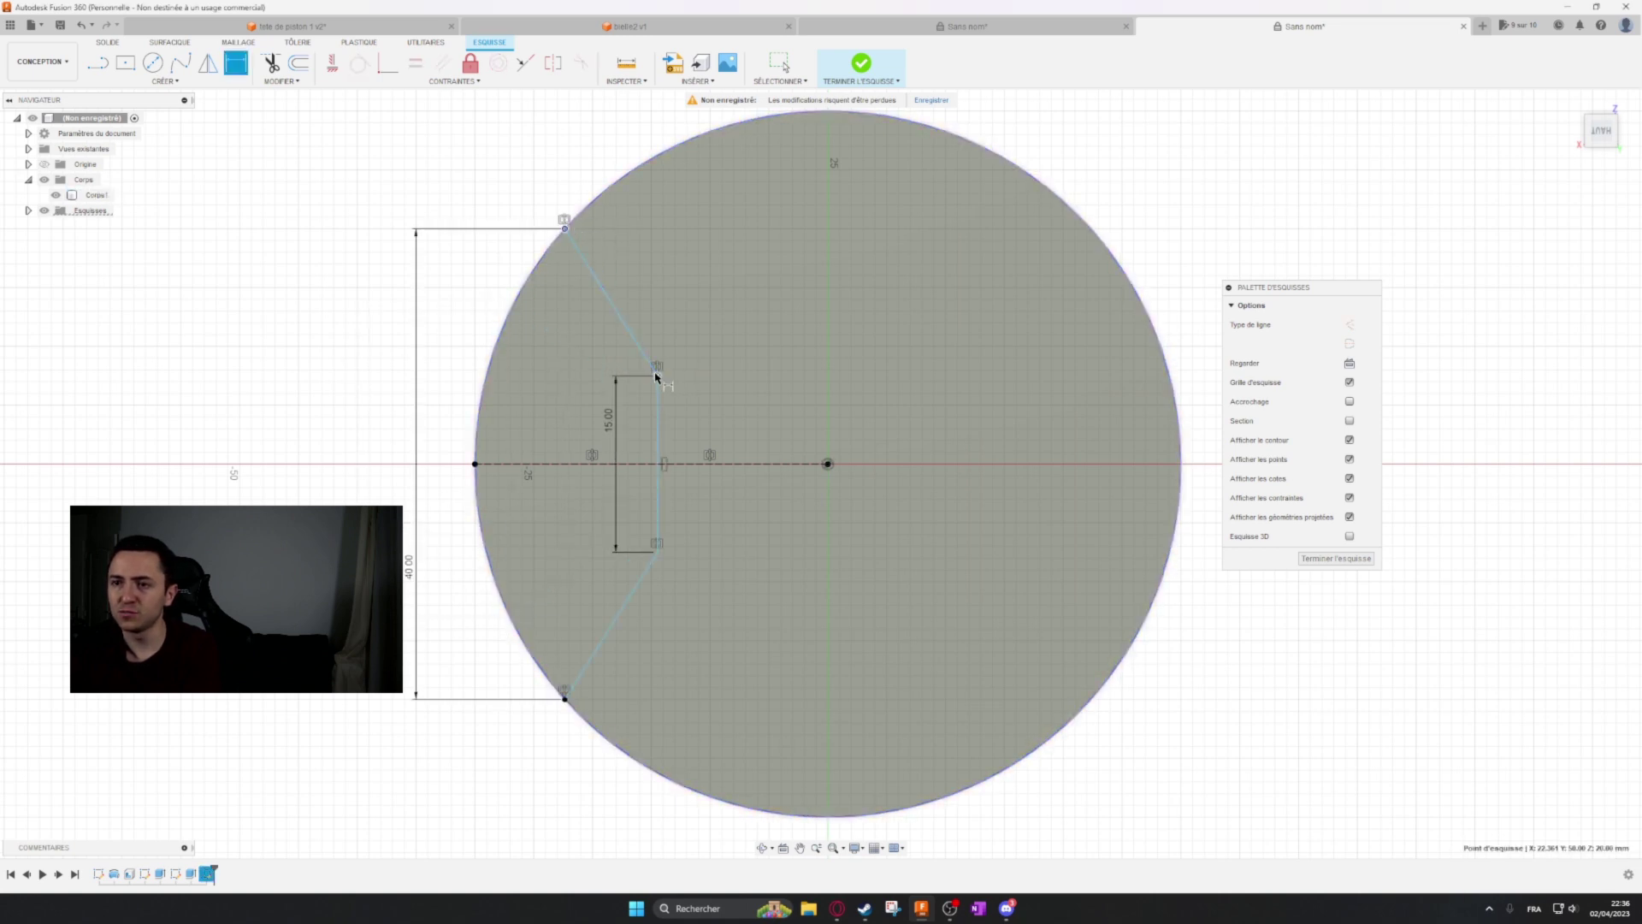
Dimension the horizontal distance between the notch profile's outer endpoint and its inner corner as 10 mm.
left_click(657, 377)
left_click(618, 161)
type("10")
key("Return")
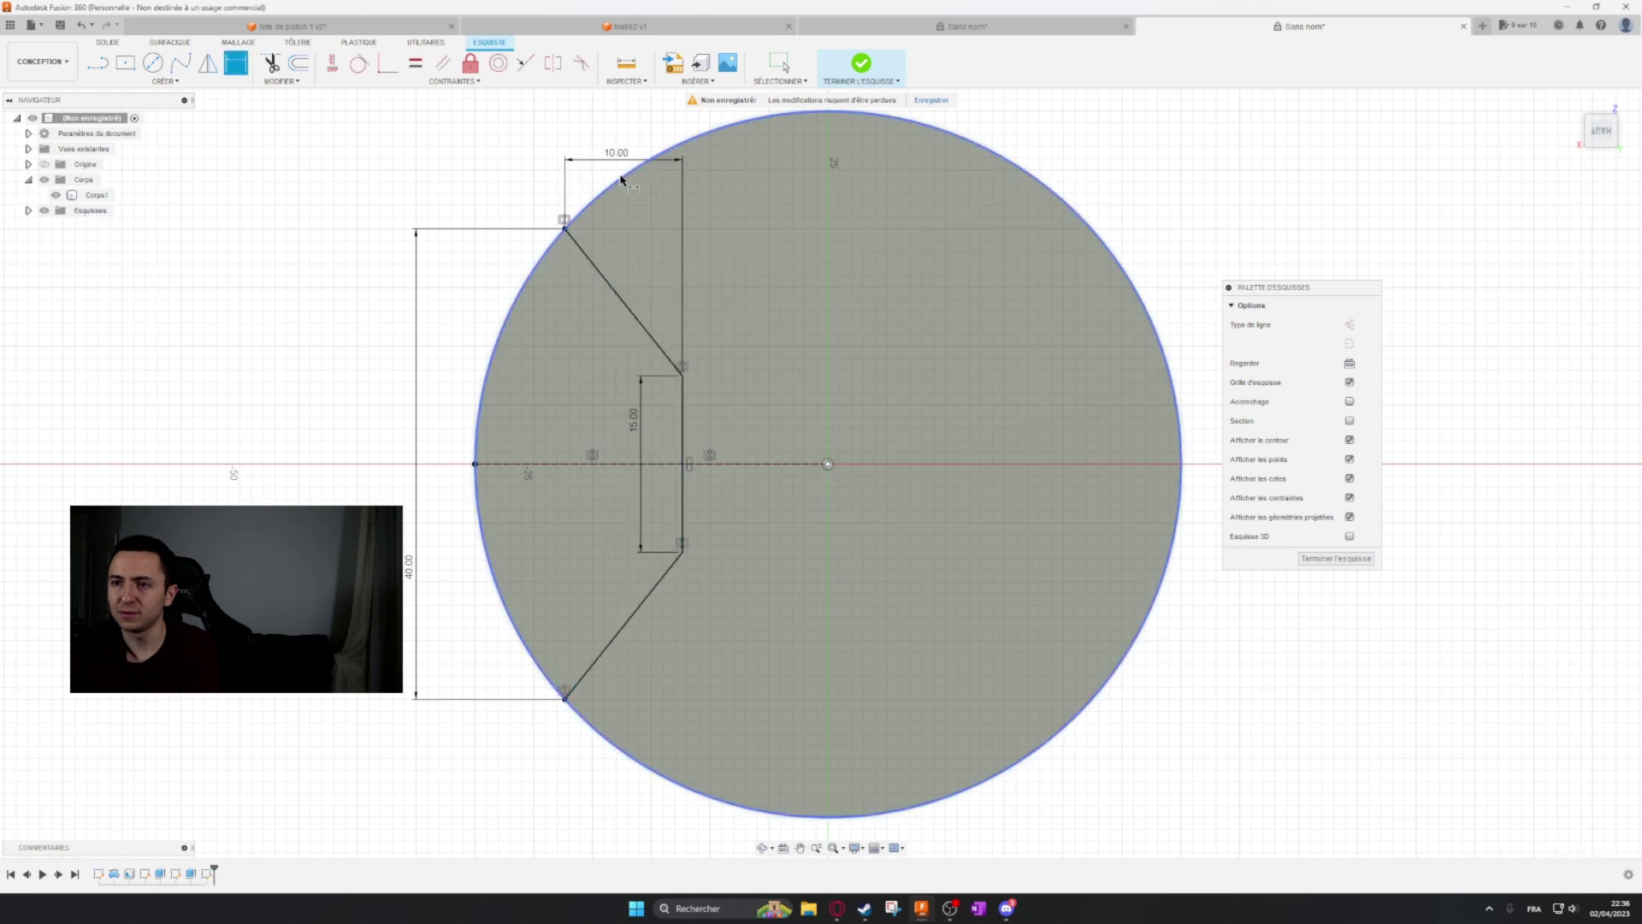
key("Escape")
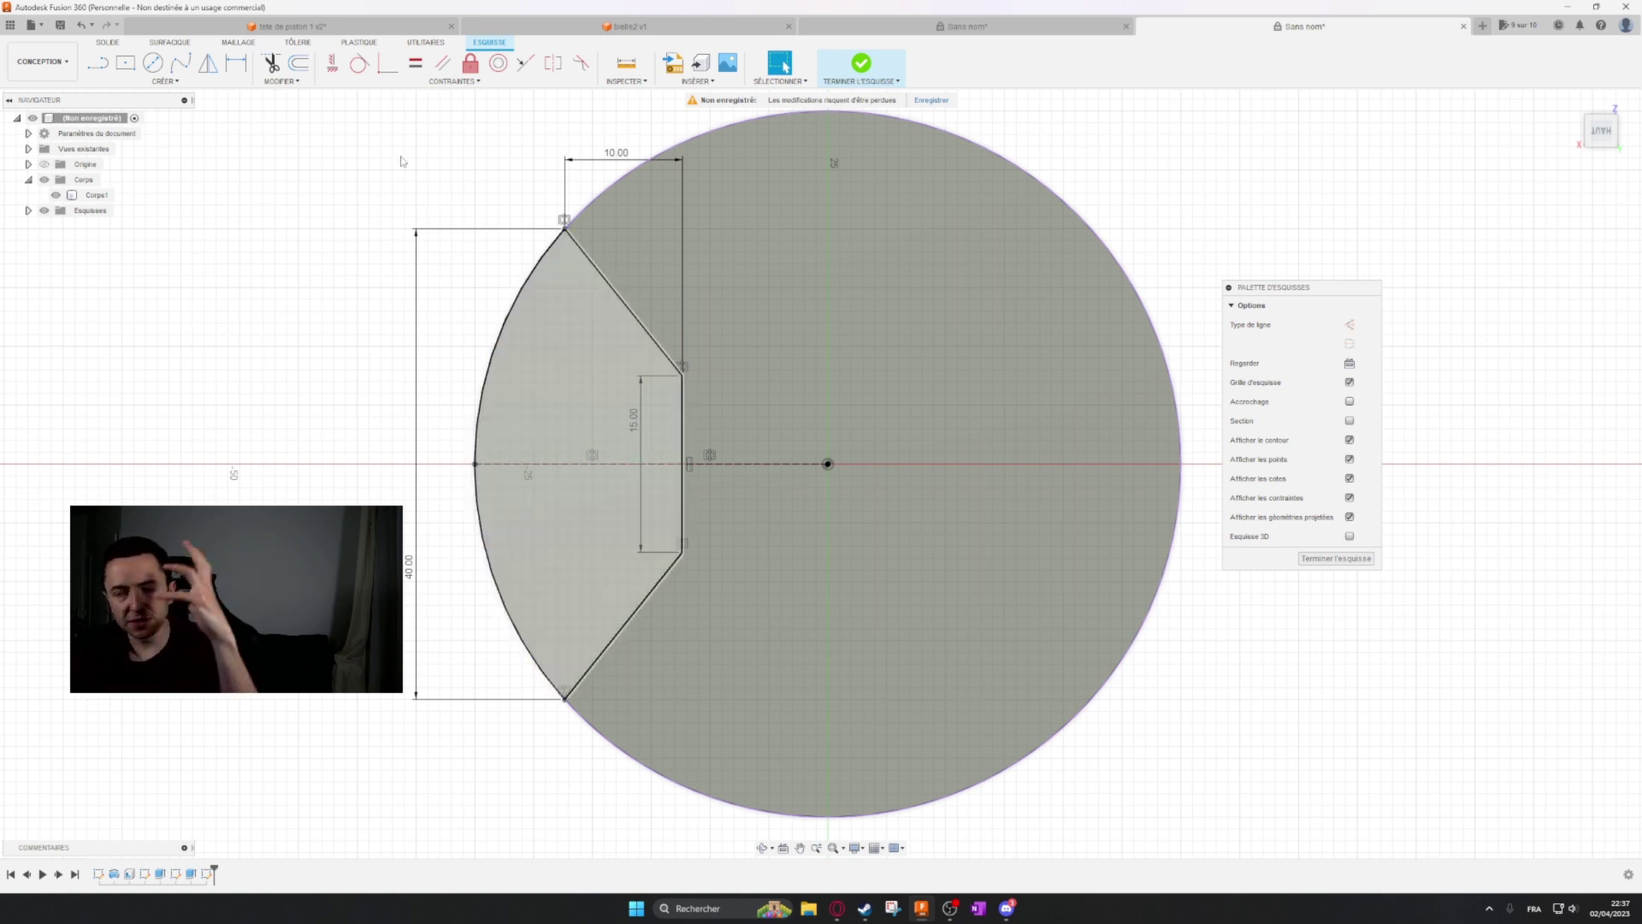
Draw a vertical construction line from the circle's center up to its circumference to serve as a symmetry axis.
middle_click_drag(440, 199, 366, 242)
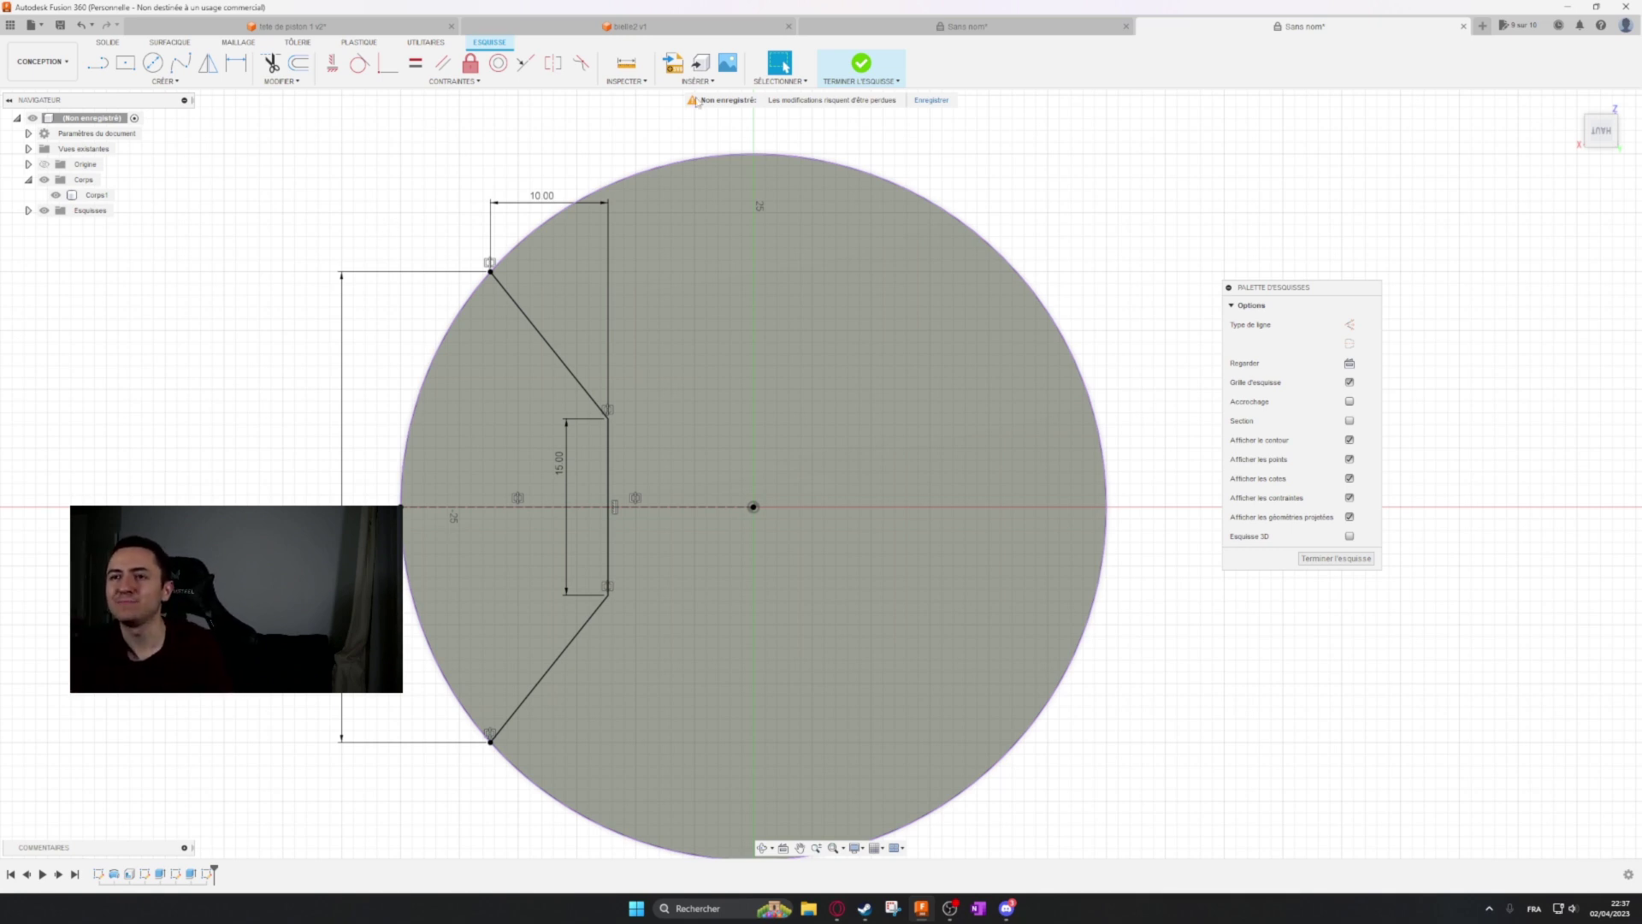
middle_click_drag(725, 132, 761, 116)
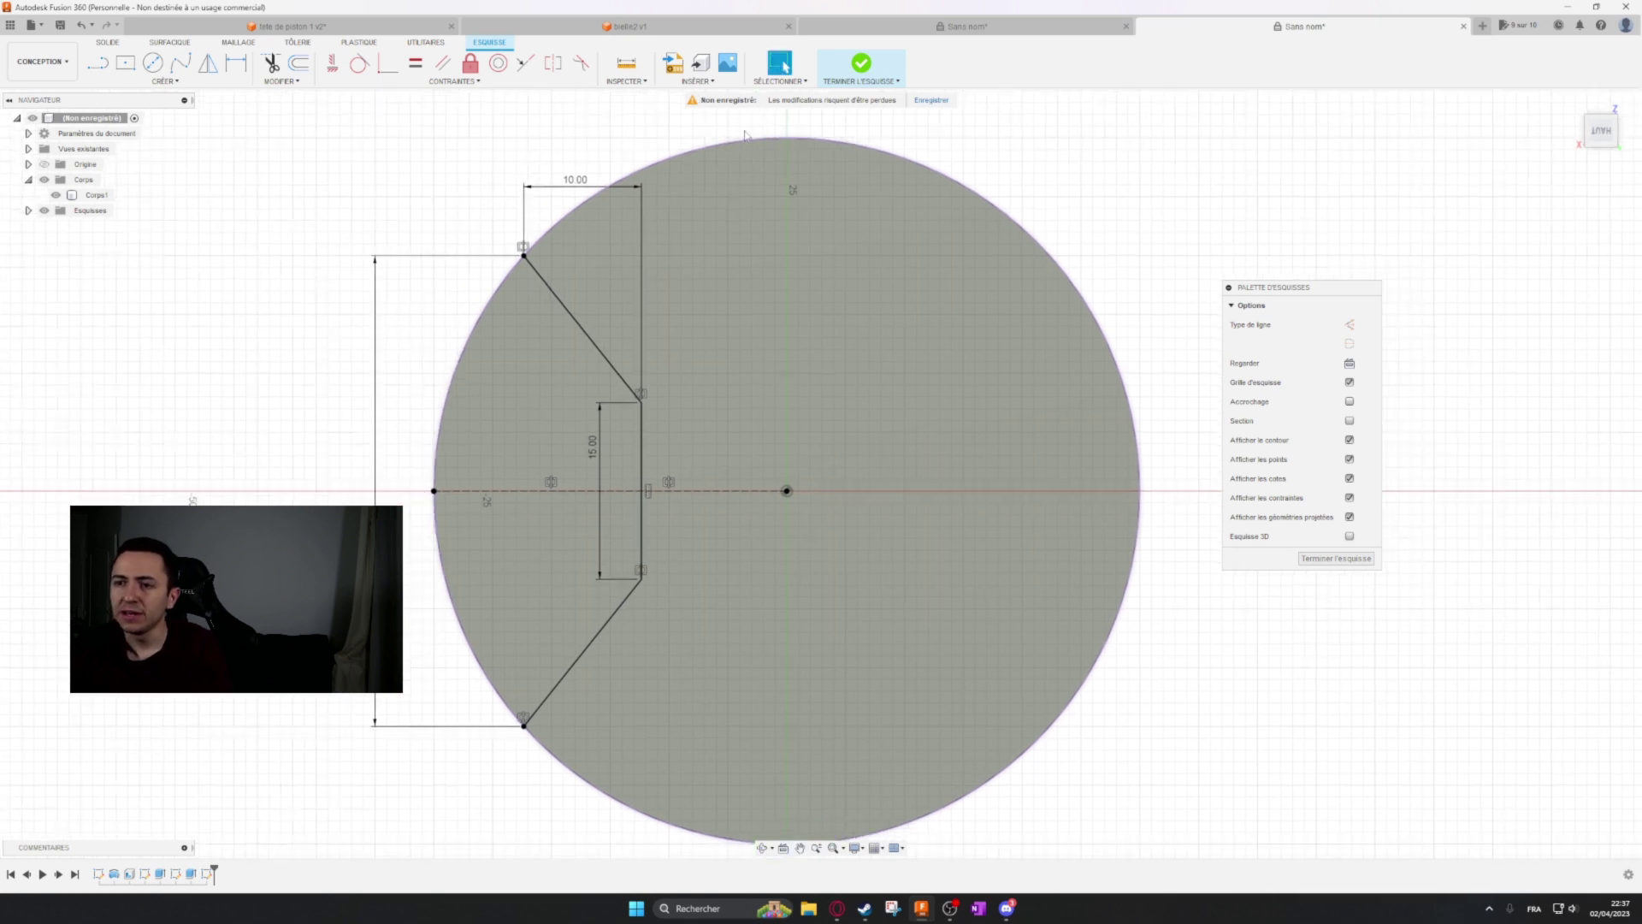
middle_click_drag(463, 183, 445, 211)
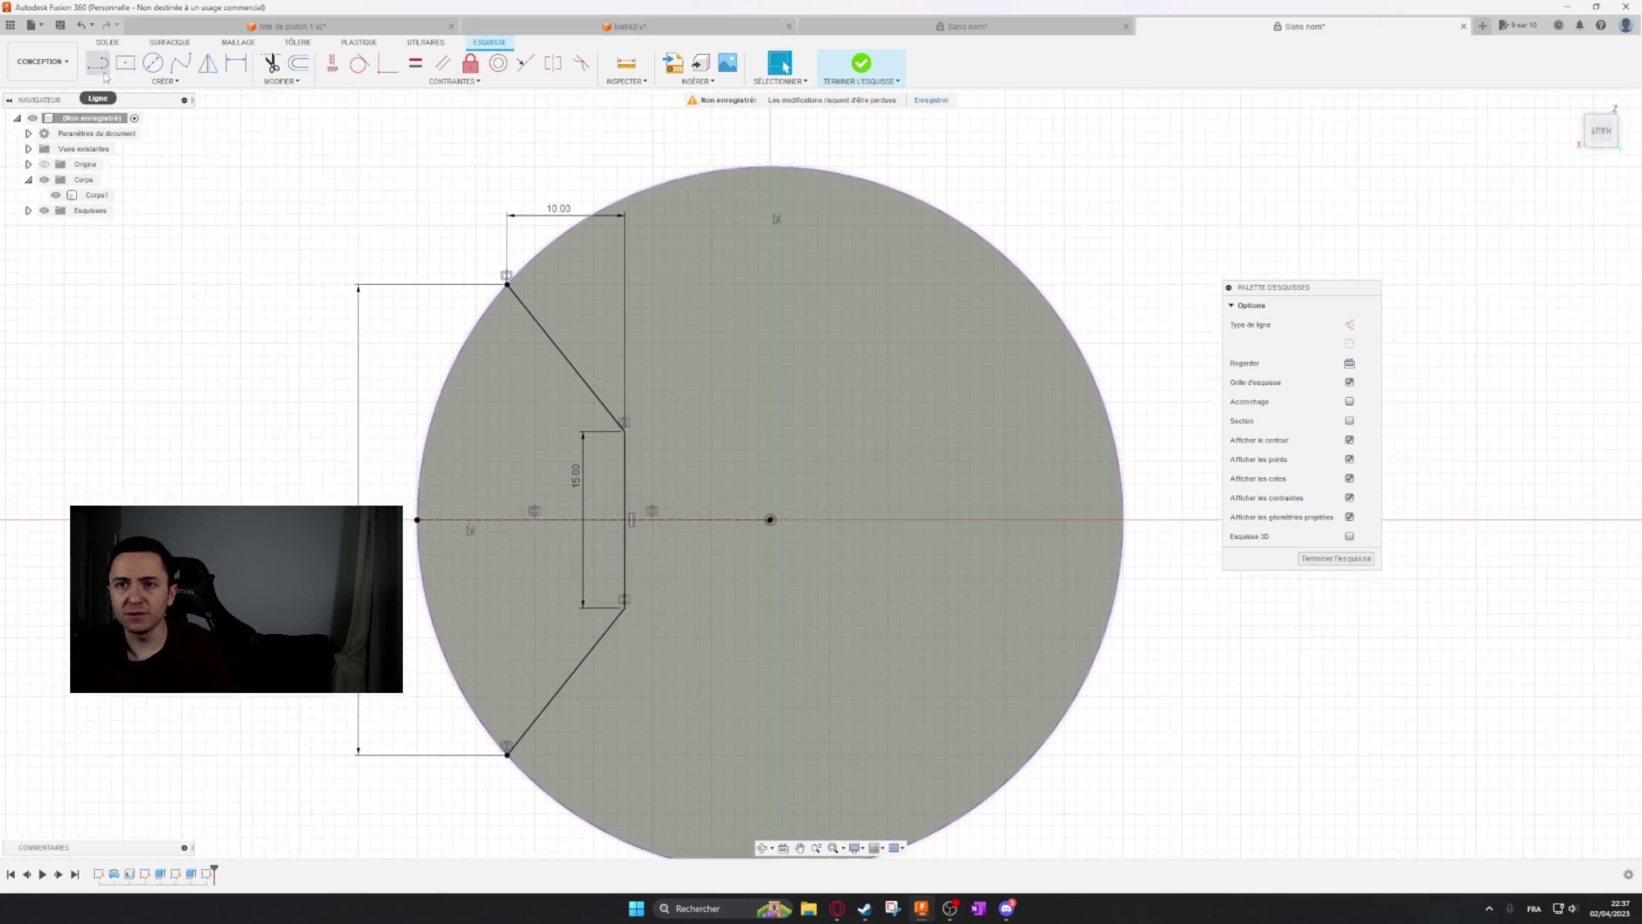
left_click(98, 62)
left_click(771, 519)
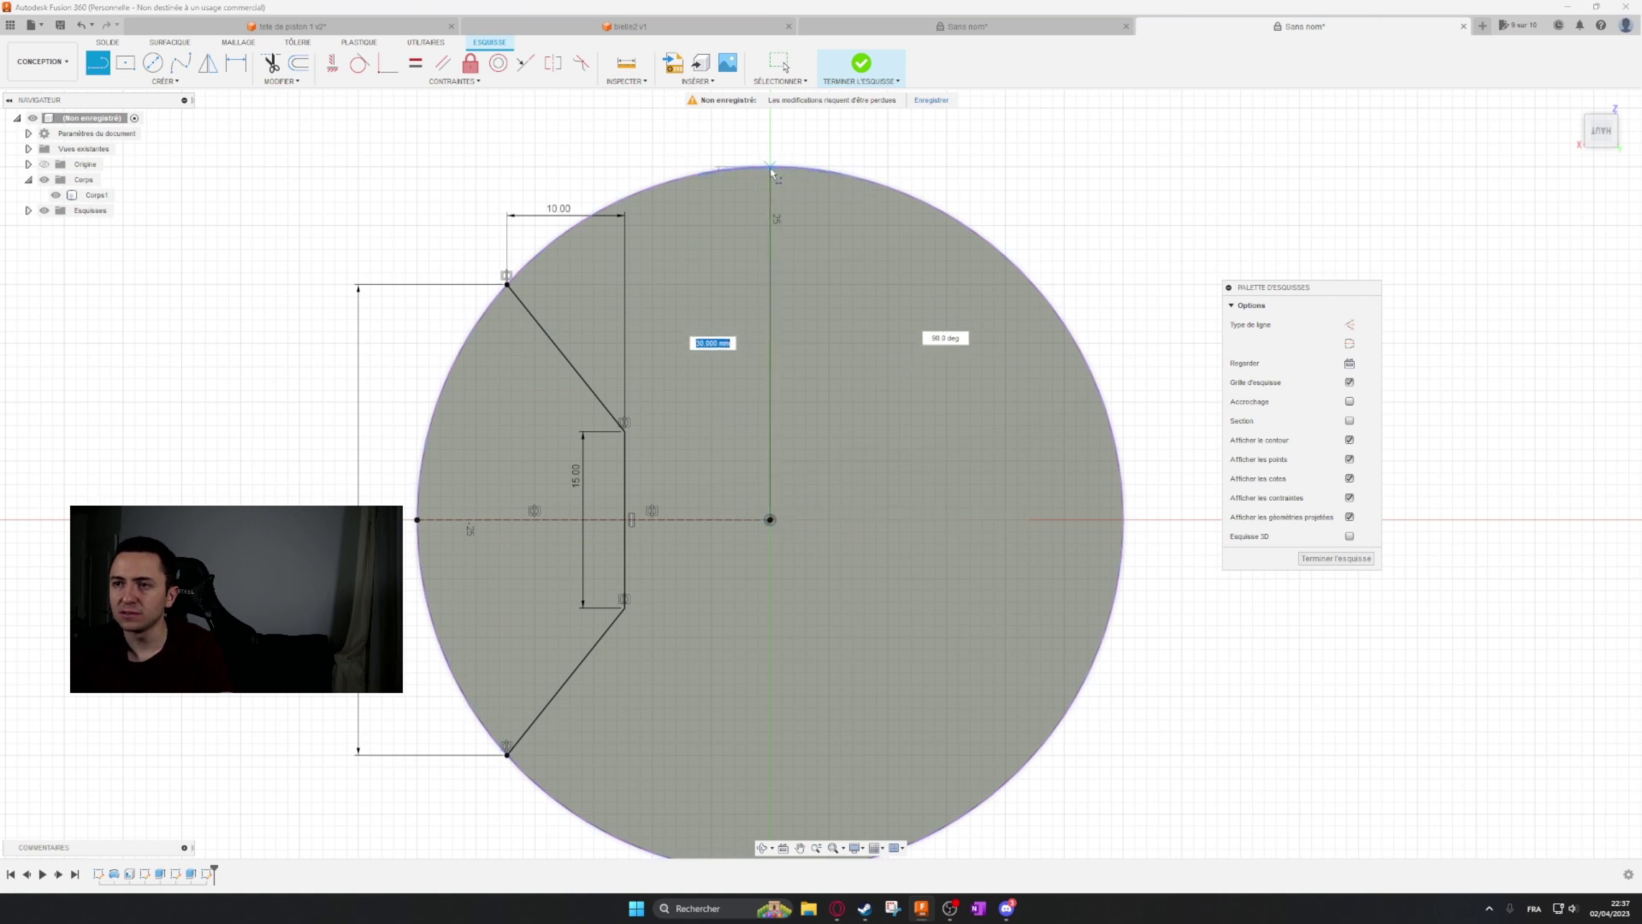
left_click(746, 168)
key("Escape")
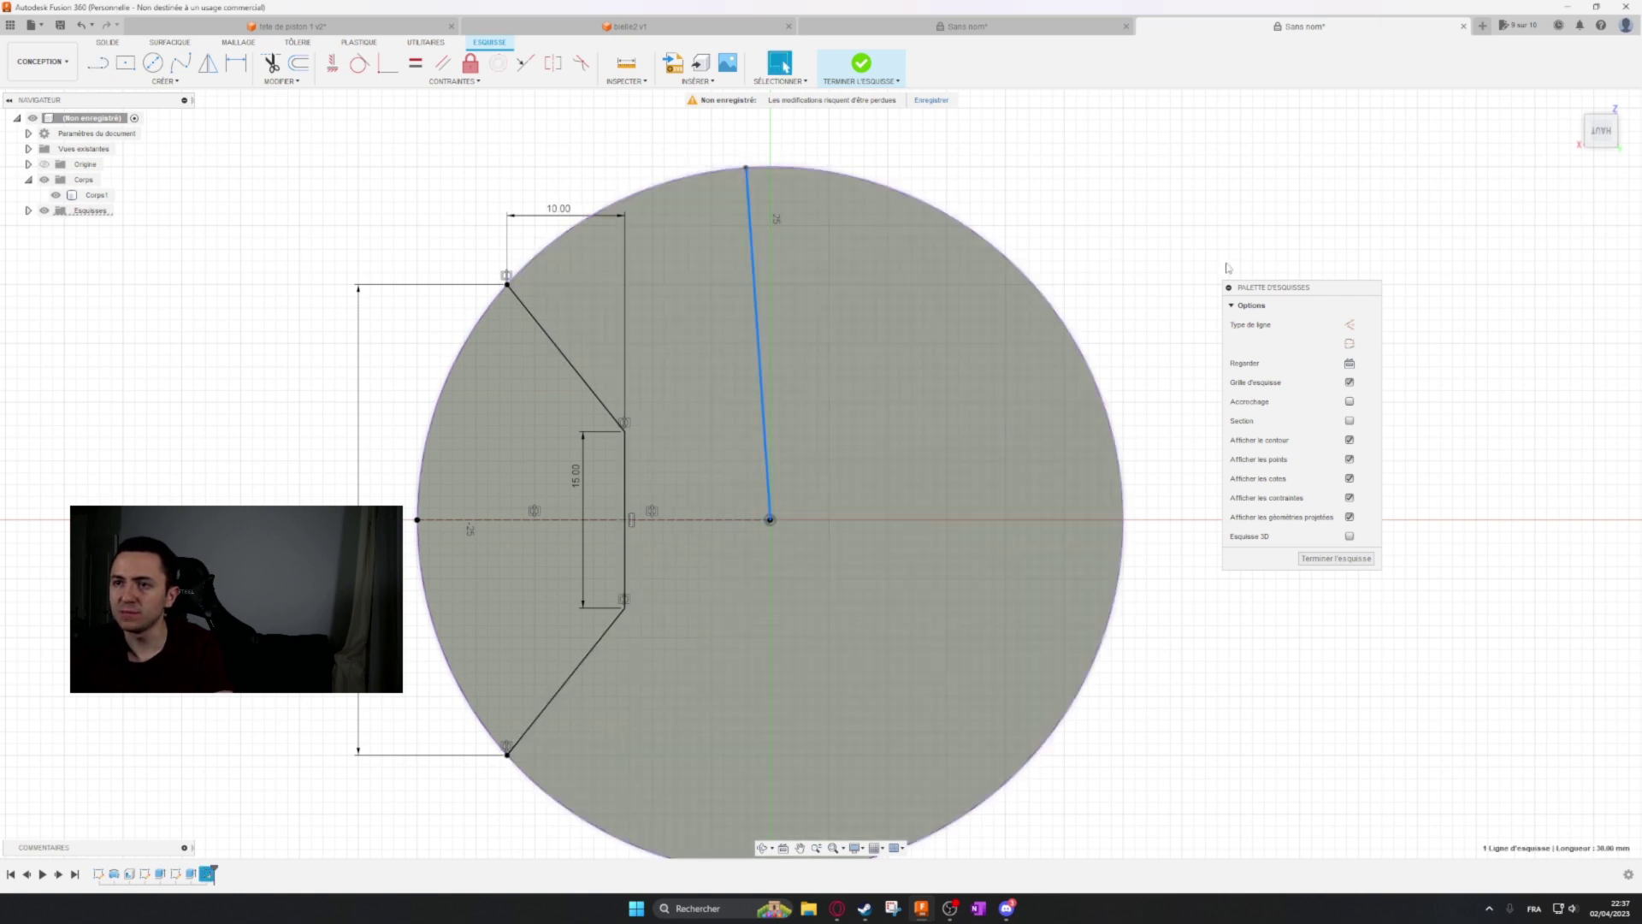
left_click(1350, 324)
key("Escape")
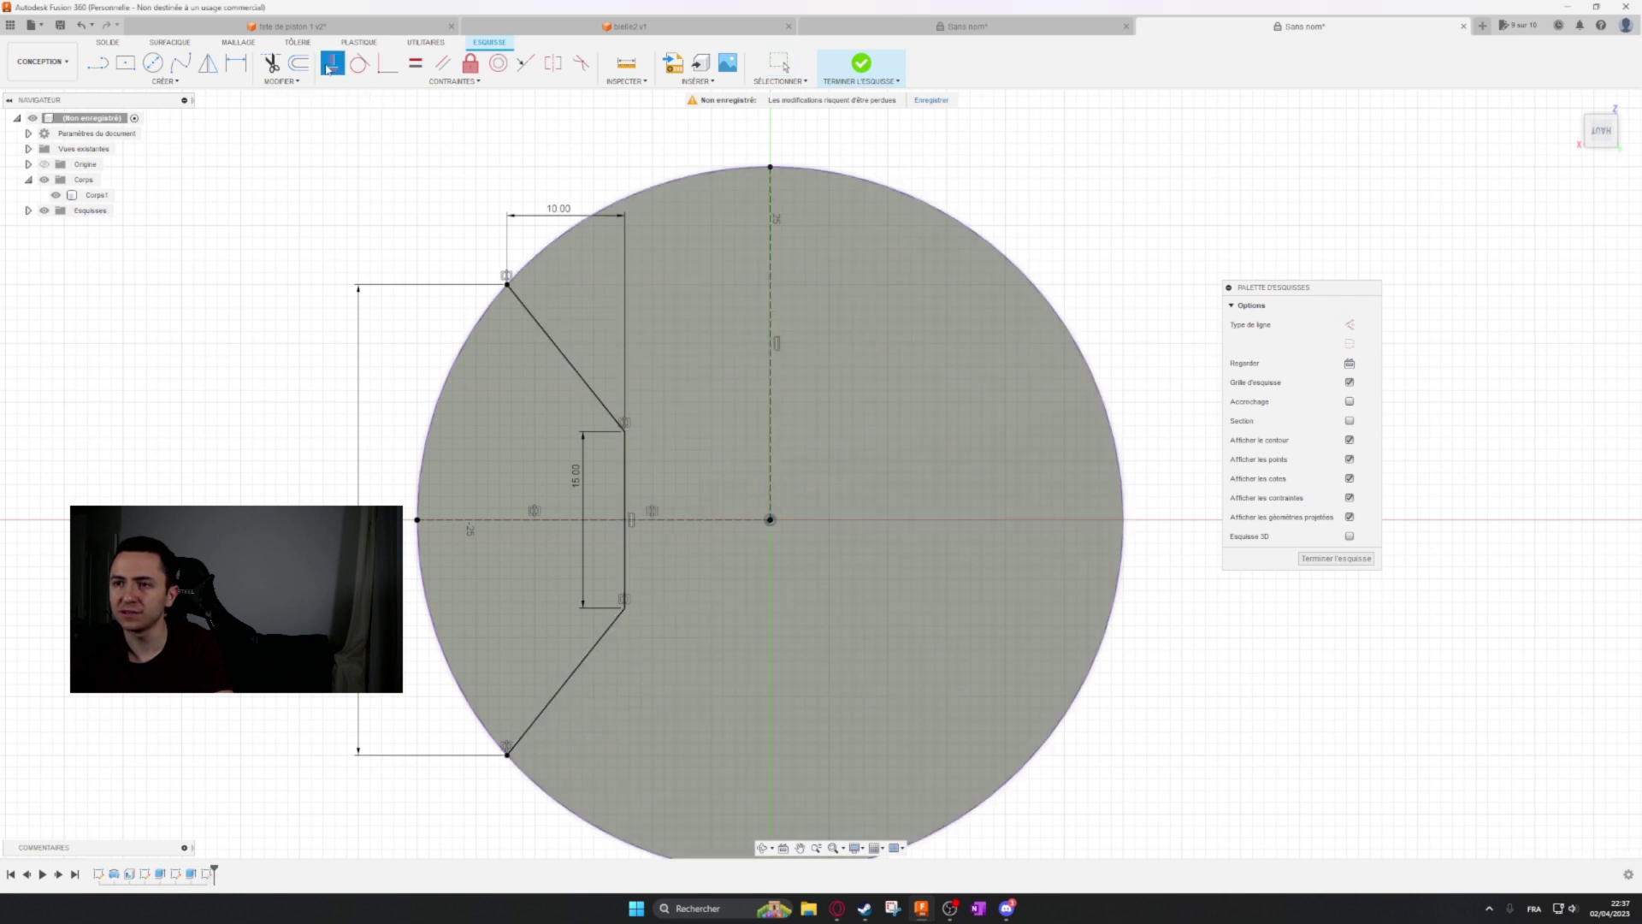
middle_click_drag(966, 293, 877, 253)
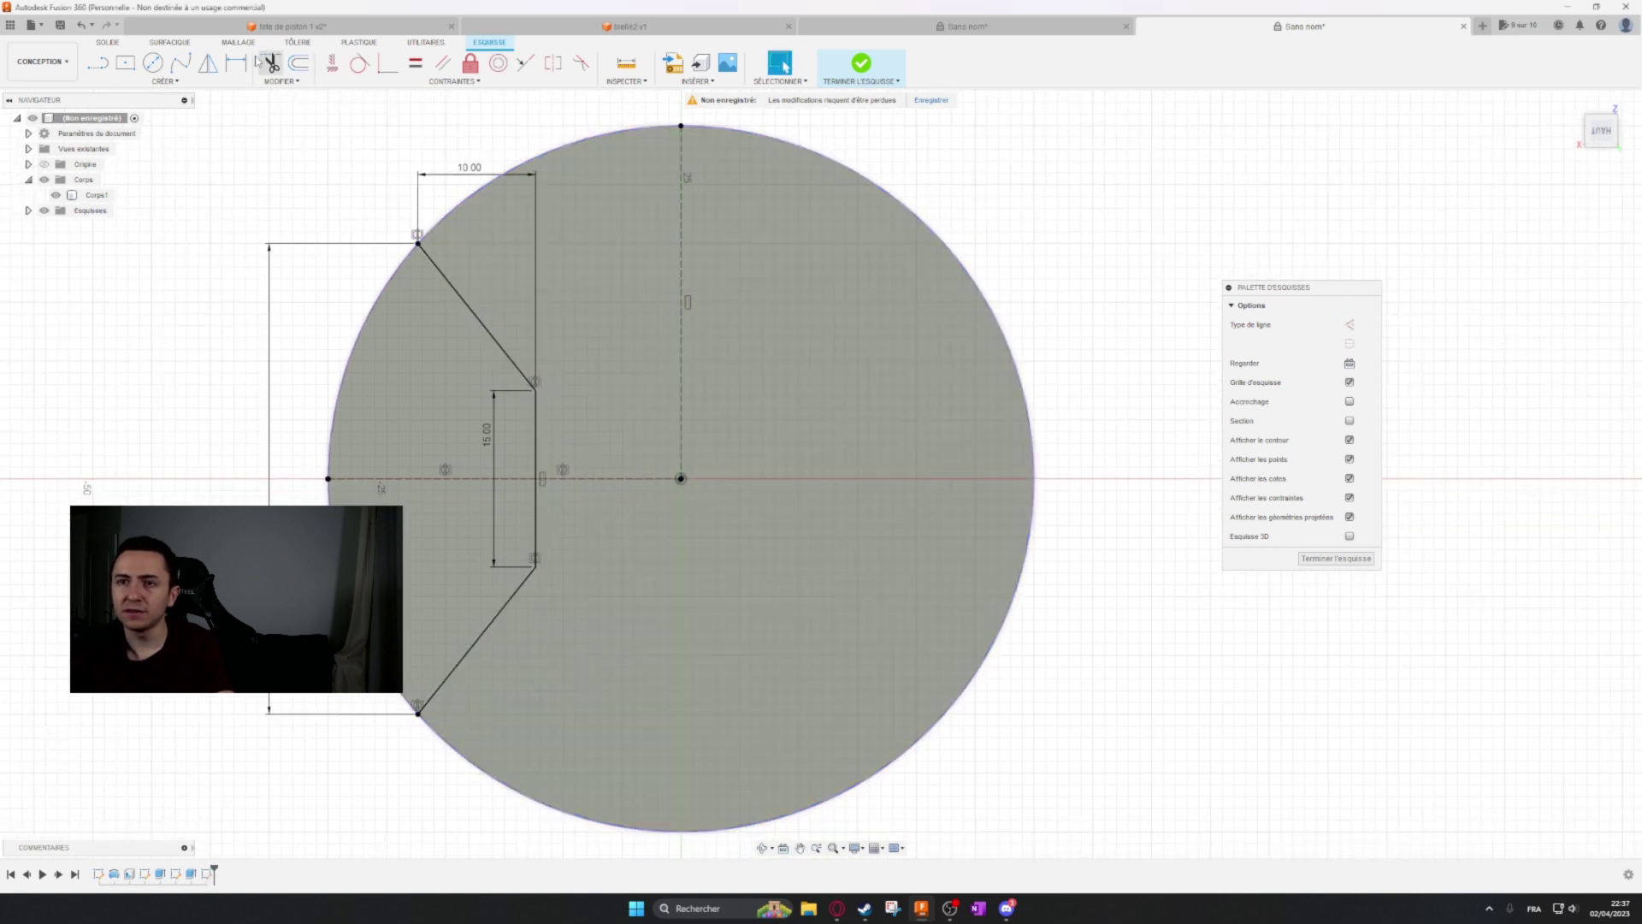
Mirror the three-line notch profile across the vertical construction line.
left_click(207, 62)
double_click(459, 302)
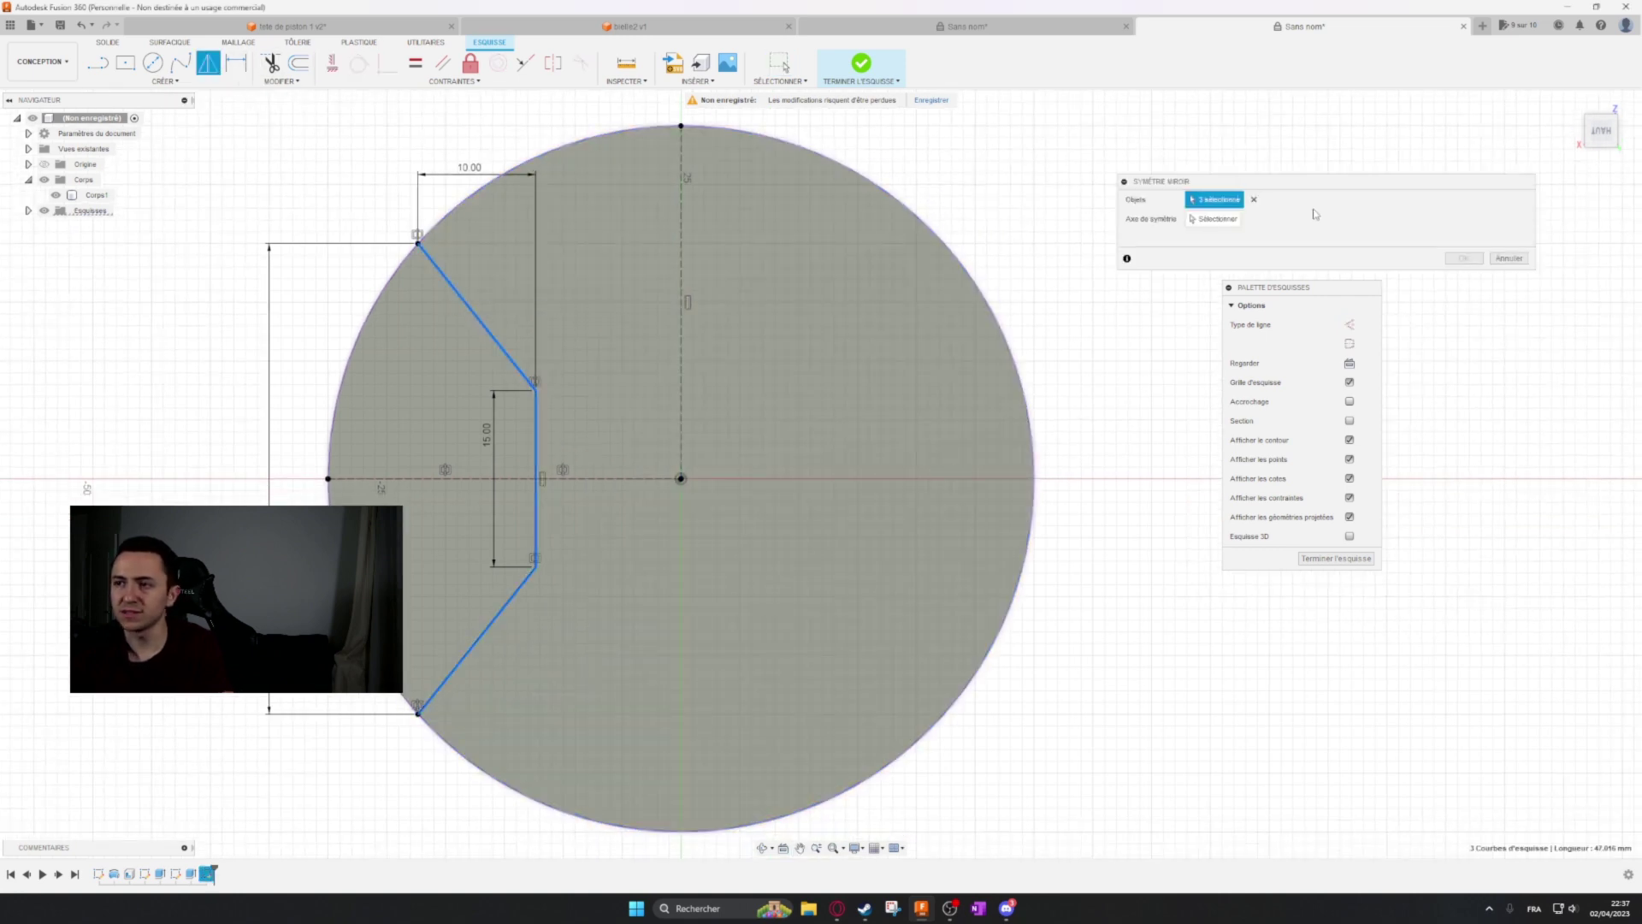
left_click(1214, 219)
left_click(682, 236)
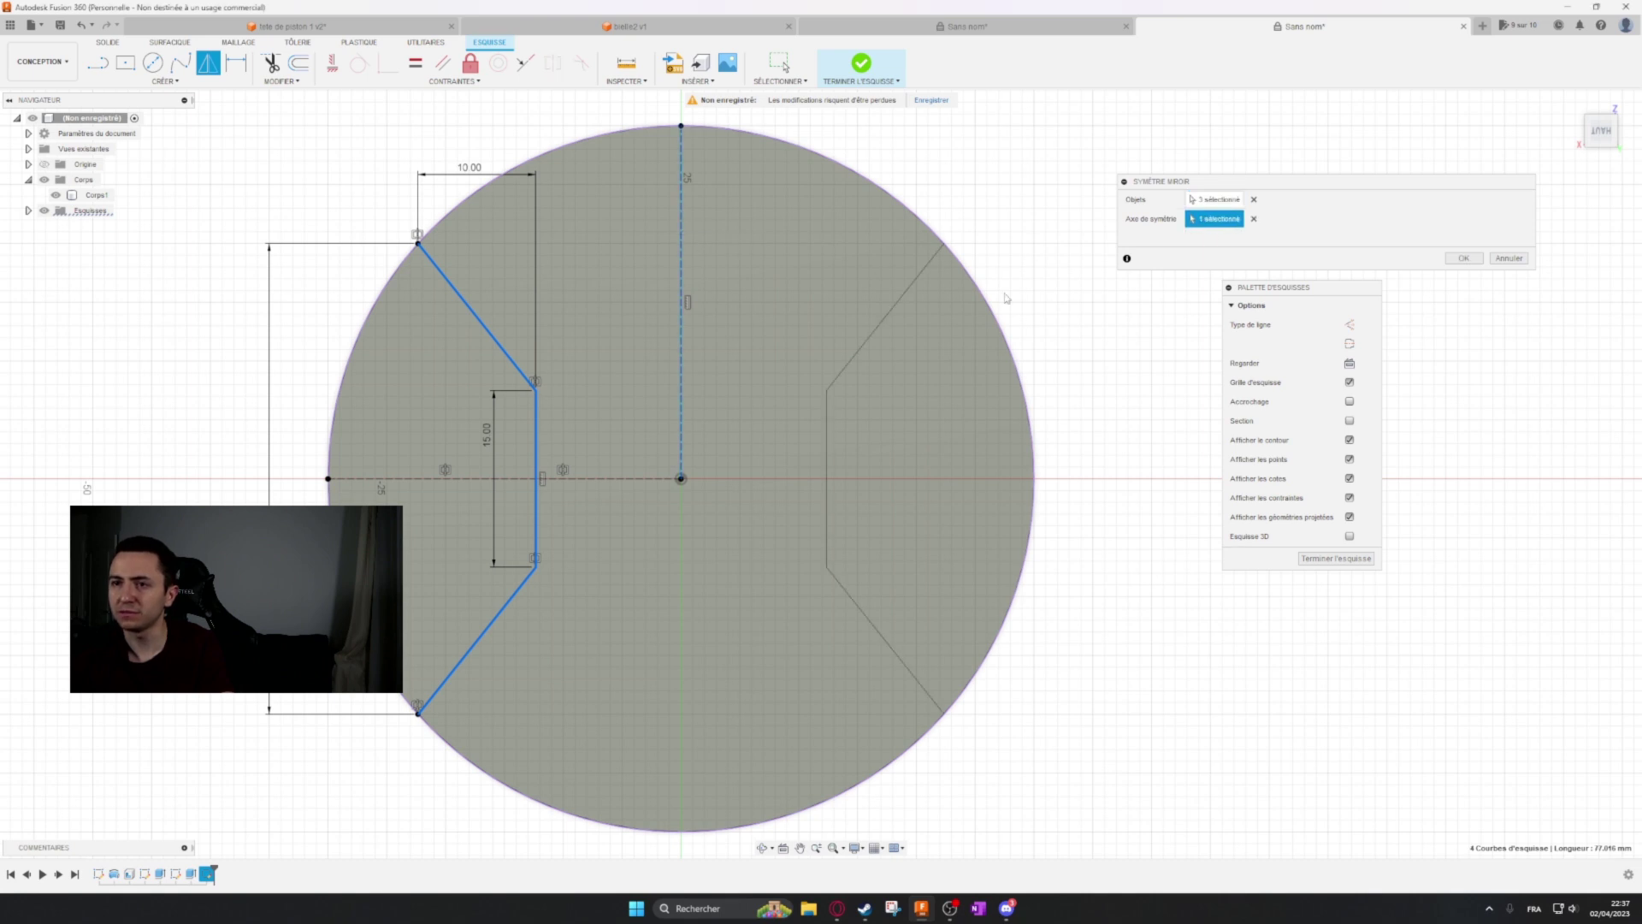
left_click(1463, 257)
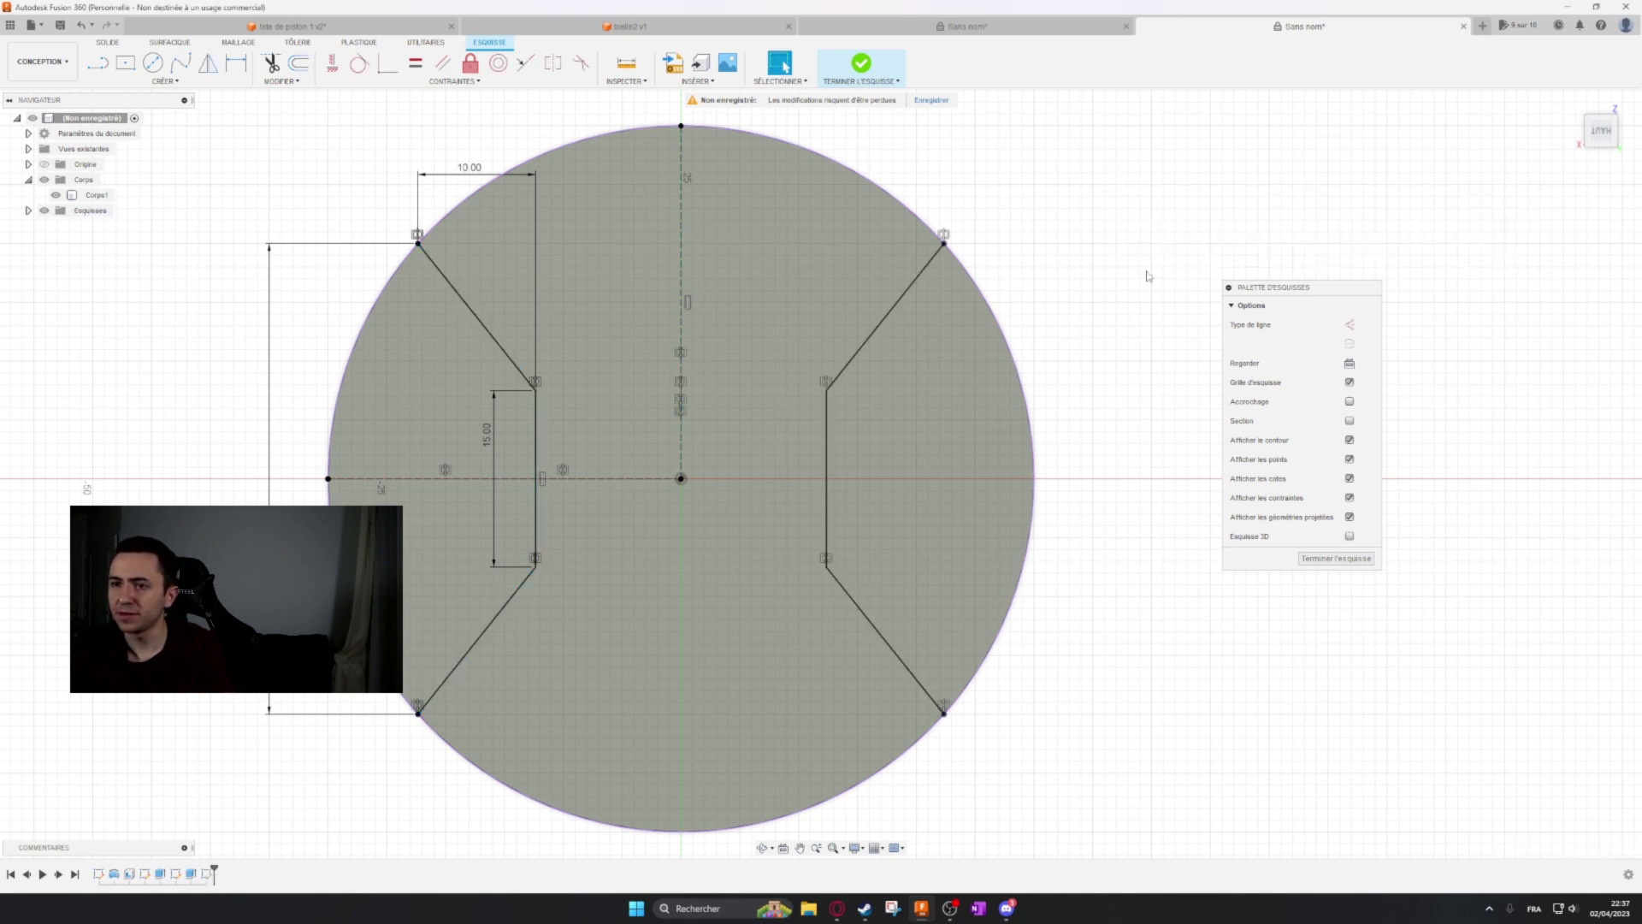
Examine the two mirrored notch regions and the projected circular outline that closes them on the piston's top face.
left_click(871, 469)
left_click(466, 453, "ctrl")
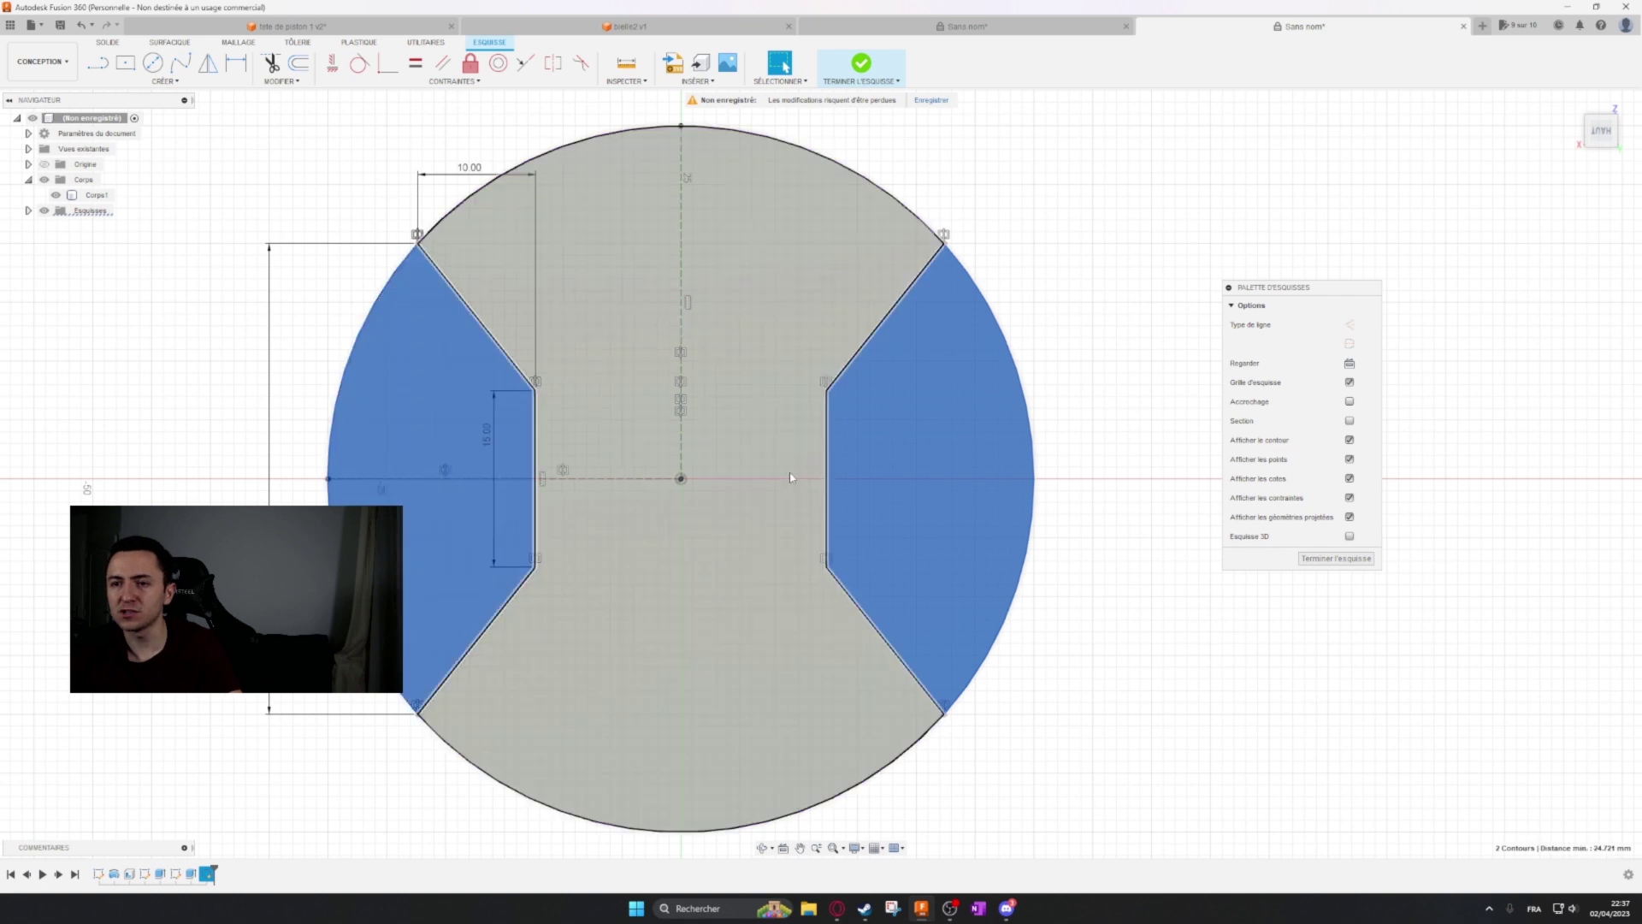
middle_click_drag(795, 473, 1391, 190, "shift")
left_click(1392, 190)
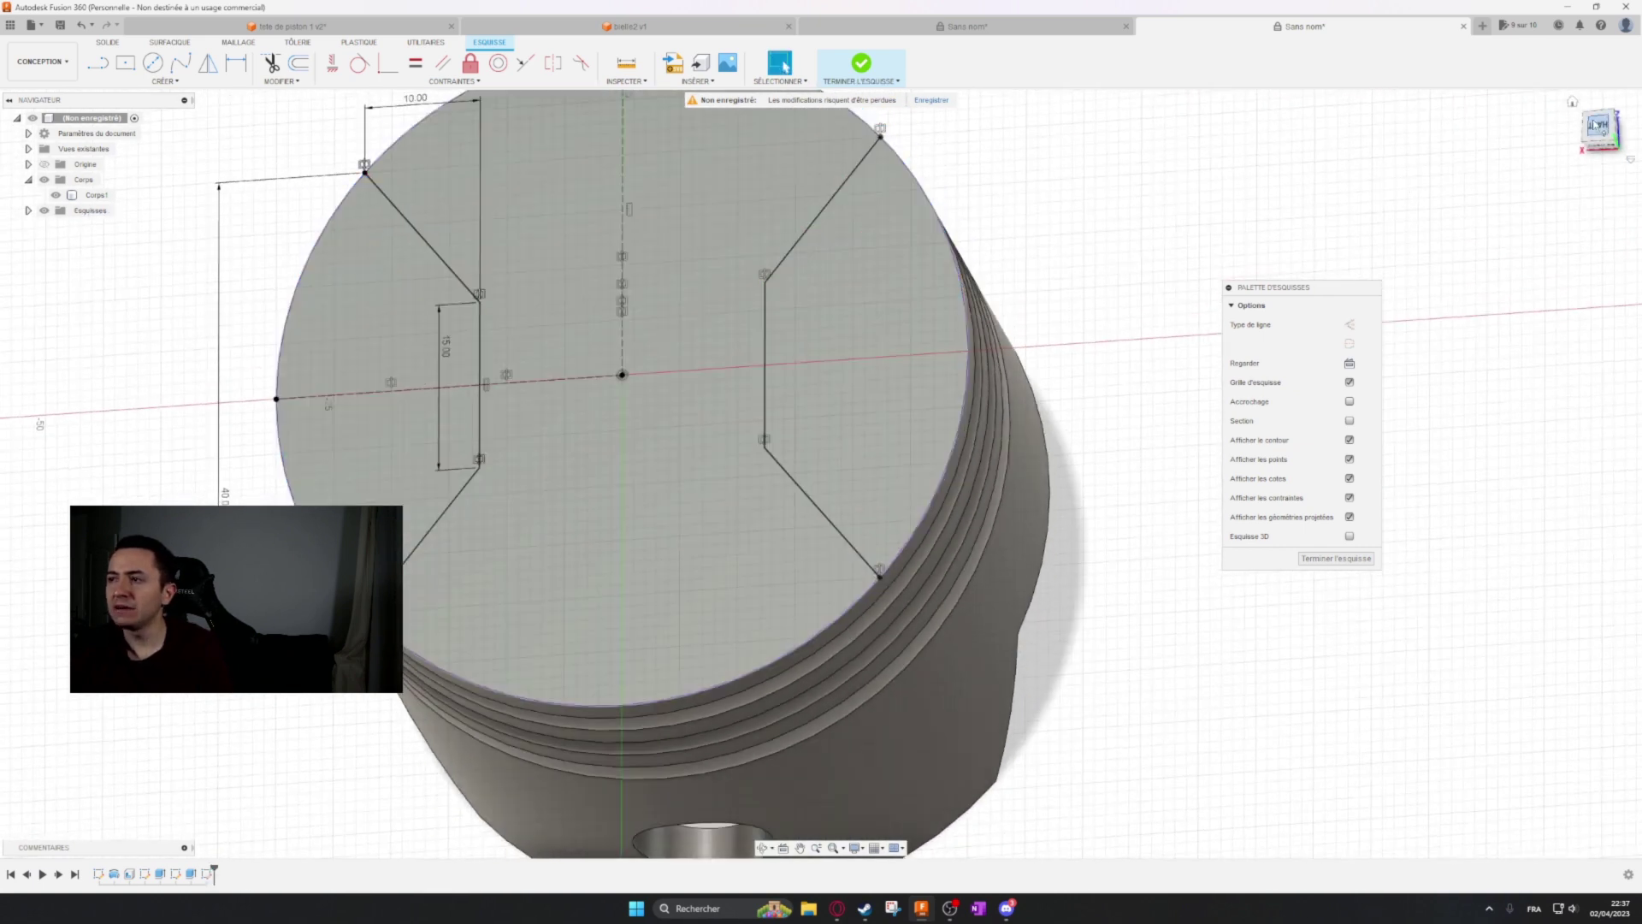
left_click(1600, 126)
middle_click_drag(1075, 243, 1029, 450)
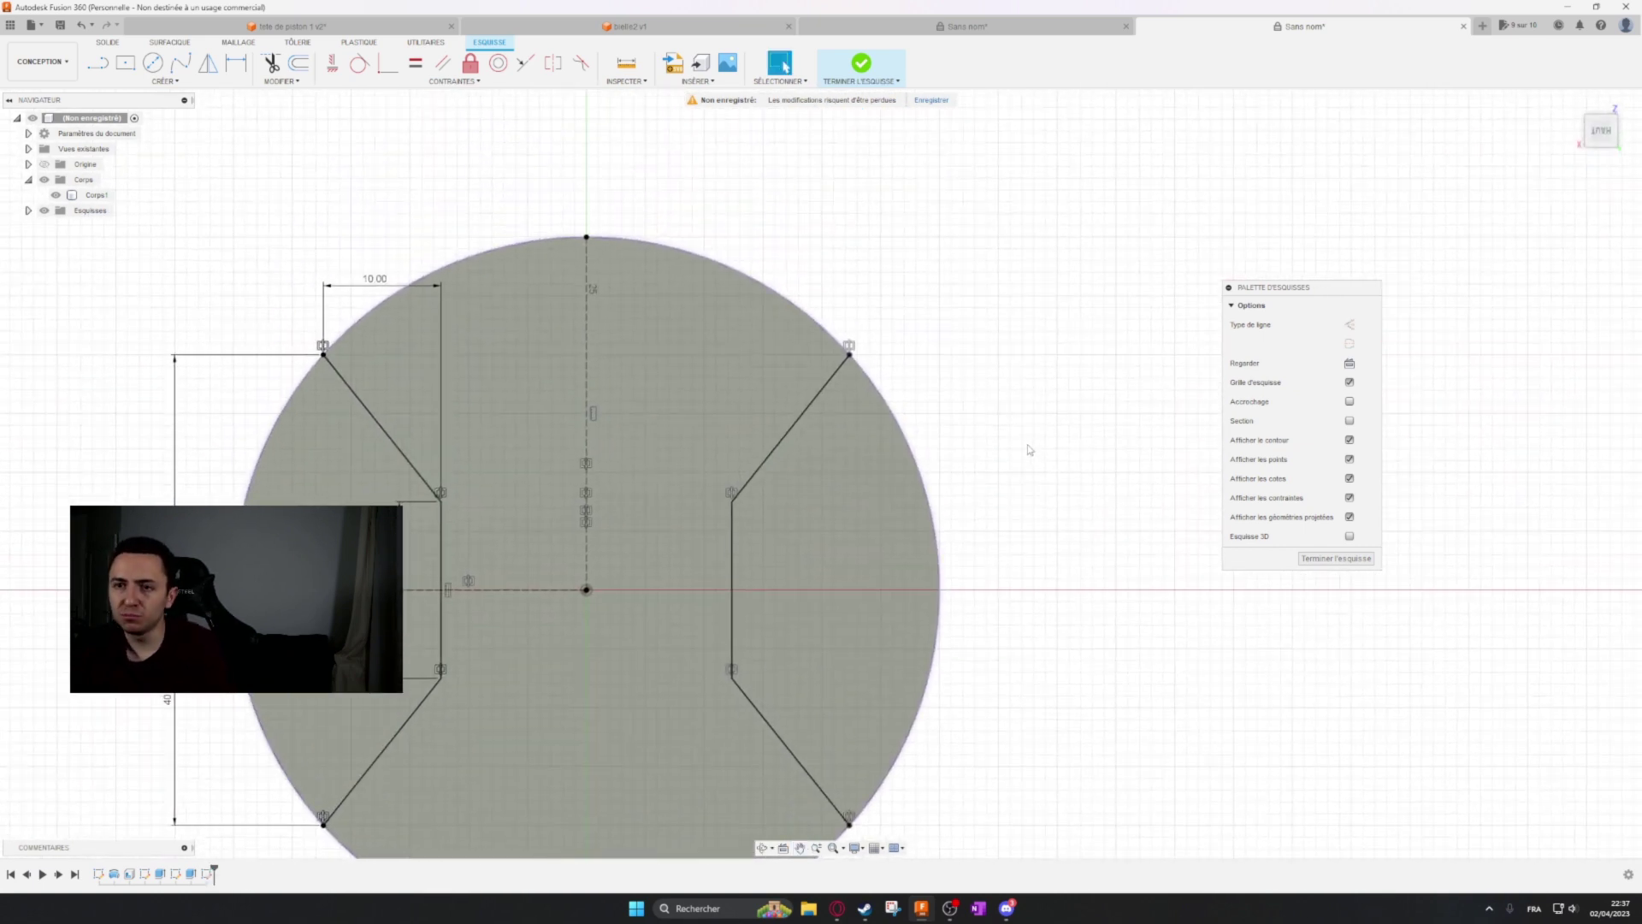
left_click(727, 267)
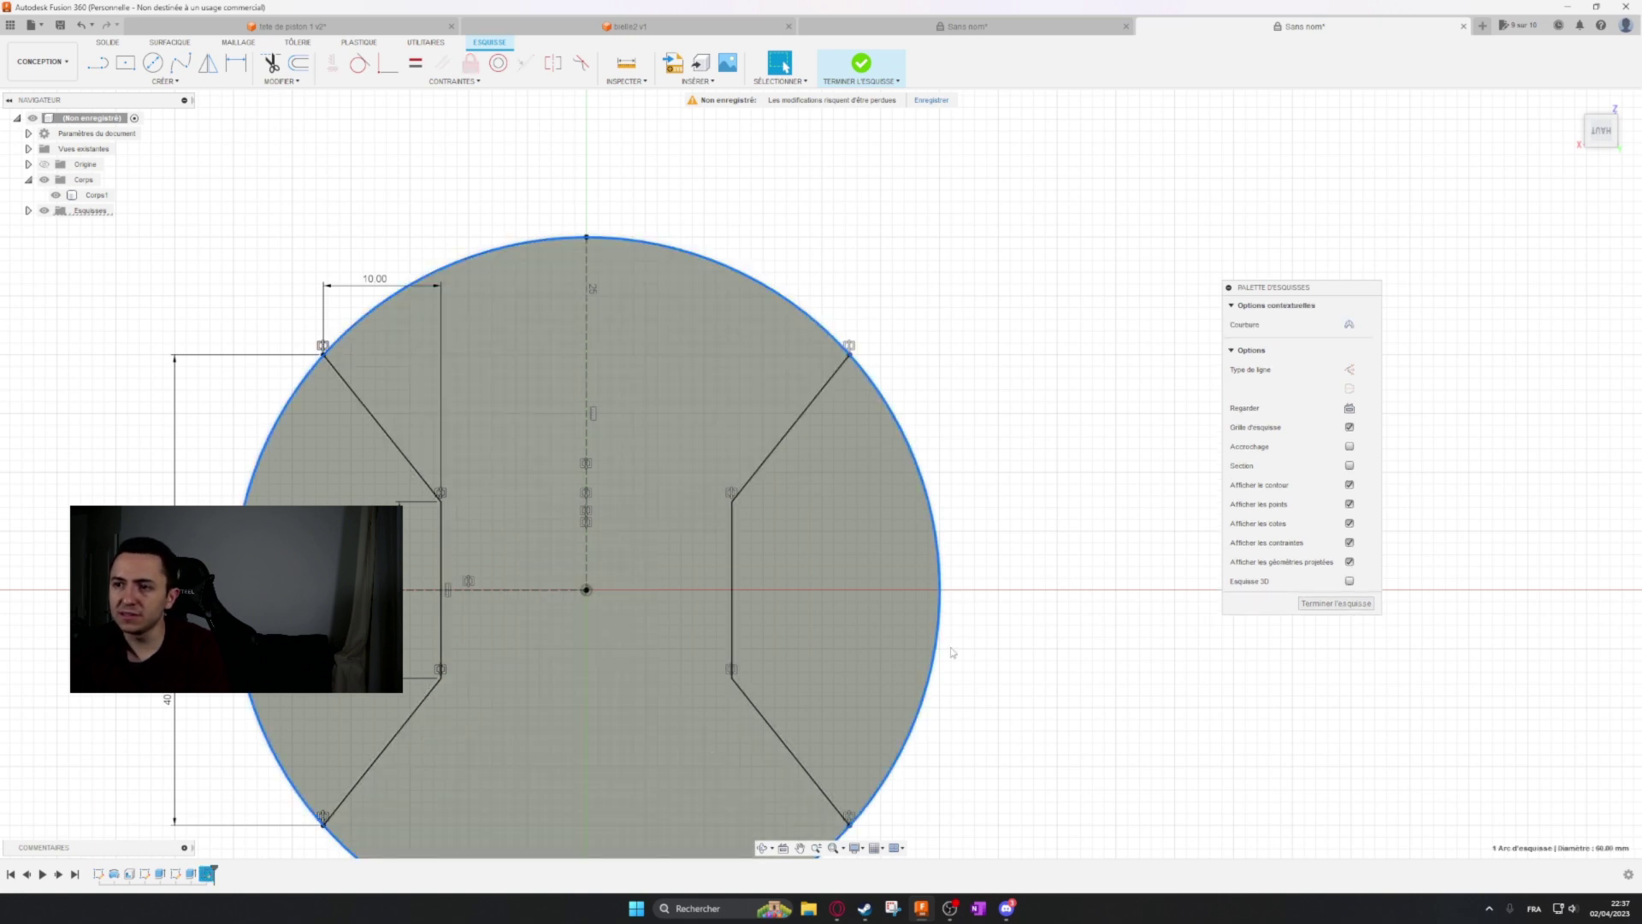
middle_click_drag(952, 653, 1026, 545)
middle_click_drag(918, 139, 907, 250)
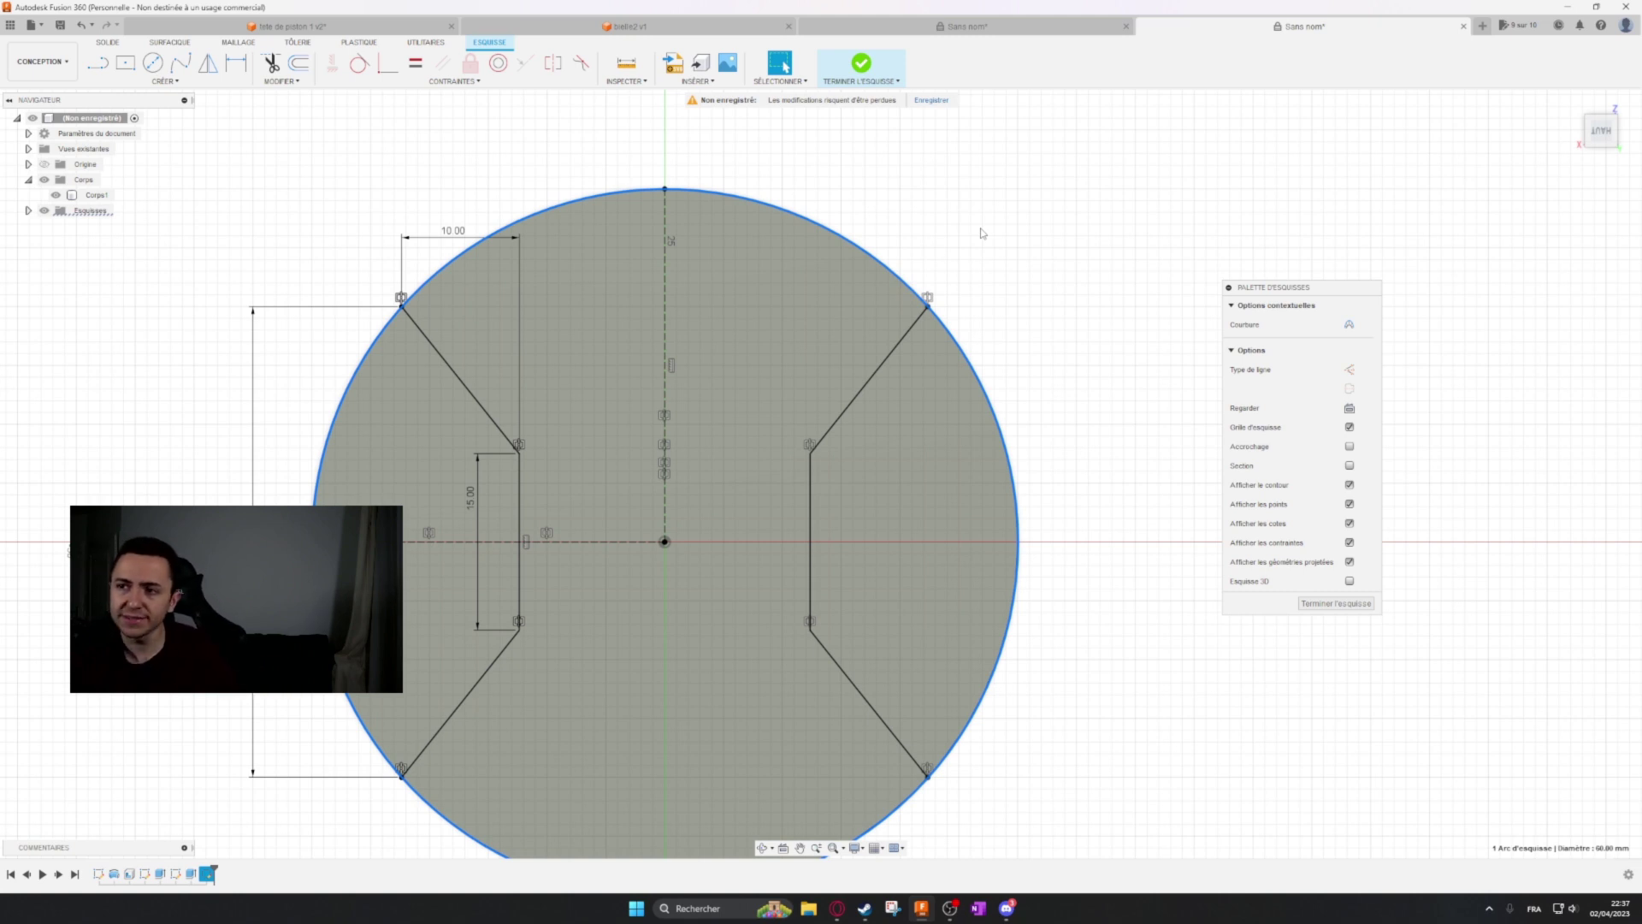
left_click(947, 180)
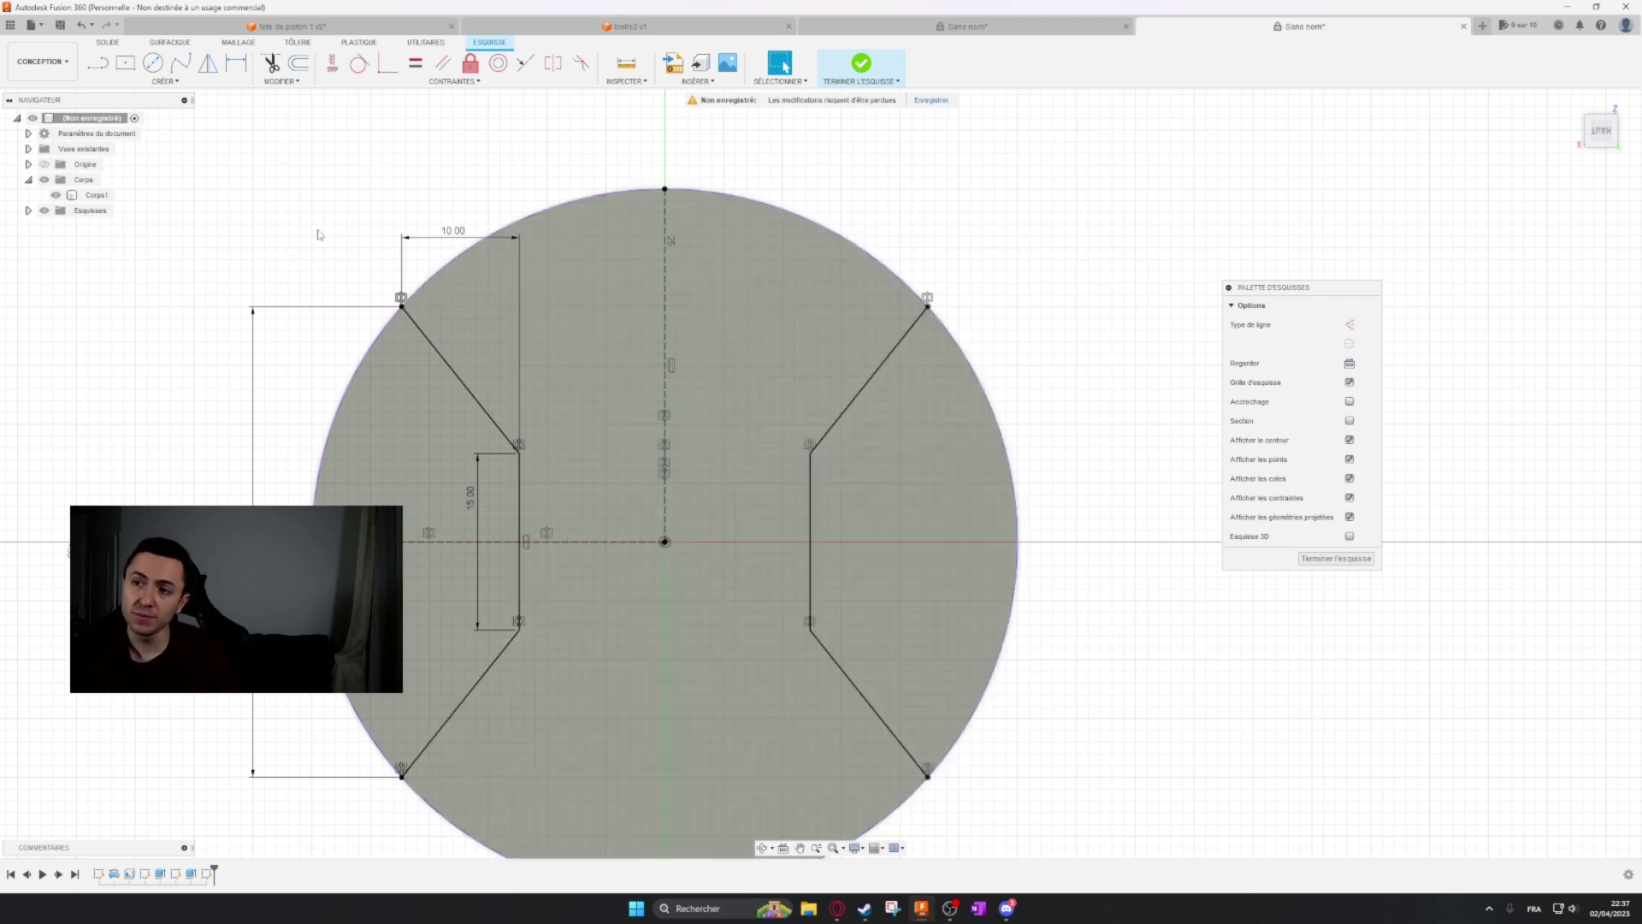
left_click(571, 205)
left_click(323, 299)
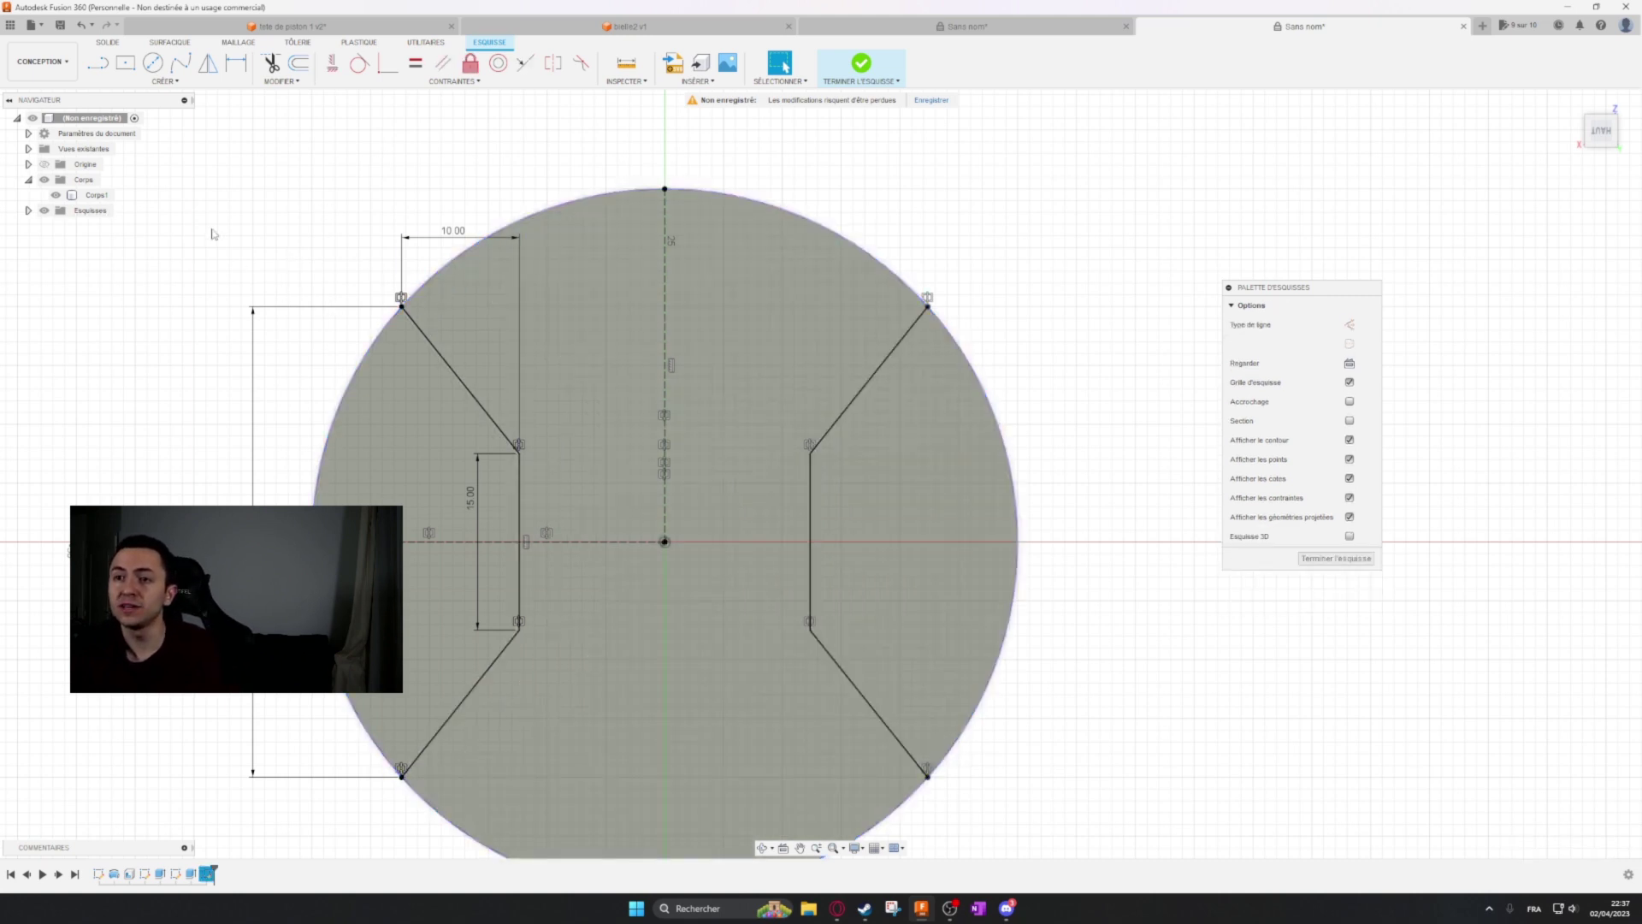
Try replacing the projected outline with a circle centered on the origin through the notch's outer endpoint, with the body hidden, and undo it.
left_click(440, 410)
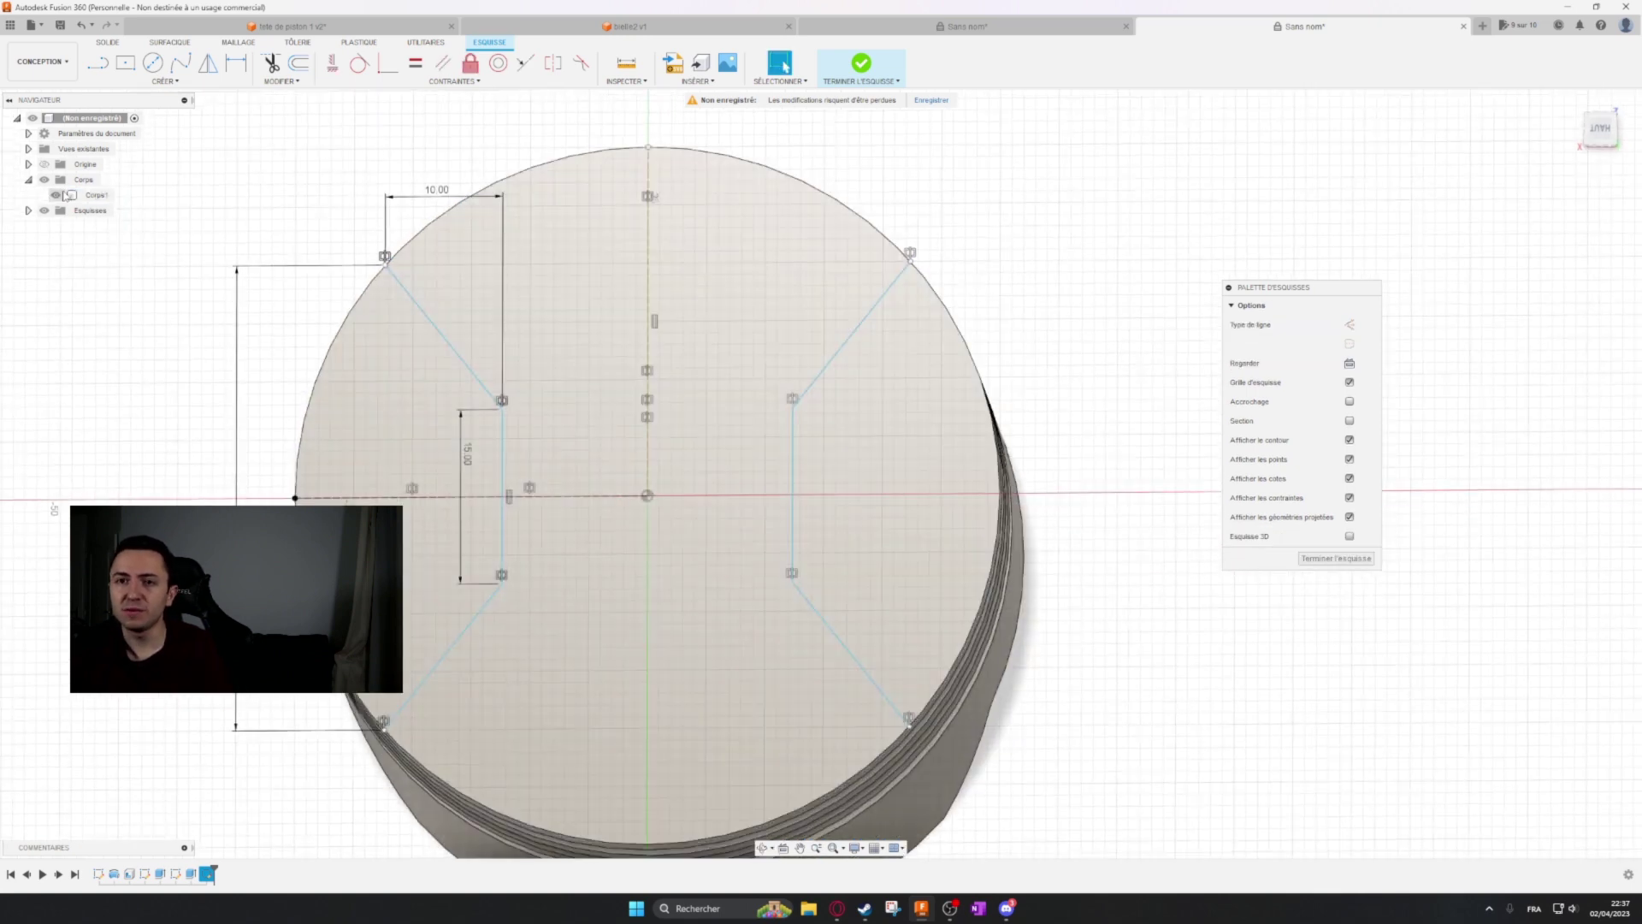
left_click(55, 195)
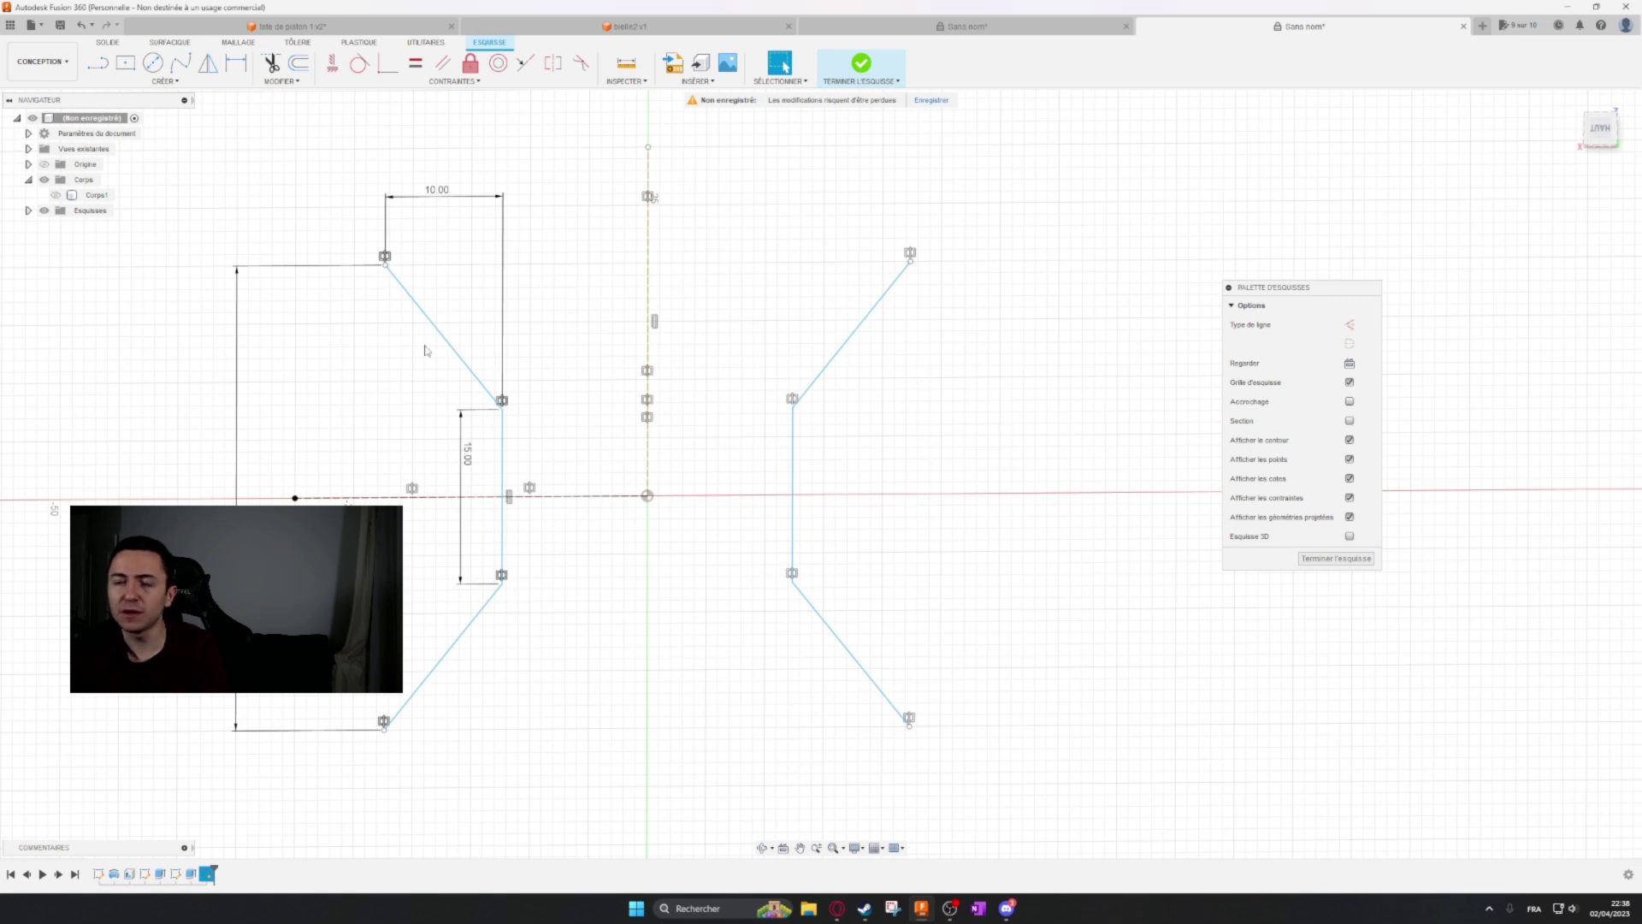
left_click(153, 61)
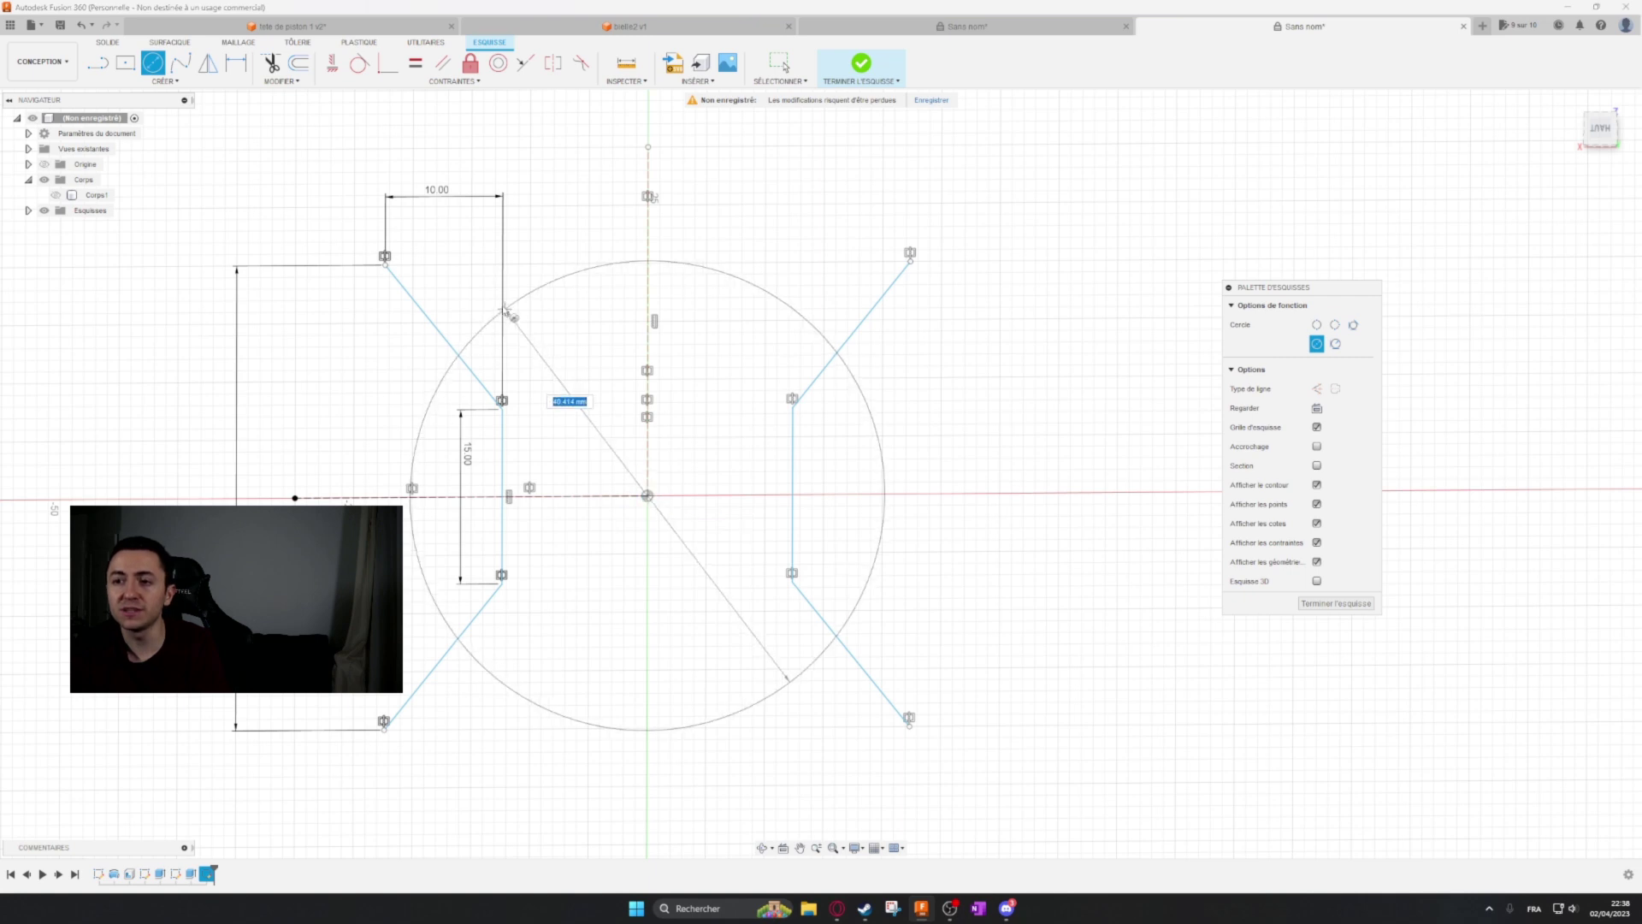
left_click(648, 495)
left_click(384, 267)
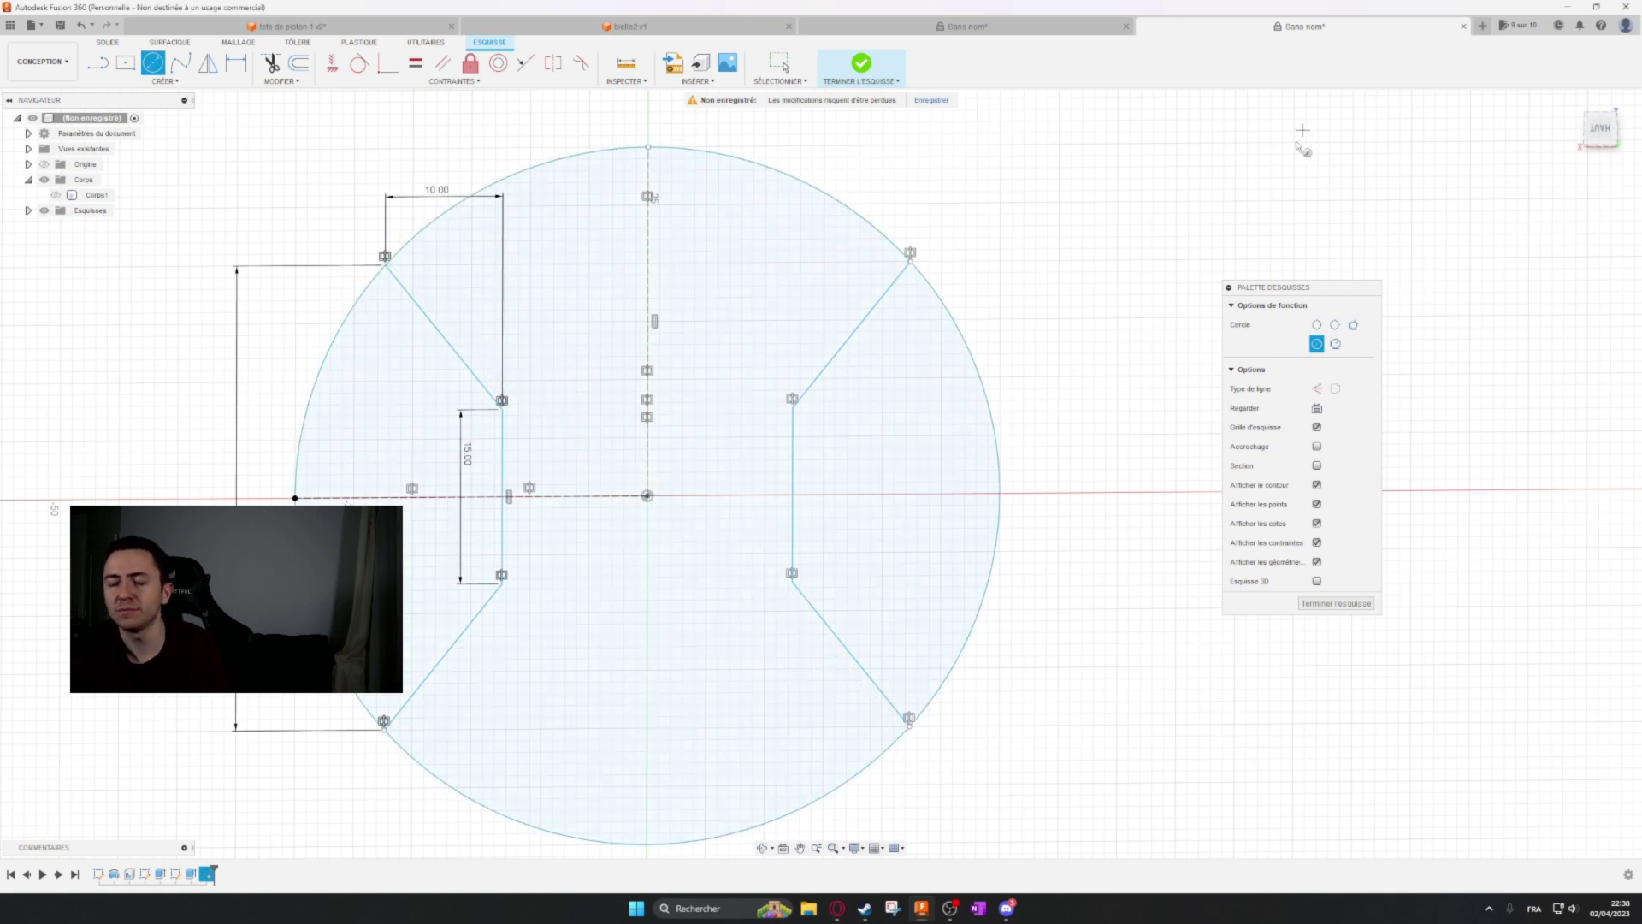
key("Escape")
key("ctrl+z")
key("ctrl+z")
key("ctrl+z")
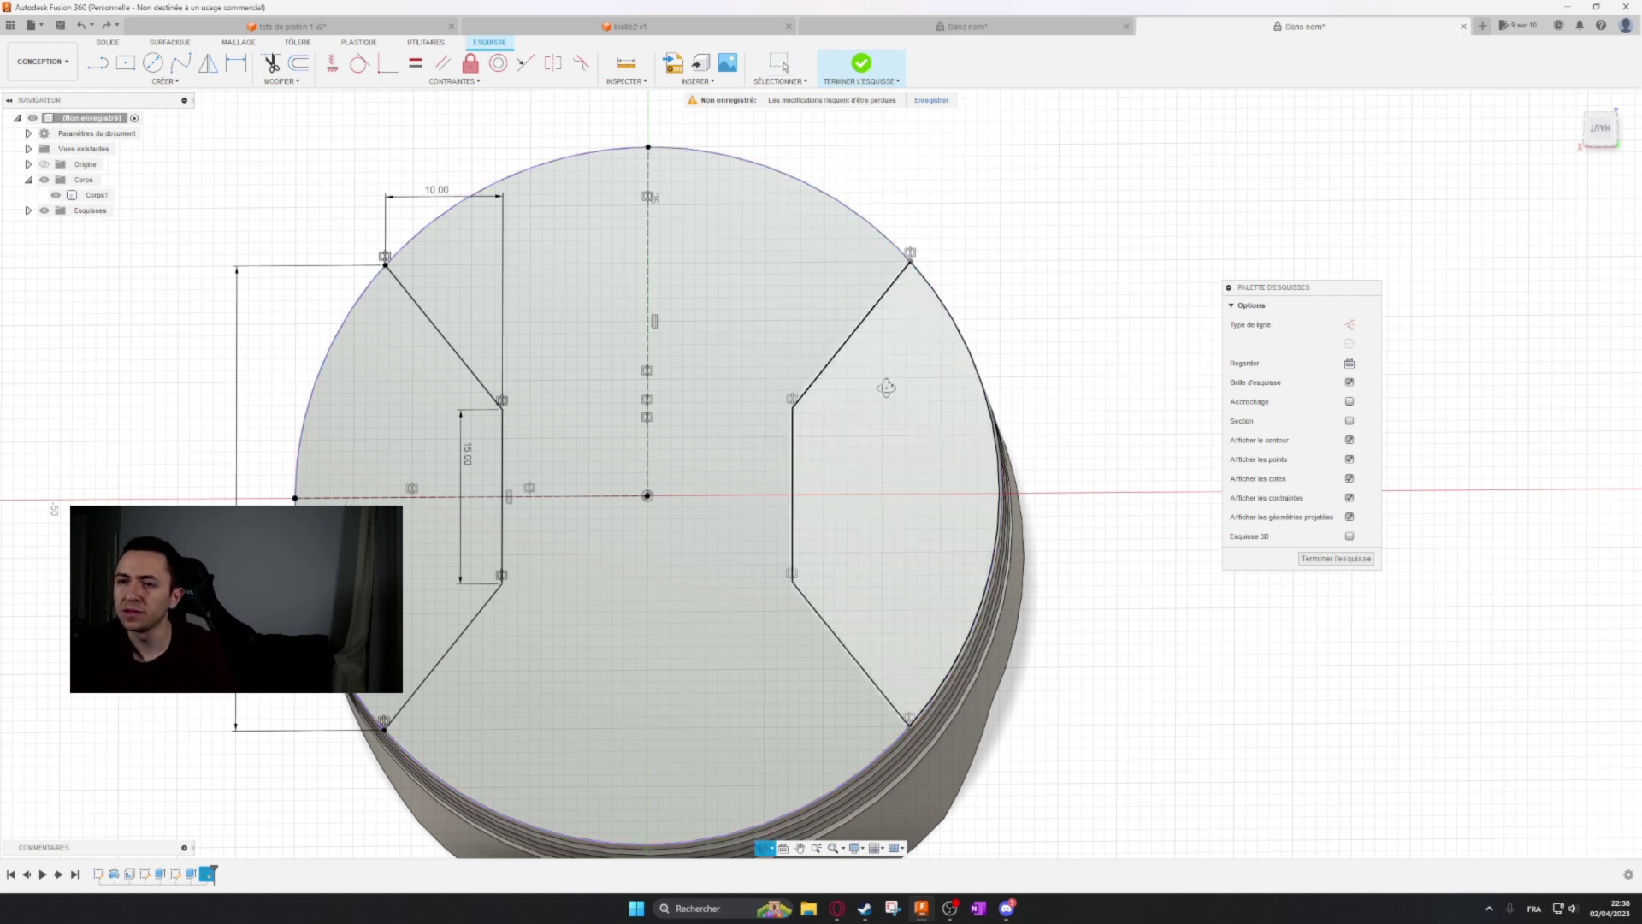
Finish the crown notch sketch on the piston's top face.
mouse_move(885, 387)
middle_mouse_down("shift")
mouse_move(885, 248)
mouse_move(885, 326)
mouse_move(892, 301)
mouse_move(940, 359)
middle_mouse_up("shift")
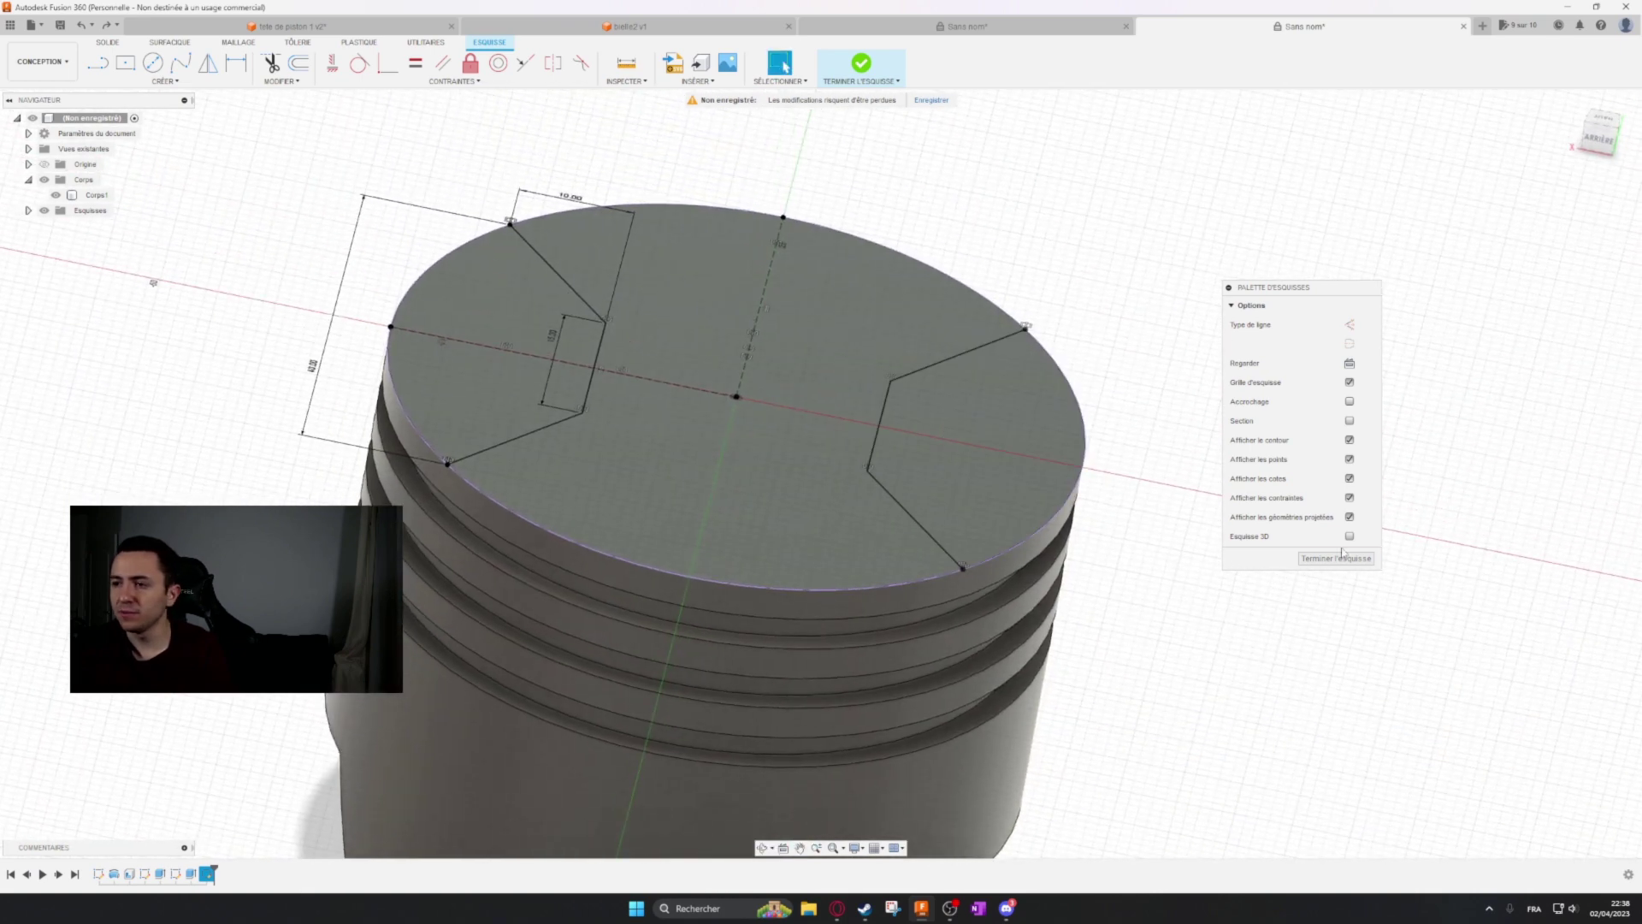
left_click(1347, 558)
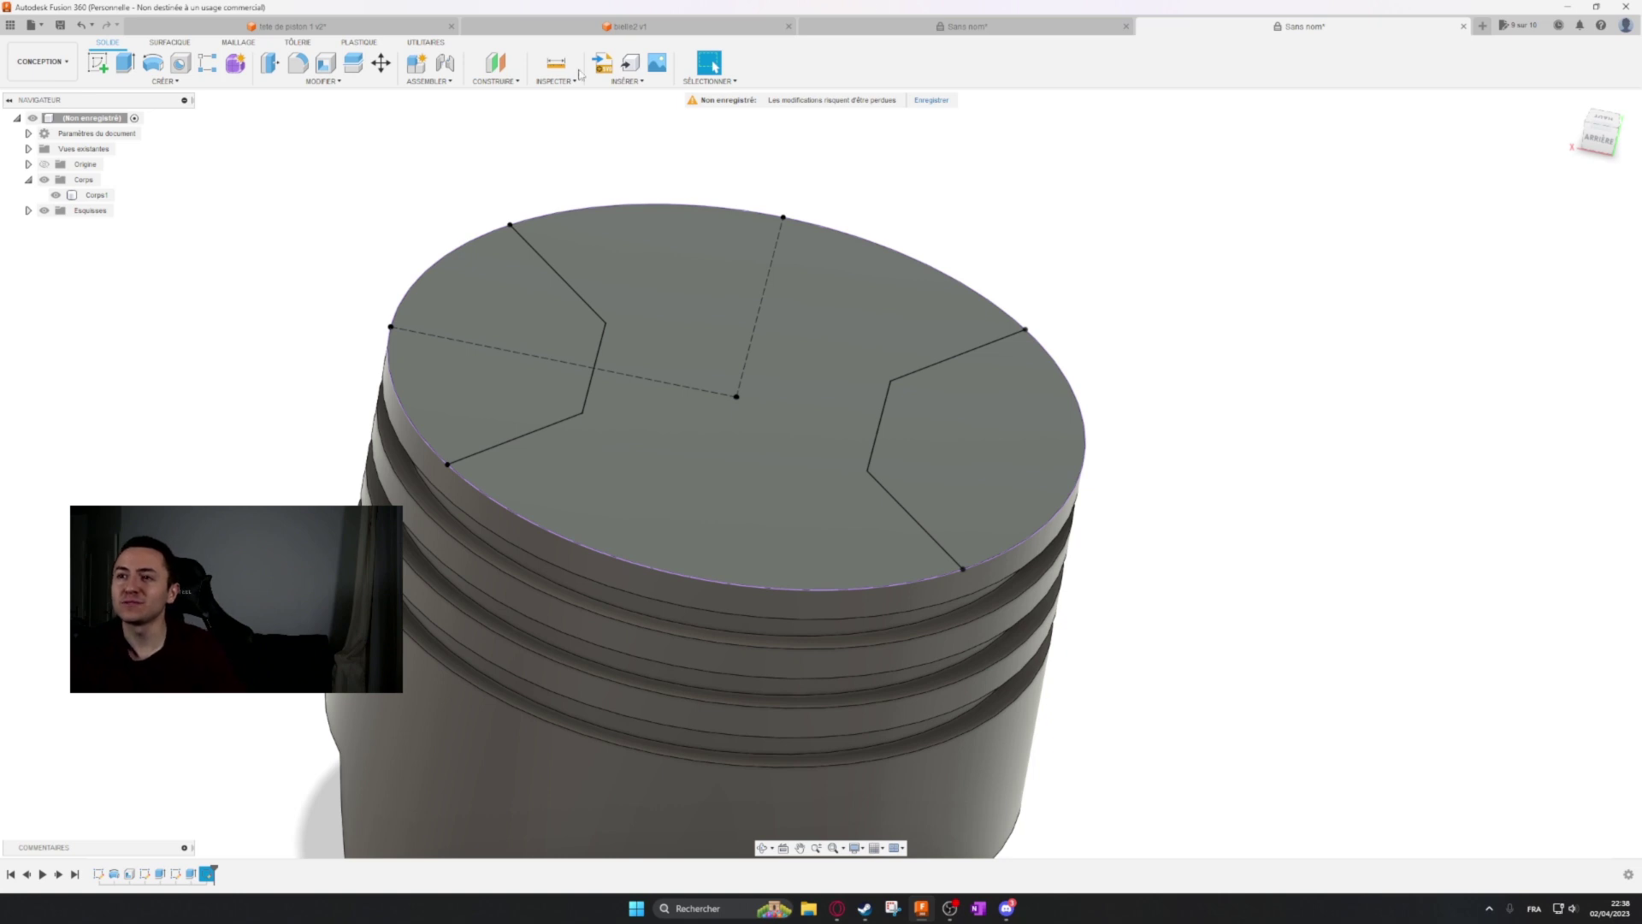
Switch to the tete de piston 1 document, close its open sketch and examine the construction plane Plan1 above the crown.
left_click(288, 28)
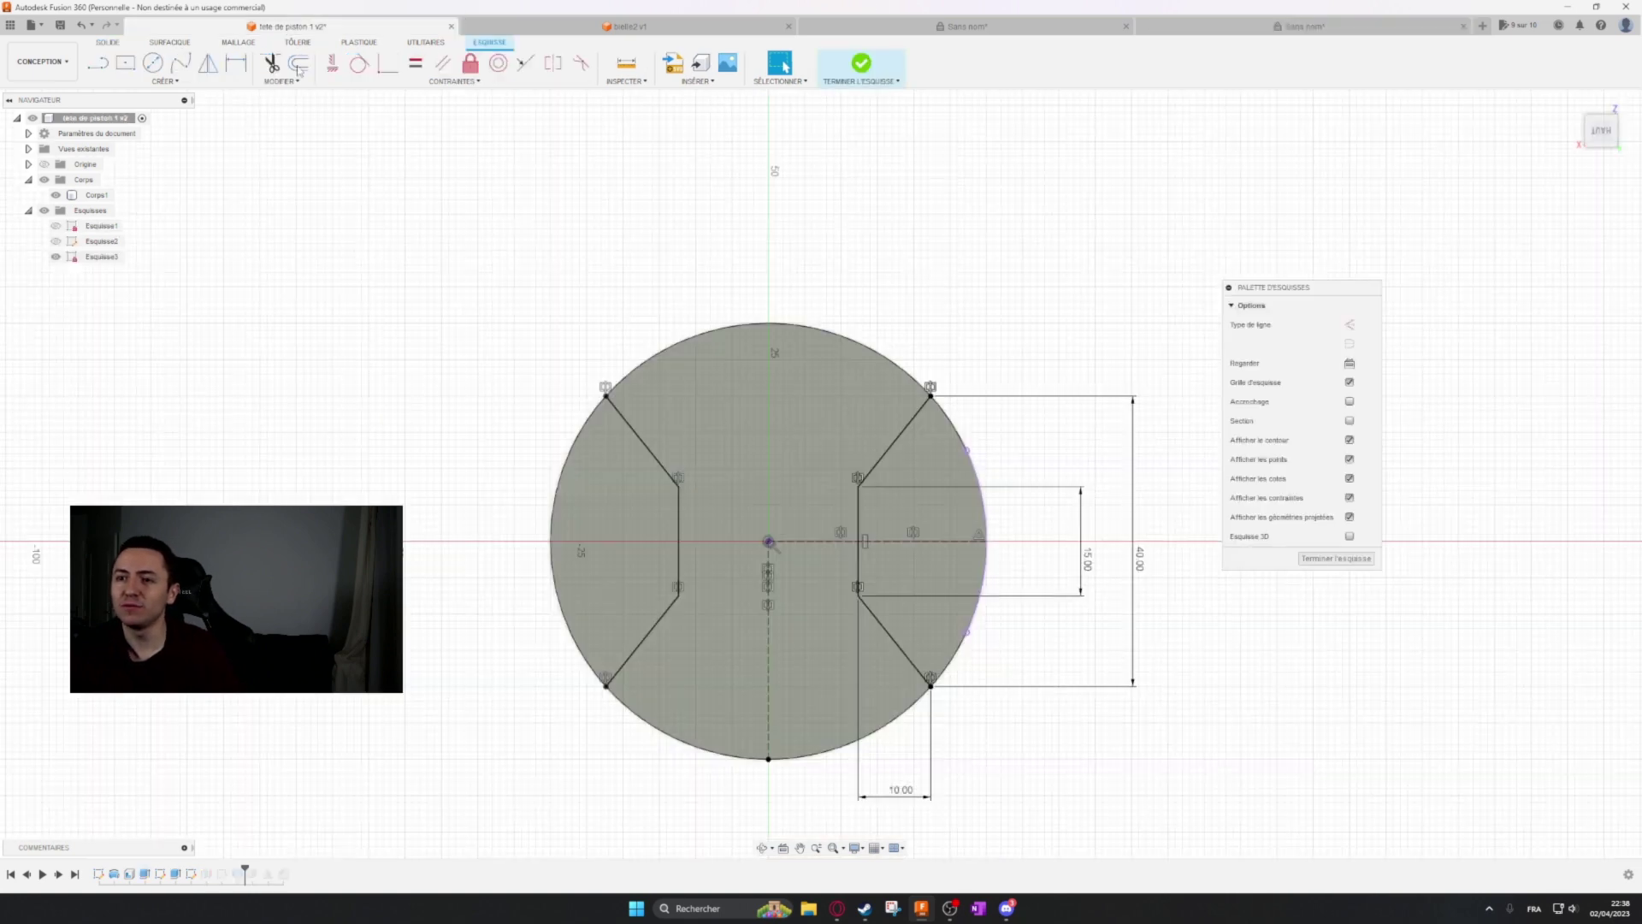
left_click(1336, 559)
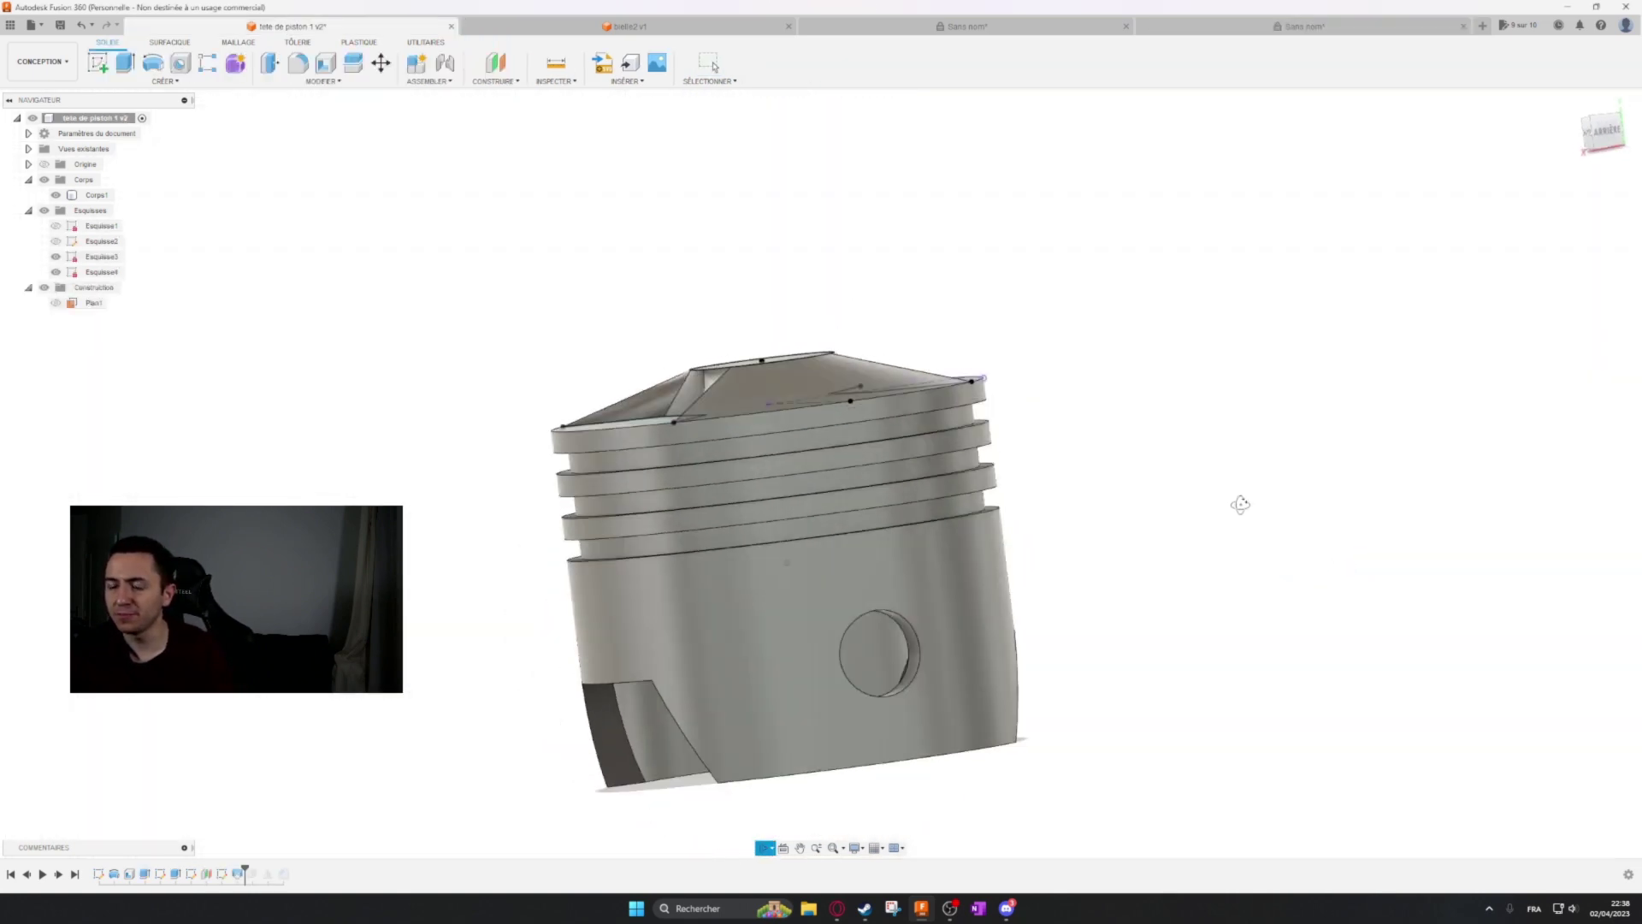
scroll(1112, 415, "up", 4)
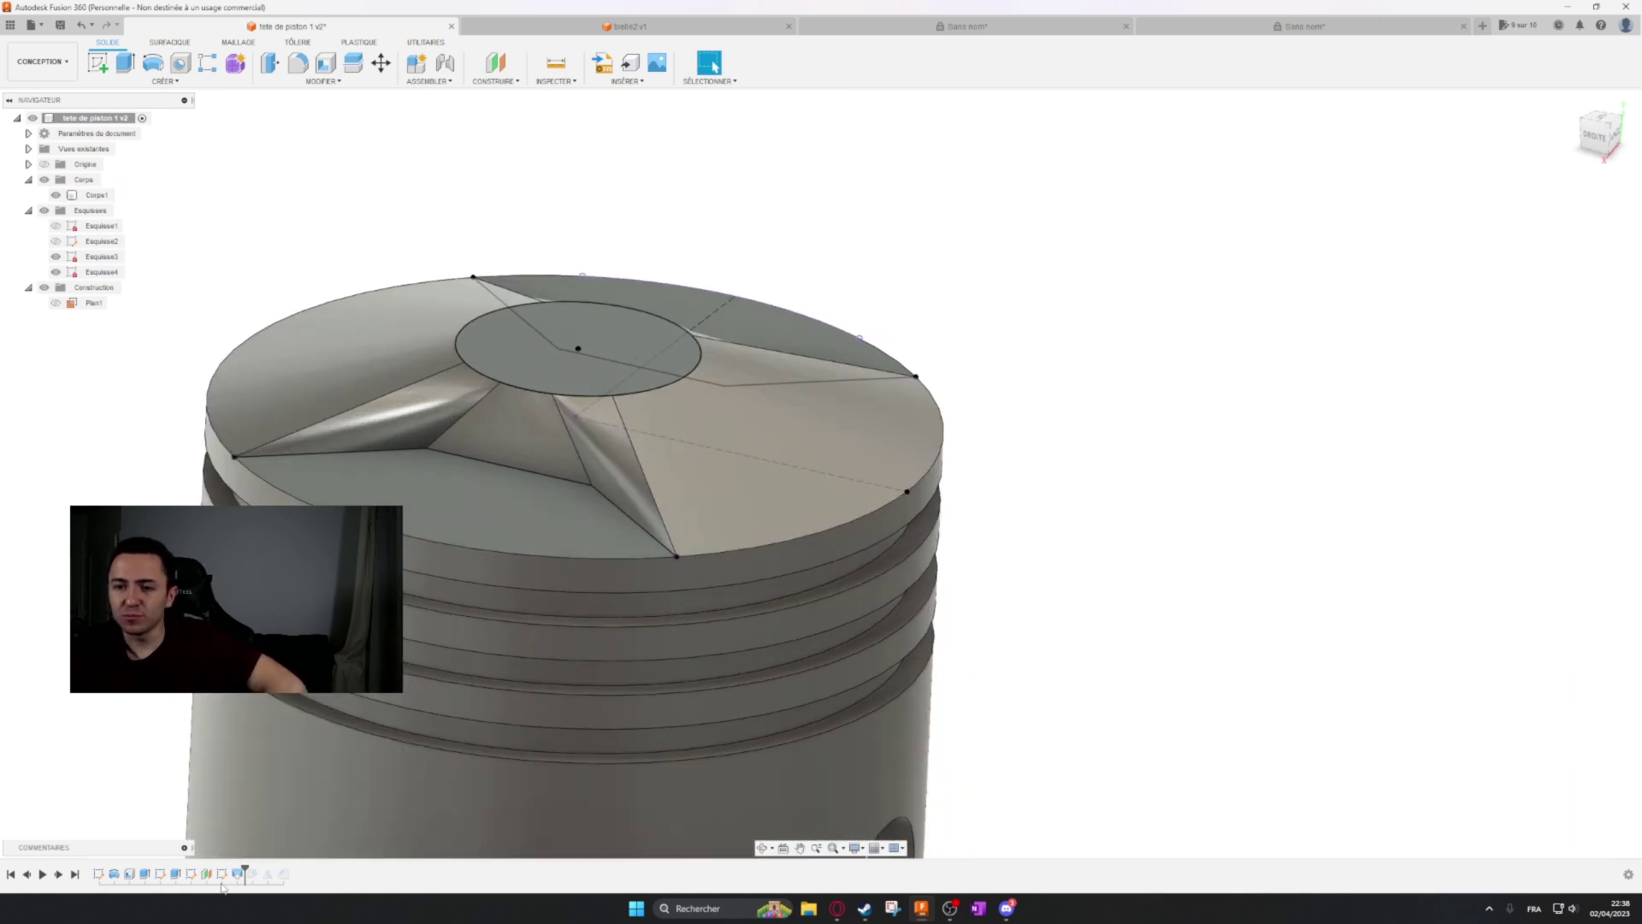
left_click(207, 874)
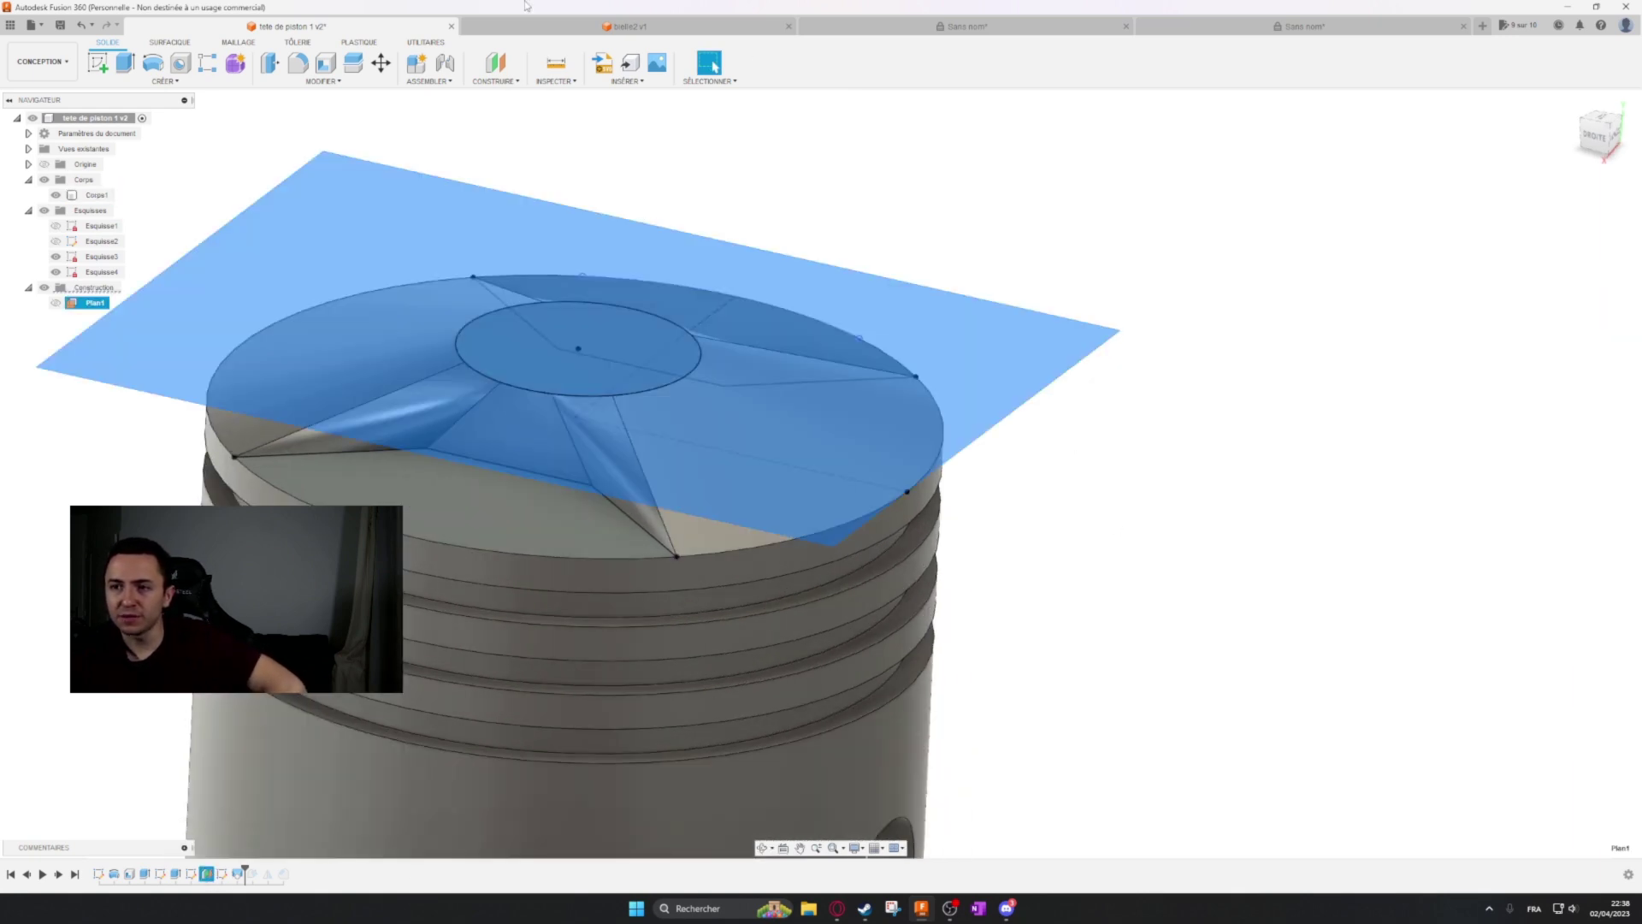
middle_click_drag(974, 602, 1168, 567)
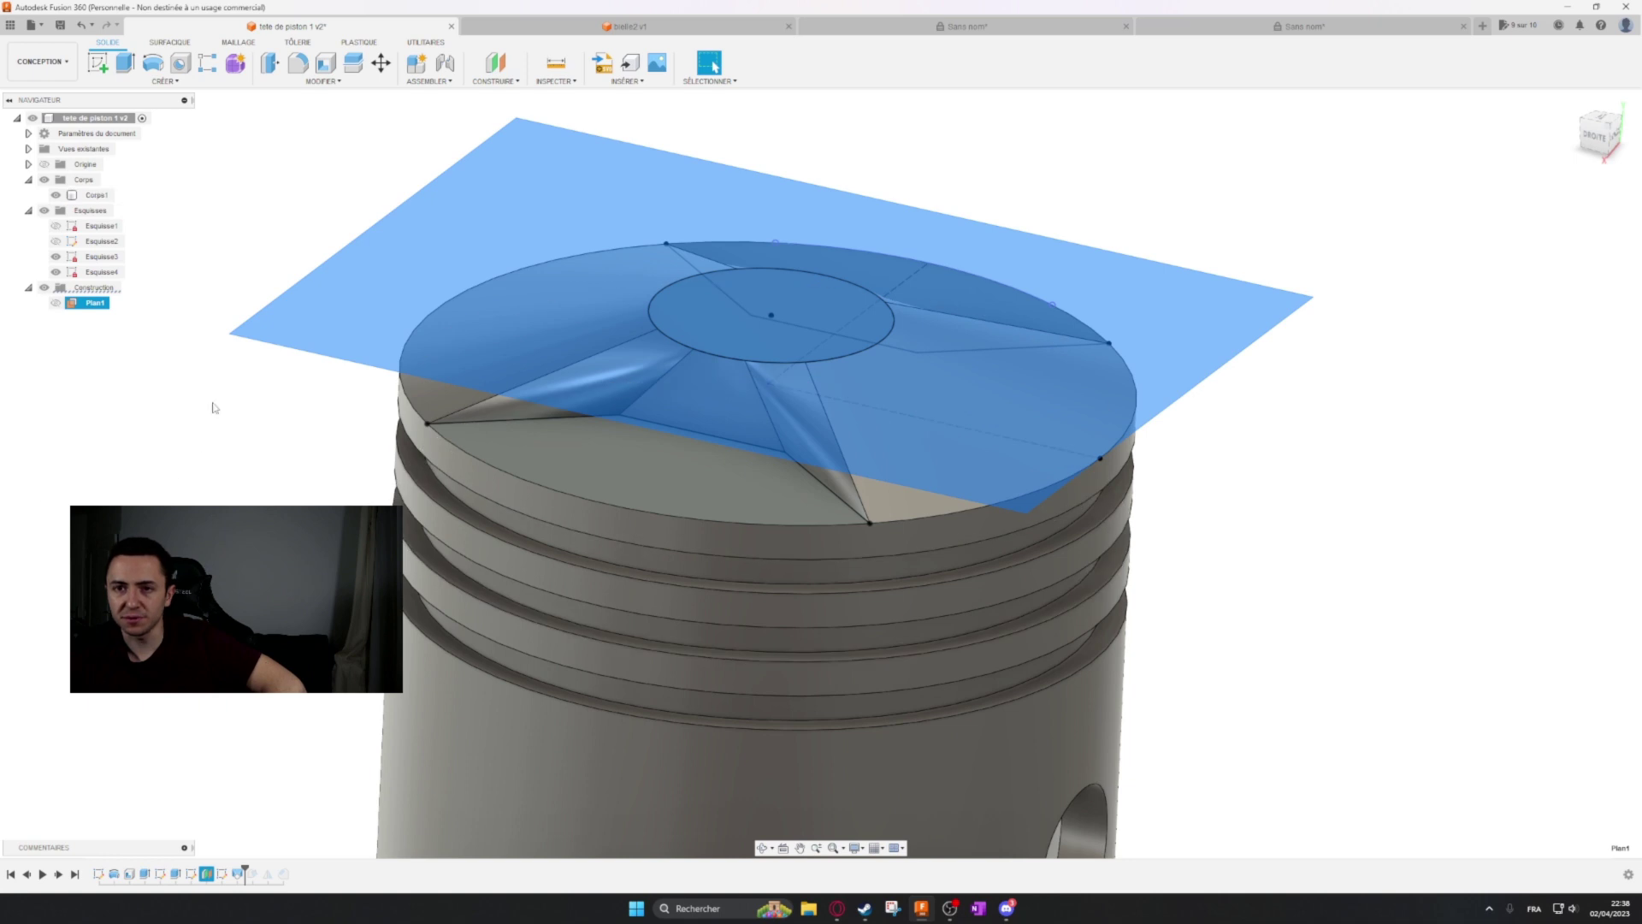
left_click(169, 447)
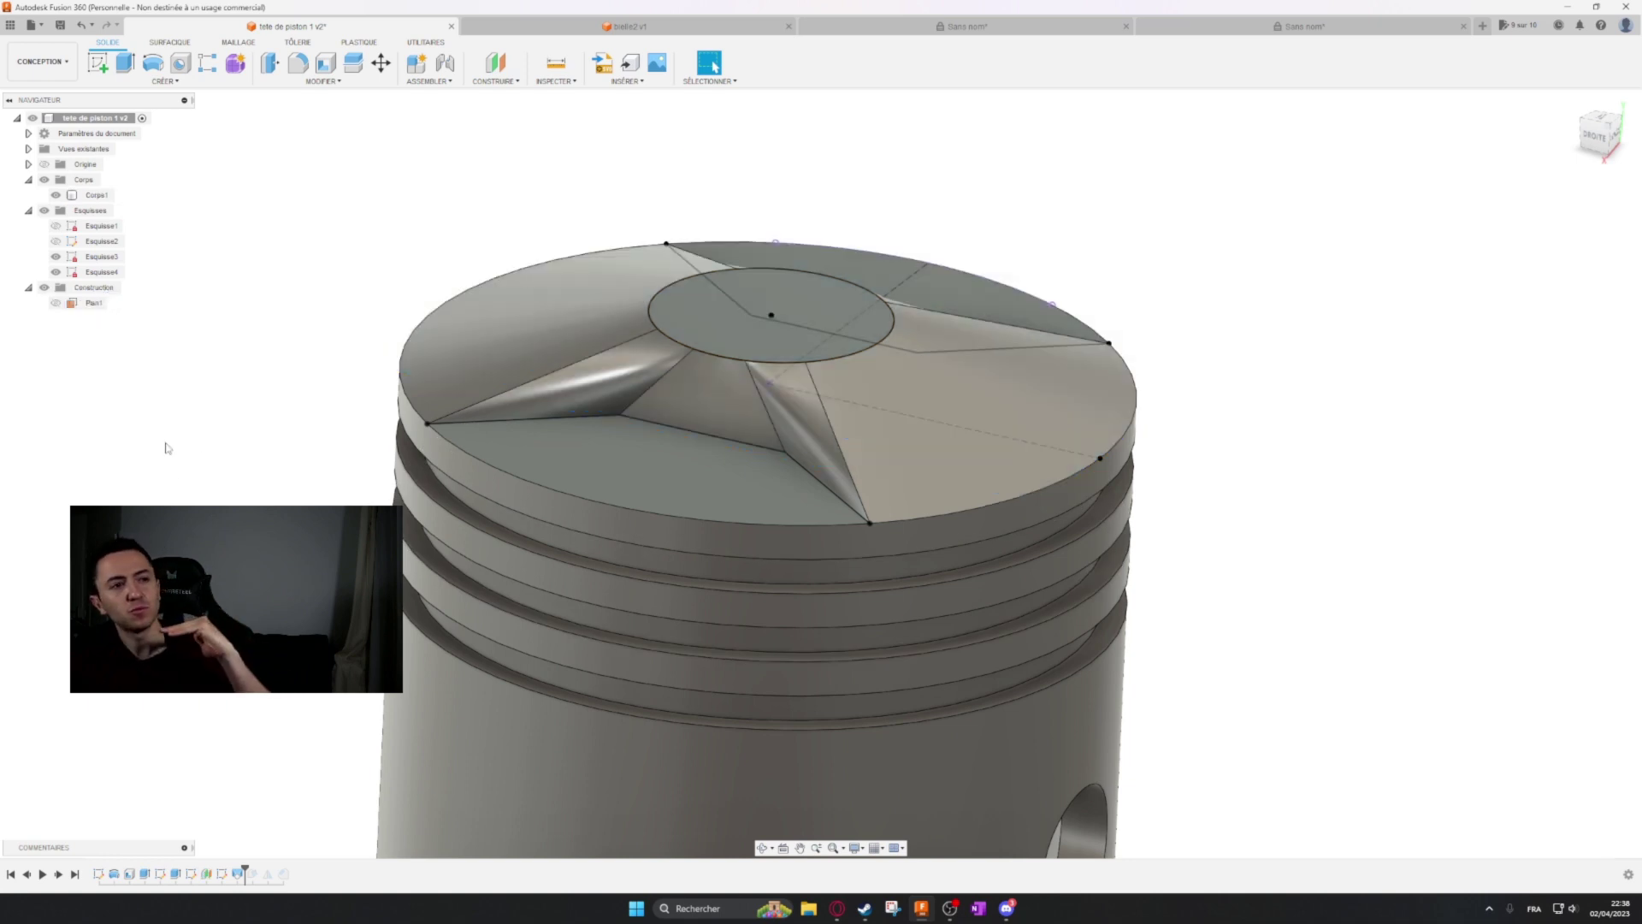
Return to the unsaved piston model and create a construction plane offset 6 mm above the notched region of the top face.
left_click(1246, 28)
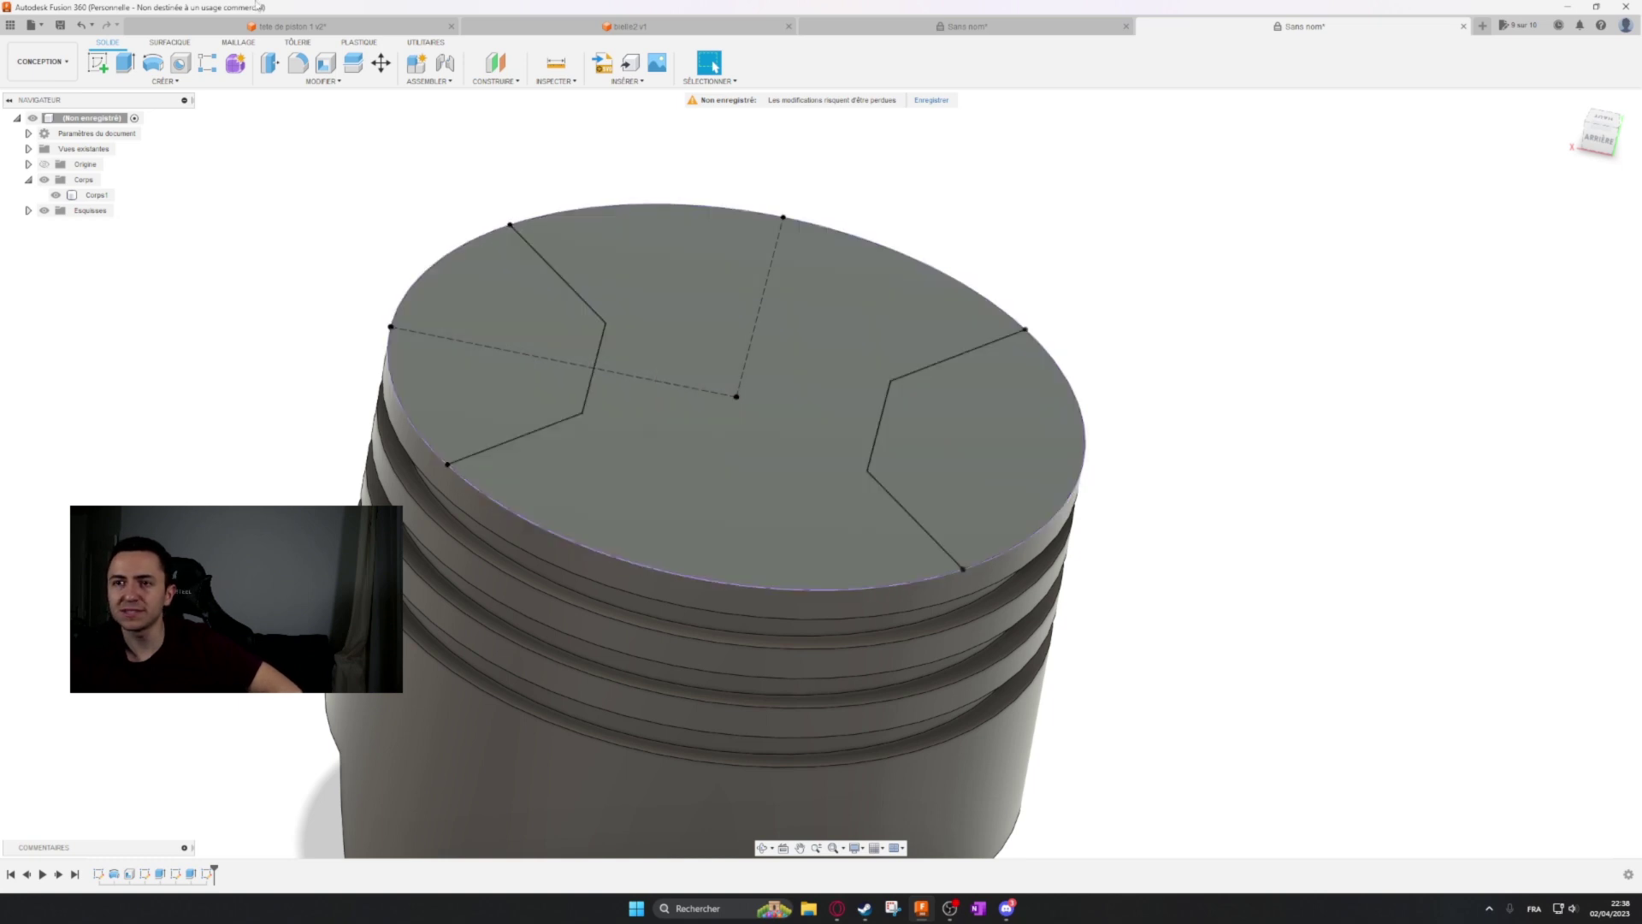
left_click(494, 82)
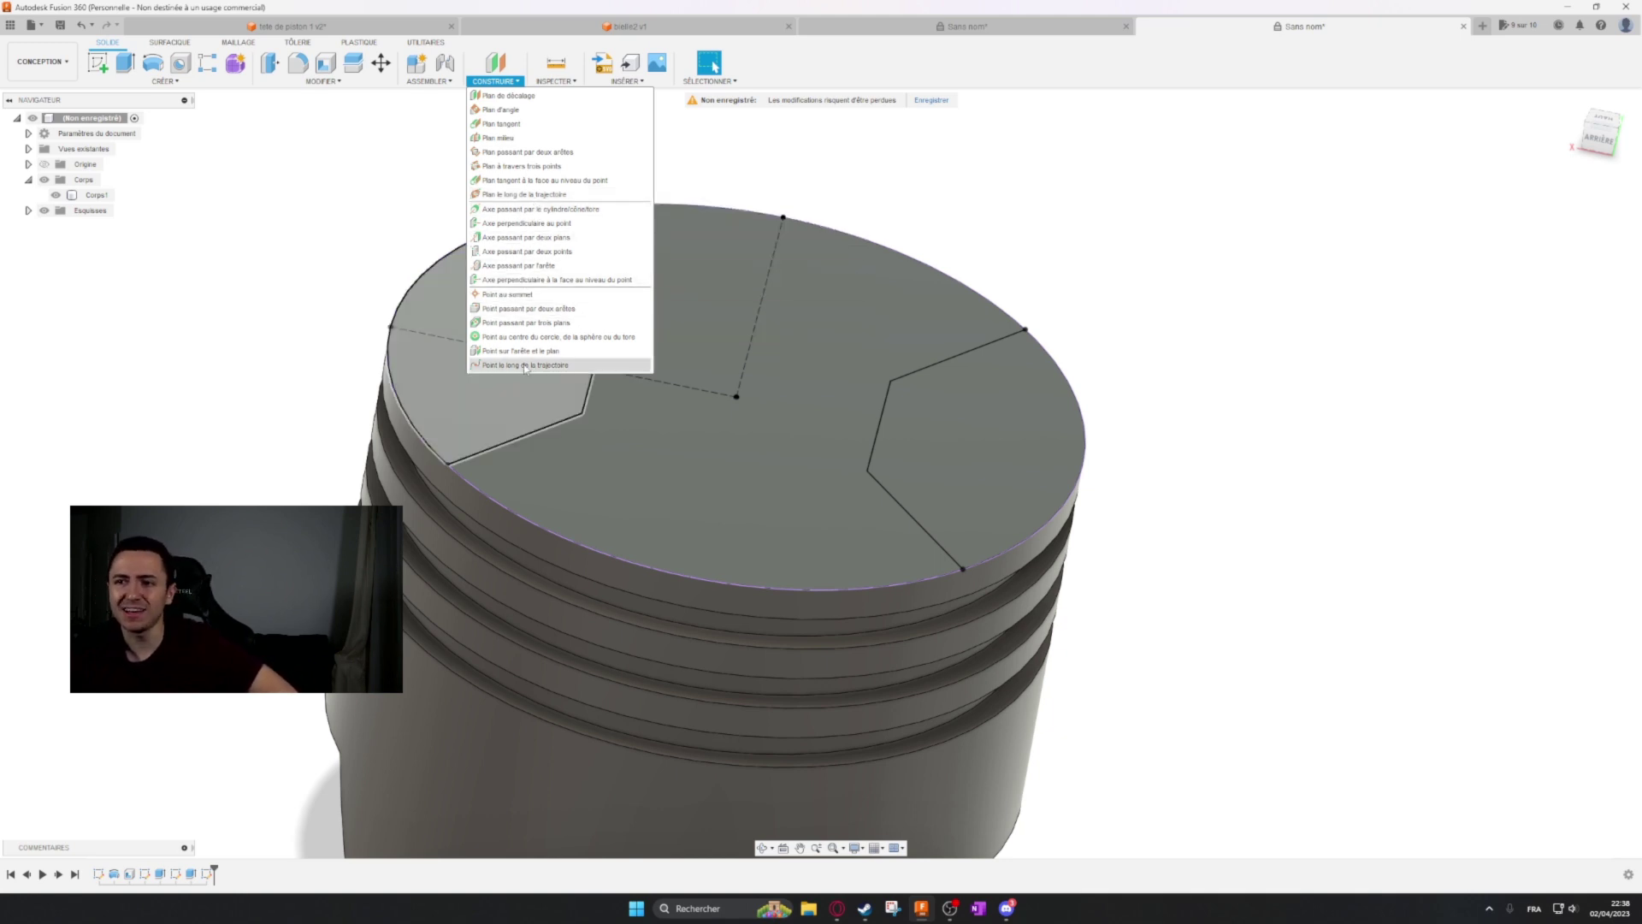
left_click(502, 100)
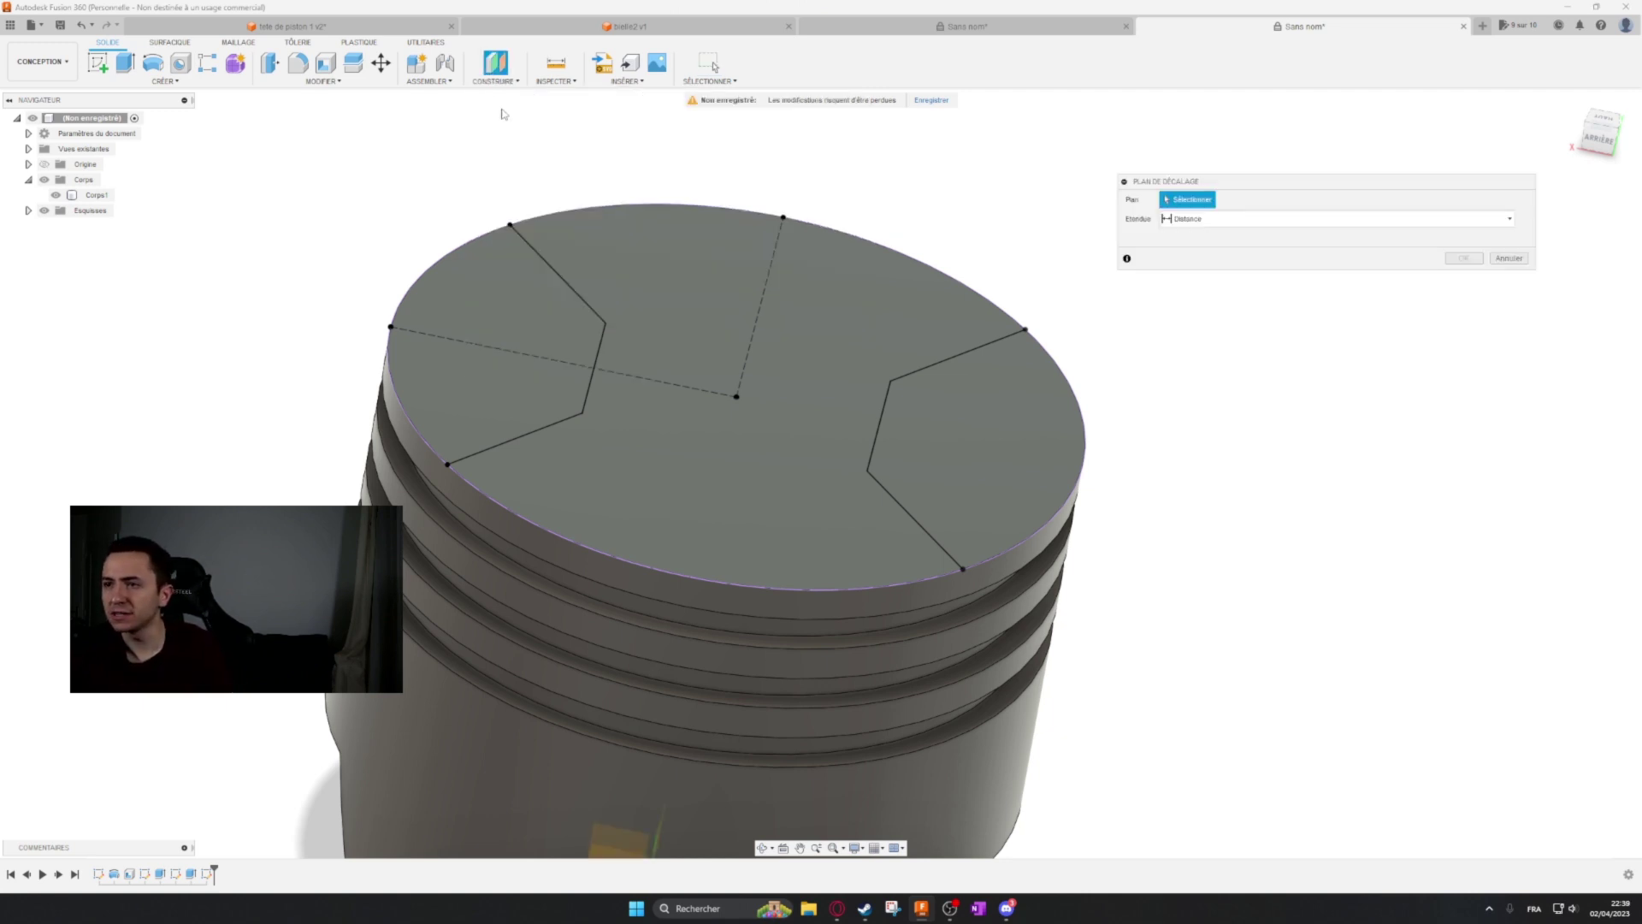
left_click(702, 322)
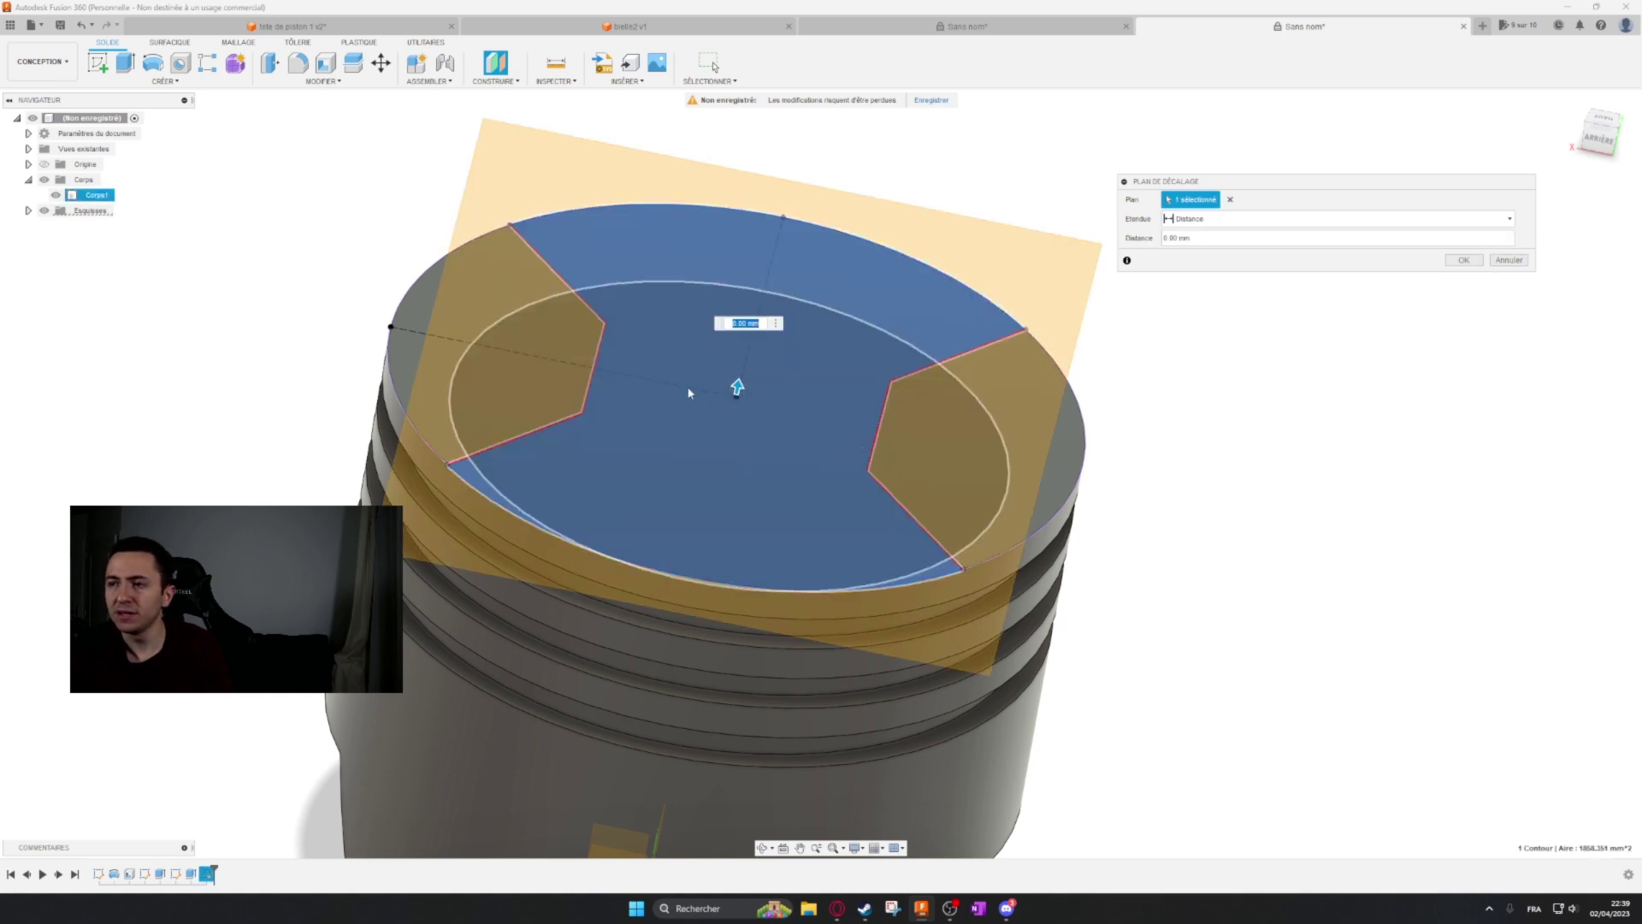
left_click_drag(737, 387, 744, 329)
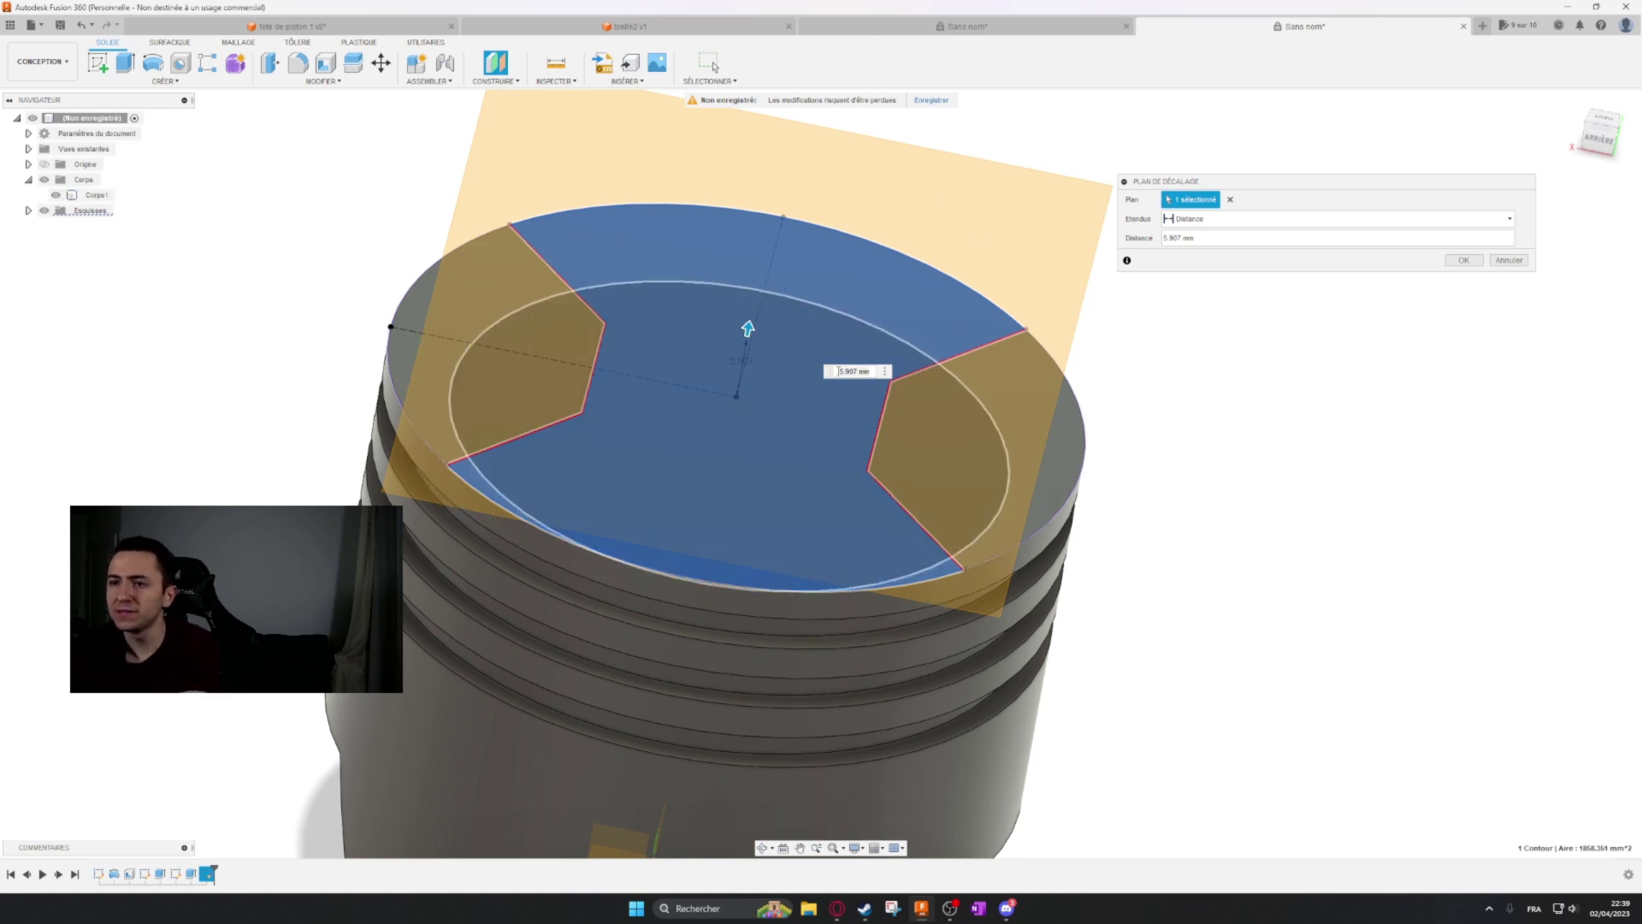
double_click(851, 371)
key("Return")
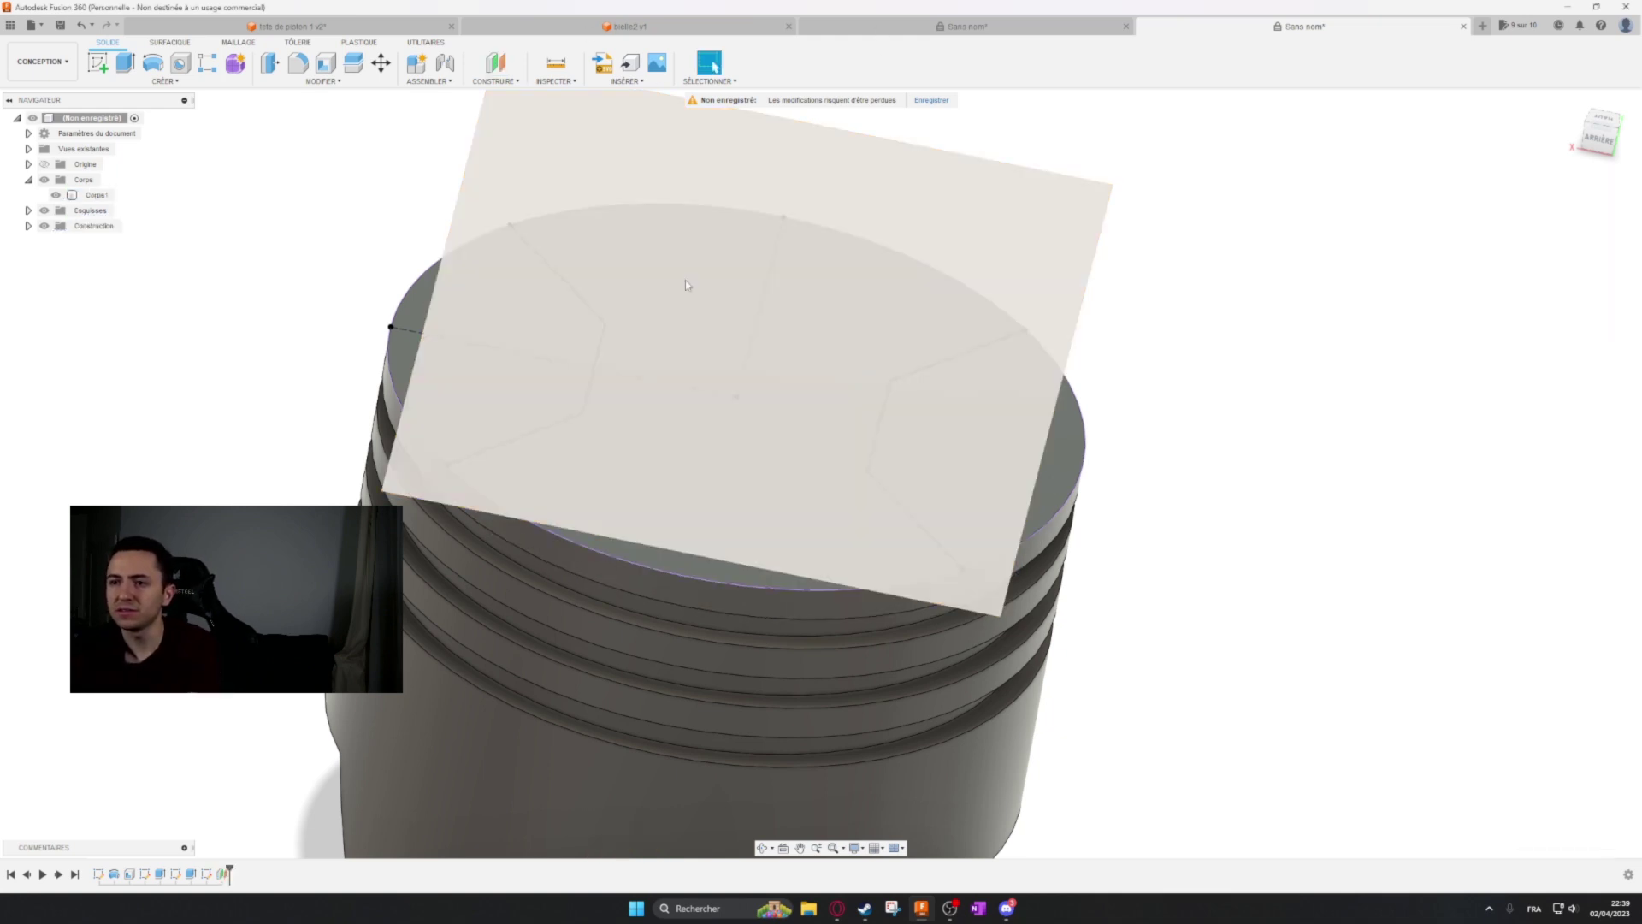
Check the offset distance of construction plane Plan1 in the tete de piston 1 document.
left_click(268, 26)
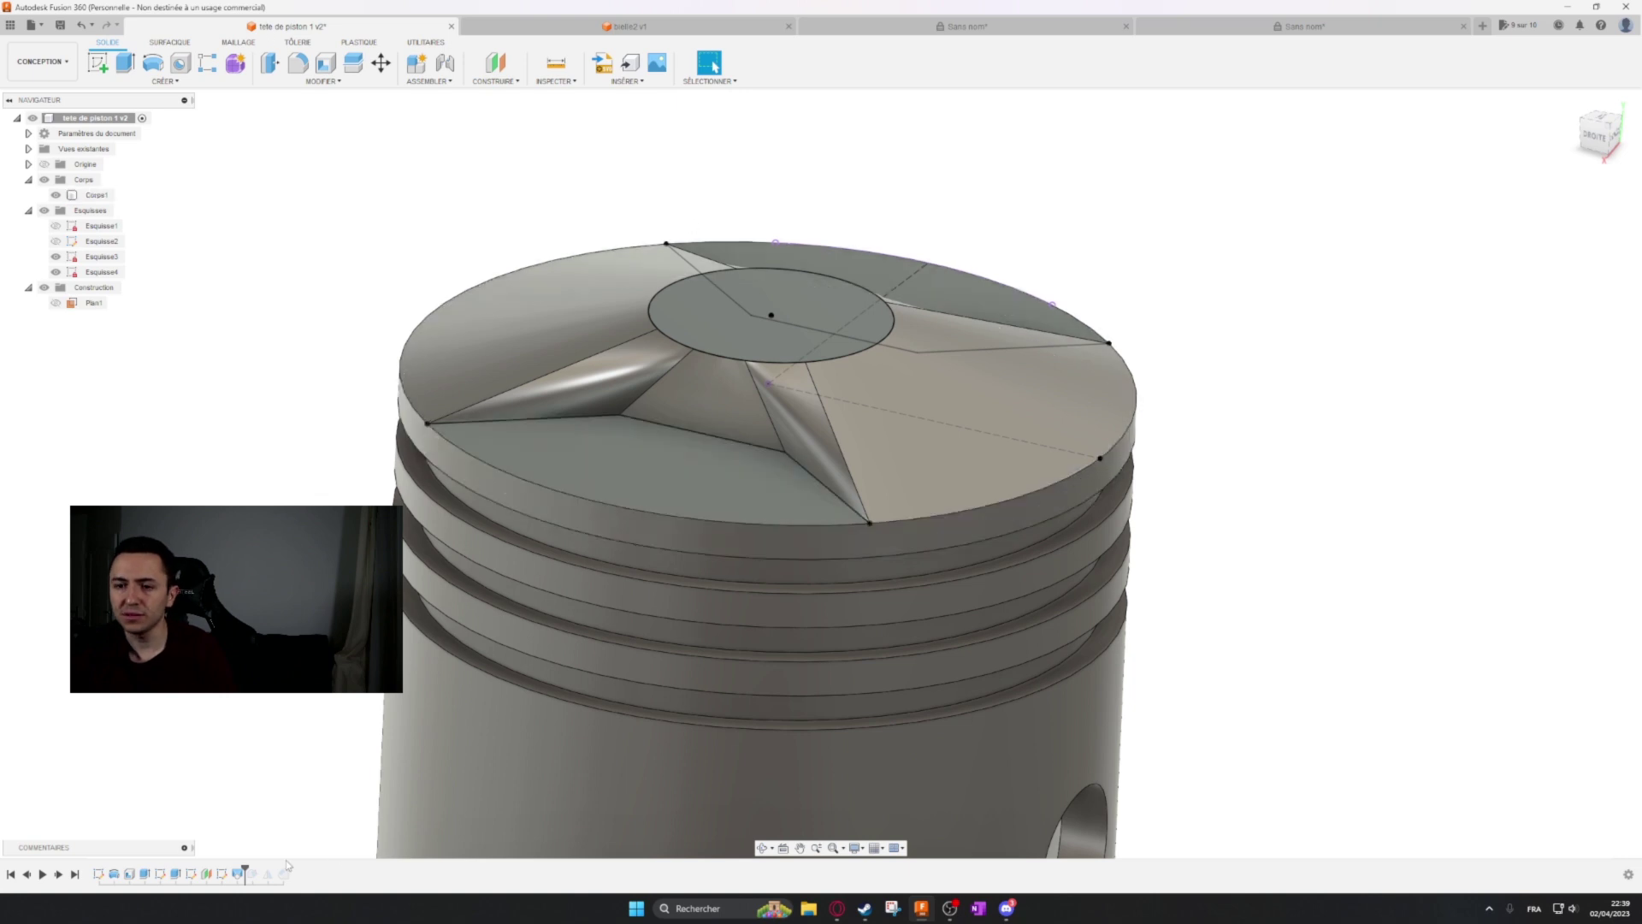
left_click(210, 876)
right_click(210, 877)
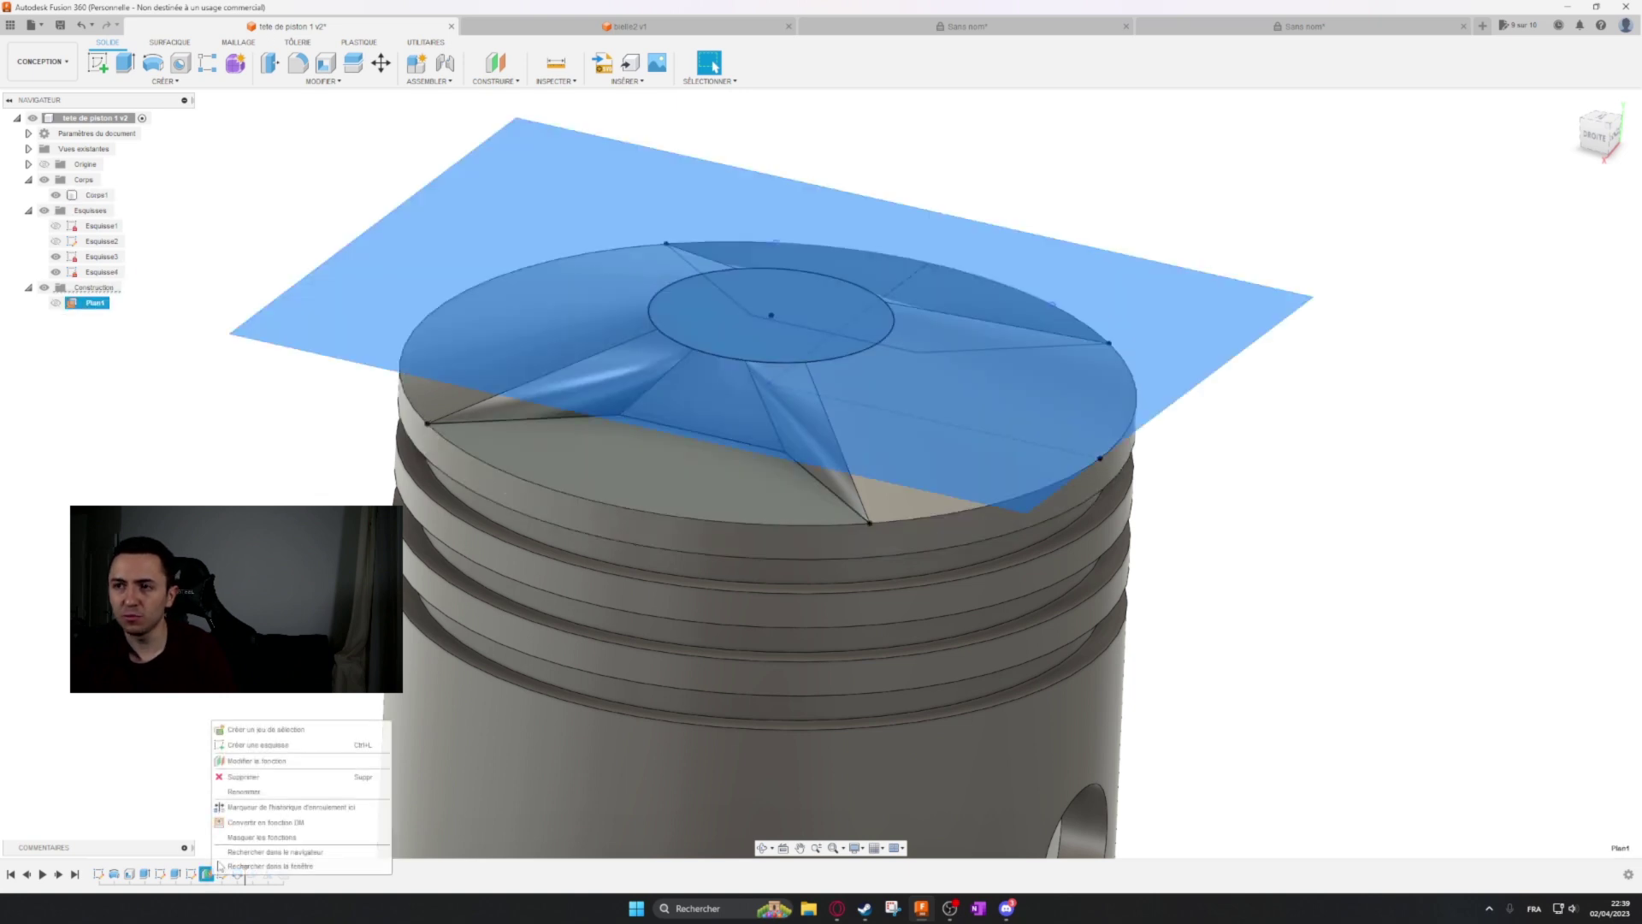
left_click(258, 756)
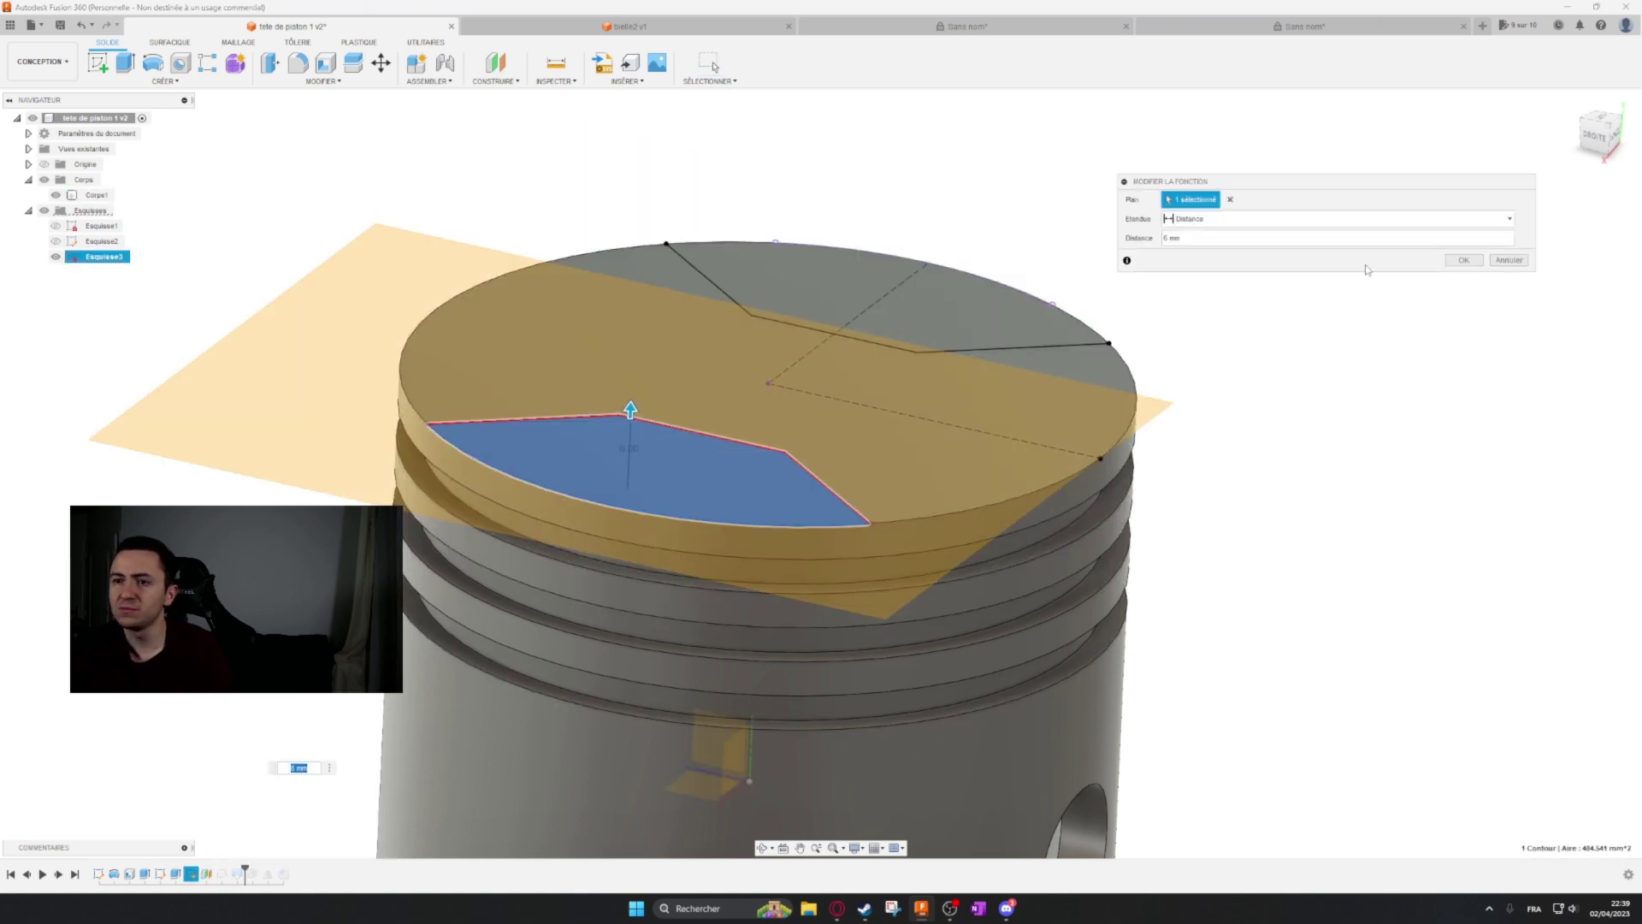
left_click(1461, 259)
Return to the unsaved piston model and start a sketch on the offset plane above the top face.
left_click(1380, 24)
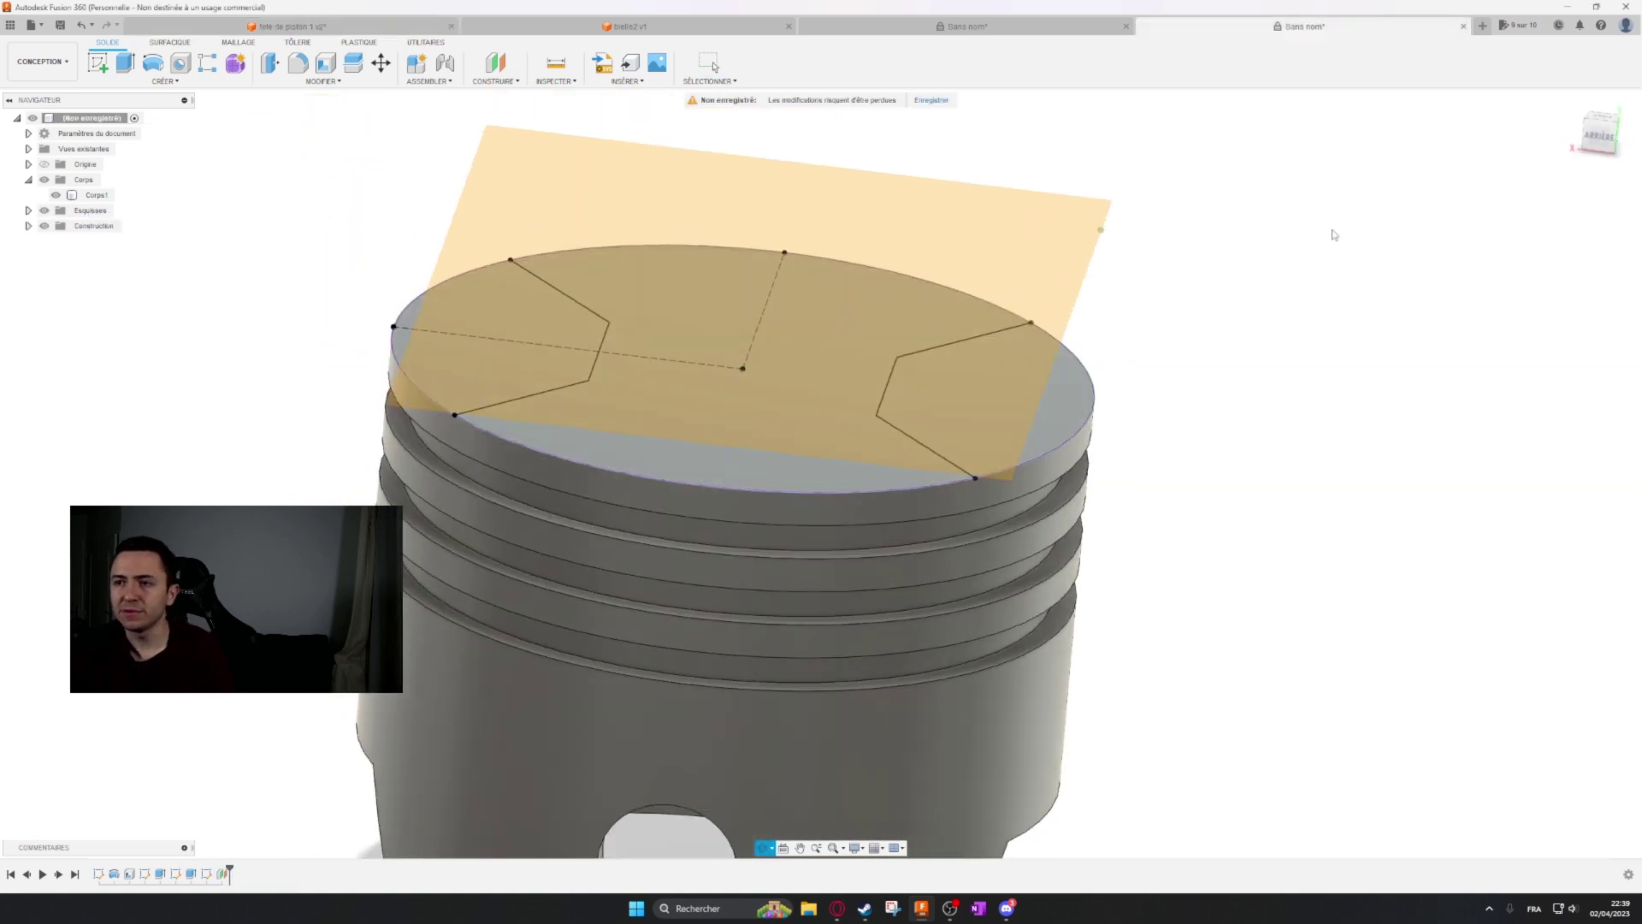
right_click(1026, 253)
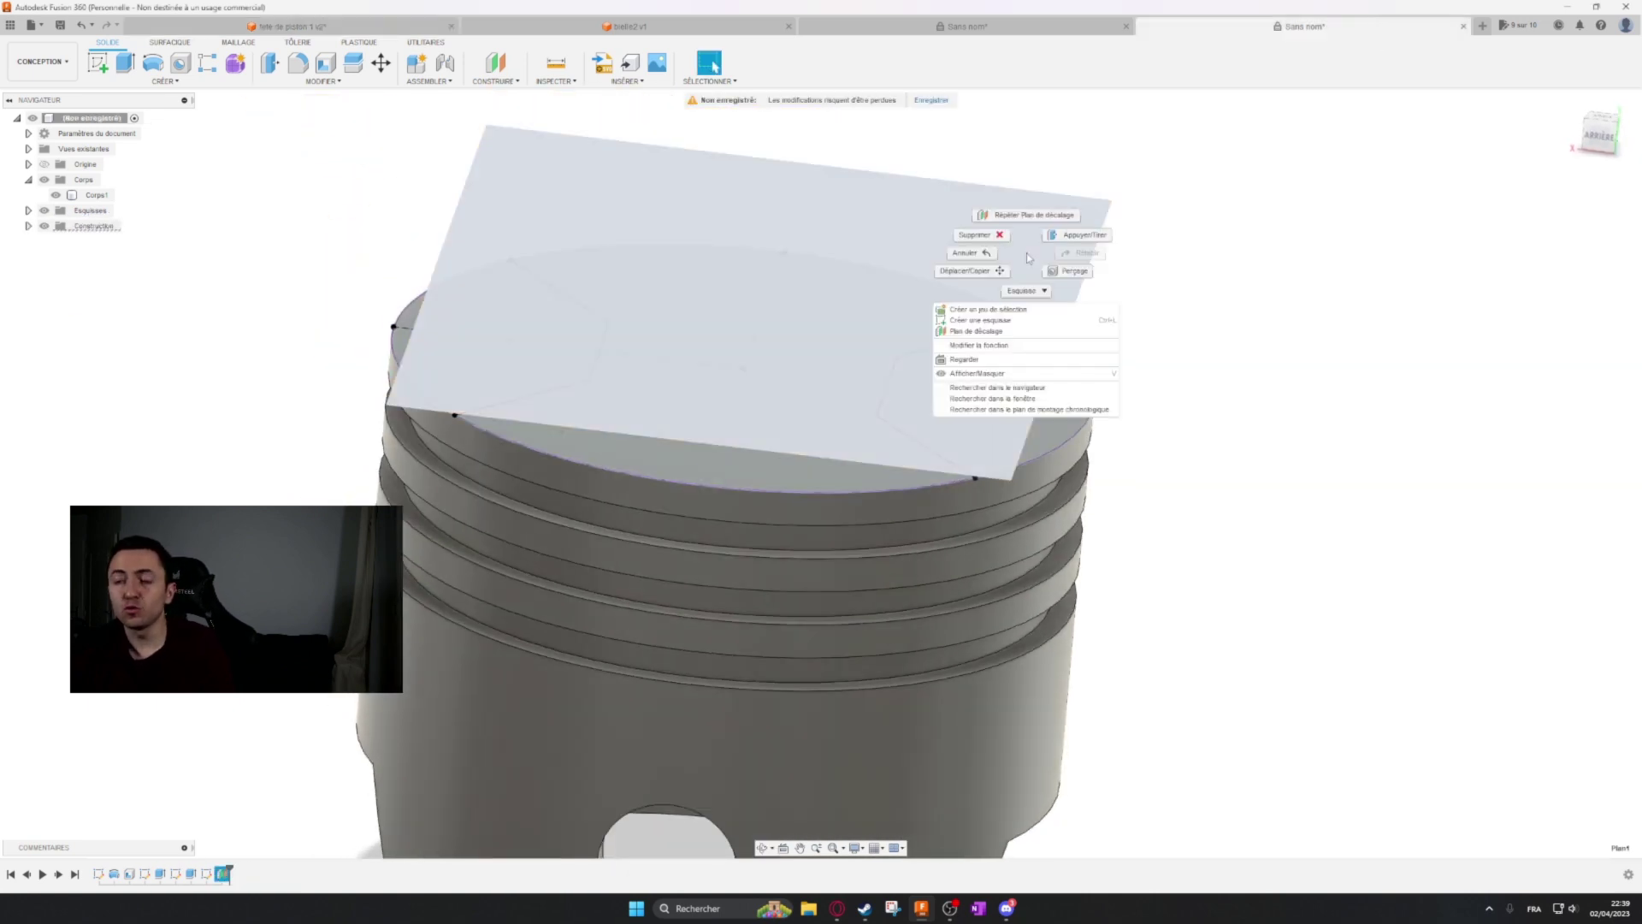
left_click(1043, 320)
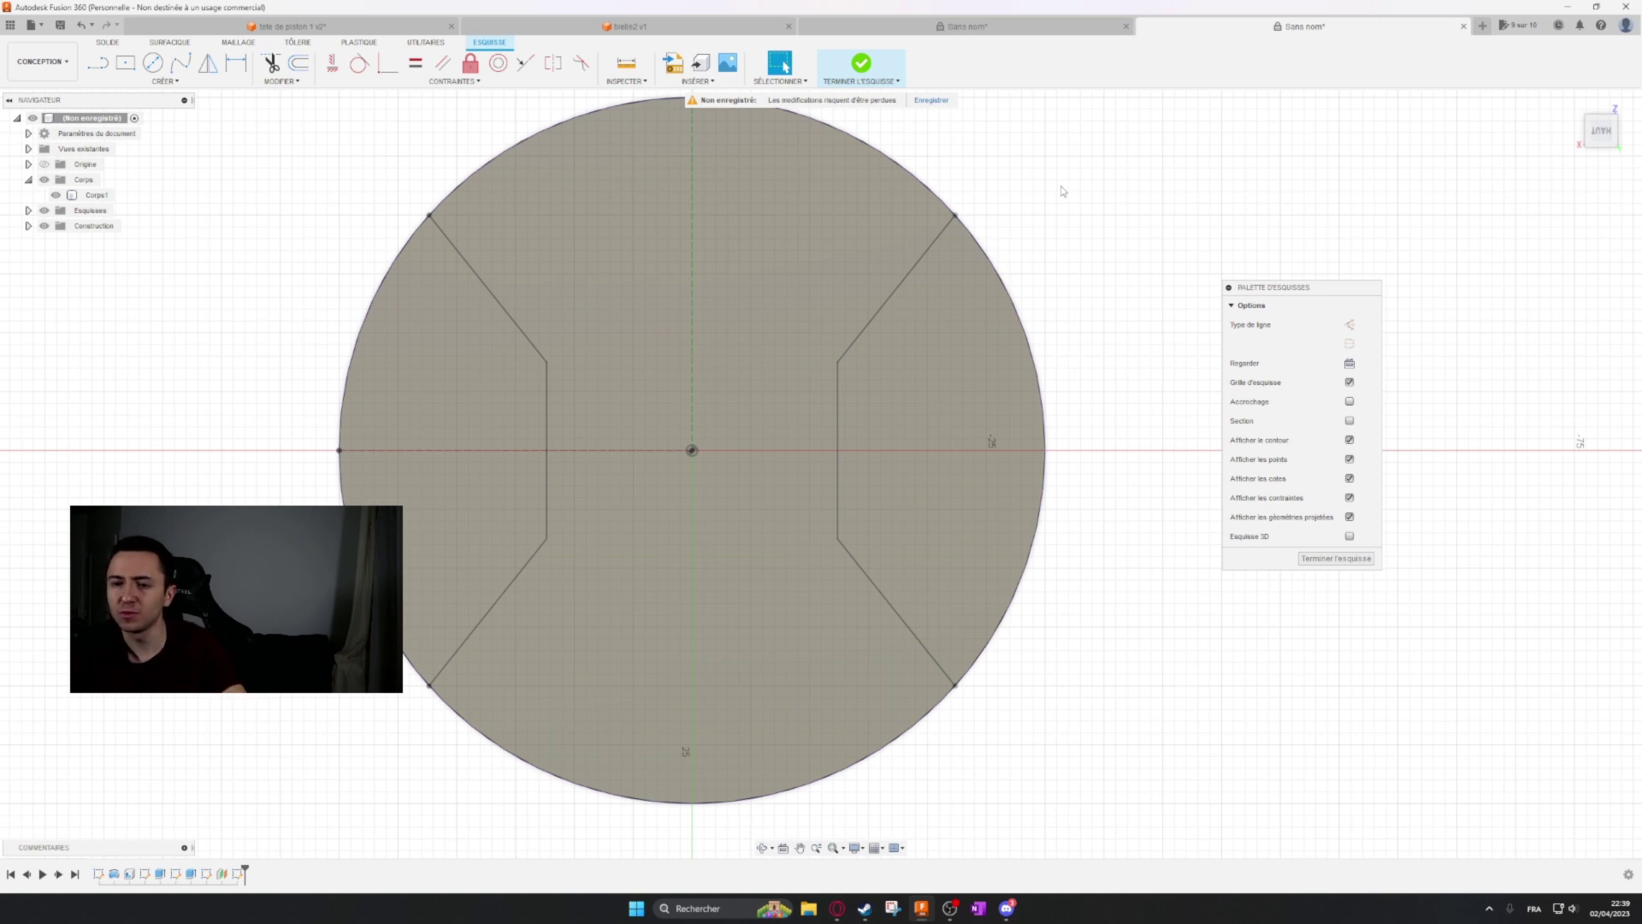
left_click(29, 227)
right_click(85, 242)
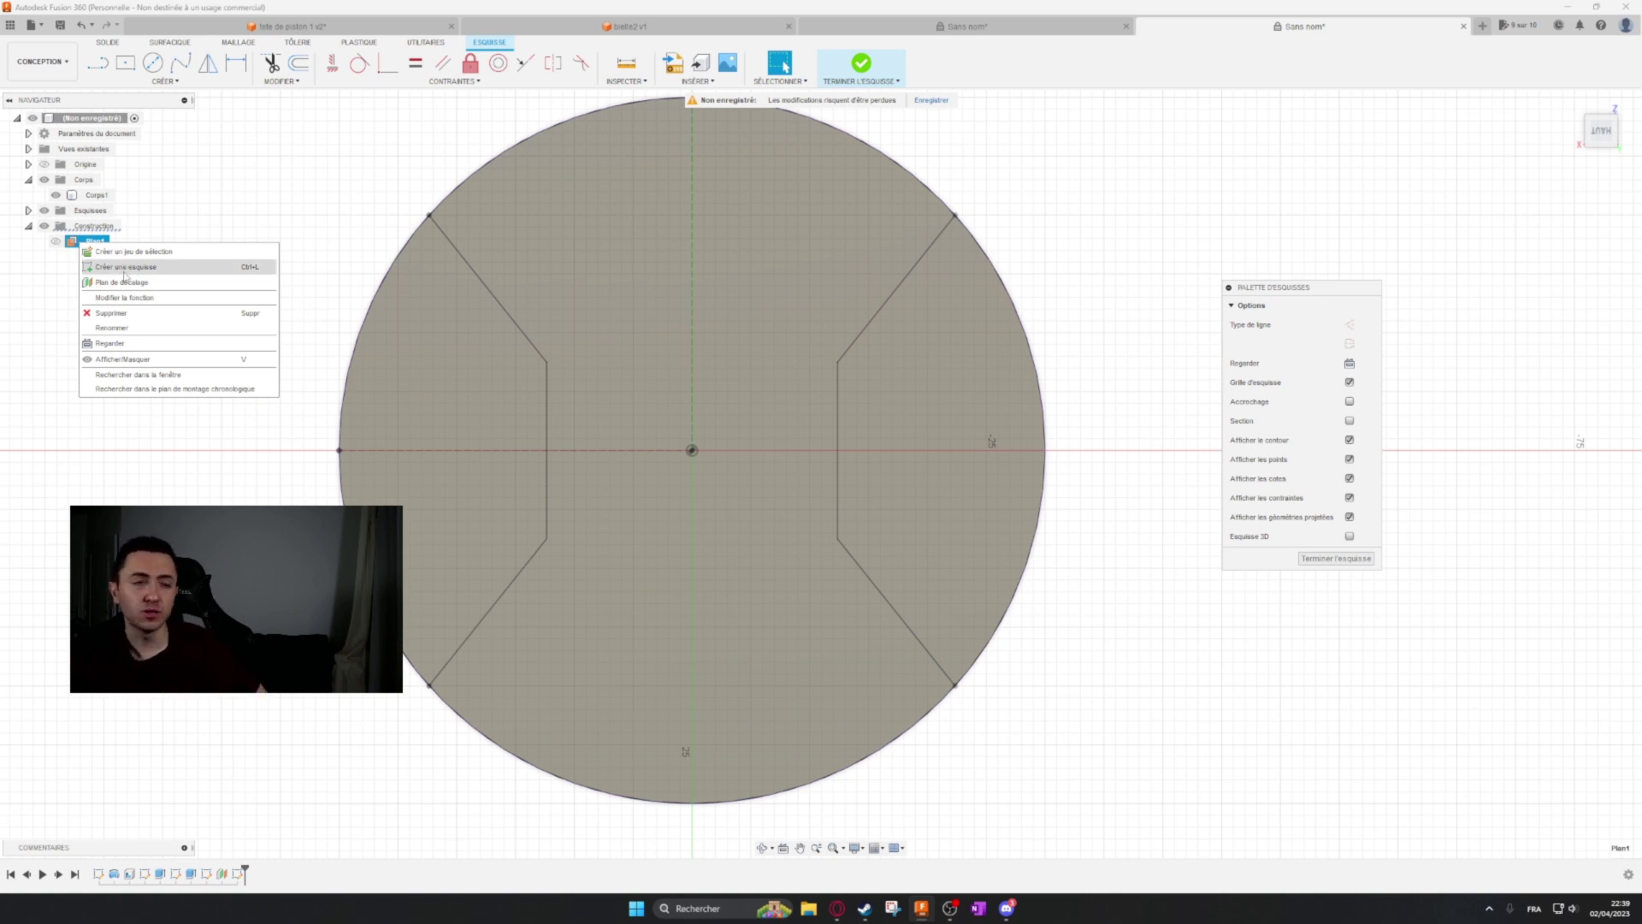
left_click(341, 141)
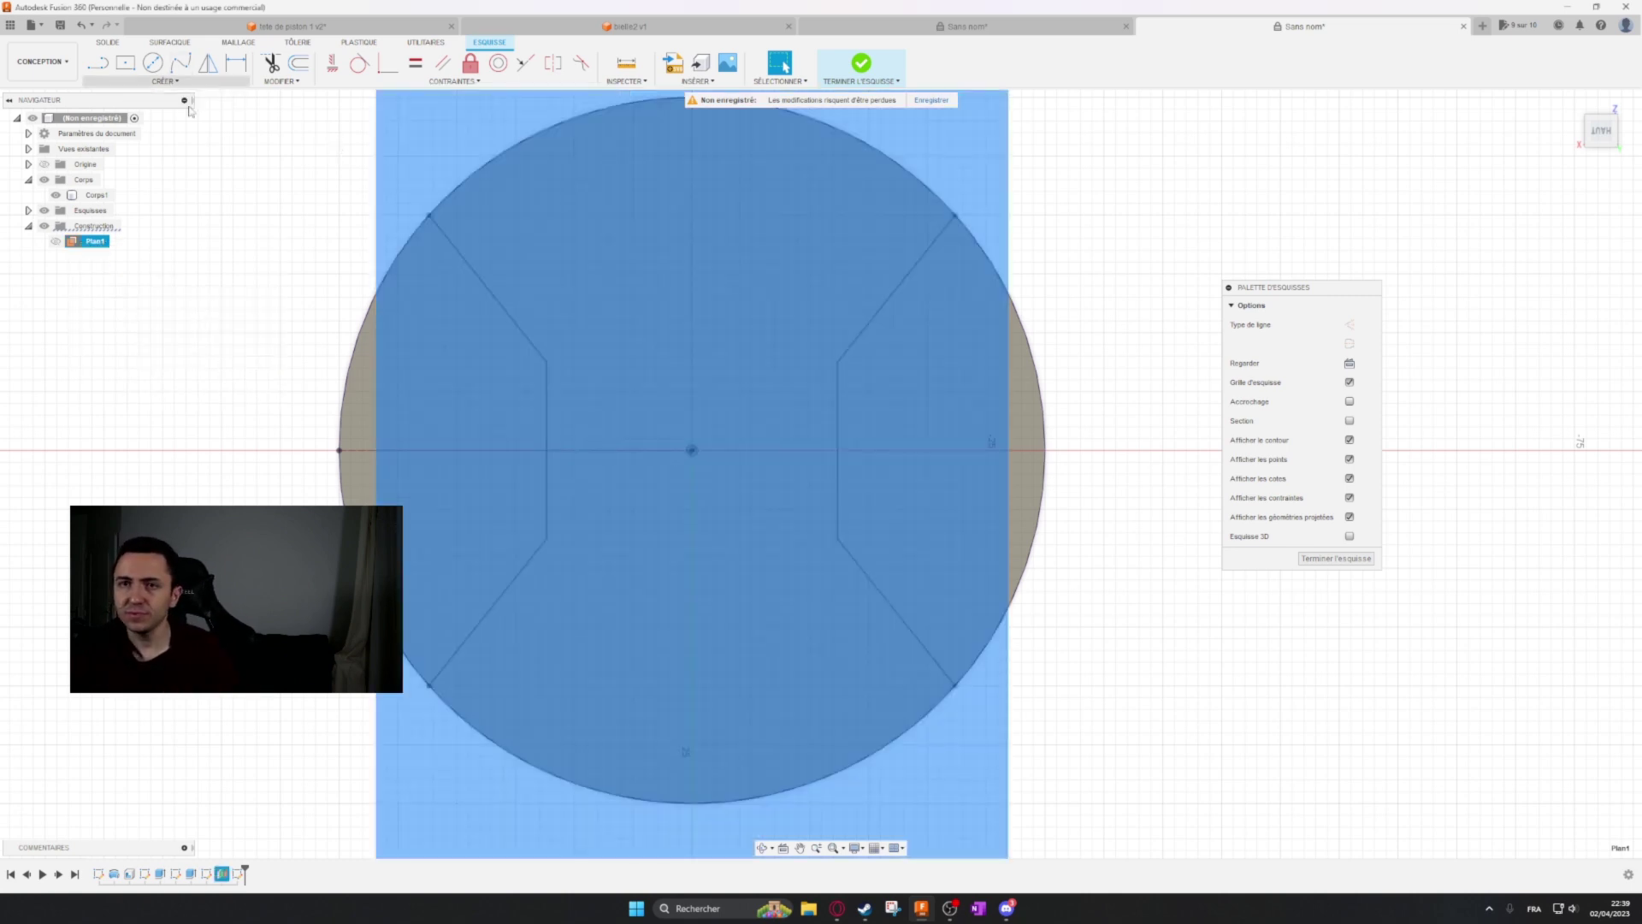
left_click(201, 126)
Draw a circle about 14.5 mm in diameter centered on the sketch origin.
left_click(153, 63)
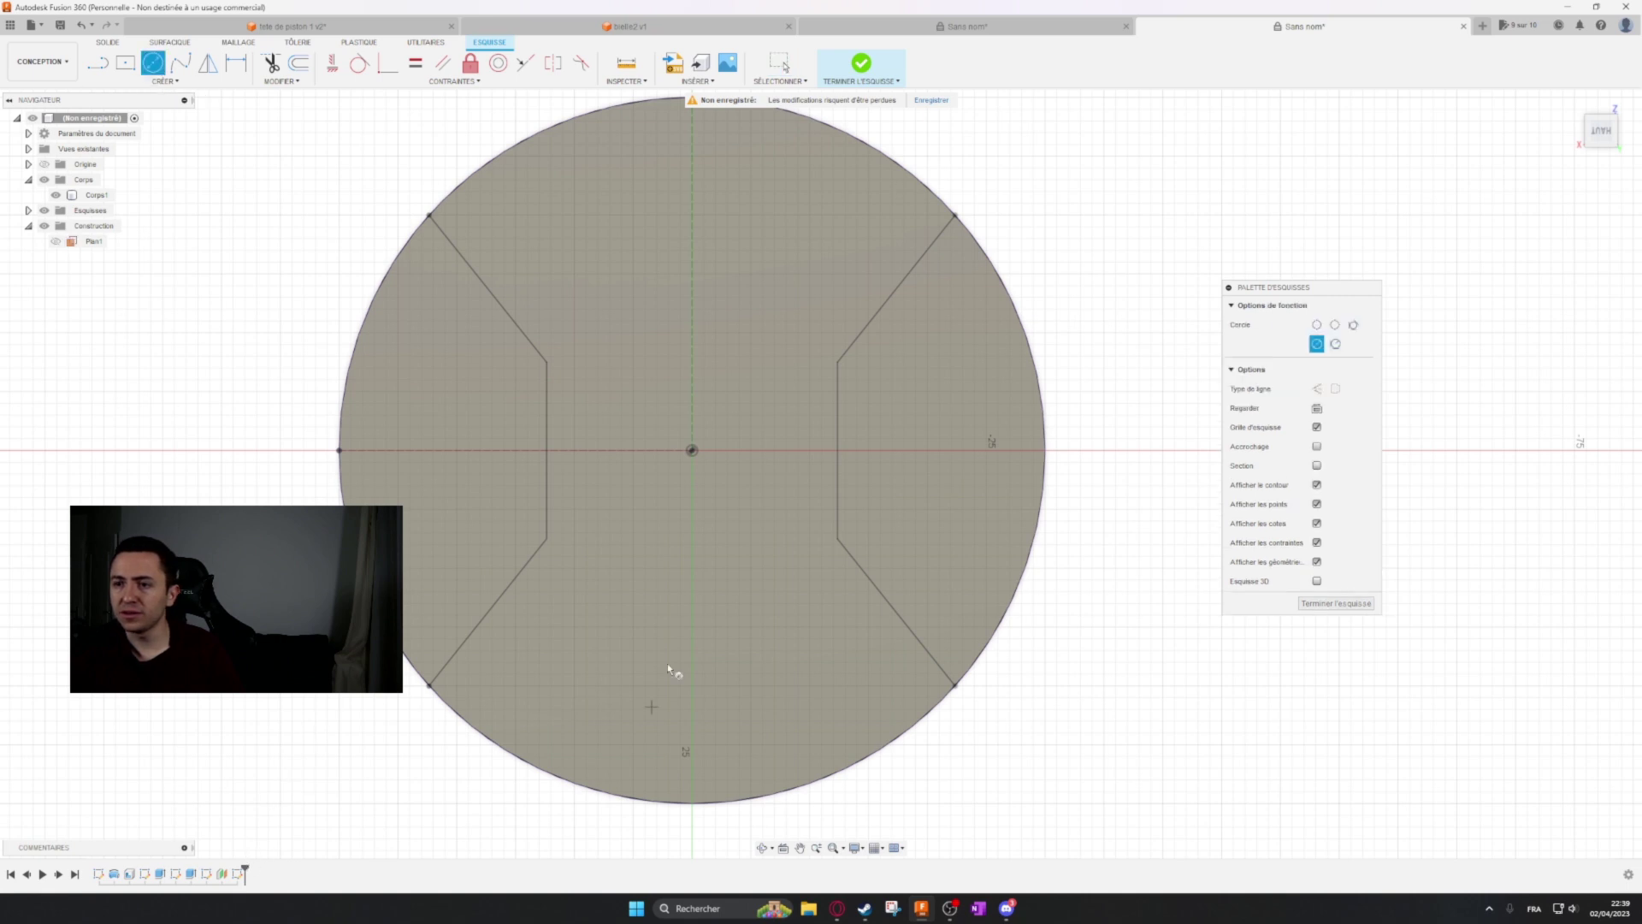
left_click(693, 450)
left_click(753, 391)
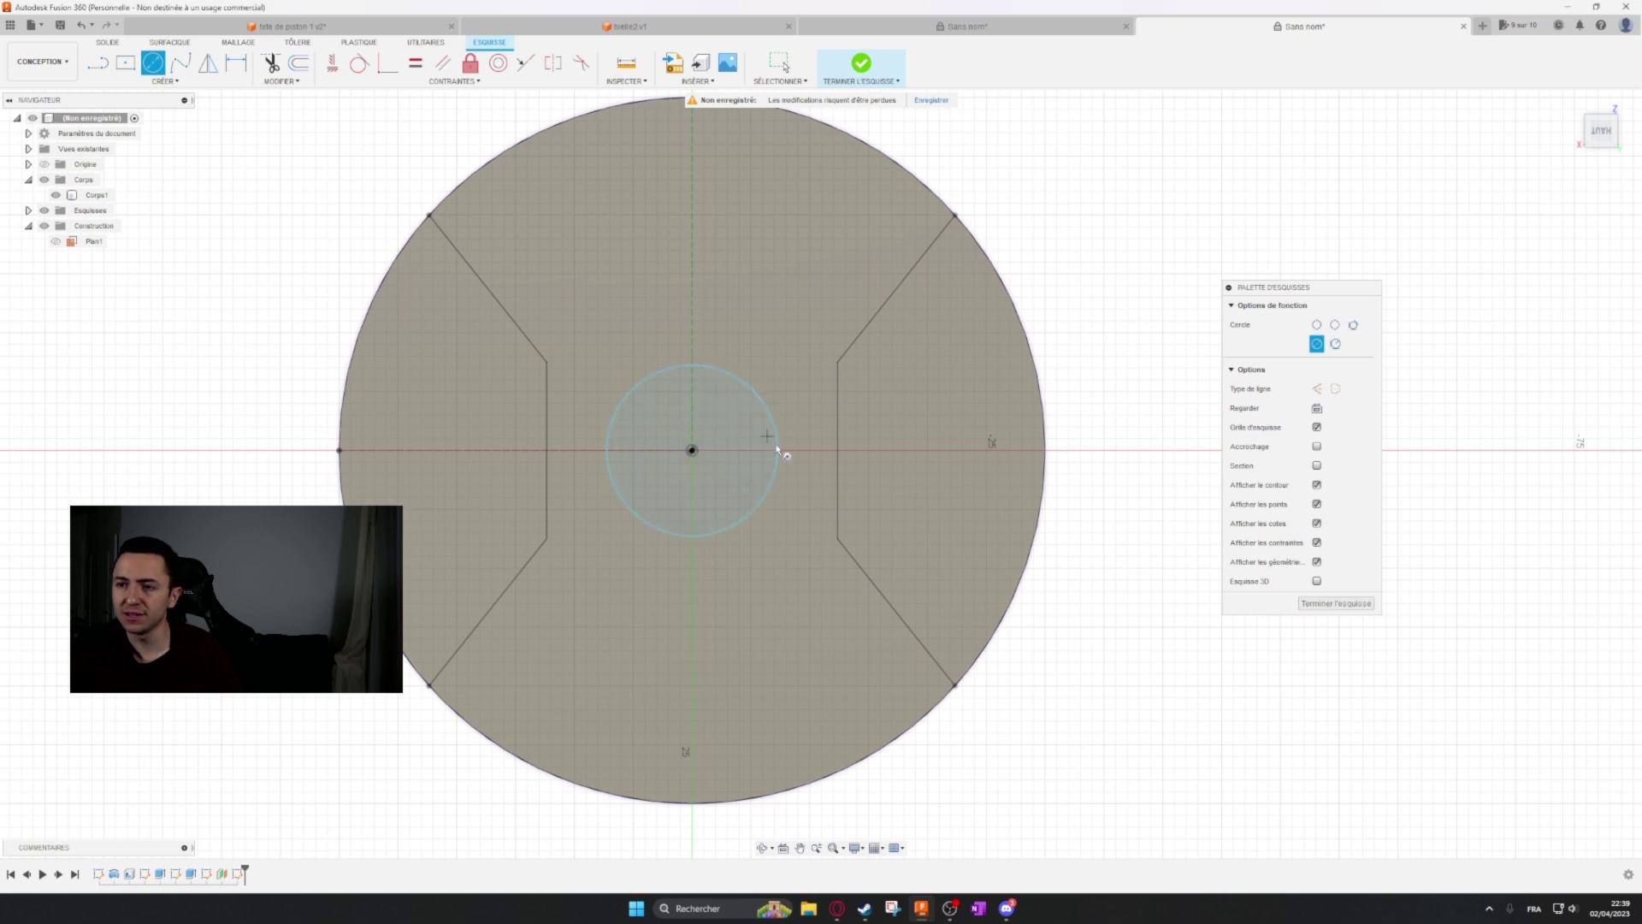
key("Escape")
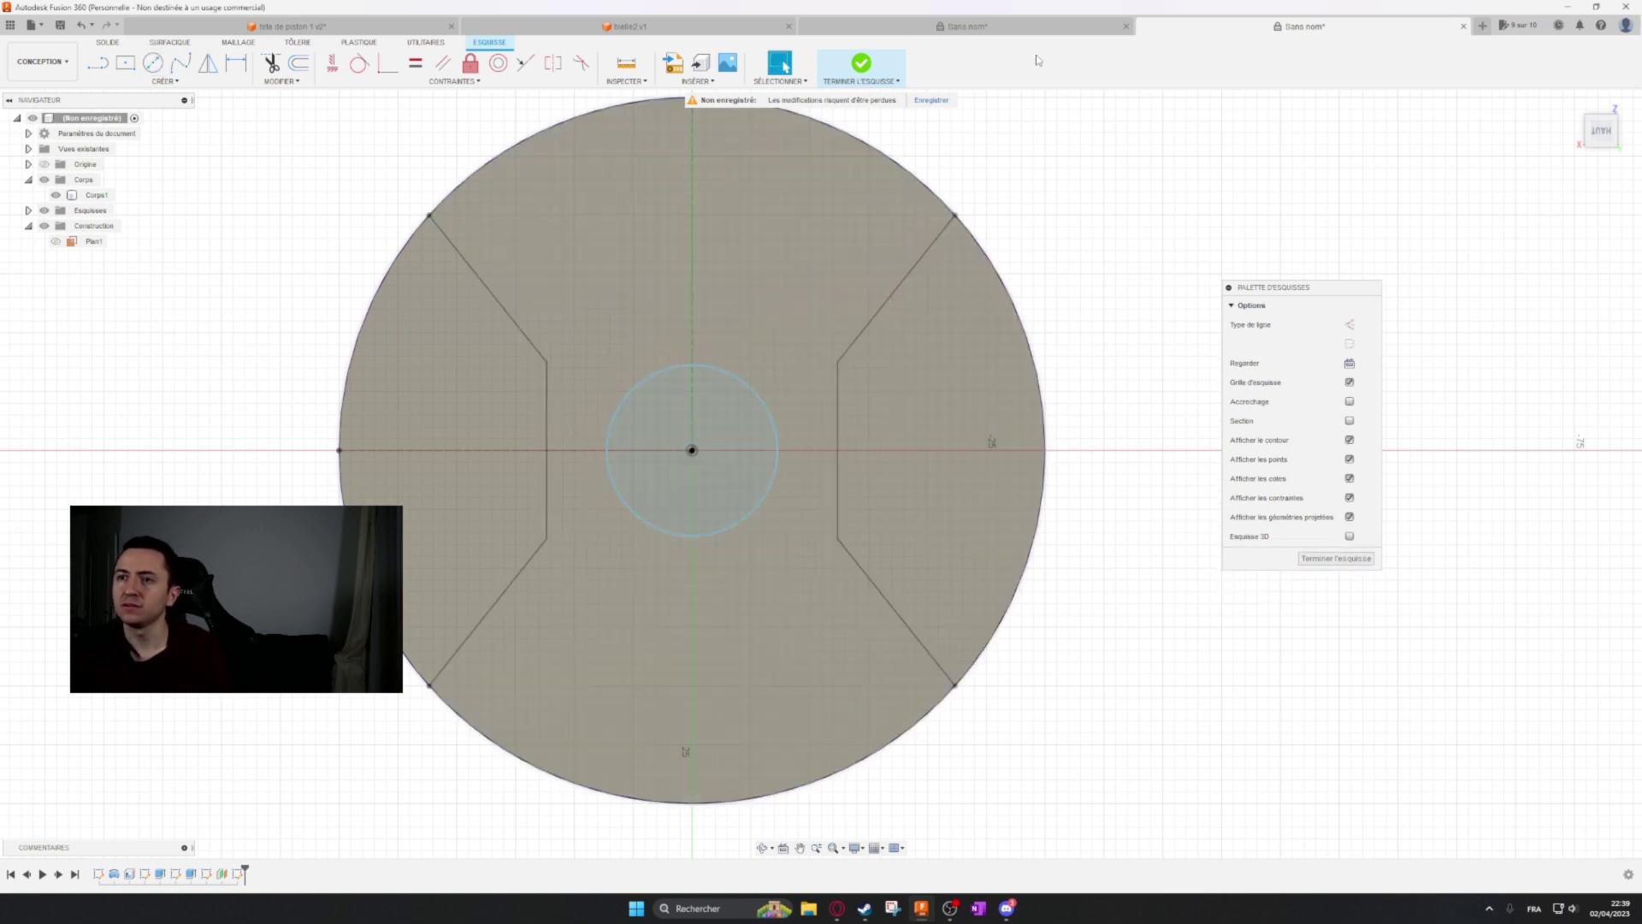
Look up the radius of the central crown circle in the top view of the dimensioned drawing.
left_click(1041, 34)
middle_click_drag(1038, 398, 1094, 49)
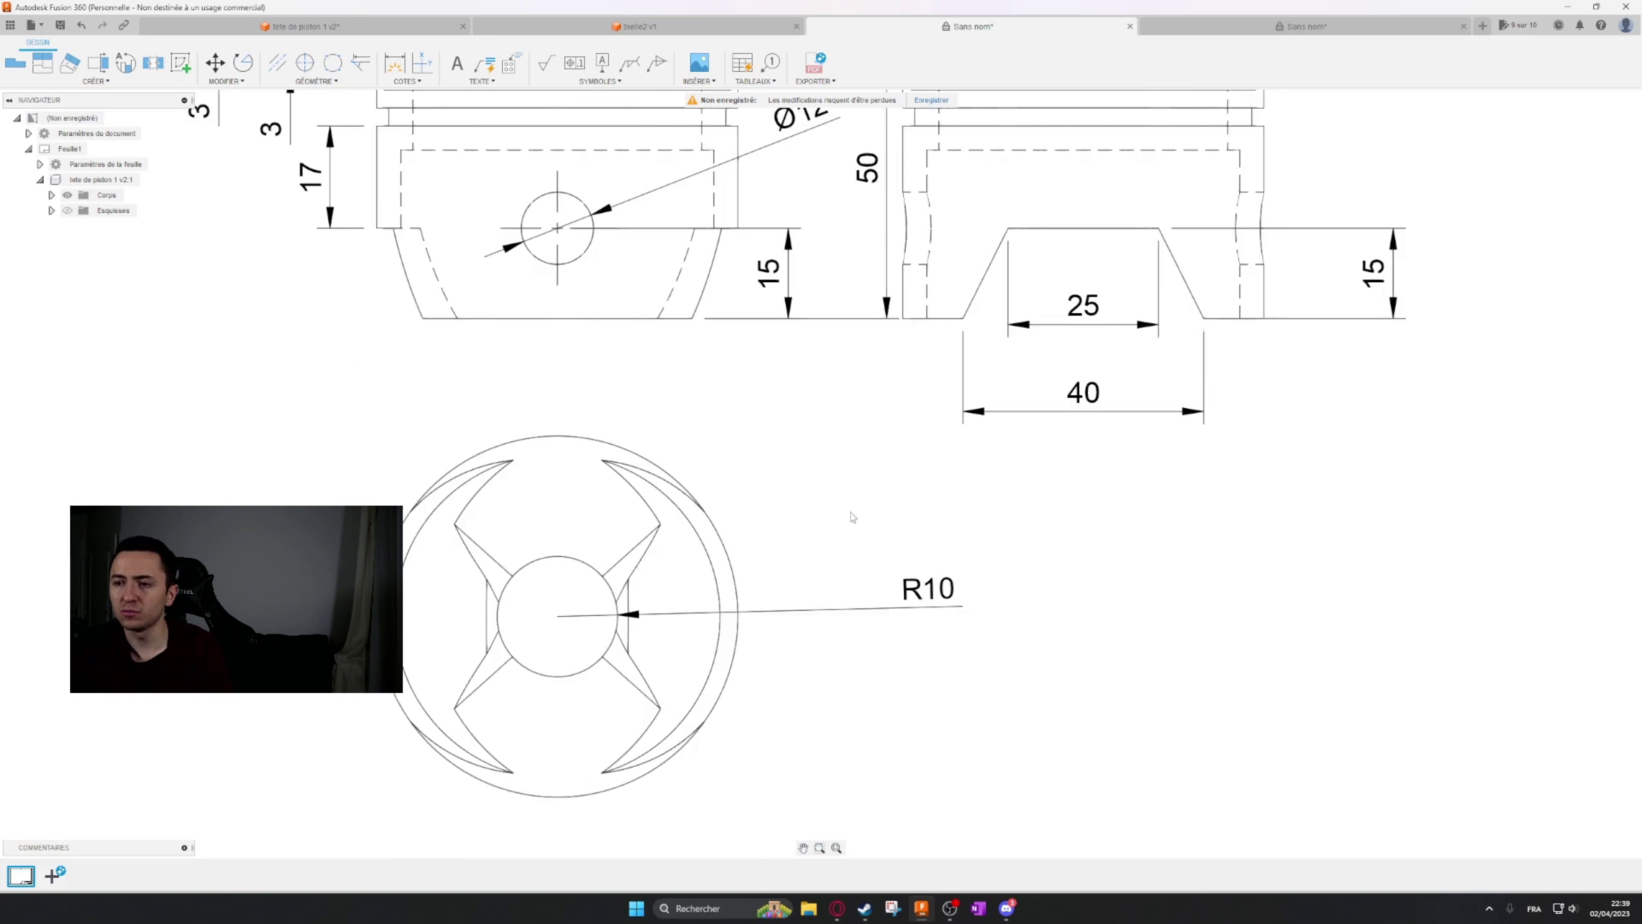
left_click(1276, 27)
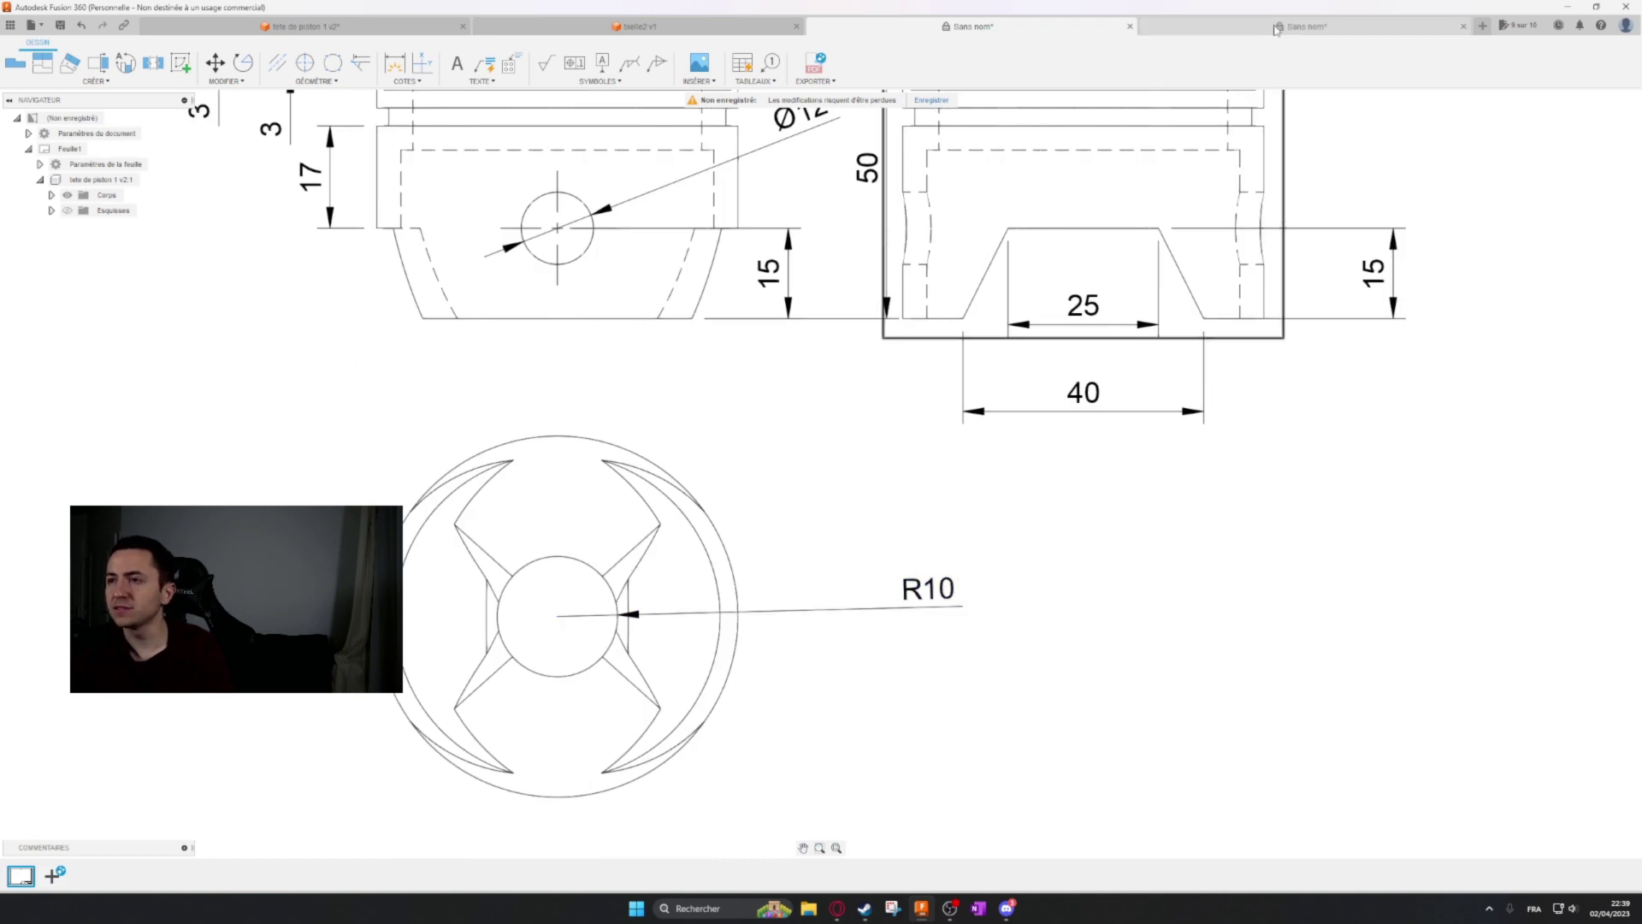
Set the diameter of the central circle to 20 mm and finish the sketch.
key("d")
left_click(757, 394)
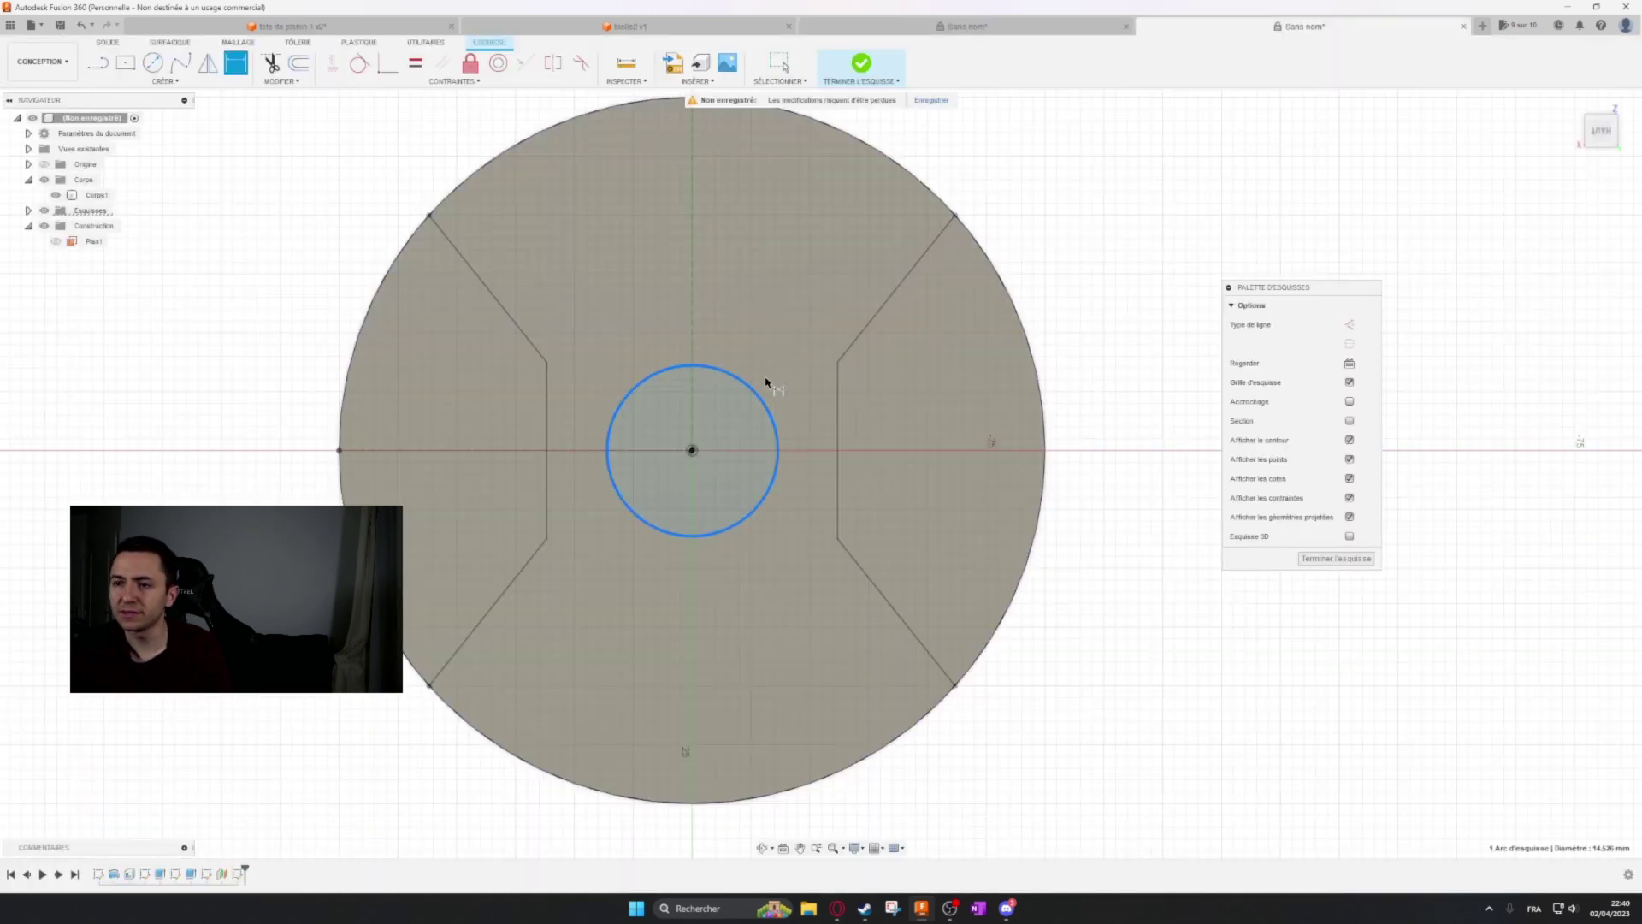
left_click(1145, 202)
type("20")
key("Return")
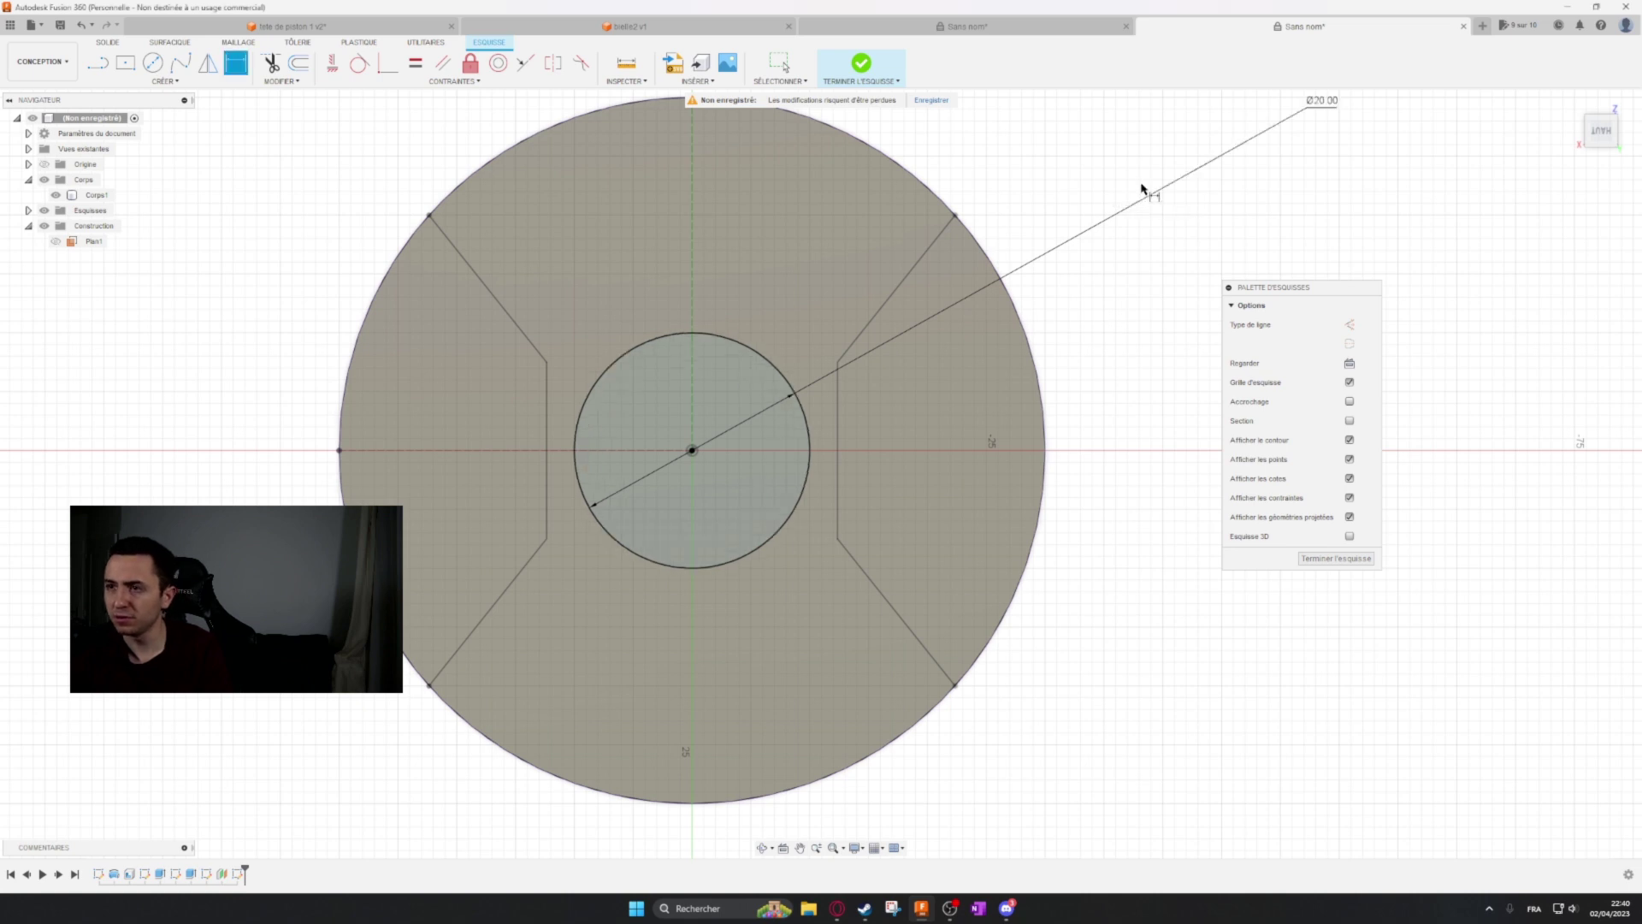
left_click(1338, 558)
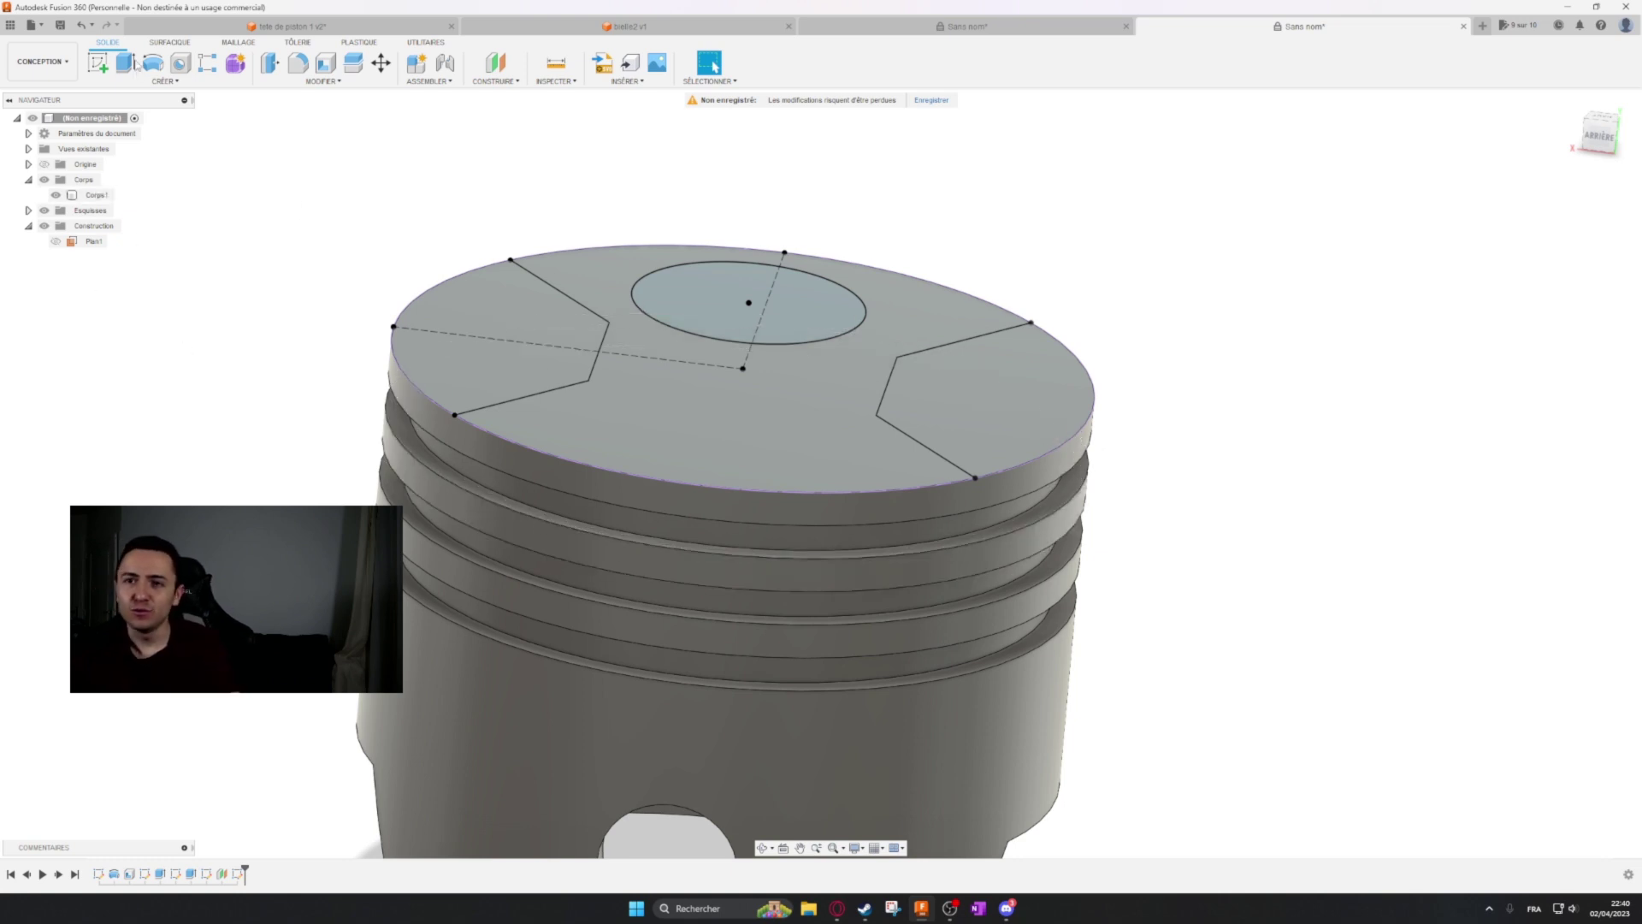
left_click(175, 81)
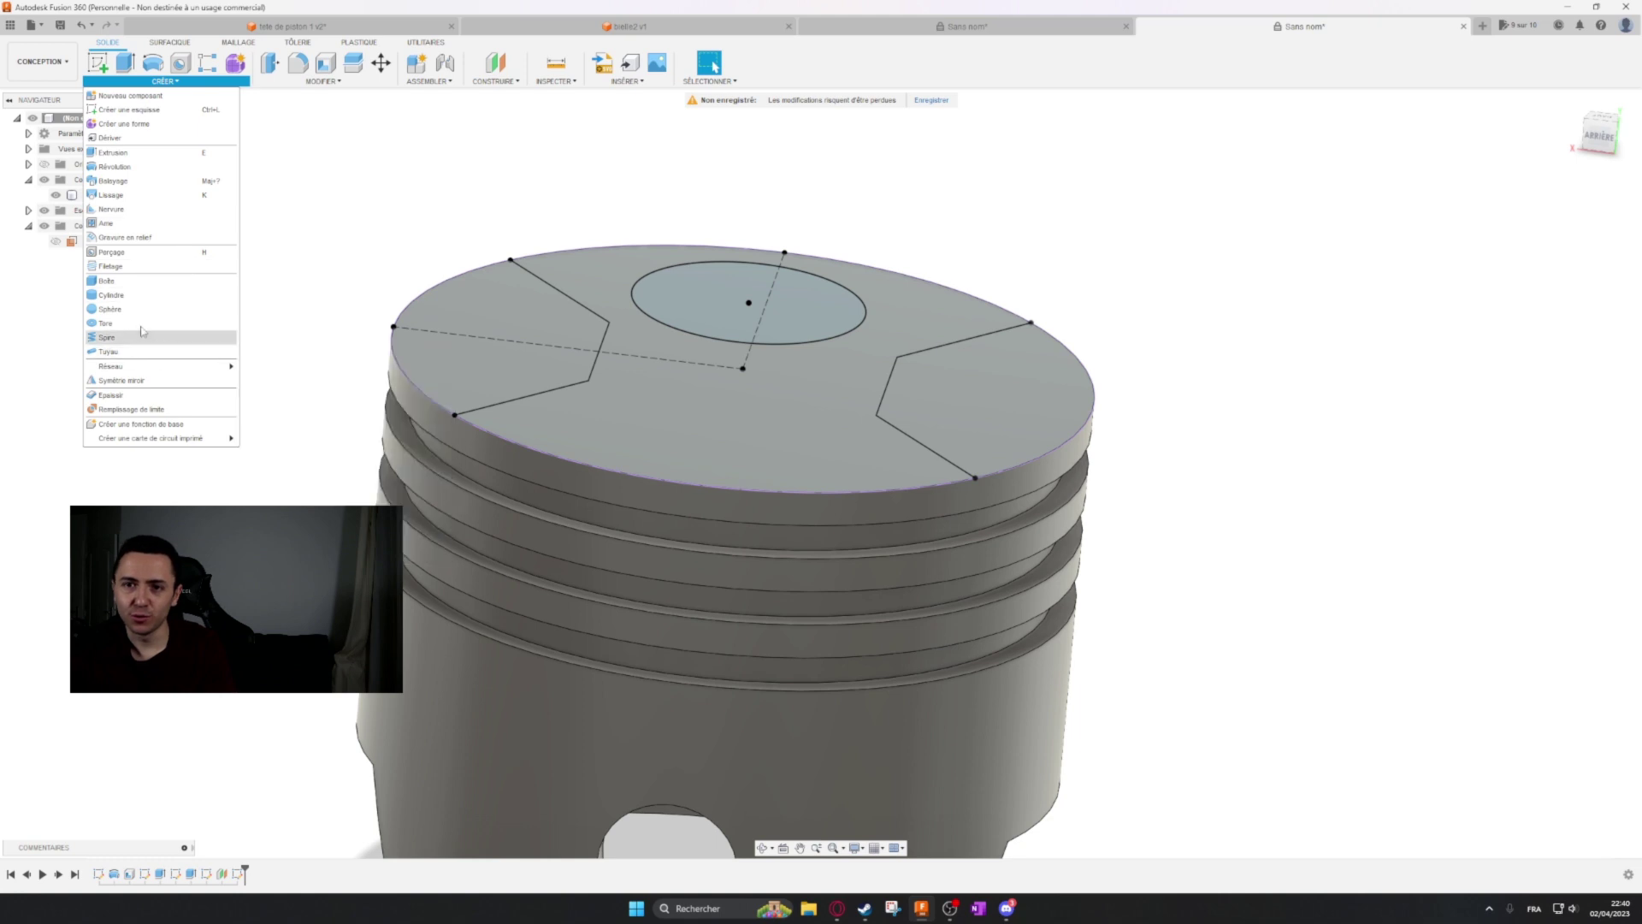
left_click(128, 194)
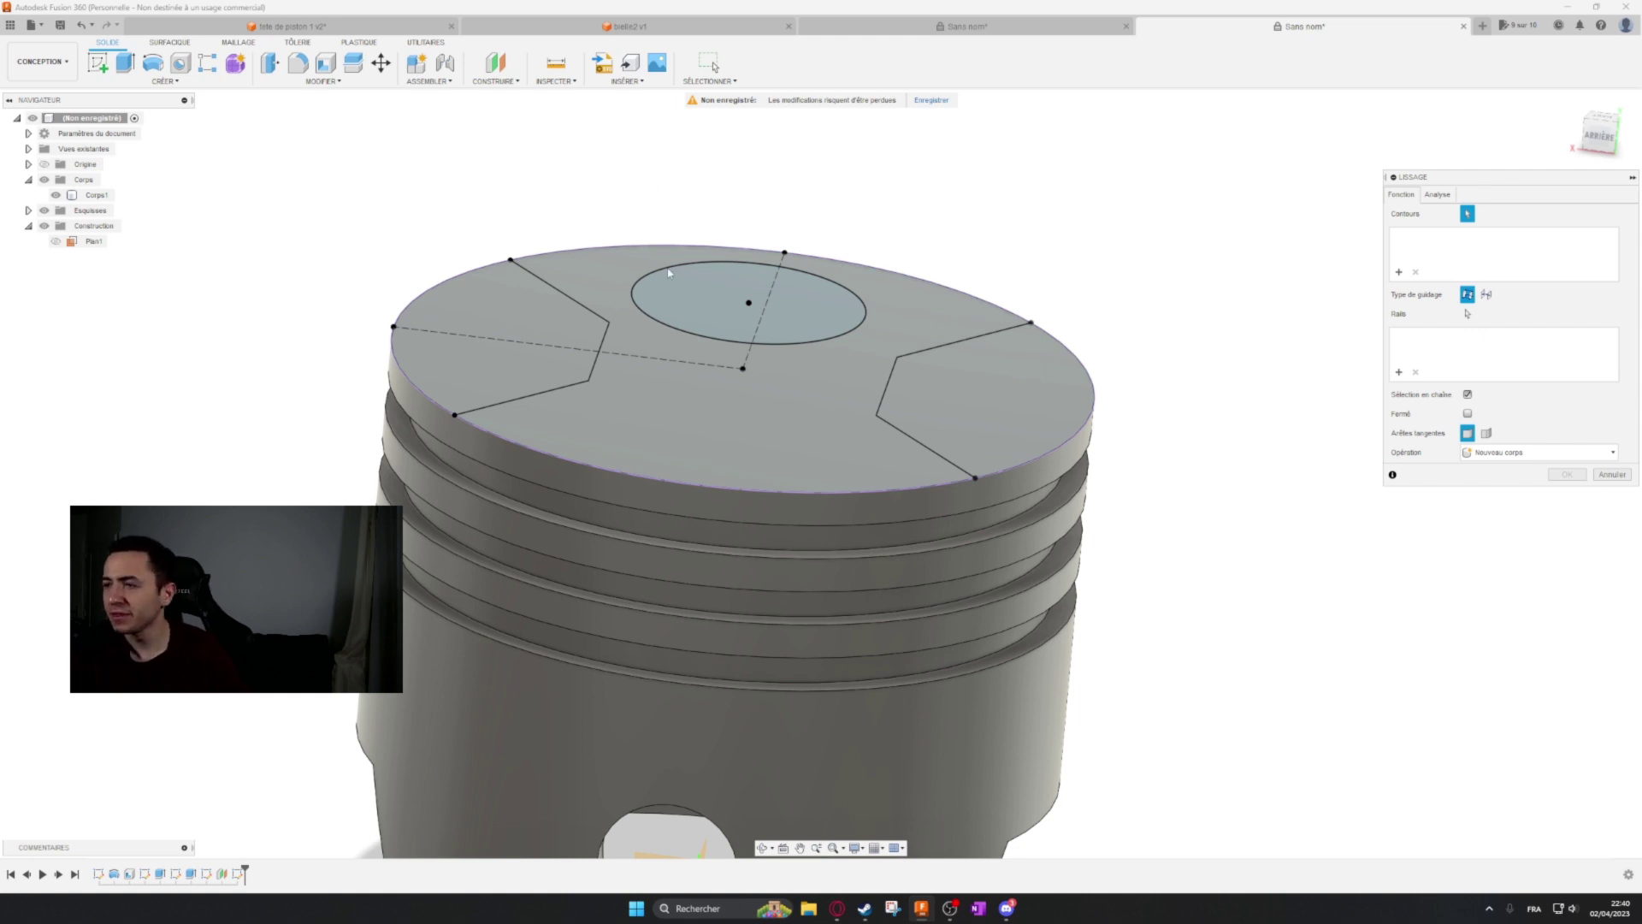
middle_click_drag(1106, 231, 969, 254, "shift")
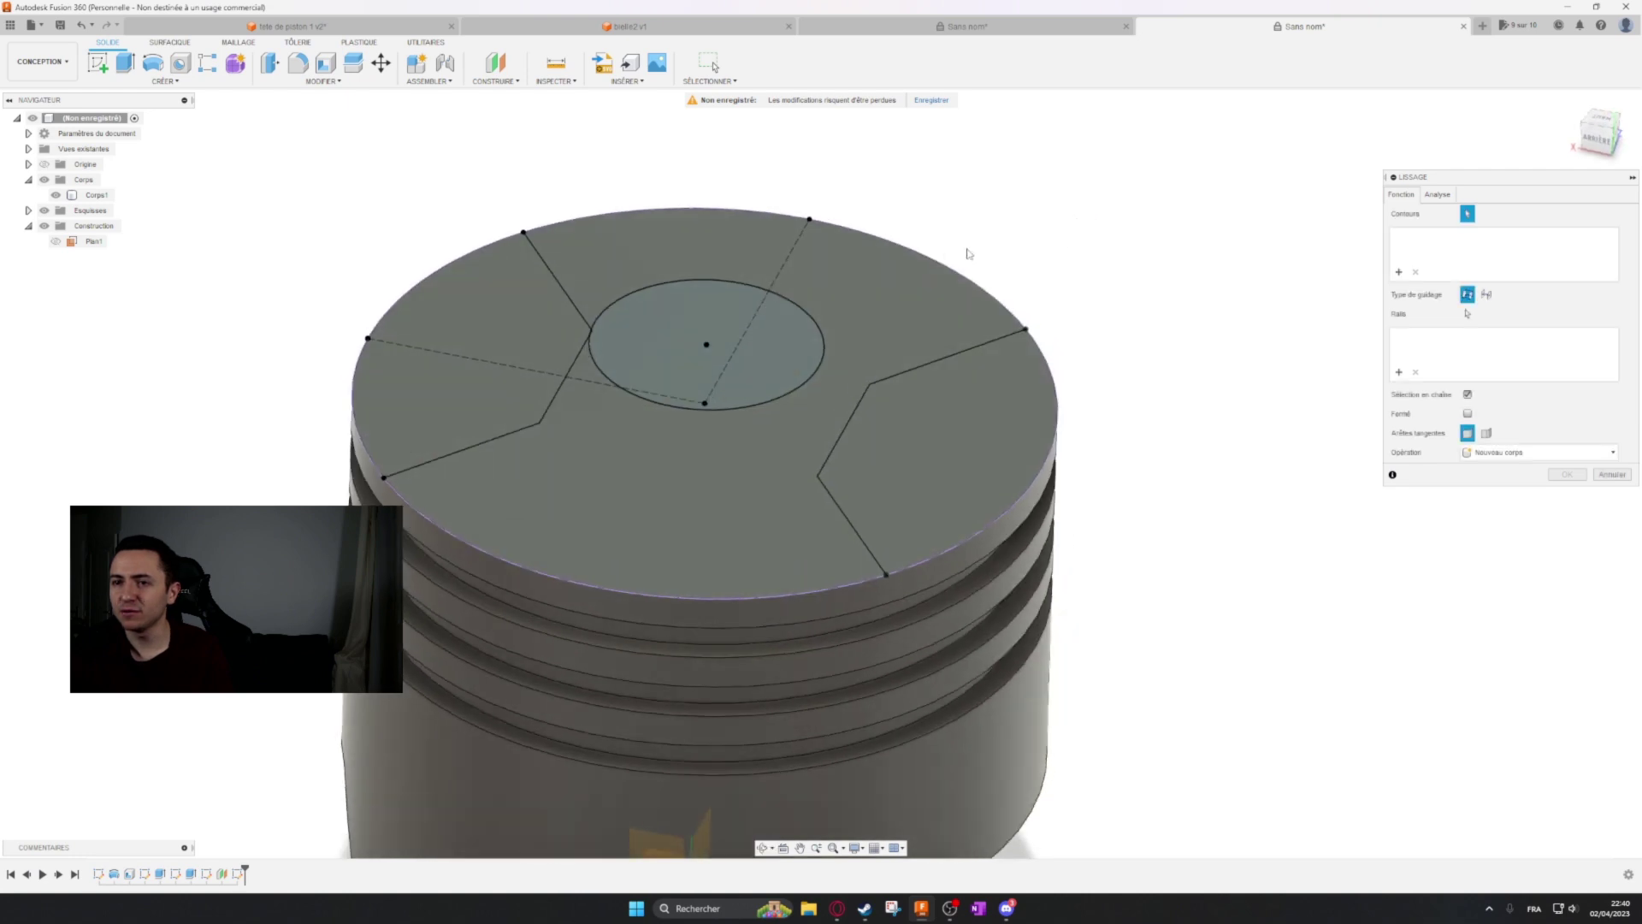
Examine from several angles how the crown of the tete de piston 1 model rises to its central circle.
left_click(262, 25)
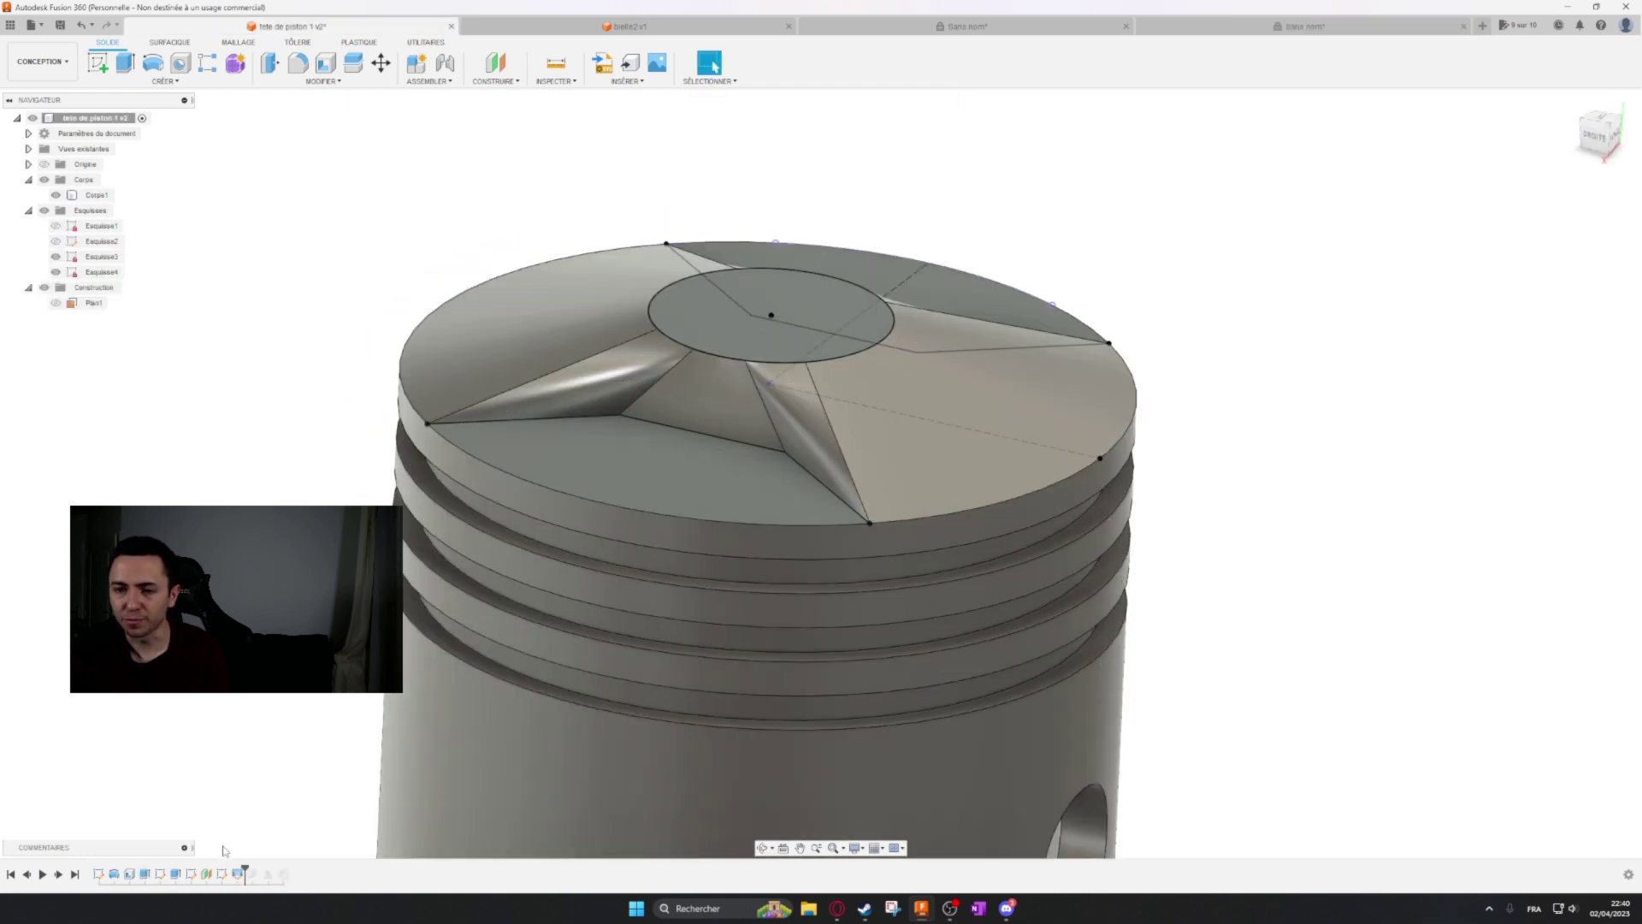
middle_click_drag(590, 591, 415, 518, "shift")
middle_click_drag(415, 518, 454, 582, "shift")
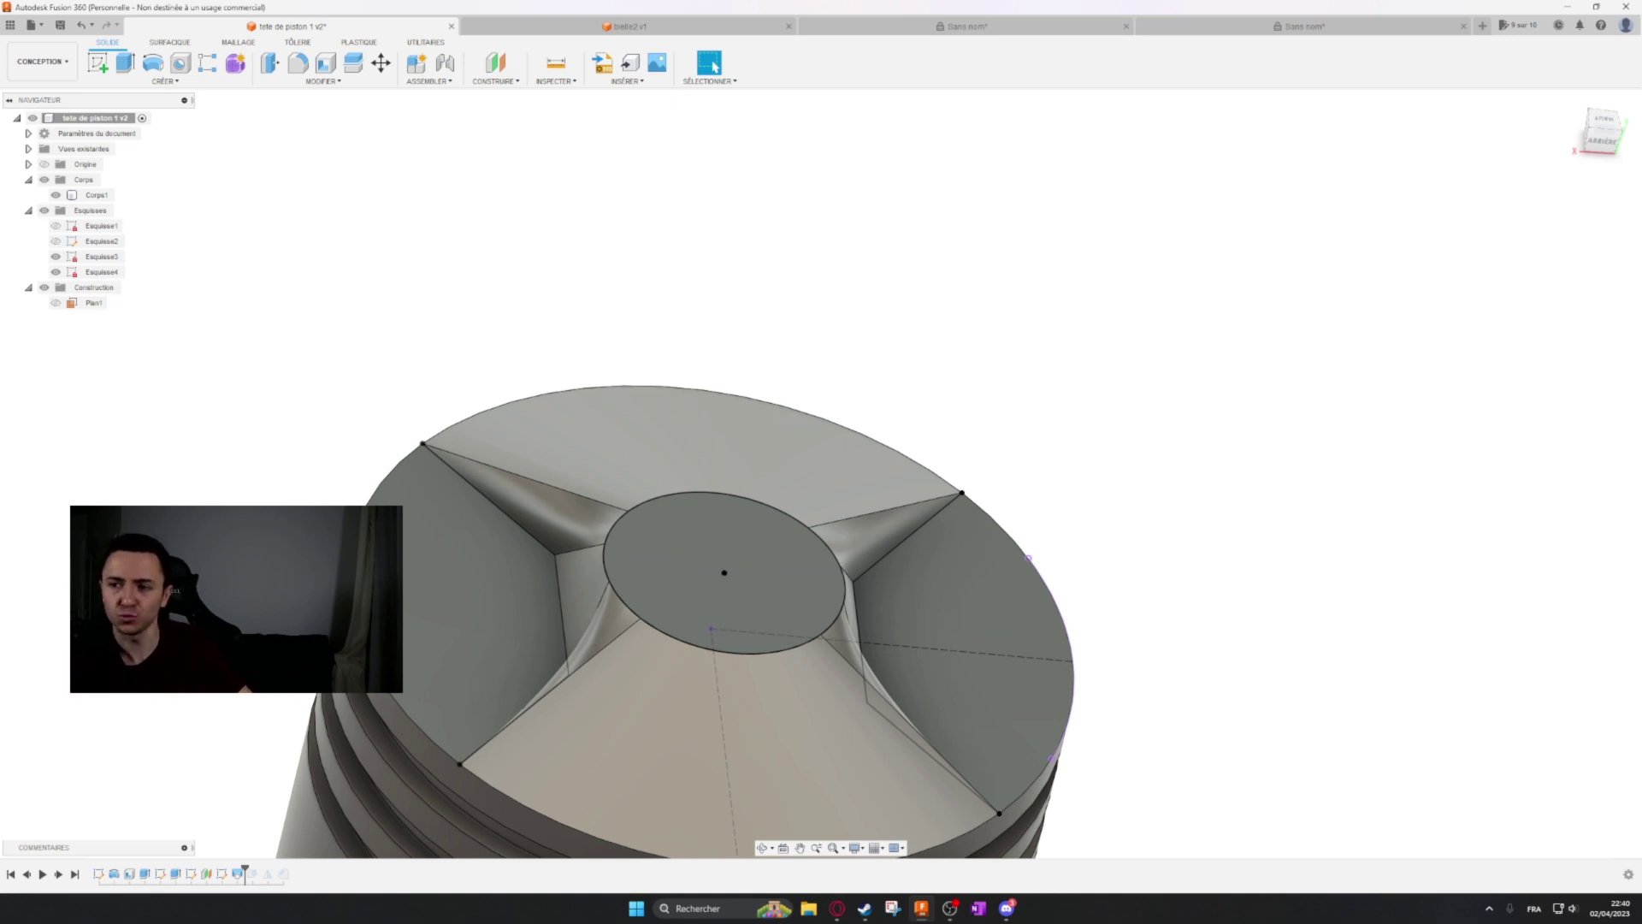
In the unsaved piston model, loft the notched top-face region to the 20 mm circle on the offset plane, joining it to the body.
left_click(1403, 30)
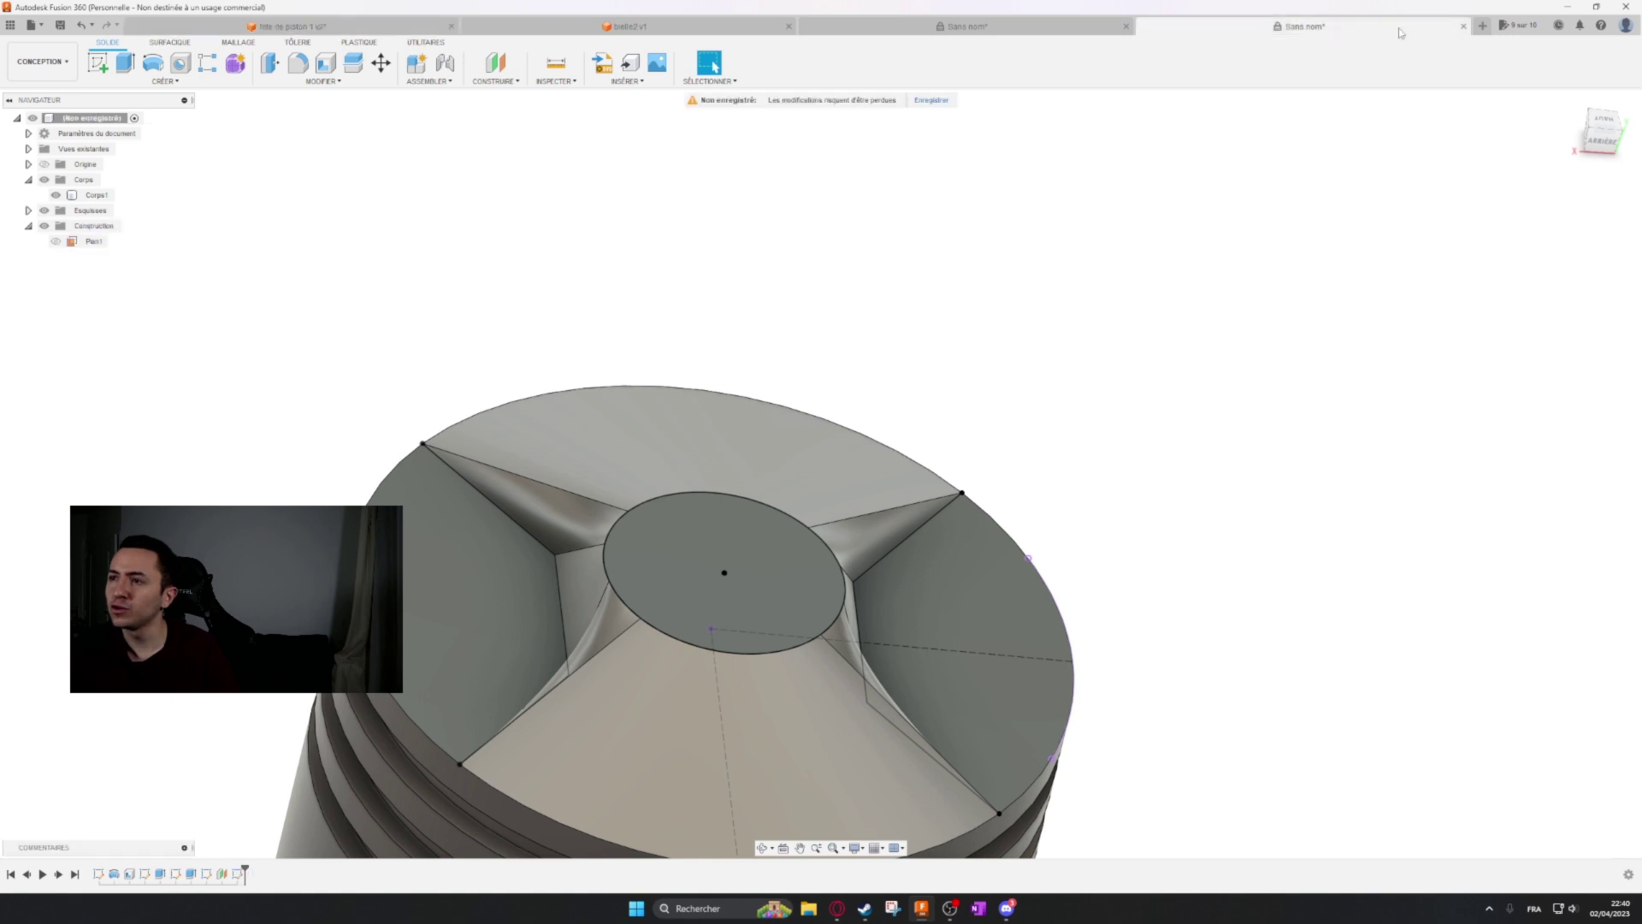
left_click(228, 83)
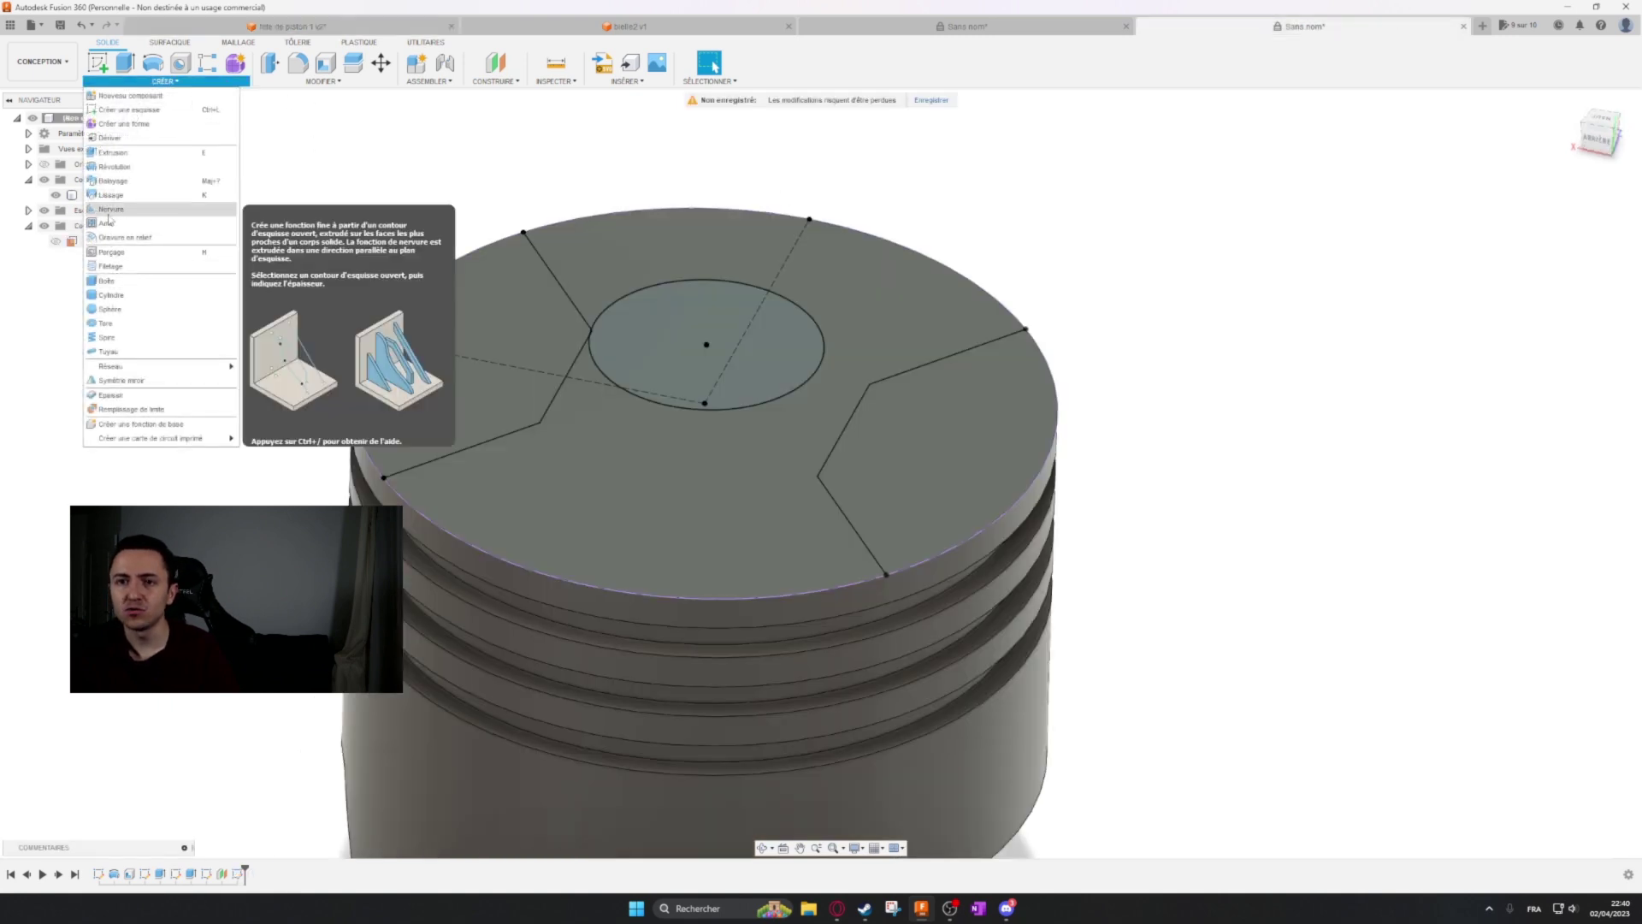
left_click(147, 230)
left_click(742, 534)
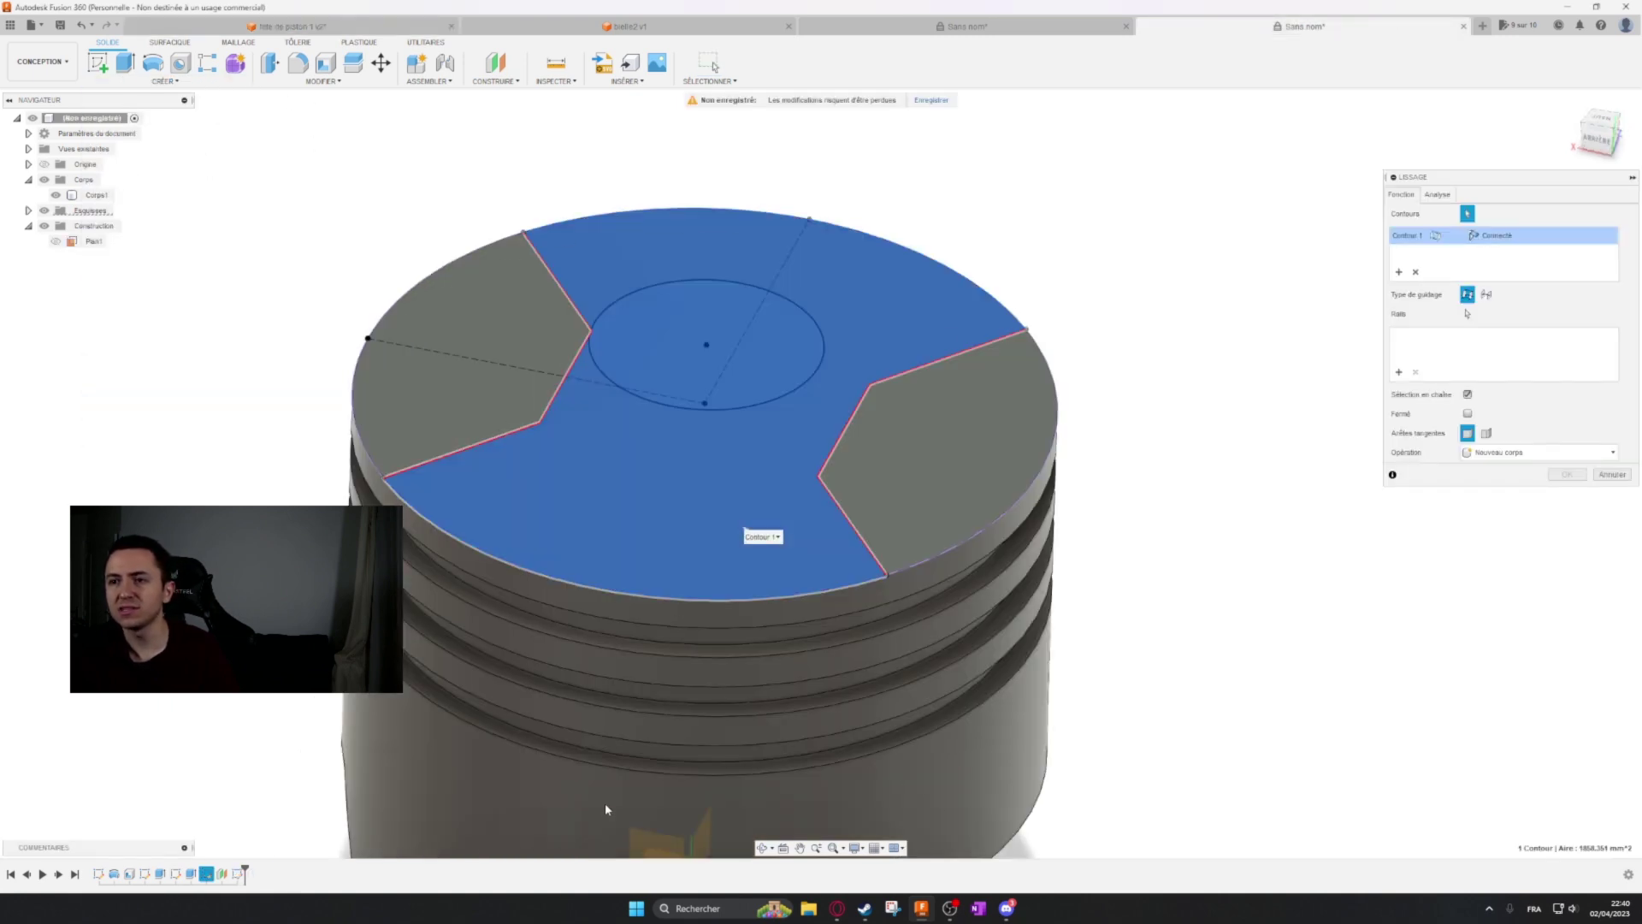
middle_click_drag(998, 146, 764, 178, "shift")
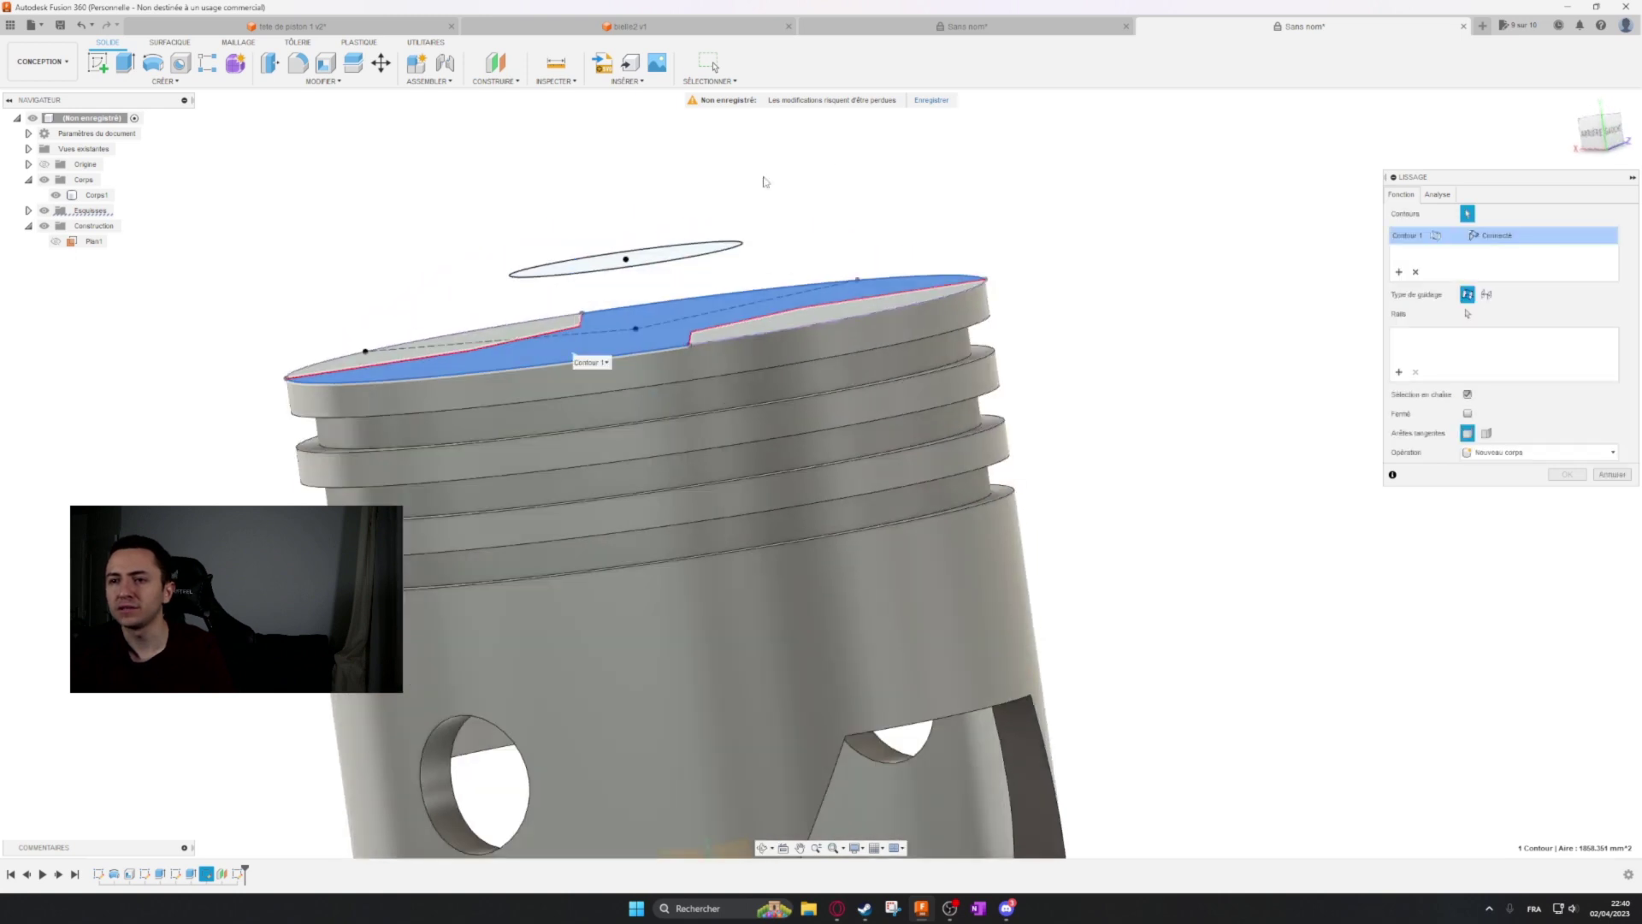
left_click(682, 257)
middle_click_drag(666, 164, 757, 206, "shift")
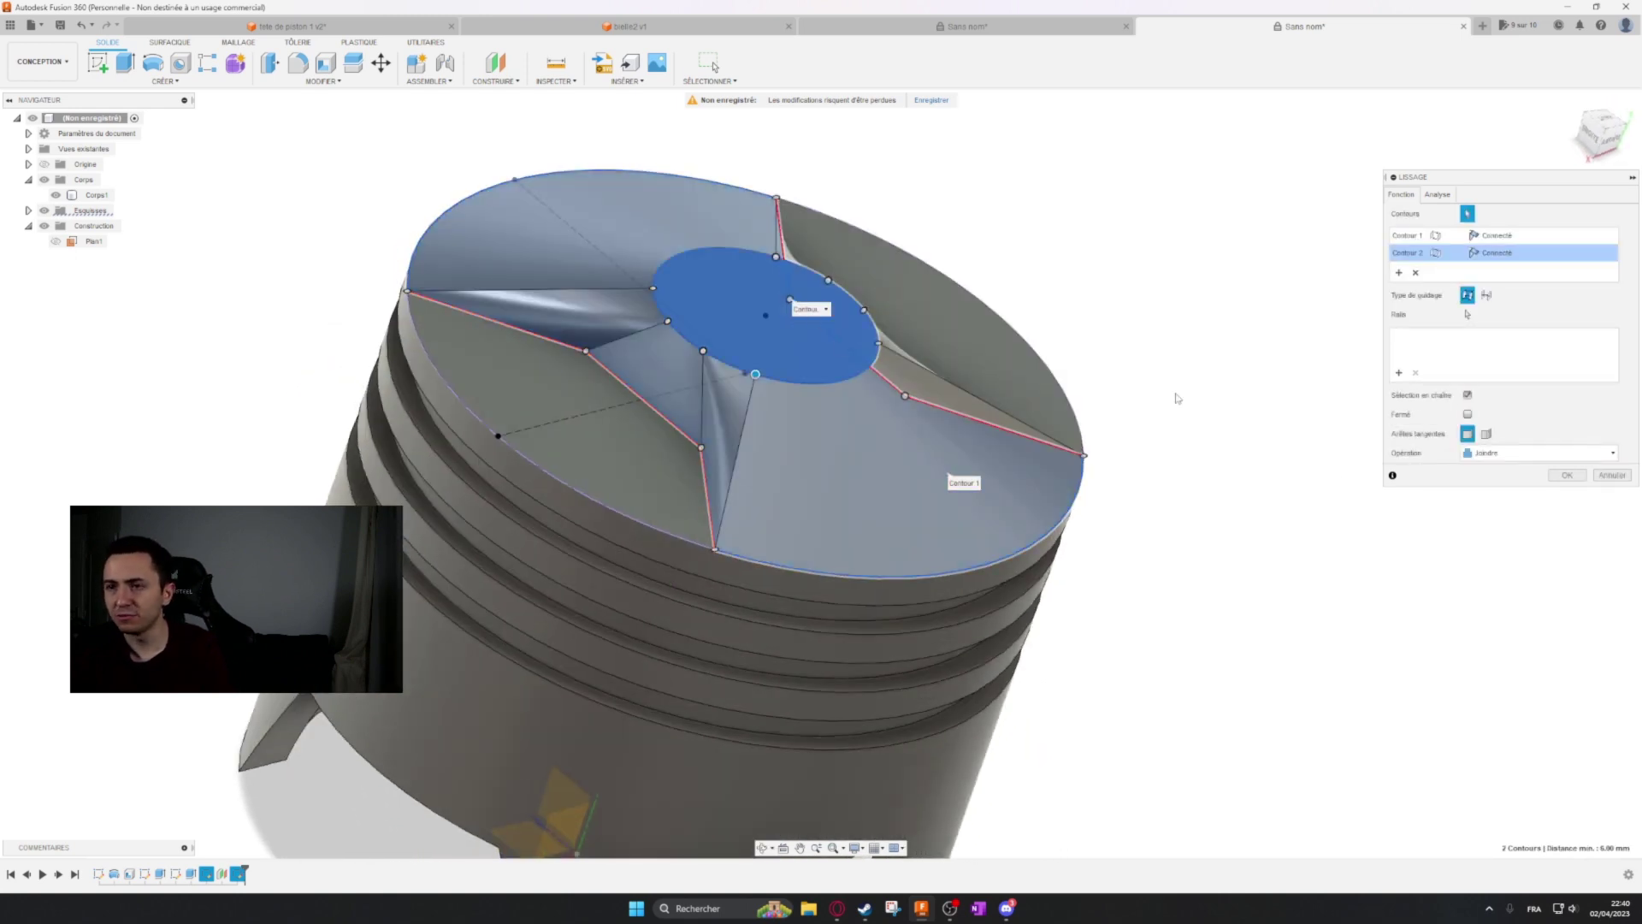
left_click(1567, 475)
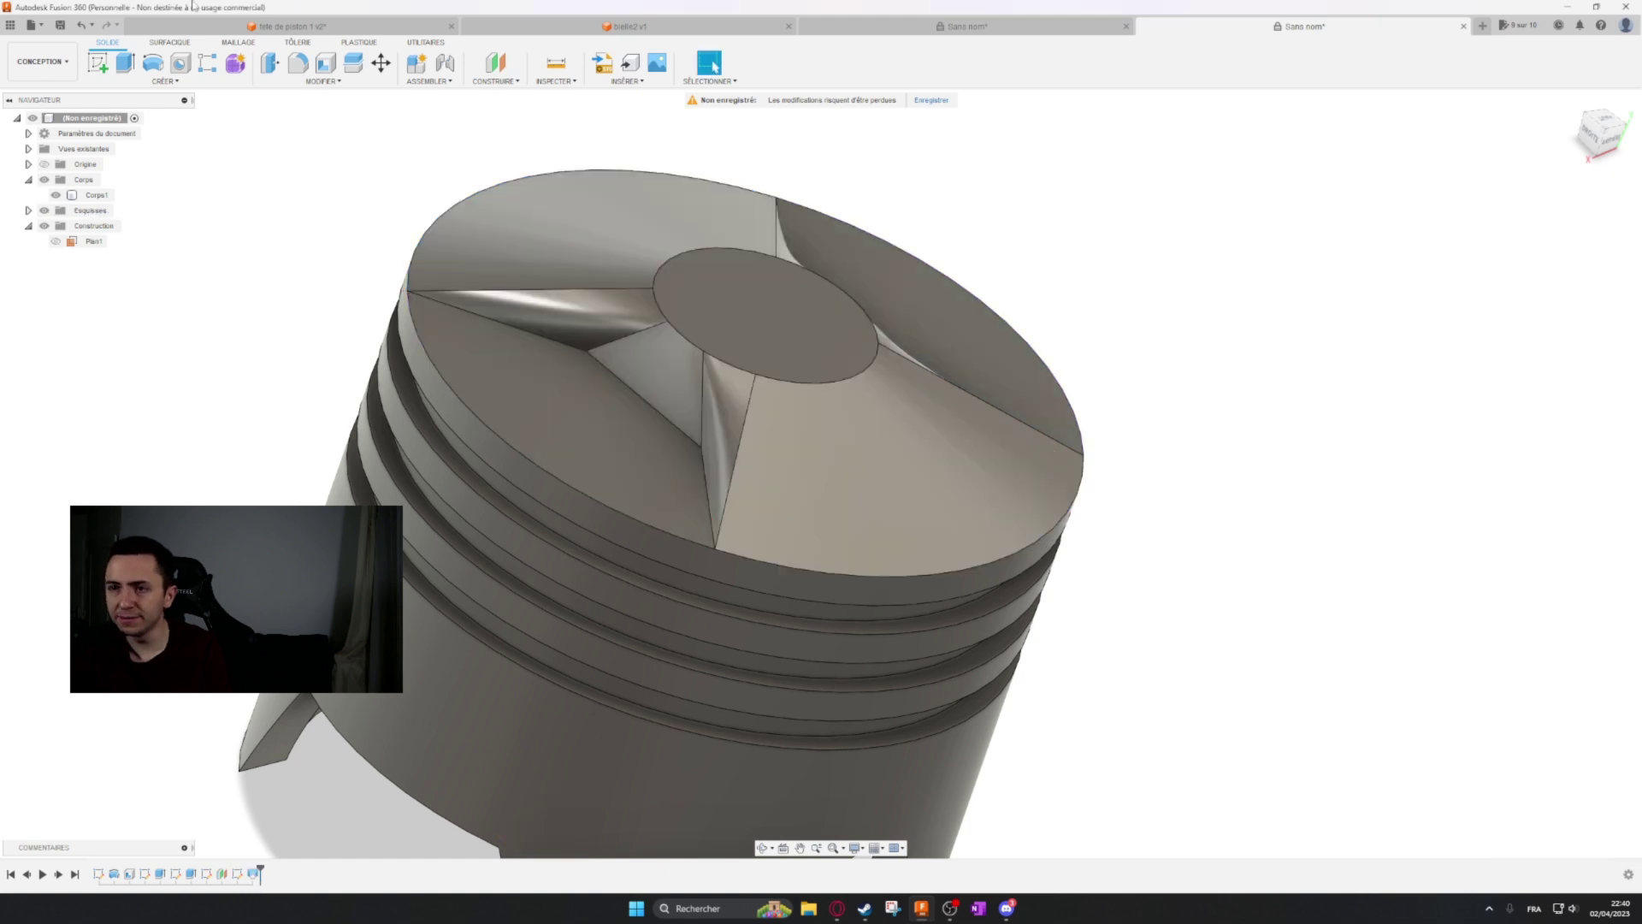
Switch to the tete de piston 1 document and examine its crown faces and the notch outline on the top face.
left_click(228, 26)
mouse_move(1151, 393)
middle_mouse_down("shift")
mouse_move(1121, 238)
mouse_move(923, 492)
mouse_move(954, 446)
middle_mouse_up("shift")
left_click(922, 489)
left_click(375, 407)
left_click(907, 462)
left_click(1077, 340)
mouse_move(1078, 340)
middle_mouse_down("shift")
mouse_move(1078, 319)
mouse_move(1125, 307)
mouse_move(896, 657)
mouse_move(915, 564)
mouse_move(940, 594)
middle_mouse_up("shift")
middle_click_drag(659, 571, 677, 493)
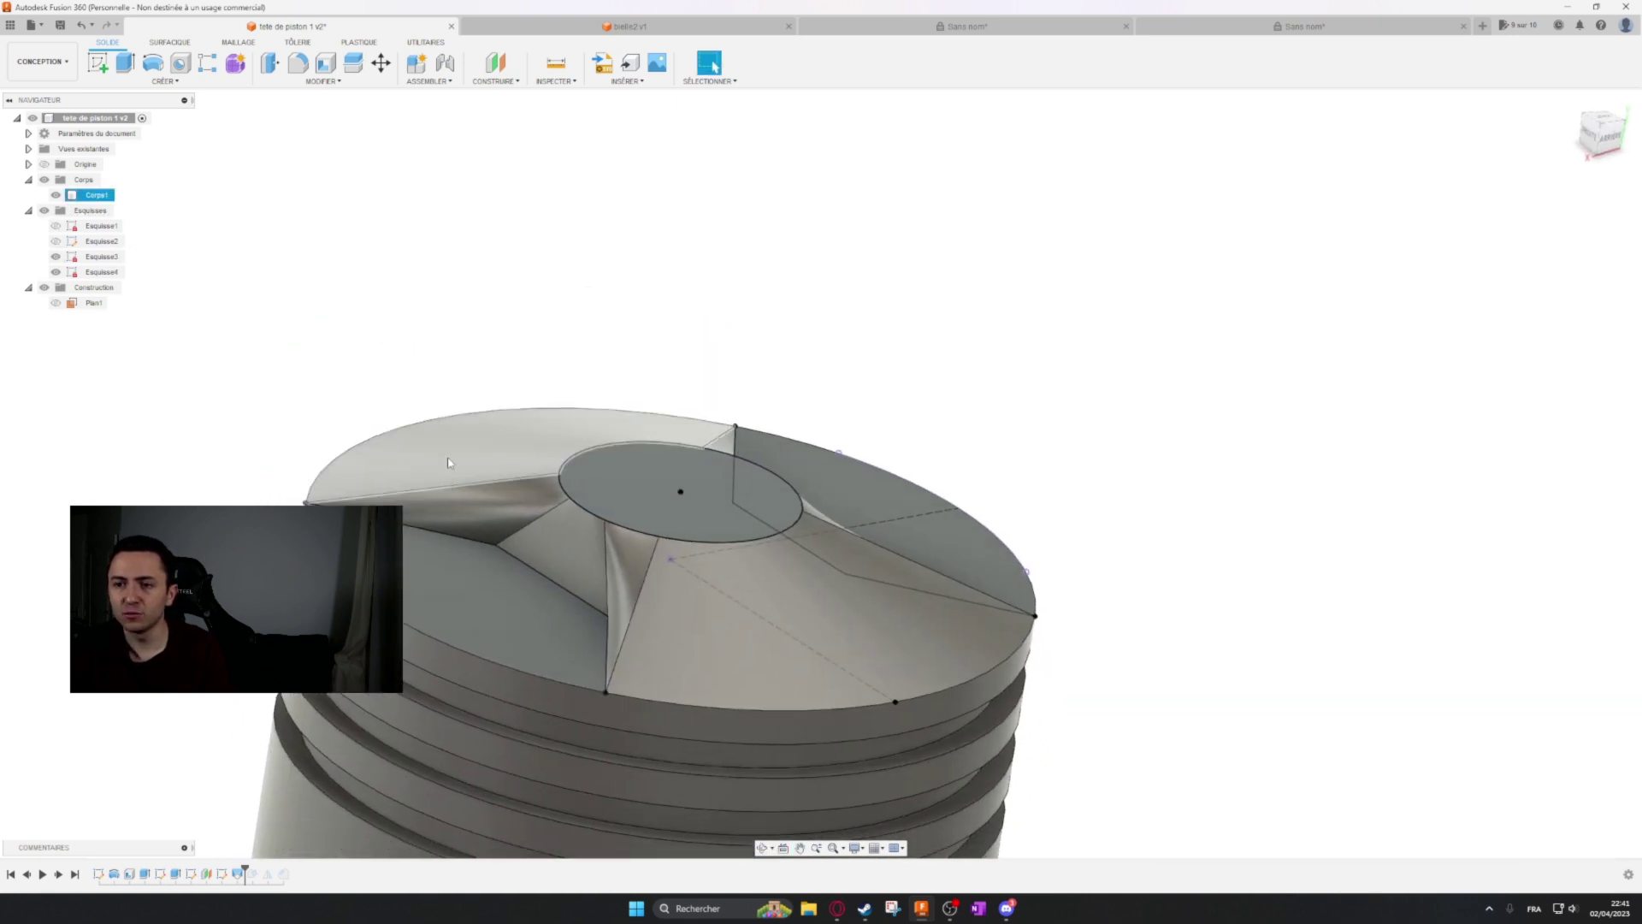
left_click(465, 541)
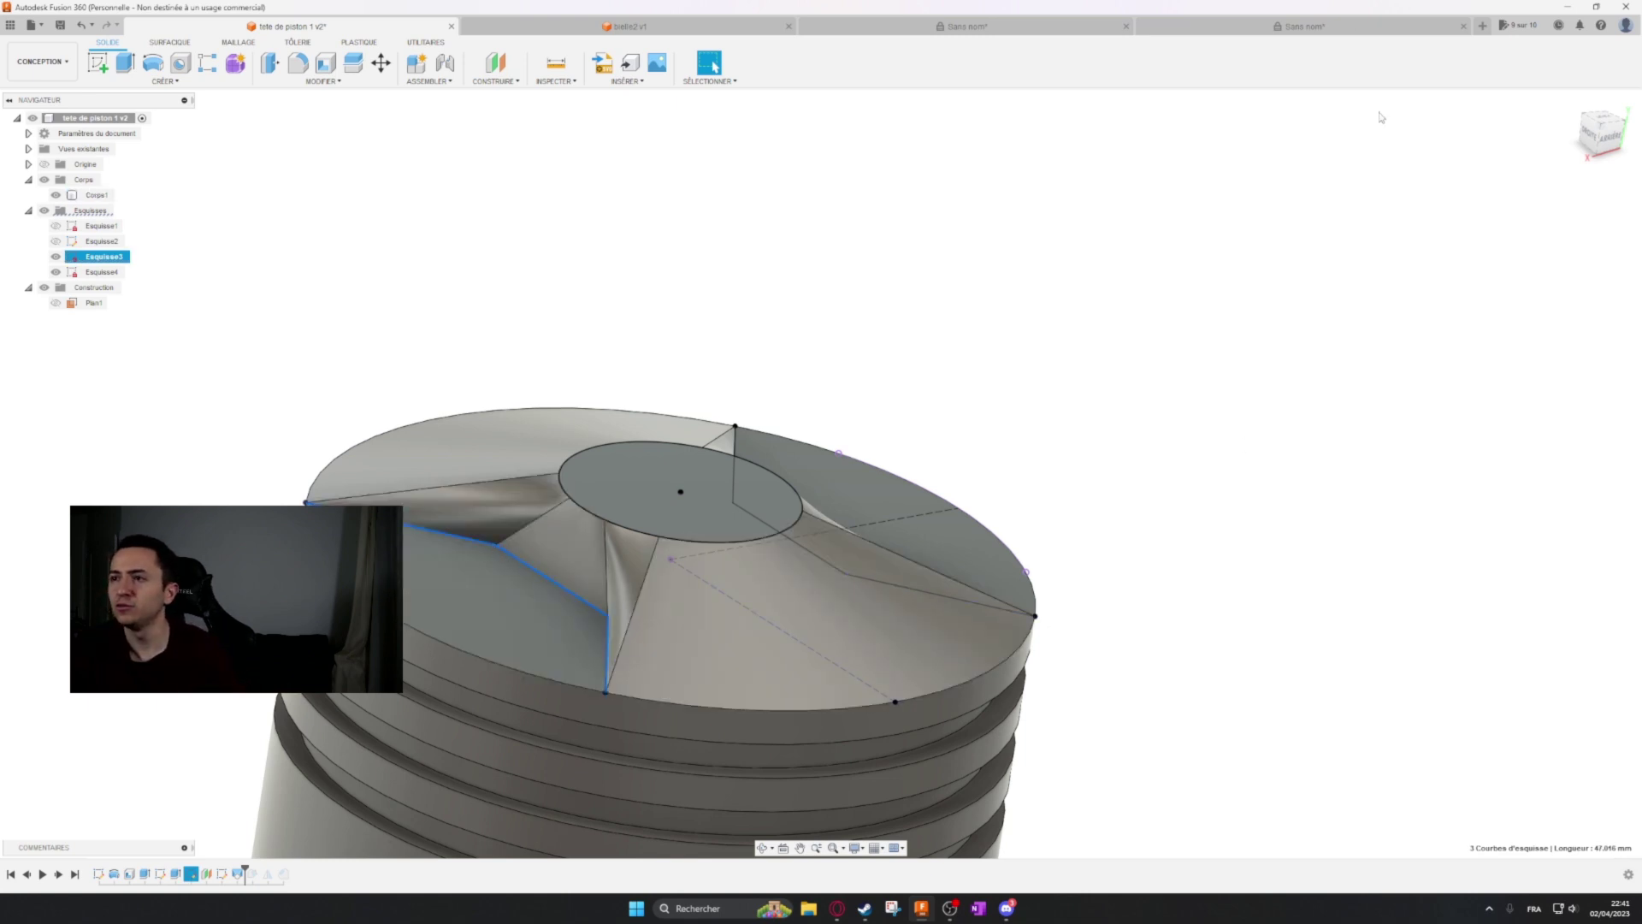
Switch to the unsaved piston document and examine the lofted crown and its notches from several angles.
left_click(1355, 26)
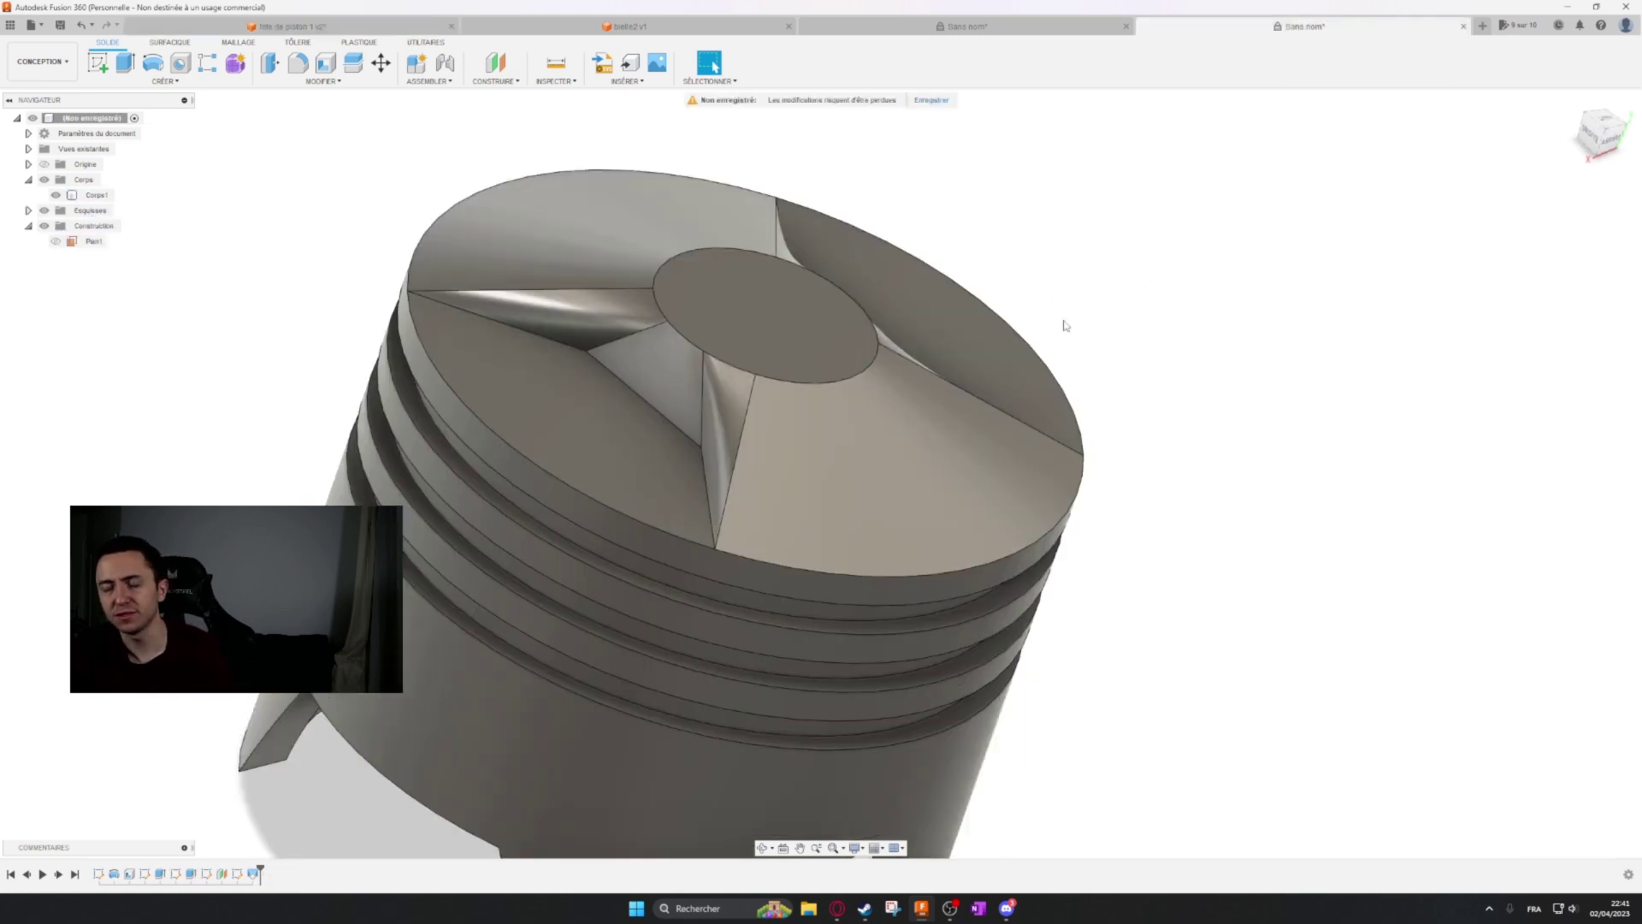
middle_click_drag(1057, 308, 1003, 276, "shift")
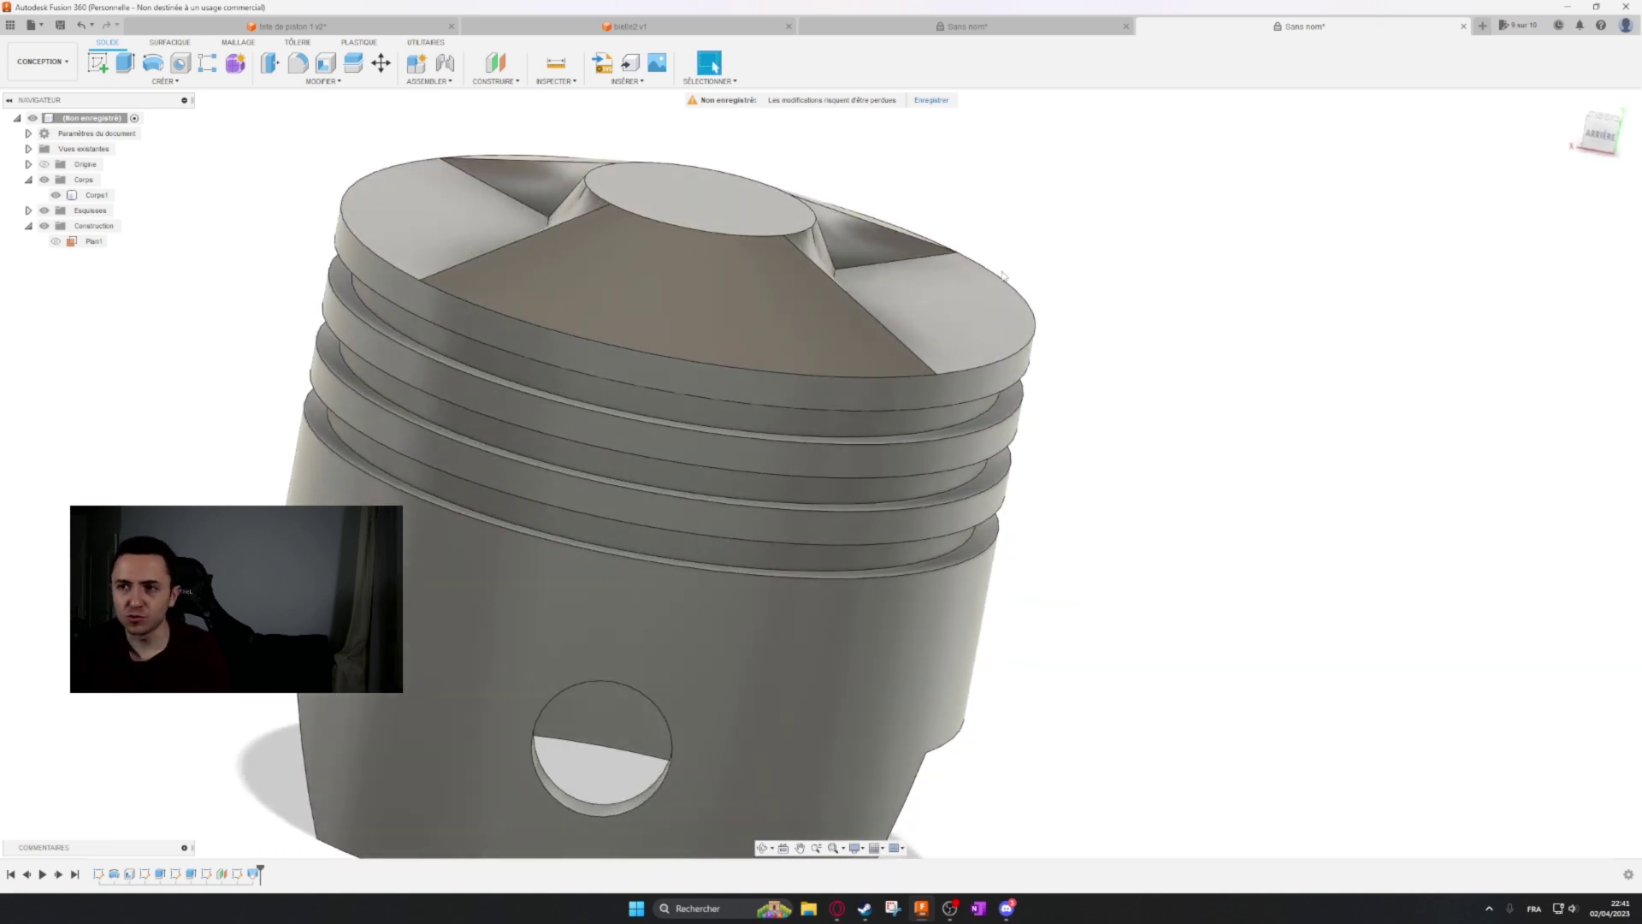
middle_click_drag(1081, 355, 1038, 348, "shift")
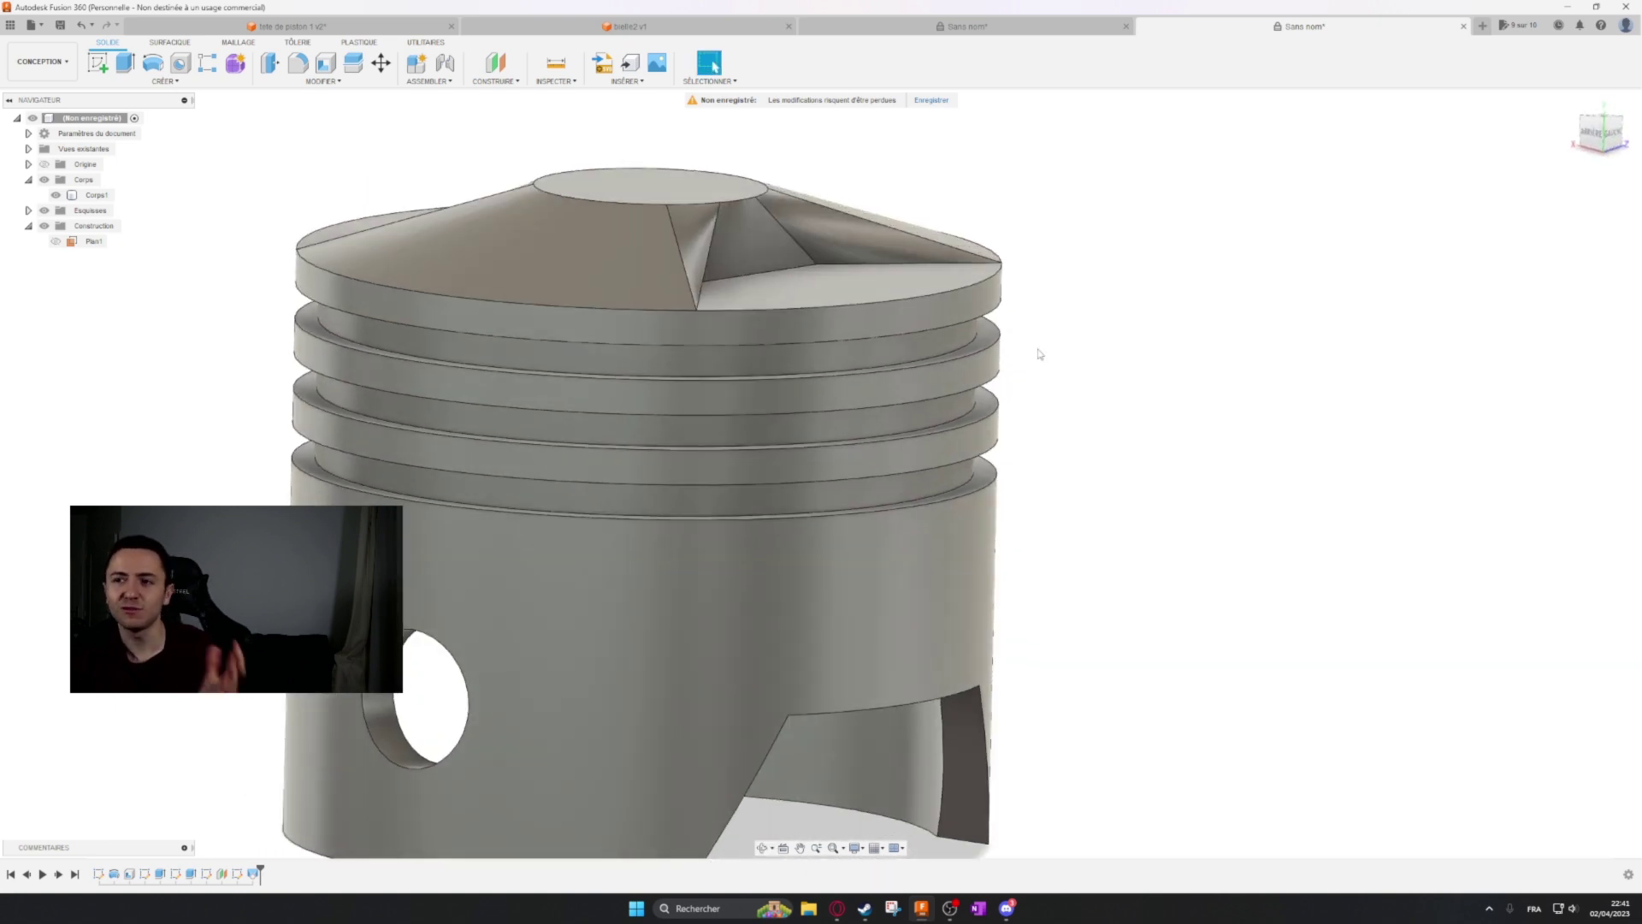
middle_click_drag(1076, 227, 1125, 282, "shift")
middle_click_drag(993, 202, 993, 242, "shift")
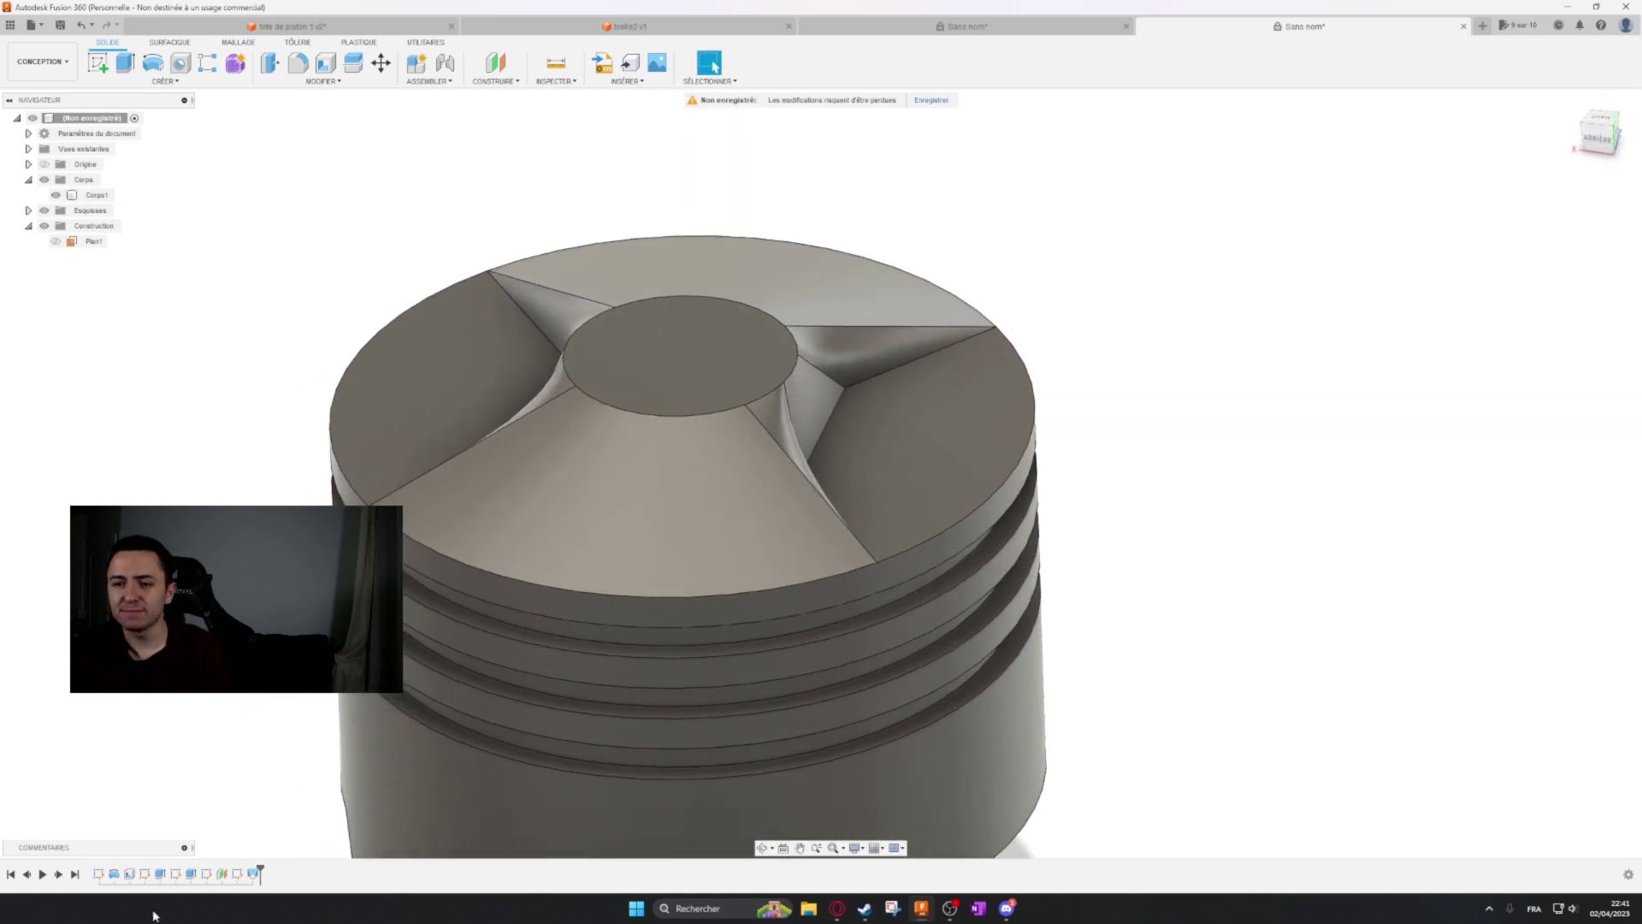
Reopen the crown loft for editing and compare its two tangent-edge options on the preview.
right_click(252, 873)
left_click(339, 749)
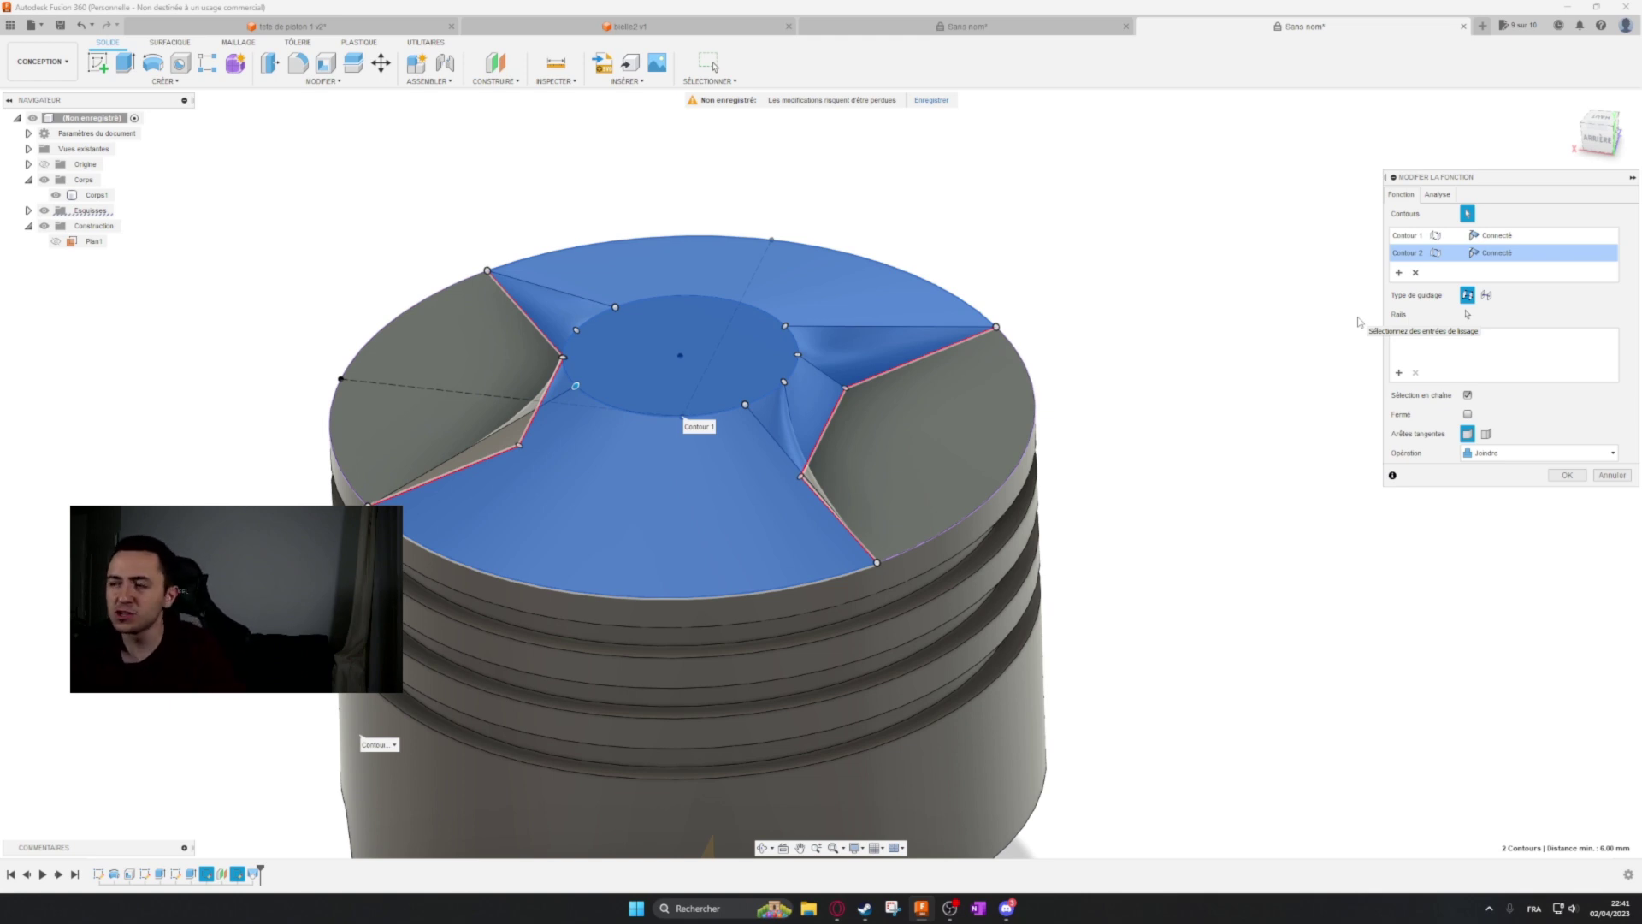
left_click(1488, 435)
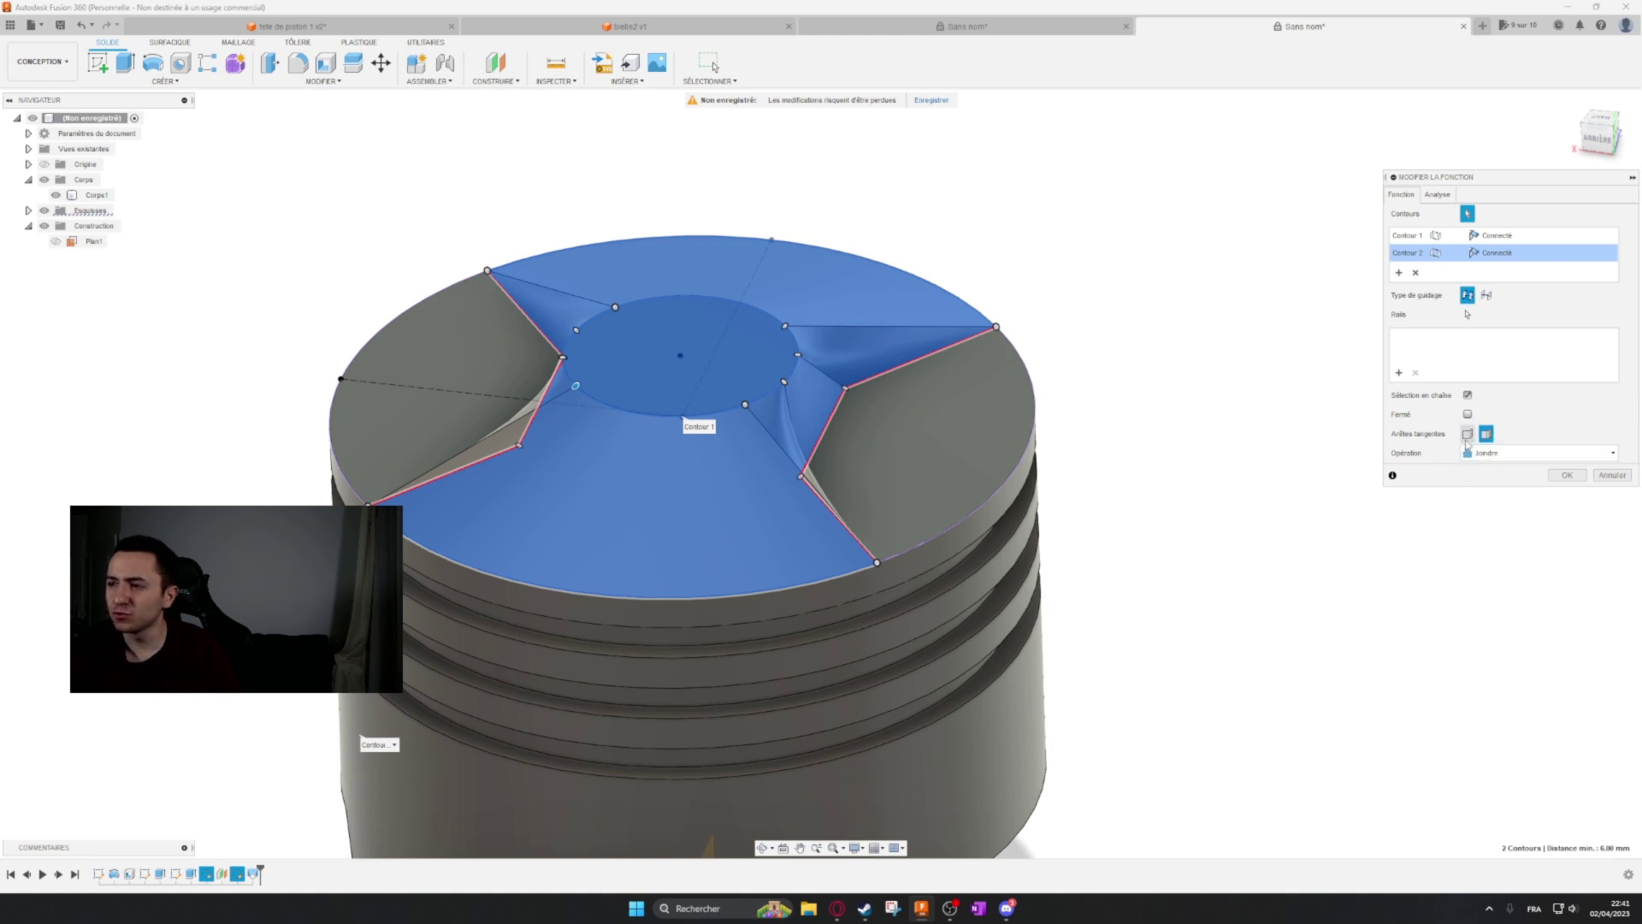
left_click(1466, 439)
middle_click_drag(956, 388, 873, 356, "shift")
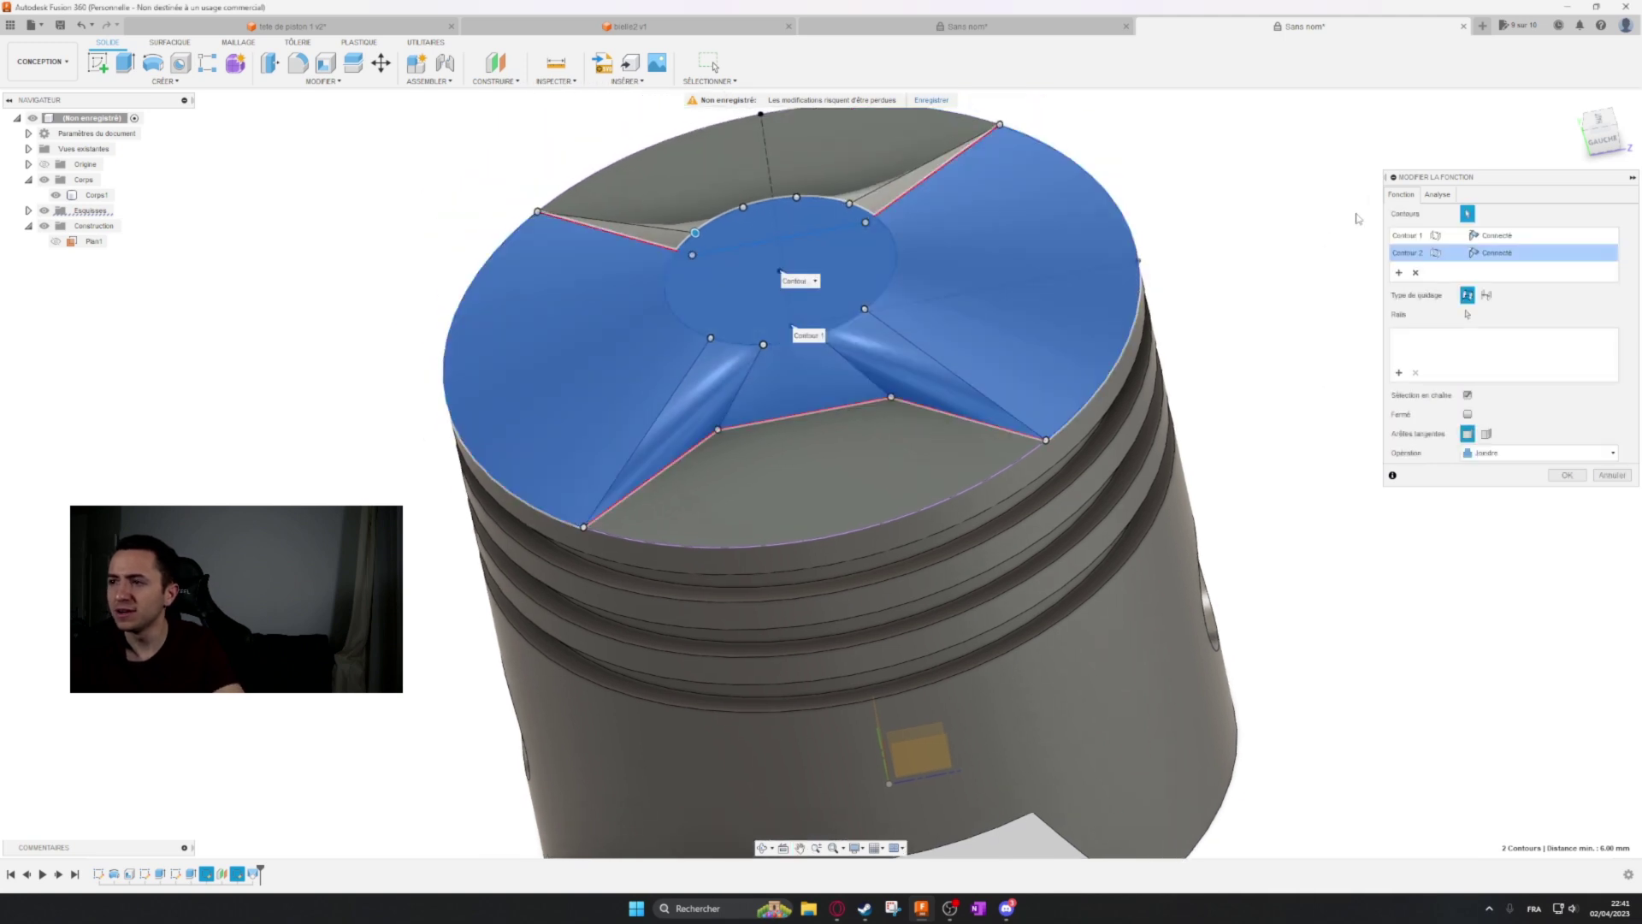
Preview the crown loft with zebra and curvature analysis, turn the analysis off, and close the loft.
left_click(1437, 195)
left_click(1472, 214)
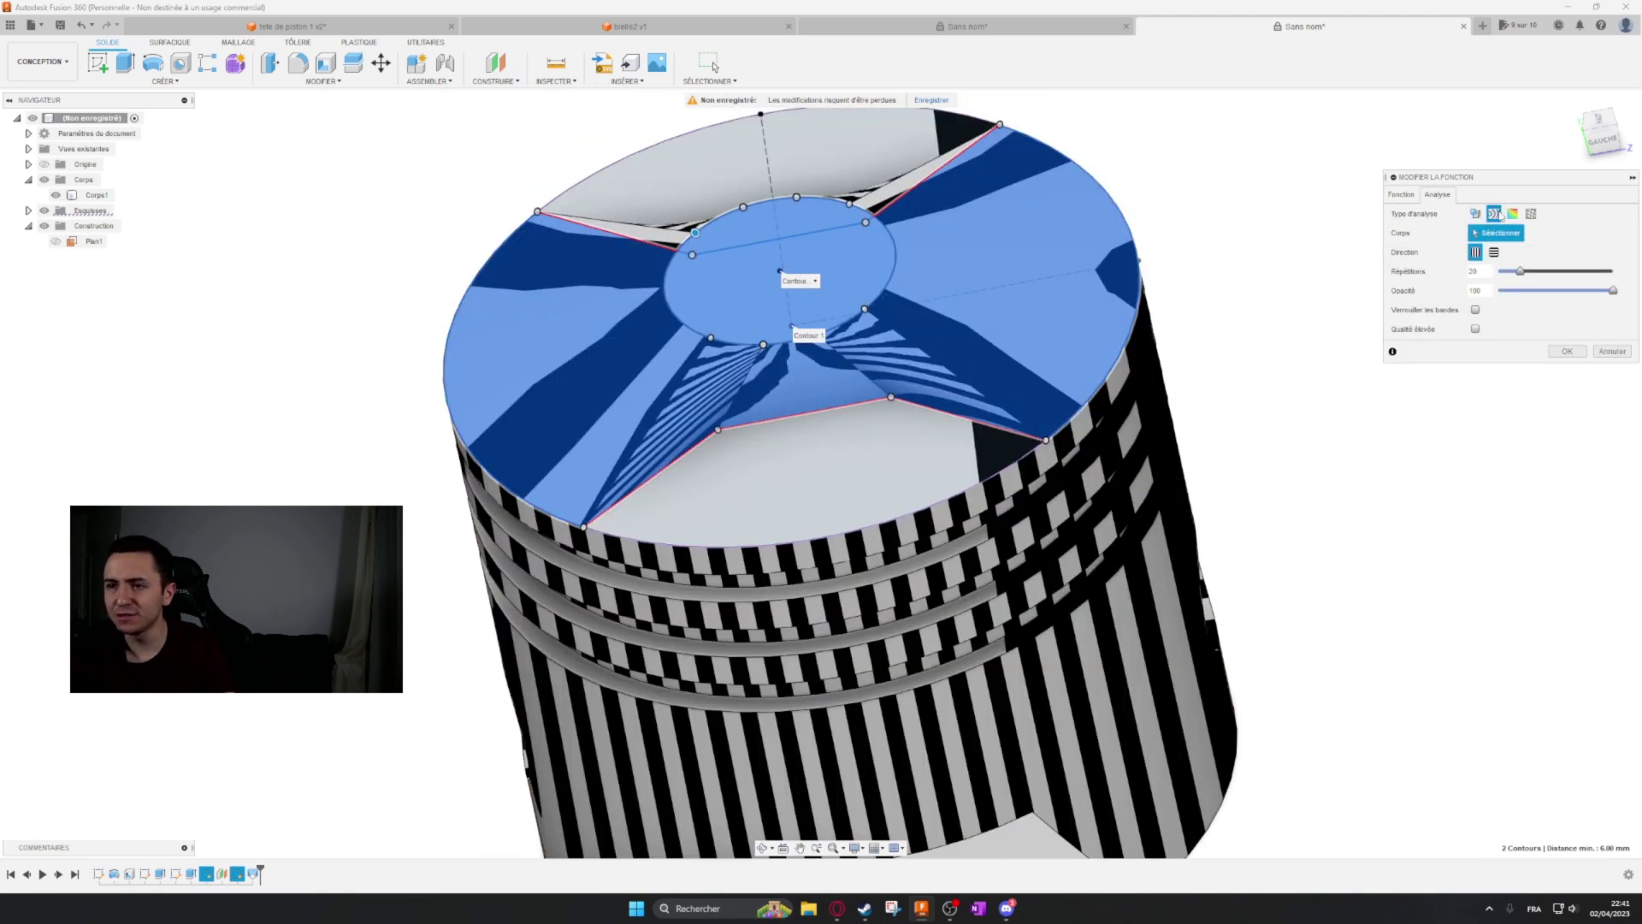
left_click(1511, 213)
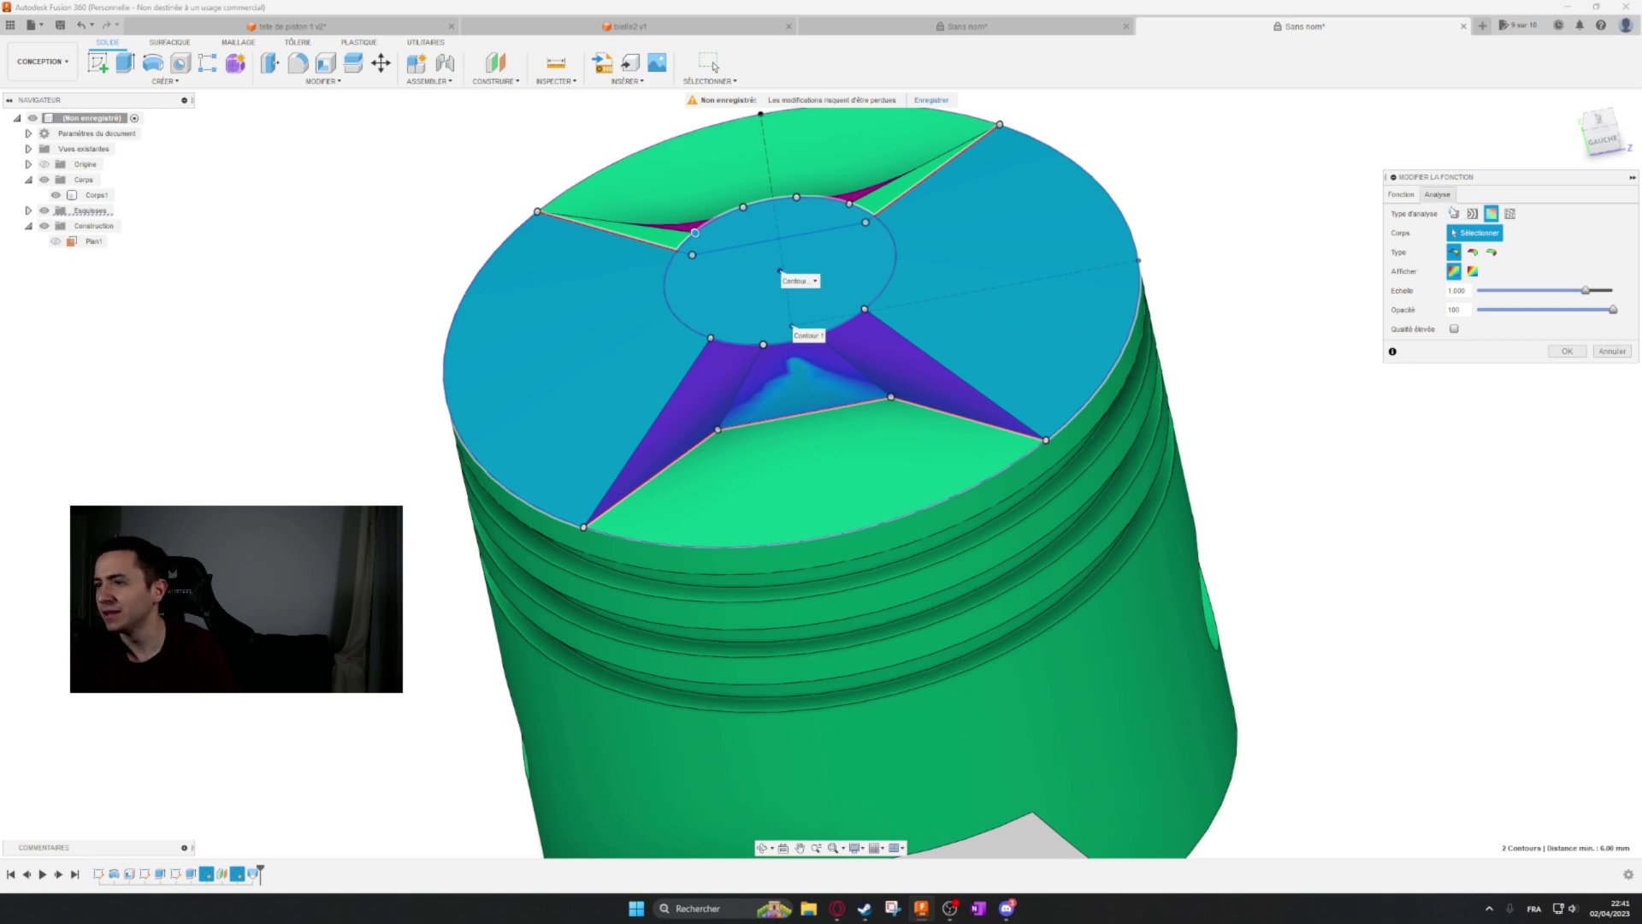
left_click(1452, 214)
left_click(1401, 195)
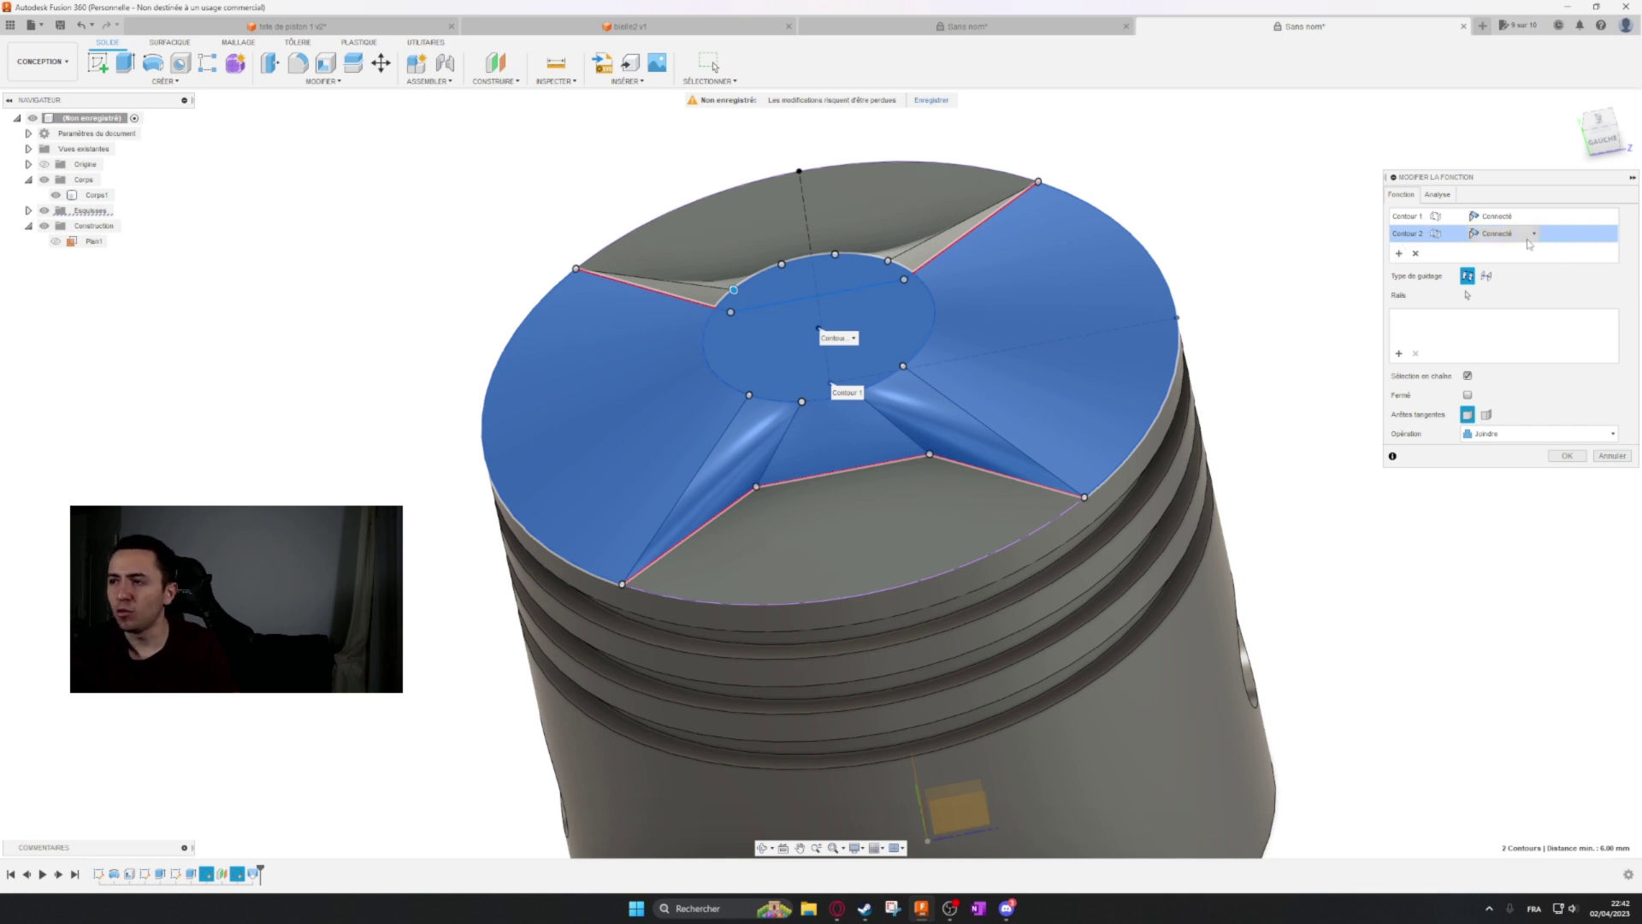
middle_click_drag(902, 460, 952, 412, "shift")
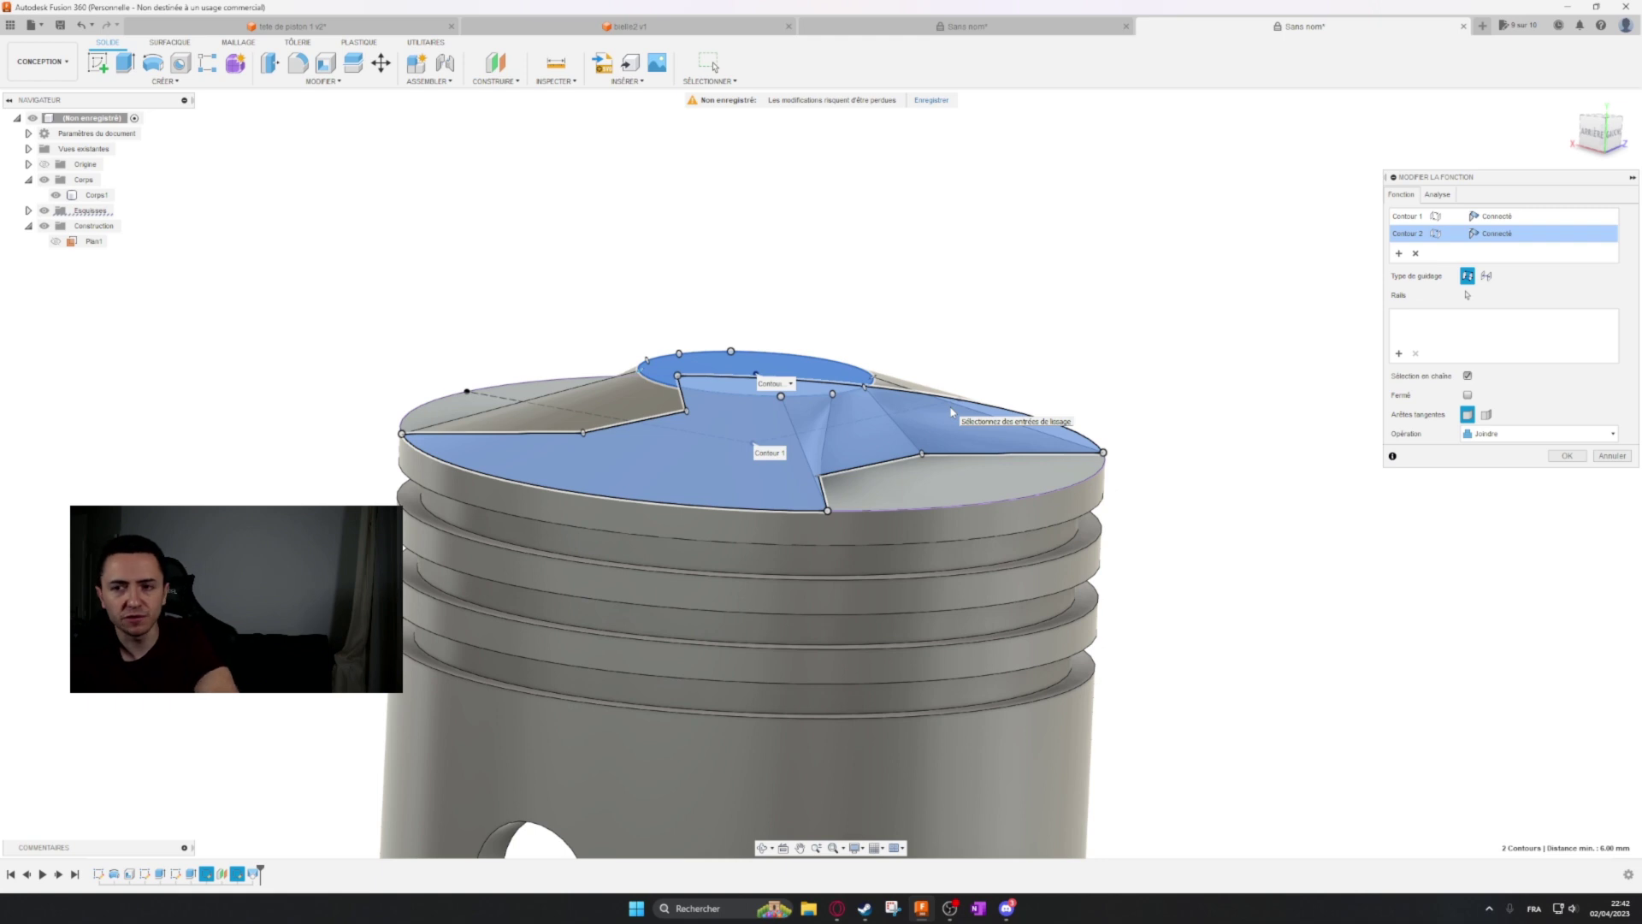
left_click(1566, 456)
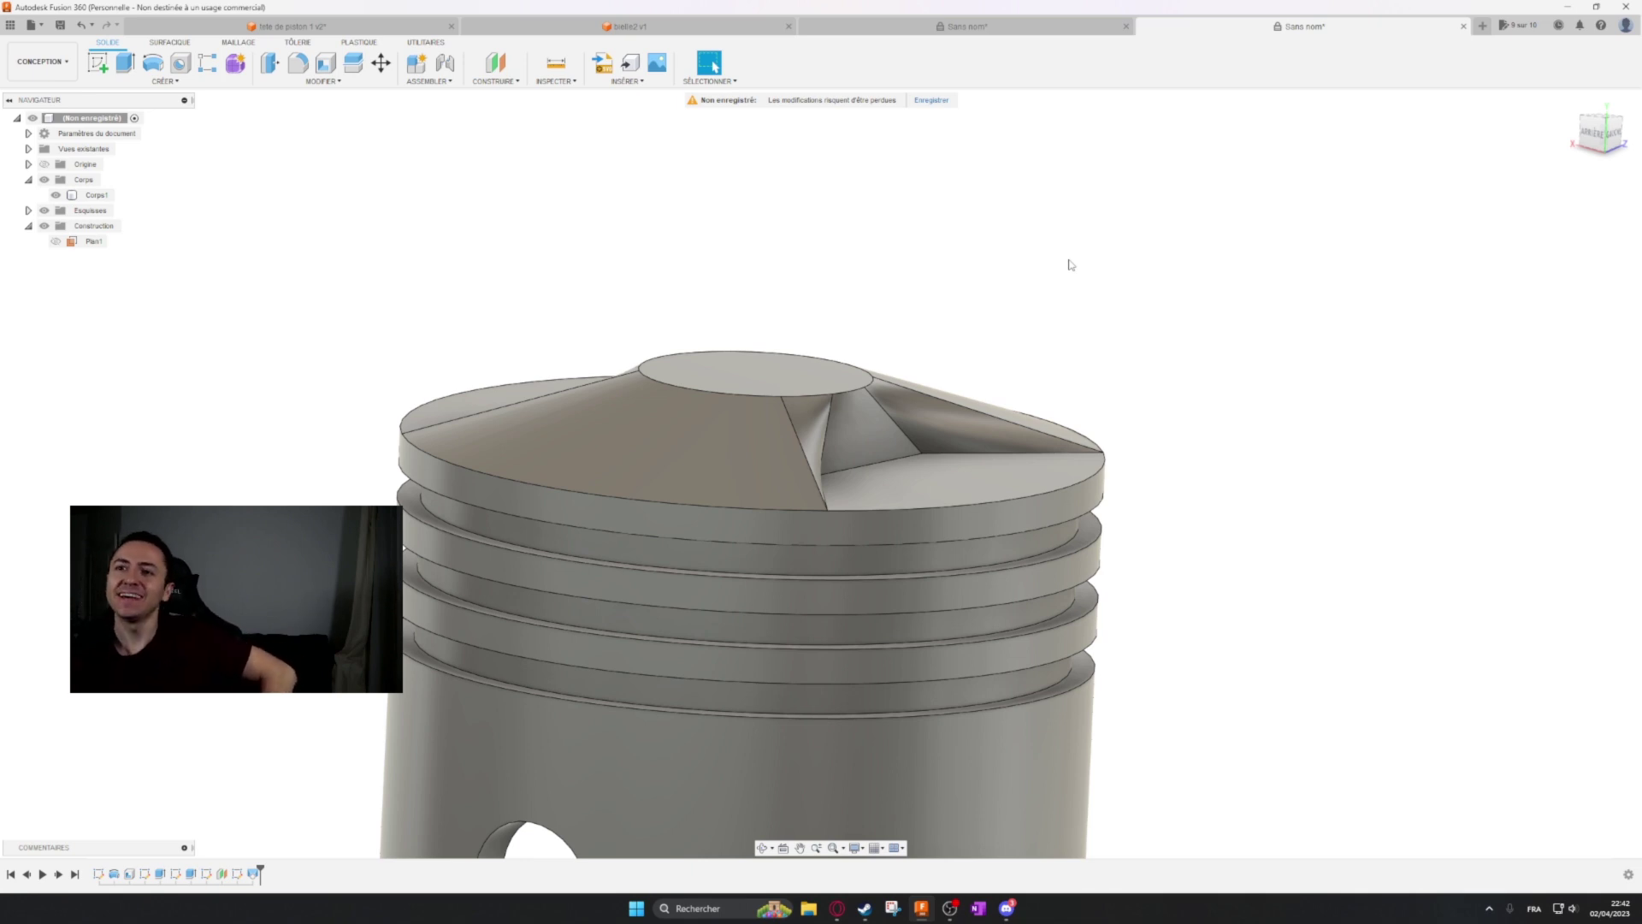
In the tete de piston 1 document, advance the timeline past the features following the loft and examine the sloped notch face.
left_click(255, 26)
middle_click_drag(350, 596, 462, 474)
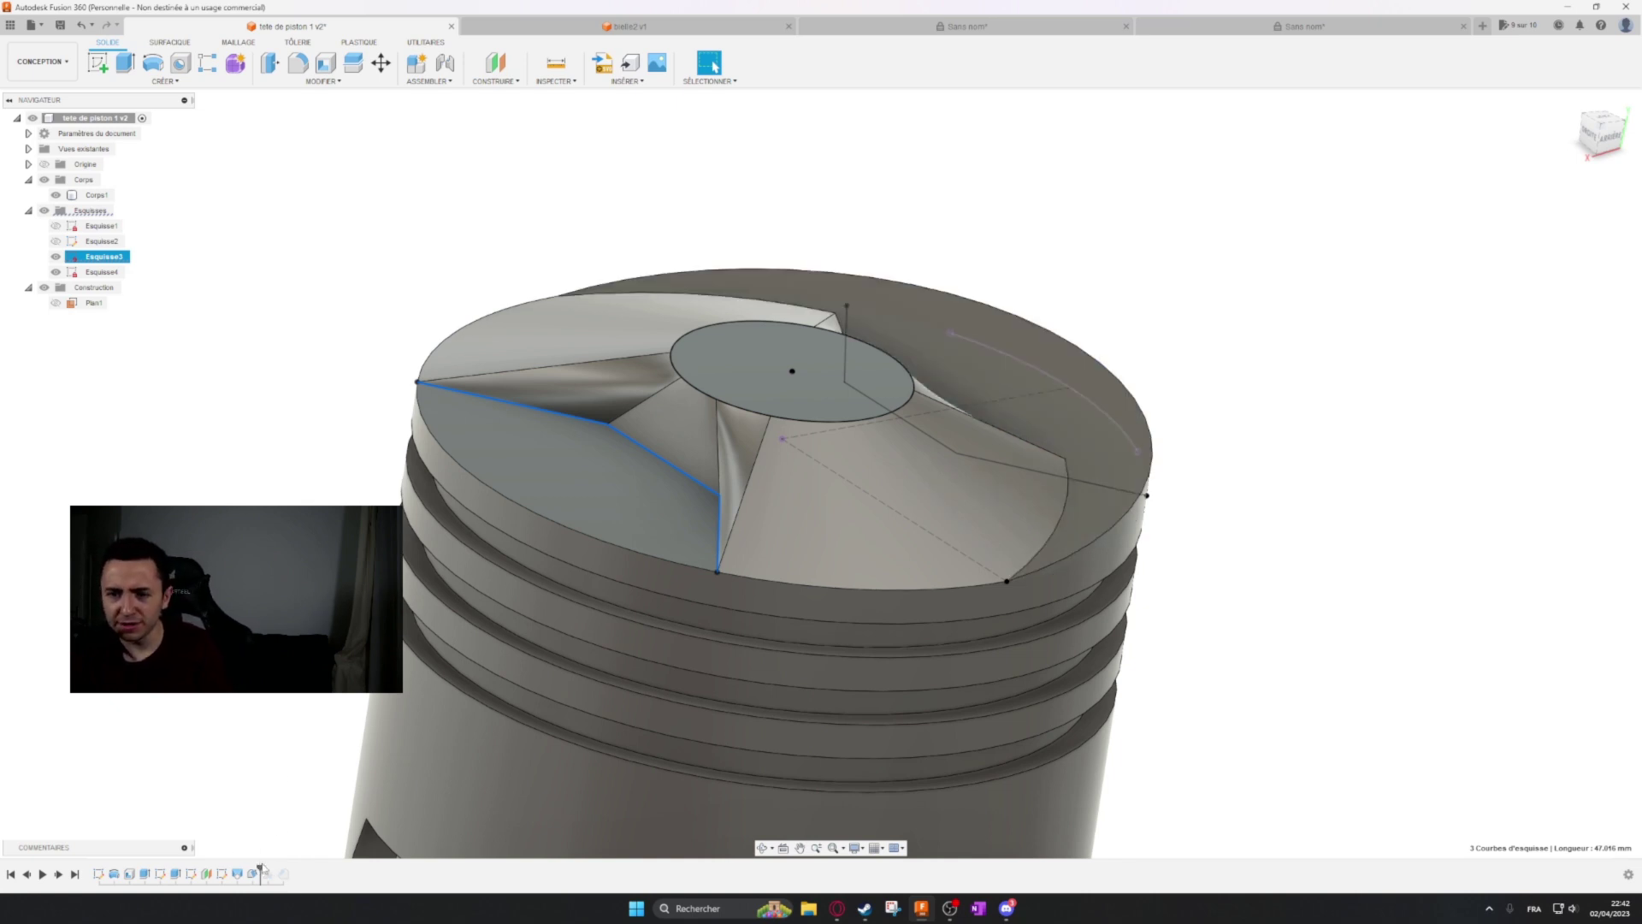
left_click_drag(261, 868, 276, 869)
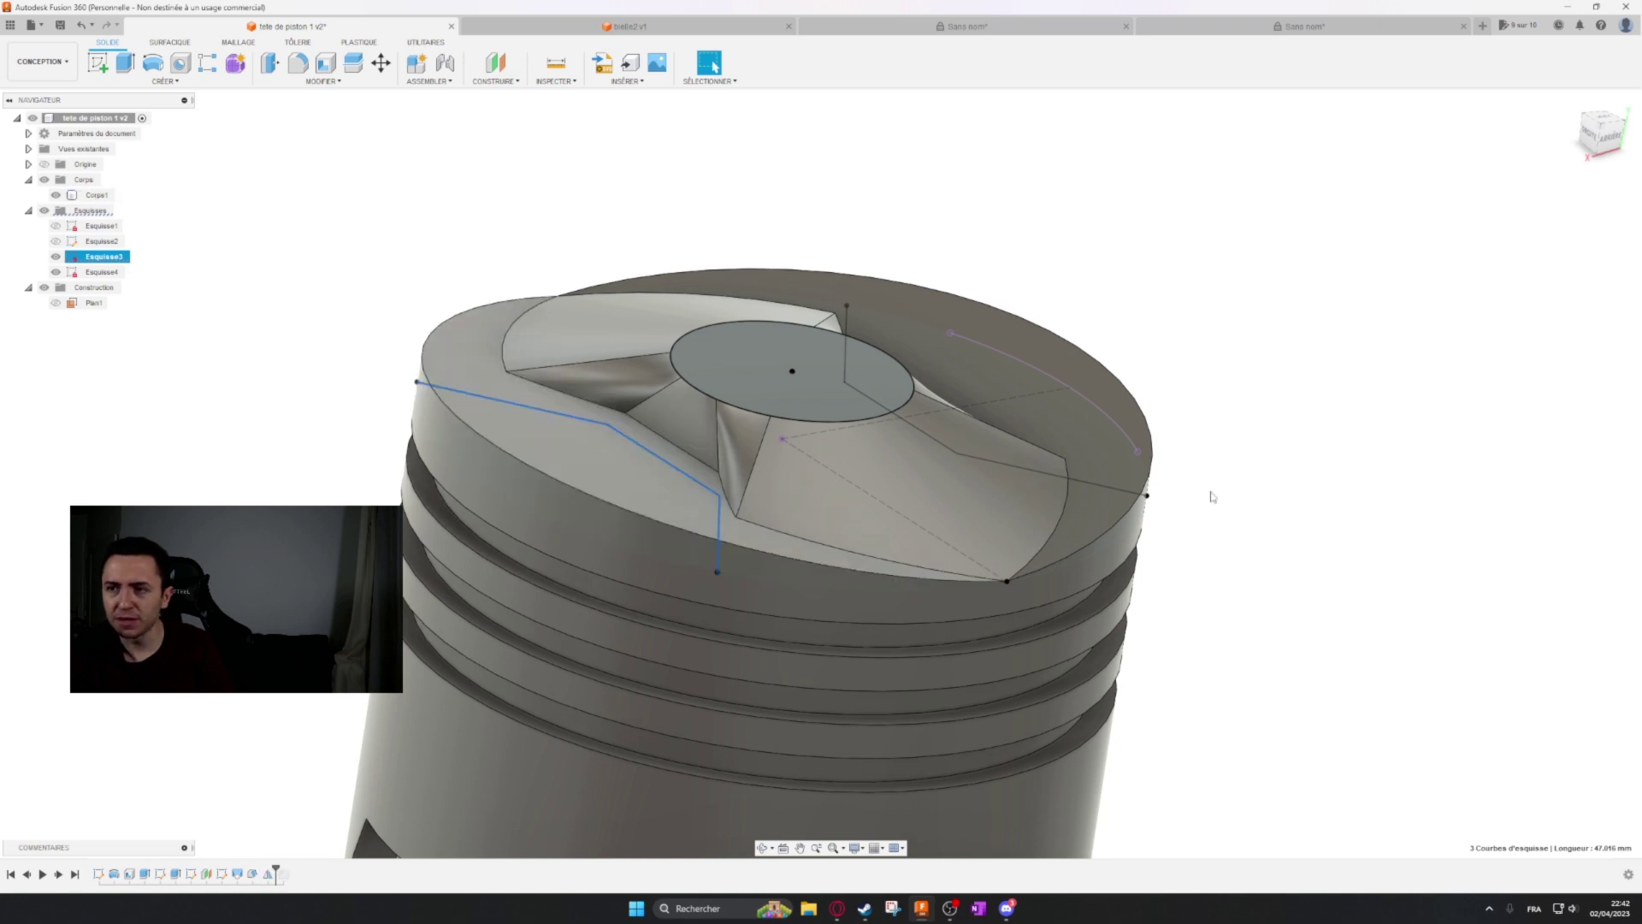
middle_click_drag(1313, 404, 1261, 382, "shift")
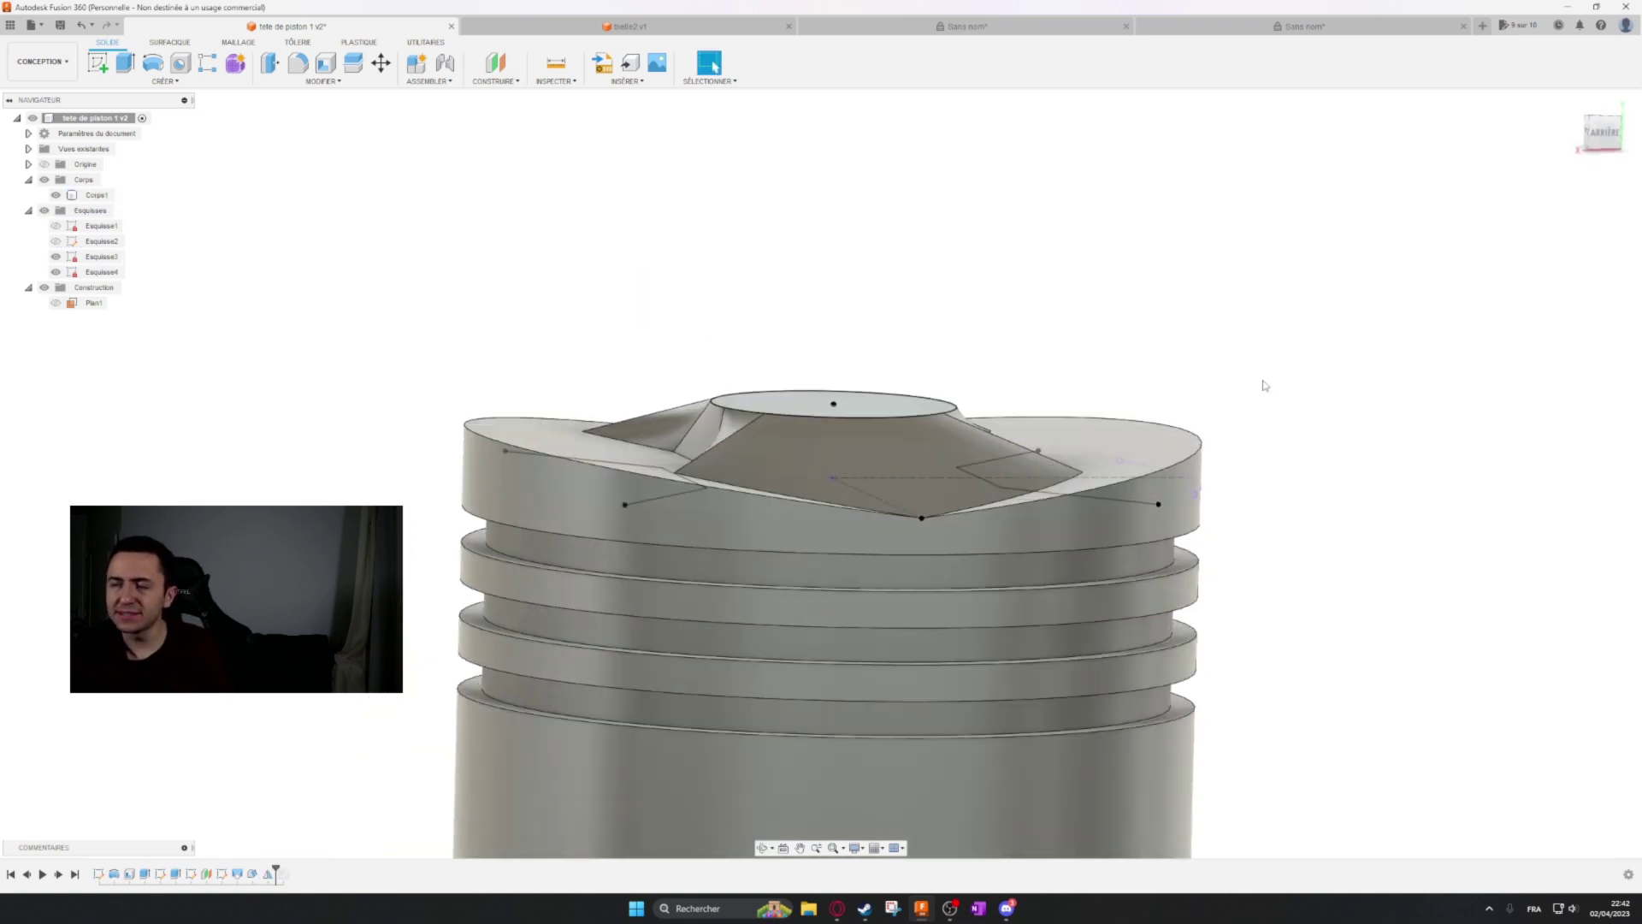
In the unsaved piston document, start a draft using the YZ plane as its pull direction.
left_click(1292, 35)
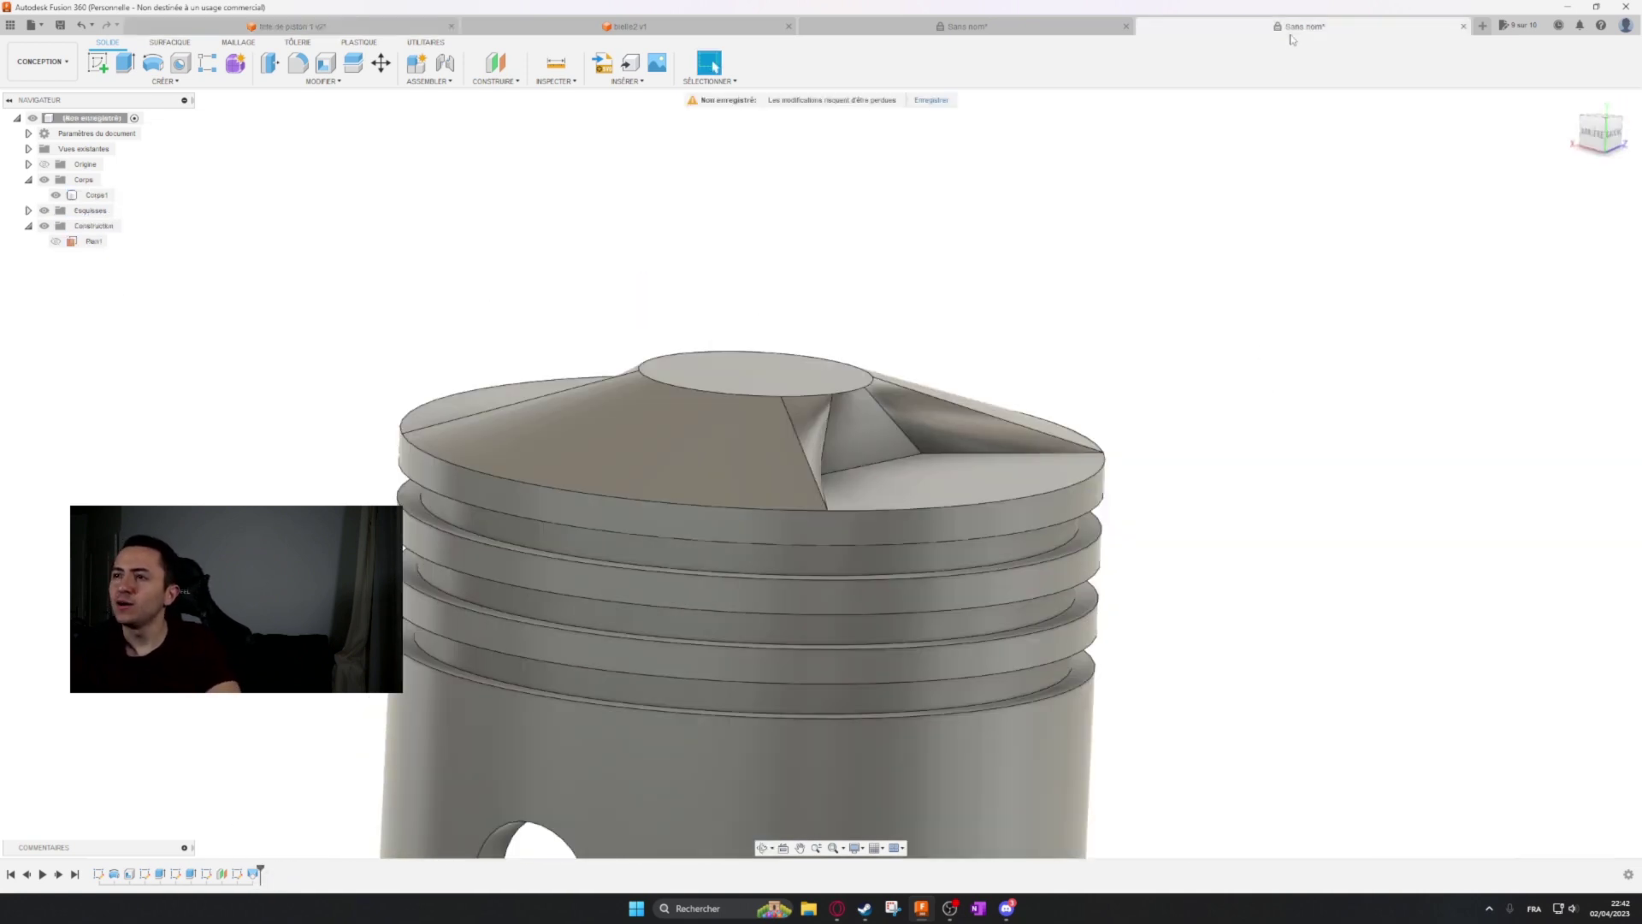
left_click(323, 81)
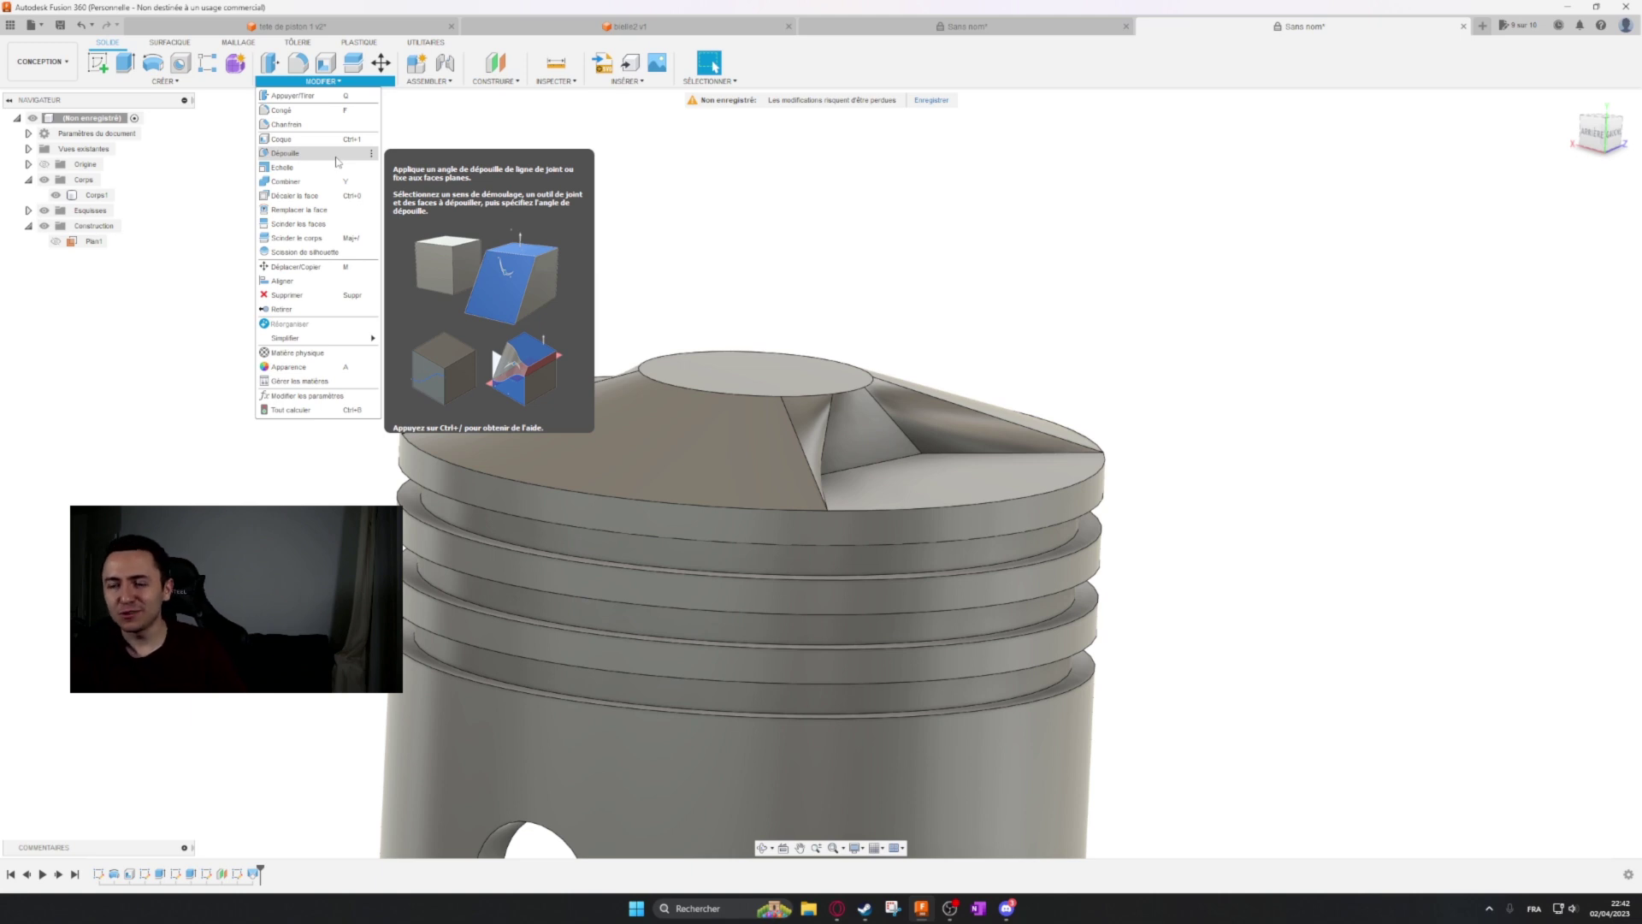
left_click(336, 161)
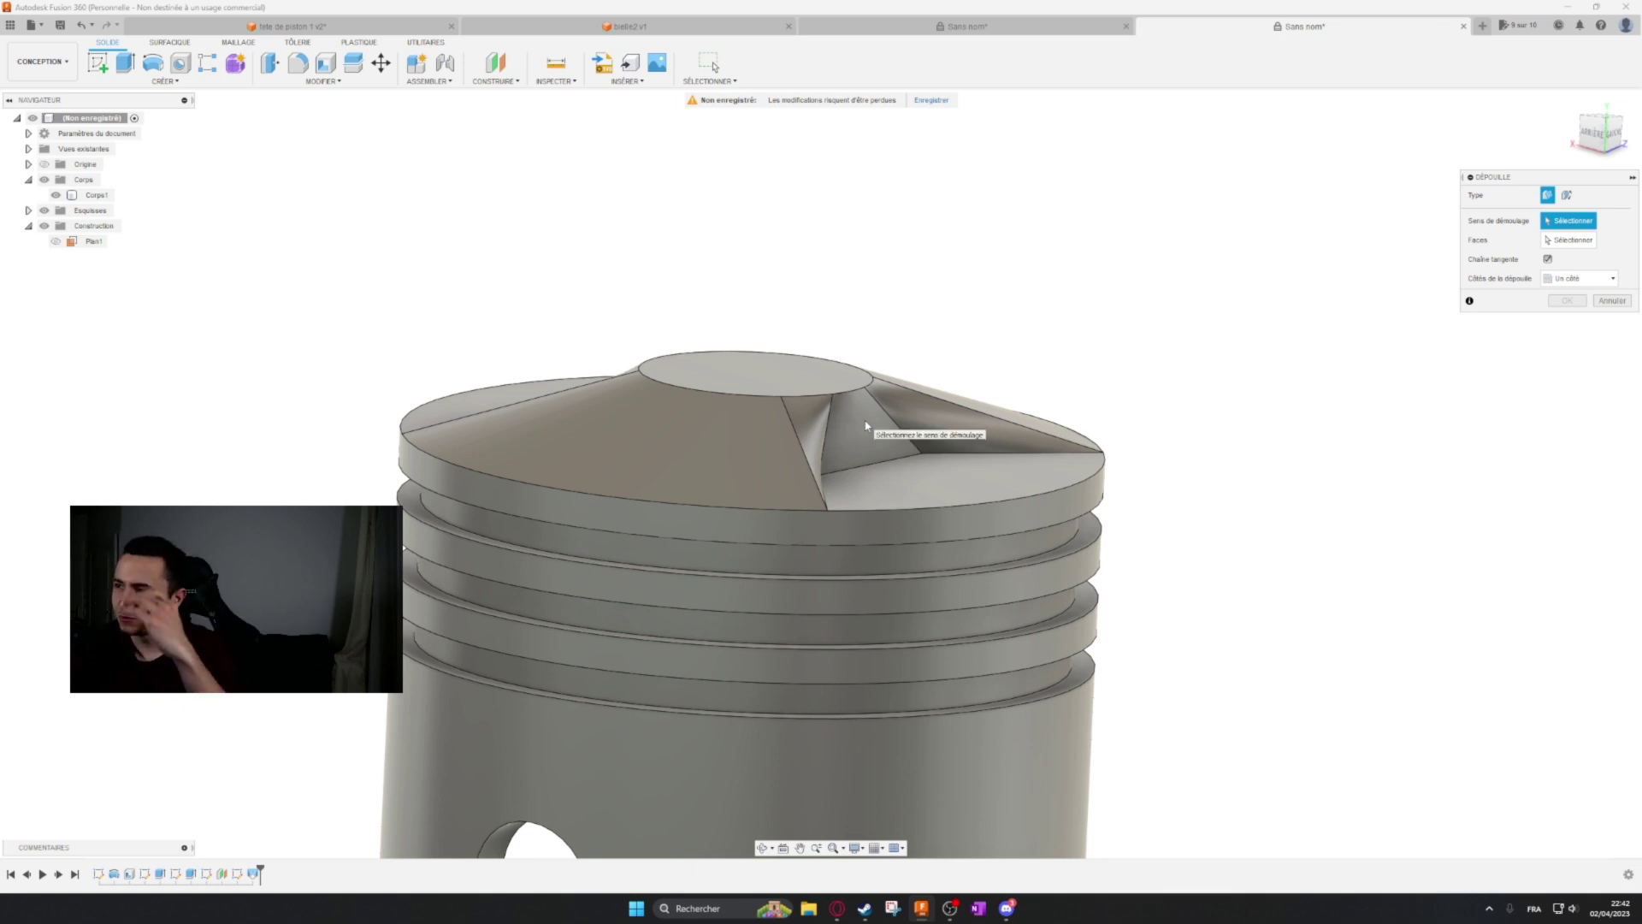
middle_click_drag(997, 362, 880, 411, "shift")
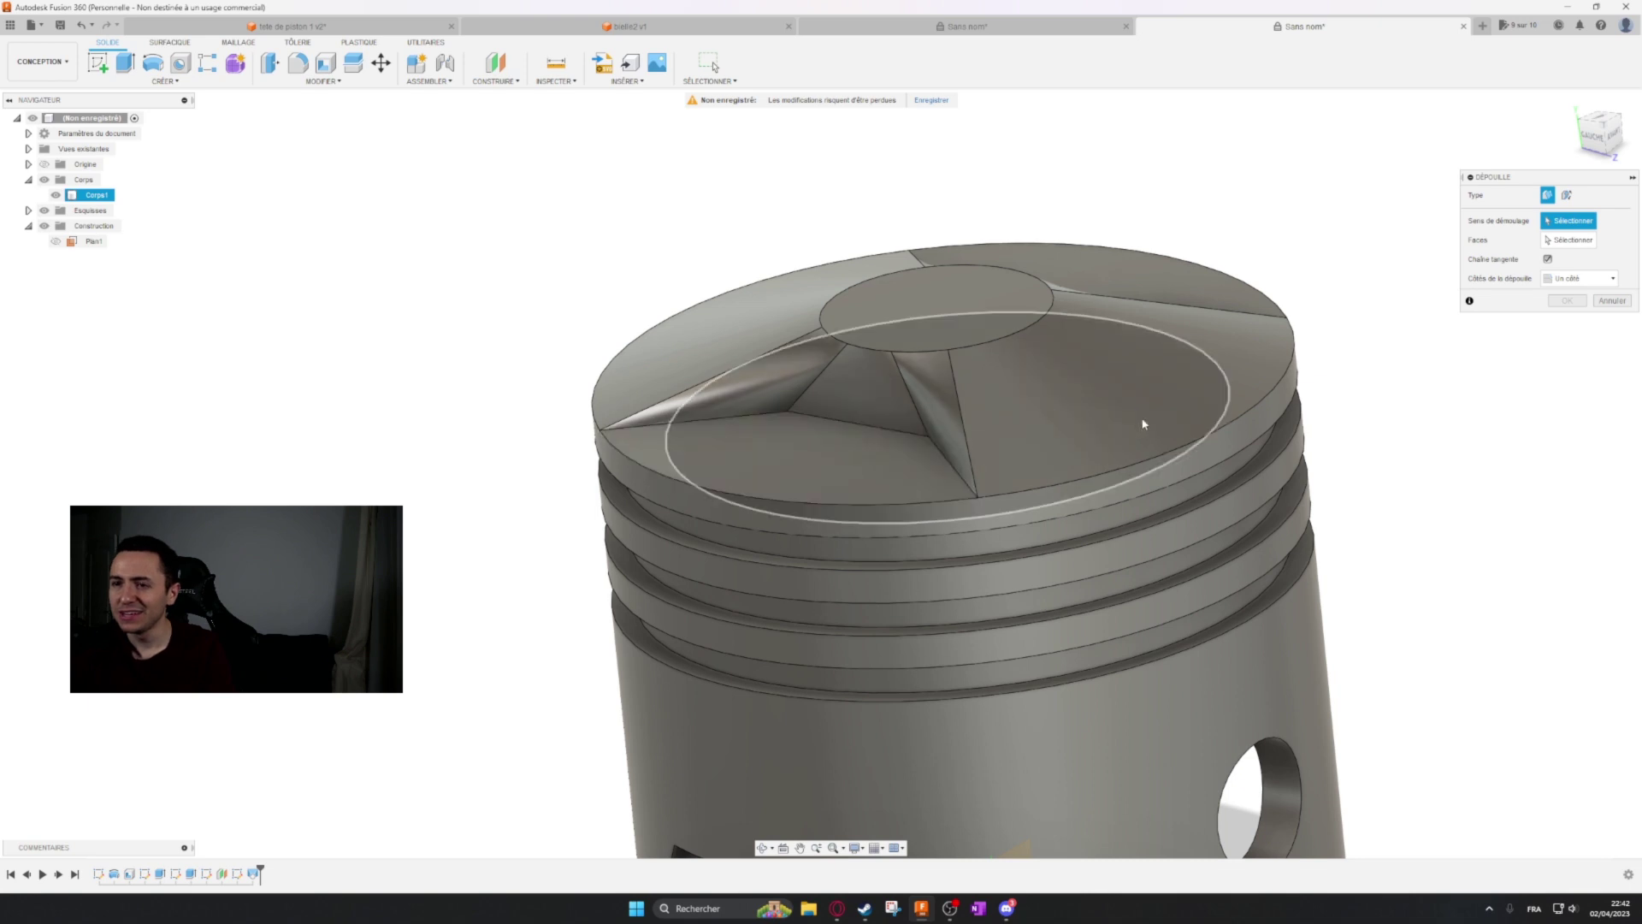
middle_click_drag(1143, 423, 923, 337, "shift")
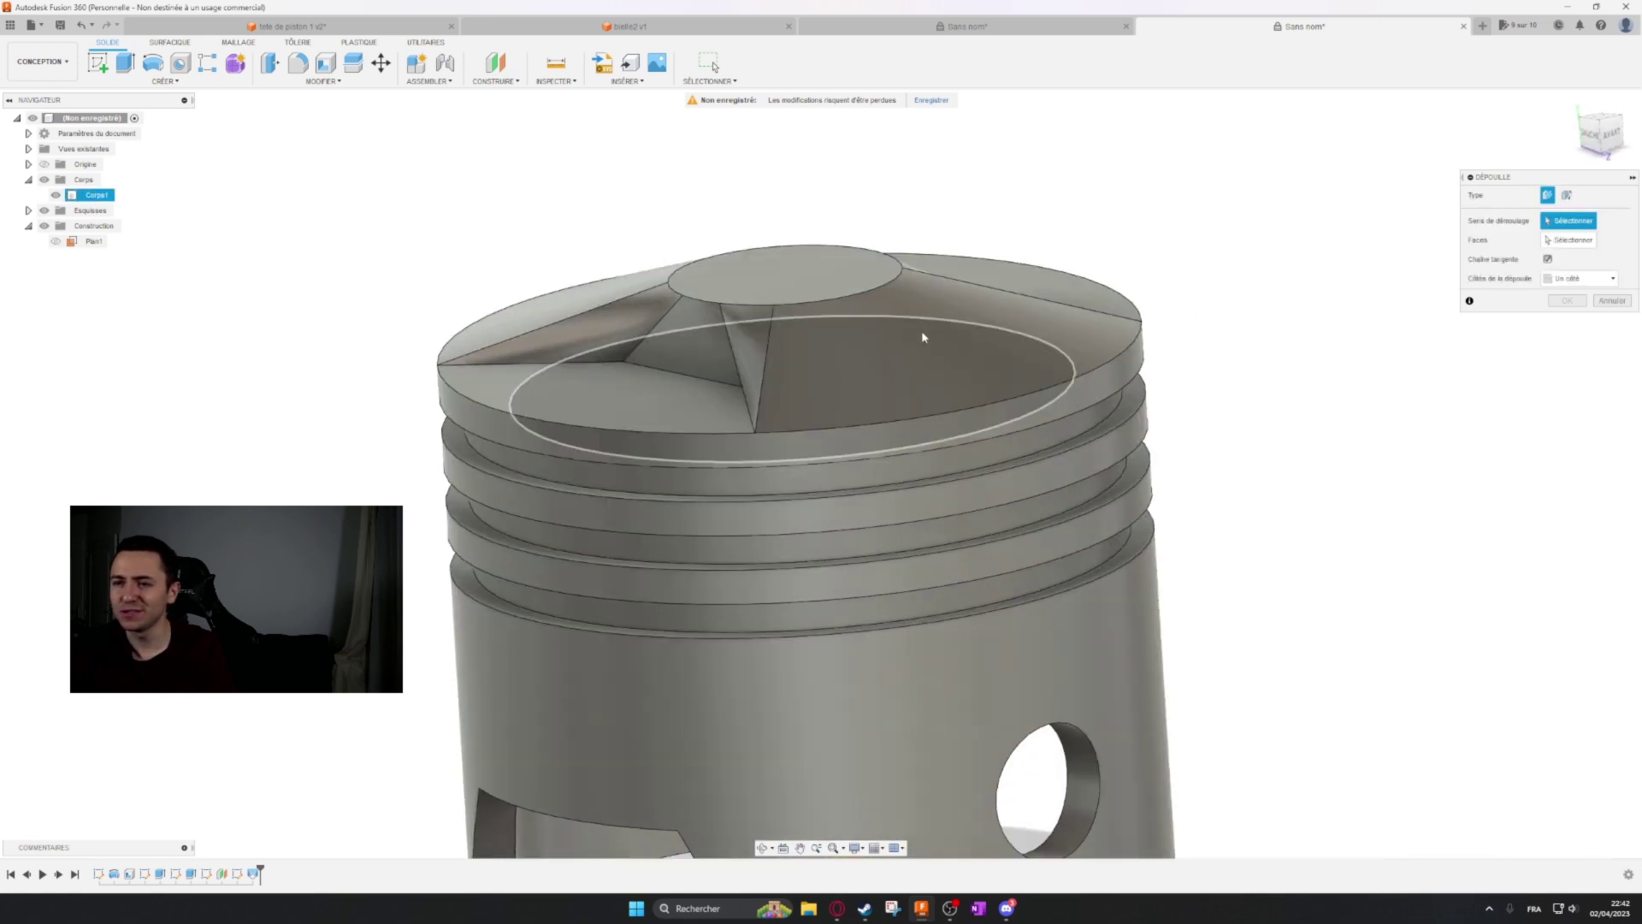
scroll(919, 340, "down", 4)
middle_click_drag(909, 537, 961, 519, "shift")
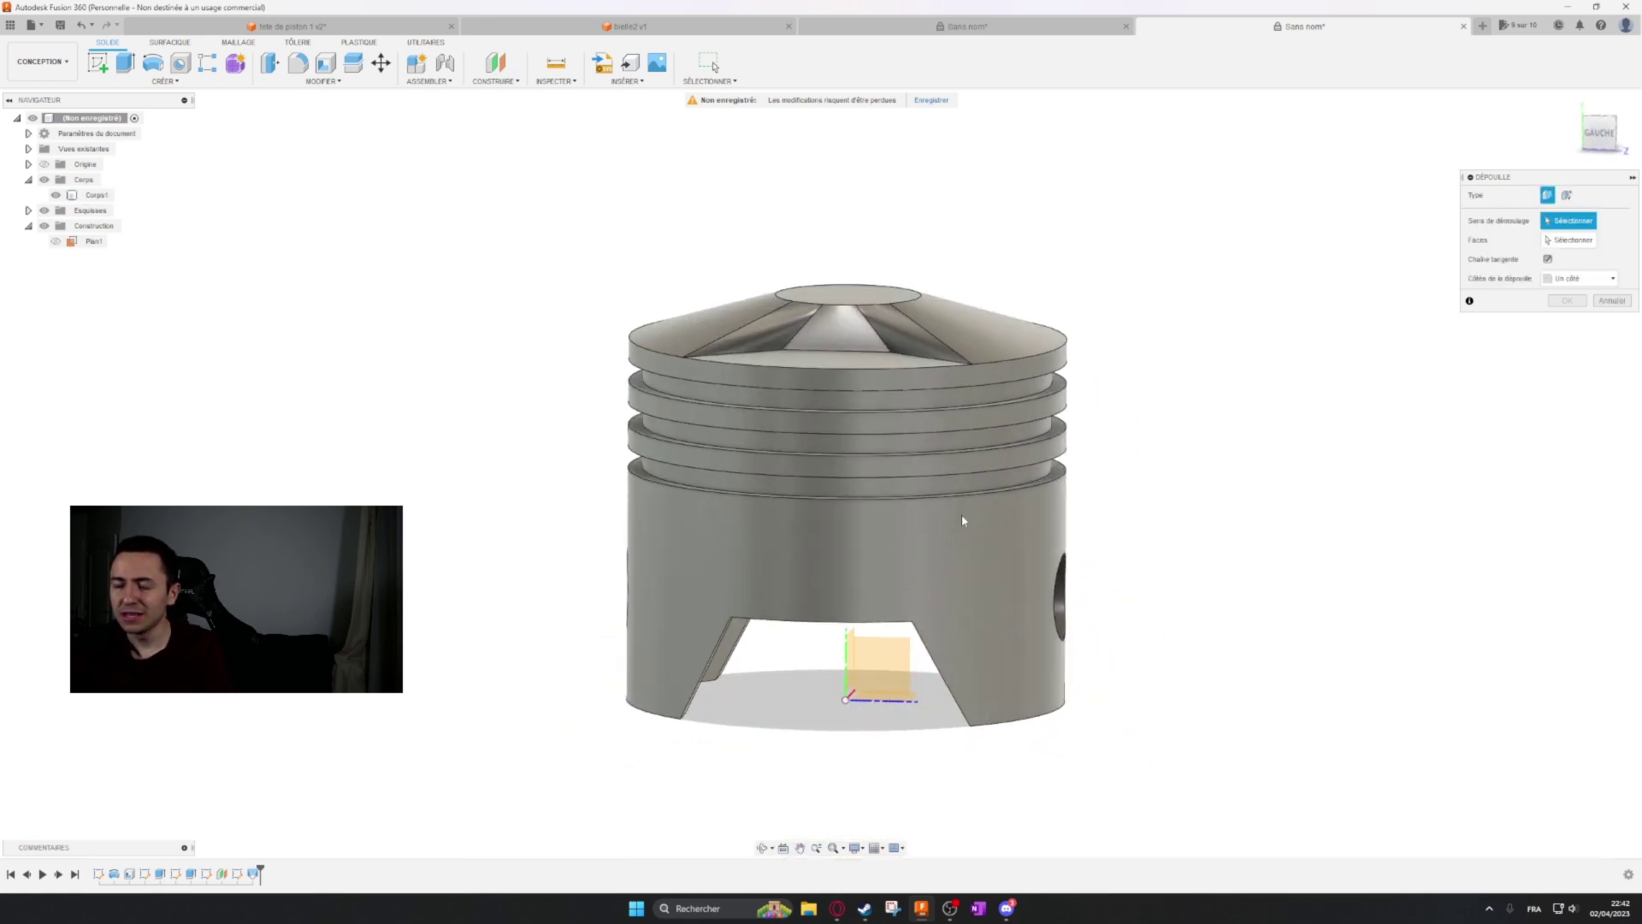
middle_click_drag(1146, 518, 1115, 506, "shift")
left_click(896, 691)
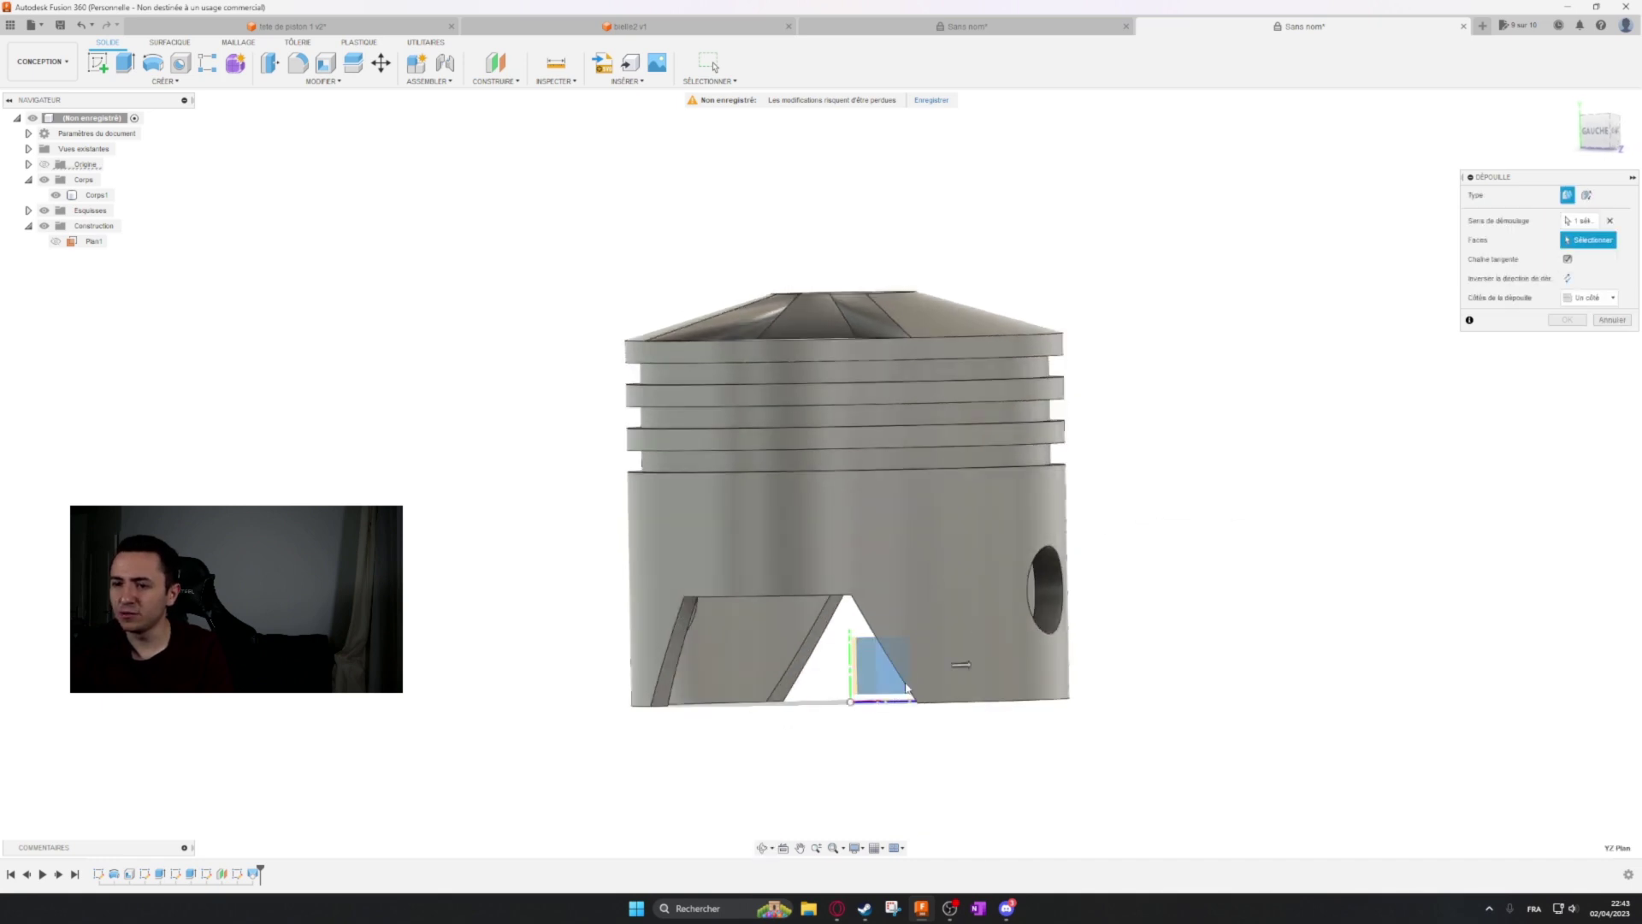
Choose the flat face of one crown notch as the face to draft and set the angle to 7 degrees.
middle_click_drag(1111, 602, 1074, 630, "shift")
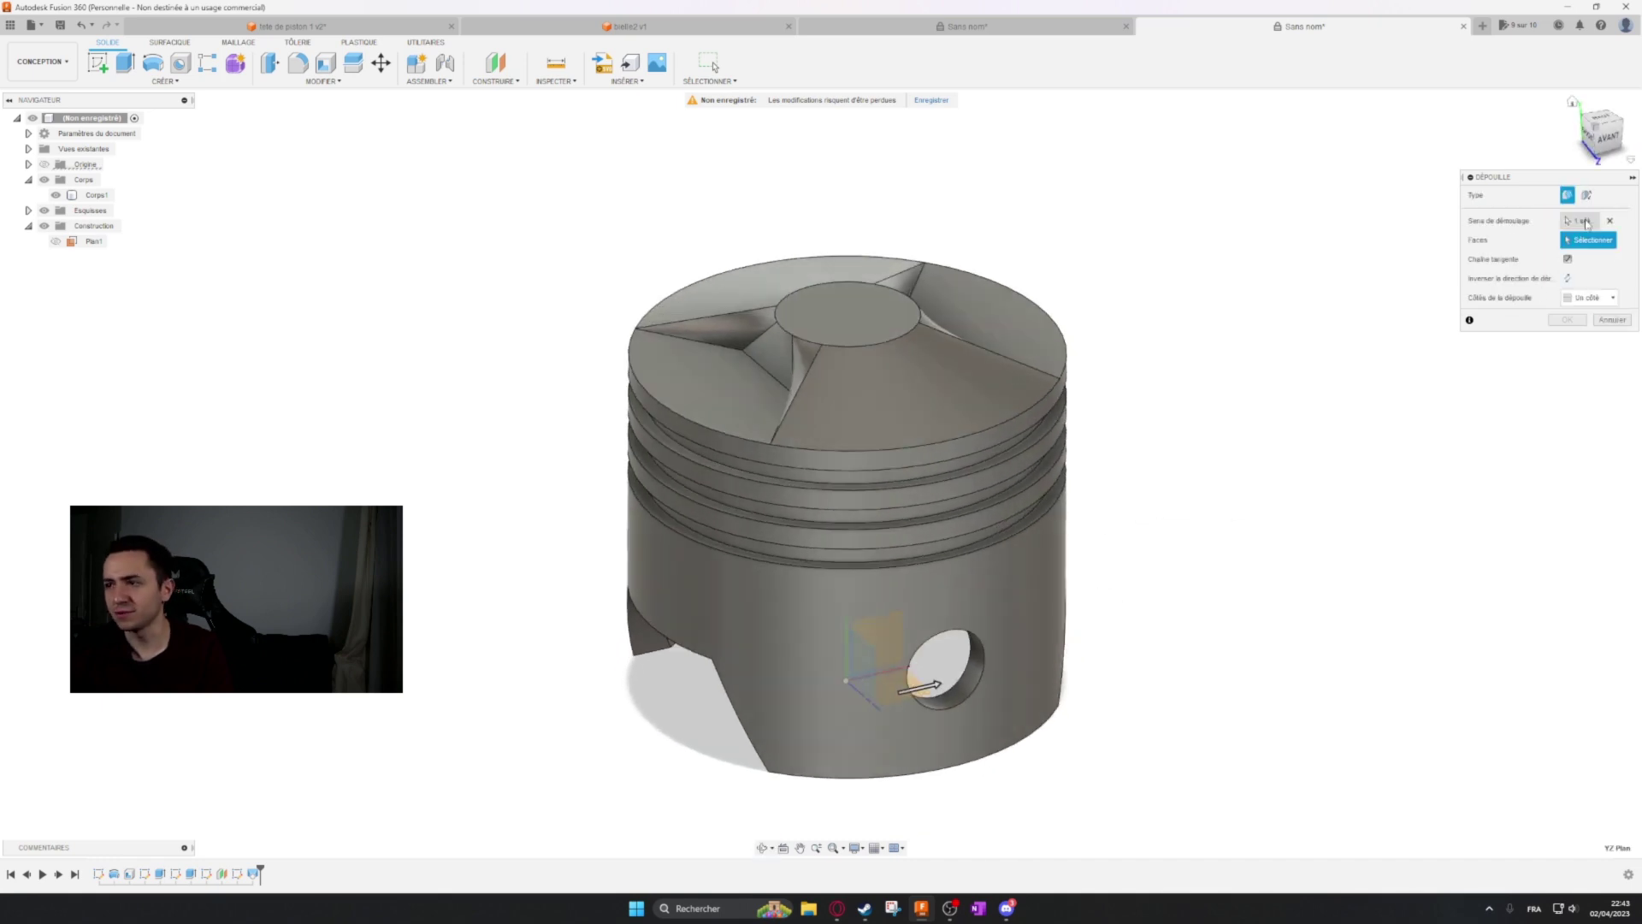
left_click(770, 402)
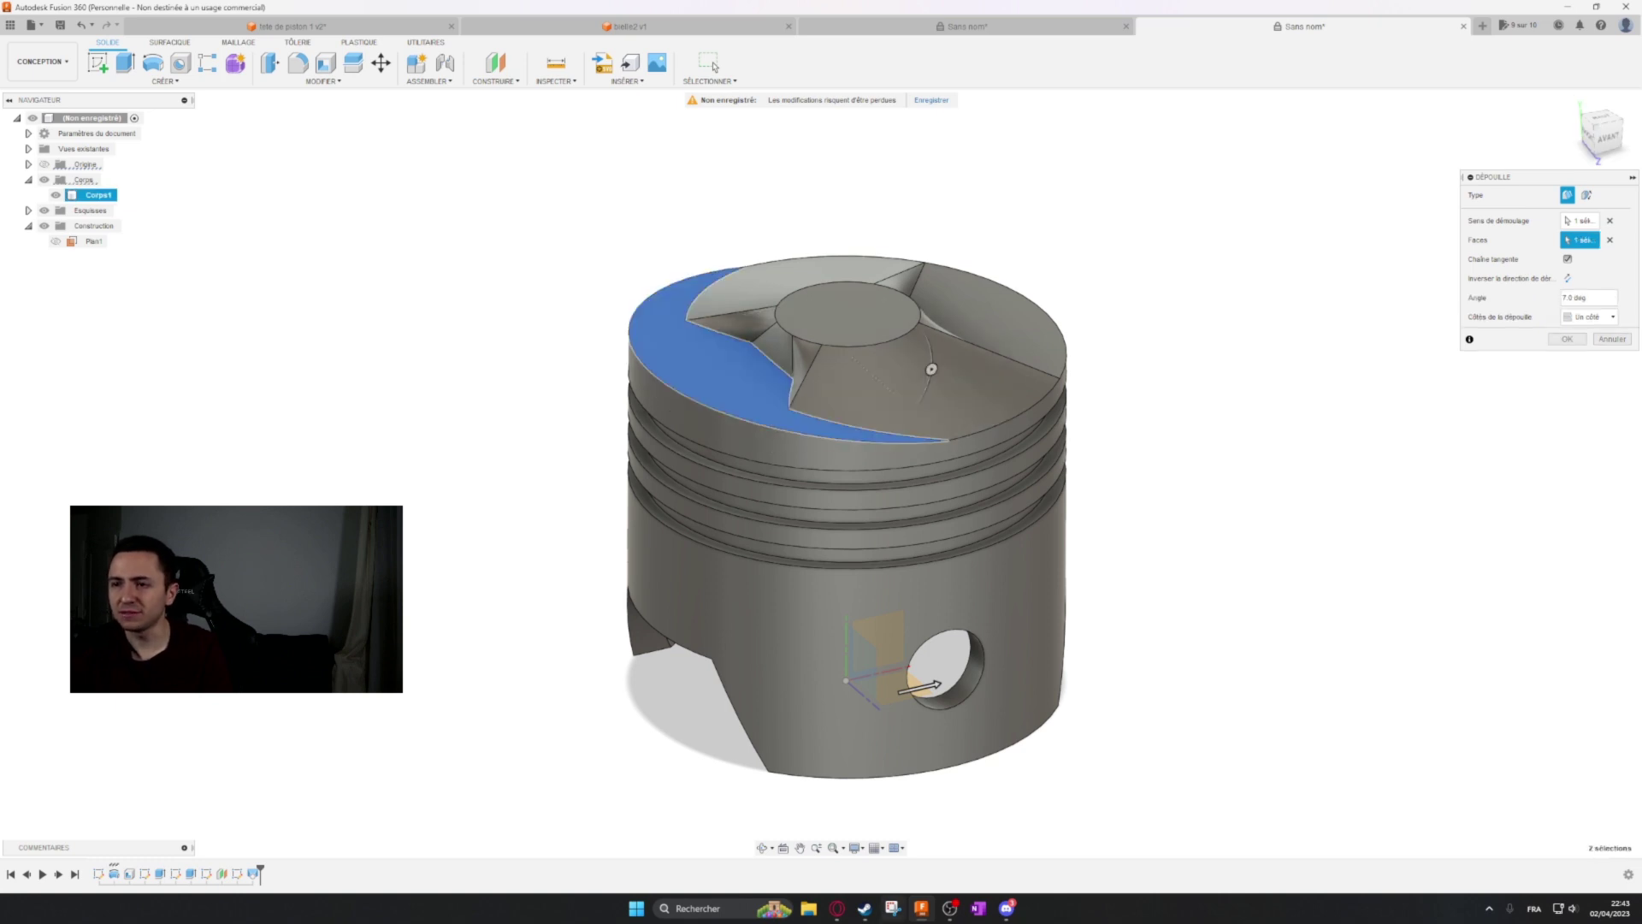
middle_click_drag(934, 253, 980, 302, "shift")
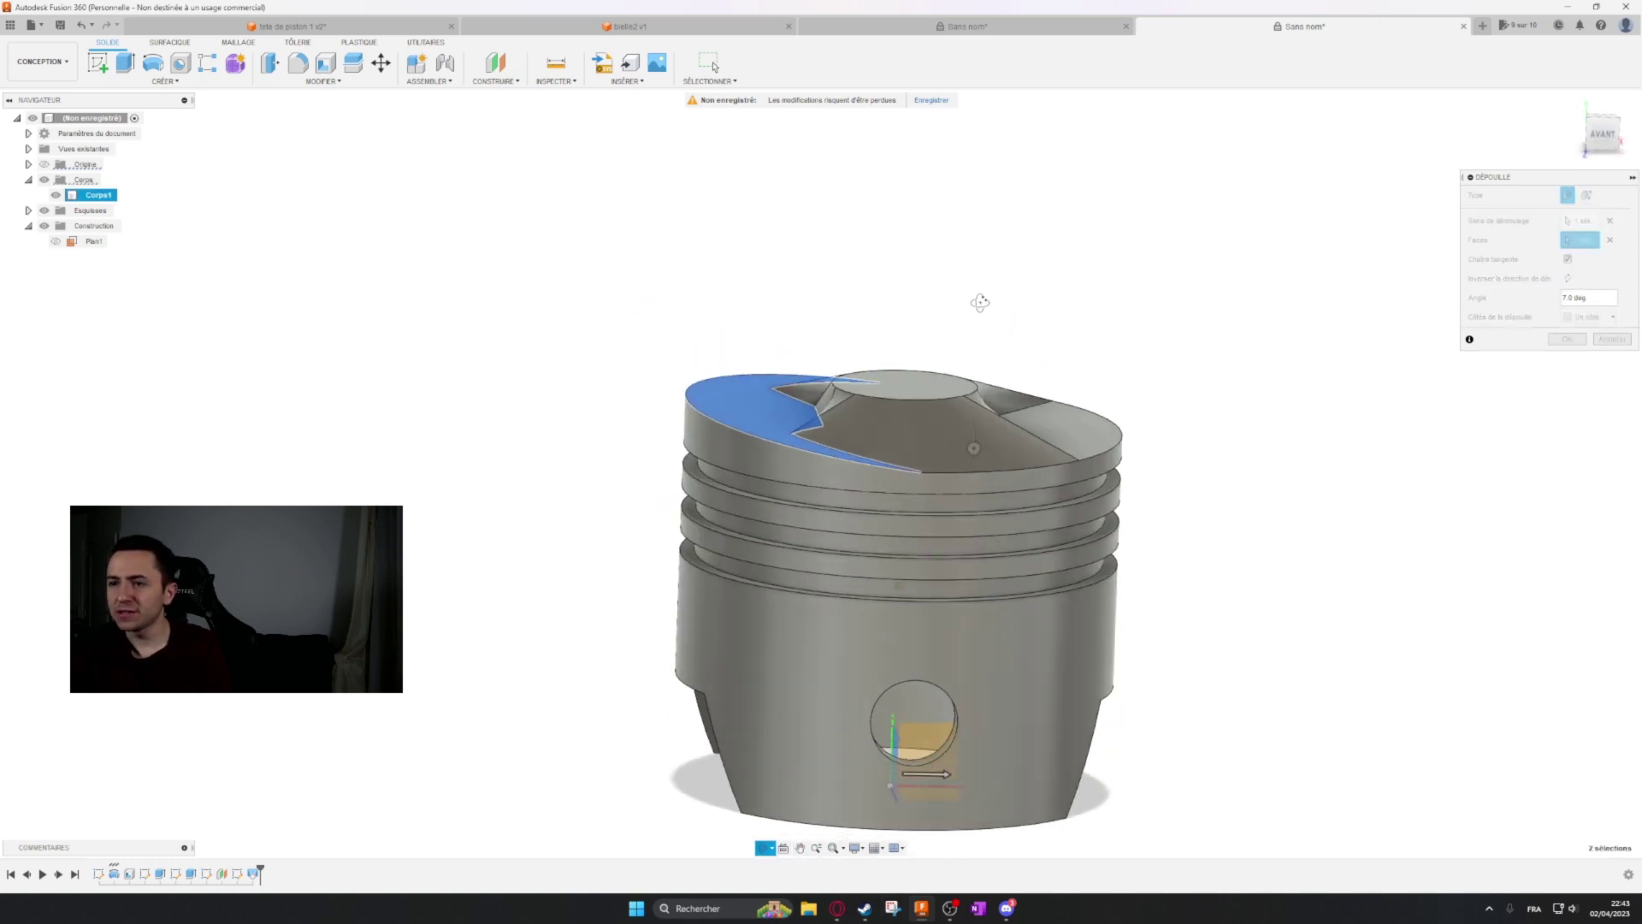
mouse_move(973, 447)
left_mouse_down()
mouse_move(965, 401)
mouse_move(946, 481)
mouse_move(961, 406)
mouse_move(930, 387)
mouse_move(967, 448)
left_mouse_up()
middle_click_drag(1079, 546, 944, 569)
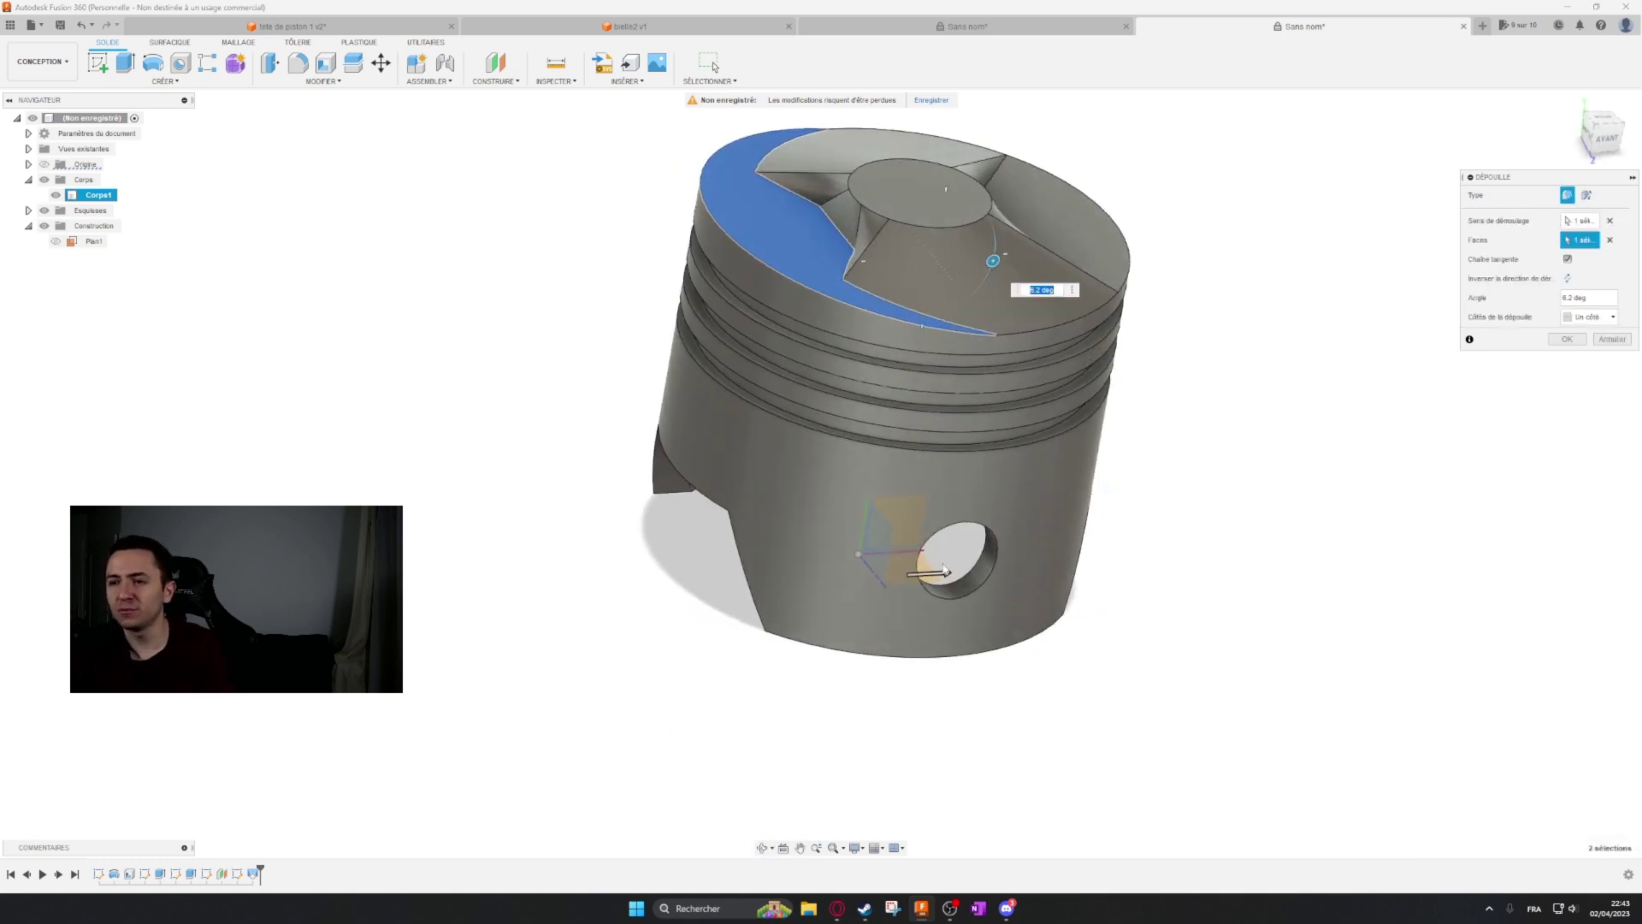
middle_click_drag(859, 528, 844, 573)
middle_click_drag(906, 268, 835, 313)
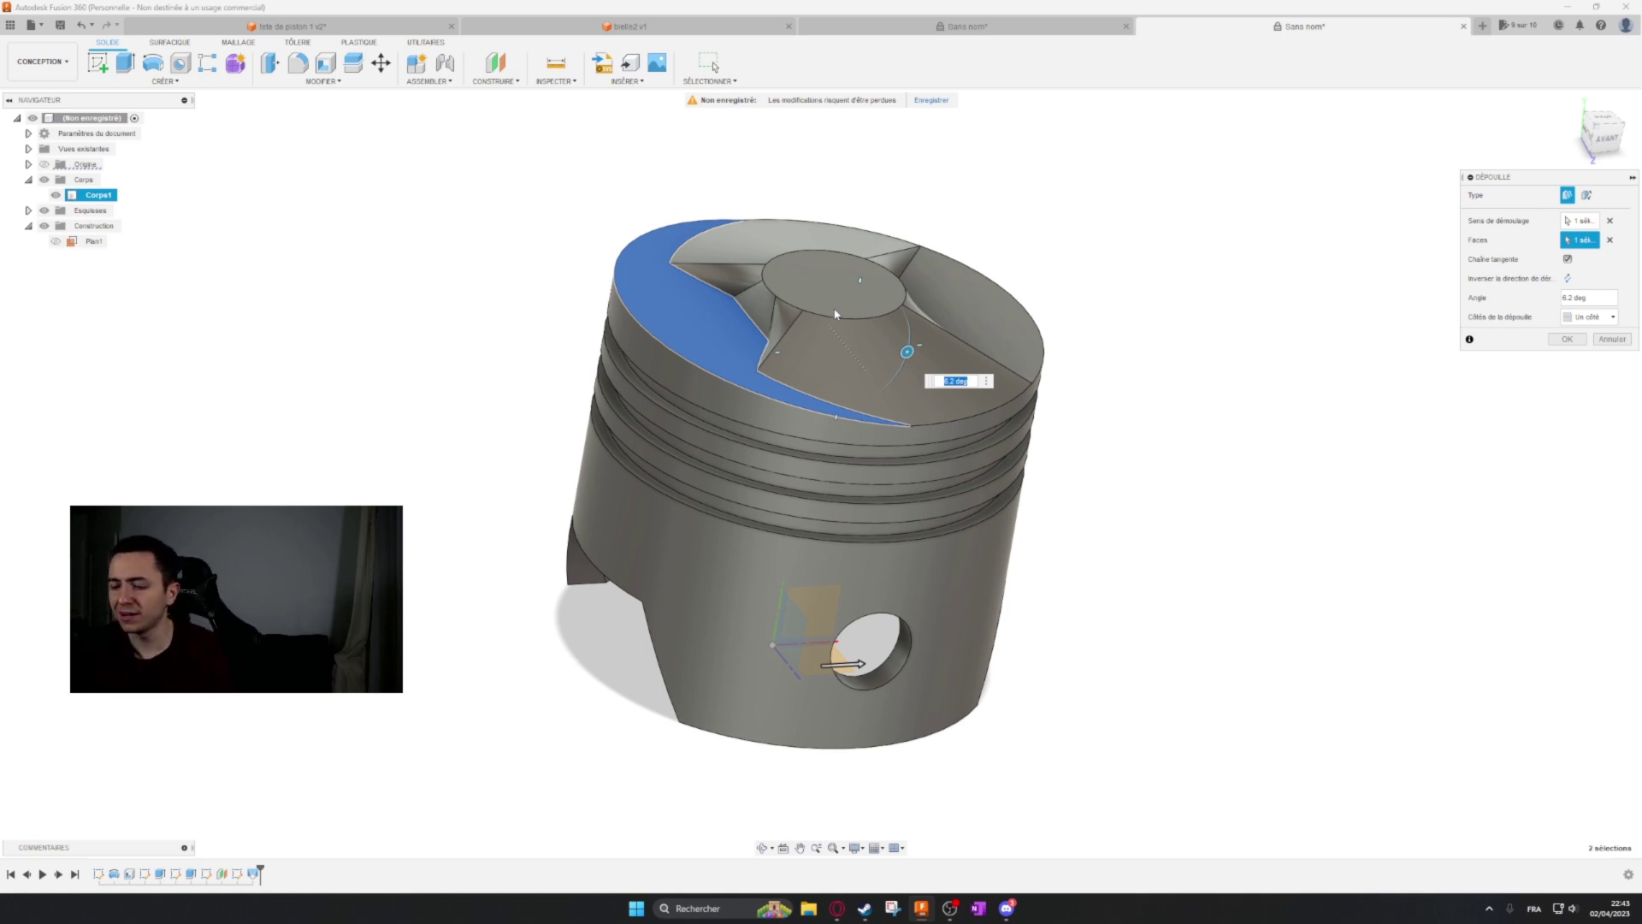
mouse_move(1034, 249)
middle_mouse_down("shift")
mouse_move(1088, 282)
mouse_move(1027, 250)
middle_mouse_up("shift")
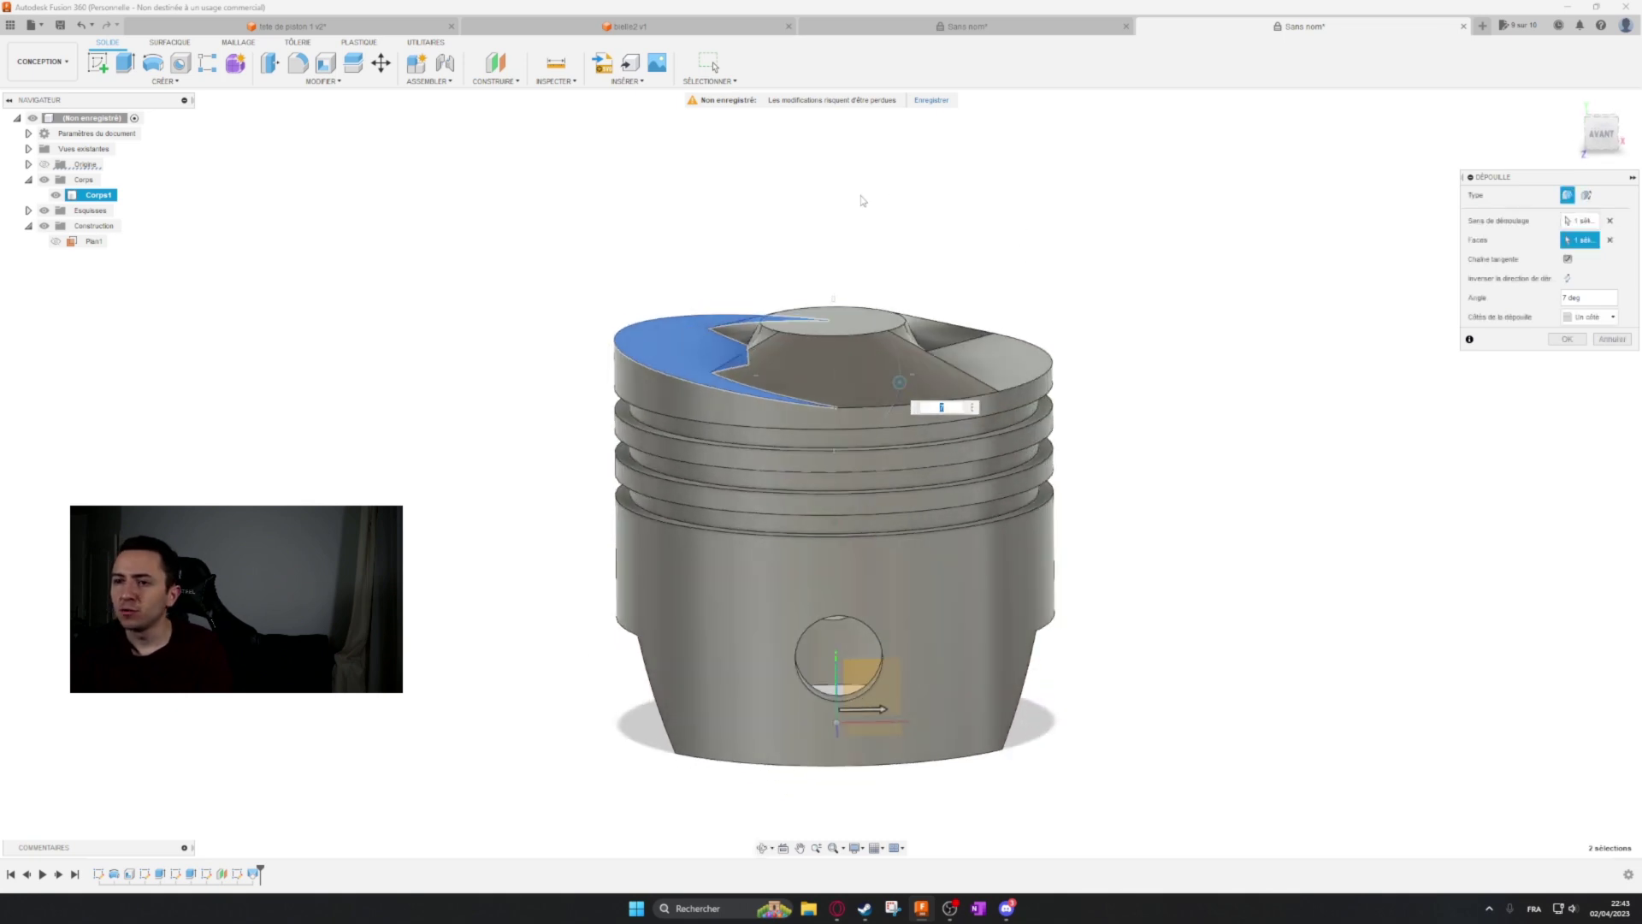
Try adjusting the notch face's draft angle, set it back to 7 degrees, and check the slope from the front.
scroll(864, 205, "up", 4)
mouse_move(914, 503)
left_mouse_down()
mouse_move(913, 516)
mouse_move(932, 502)
left_mouse_up()
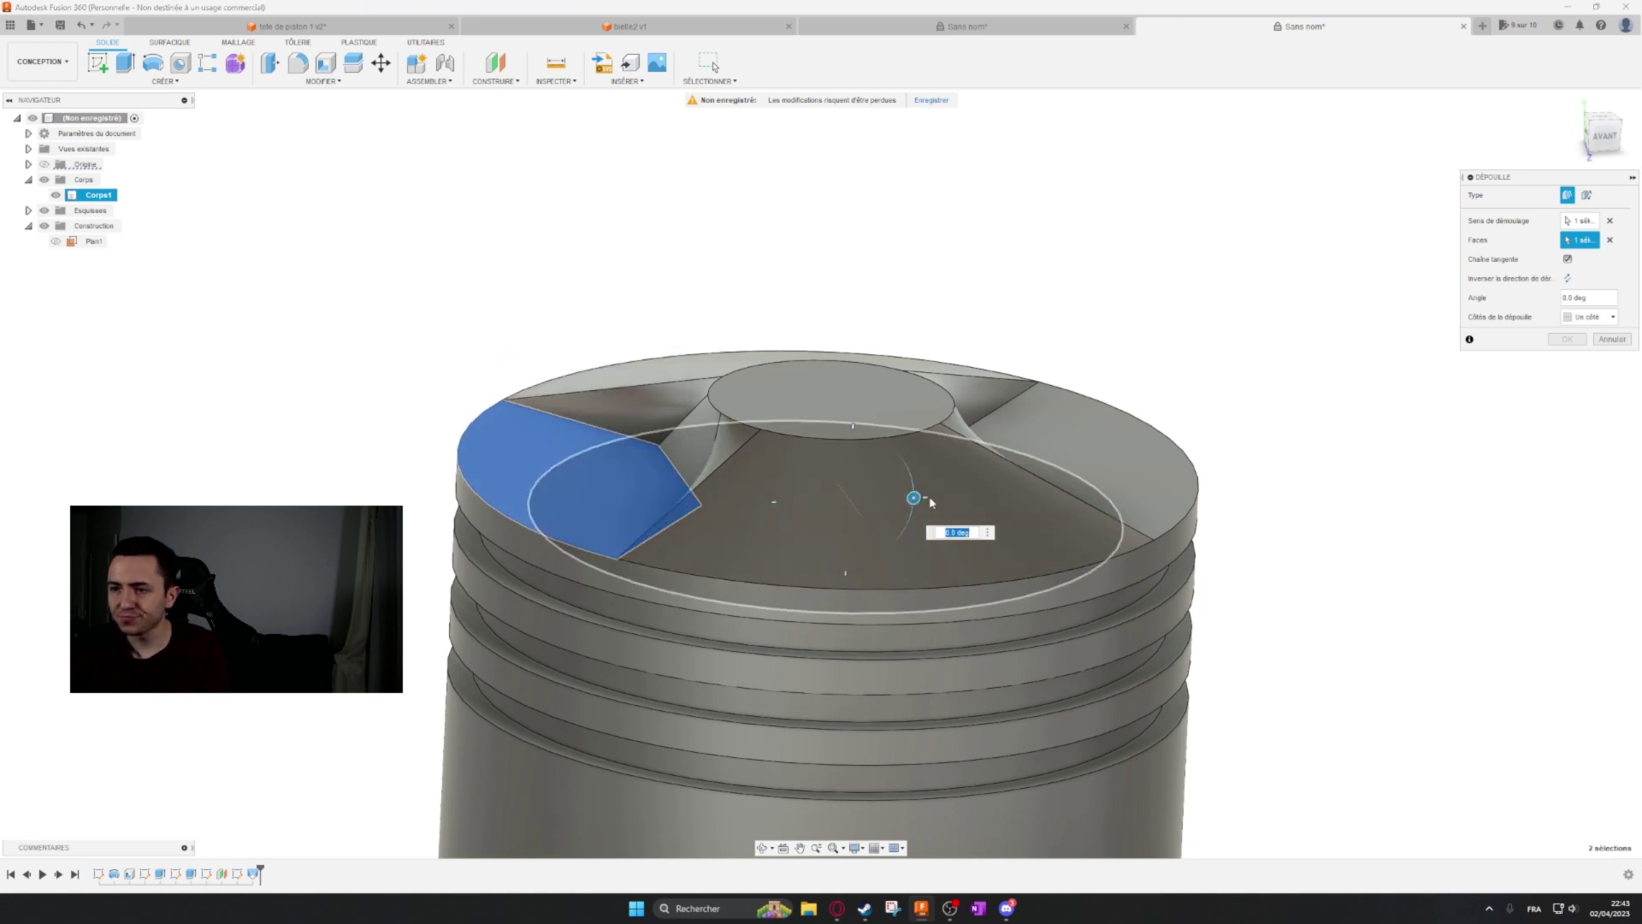
type("7")
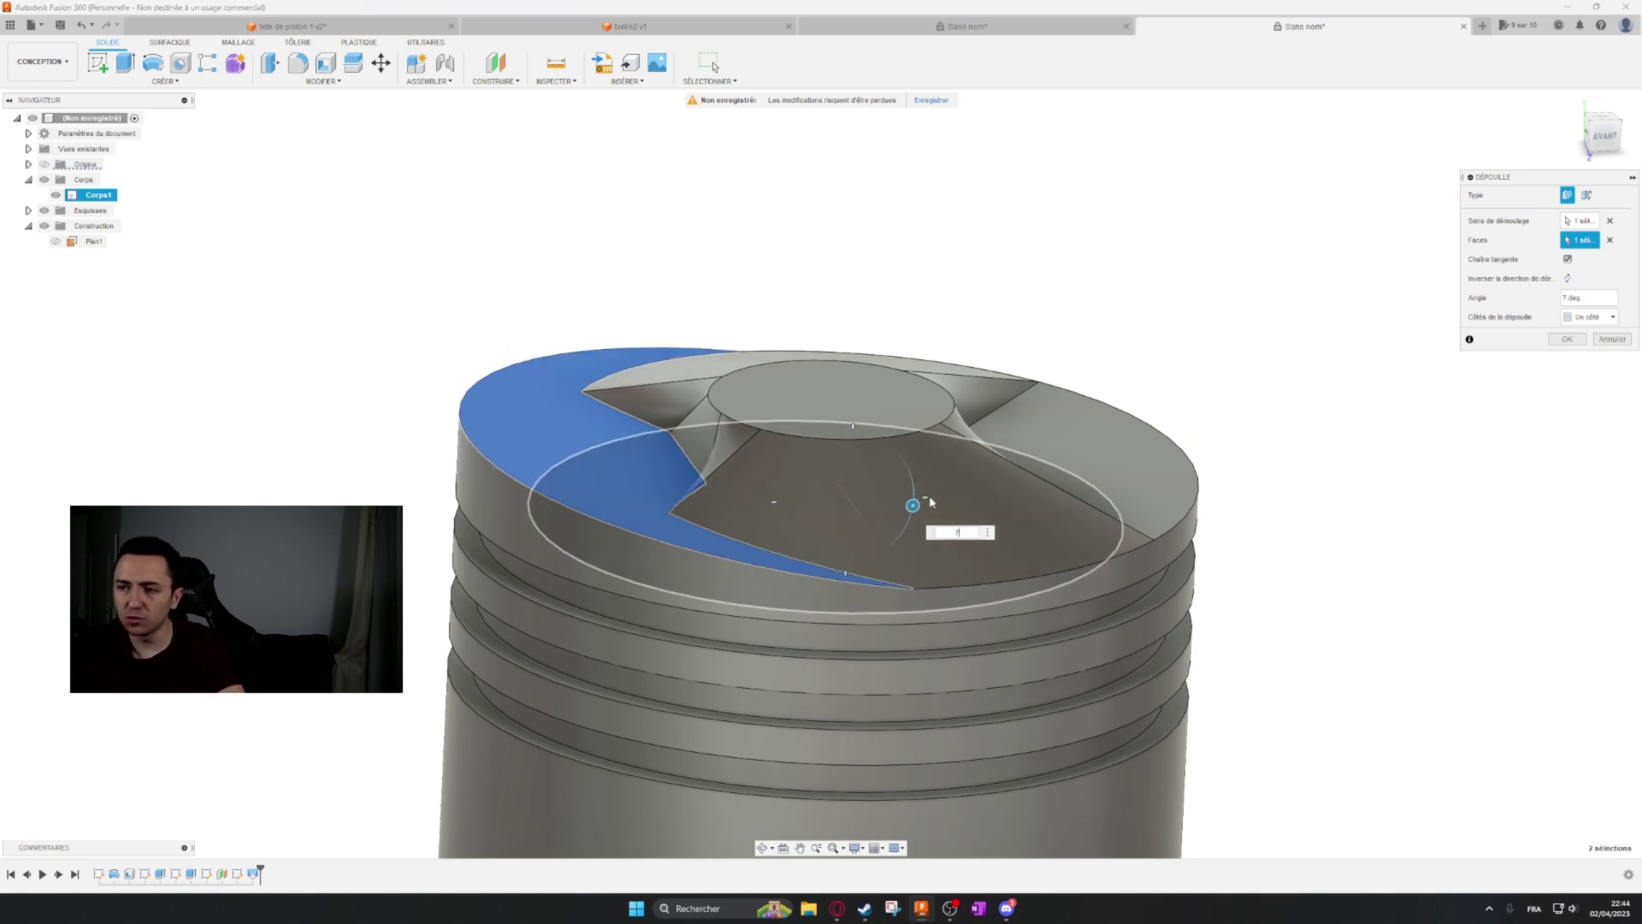
middle_click_drag(932, 502, 913, 274, "shift")
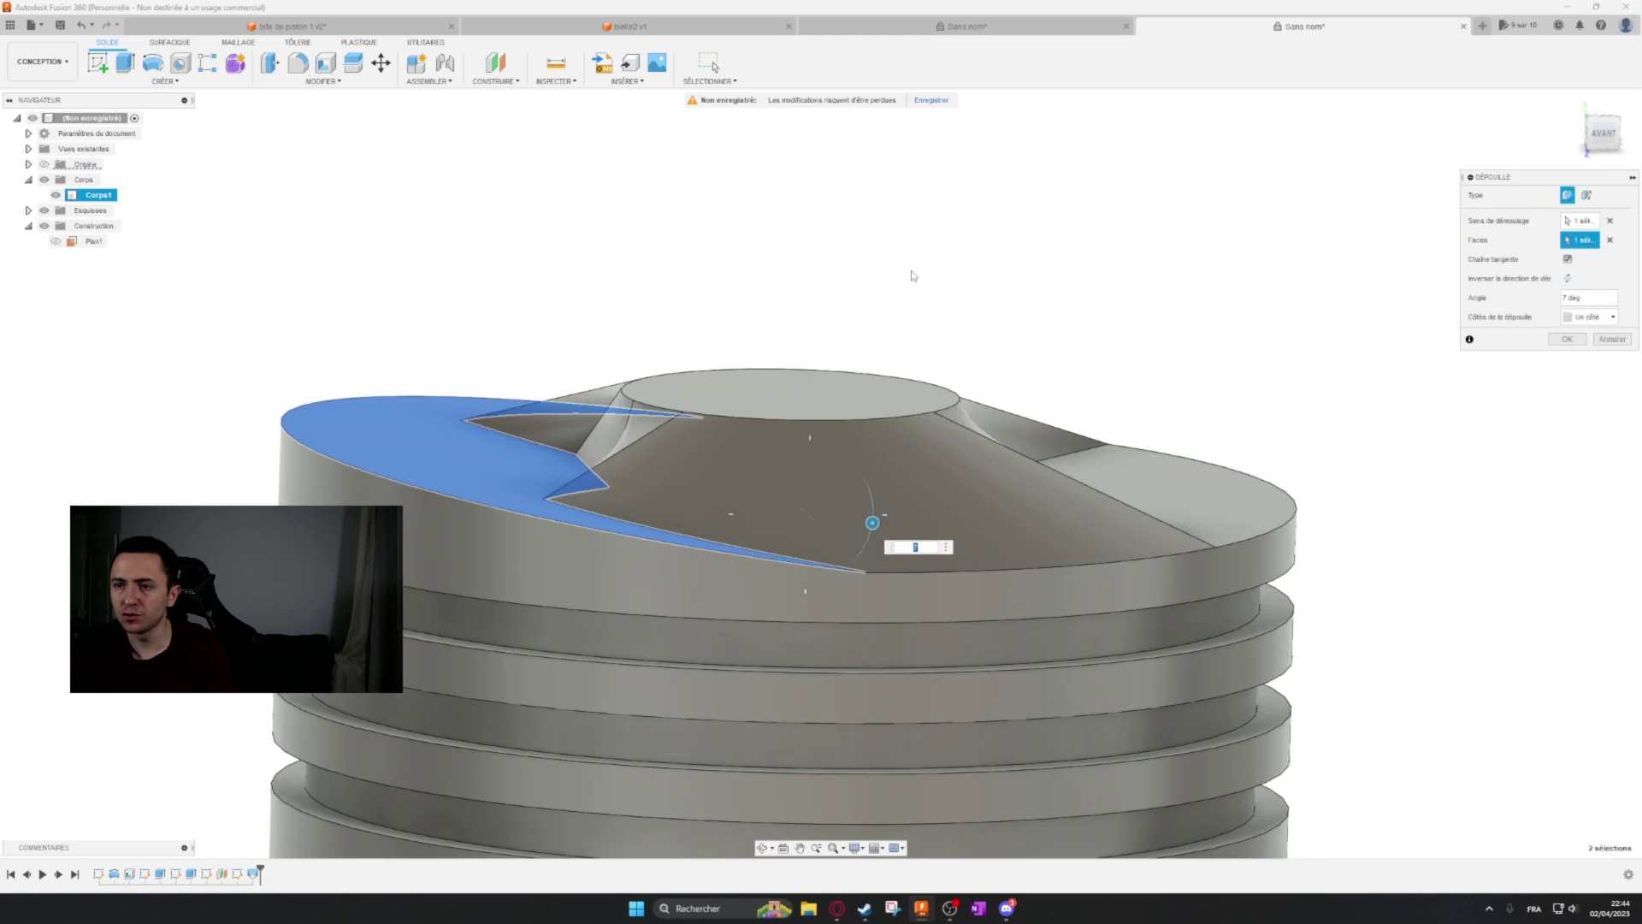
left_click(1605, 134)
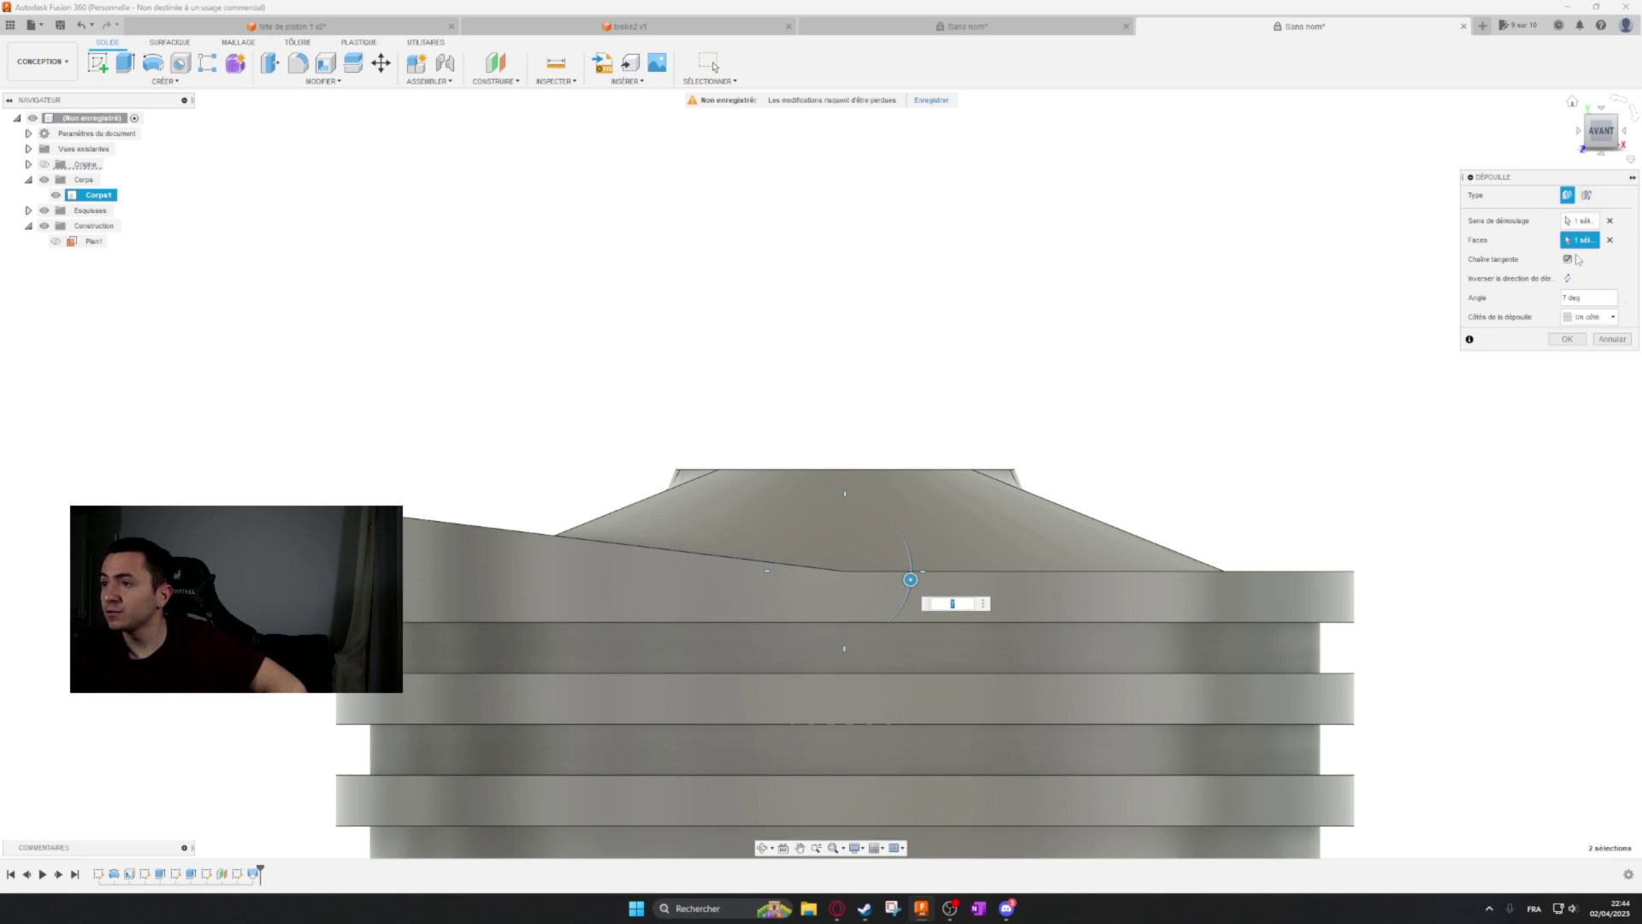
Try drafting the notch face on two sides with altered angles, and return the draft to one side.
left_click(1581, 319)
left_click(1580, 320)
left_click(1580, 317)
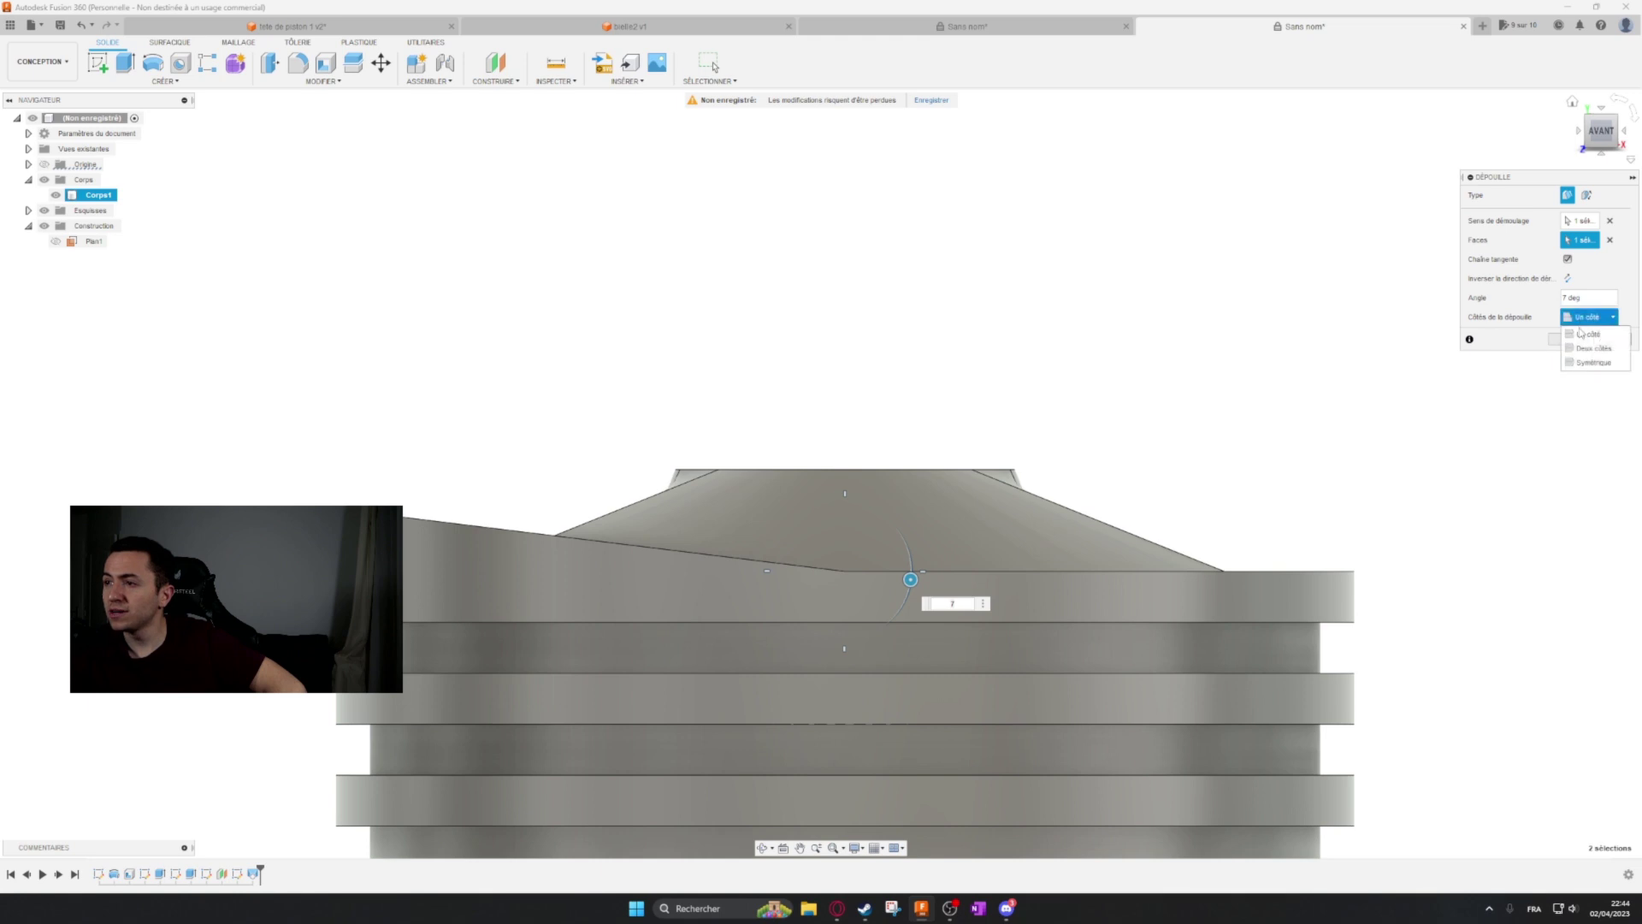
left_click(1578, 354)
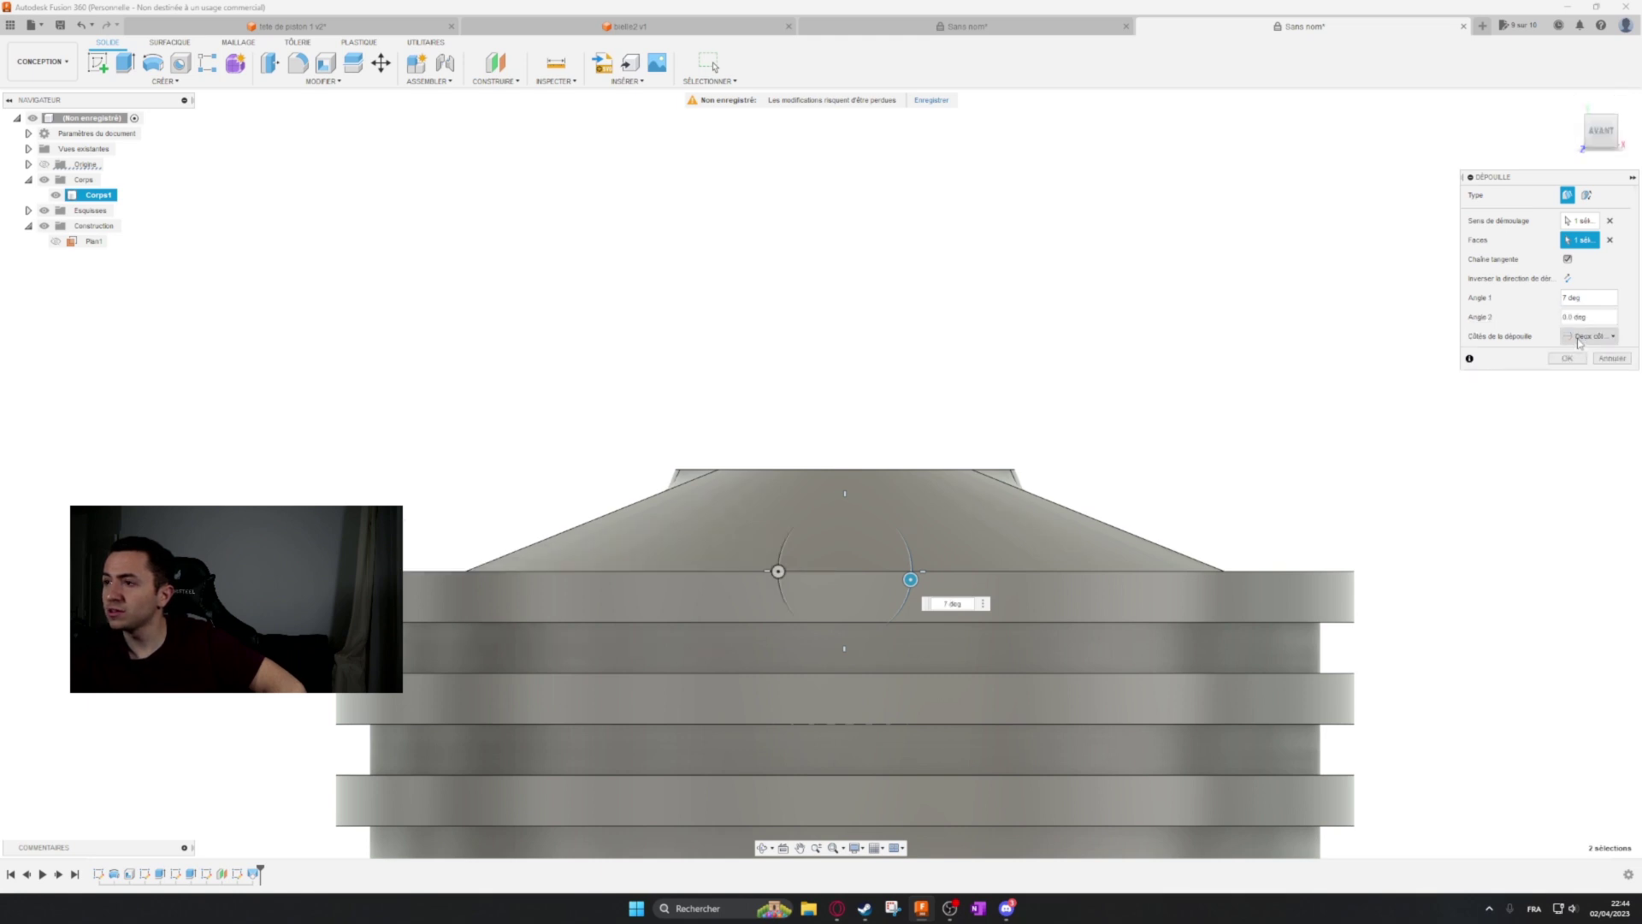
left_click(1578, 339)
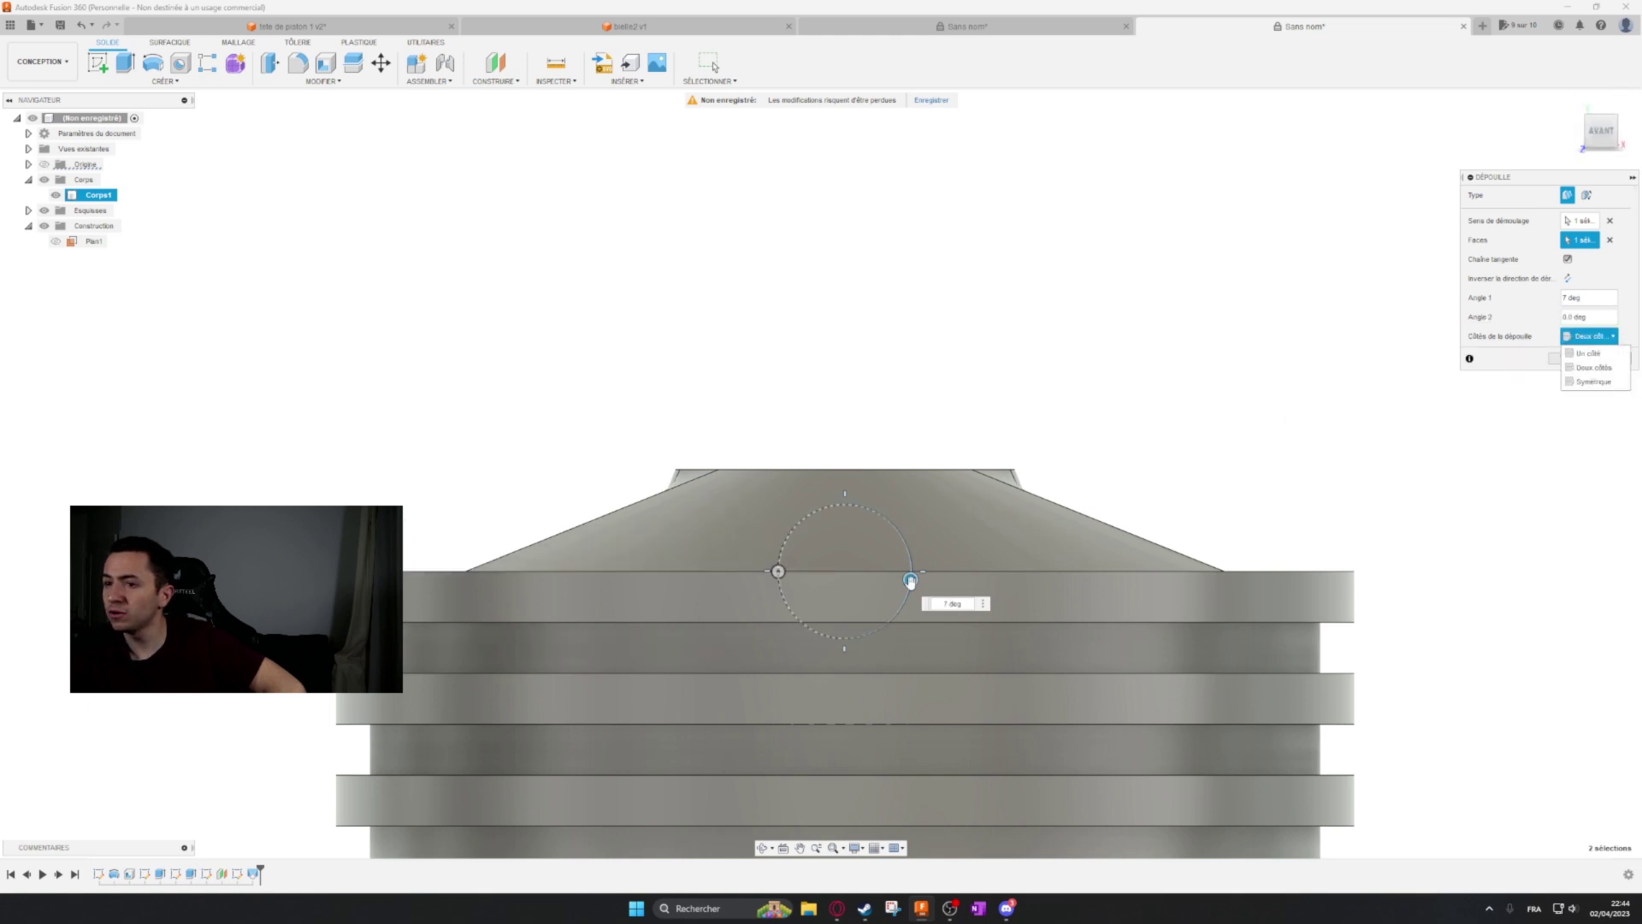
left_click_drag(911, 581, 906, 549)
mouse_move(772, 573)
left_mouse_down()
mouse_move(785, 542)
mouse_move(795, 563)
left_mouse_up()
left_click(1602, 336)
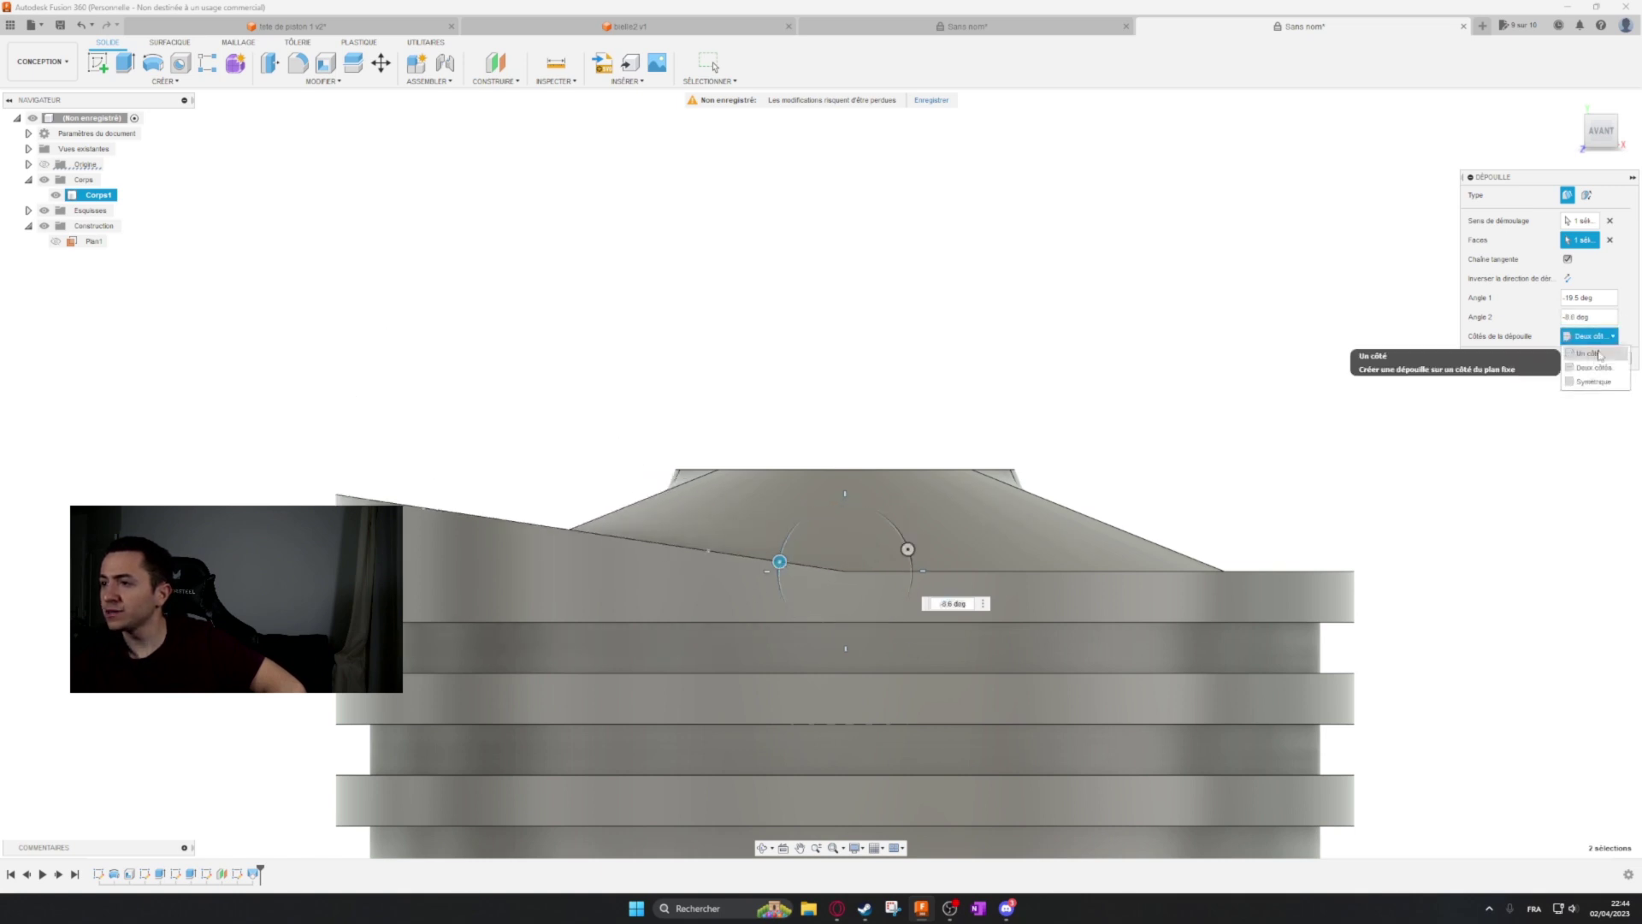
left_click(1589, 348)
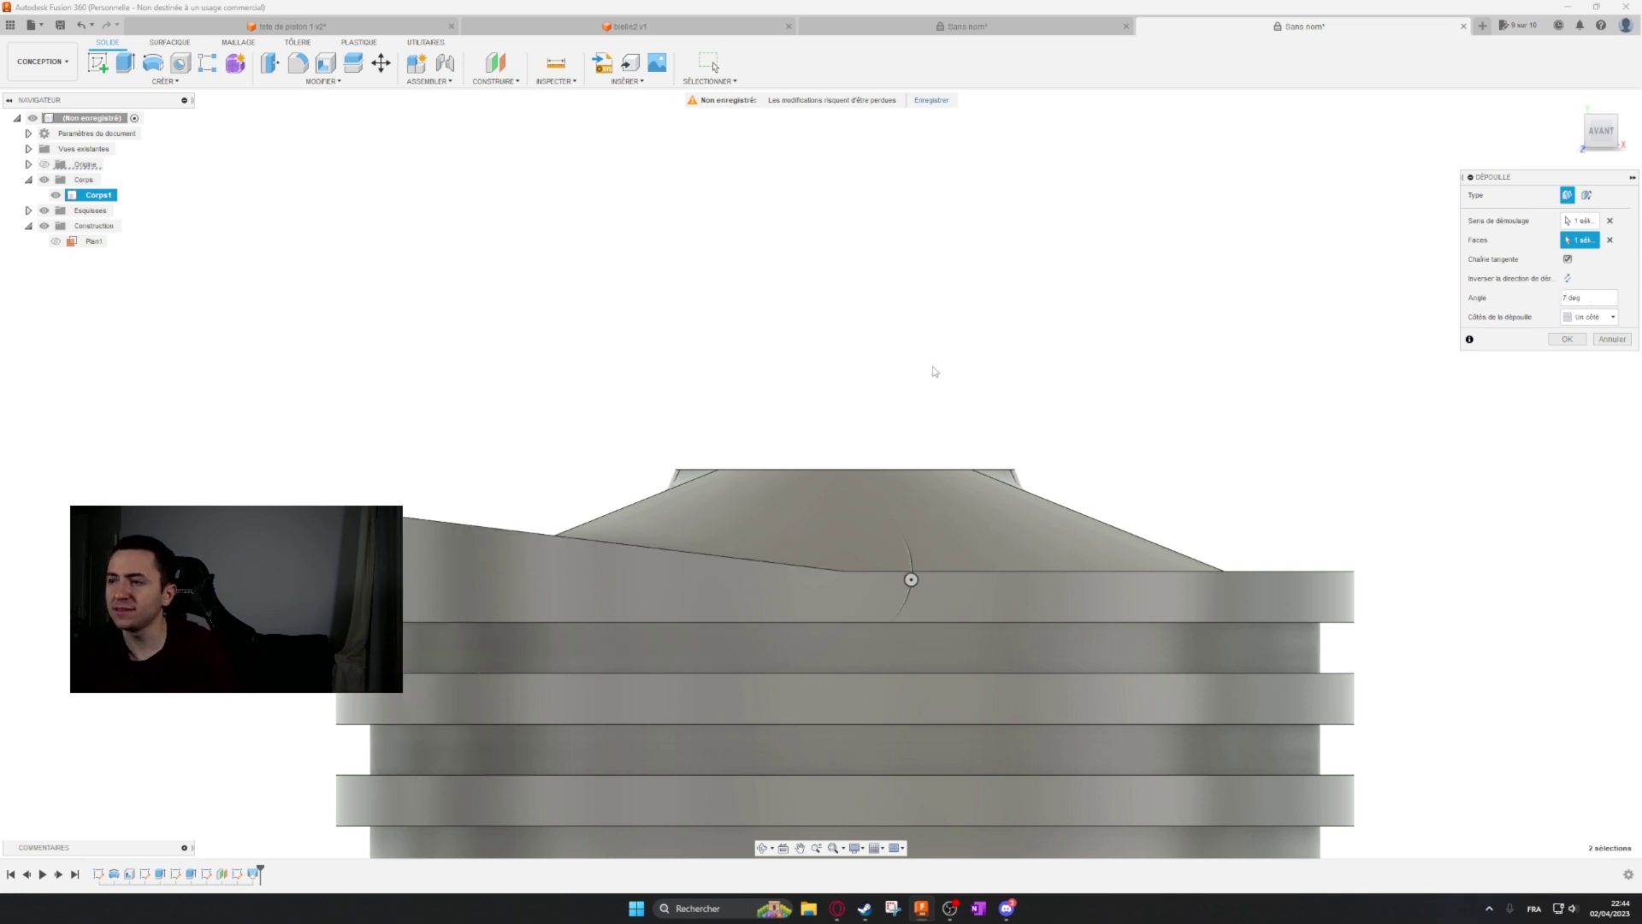
Apply the one-sided 7-degree draft to the crown notch face and check the result from above.
left_click(1567, 339)
middle_click_drag(1111, 377, 753, 319, "shift")
Mirror the draft feature onto the opposite crown notch, using the origin plane midway between the two notches.
left_click(208, 82)
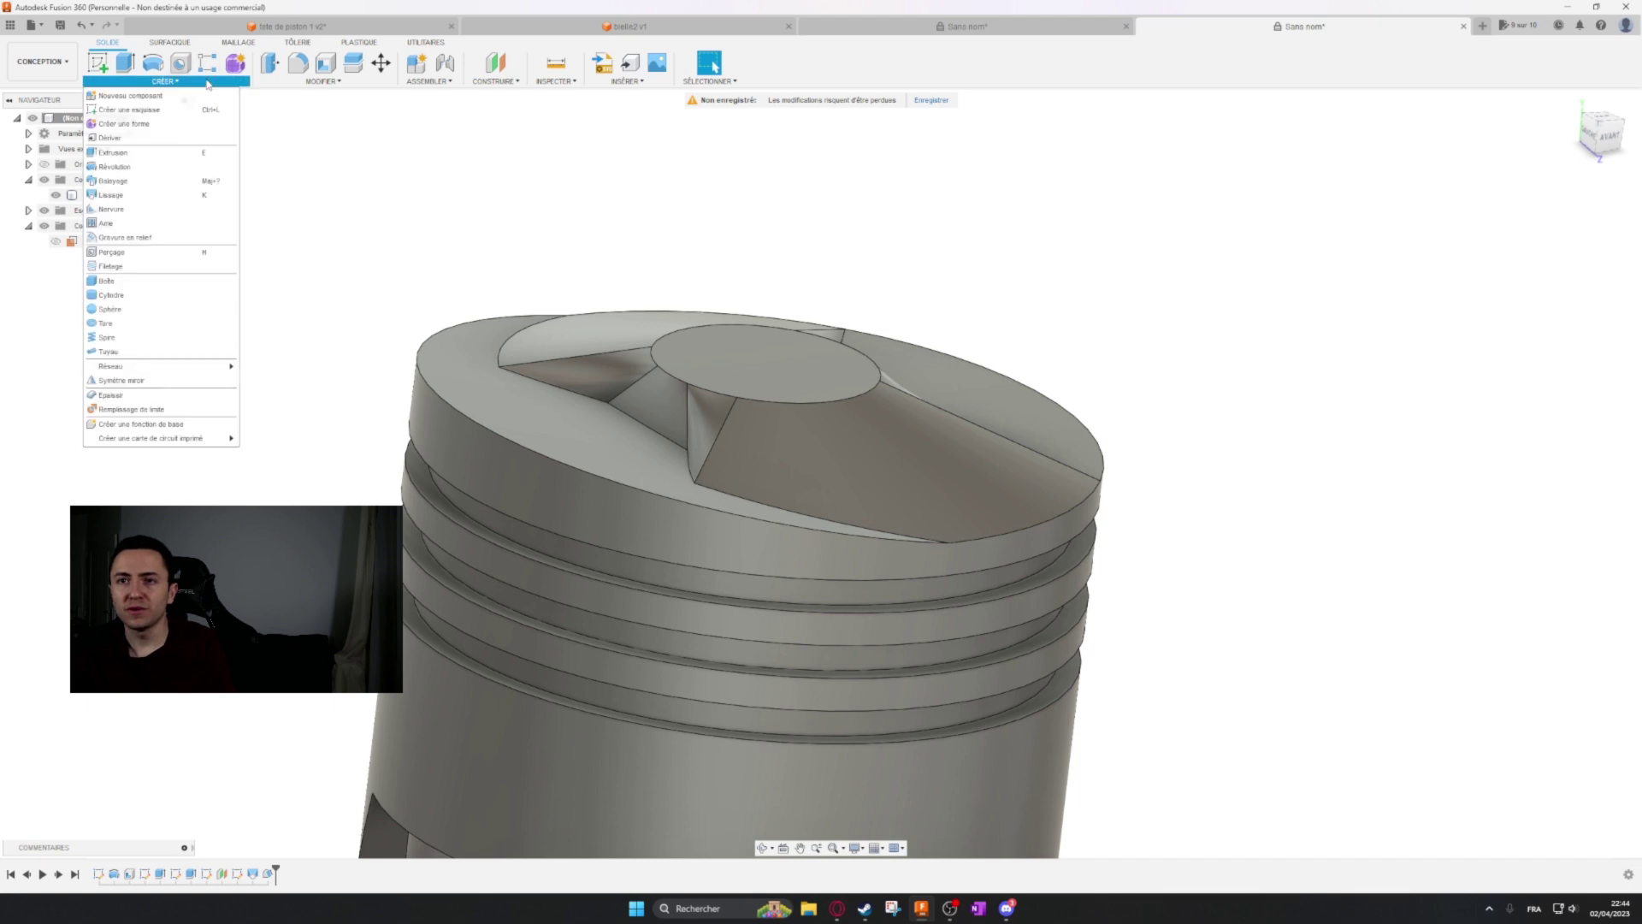
left_click(203, 380)
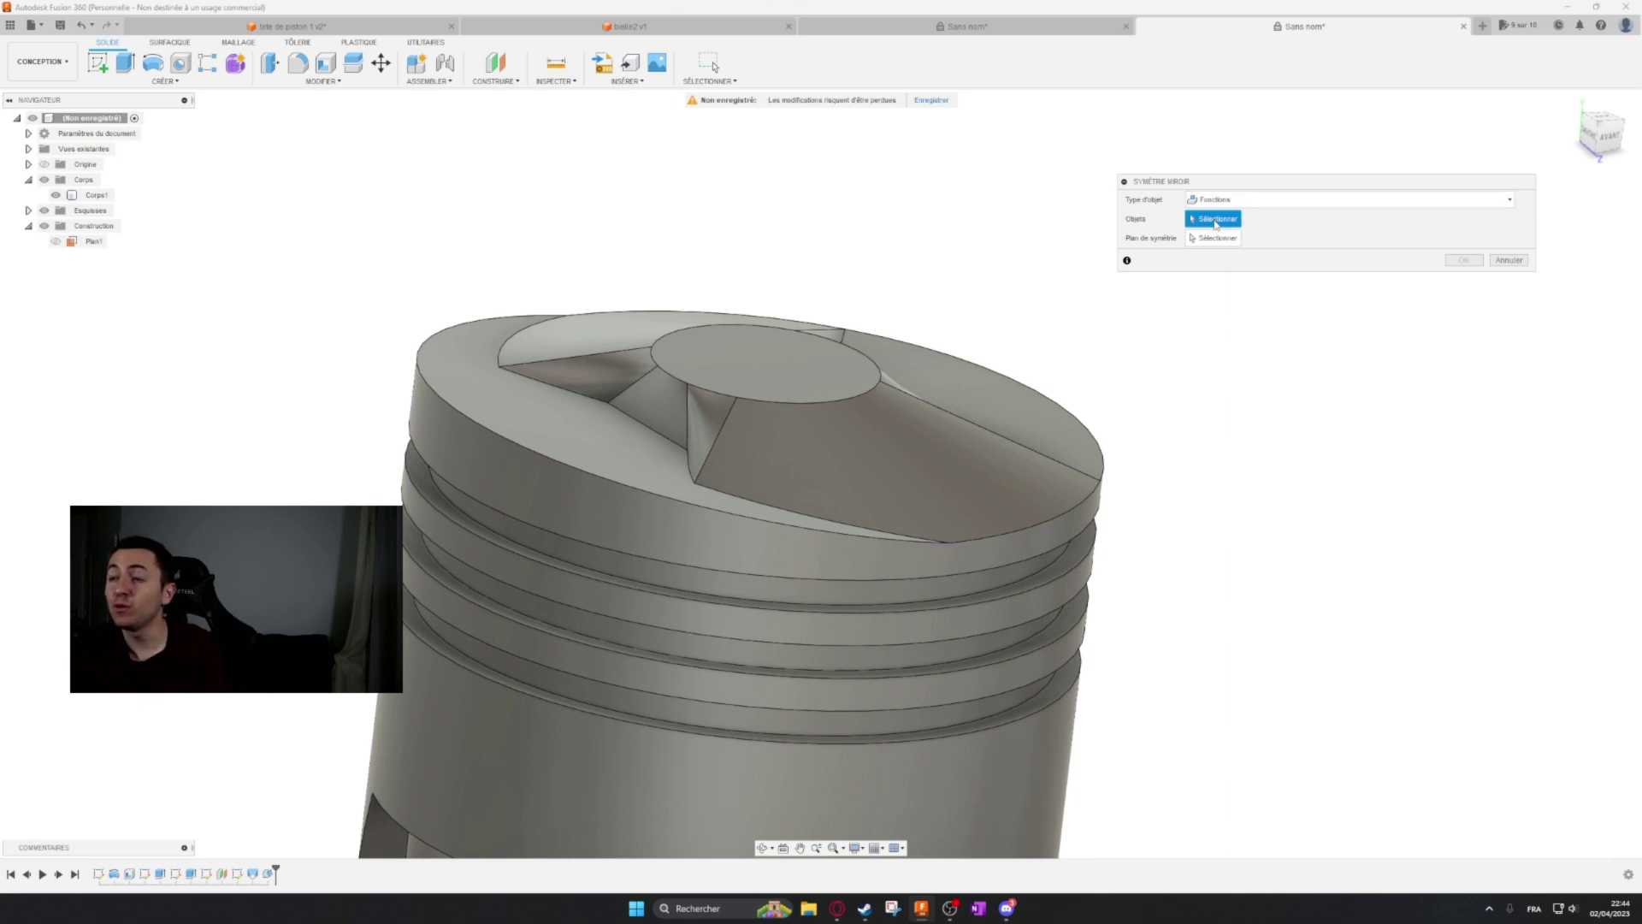
left_click(271, 873)
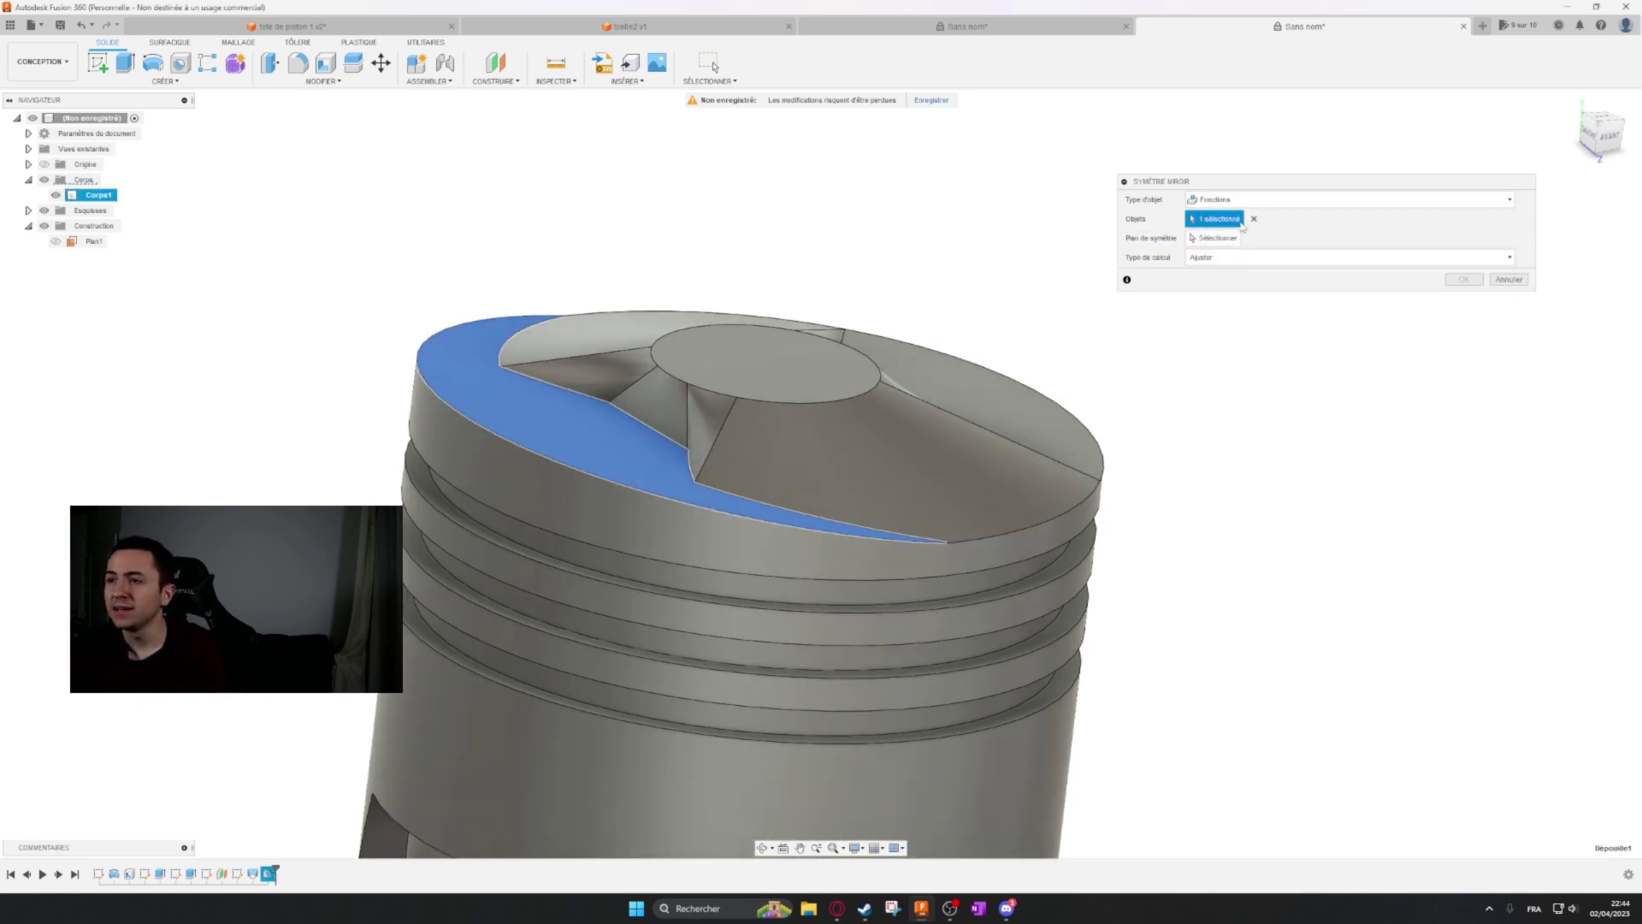
left_click(1214, 238)
scroll(855, 599, "down", 3)
middle_click_drag(890, 752, 908, 544)
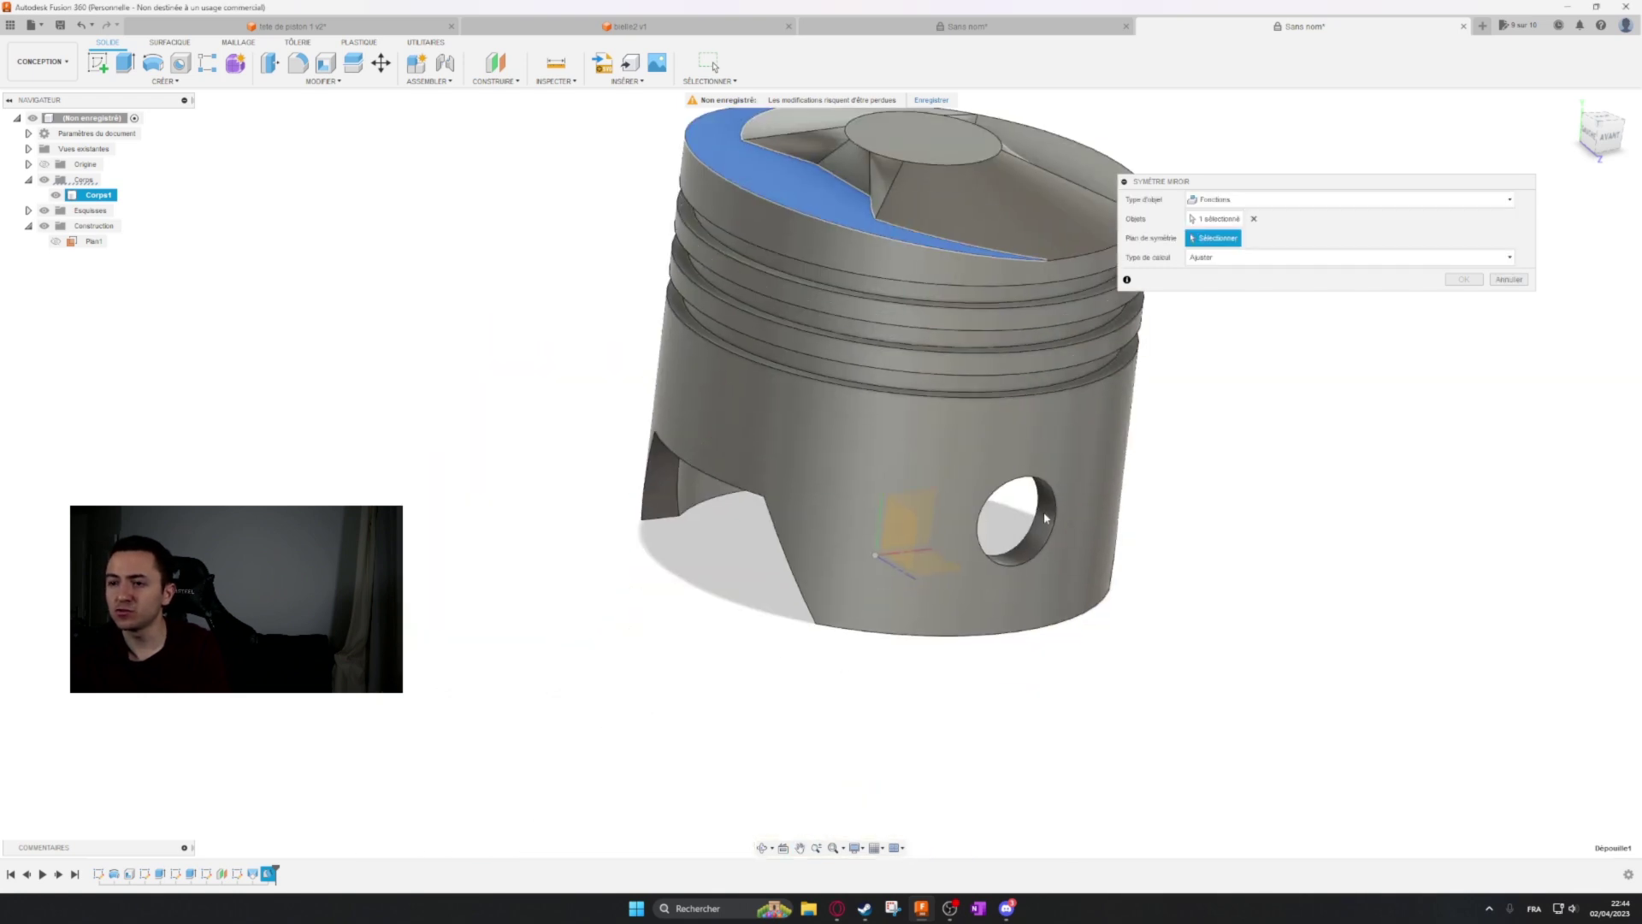
left_click(908, 544)
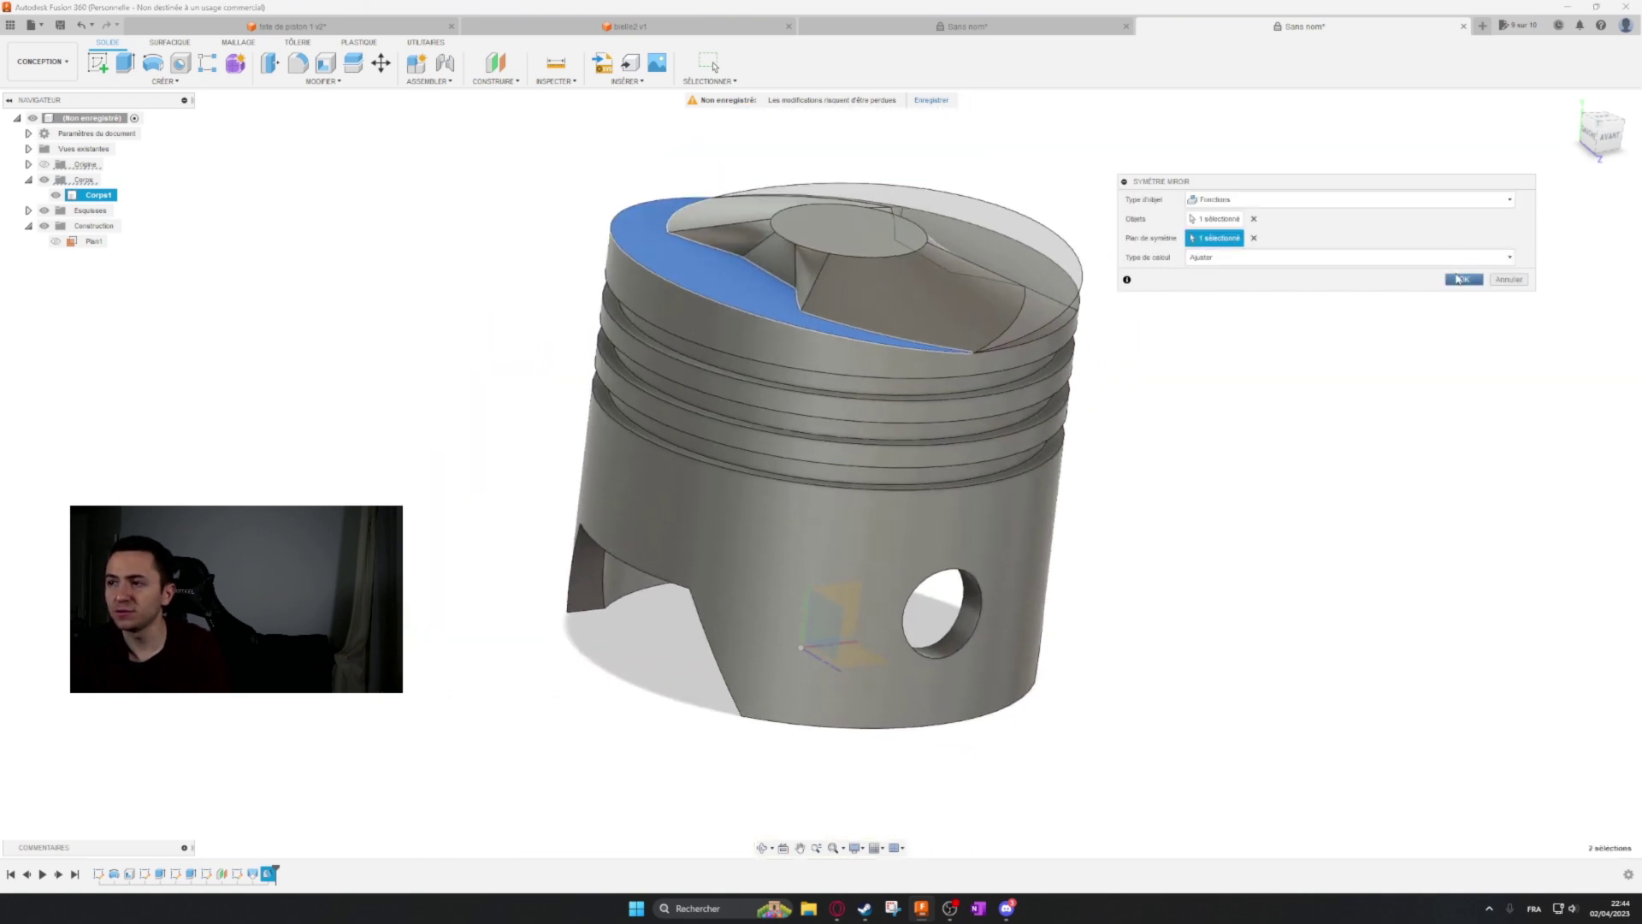
left_click(1462, 280)
middle_click_drag(1463, 286, 1256, 452, "shift")
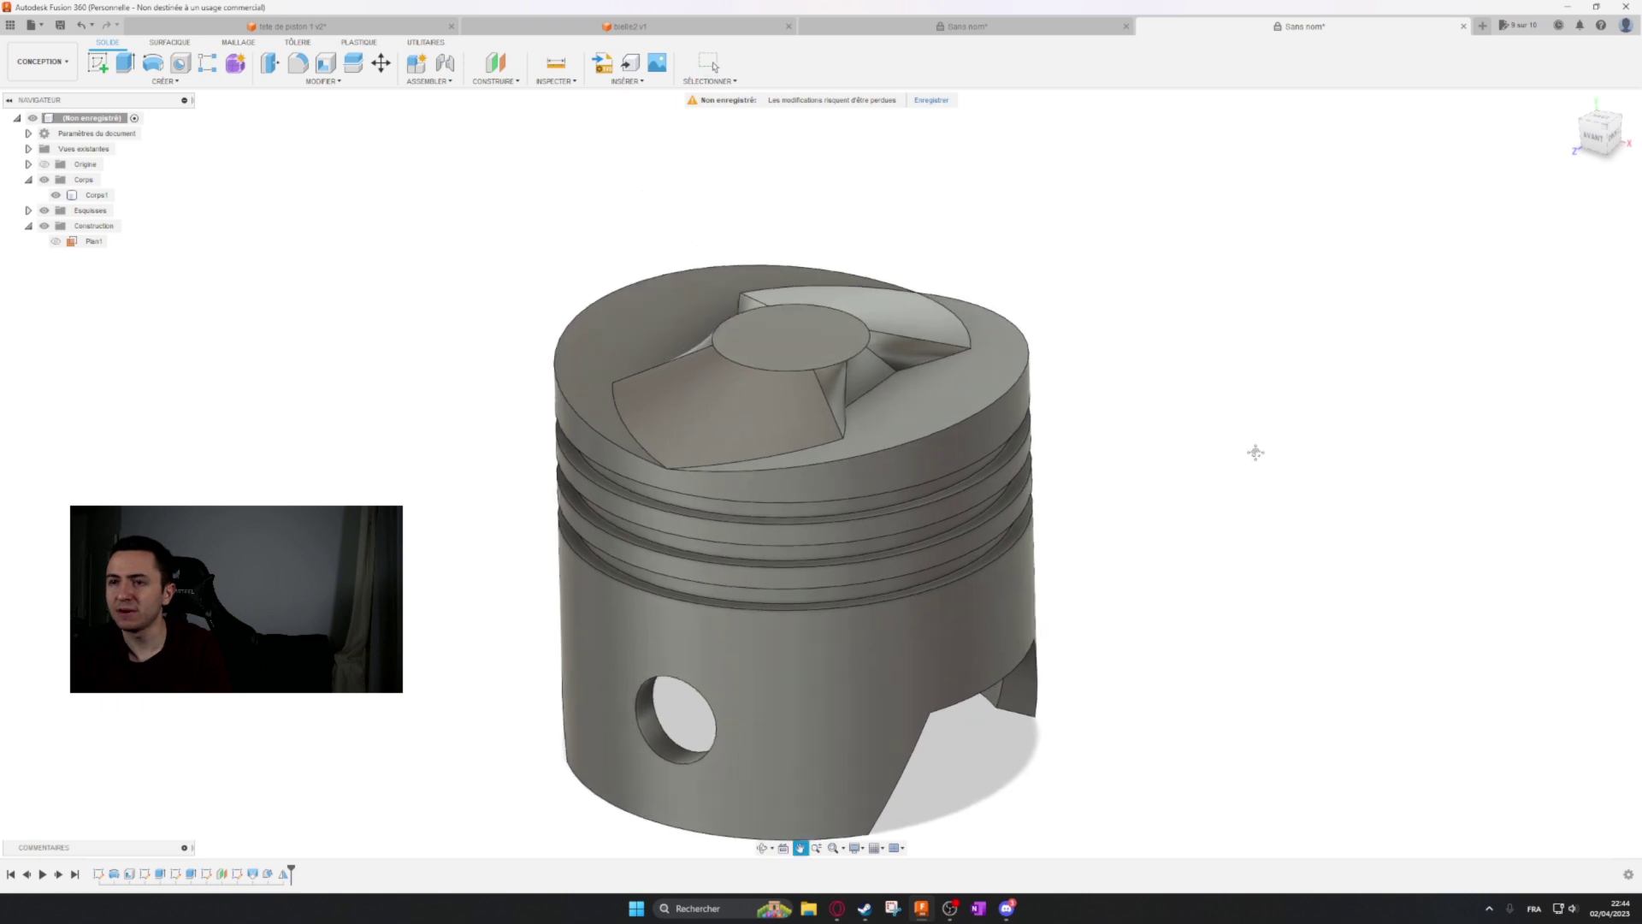
key("Escape")
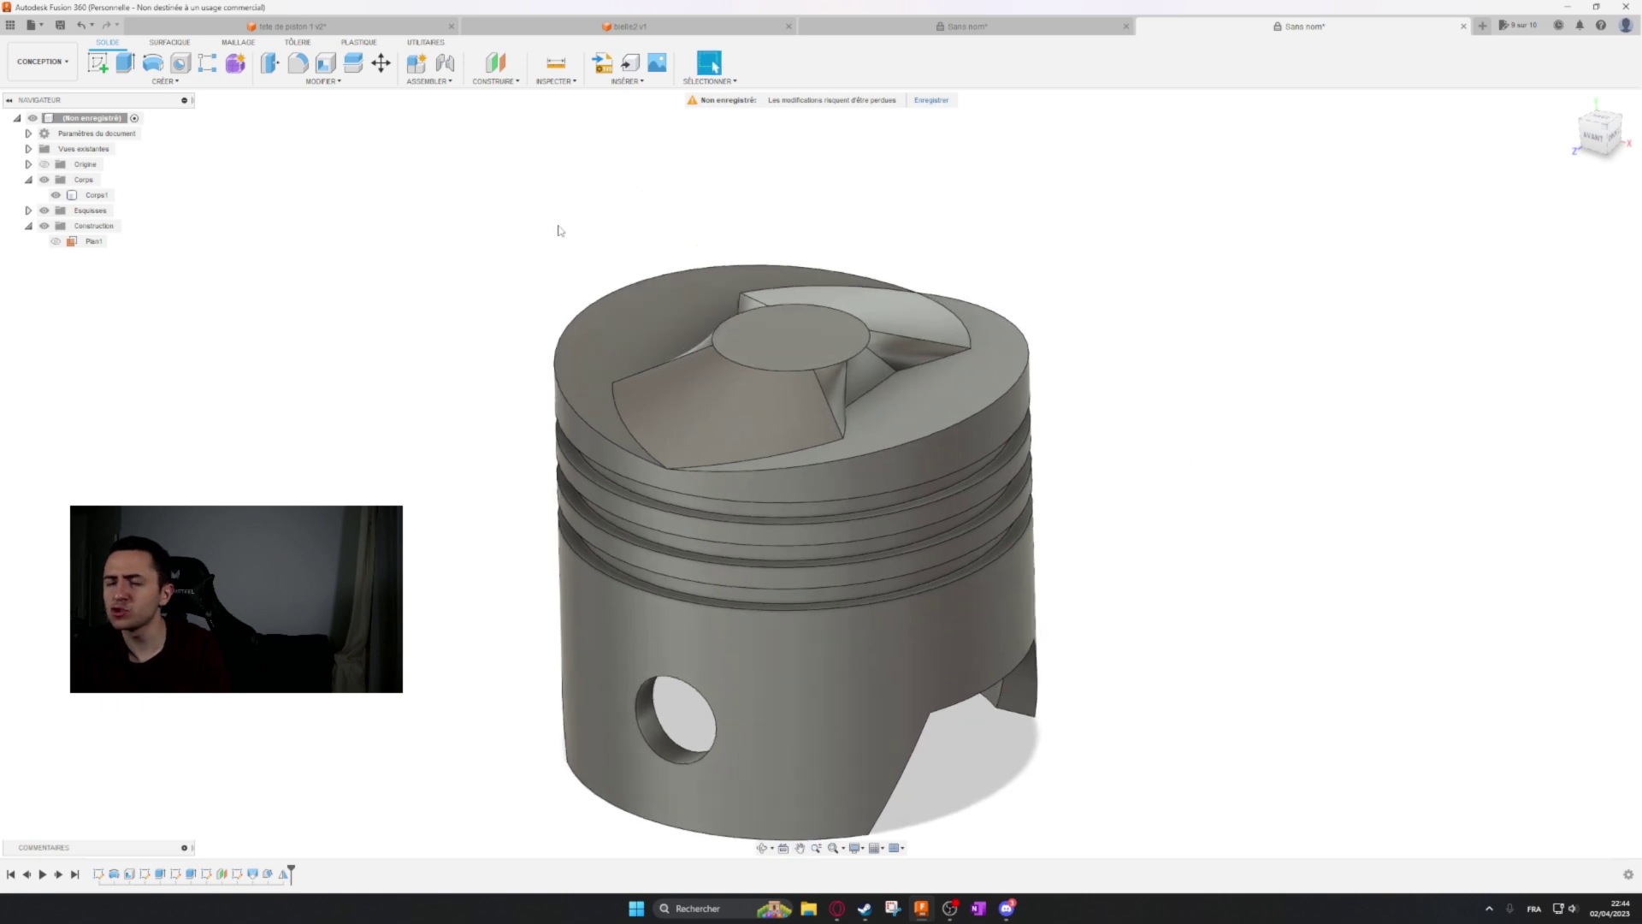
Examine the chamfered crown rim of the reference piston in the tete de piston 1 document.
left_click(378, 31)
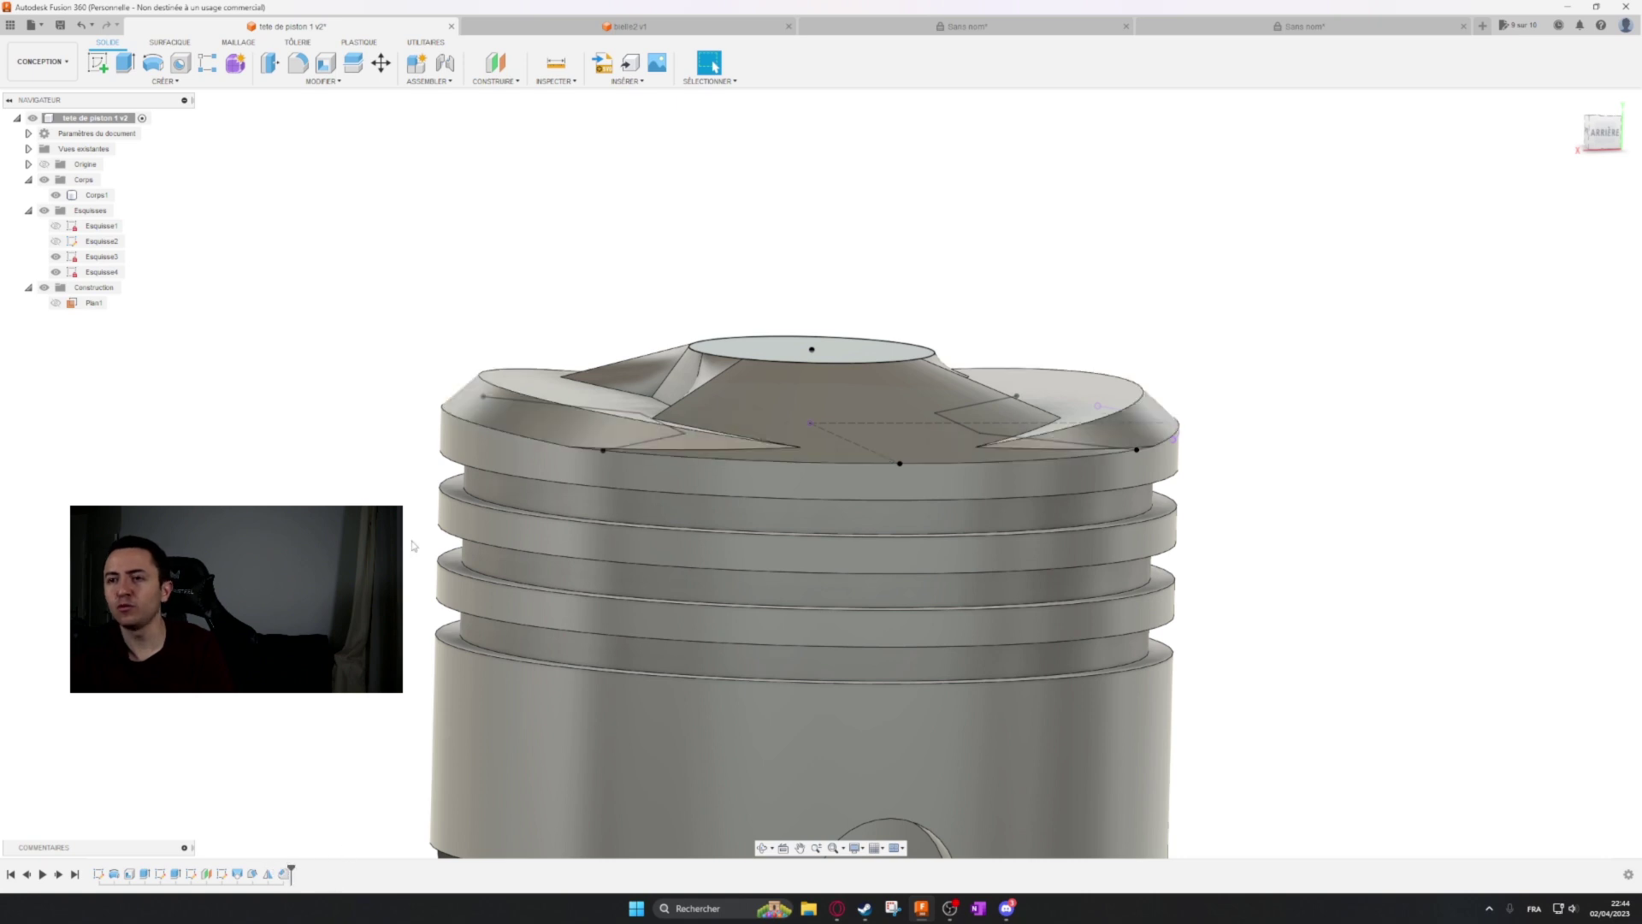
mouse_move(416, 547)
middle_mouse_down("shift")
mouse_move(411, 597)
mouse_move(408, 547)
middle_mouse_up("shift")
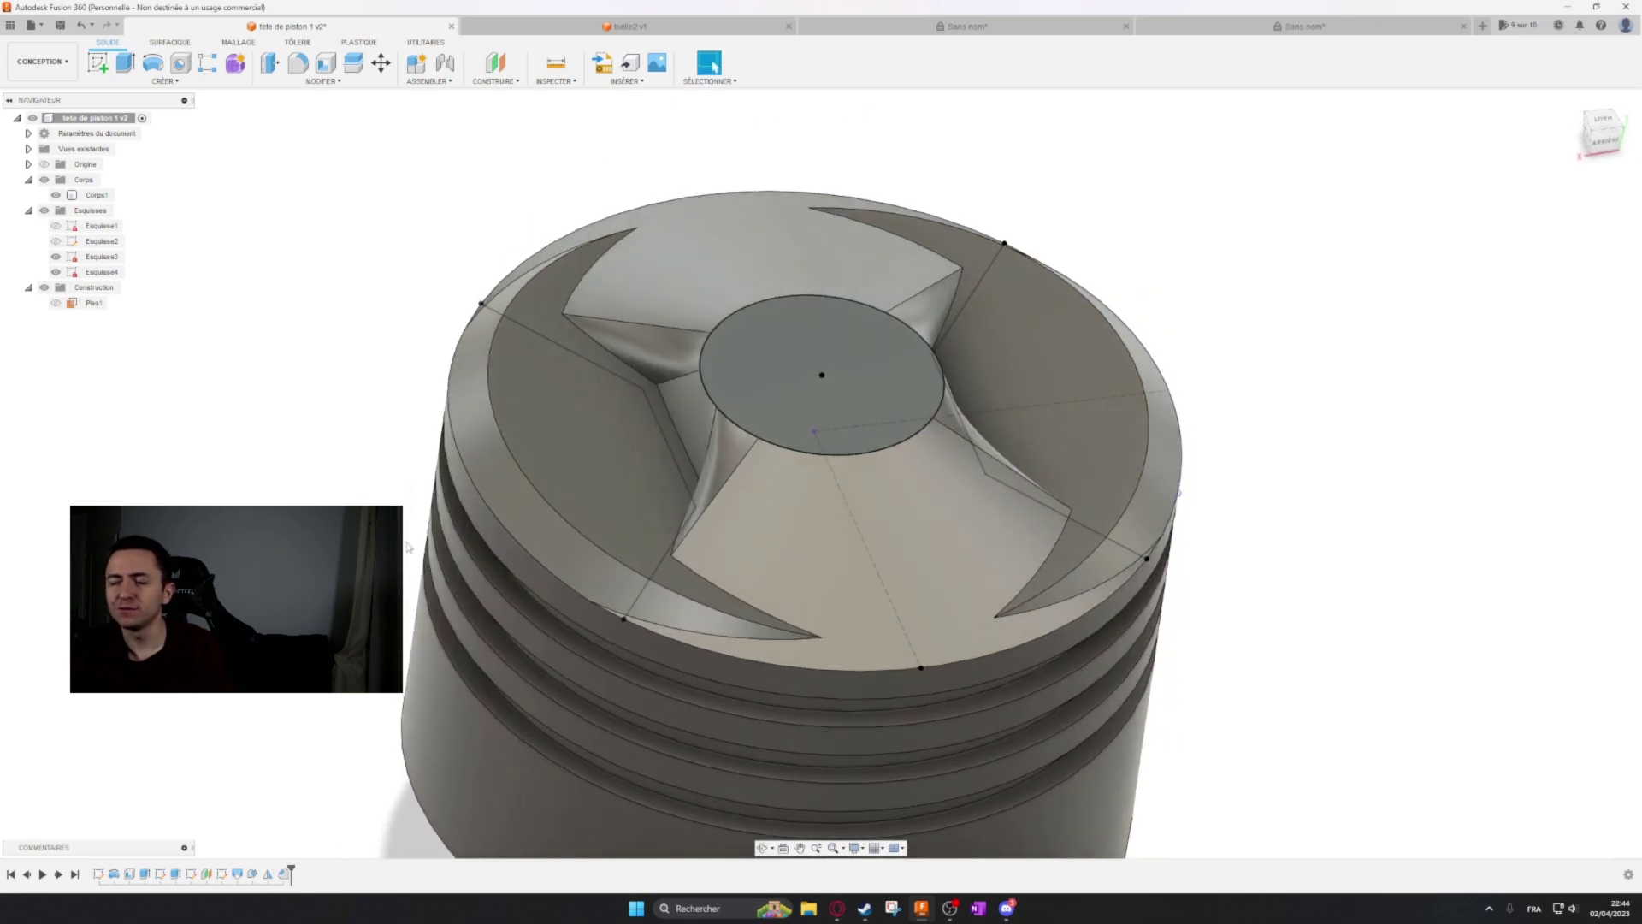
middle_click_drag(1023, 438, 1151, 398, "shift")
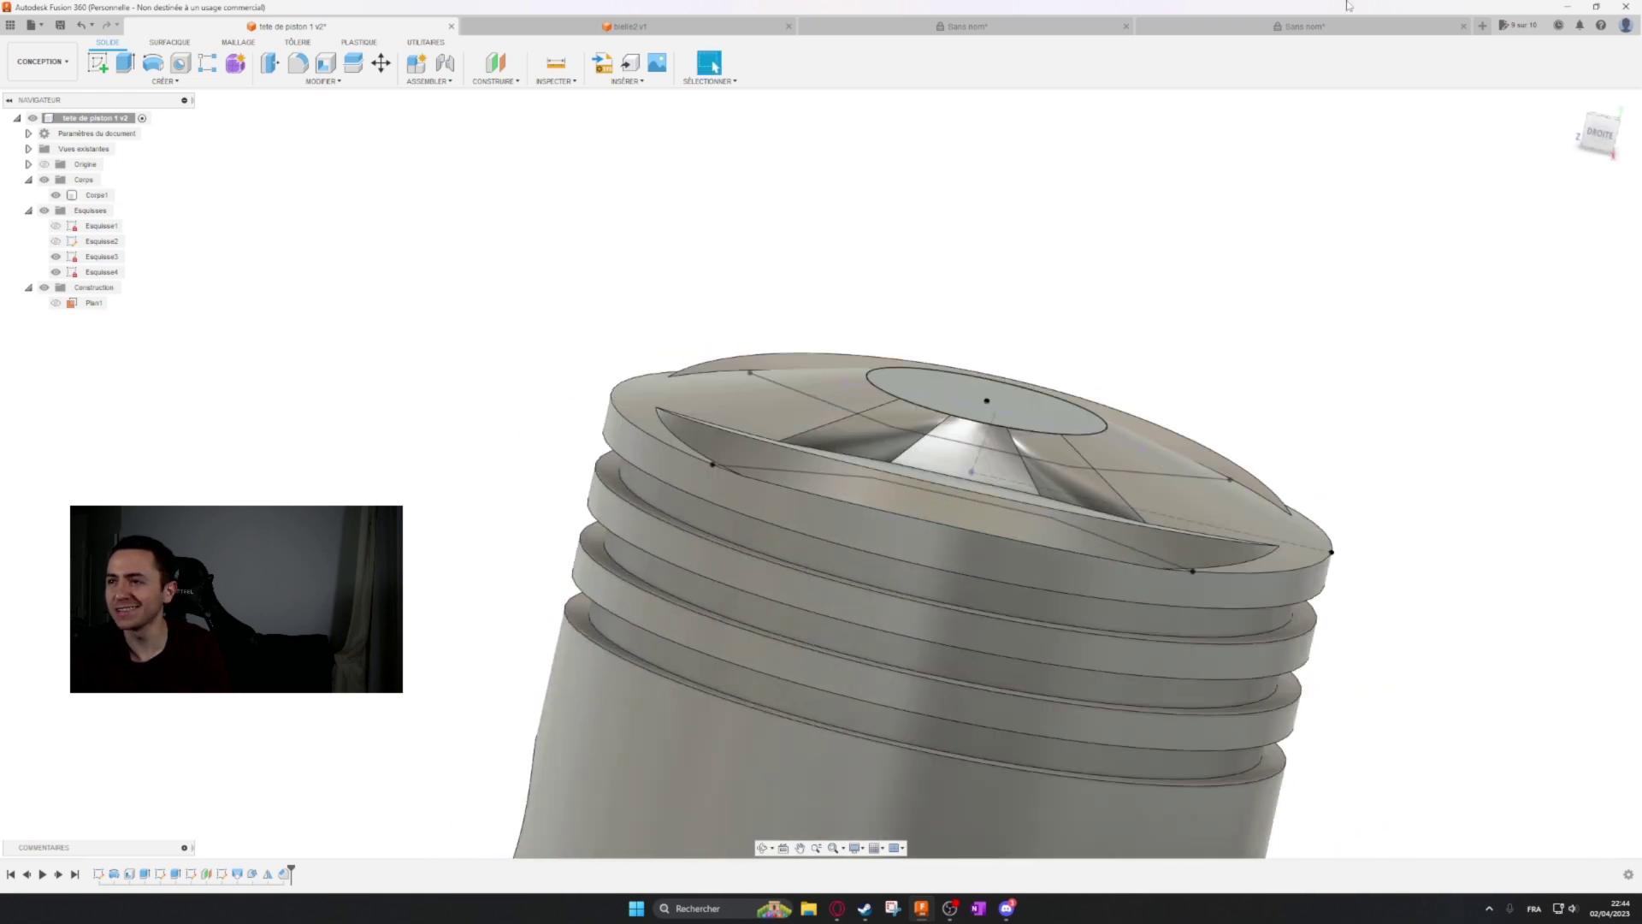
In the unsaved piston document, add an equal-distance chamfer along the outer top edge of the crown.
left_click(1365, 32)
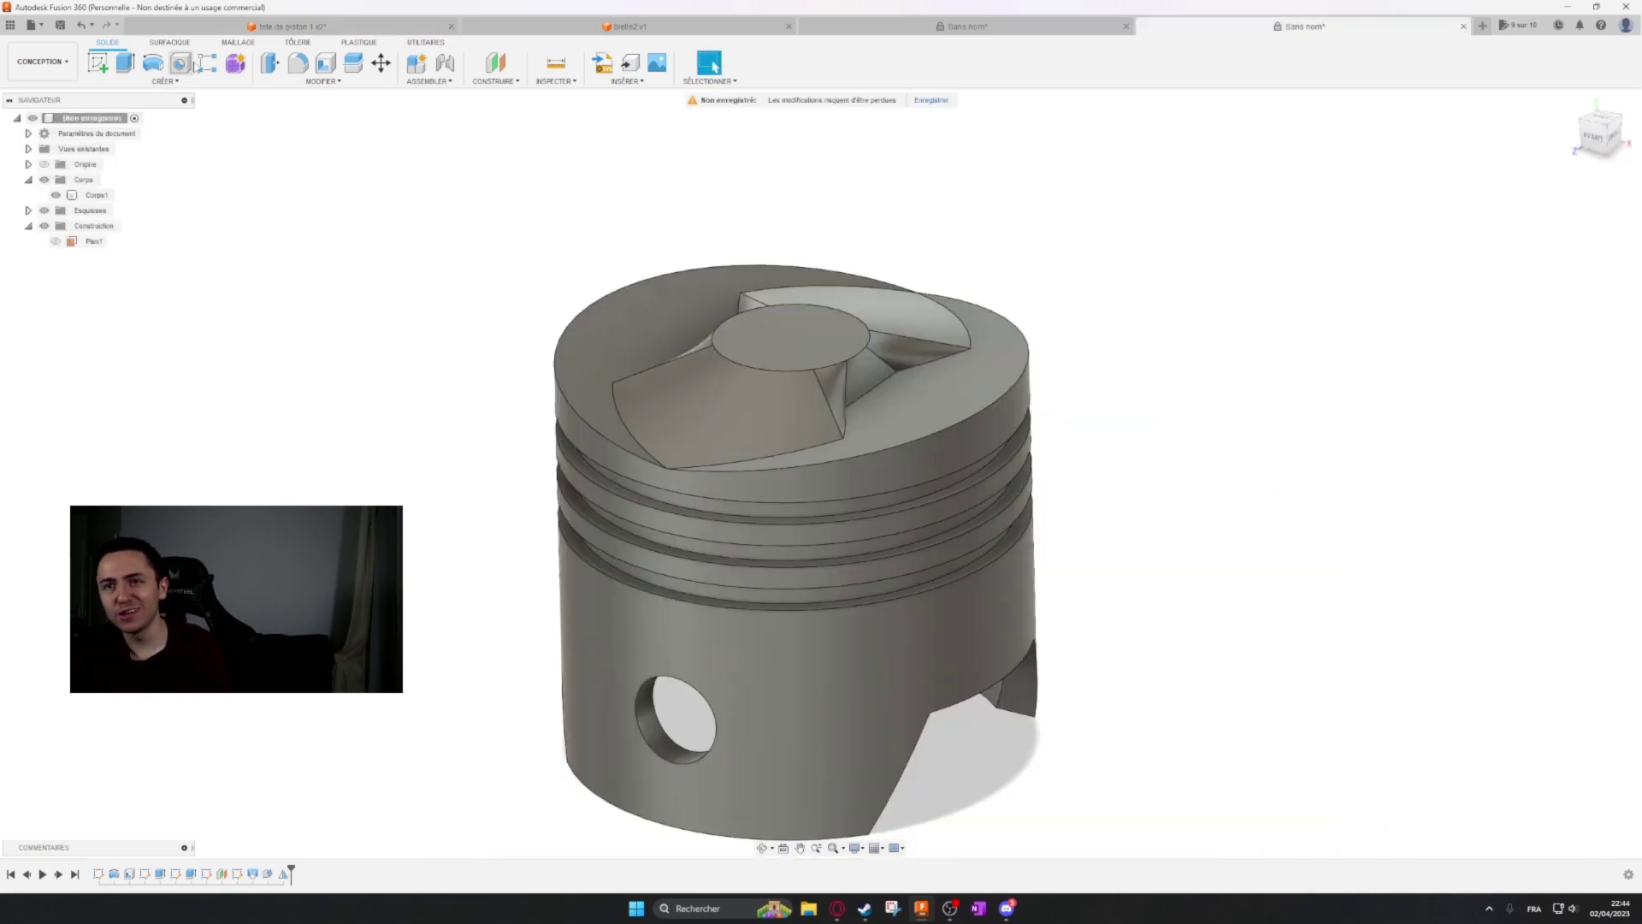
left_click(321, 81)
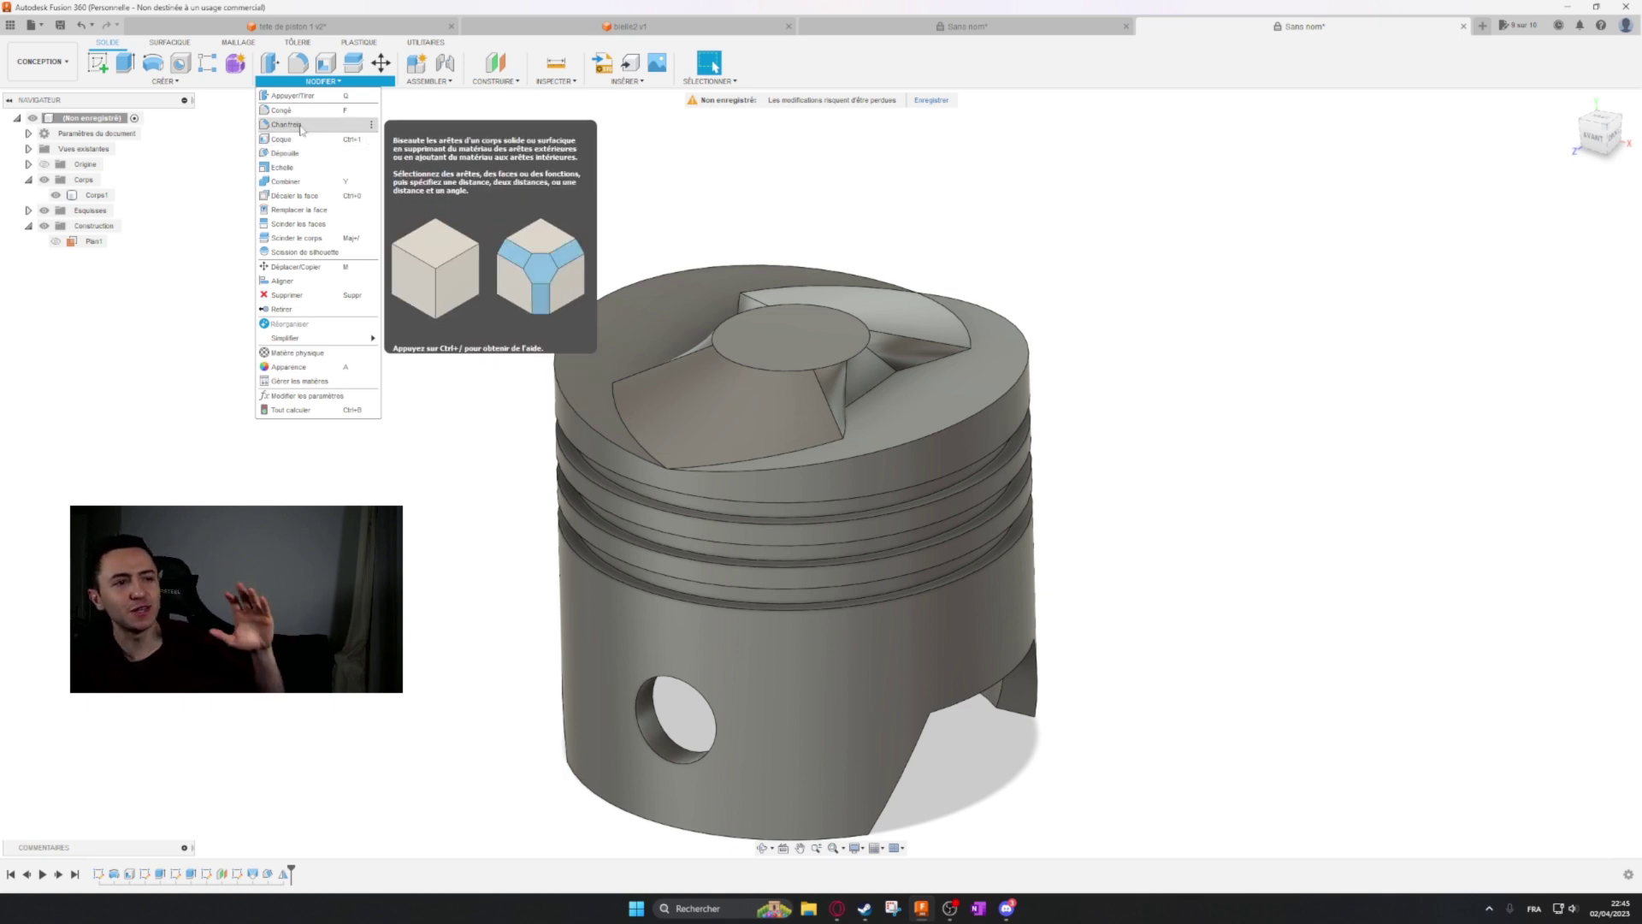
left_click(301, 126)
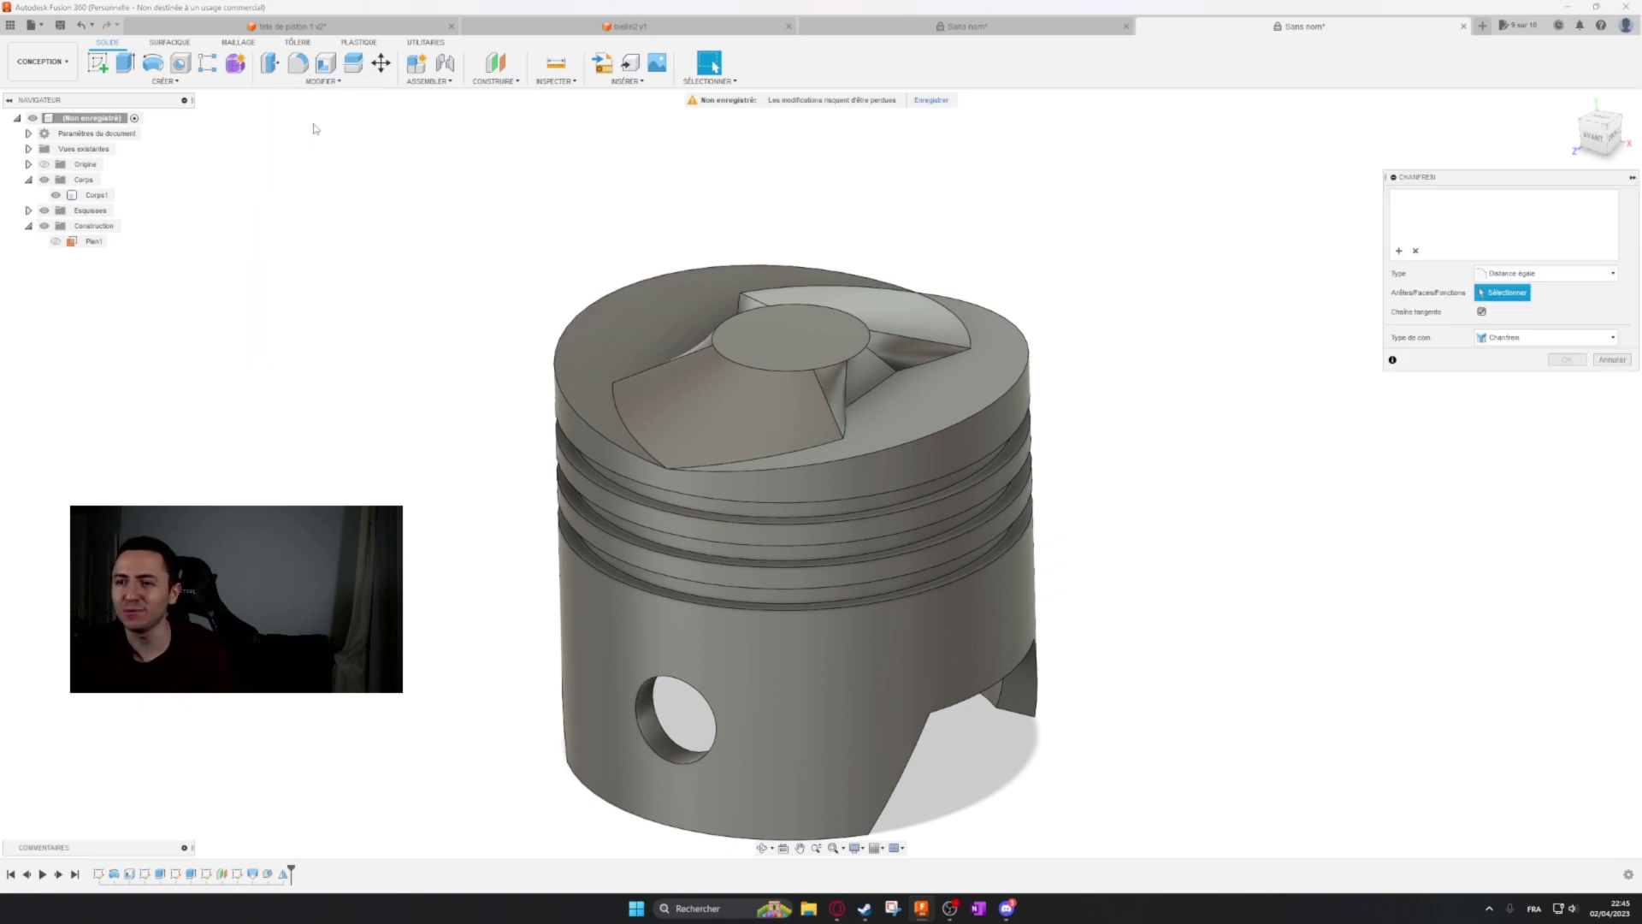
left_click(594, 297)
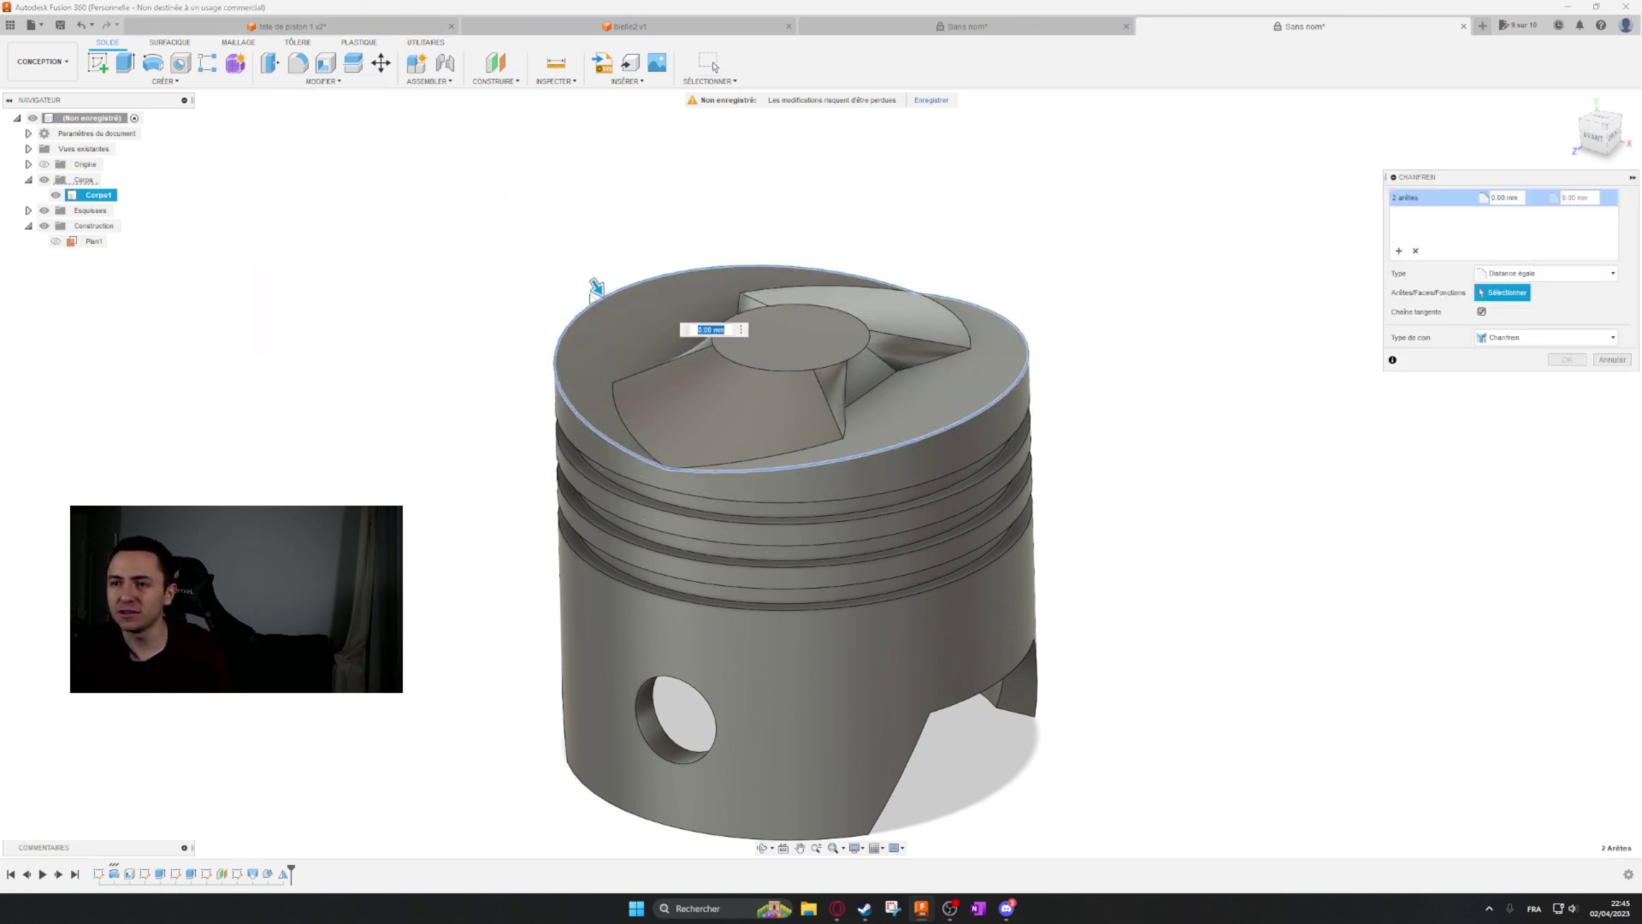
left_click_drag(596, 287, 642, 301)
middle_click_drag(642, 301, 691, 309, "shift")
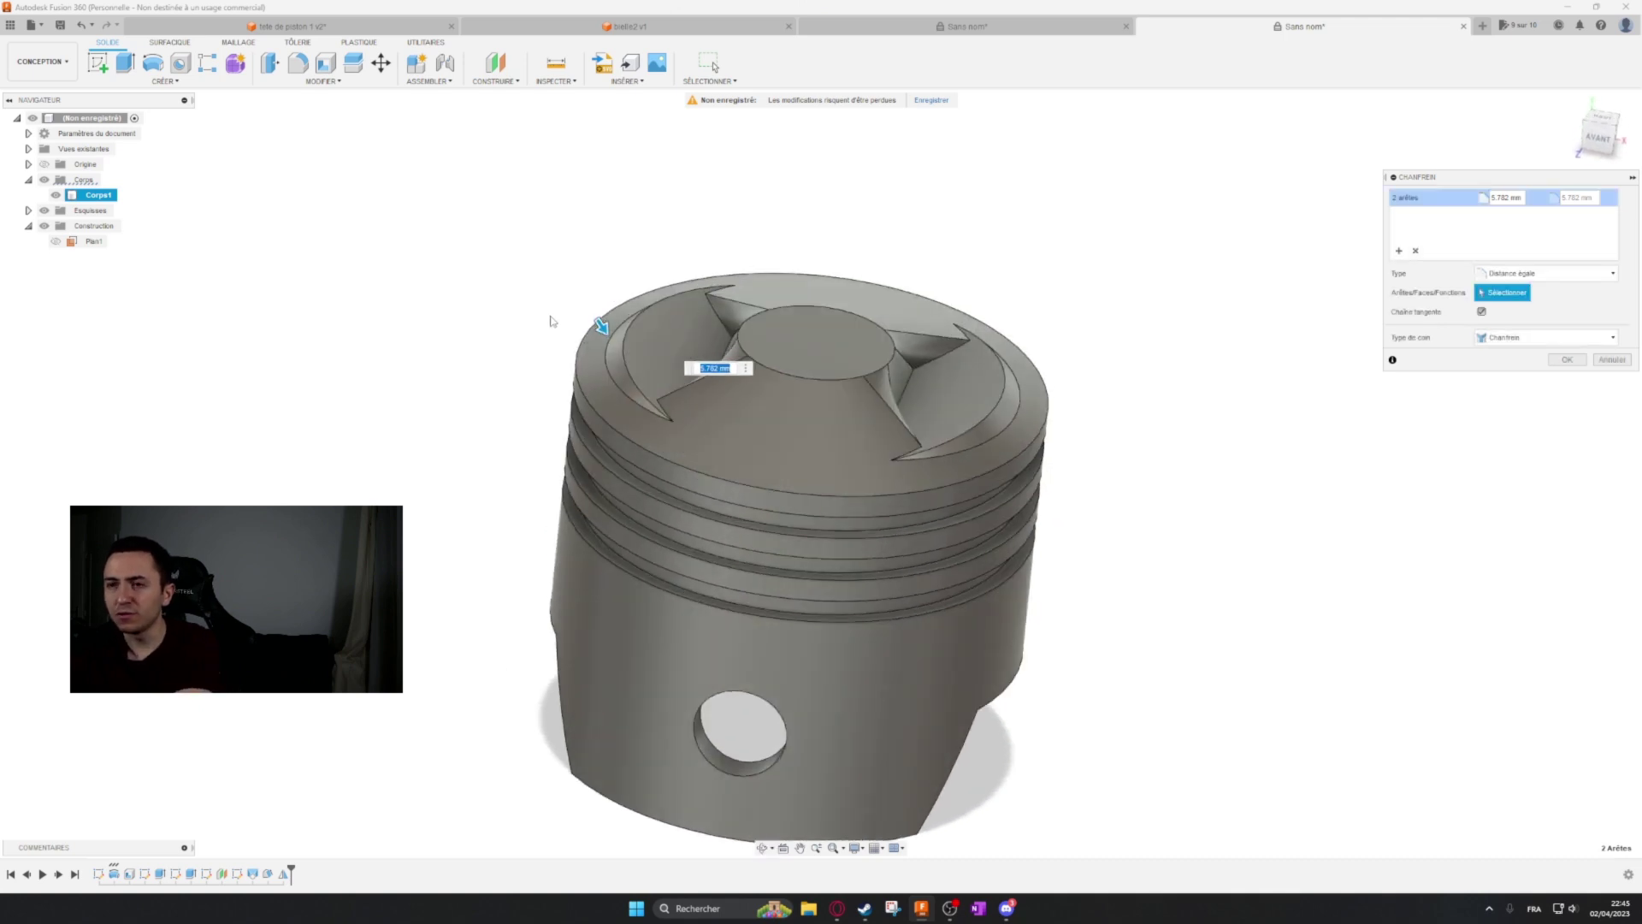
middle_click_drag(1079, 260, 1062, 292, "shift")
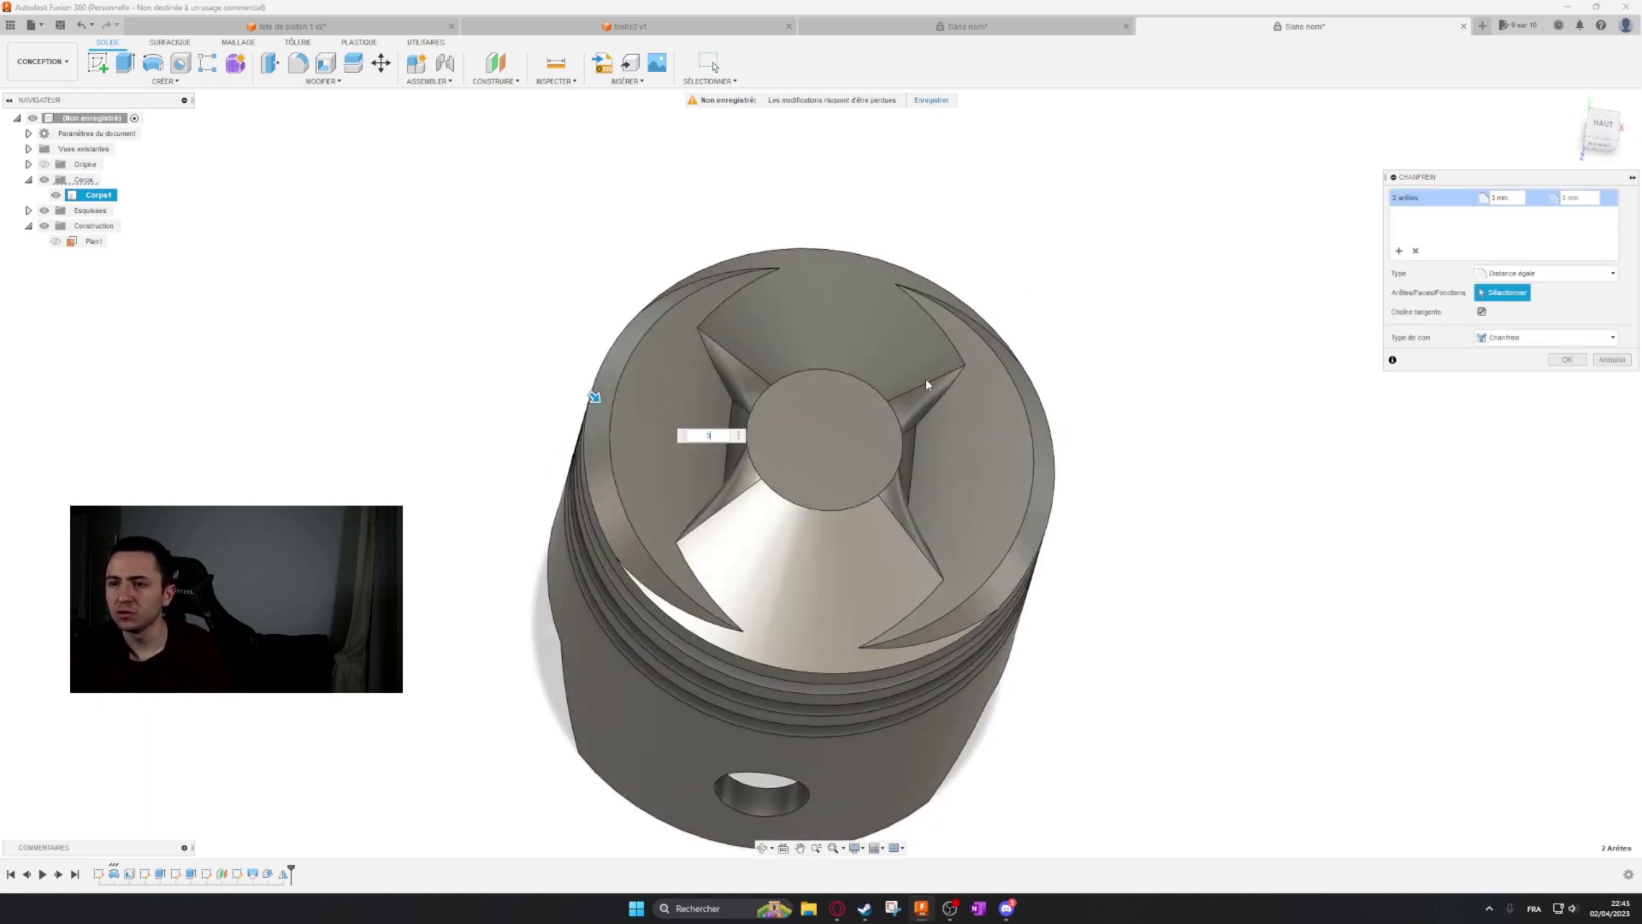
middle_click_drag(925, 383, 935, 313, "shift")
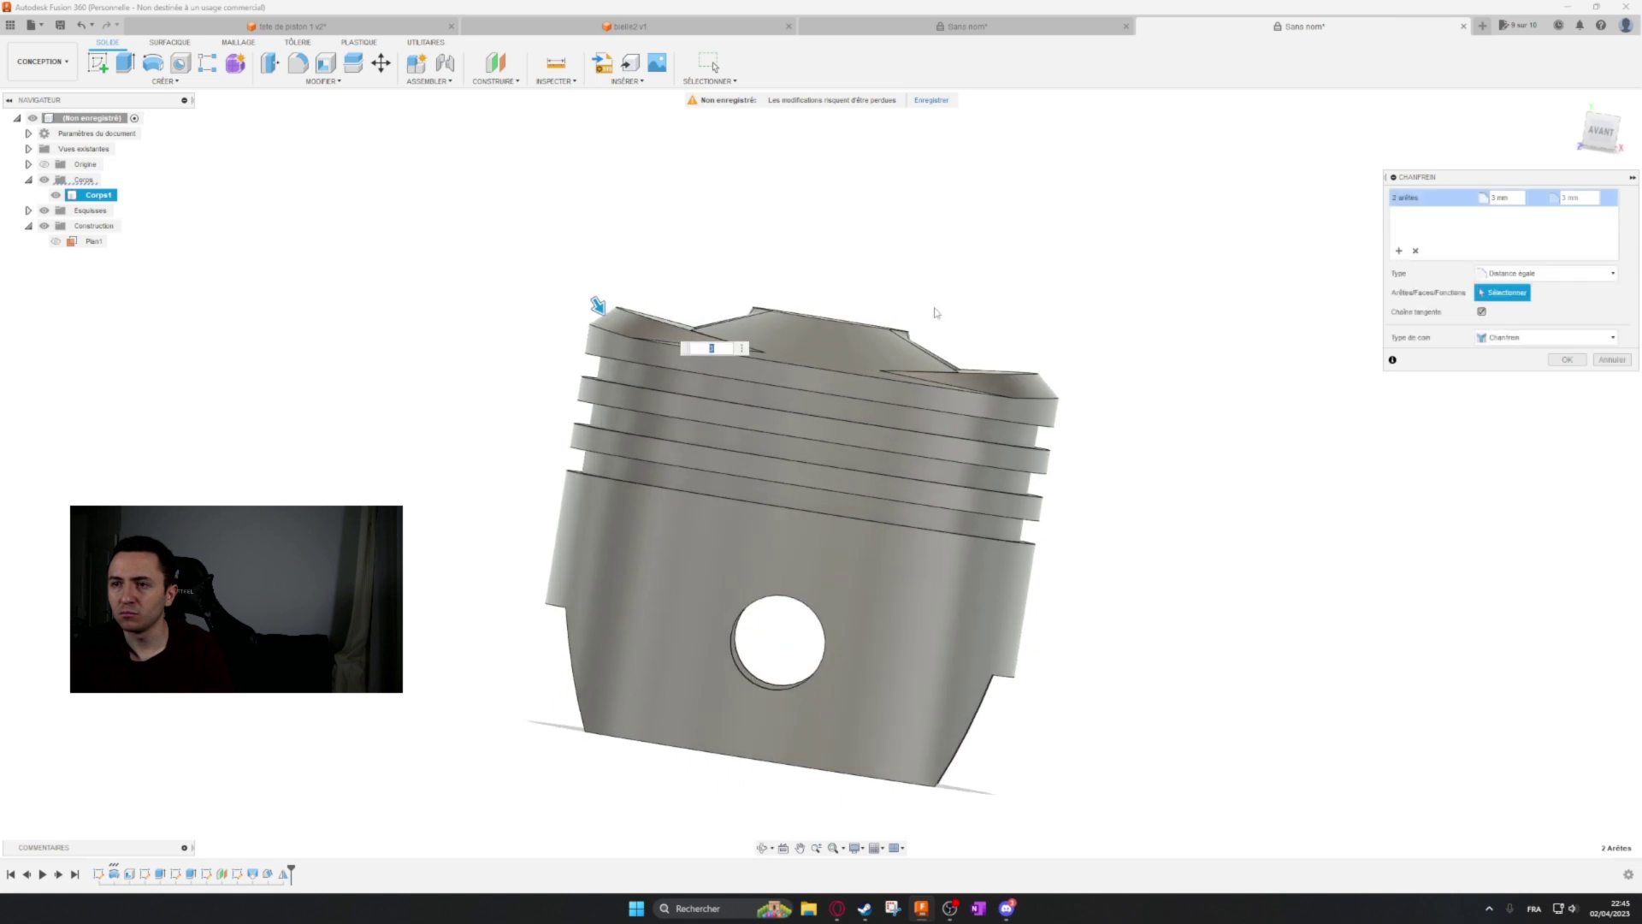
left_click(1567, 359)
middle_click_drag(1402, 355, 1154, 479, "shift")
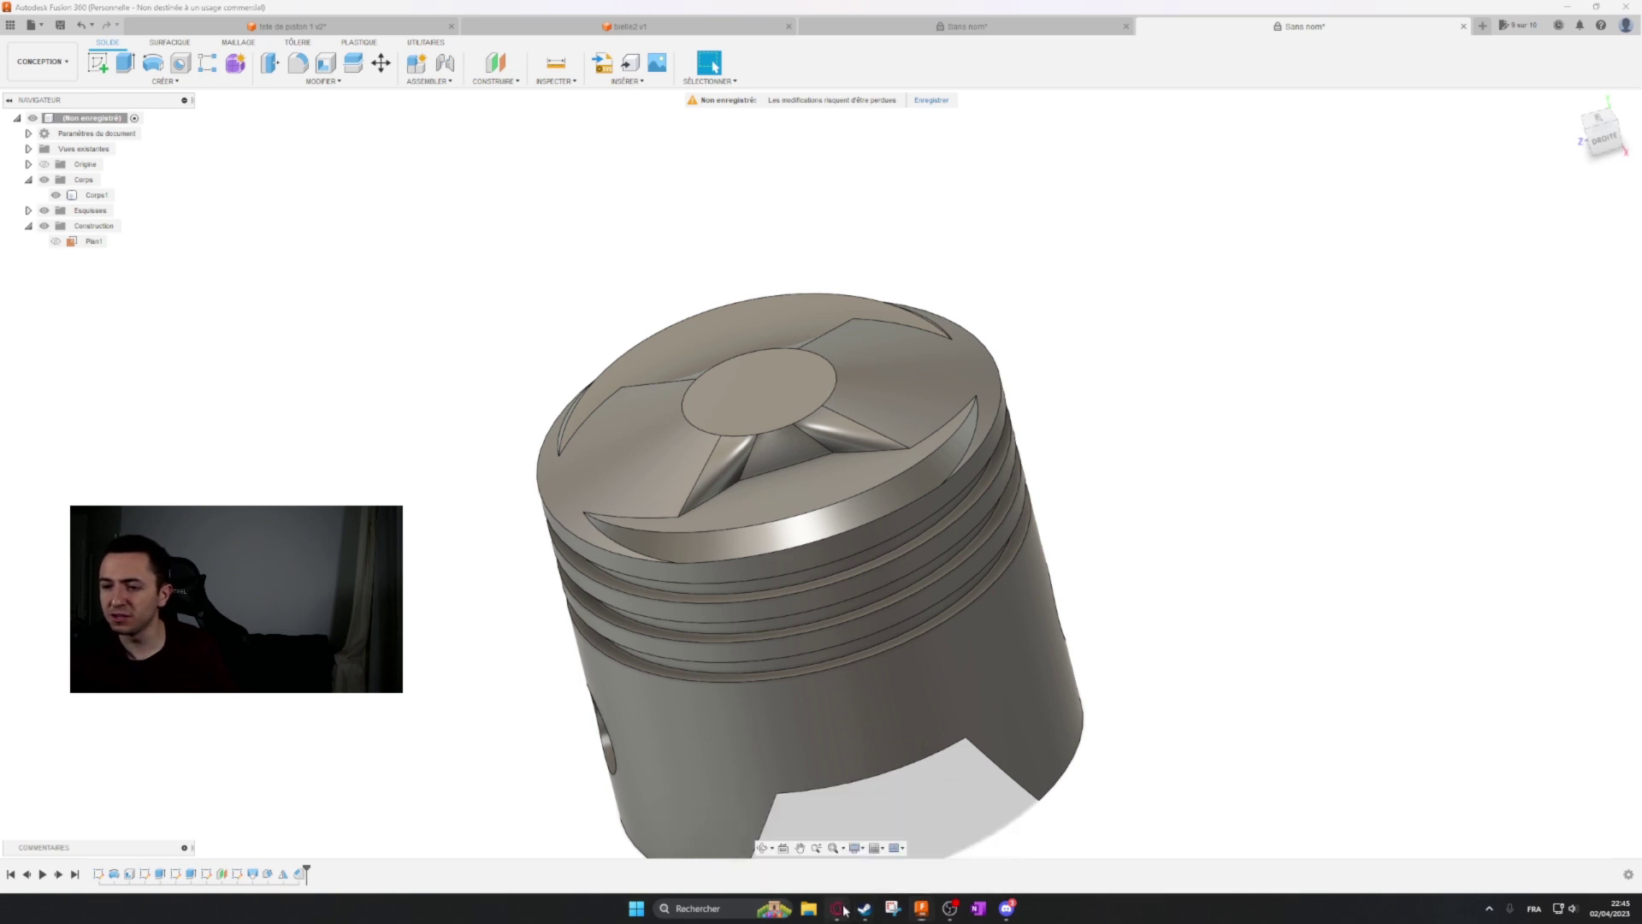
Switch to the browser and look through the TETE DE PISTON image results for a comparable real piston.
mouse_move(838, 910)
left_click(975, 834)
scroll(991, 584, "down", 5)
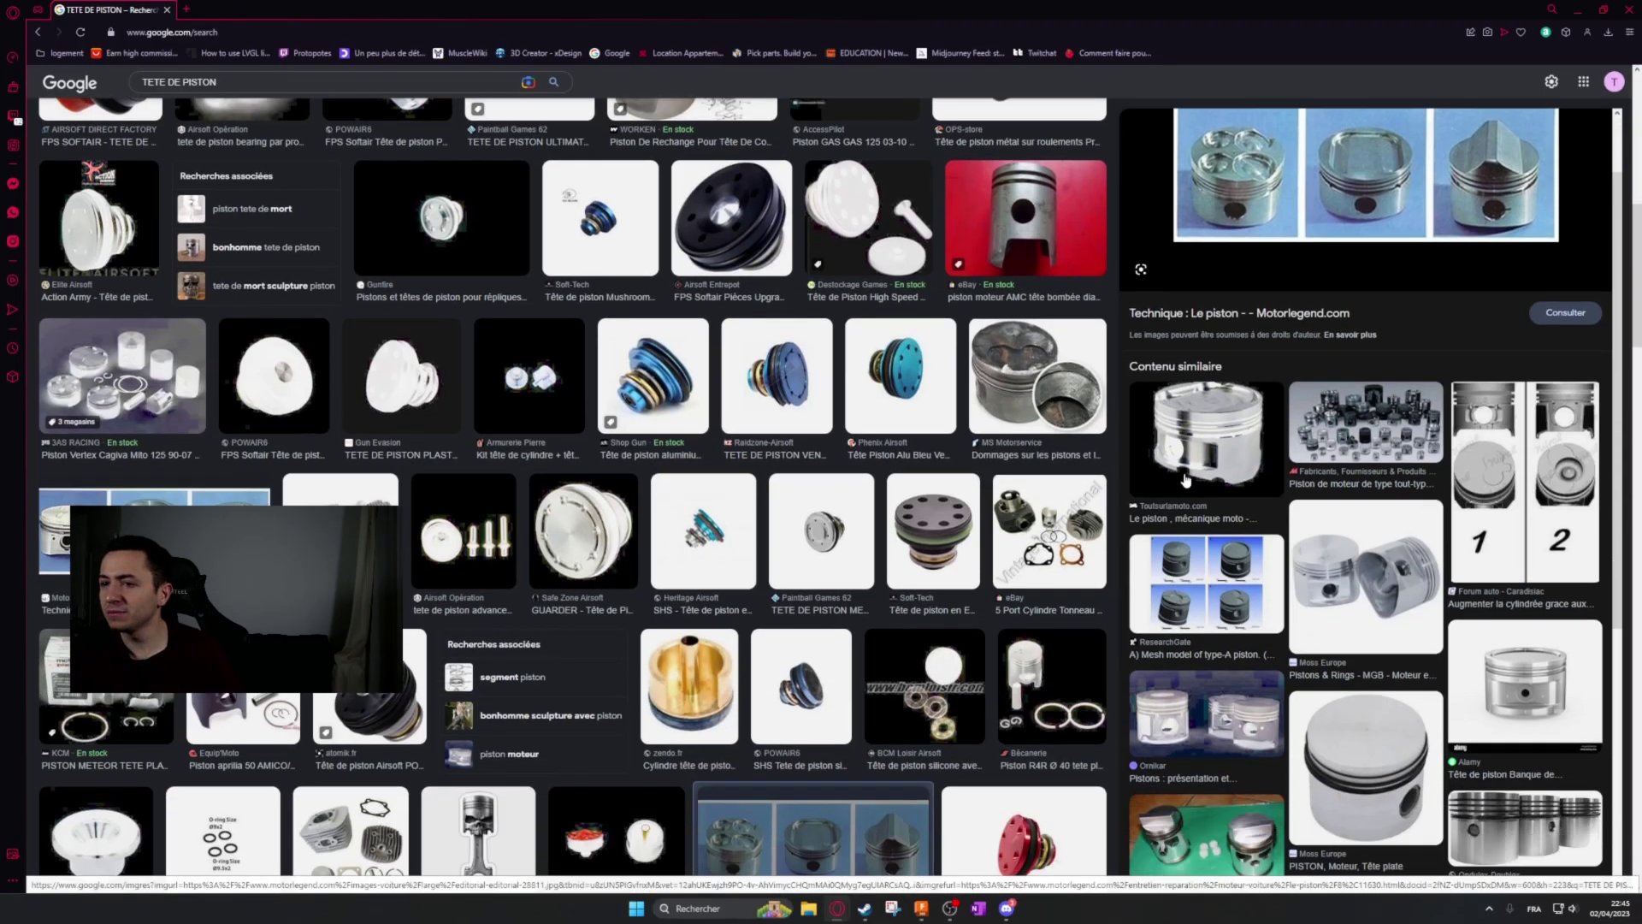
scroll(1088, 460, "down", 7)
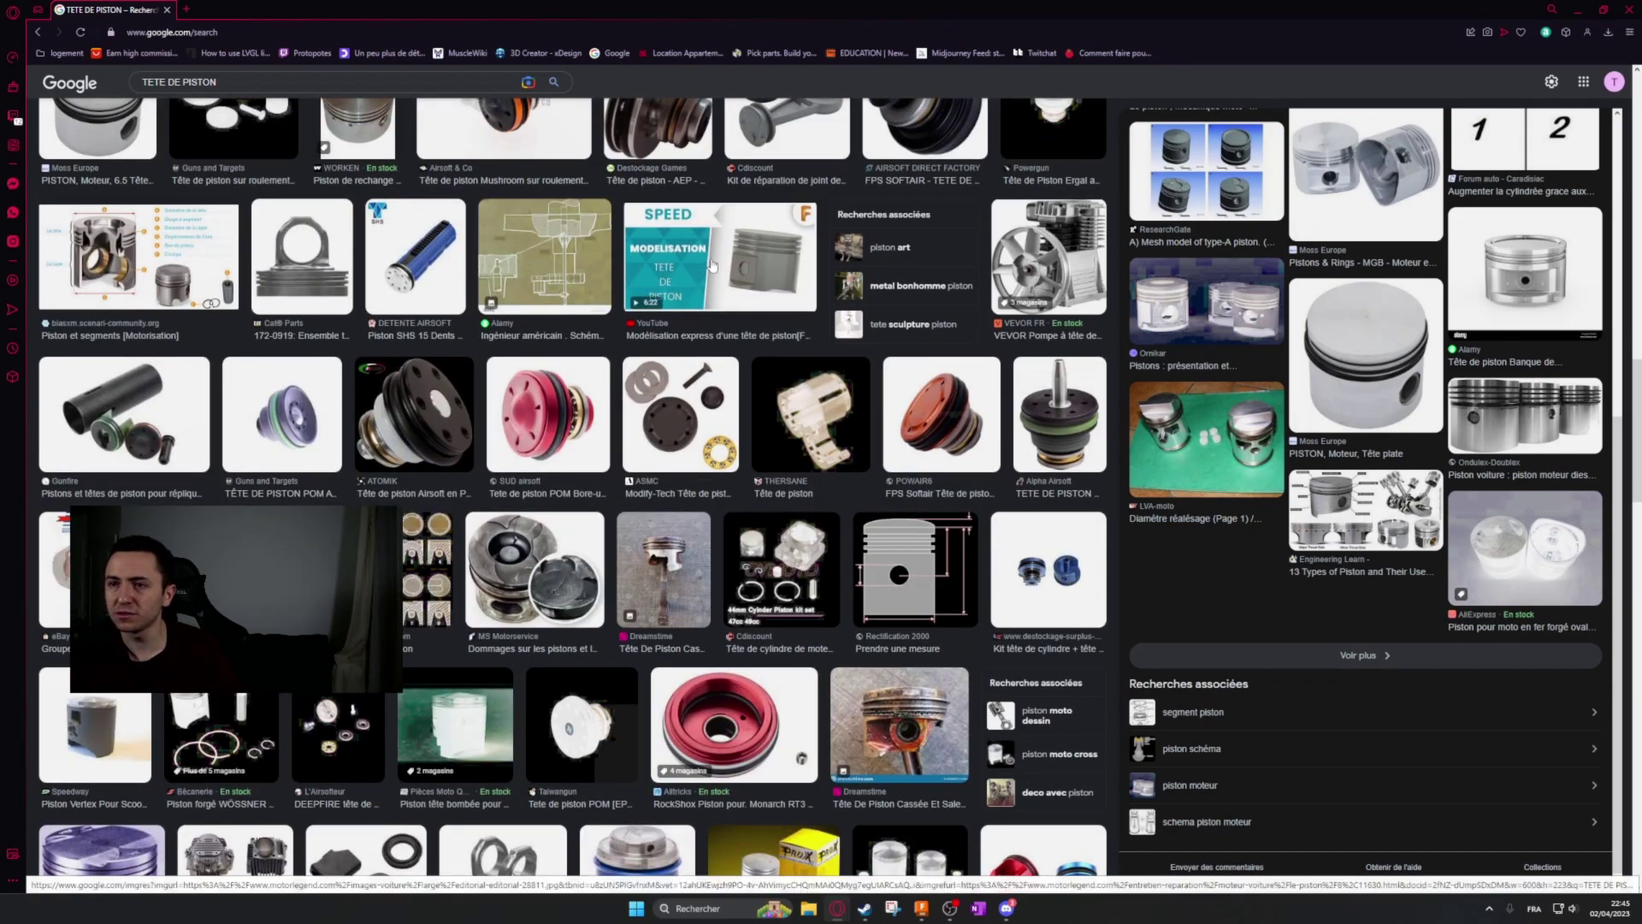
scroll(656, 329, "up", 3)
scroll(437, 551, "down", 8)
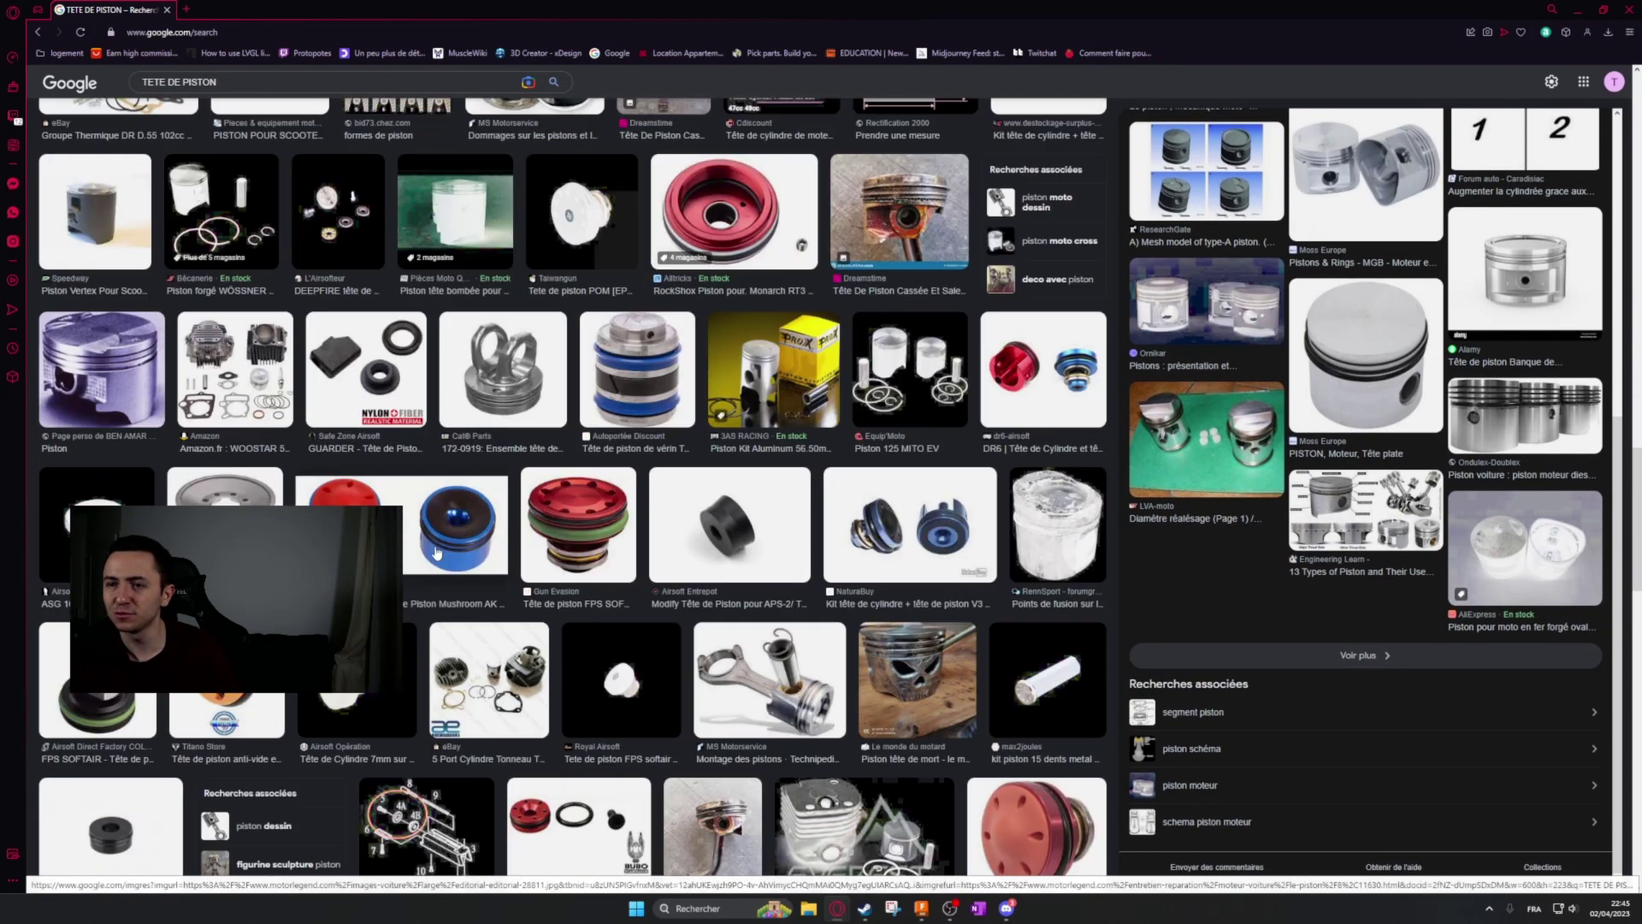
scroll(540, 416, "down", 7)
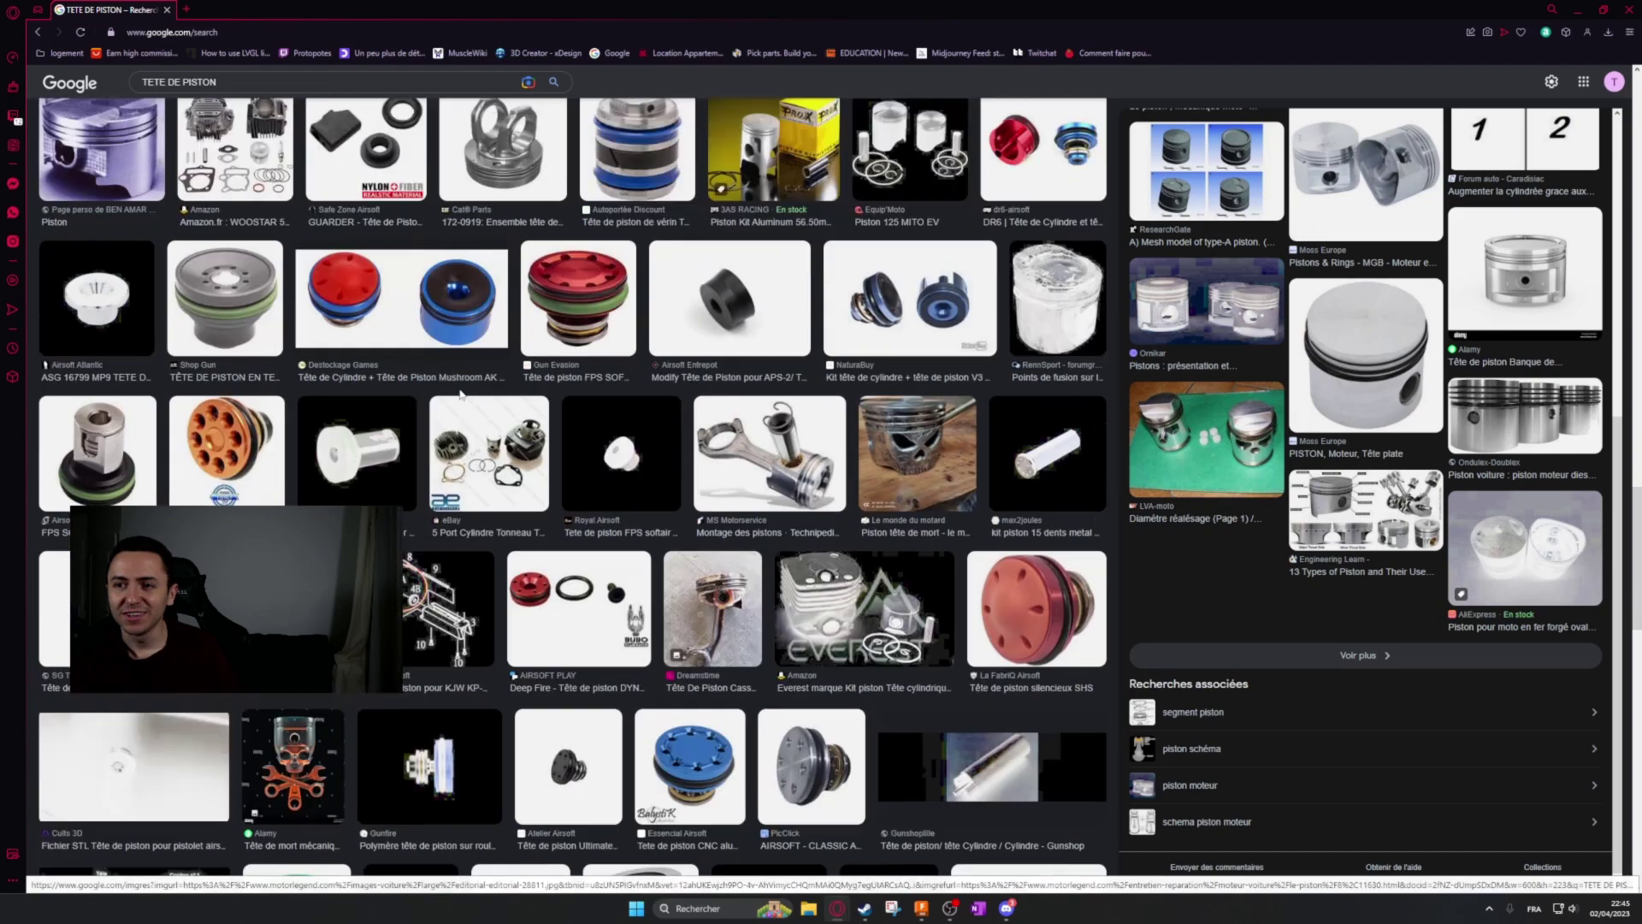
scroll(540, 416, "down", 4)
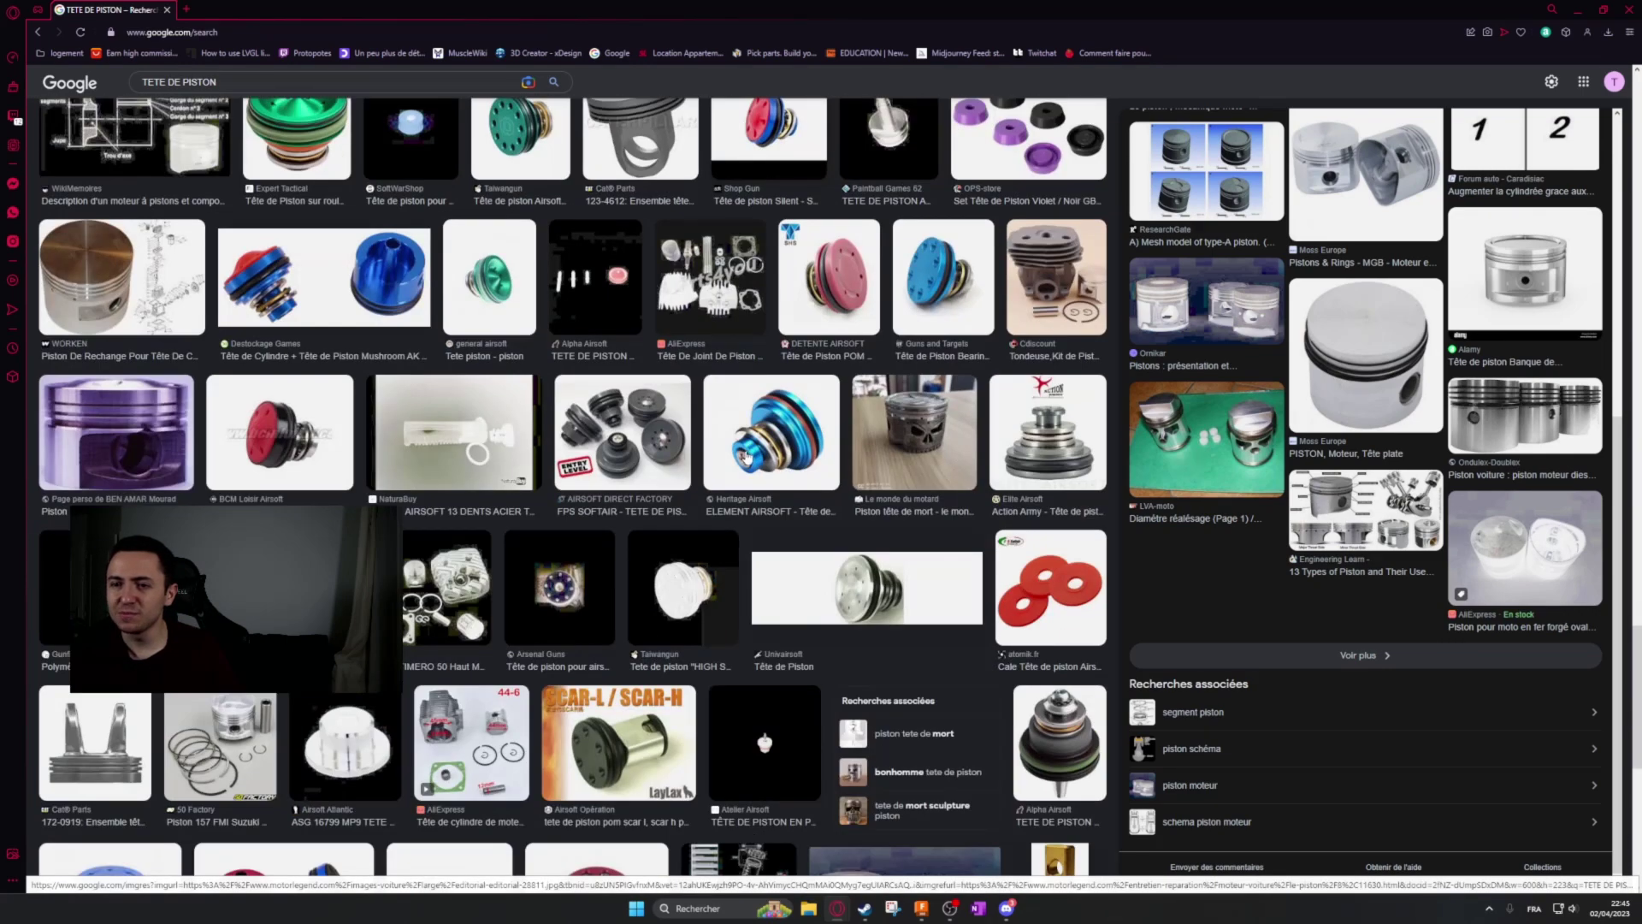
scroll(746, 456, "down", 4)
Compare the 50 Factory Piston 157 FMI photos of the domed-head and flat-head versions, examining crown and skirt shapes.
left_click(220, 352)
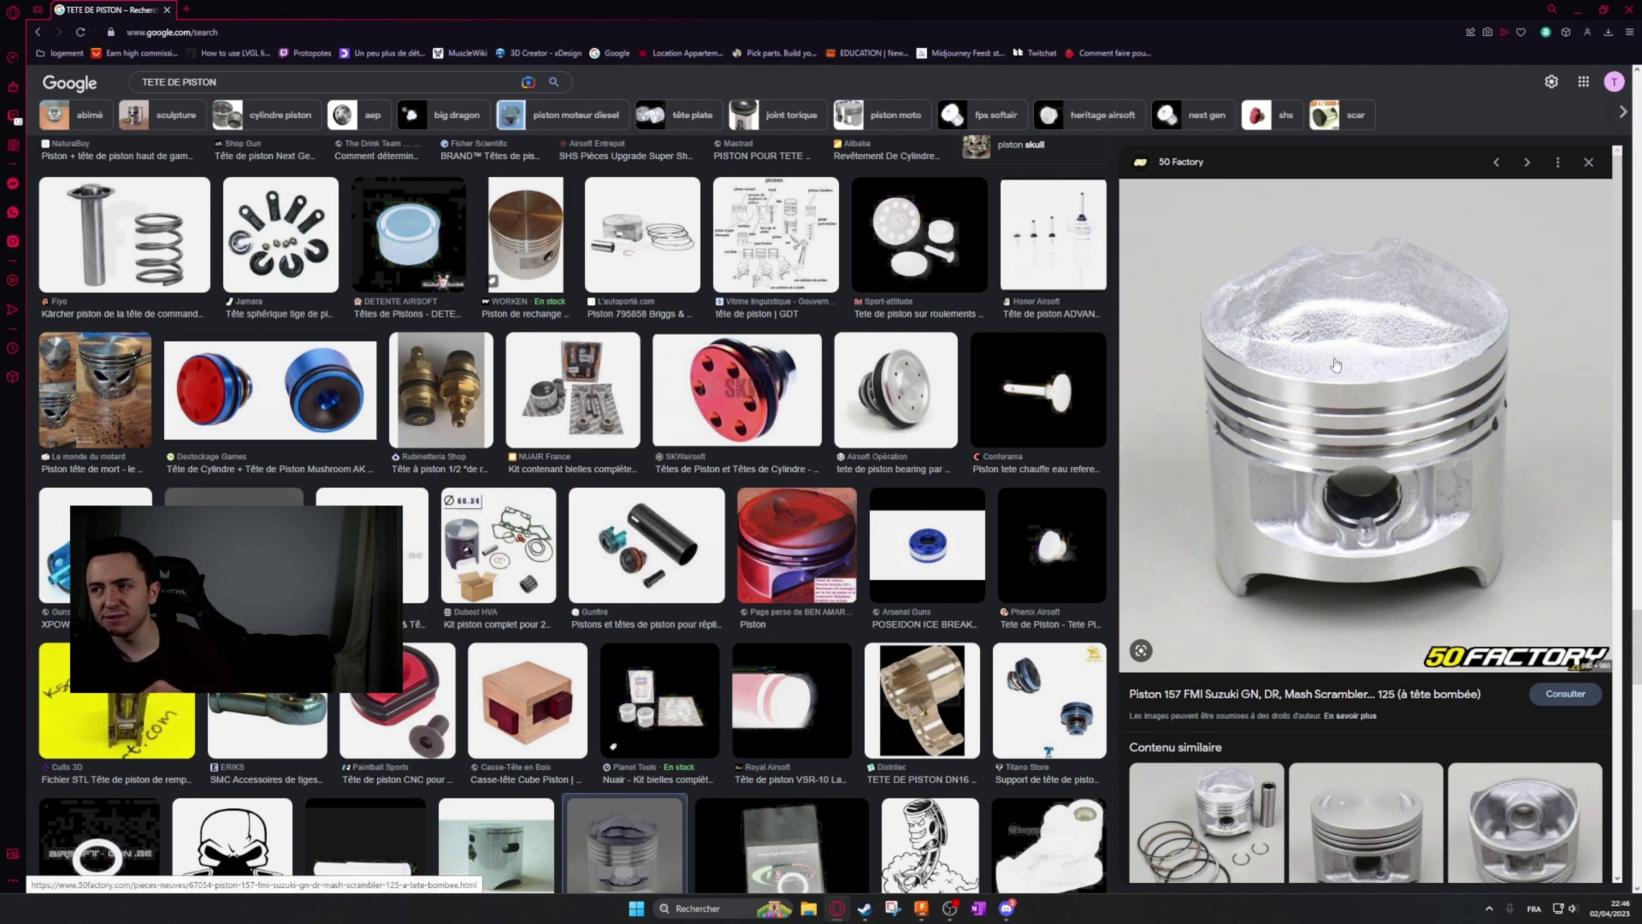
scroll(1380, 703, "down", 1)
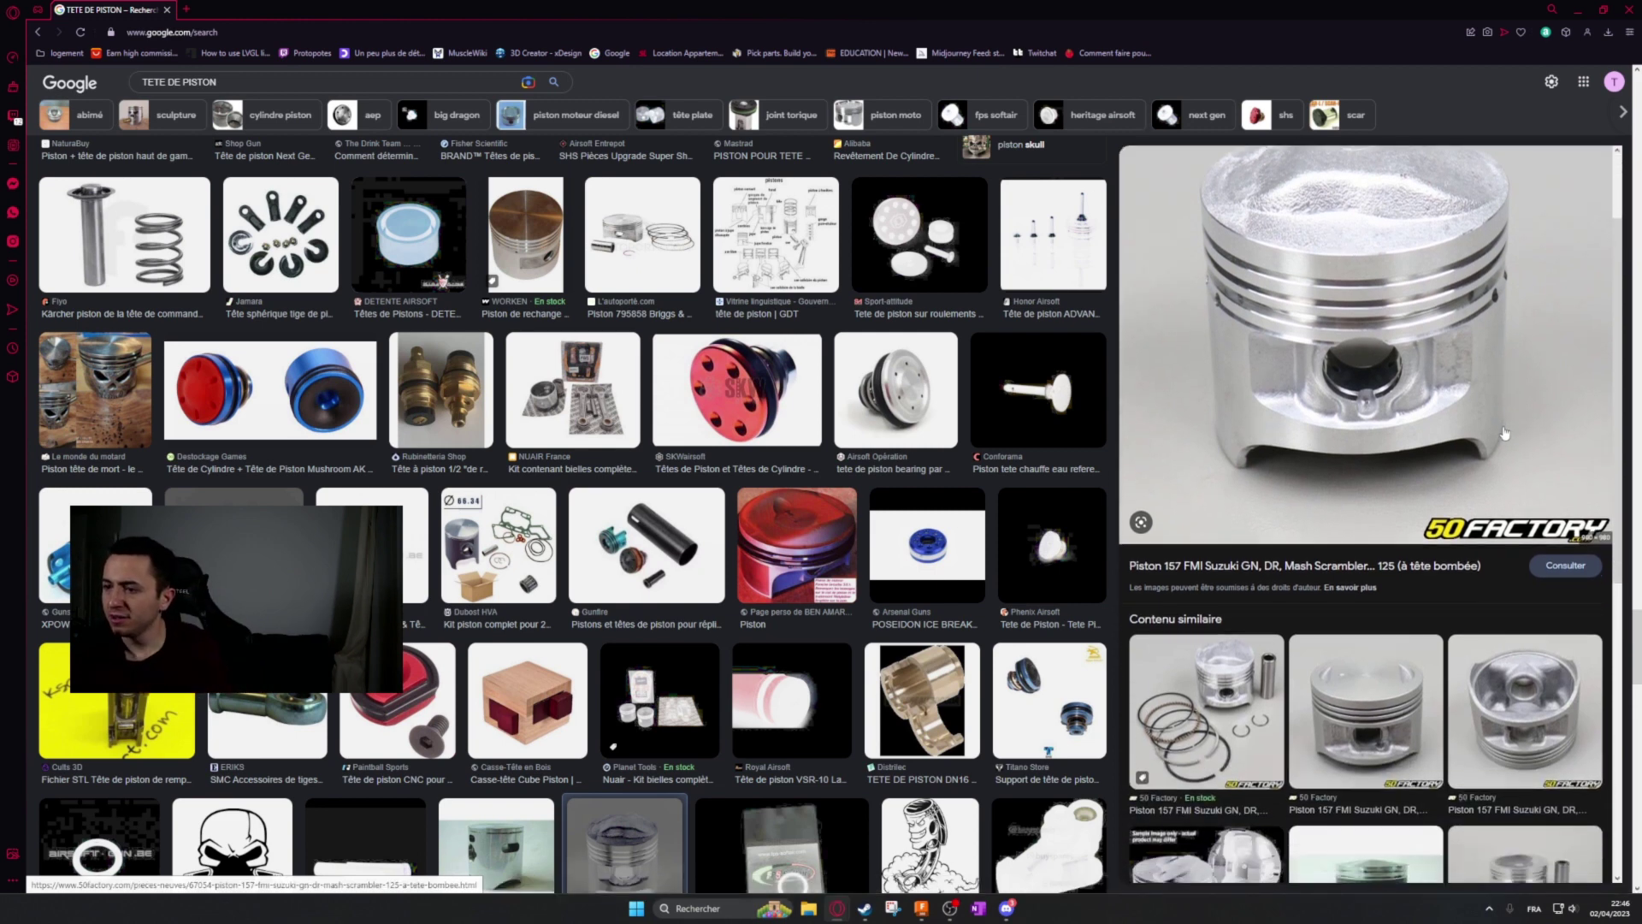
scroll(1364, 276, "up", 1)
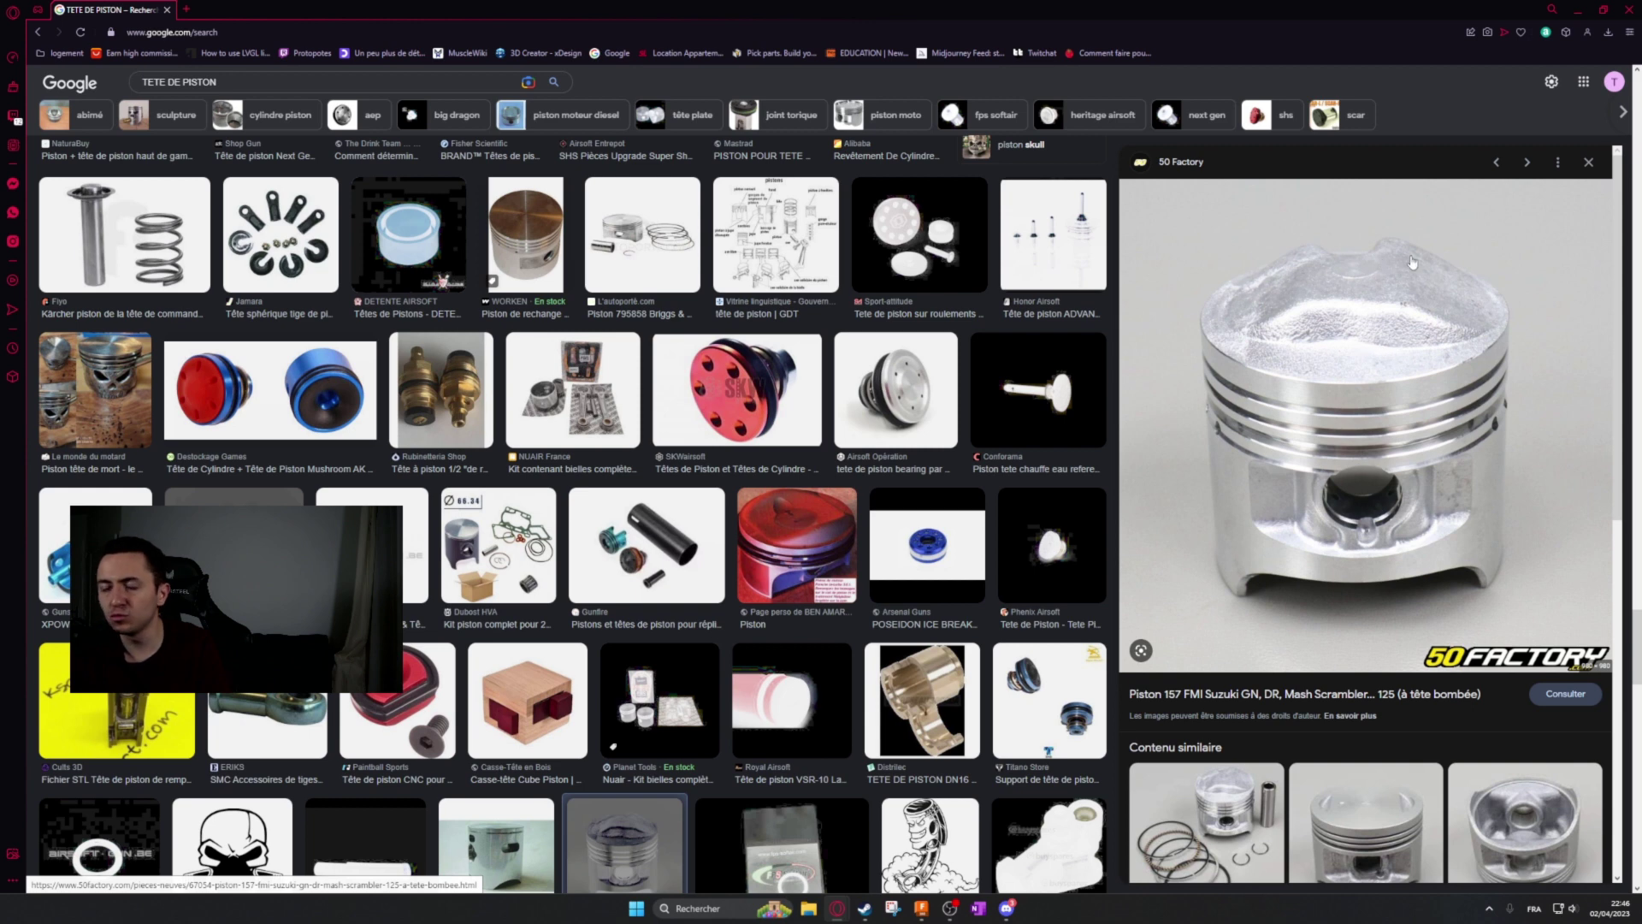
scroll(1421, 246, "down", 1)
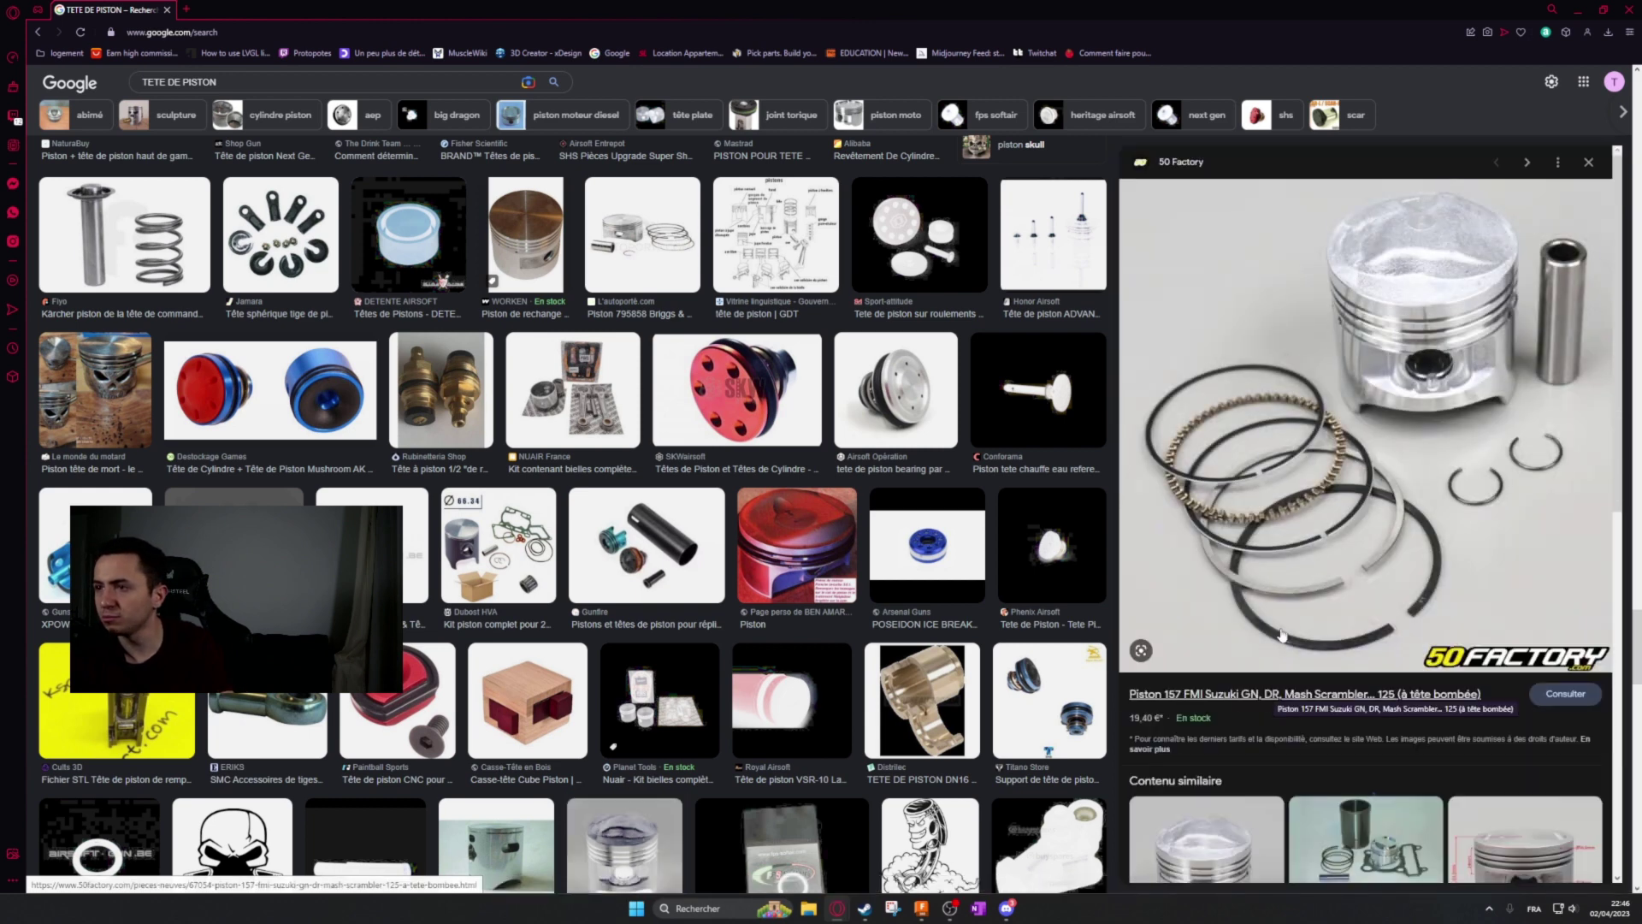
scroll(1386, 248, "down", 4)
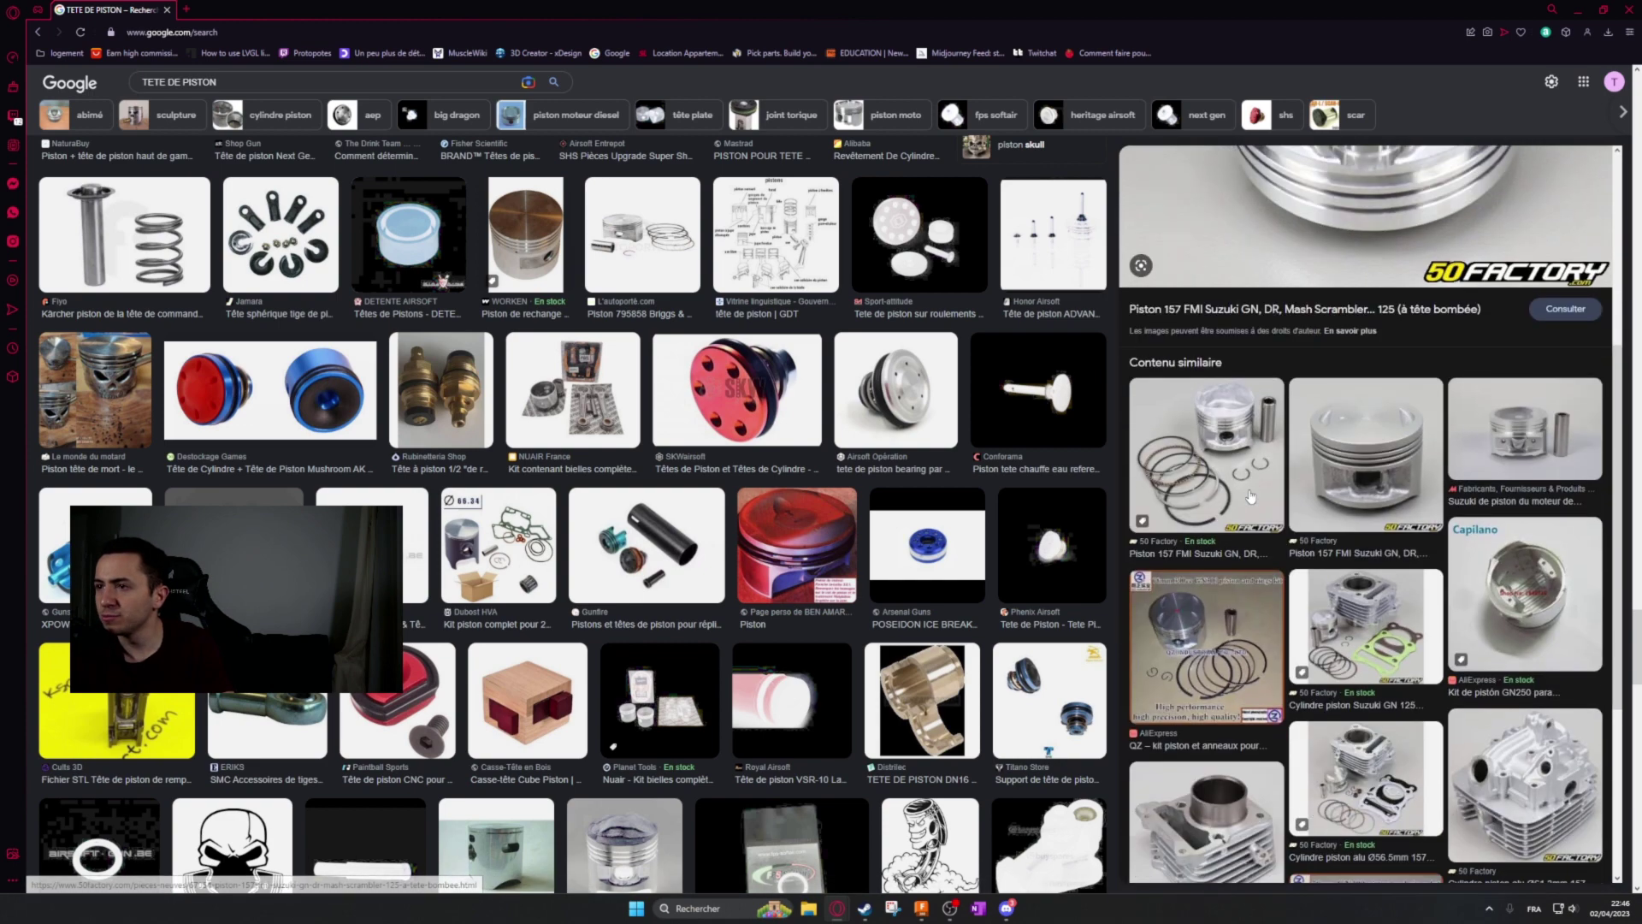
left_click(1420, 432)
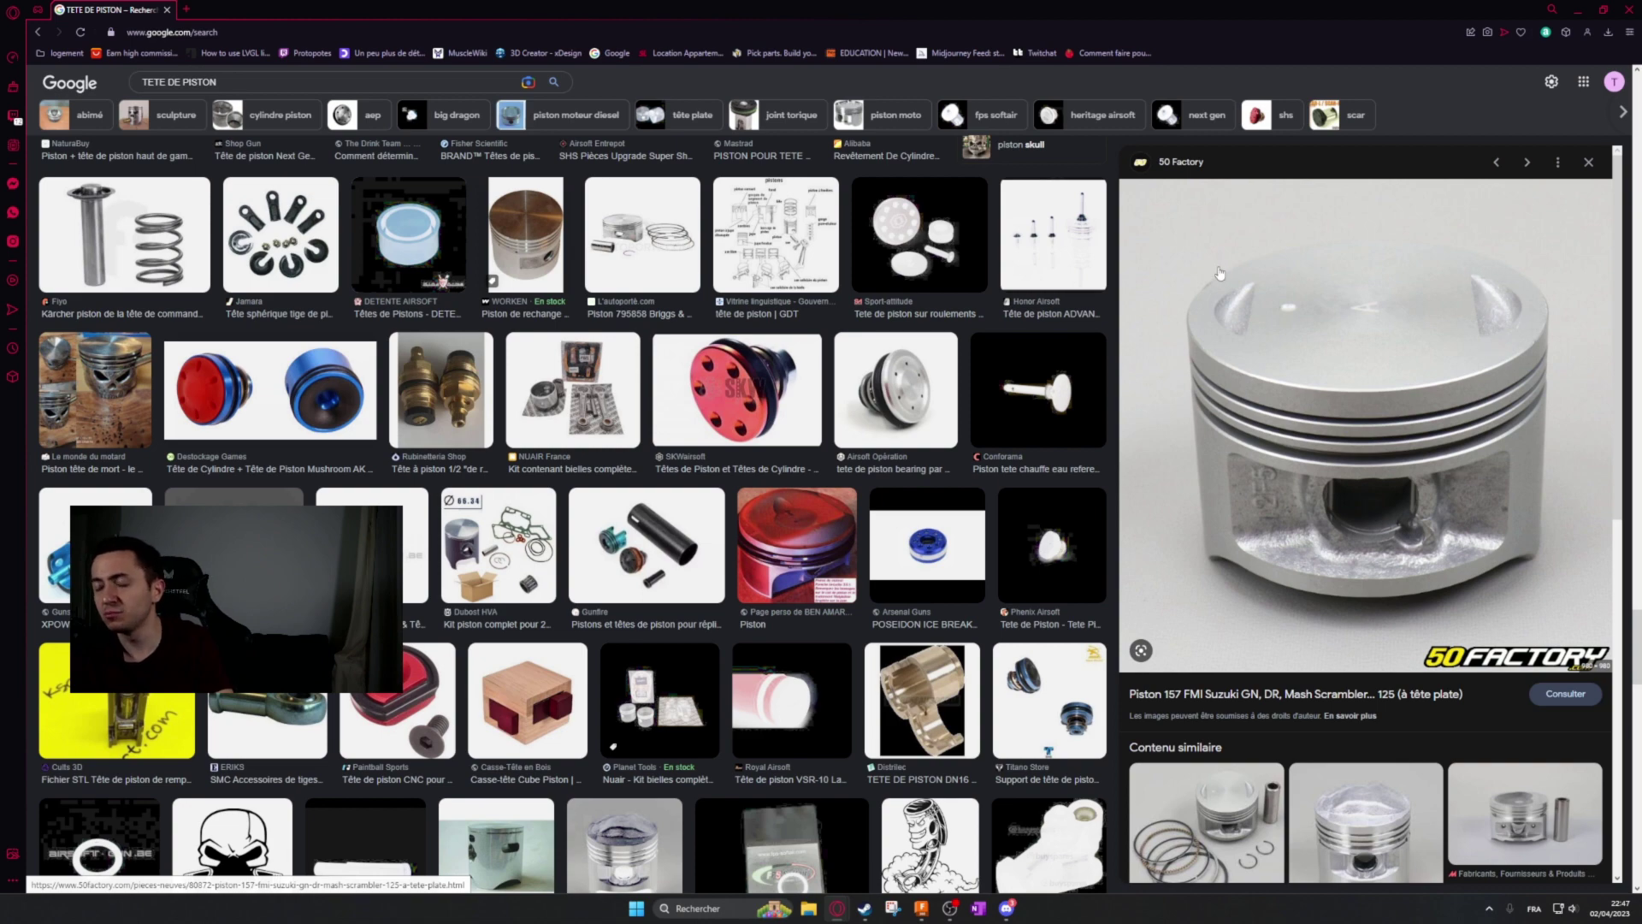
scroll(1313, 387, "down", 4)
left_click(1227, 429)
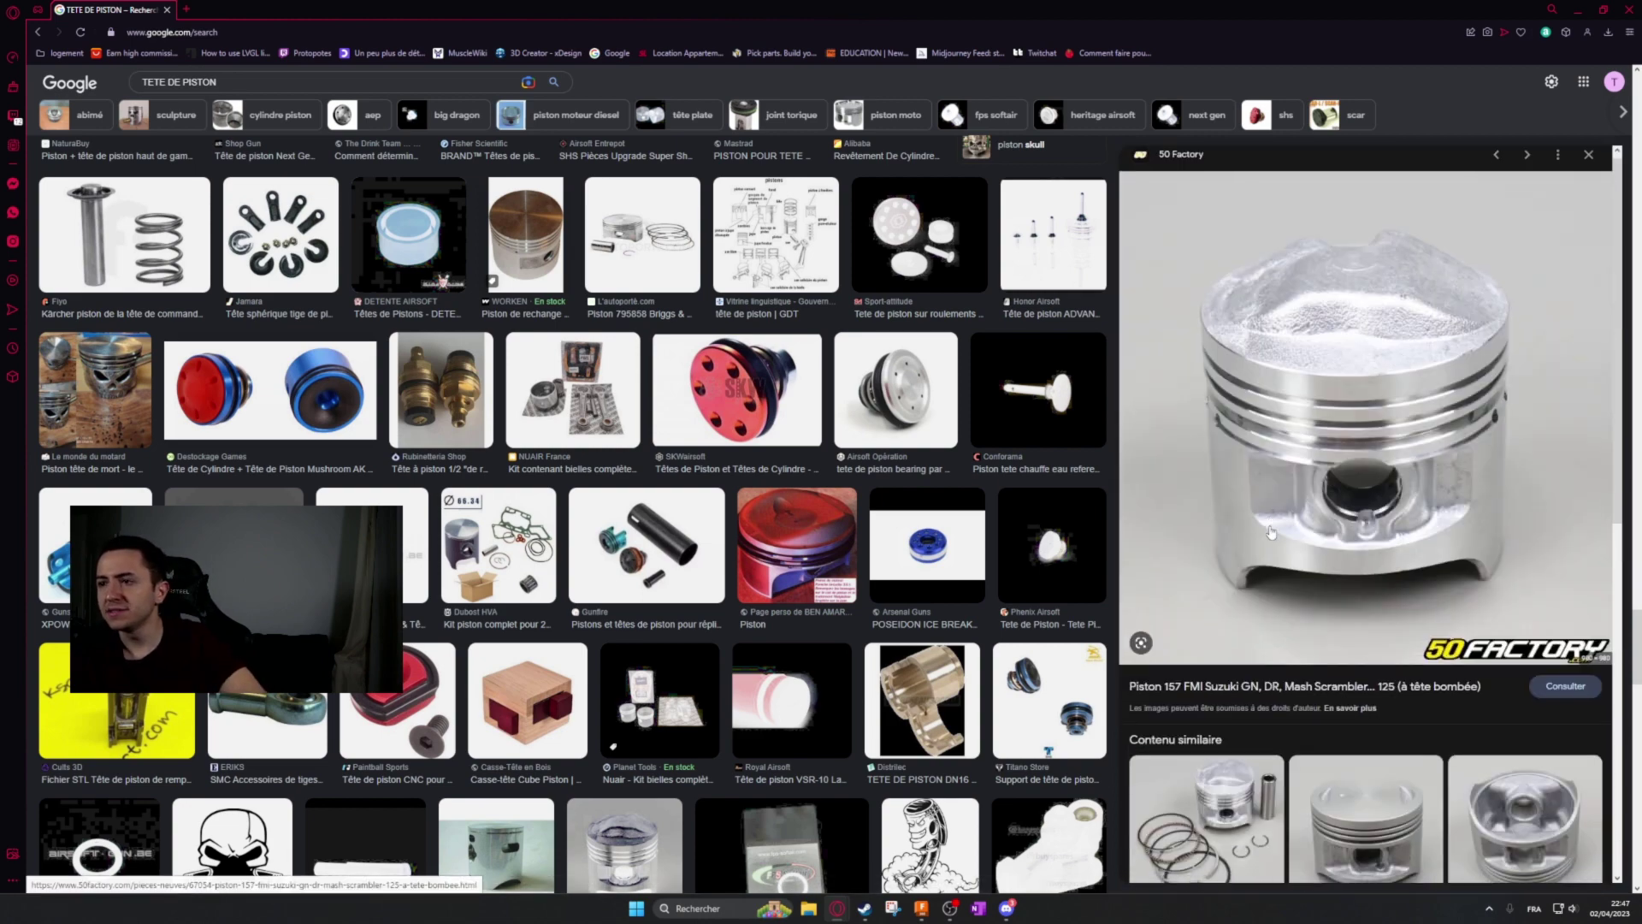
Browse images related to the domed-head 157 FMI piston, opening the Made-in-China Suzuki piston result and its similar content.
scroll(1226, 429, "down", 4)
left_click(1226, 430)
scroll(1226, 430, "down", 10)
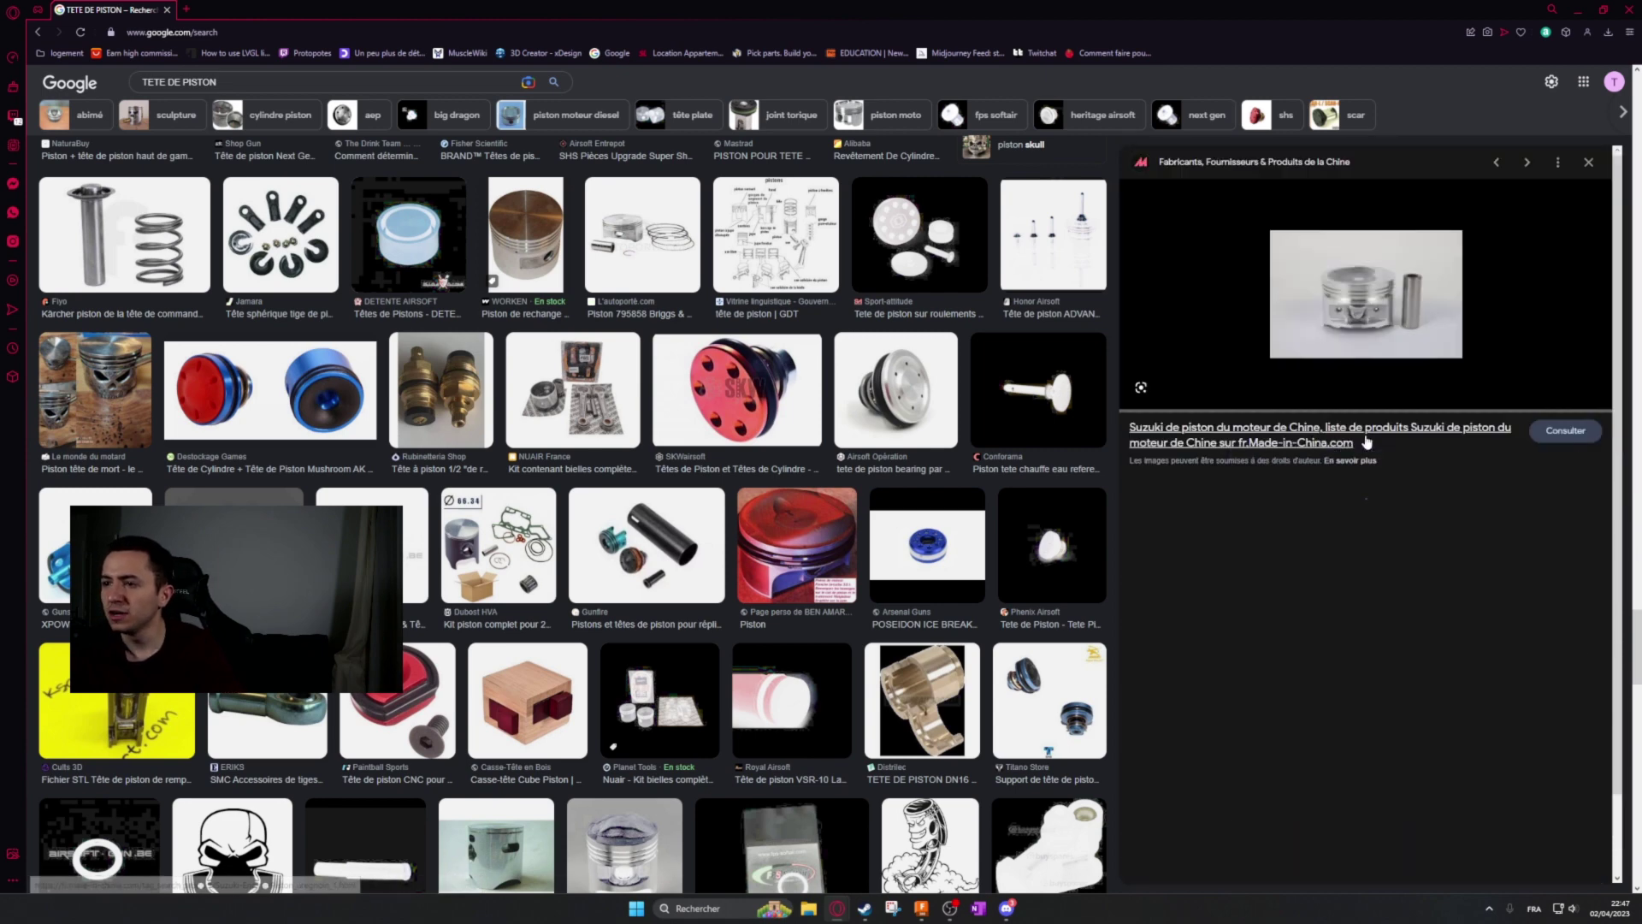
left_click(1366, 466)
scroll(1366, 598, "down", 3)
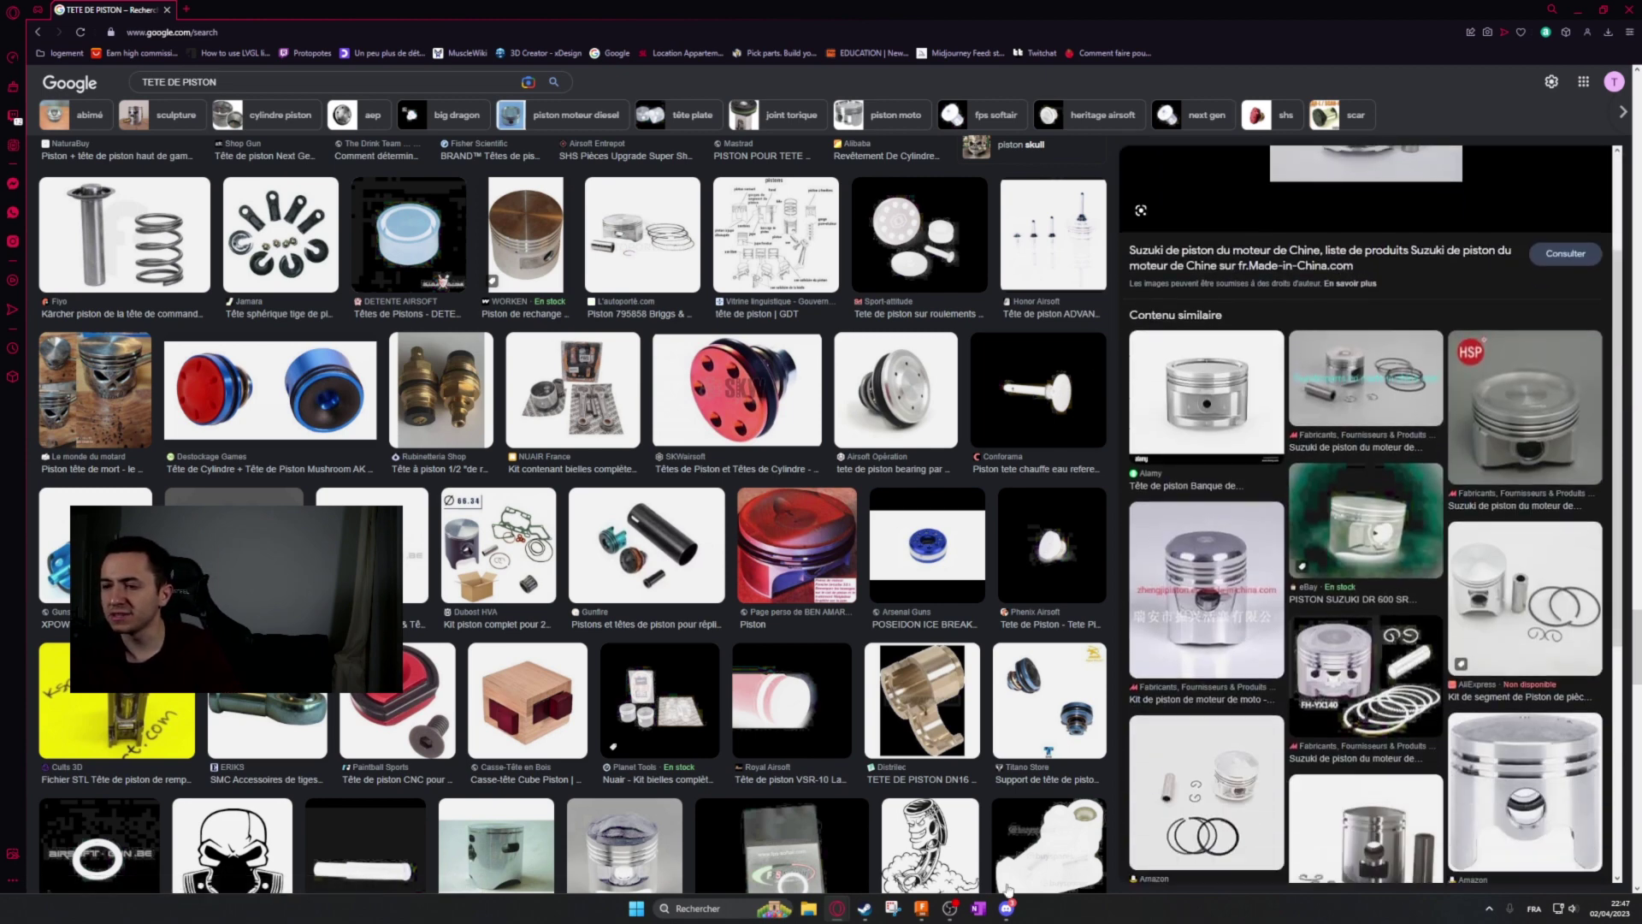
Switch to Fusion 360, roll the piston's history back to before the crown loft, and show the raised circle sketch.
left_click(919, 908)
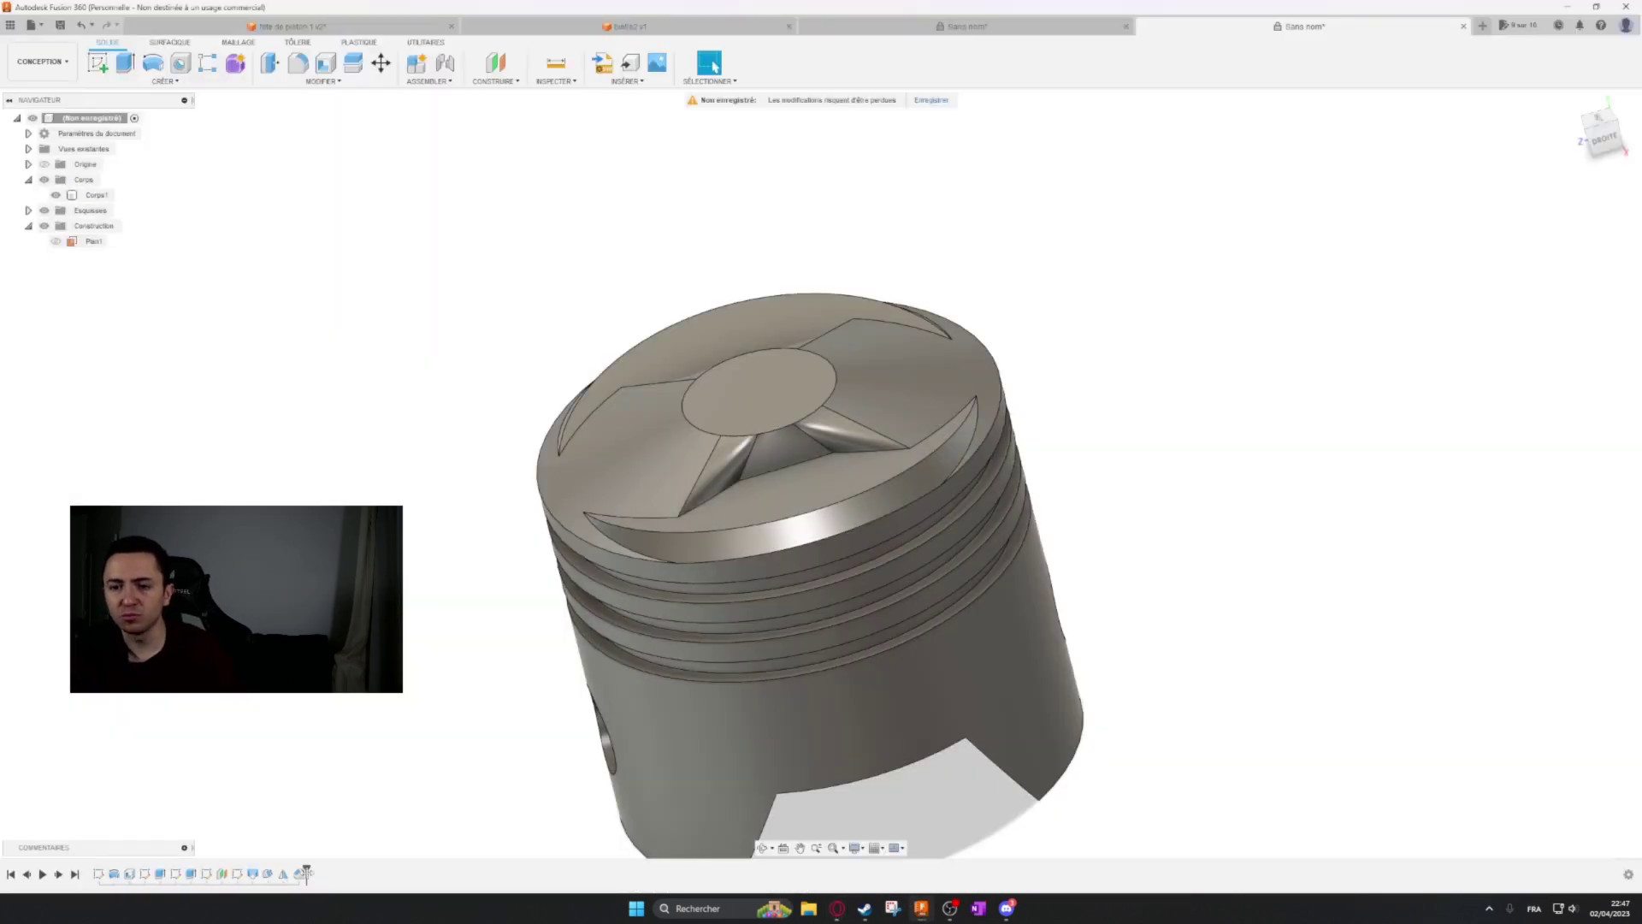
mouse_move(306, 873)
left_mouse_down()
mouse_move(224, 872)
mouse_move(243, 874)
left_mouse_up()
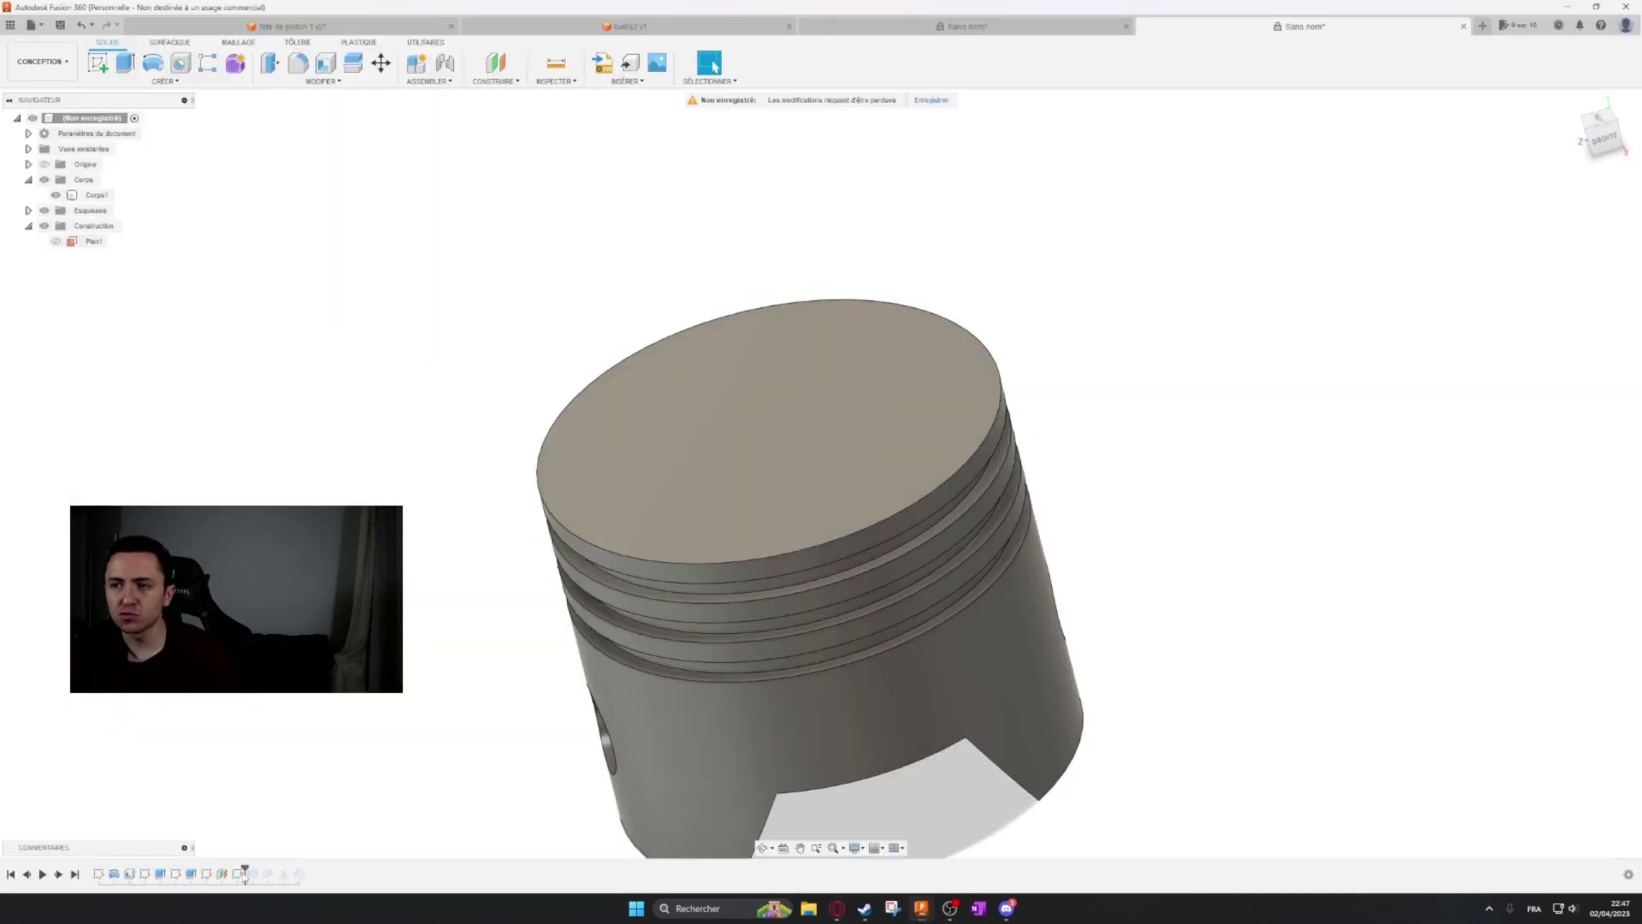
left_click(238, 873)
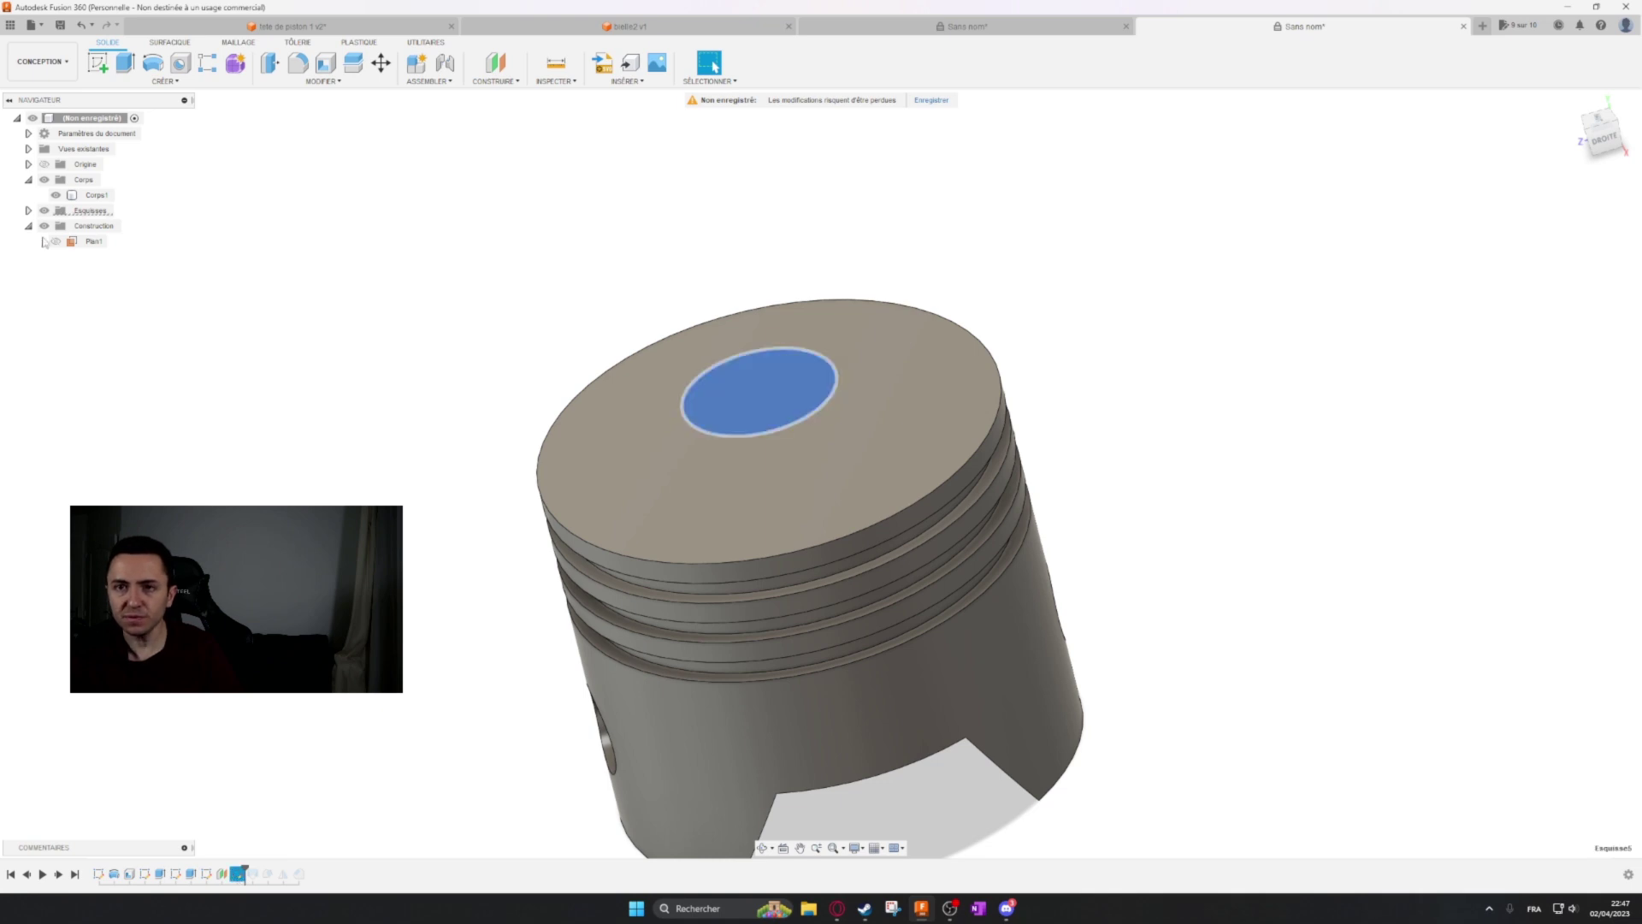
left_click(28, 210)
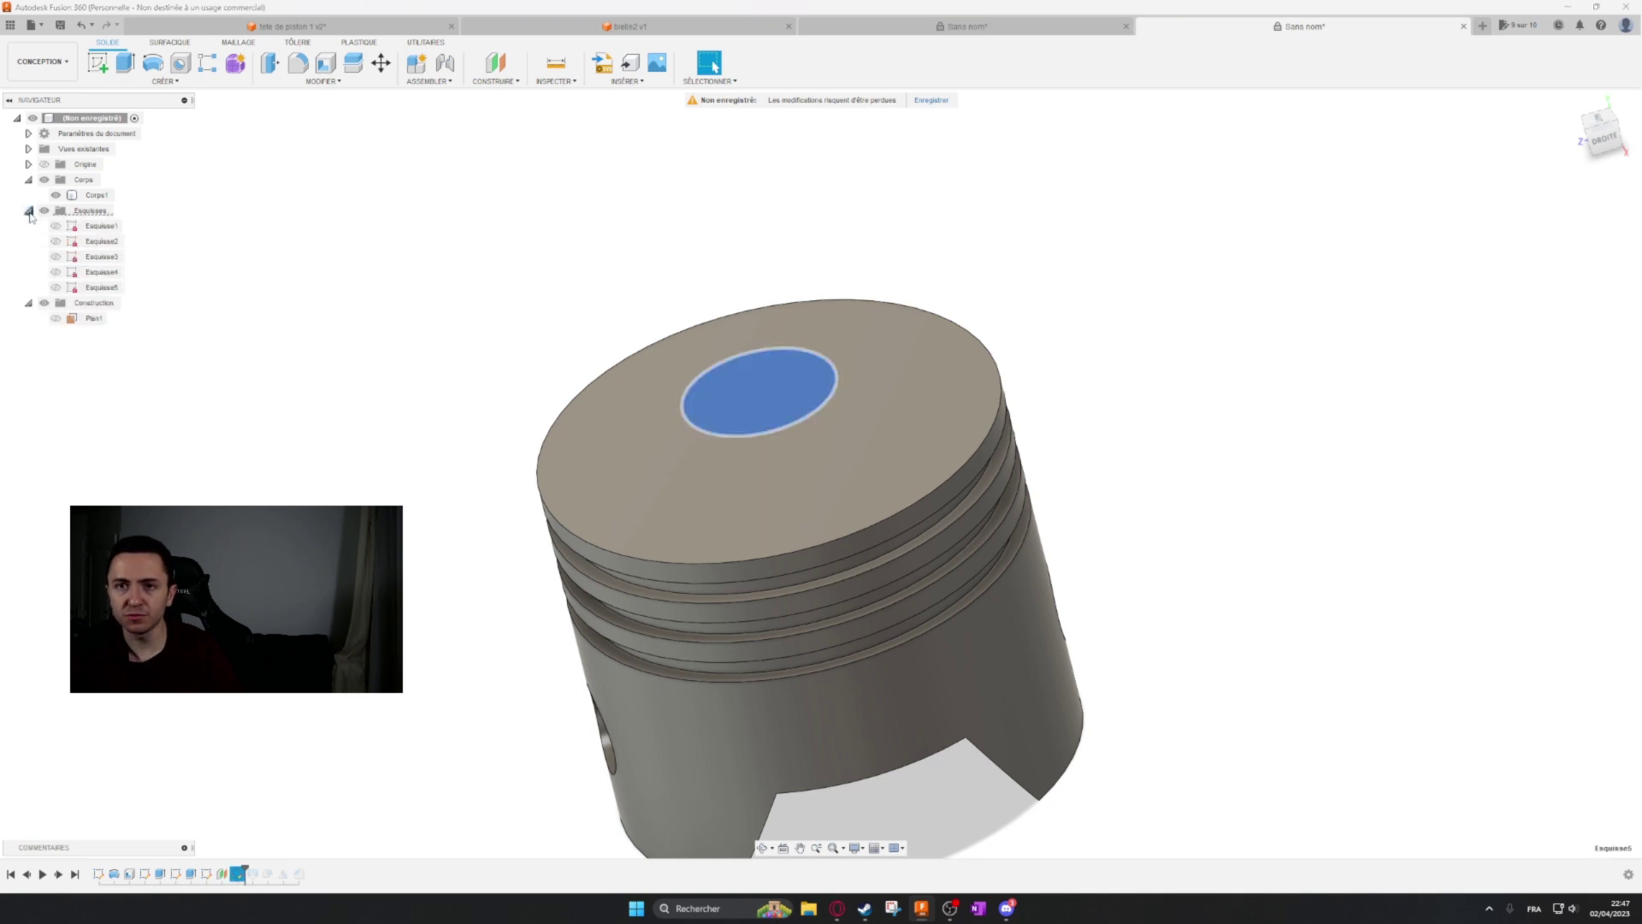
left_click(55, 287)
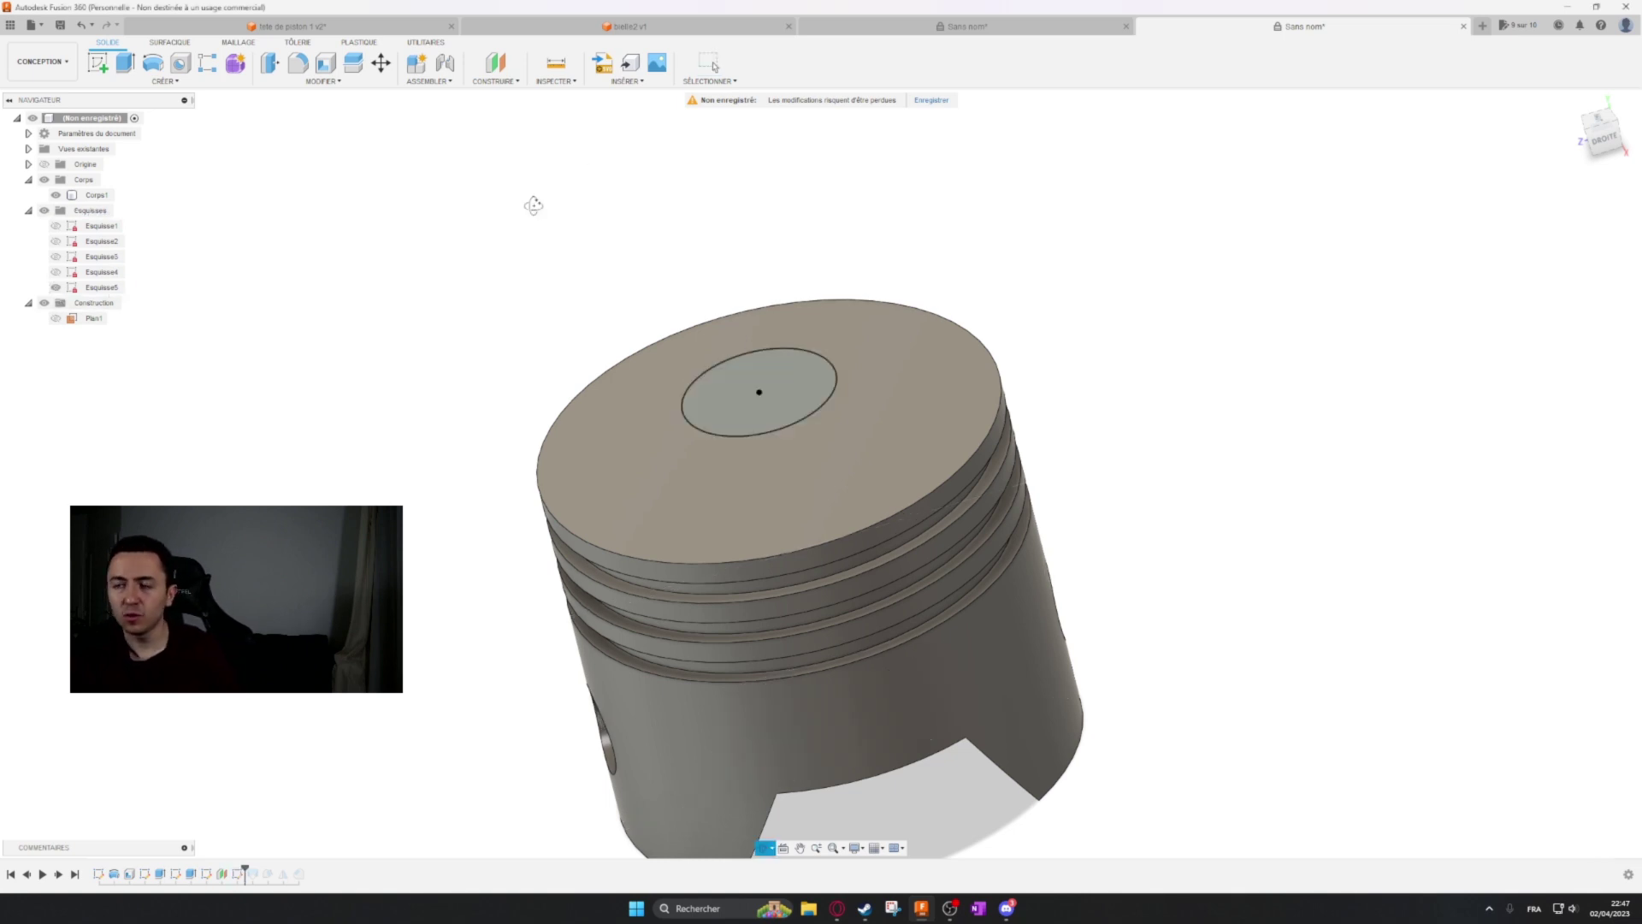
middle_click_drag(531, 202, 540, 211, "shift")
left_click(56, 272)
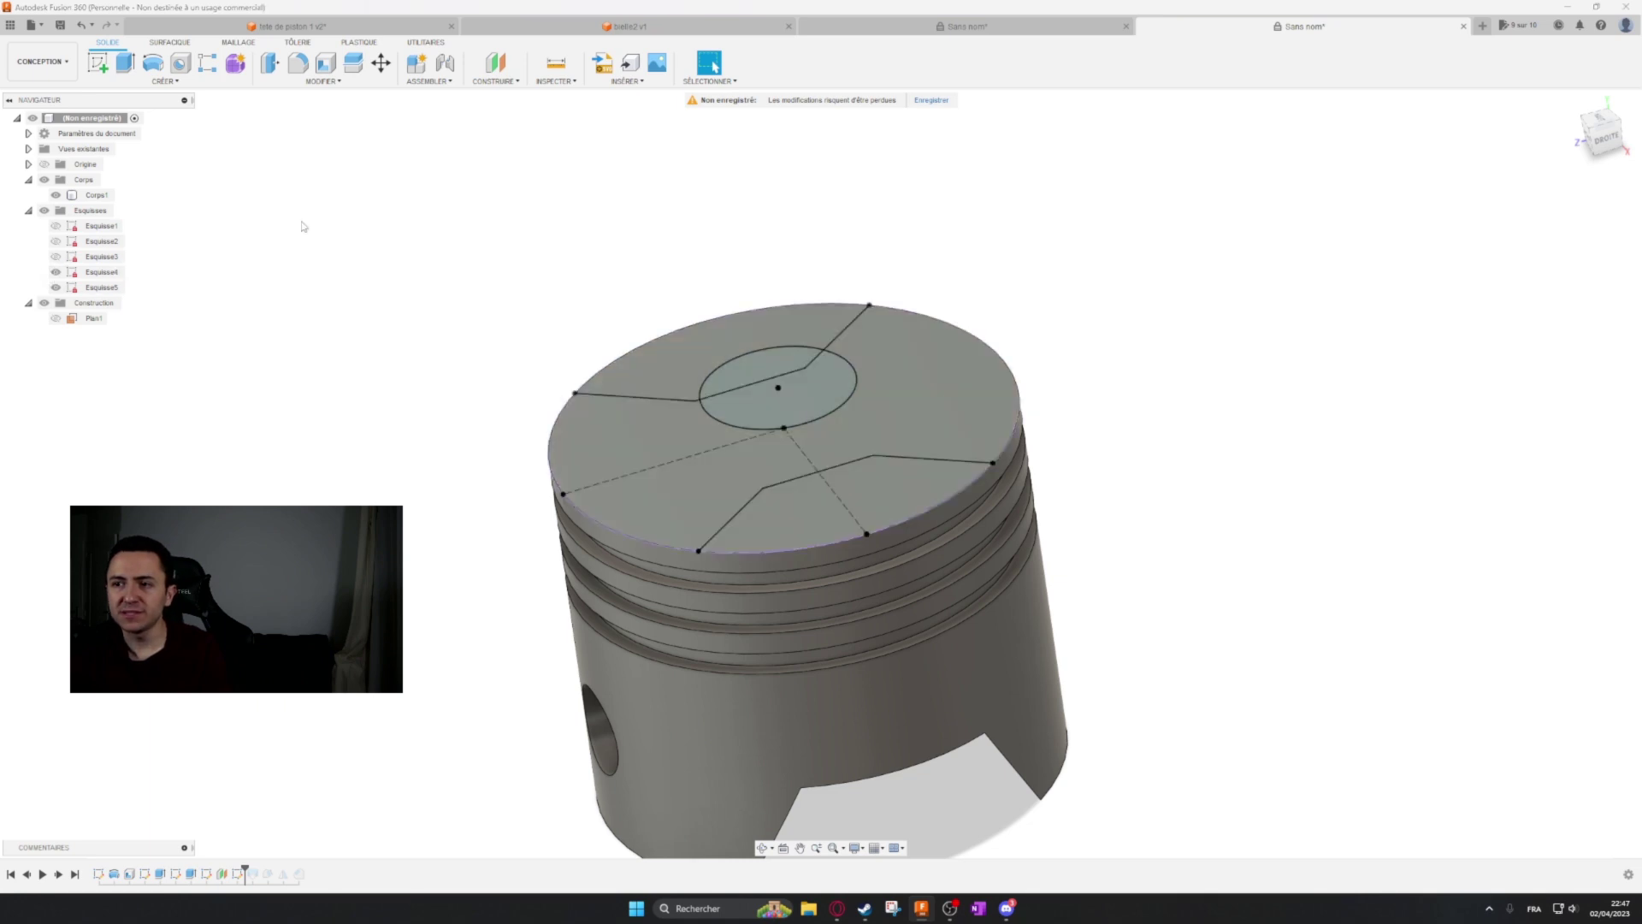
left_click(56, 272)
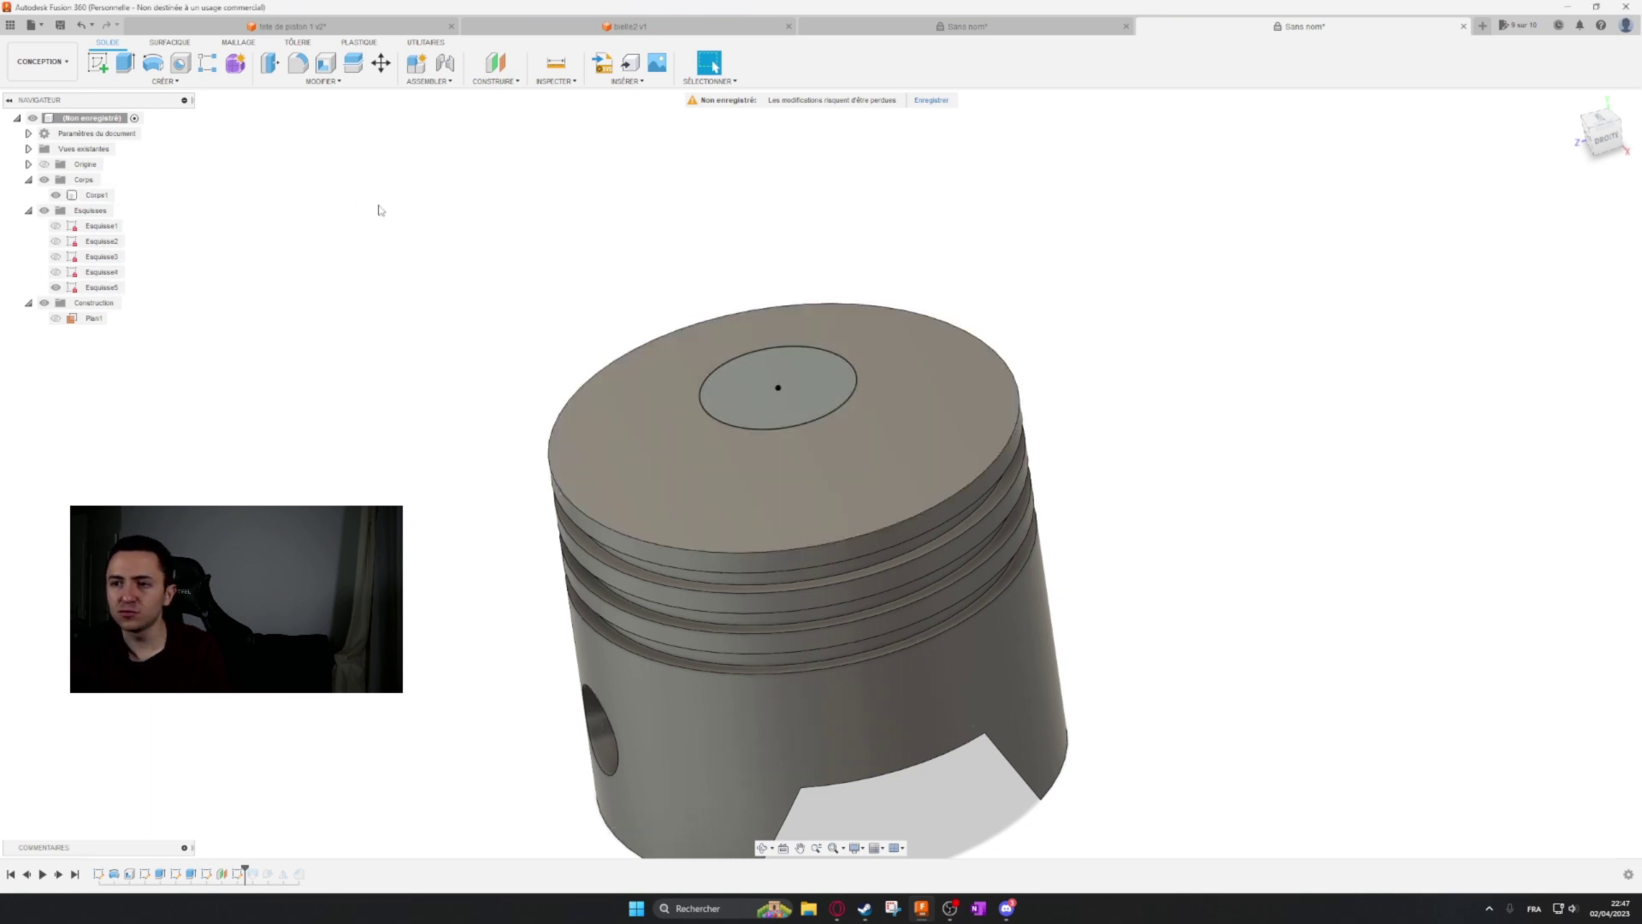
Try a joined loft from the piston's flat top face to the centre point of the raised circle.
left_click(165, 81)
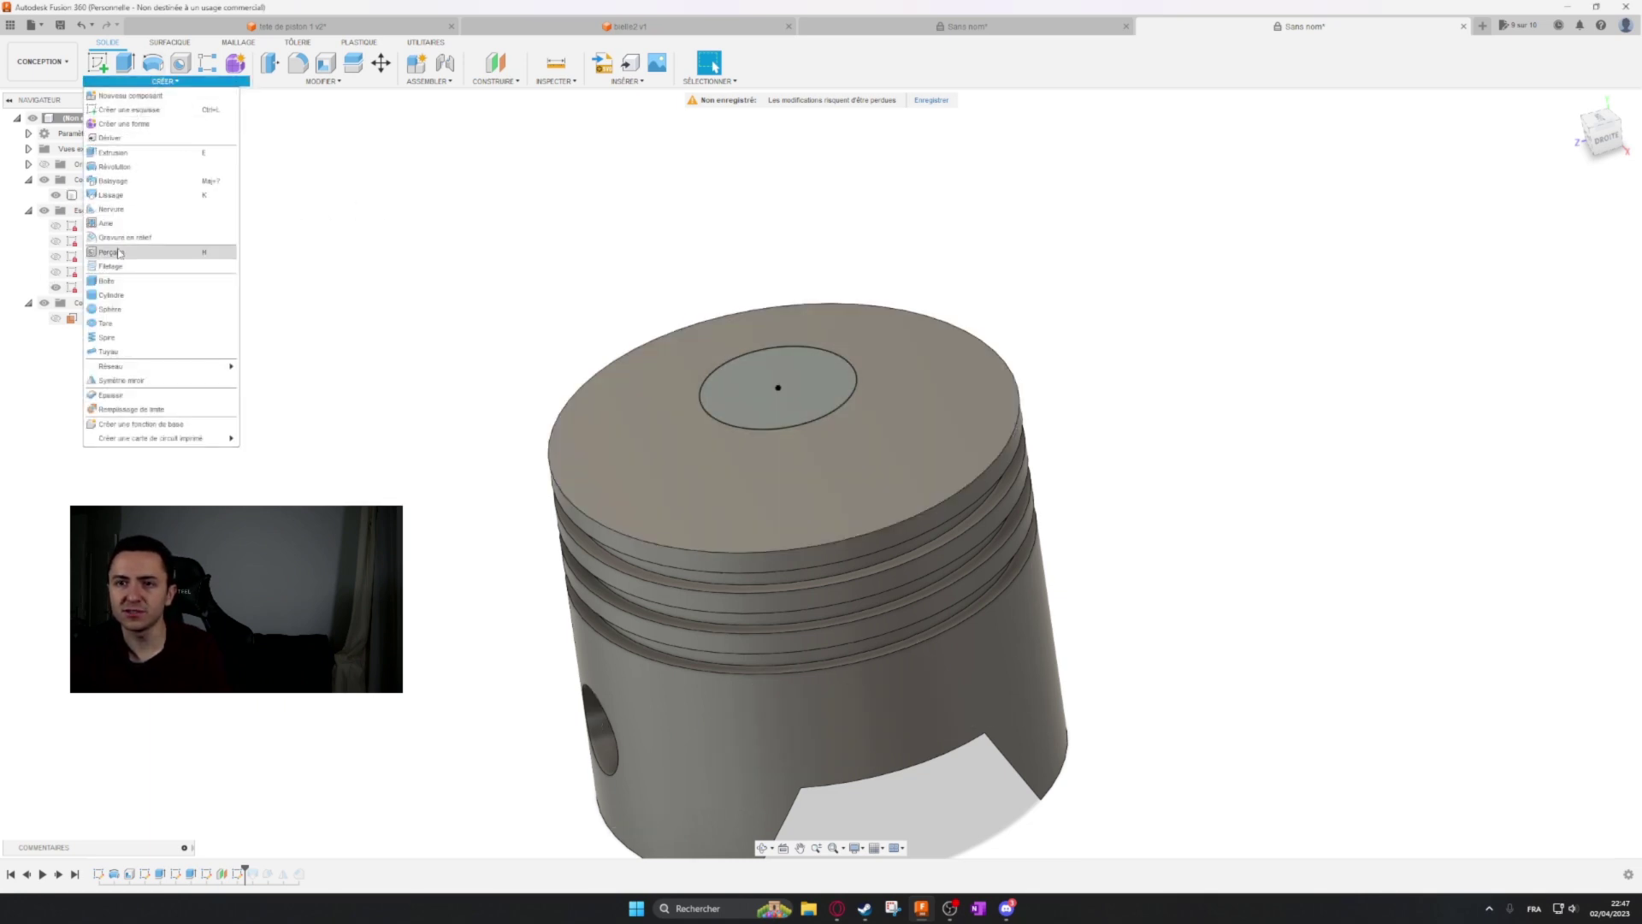
left_click(111, 195)
left_click(654, 464)
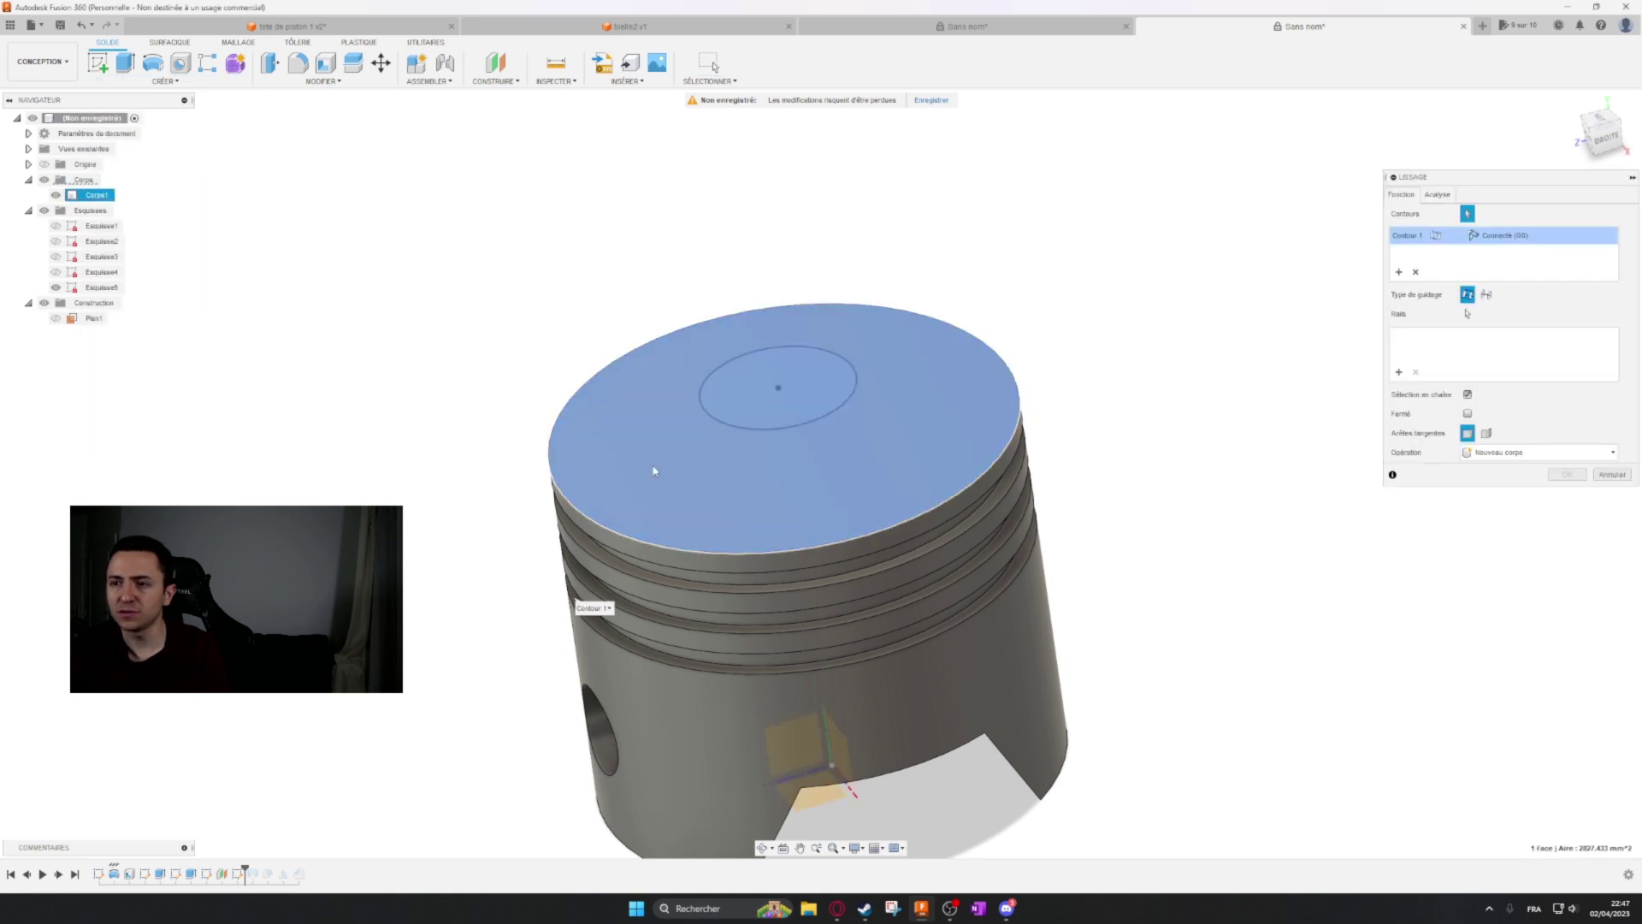
left_click(781, 388)
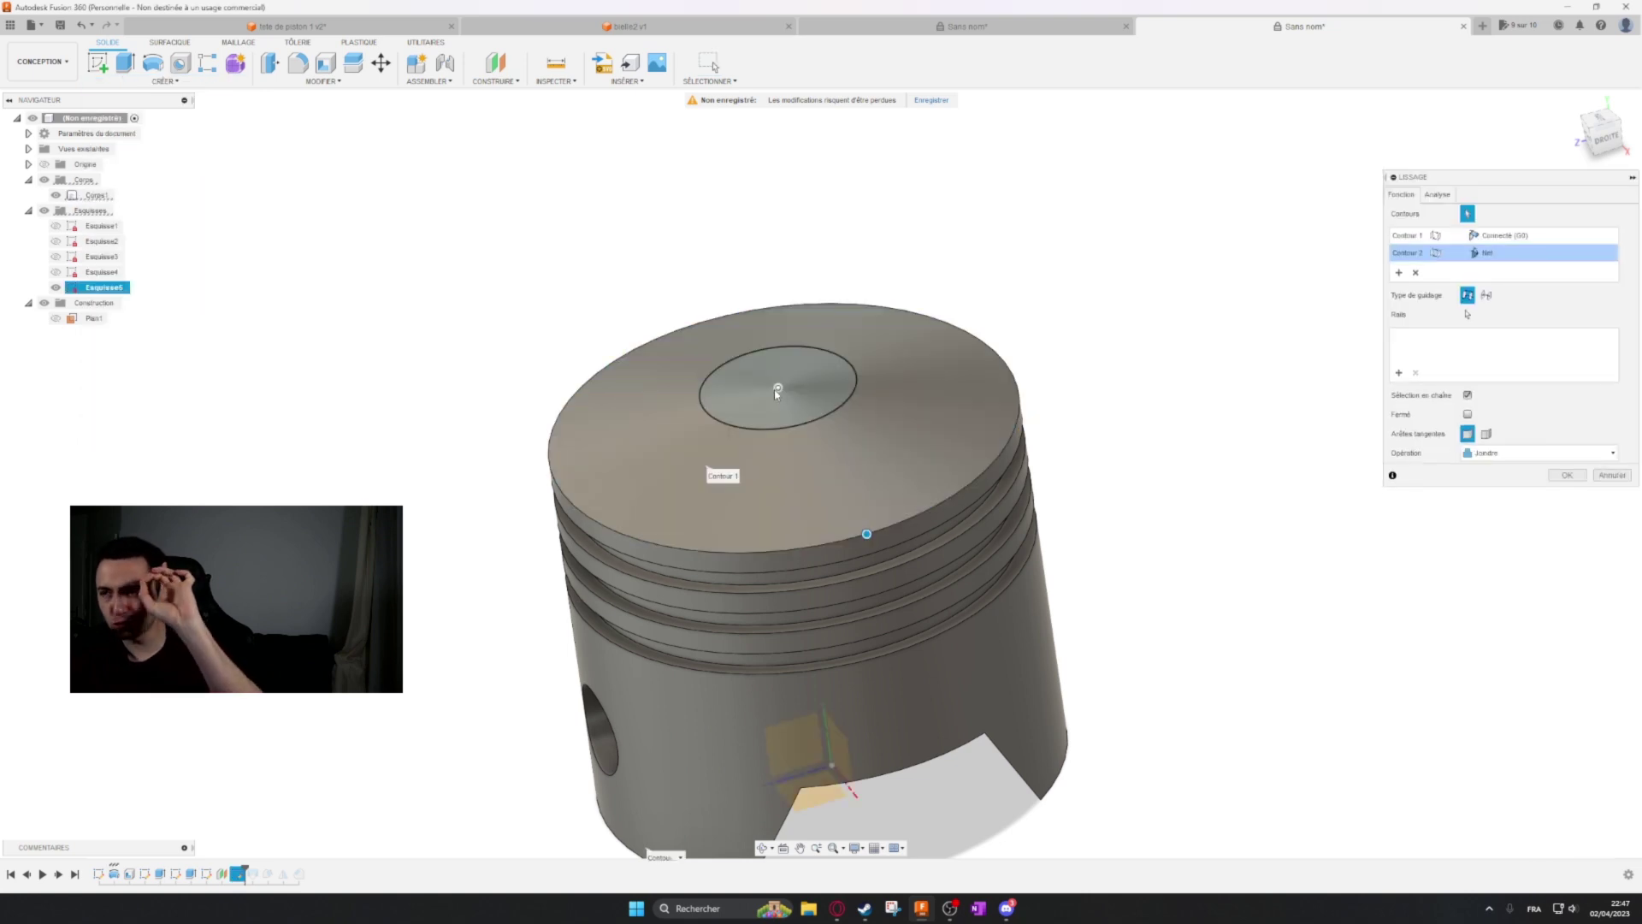
middle_click_drag(886, 349, 898, 279, "shift")
scroll(952, 266, "up", 3)
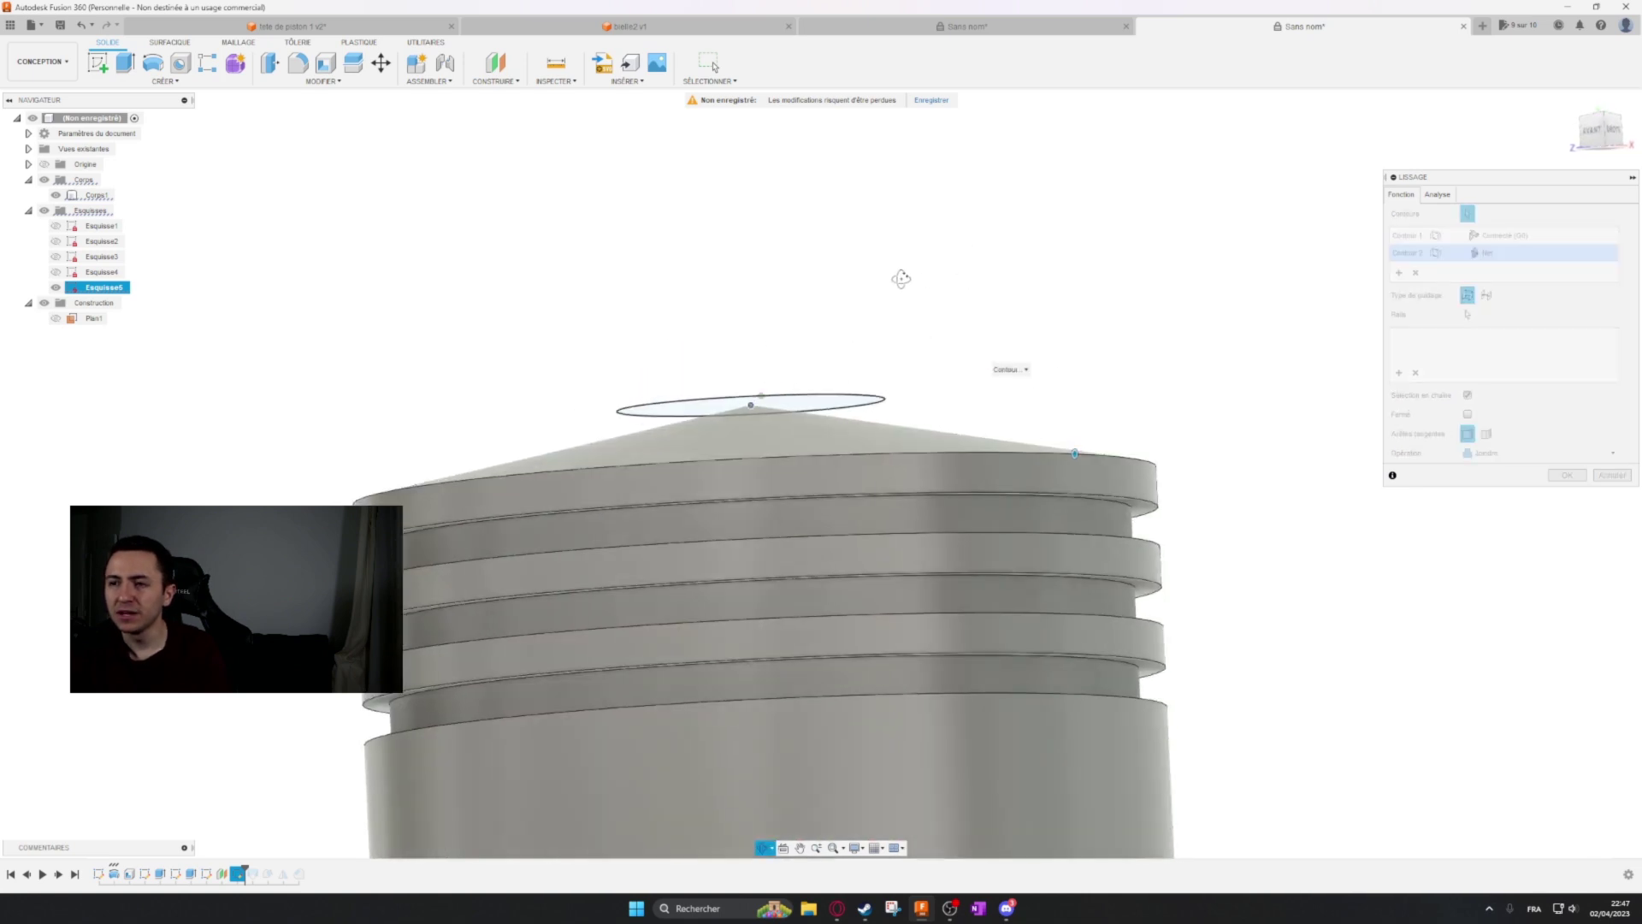
scroll(896, 281, "up", 2)
left_click(1616, 129)
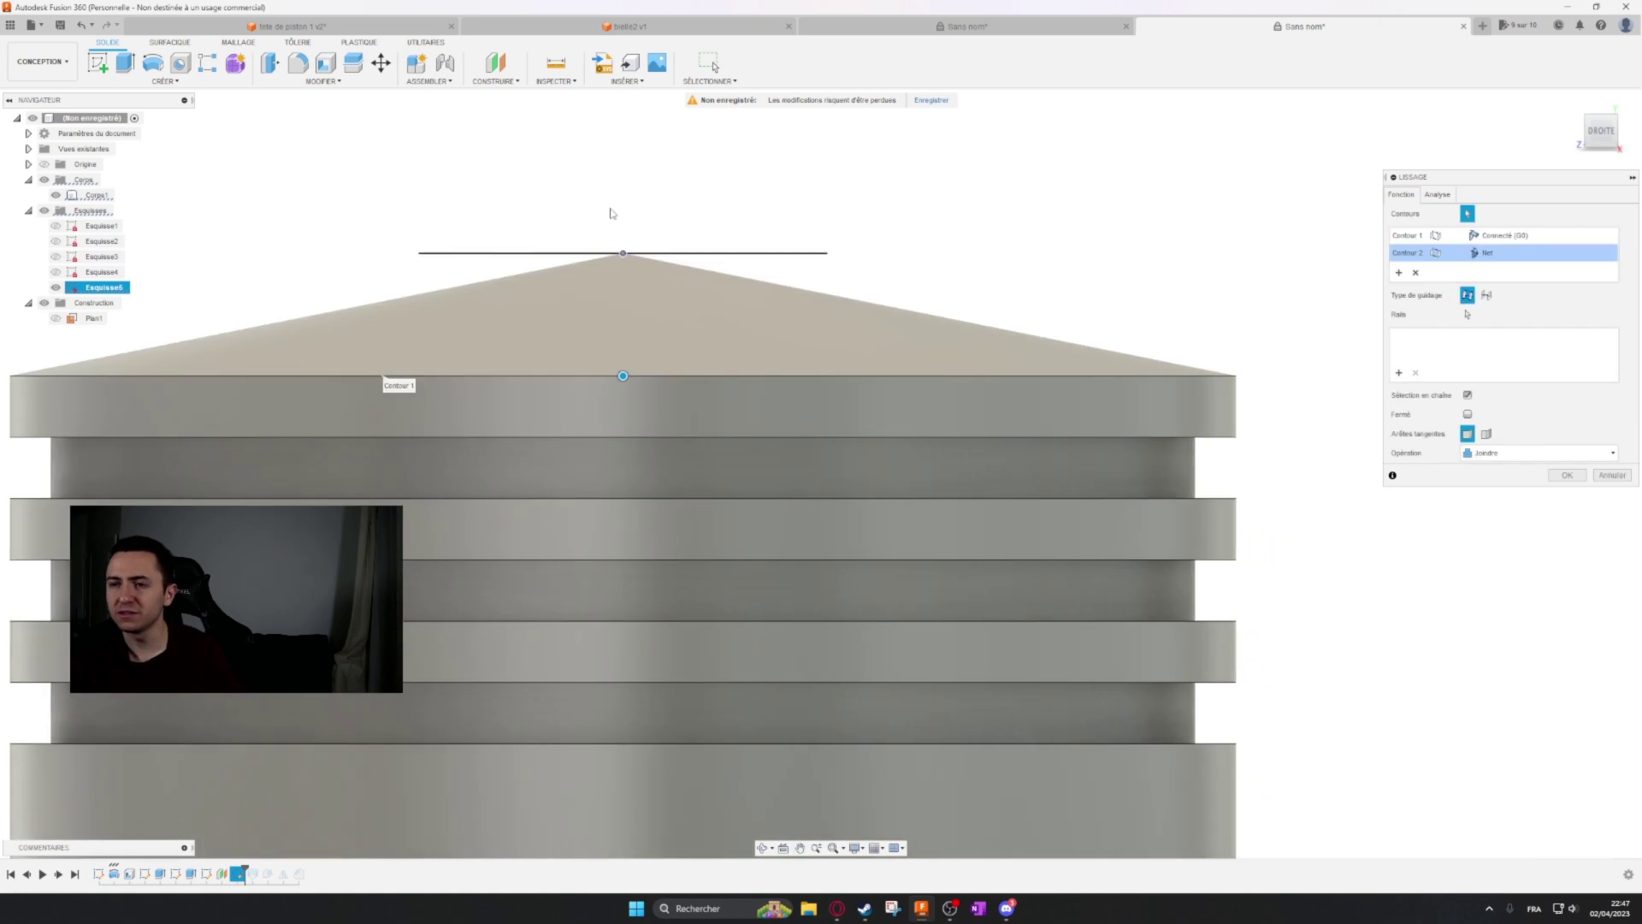
middle_click_drag(612, 213, 693, 242)
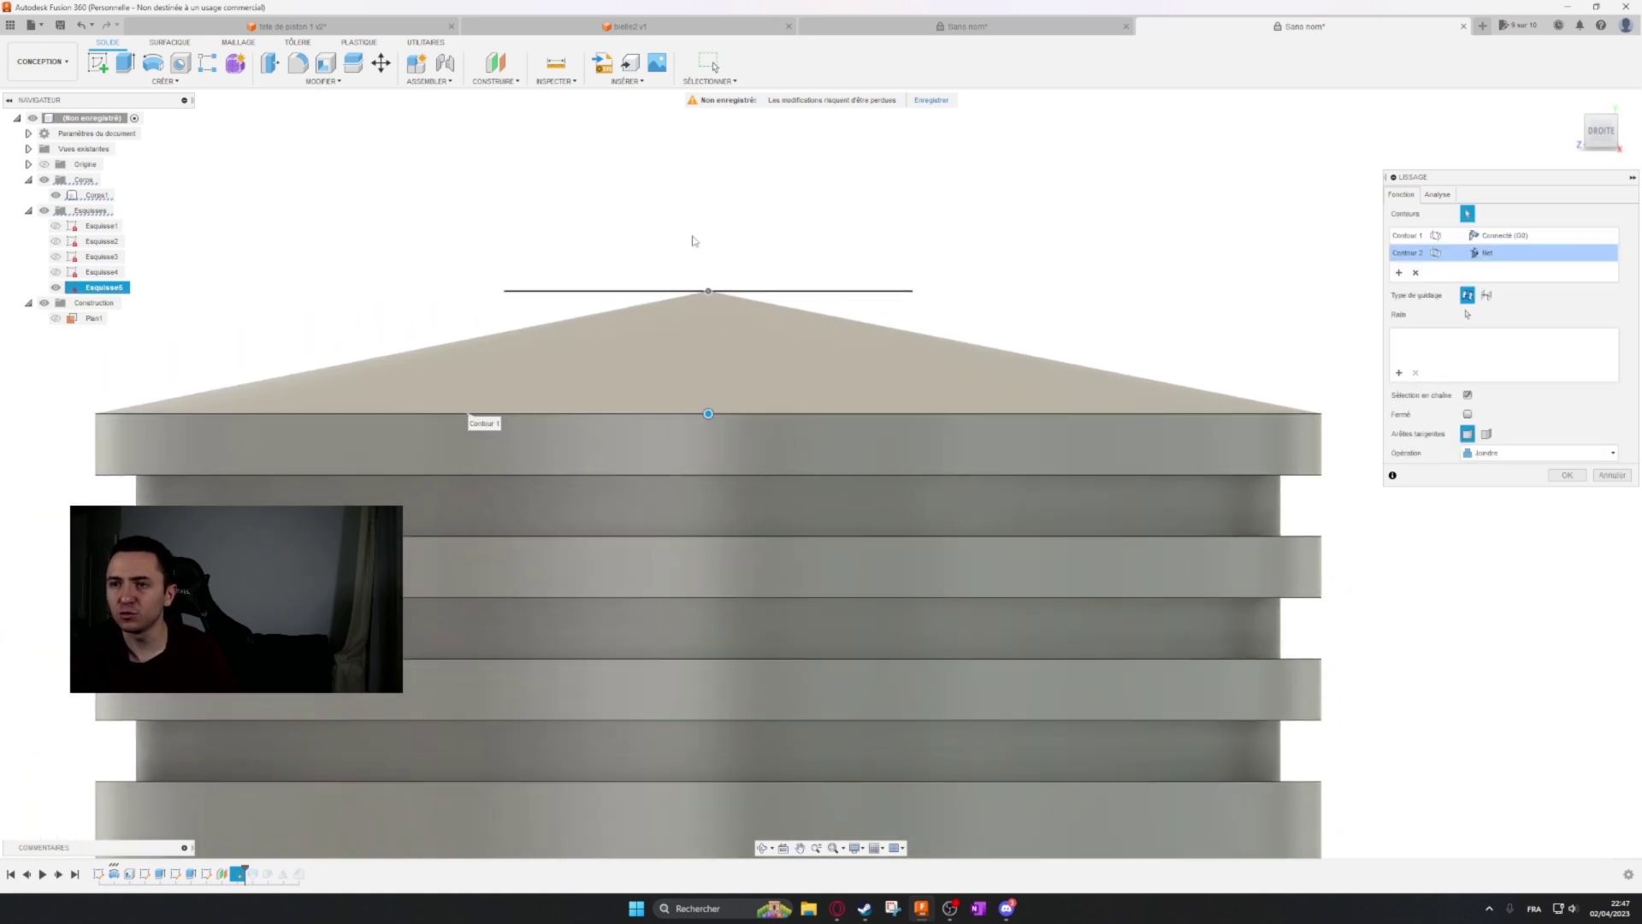
middle_click_drag(644, 177, 734, 264)
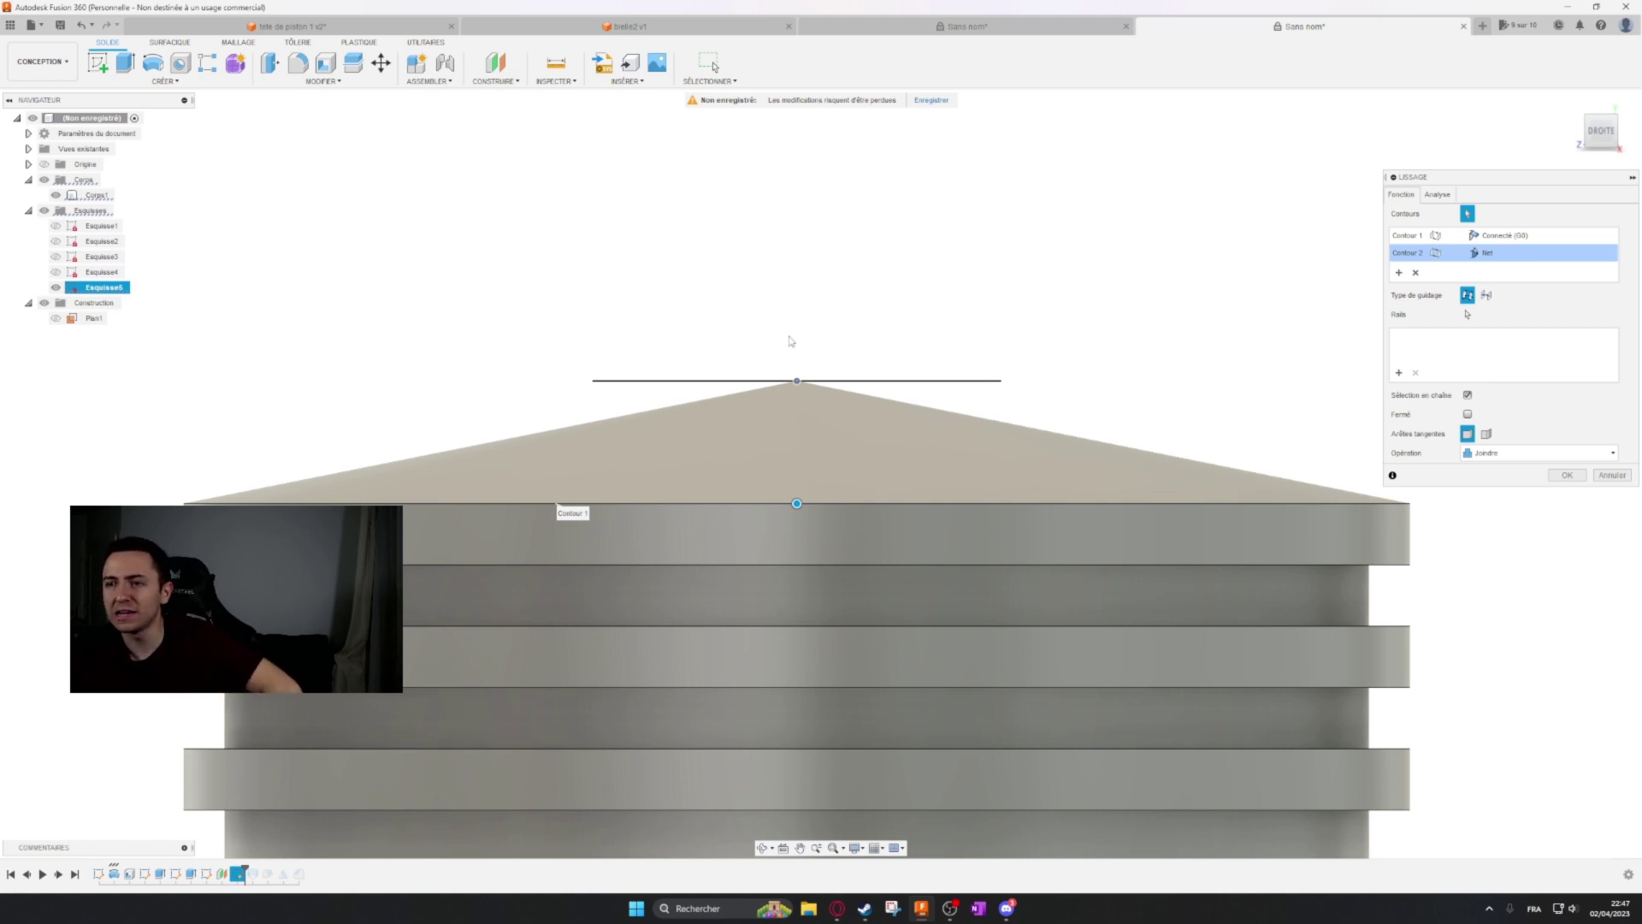
scroll(1232, 304, "down", 3)
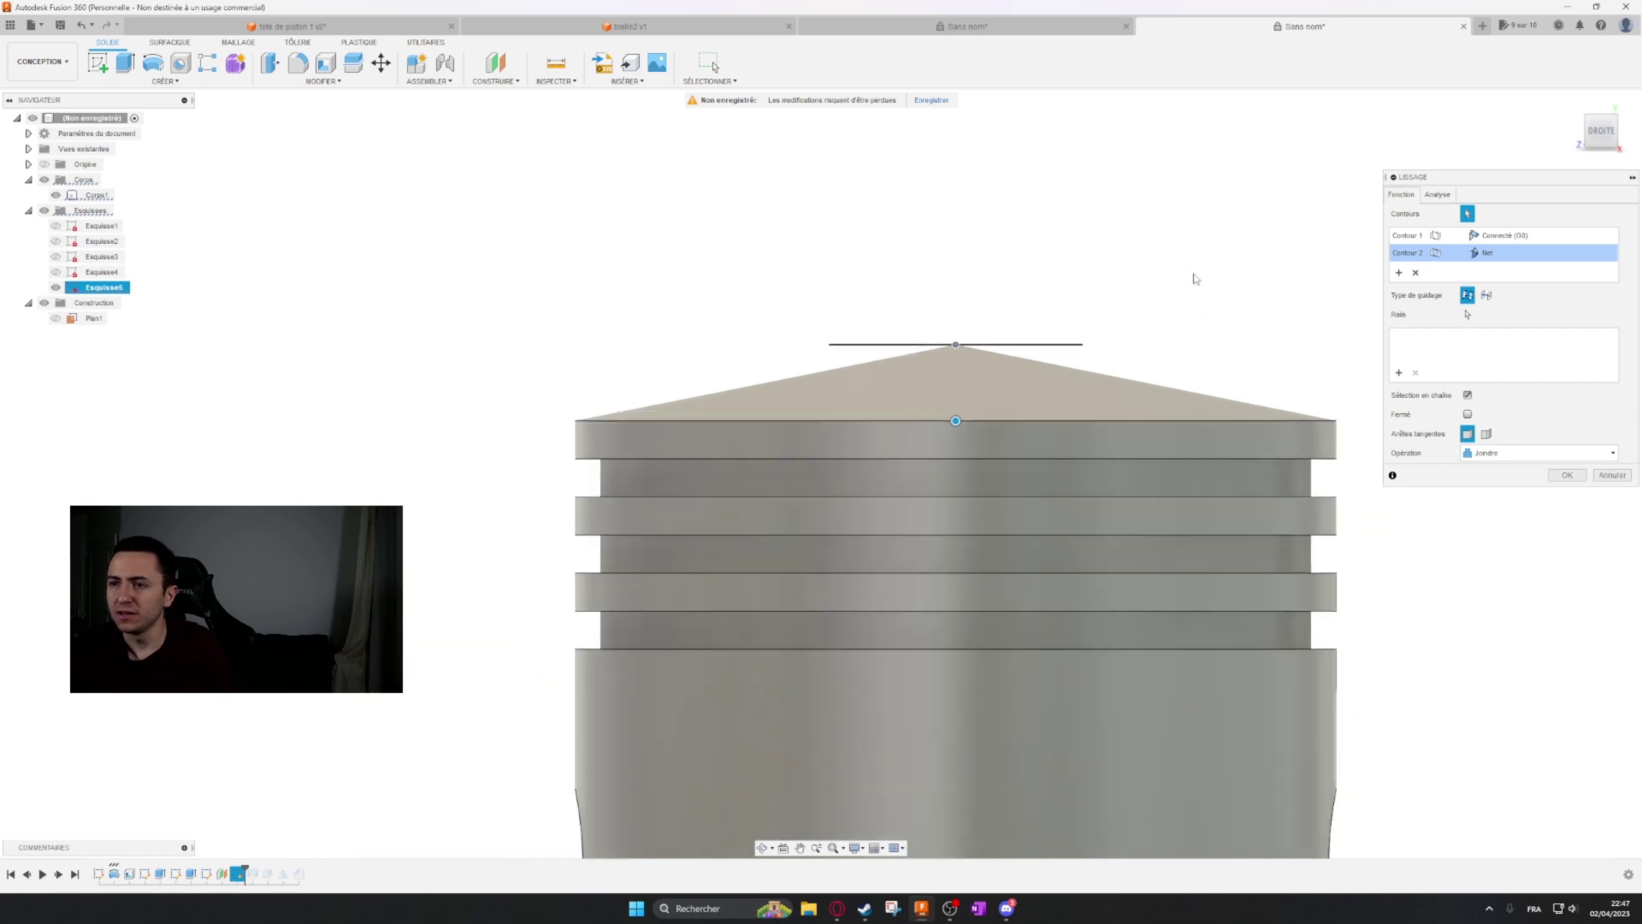
mouse_move(1195, 279)
middle_mouse_down("shift")
mouse_move(1191, 299)
mouse_move(1198, 283)
middle_mouse_up("shift")
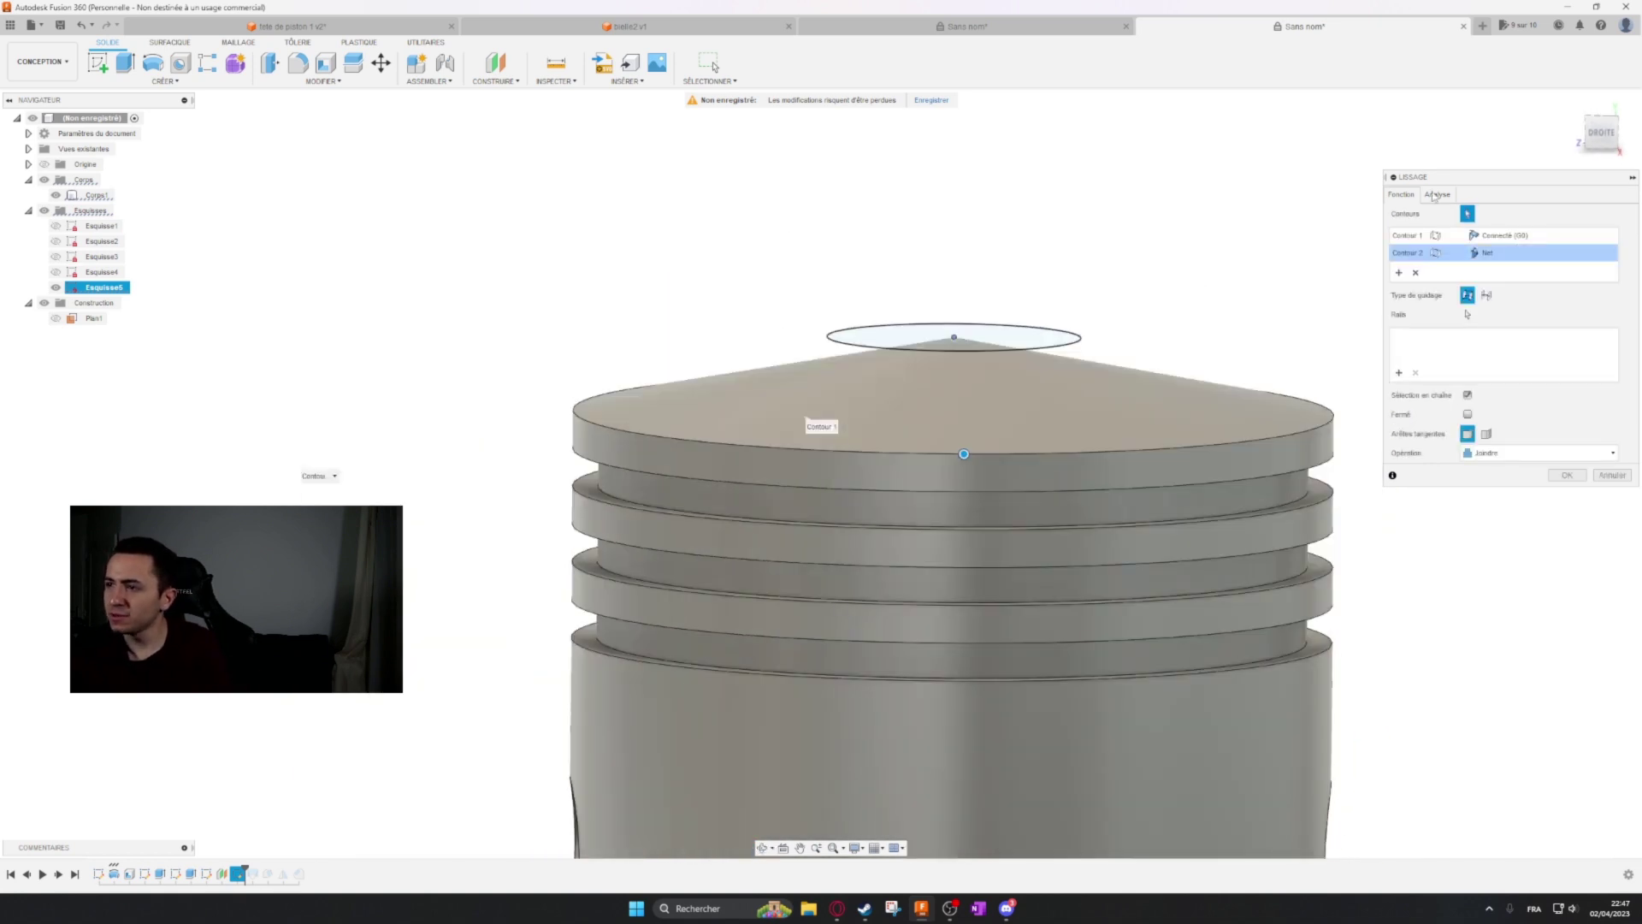
Try a point-tangent condition at the loft's apex, with a tangency weight of about 1.7, to round the dome.
left_click(1504, 256)
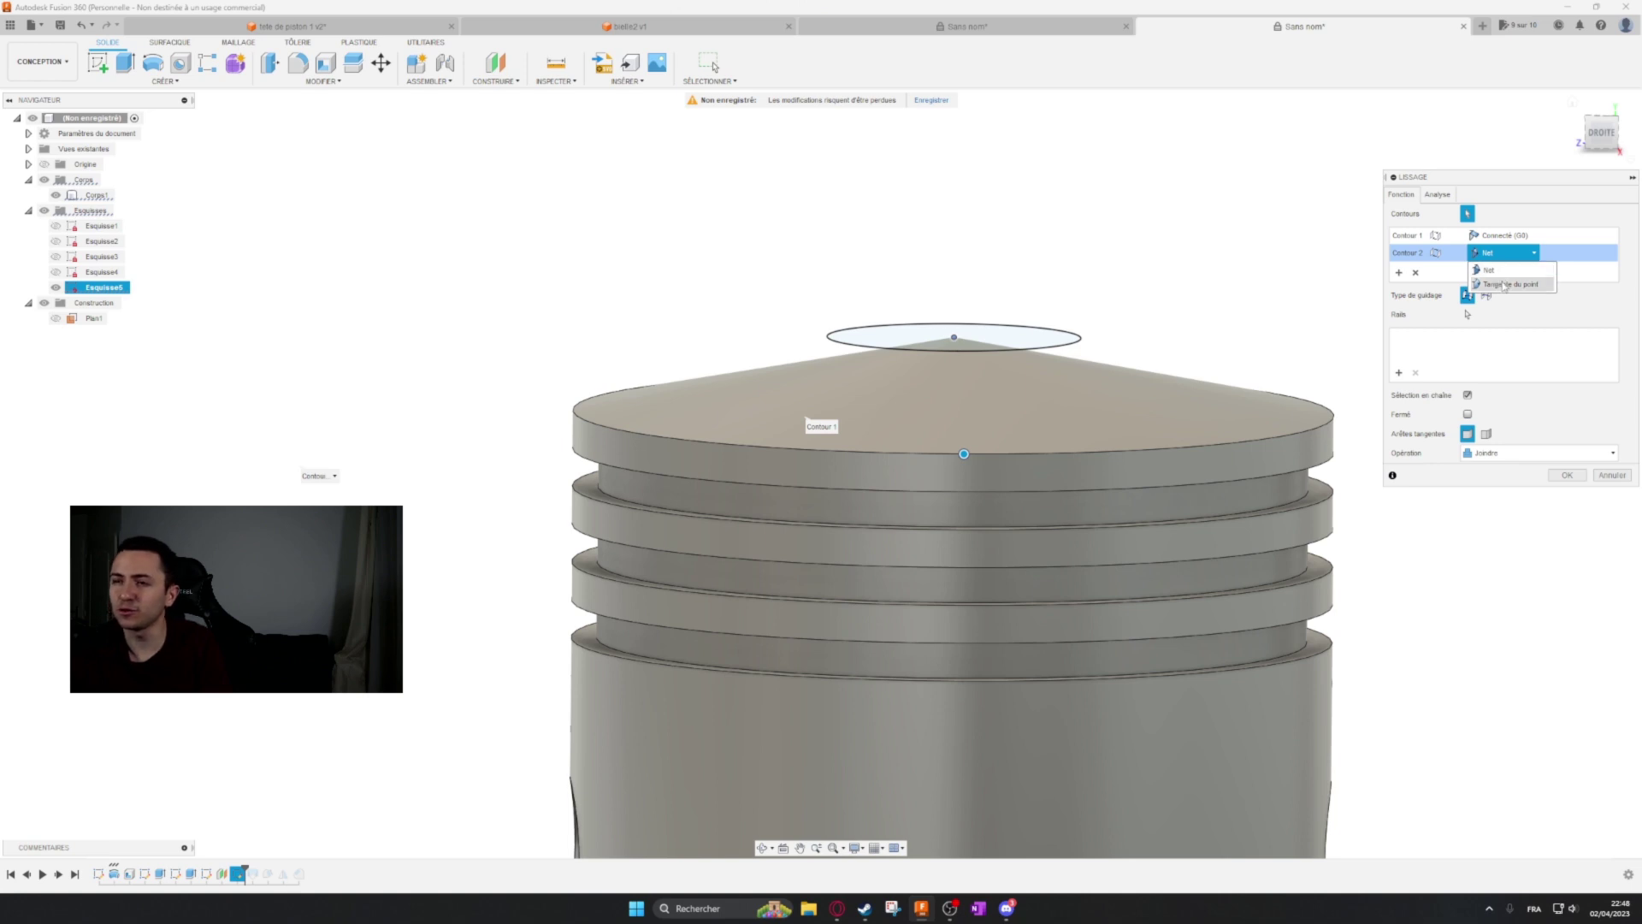
left_click(1505, 284)
left_click(1601, 132)
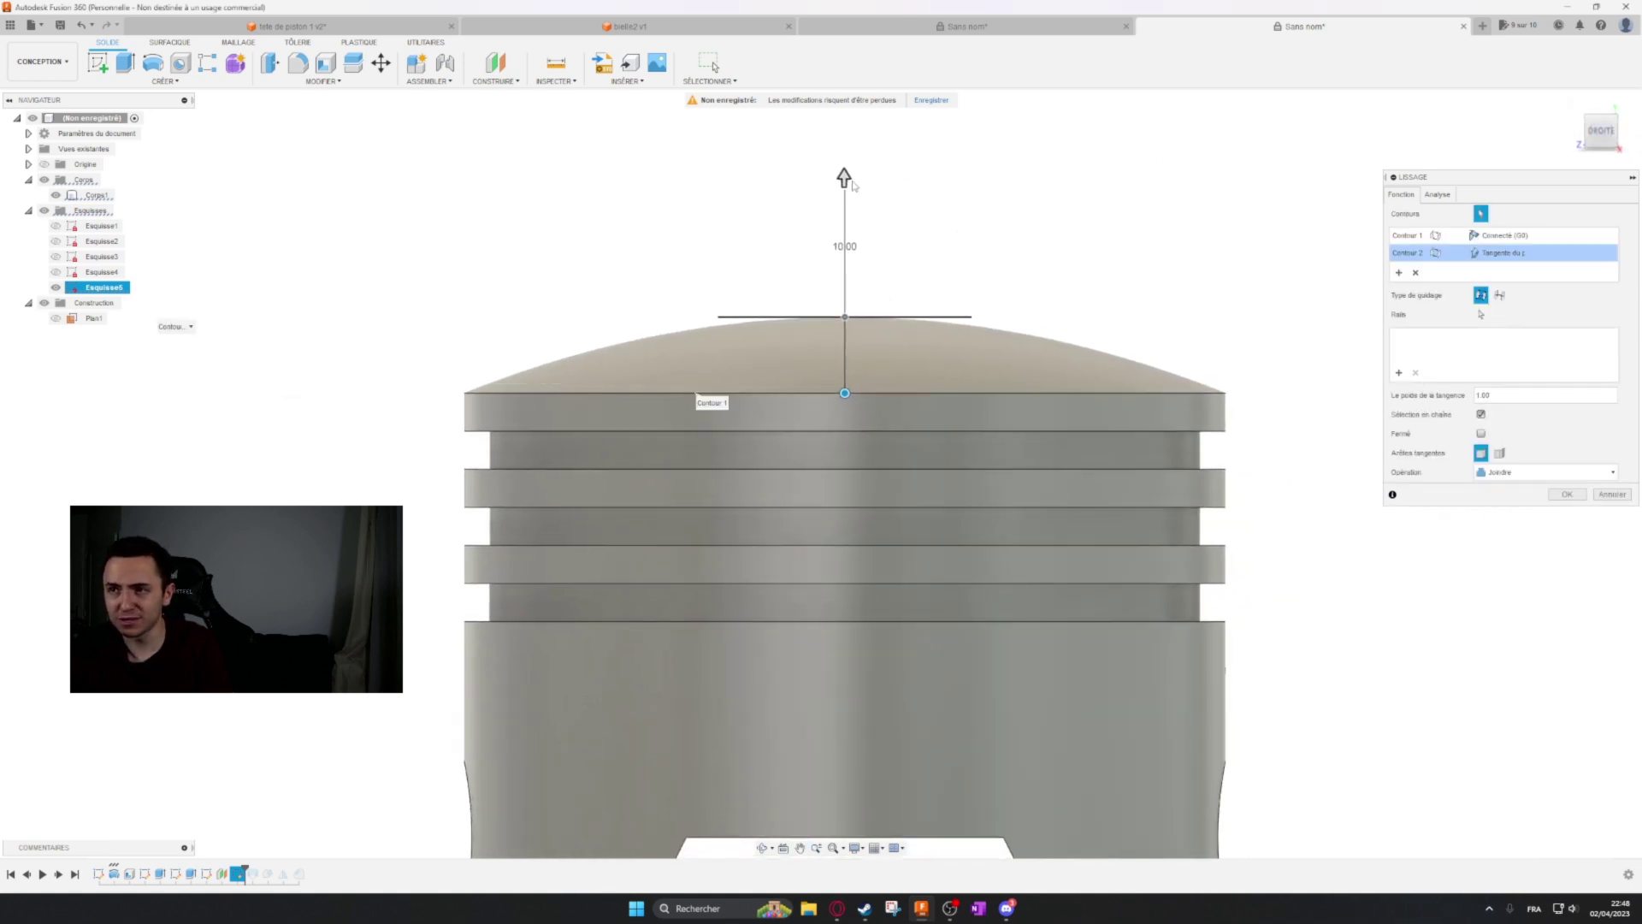
left_click_drag(852, 183, 871, 85)
middle_click_drag(901, 202, 864, 370, "shift")
scroll(864, 370, "down", 1)
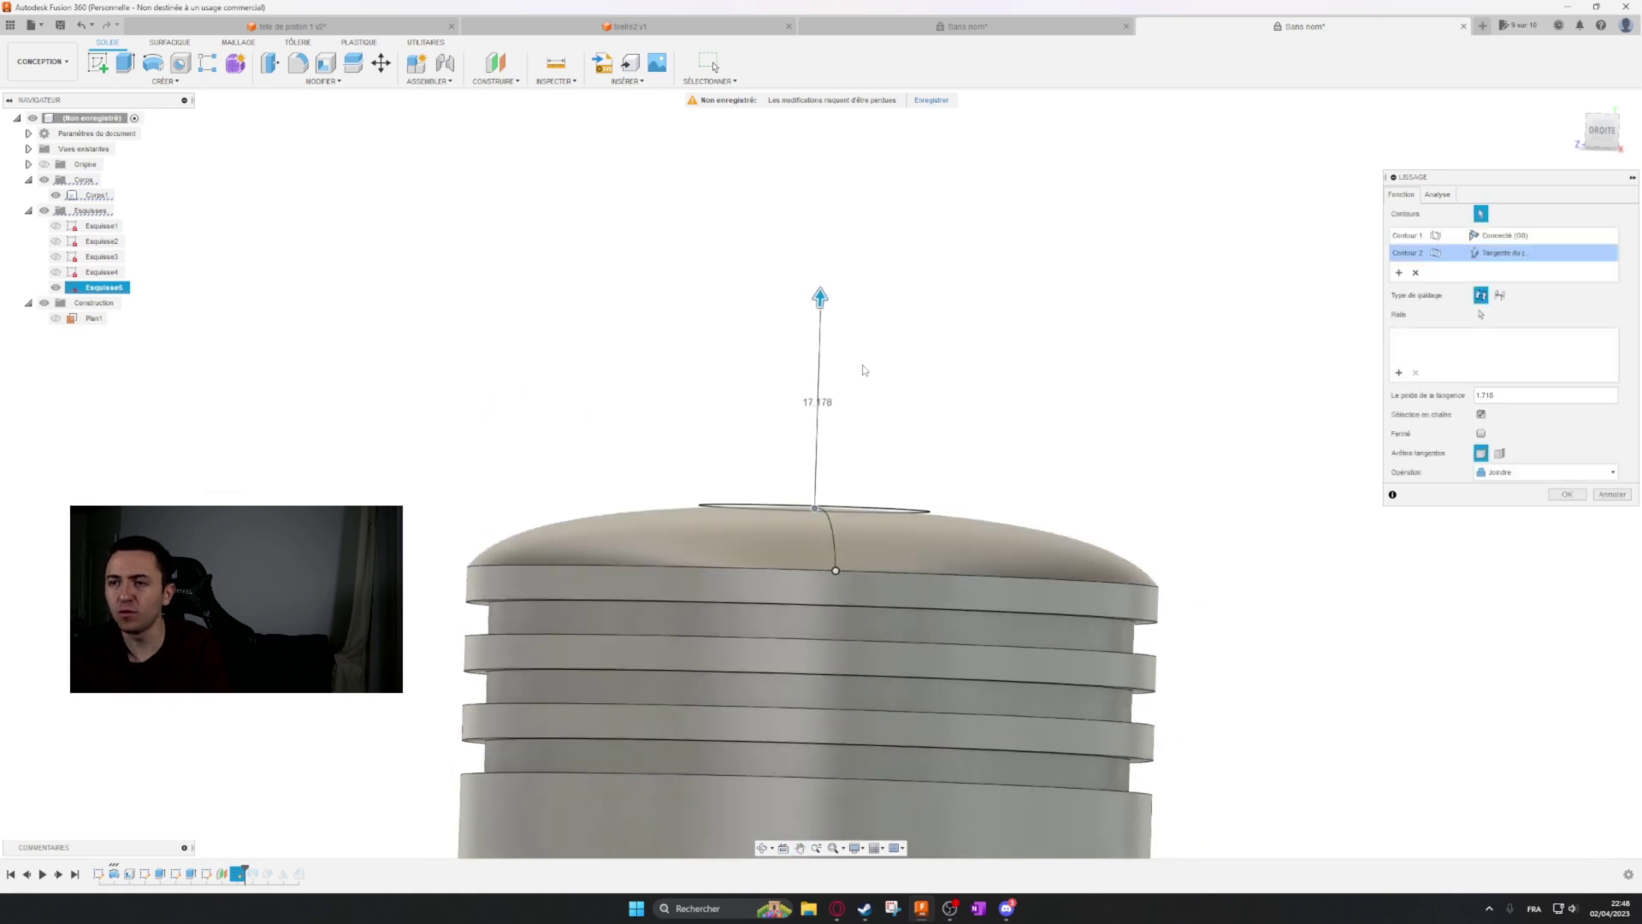
mouse_move(822, 299)
left_mouse_down()
mouse_move(840, 117)
mouse_move(824, 231)
mouse_move(837, 310)
left_mouse_up()
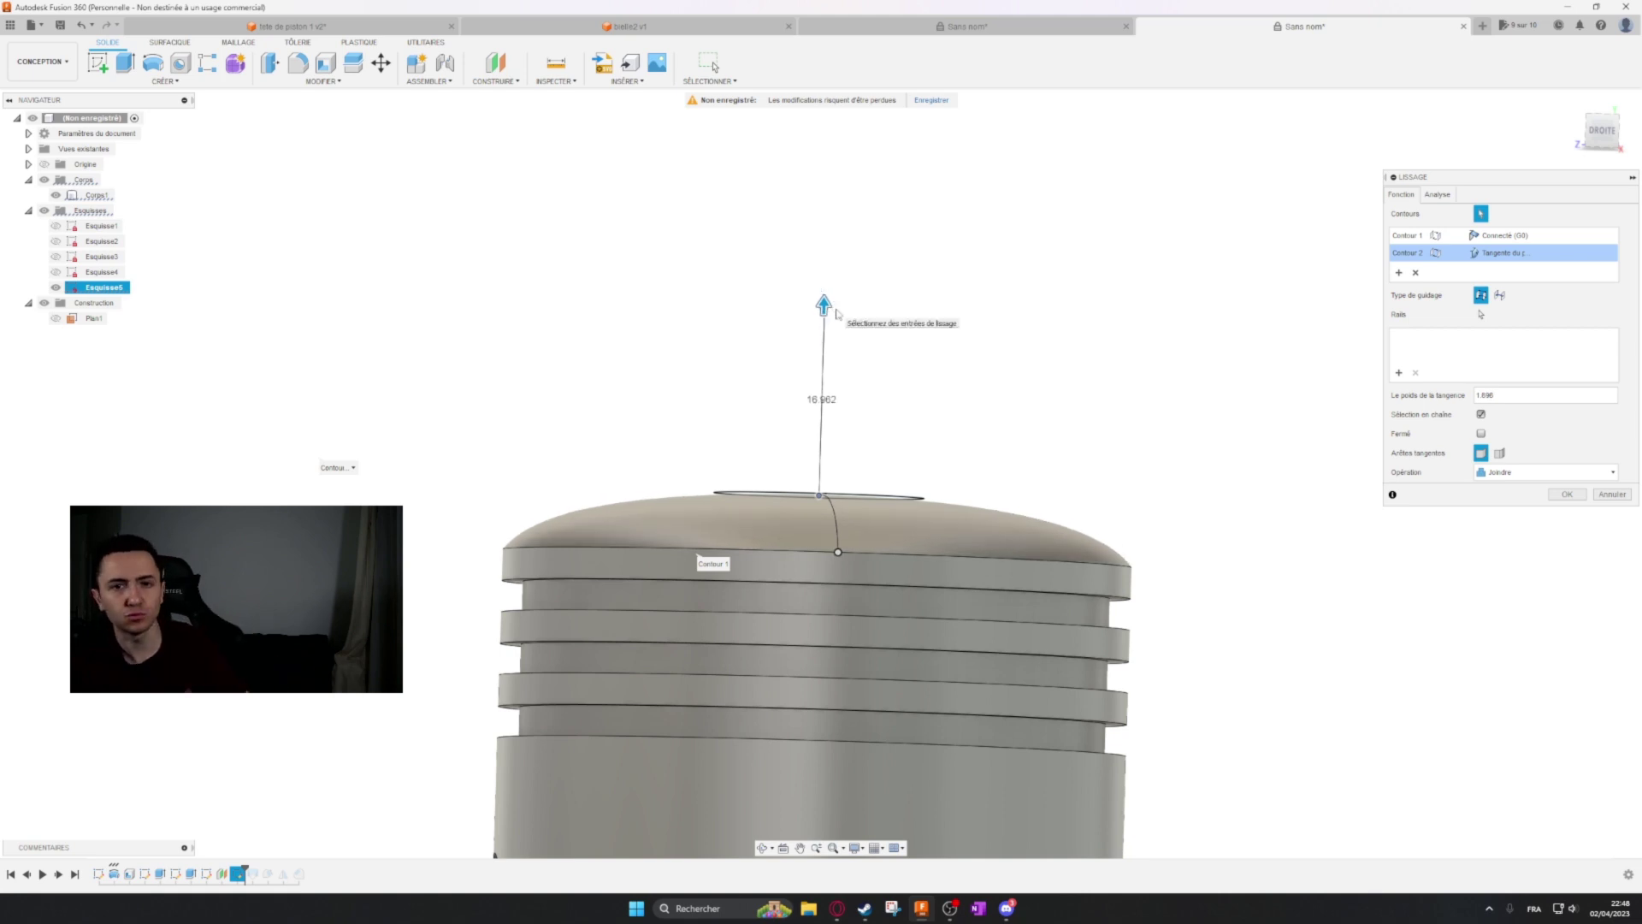
Cancel the trial loft and roll the piston's history forward to its end.
left_click(1507, 254)
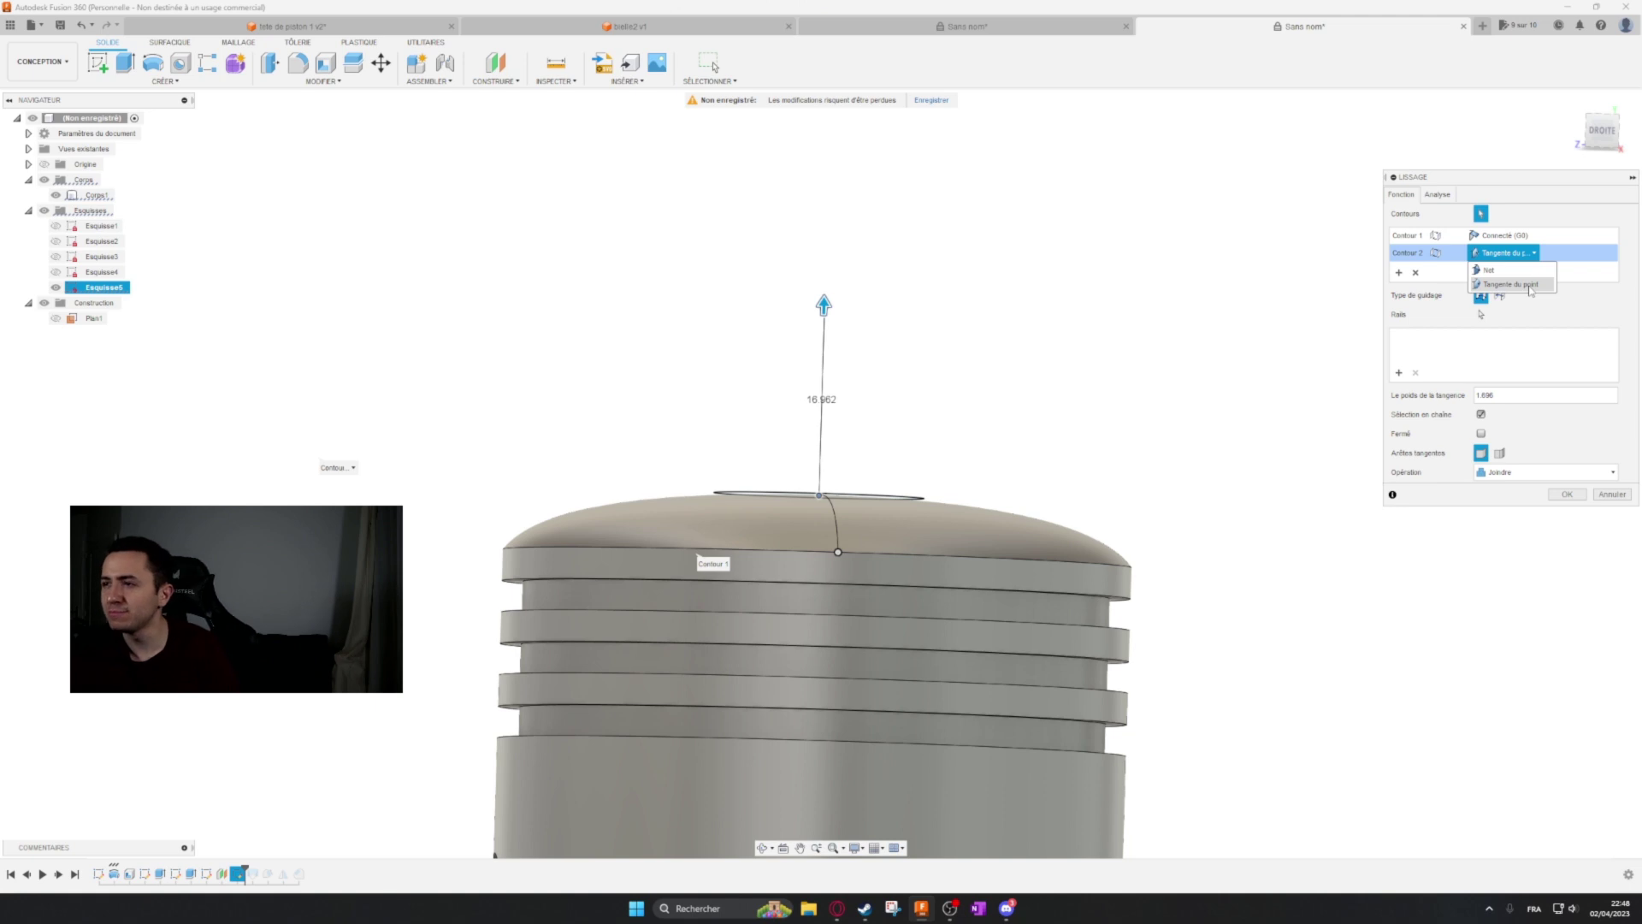
left_click(1622, 495)
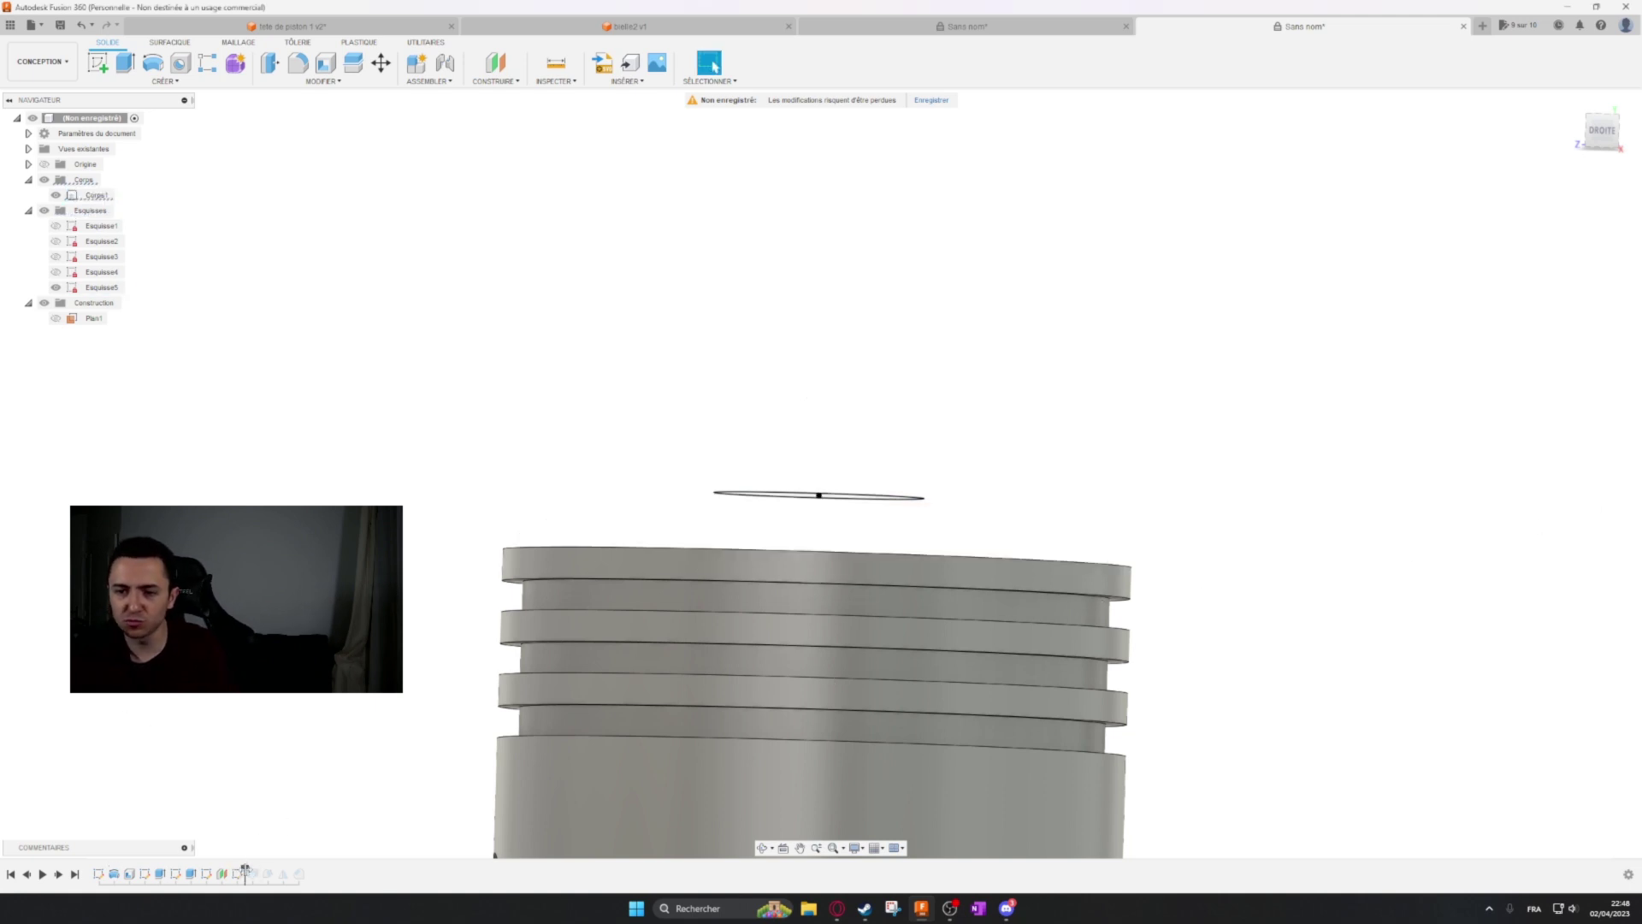
left_click_drag(245, 872, 320, 867)
middle_click_drag(684, 537, 703, 667, "shift")
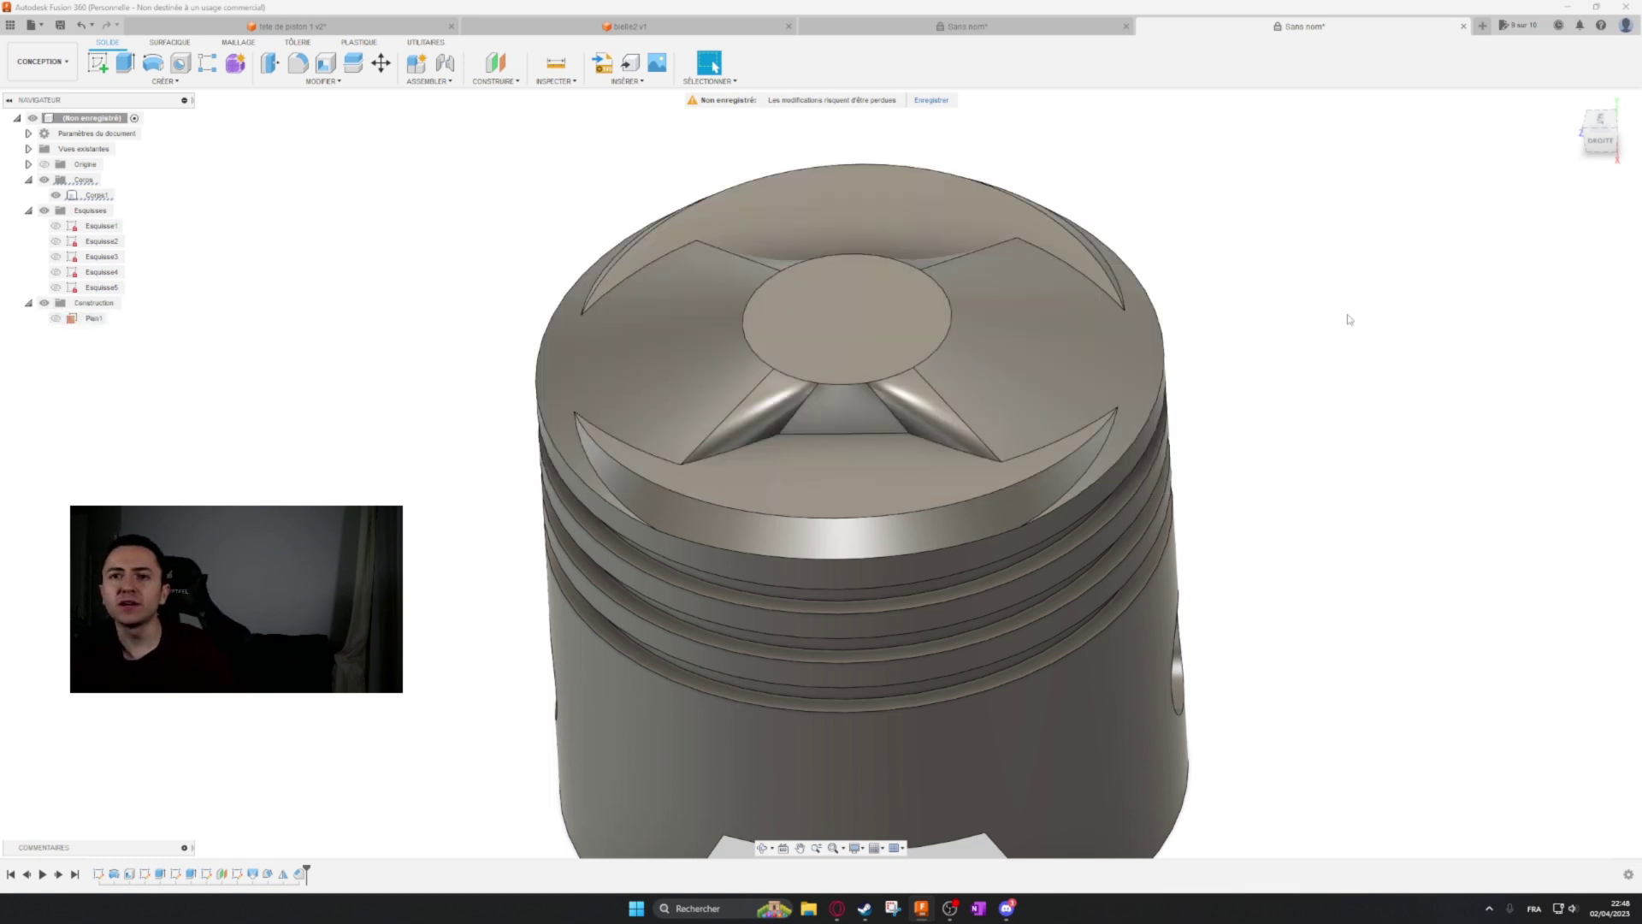
Save the piston document as "bielle 2" in the Projects location.
left_click(60, 25)
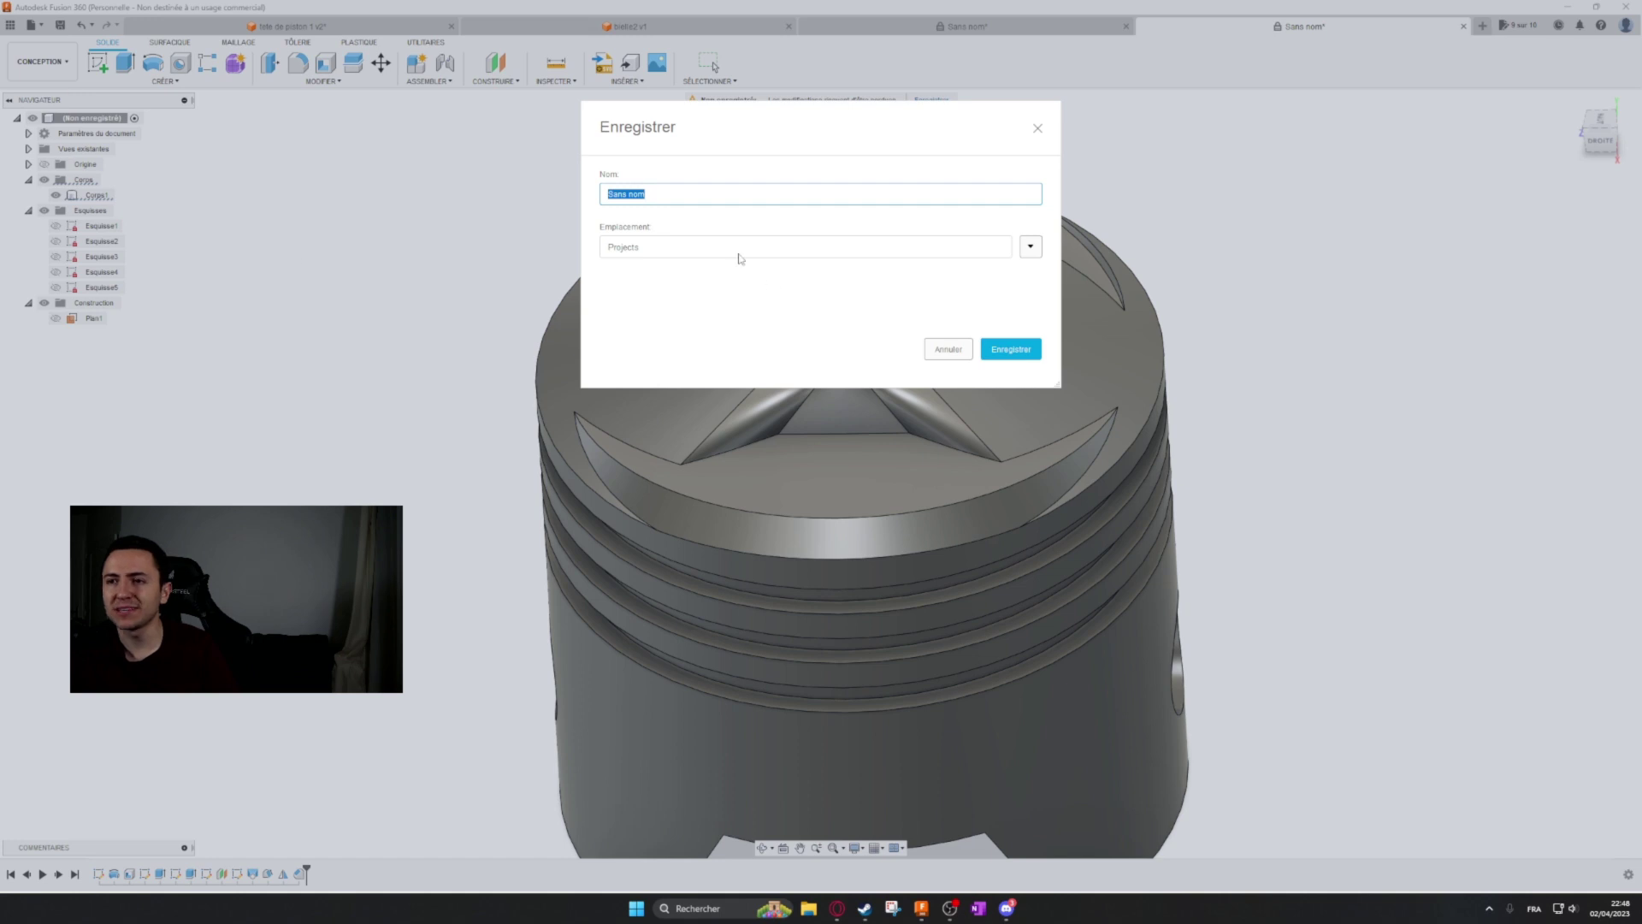
type("bielle 2")
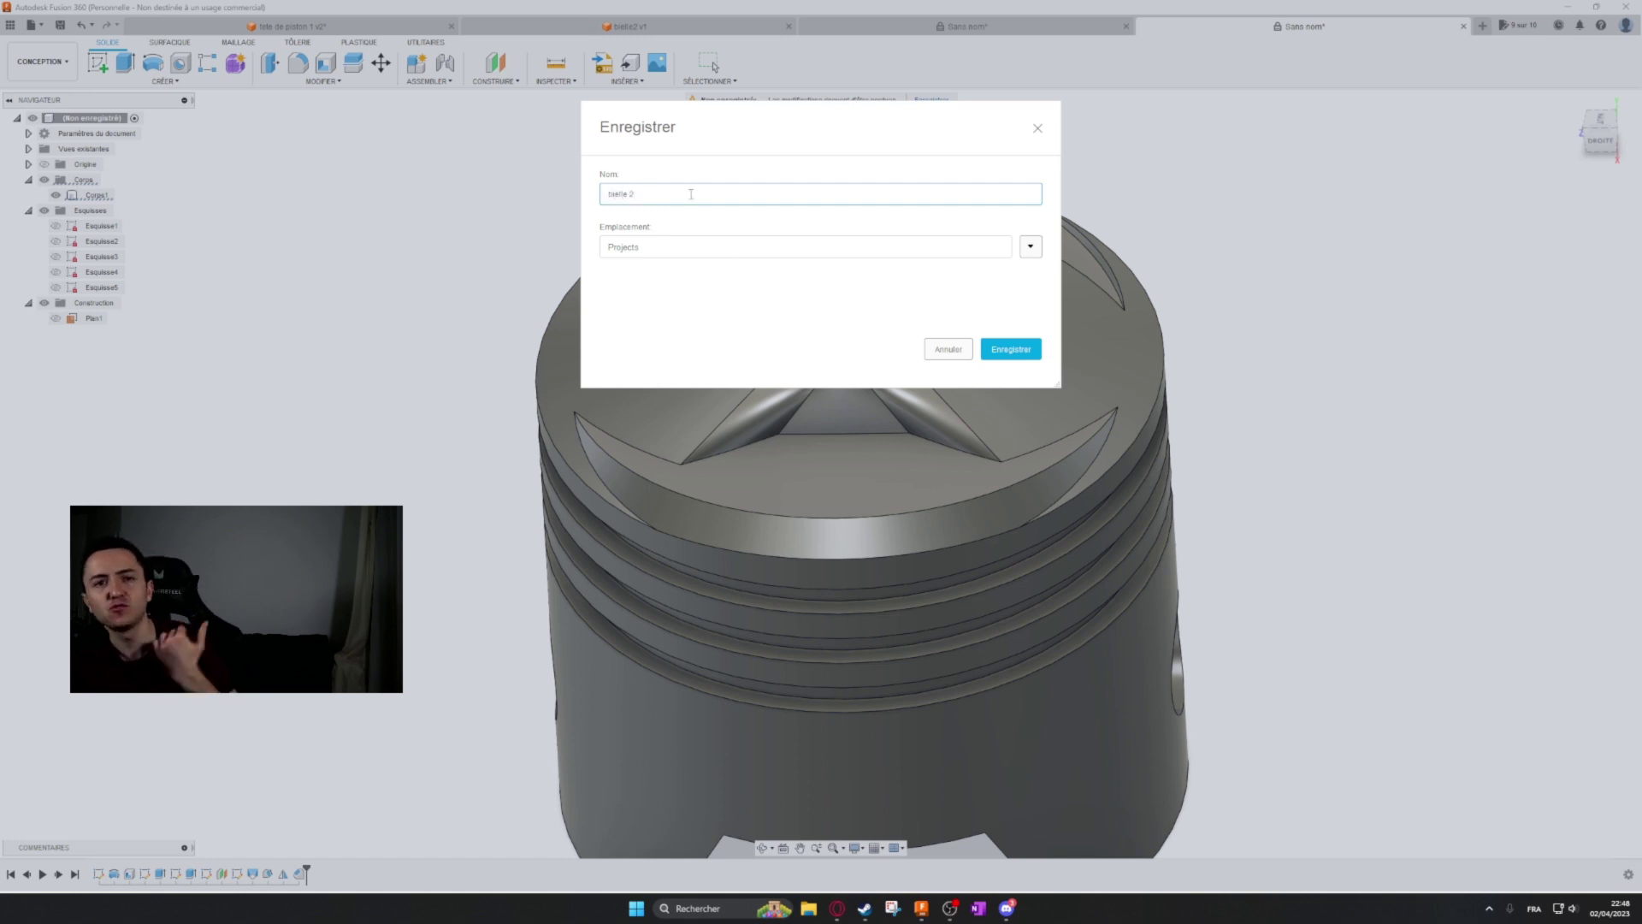
left_click(1010, 349)
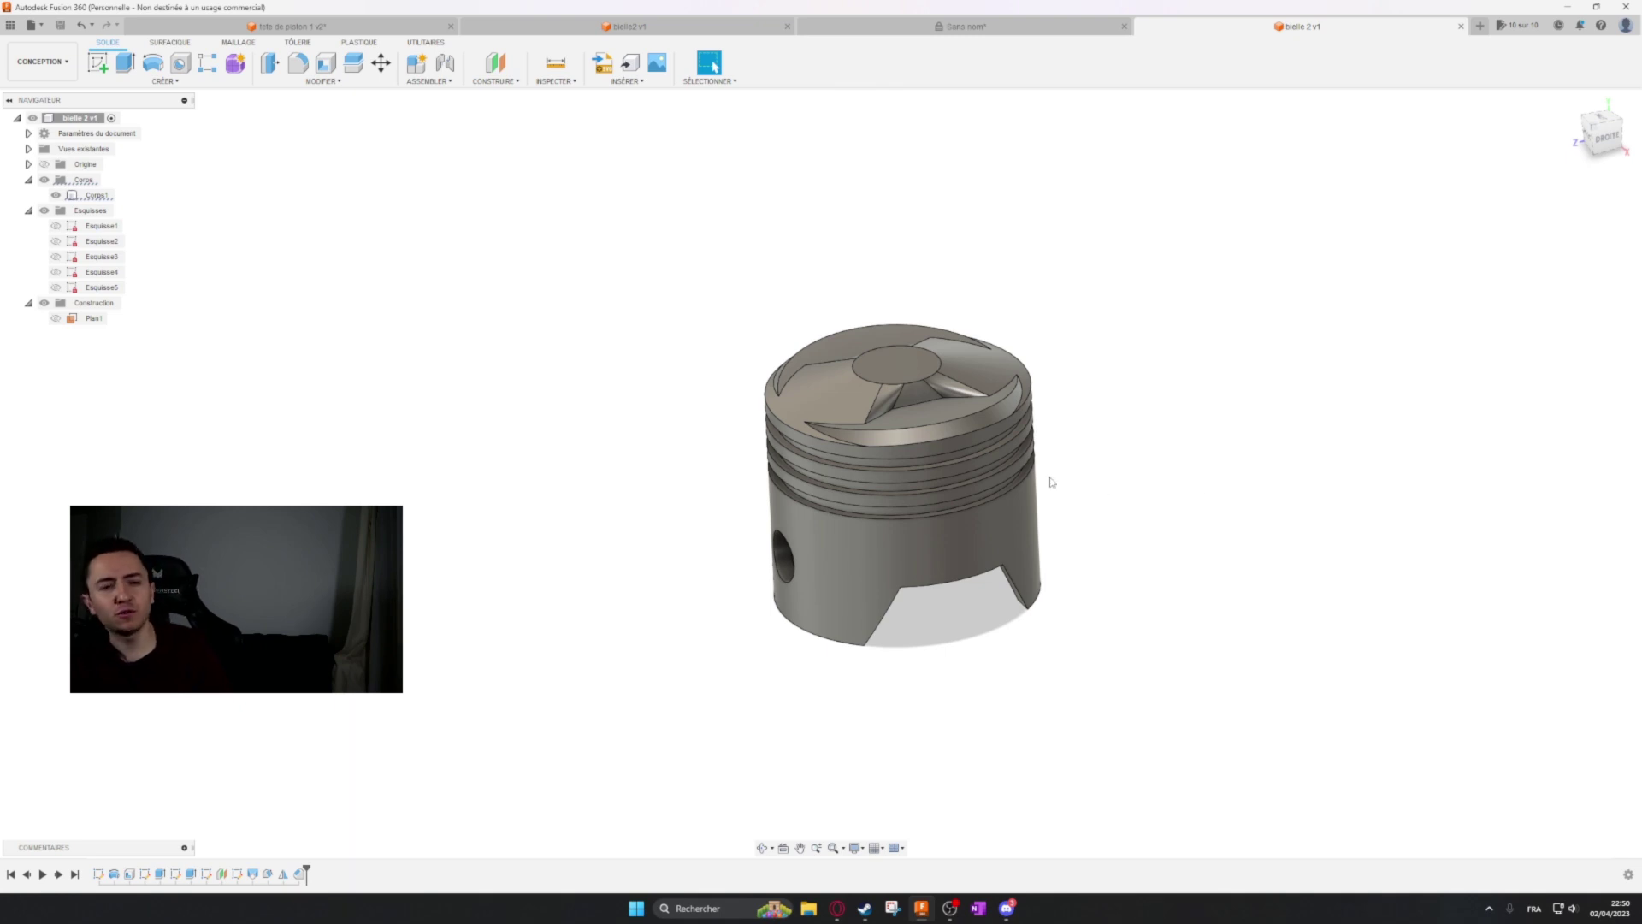
Review the dimensioned piston drawing with its two side views and top view.
mouse_move(1006, 908)
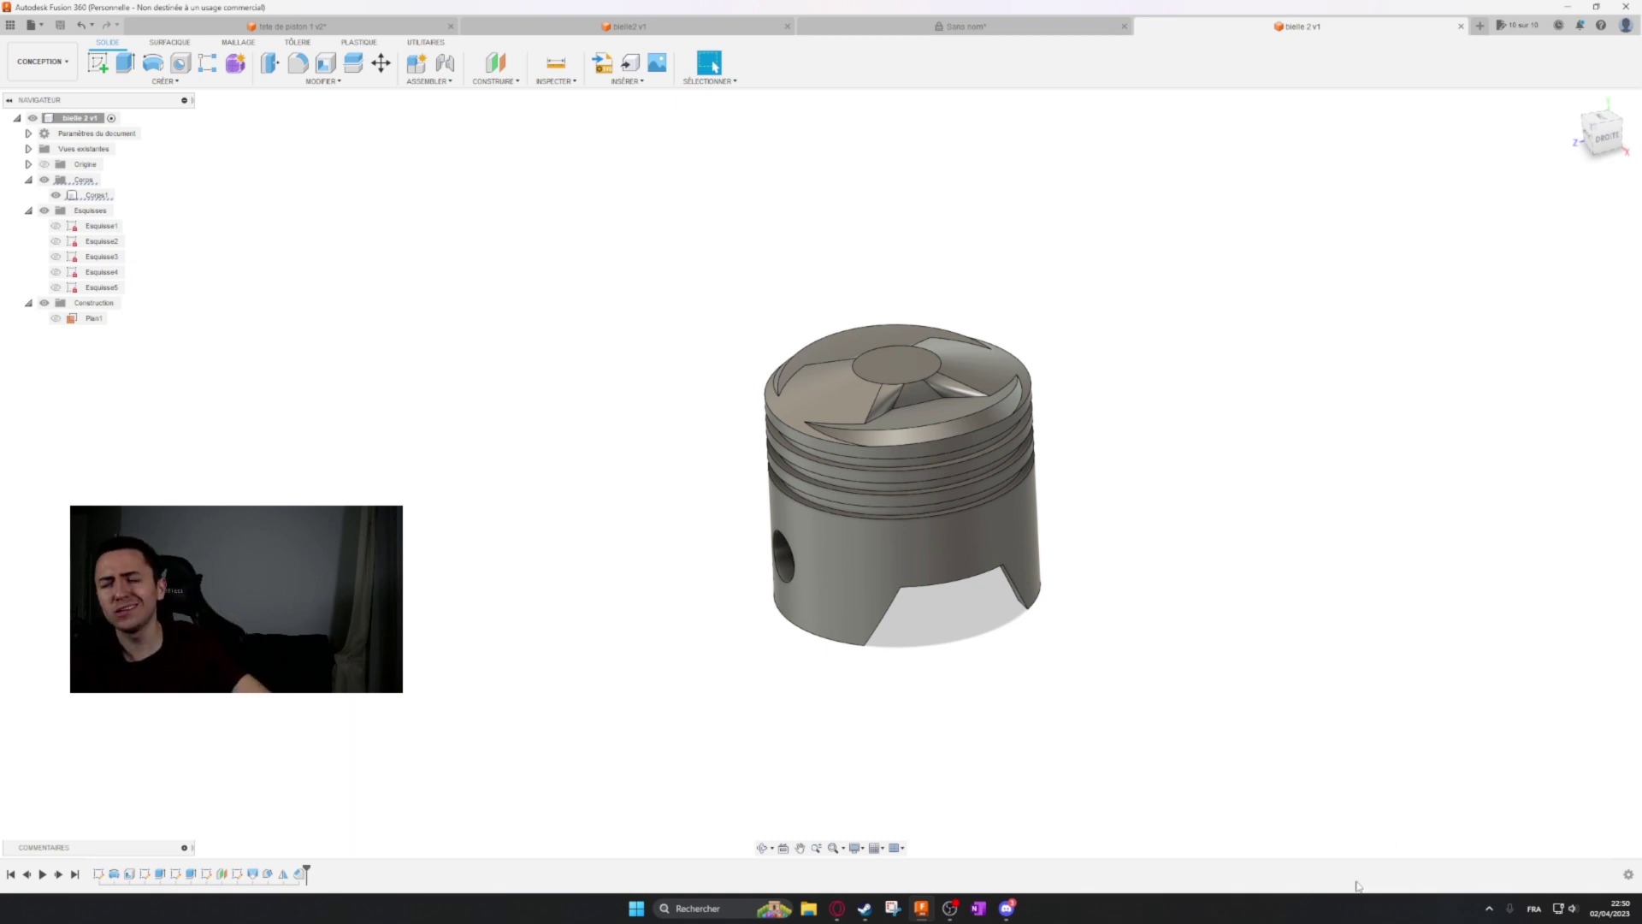
left_click(997, 26)
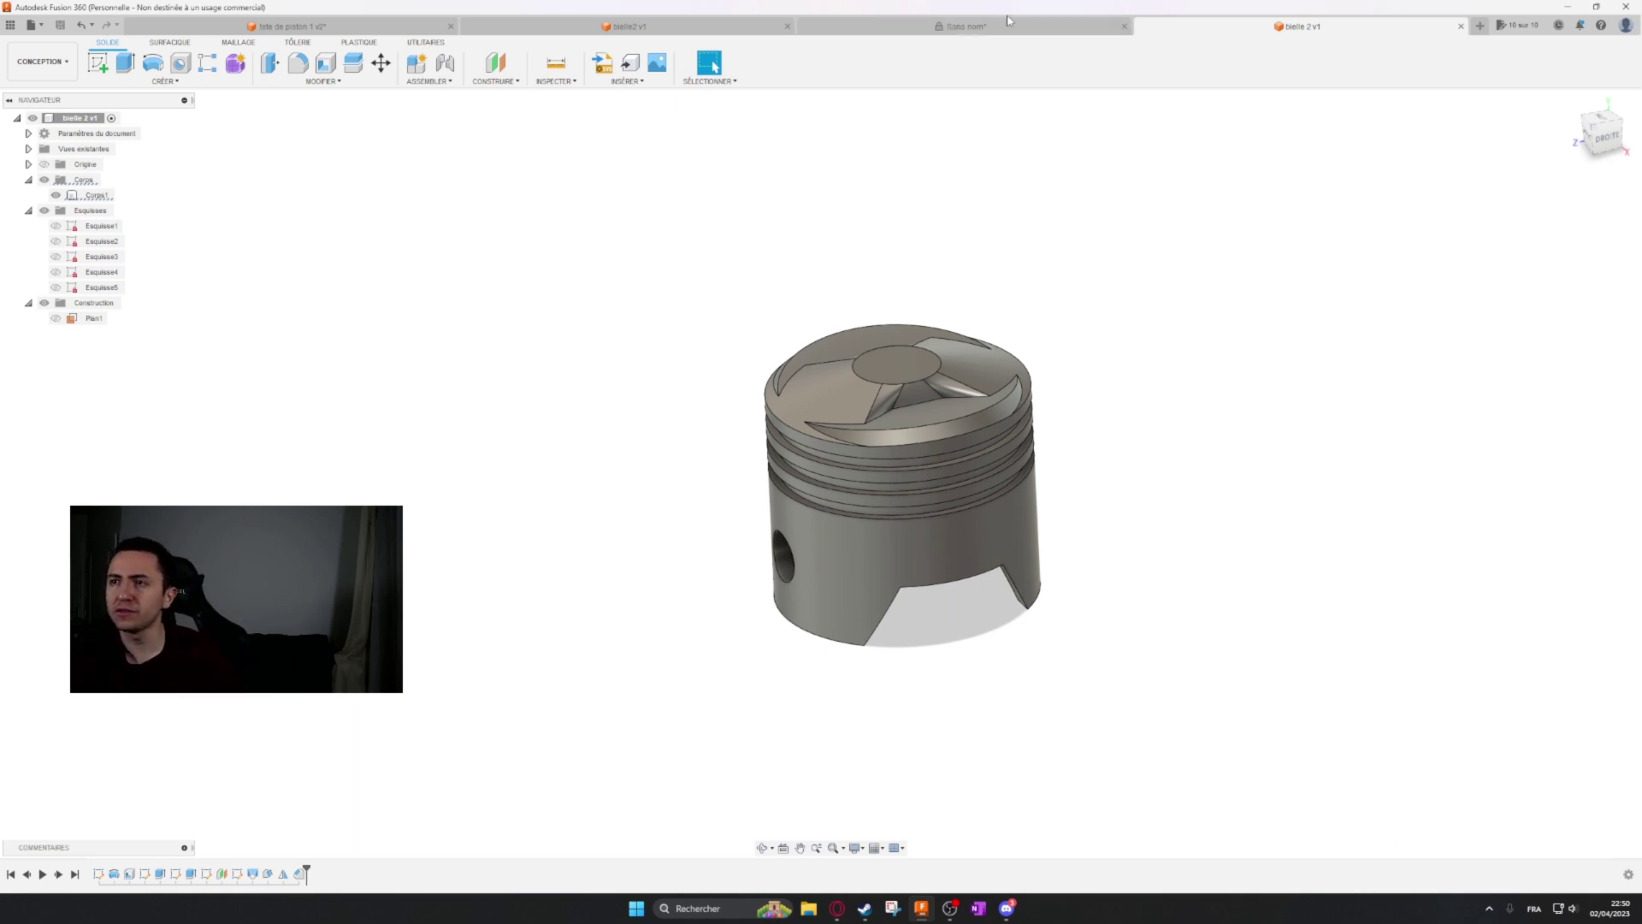
middle_click_drag(844, 428, 848, 488)
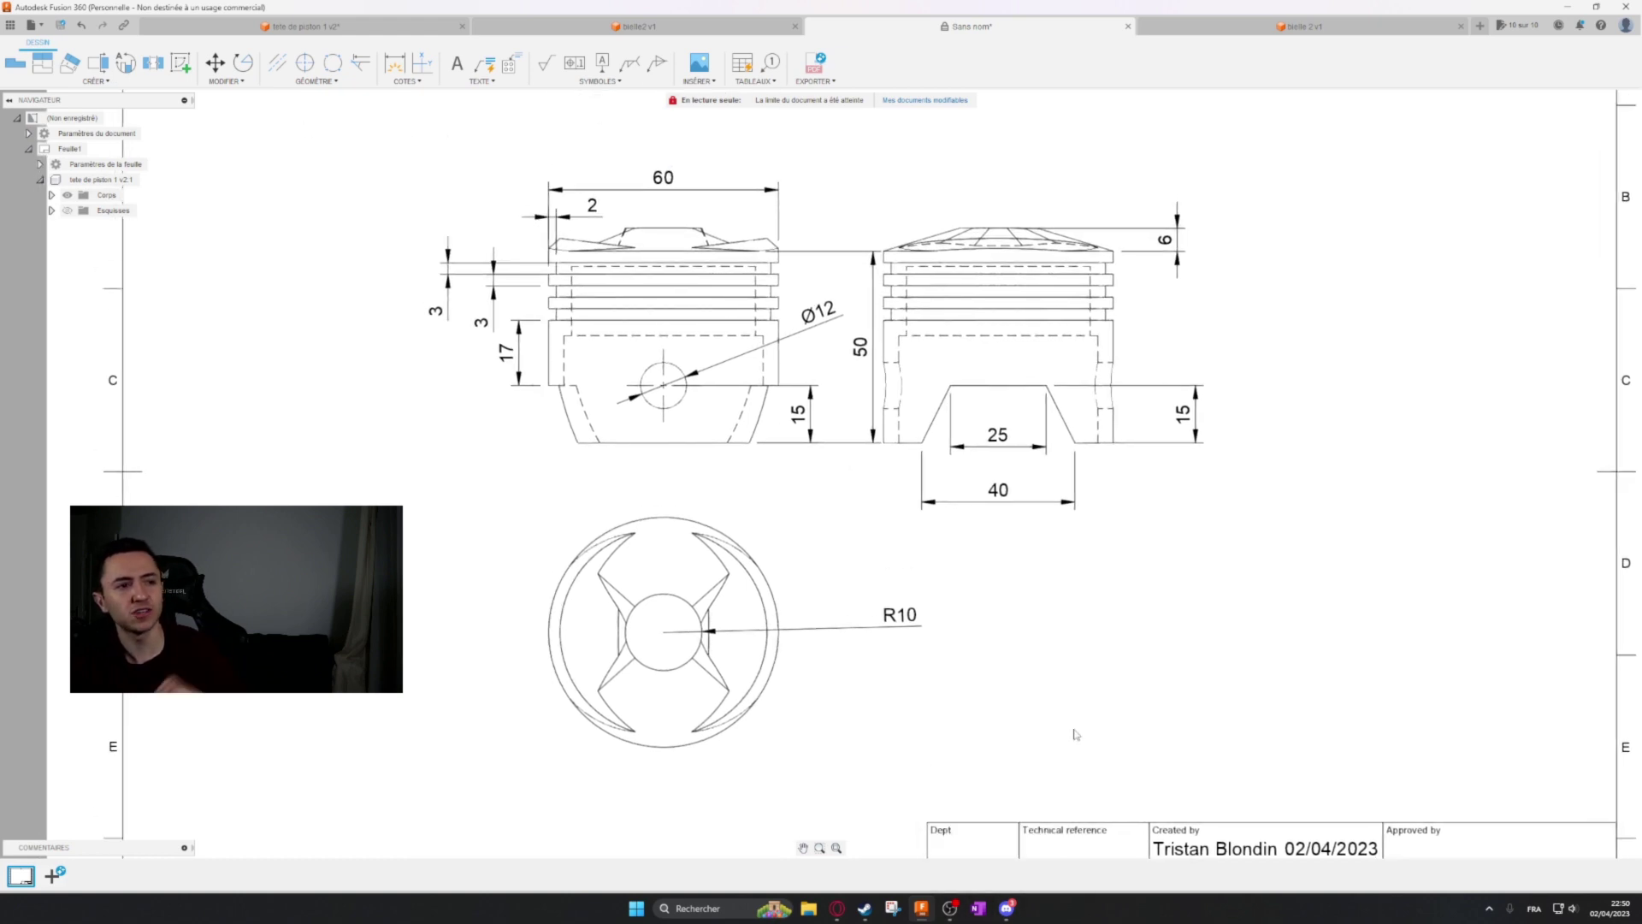
Switch to Discord and review the liens-modeles-tuto channel, viewing the connecting rod drawing at full size and the shared helmet models.
left_click(1006, 908)
scroll(466, 566, "up", 10)
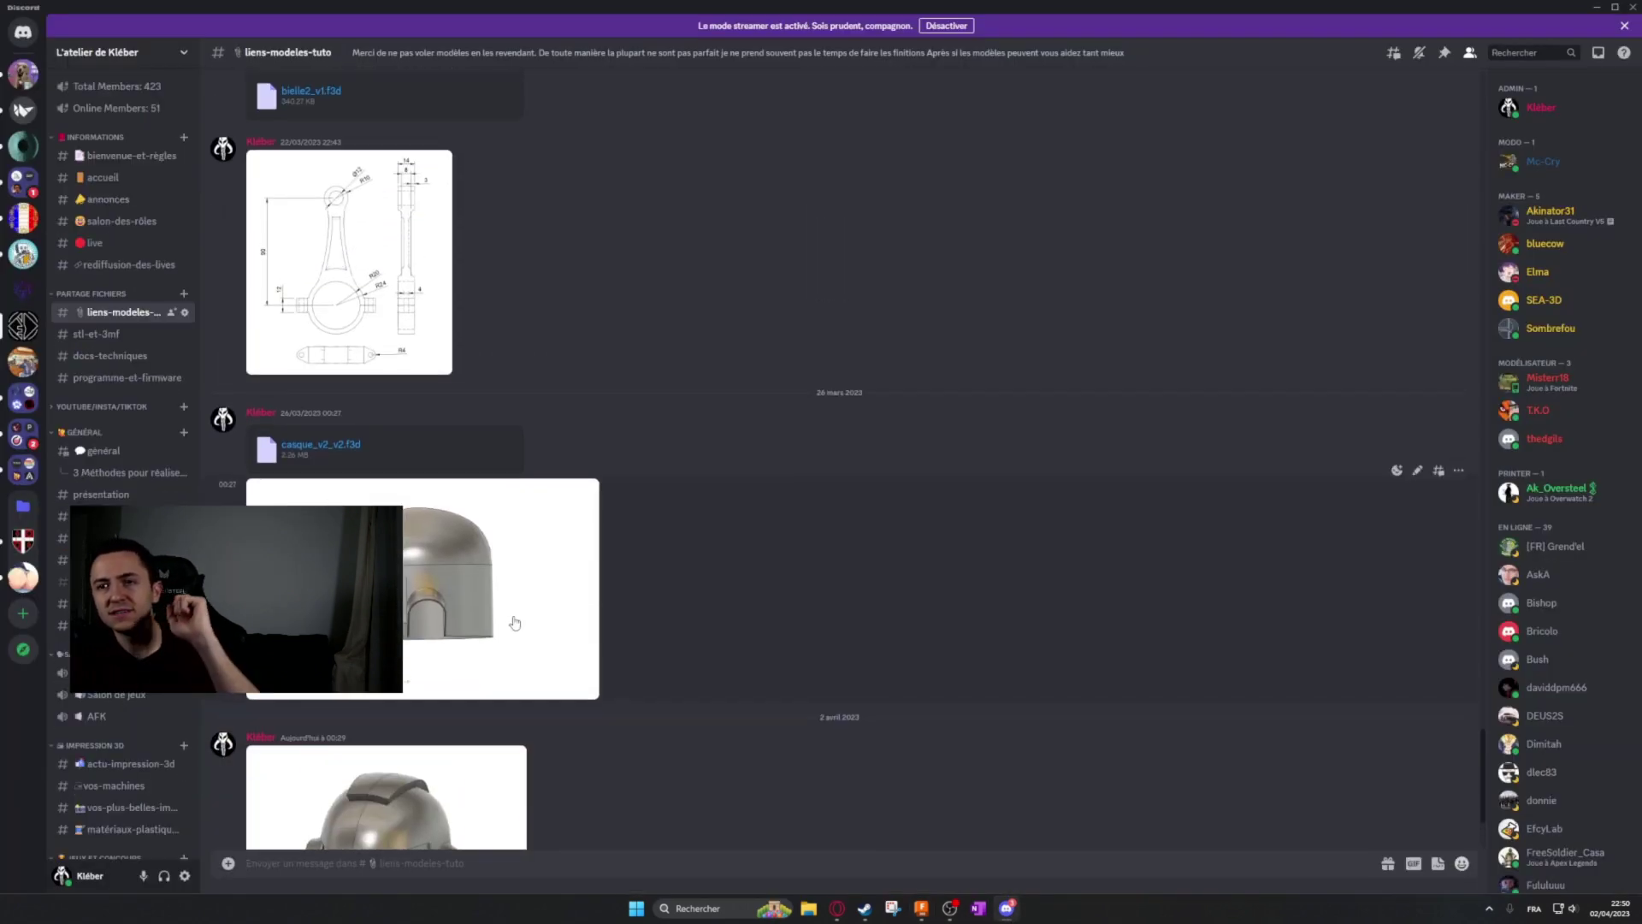
left_click(449, 531)
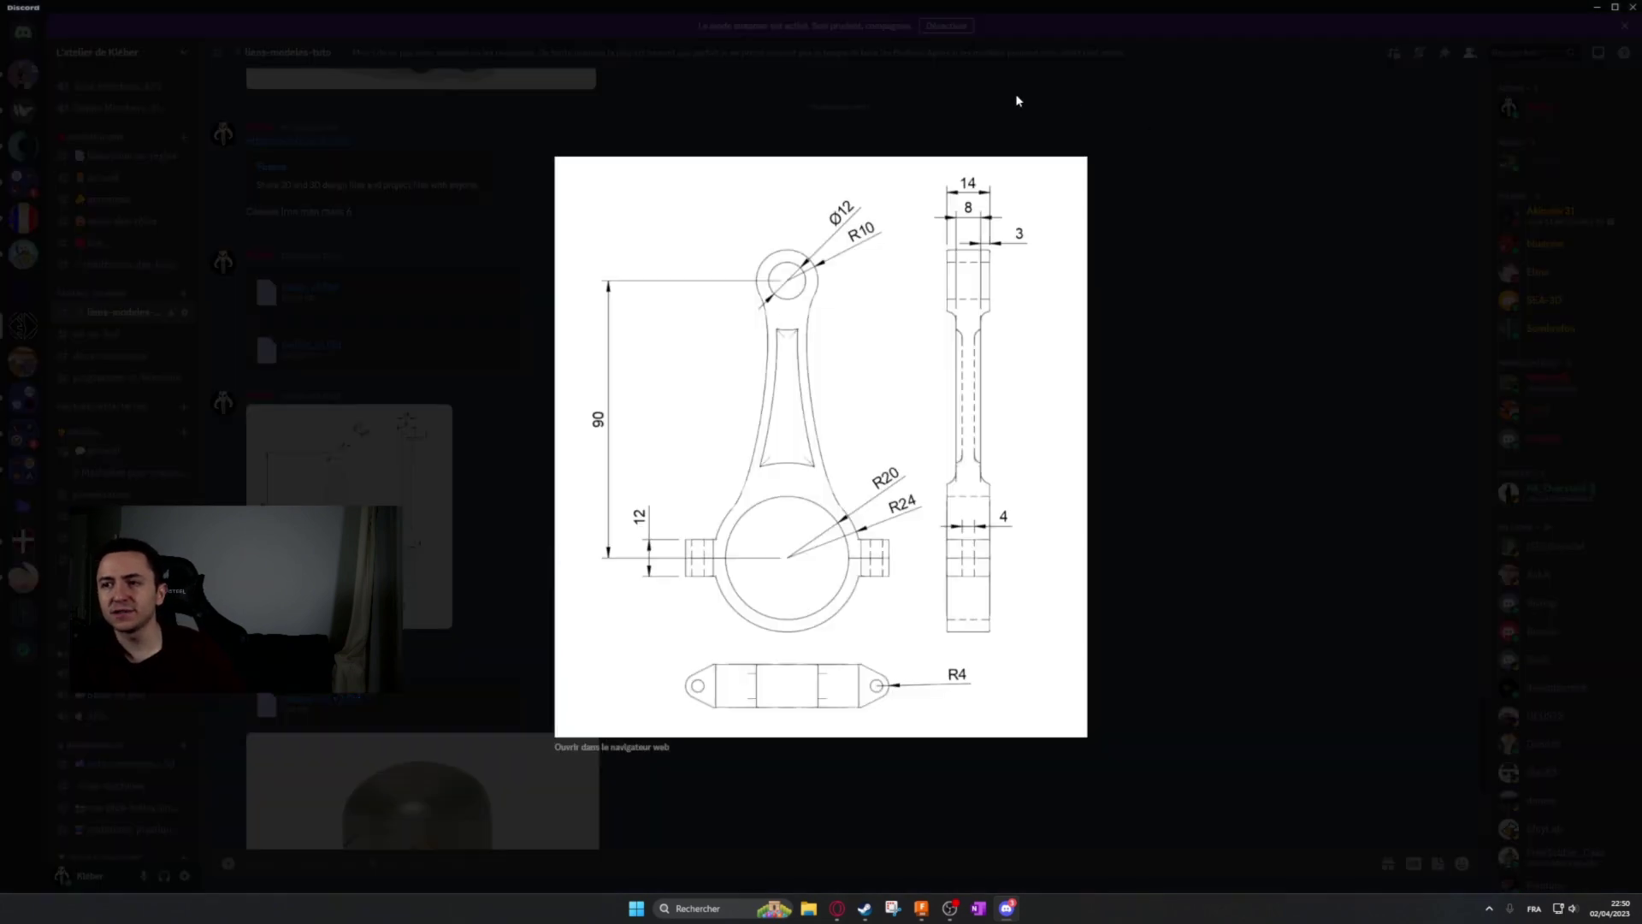
left_click(180, 304)
scroll(404, 356, "down", 6)
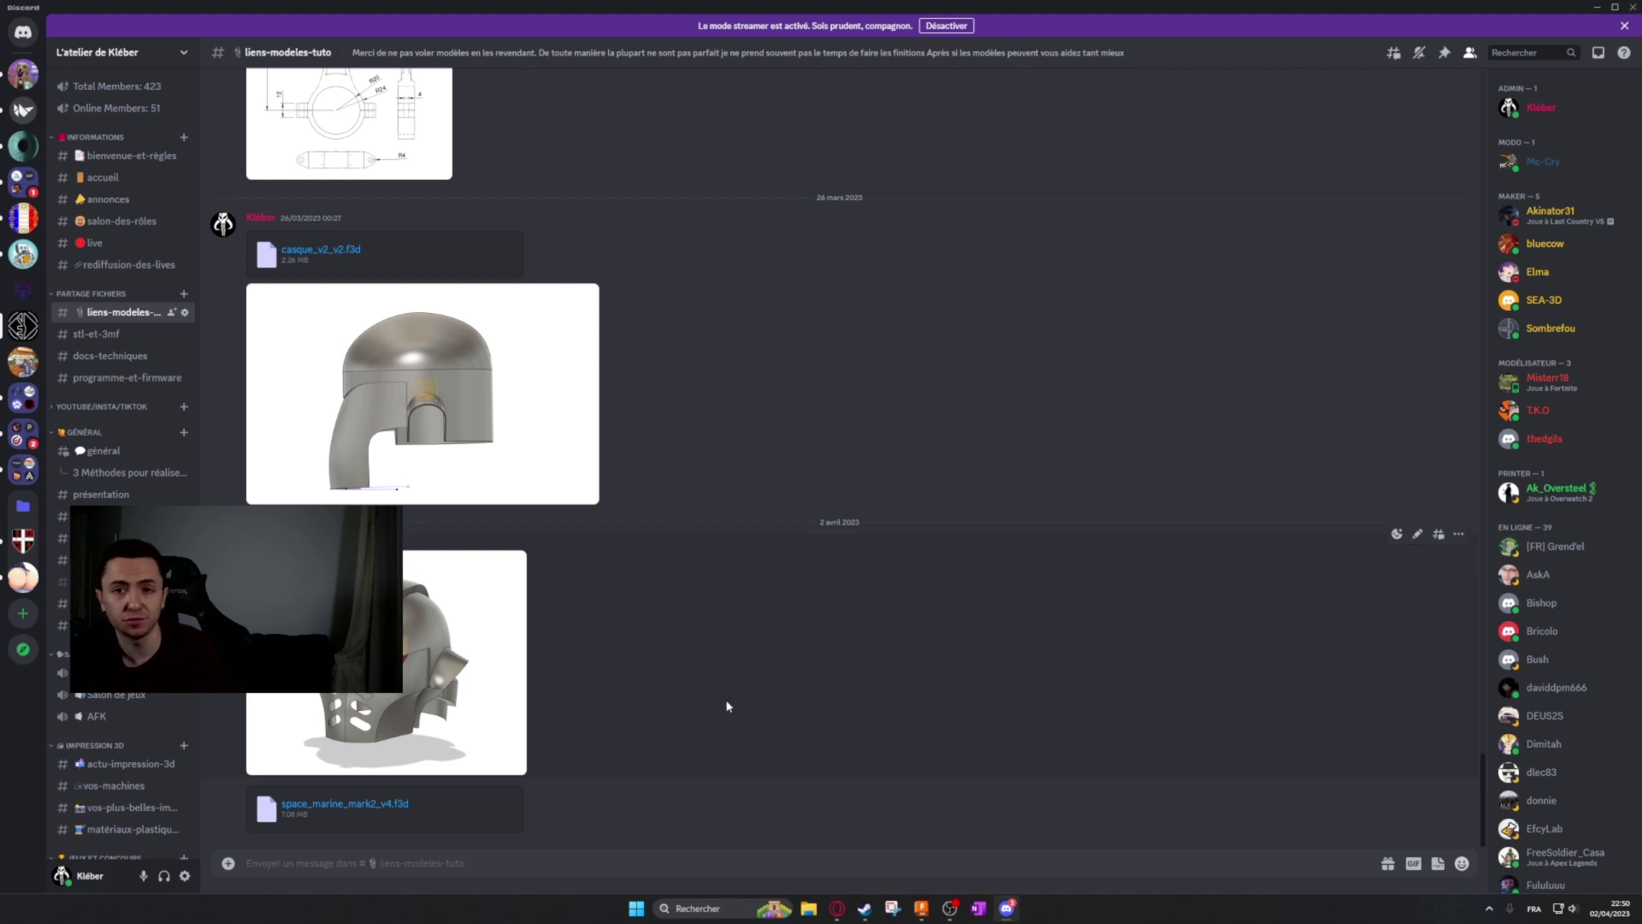
left_click(1596, 7)
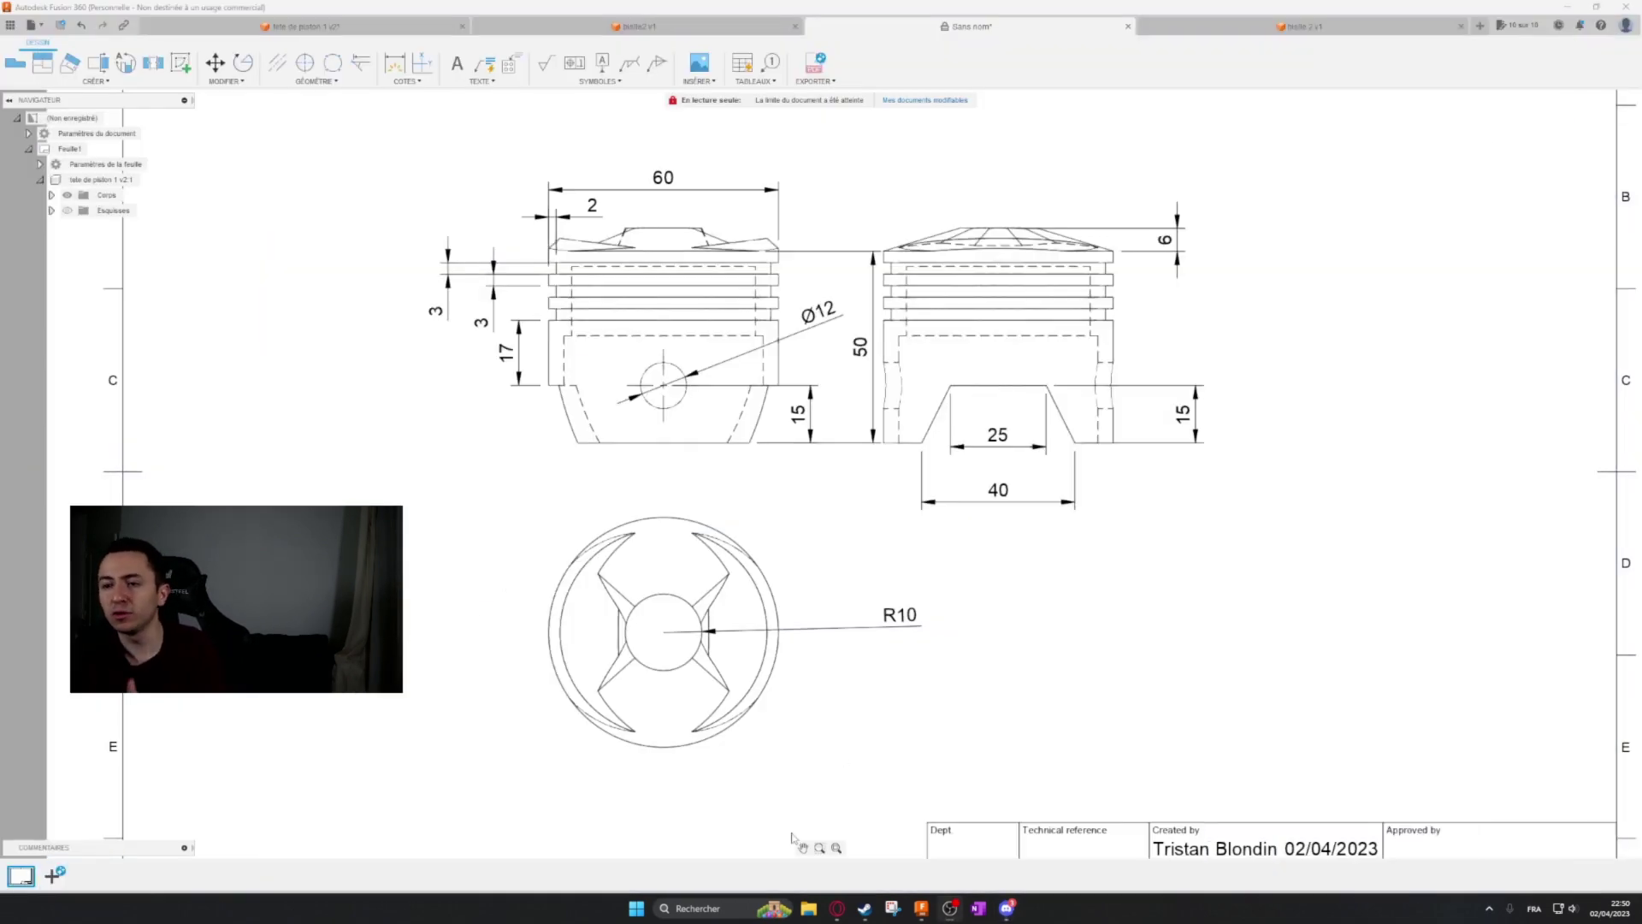
Compare the piston drawing with the bielle 2 model and examine the crown's recesses and central disc up close.
left_click(1219, 26)
left_click(1015, 25)
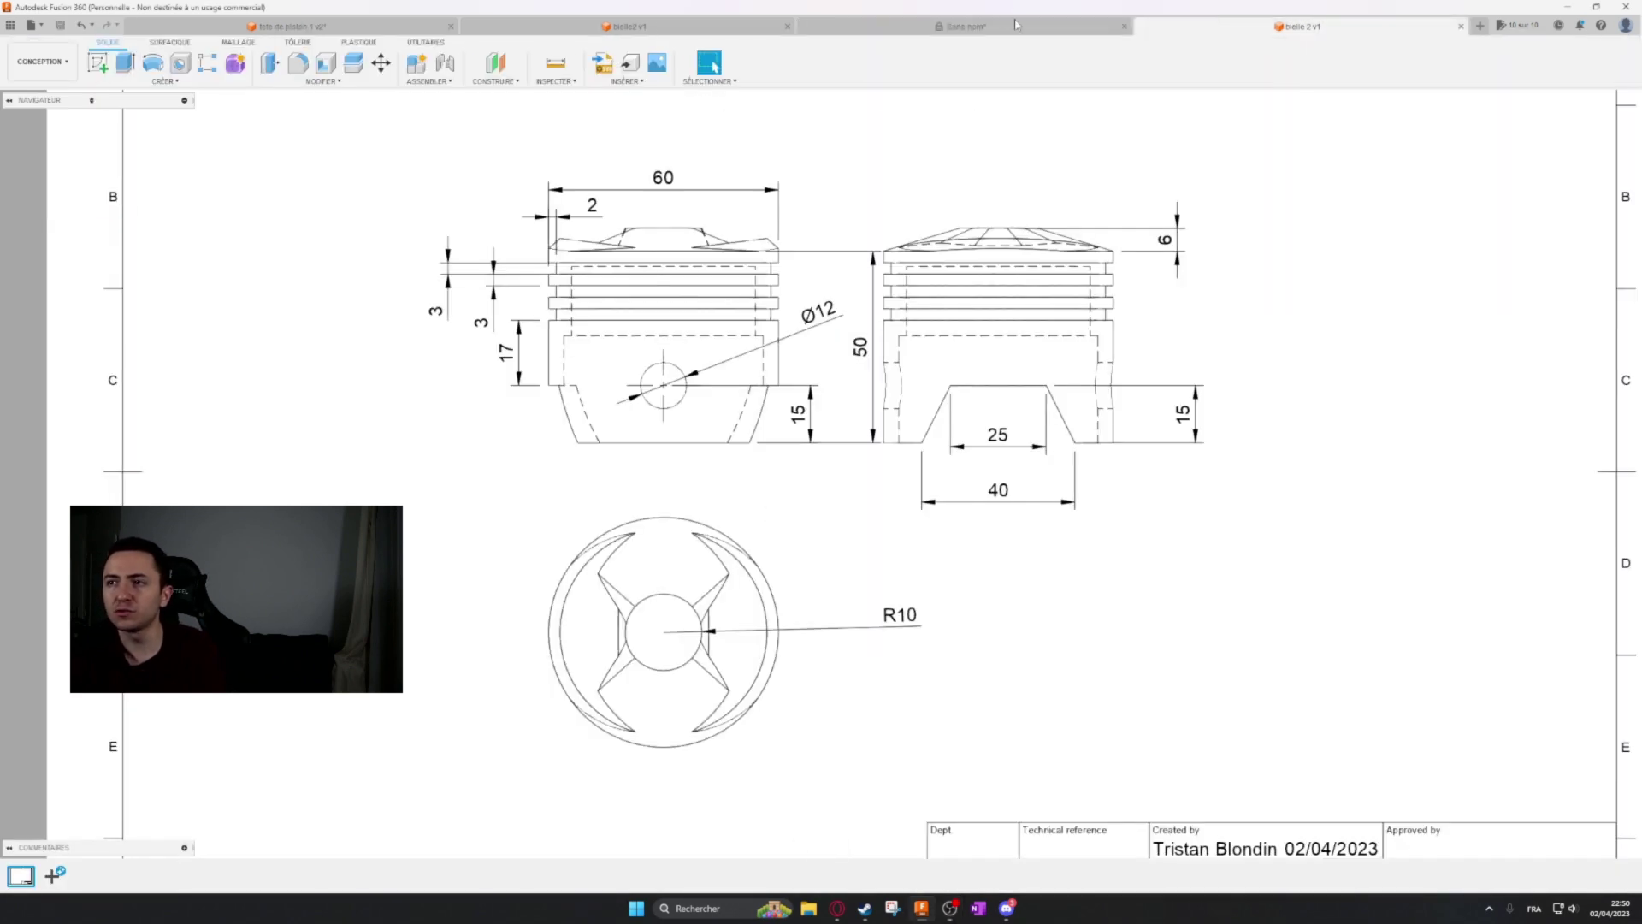
left_click(1309, 28)
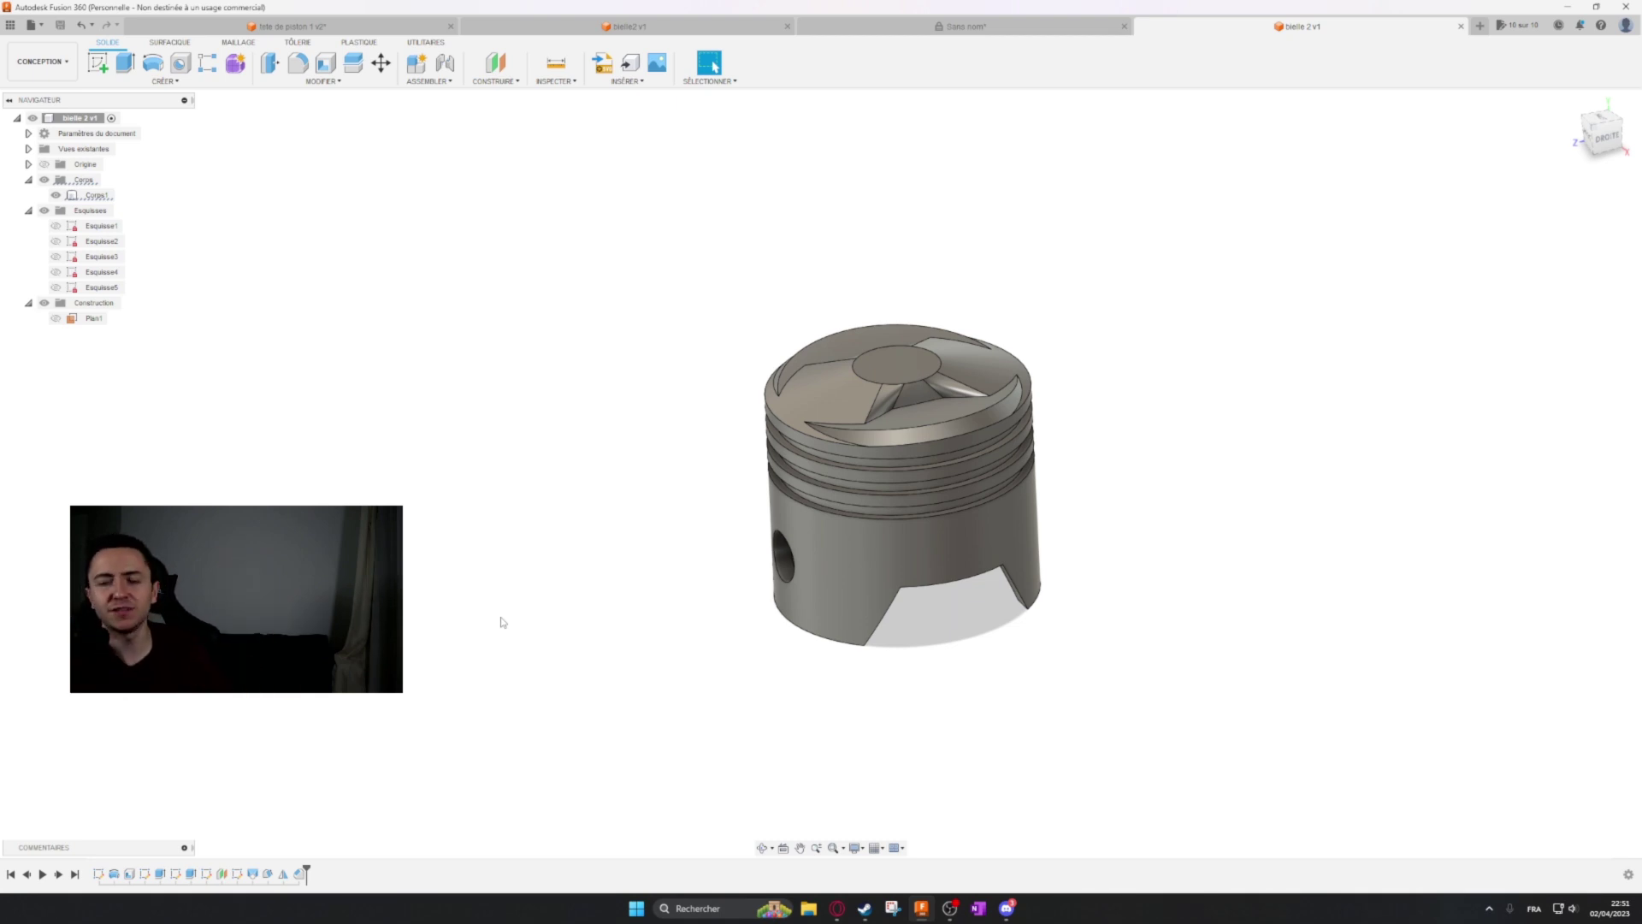
scroll(1197, 257, "up", 4)
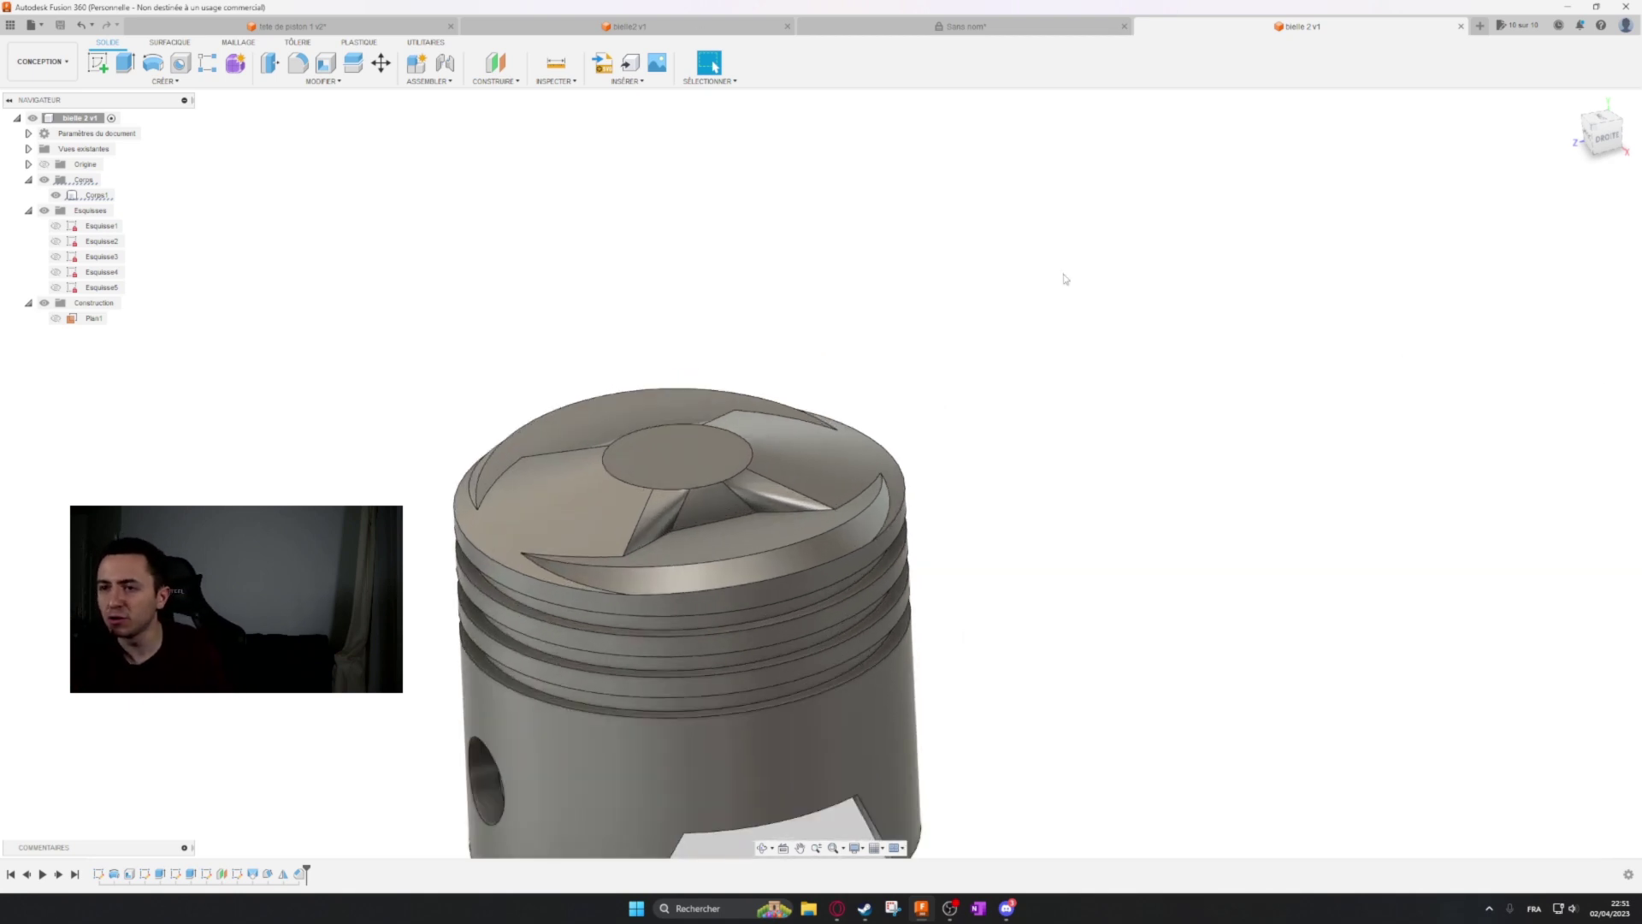
middle_click_drag(583, 473, 647, 409)
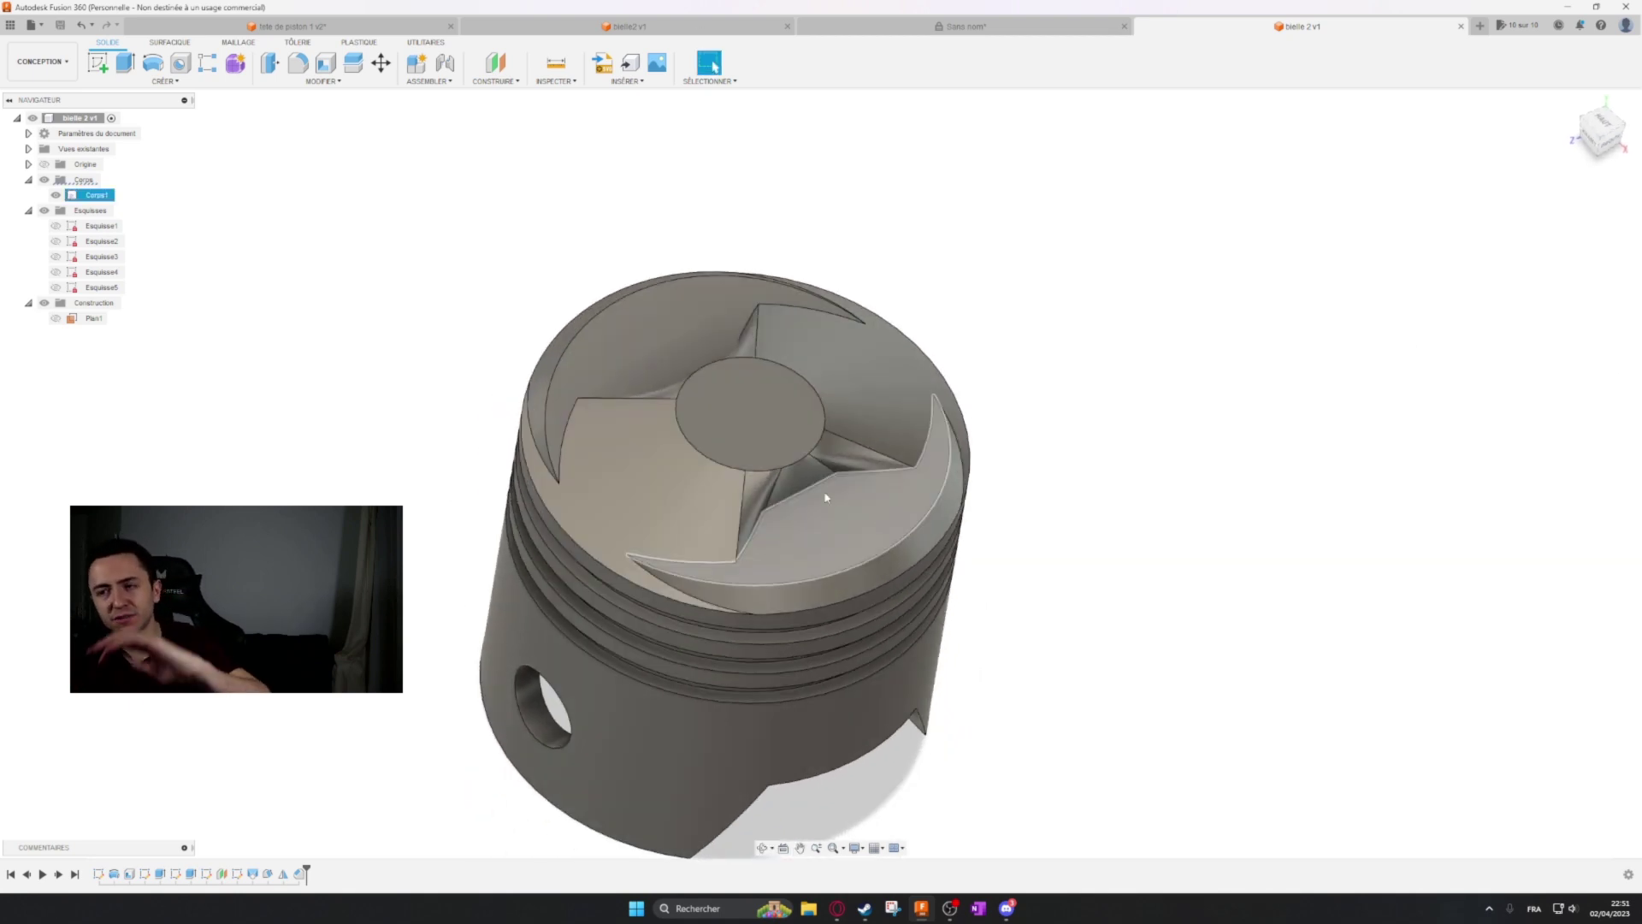